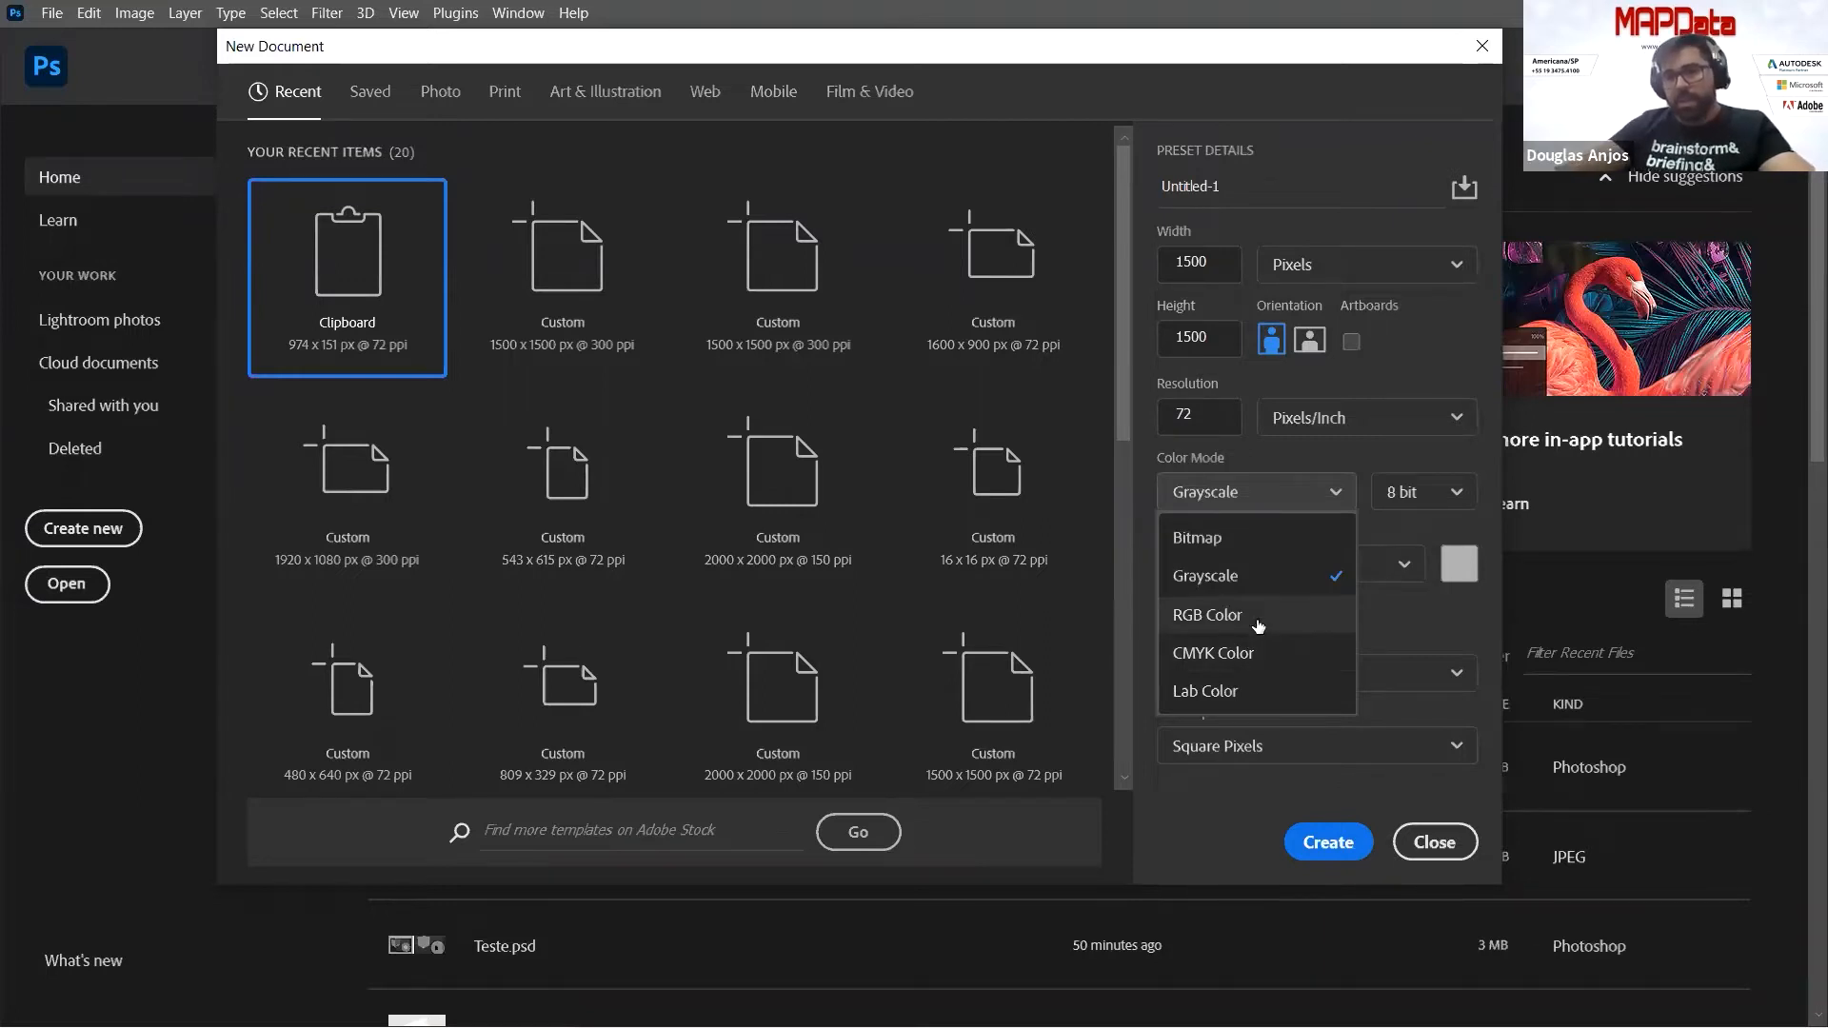
# Set the new document's color mode to RGB Color
pyautogui.click(1258, 625)
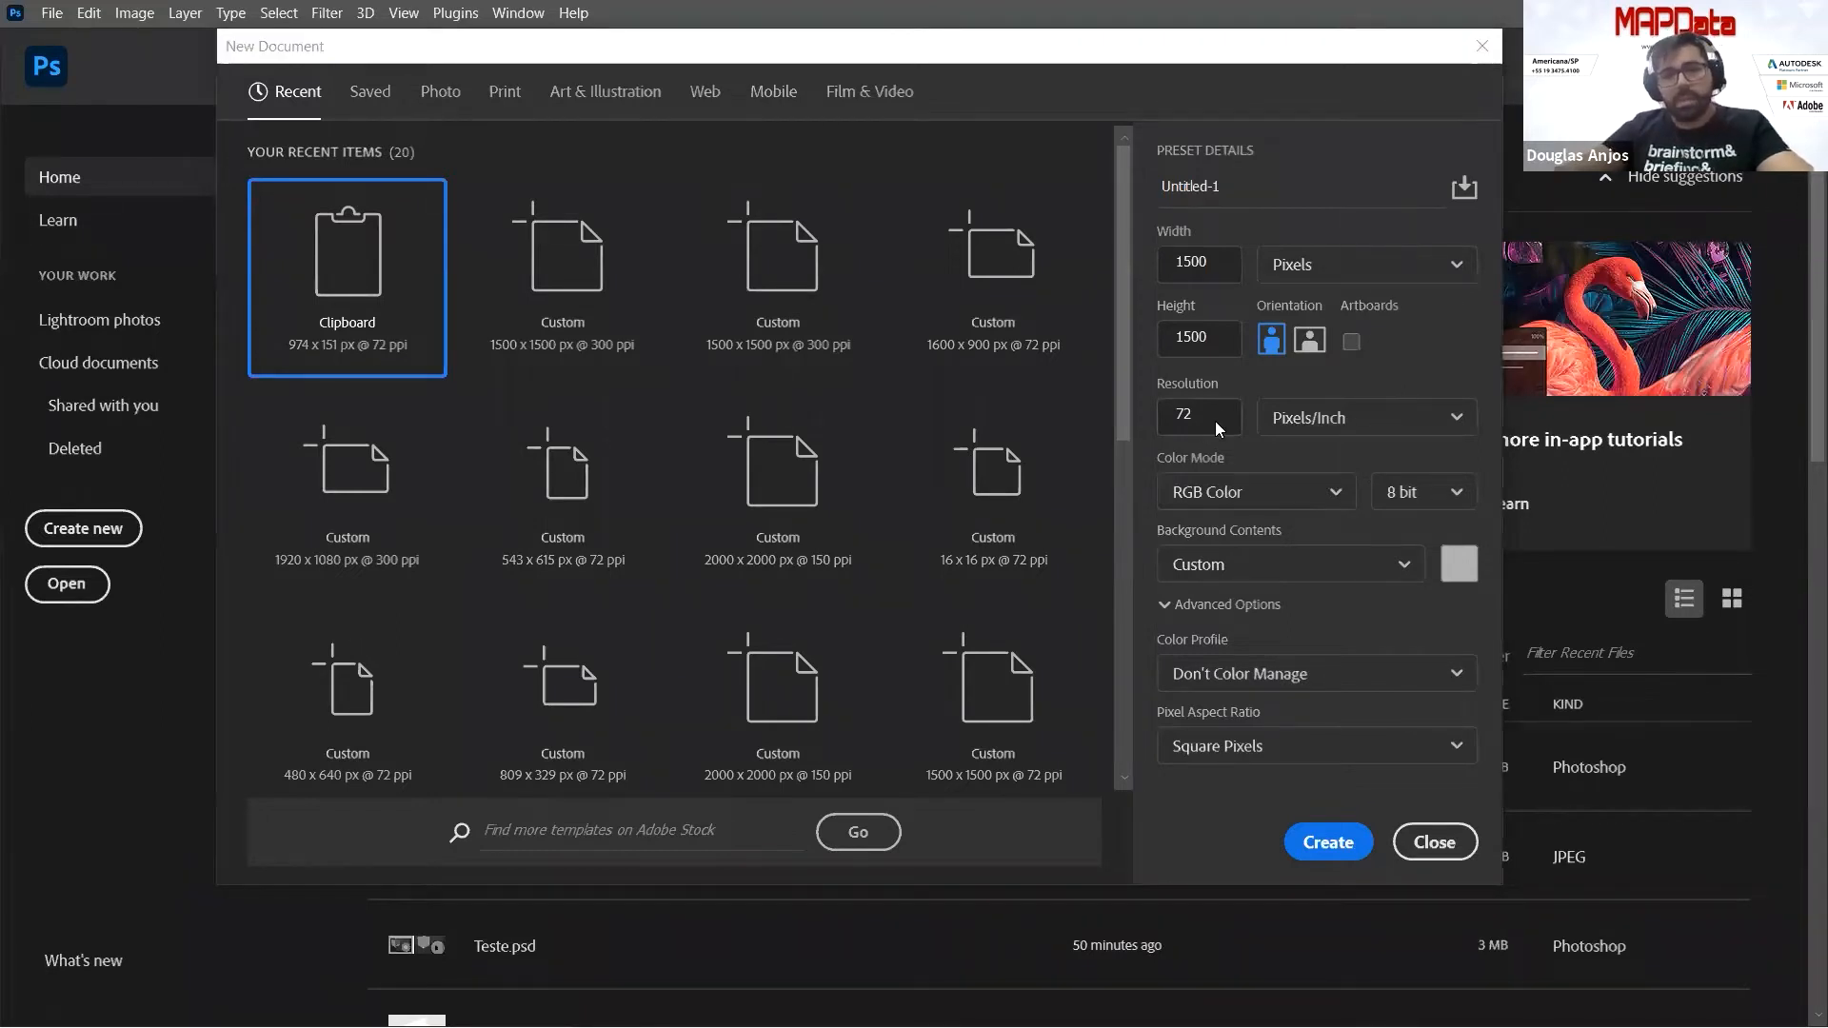
pyautogui.hotkey('alt', 'Tab')
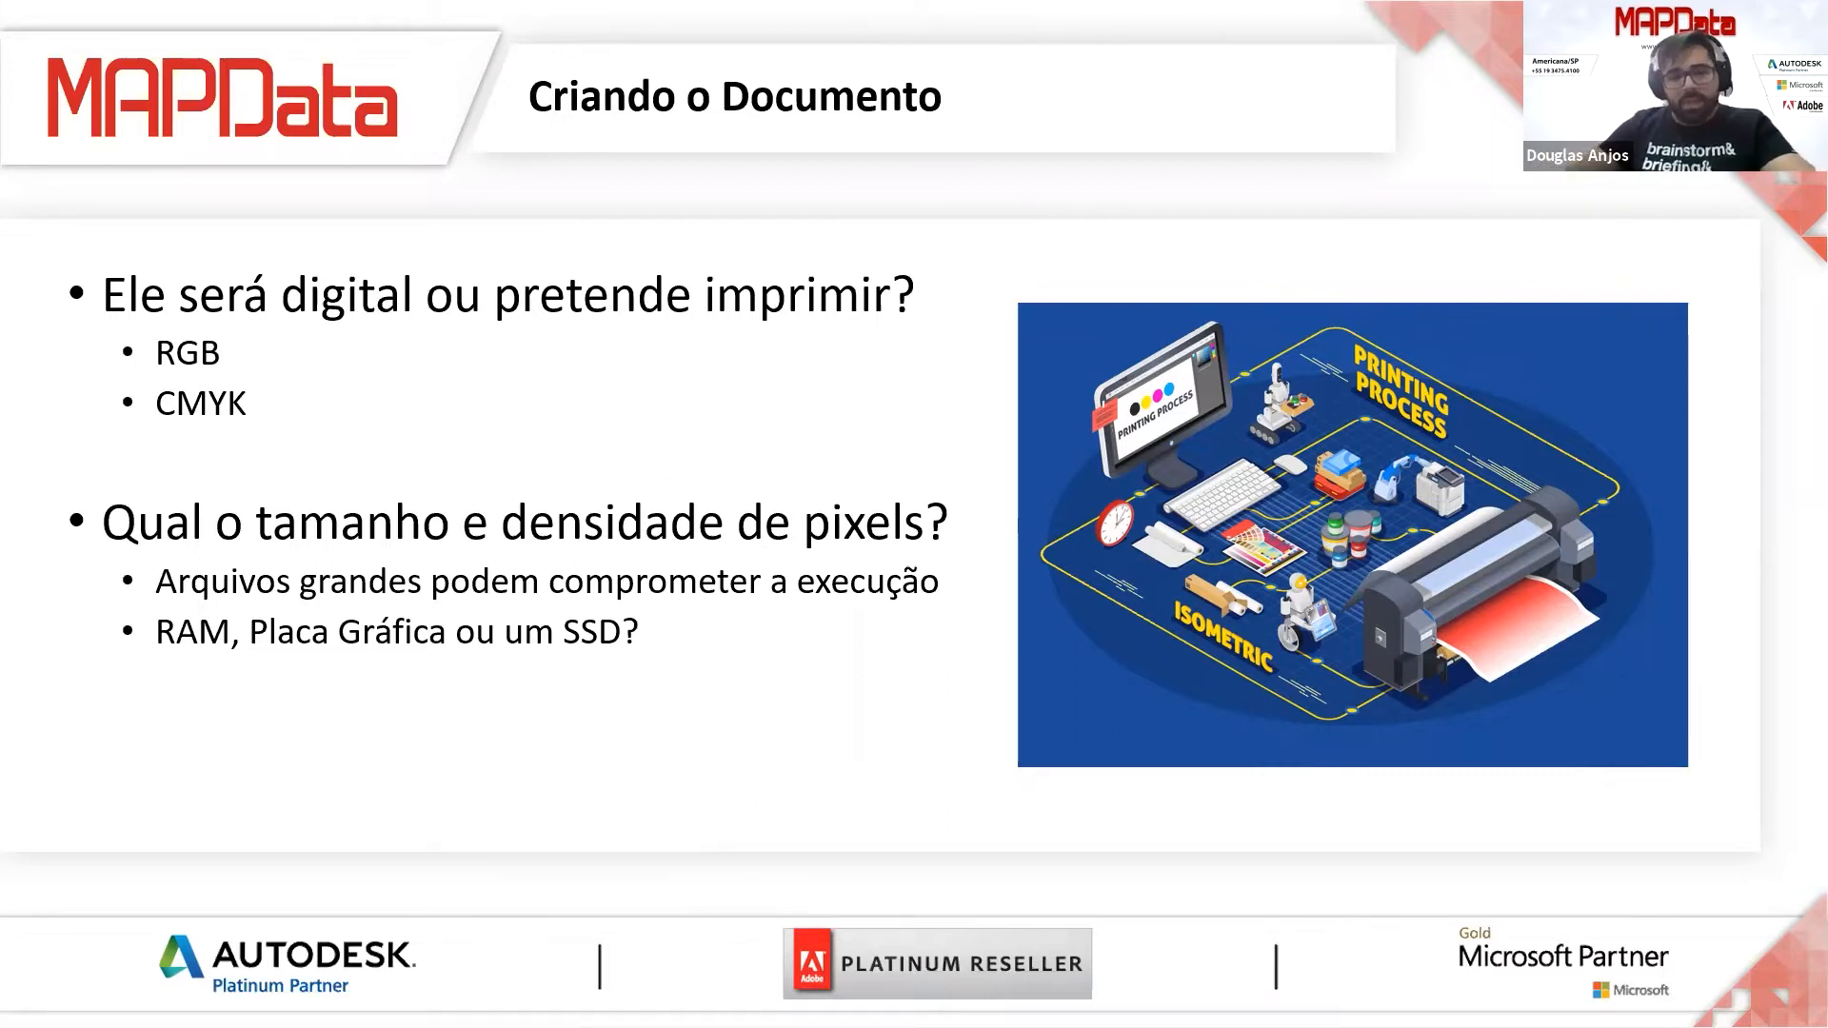
pyautogui.hotkey('alt', 'Tab')
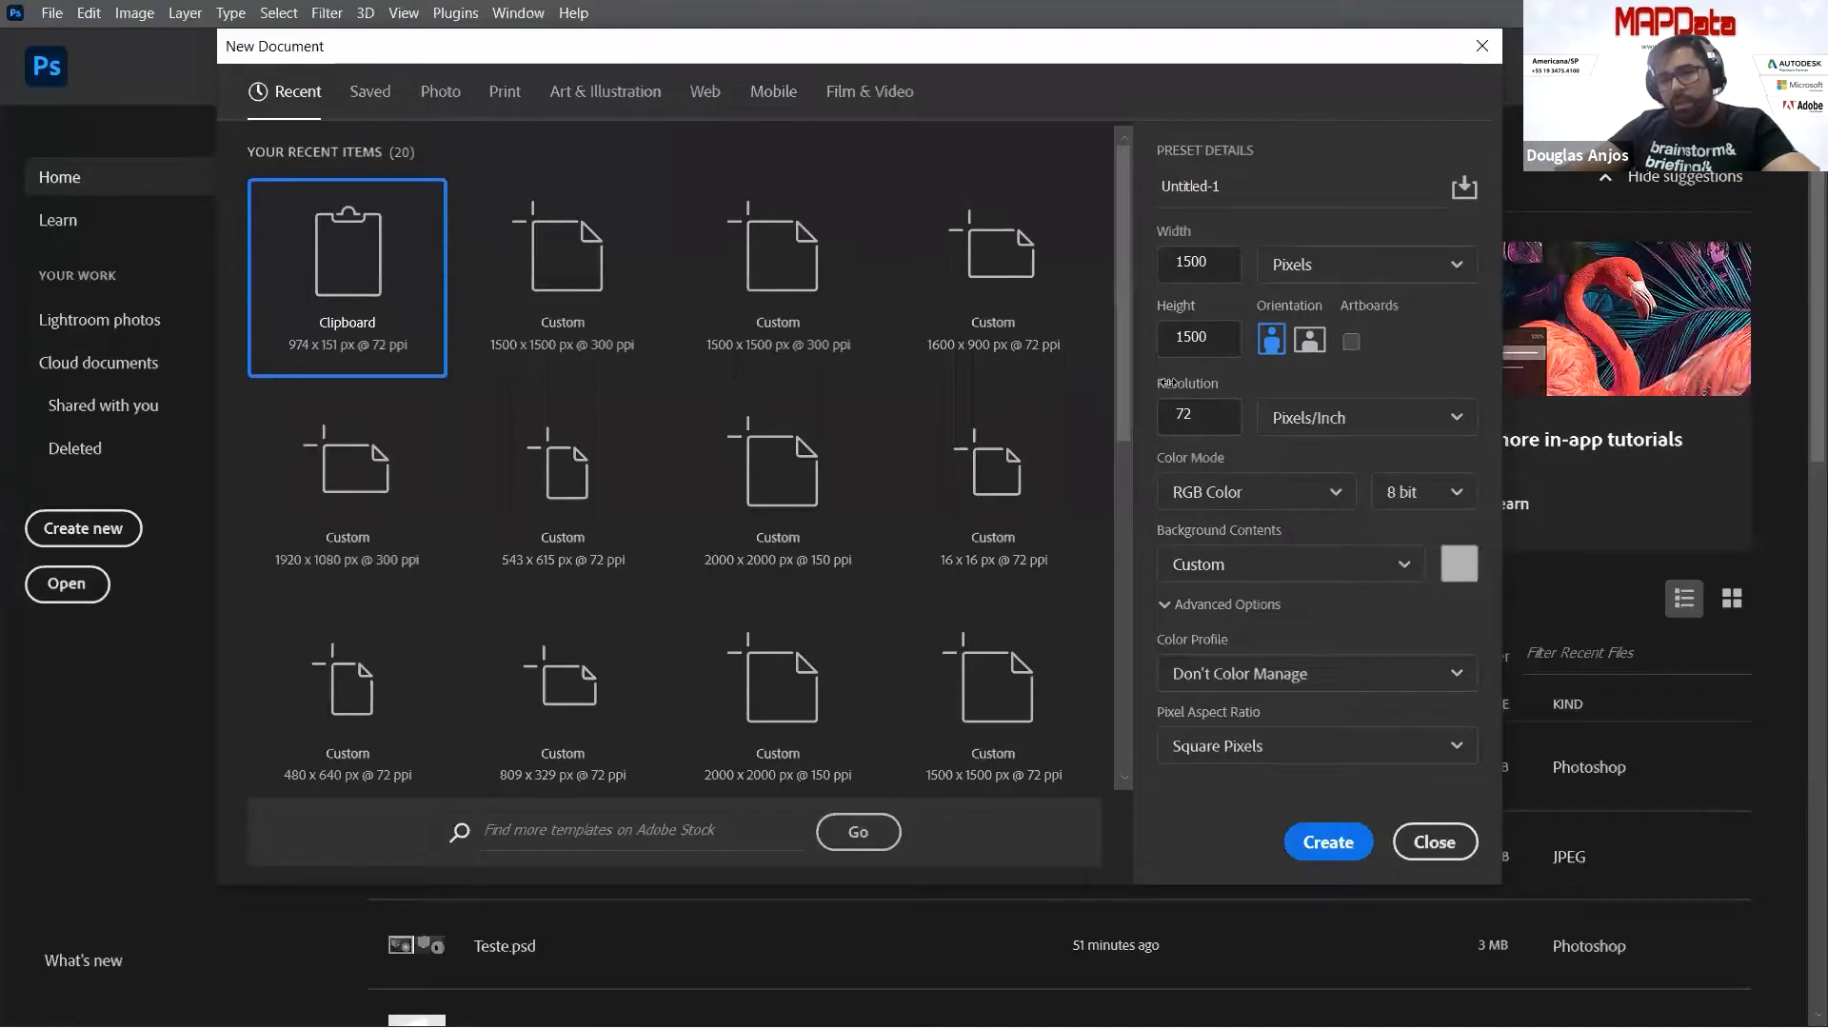
# Set the new document's resolution to 150 pixels per inch
pyautogui.click(1183, 417)
pyautogui.moveTo(1184, 418); pyautogui.dragTo(1169, 421)
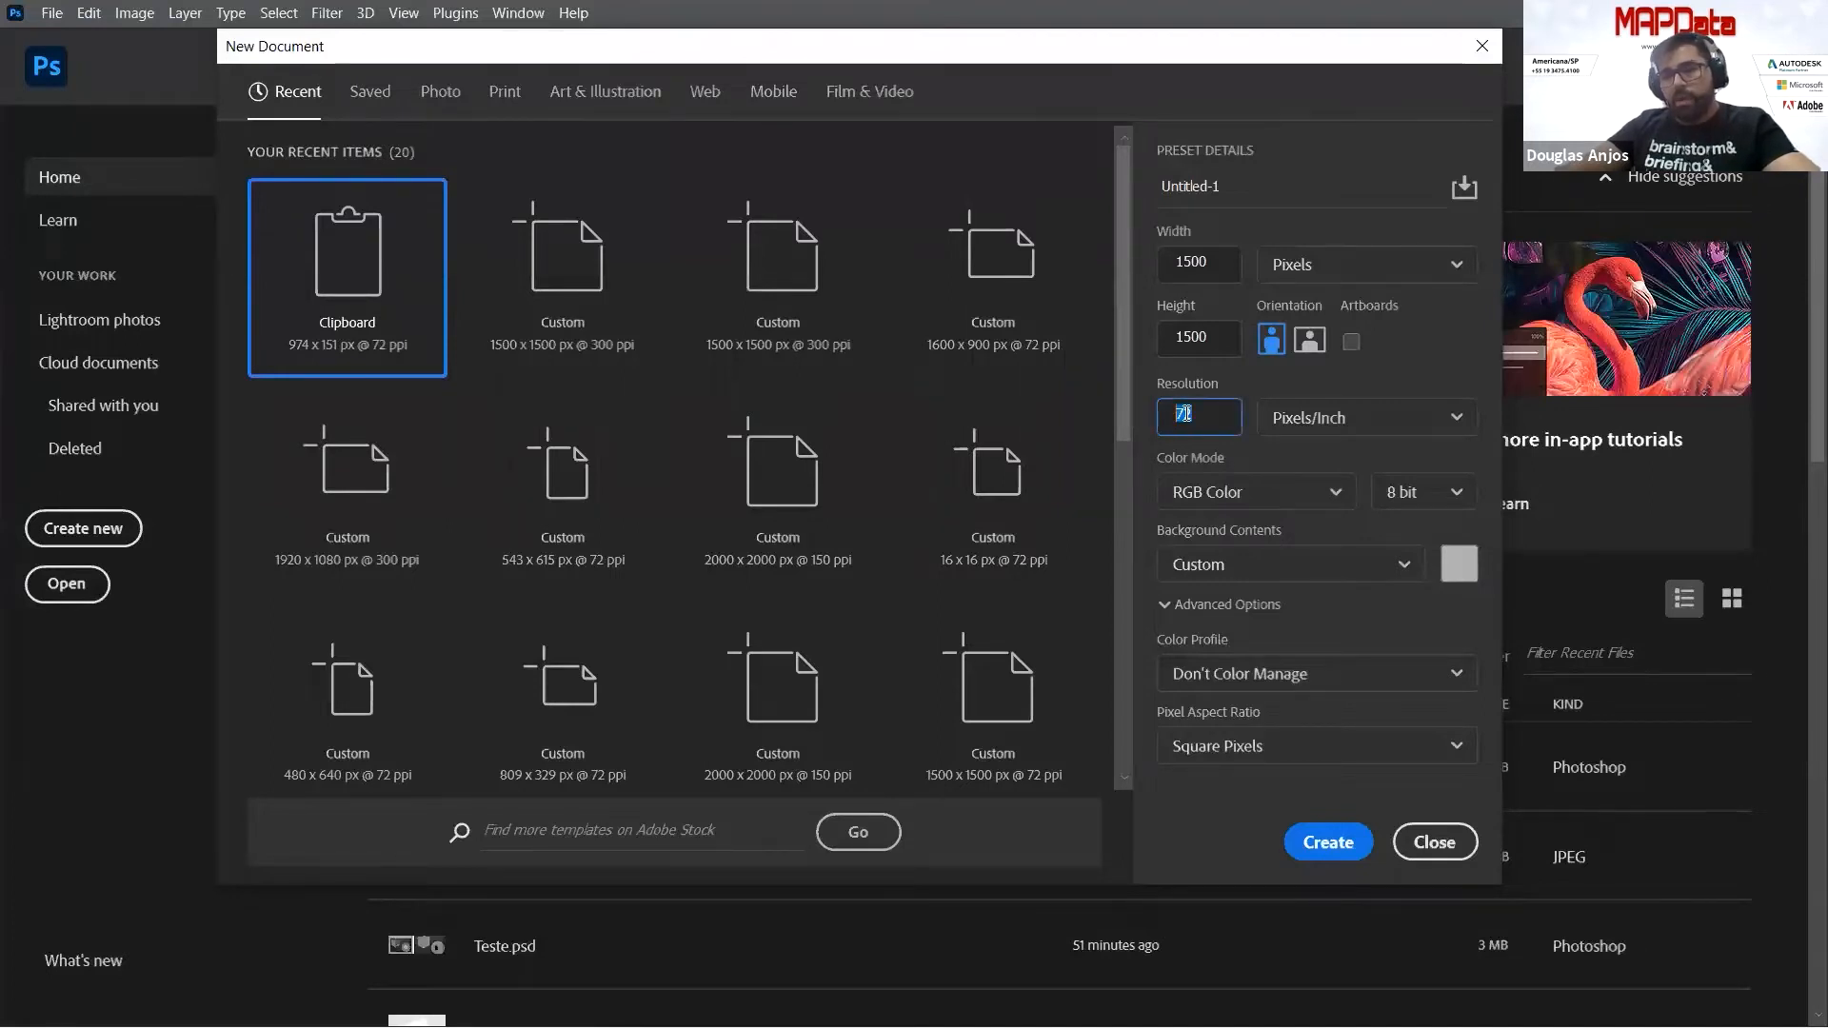
pyautogui.write('300')
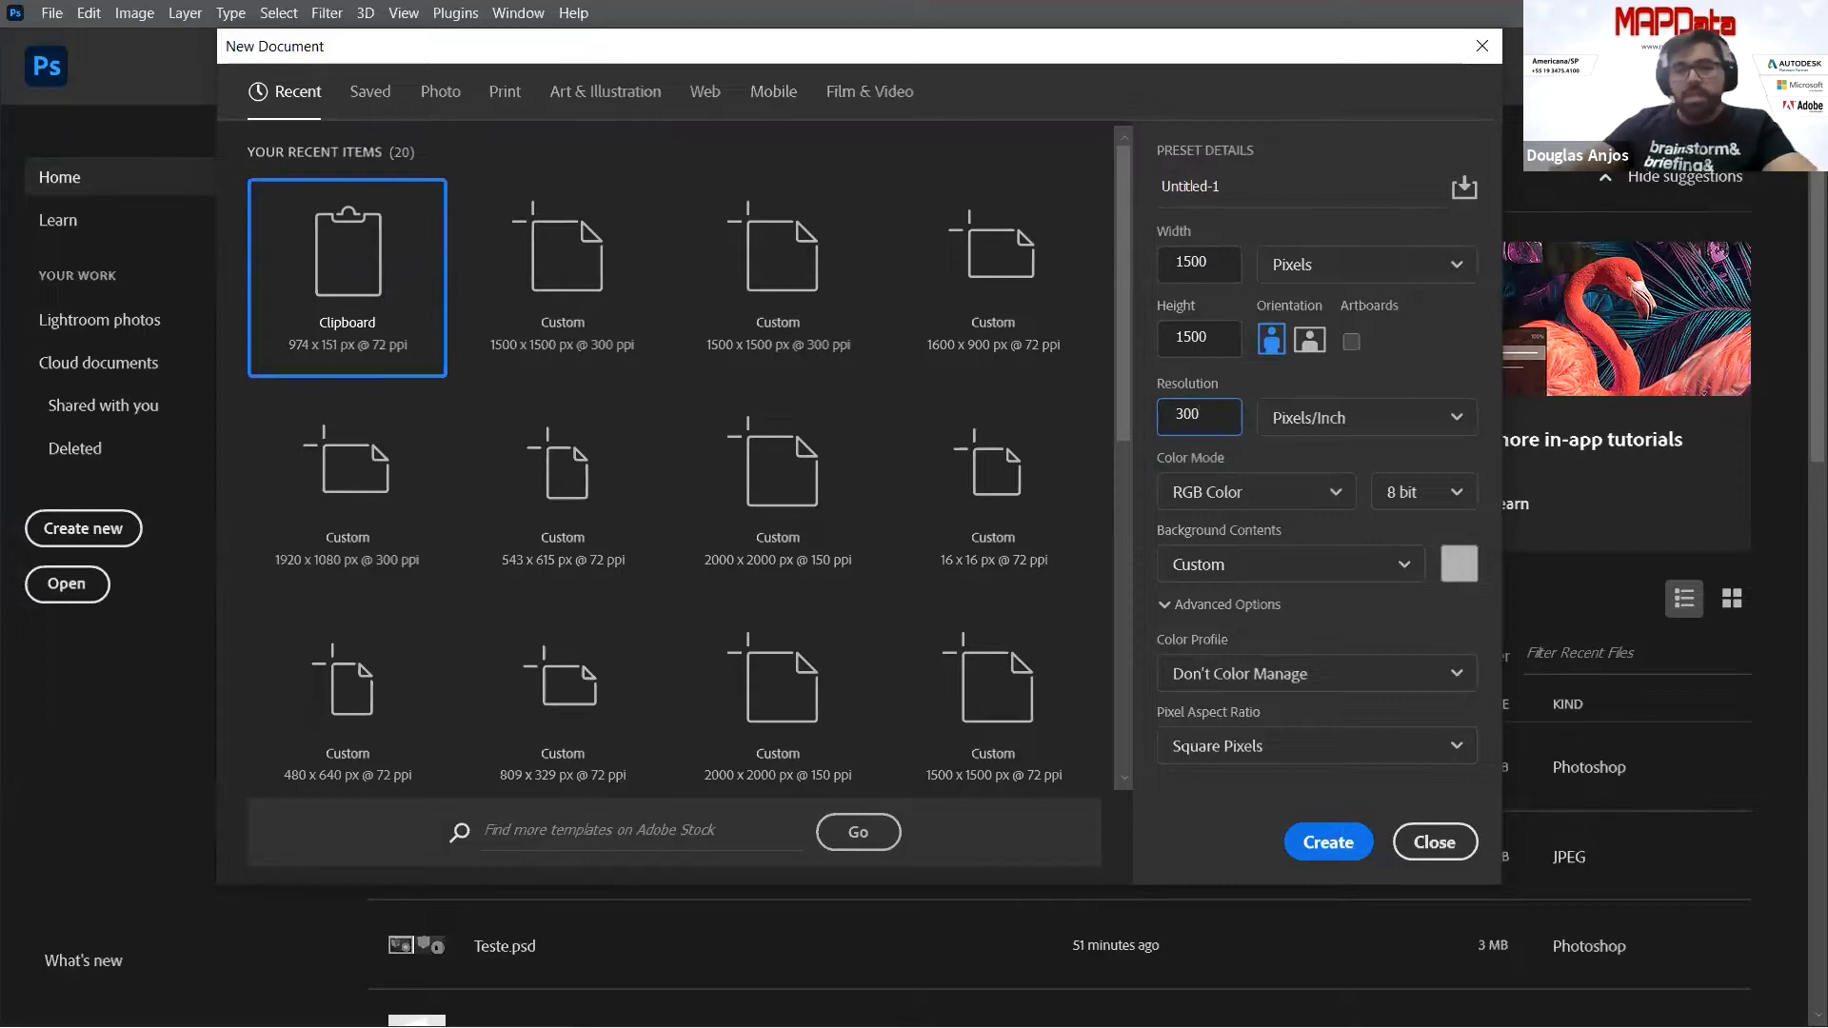
pyautogui.write('000')
pyautogui.press('BackSpace')
pyautogui.press('BackSpace')
pyautogui.press('BackSpace')
pyautogui.press('BackSpace')
pyautogui.press('BackSpace')
pyautogui.press('BackSpace')
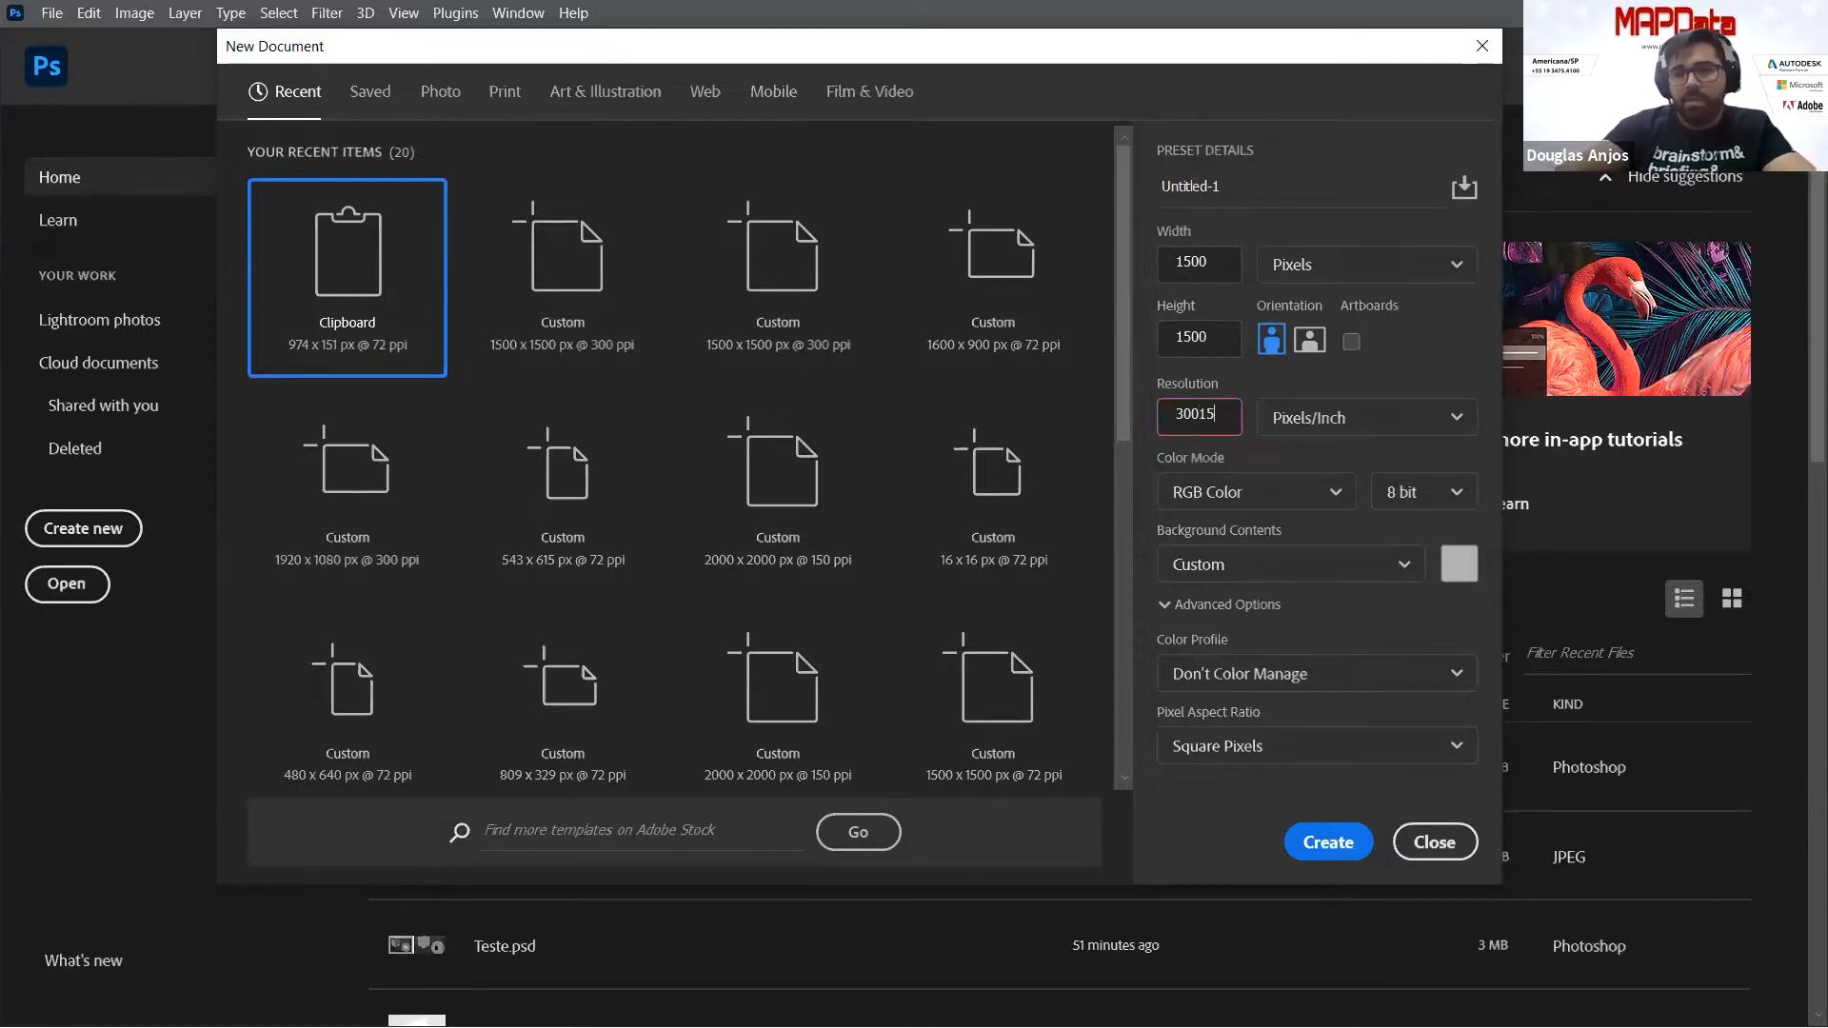
pyautogui.write('150')
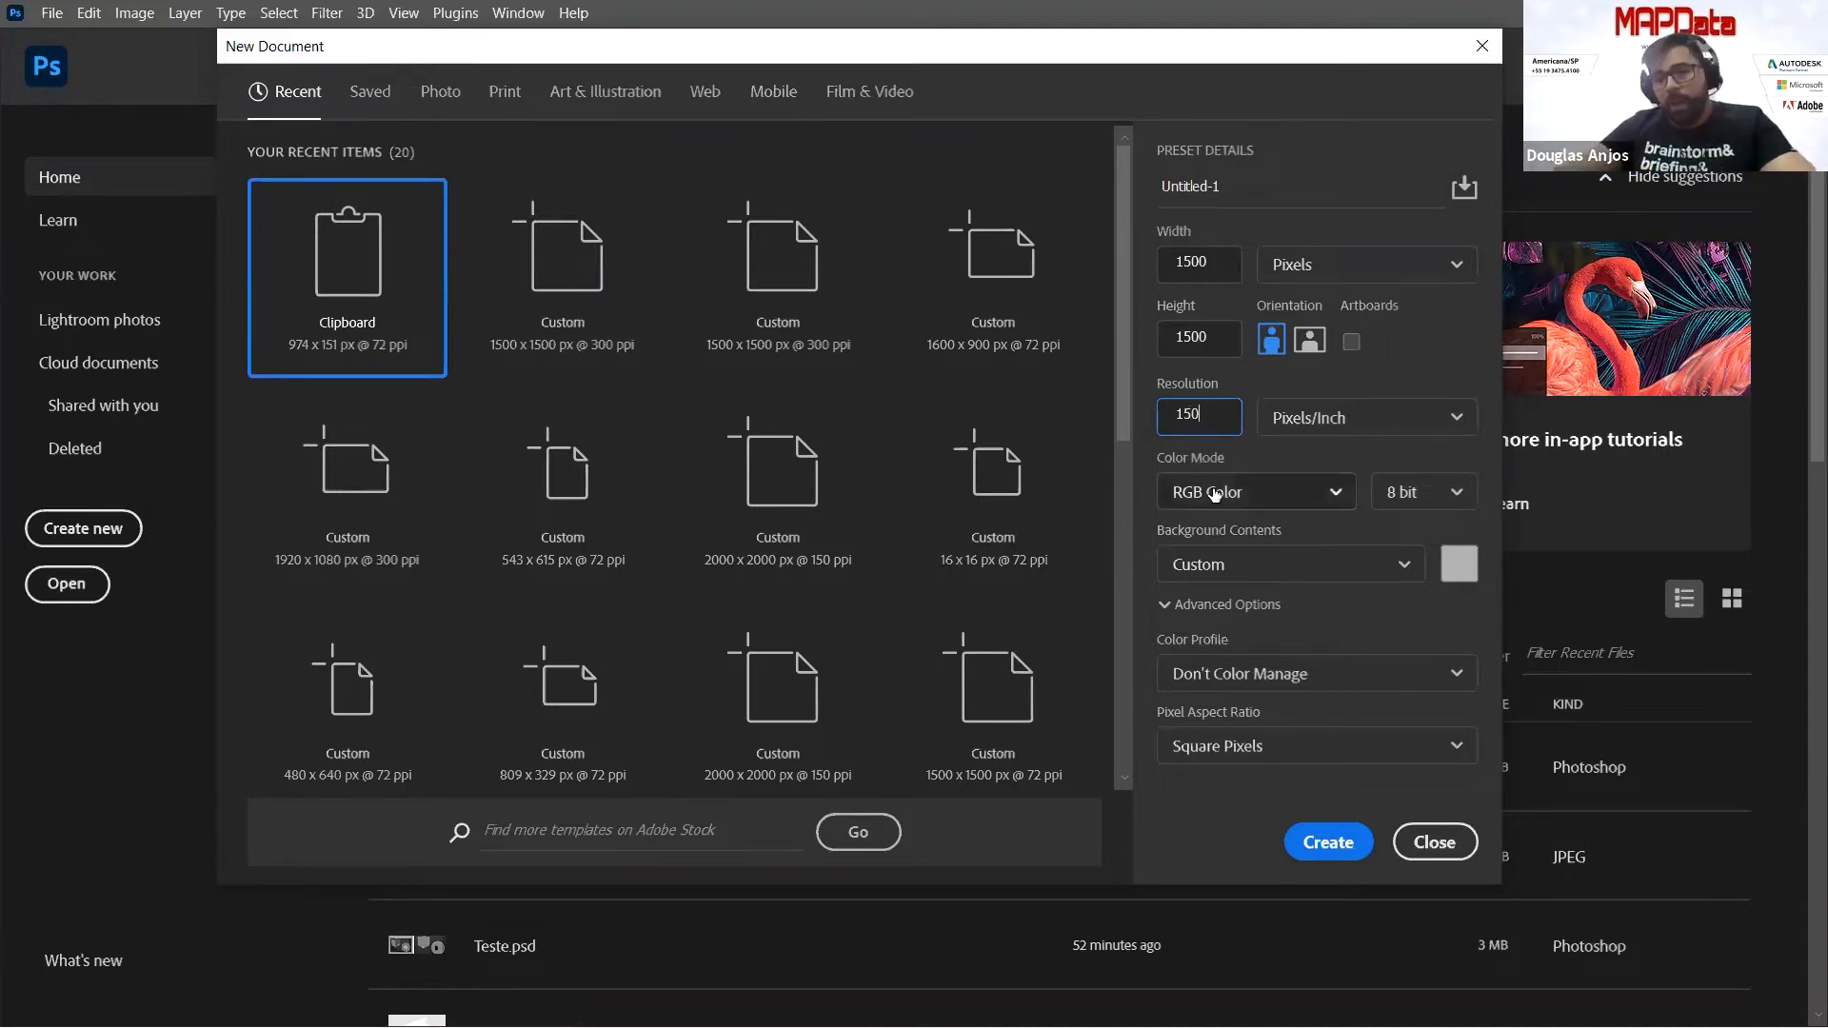
# Switch to the slide presentation, advance two slides, and return to Photoshop's new document settings
pyautogui.hotkey('alt', 'Tab')
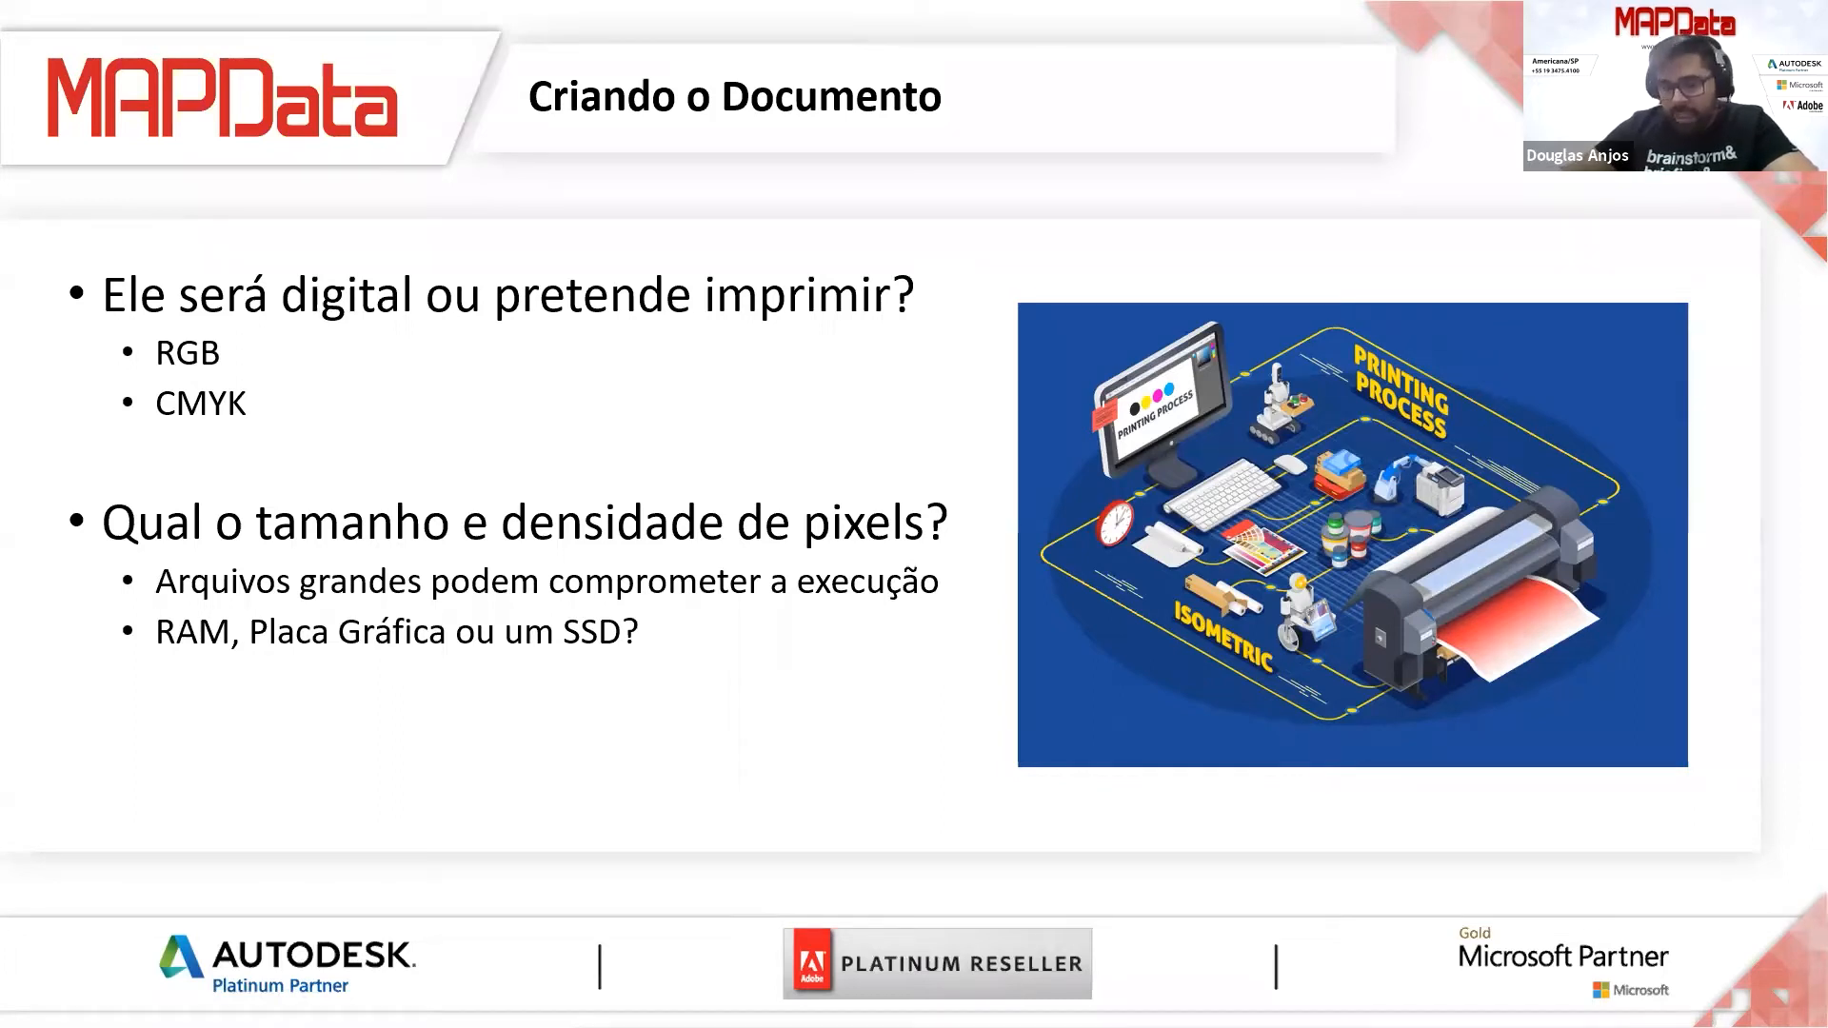
pyautogui.press('Right')
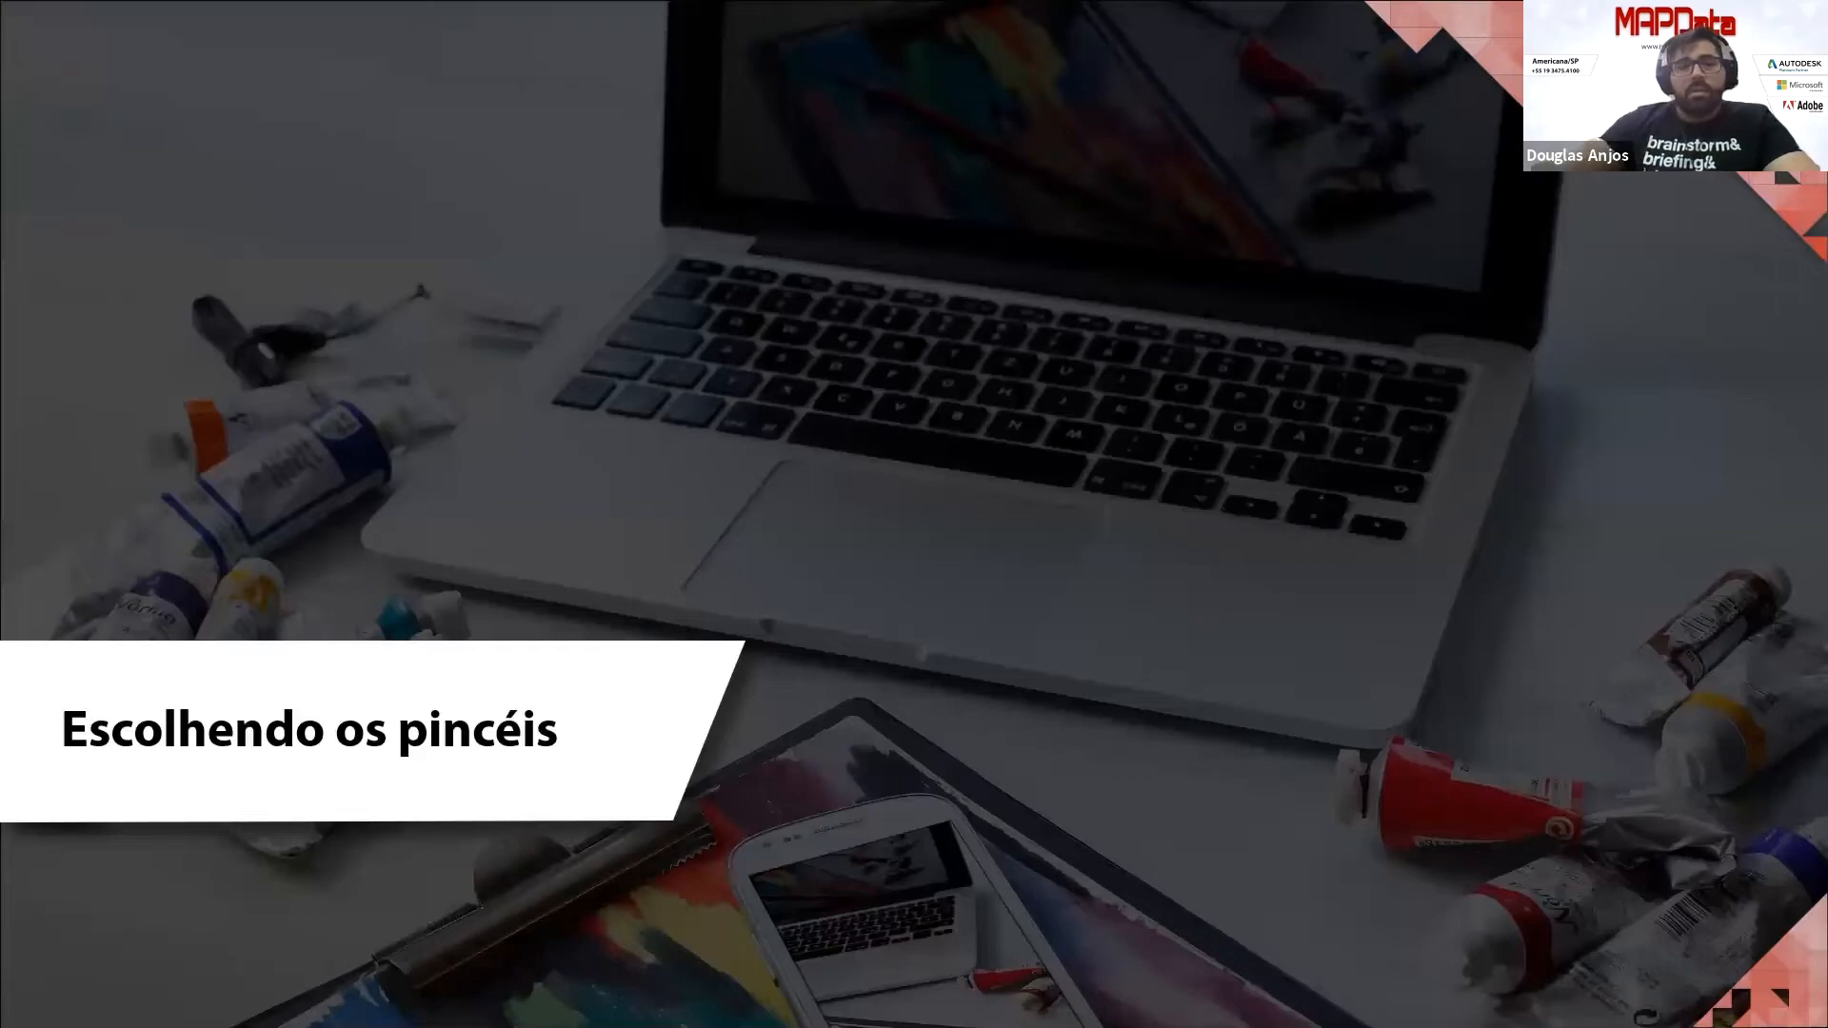
pyautogui.press('Right')
pyautogui.hotkey('alt', 'Tab')
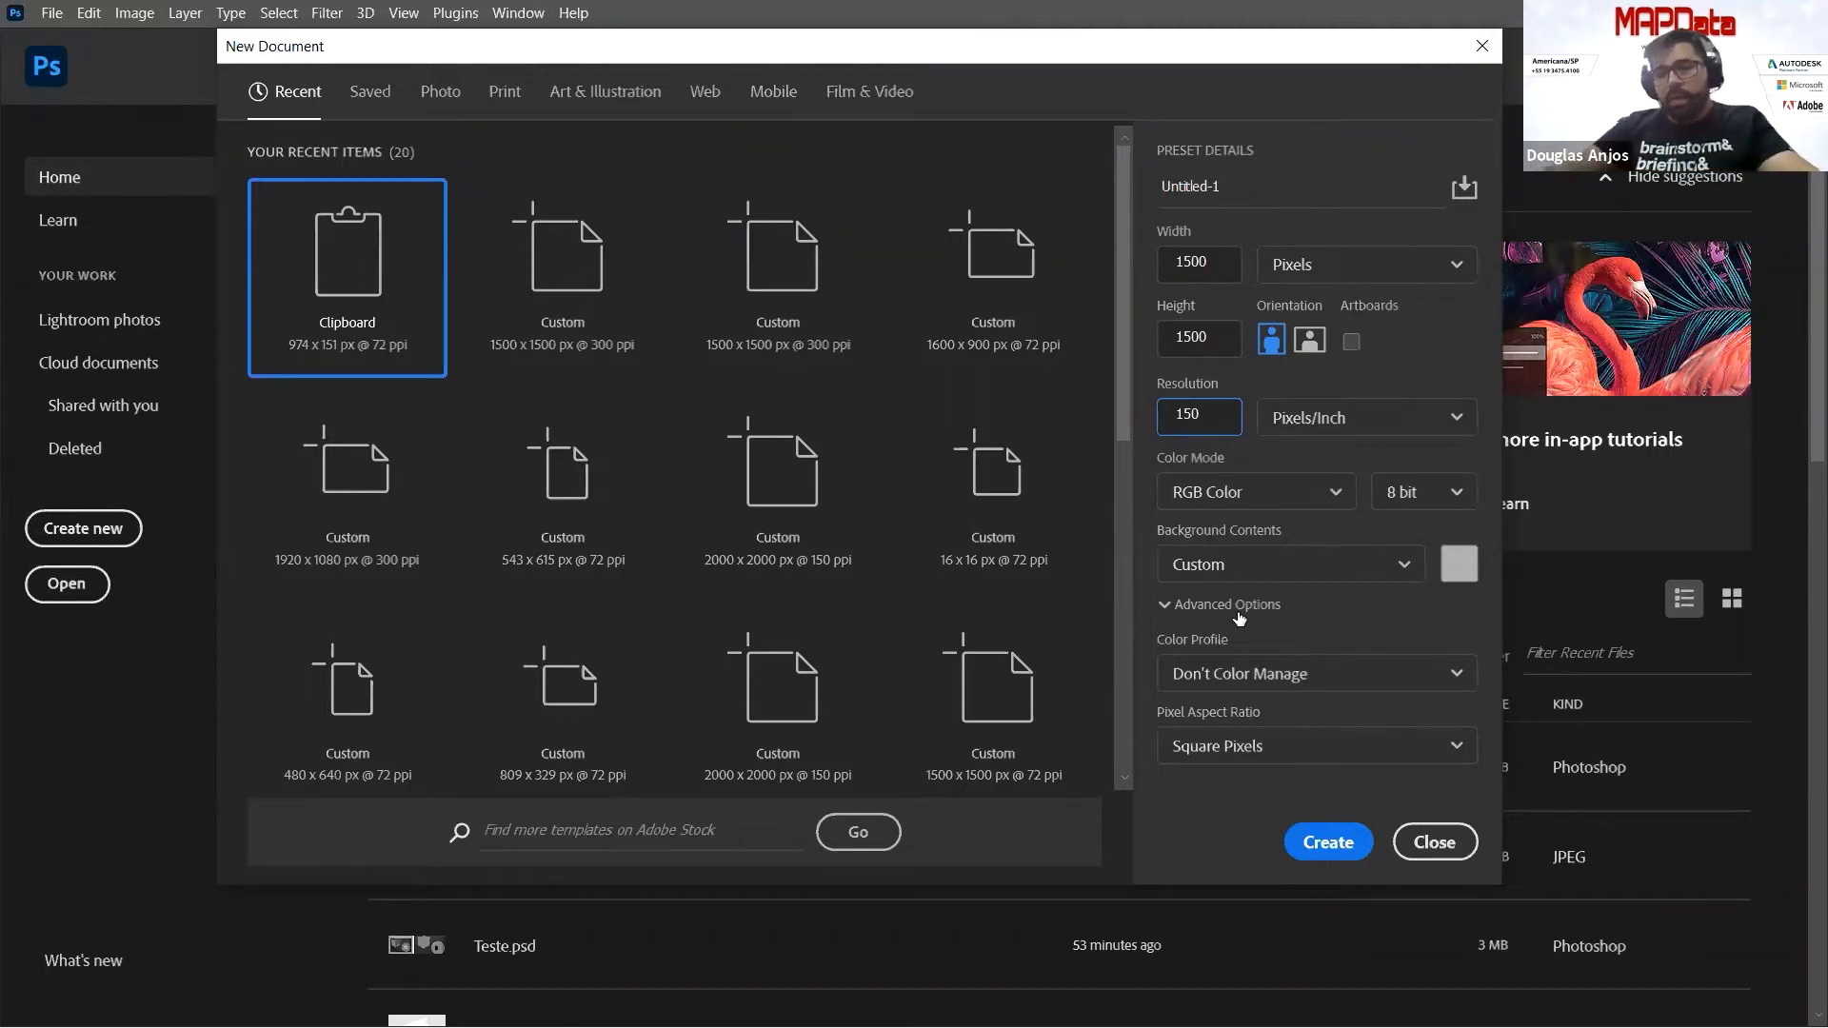
pyautogui.press('ctrl')
pyautogui.press('ctrl')
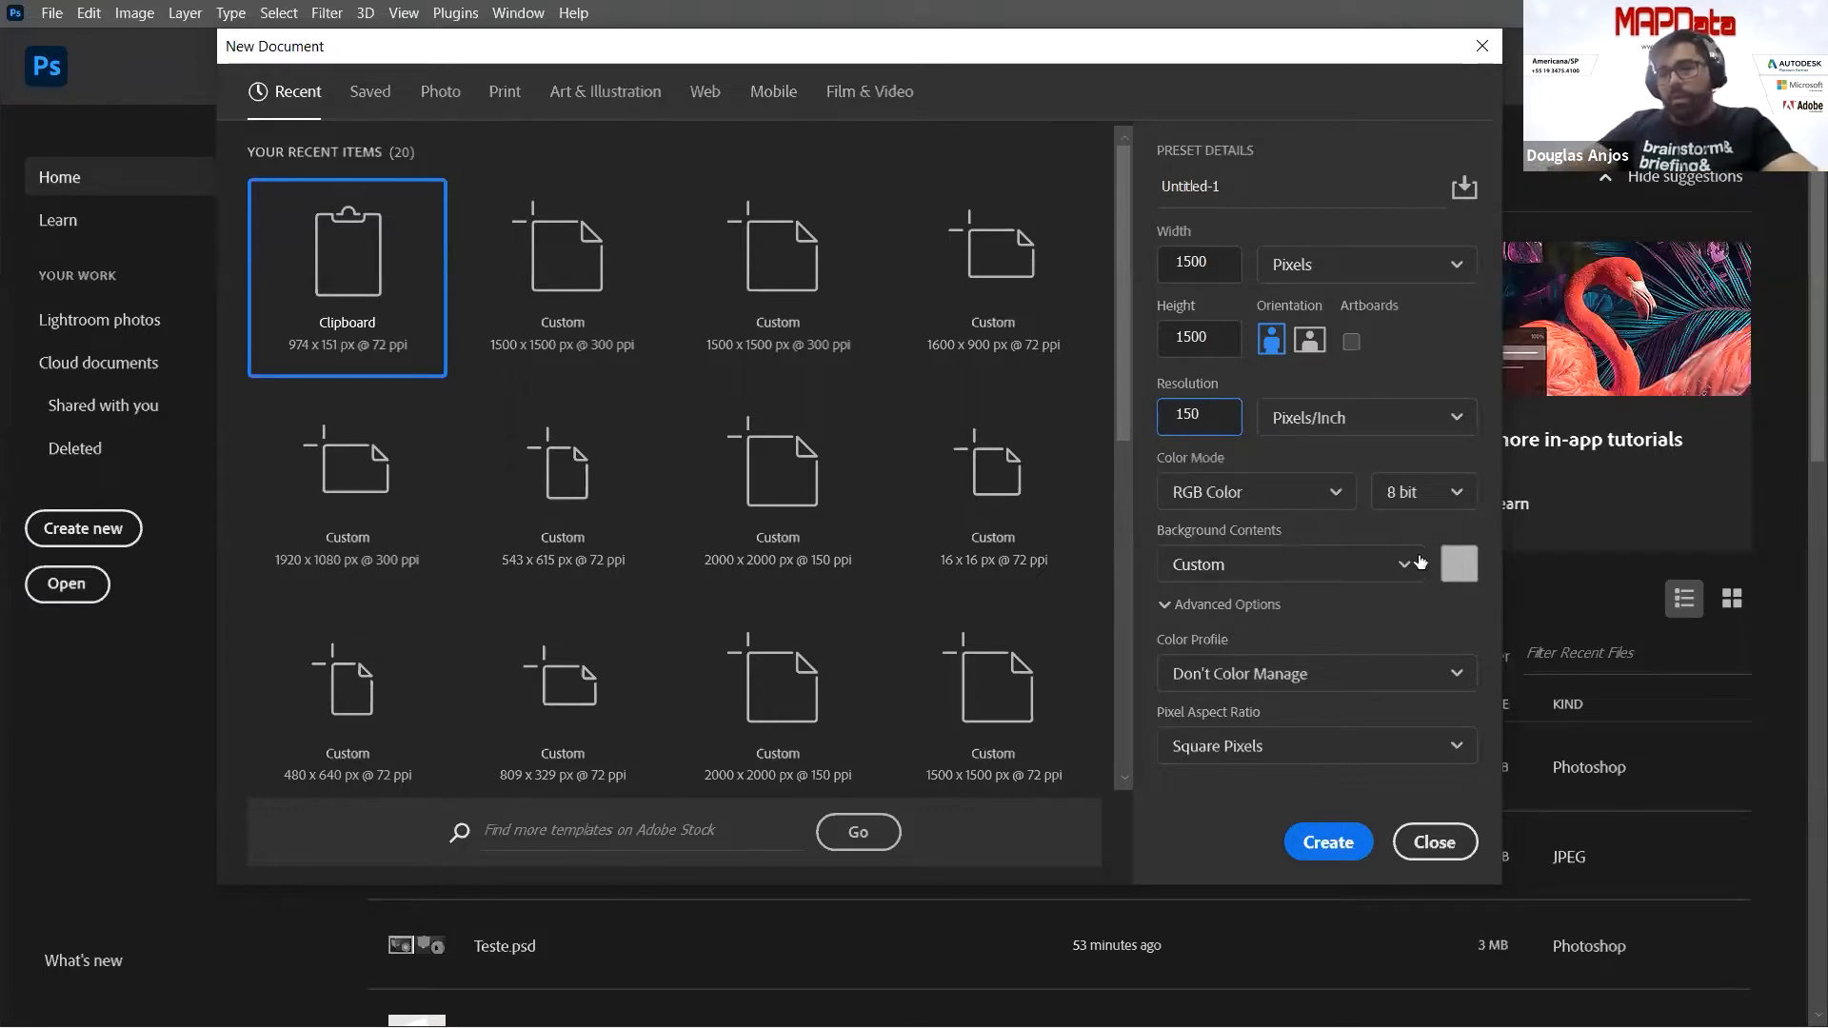
# Set the custom background color to gray a9a9a9 and create the 1500 x 1500 px document
pyautogui.click(1460, 560)
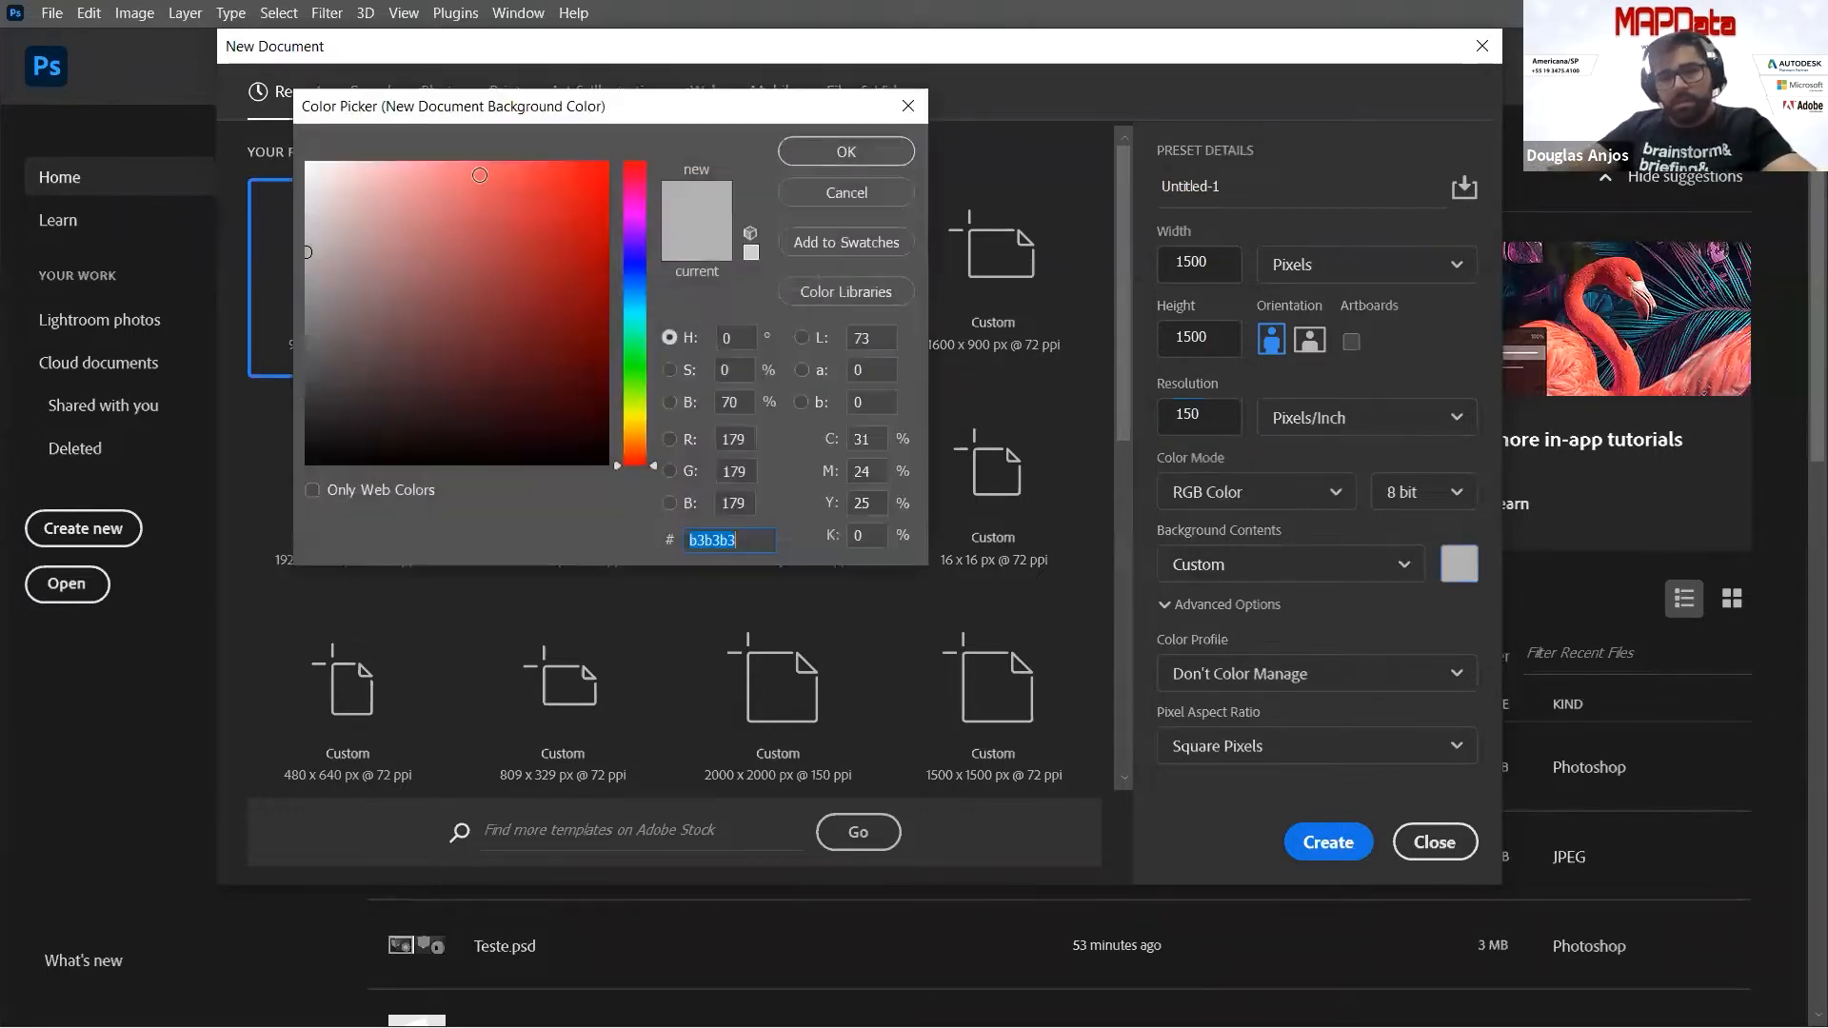
pyautogui.moveTo(323, 259)
pyautogui.mouseDown()
pyautogui.moveTo(285, 288)
pyautogui.moveTo(278, 224)
pyautogui.moveTo(265, 262)
pyautogui.mouseUp()
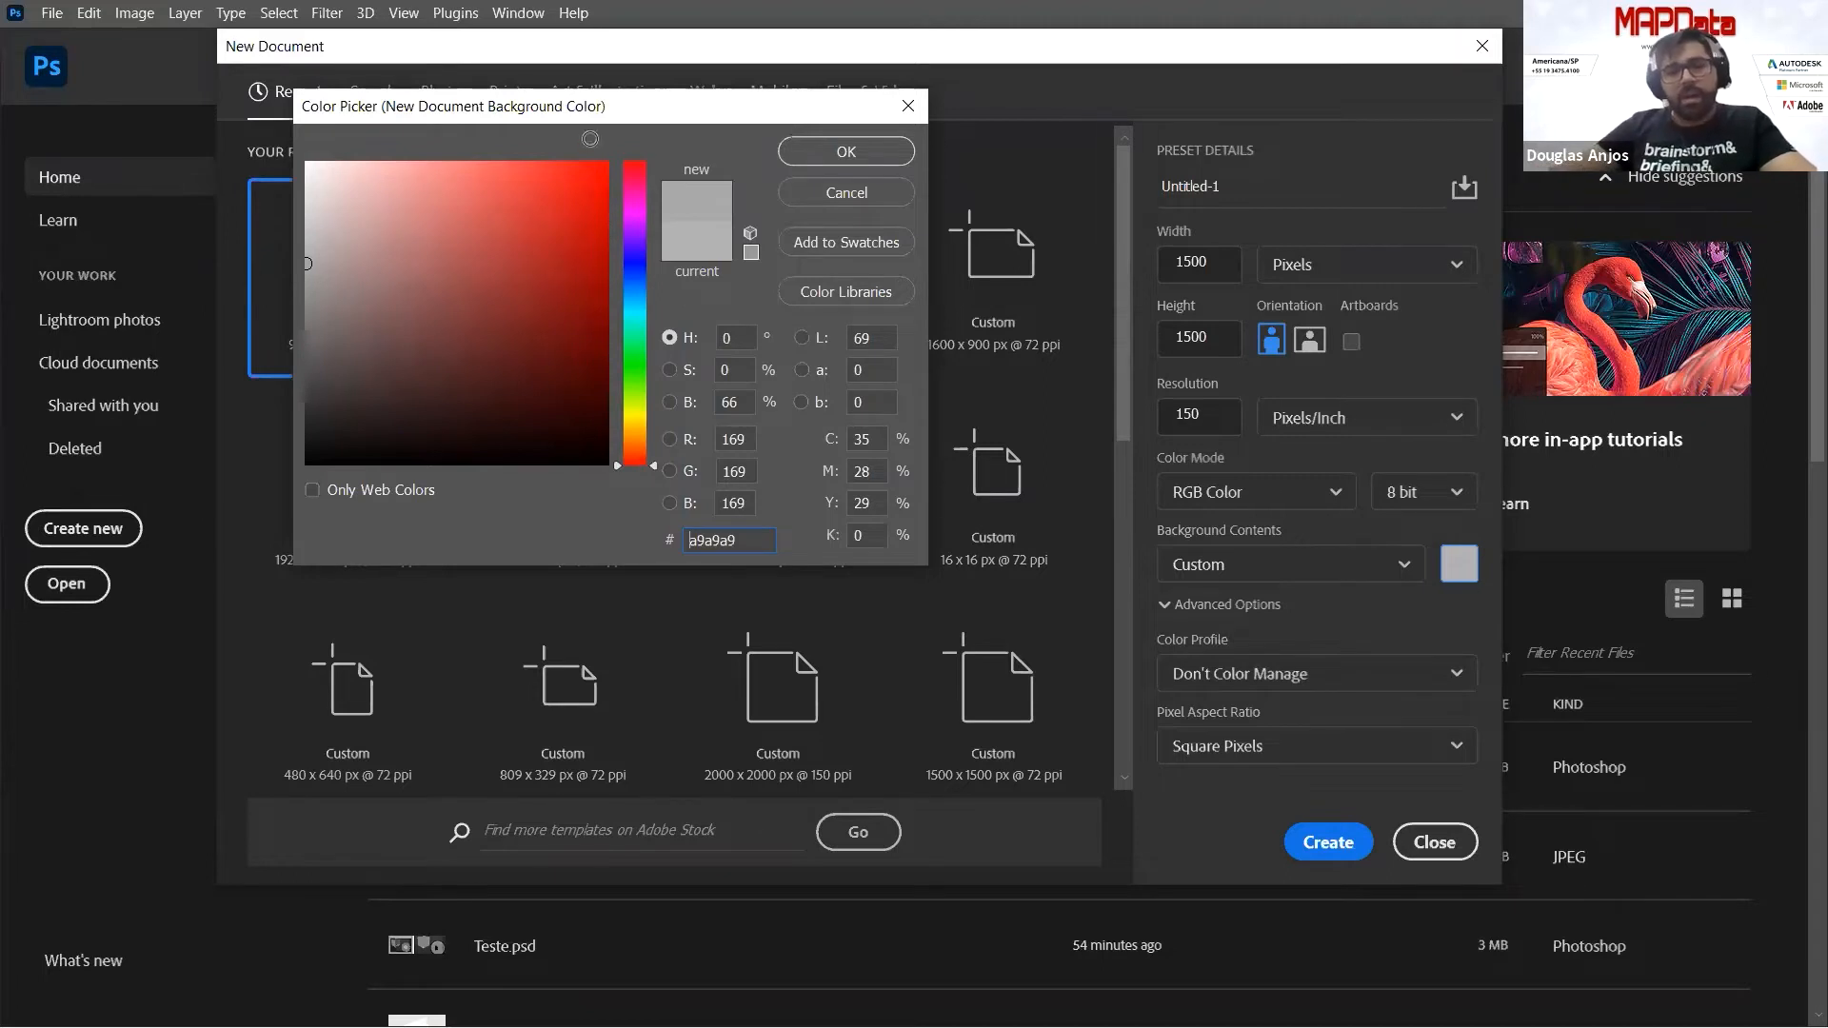
pyautogui.hotkey('ctrl', 'a')
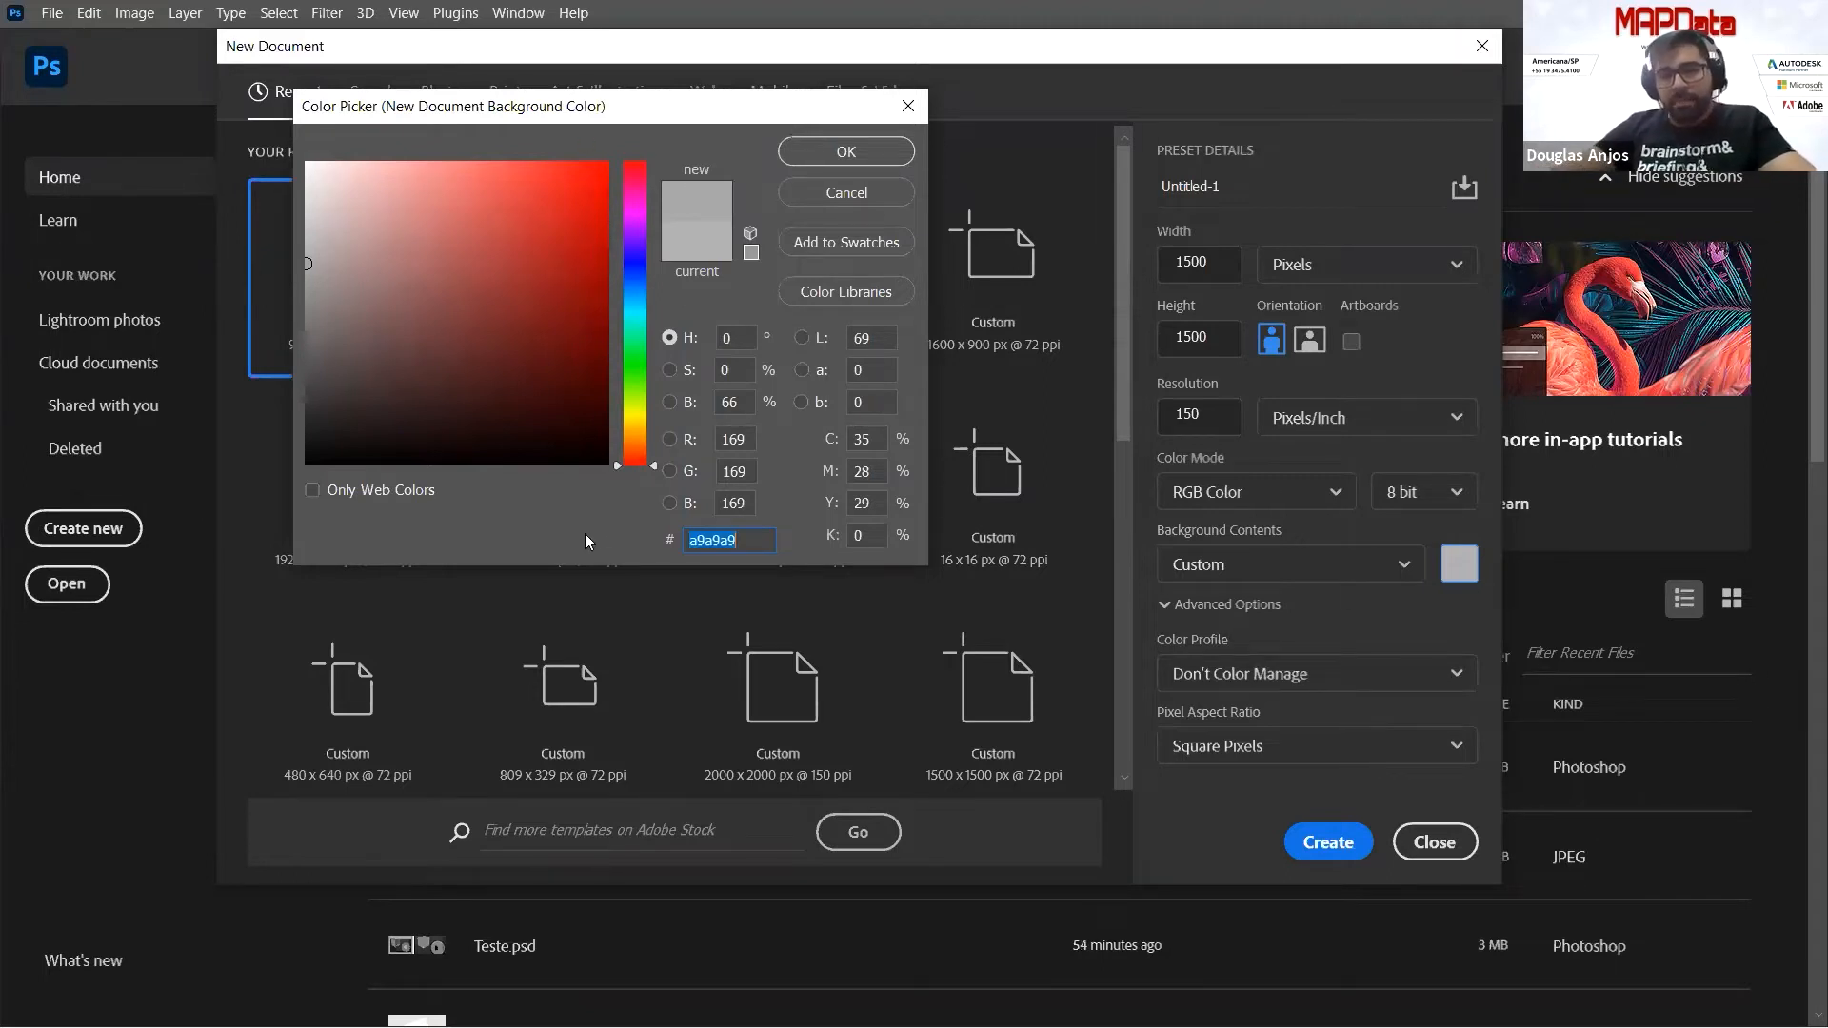
pyautogui.click(830, 154)
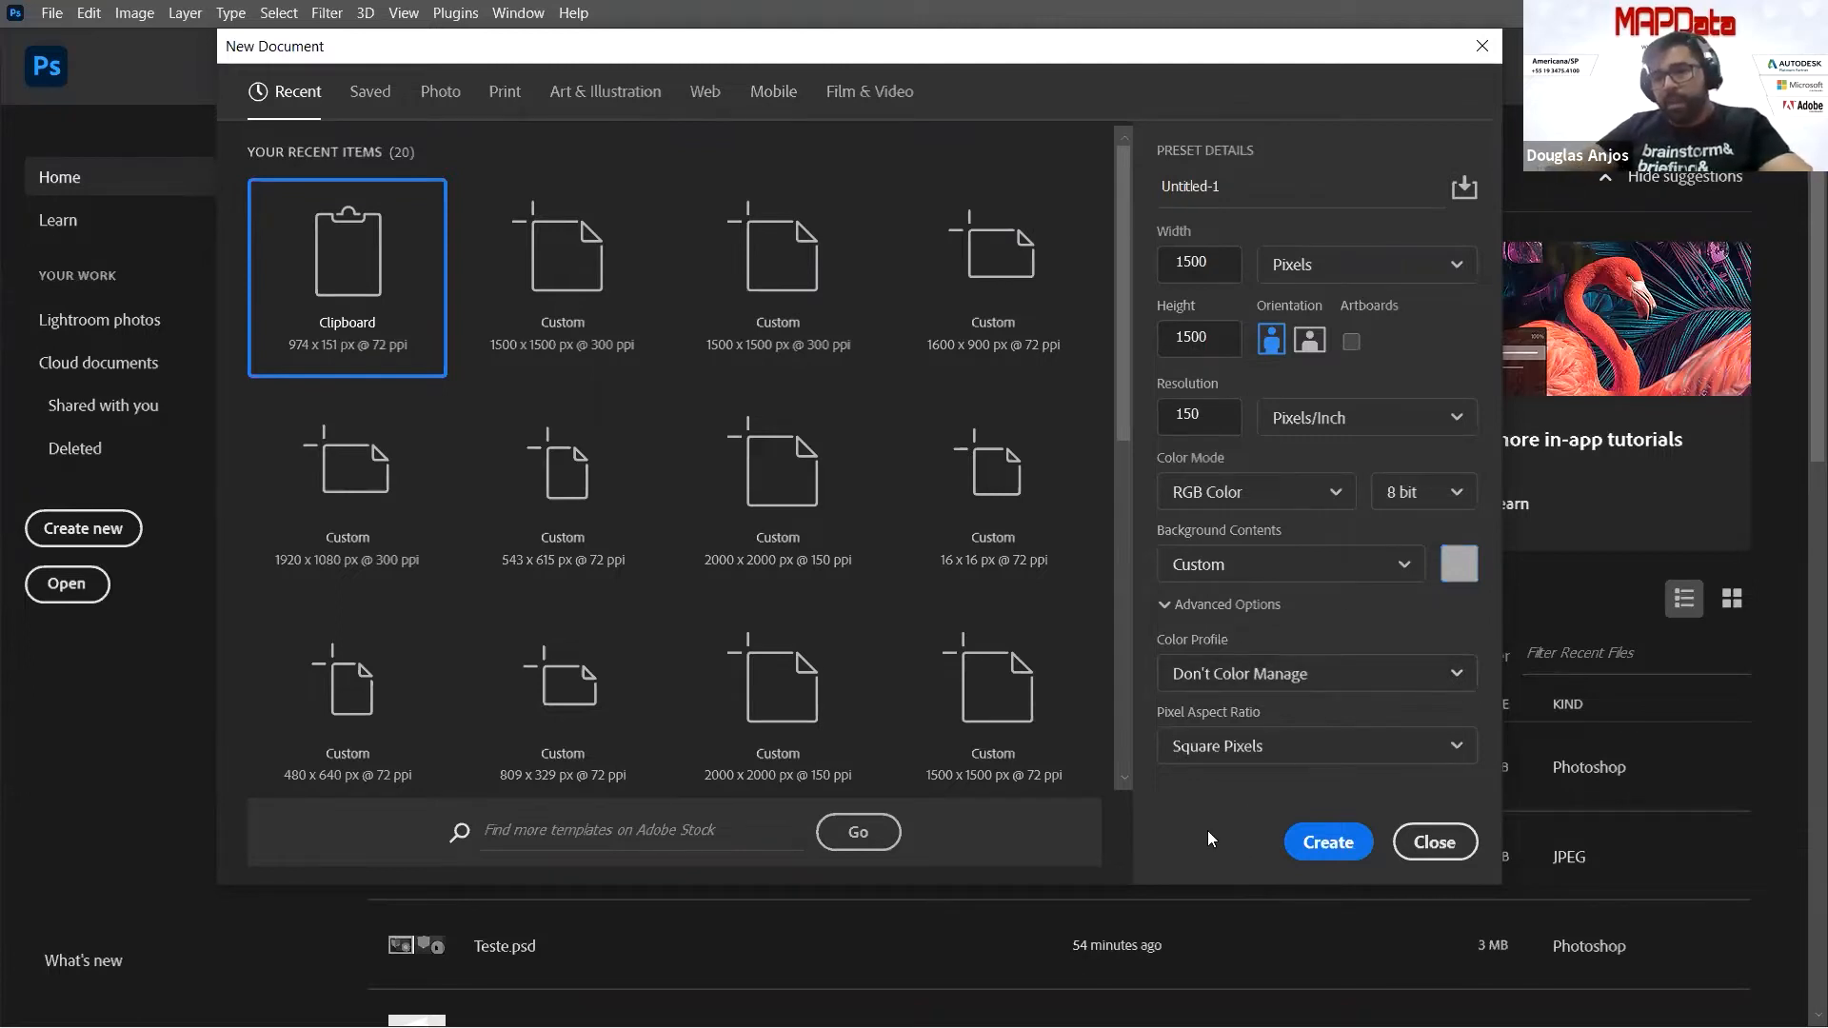
pyautogui.click(1328, 842)
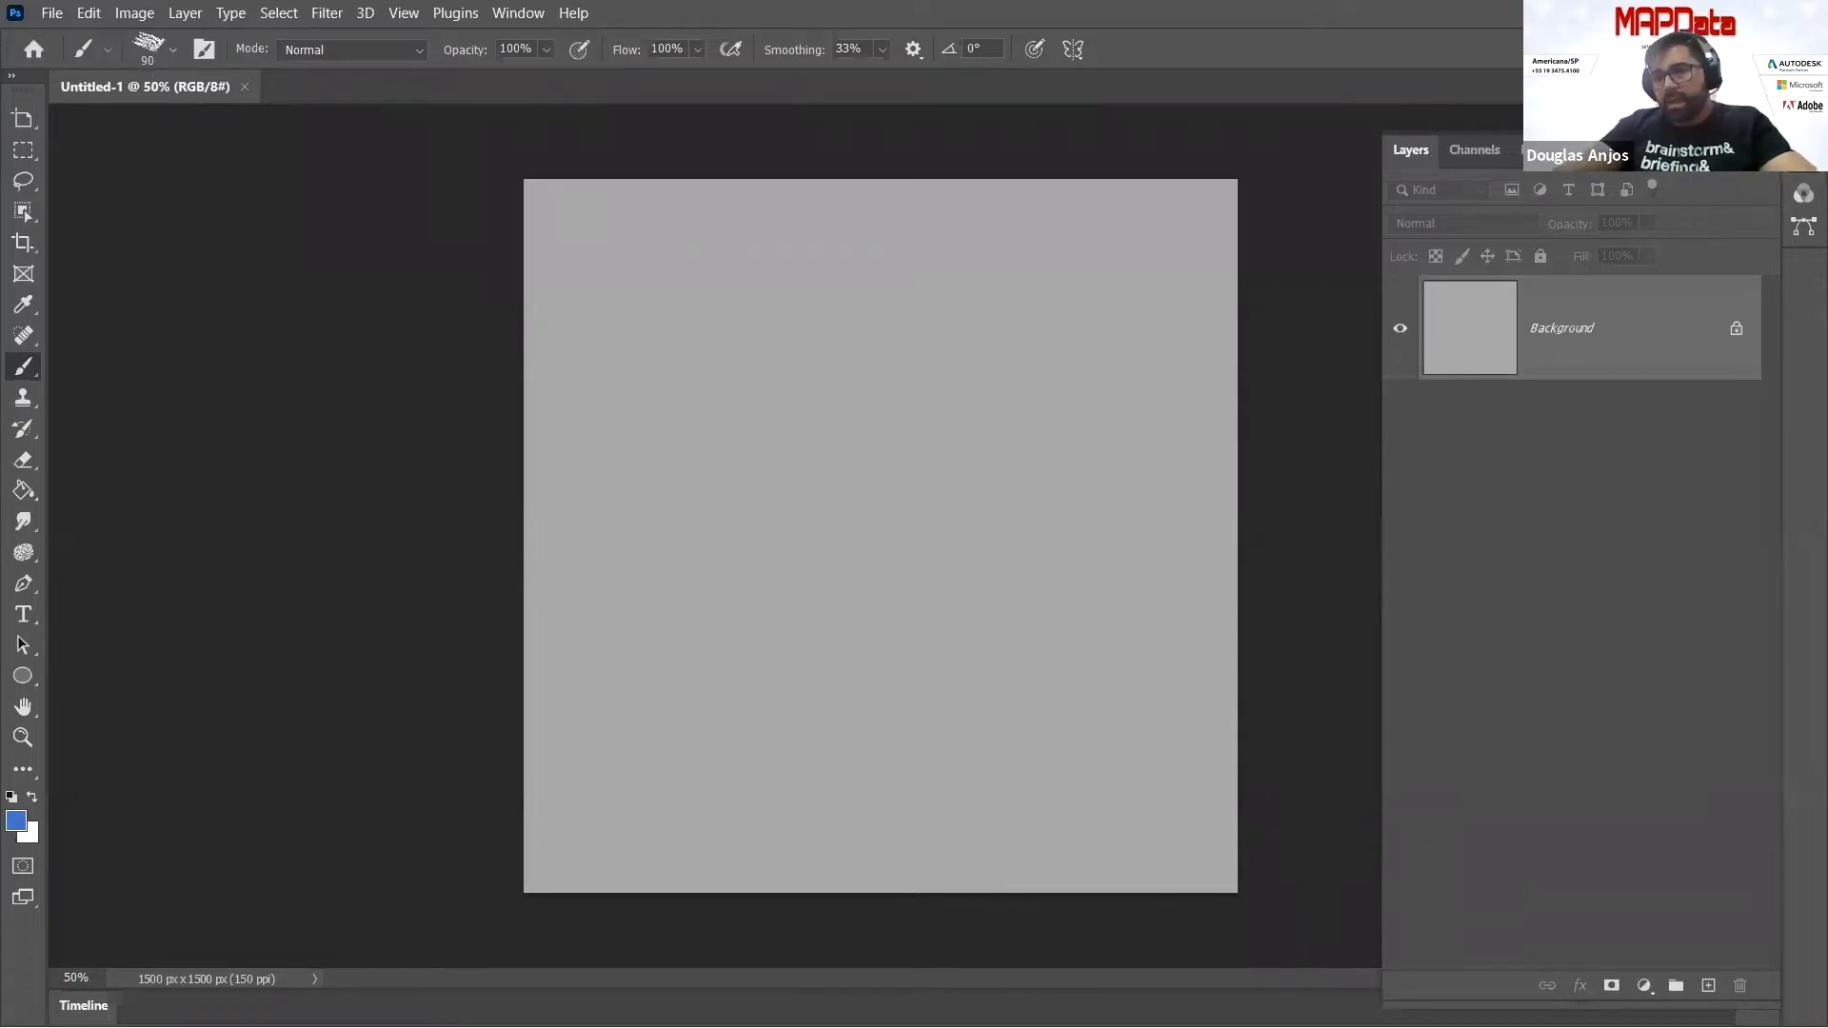
# Show the brush presets, select the first brush in the Favoritos group, and switch to the slide presentation
pyautogui.click(1765, 140)
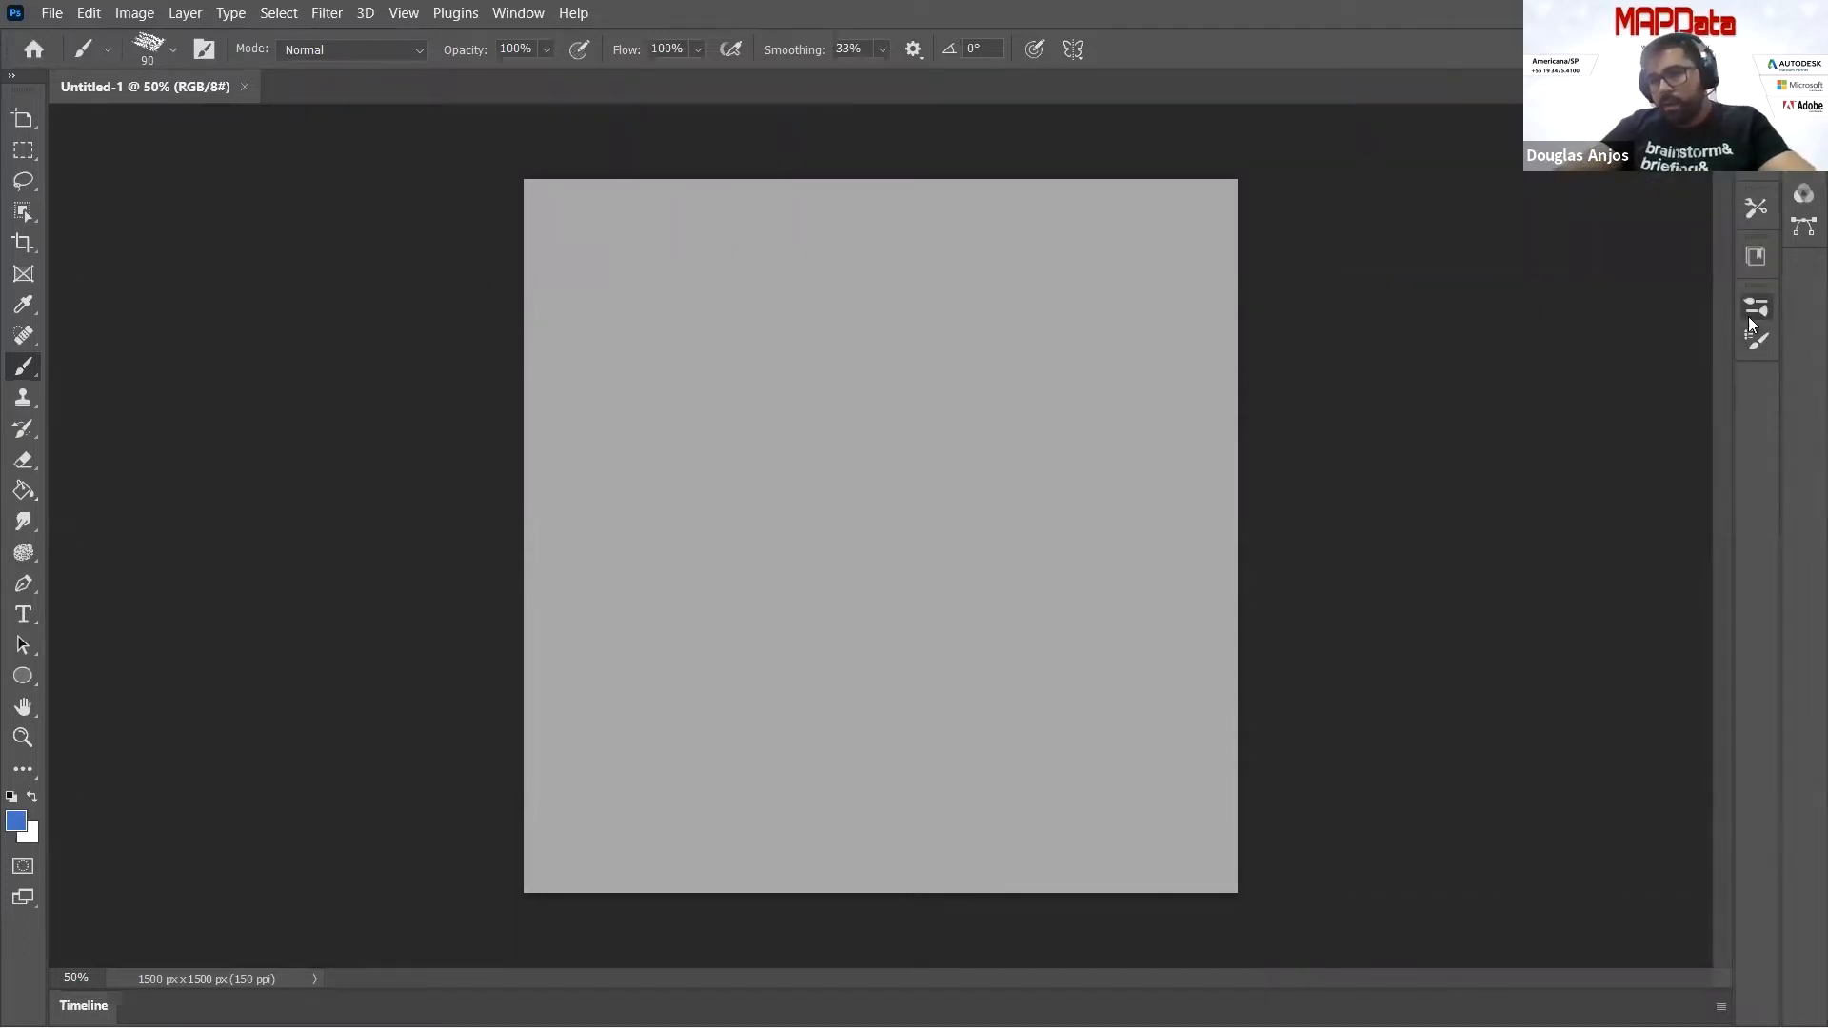
pyautogui.click(1755, 312)
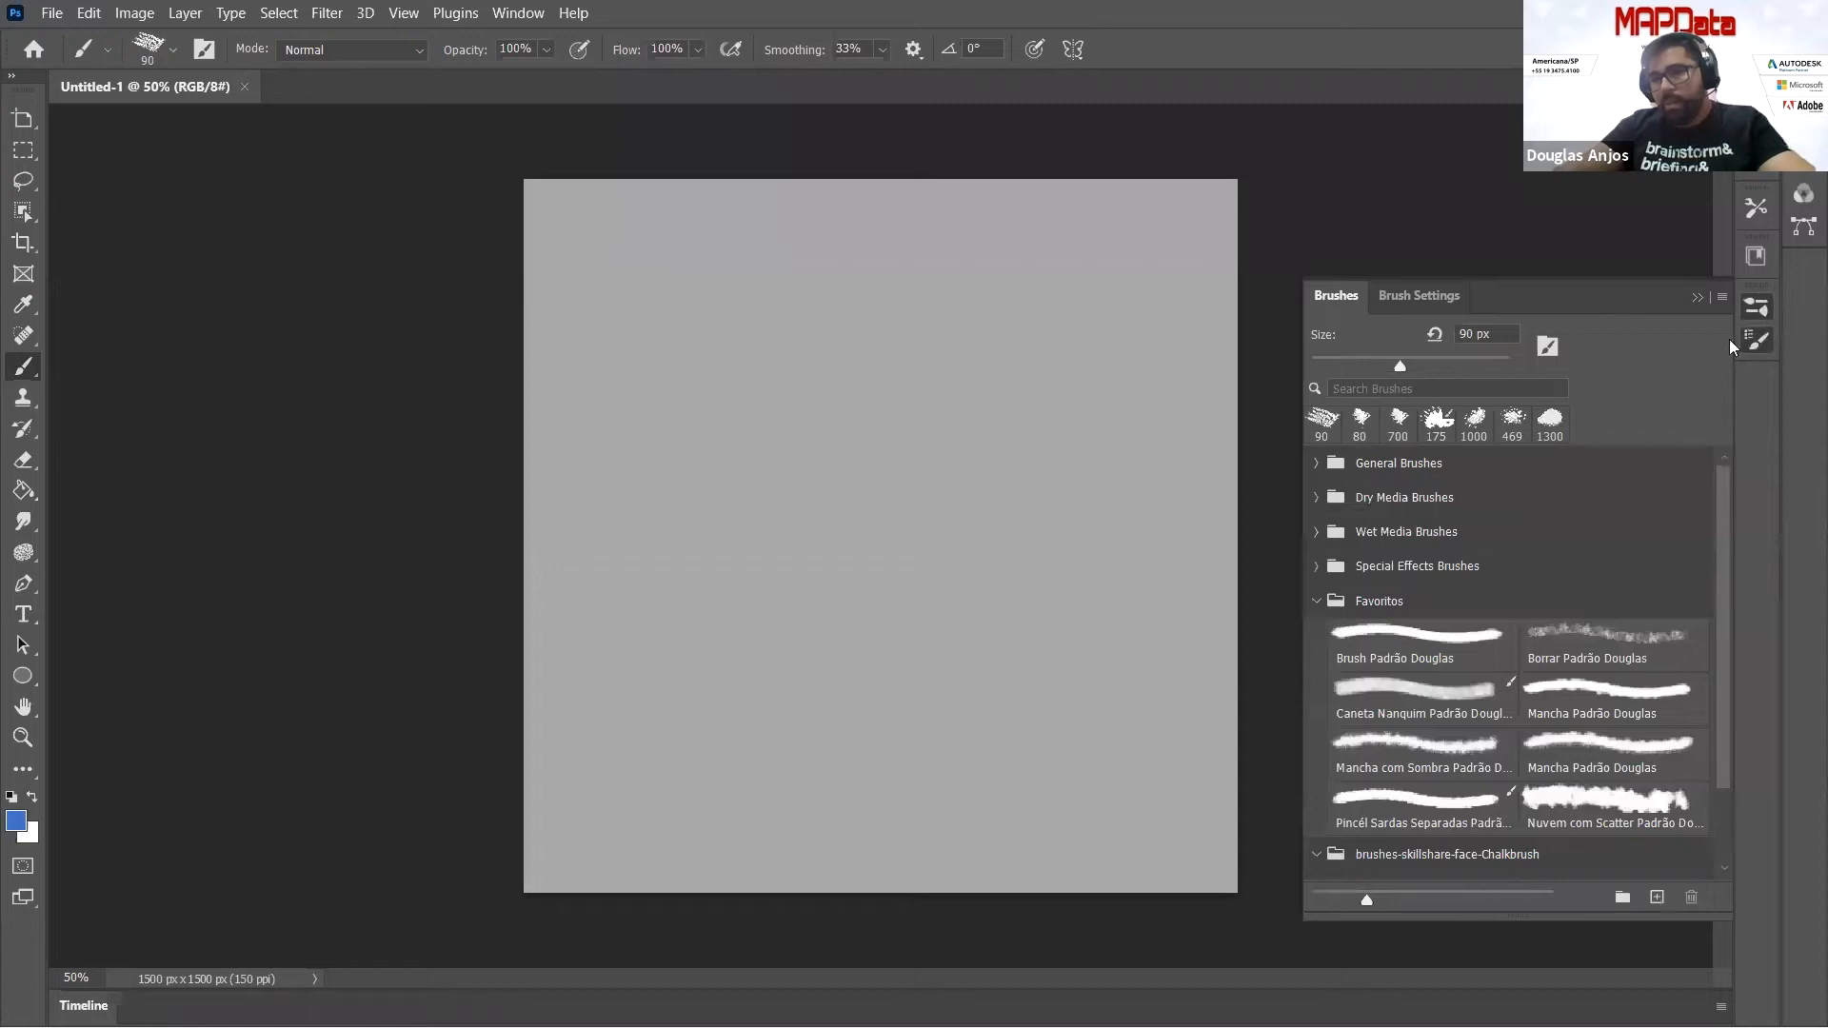
pyautogui.click(1370, 645)
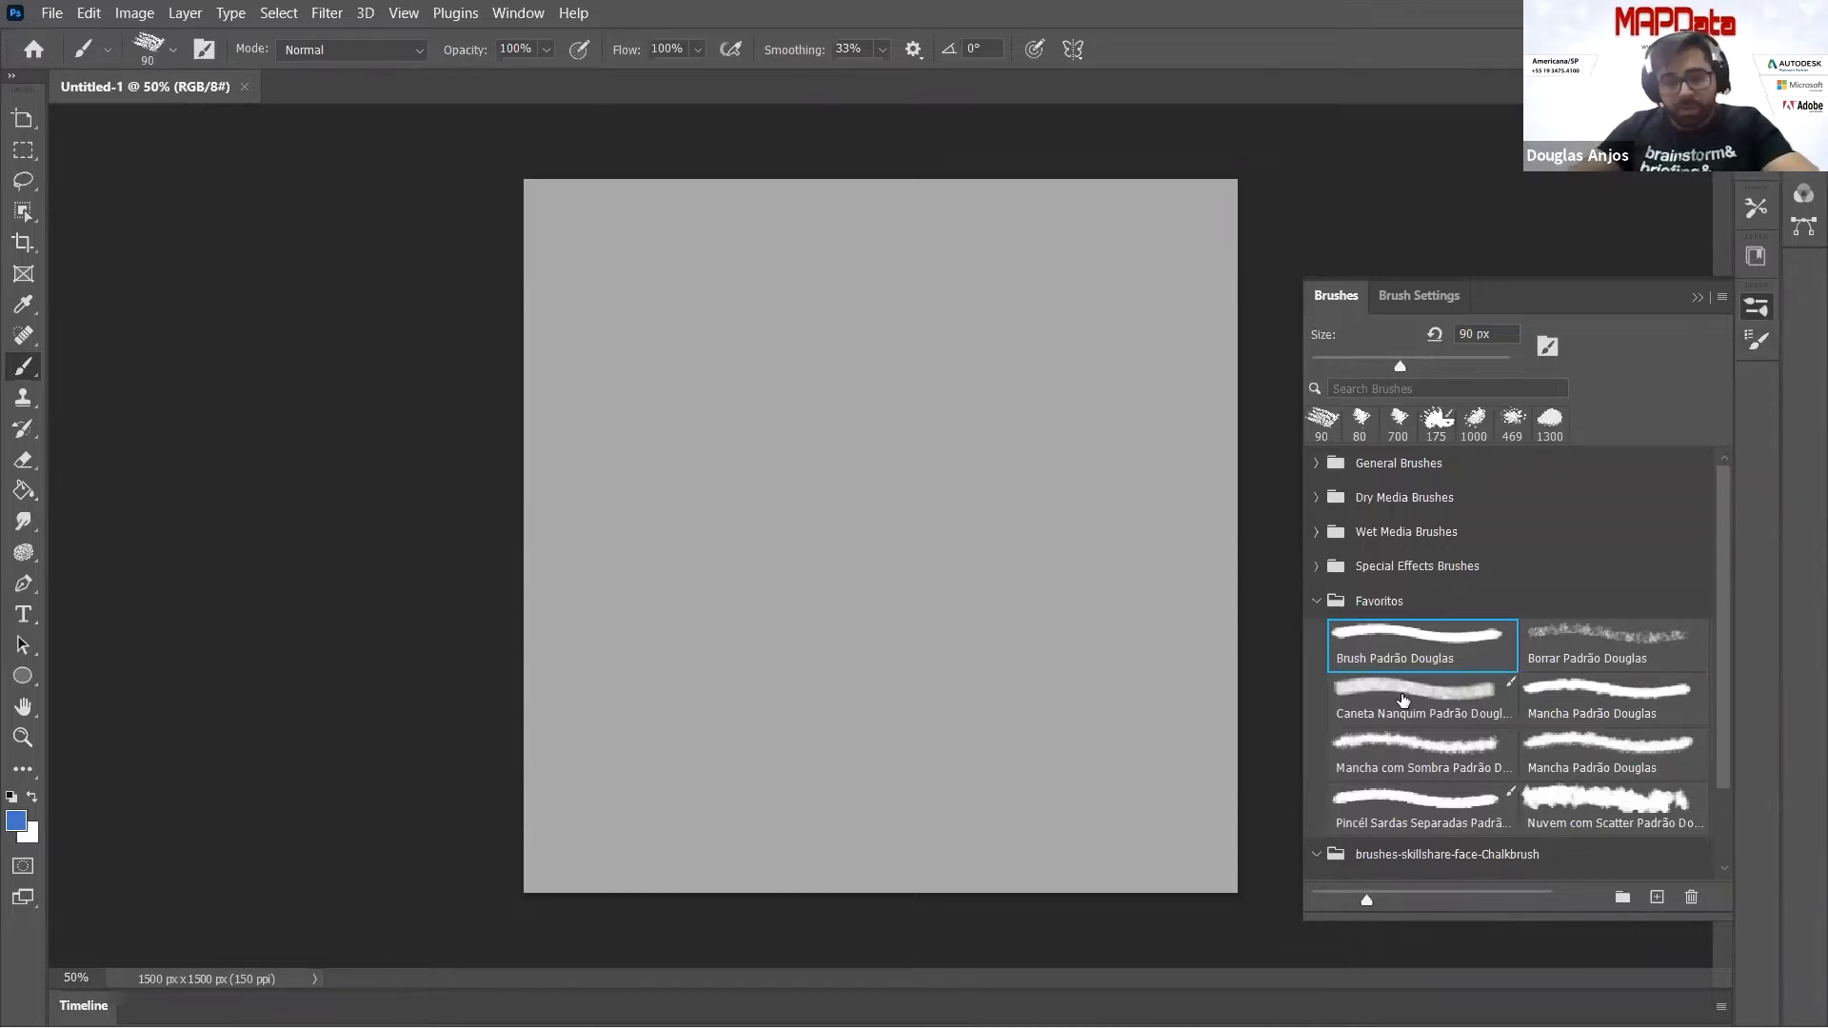
pyautogui.hotkey('alt', 'Tab')
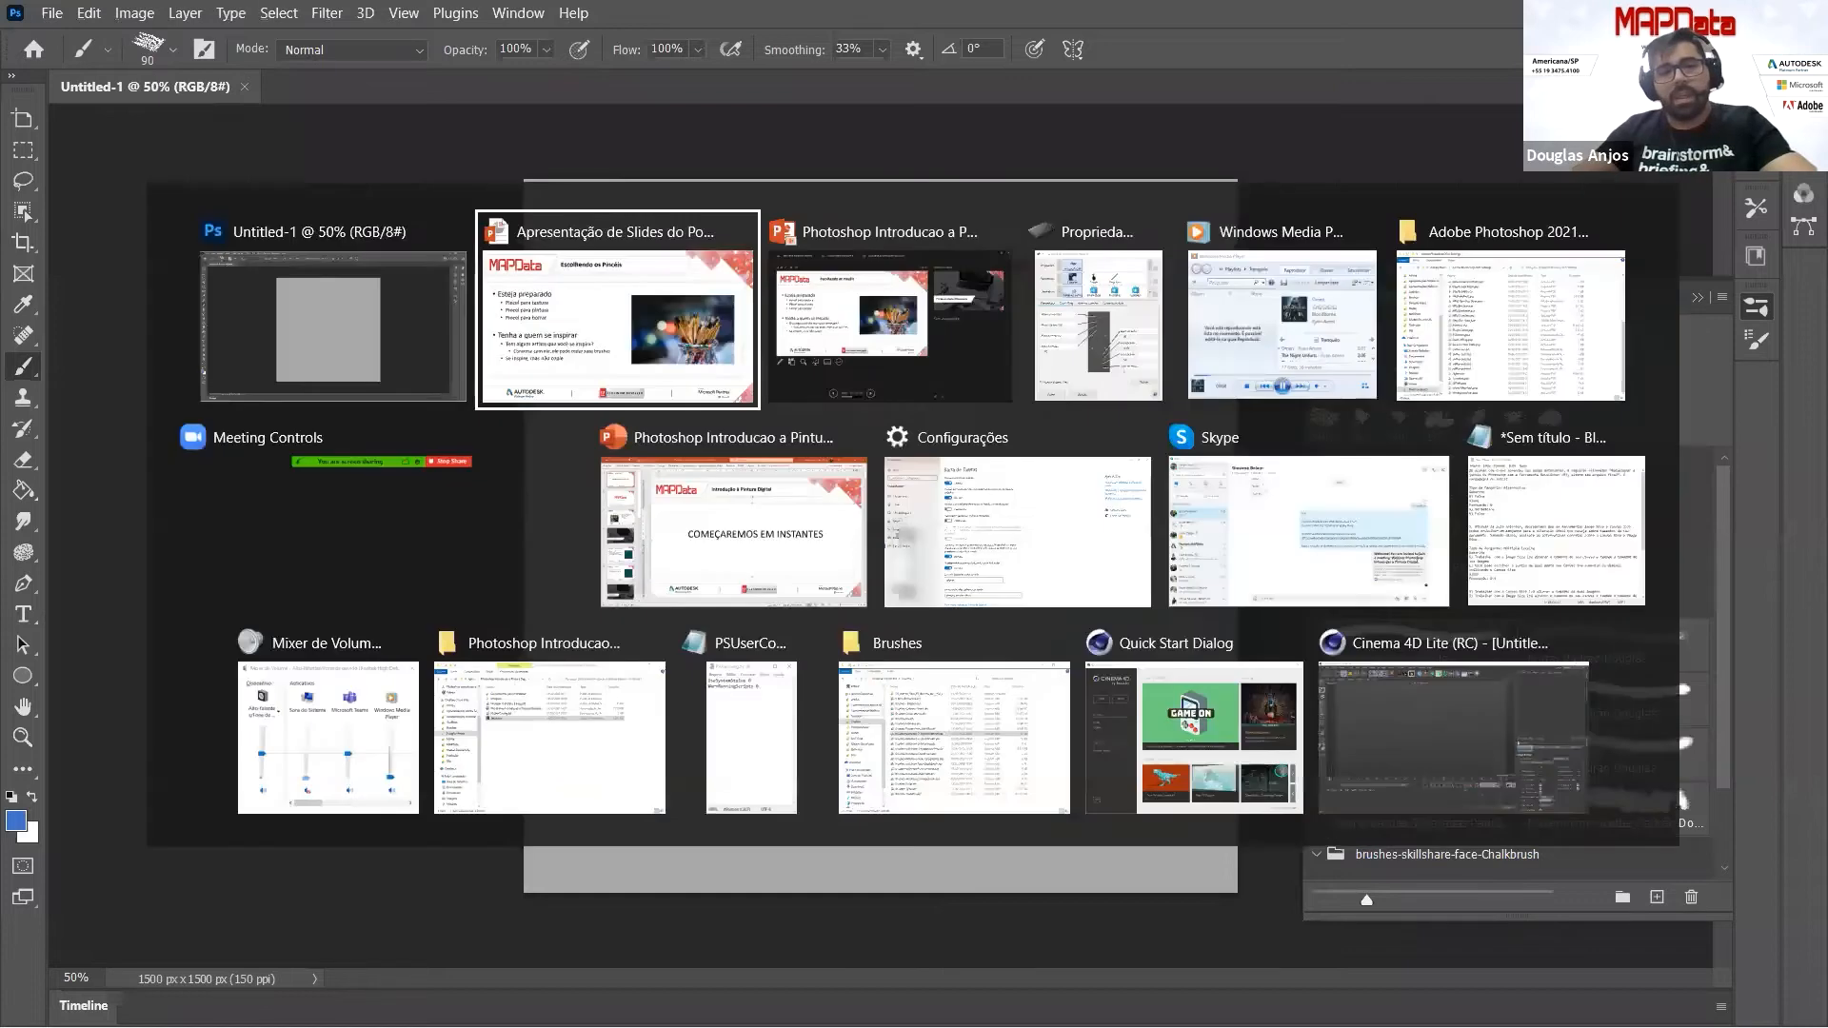
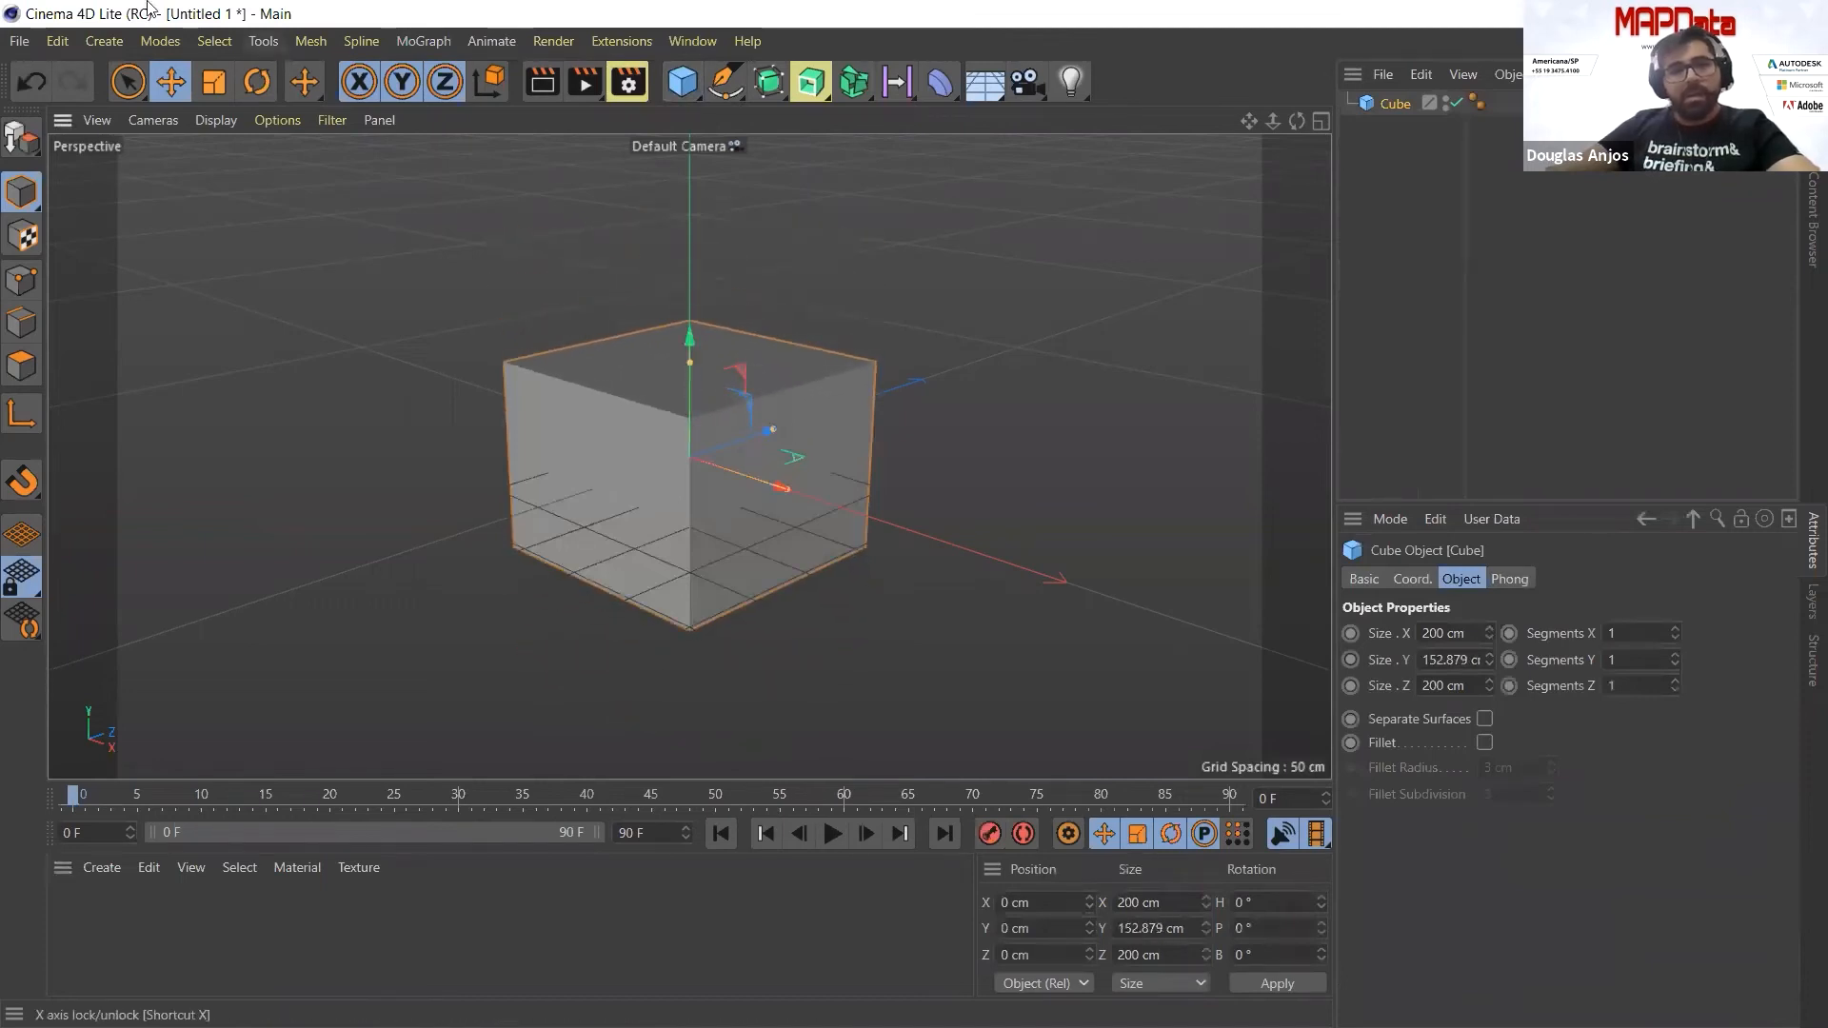
# In Cinema 4D Lite, undo the cube's last height change and stretch the cube to about 212 cm along Y
pyautogui.hotkey('ctrl', 'z')
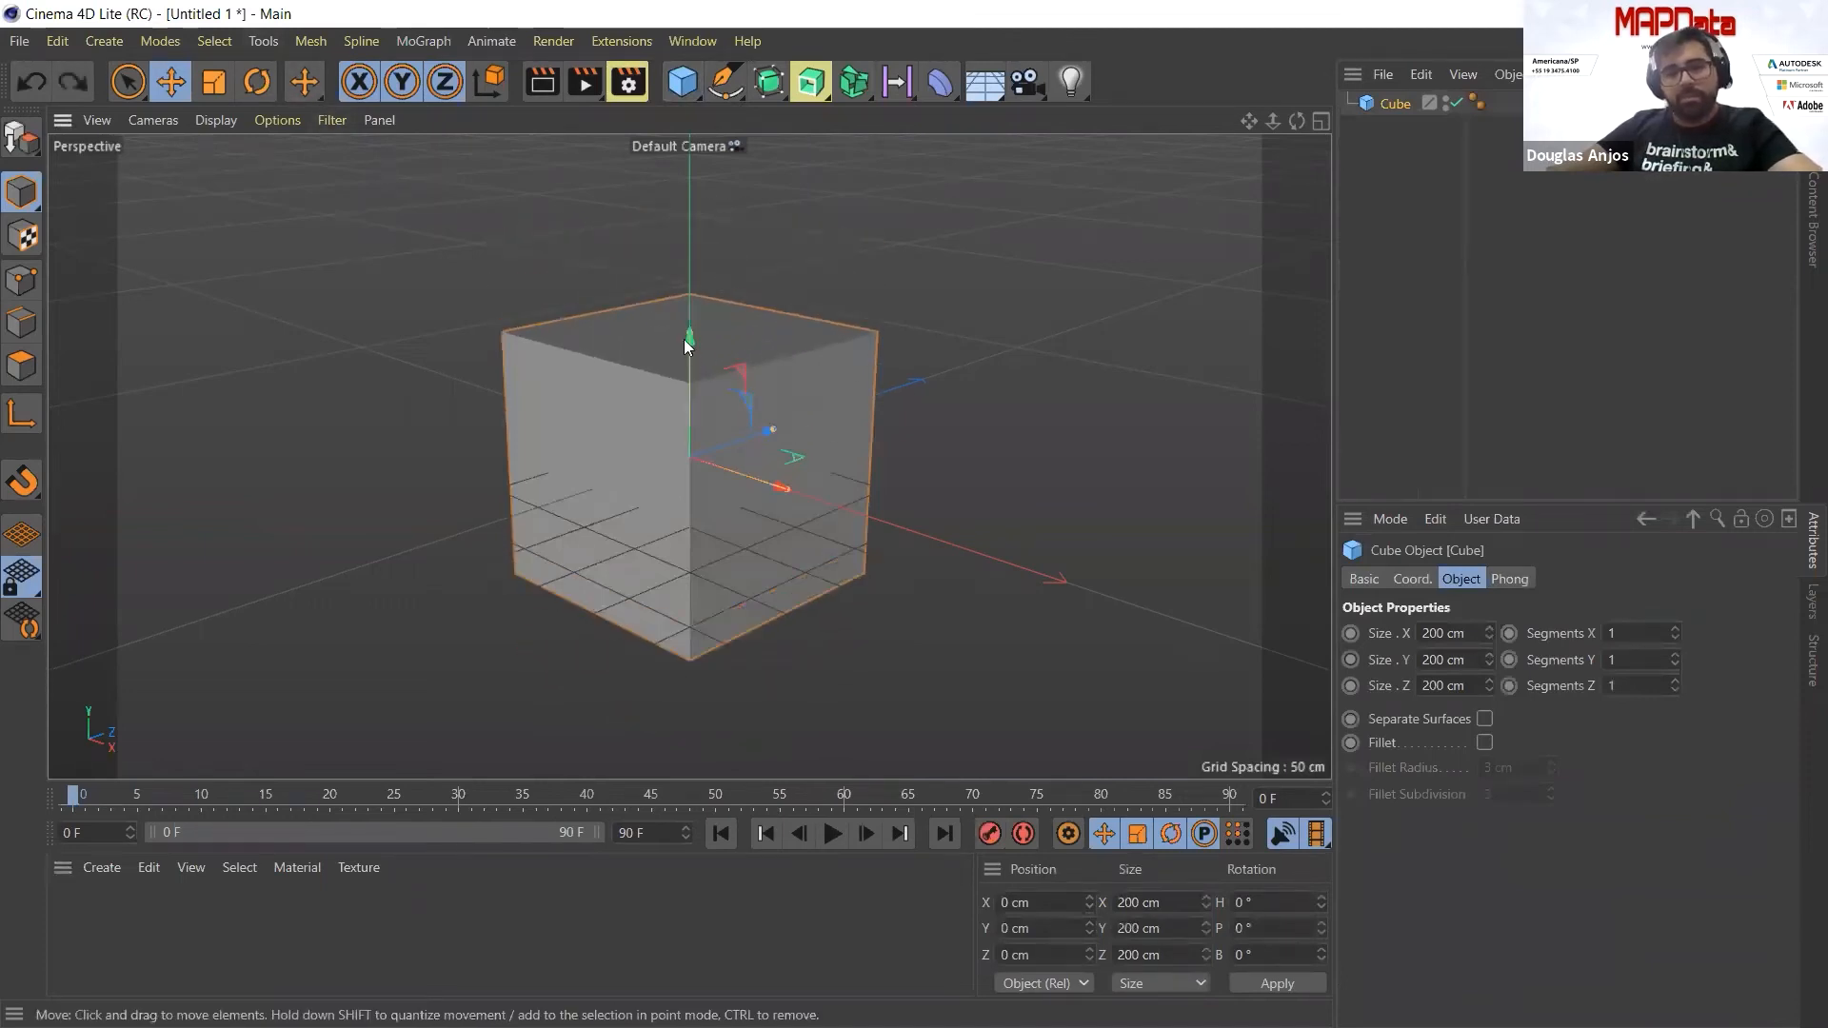
pyautogui.click(169, 84)
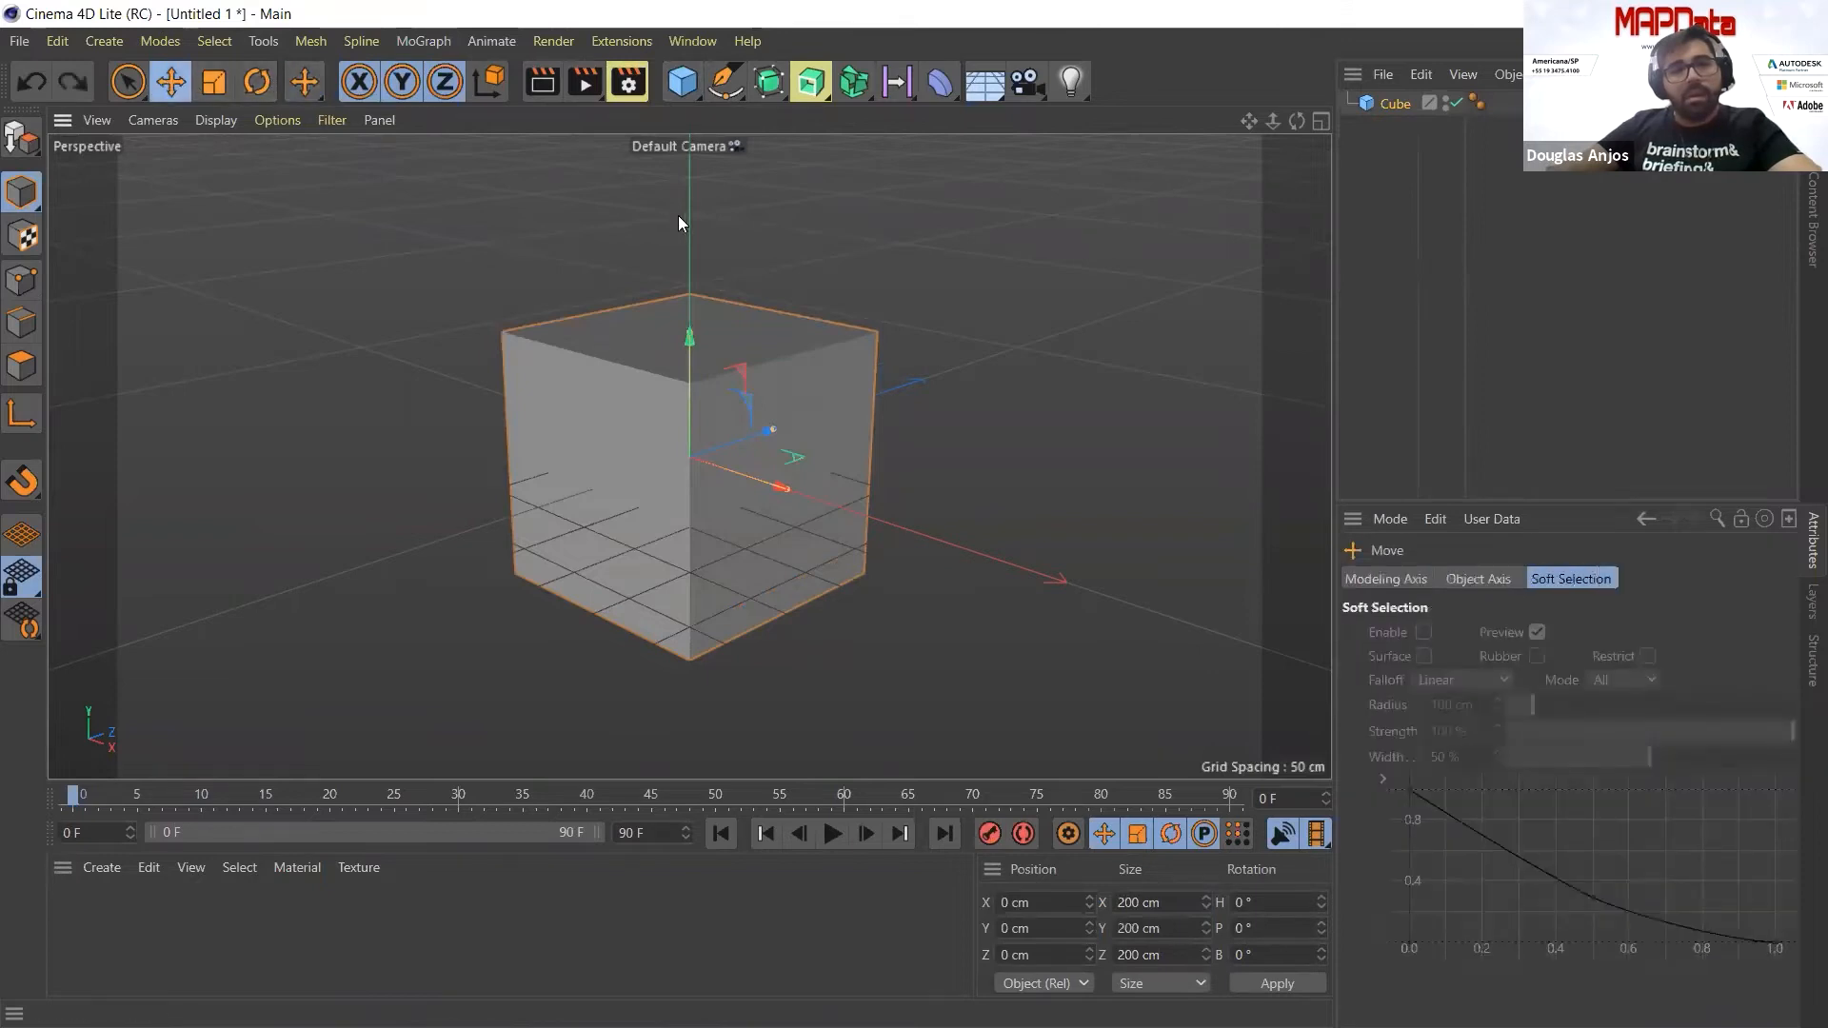
pyautogui.moveTo(686, 335)
pyautogui.mouseDown()
pyautogui.moveTo(688, 292)
pyautogui.moveTo(688, 364)
pyautogui.mouseUp()
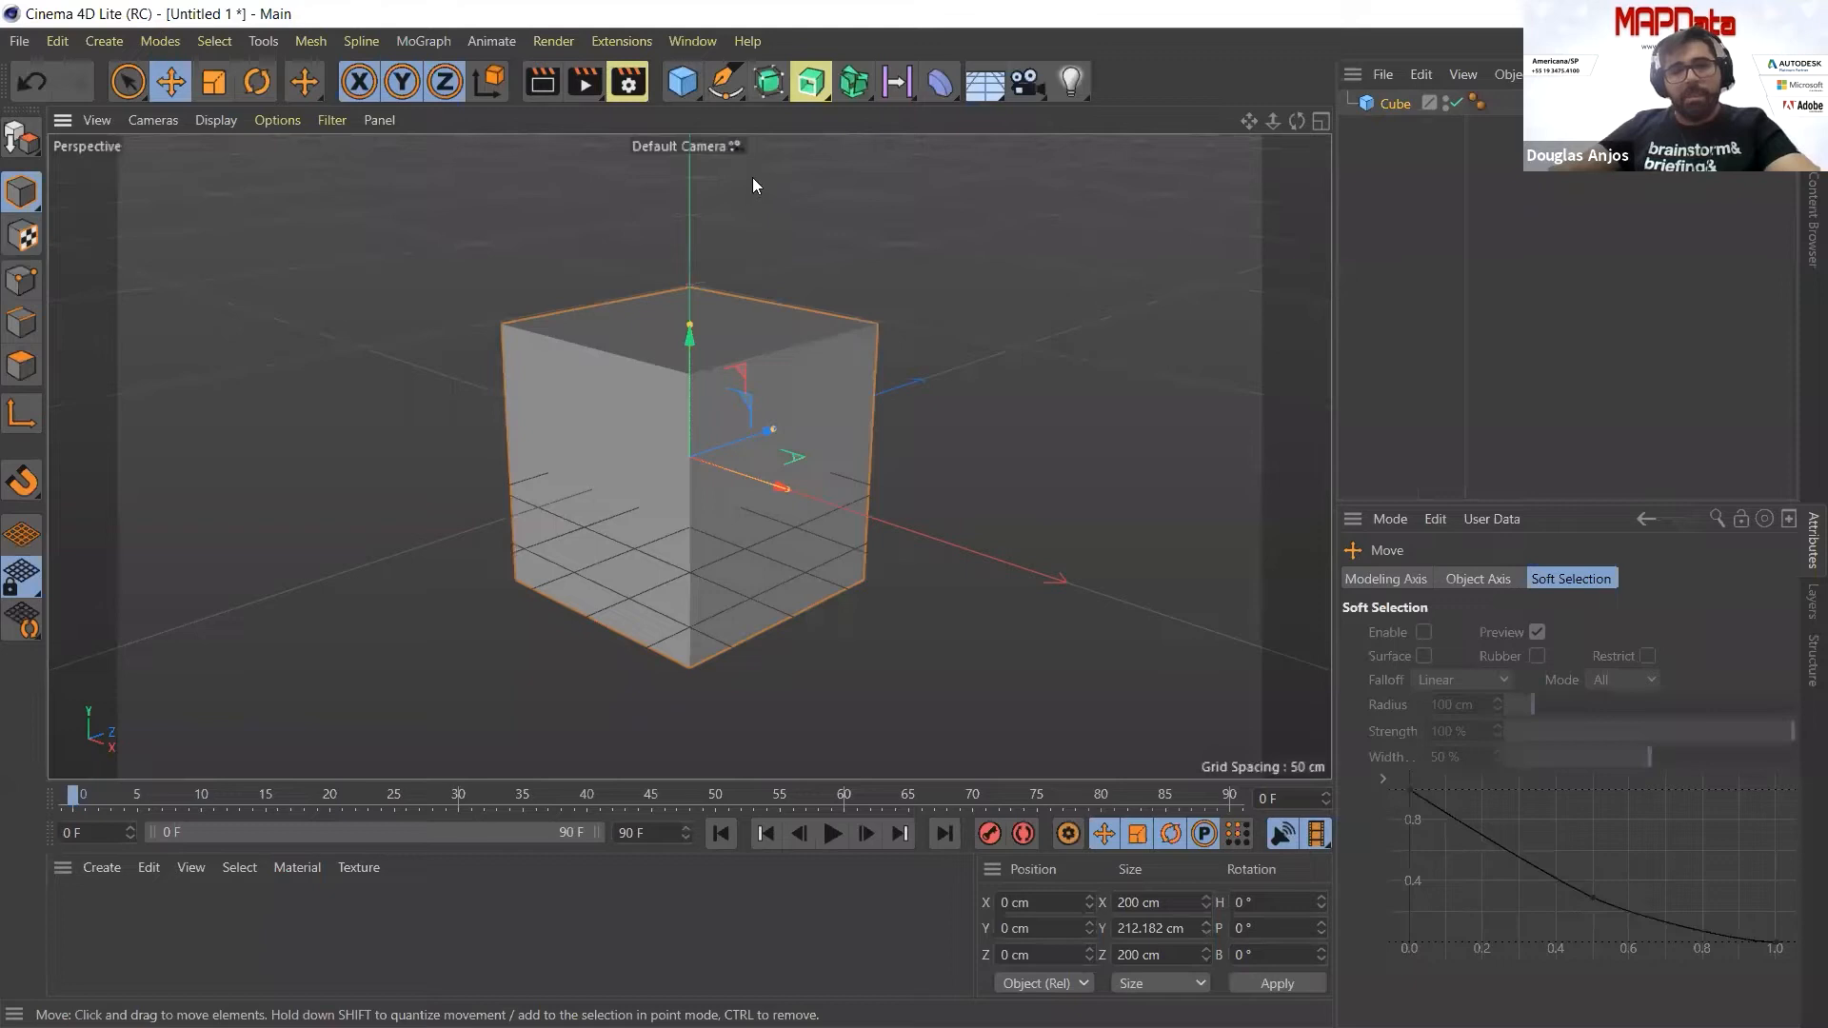
pyautogui.moveTo(707, 208); pyautogui.dragTo(516, 255)
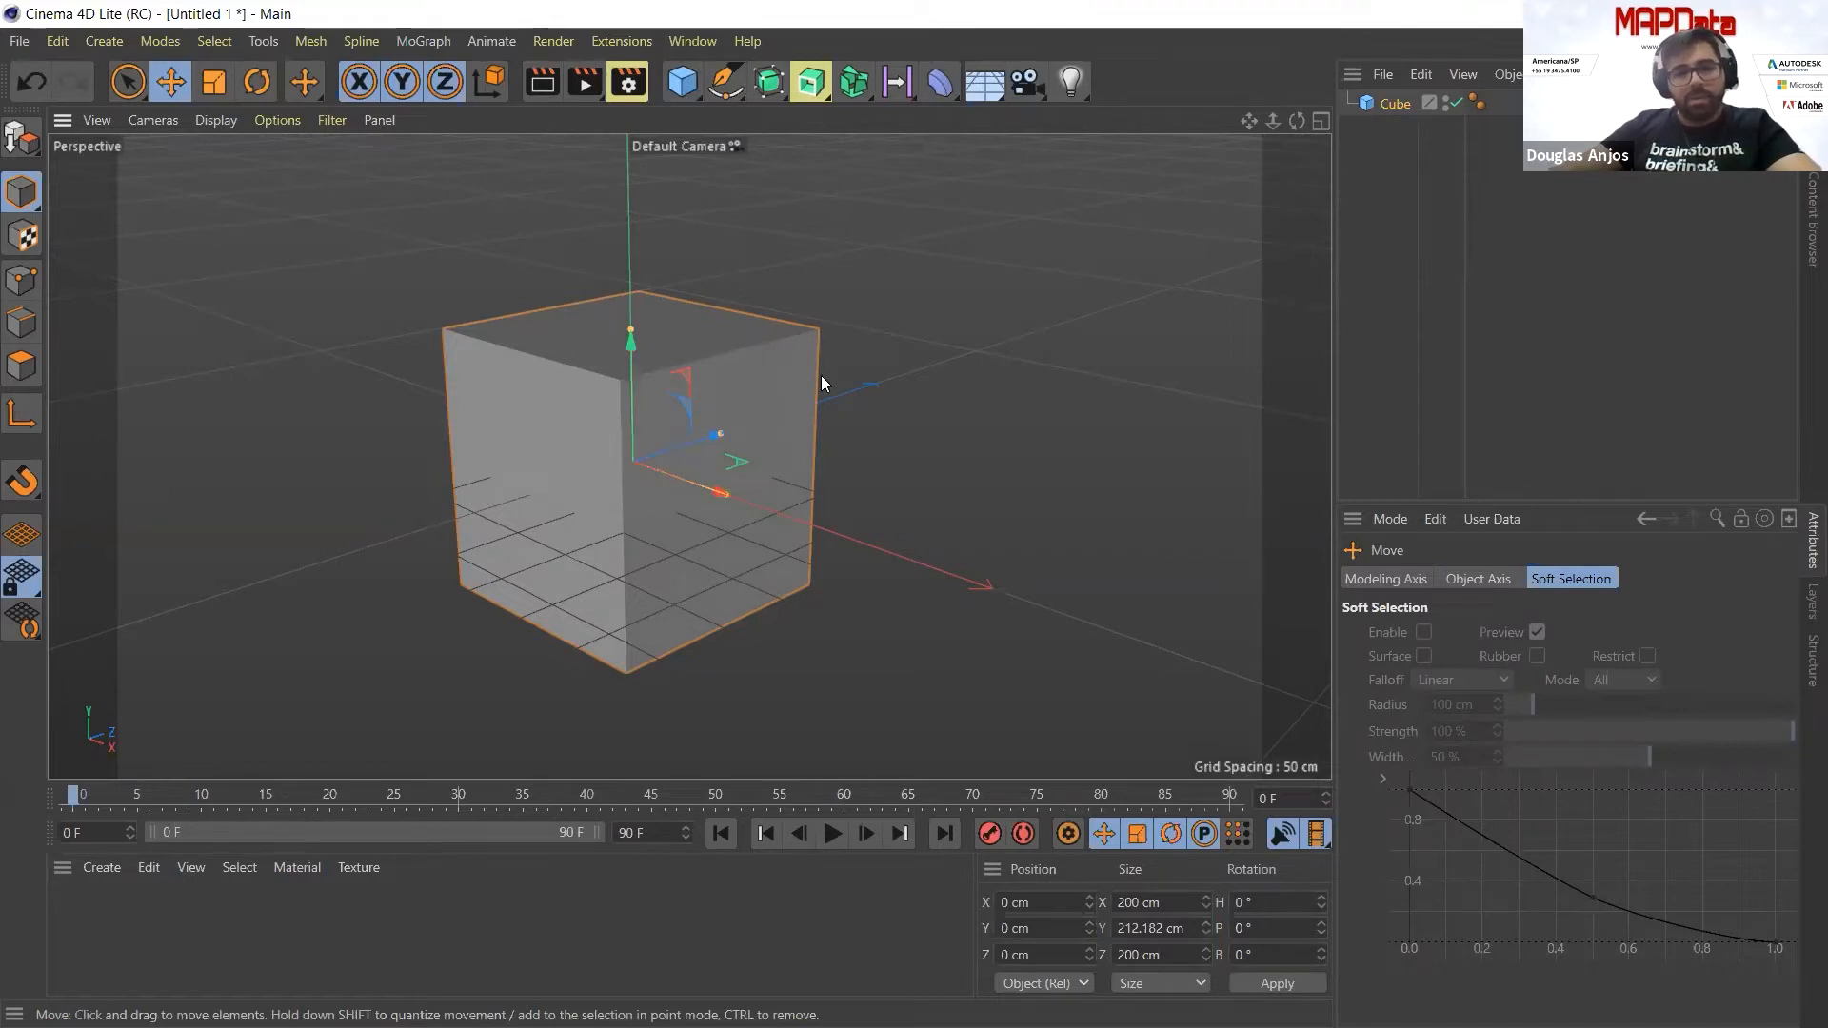
pyautogui.middleClick(644, 299)
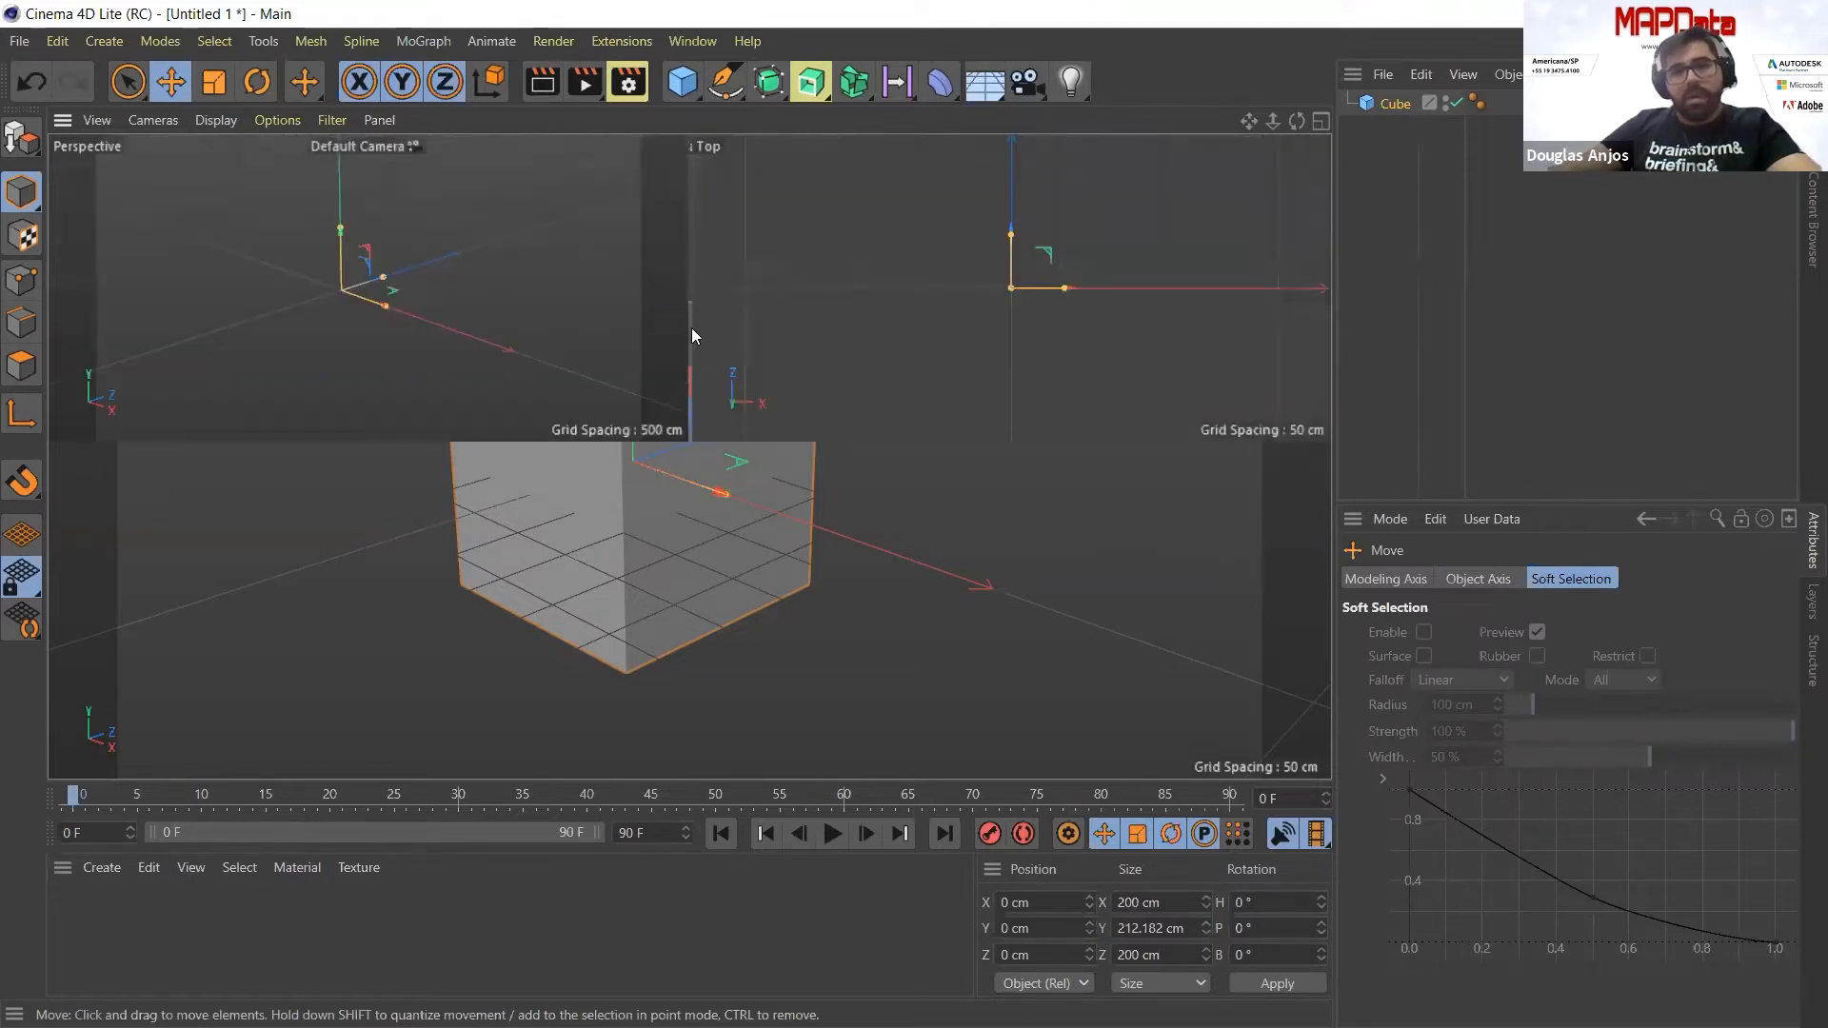
pyautogui.middleClick(535, 253)
# Try to add another primitive from the object palette to the scene alongside the cube
pyautogui.click(682, 82)
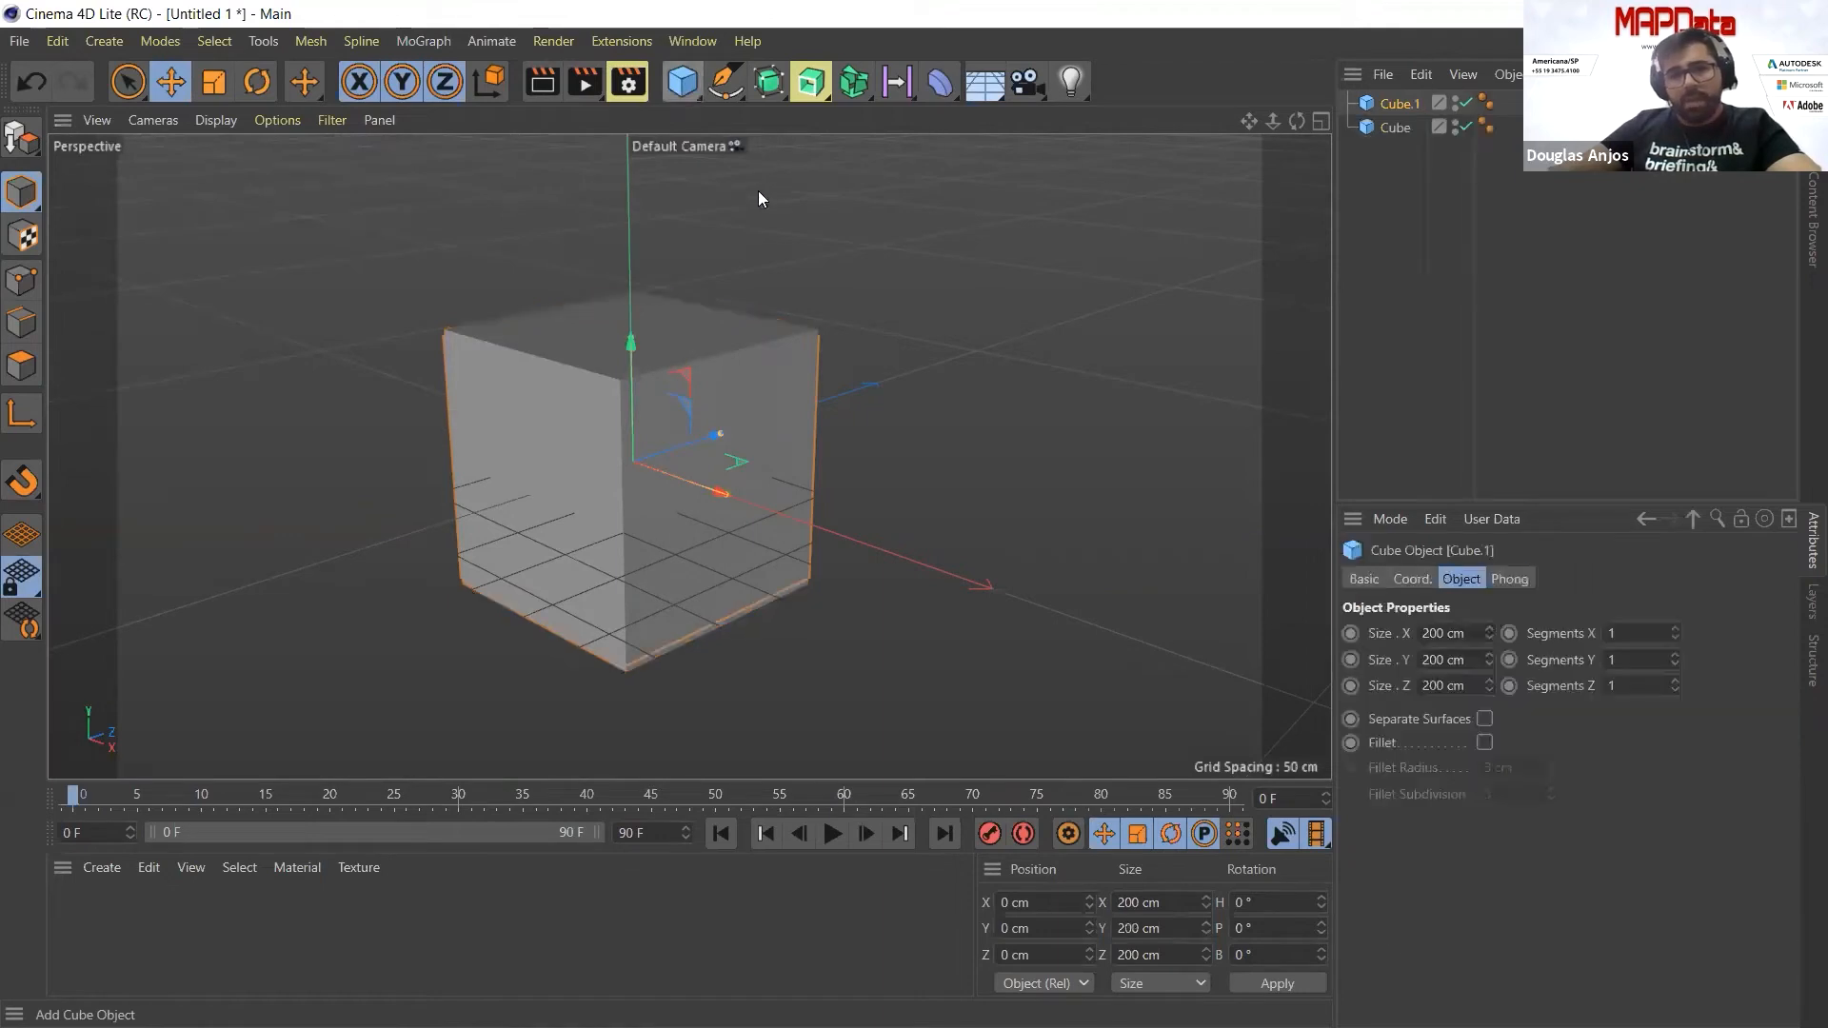
pyautogui.click(681, 84)
pyautogui.click(701, 95)
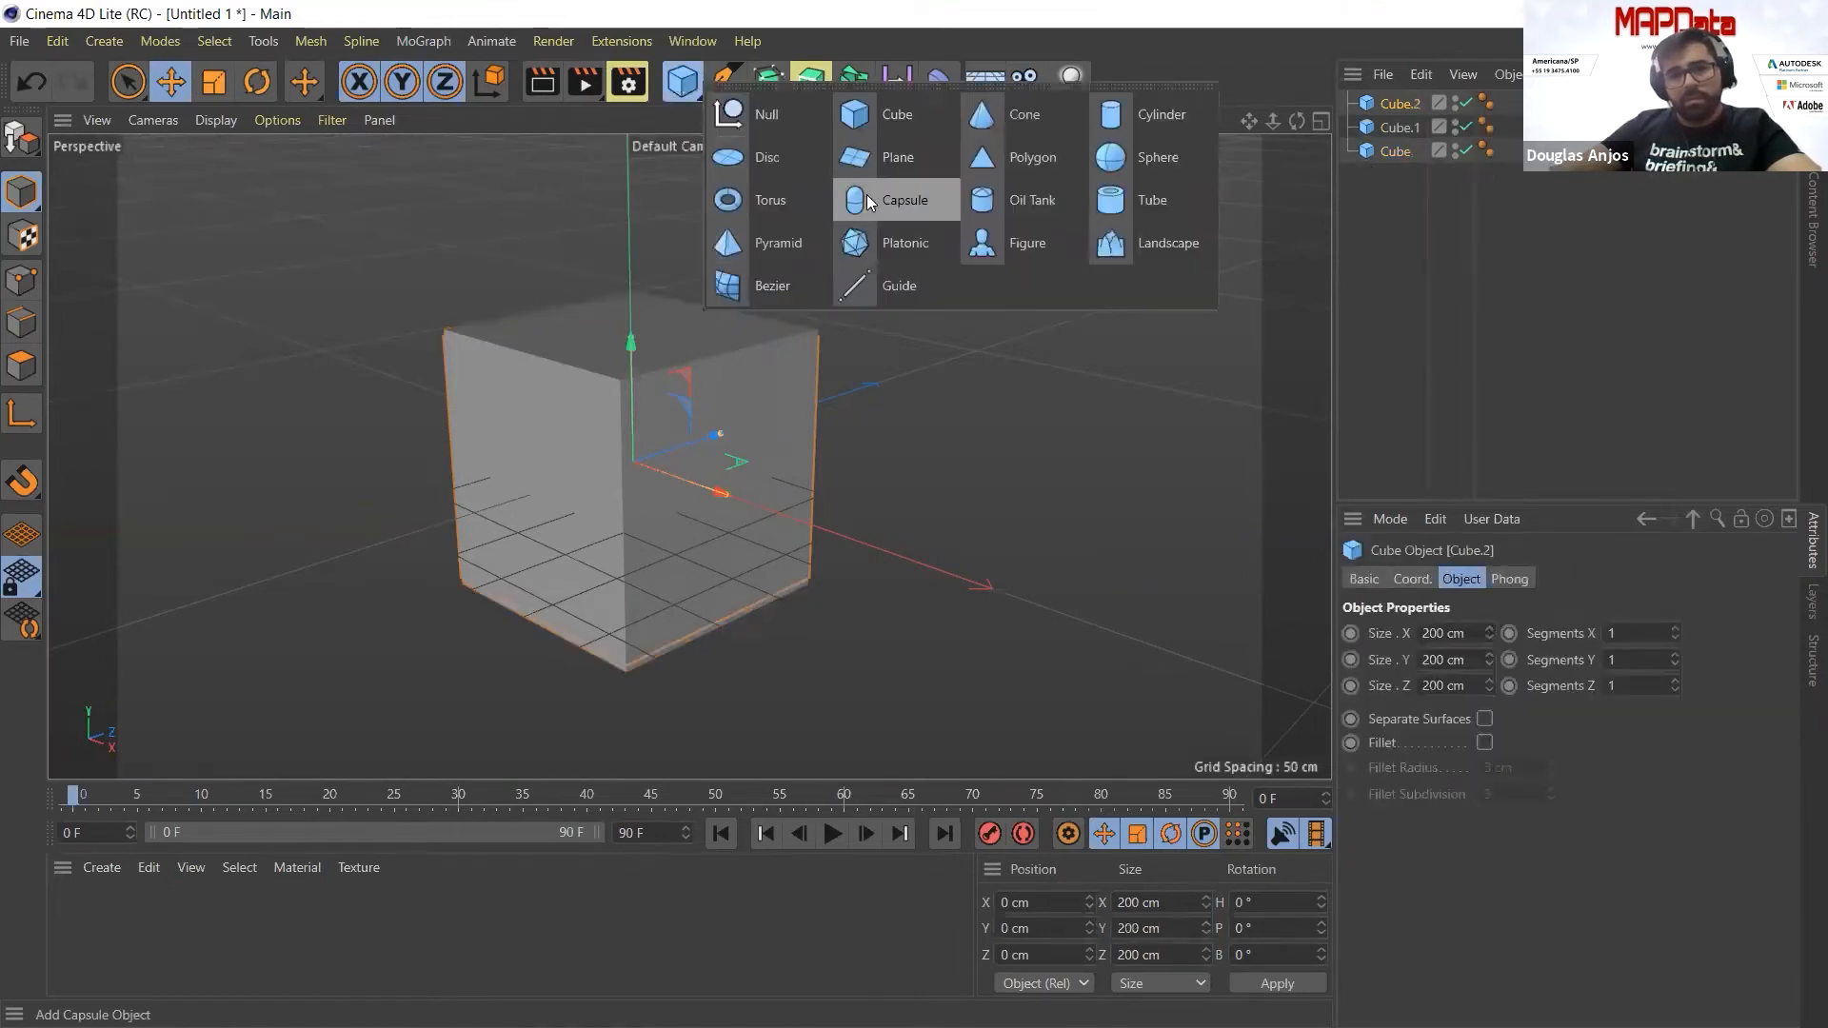
pyautogui.click(1074, 158)
# Undo the cube additions and the height change until the scene is empty
pyautogui.hotkey('ctrl', 'z')
pyautogui.hotkey('ctrl', 'z')
pyautogui.hotkey('ctrl', 'z')
pyautogui.hotkey('ctrl', 'z')
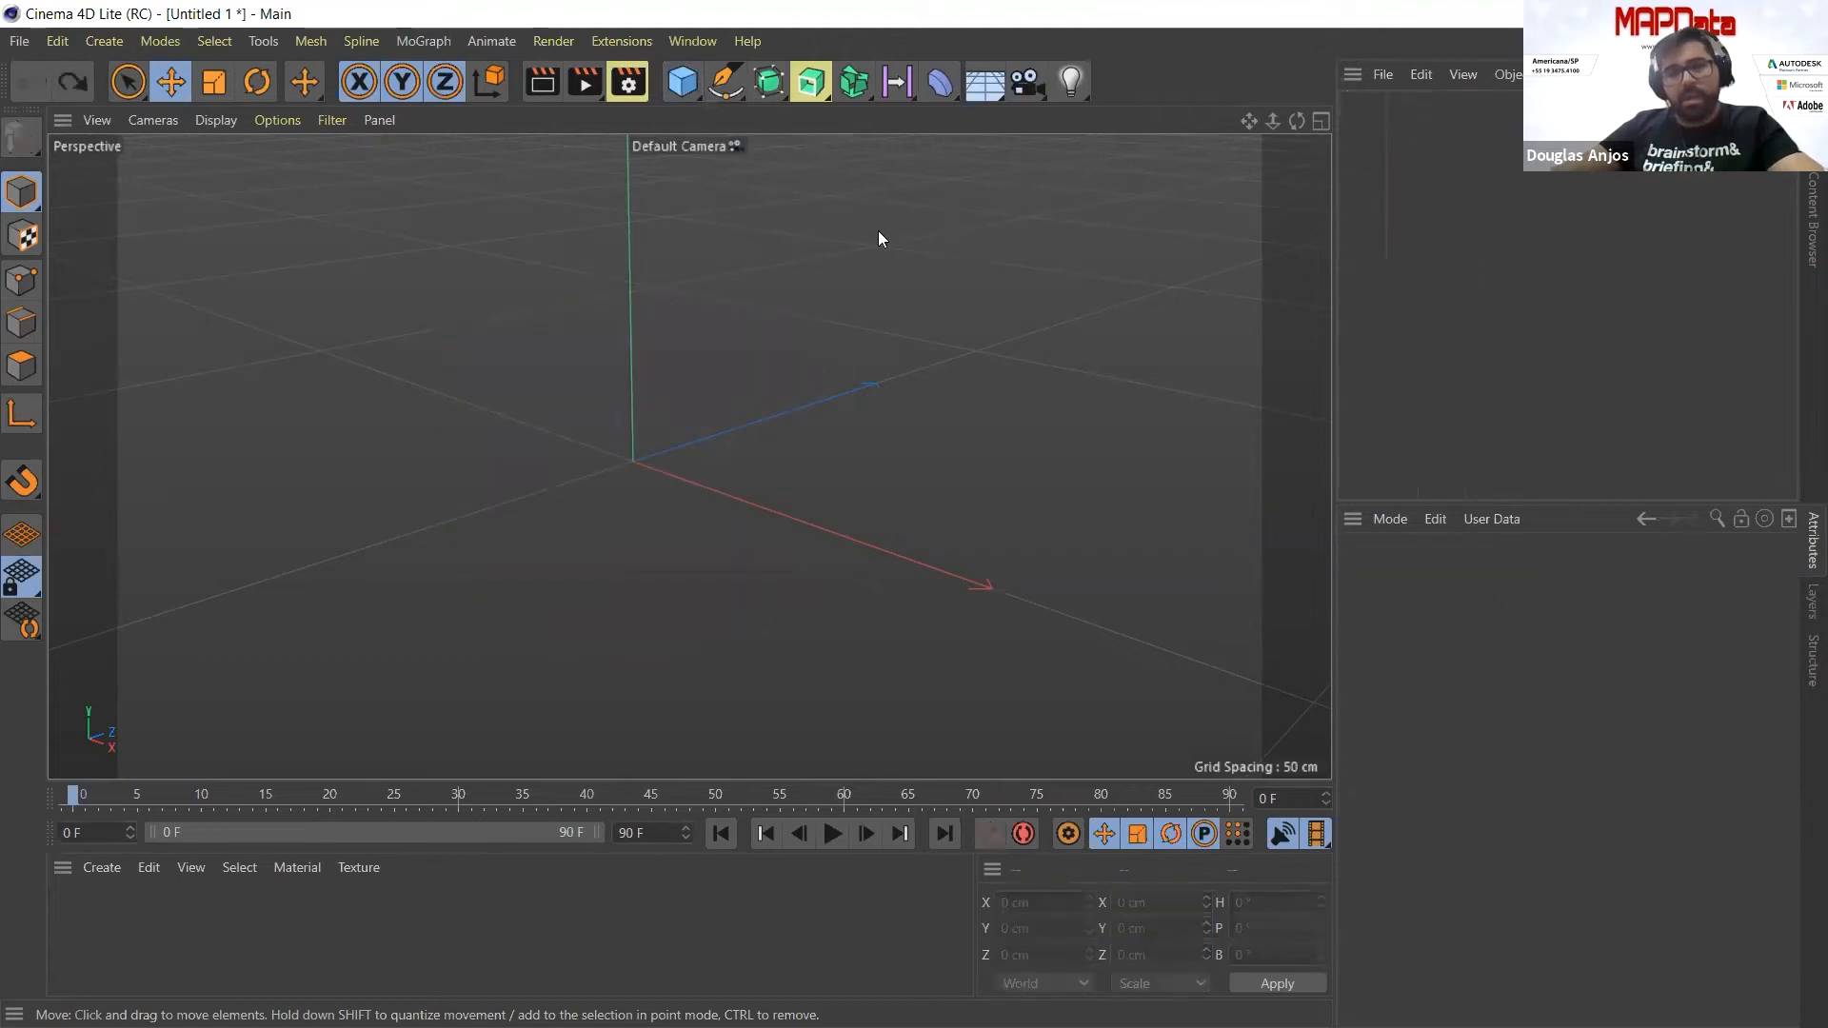
pyautogui.click(683, 91)
pyautogui.click(683, 90)
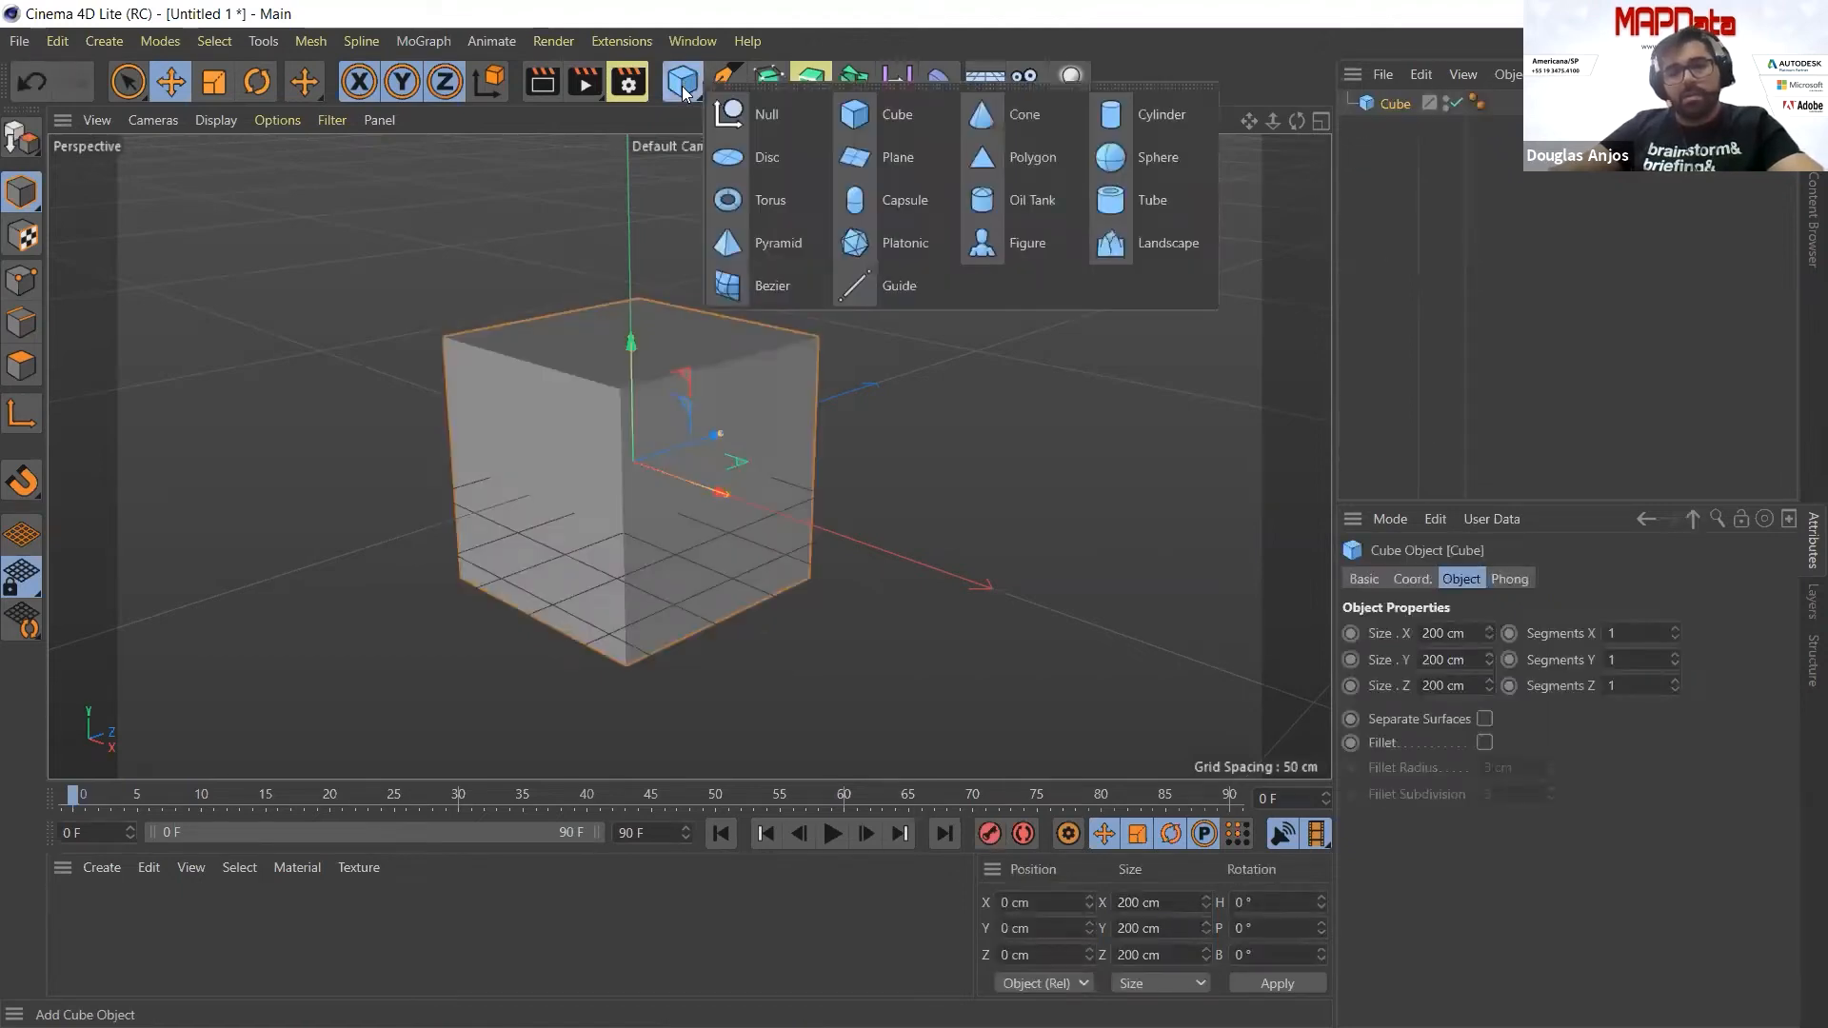
pyautogui.press('Escape')
pyautogui.hotkey('ctrl', 'z')
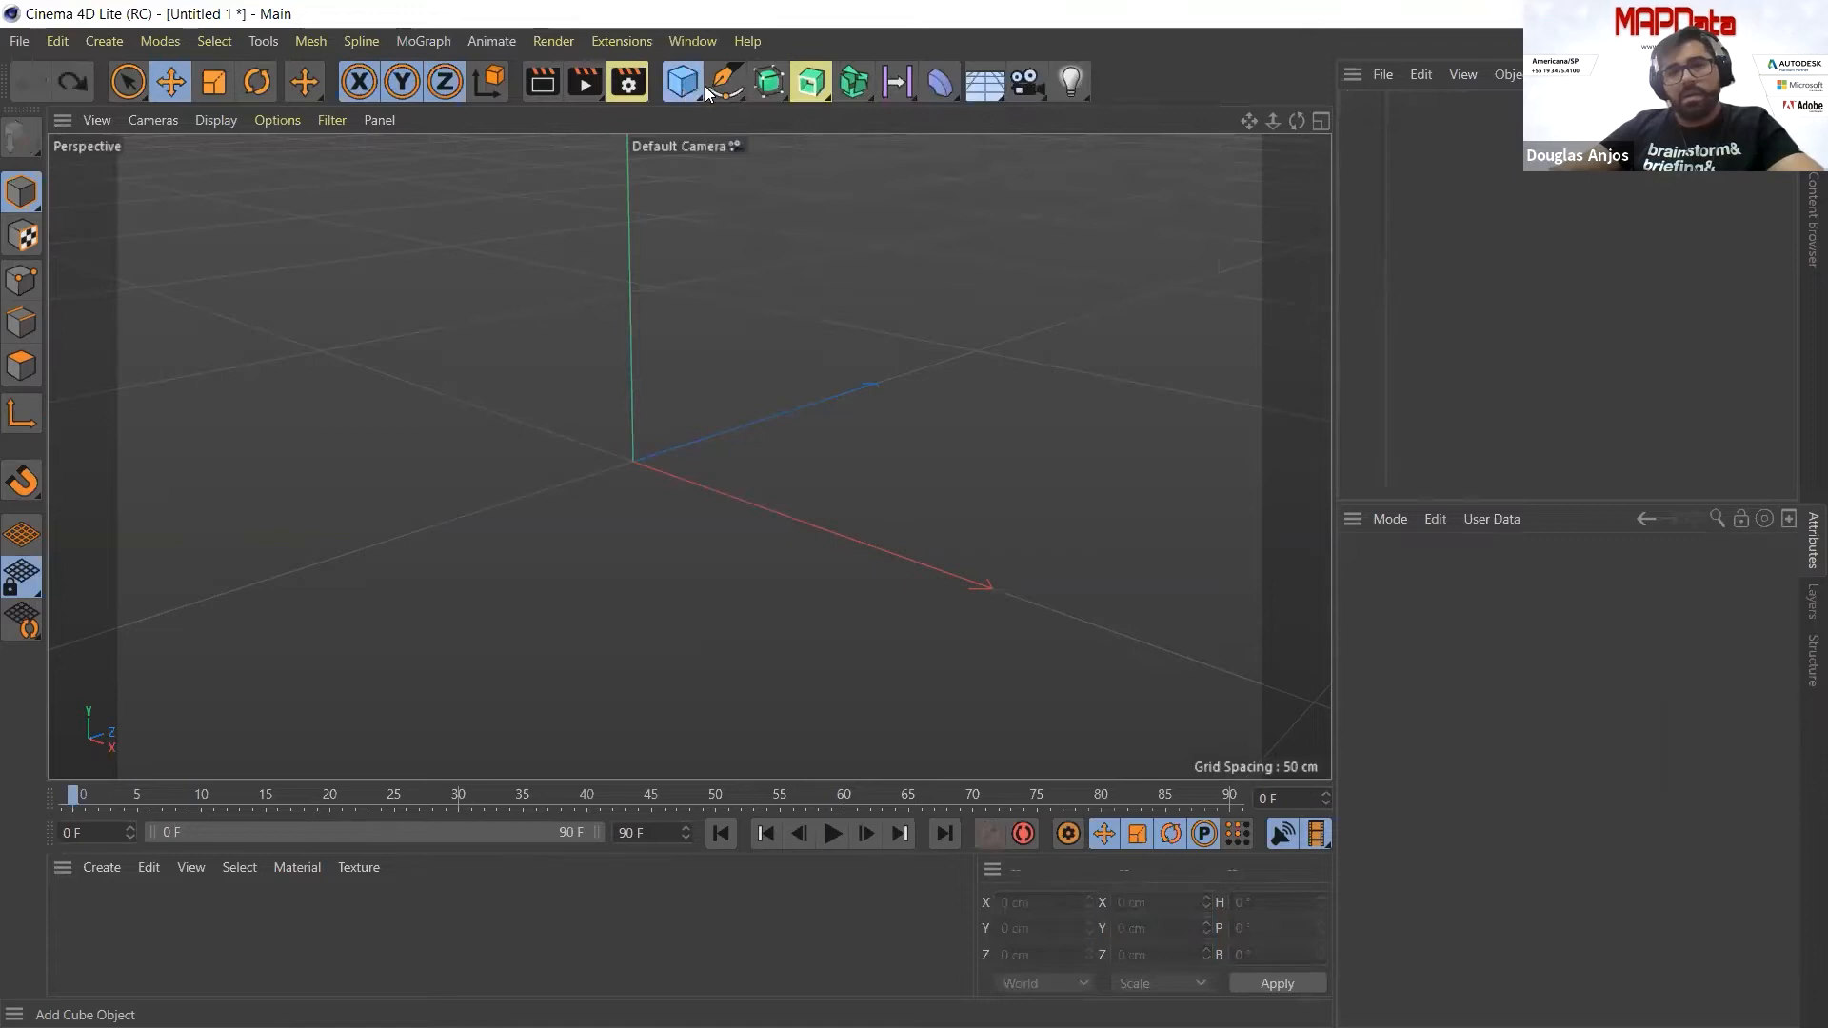
# Add a sphere to the empty scene and set its segments to 75
pyautogui.click(705, 86)
pyautogui.click(1133, 162)
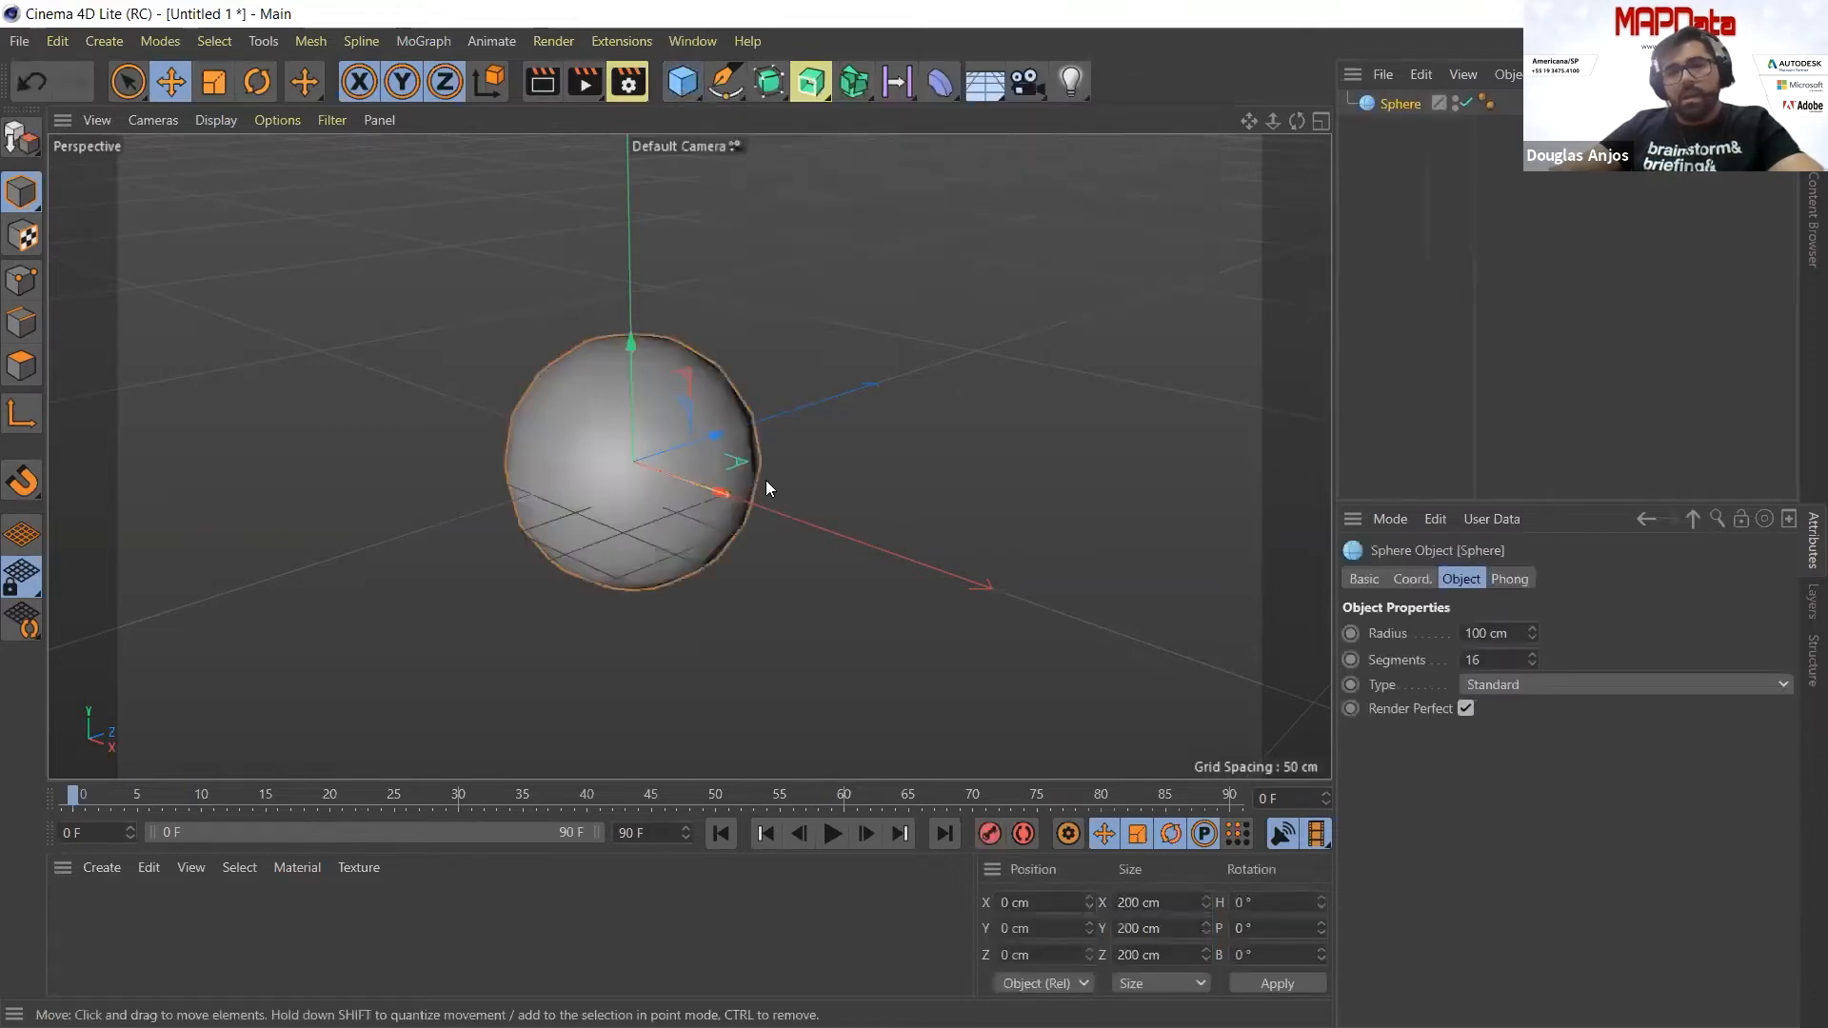
pyautogui.moveTo(1532, 658); pyautogui.dragTo(1532, 601)
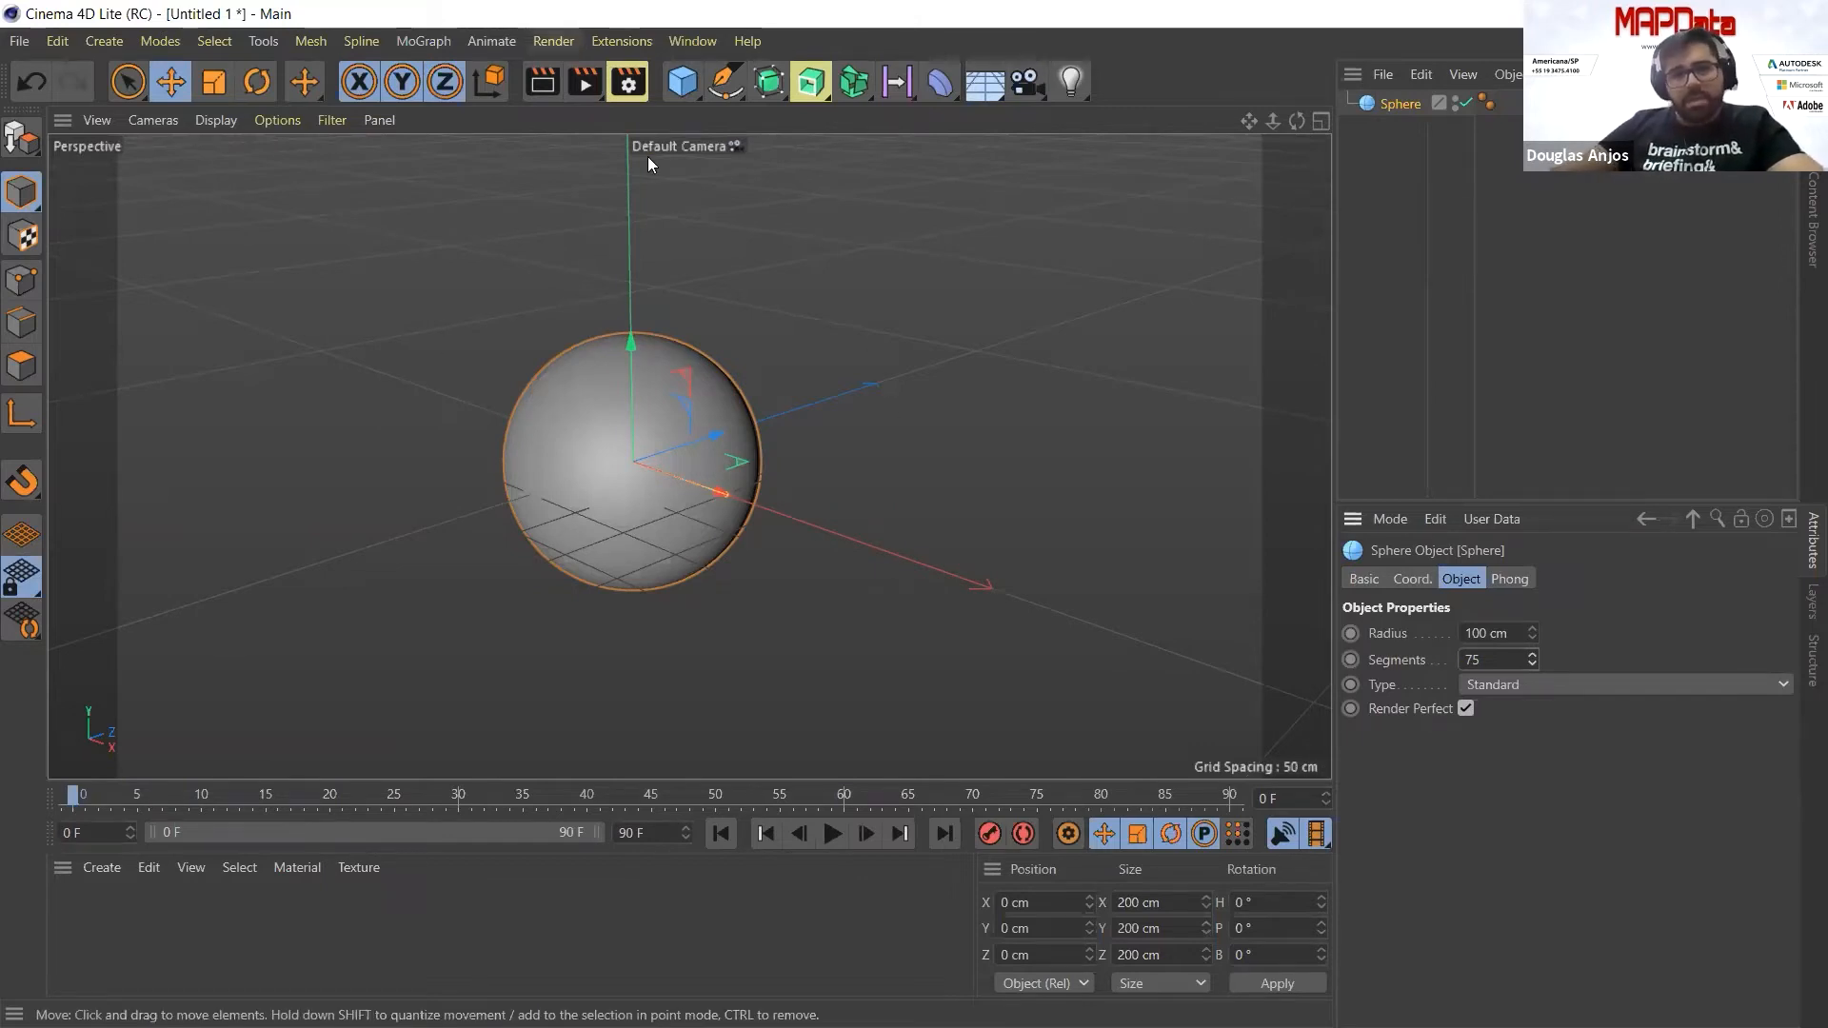
# Add a default cube to the scene and switch the viewport display to Constant Shading, leaving the cube deselected
pyautogui.click(681, 81)
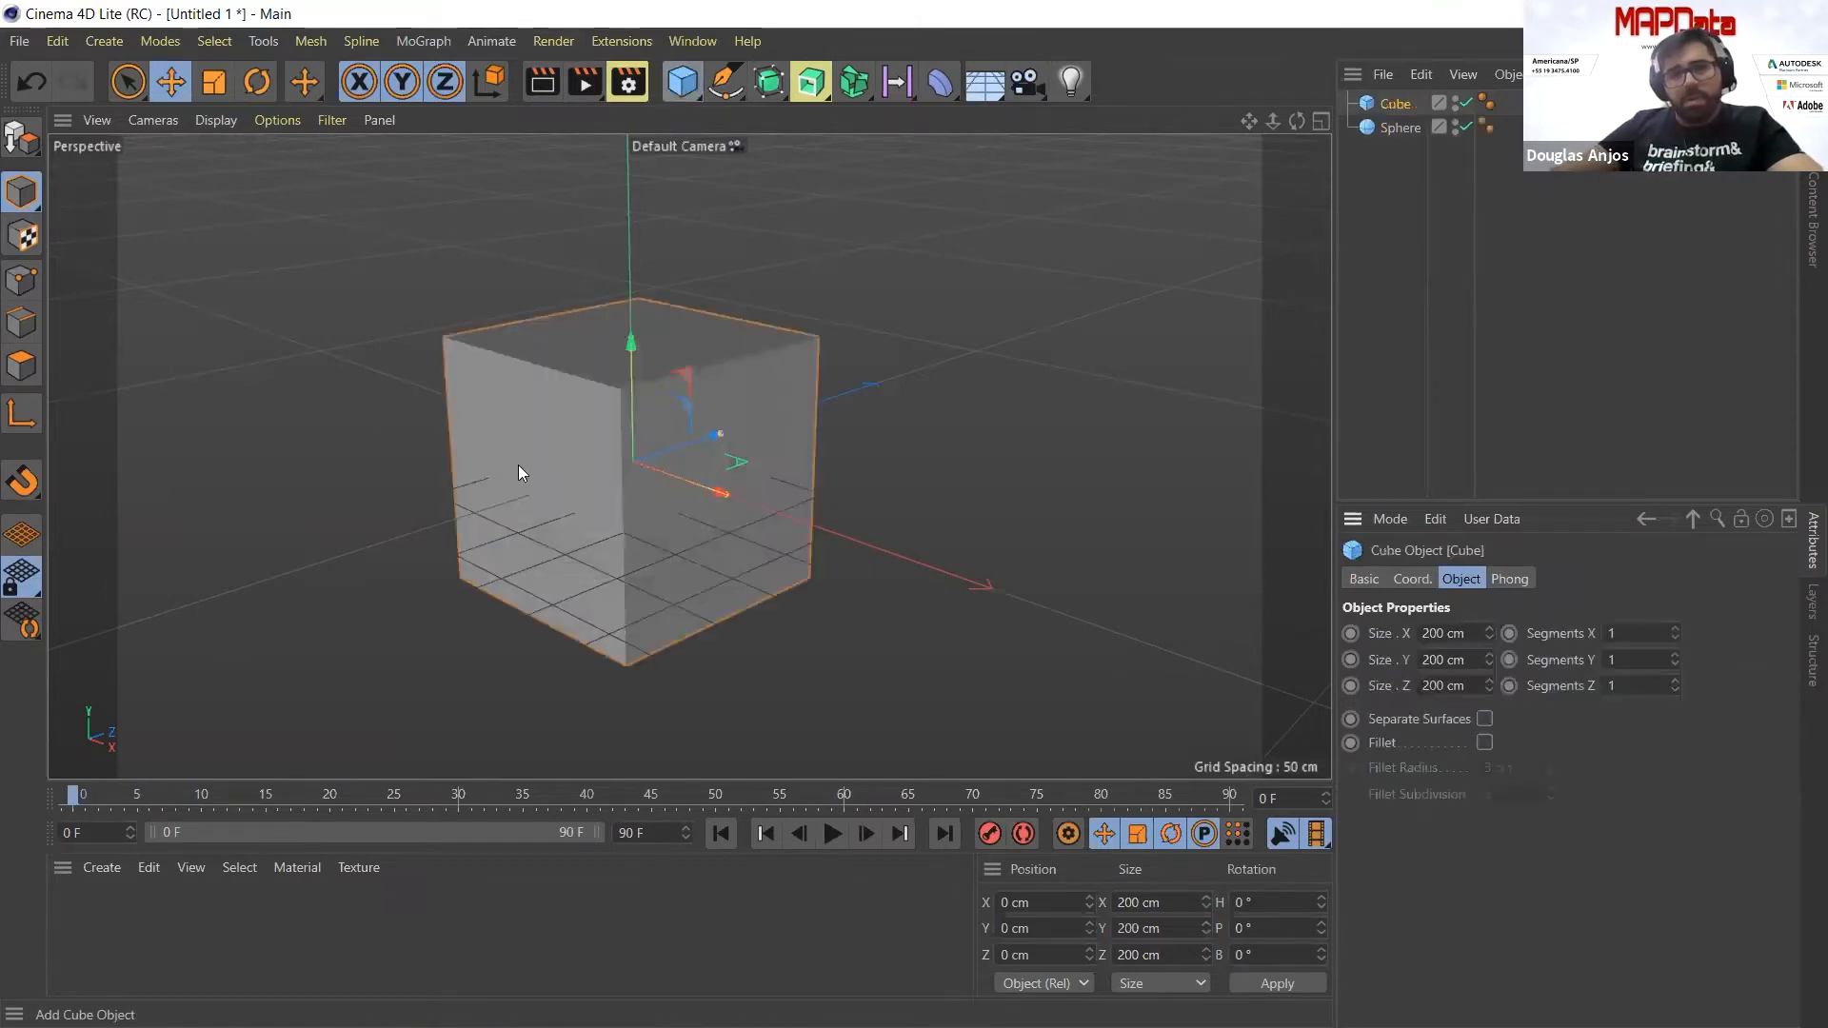
pyautogui.click(219, 122)
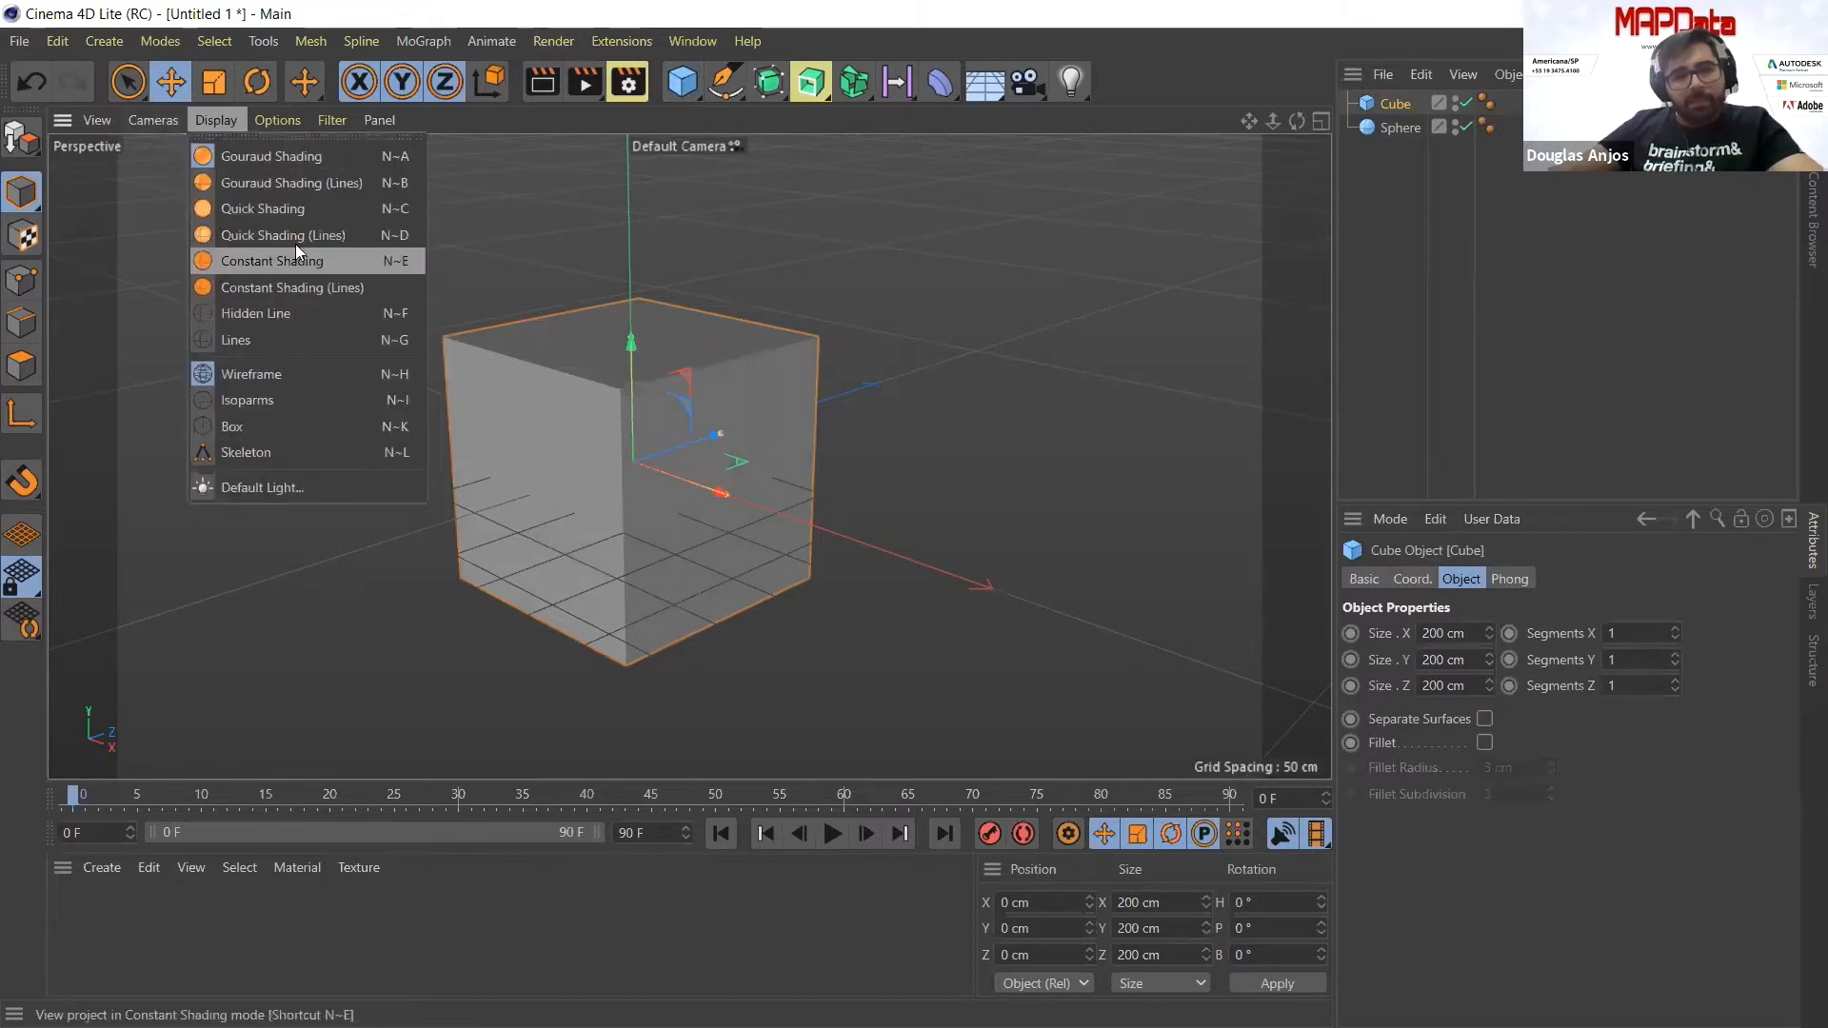
pyautogui.click(301, 212)
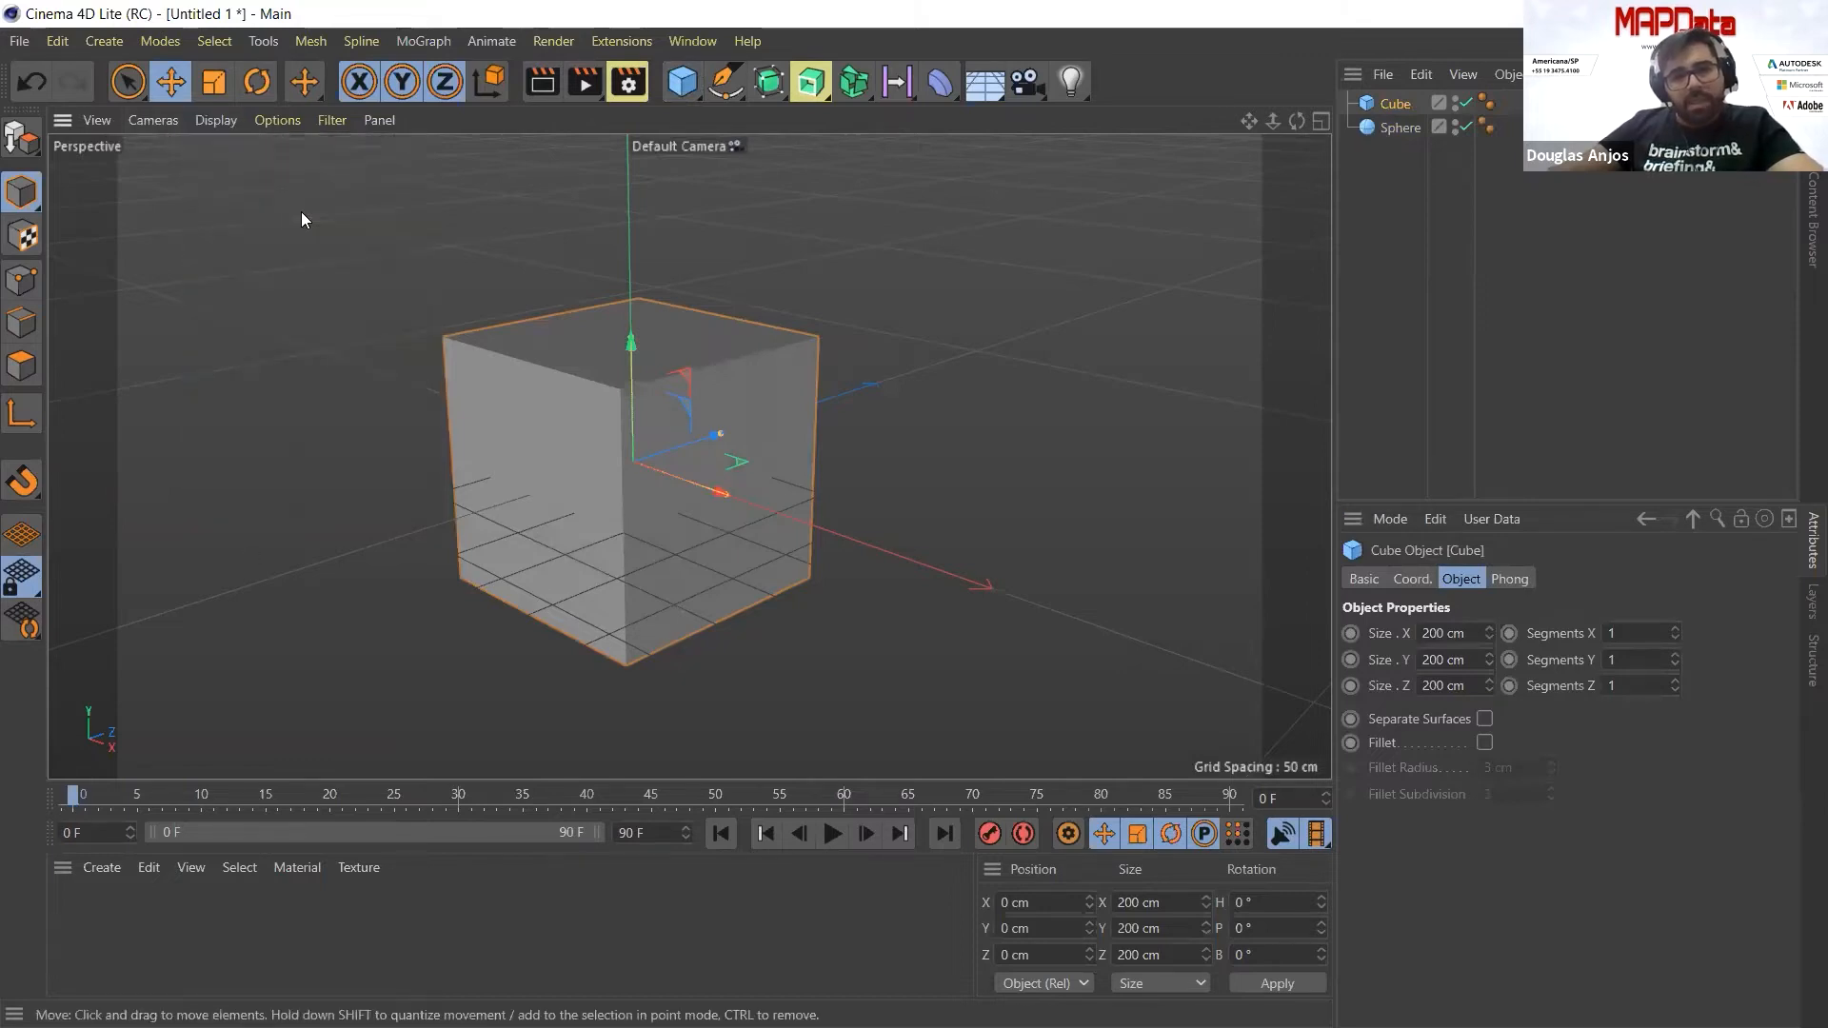
pyautogui.click(213, 121)
pyautogui.click(253, 260)
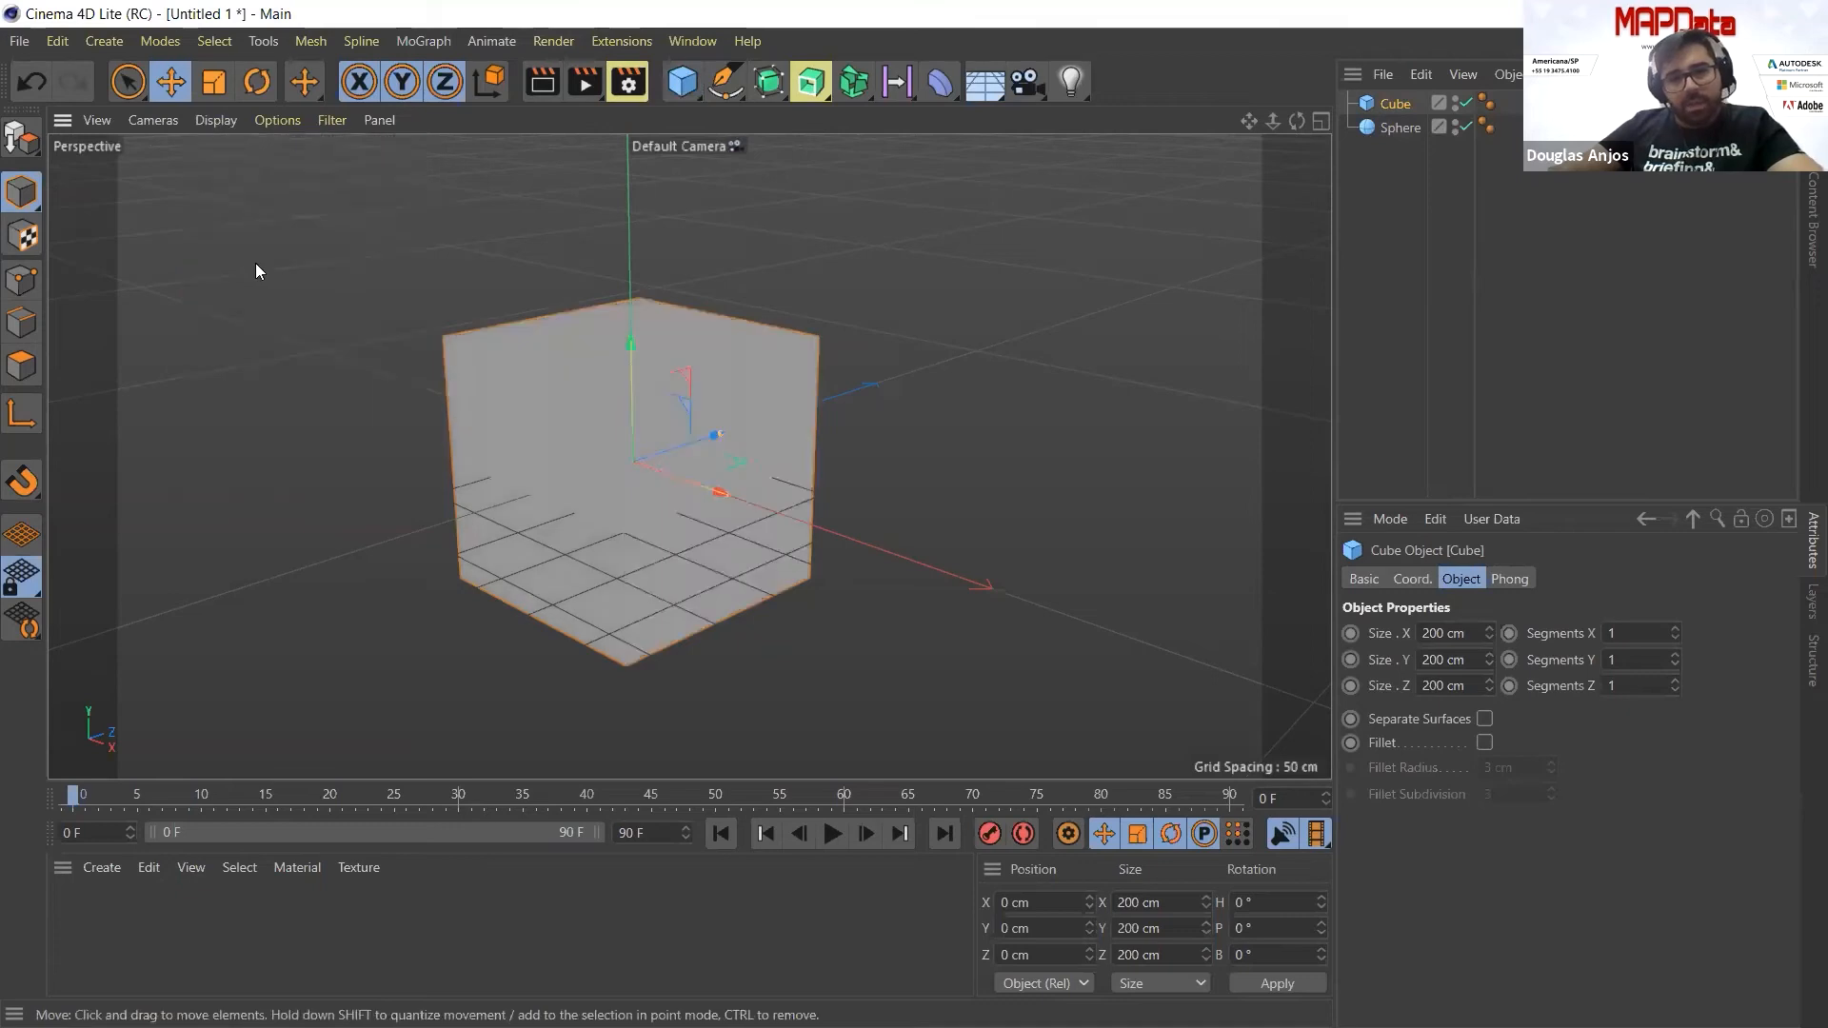
pyautogui.click(282, 311)
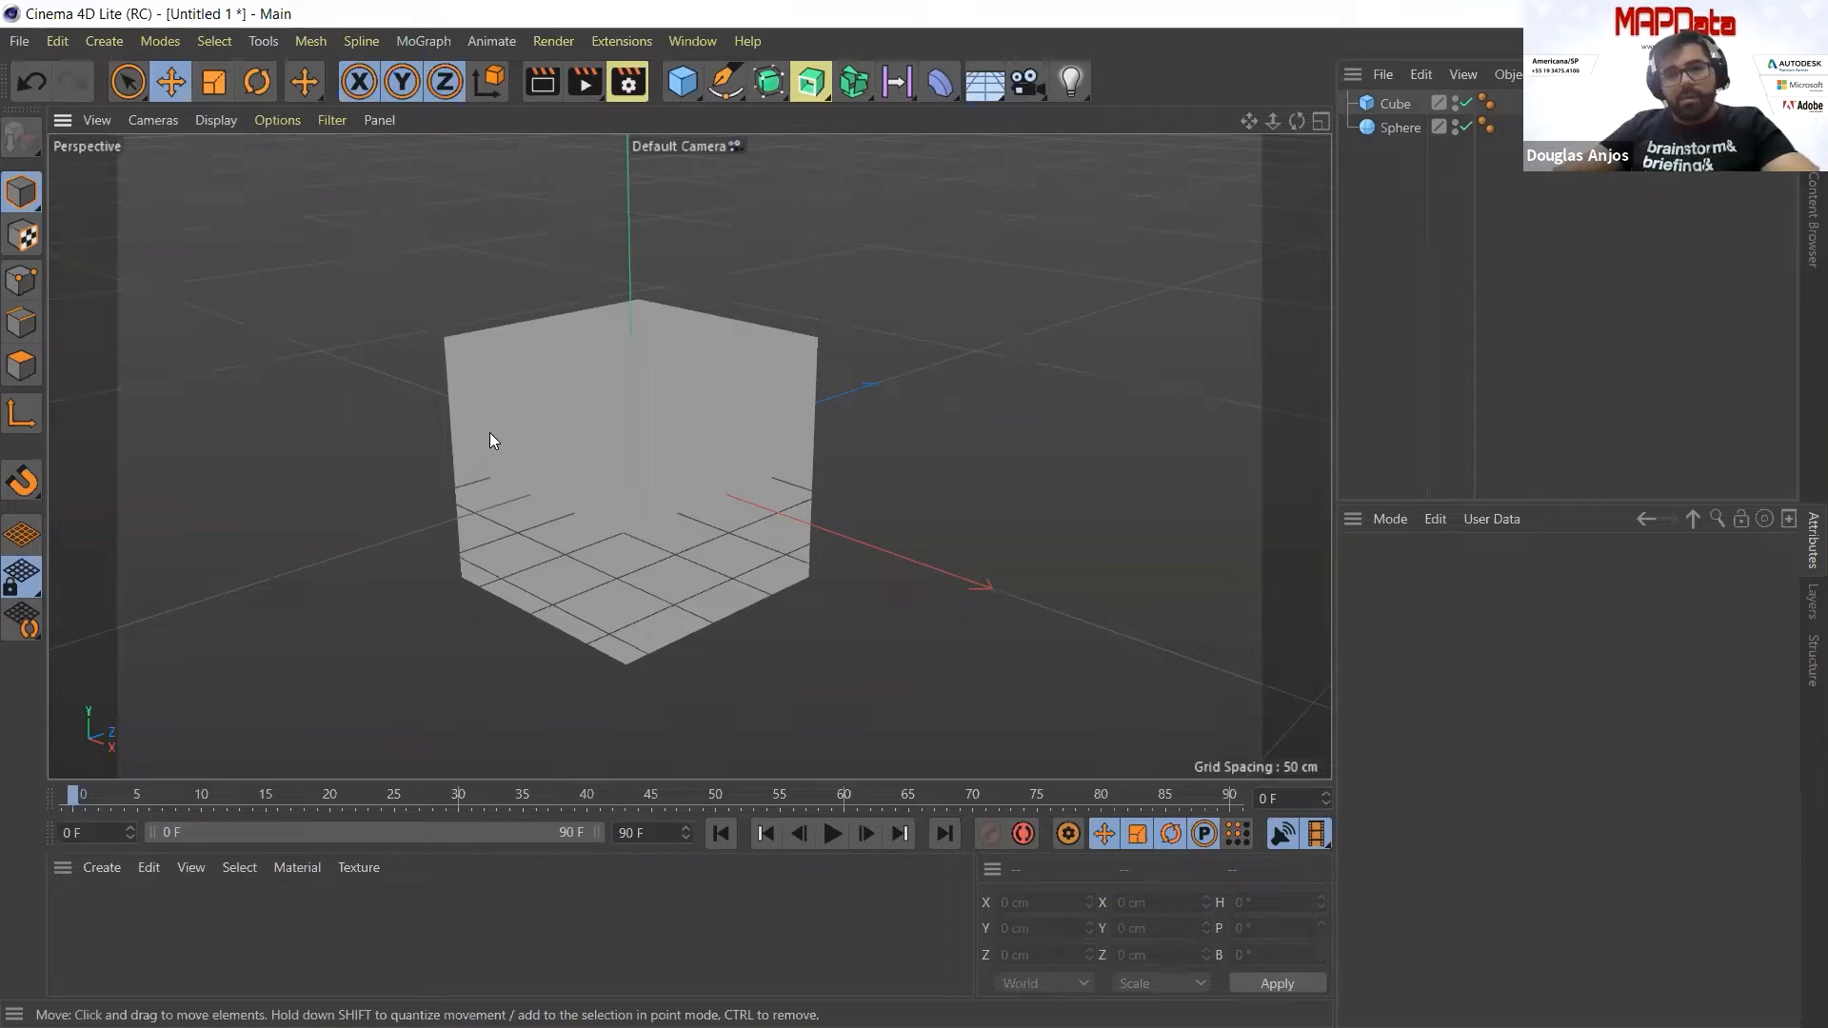
# Capture a rectangular screen snip of the flat-shaded cube in the viewport
pyautogui.scroll(2, 490, 442)
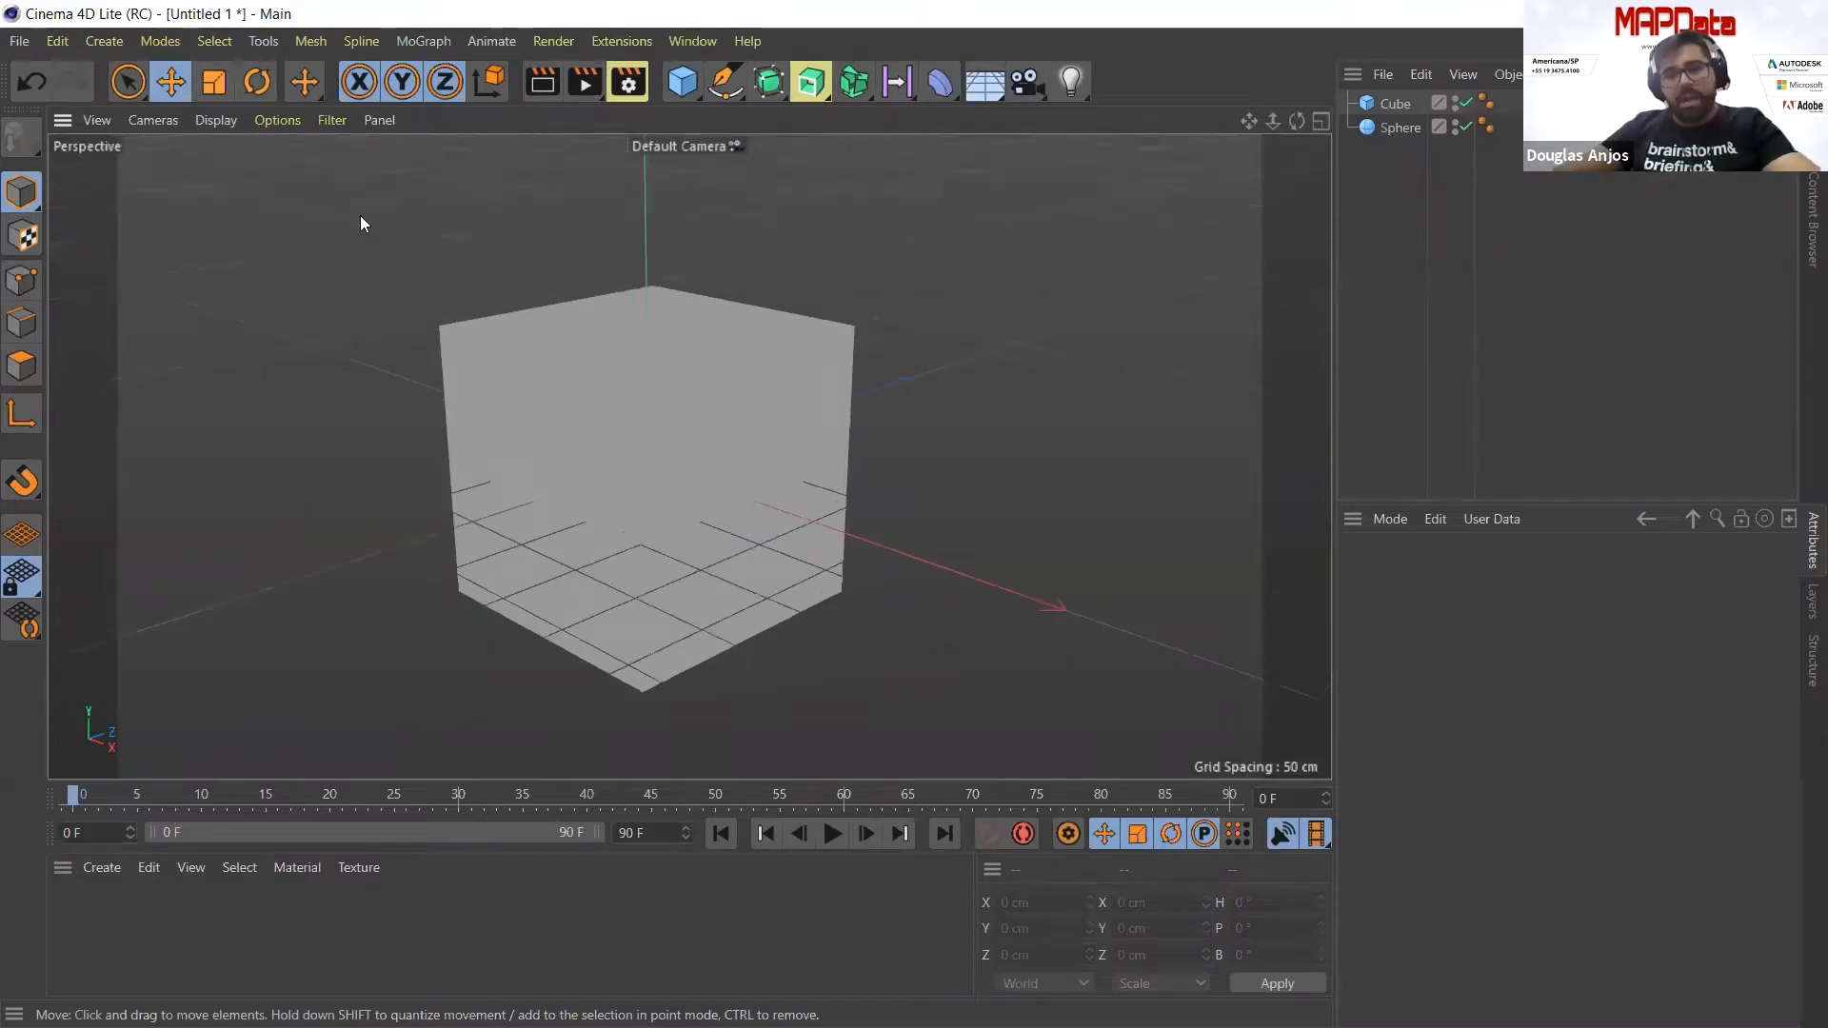
pyautogui.press('super+shift+s')
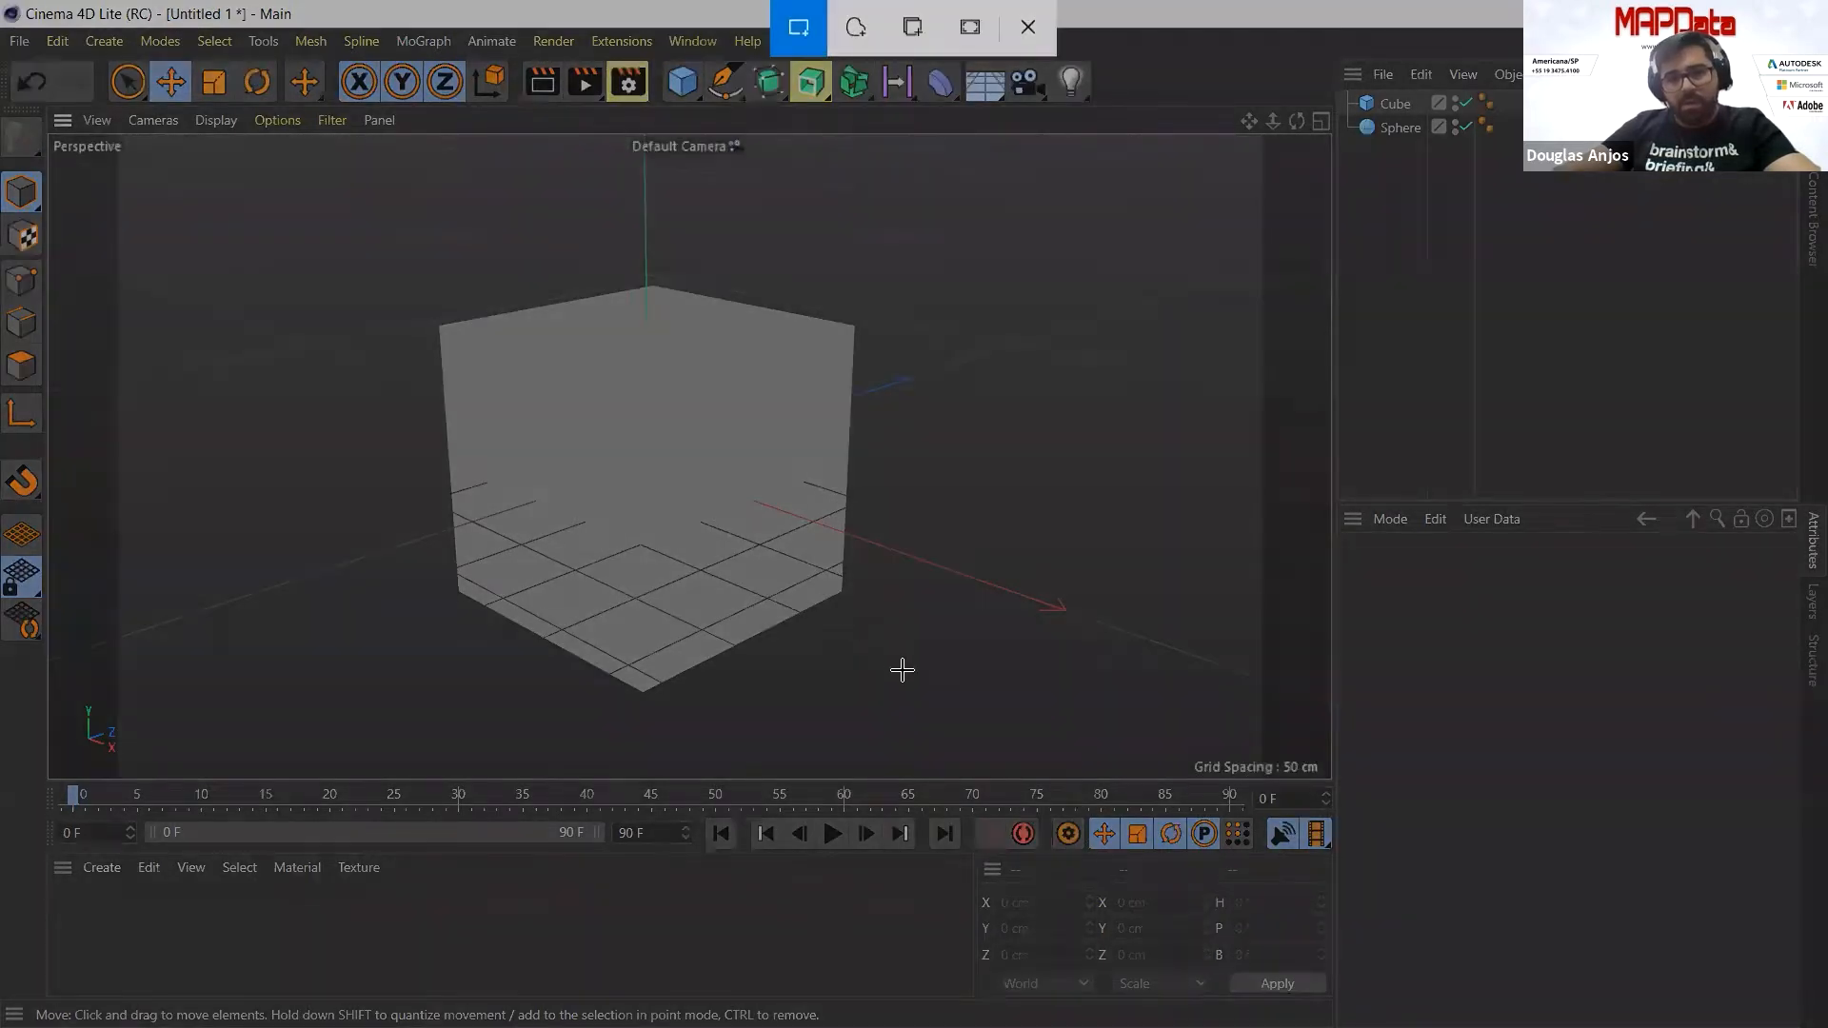
pyautogui.moveTo(359, 231); pyautogui.dragTo(937, 722)
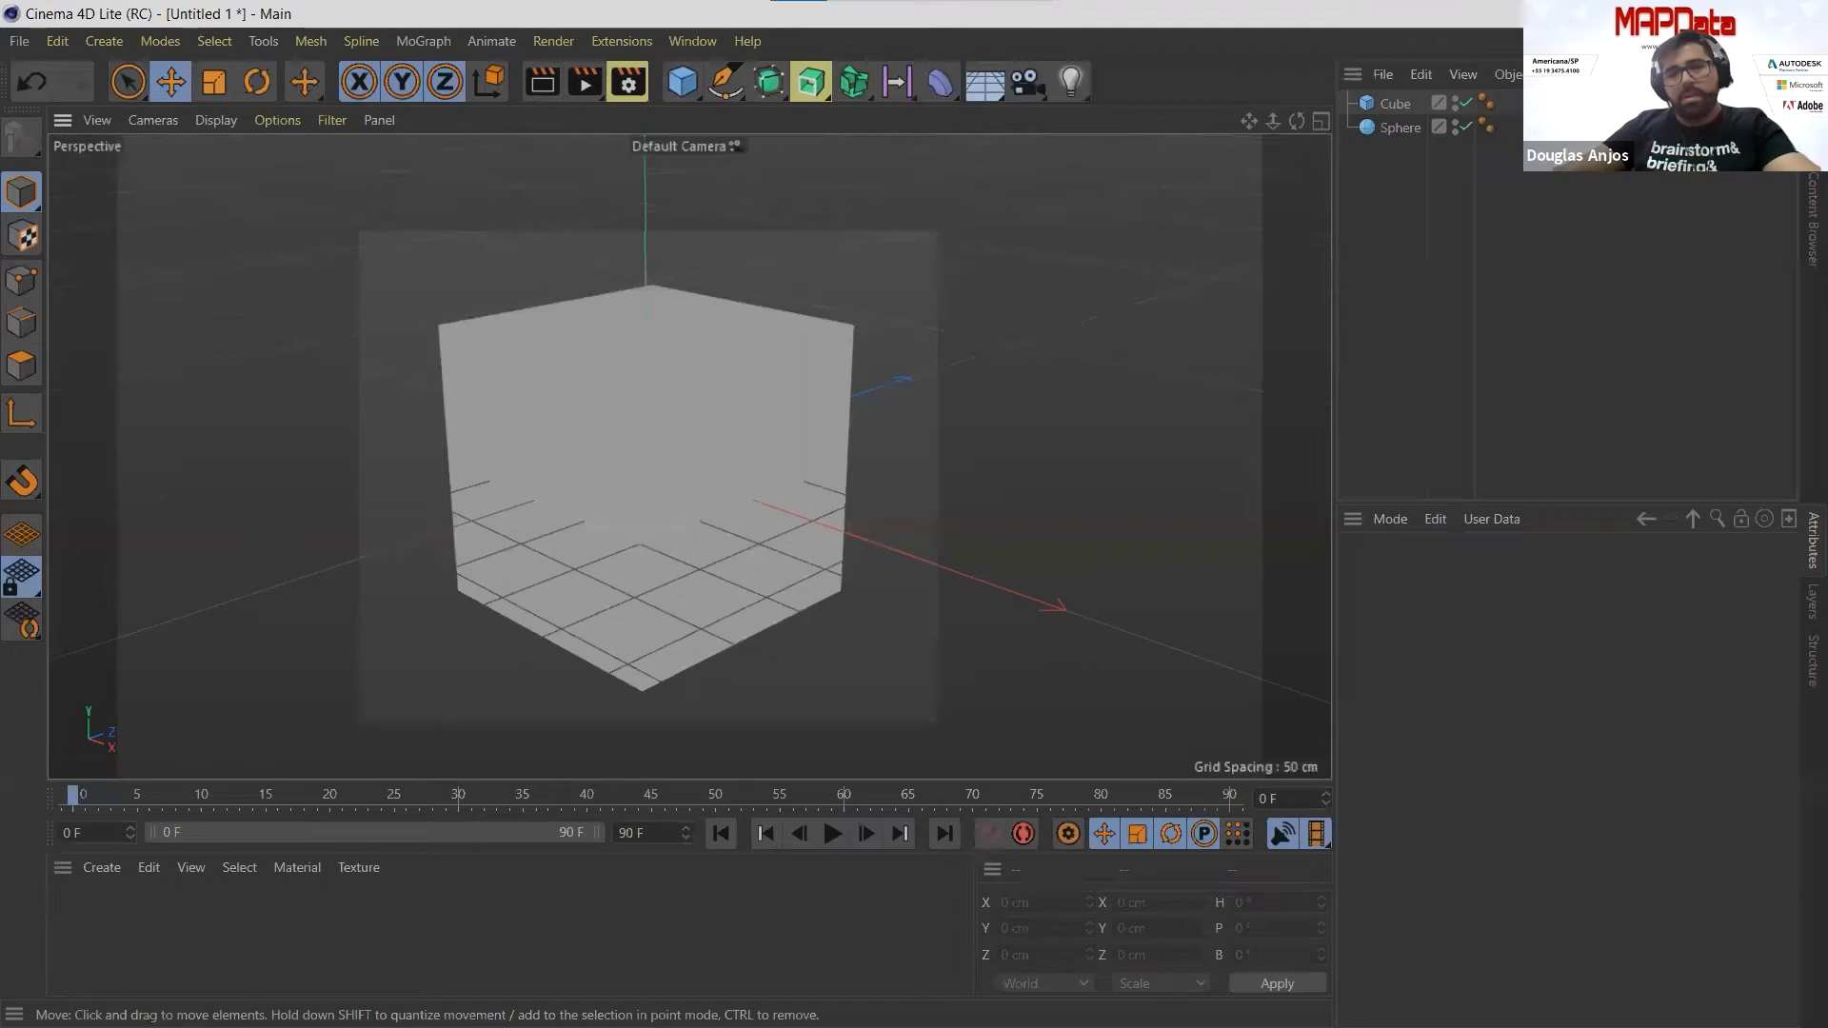
# Switch to Photoshop, paste the captured cube image into the document and scale it proportionally to about 227%
pyautogui.hotkey('alt', 'Tab')
pyautogui.hotkey('ctrl', 'v')
pyautogui.press('v')
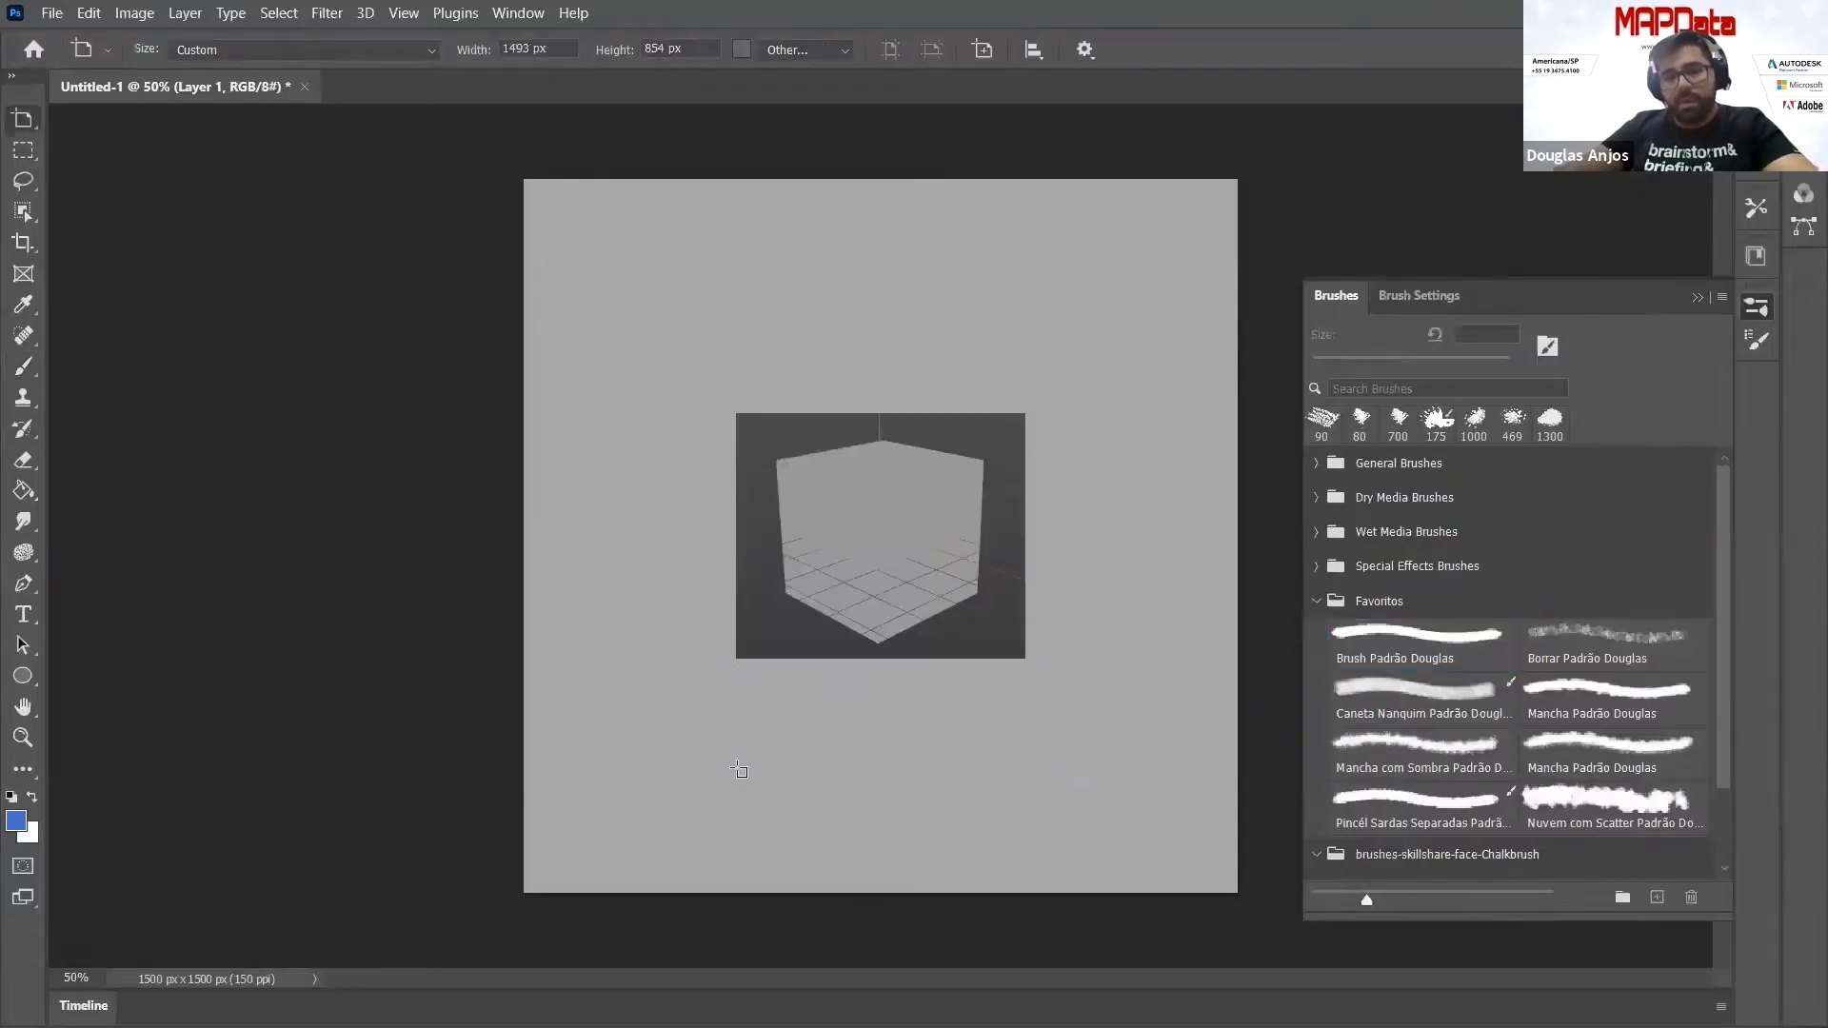
pyautogui.hotkey('ctrl', 't')
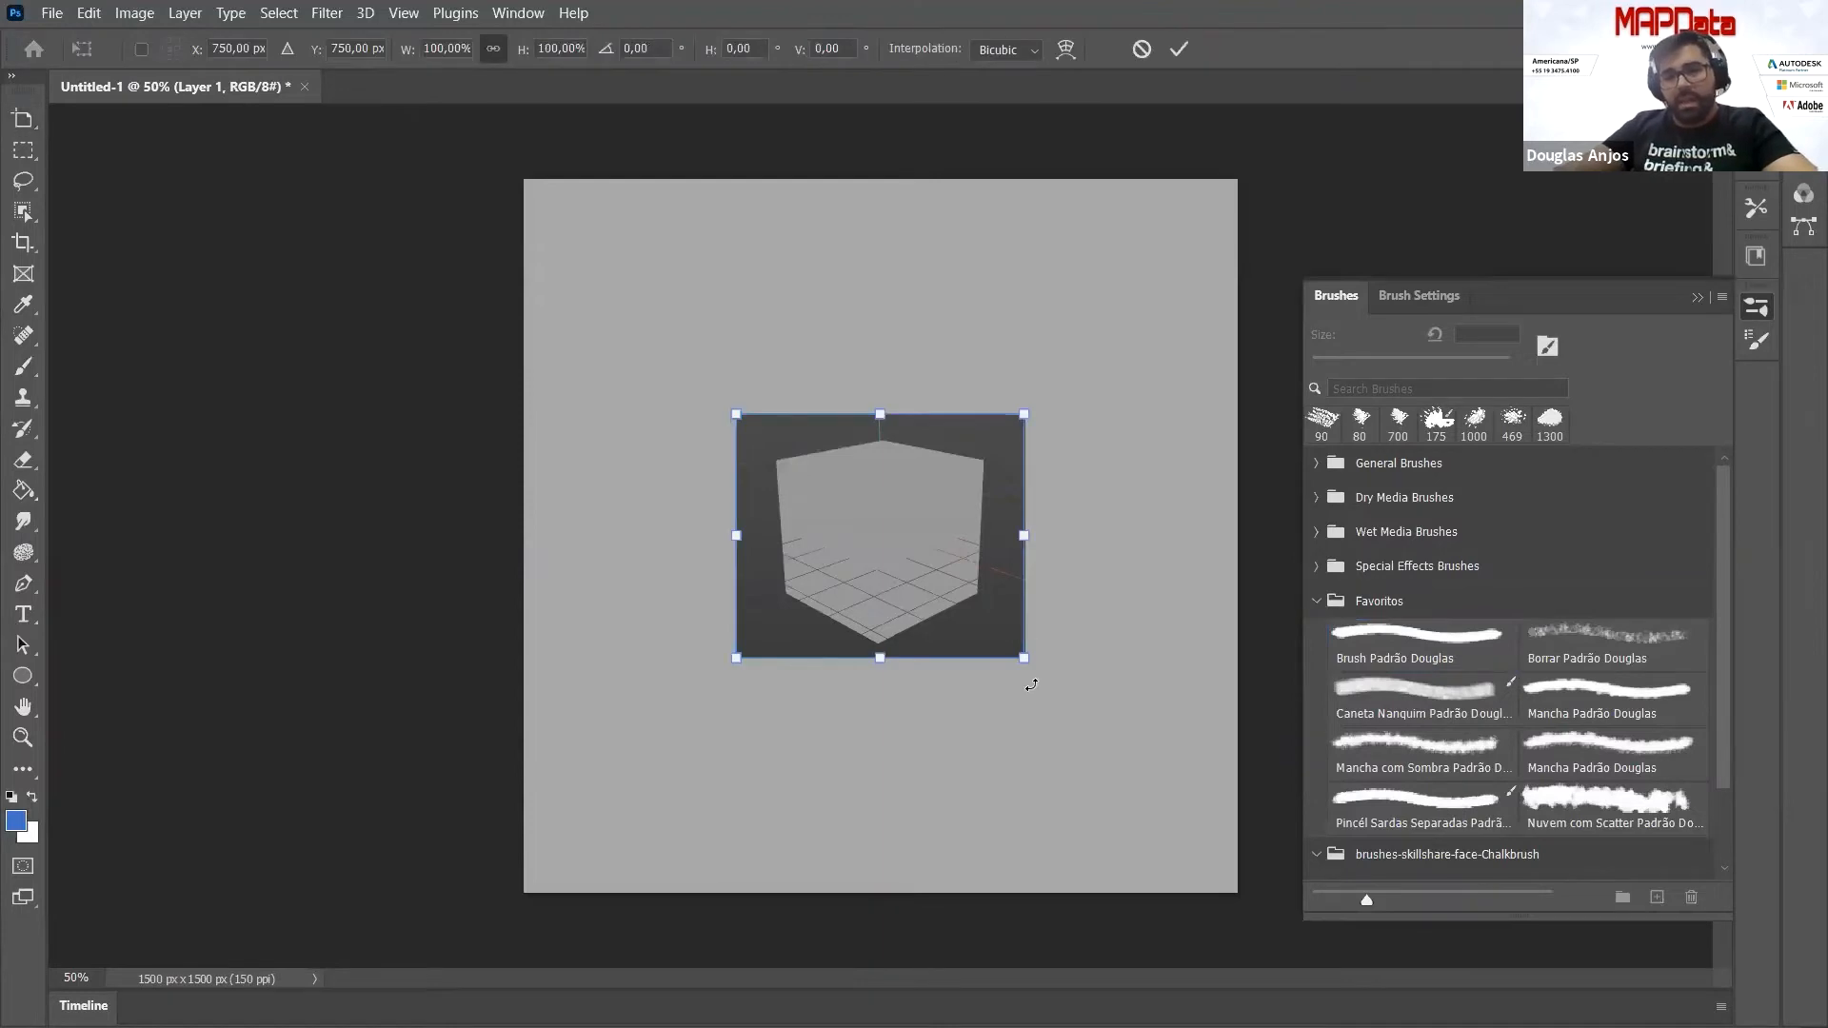
pyautogui.moveTo(1065, 706); pyautogui.dragTo(1209, 815)
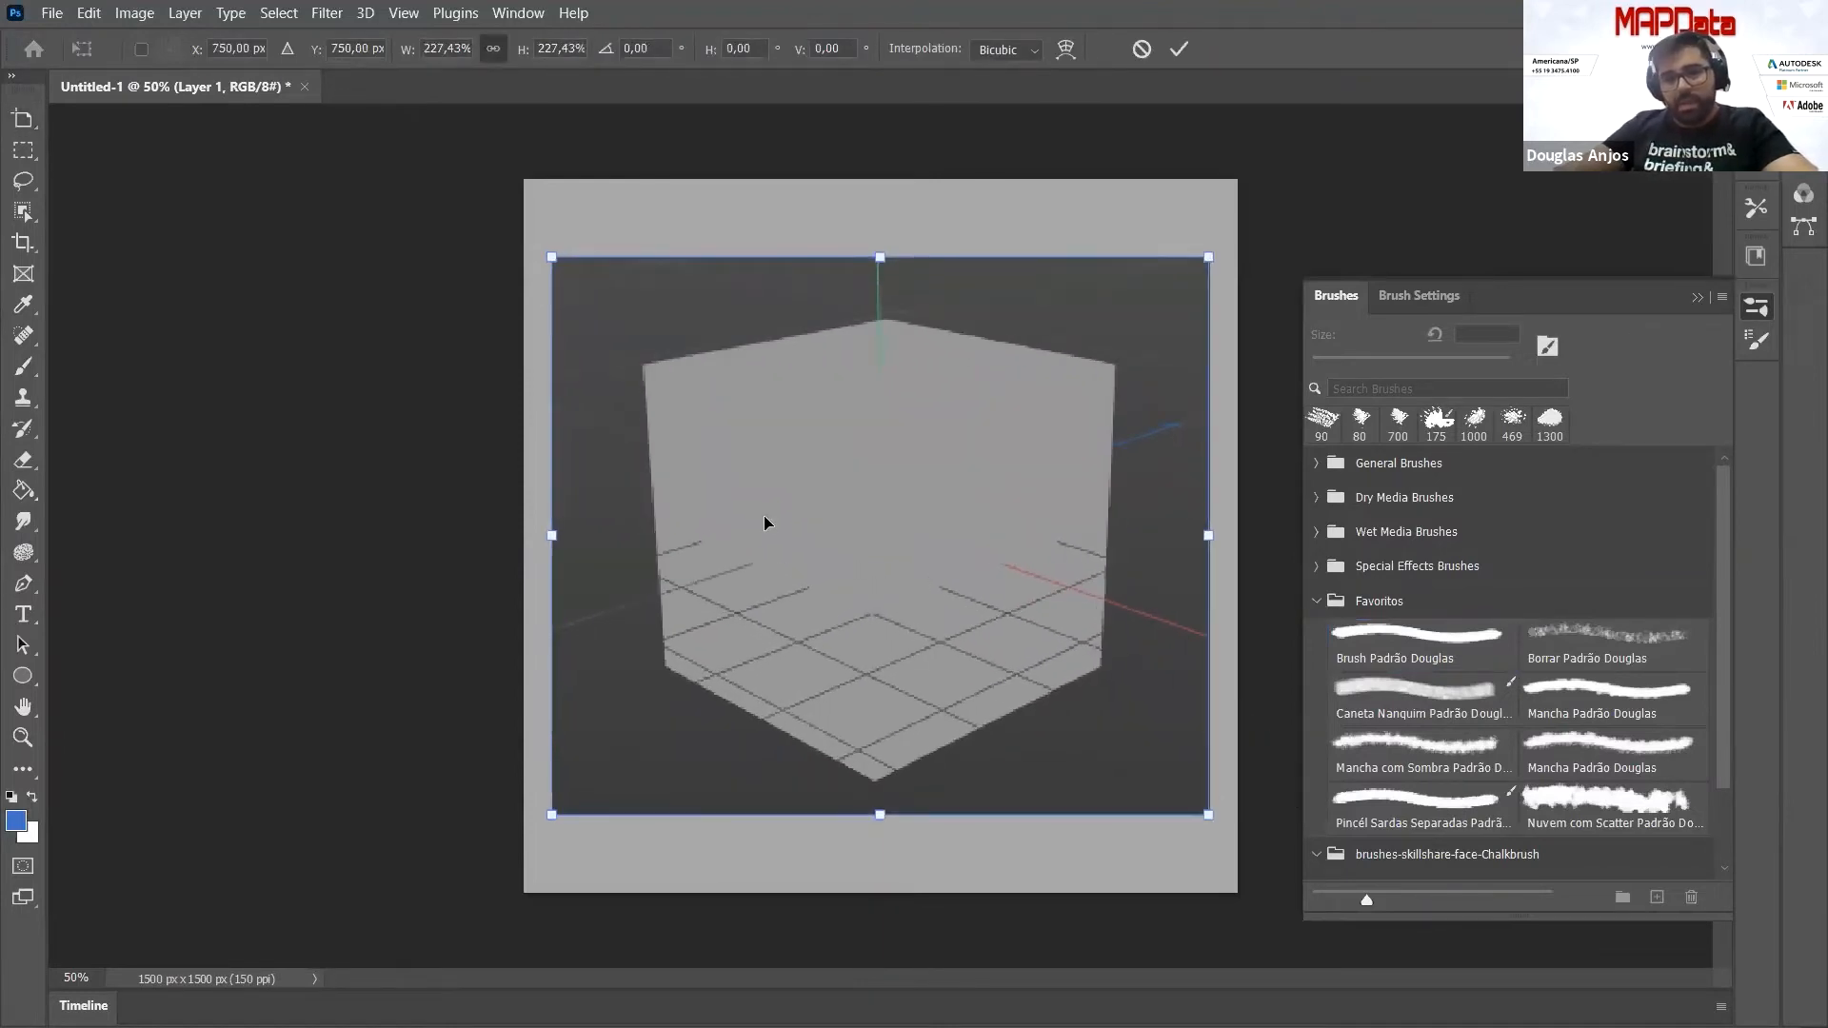
pyautogui.press('Return')
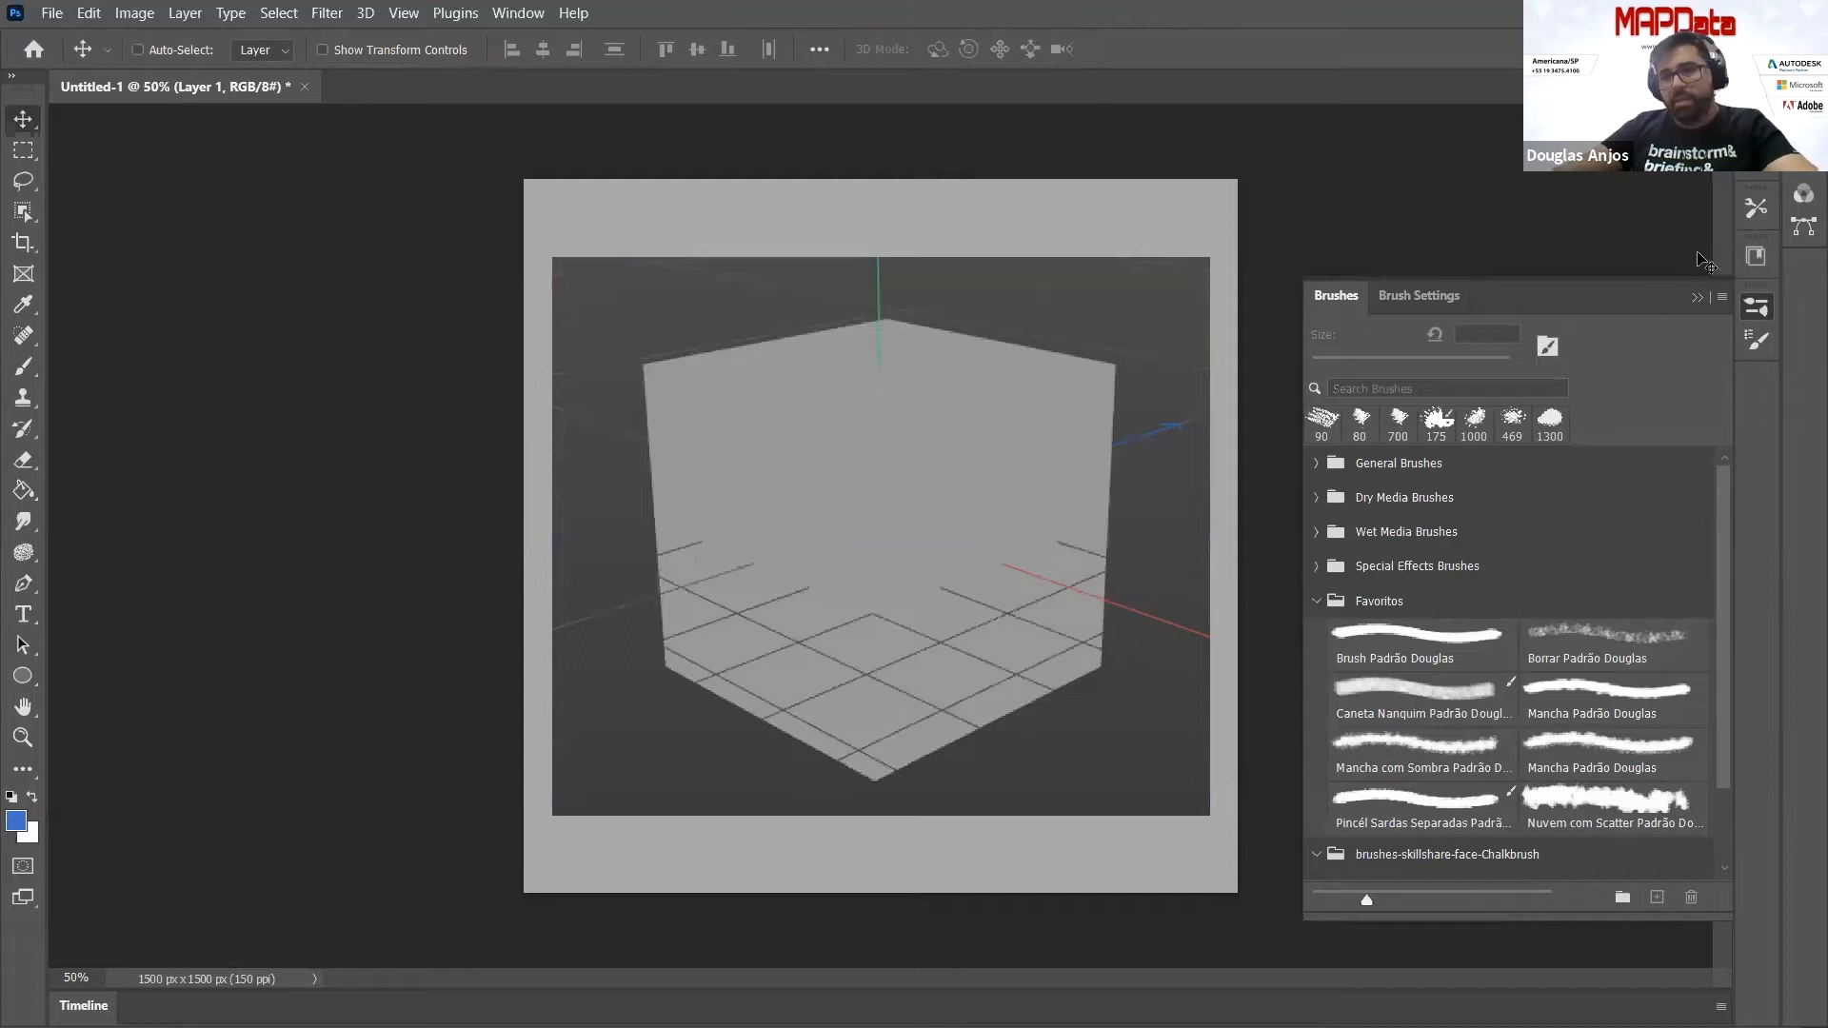
# Collapse the brush library to clear the workspace and choose the Polygonal Lasso tool
pyautogui.click(1695, 300)
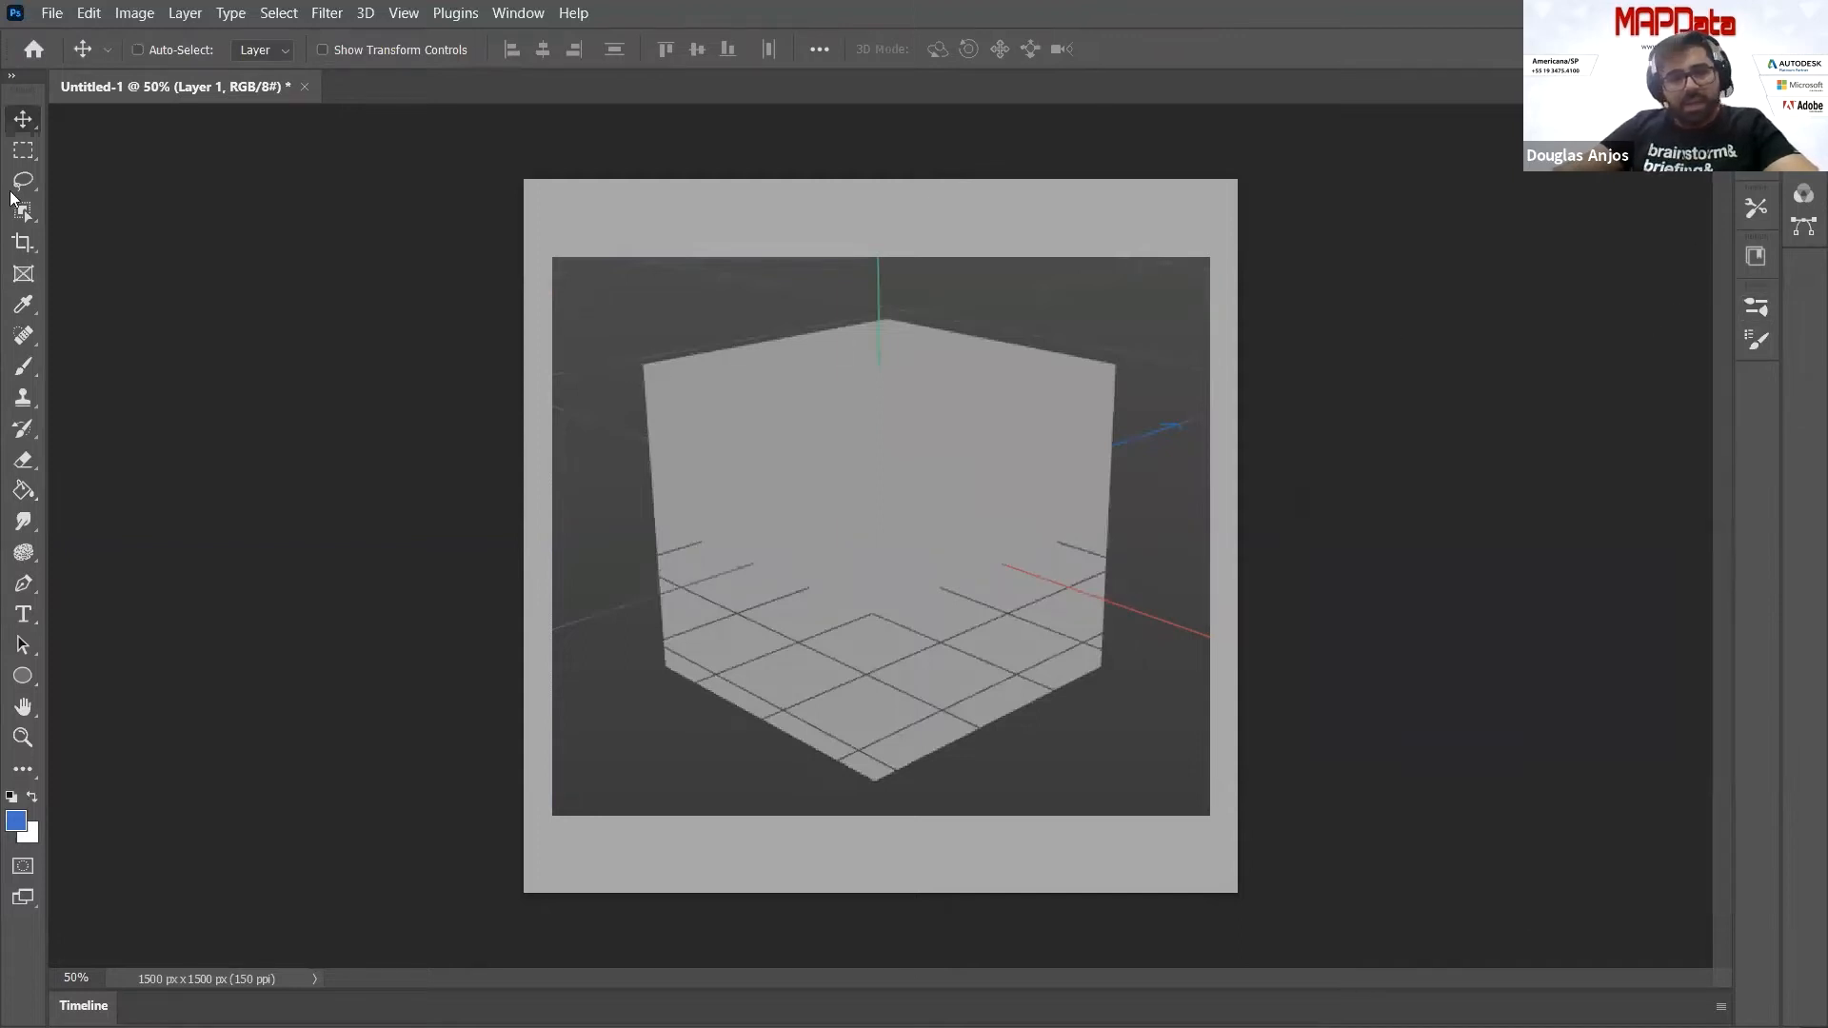
pyautogui.click(24, 182)
pyautogui.click(110, 200)
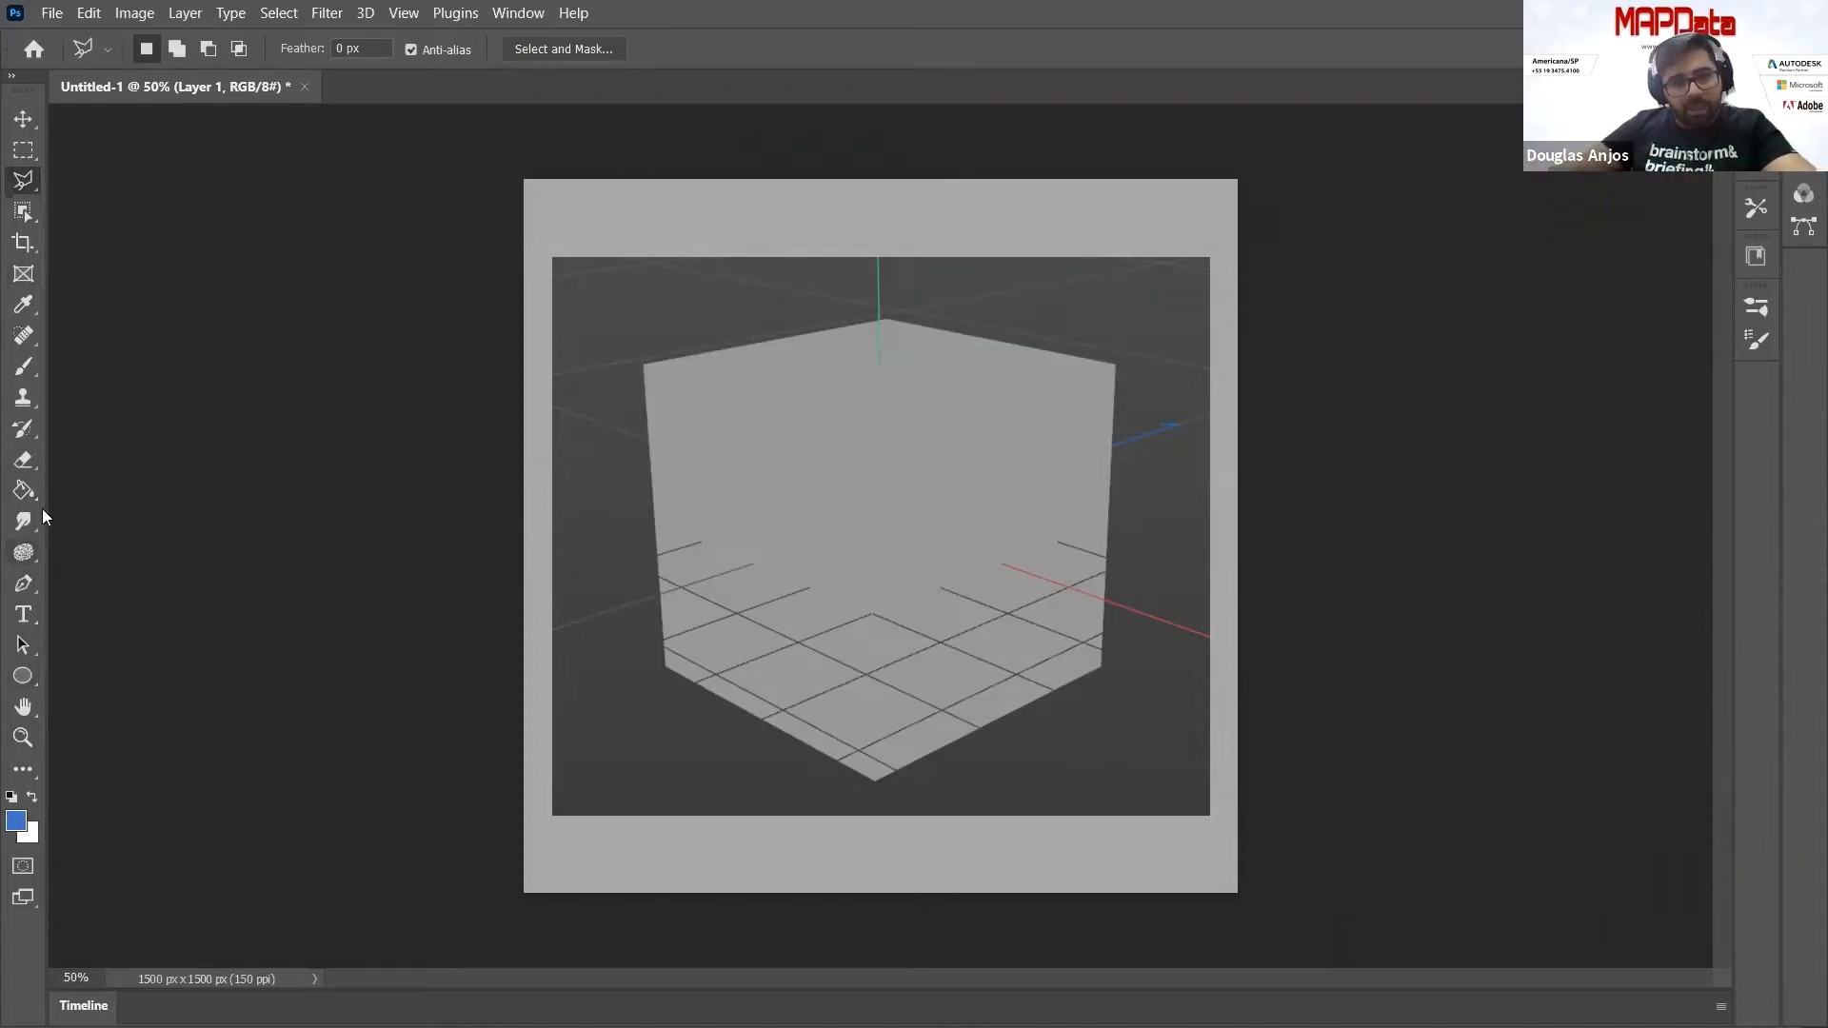
# Show the document's paths and trace a closed six-point Pen path along the cube's outer silhouette
pyautogui.click(23, 583)
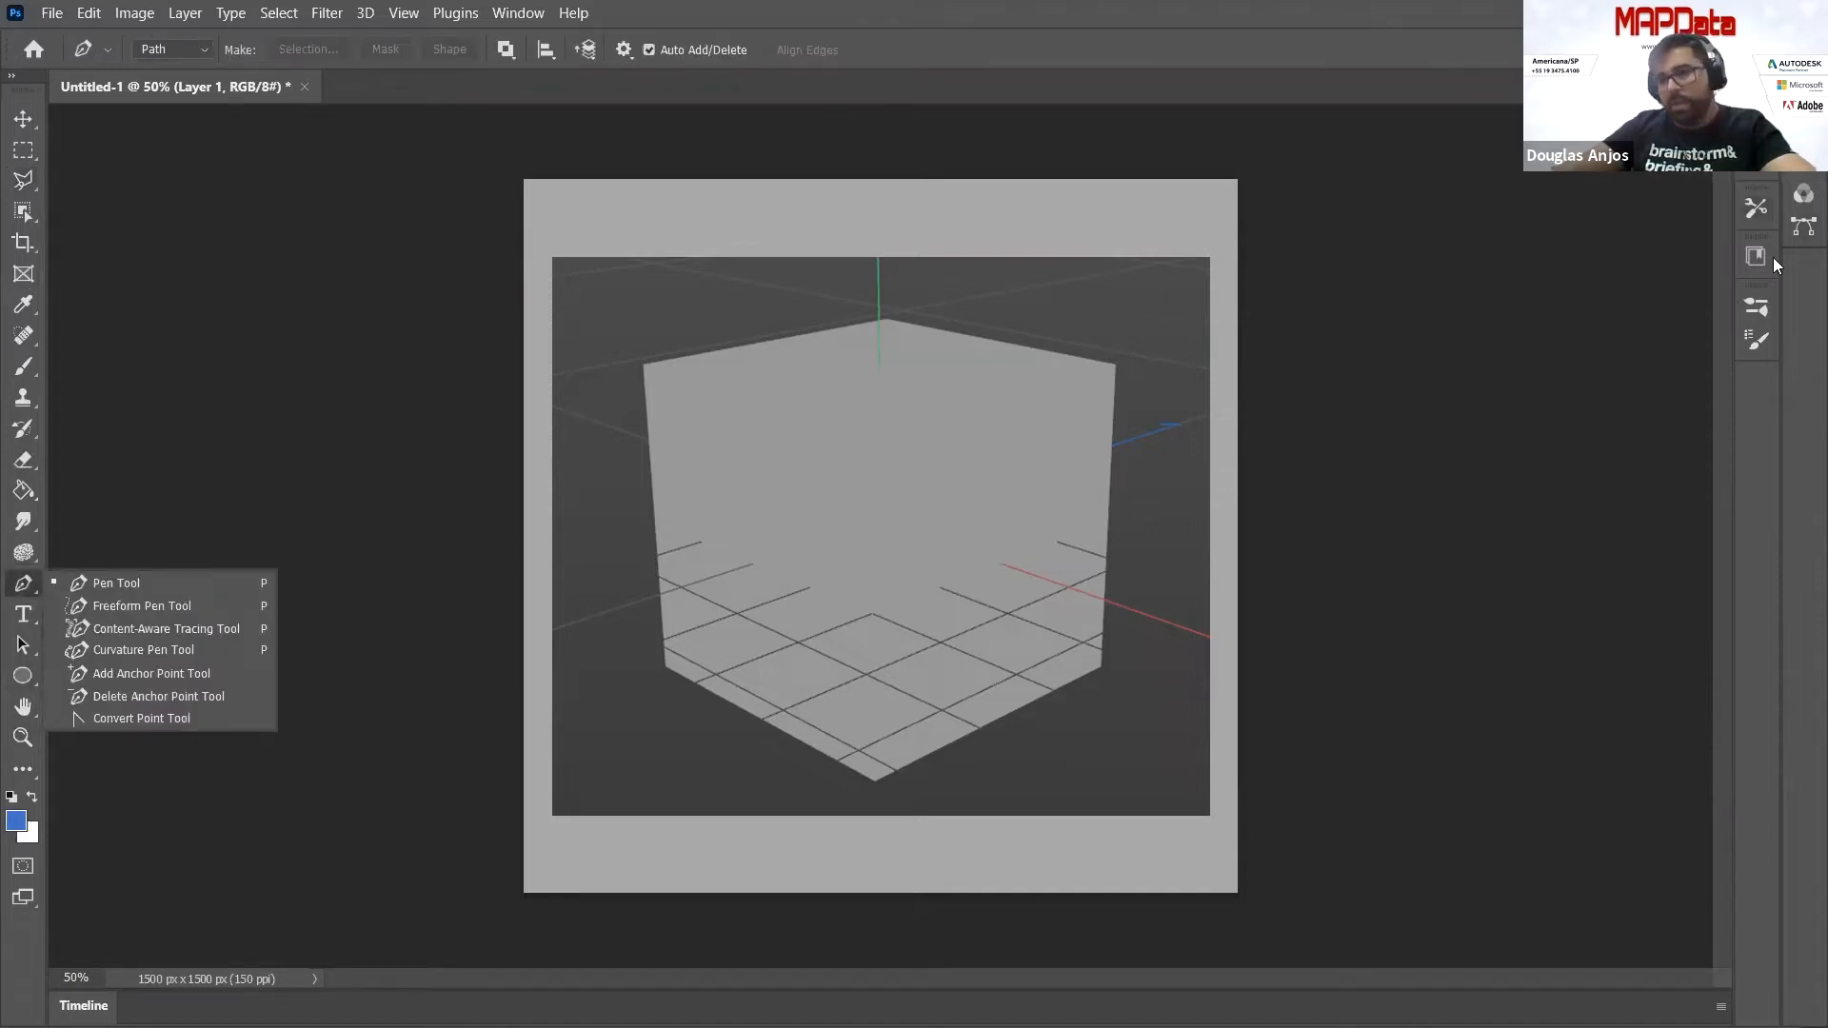
pyautogui.click(1799, 167)
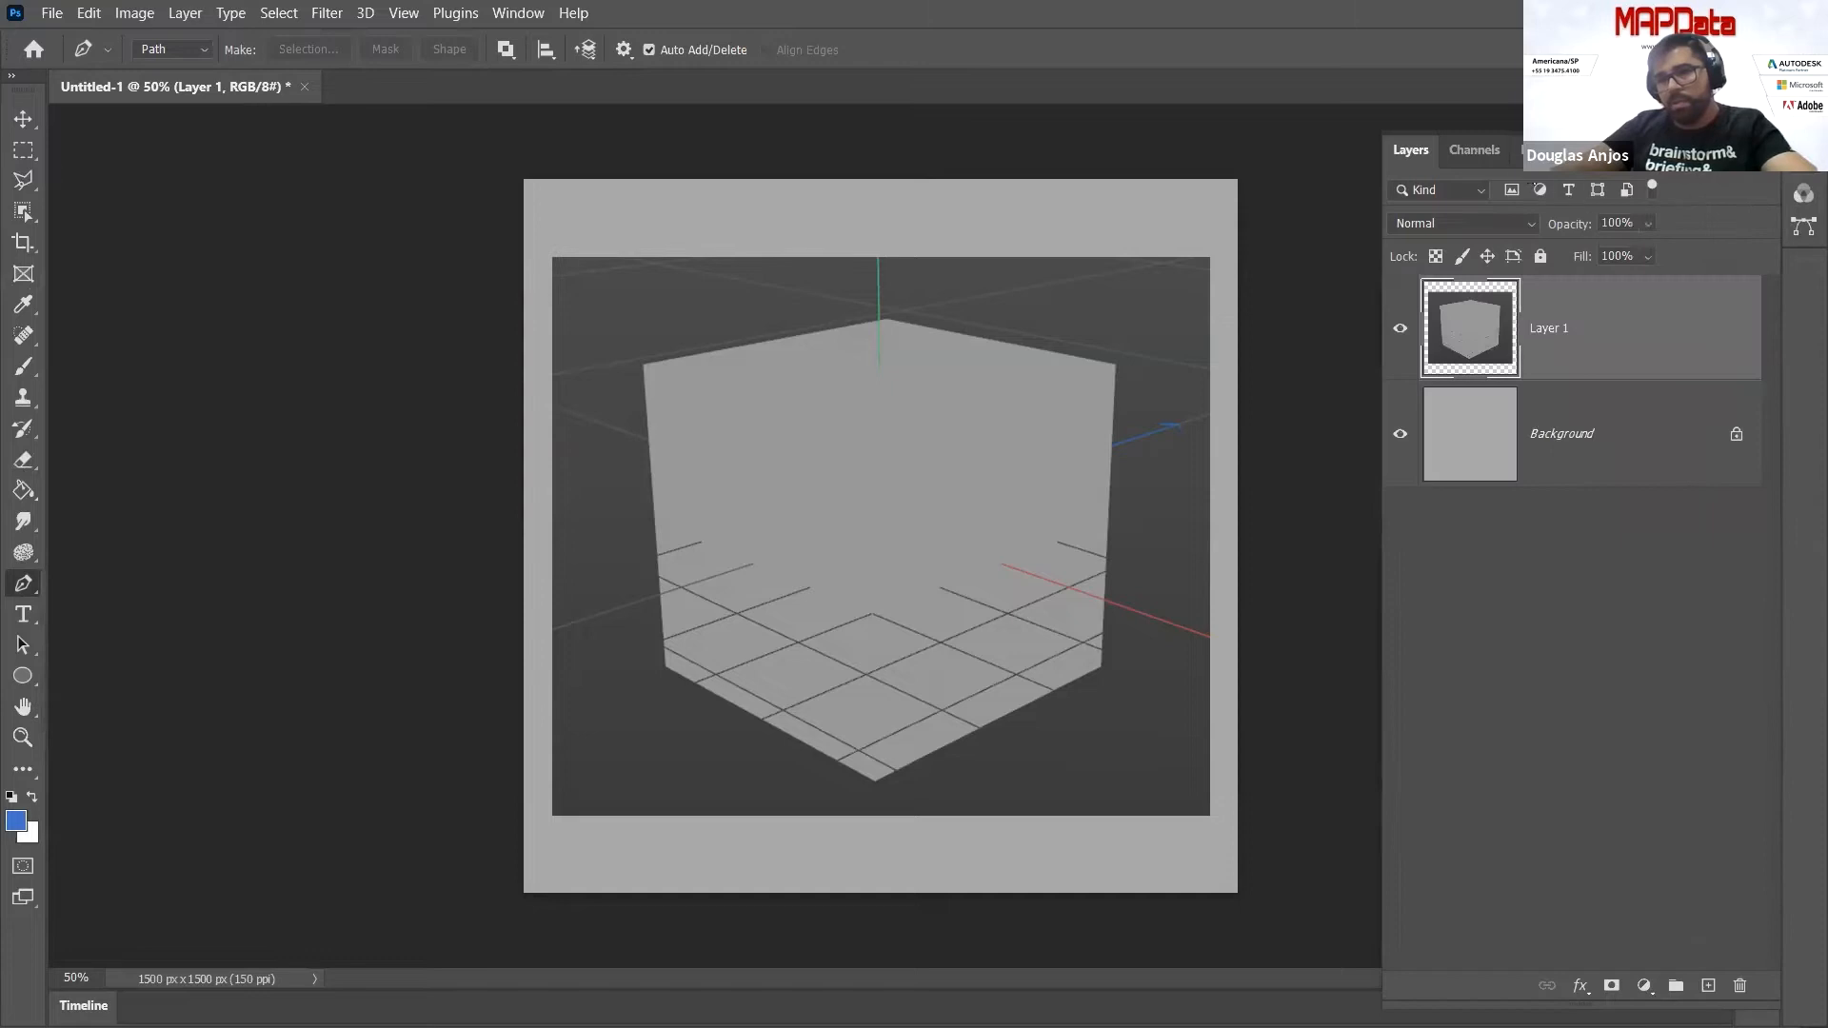
pyautogui.press('ctrl')
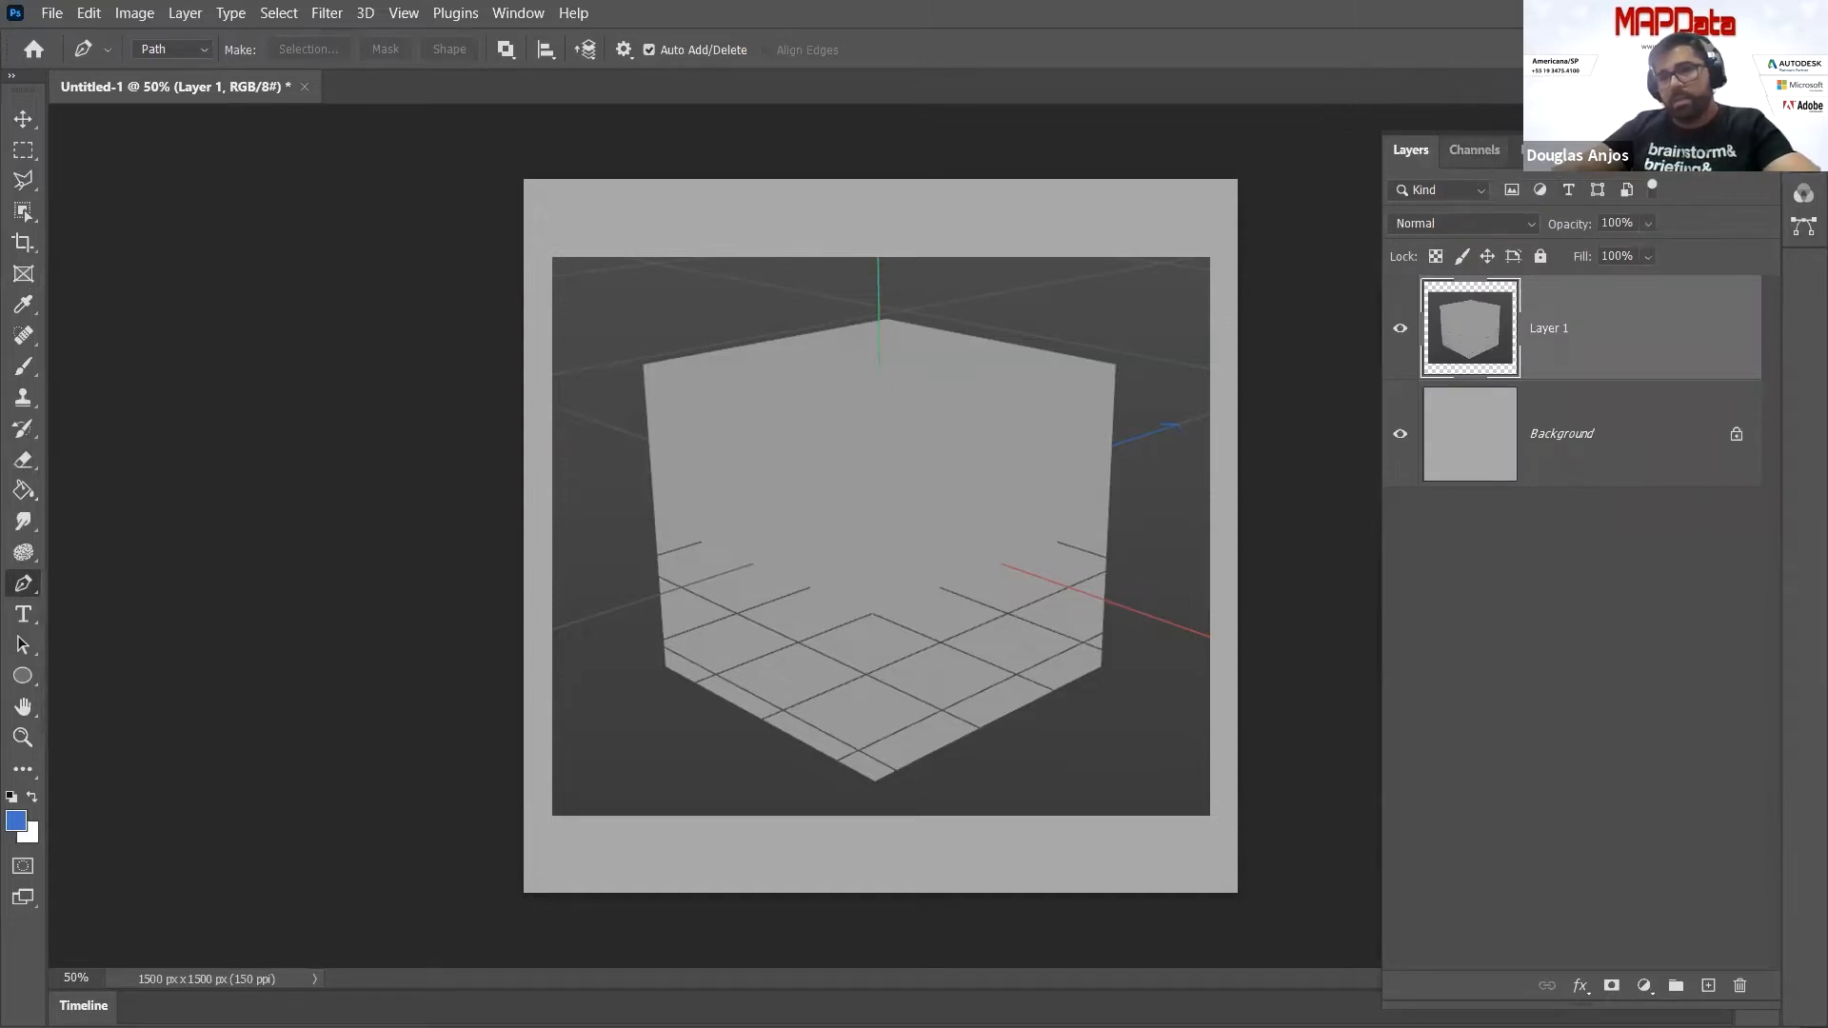
pyautogui.click(1544, 151)
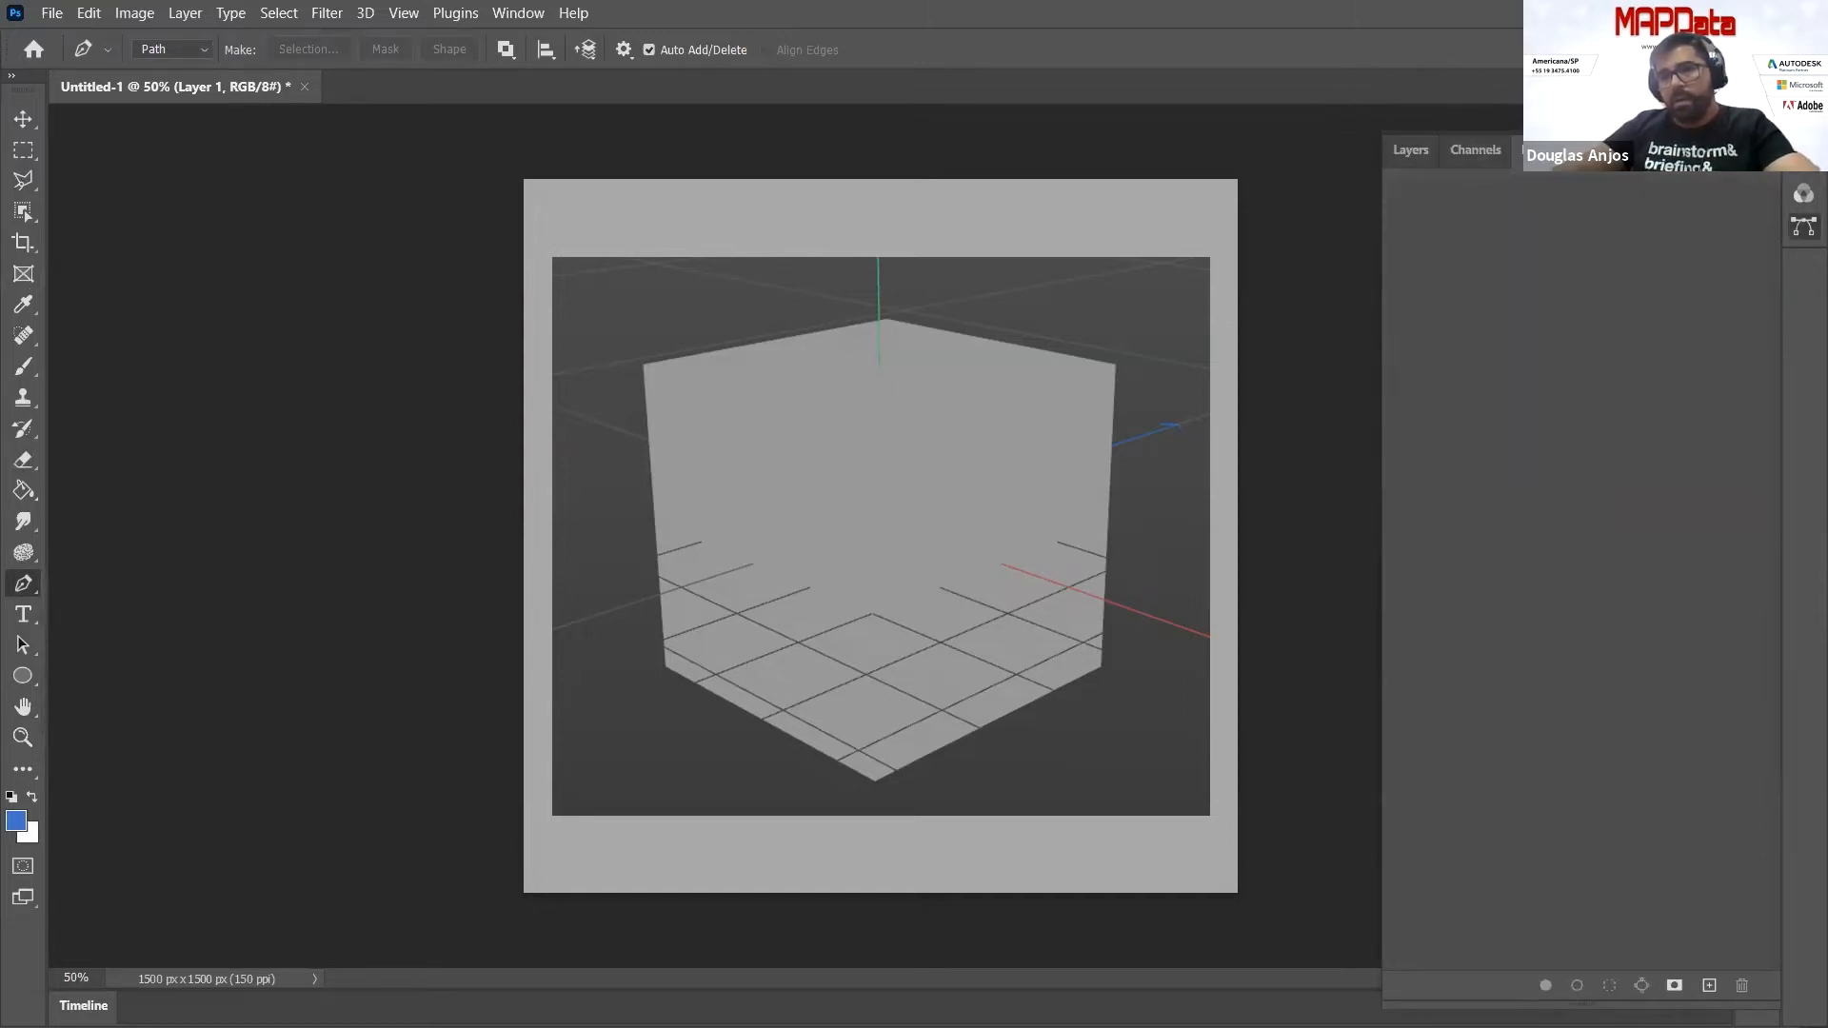
pyautogui.click(645, 367)
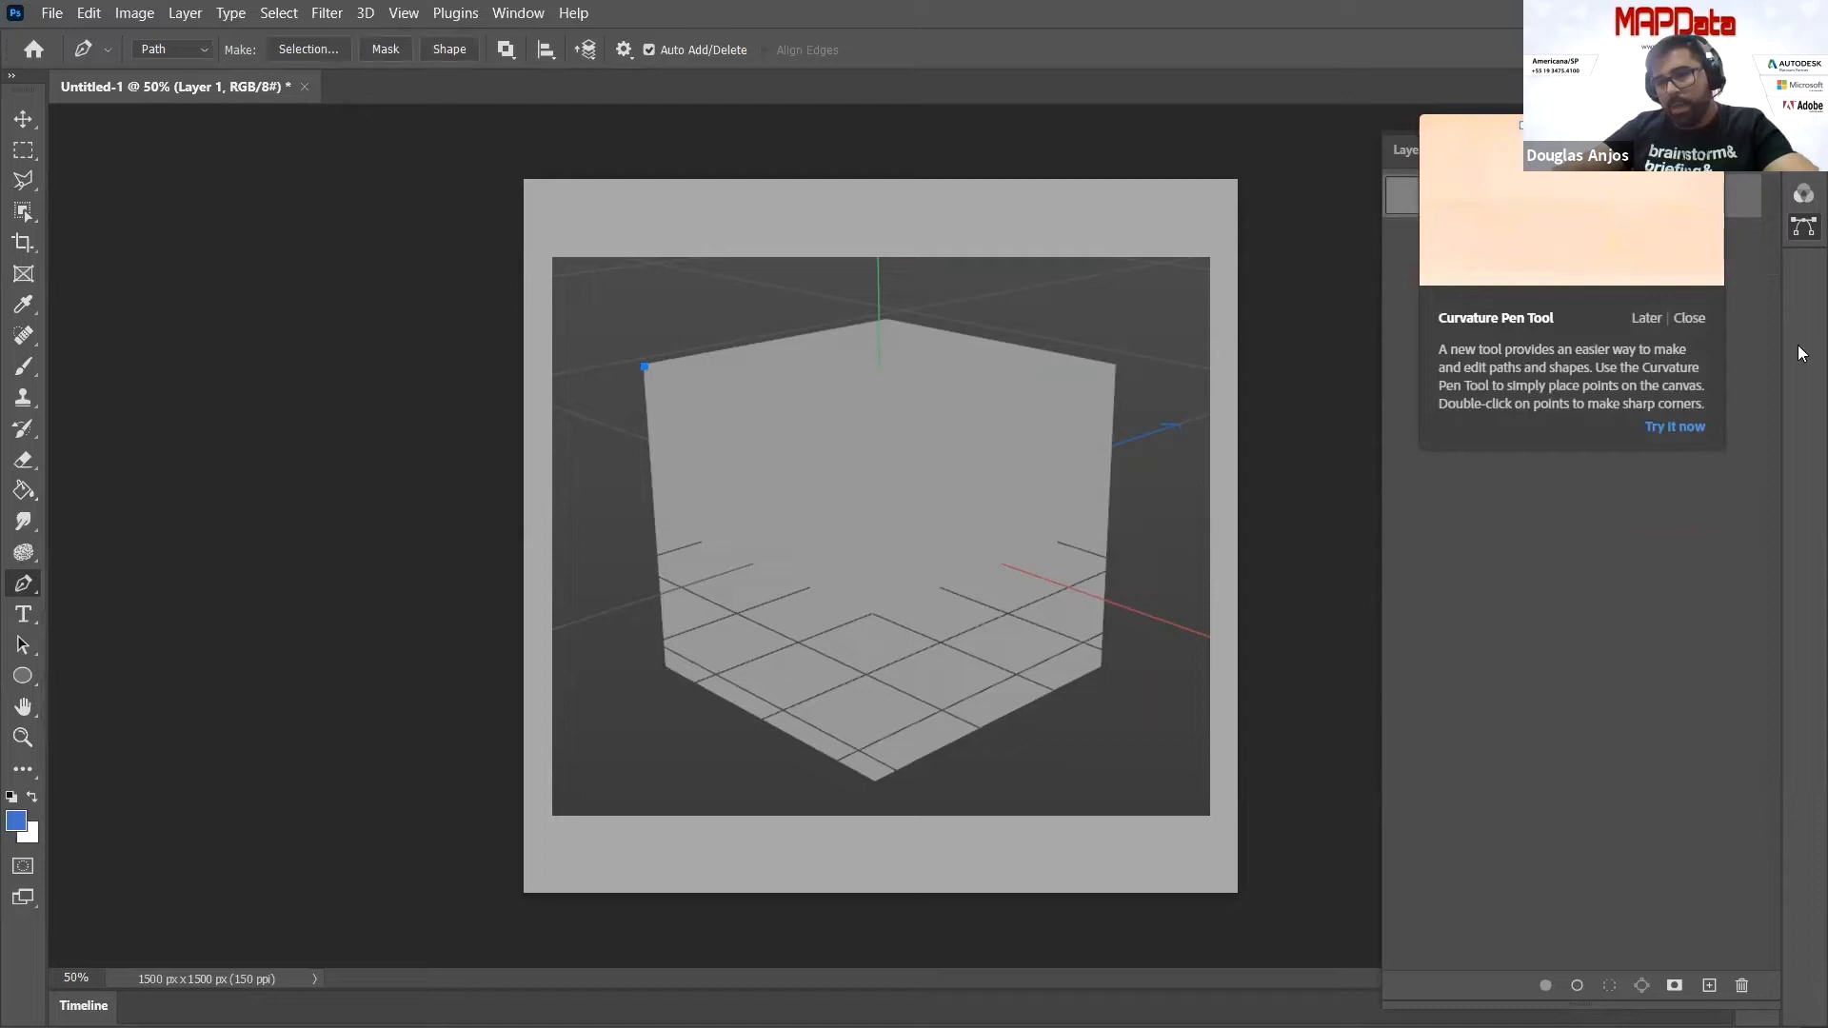
pyautogui.click(1691, 319)
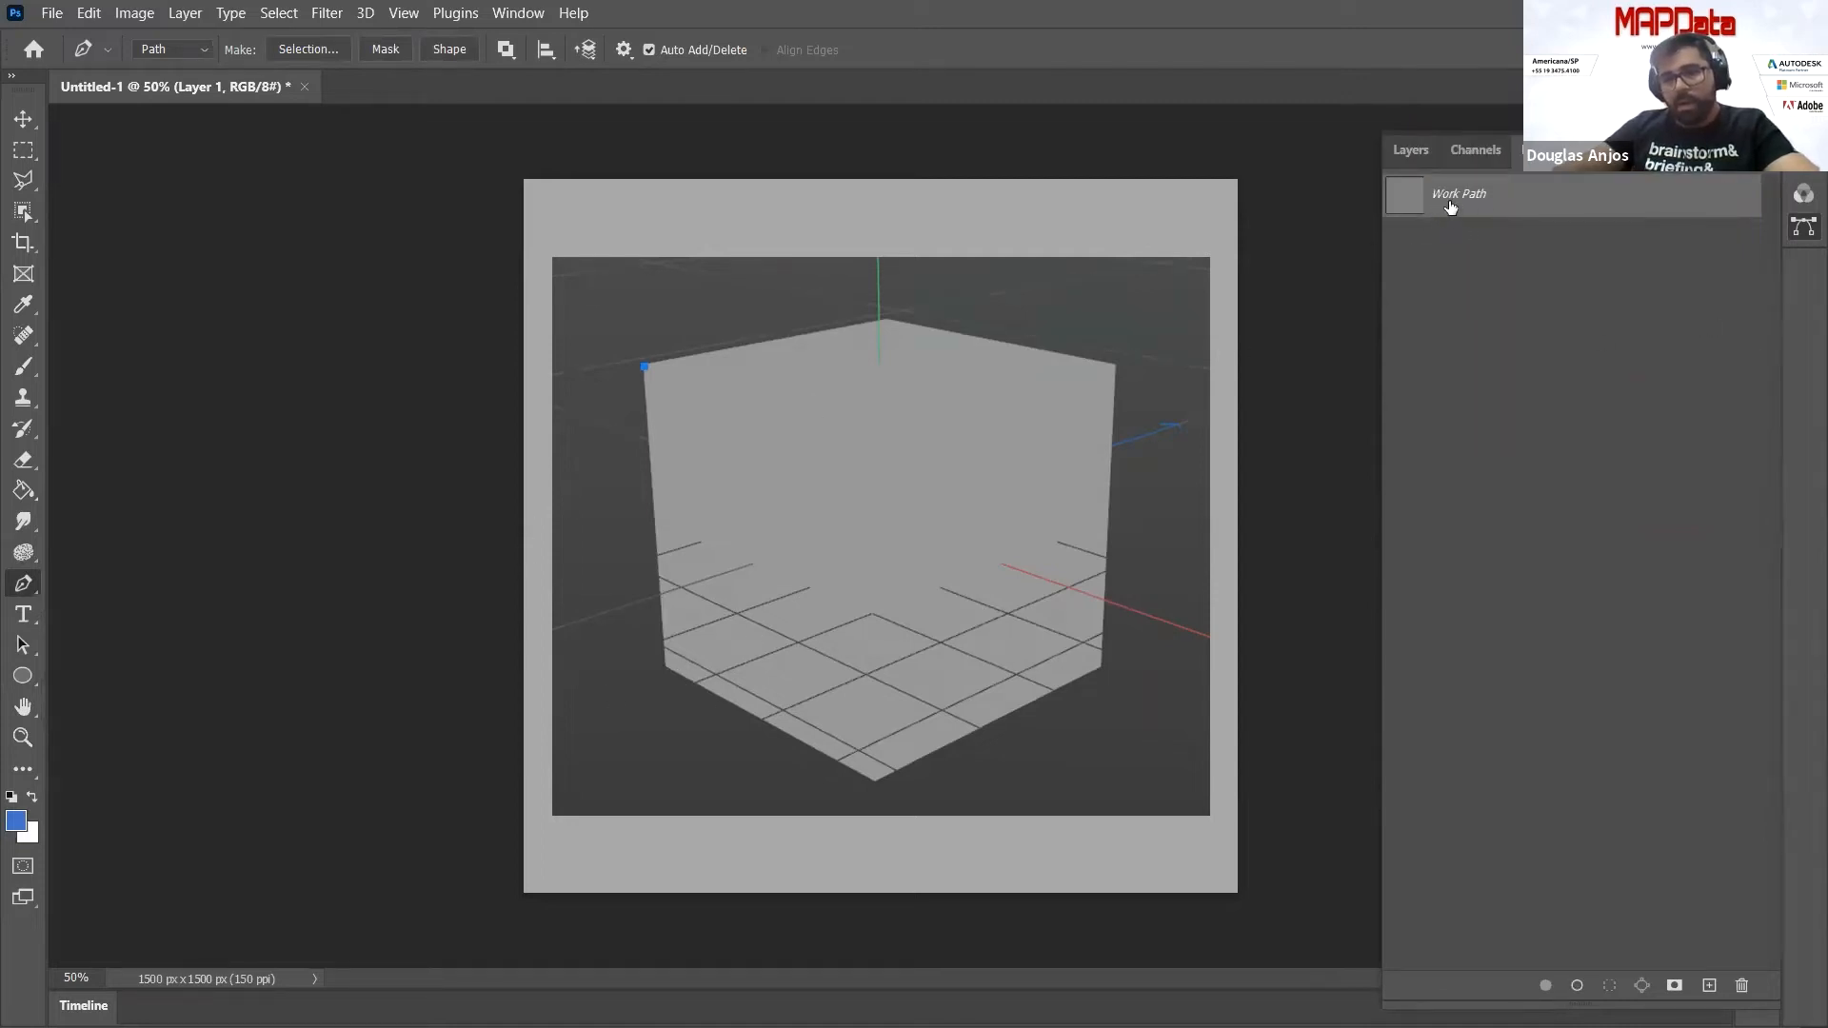
pyautogui.click(666, 667)
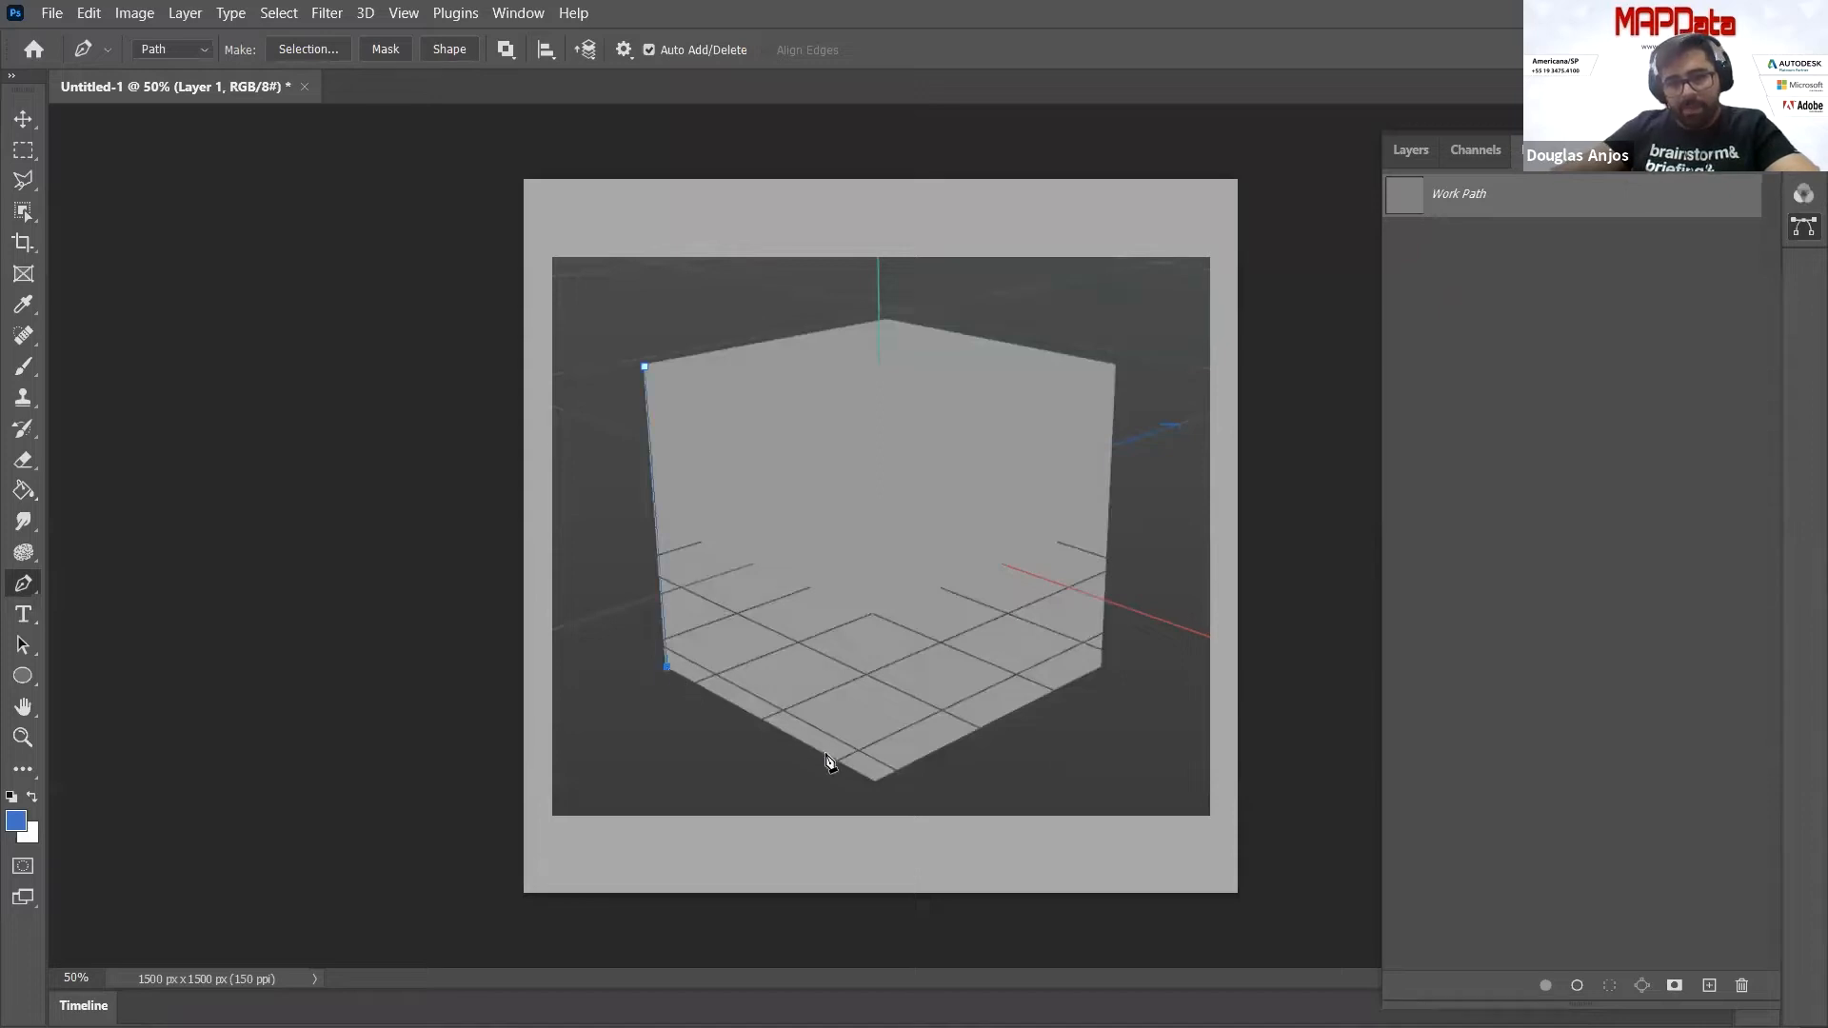
pyautogui.click(875, 781)
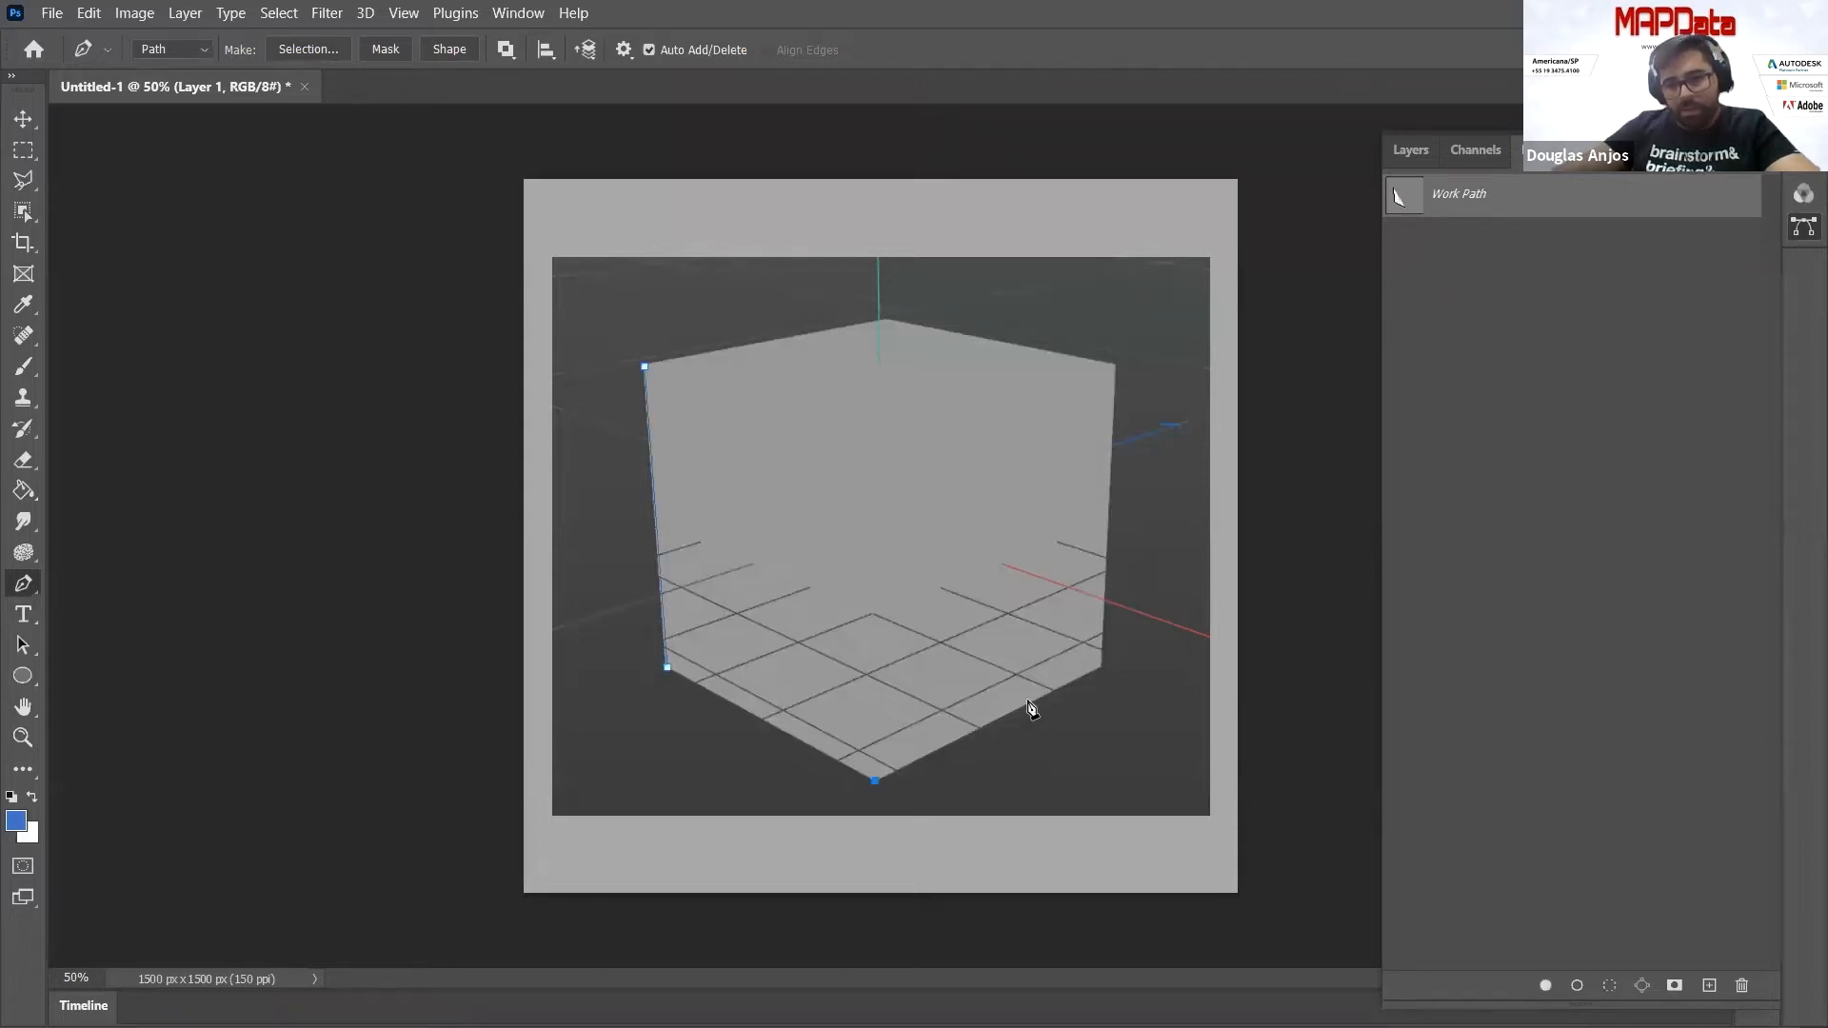
pyautogui.click(1100, 665)
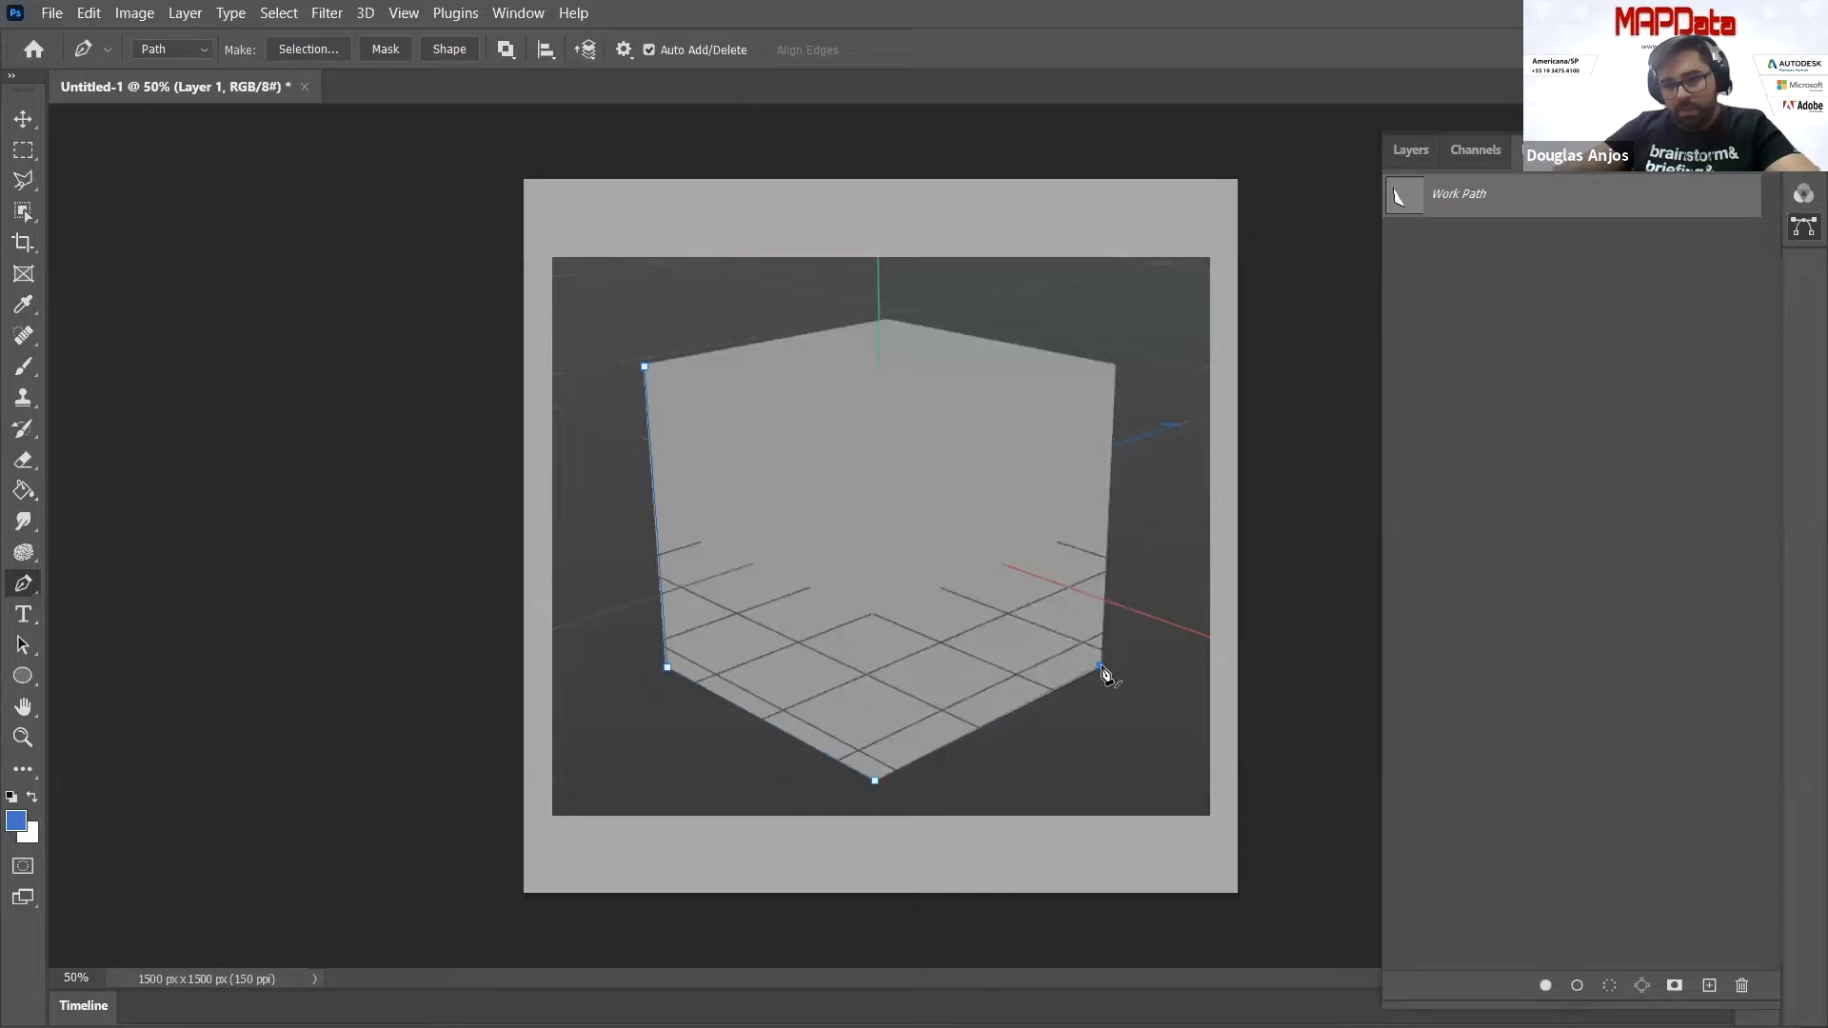
pyautogui.click(1116, 365)
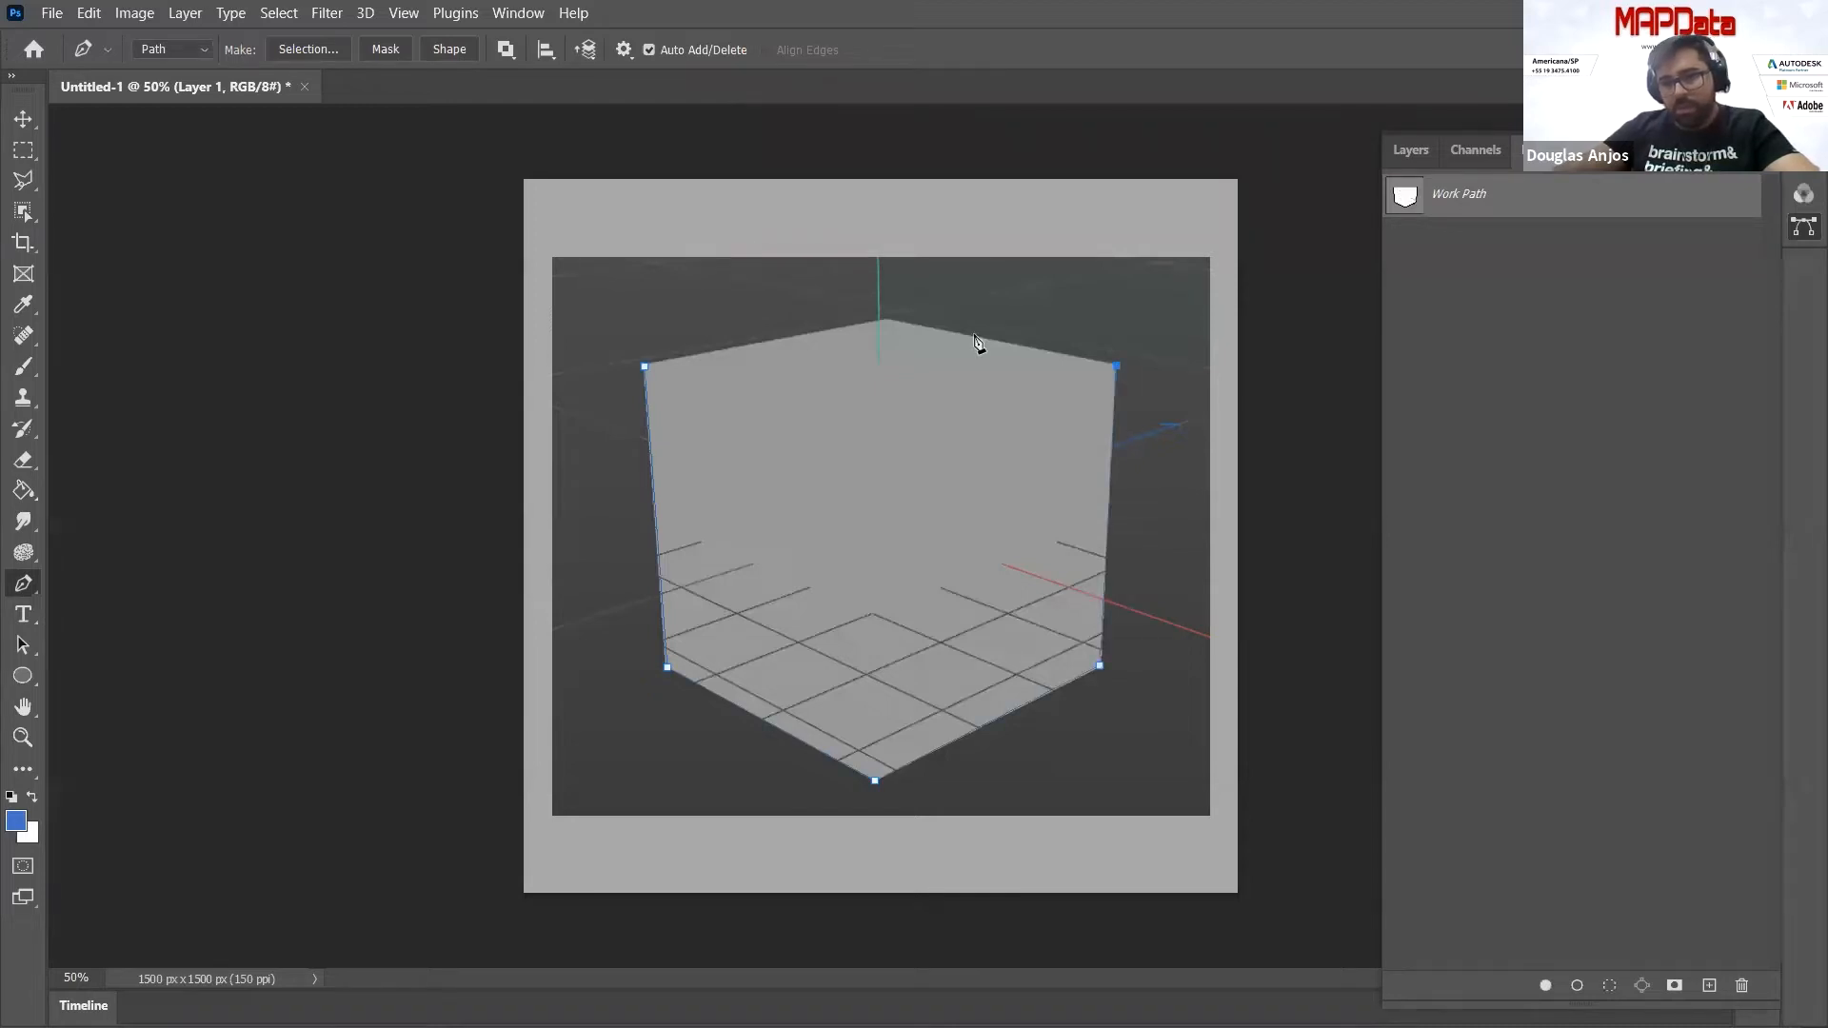
pyautogui.click(644, 368)
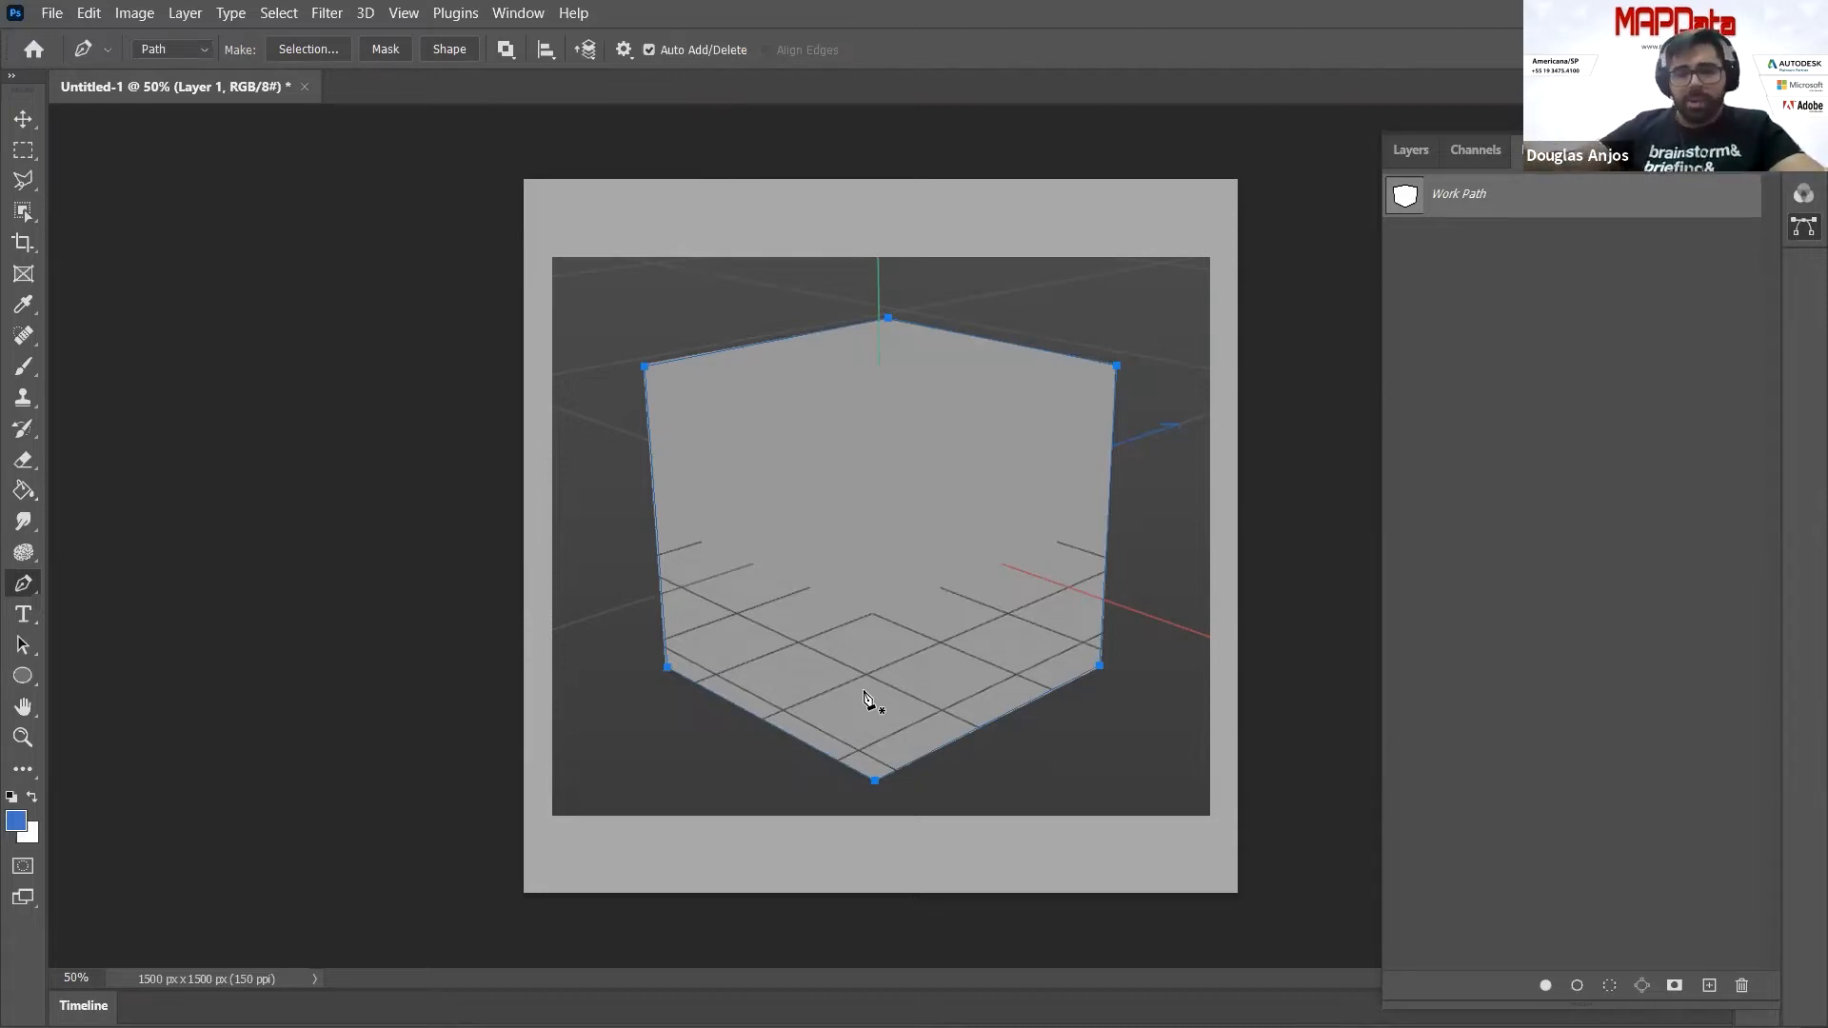
# Hide and show the work path and examine up close how it follows the cube's edges
pyautogui.click(1550, 442)
pyautogui.click(1584, 190)
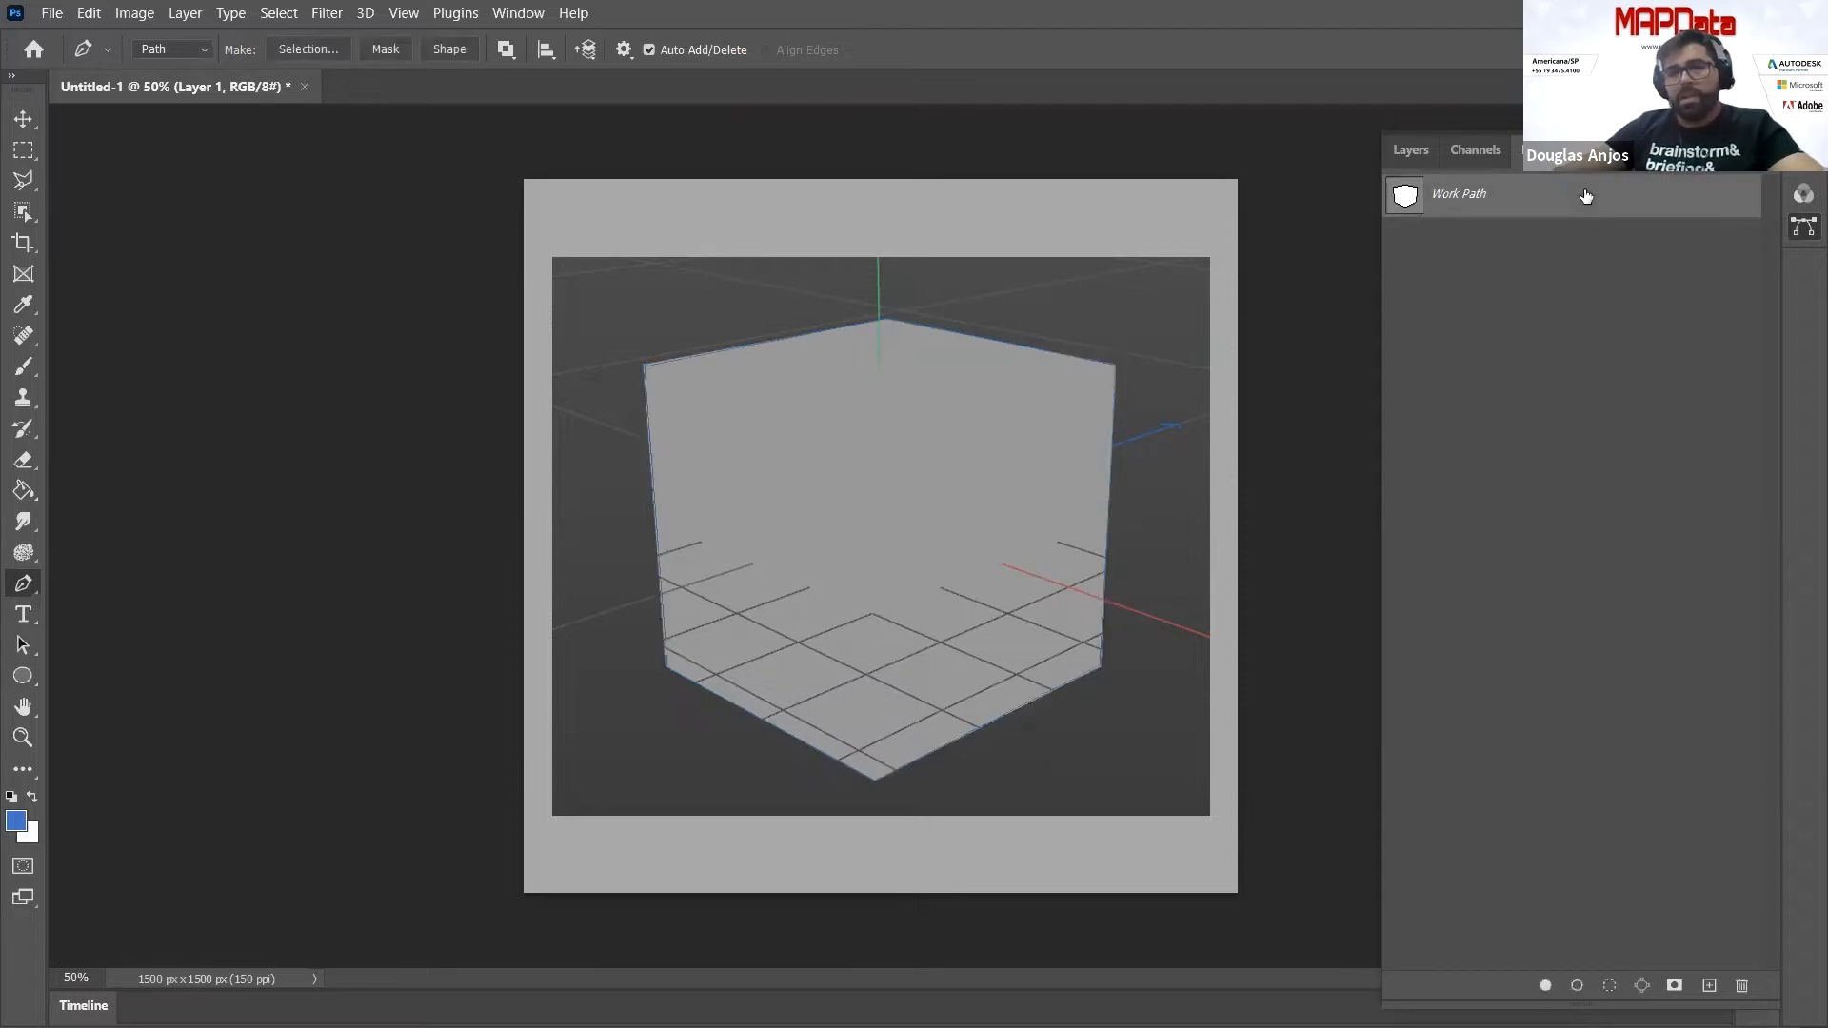
pyautogui.scroll(5, 628, 352)
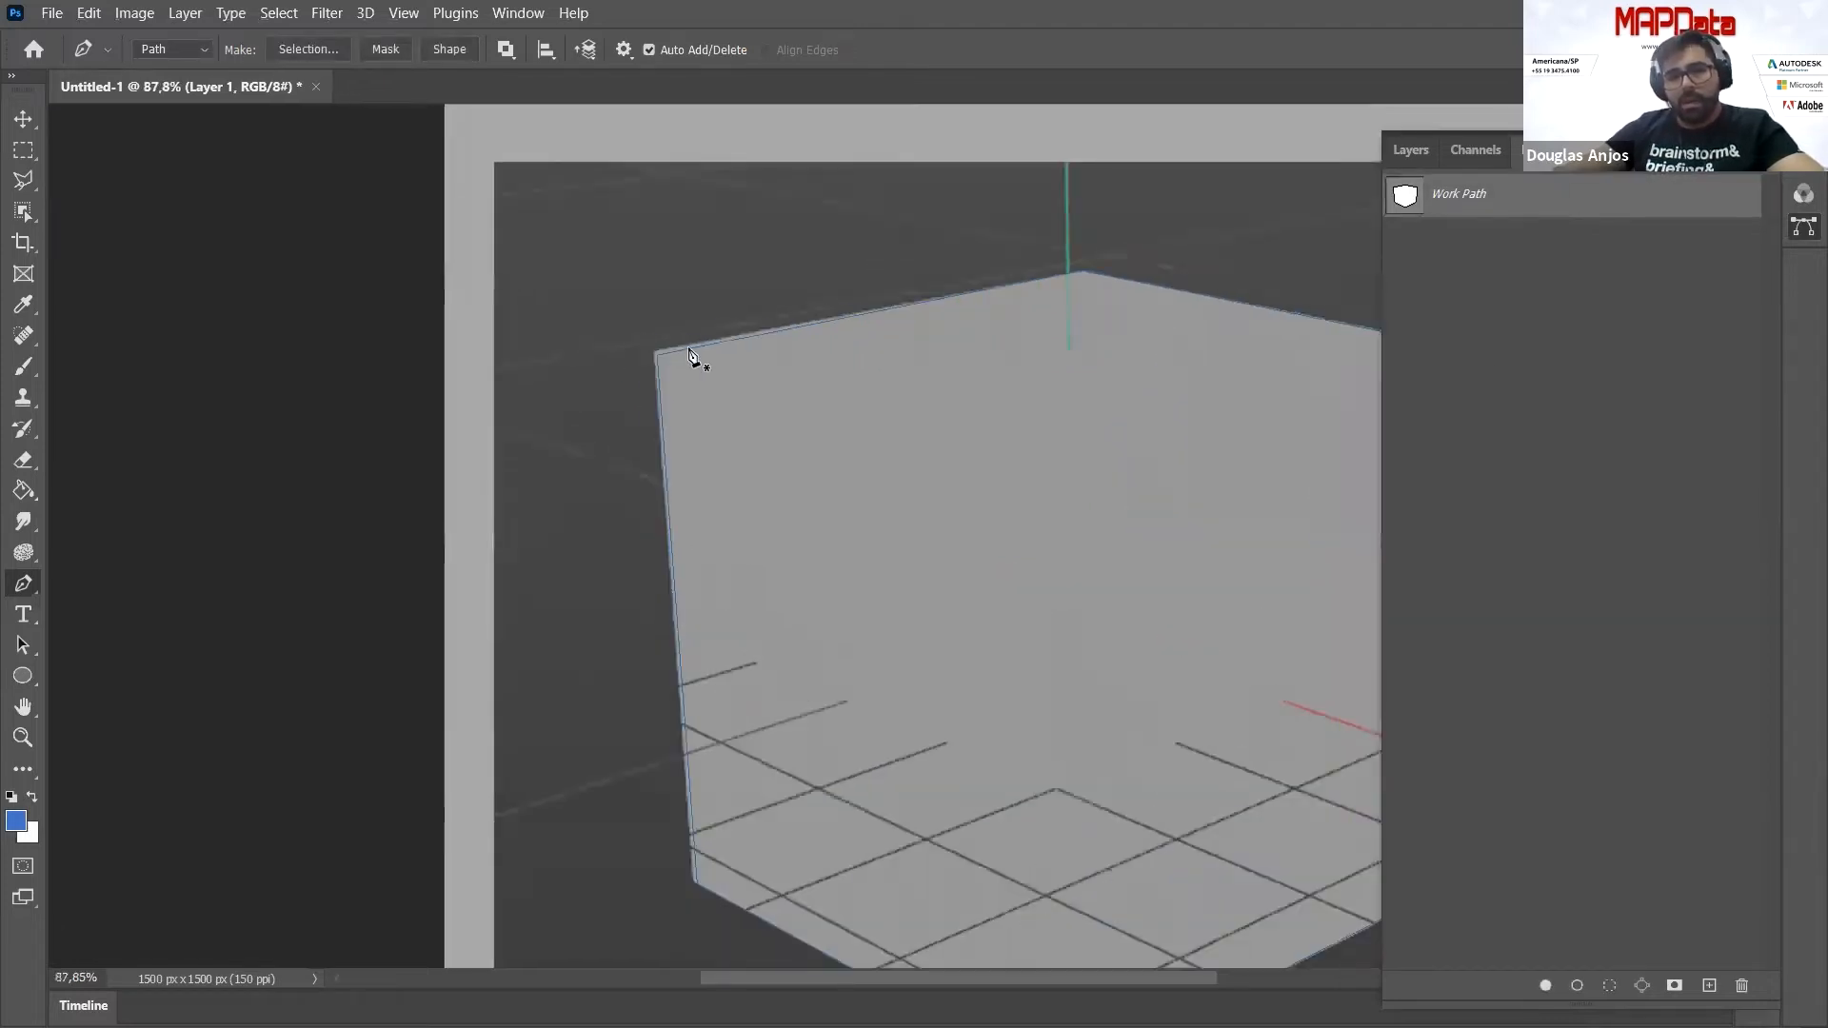
pyautogui.scroll(-6, 1048, 428)
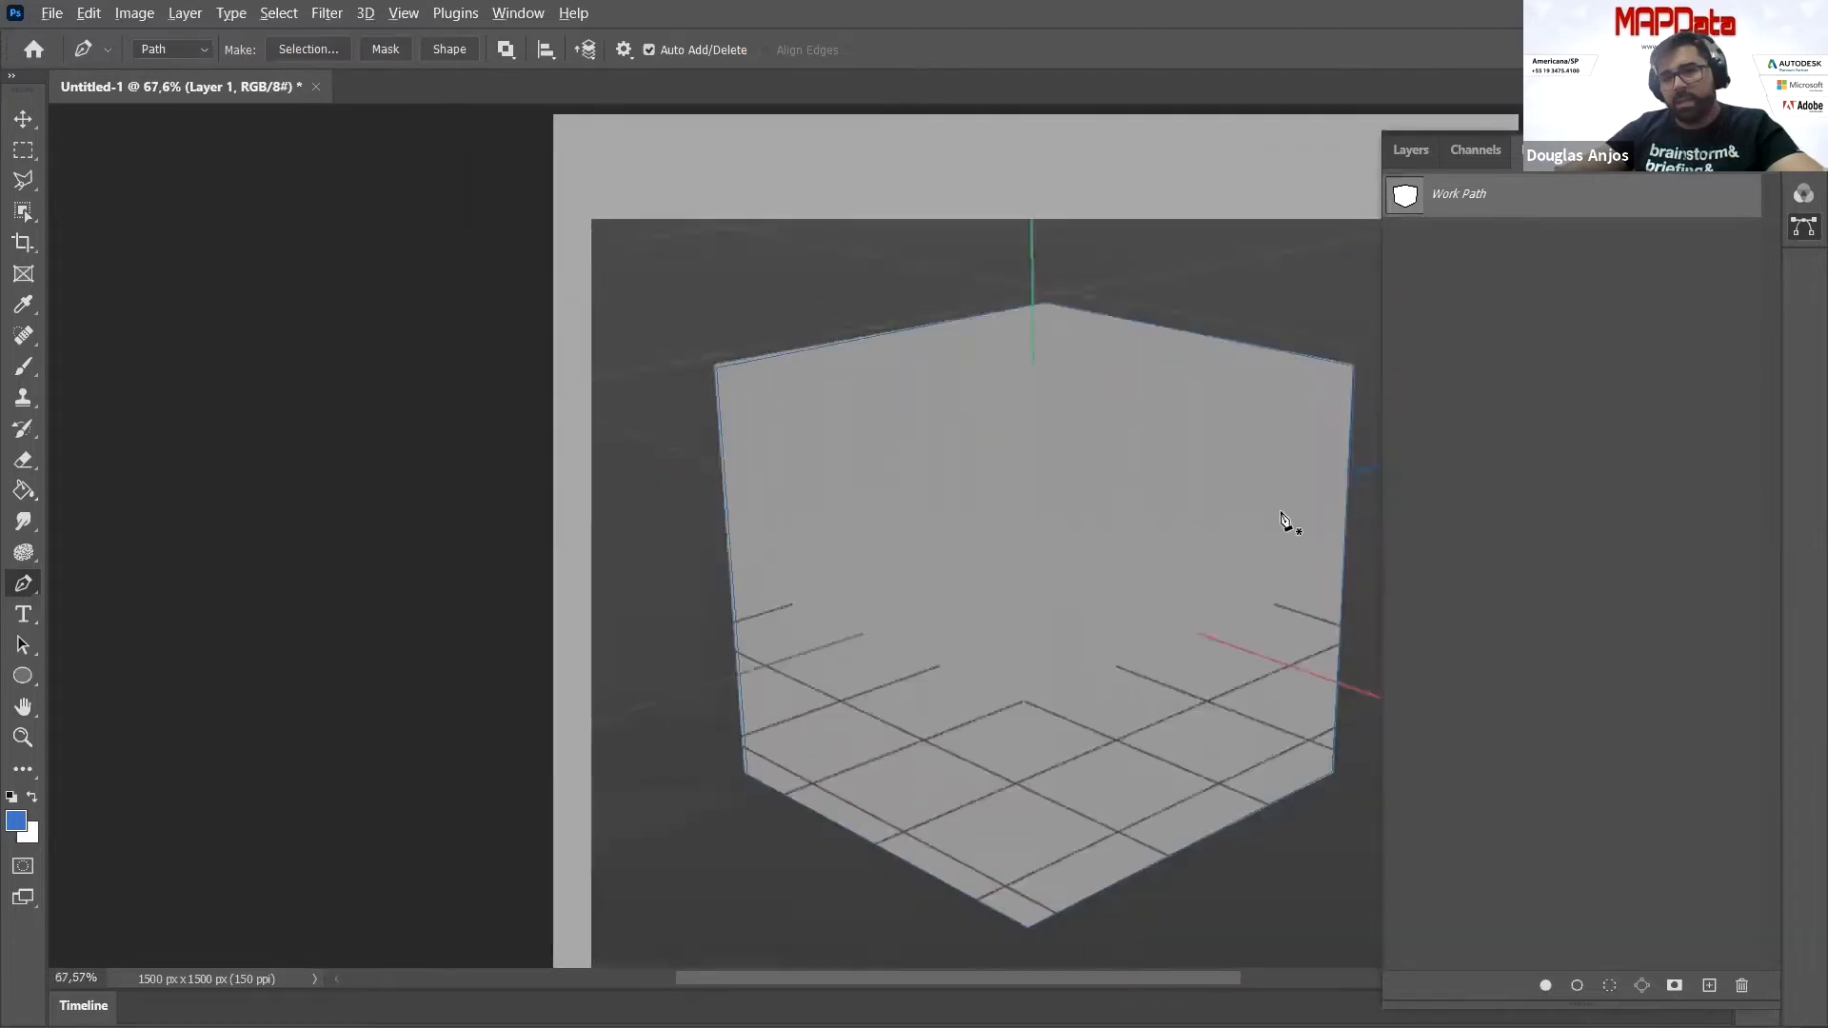
pyautogui.scroll(2, 1076, 509)
pyautogui.scroll(1, 1088, 497)
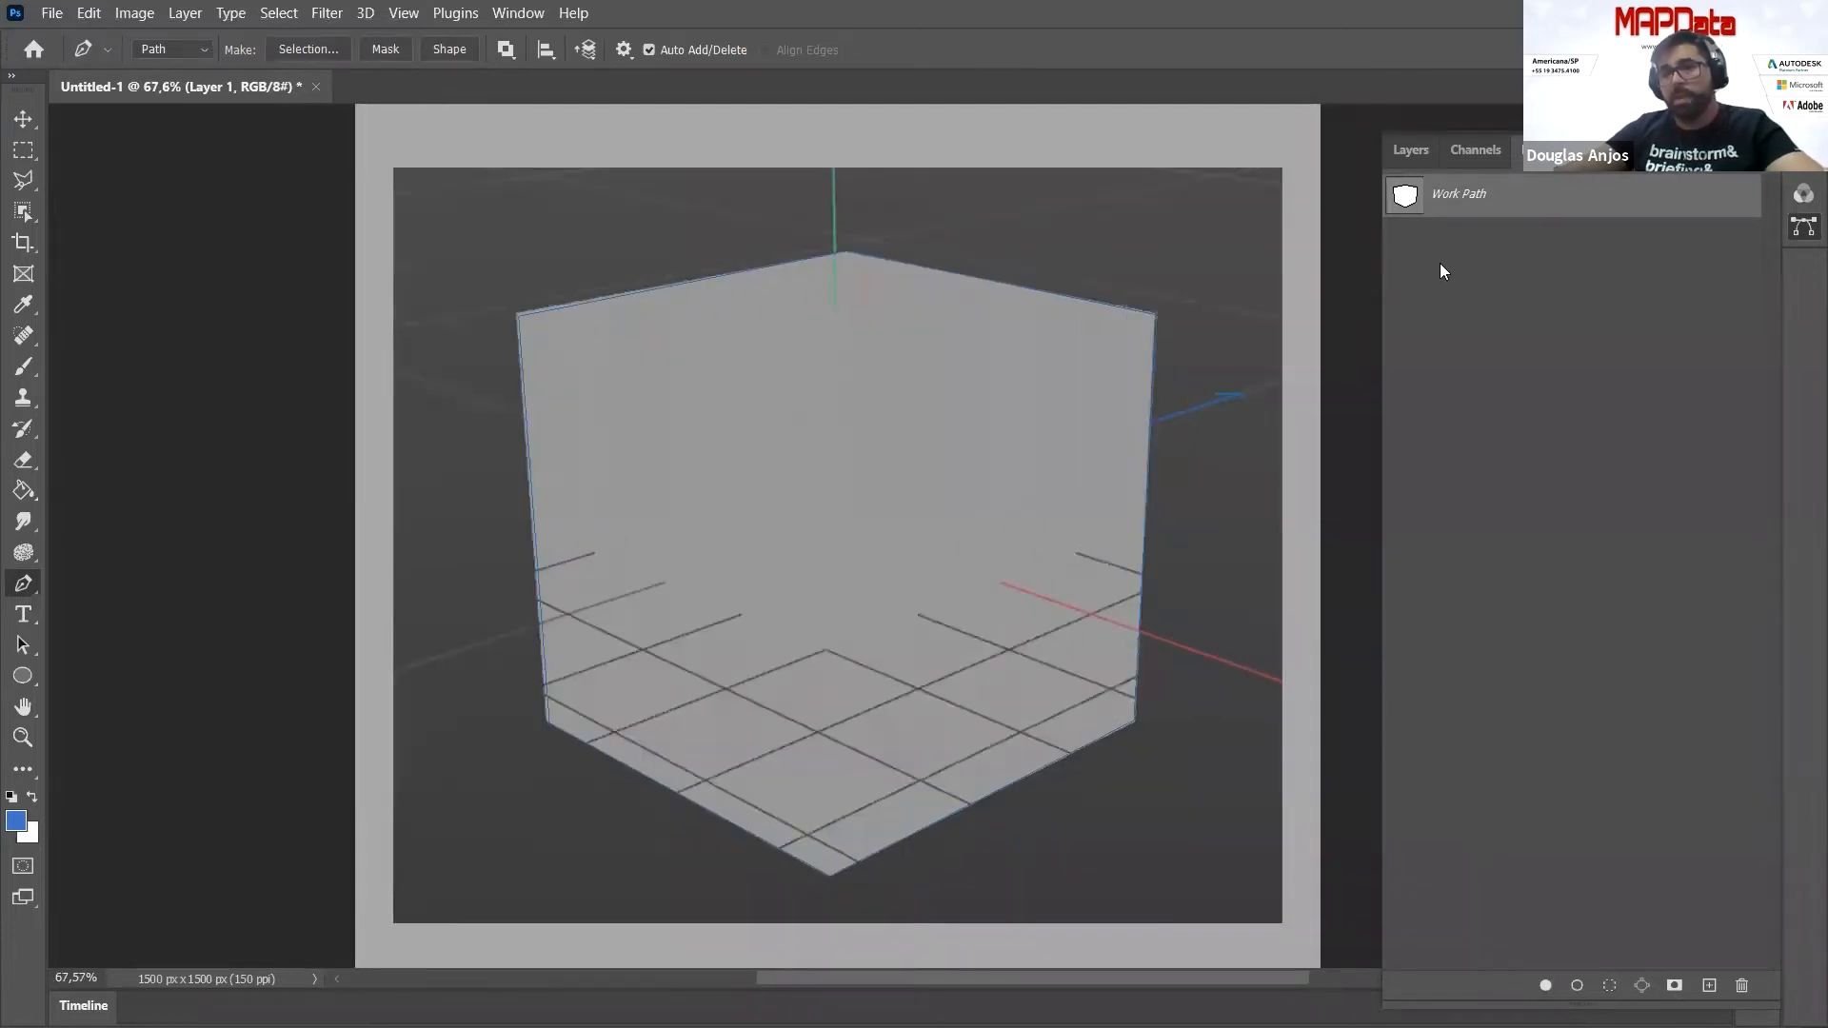
pyautogui.click(1499, 382)
pyautogui.click(1508, 203)
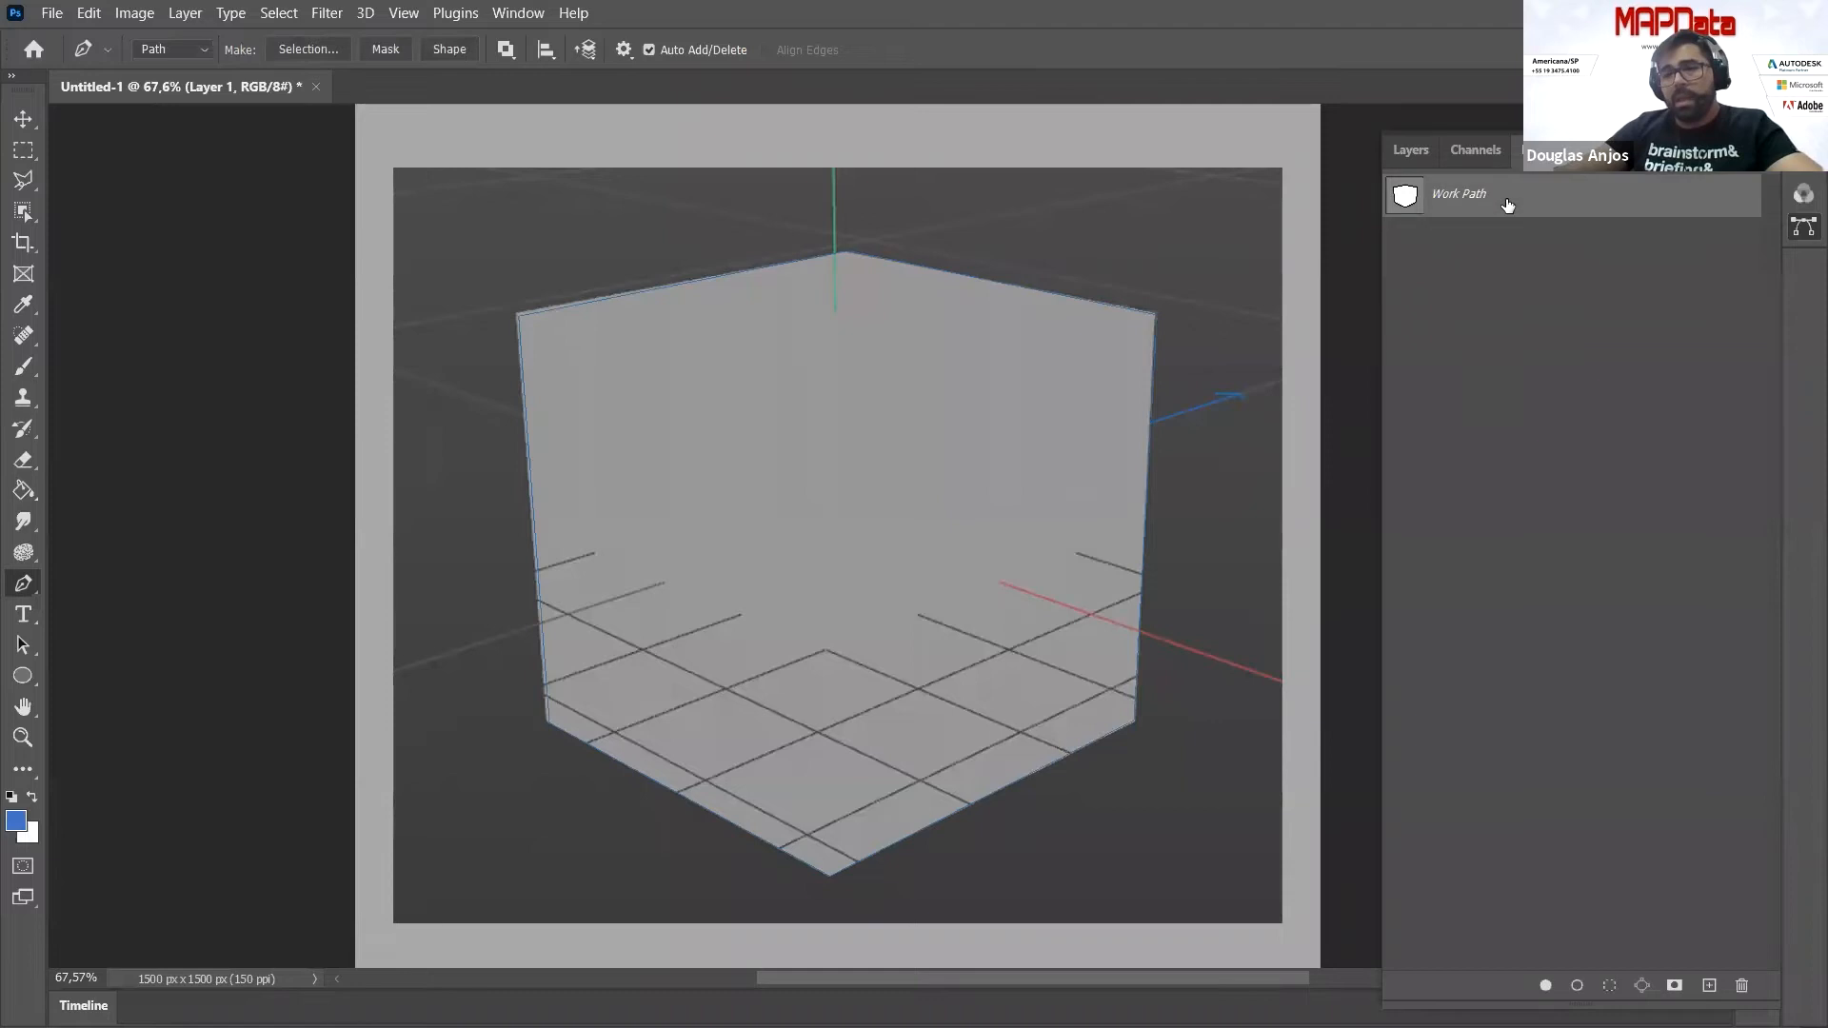
# Make a new anti-aliased selection from the work path with a 0-pixel feather radius, and add an empty layer above the cube image
pyautogui.rightClick(1506, 202)
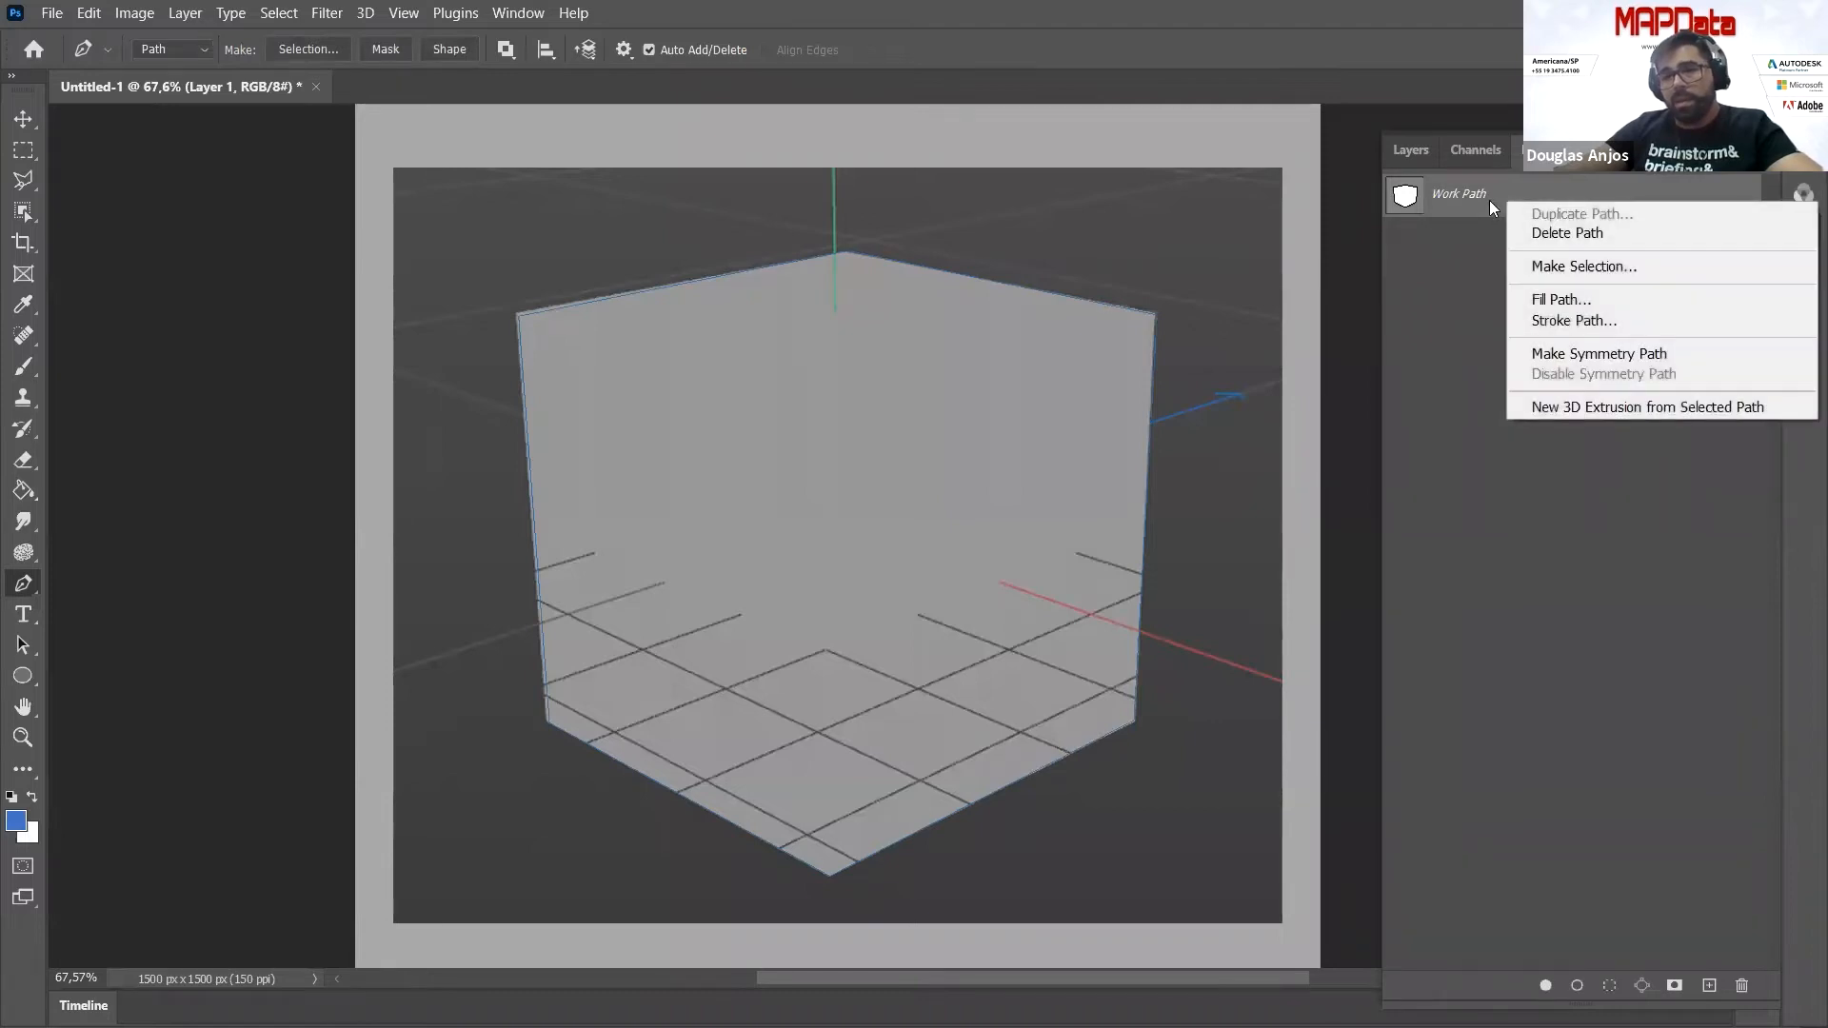
pyautogui.click(1630, 266)
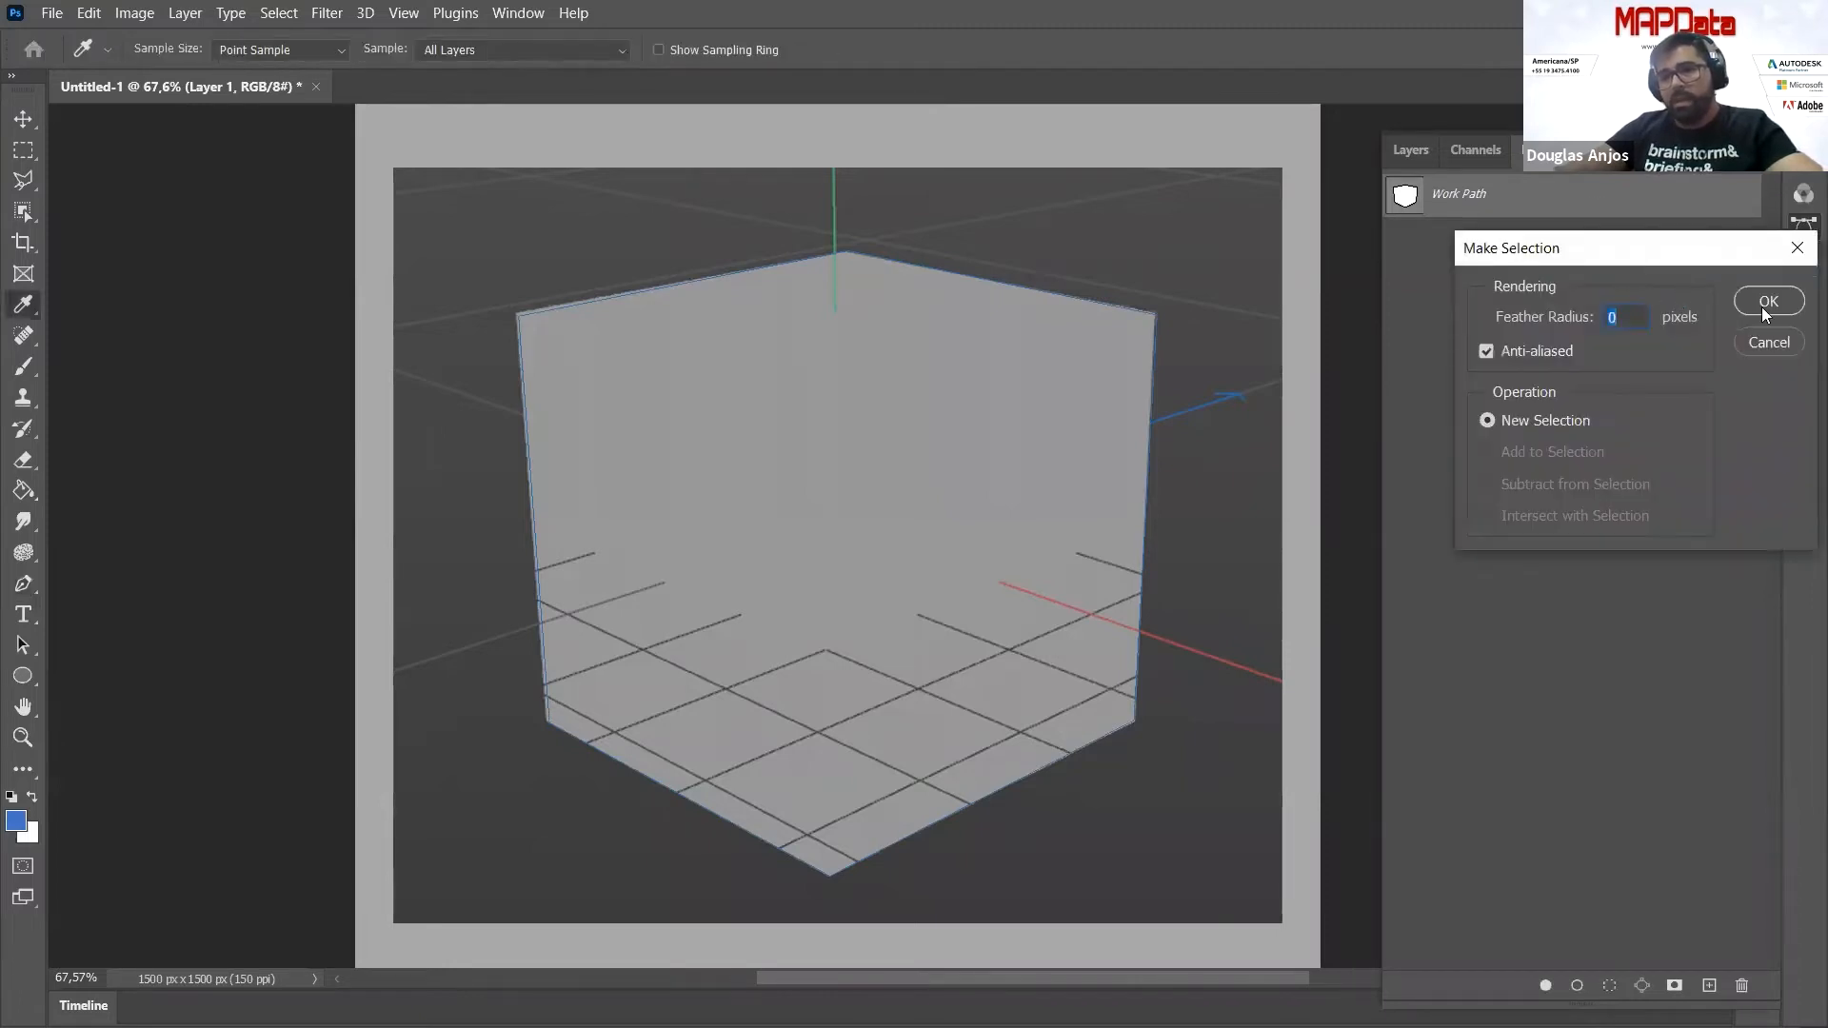
pyautogui.press('Return')
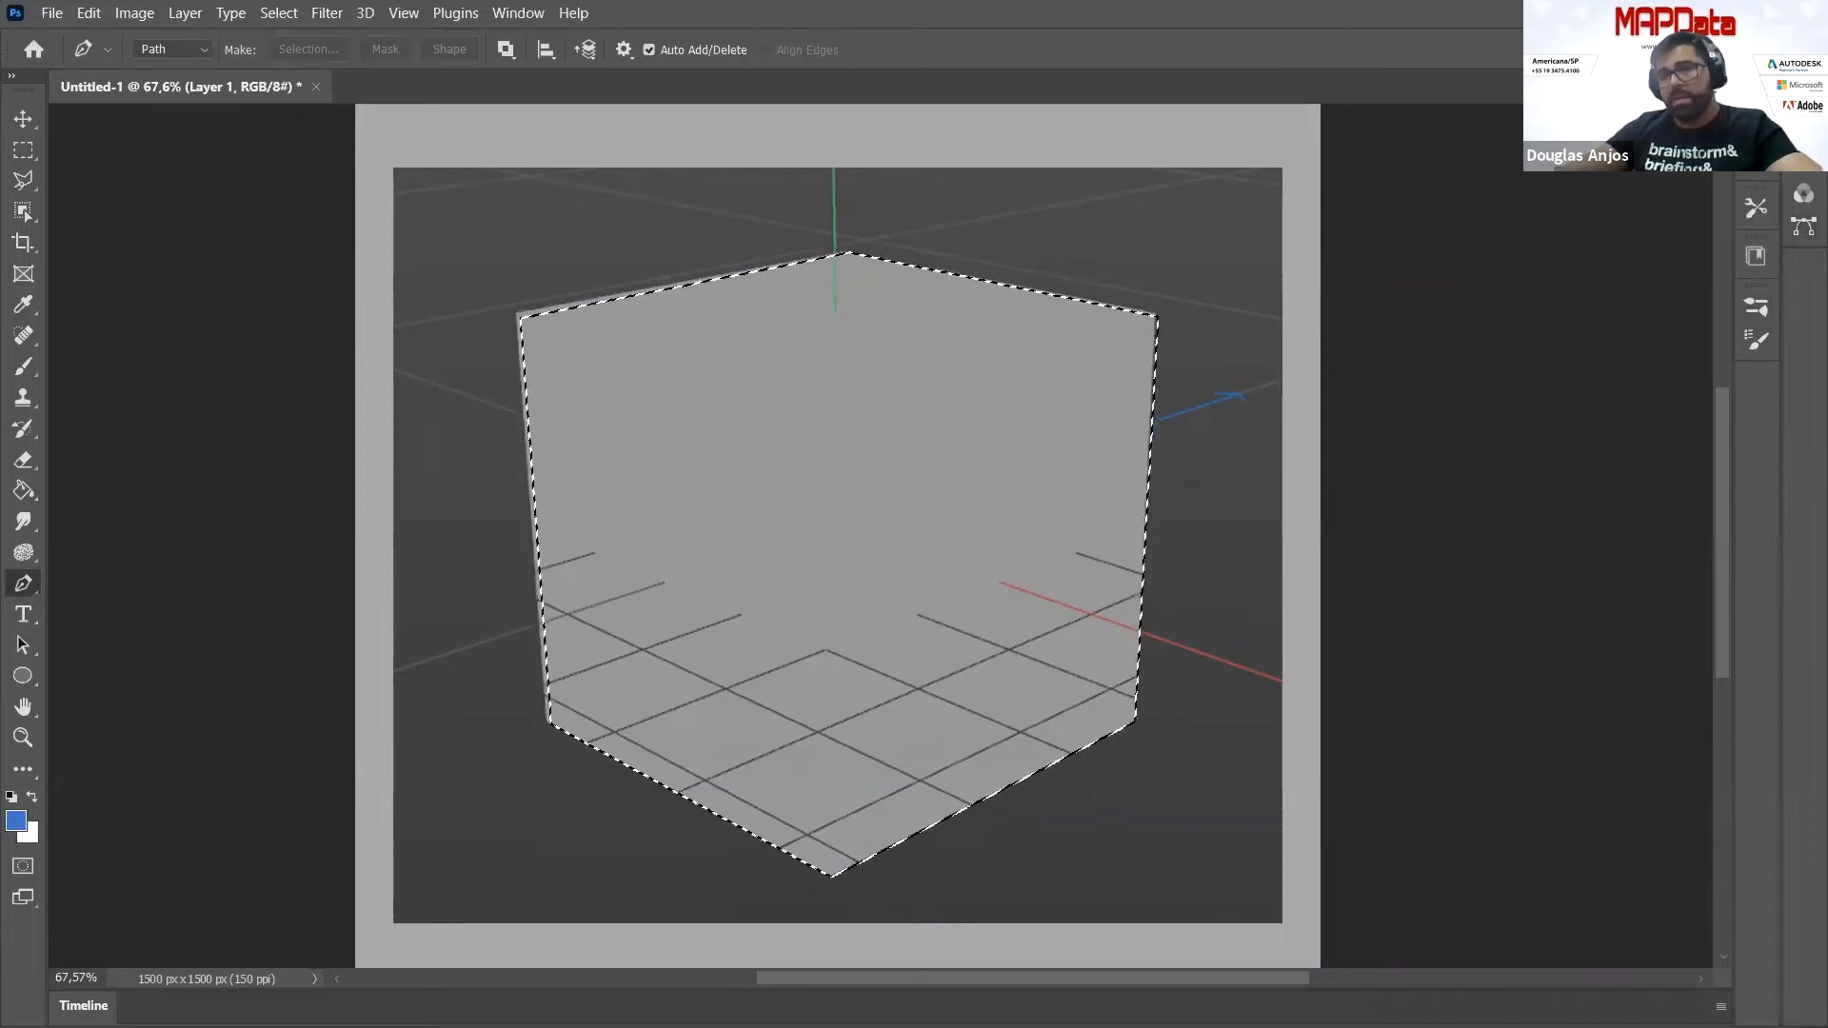
pyautogui.click(1803, 161)
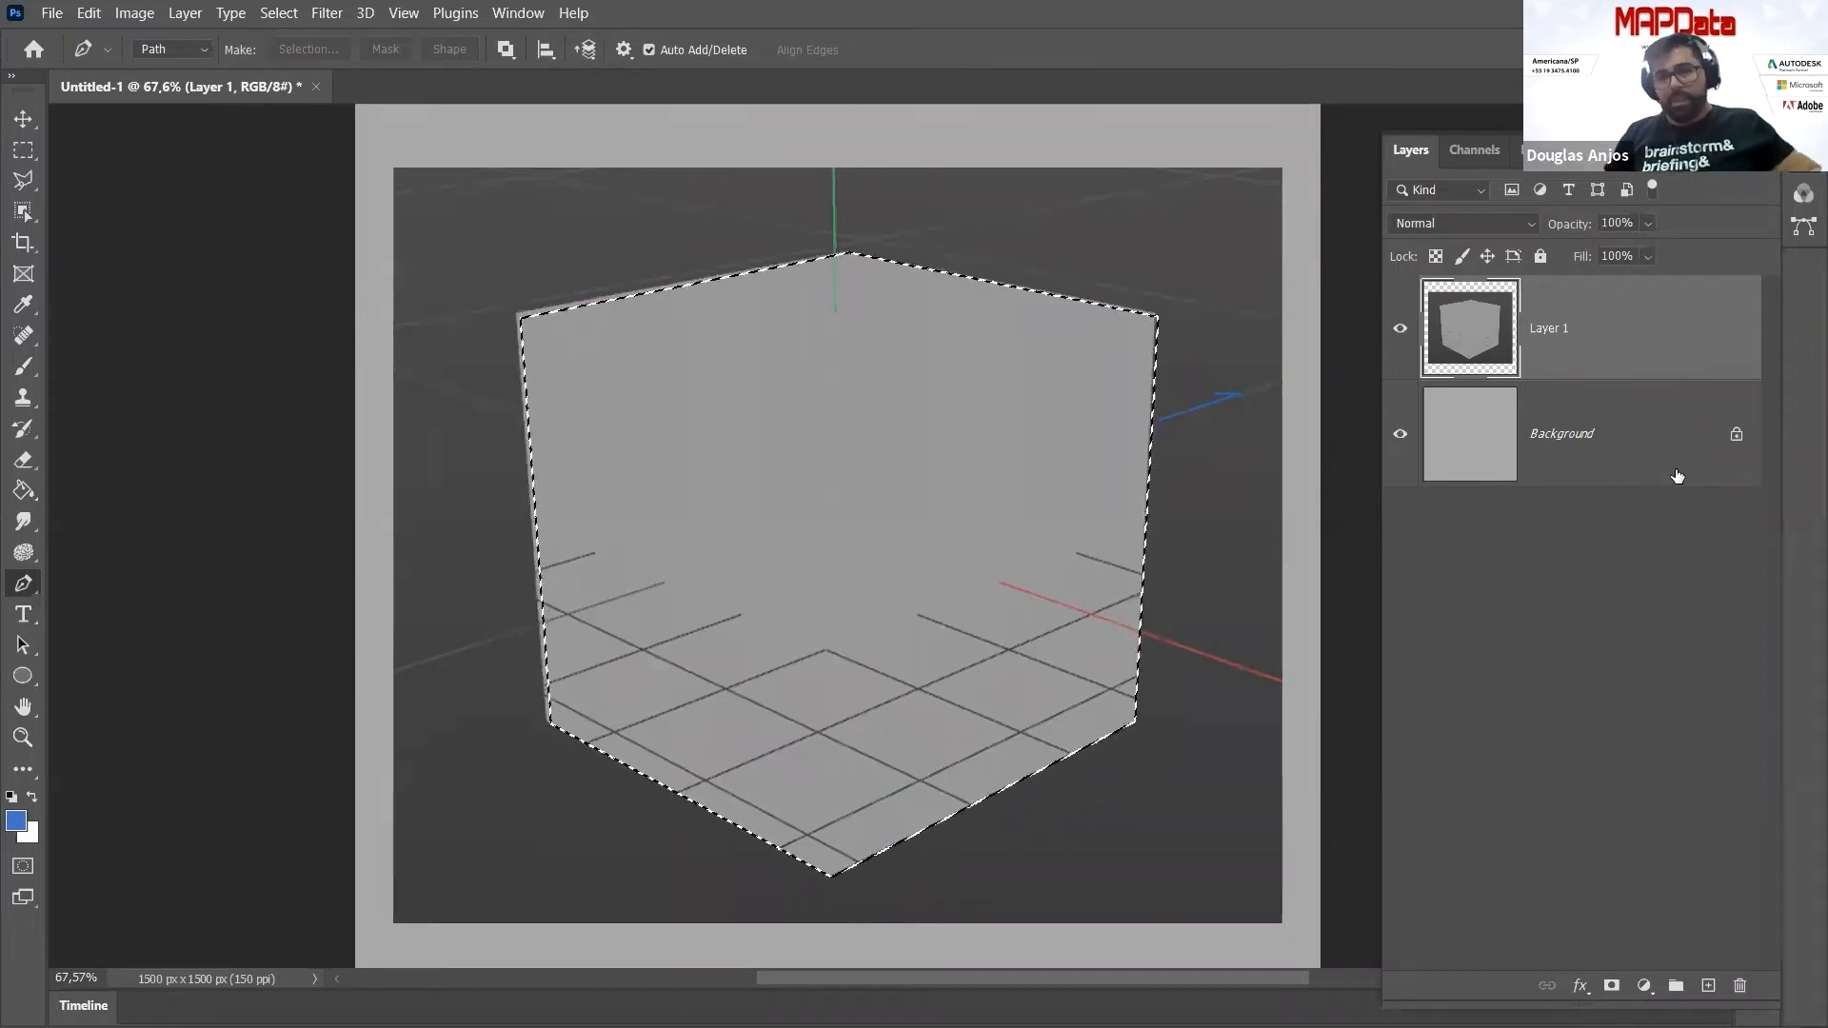
pyautogui.click(1709, 986)
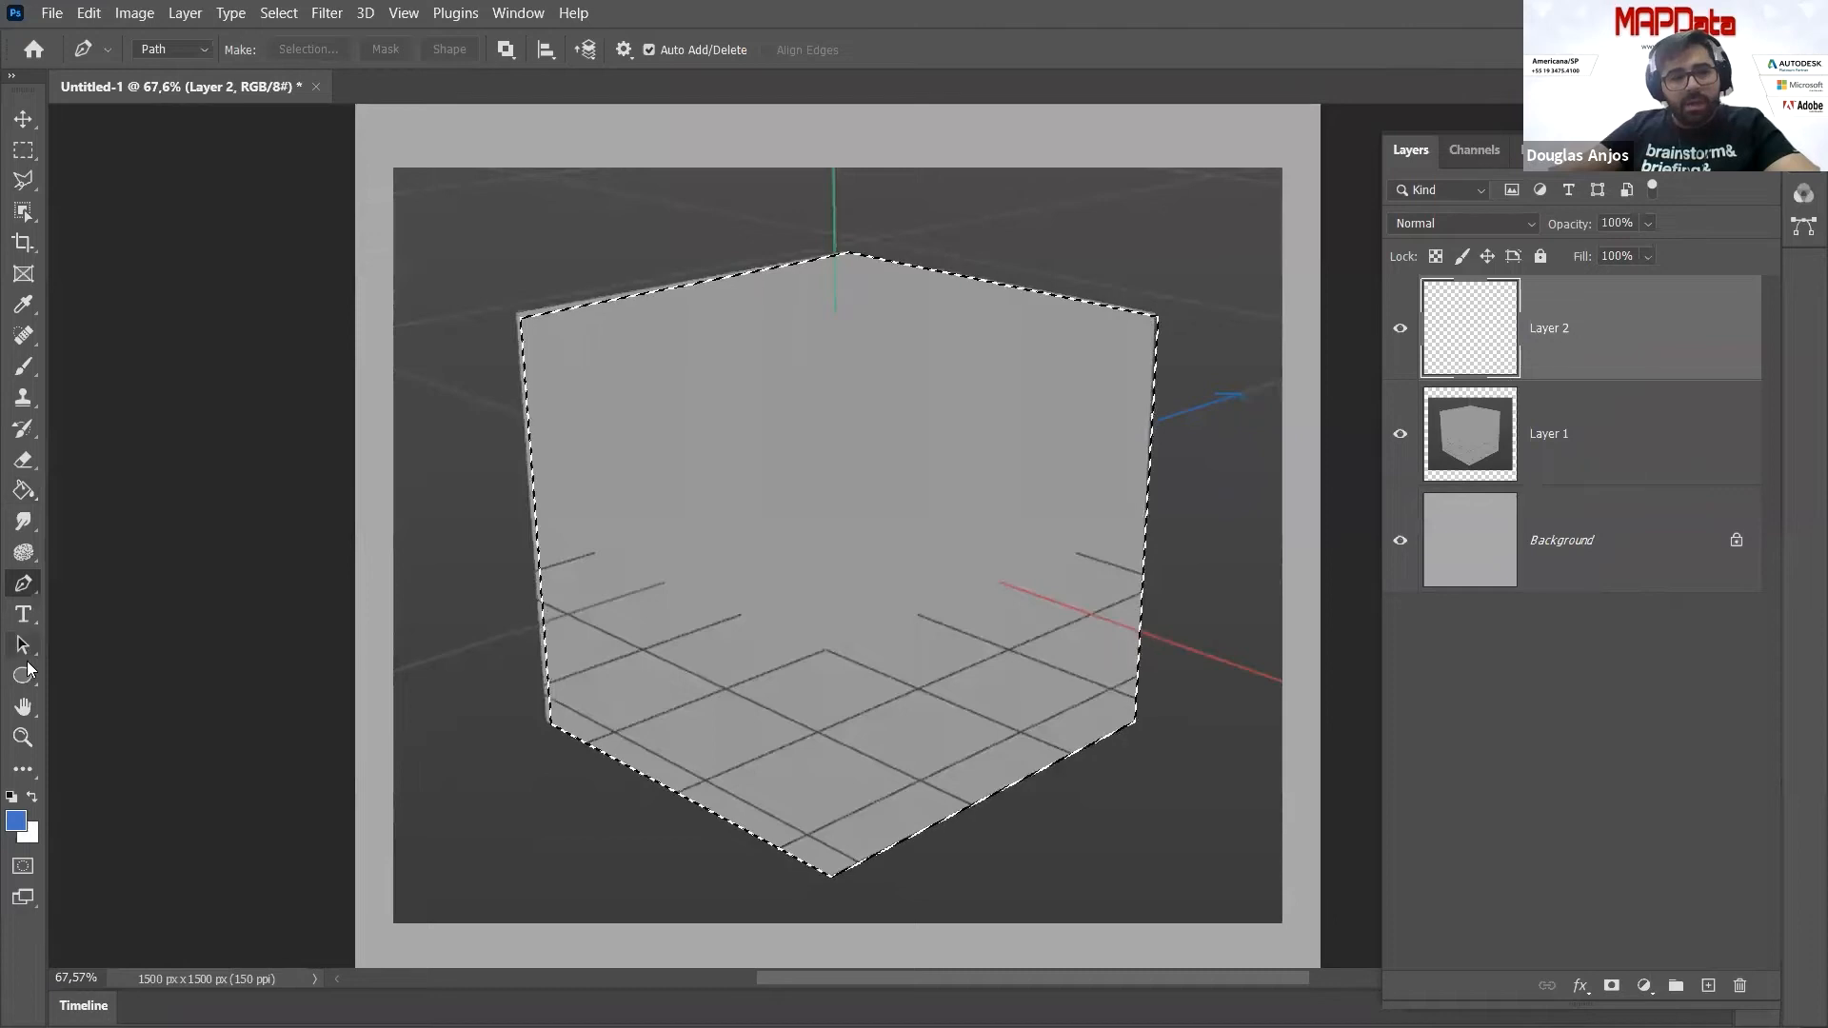
# Set the foreground color to #707070 and fill the cube-shaped selection on Layer 2 with the Paint Bucket
pyautogui.click(32, 487)
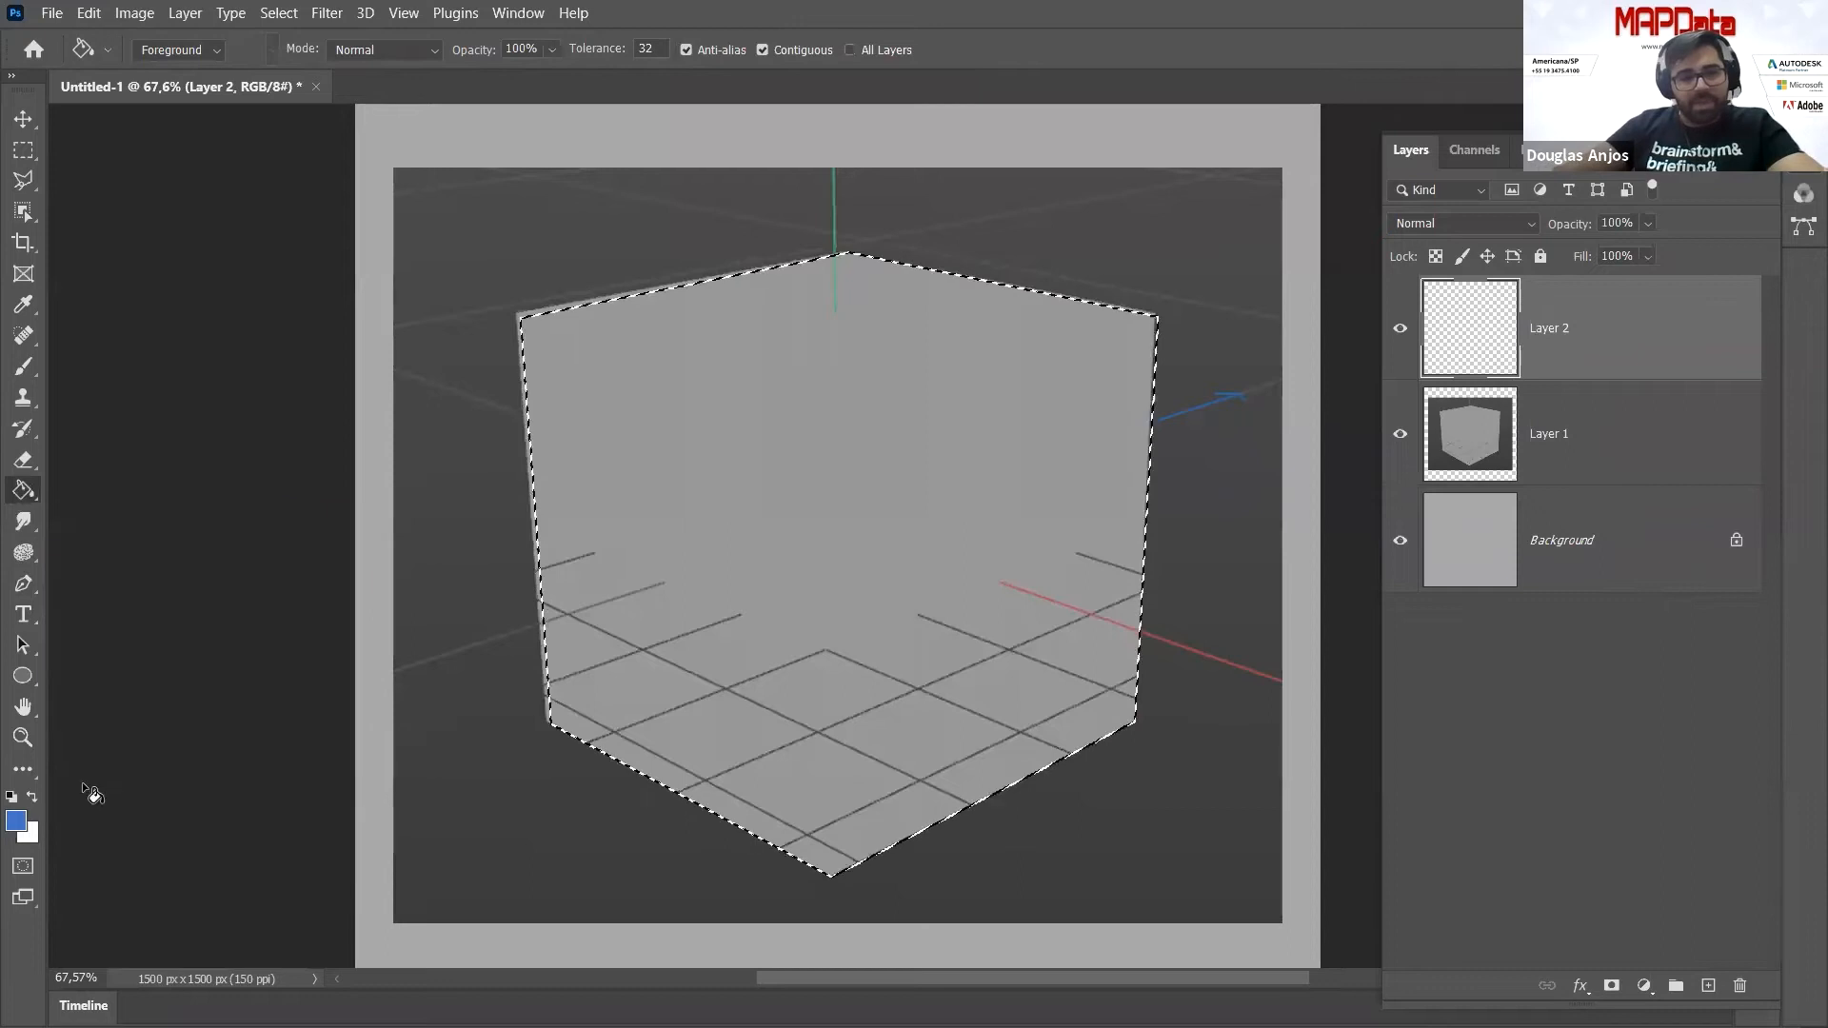
pyautogui.click(15, 820)
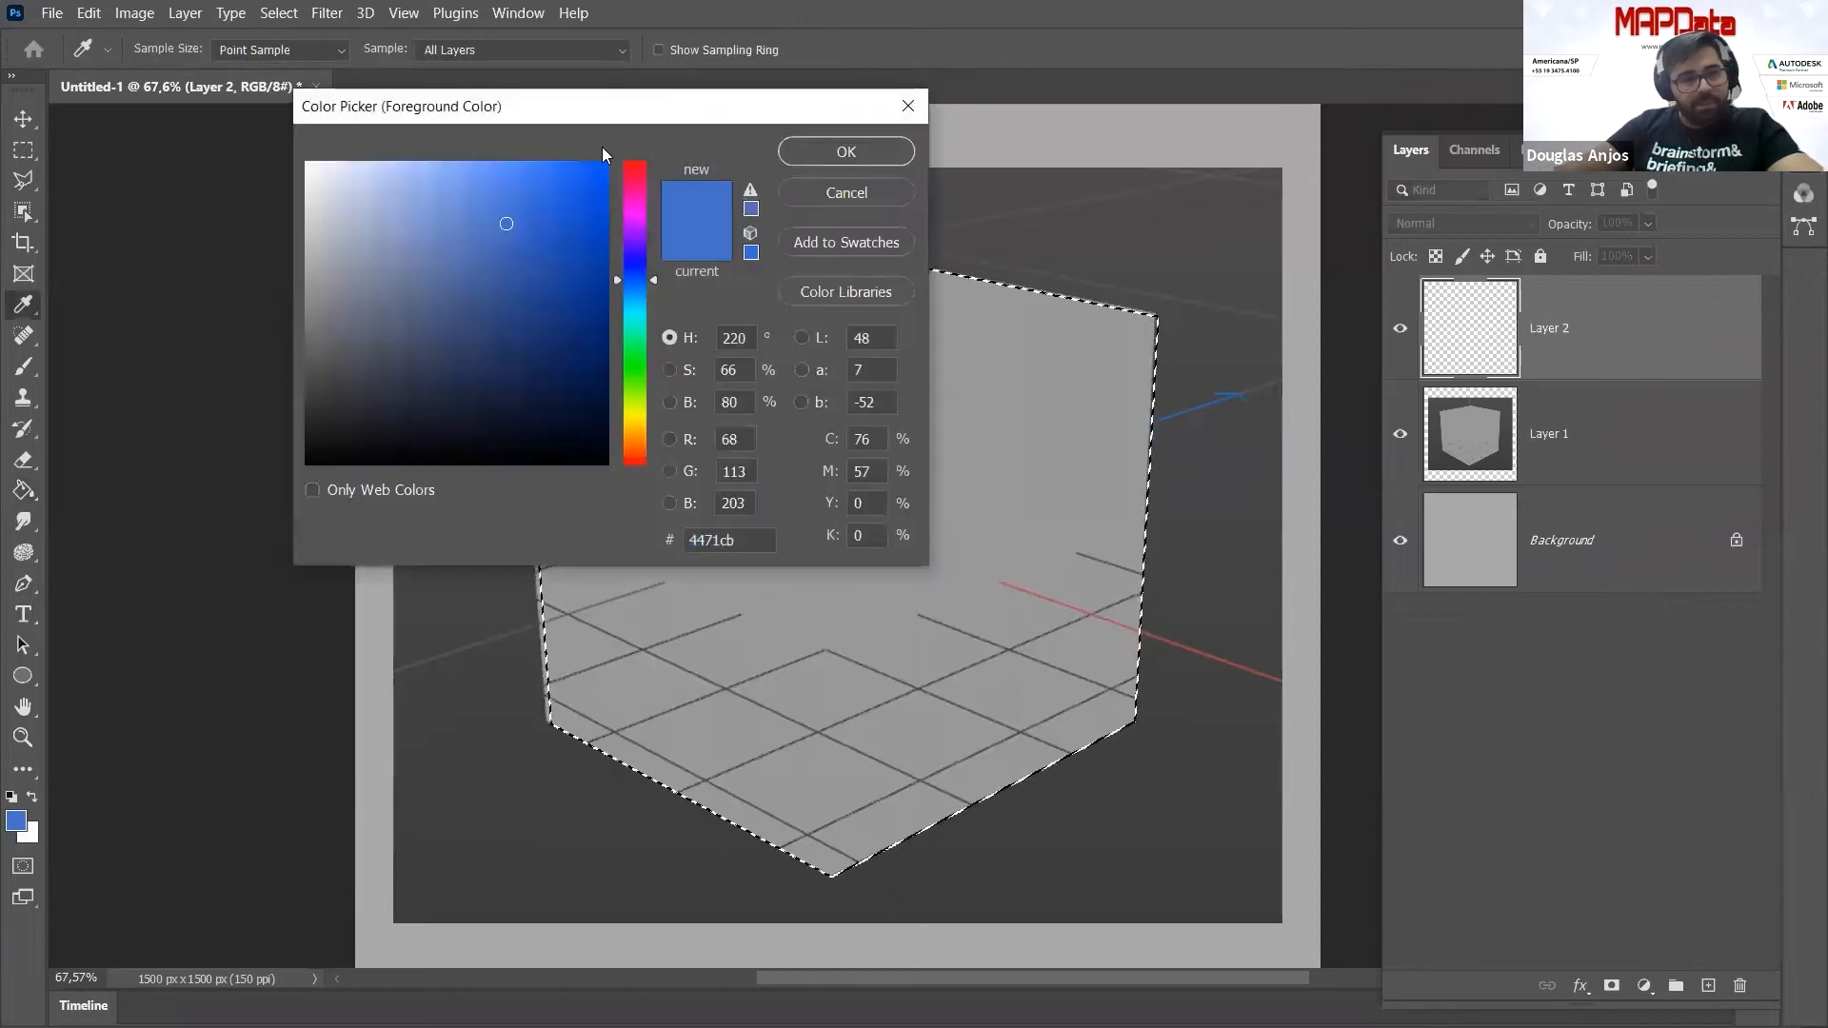
pyautogui.moveTo(455, 317)
pyautogui.mouseDown()
pyautogui.moveTo(295, 354)
pyautogui.moveTo(284, 318)
pyautogui.mouseUp()
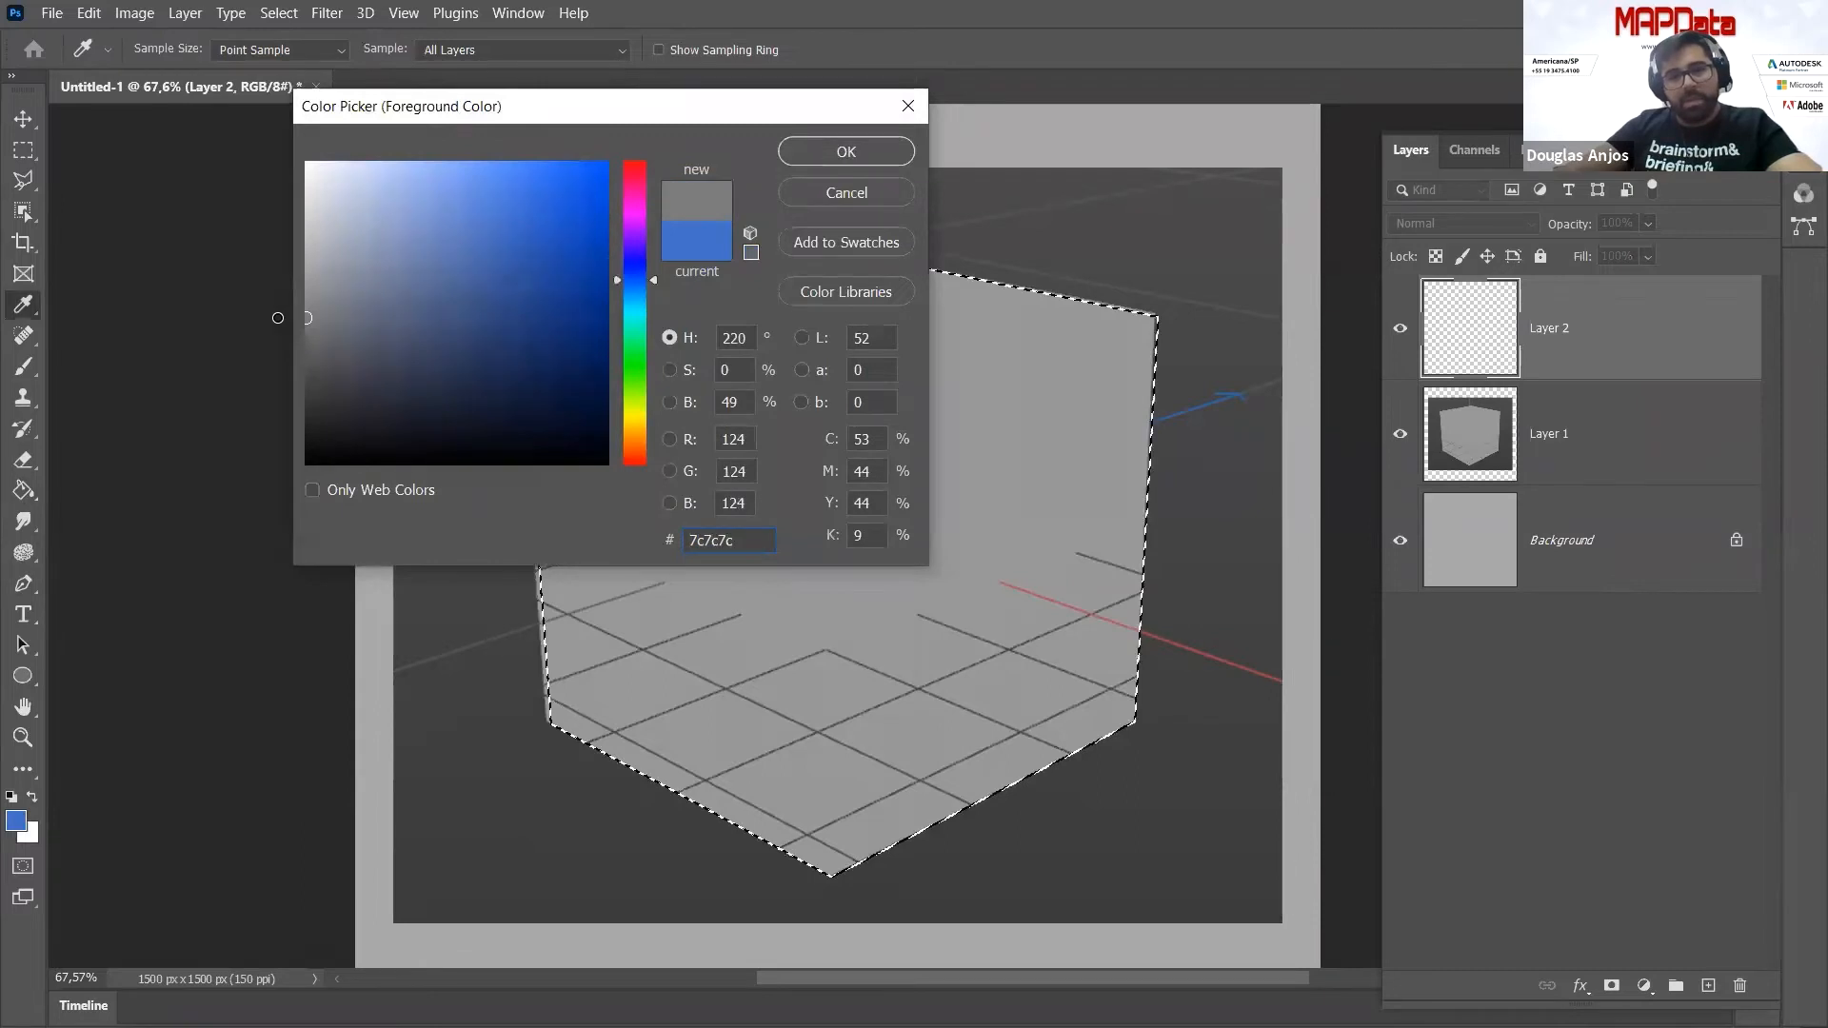
pyautogui.moveTo(270, 328); pyautogui.dragTo(268, 337)
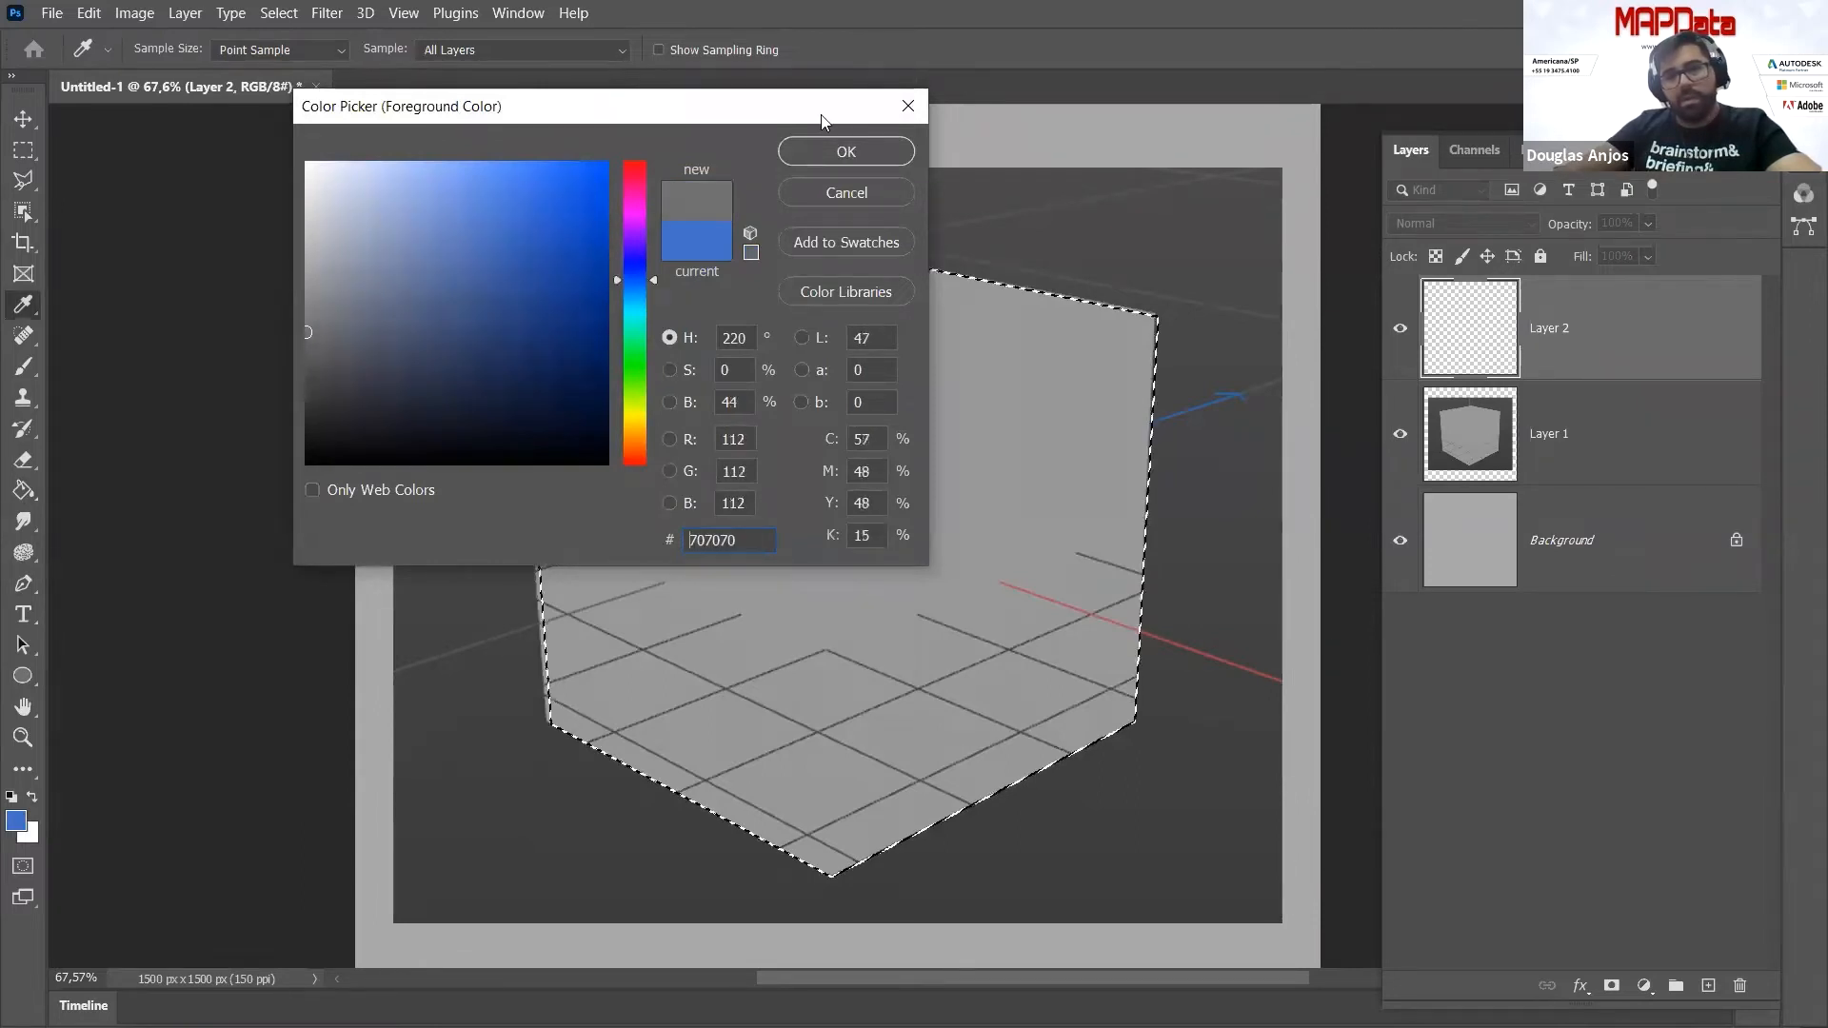
pyautogui.click(847, 152)
pyautogui.press('g')
pyautogui.click(803, 430)
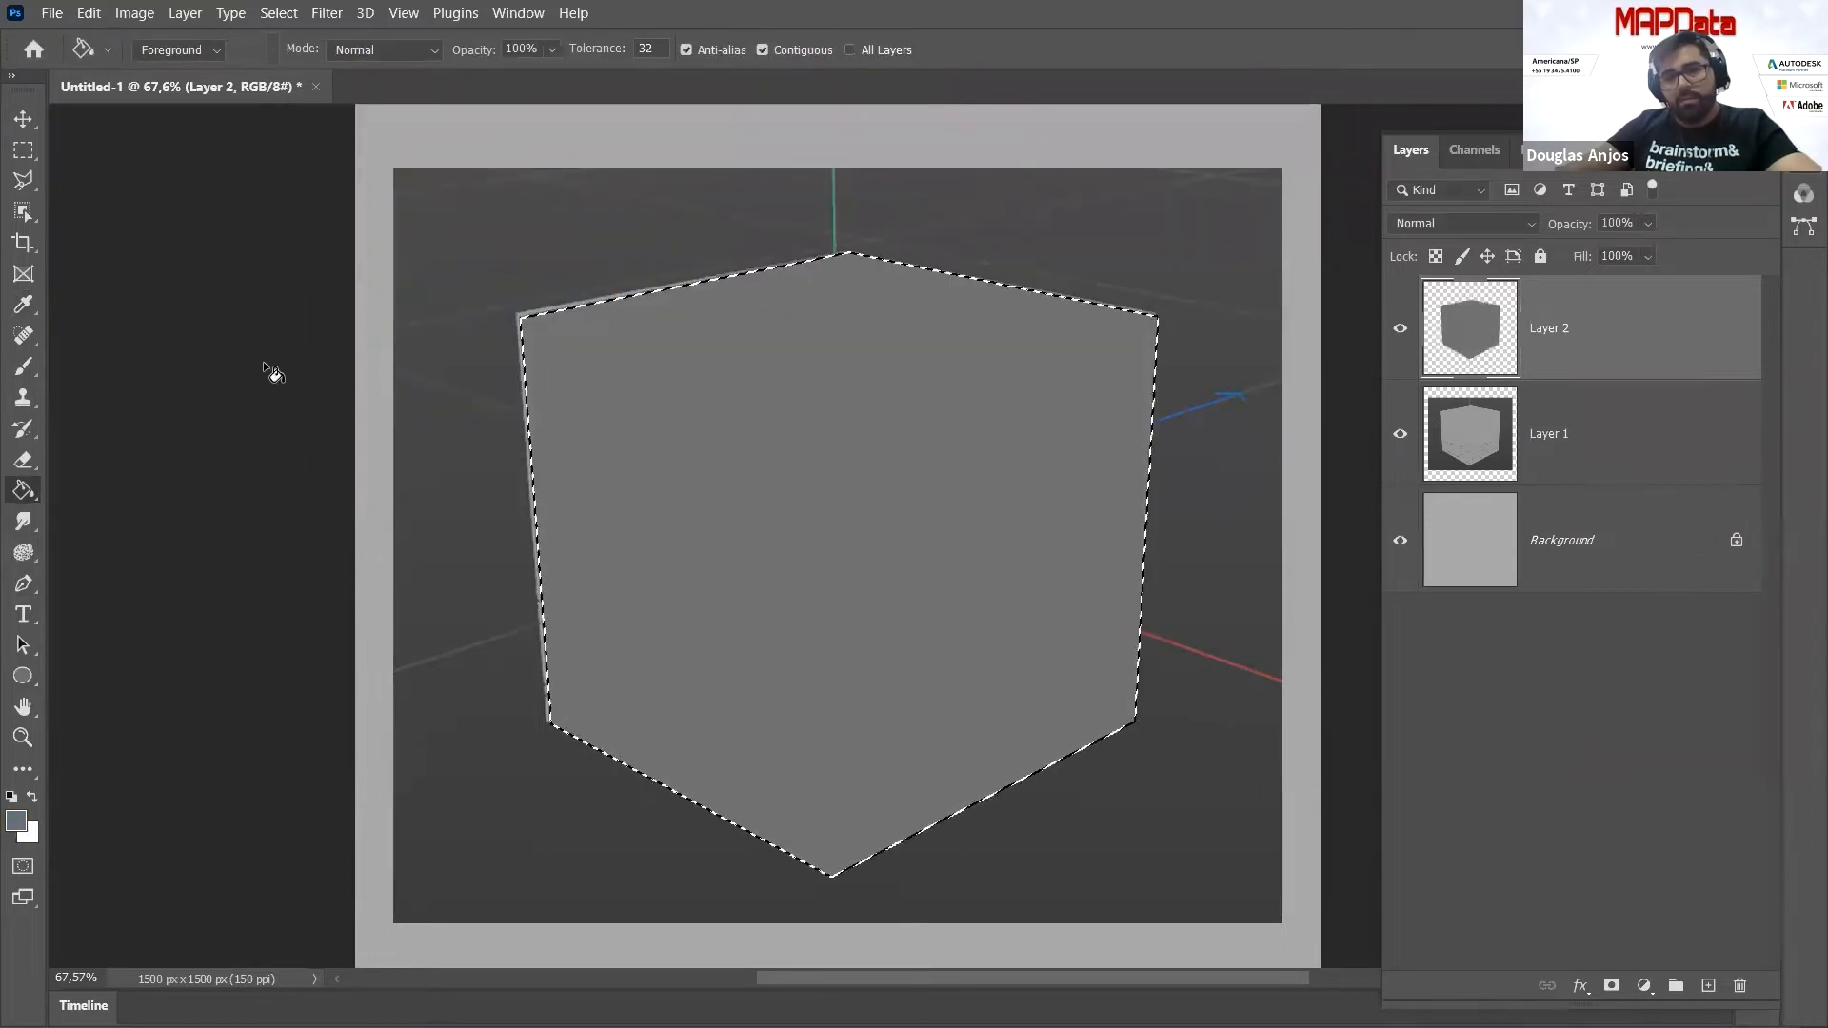
# Hide the cube reference image on Layer 1 and deselect the filled shape
pyautogui.click(1401, 435)
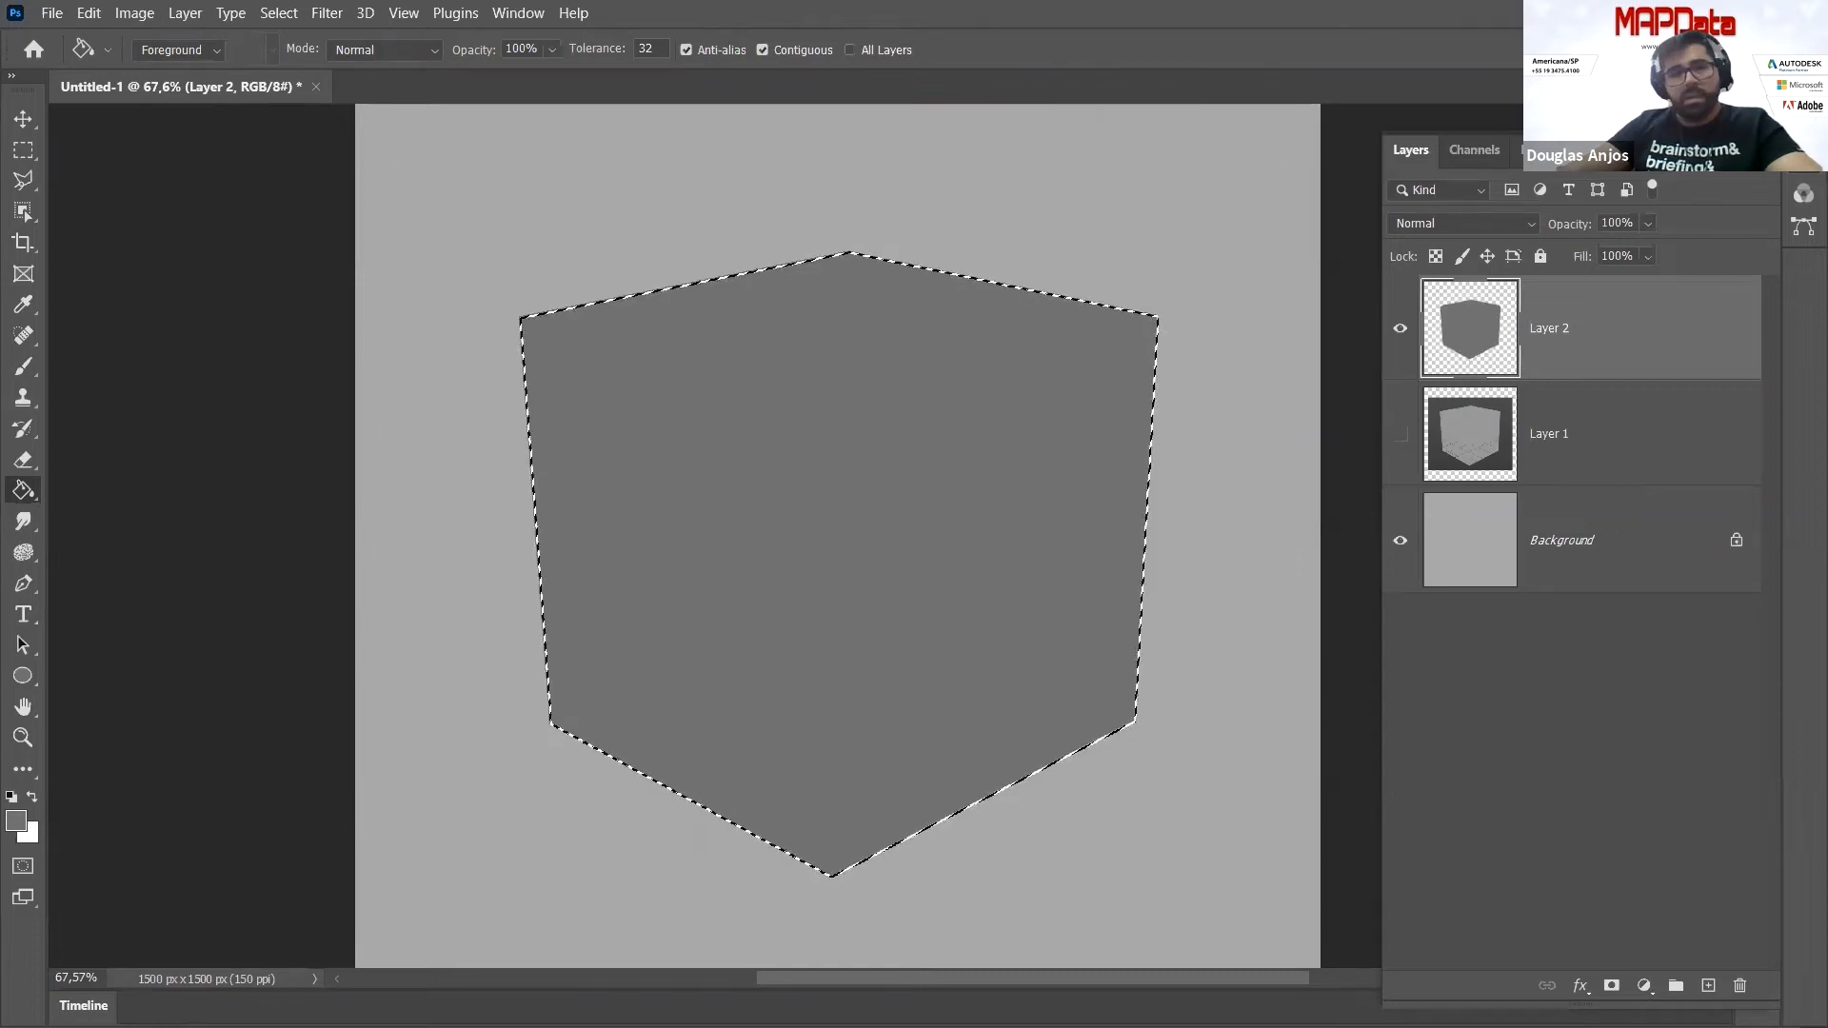
pyautogui.click(26, 154)
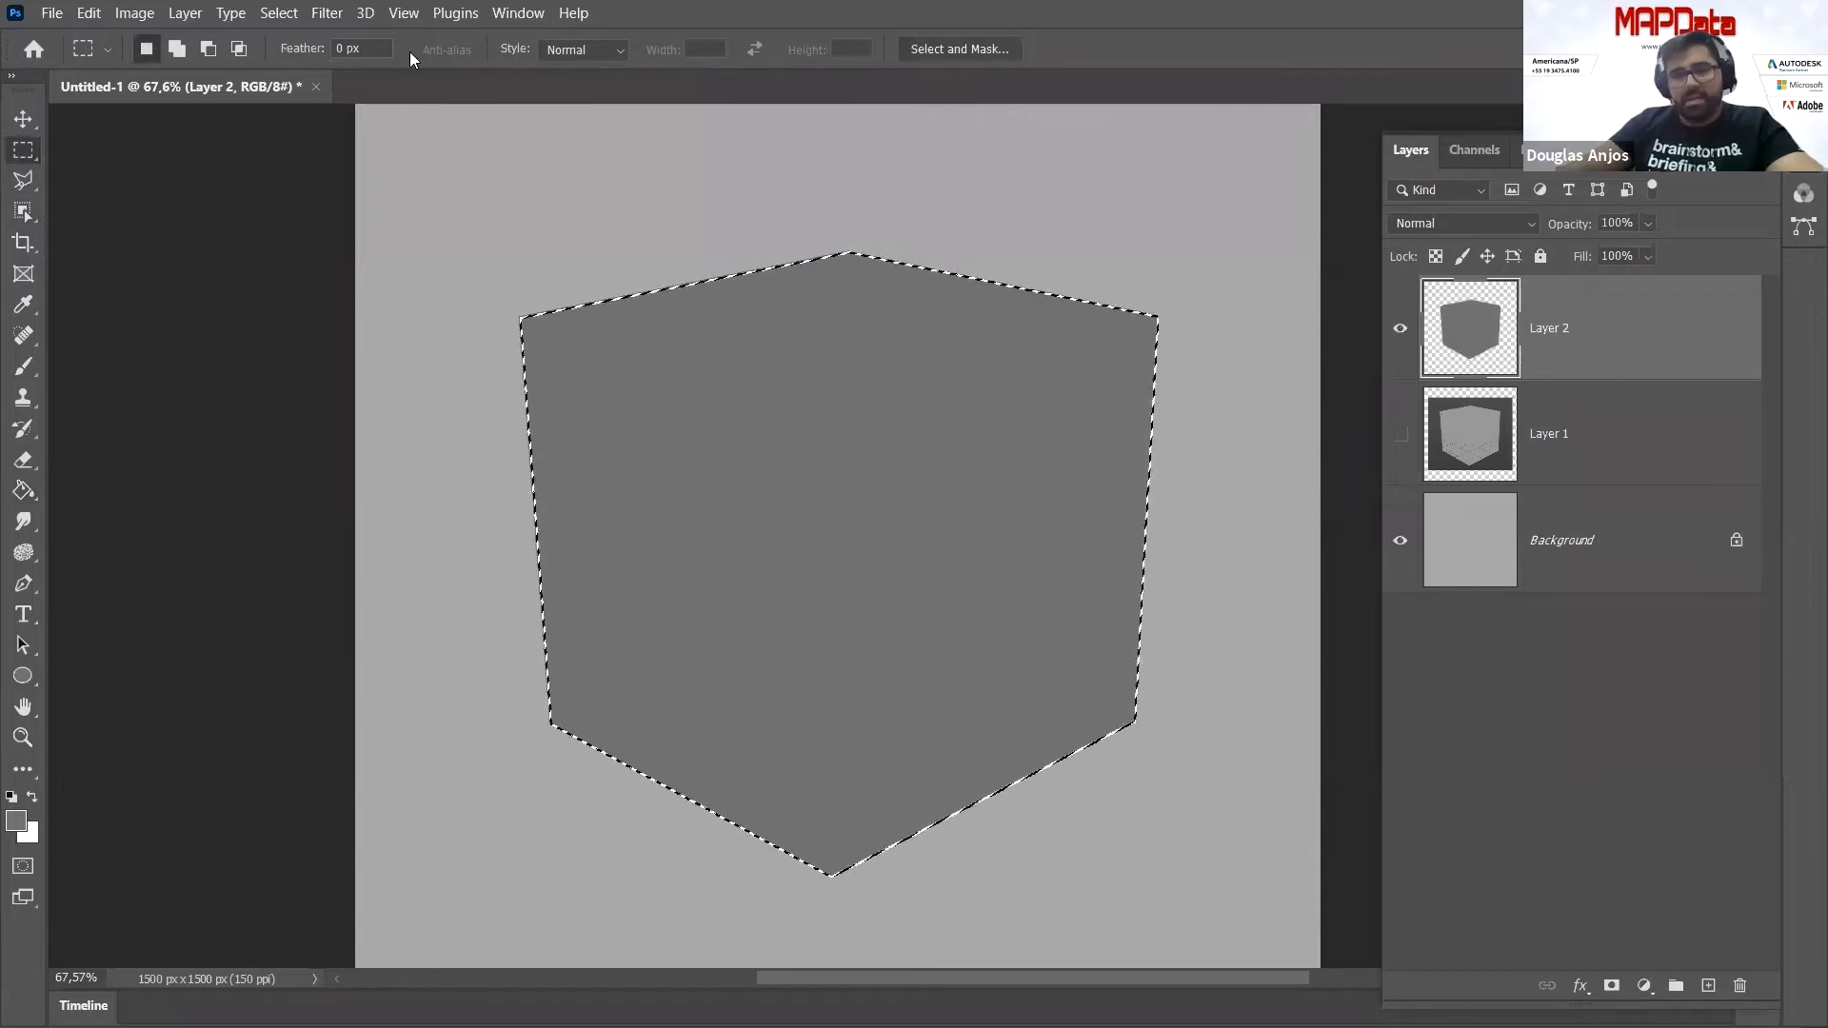
pyautogui.click(279, 12)
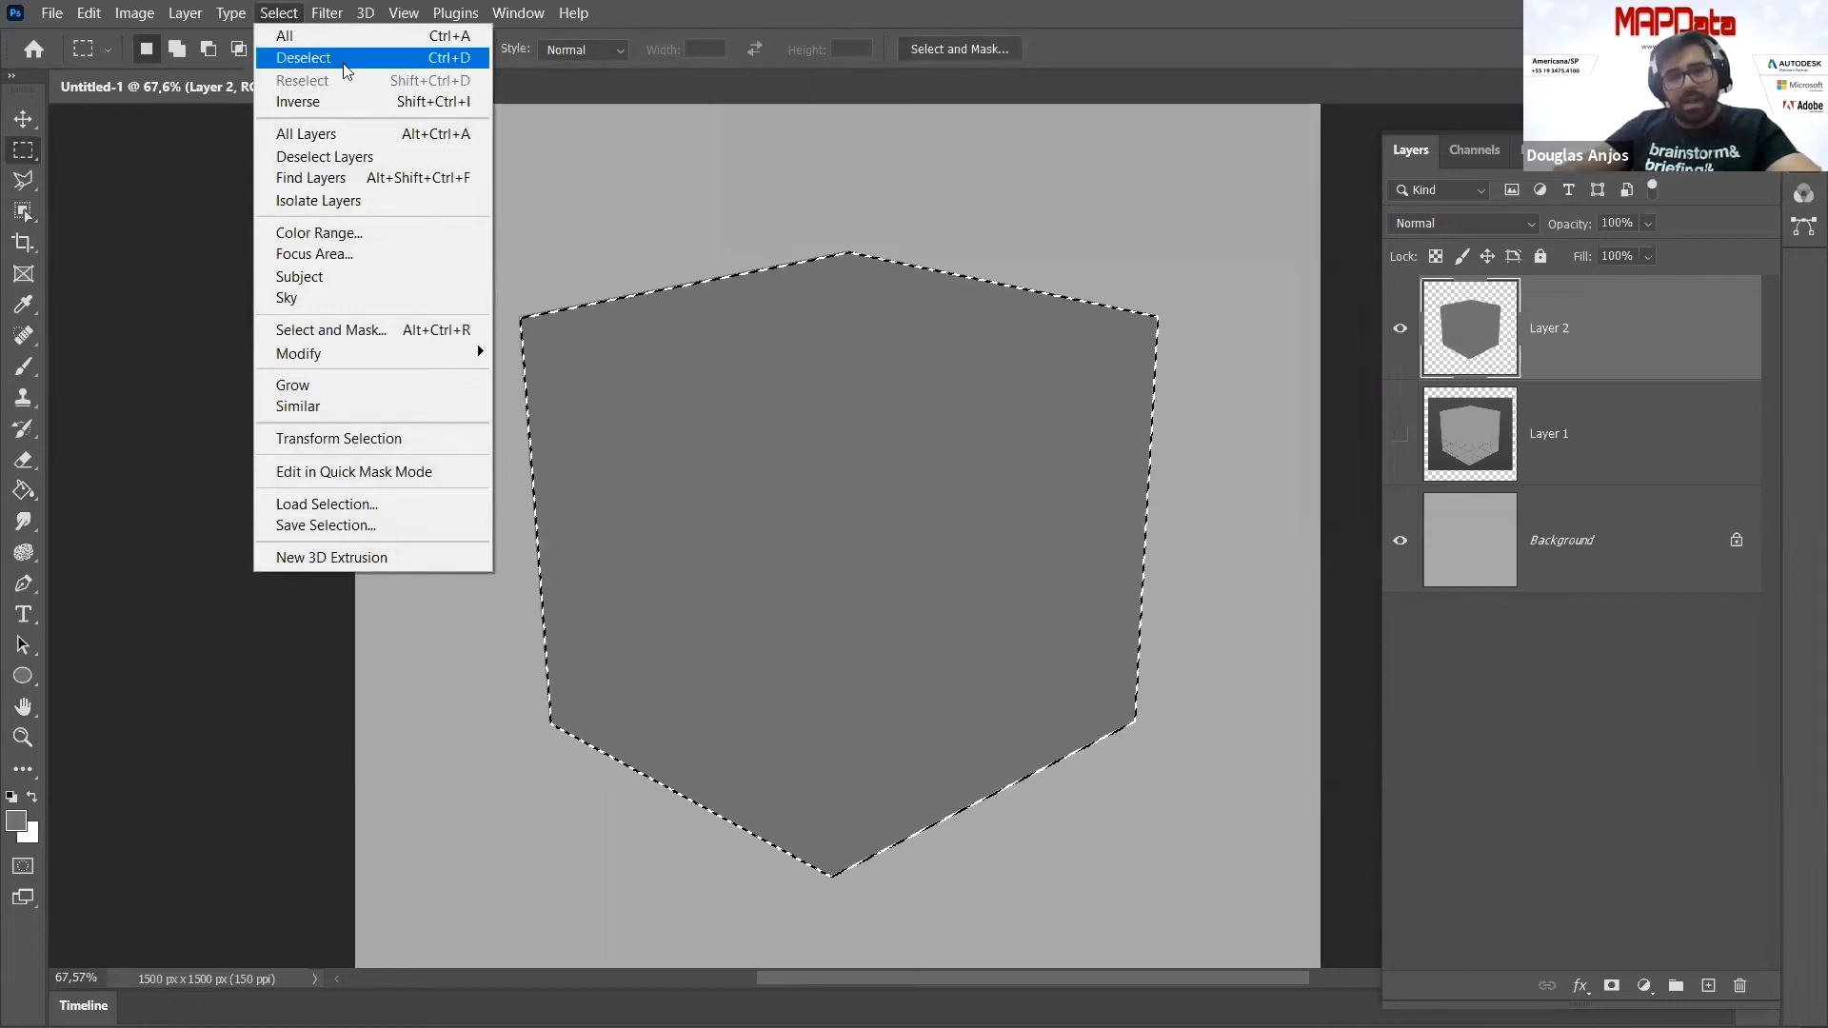
pyautogui.click(693, 26)
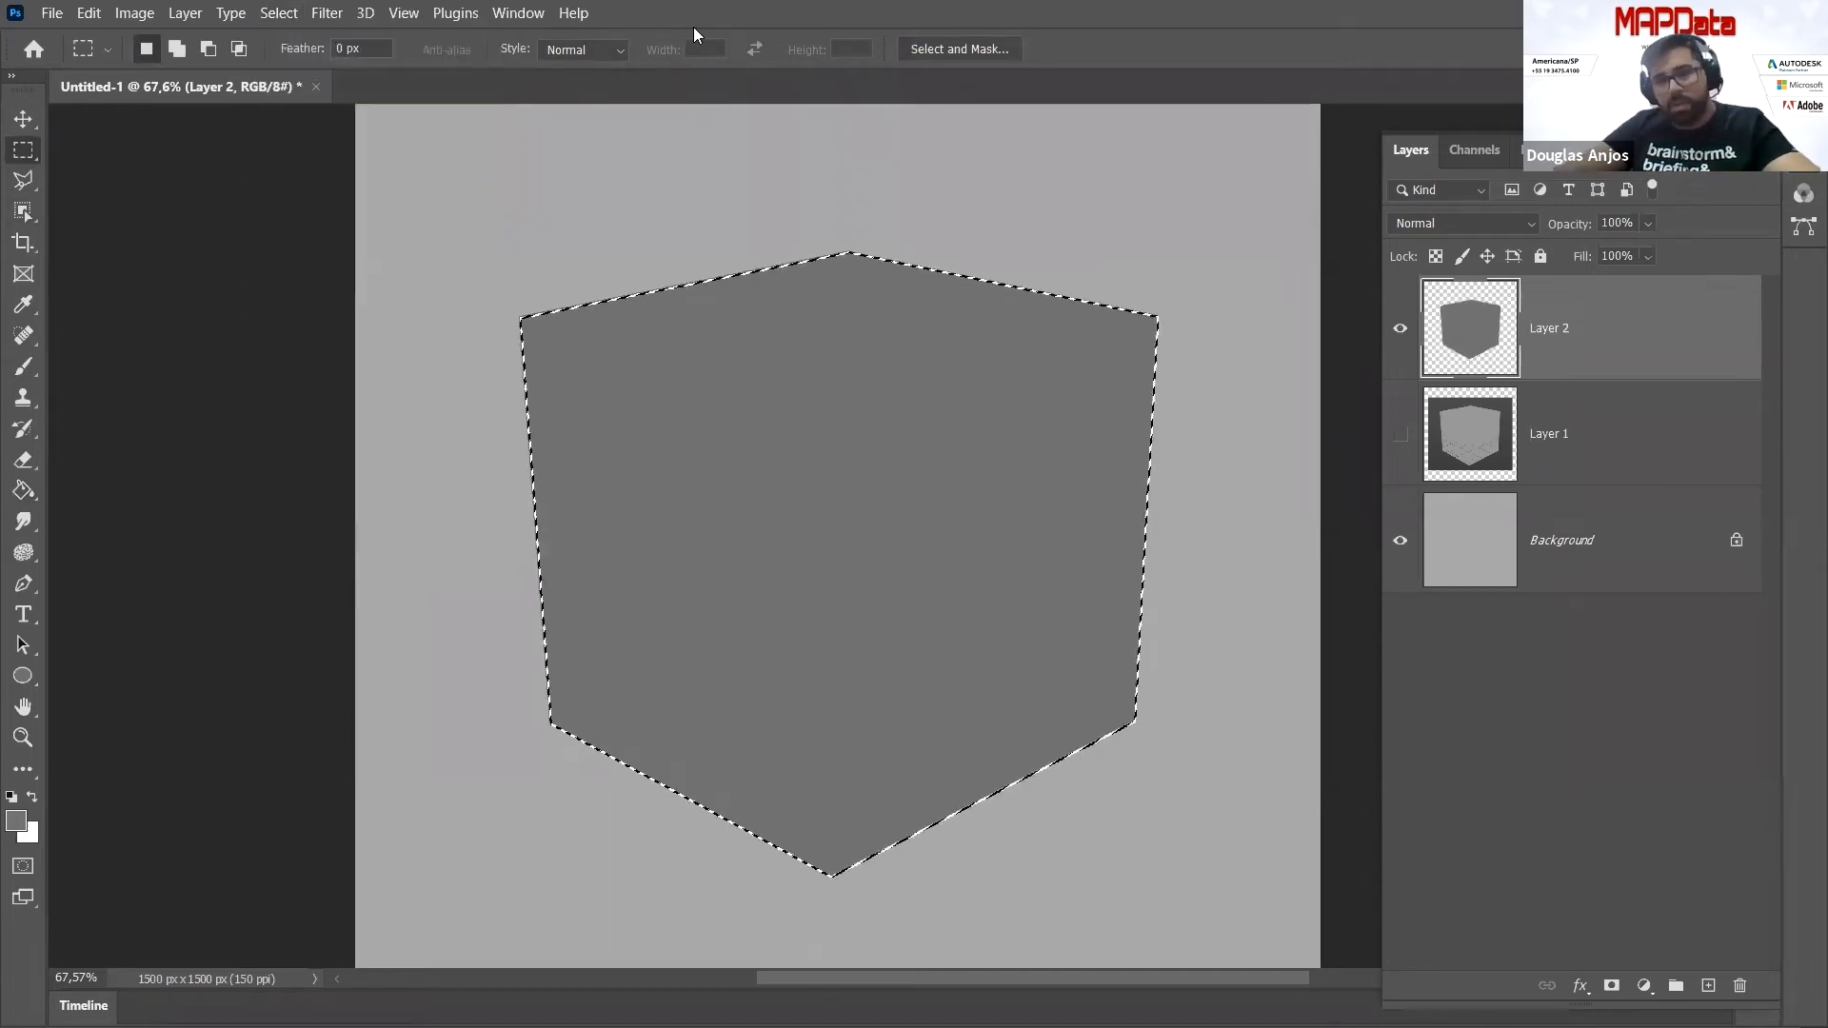
pyautogui.hotkey('ctrl', 'd')
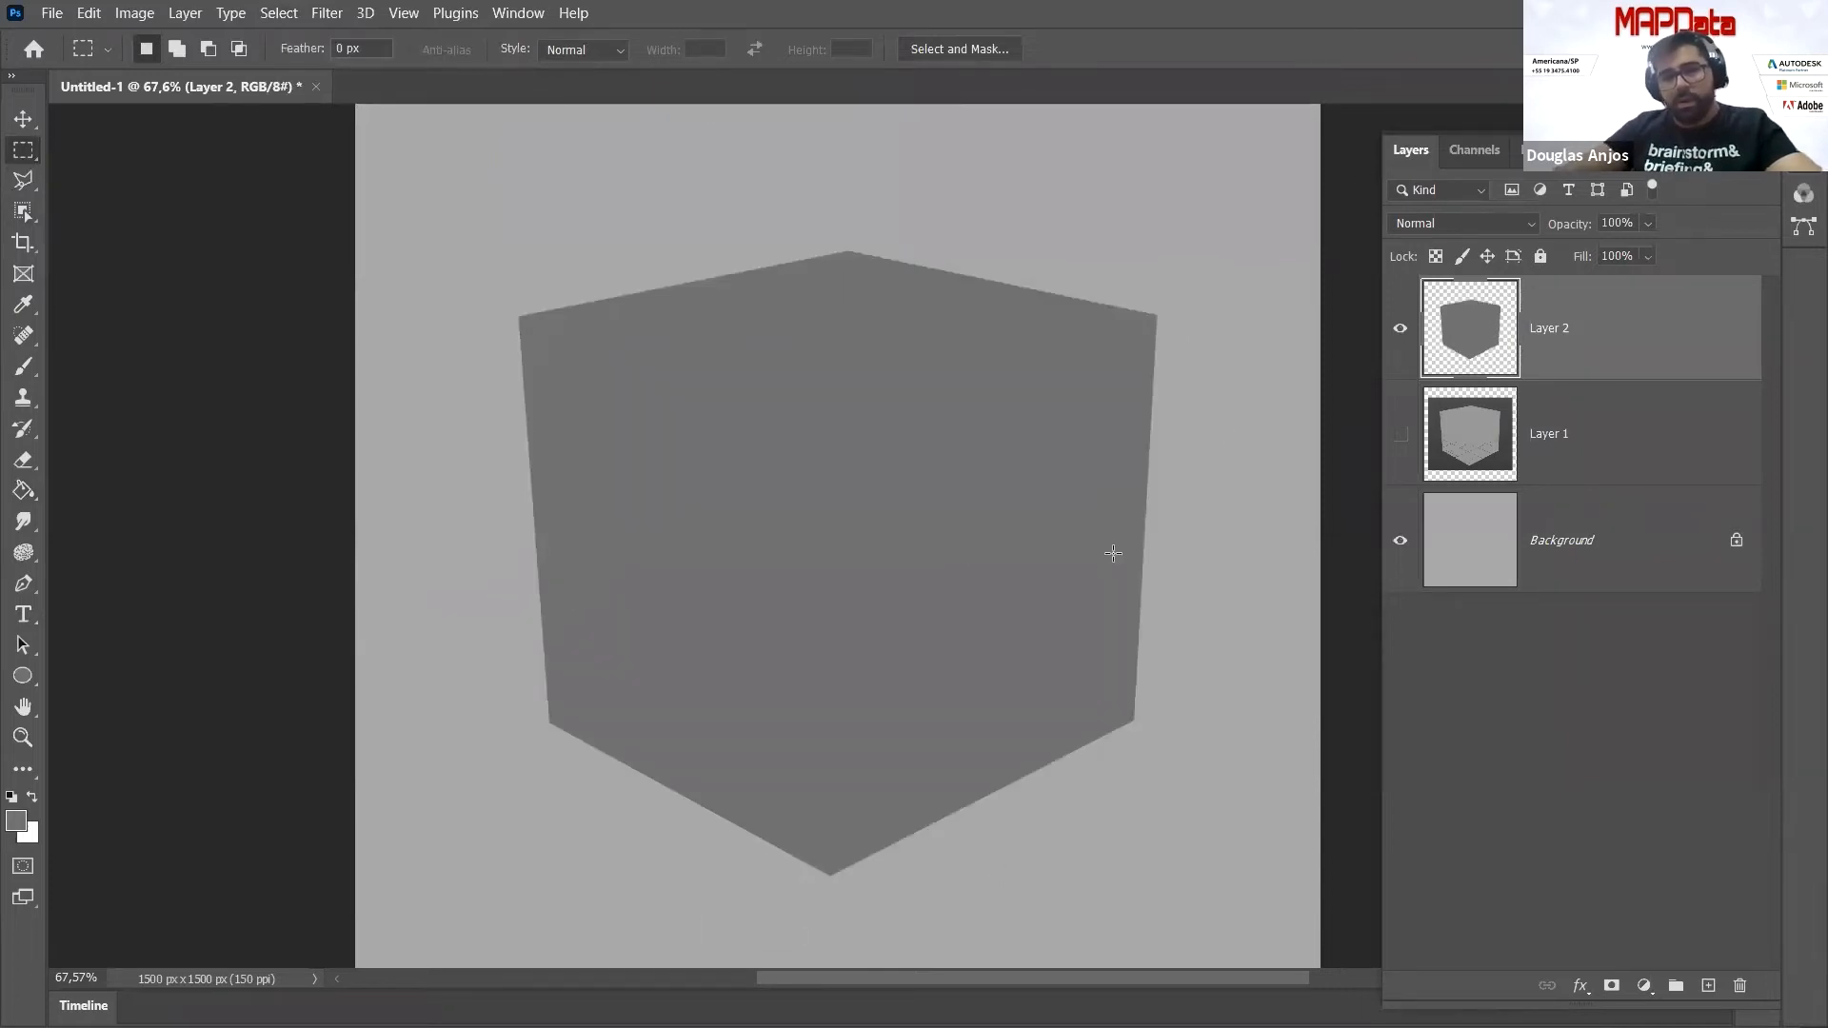
# Rename the layer holding the grey cube shape as "Tom Mediano"
pyautogui.click(1529, 756)
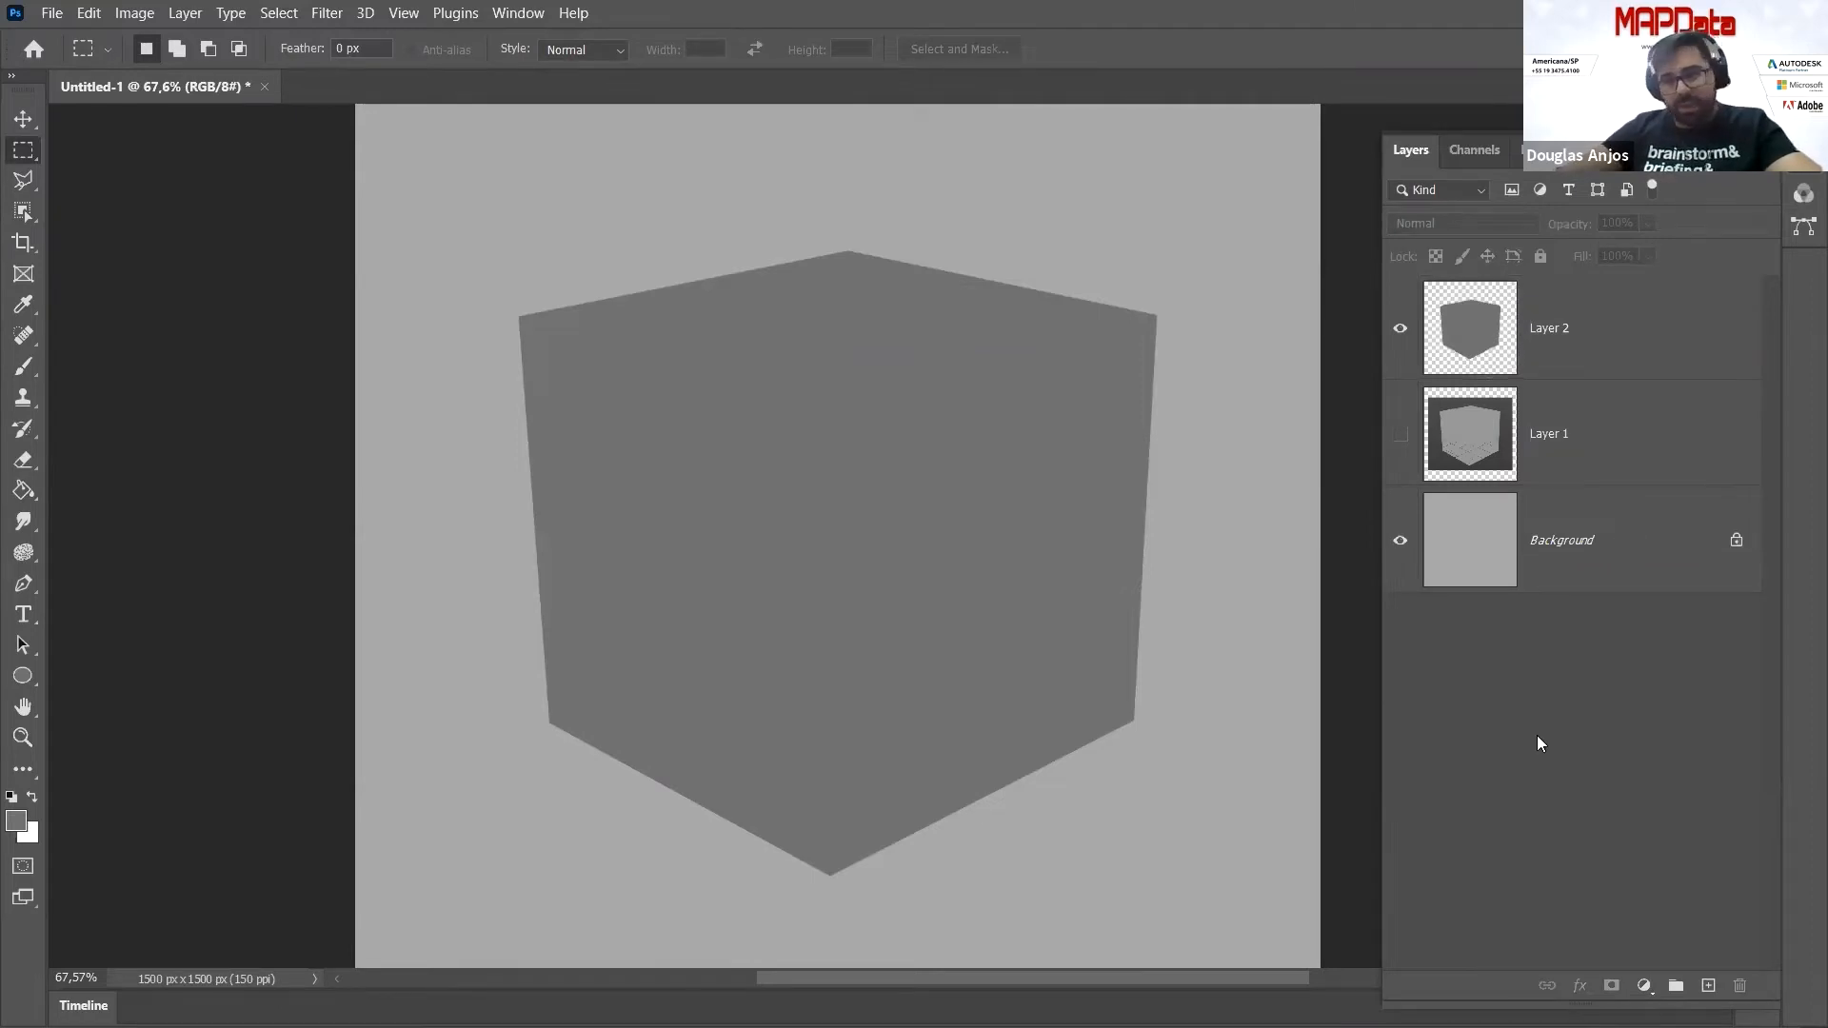
pyautogui.doubleClick(1568, 329)
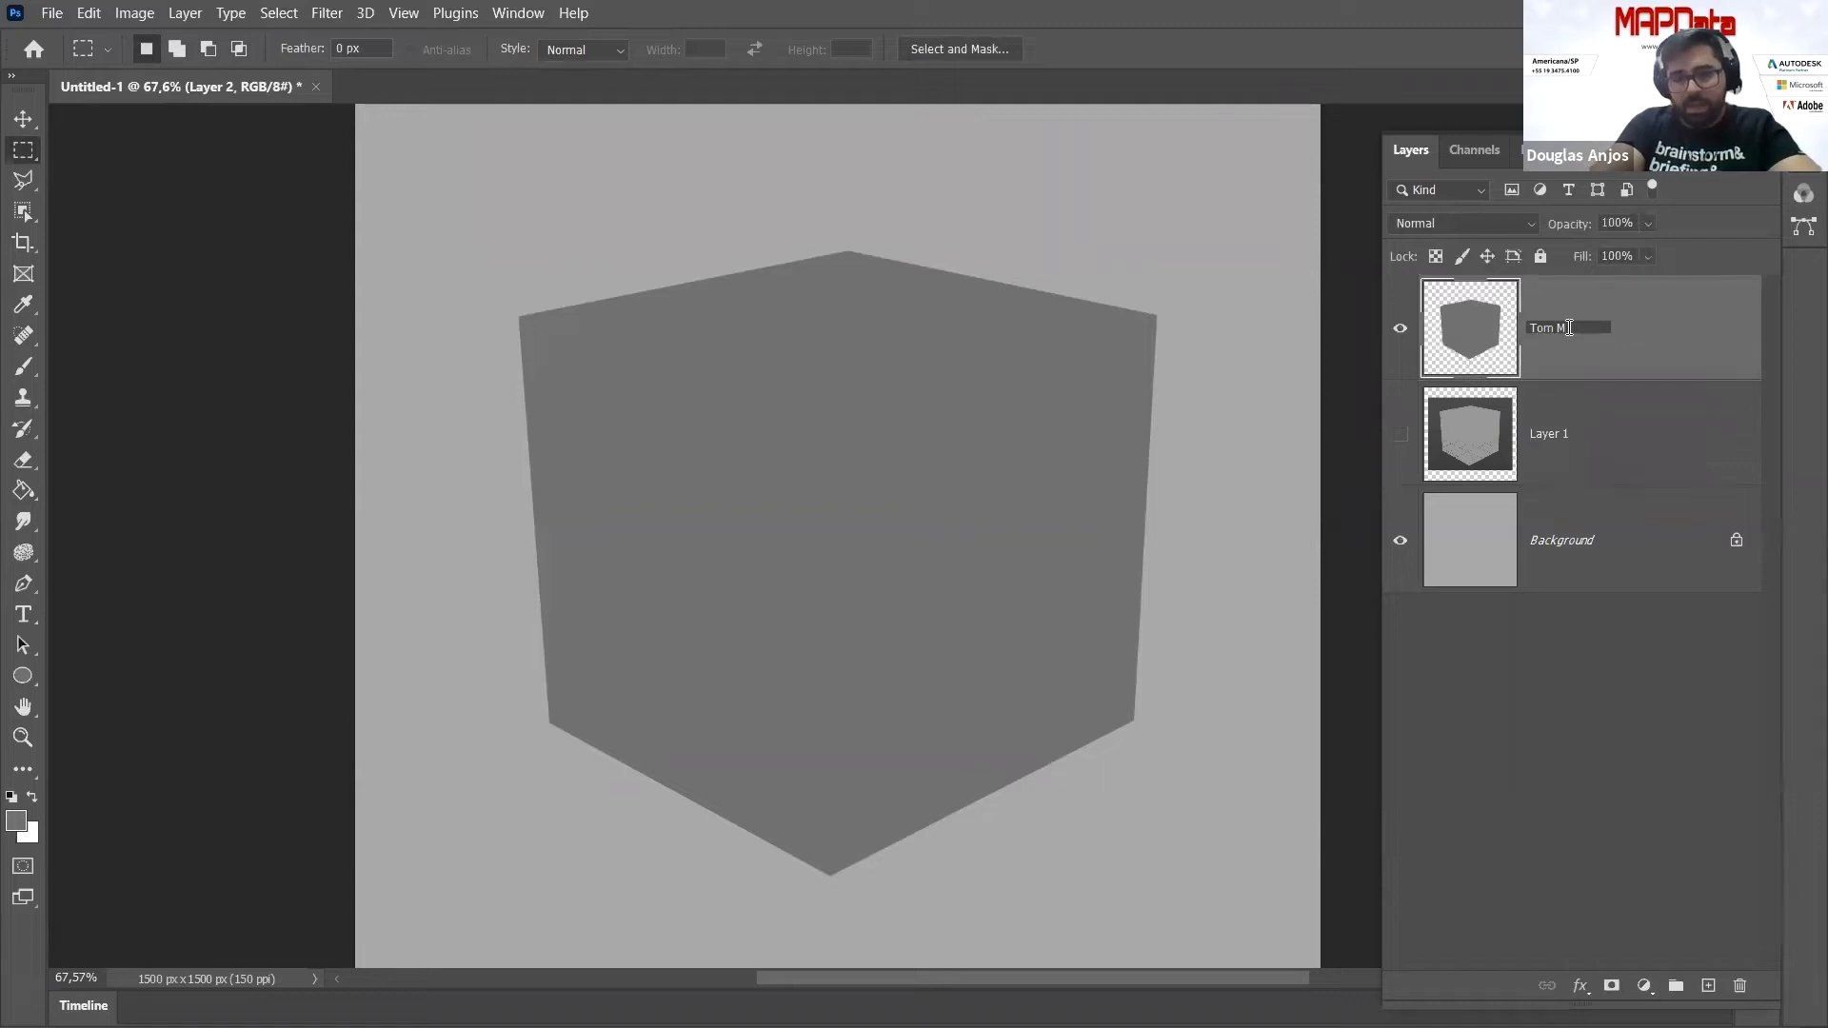
pyautogui.click(1656, 689)
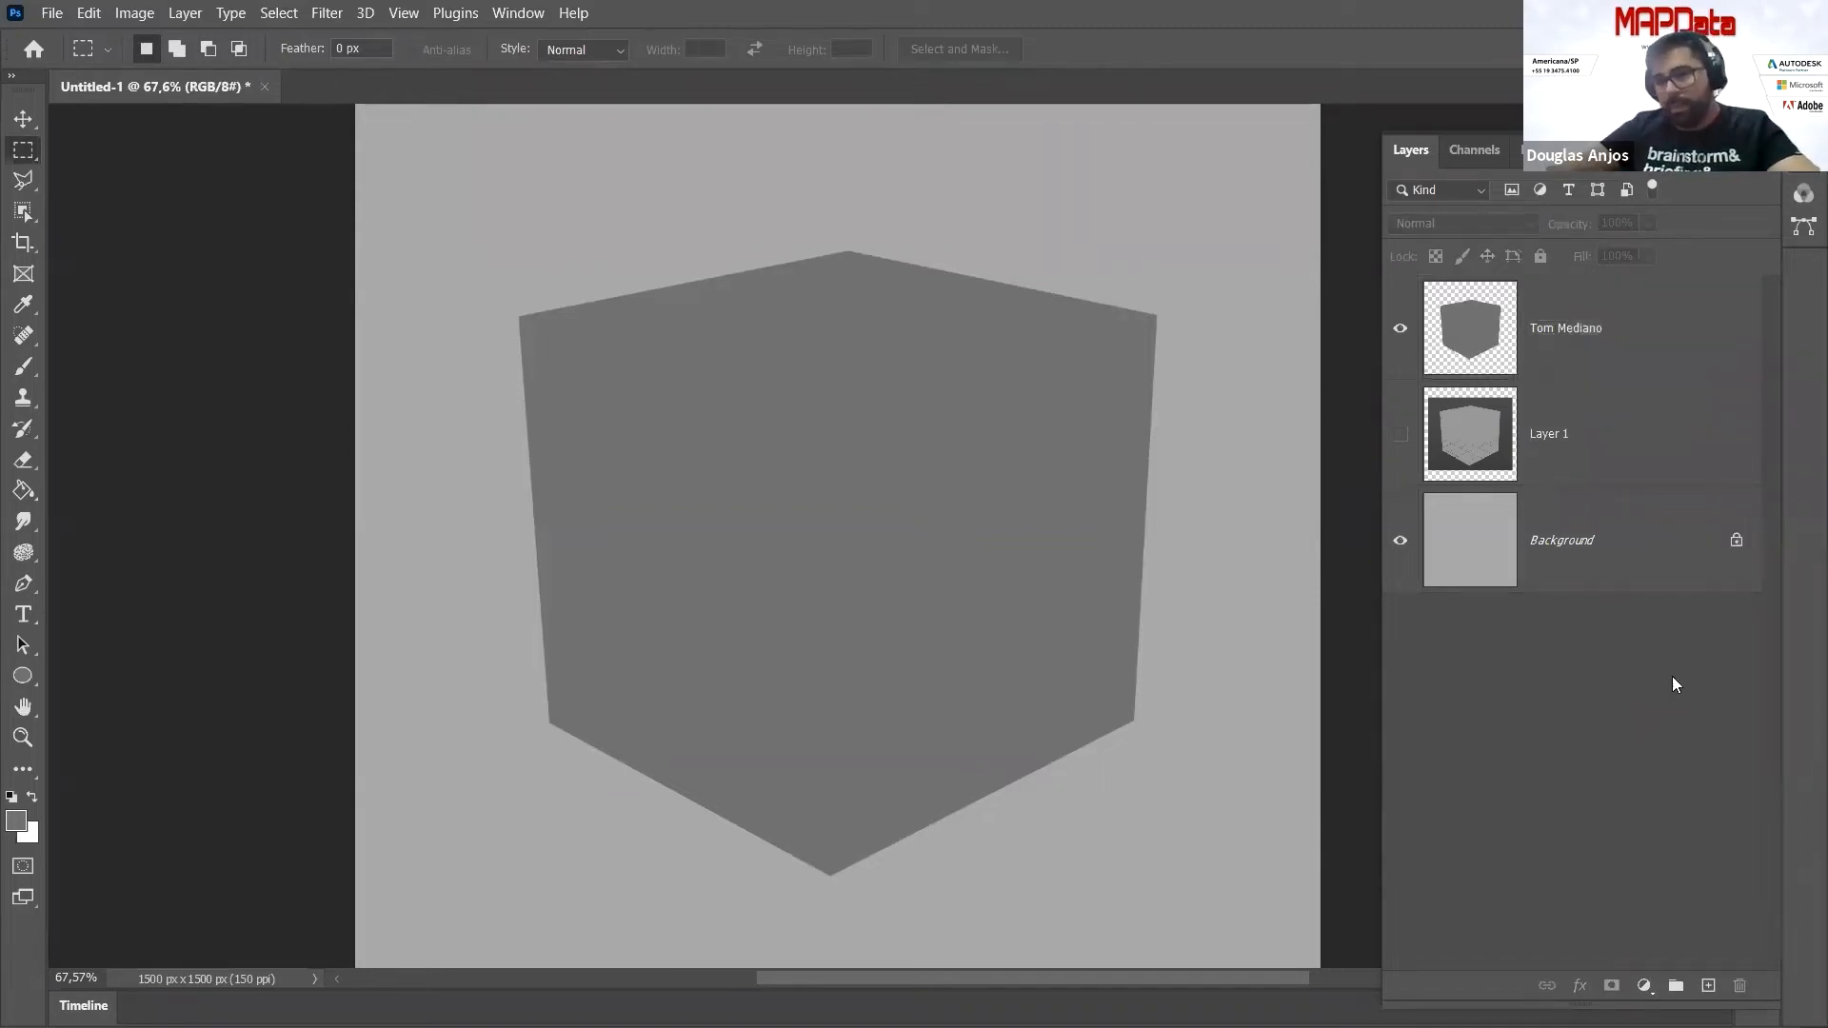
# Add two empty layers above Tom Mediano, naming the lower one "Tom Escuro" and the upper one "Tom Claro"
pyautogui.click(1709, 986)
pyautogui.click(1709, 986)
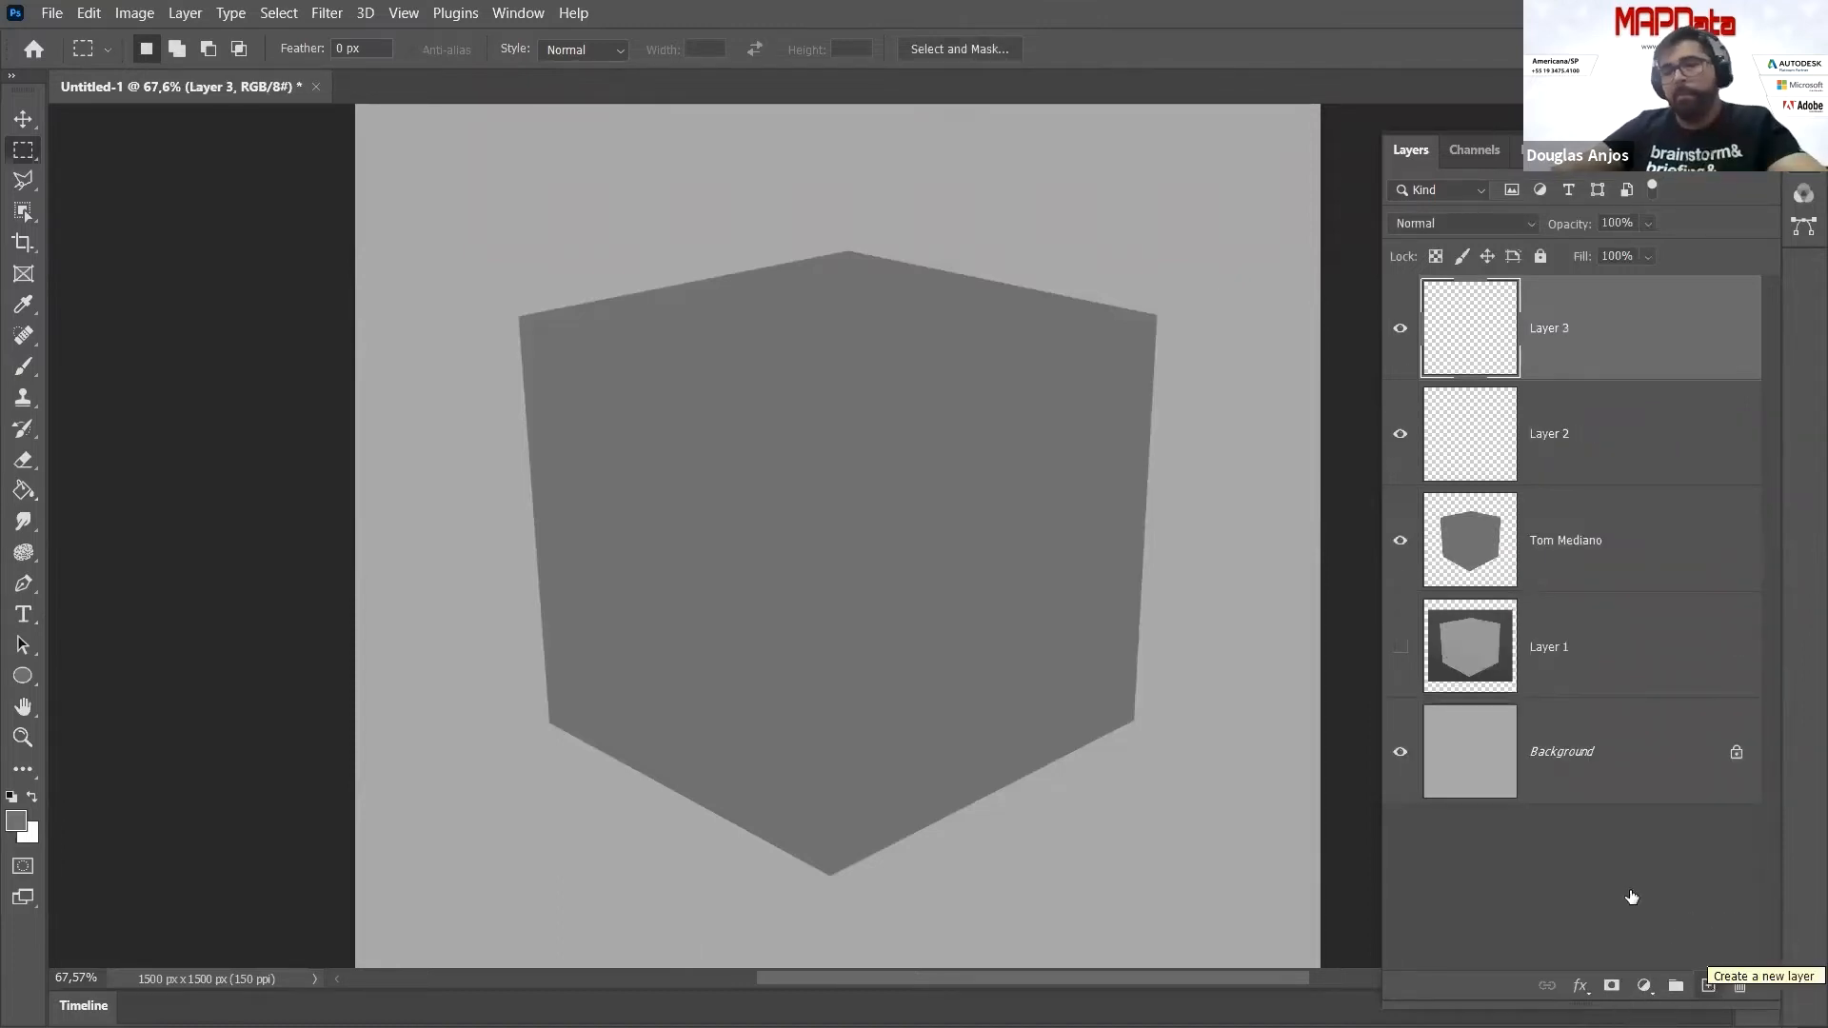
pyautogui.doubleClick(1543, 436)
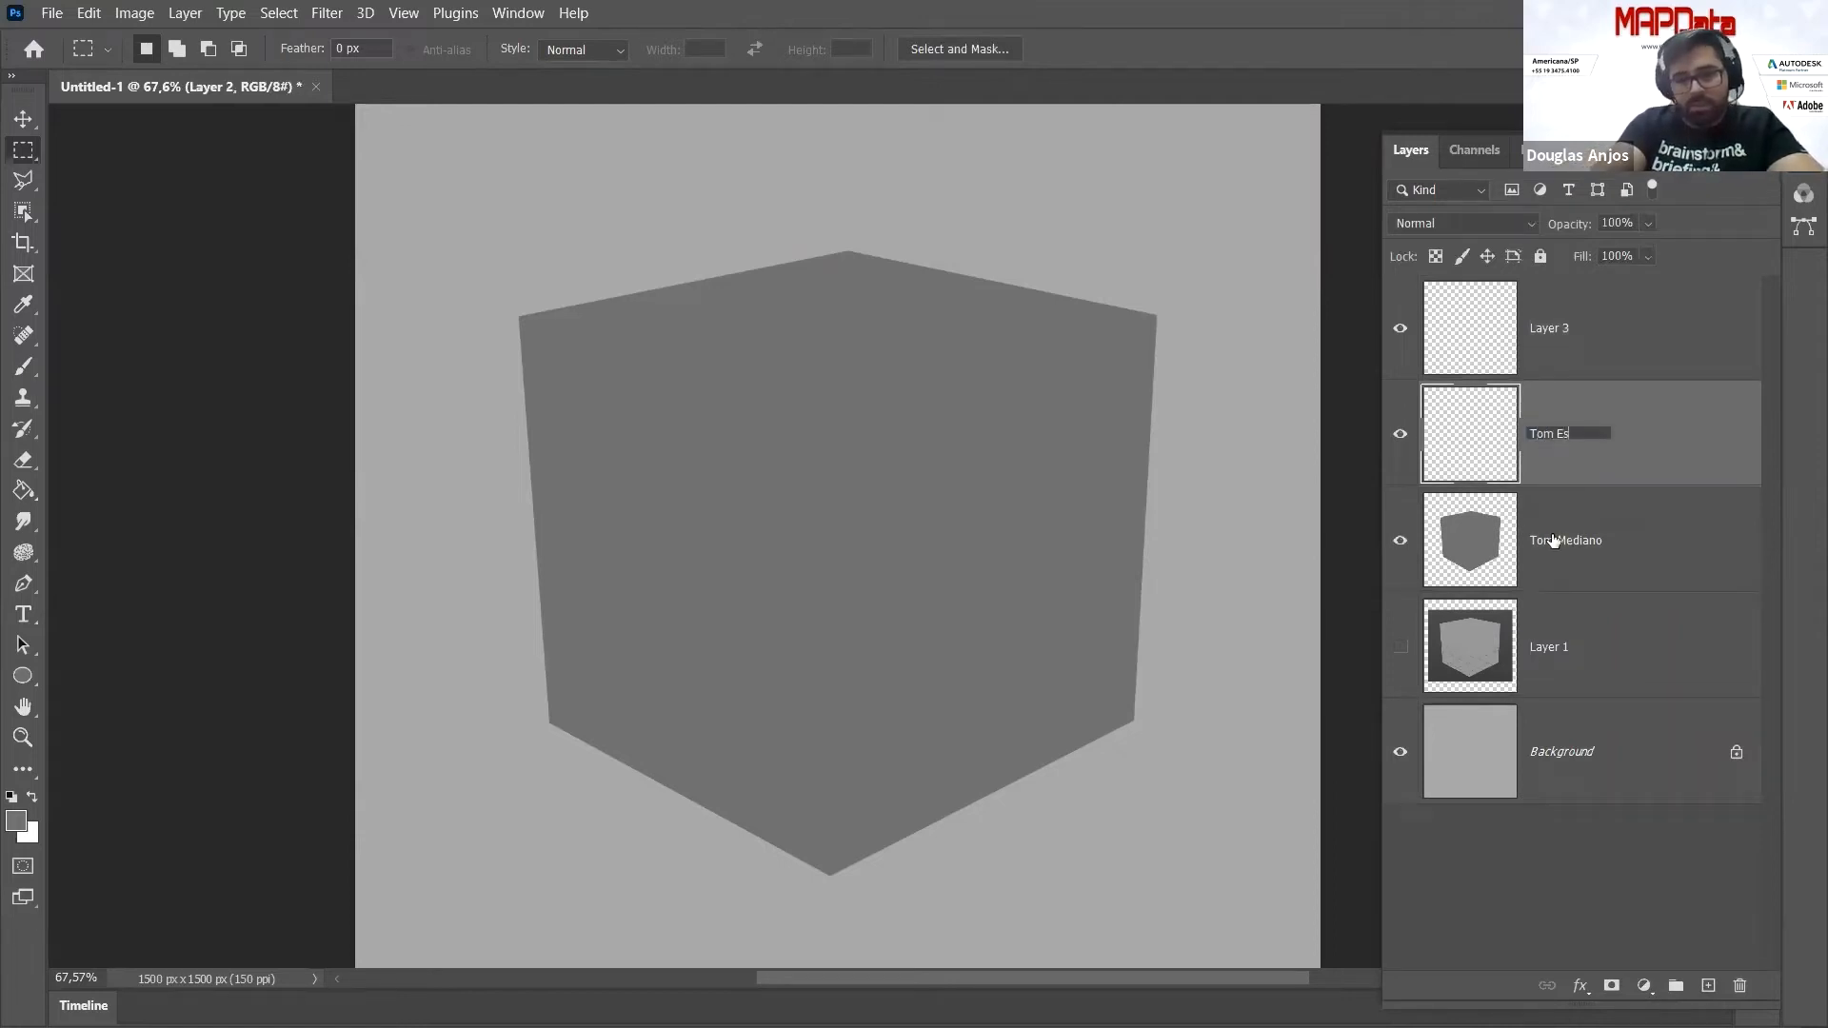
pyautogui.doubleClick(1558, 329)
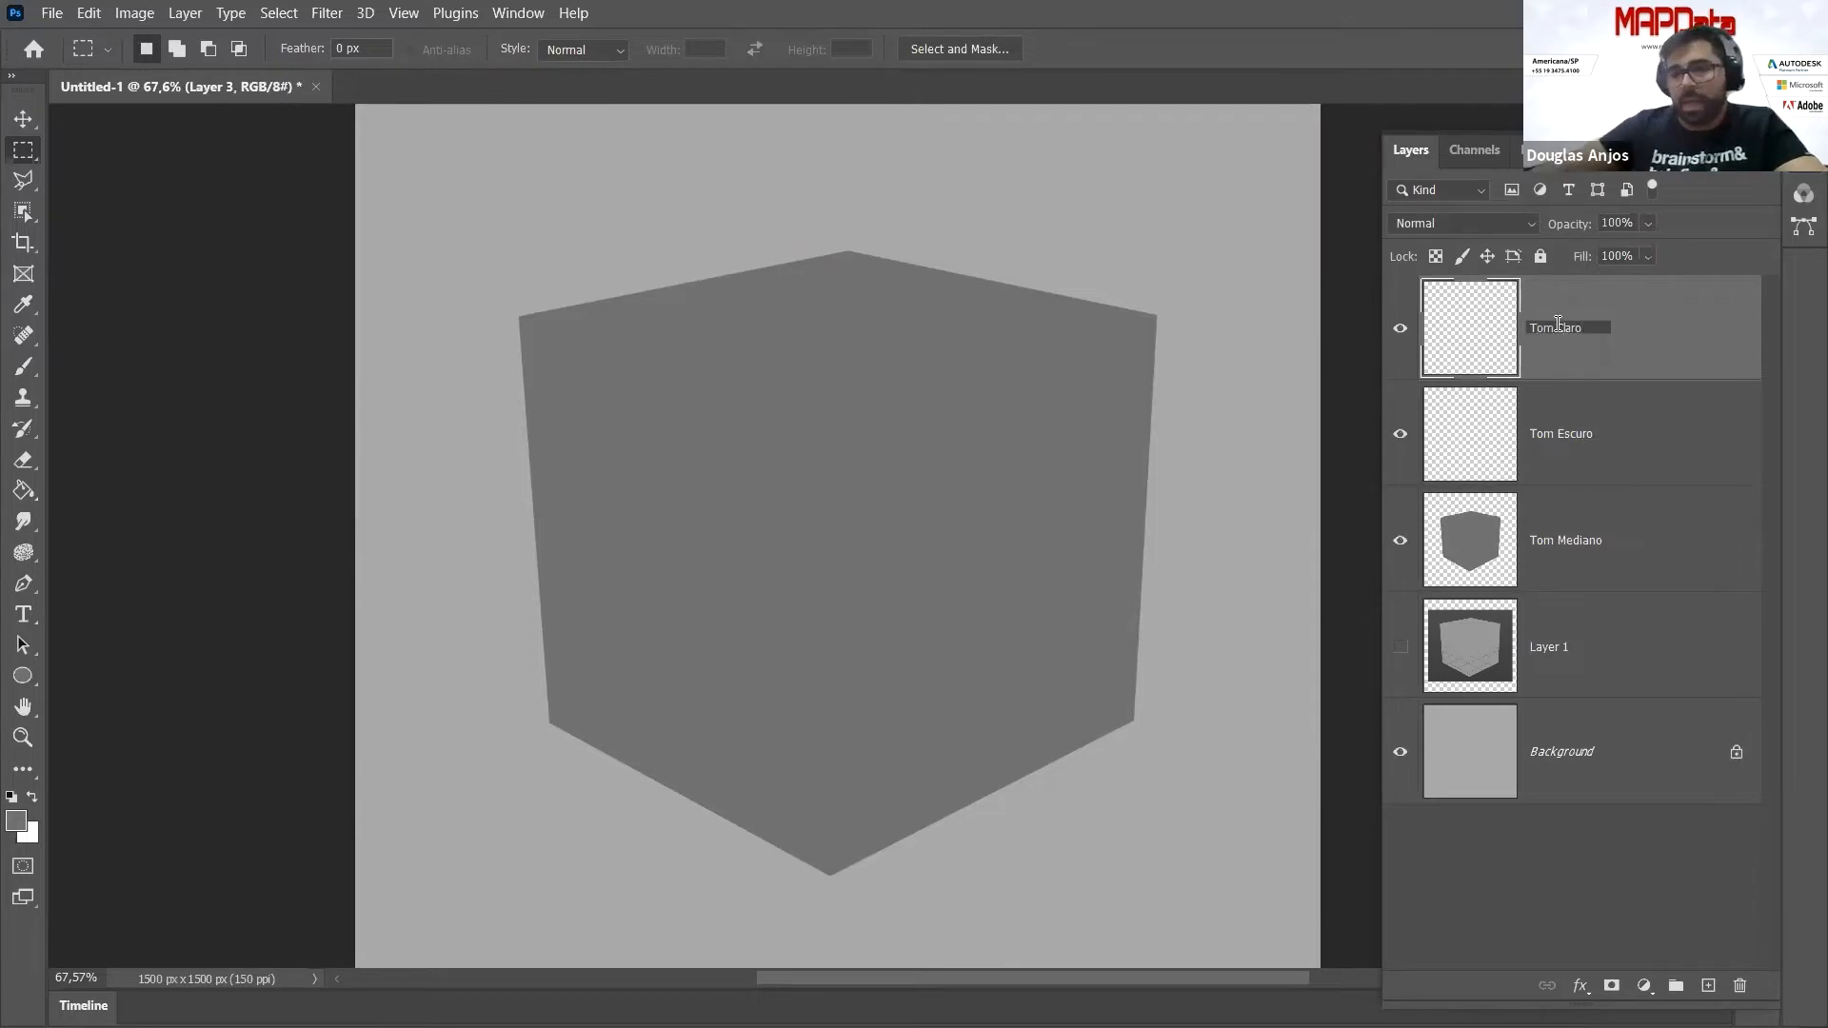
pyautogui.click(1634, 913)
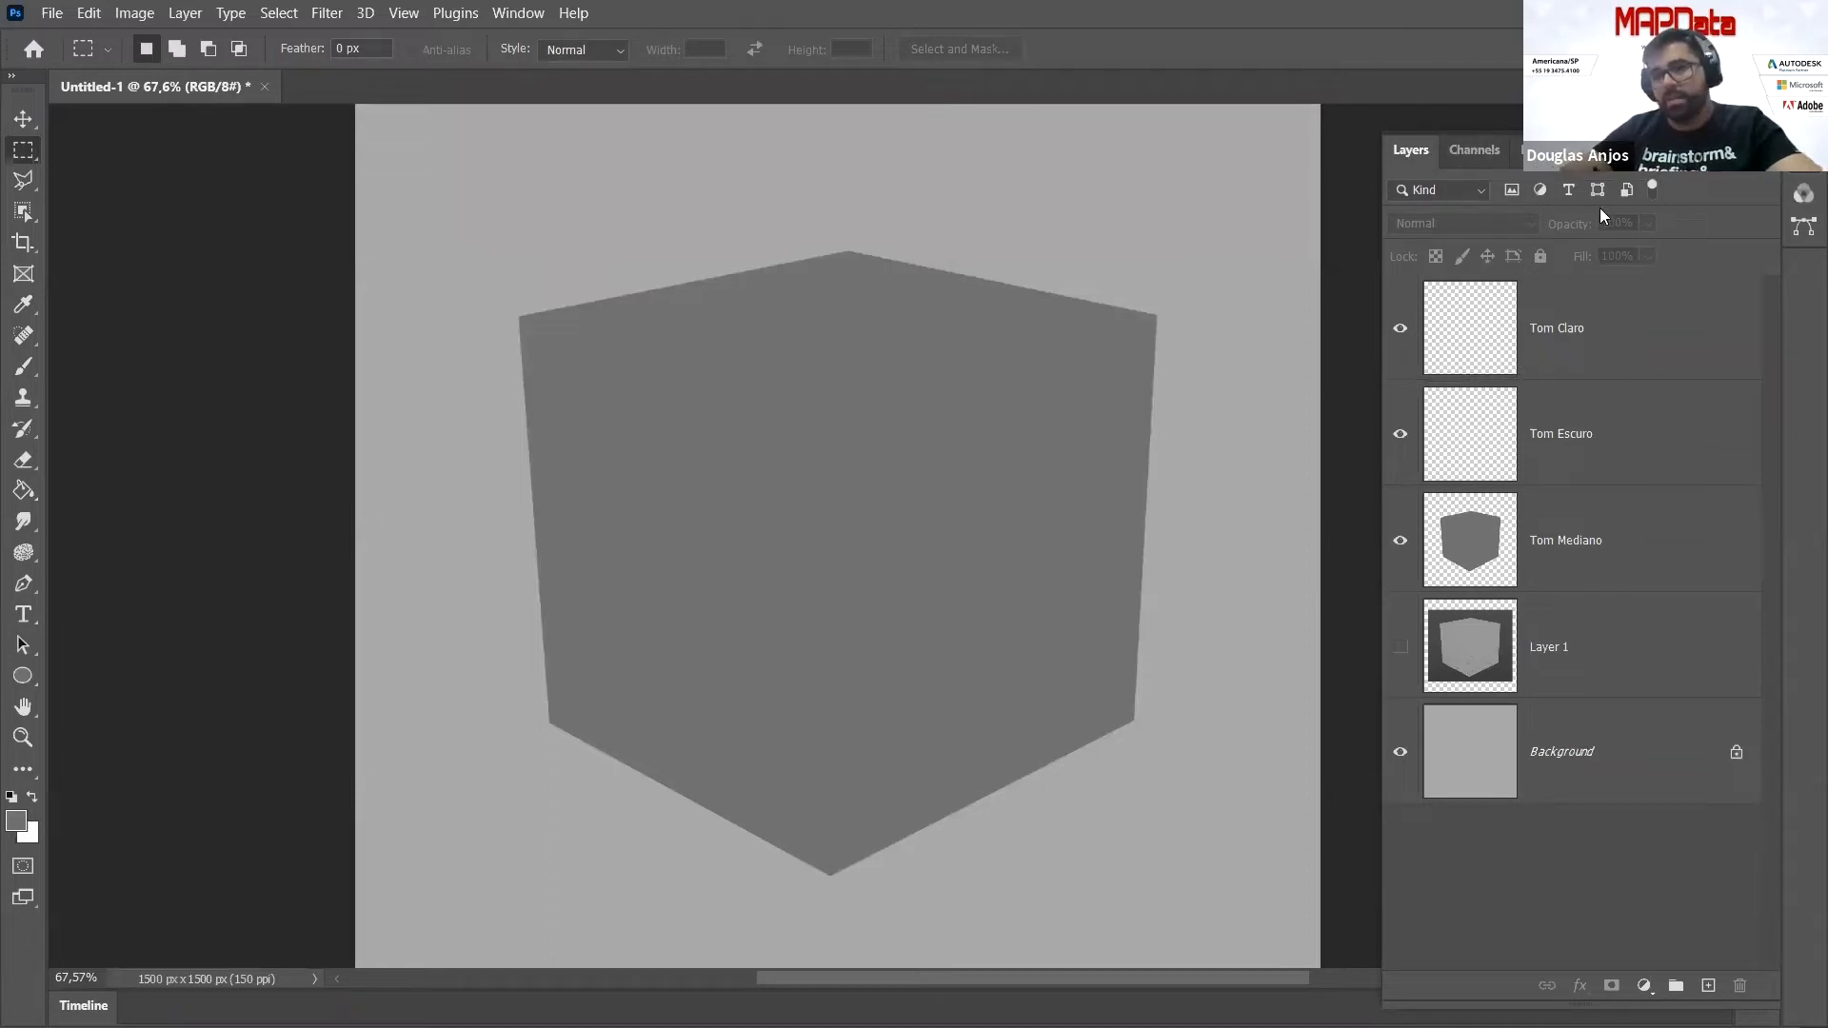
# Make the Tom Escuro layer active and choose the Brush Padrão preset from the Favoritos group at a size of 250 px
pyautogui.click(1630, 438)
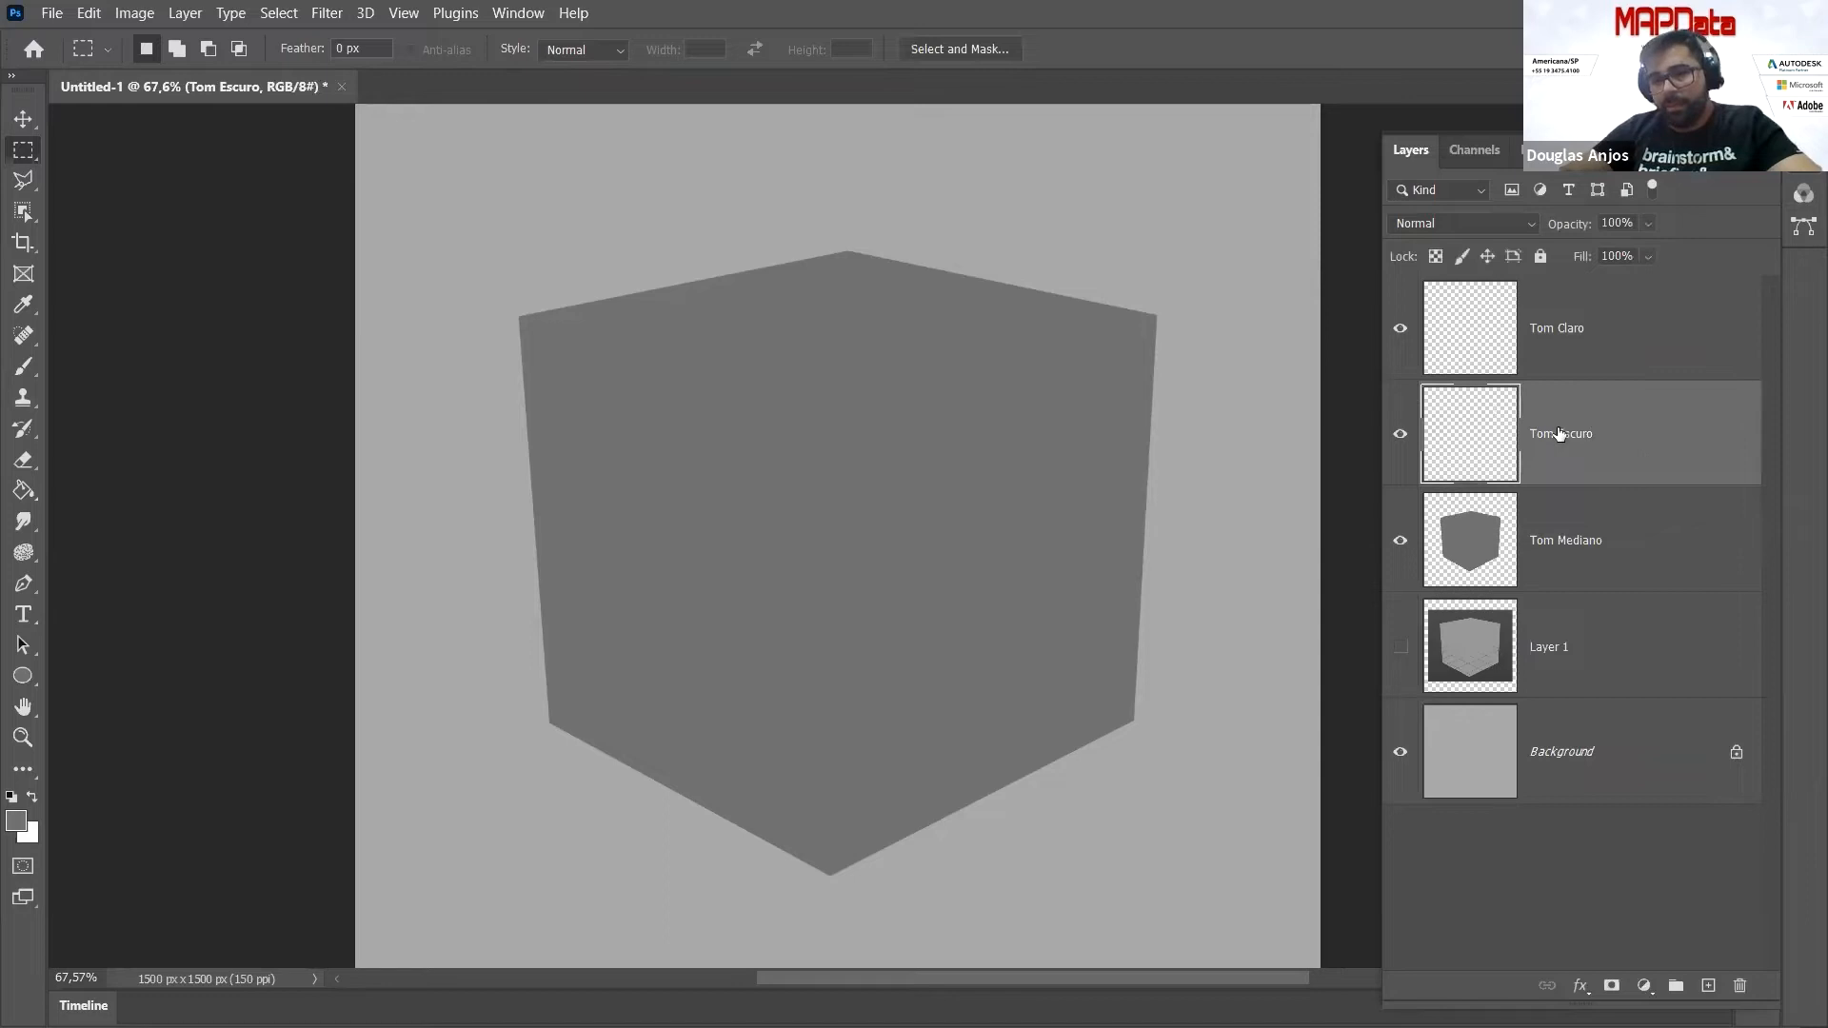
pyautogui.click(1738, 149)
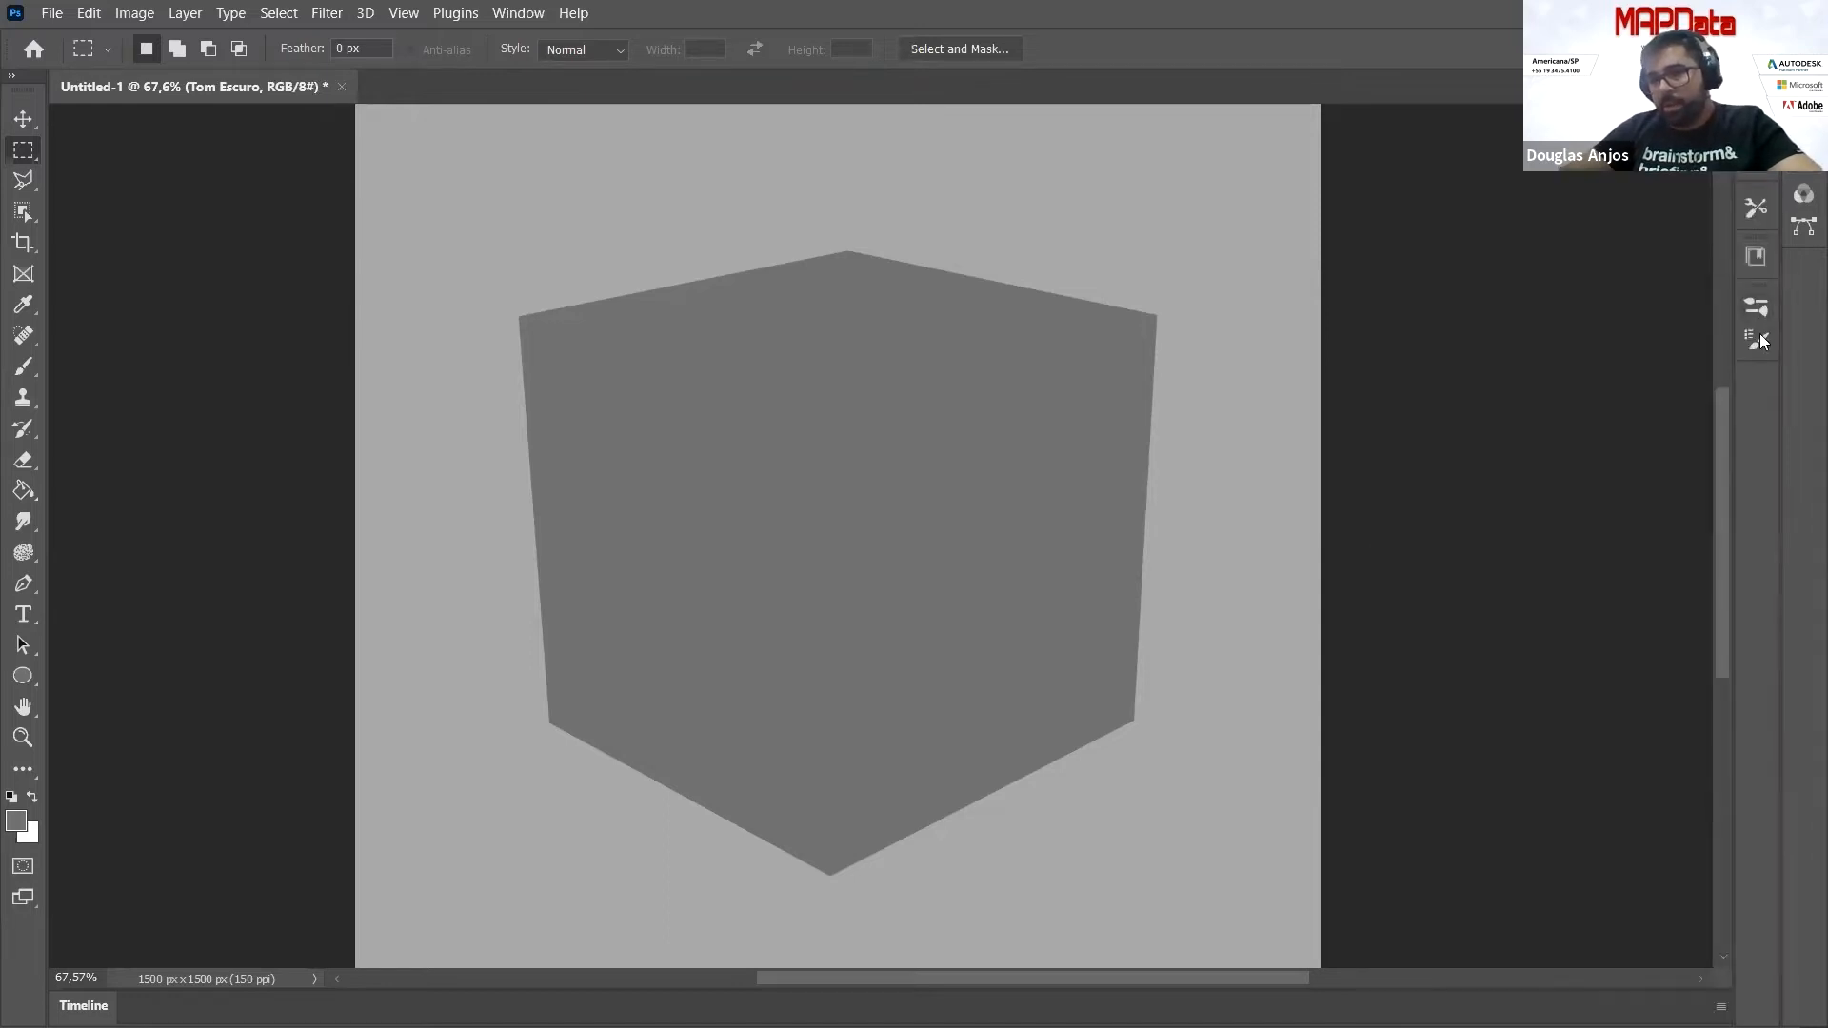
pyautogui.click(1758, 308)
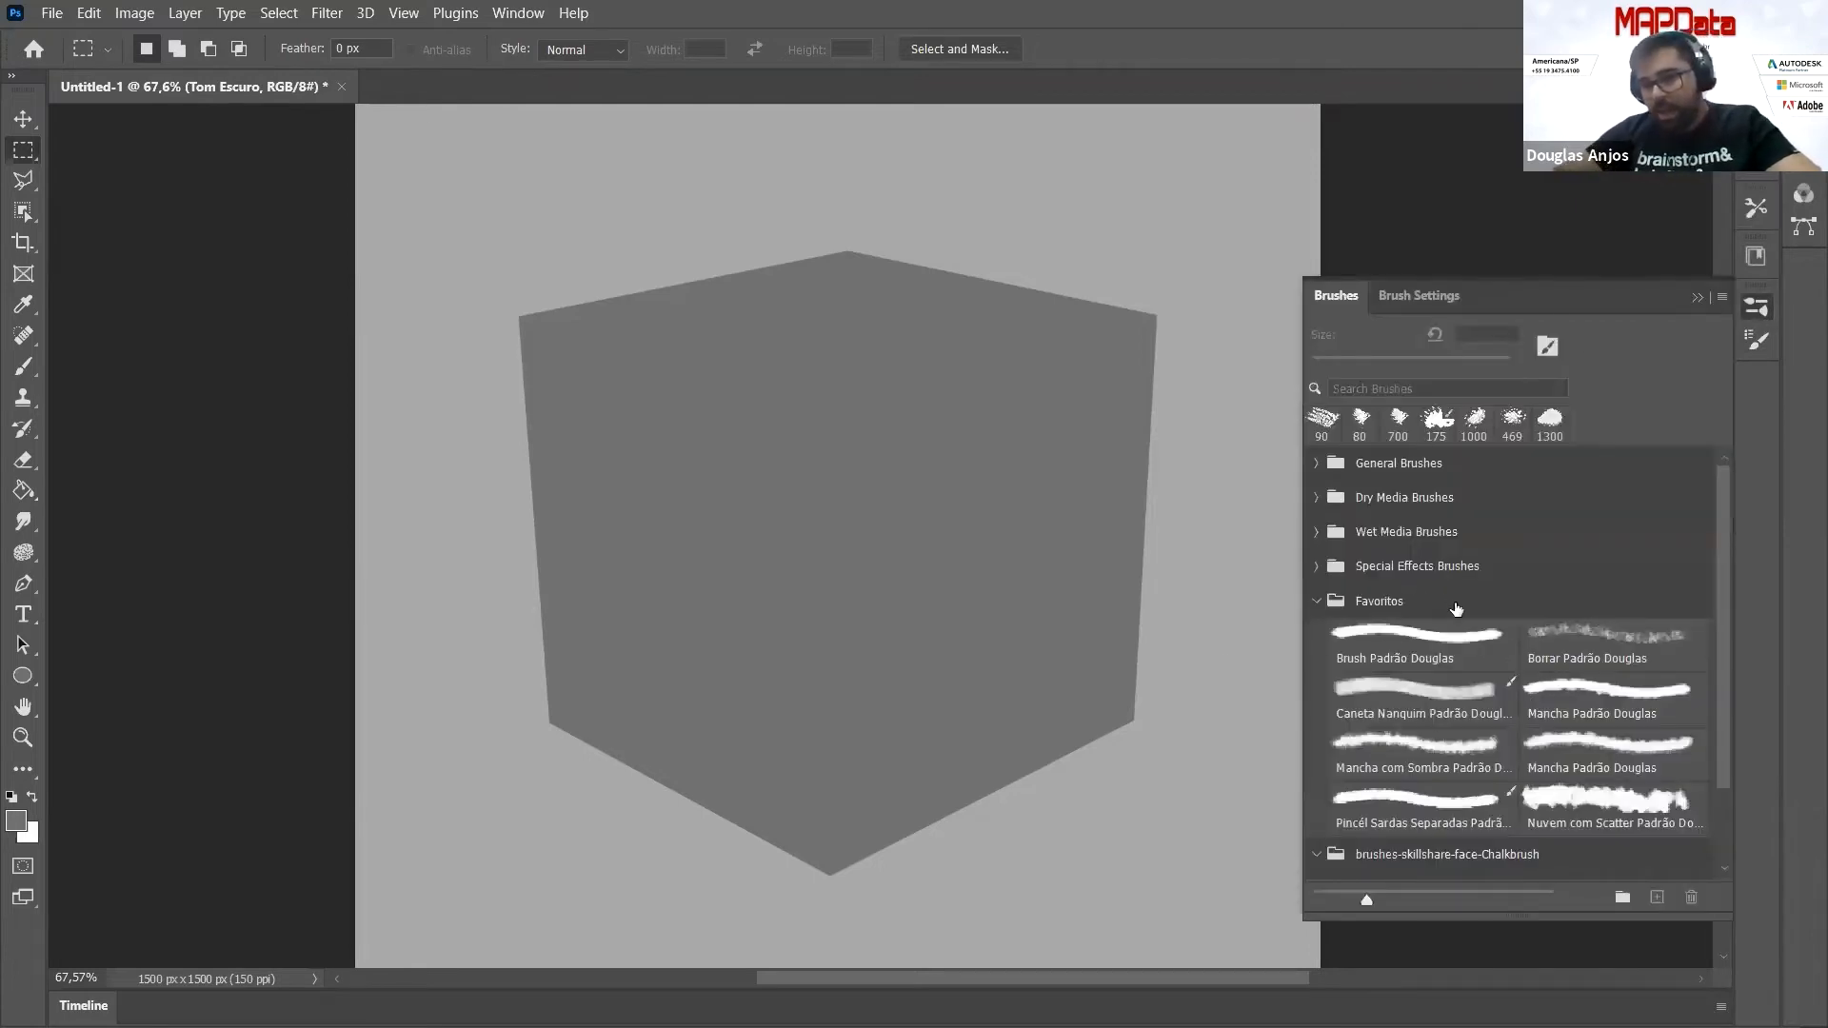
pyautogui.click(1437, 652)
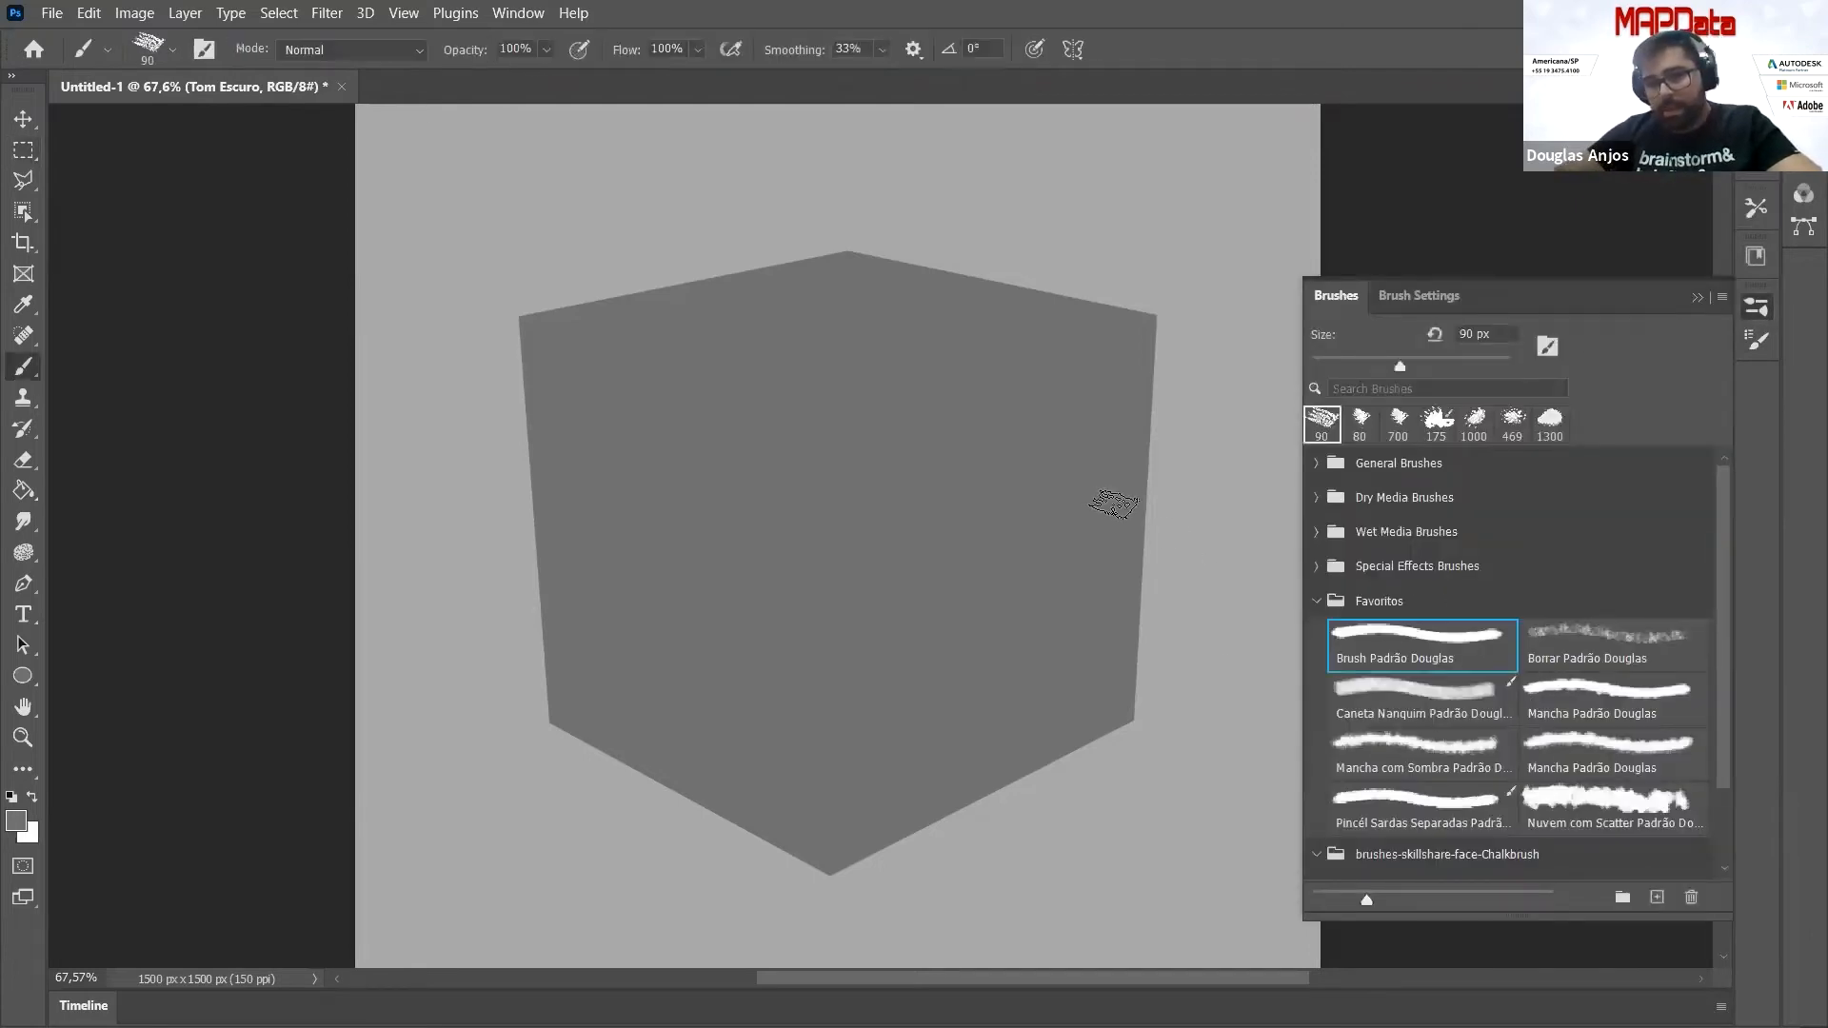
pyautogui.press(']')
pyautogui.press(']')
pyautogui.press(']')
pyautogui.press(']')
pyautogui.press(']')
pyautogui.press(']')
pyautogui.press(']')
pyautogui.press(']')
pyautogui.press(']')
pyautogui.press(']')
pyautogui.press(']')
pyautogui.press(']')
pyautogui.press(']')
pyautogui.press(']')
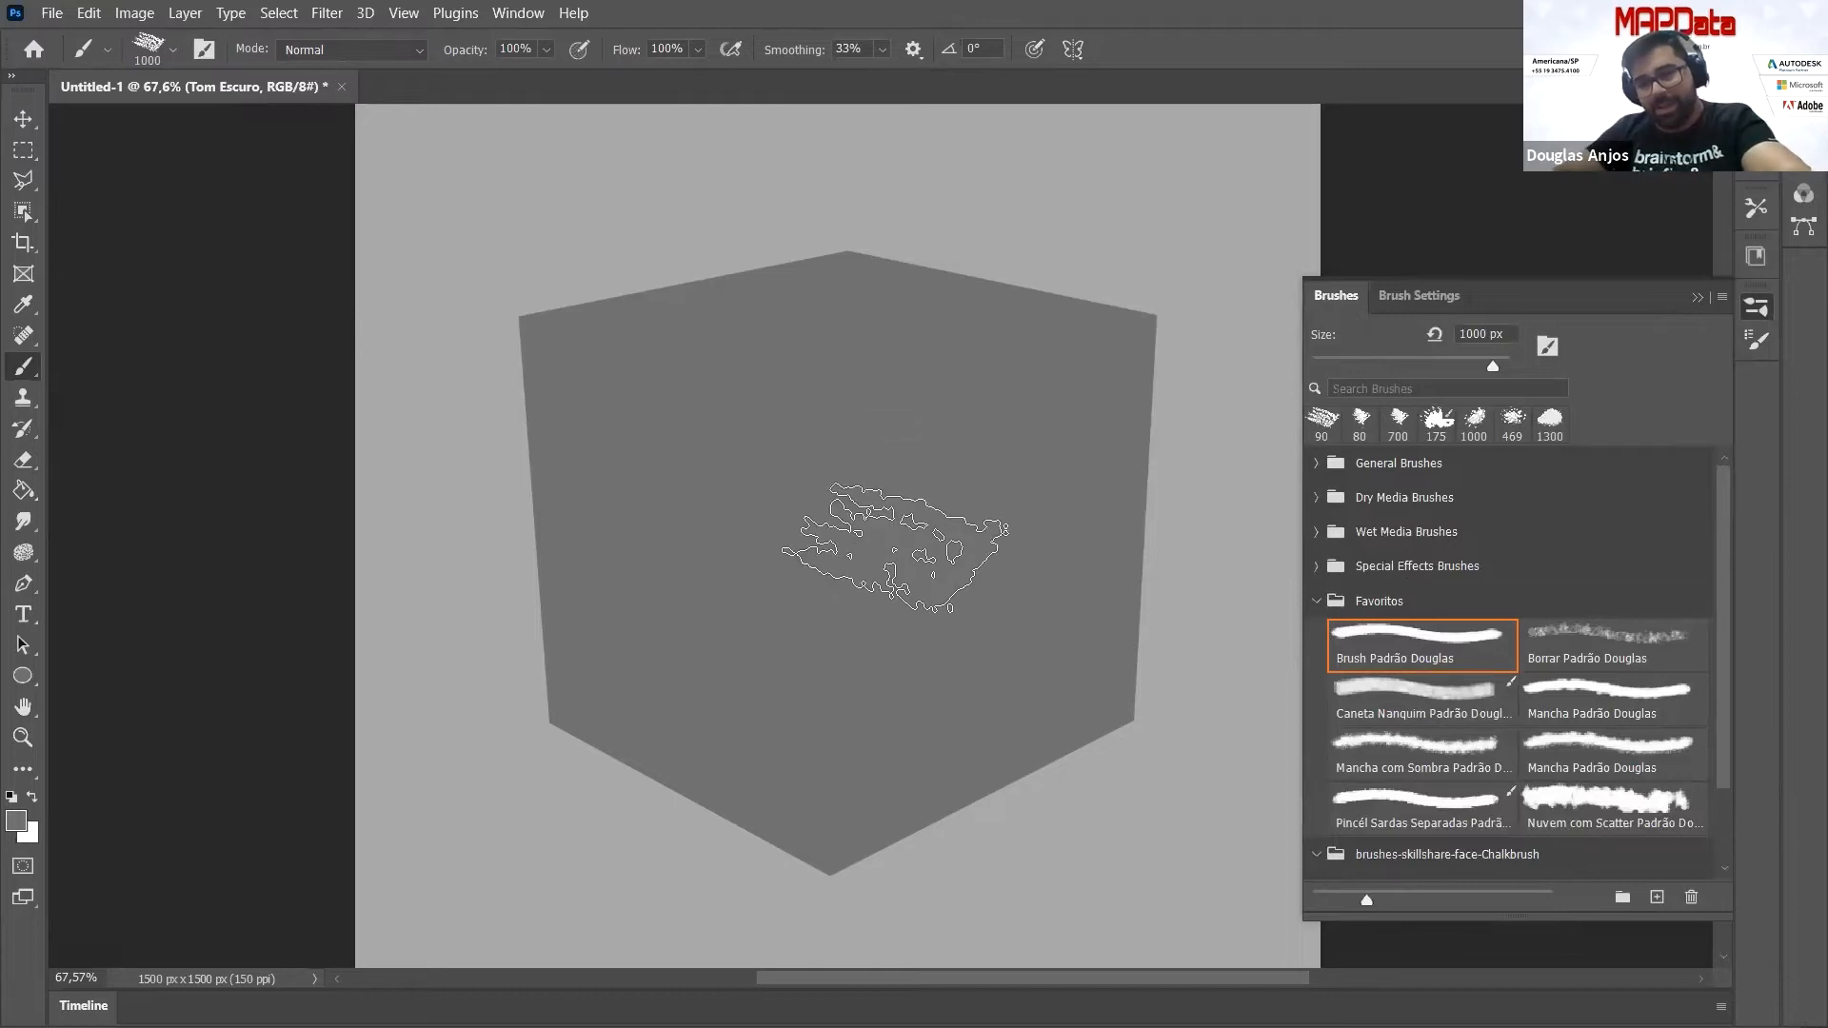
pyautogui.press('[')
pyautogui.press('[')
pyautogui.press('[')
pyautogui.press('[')
pyautogui.press('[')
pyautogui.press('[')
pyautogui.press('[')
pyautogui.press('[')
pyautogui.scroll(-1, 820, 437)
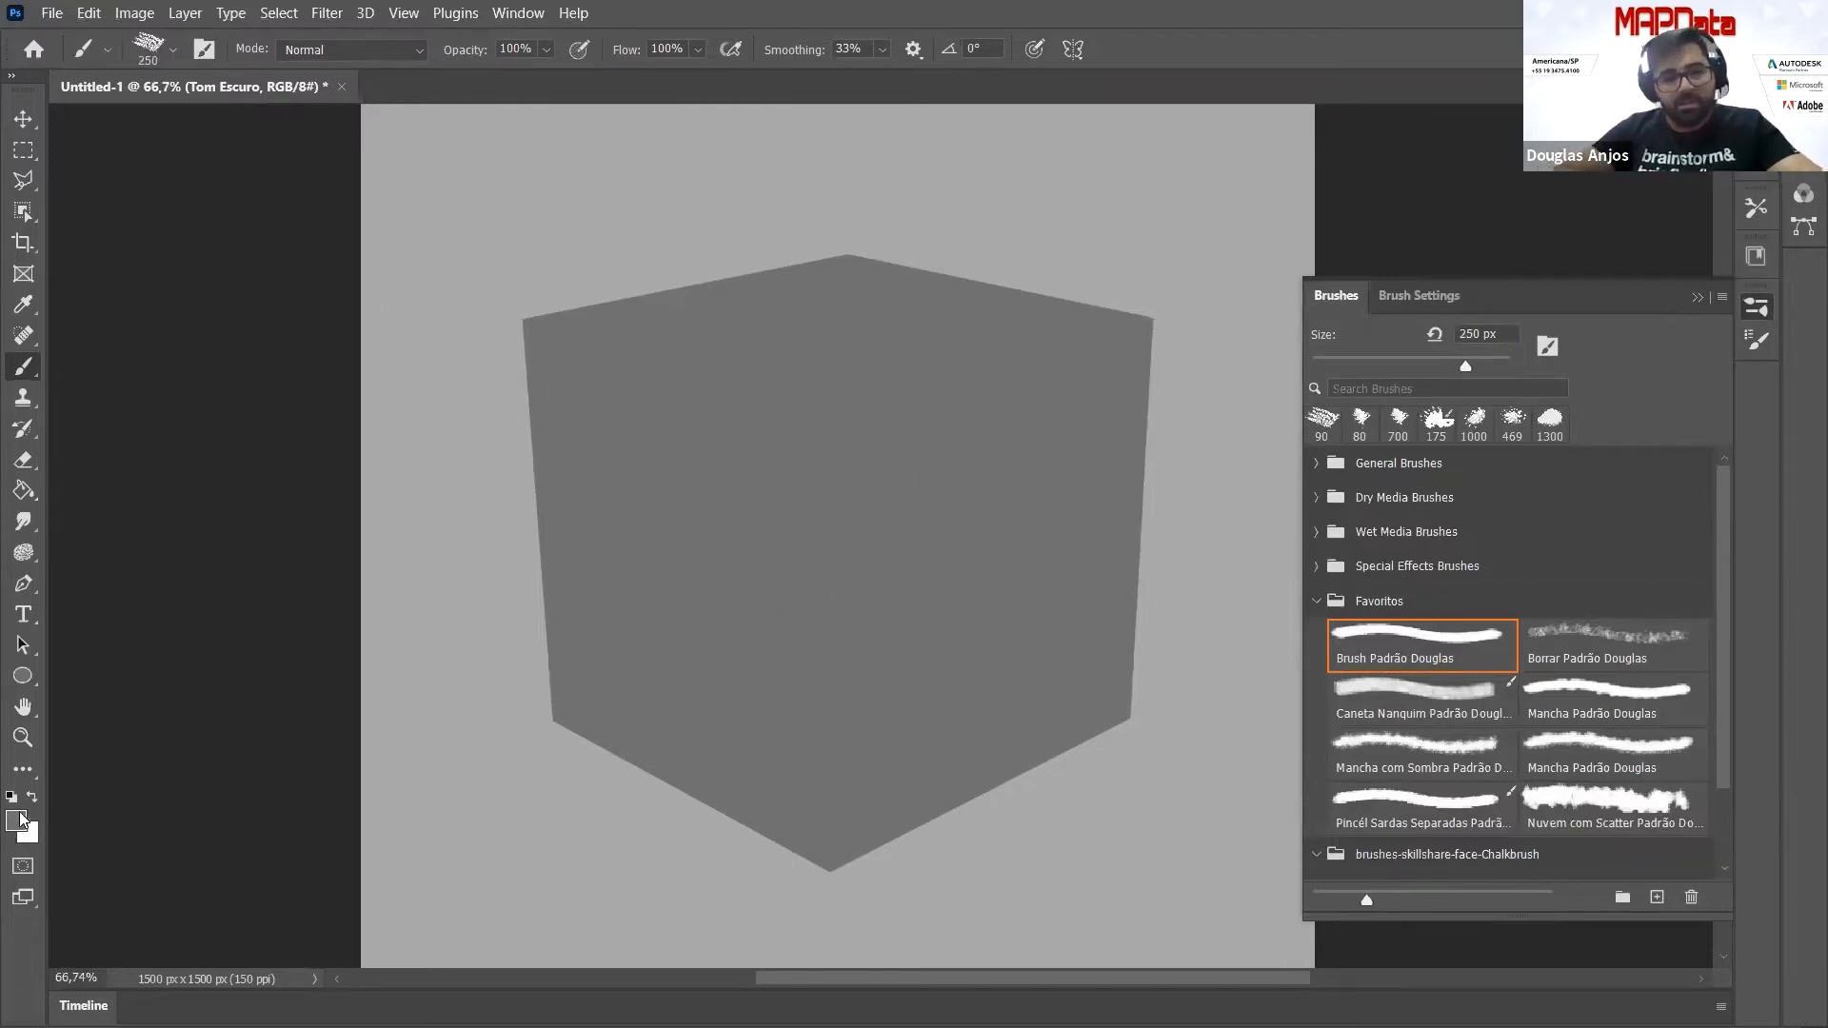
# Set the foreground color to near-black #080808
pyautogui.click(26, 822)
pyautogui.write('080808')
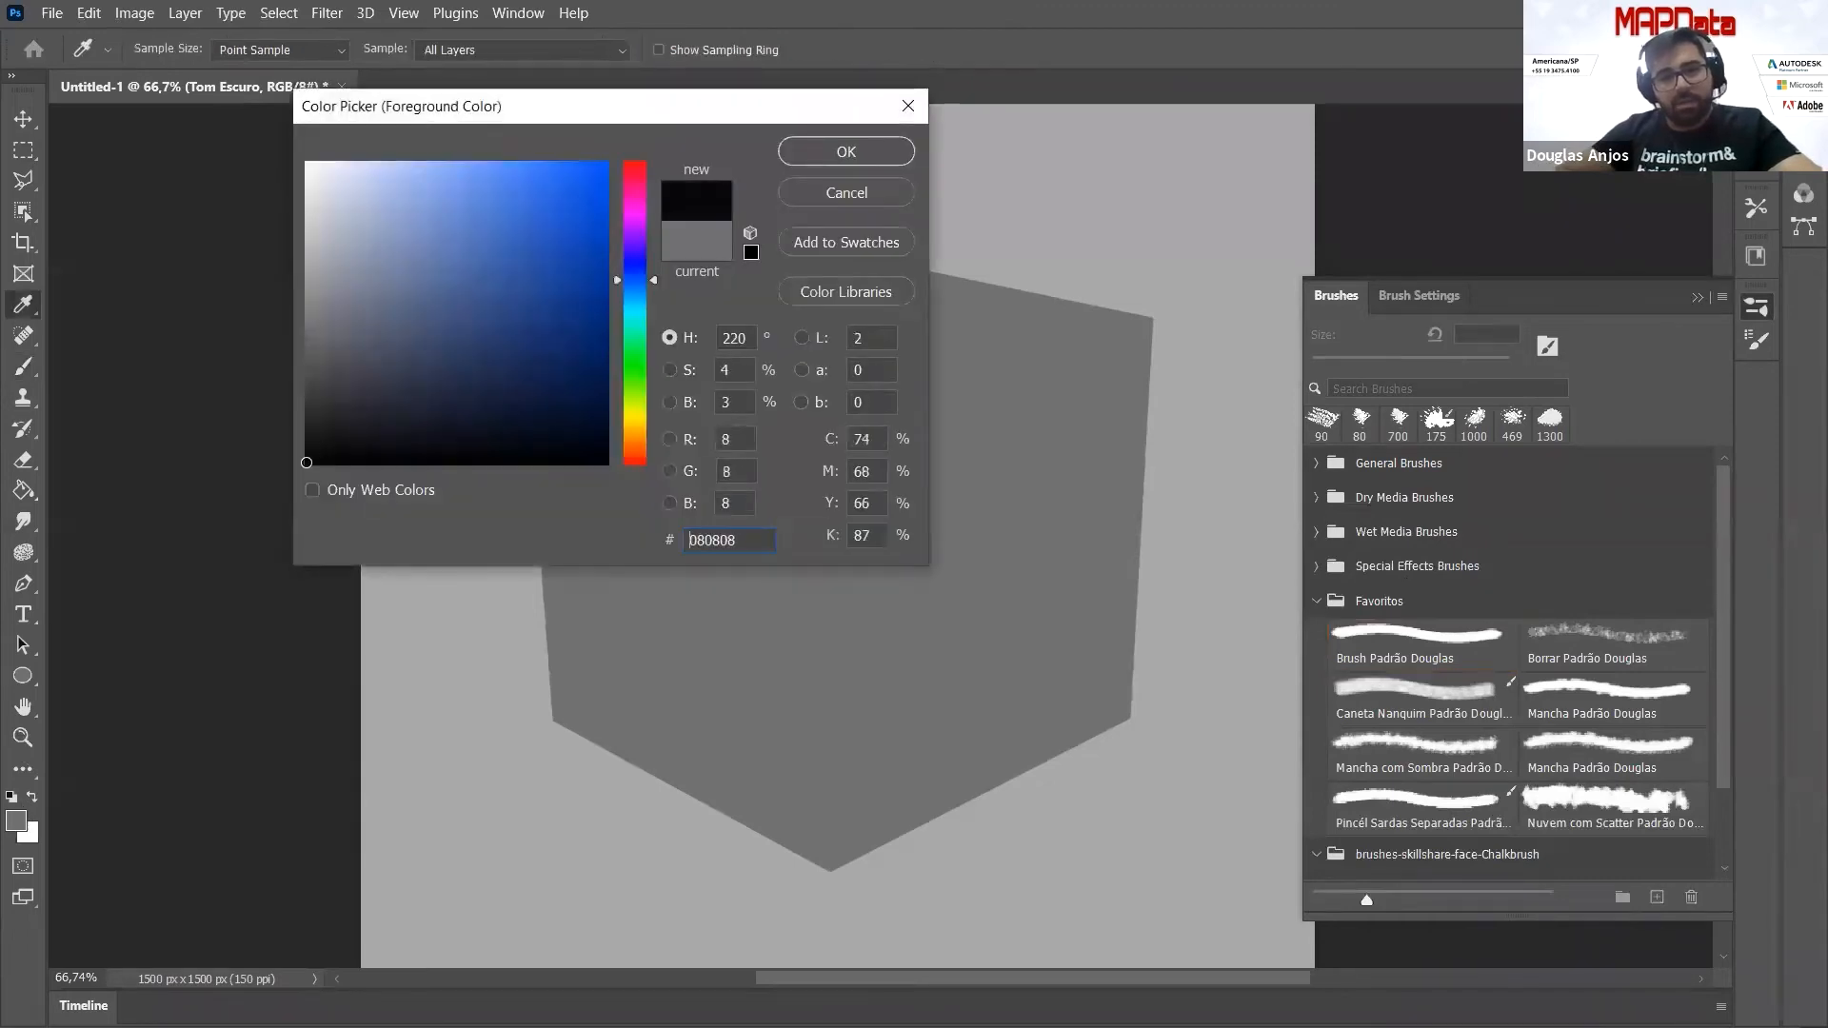
pyautogui.click(846, 152)
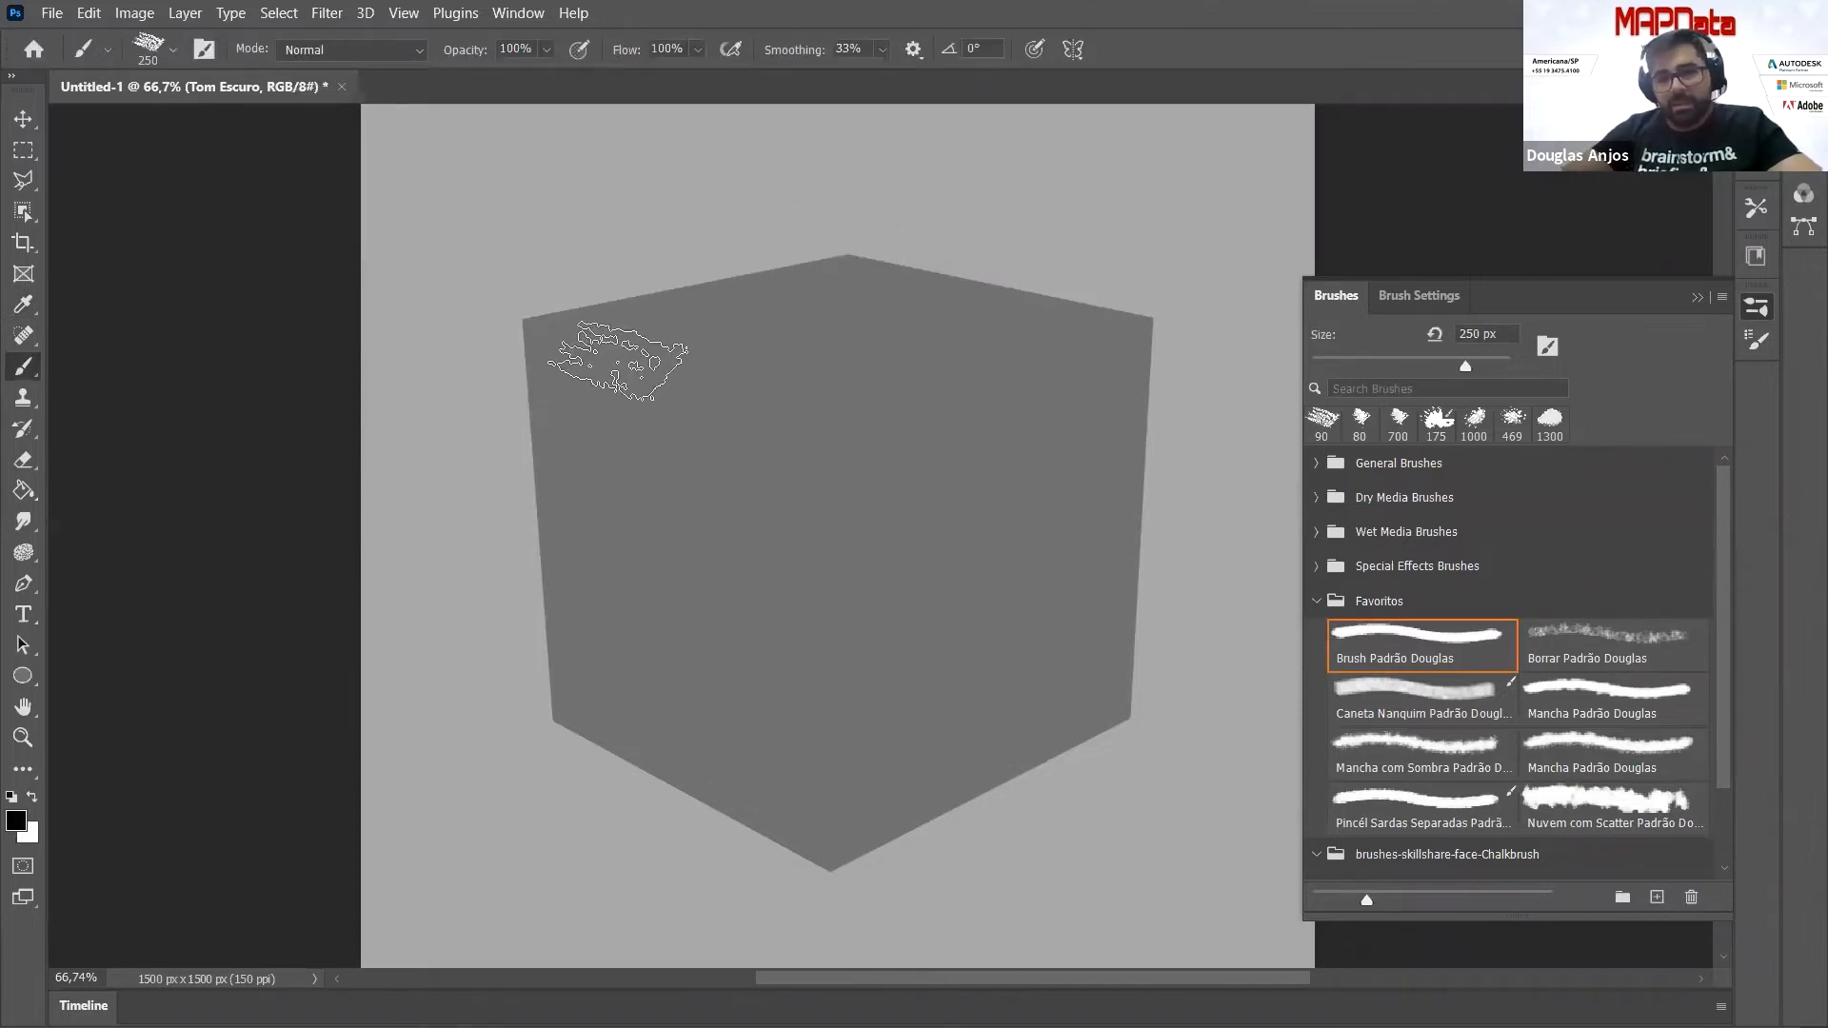
# Try dark brush strokes over the cube's right side on Tom Escuro, undoing each one, and bring the layer list back
pyautogui.moveTo(889, 306)
pyautogui.mouseDown()
pyautogui.moveTo(1031, 251)
pyautogui.moveTo(1029, 306)
pyautogui.moveTo(934, 353)
pyautogui.moveTo(1095, 376)
pyautogui.mouseUp()
pyautogui.hotkey('ctrl', 'z')
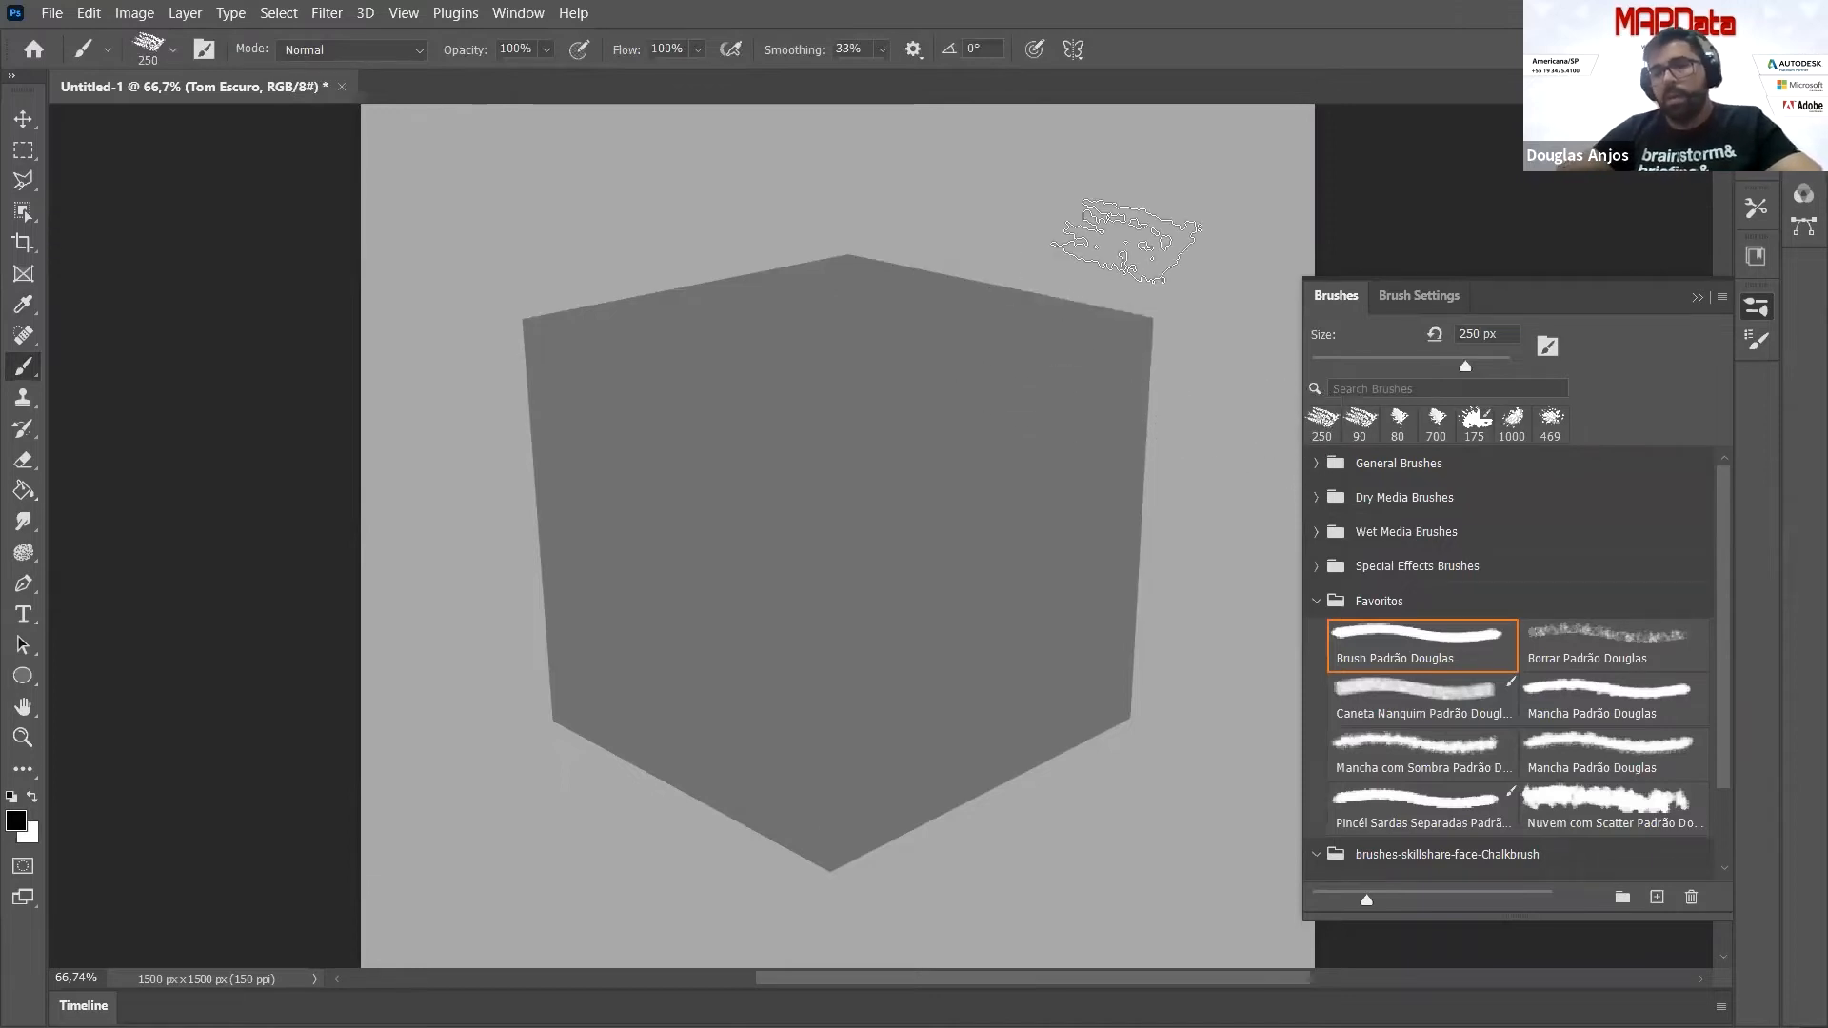
pyautogui.click(1699, 299)
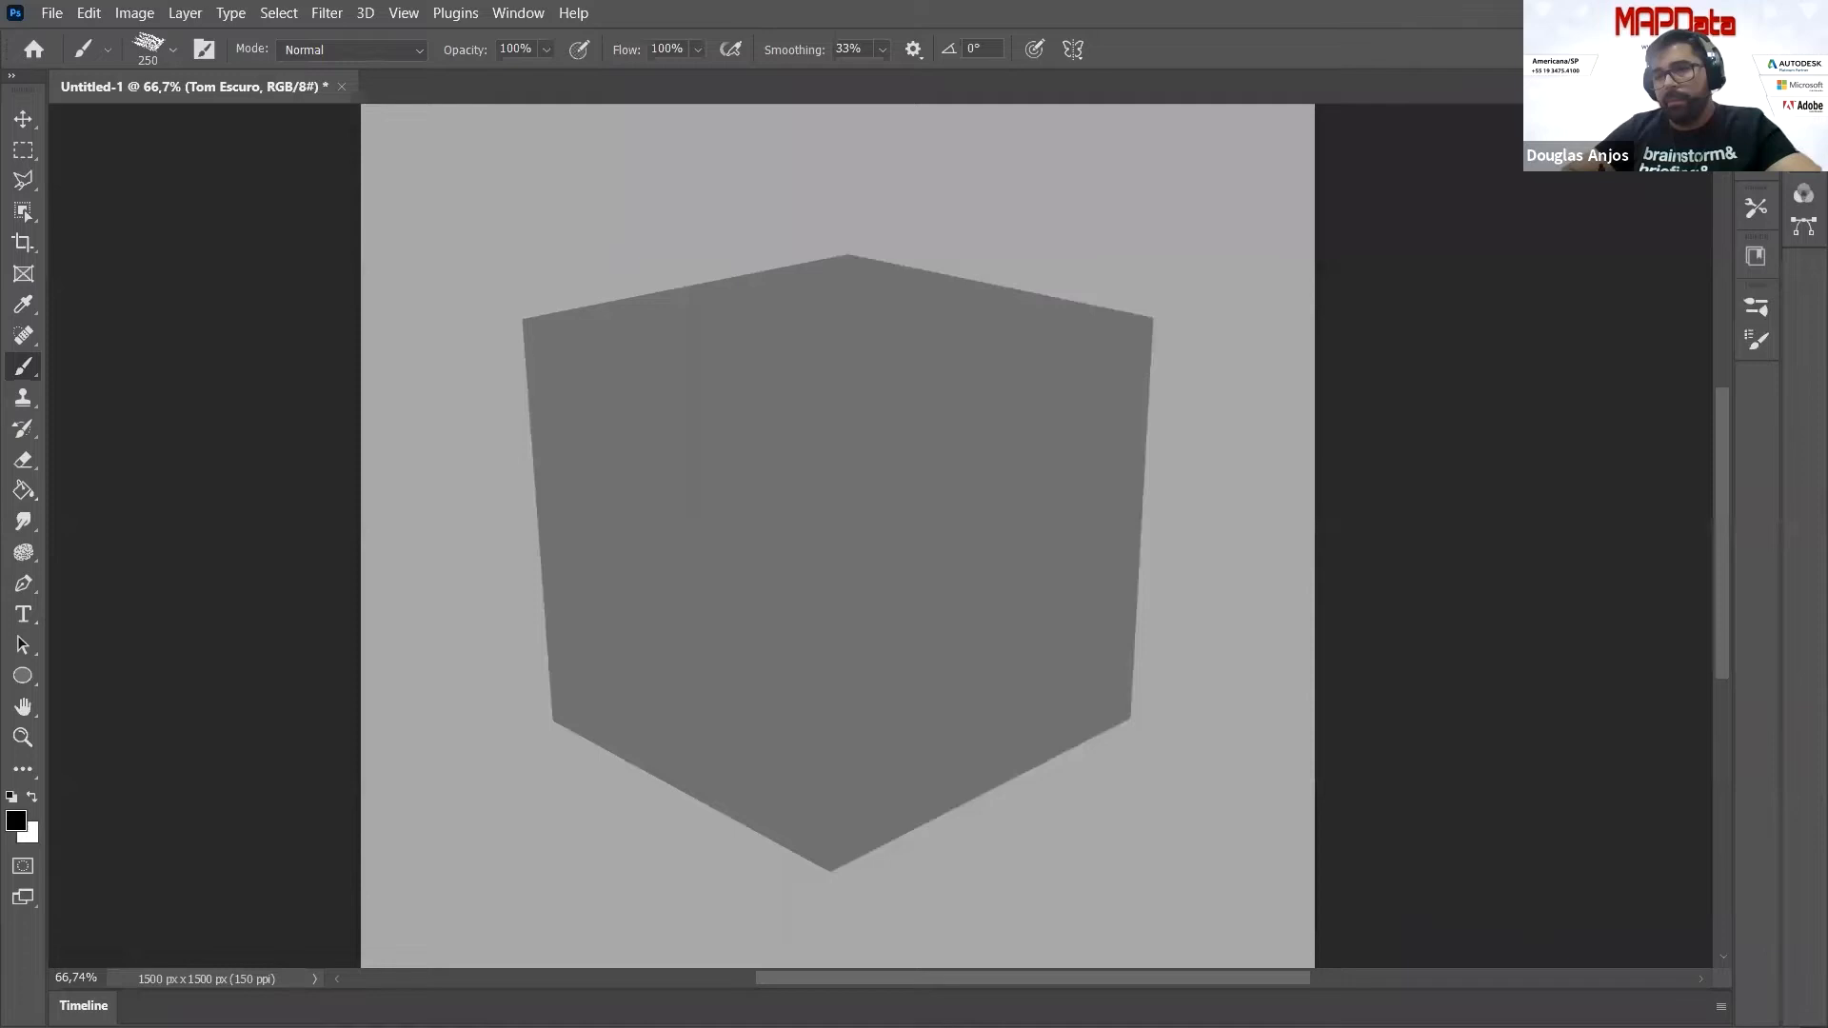
pyautogui.press('F7')
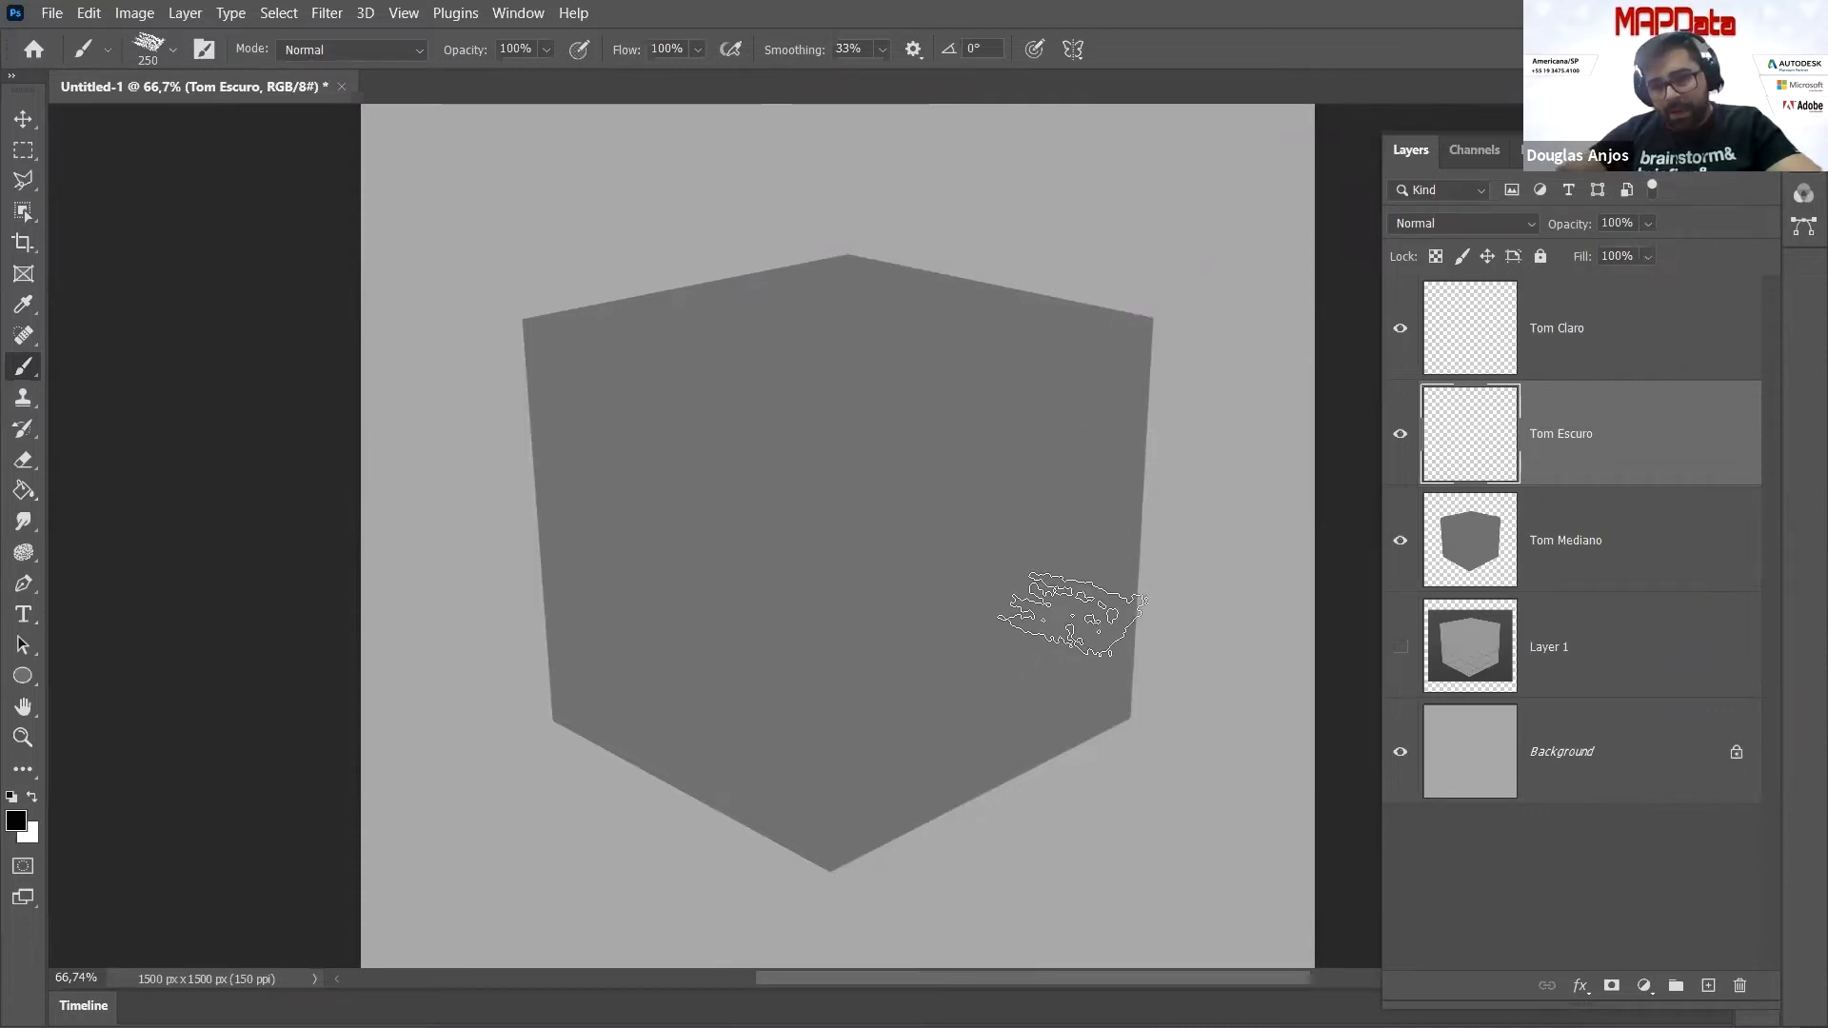
pyautogui.moveTo(1047, 633)
pyautogui.mouseDown()
pyautogui.moveTo(1119, 568)
pyautogui.moveTo(1130, 483)
pyautogui.moveTo(1151, 660)
pyautogui.moveTo(1090, 761)
pyautogui.moveTo(1048, 771)
pyautogui.moveTo(1171, 694)
pyautogui.mouseUp()
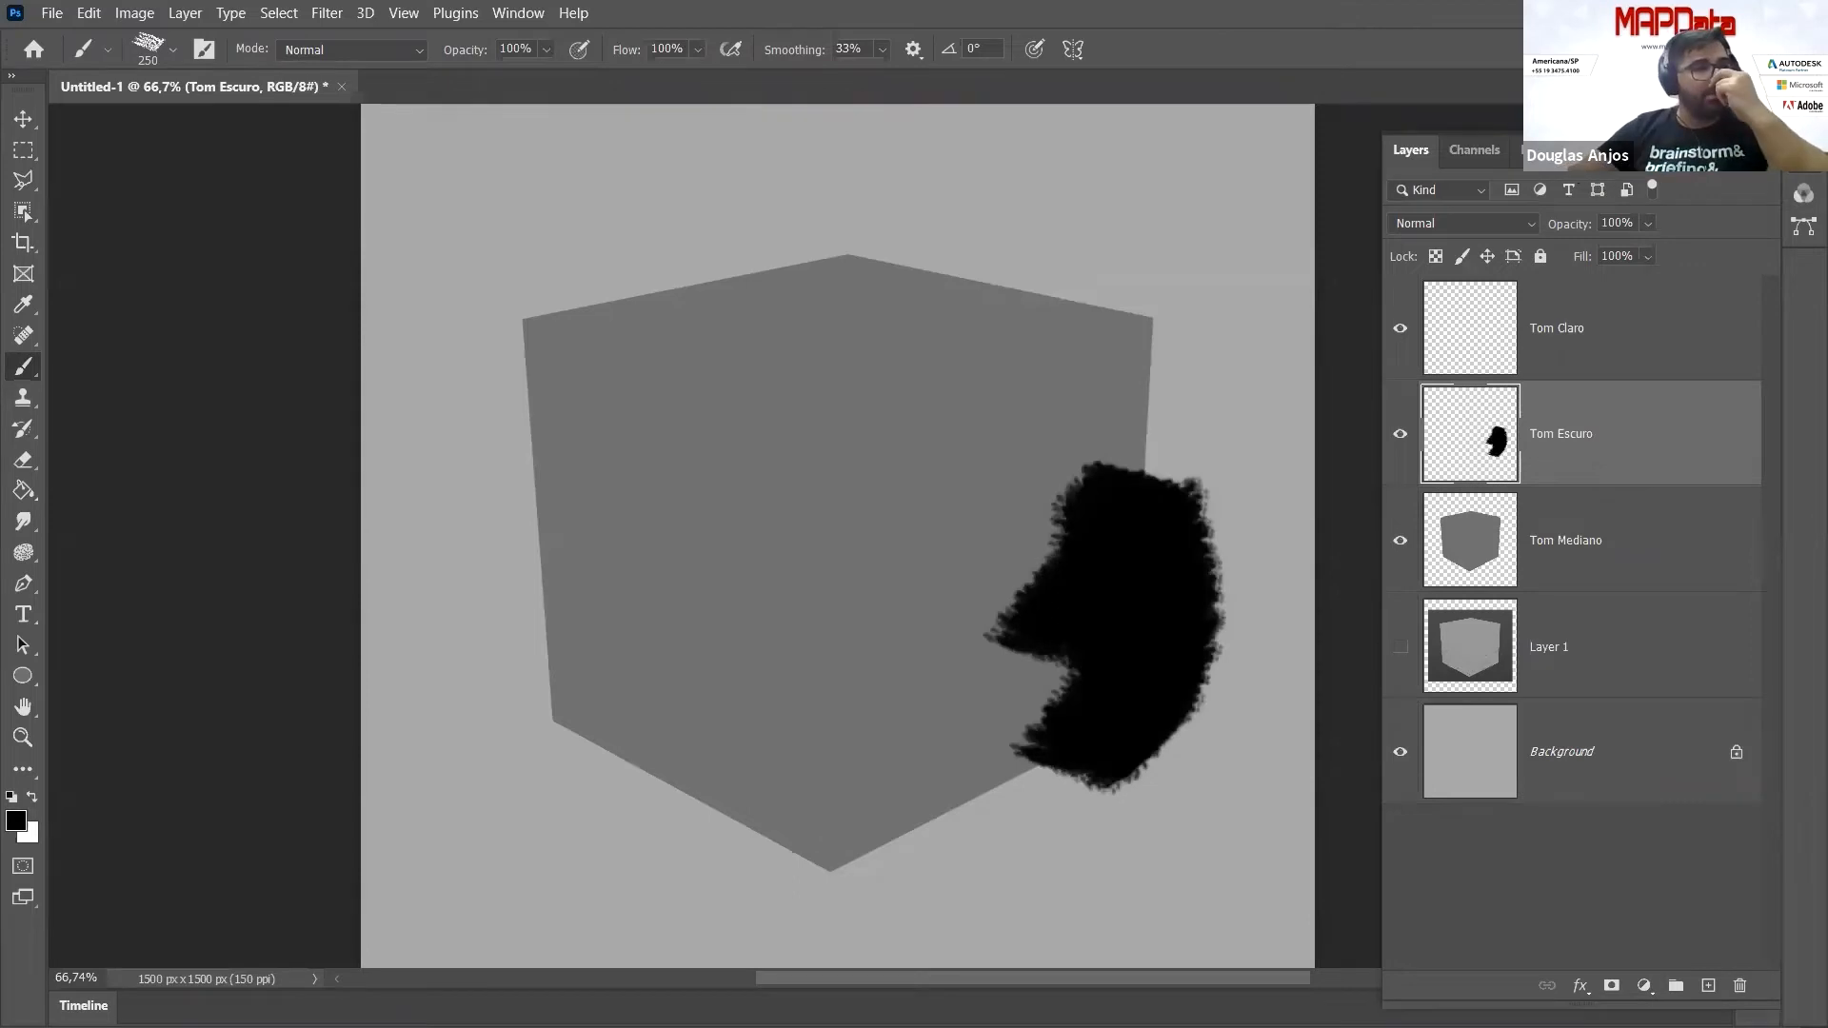
pyautogui.hotkey('ctrl', 'z')
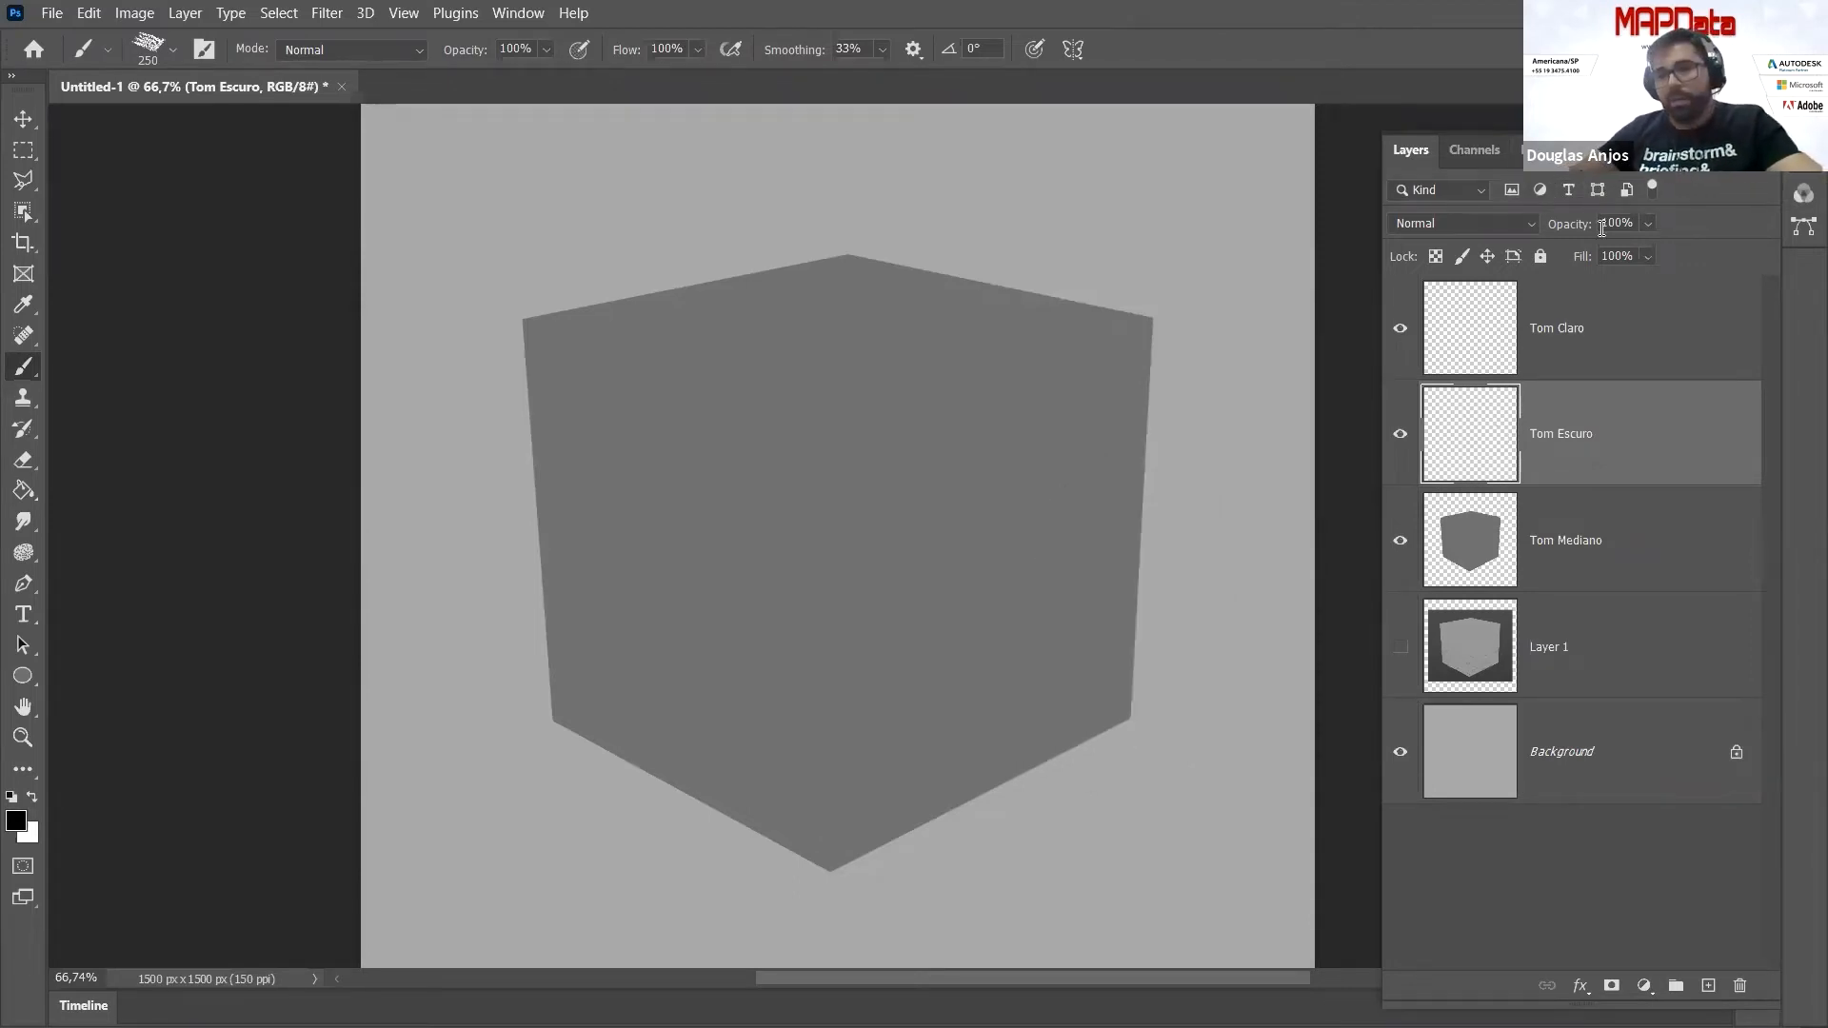
# Select the grey cube shape on Tom Mediano with the Magic Wand, and make Tom Escuro active with the Brush tool
pyautogui.click(1638, 552)
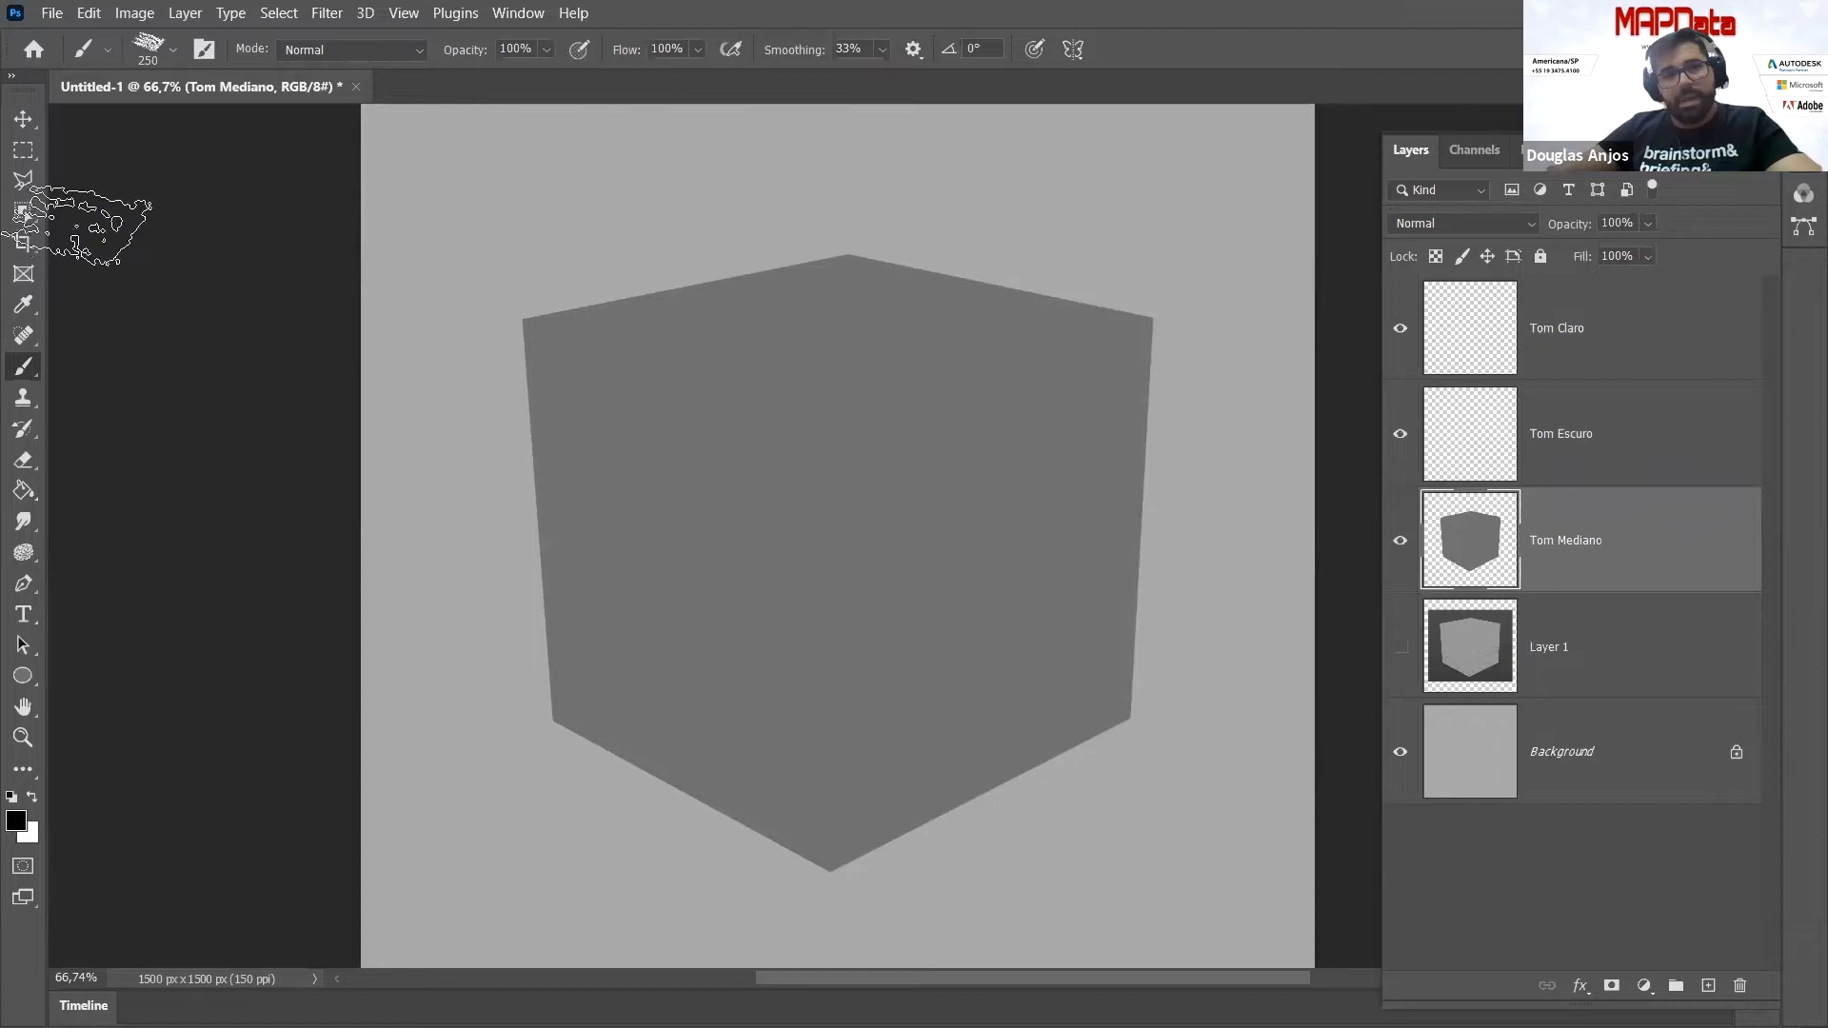
pyautogui.click(27, 213)
pyautogui.click(102, 255)
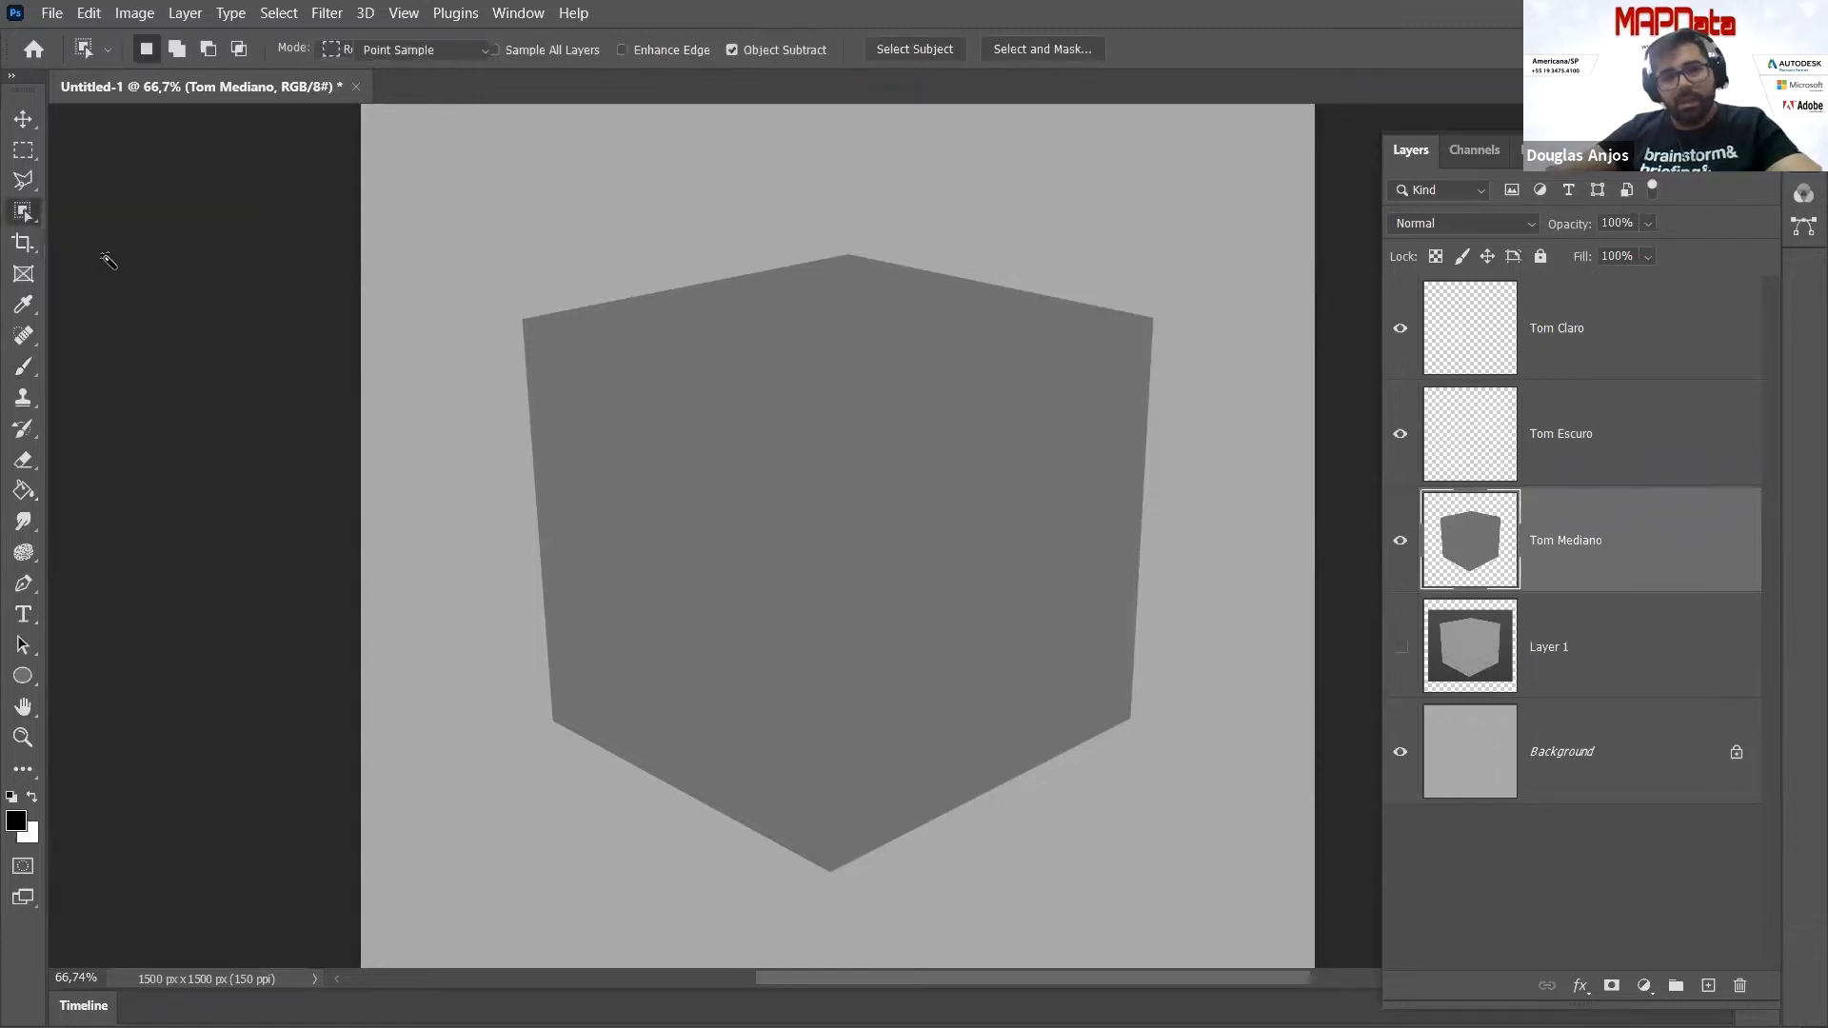
pyautogui.click(722, 448)
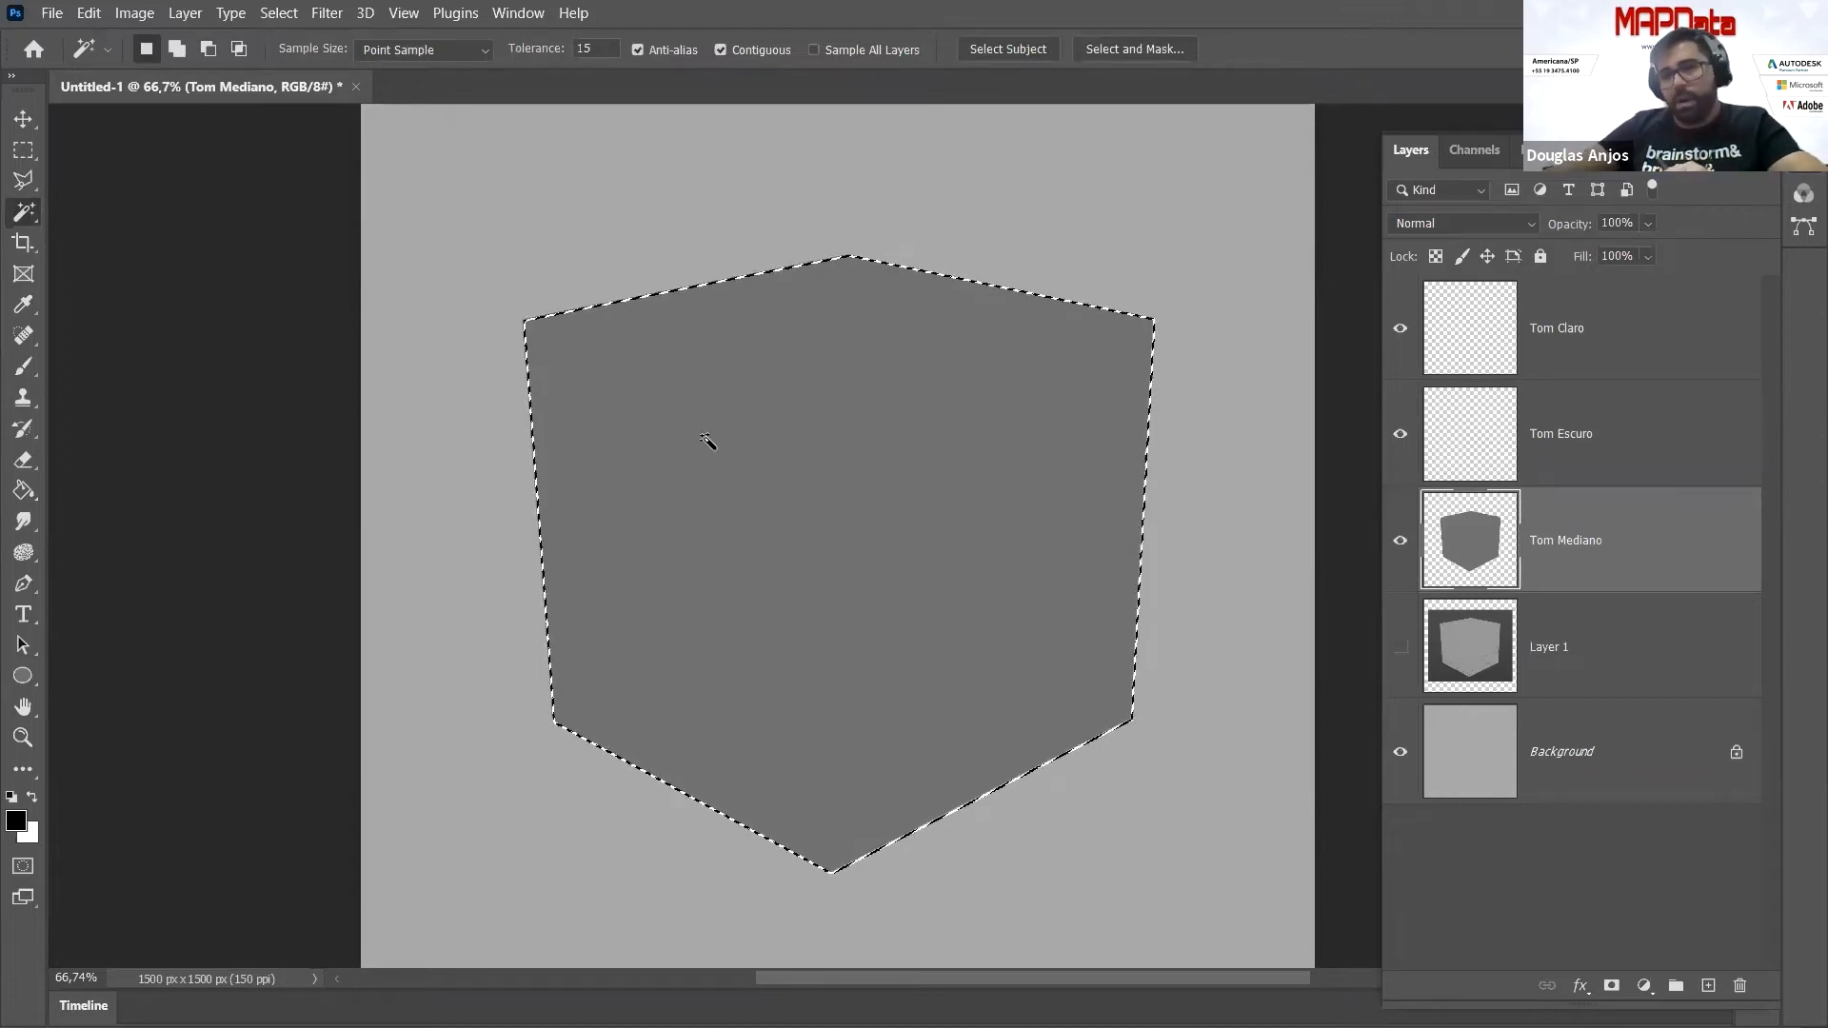
pyautogui.click(1591, 441)
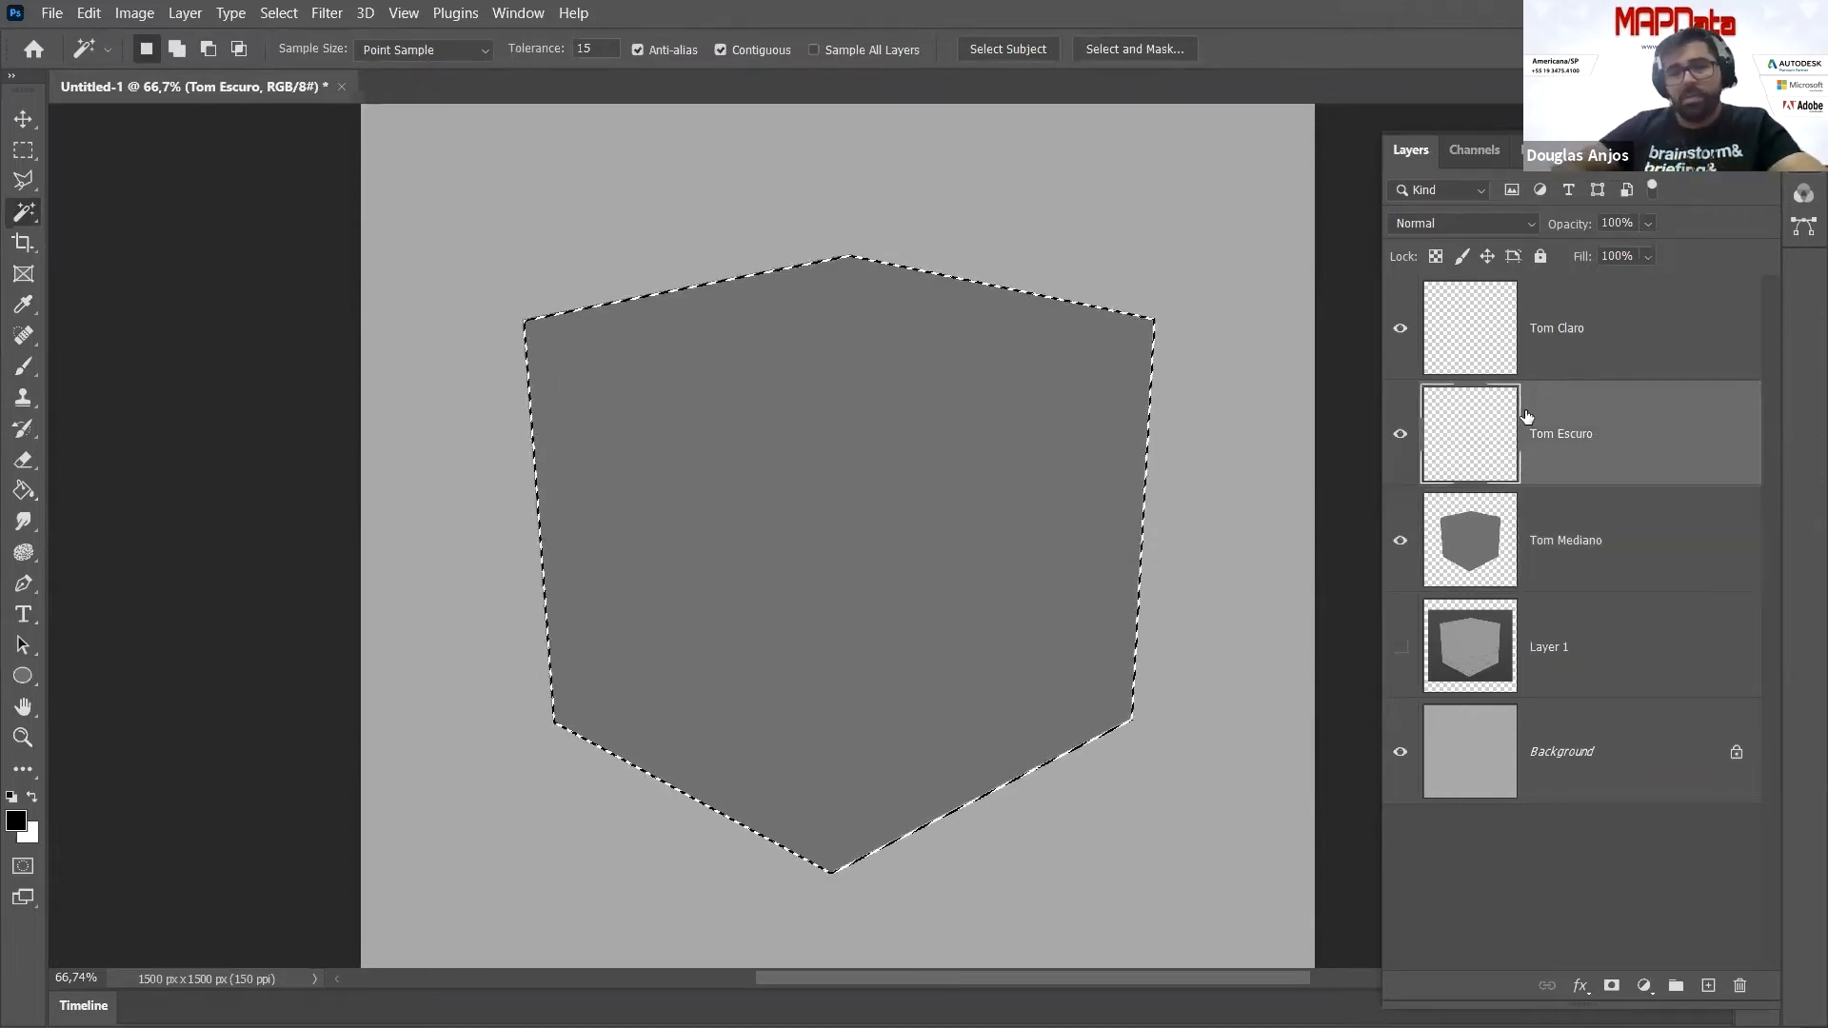
pyautogui.press('b')
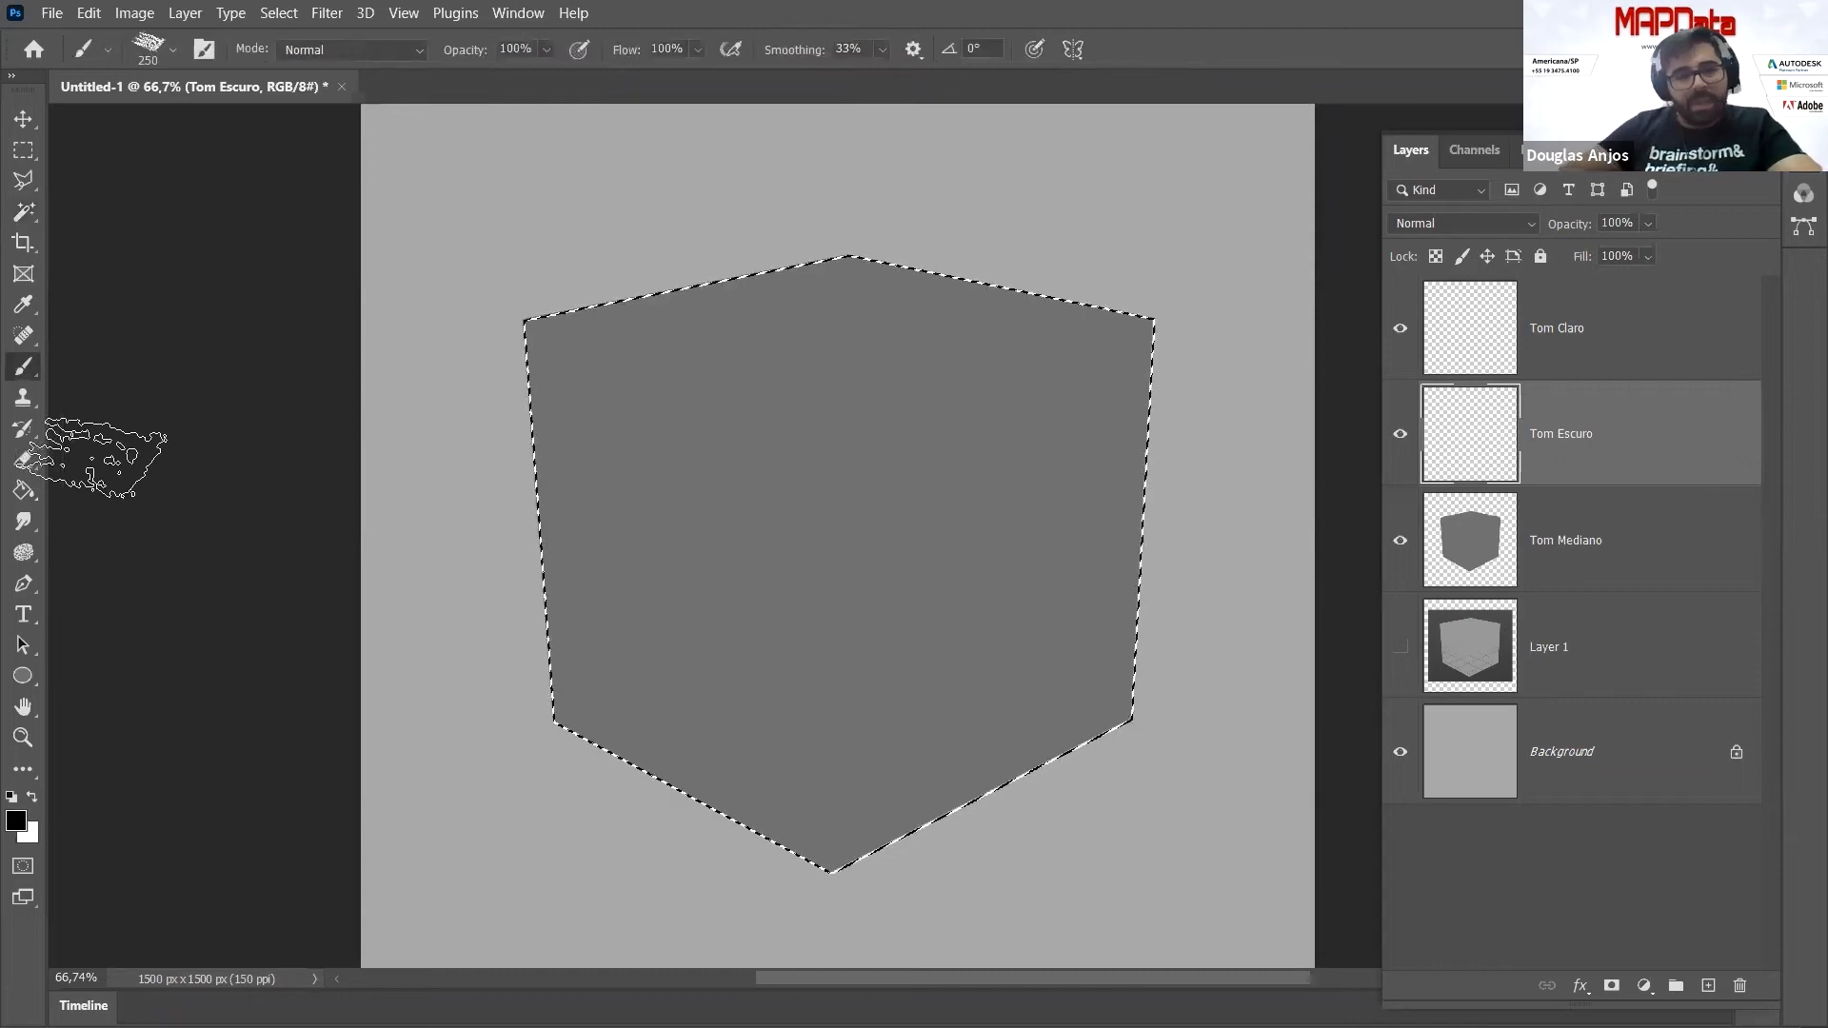
# Try a dark brush stroke inside the cube selection on Tom Escuro, undo it and clear the selection
pyautogui.moveTo(1038, 700)
pyautogui.mouseDown()
pyautogui.moveTo(1121, 694)
pyautogui.moveTo(877, 896)
pyautogui.moveTo(1109, 520)
pyautogui.moveTo(1122, 425)
pyautogui.moveTo(1026, 668)
pyautogui.moveTo(790, 900)
pyautogui.moveTo(1155, 837)
pyautogui.mouseUp()
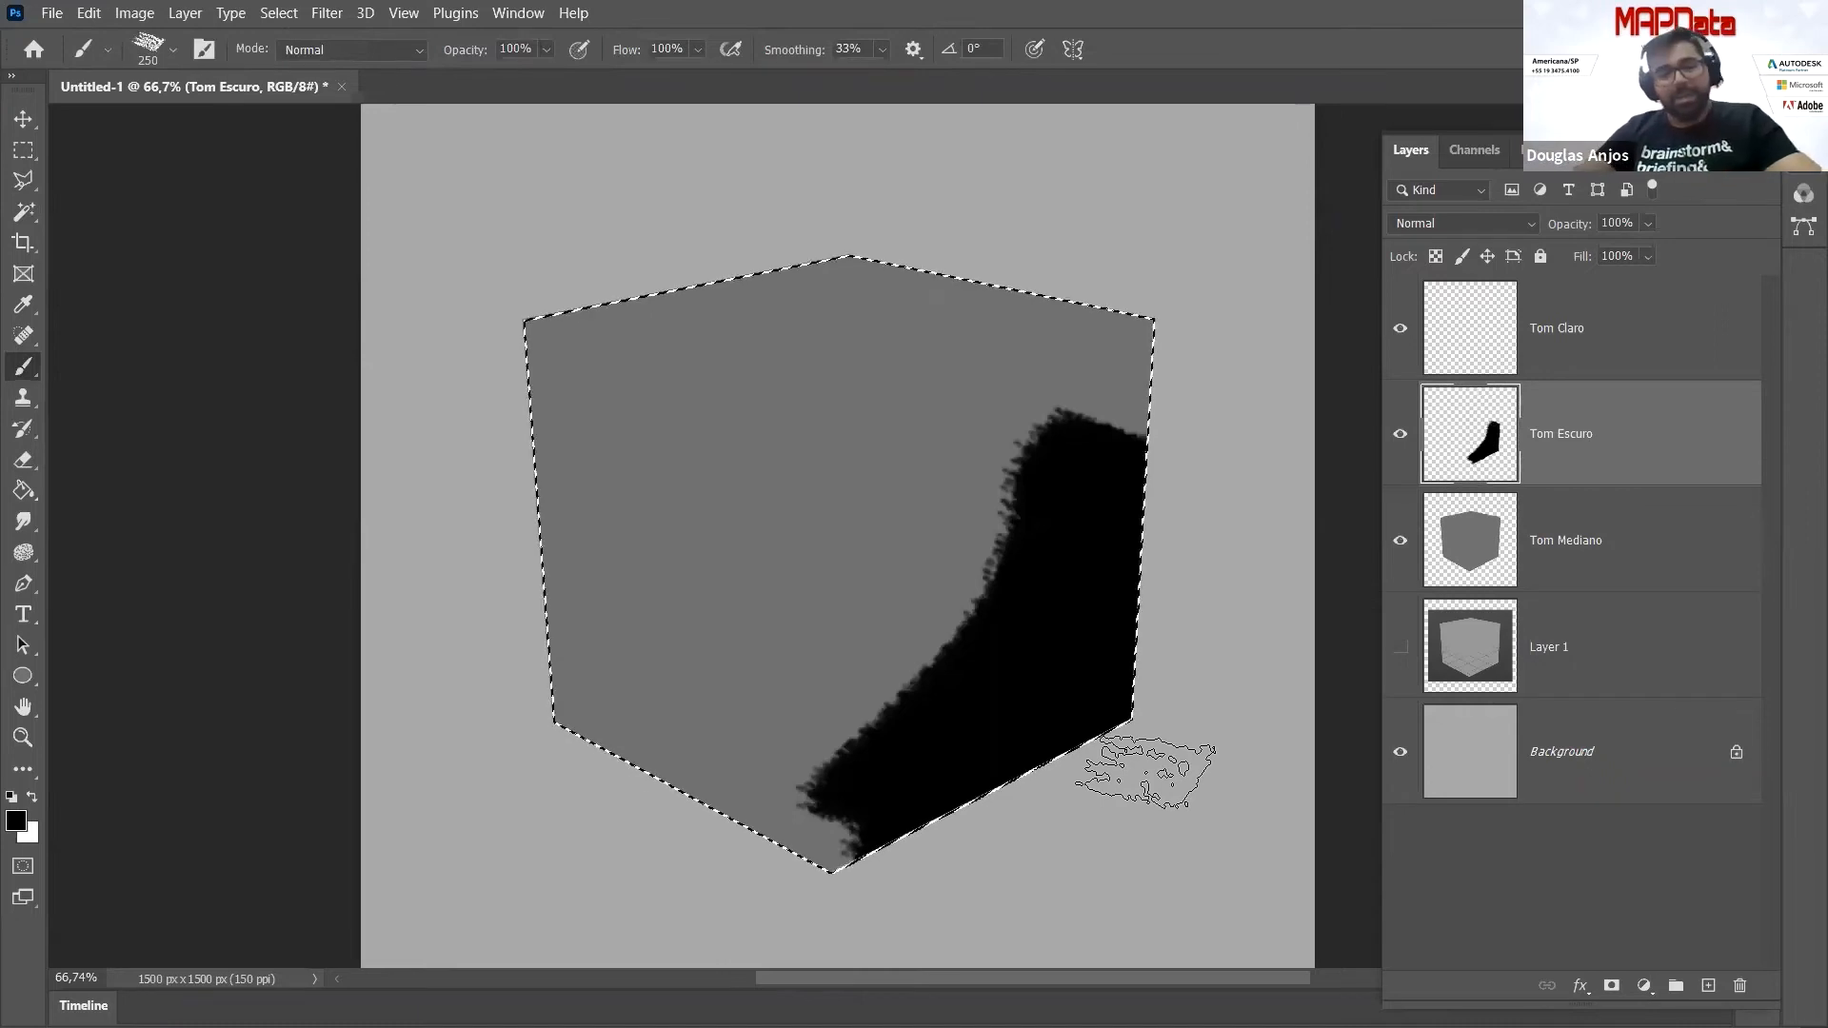
pyautogui.hotkey('ctrl', 'z')
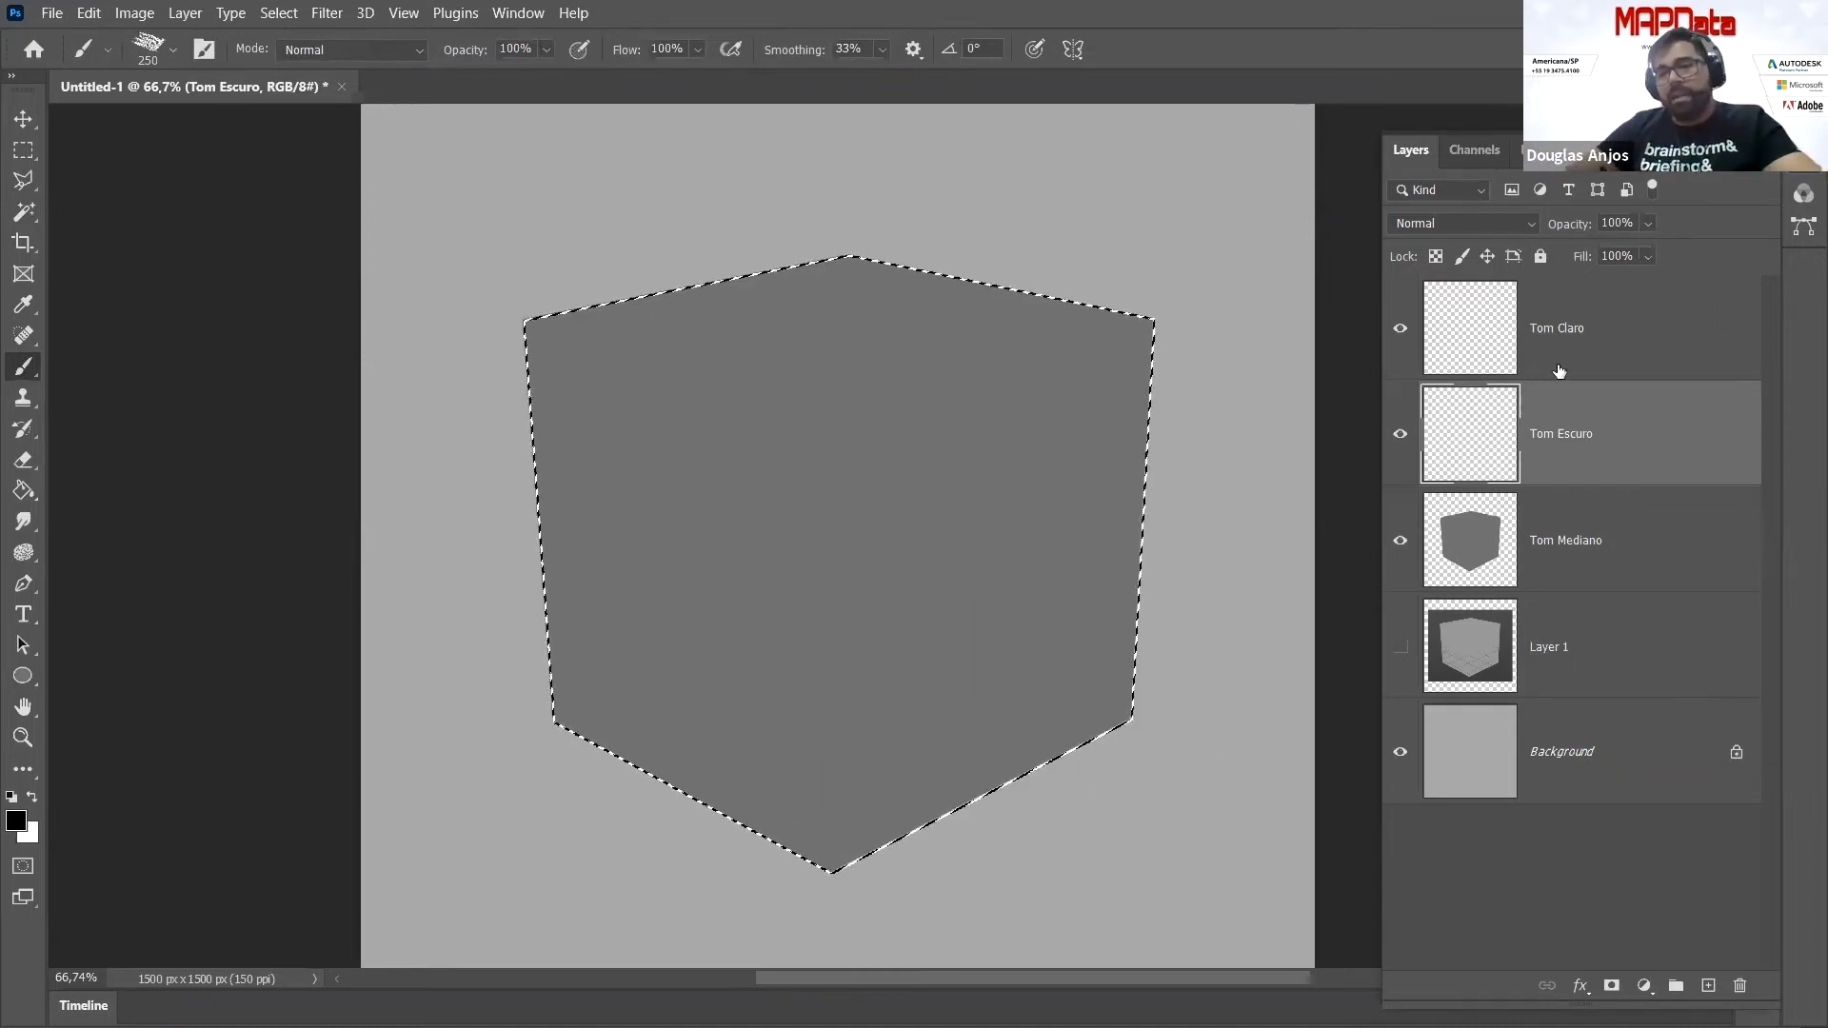
pyautogui.hotkey('ctrl', 'd')
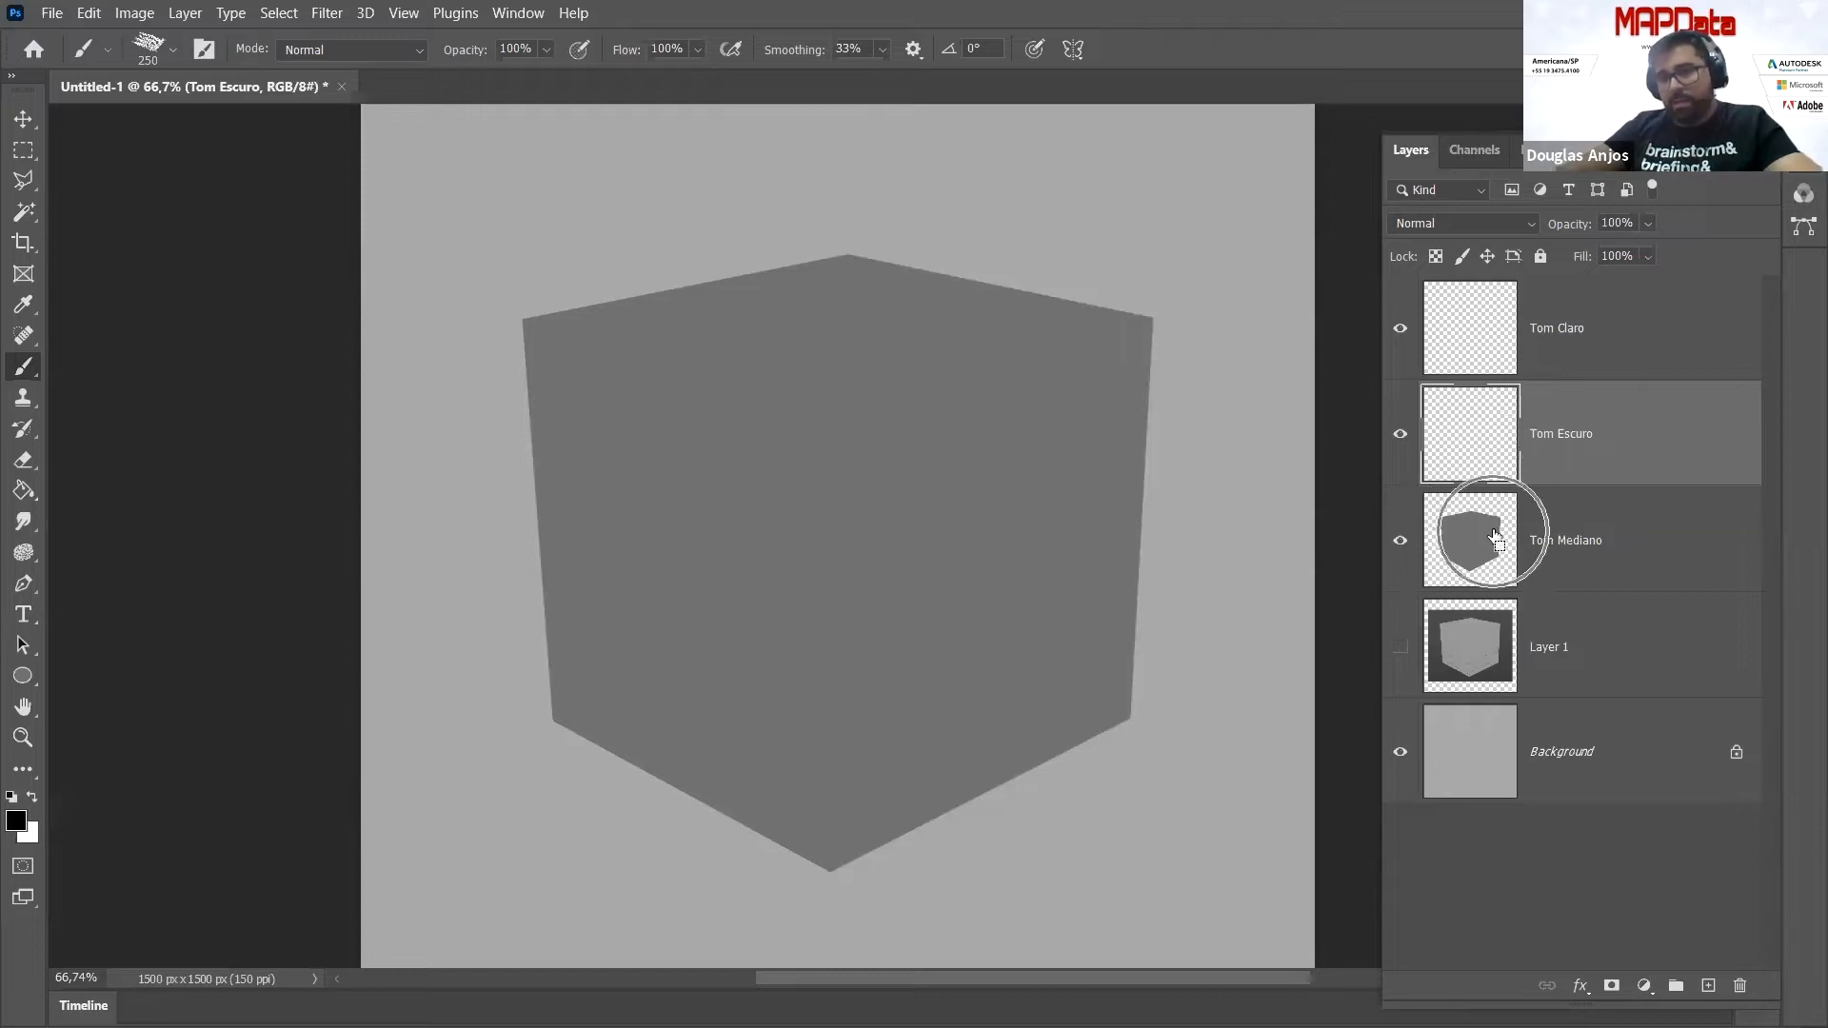
# Make Tom Escuro the active layer and create a clipping mask from it onto Tom Mediano
pyautogui.click(1570, 455)
pyautogui.press('ctrl')
pyautogui.press('ctrl')
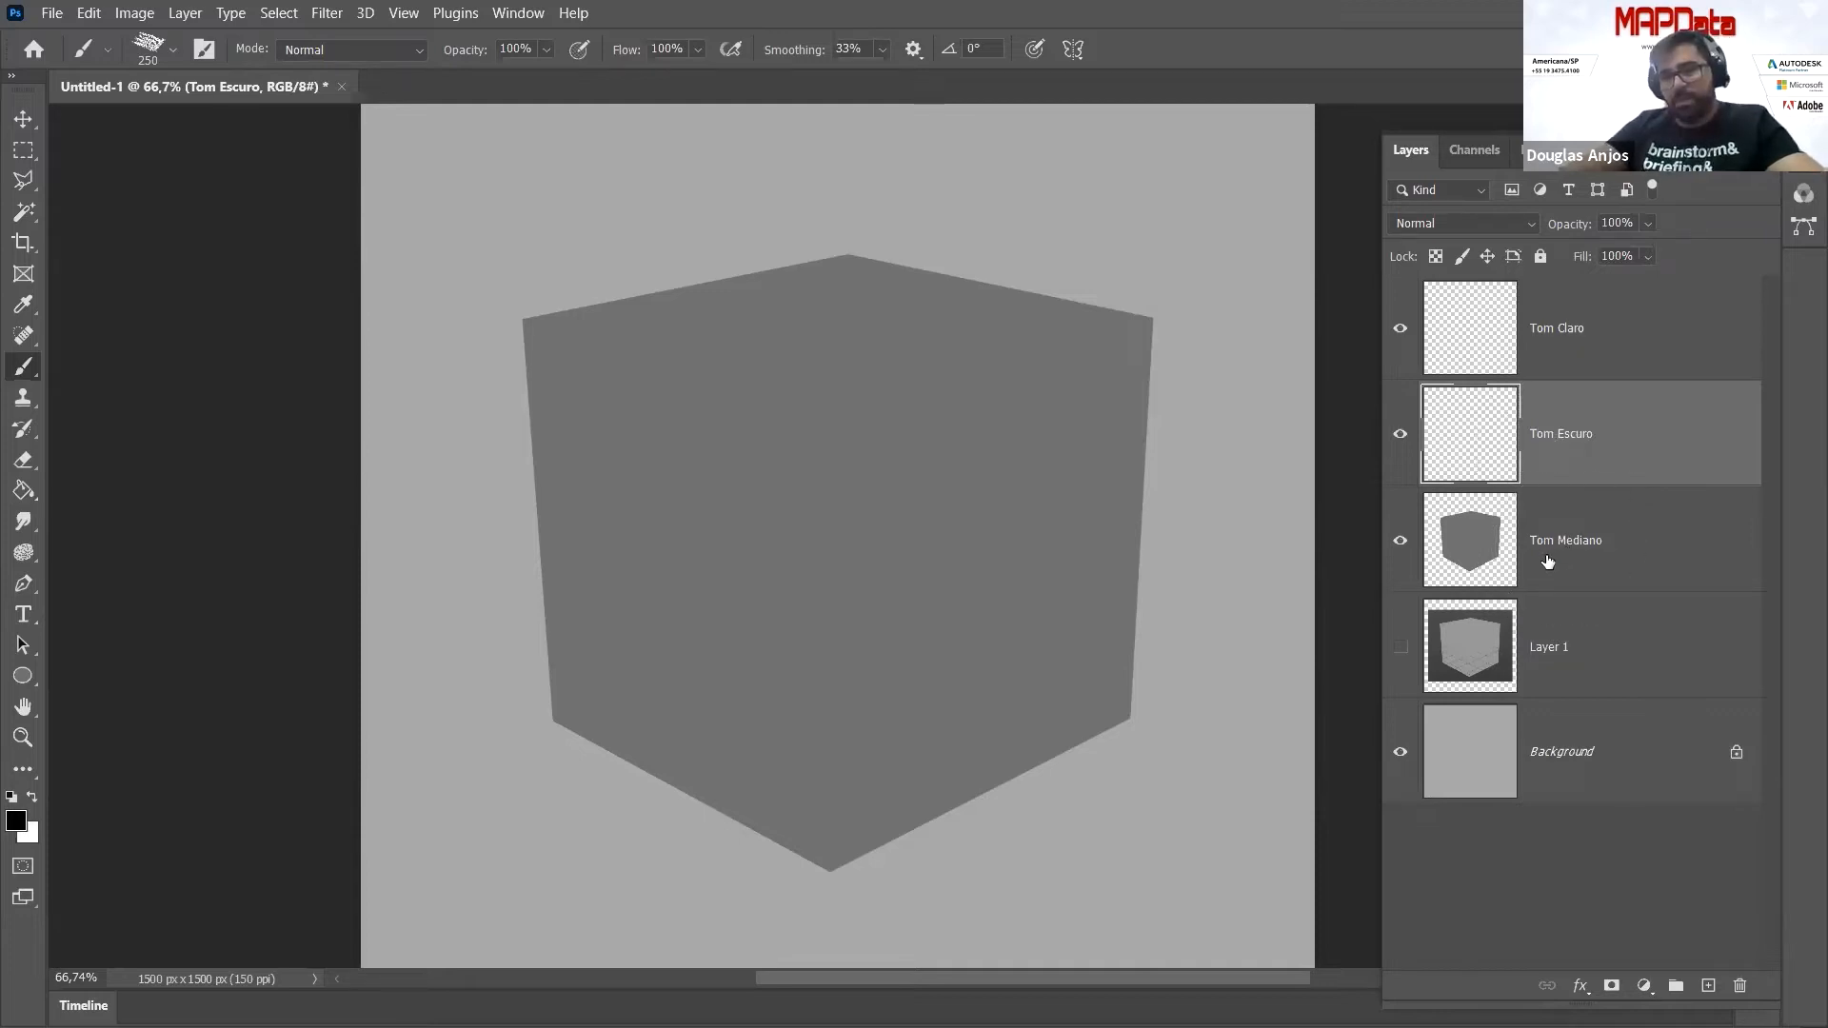
pyautogui.click(1570, 547)
pyautogui.click(1586, 424)
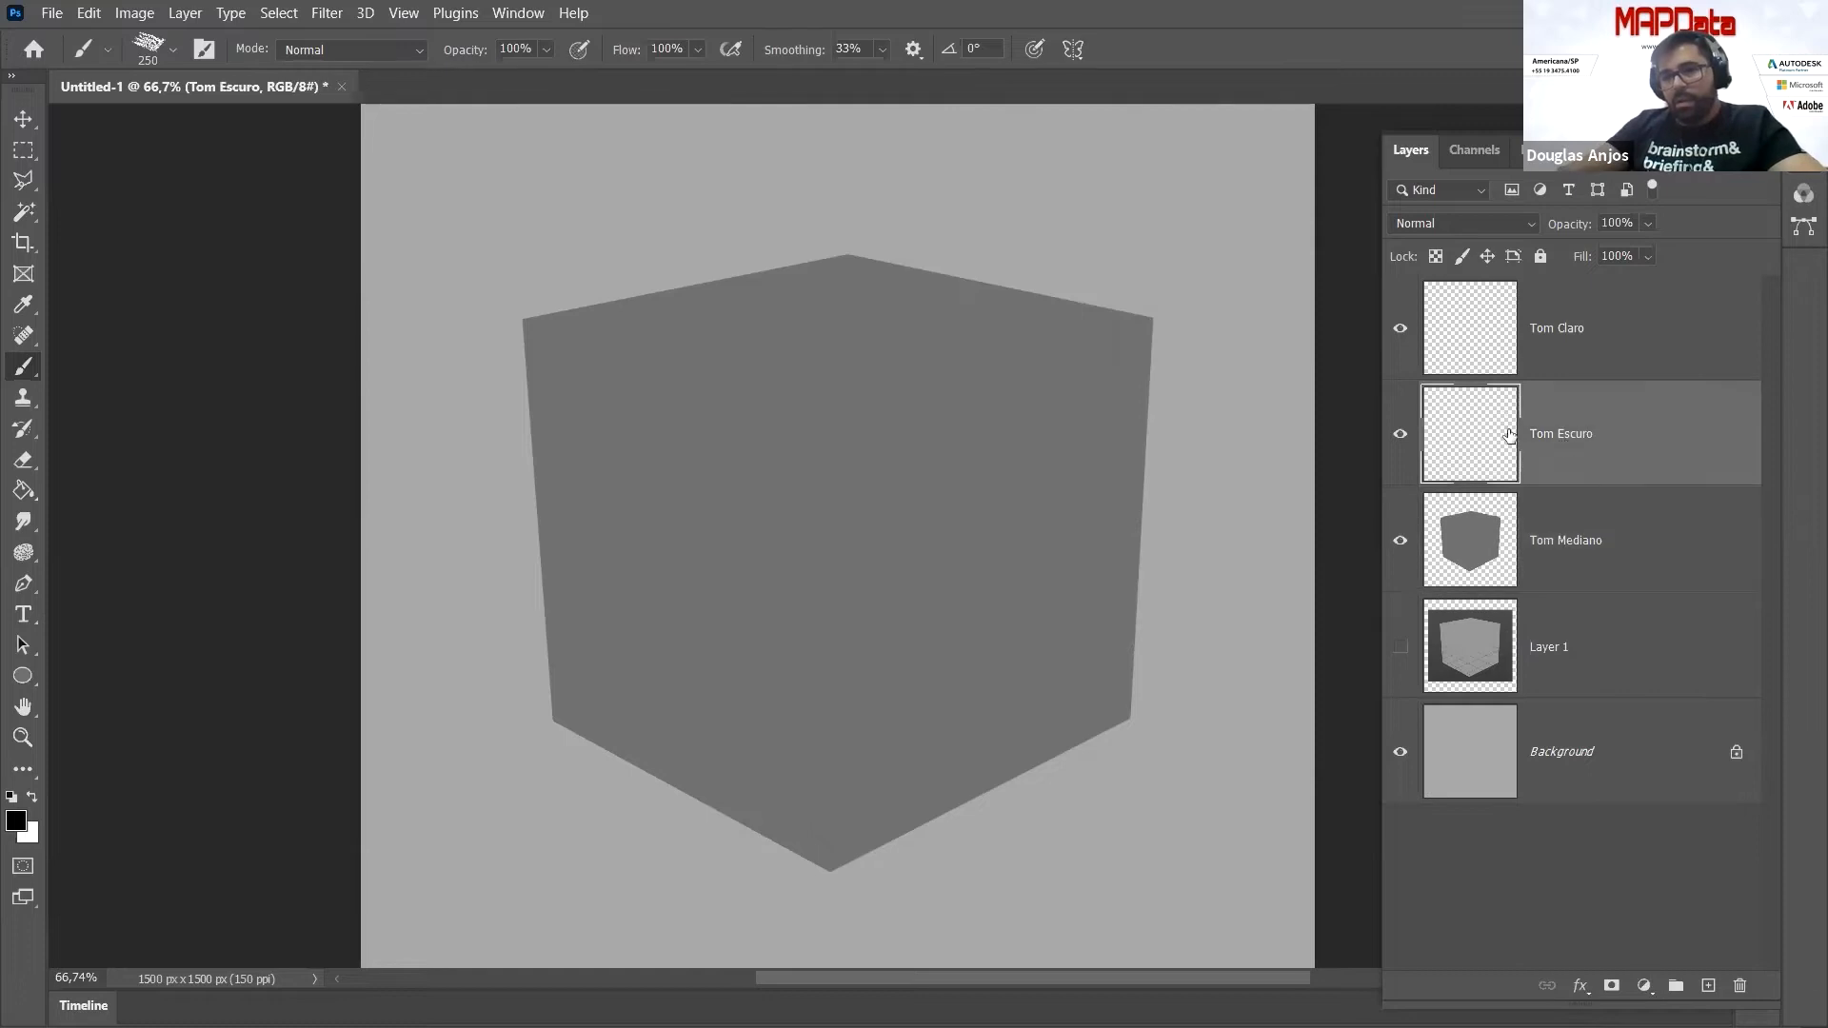
pyautogui.rightClick(1596, 433)
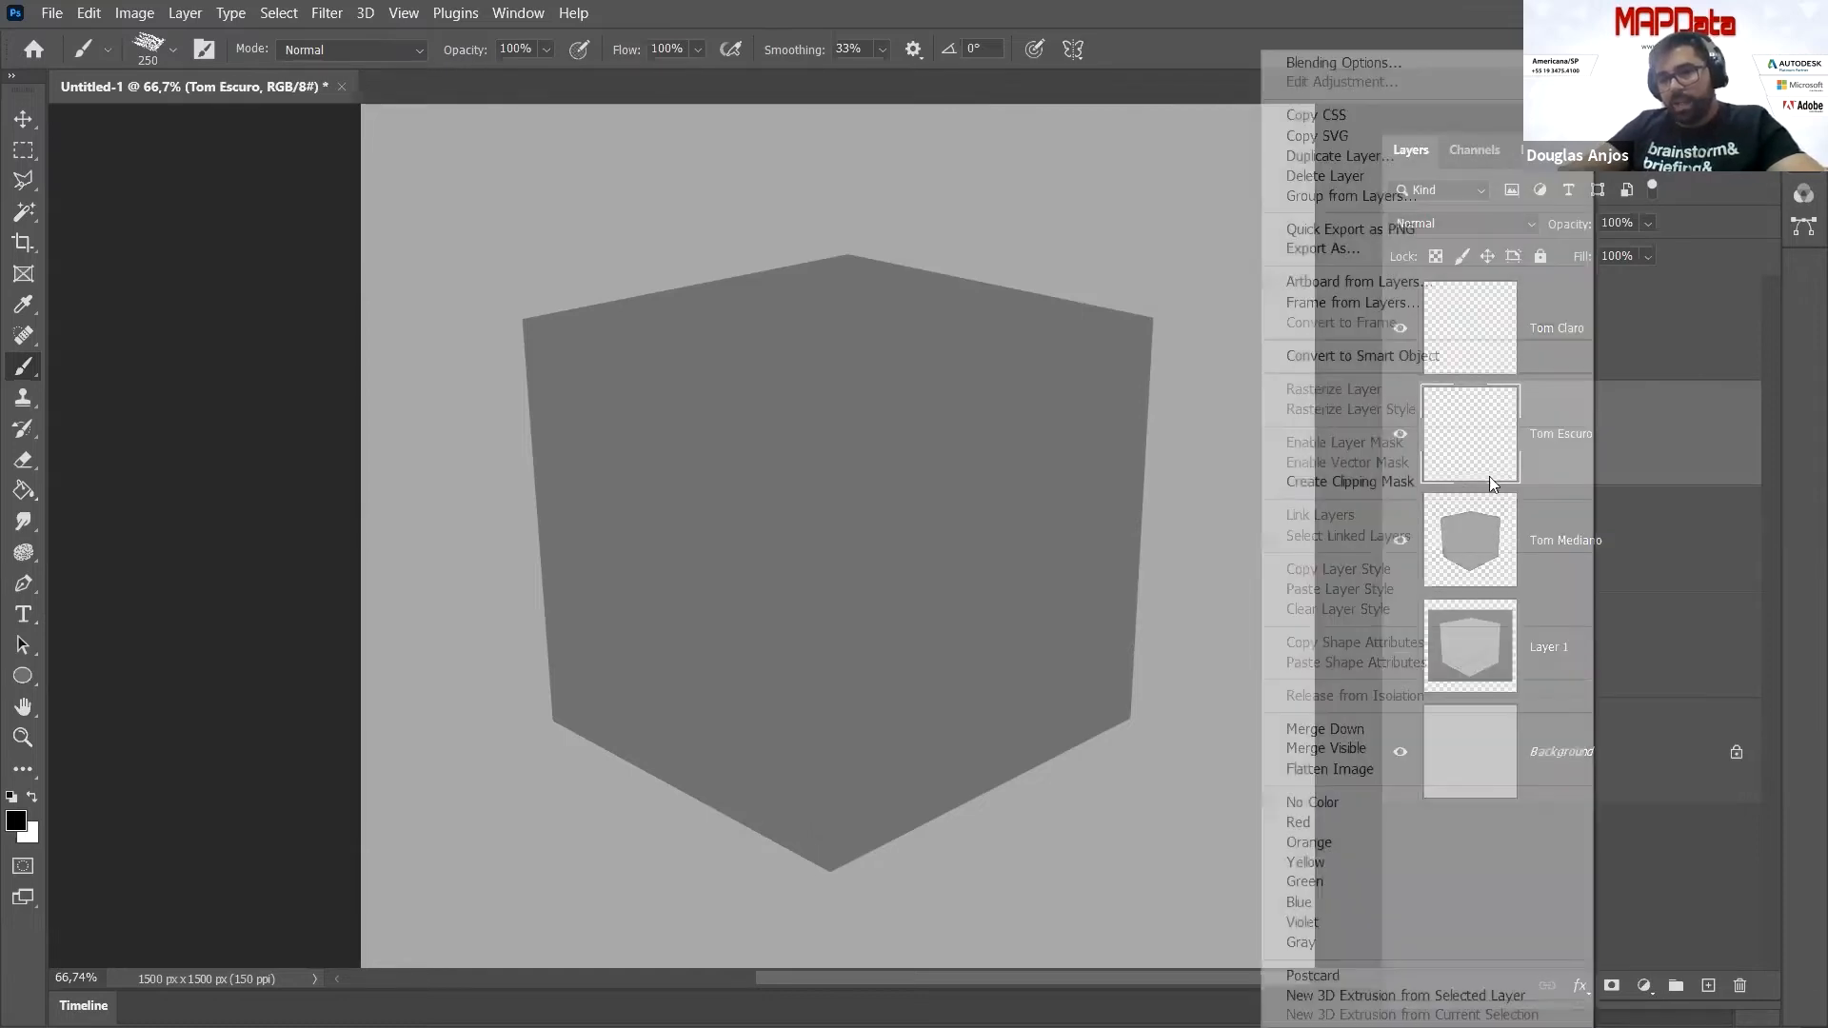
pyautogui.click(1390, 483)
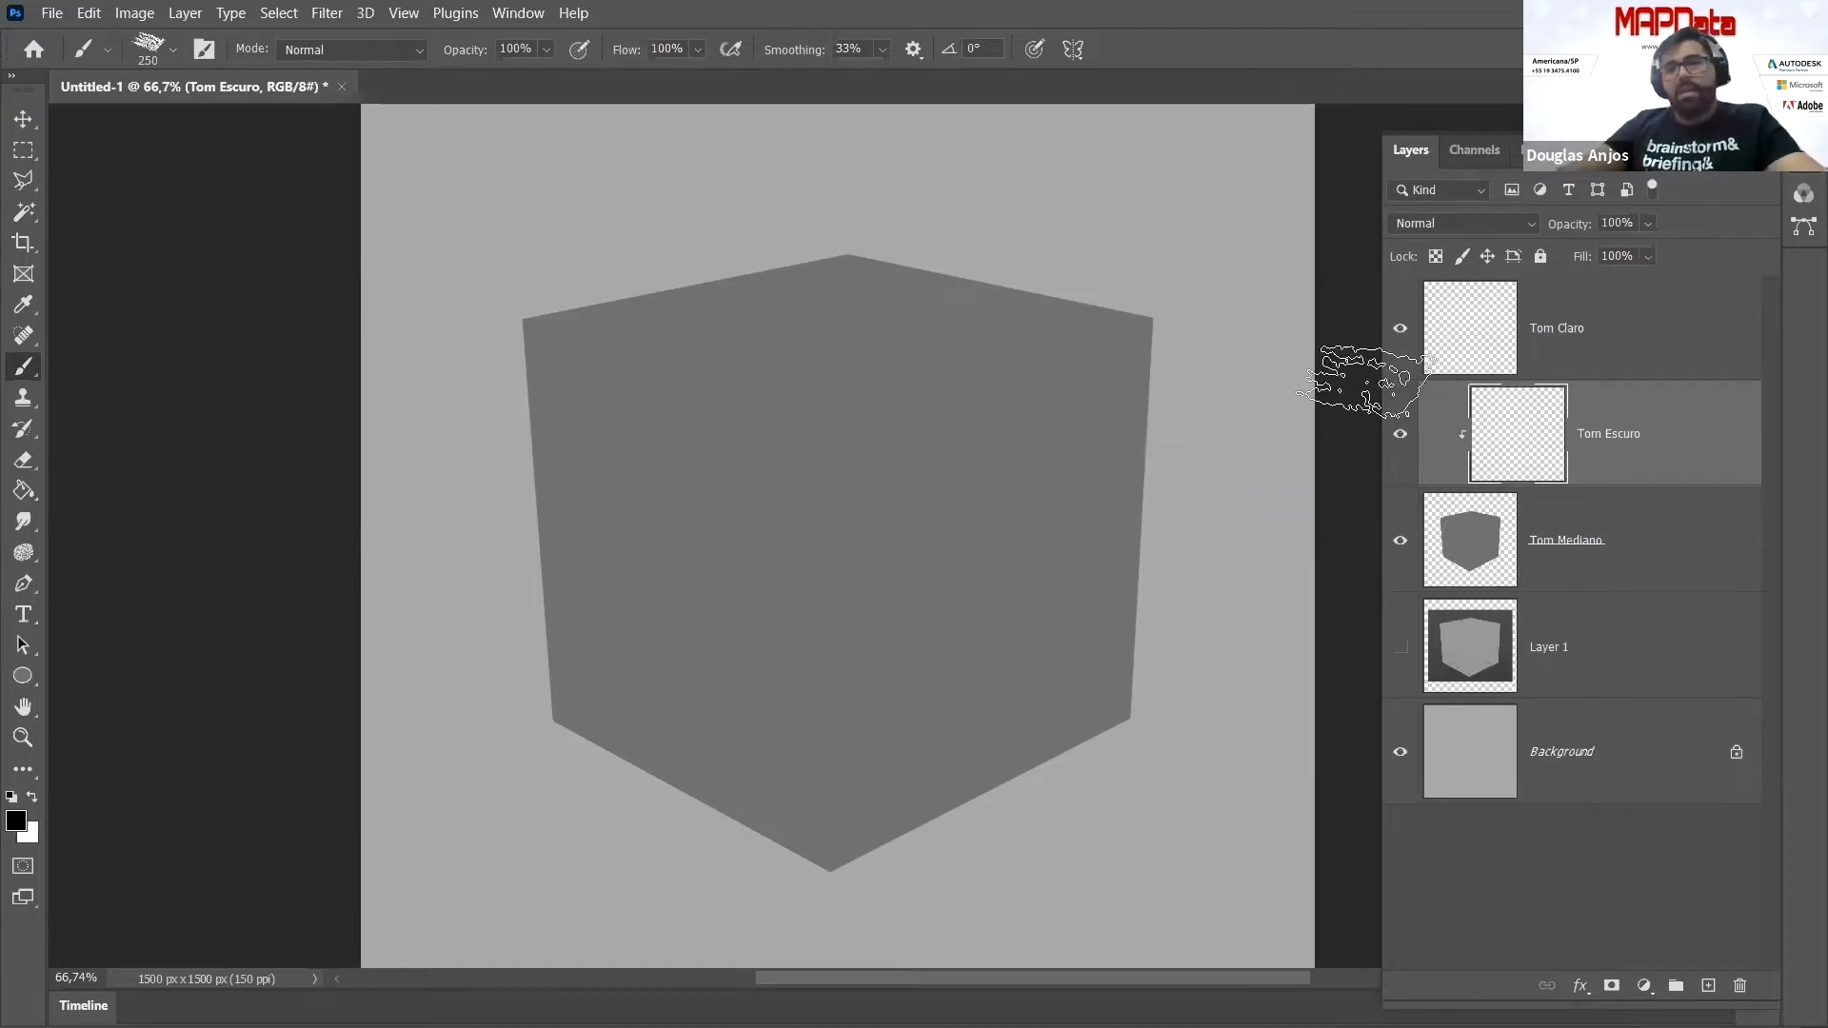
# Try a dark stroke over the cube's right side, undo it and release the Tom Escuro clipping mask
pyautogui.moveTo(1055, 425)
pyautogui.mouseDown()
pyautogui.moveTo(1012, 531)
pyautogui.moveTo(1122, 463)
pyautogui.moveTo(1147, 386)
pyautogui.moveTo(1081, 746)
pyautogui.moveTo(798, 883)
pyautogui.moveTo(975, 735)
pyautogui.moveTo(1111, 476)
pyautogui.moveTo(1153, 291)
pyautogui.moveTo(1037, 674)
pyautogui.moveTo(928, 776)
pyautogui.mouseUp()
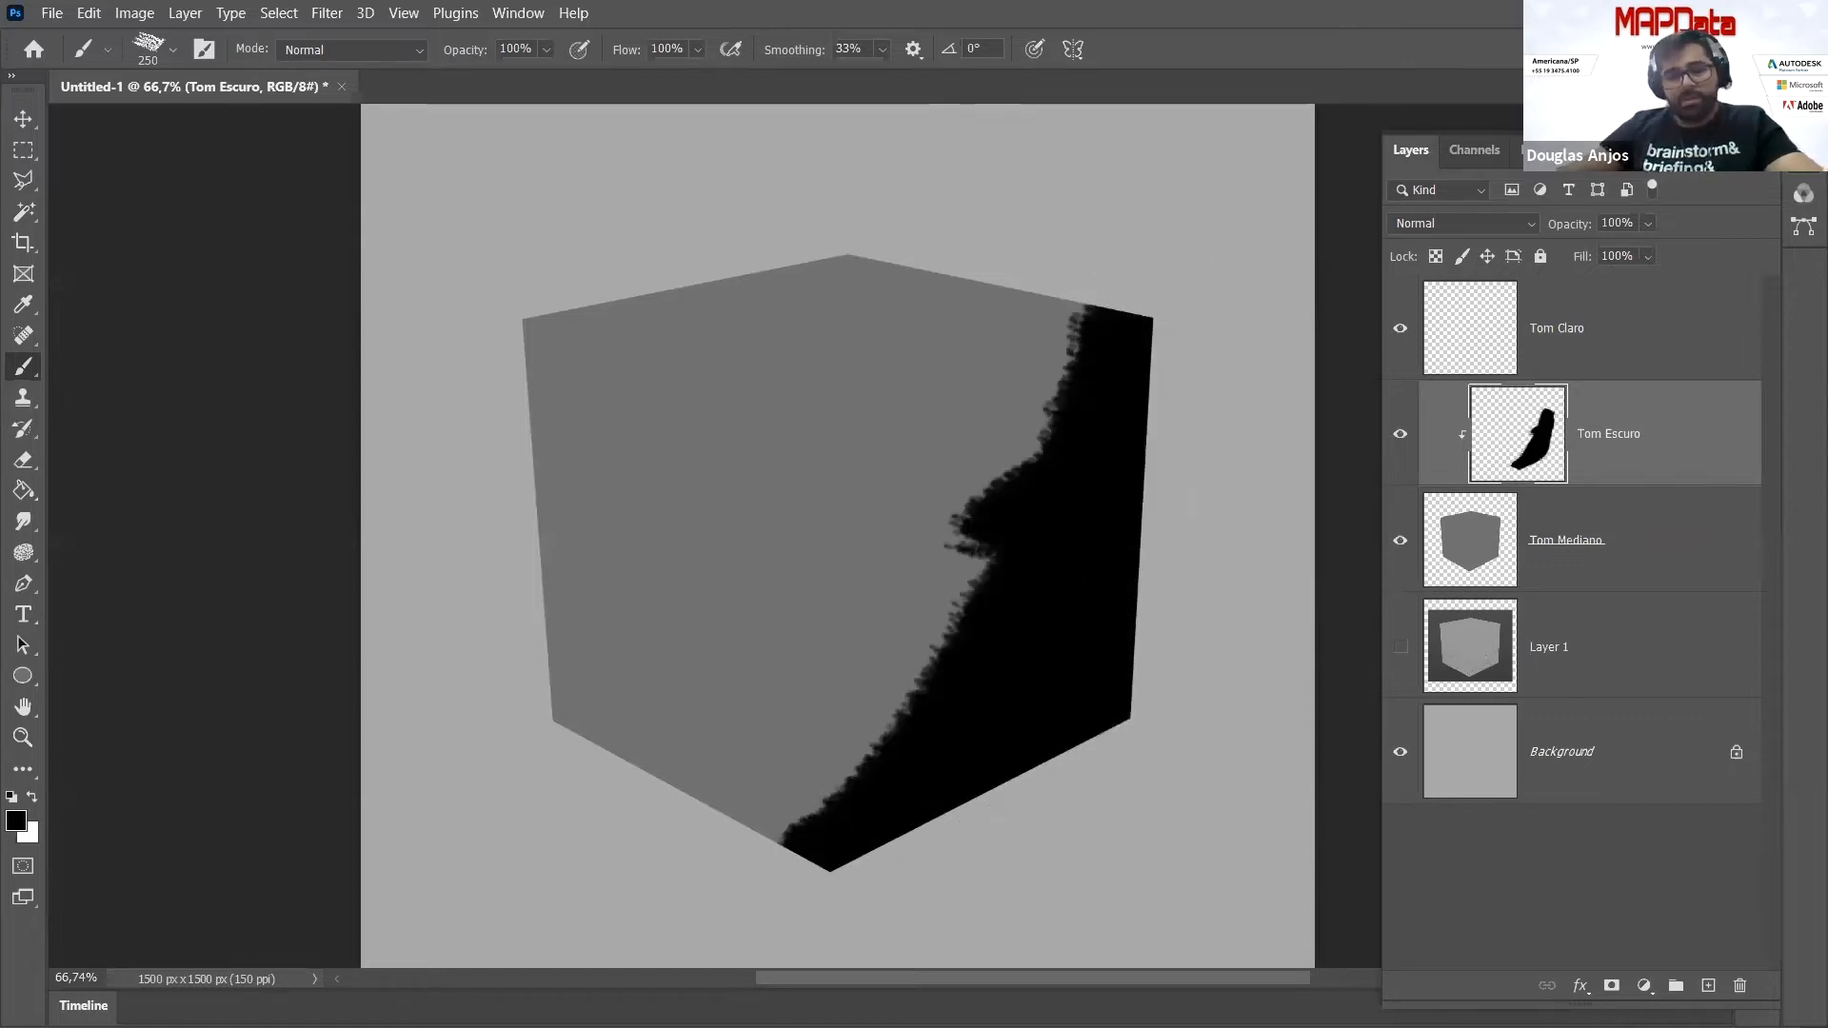
pyautogui.hotkey('ctrl', 'z')
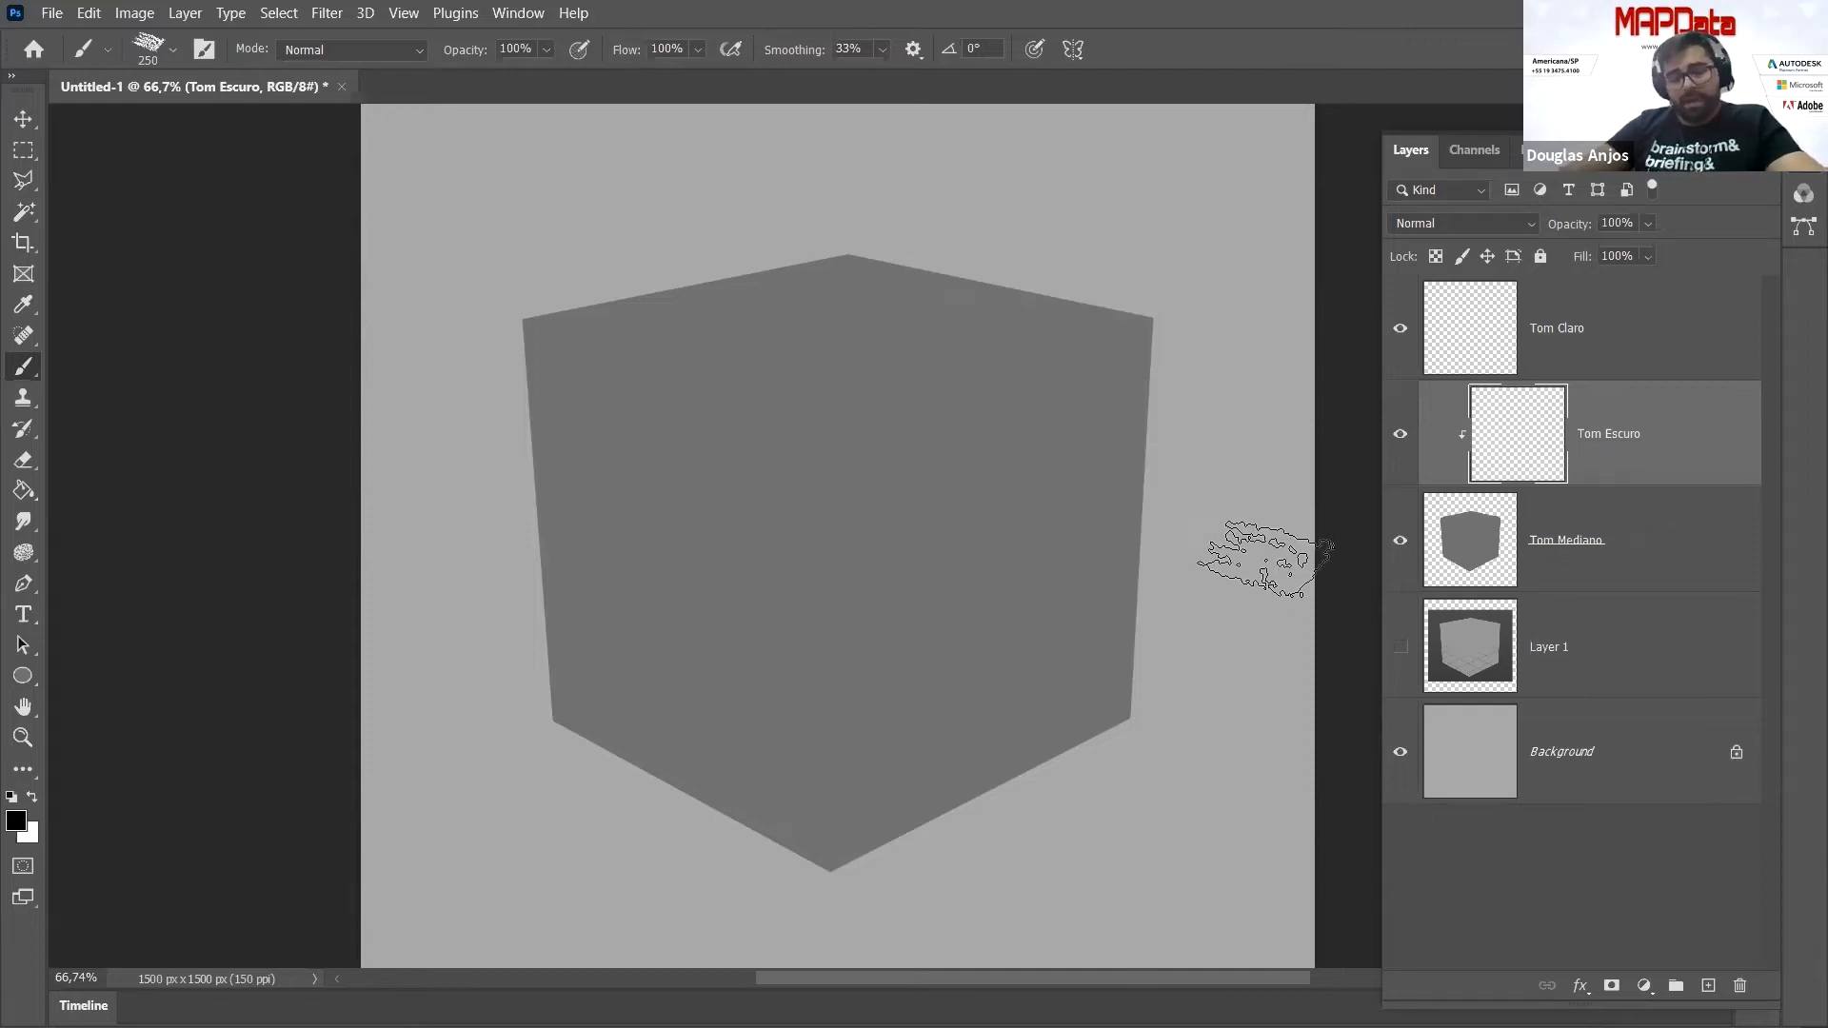
pyautogui.hotkey('ctrl', 'alt', 'g')
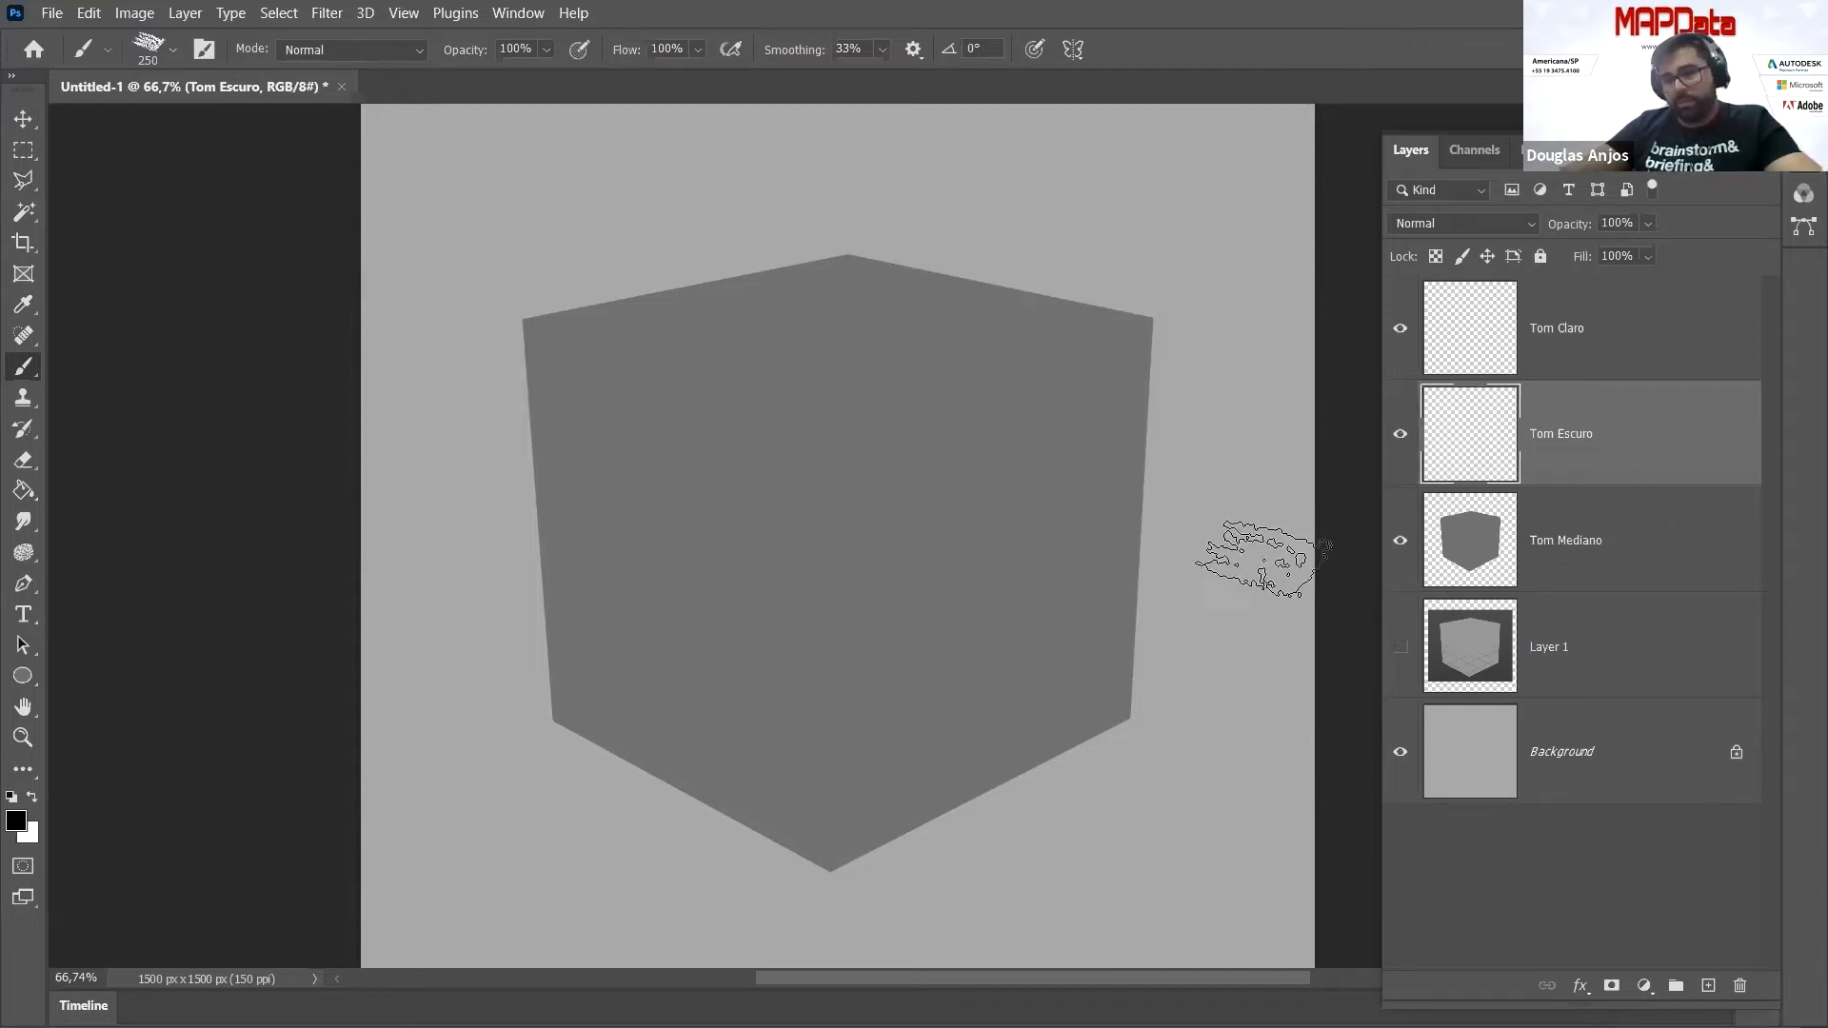
# Select the cube shape on Tom Mediano with the Magic Wand and return to the Tom Escuro layer
pyautogui.click(1454, 555)
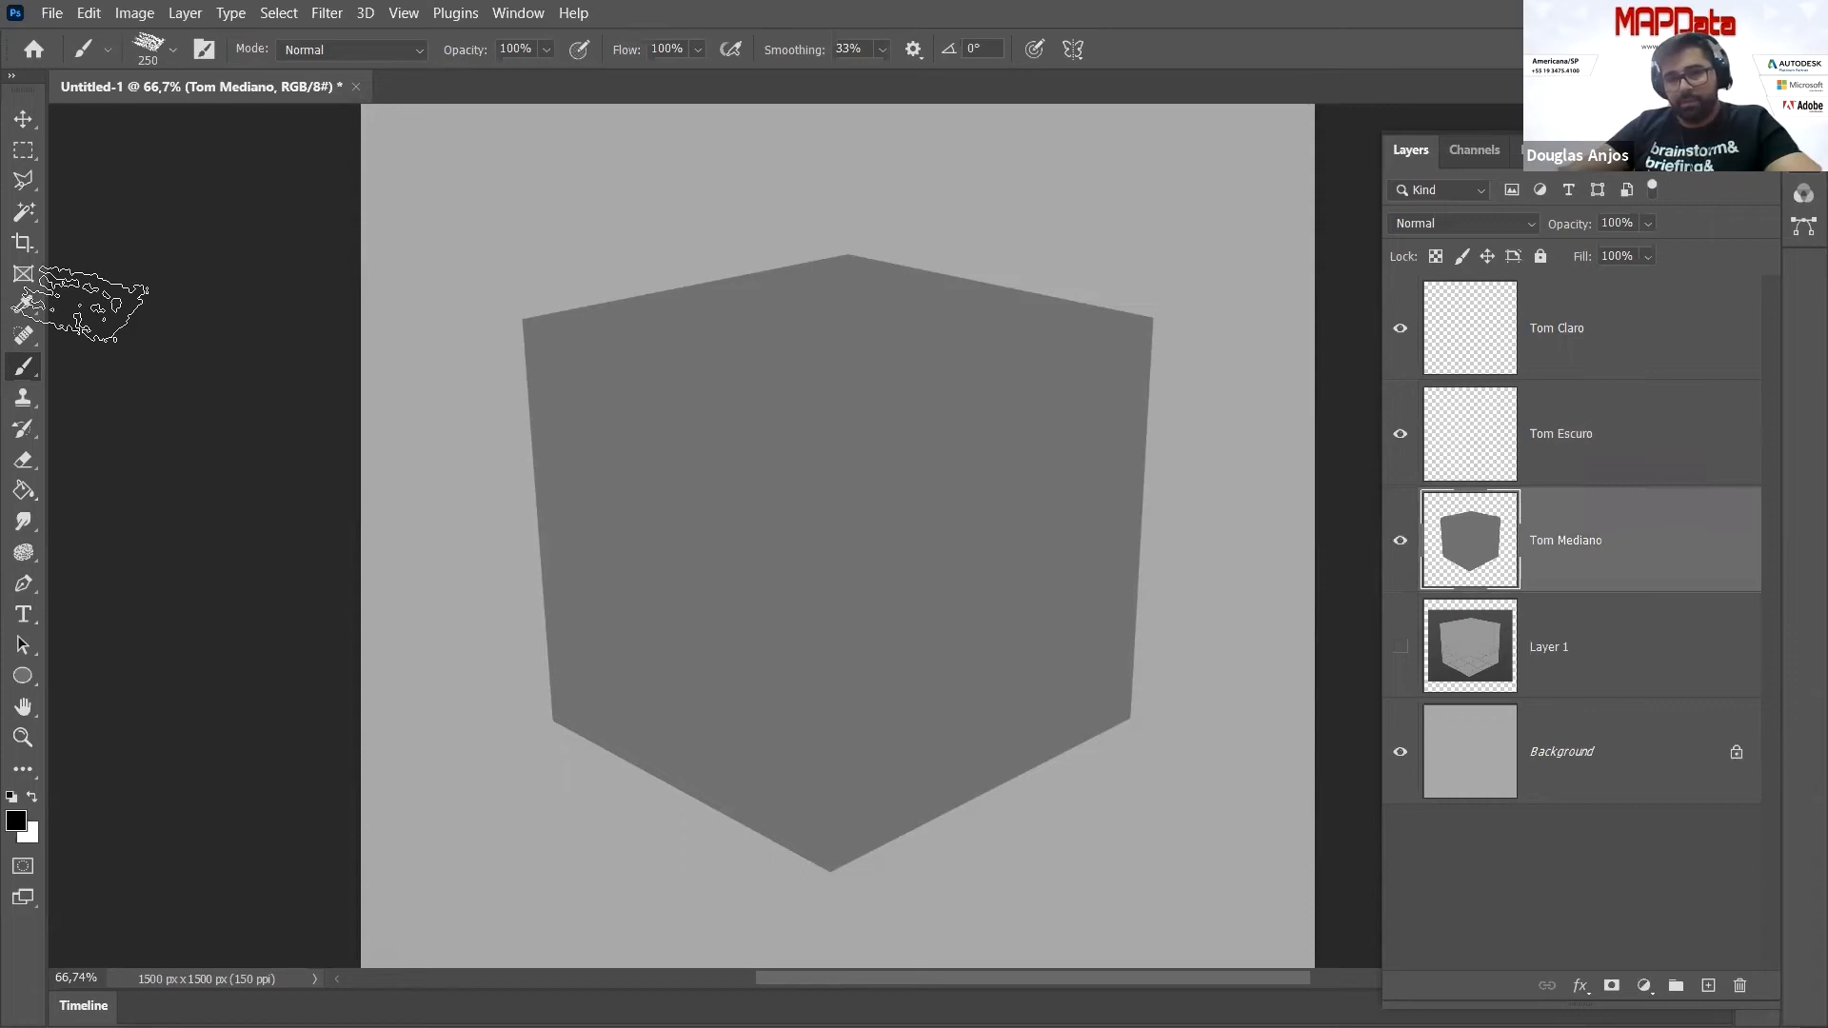
pyautogui.click(24, 212)
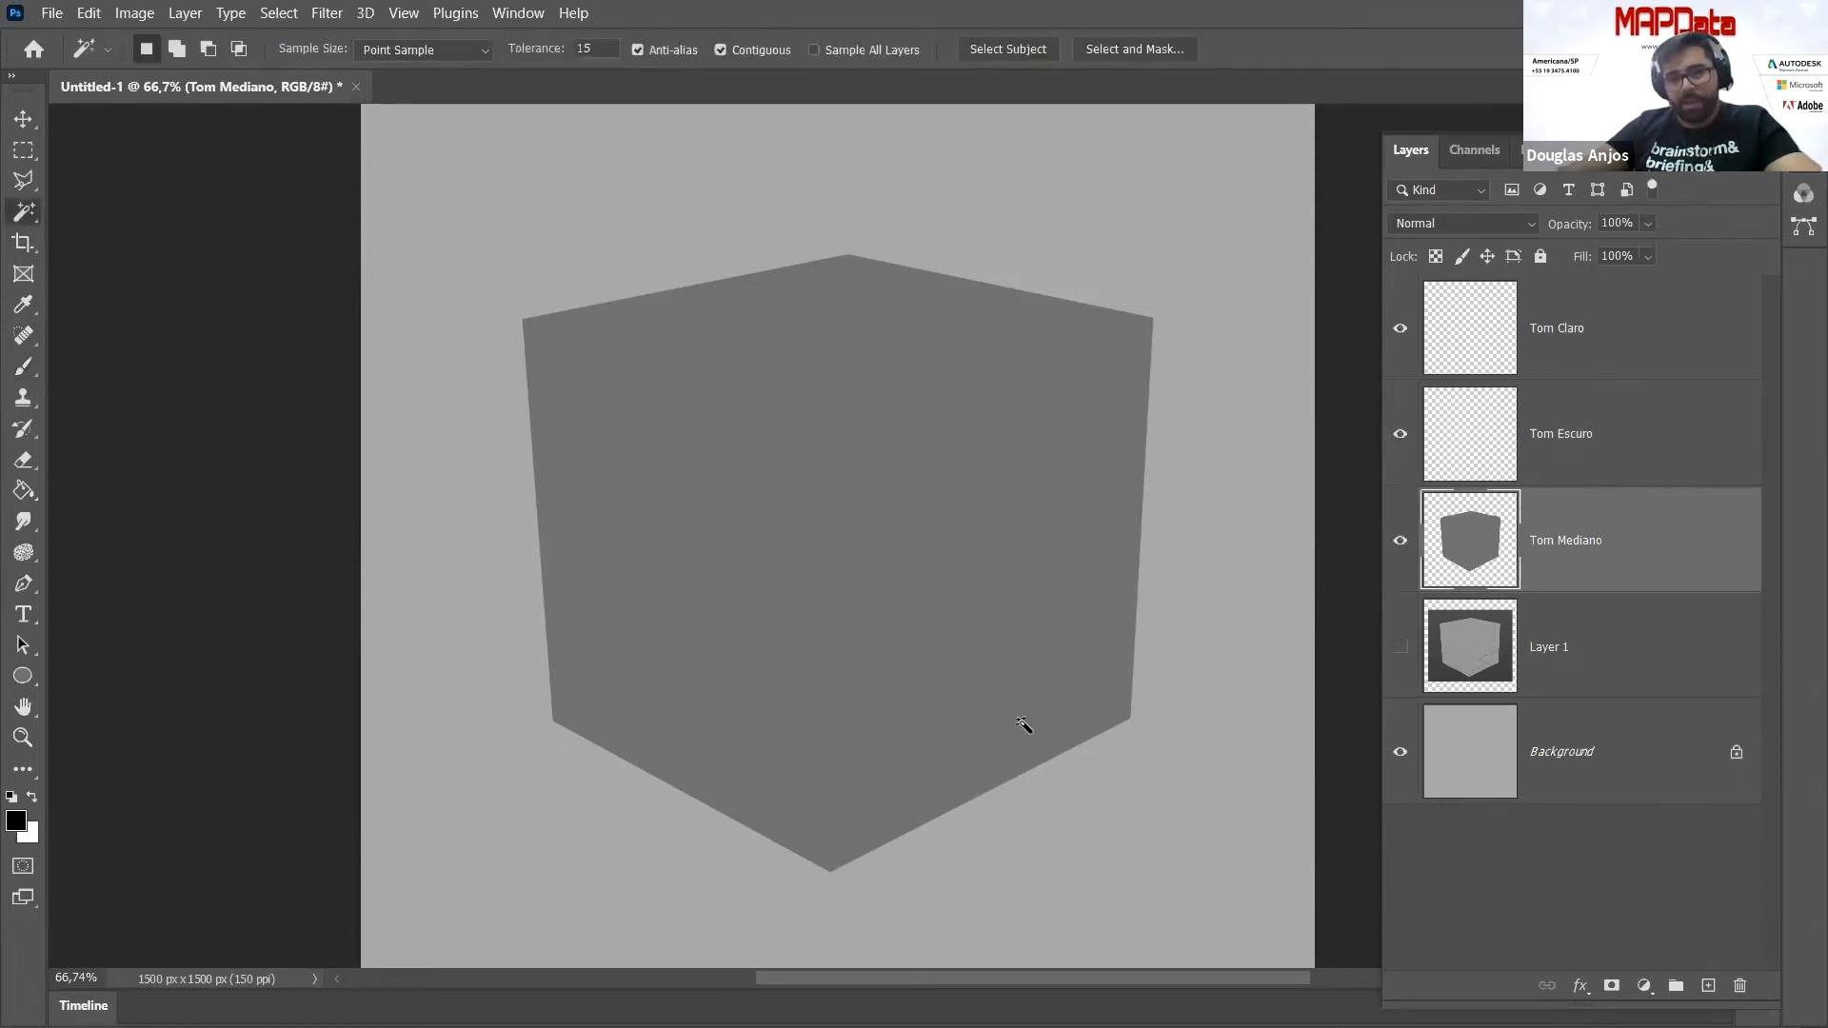
pyautogui.click(865, 663)
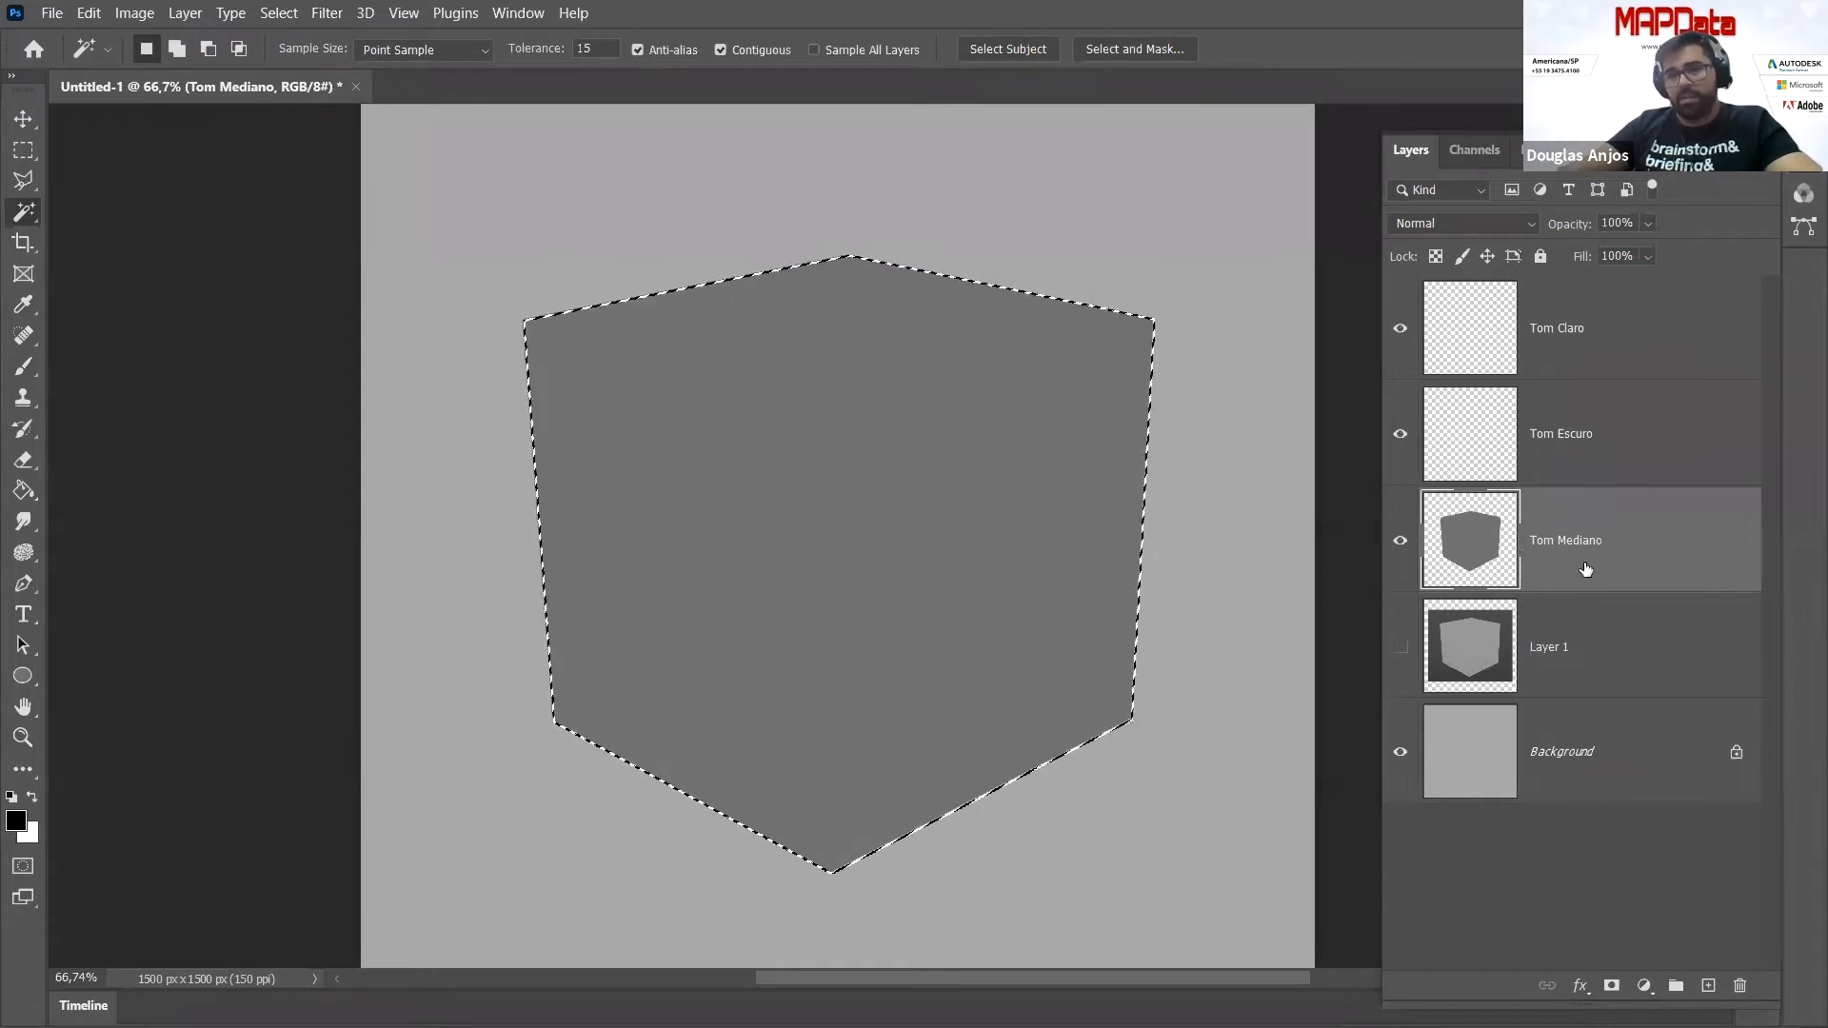
pyautogui.click(1579, 436)
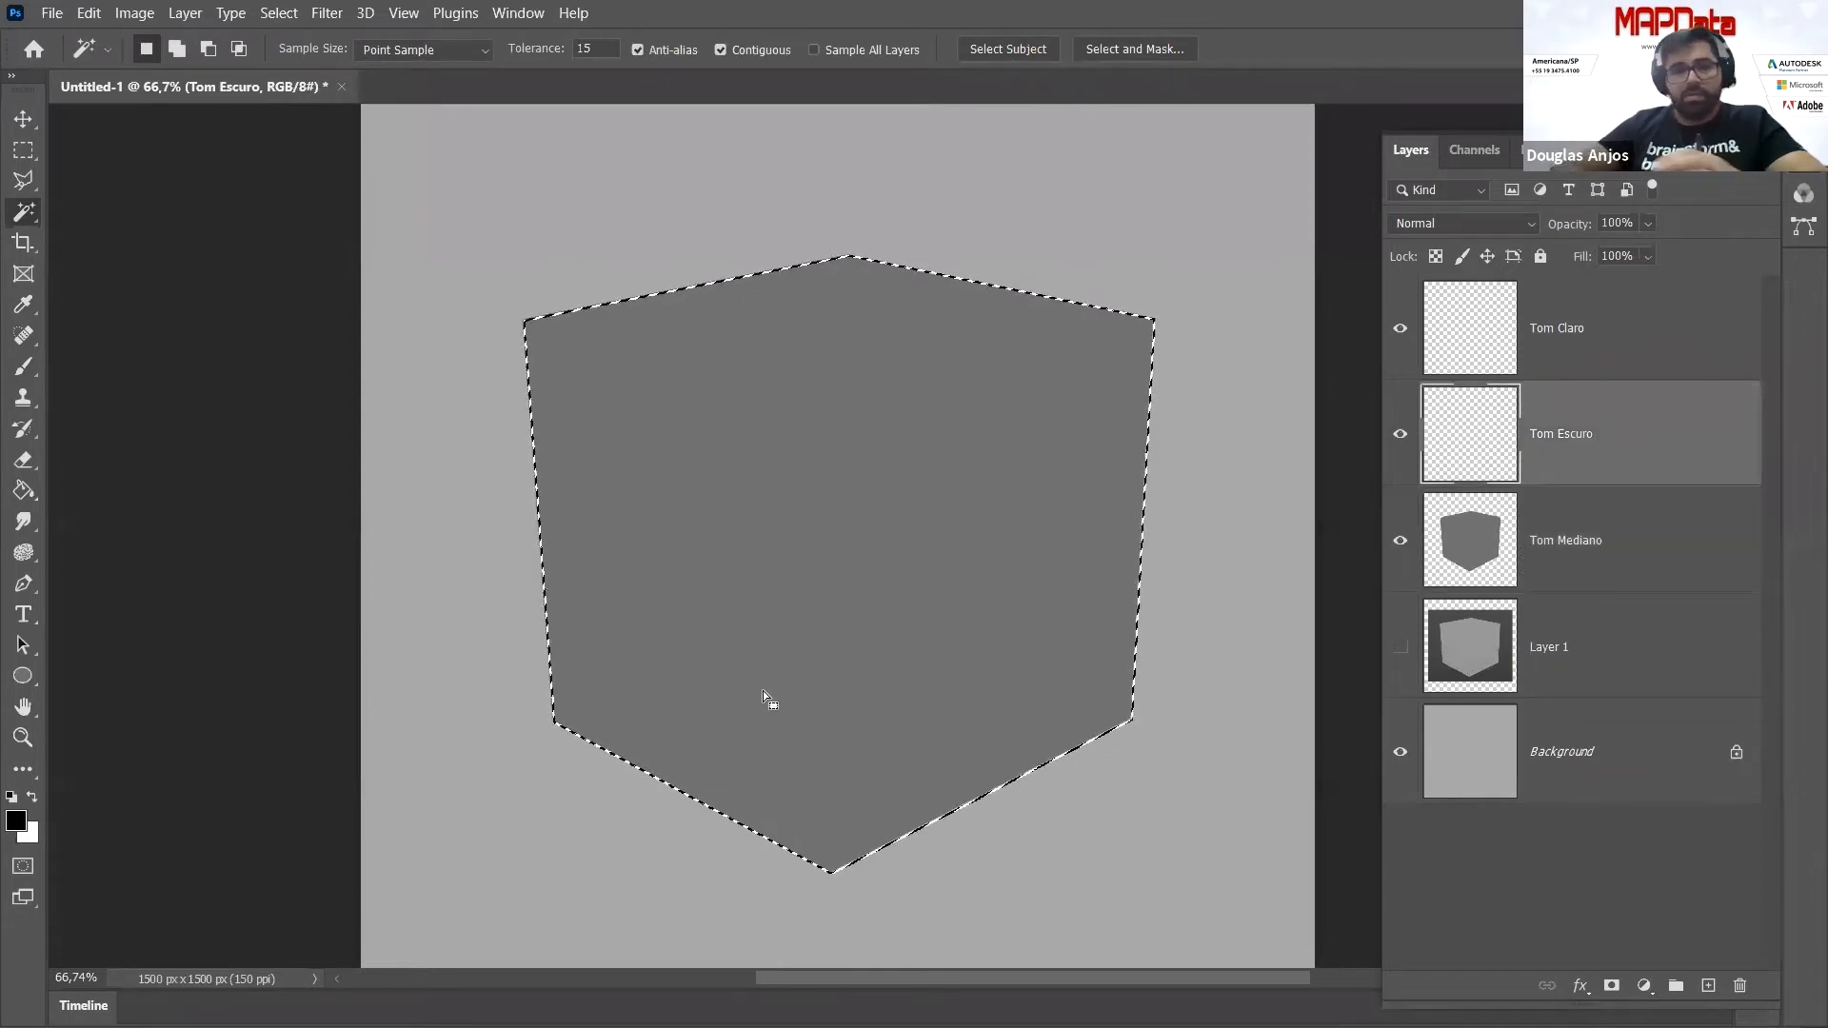
# Paint dark brush strokes over the lower right part of the cube on Tom Escuro, within the selection
pyautogui.click(32, 369)
pyautogui.moveTo(1061, 571)
pyautogui.mouseDown()
pyautogui.moveTo(1075, 609)
pyautogui.moveTo(1102, 522)
pyautogui.moveTo(1066, 704)
pyautogui.mouseUp()
pyautogui.moveTo(899, 867)
pyautogui.mouseDown()
pyautogui.moveTo(1057, 641)
pyautogui.moveTo(1067, 517)
pyautogui.moveTo(919, 844)
pyautogui.moveTo(1040, 531)
pyautogui.mouseUp()
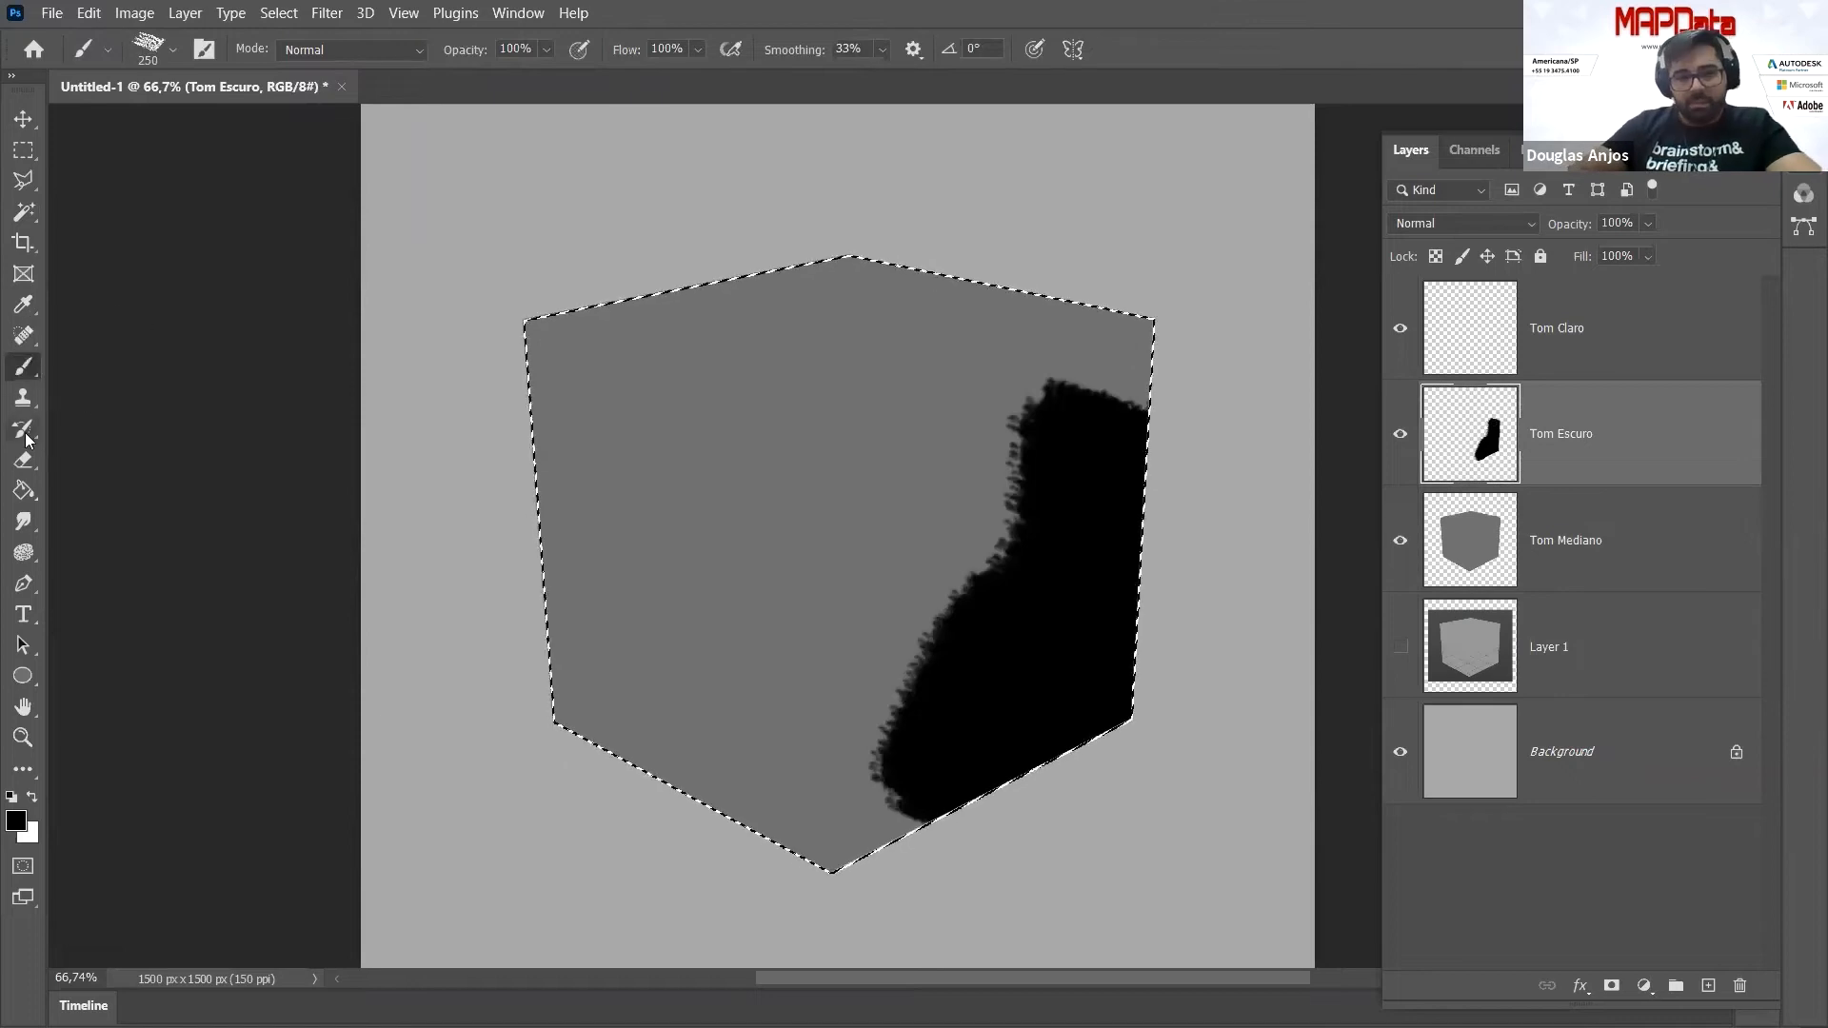
# Smear the dark paint up to the cube's upper right corner with the Smudge tool at 448 px
pyautogui.click(33, 524)
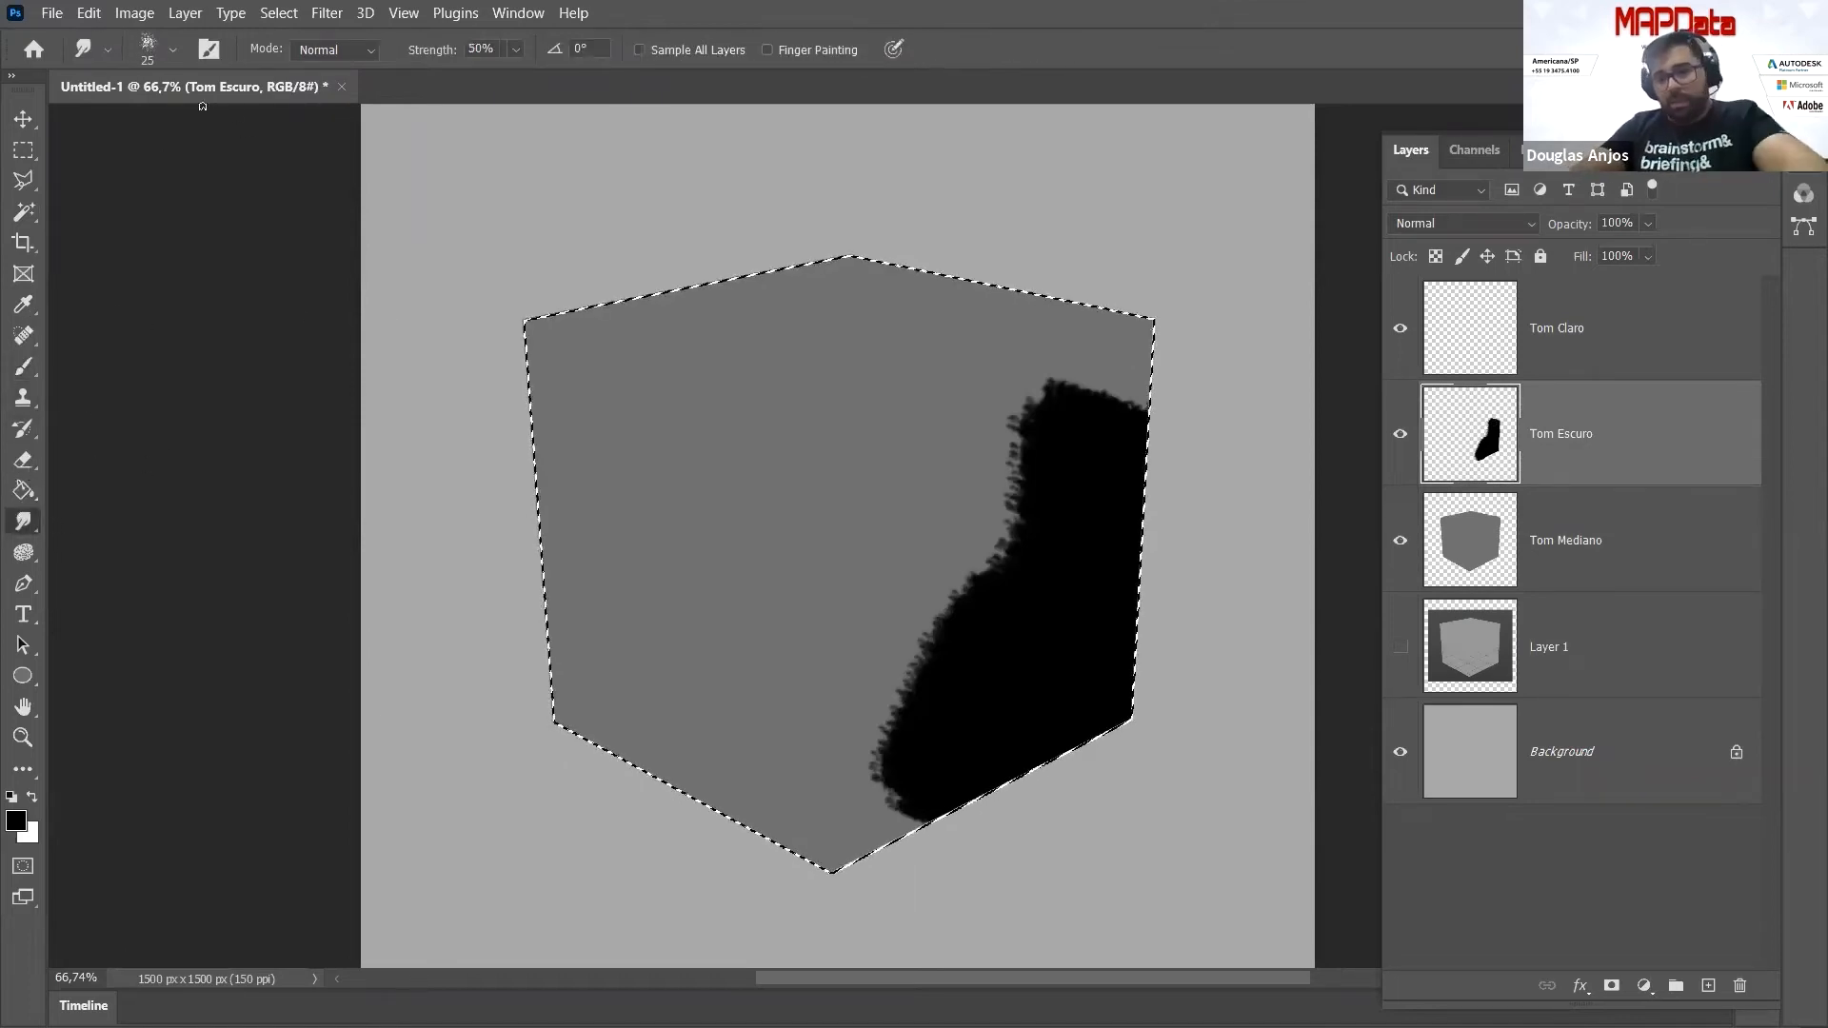
pyautogui.click(172, 49)
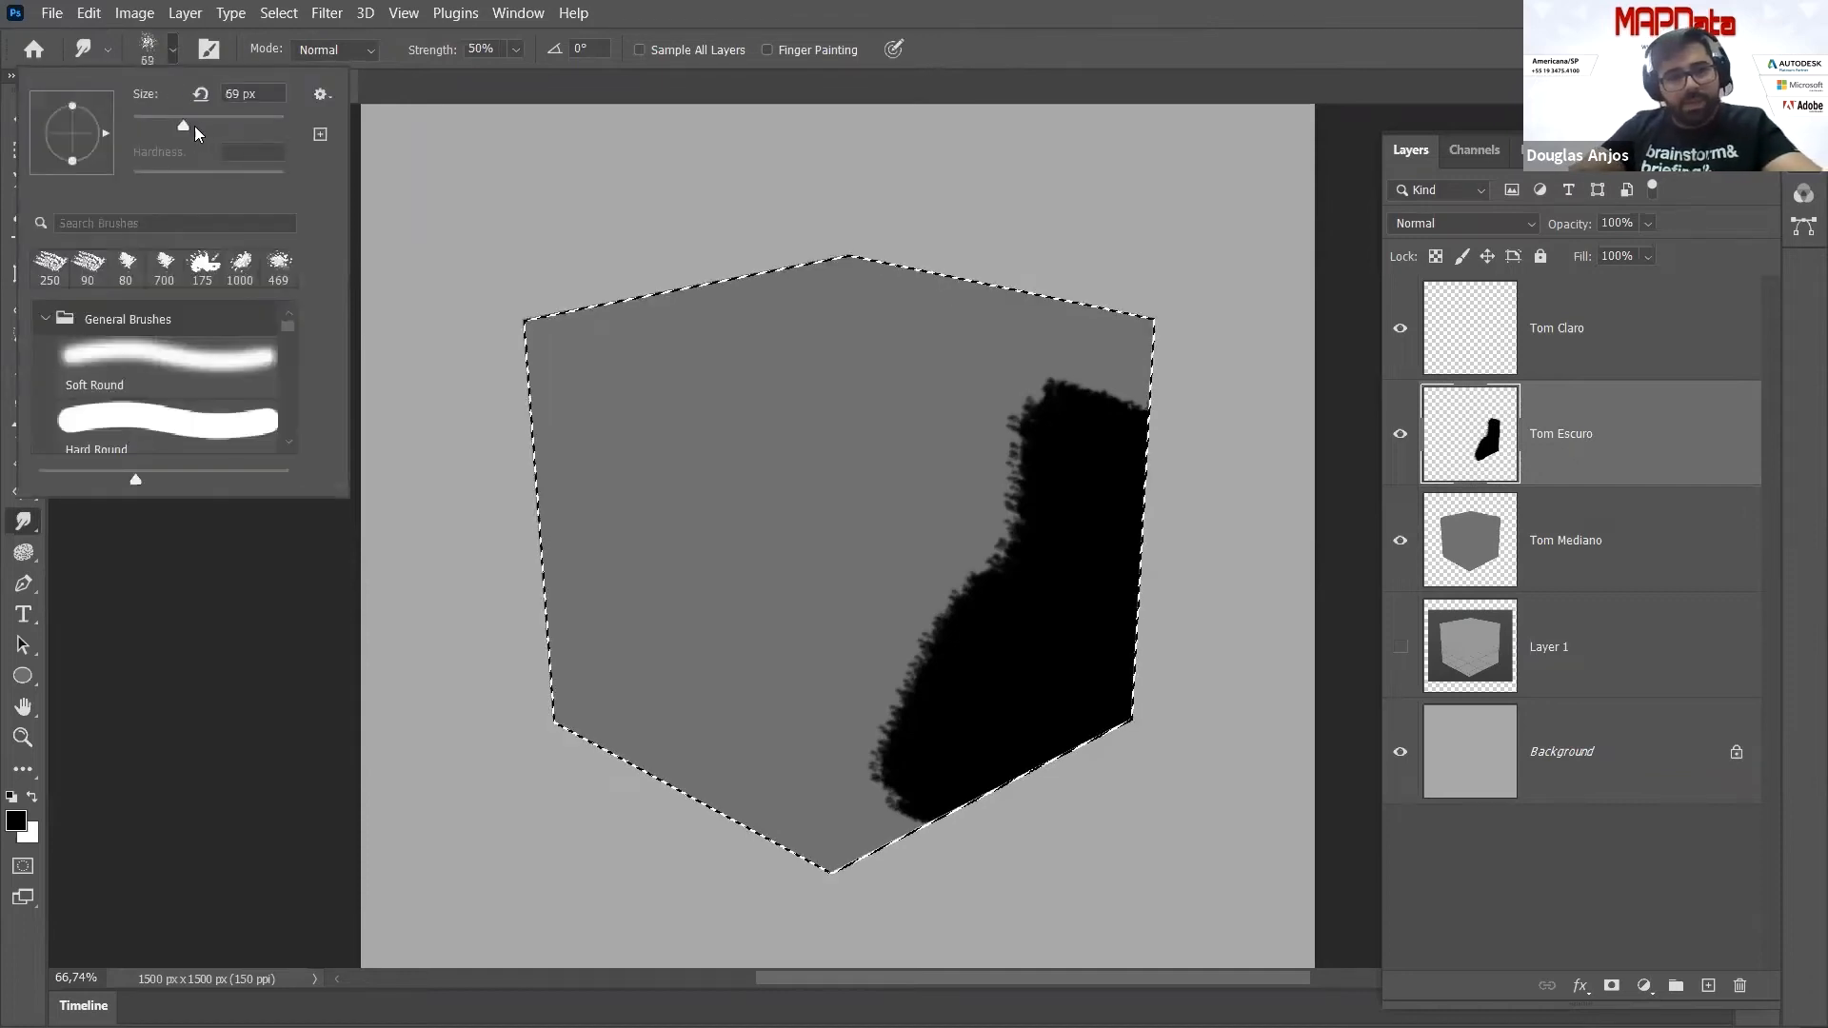
pyautogui.click(242, 94)
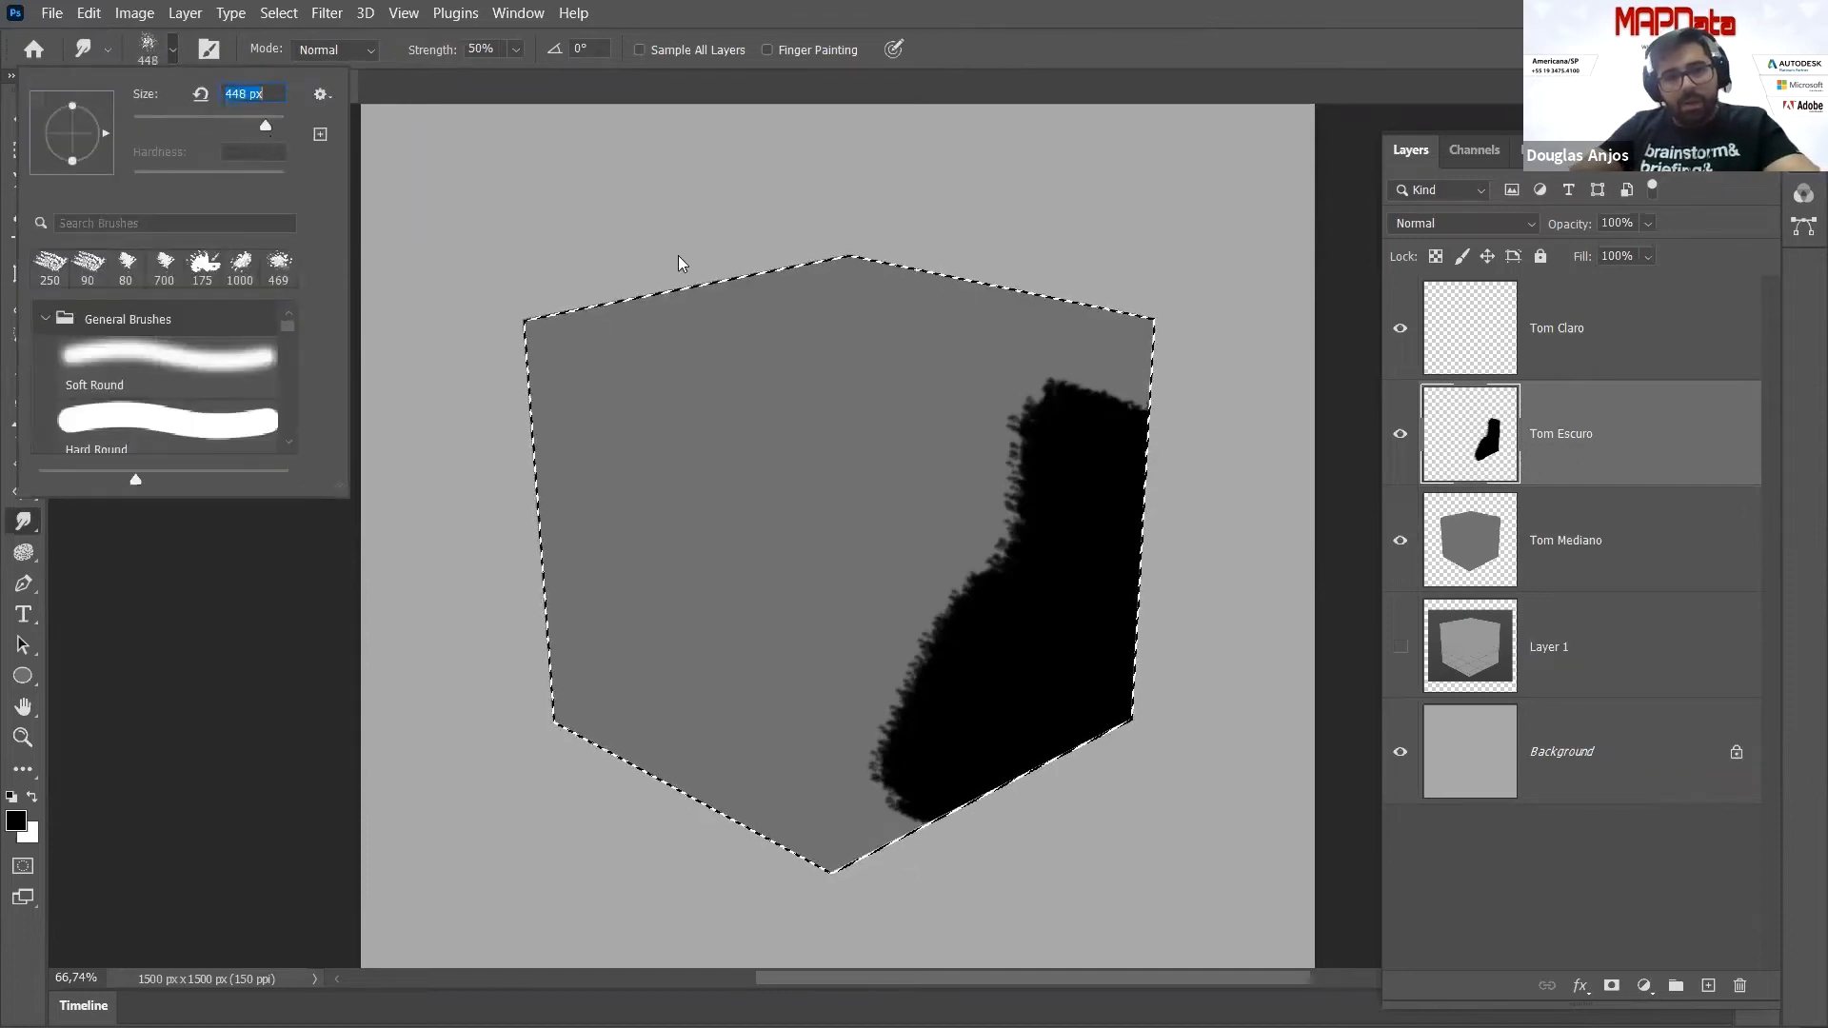
pyautogui.moveTo(1121, 457); pyautogui.dragTo(1110, 281)
pyautogui.moveTo(1111, 362); pyautogui.dragTo(1158, 238)
pyautogui.moveTo(1051, 584); pyautogui.dragTo(1204, 259)
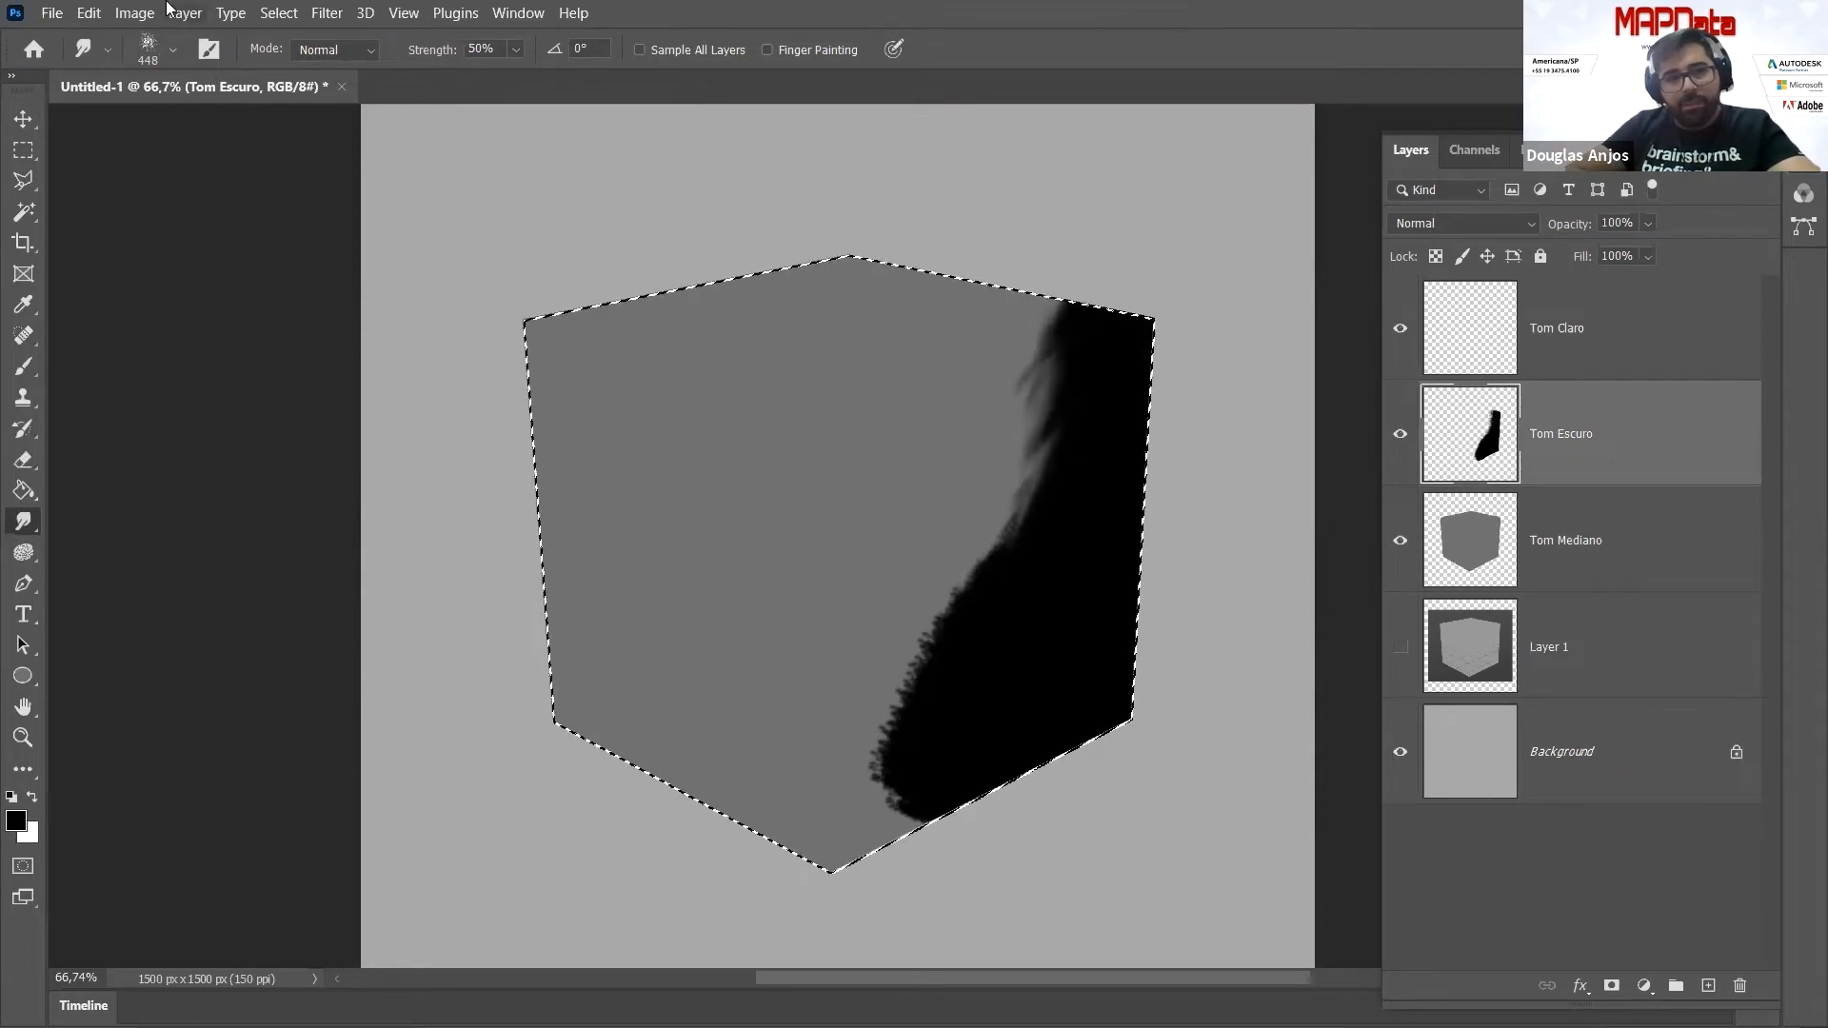
# Set the Smudge tool size to 199 px and pull the upper right corner's dark paint inward over the cube
pyautogui.click(171, 52)
pyautogui.click(245, 121)
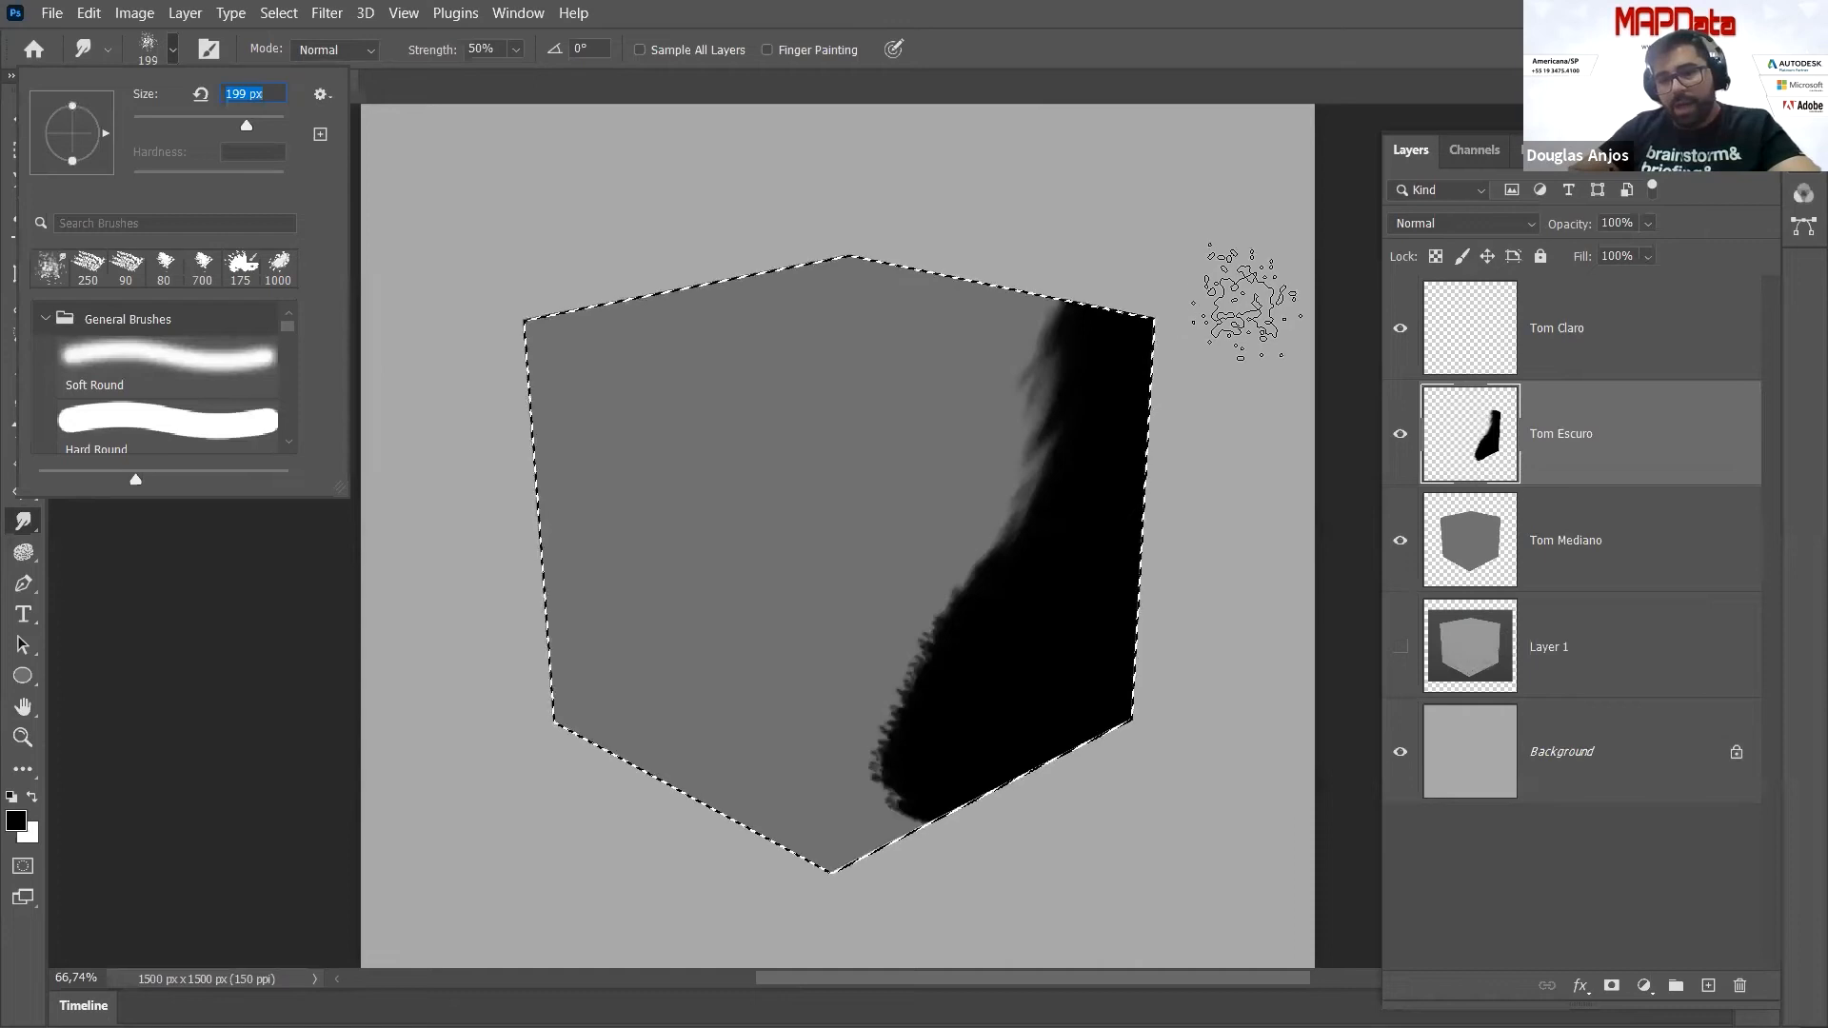
pyautogui.moveTo(1267, 289); pyautogui.dragTo(1015, 382)
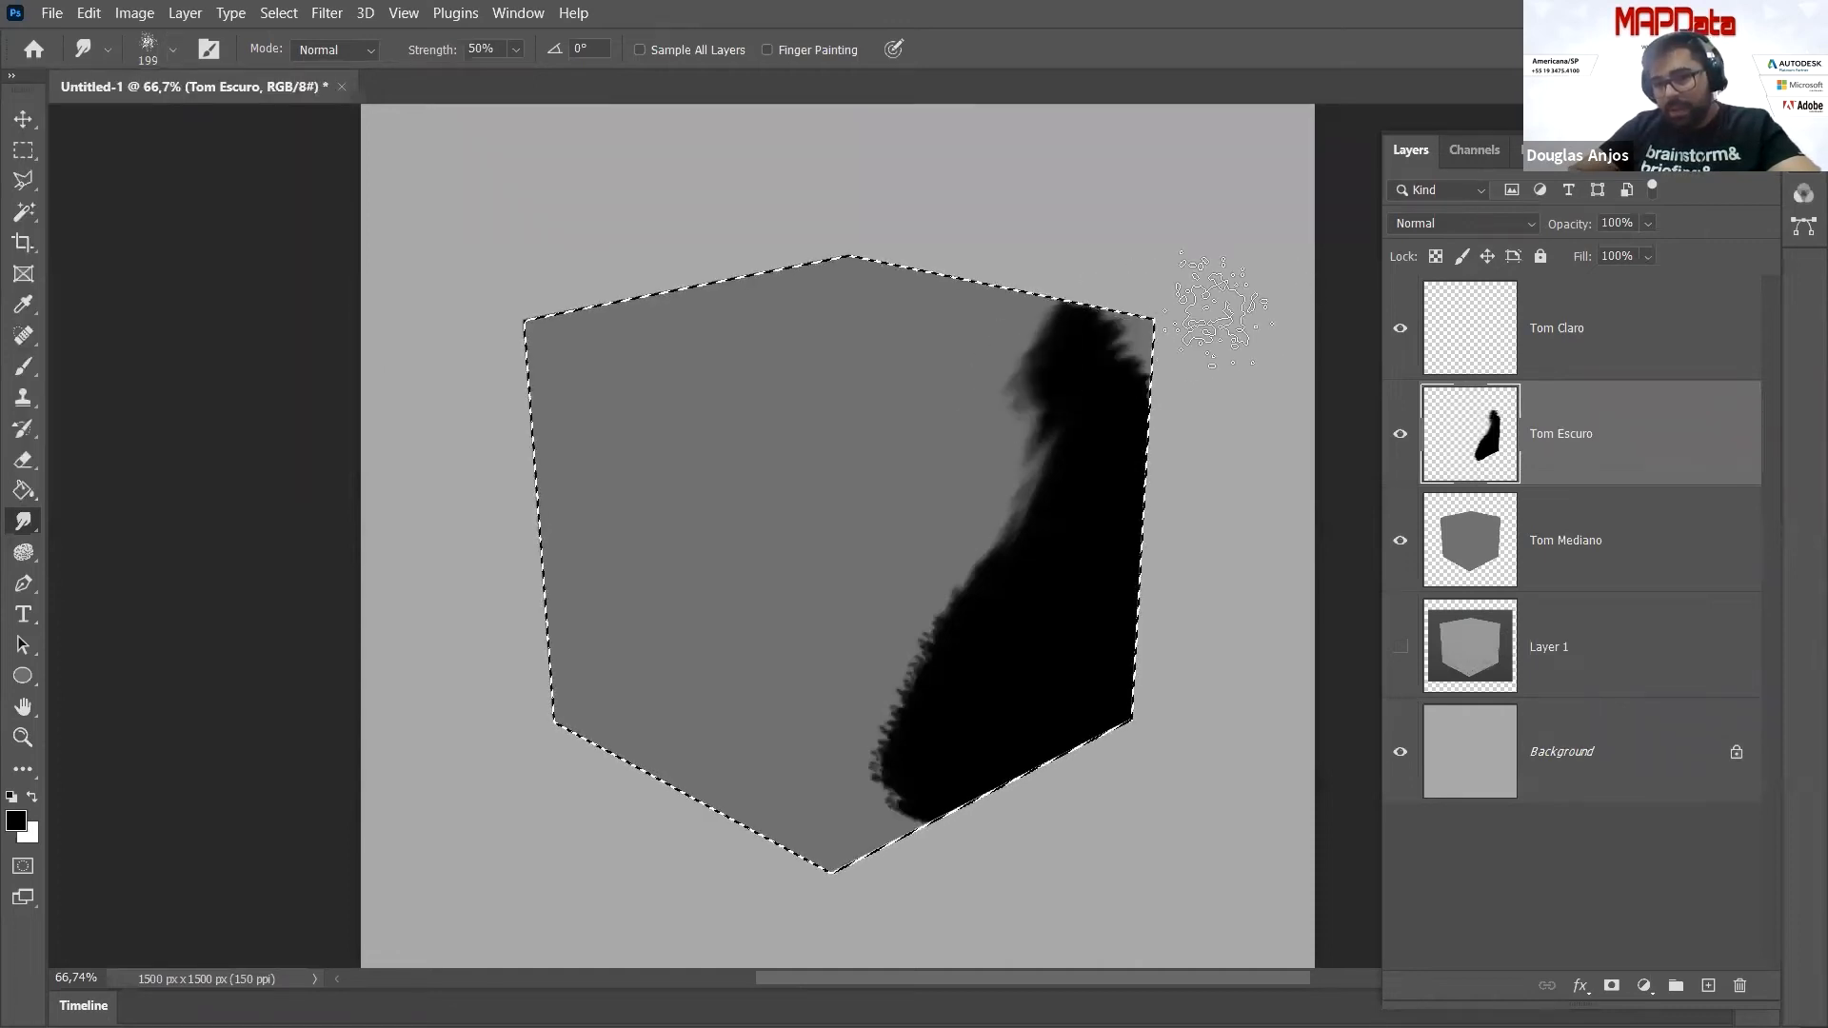
pyautogui.moveTo(1209, 300); pyautogui.dragTo(951, 400)
pyautogui.moveTo(1229, 281); pyautogui.dragTo(971, 389)
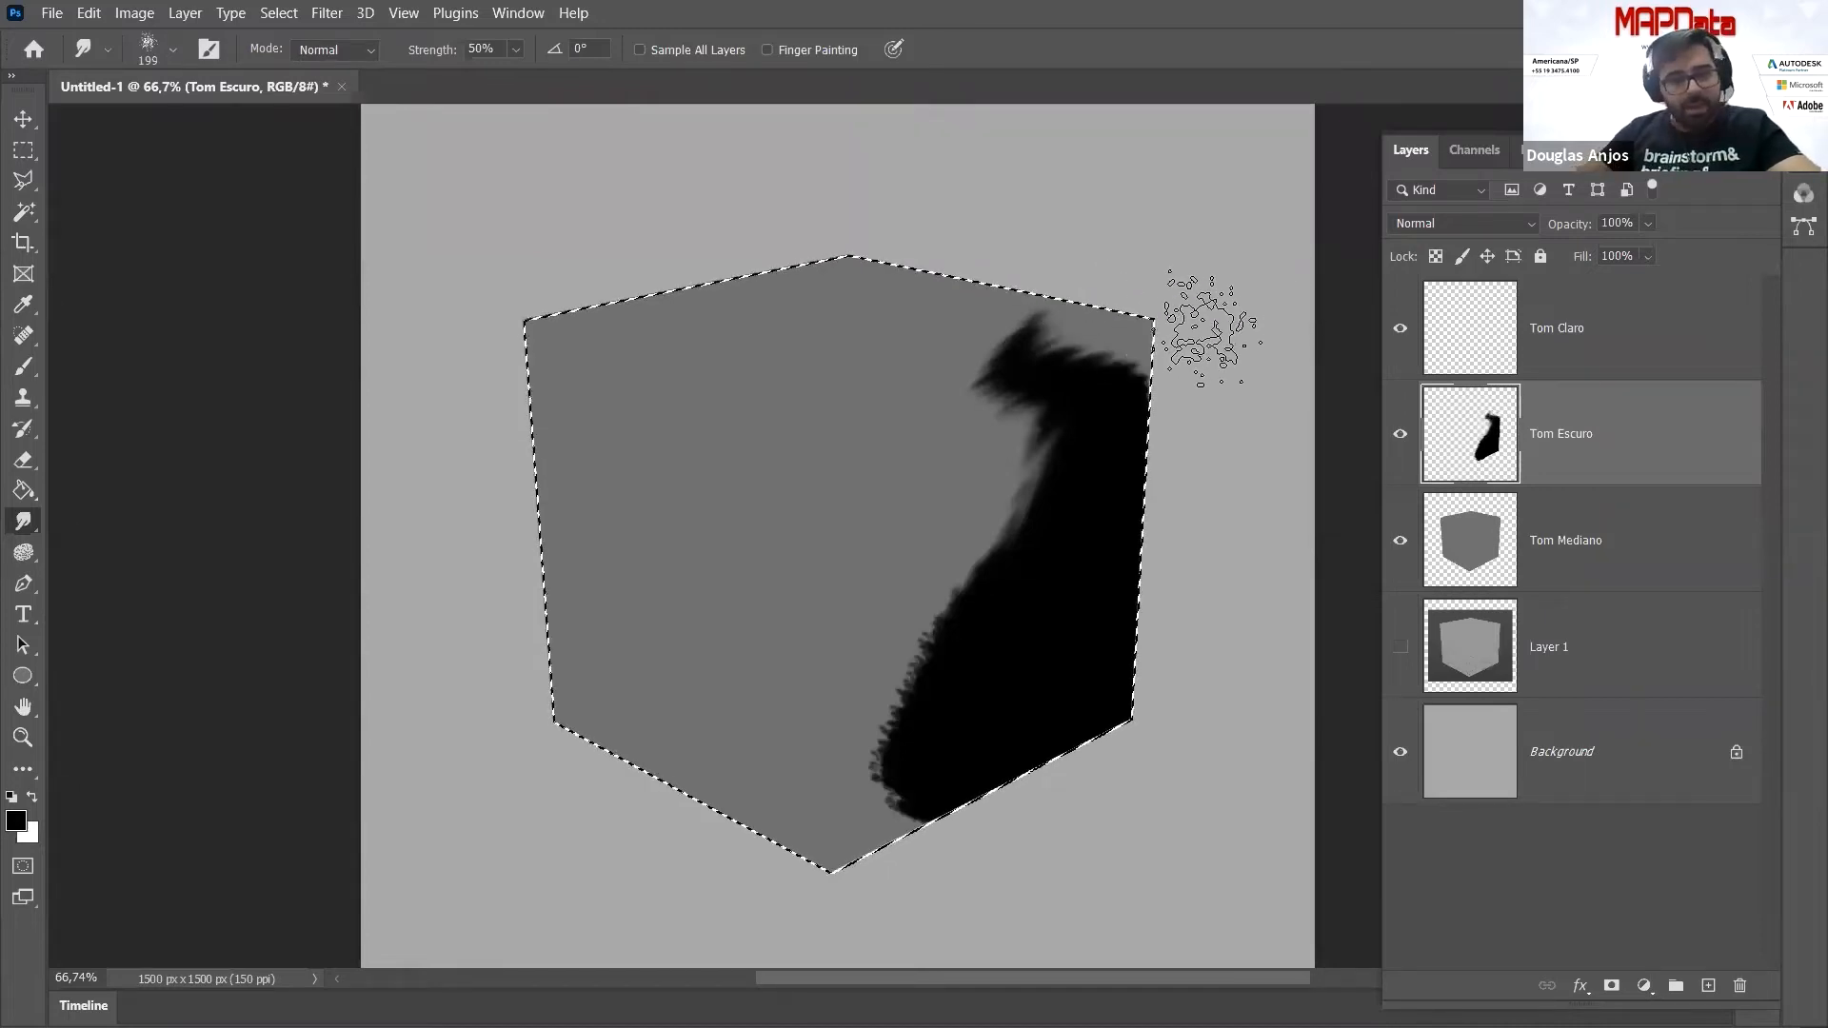
# Undo the smudging and the dark paint on Tom Escuro, and clear the selection
pyautogui.hotkey('ctrl', 'z')
pyautogui.hotkey('ctrl', 'z')
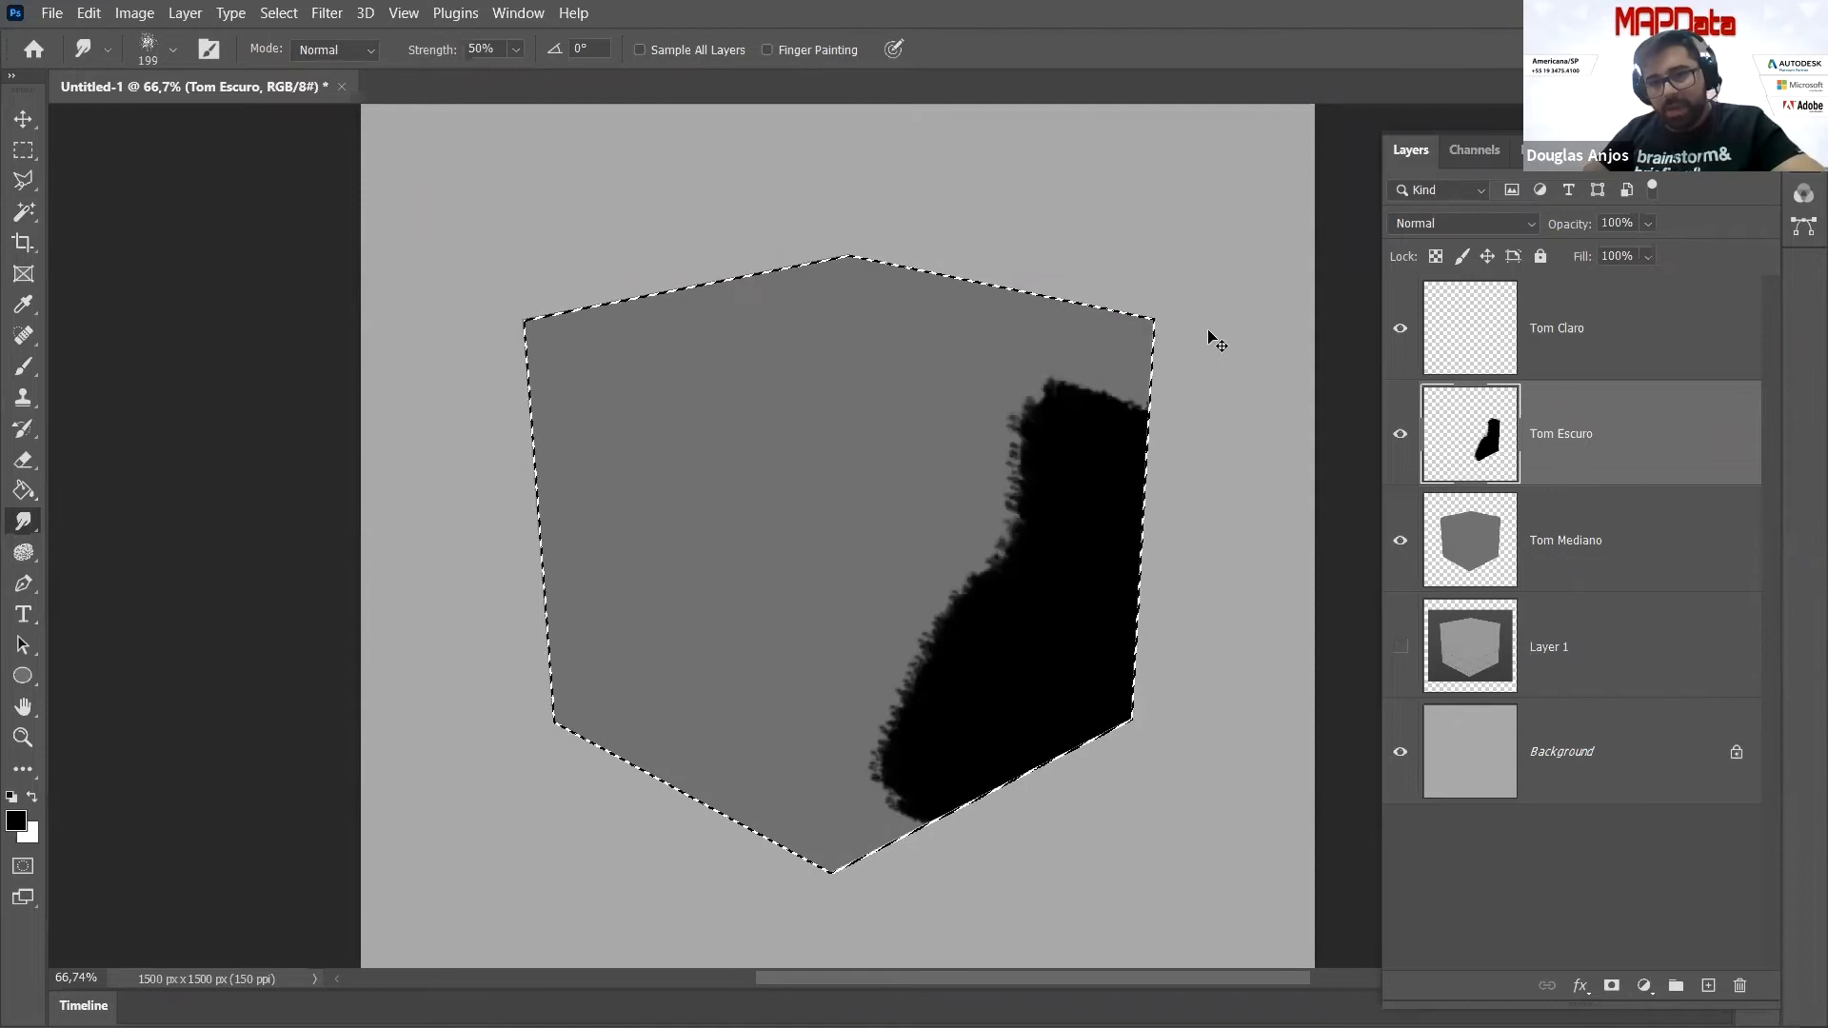
pyautogui.hotkey('ctrl', 'z')
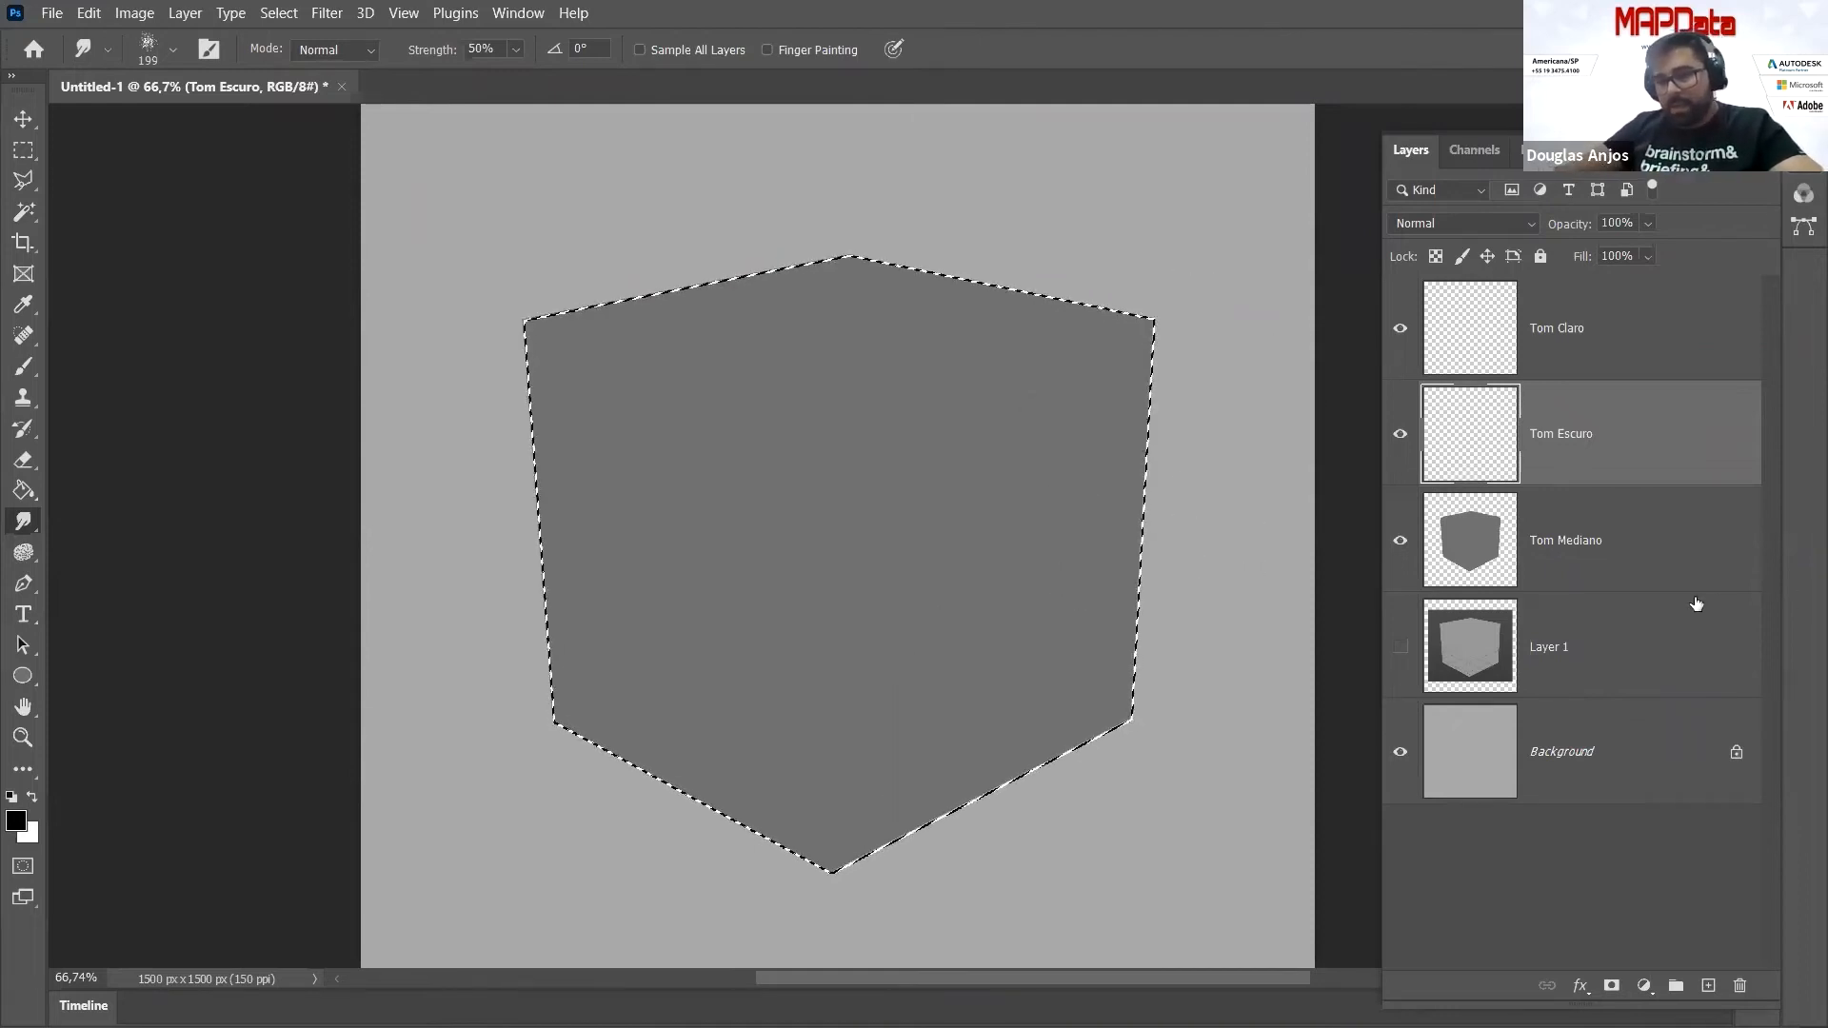
pyautogui.hotkey('ctrl', 'd')
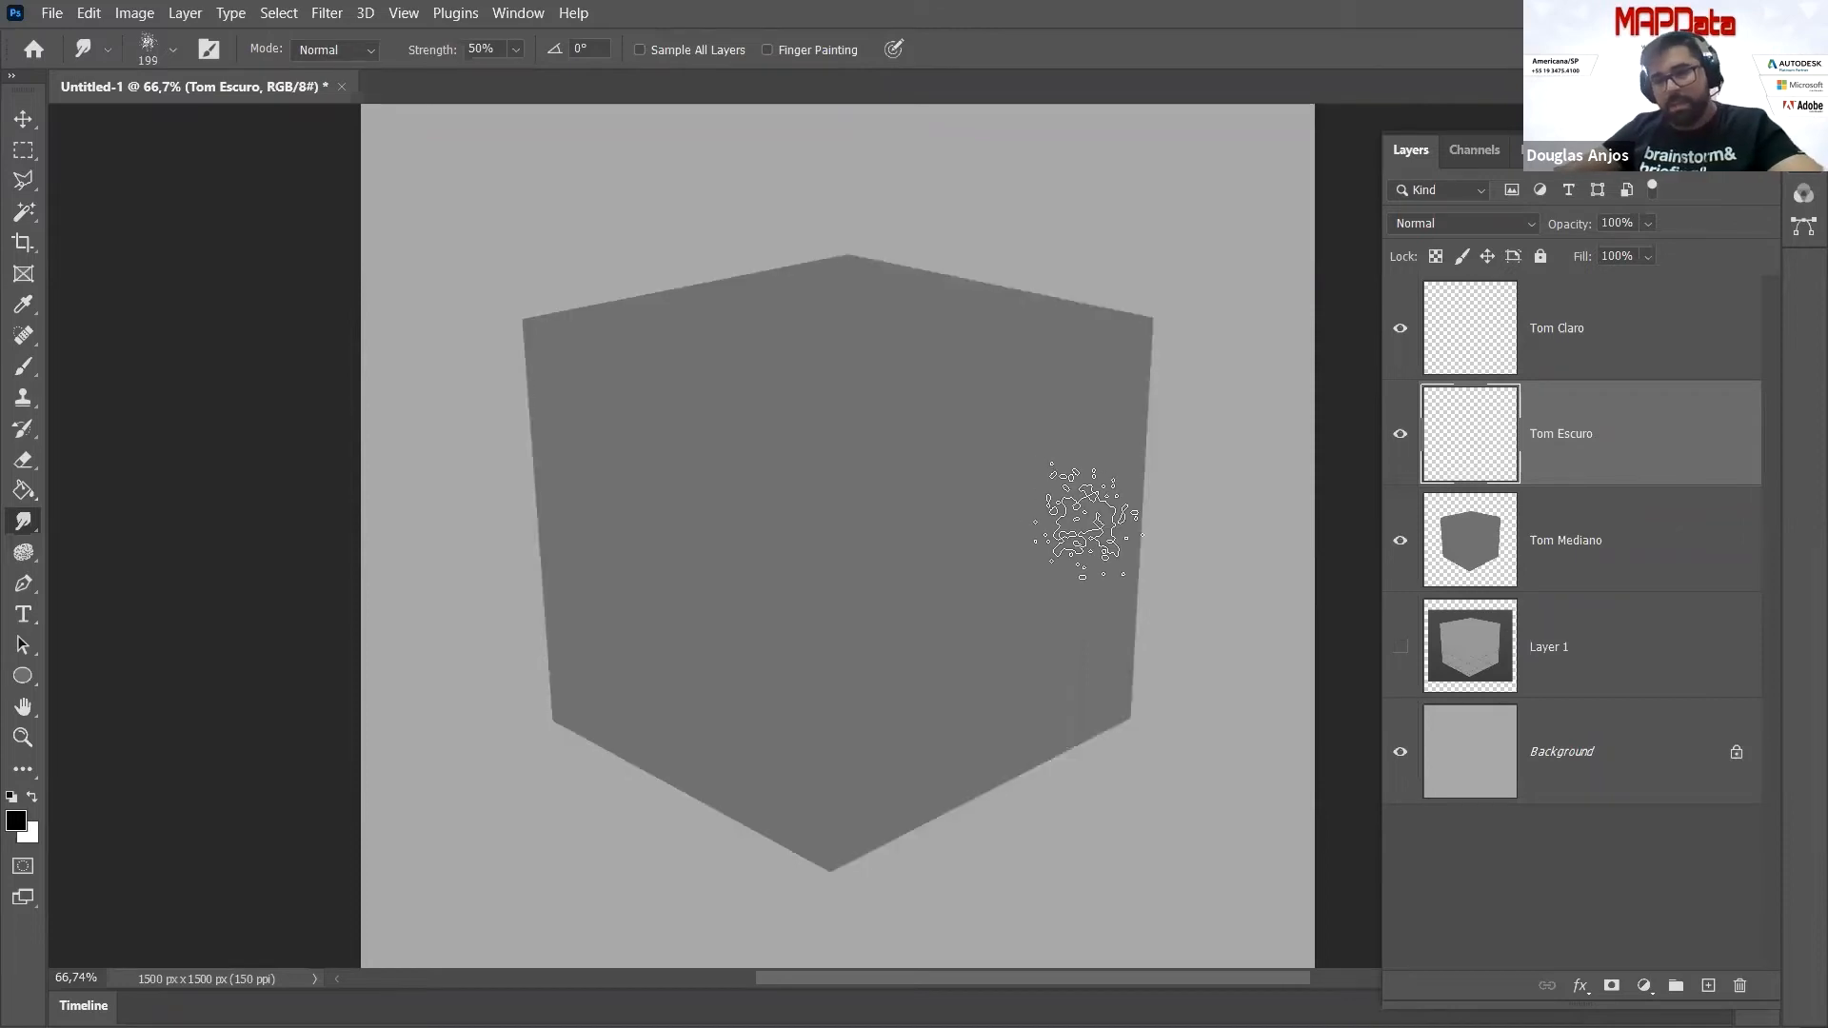
# Clip Tom Escuro to Tom Mediano and paint dark brush strokes over the cube's right side and upper right edge
pyautogui.rightClick(1599, 433)
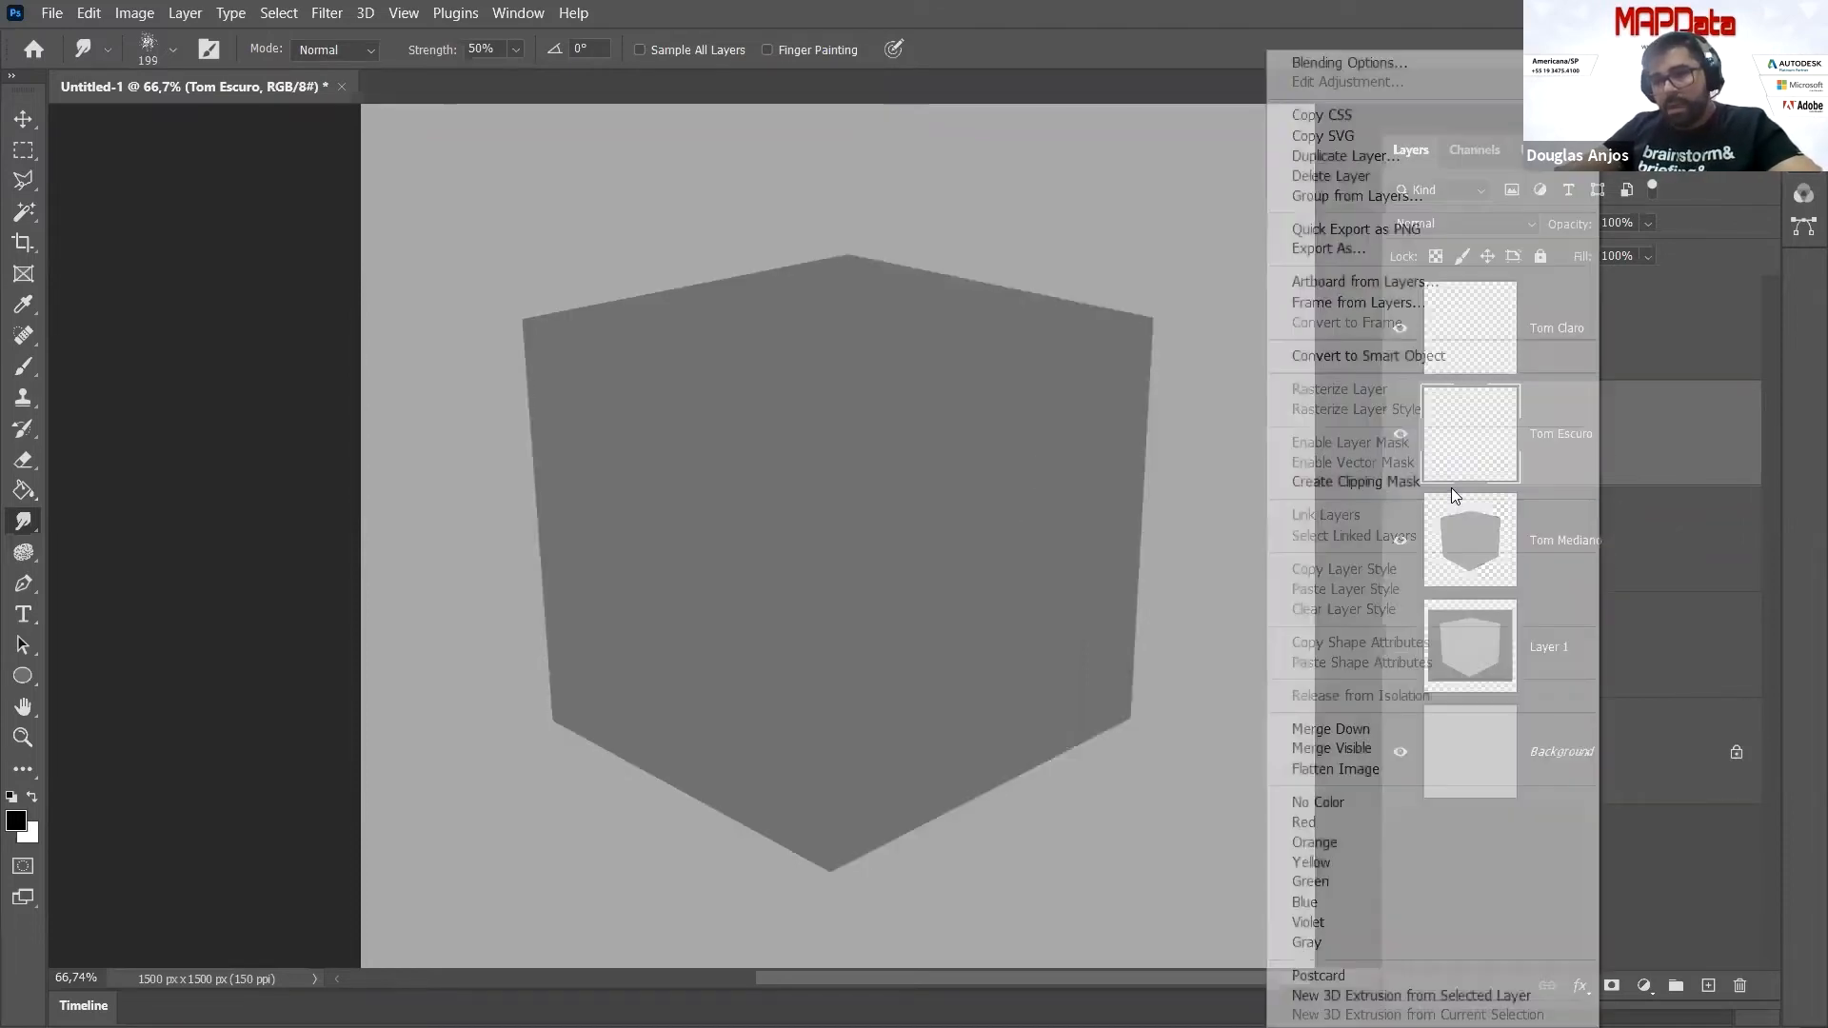
pyautogui.click(1448, 482)
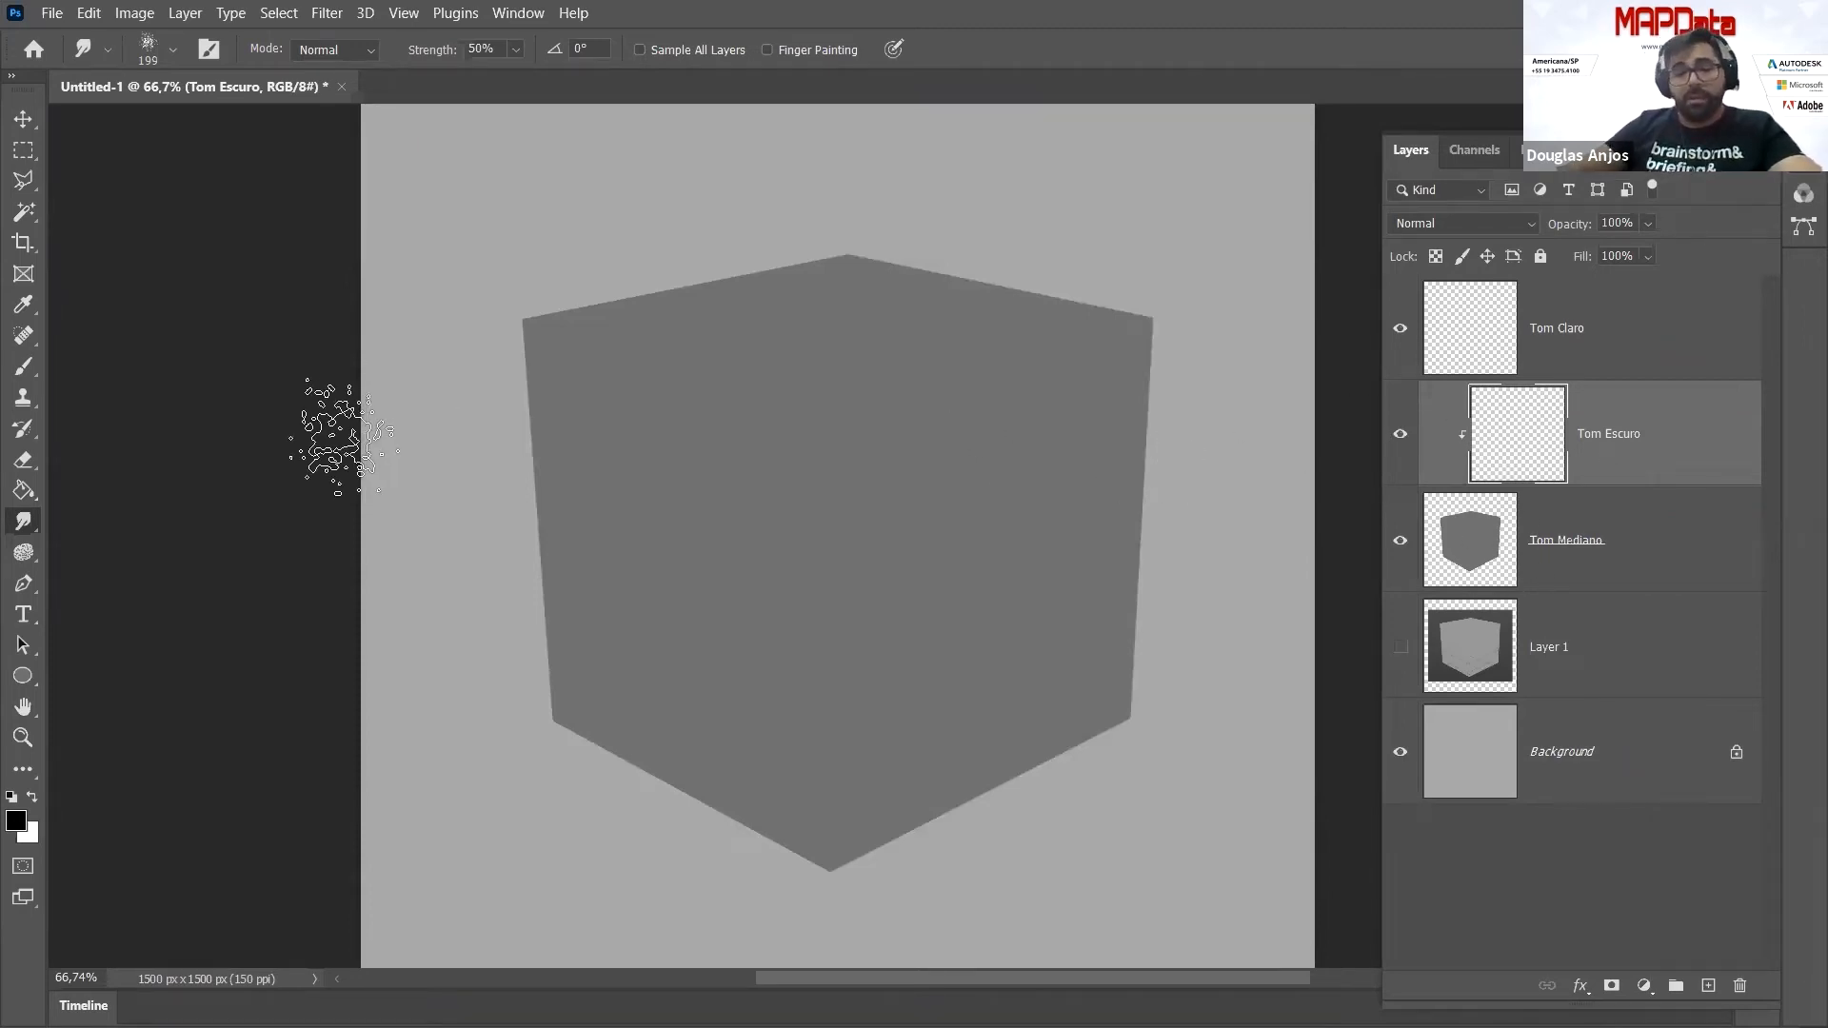
pyautogui.press('b')
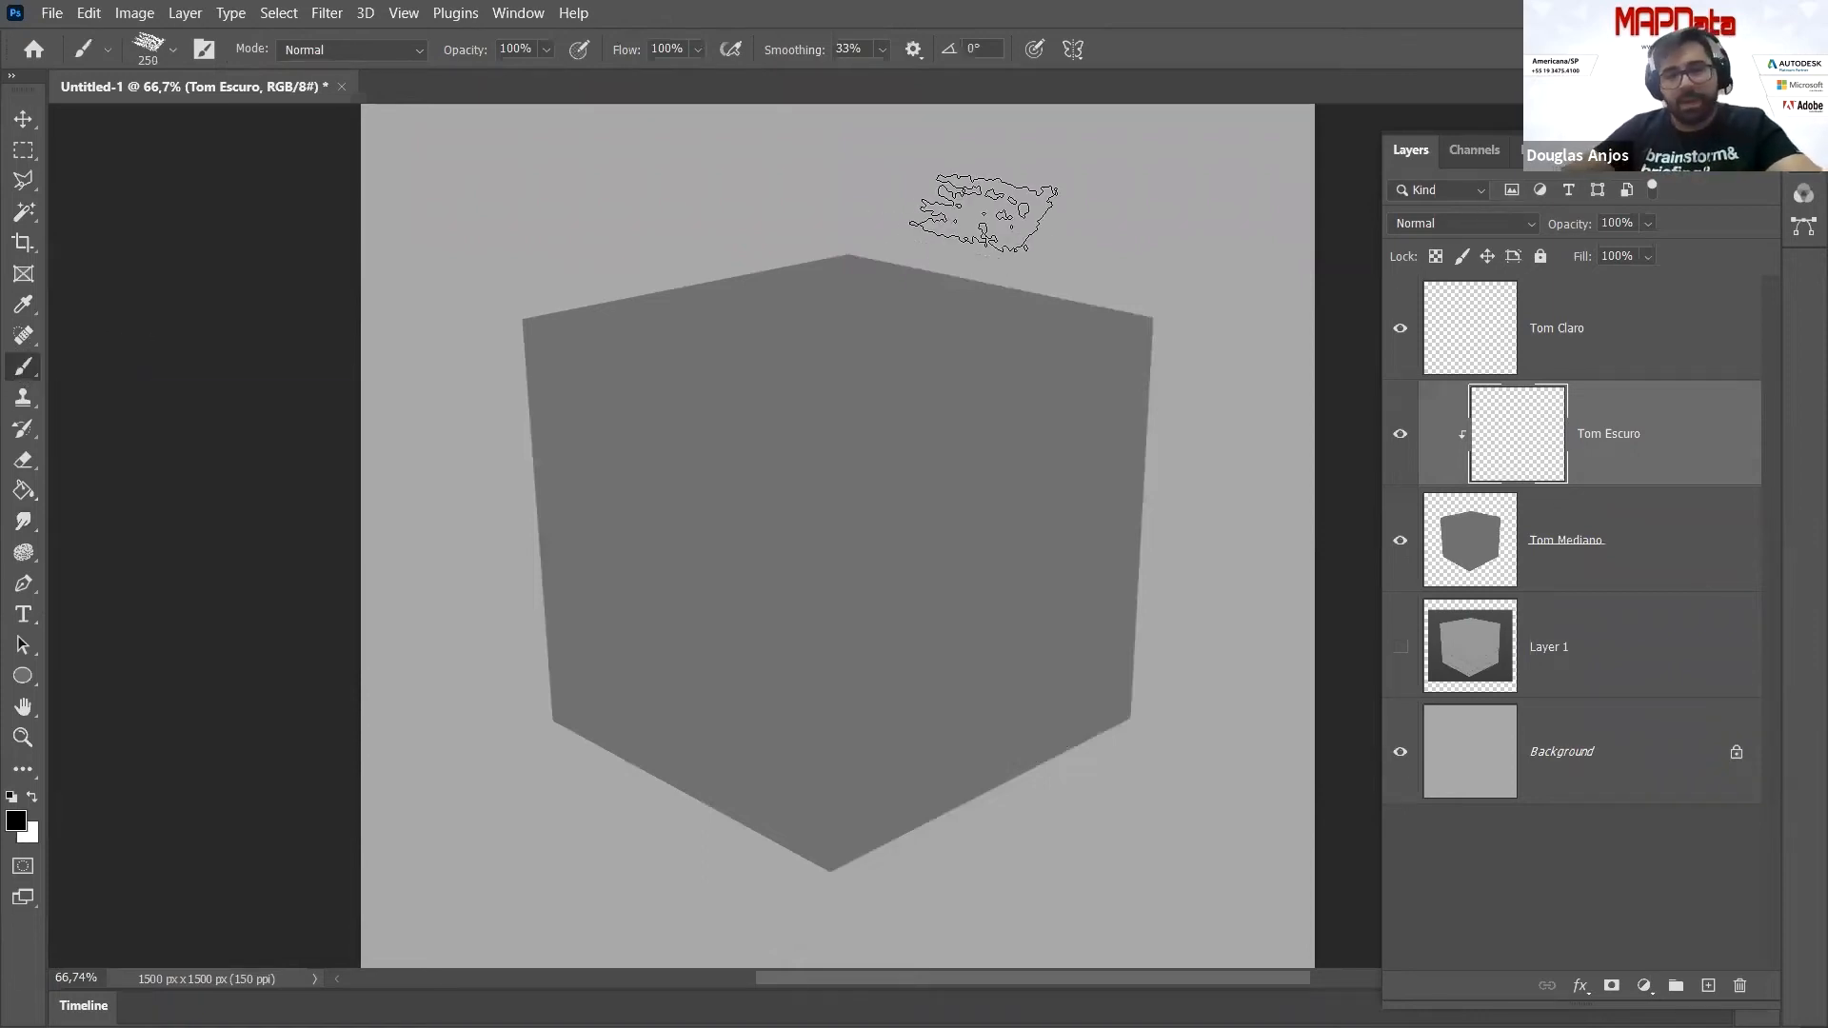
pyautogui.moveTo(1037, 533)
pyautogui.mouseDown()
pyautogui.moveTo(1082, 572)
pyautogui.moveTo(1095, 552)
pyautogui.mouseUp()
pyautogui.moveTo(1121, 383)
pyautogui.mouseDown()
pyautogui.moveTo(1095, 416)
pyautogui.moveTo(1184, 359)
pyautogui.moveTo(1155, 734)
pyautogui.mouseUp()
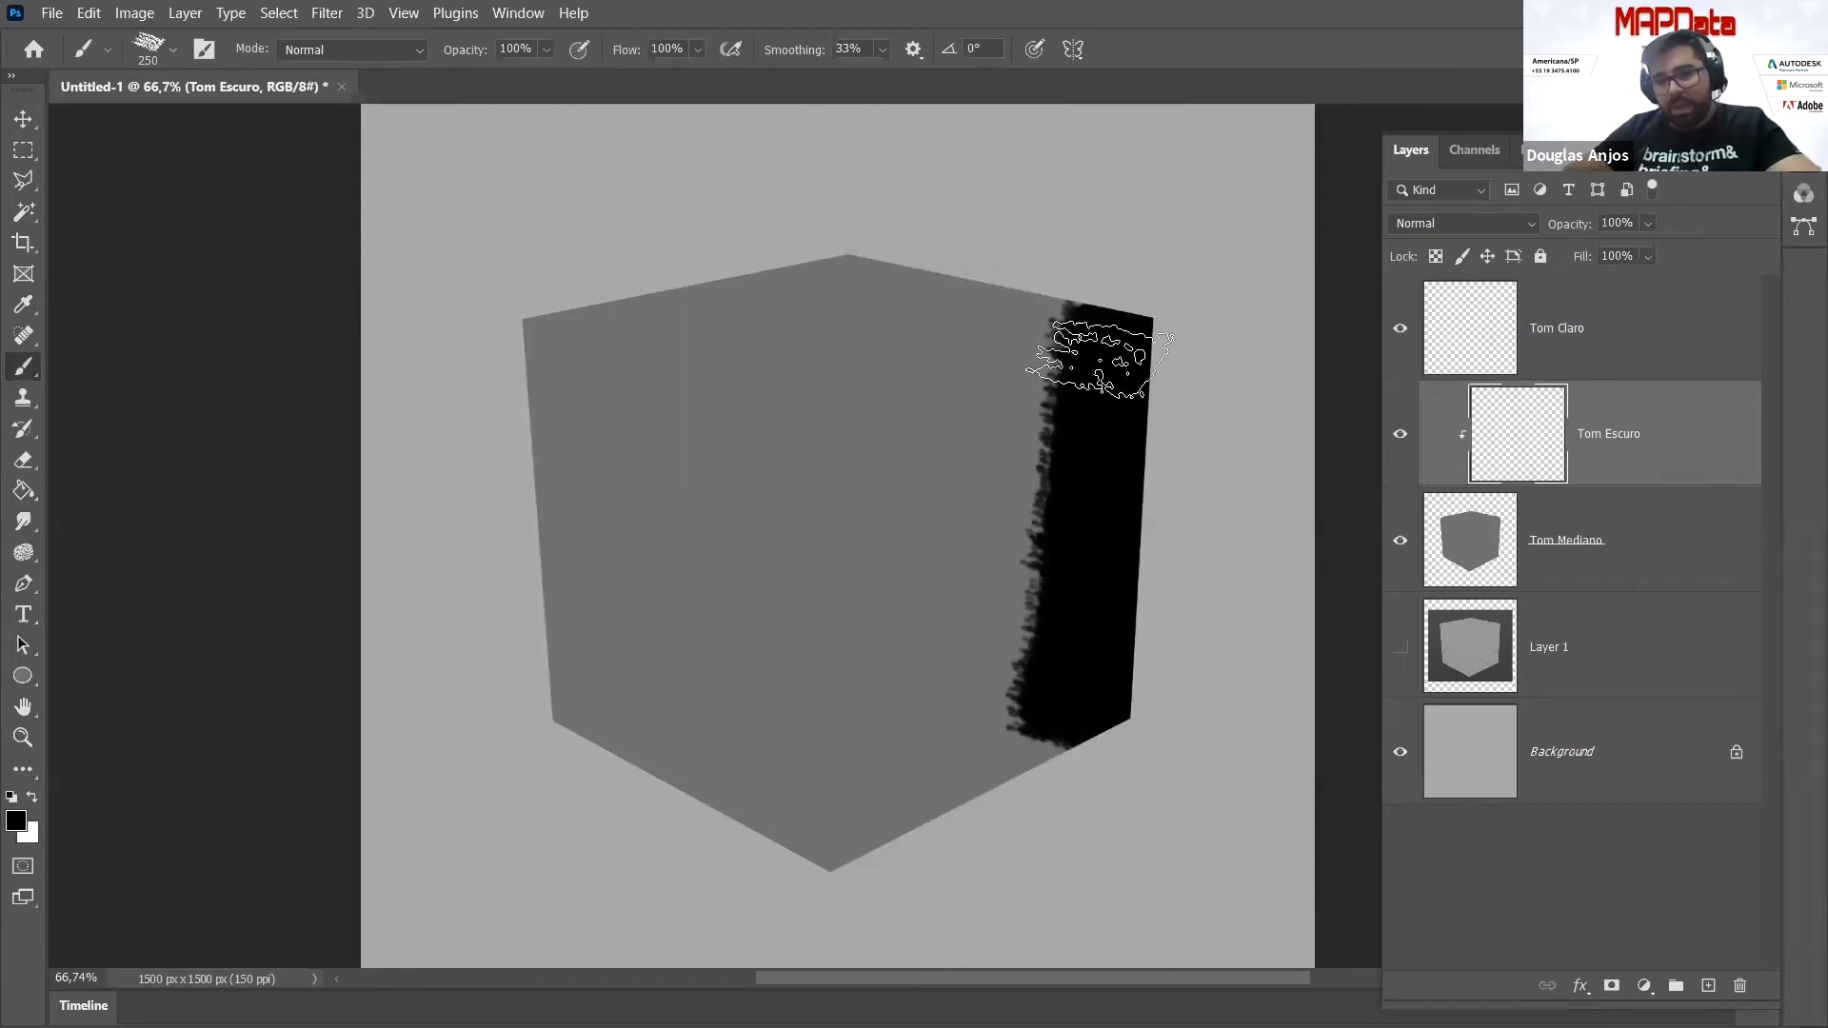
pyautogui.moveTo(937, 259); pyautogui.dragTo(1143, 329)
pyautogui.moveTo(990, 300); pyautogui.dragTo(1119, 357)
pyautogui.moveTo(1098, 545)
pyautogui.mouseDown()
pyautogui.moveTo(1087, 368)
pyautogui.moveTo(1020, 702)
pyautogui.mouseUp()
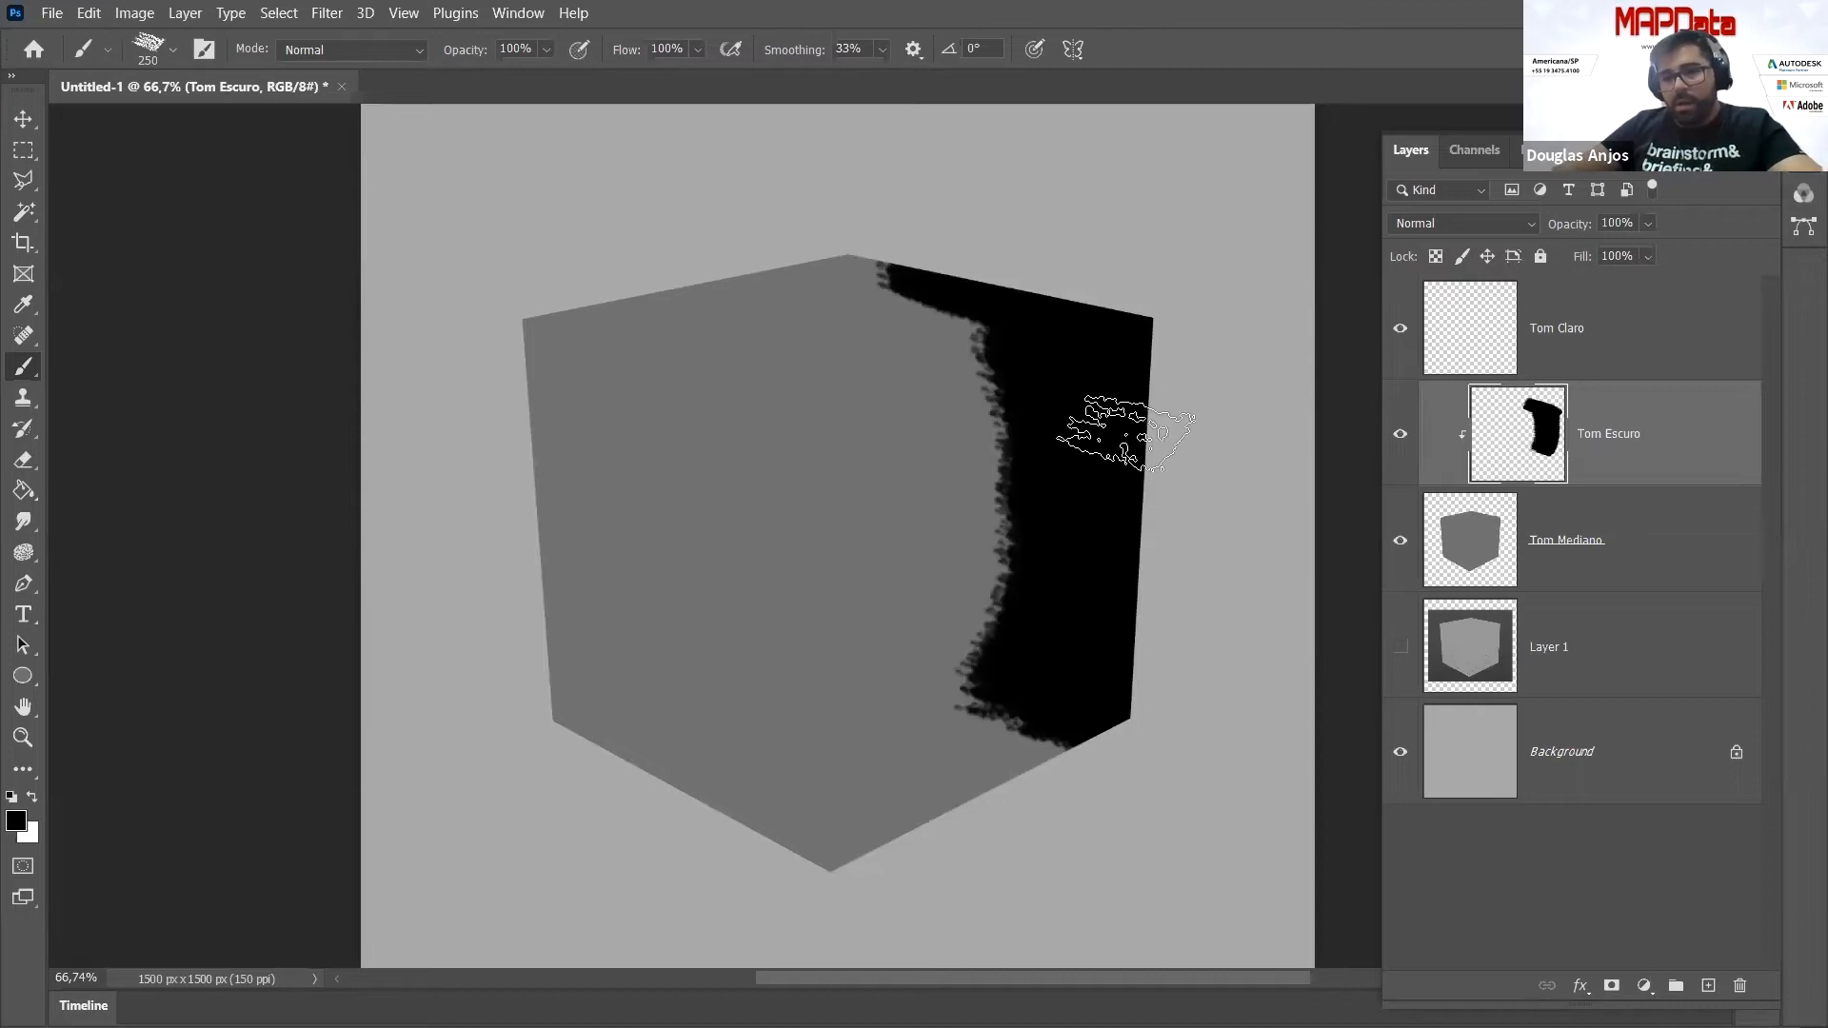
# Smudge the dark area's inner edge near the top of the cube, and release the Tom Escuro clipping mask
pyautogui.click(1544, 450)
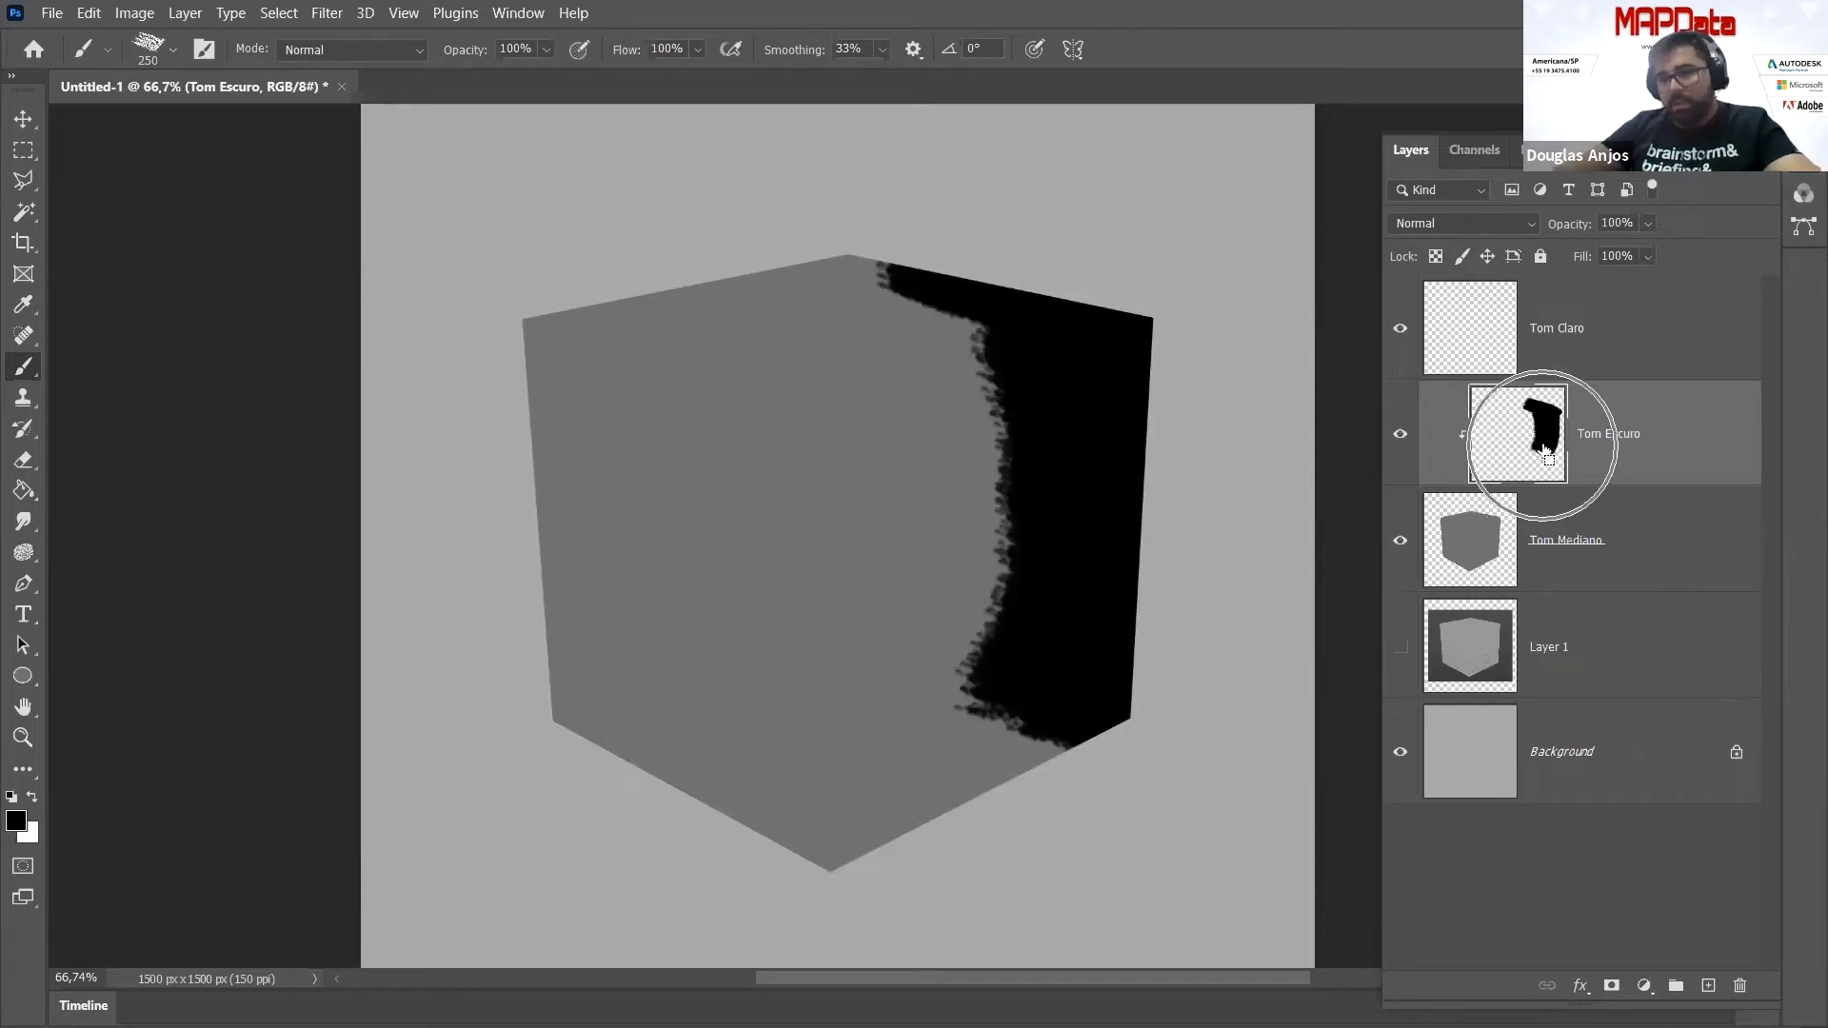
pyautogui.keyDown('ctrl'); pyautogui.click(1544, 450); pyautogui.keyUp('ctrl')
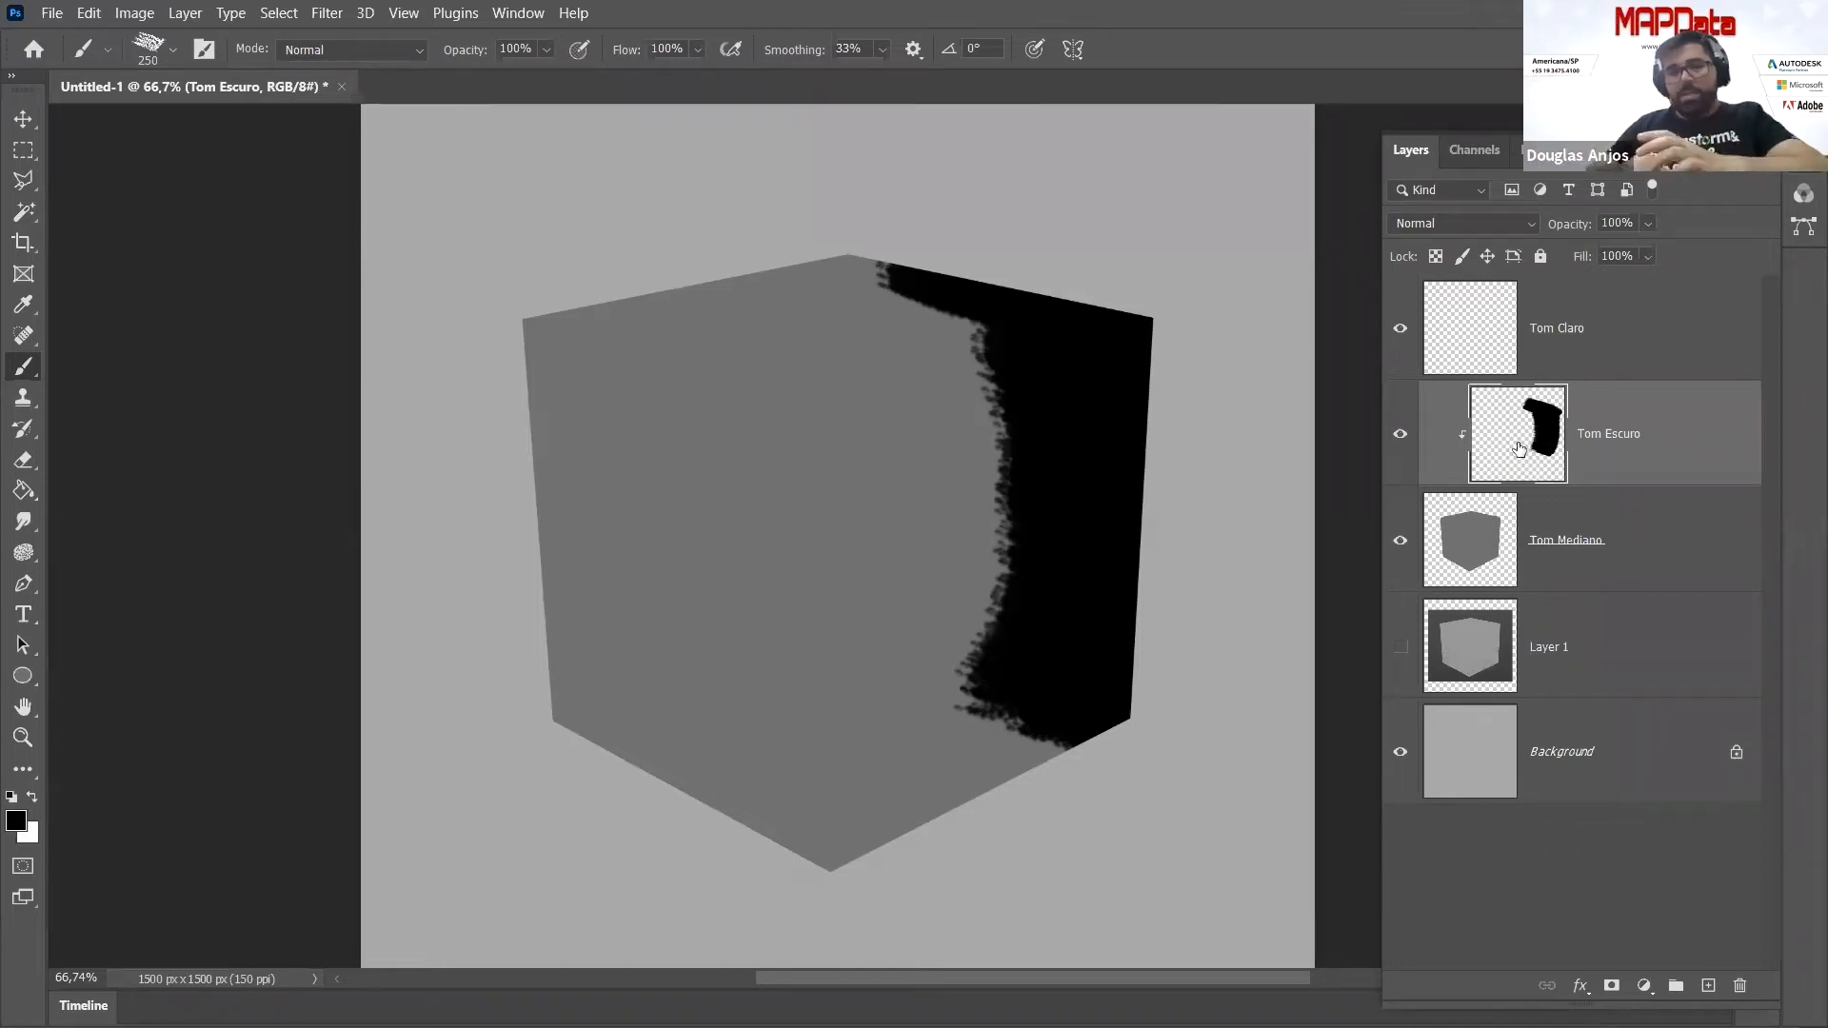
pyautogui.click(21, 524)
pyautogui.moveTo(1047, 361); pyautogui.dragTo(985, 379)
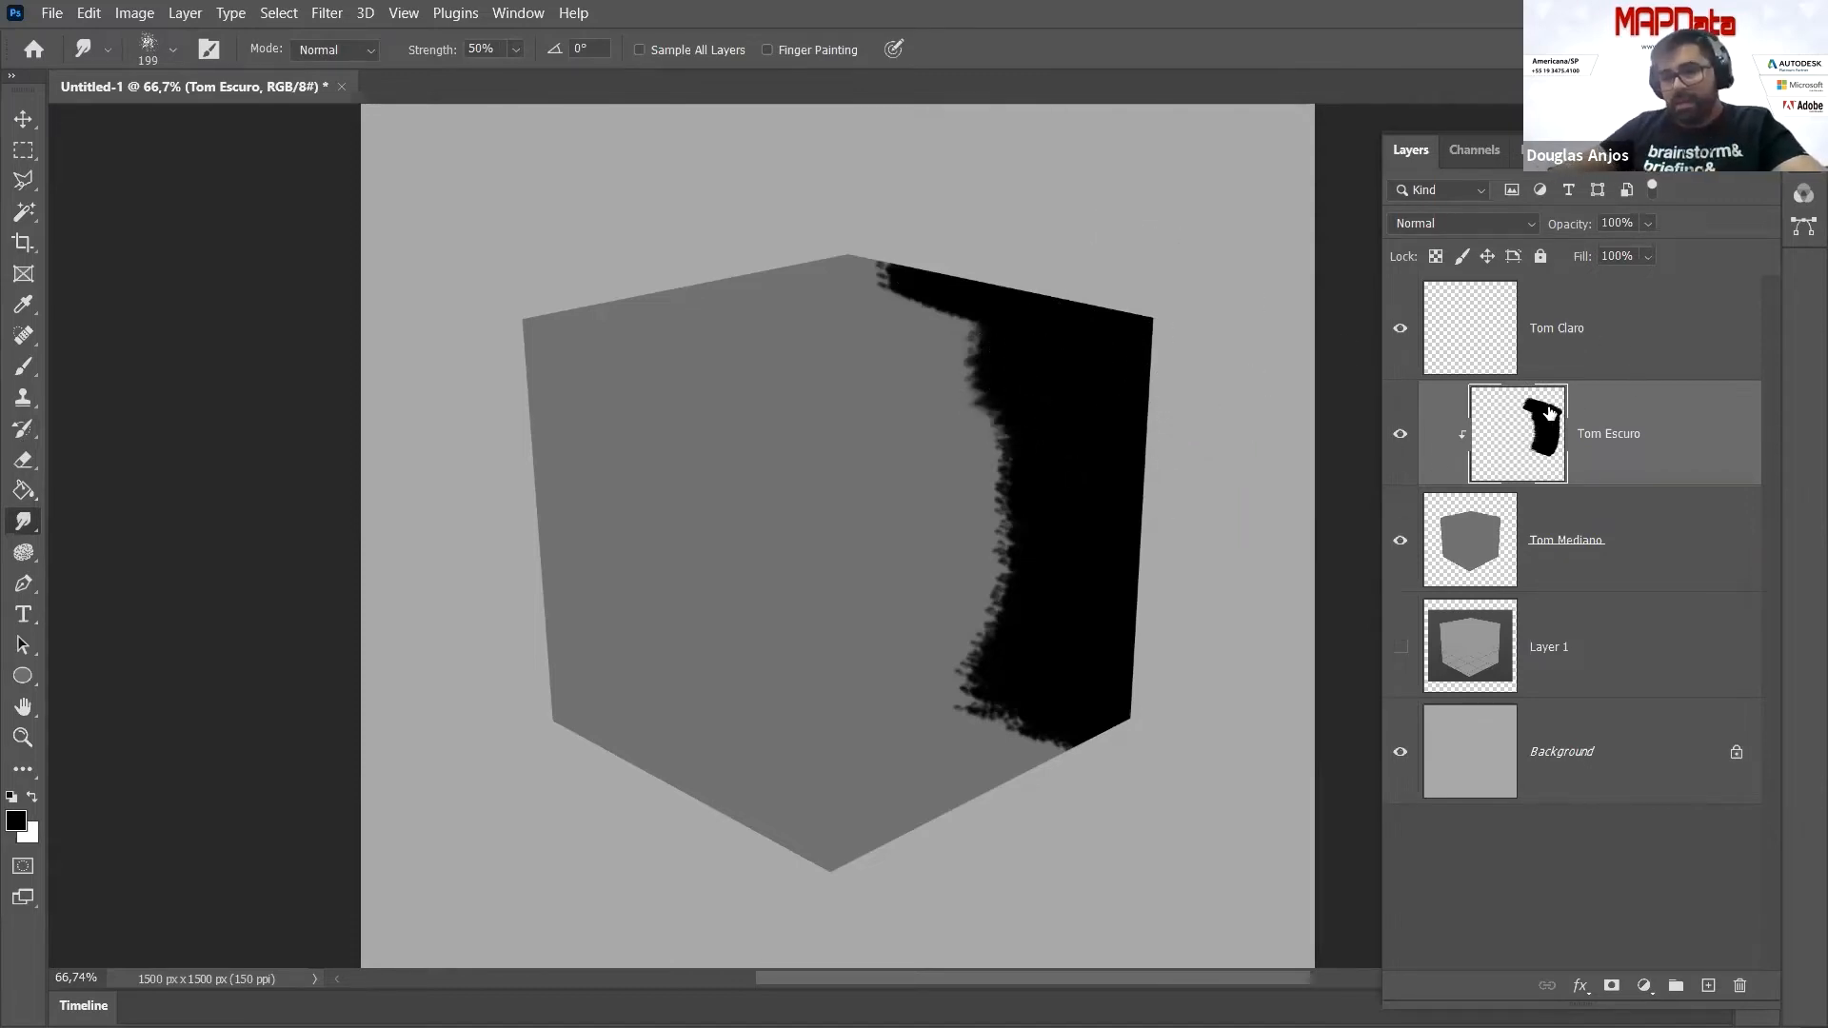
pyautogui.rightClick(1636, 434)
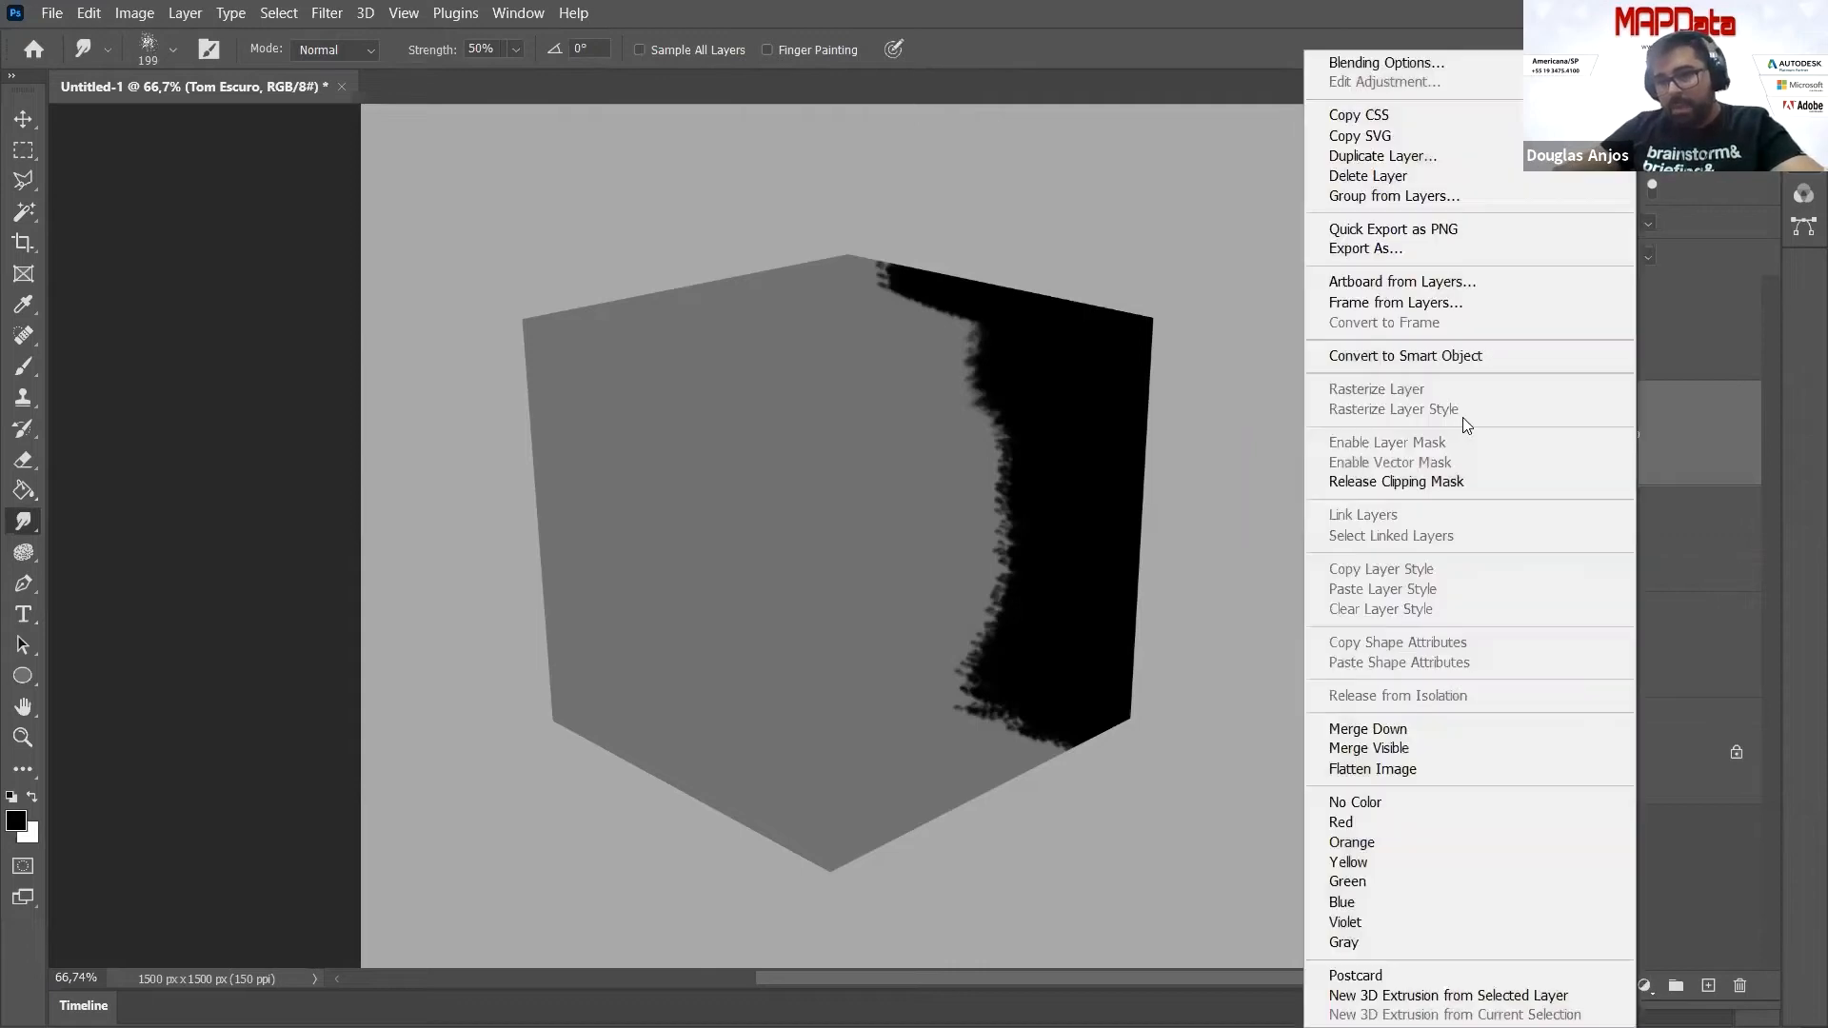
pyautogui.click(1475, 482)
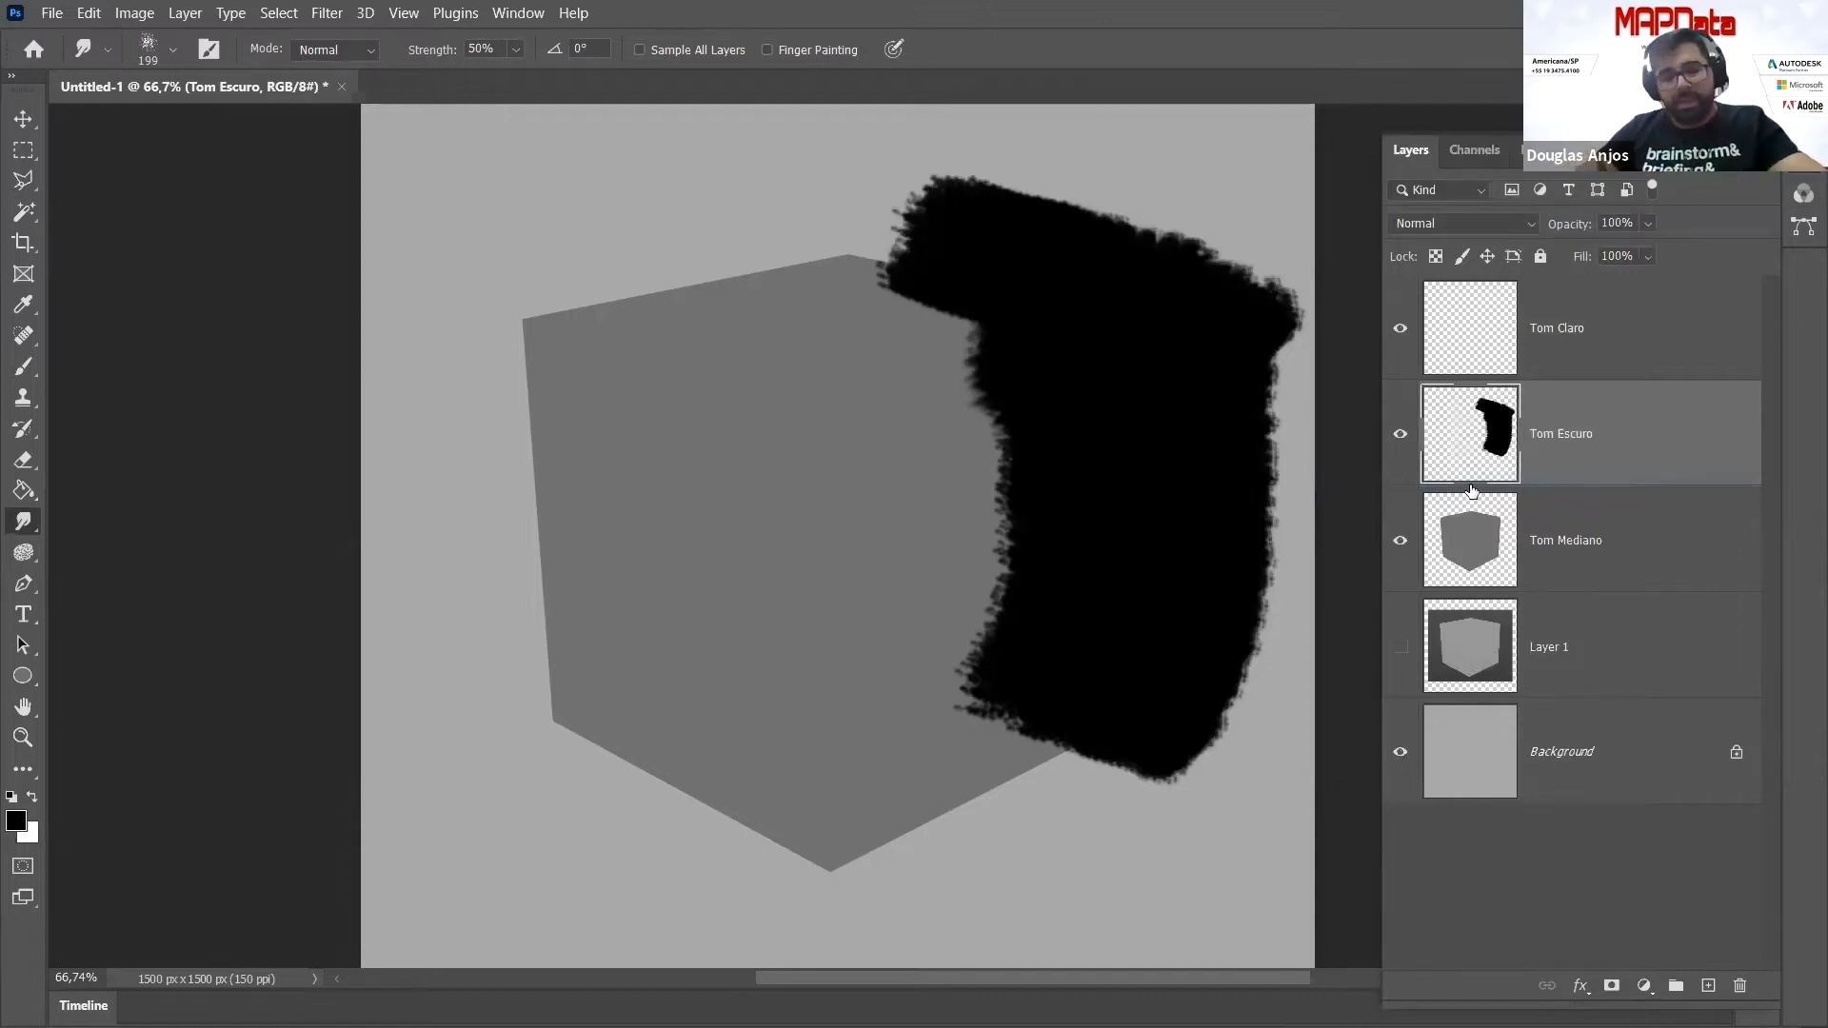
# Clip Tom Escuro to Tom Mediano again and undo the smudging and black paint on Tom Escuro
pyautogui.keyDown('alt'); pyautogui.click(1472, 490); pyautogui.keyUp('alt')
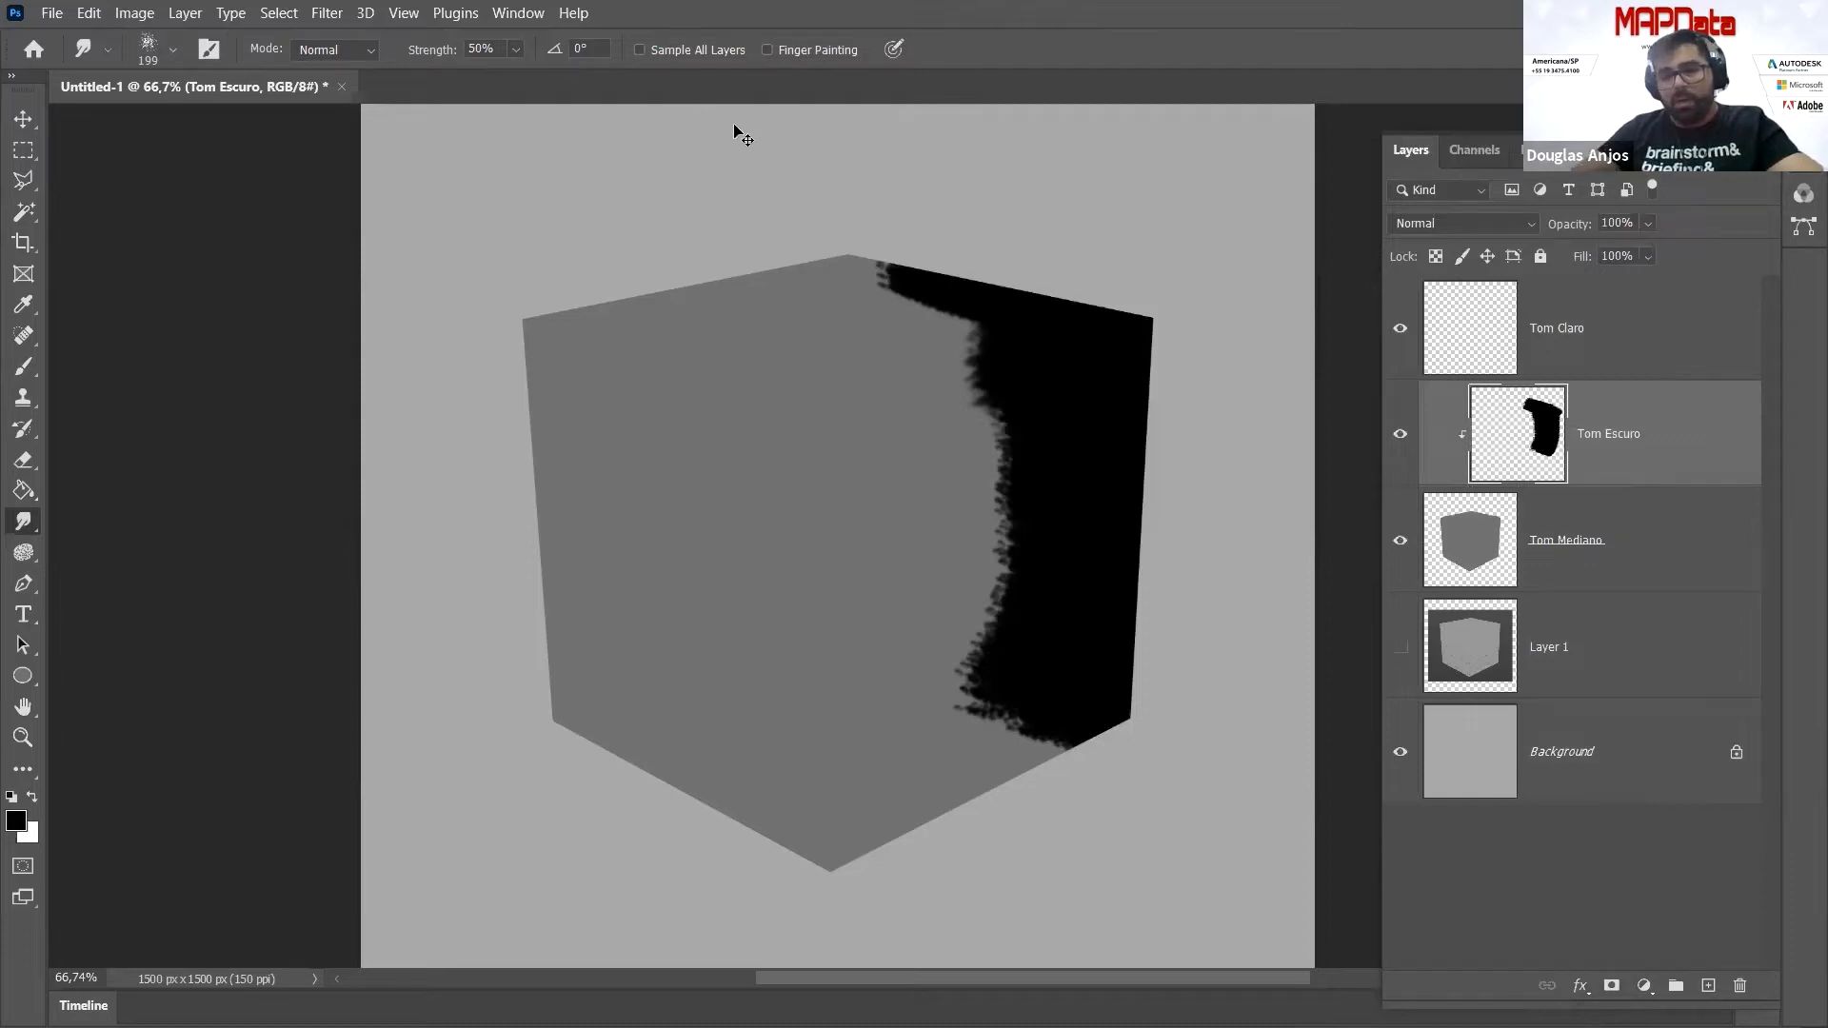
pyautogui.hotkey('ctrl', 'z')
pyautogui.hotkey('ctrl', 'z')
pyautogui.hotkey('ctrl', 'z')
pyautogui.hotkey('ctrl', 'shift', 'z')
pyautogui.hotkey('ctrl', 'shift', 'z')
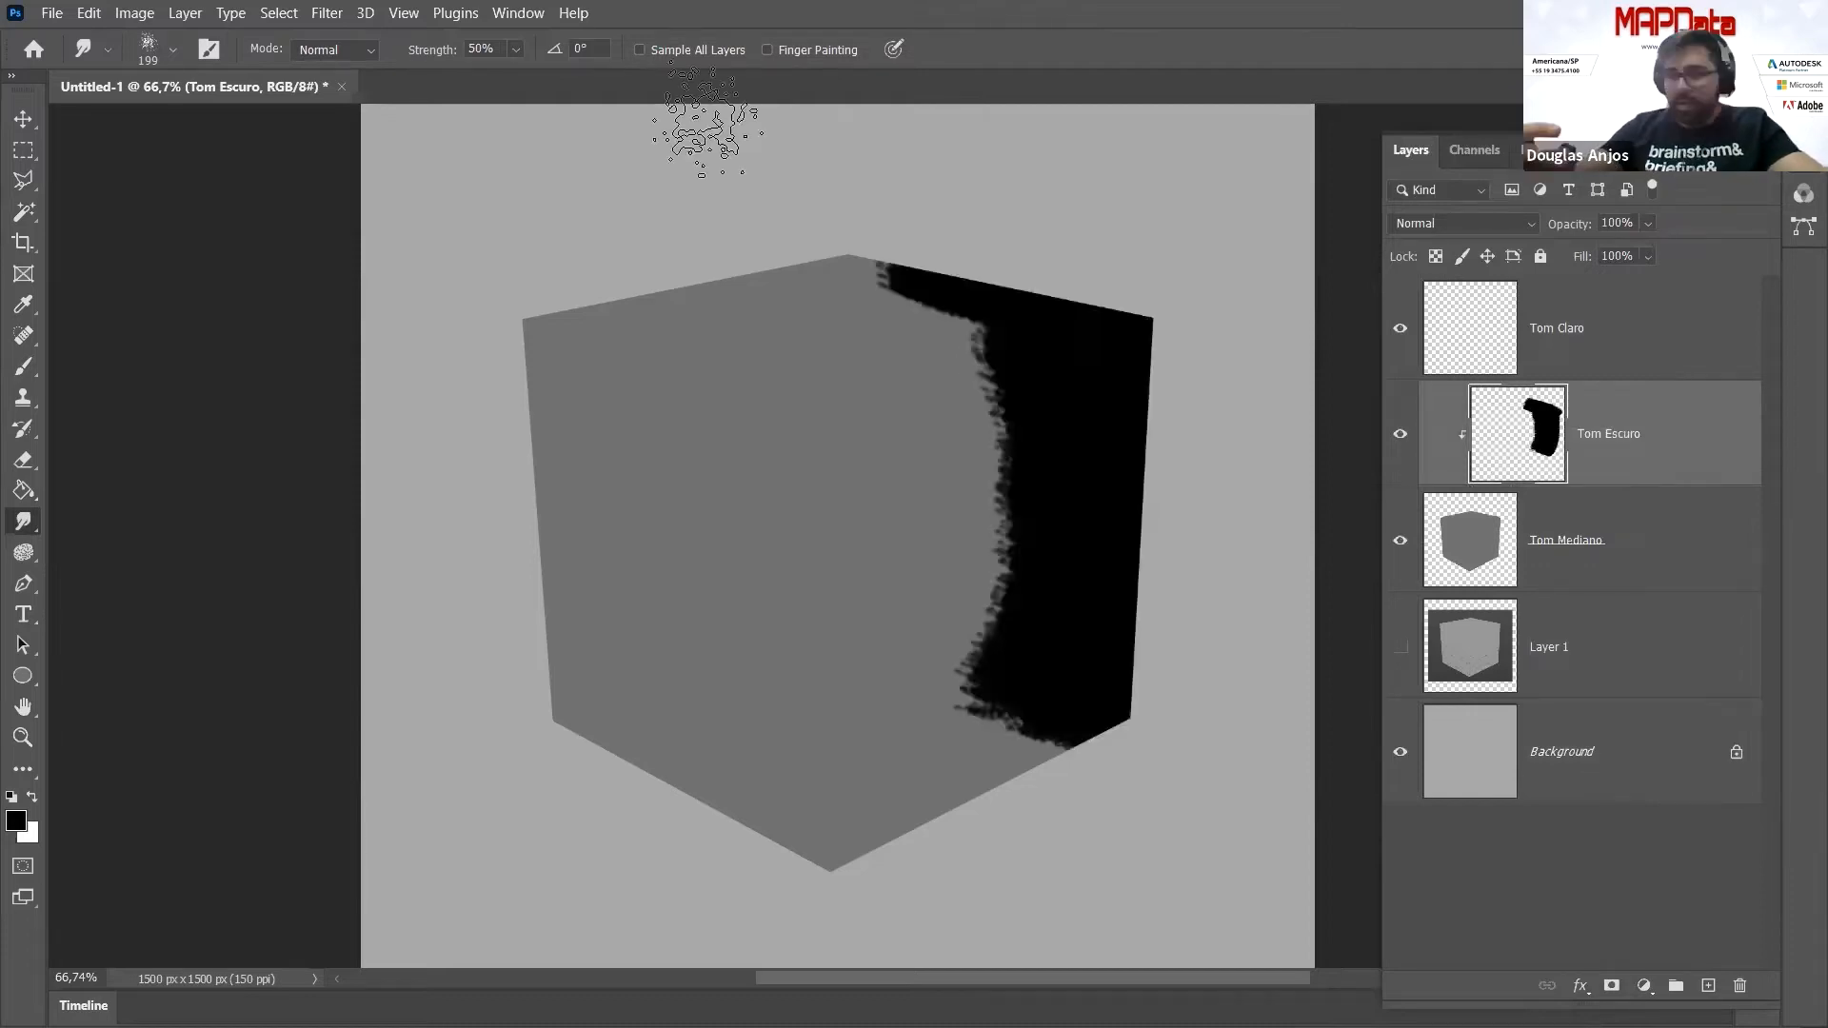
pyautogui.hotkey('ctrl', 'z')
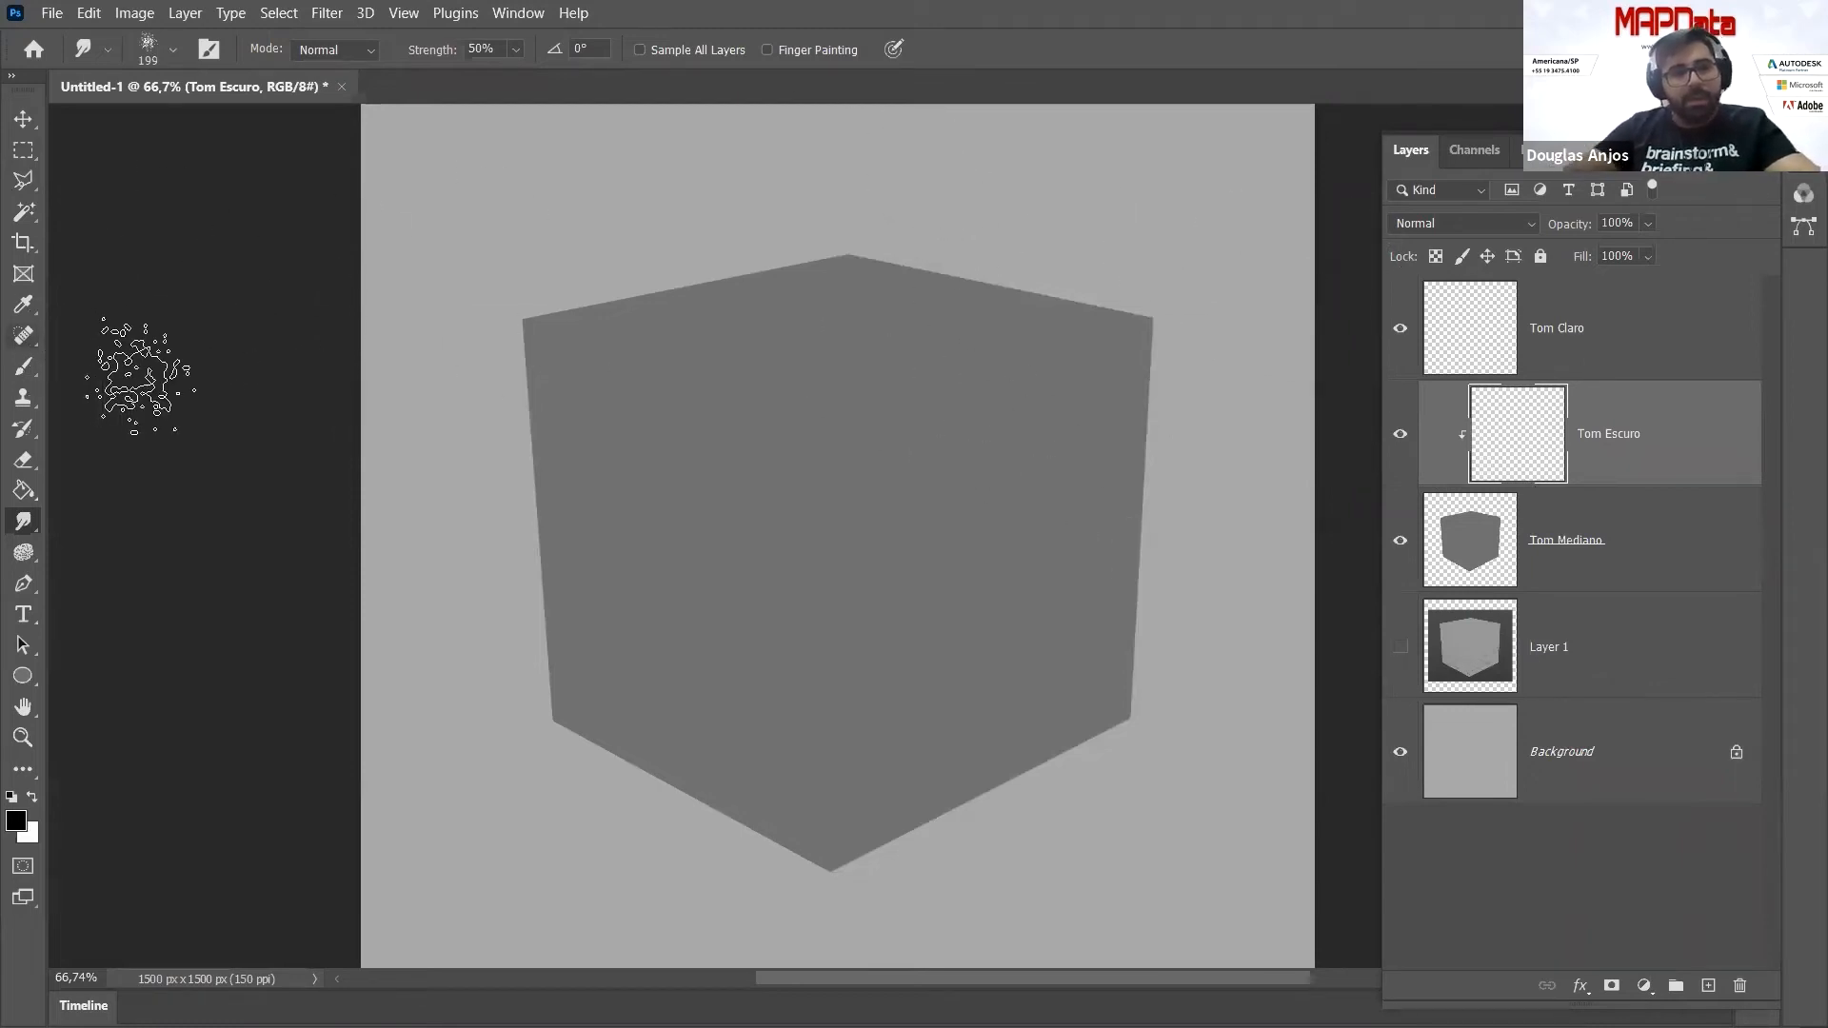
# Set the Brush size to 175 px and try a black stroke over the cube's upper left area, undoing it
pyautogui.press('b')
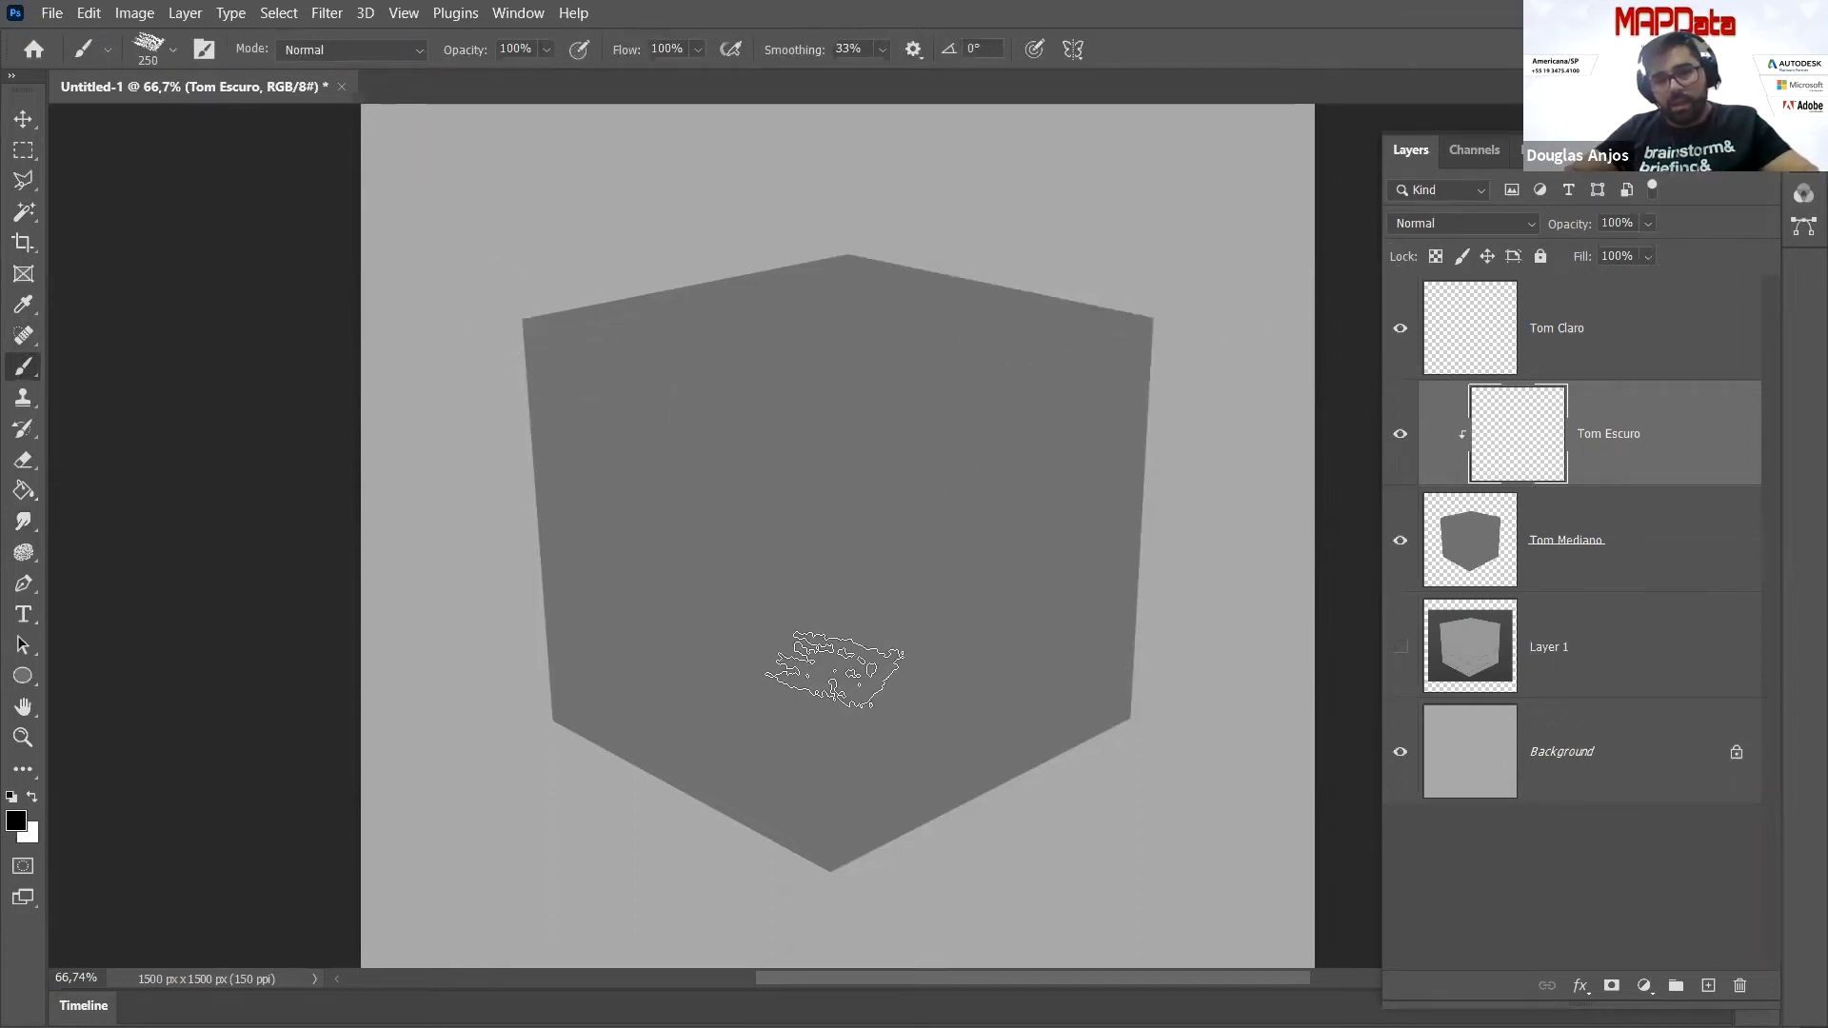
pyautogui.press('[')
pyautogui.press('[')
pyautogui.press('[')
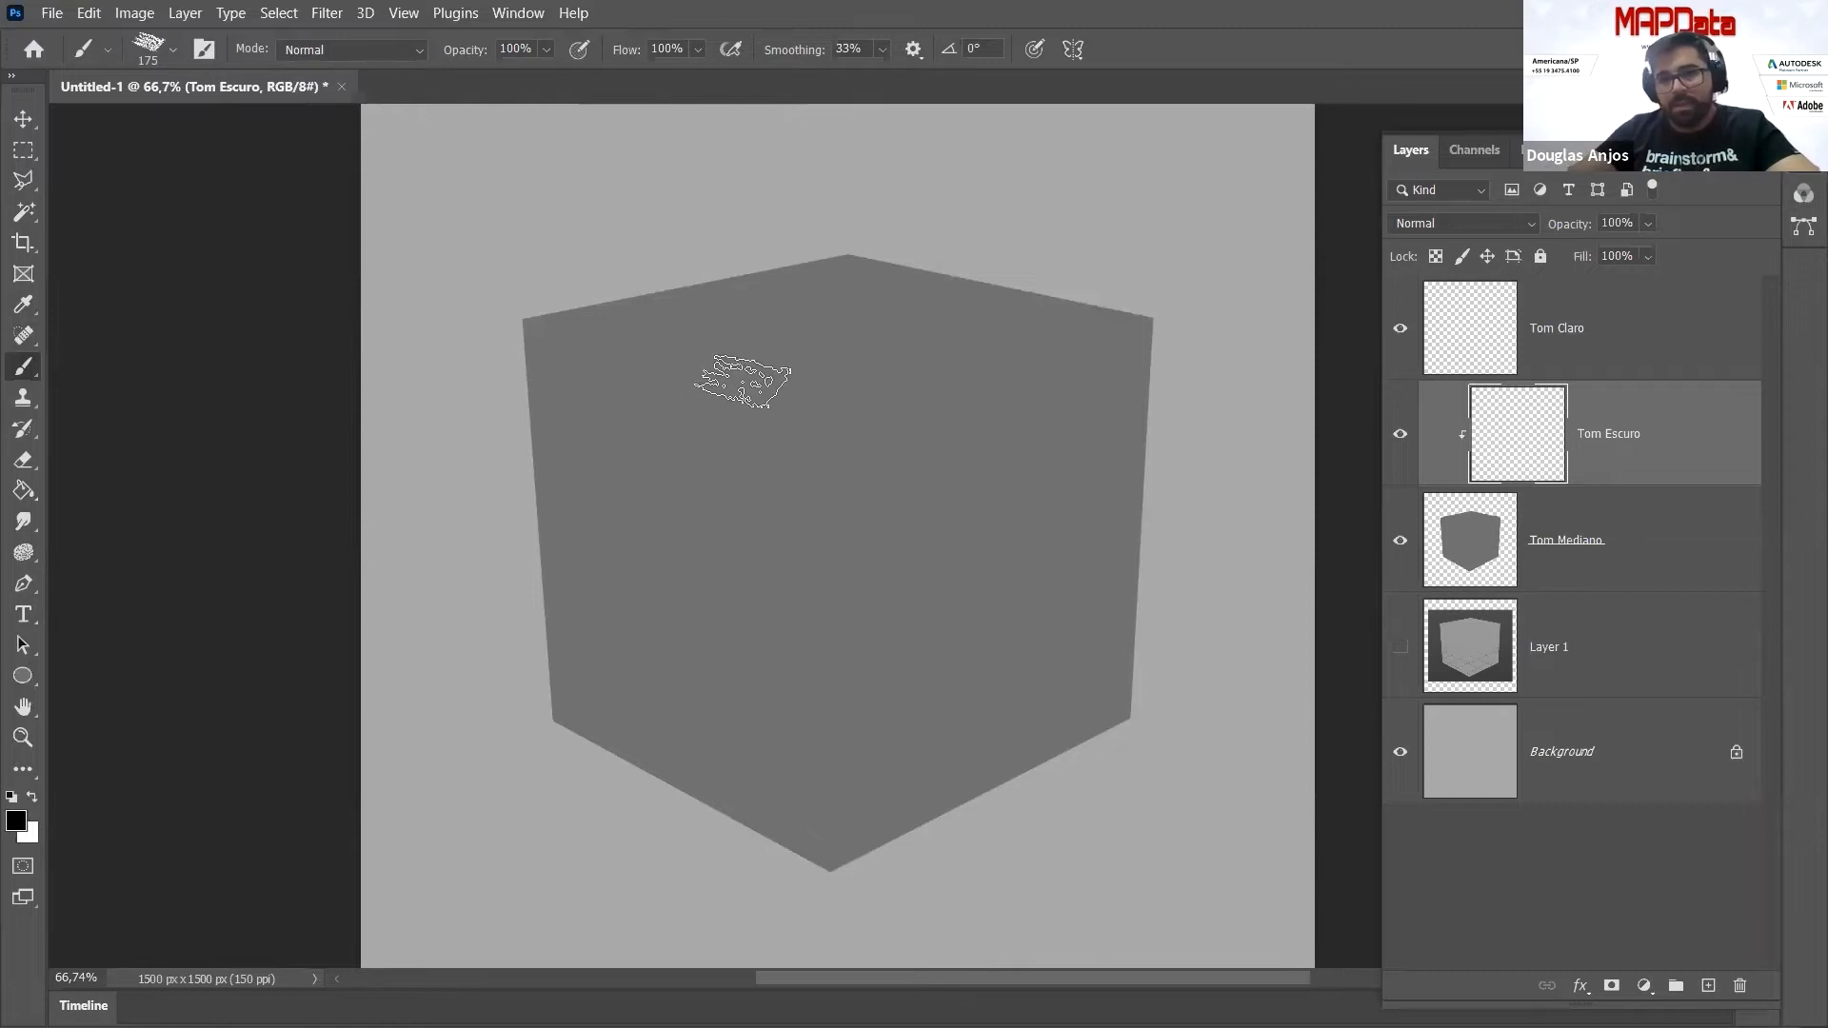
pyautogui.moveTo(734, 412)
pyautogui.mouseDown()
pyautogui.moveTo(746, 374)
pyautogui.moveTo(777, 360)
pyautogui.moveTo(855, 409)
pyautogui.mouseUp()
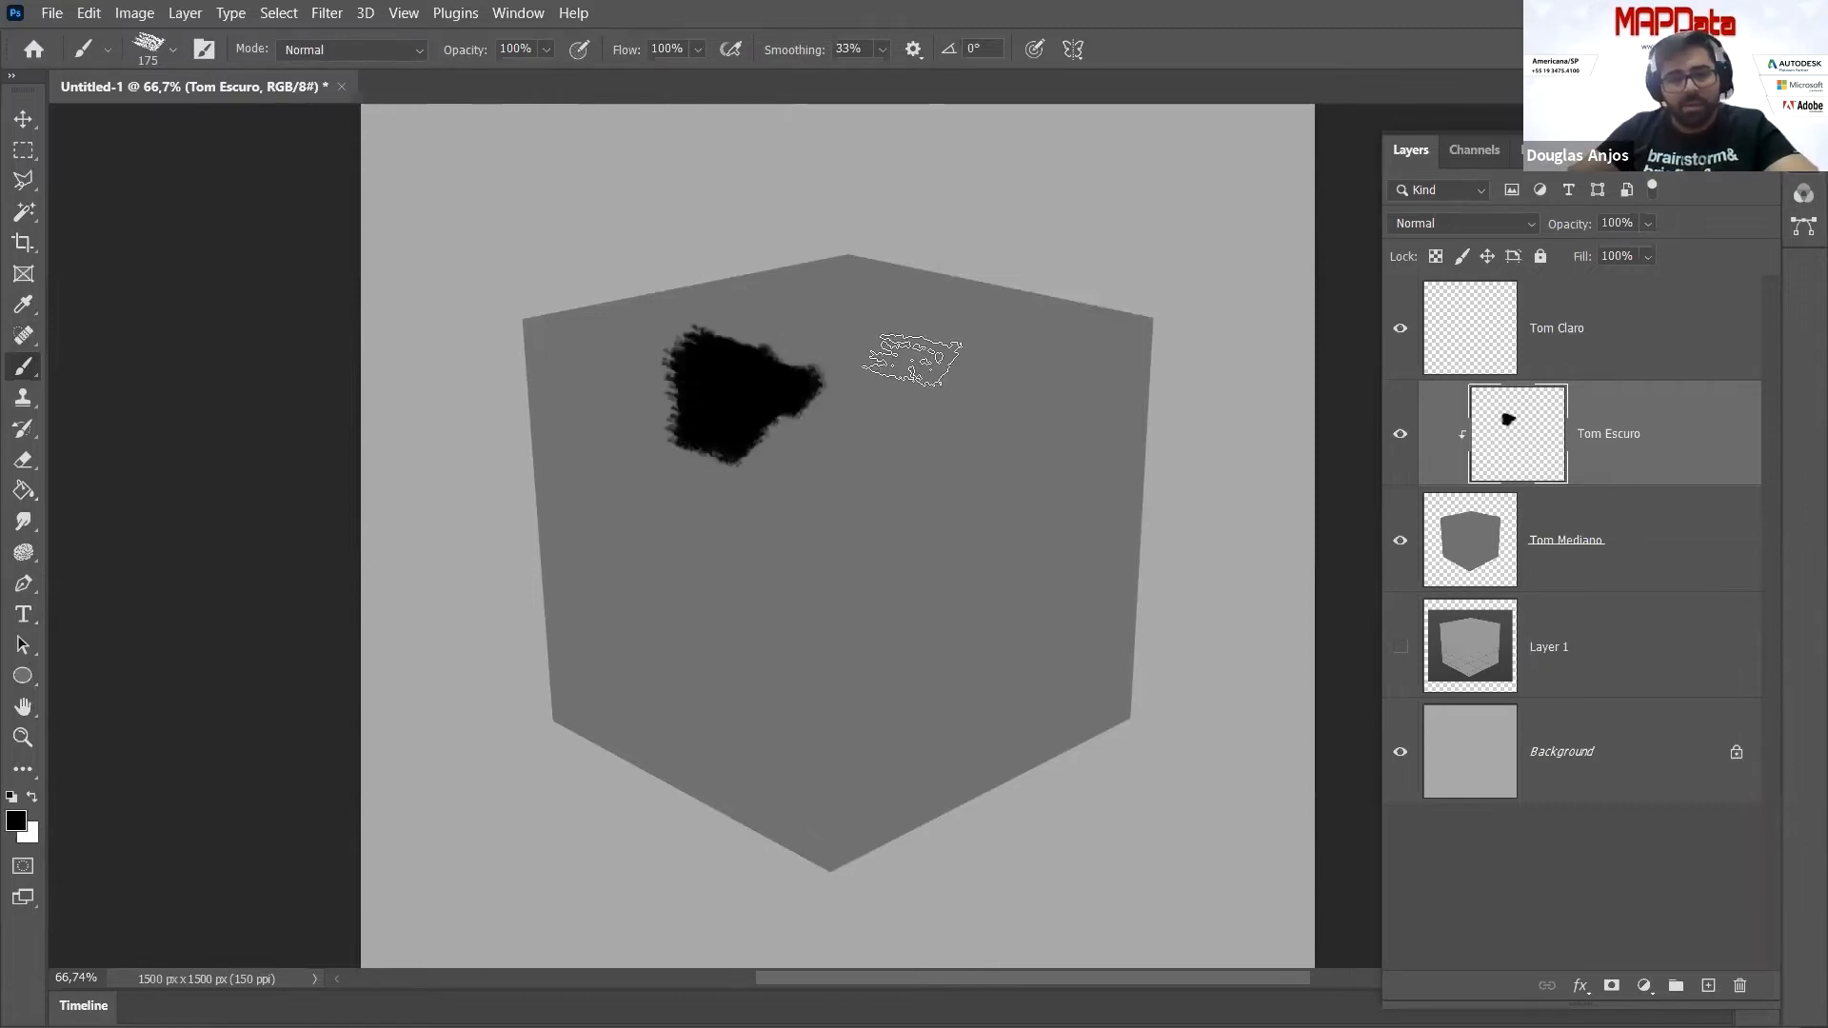
pyautogui.hotkey('ctrl', 'z')
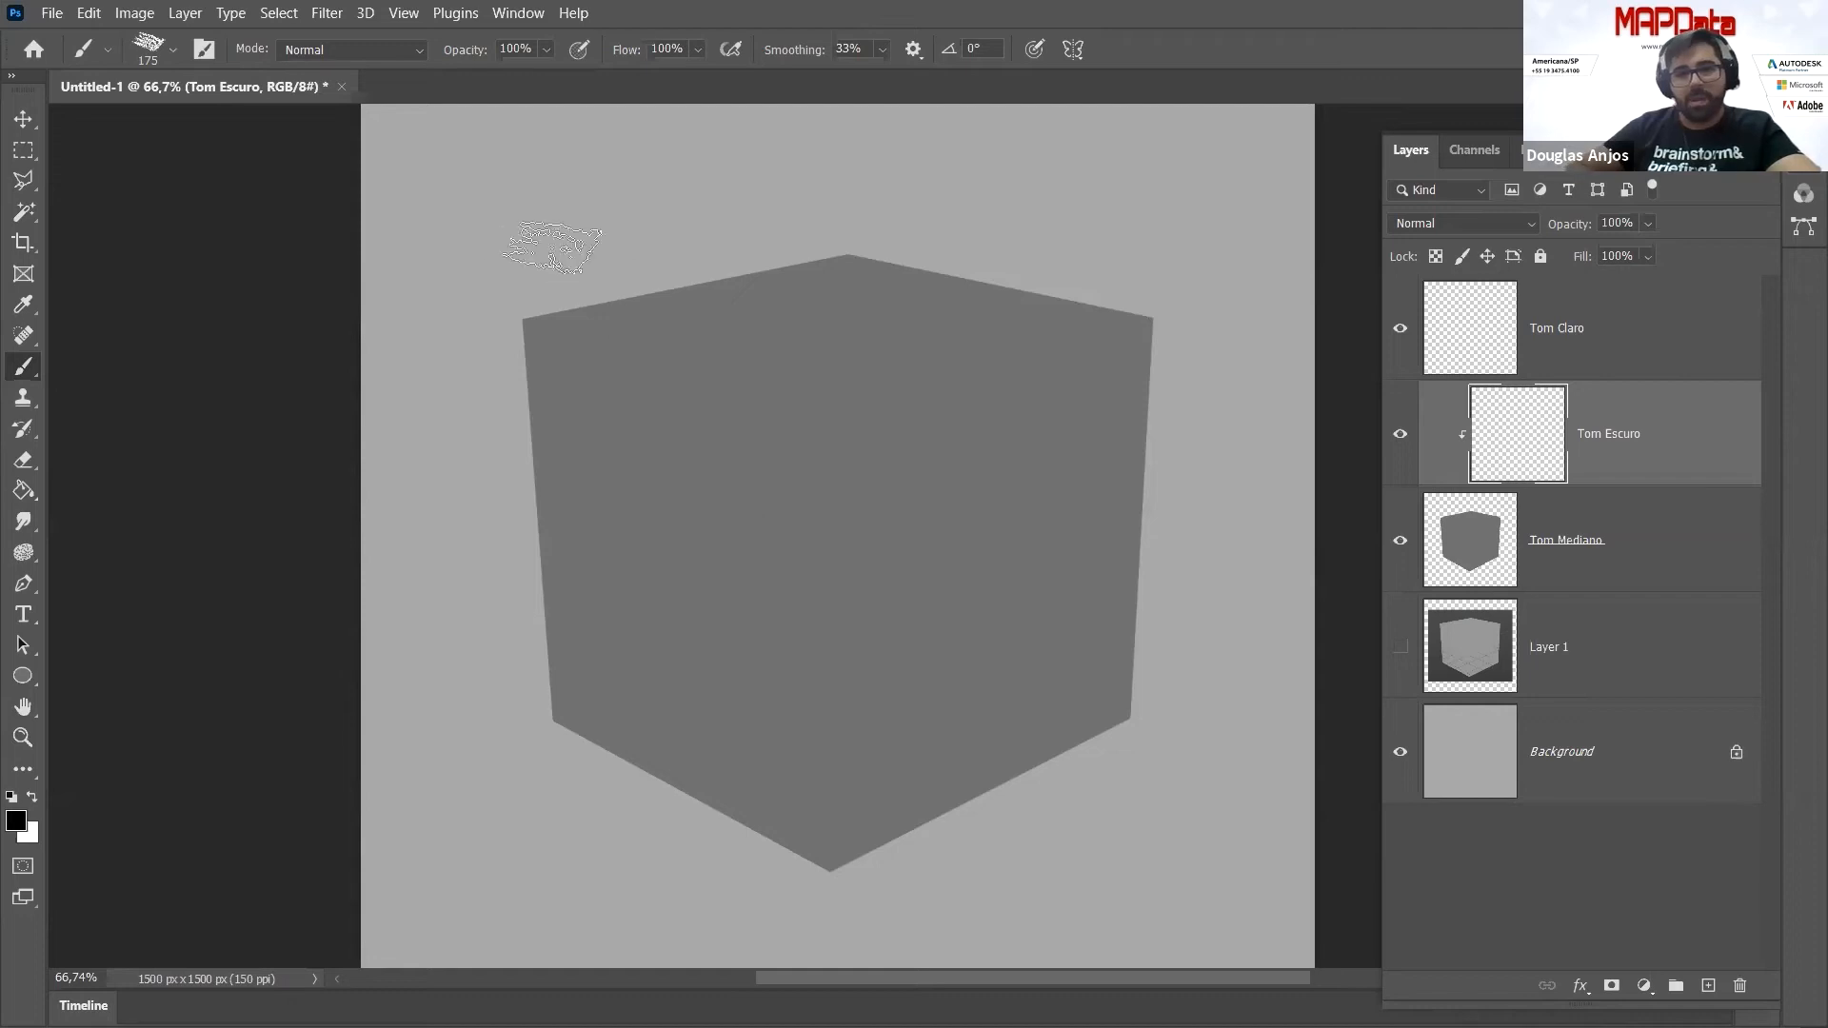
# Paint a black stroke outside the cube's upper left edge on Tom Escuro, and test strokes inside the cube, undoing the inner ones
pyautogui.moveTo(666, 238); pyautogui.dragTo(613, 246)
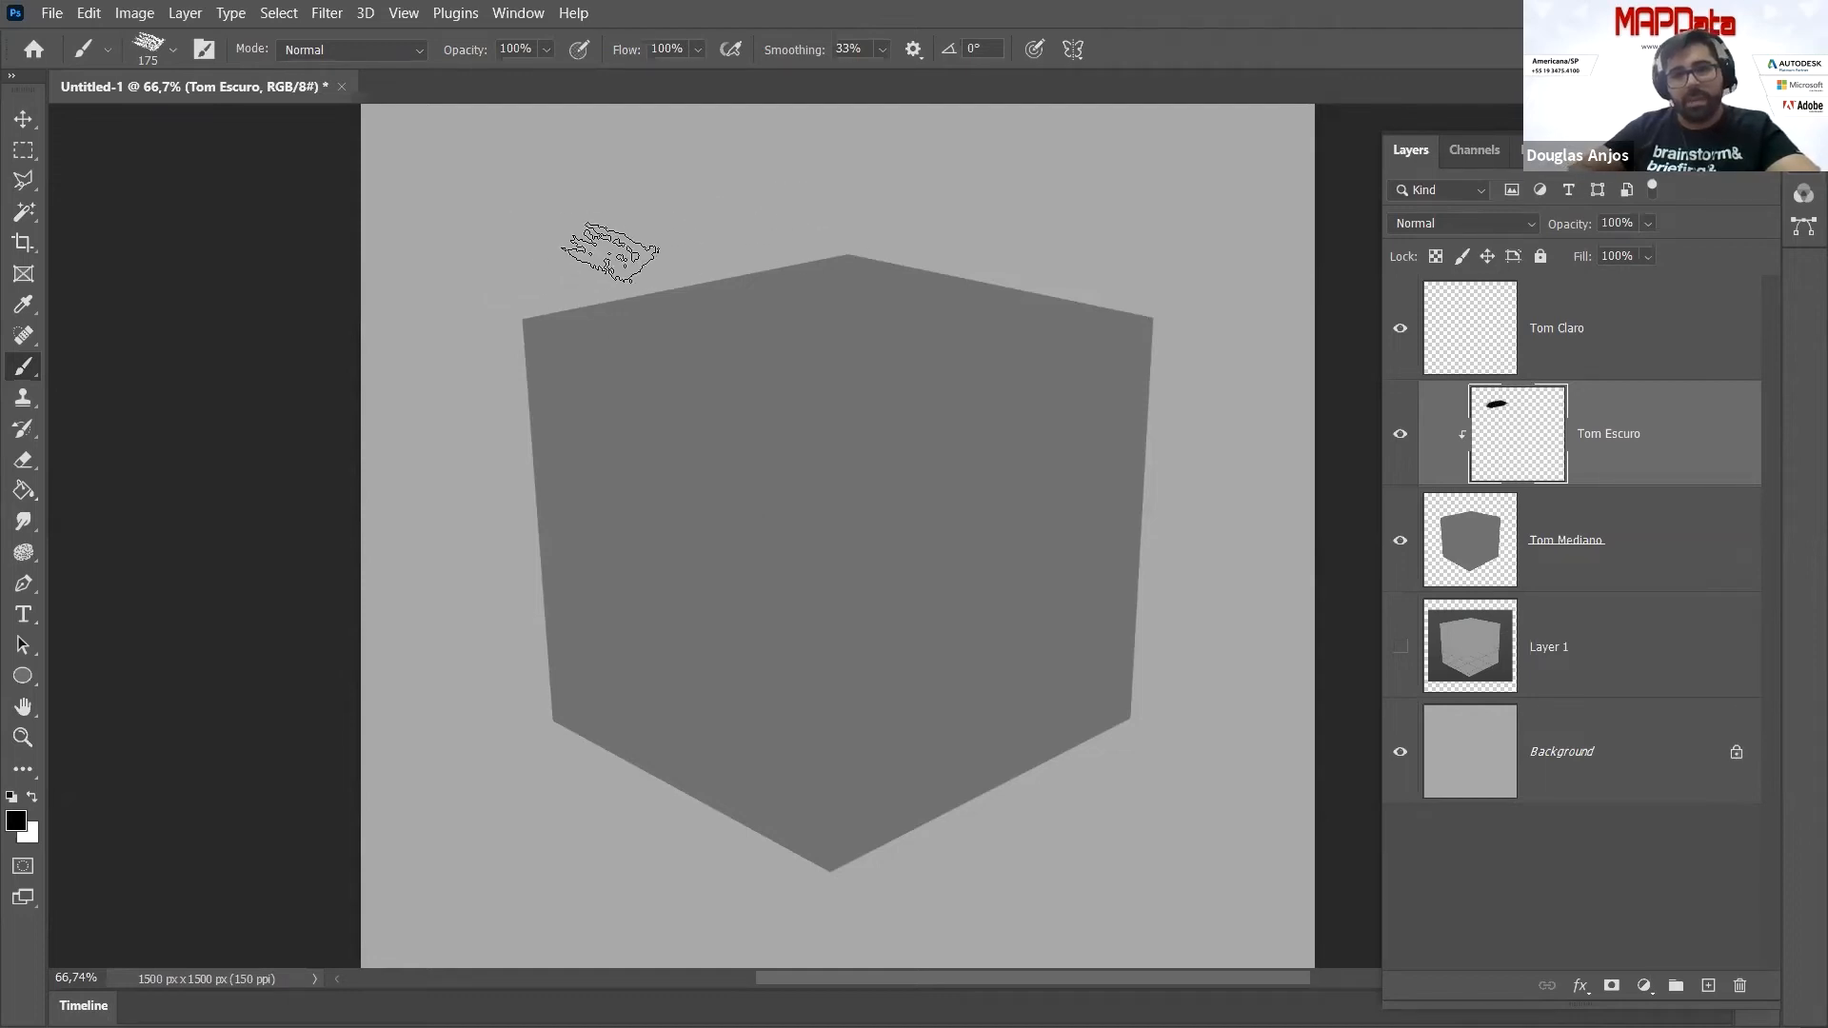
pyautogui.moveTo(600, 457)
pyautogui.mouseDown()
pyautogui.moveTo(733, 400)
pyautogui.moveTo(837, 386)
pyautogui.mouseUp()
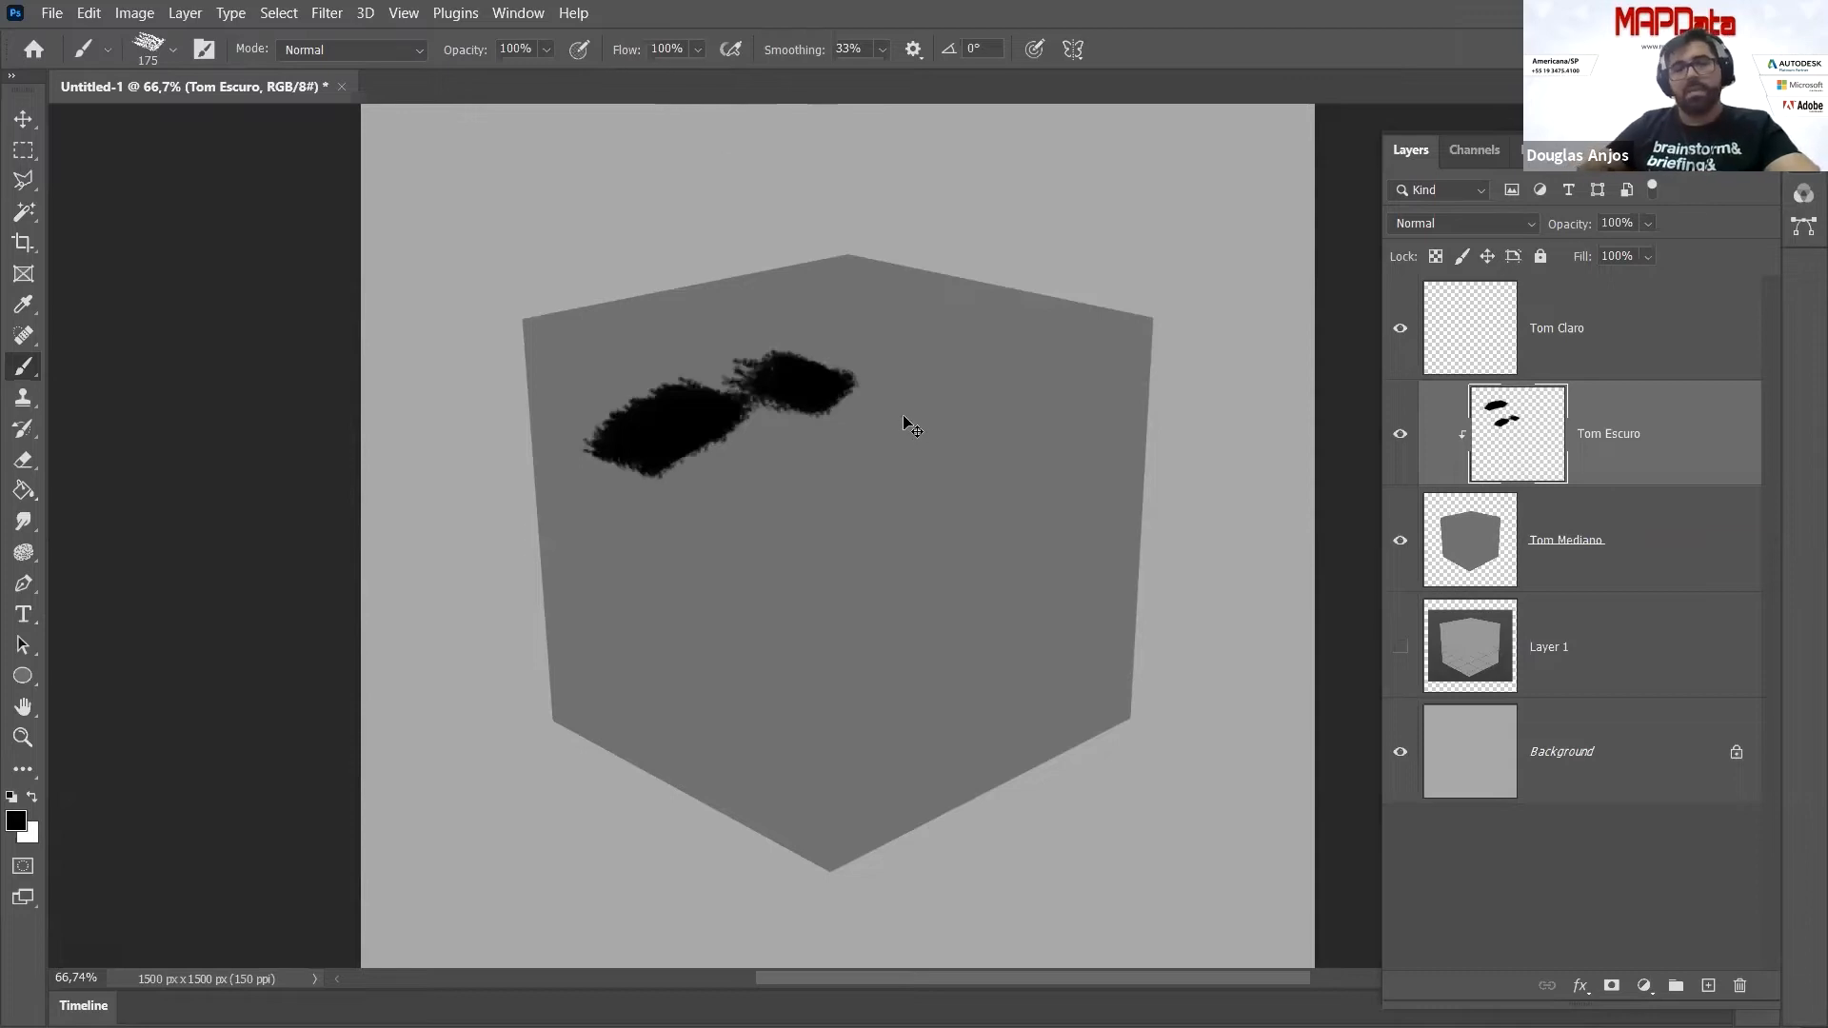
pyautogui.hotkey('ctrl', 'z')
pyautogui.hotkey('ctrl', 'z')
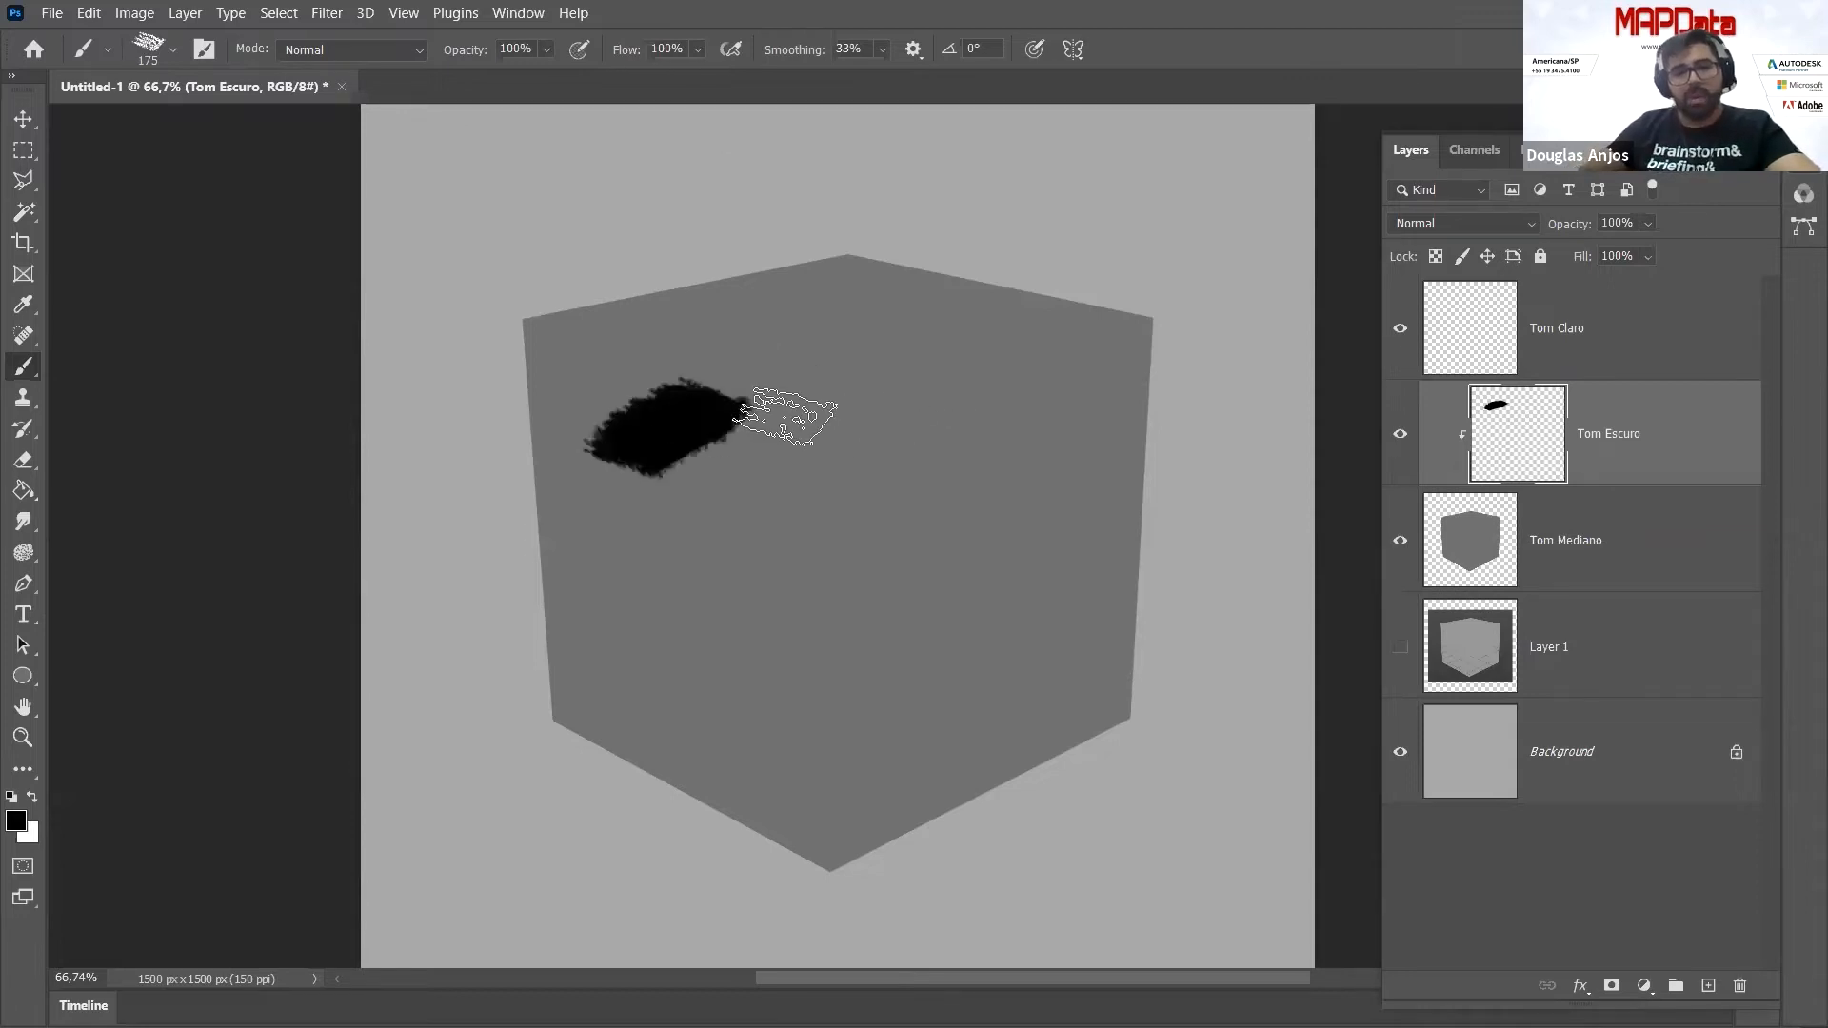
pyautogui.hotkey('ctrl', 'z')
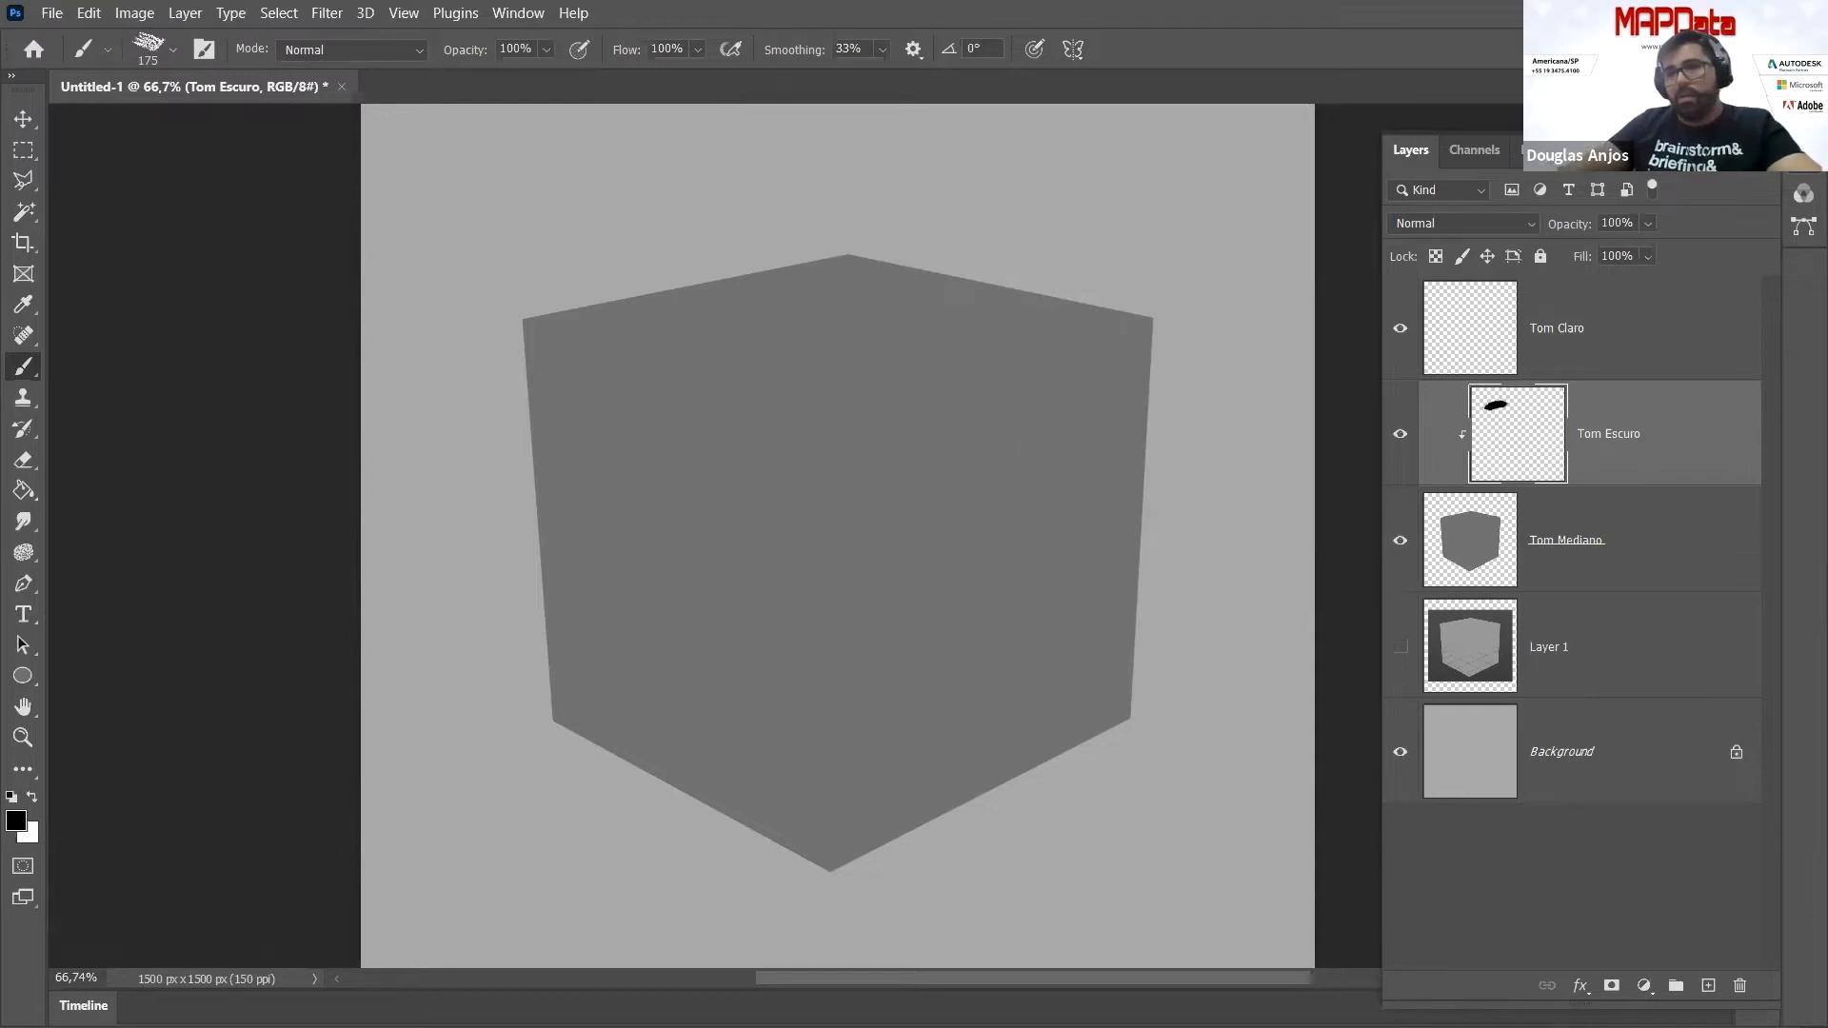
# Open the brush's Shape Dynamics settings and check the Pen Pressure control for size jitter
pyautogui.click(1742, 149)
pyautogui.click(1757, 340)
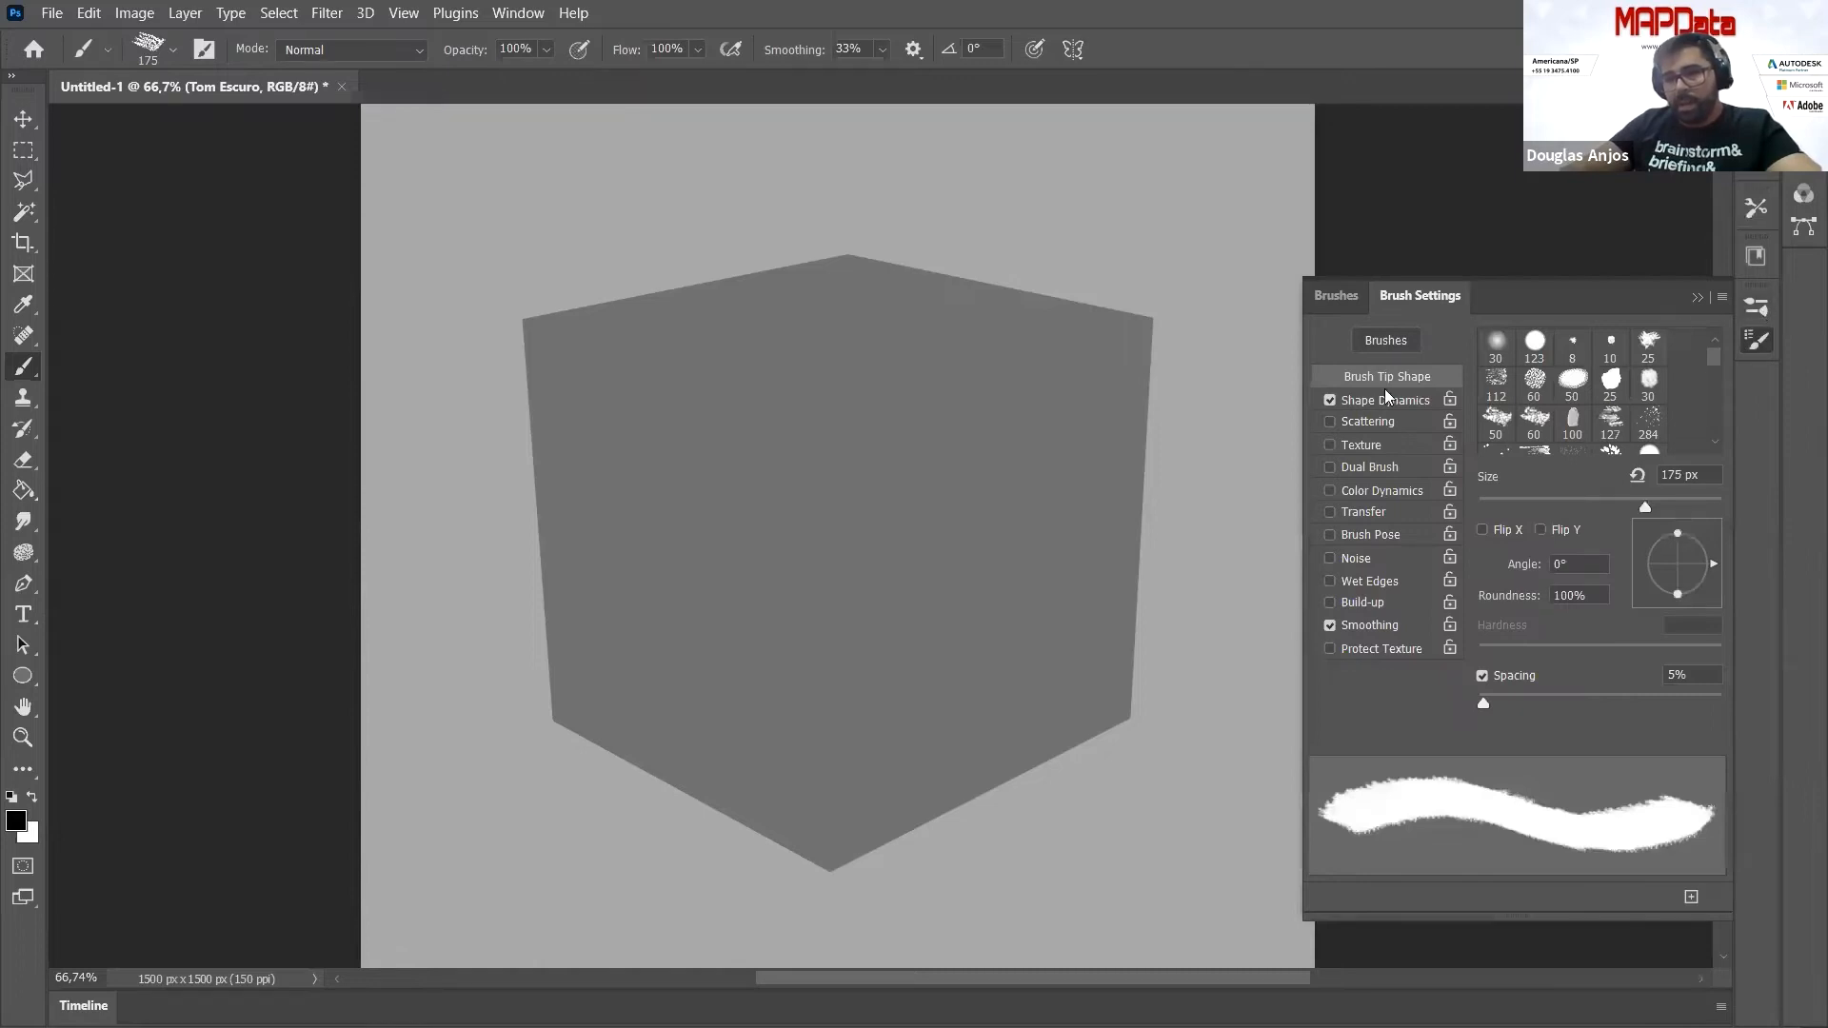
pyautogui.click(1382, 398)
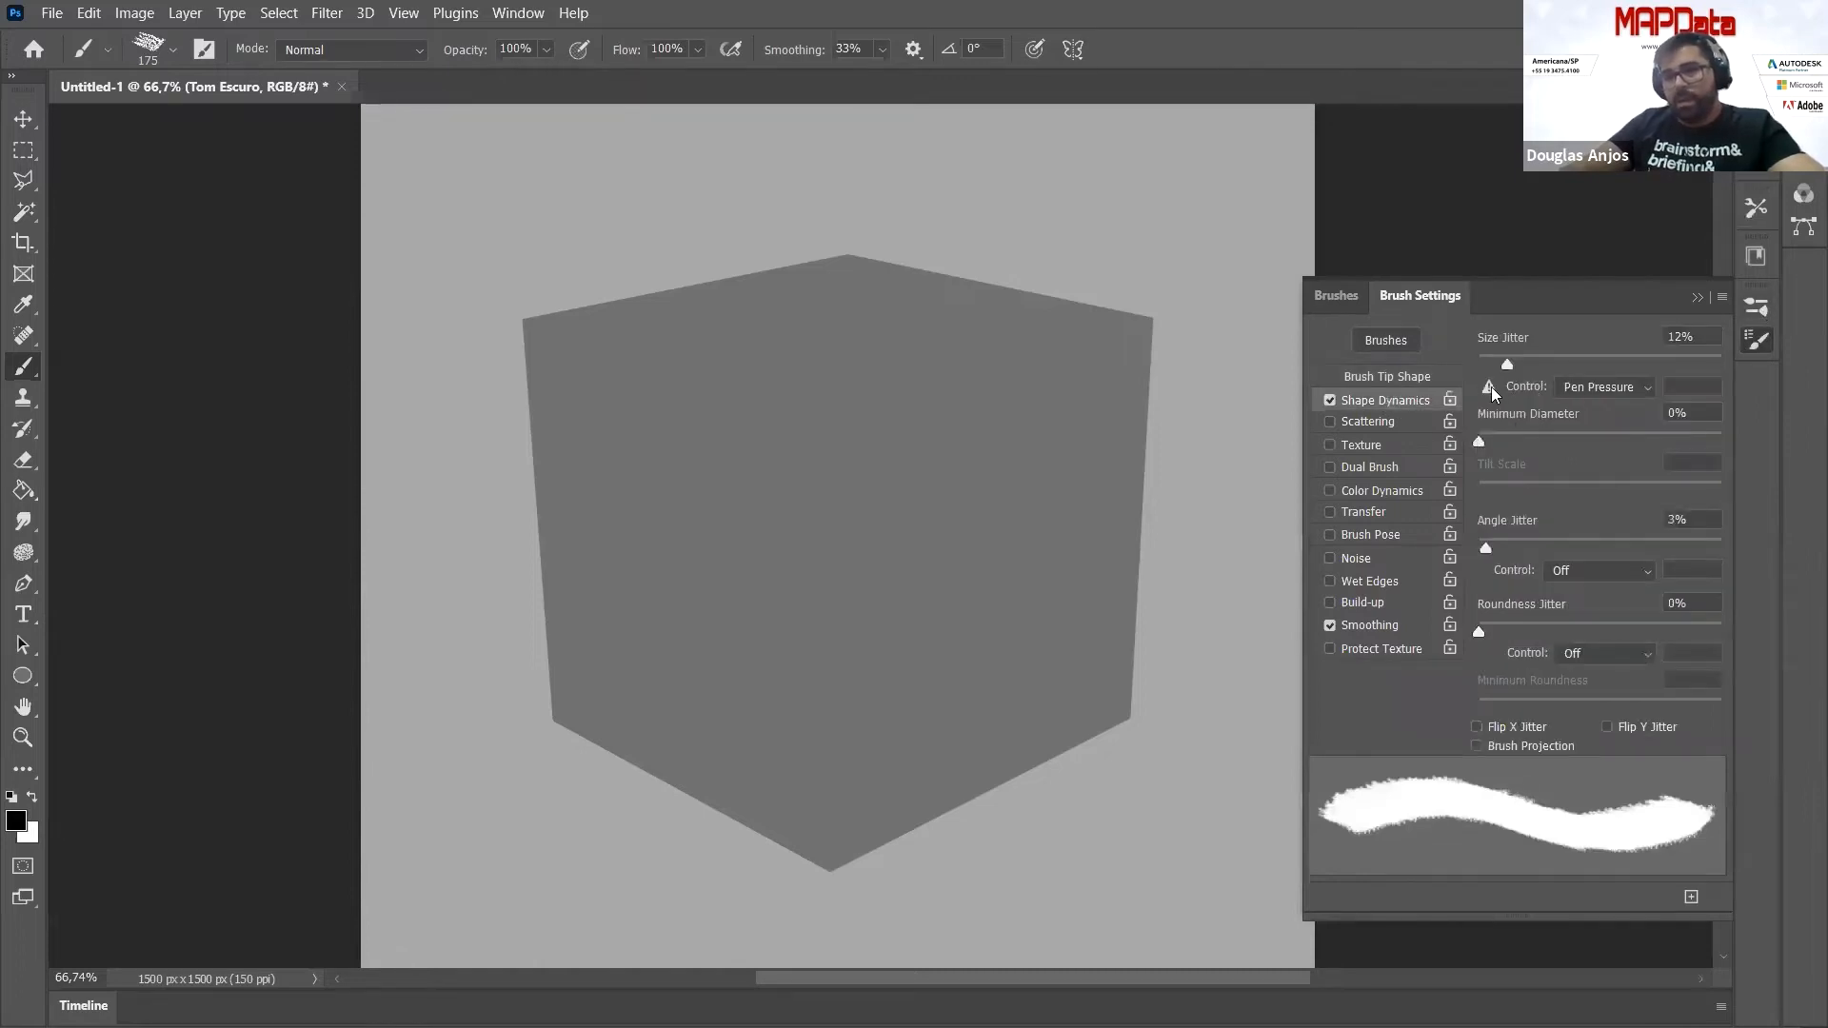
pyautogui.moveTo(1545, 399)
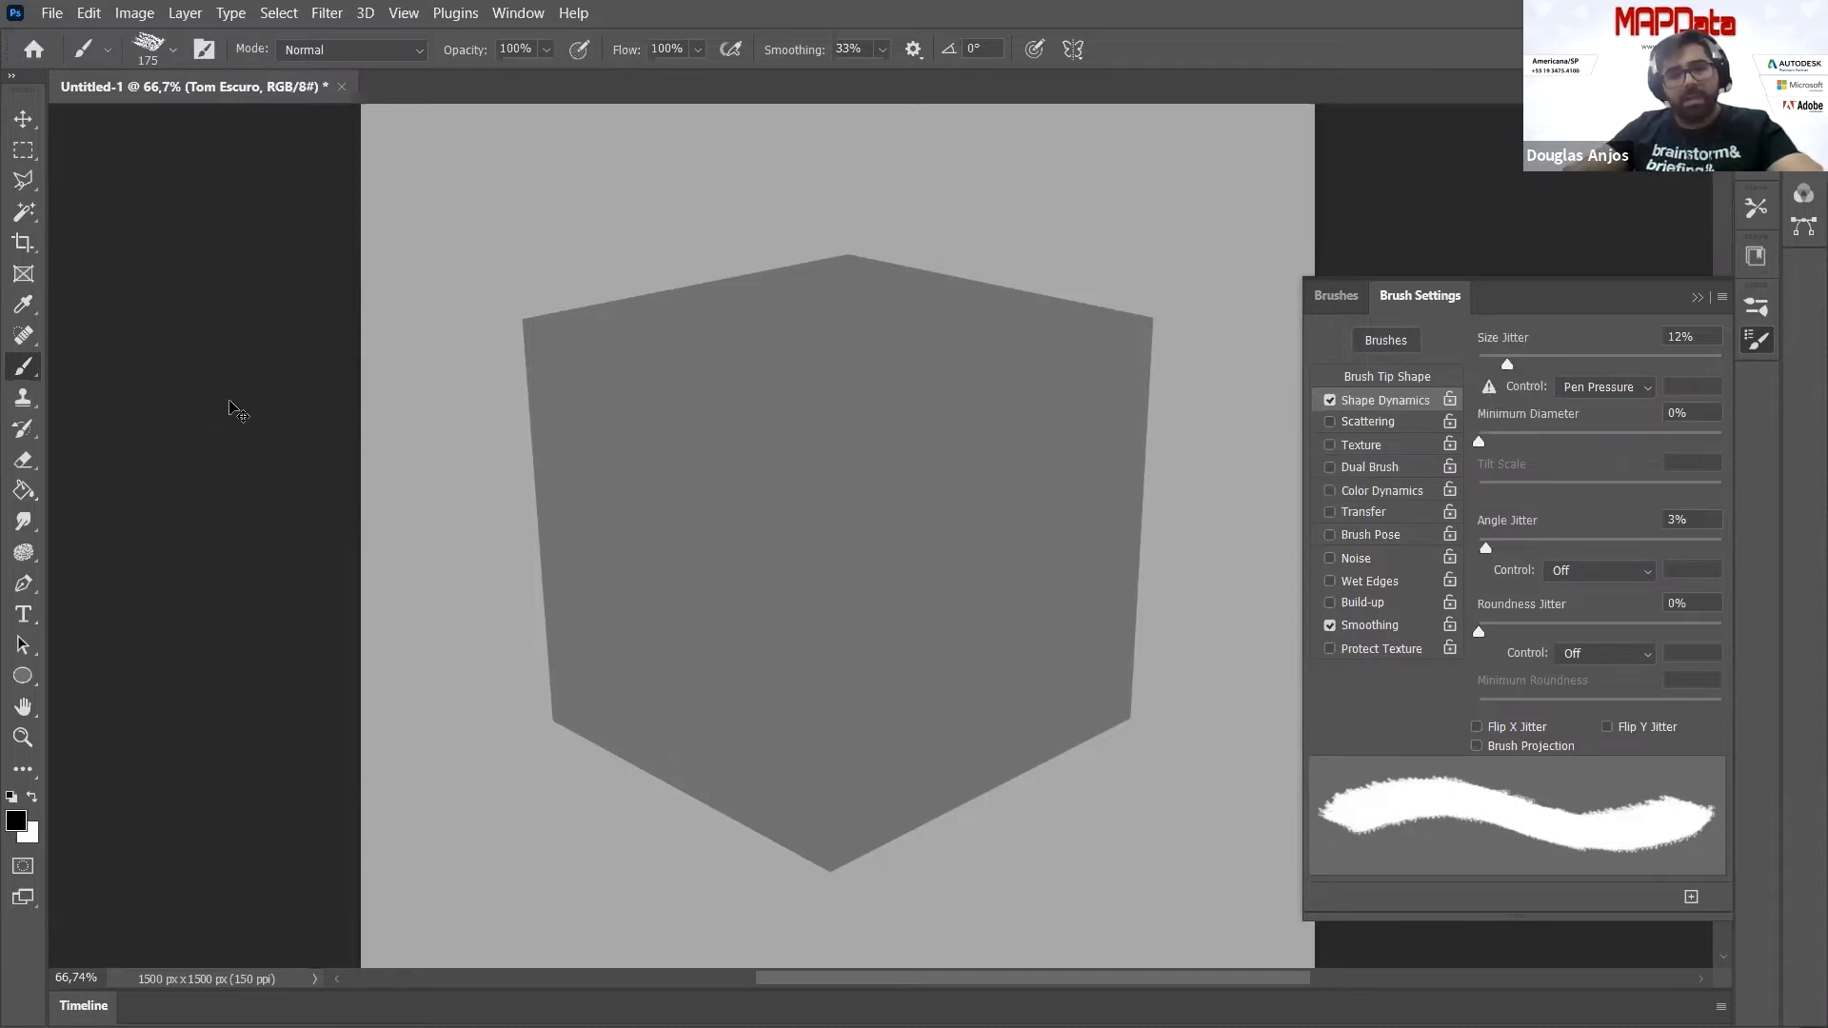
# Save the document as Cubo.psd in the Photoshop Introducao a Pintura Digital - 18-02-2021 folder
pyautogui.hotkey('ctrl', 'n')
pyautogui.click(929, 678)
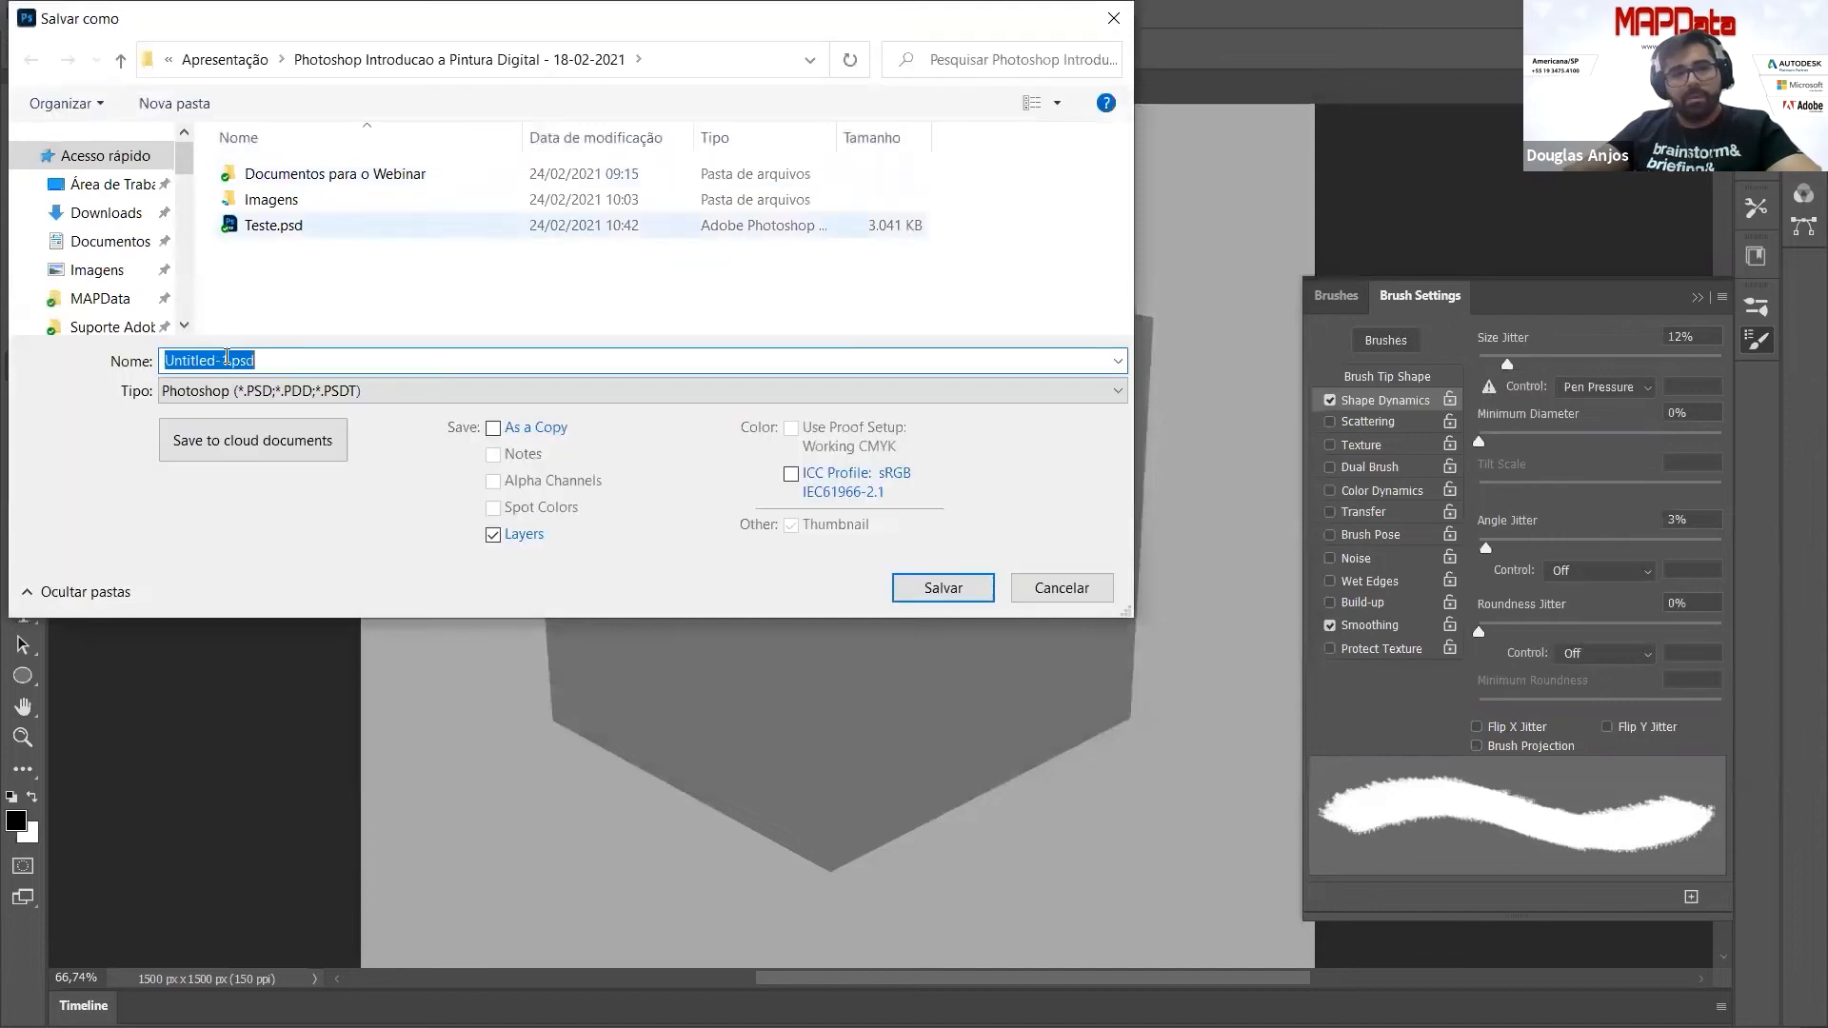
pyautogui.write('Cubo')
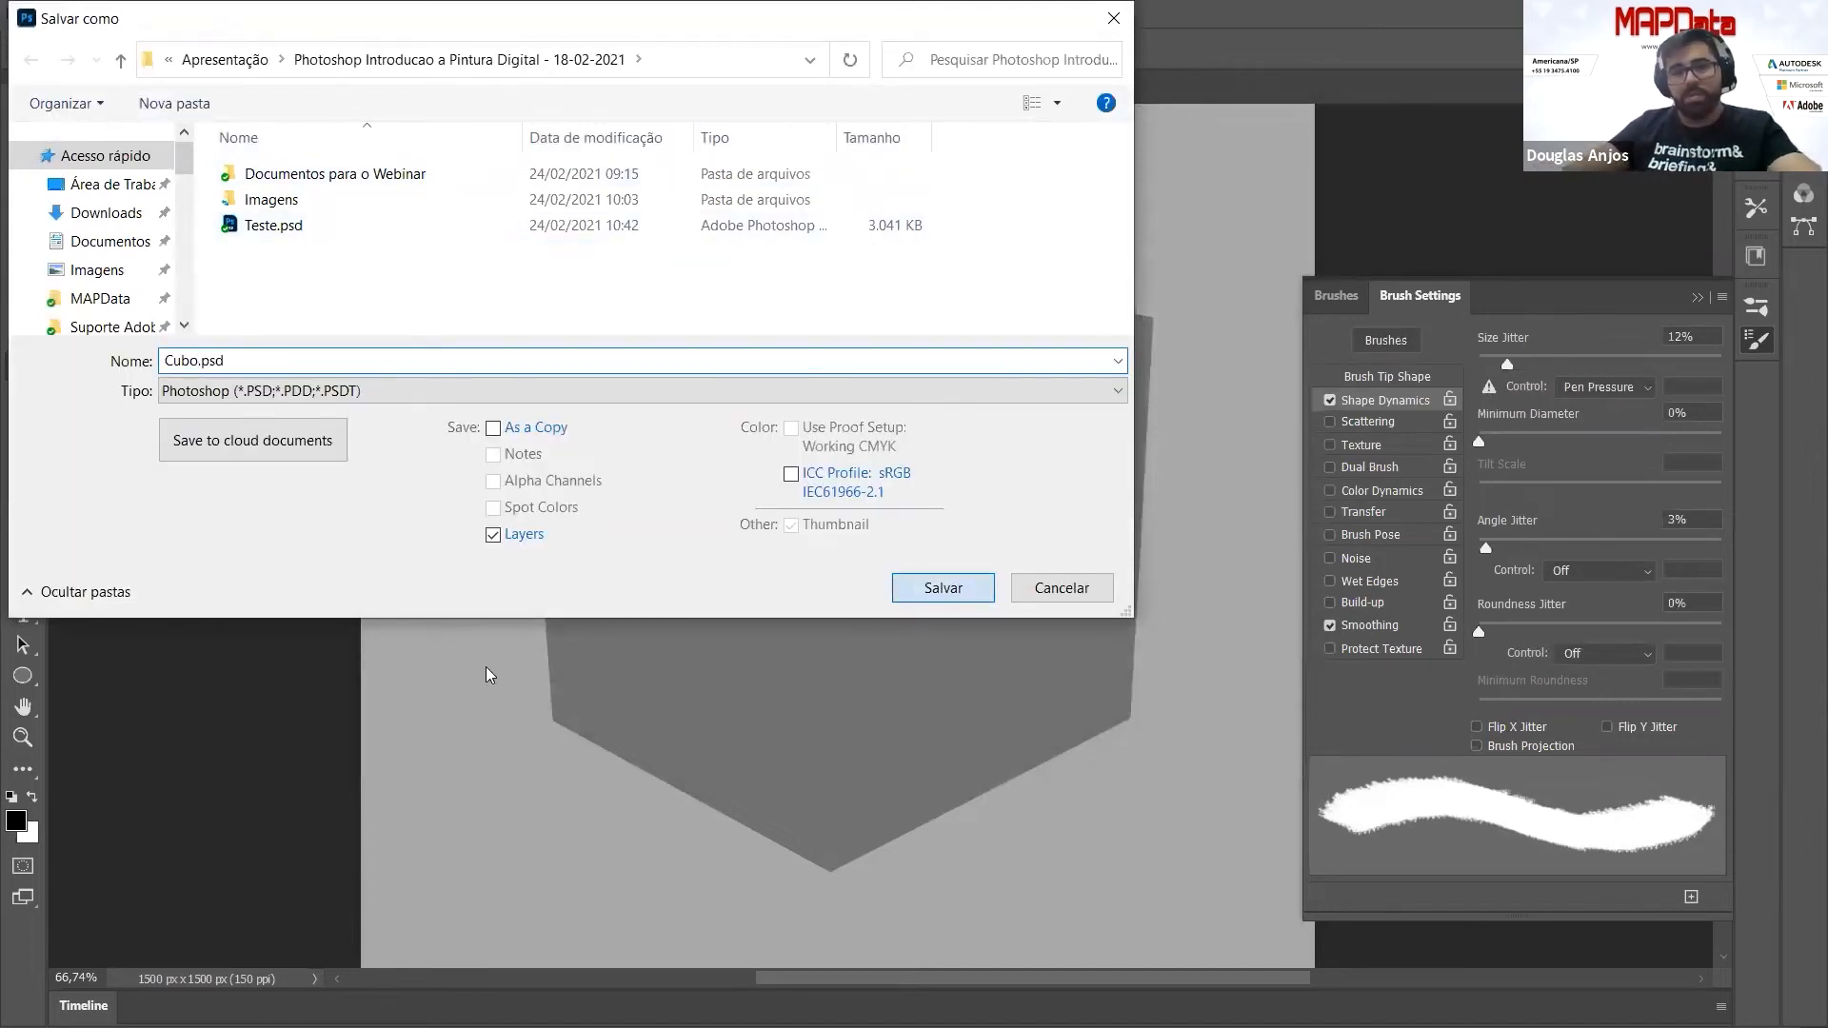
pyautogui.press('Return')
pyautogui.click(1243, 291)
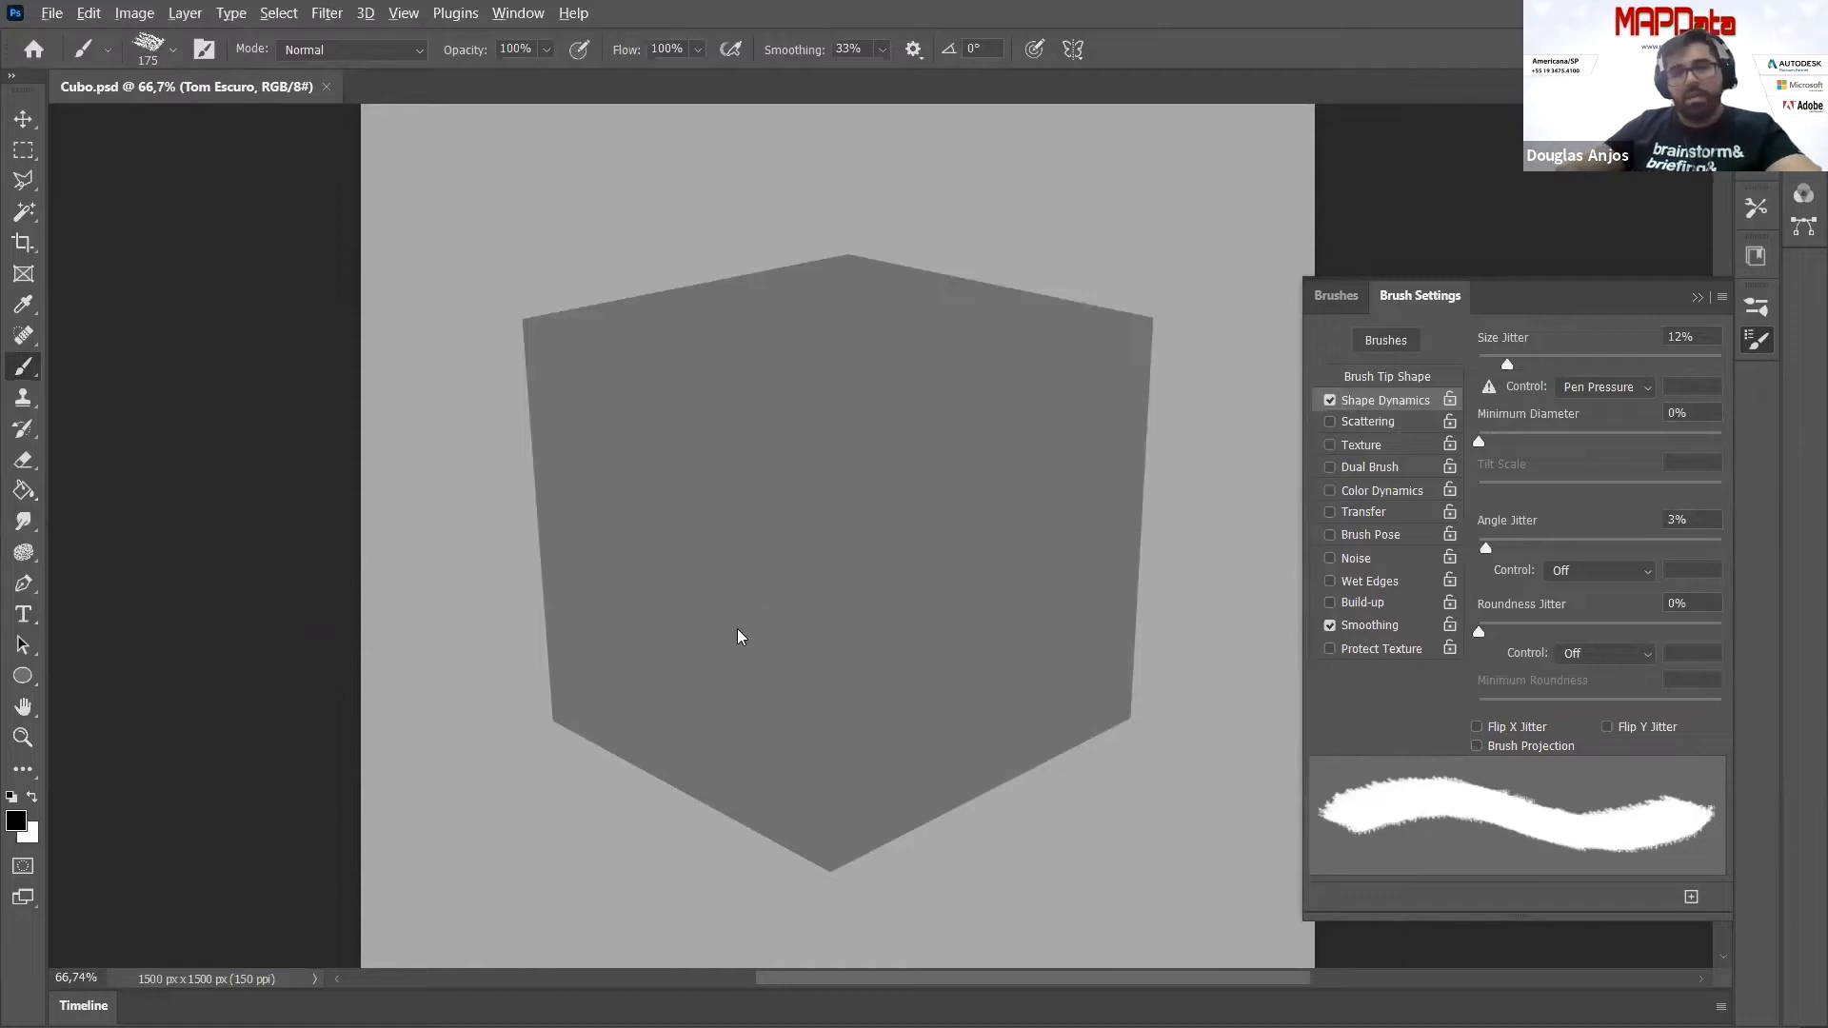
# Switch to the Wacom tablet properties and examine the Grip Pen's mapping and Usar Tinta do Windows option for Photoshop
pyautogui.hotkey('alt', 'Tab')
pyautogui.press('Tab')
pyautogui.press('Tab')
pyautogui.press('Tab')
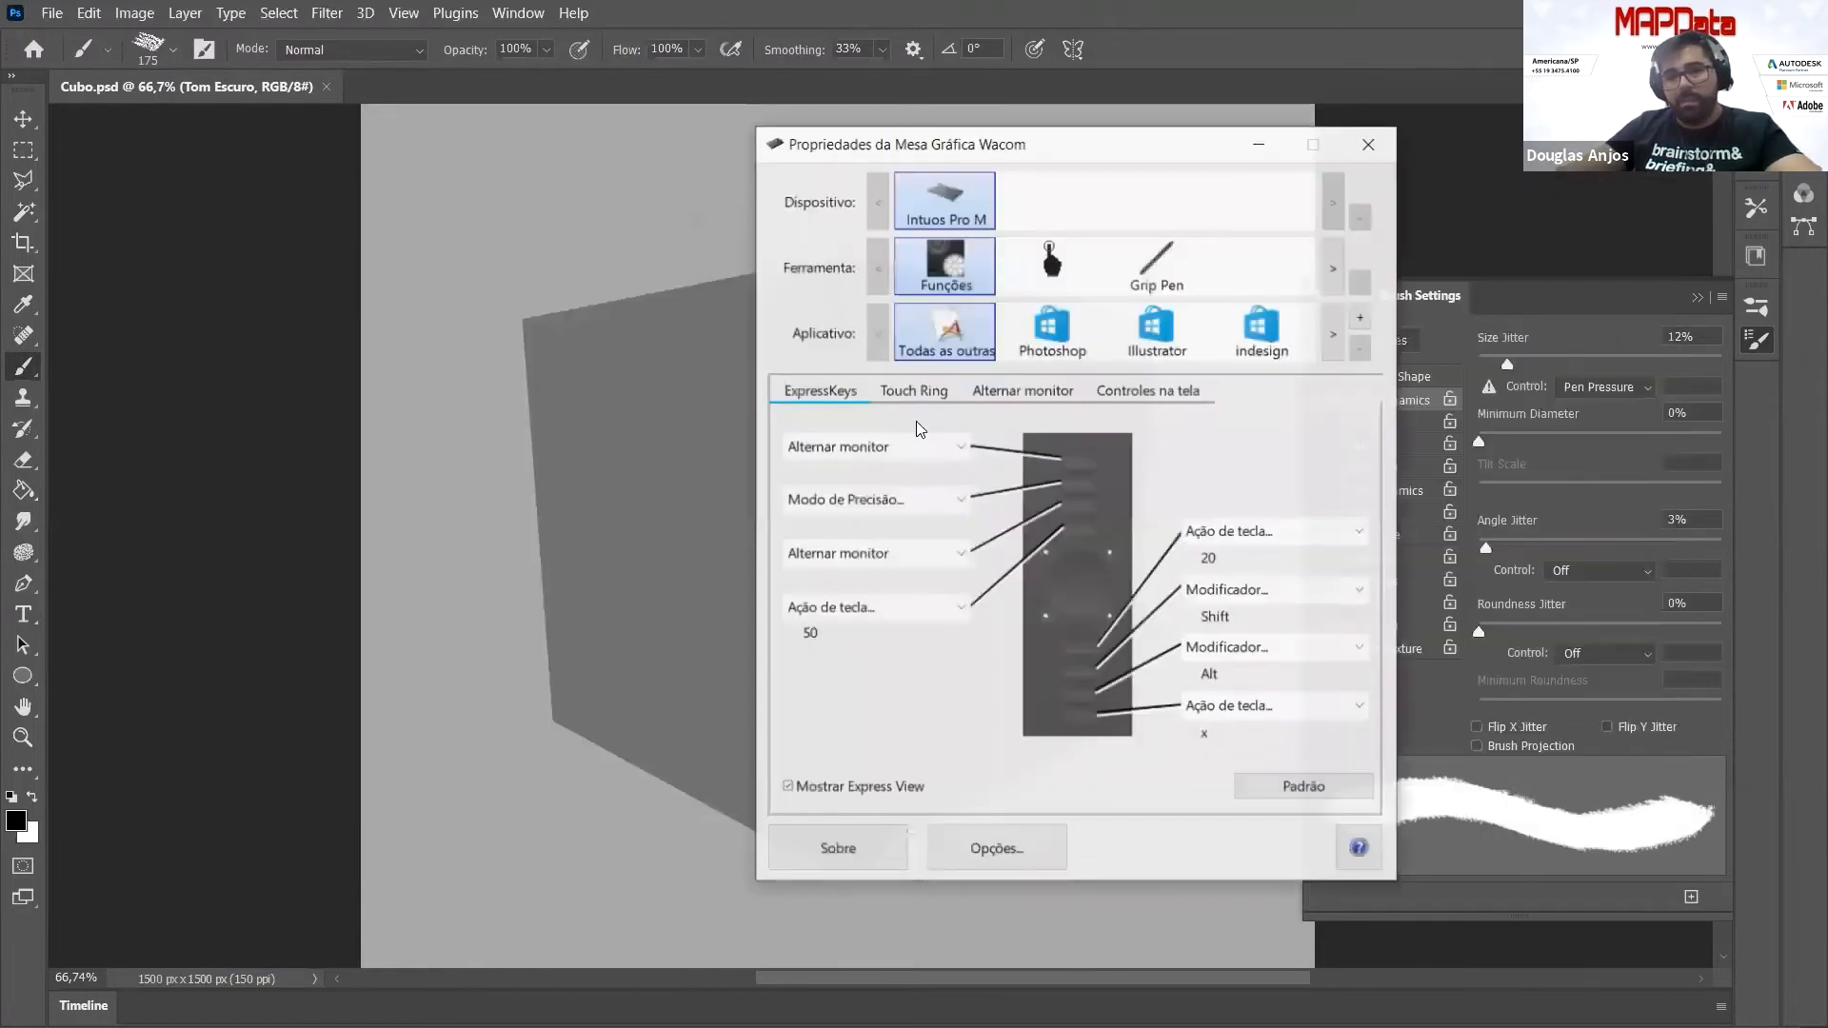
pyautogui.click(1170, 273)
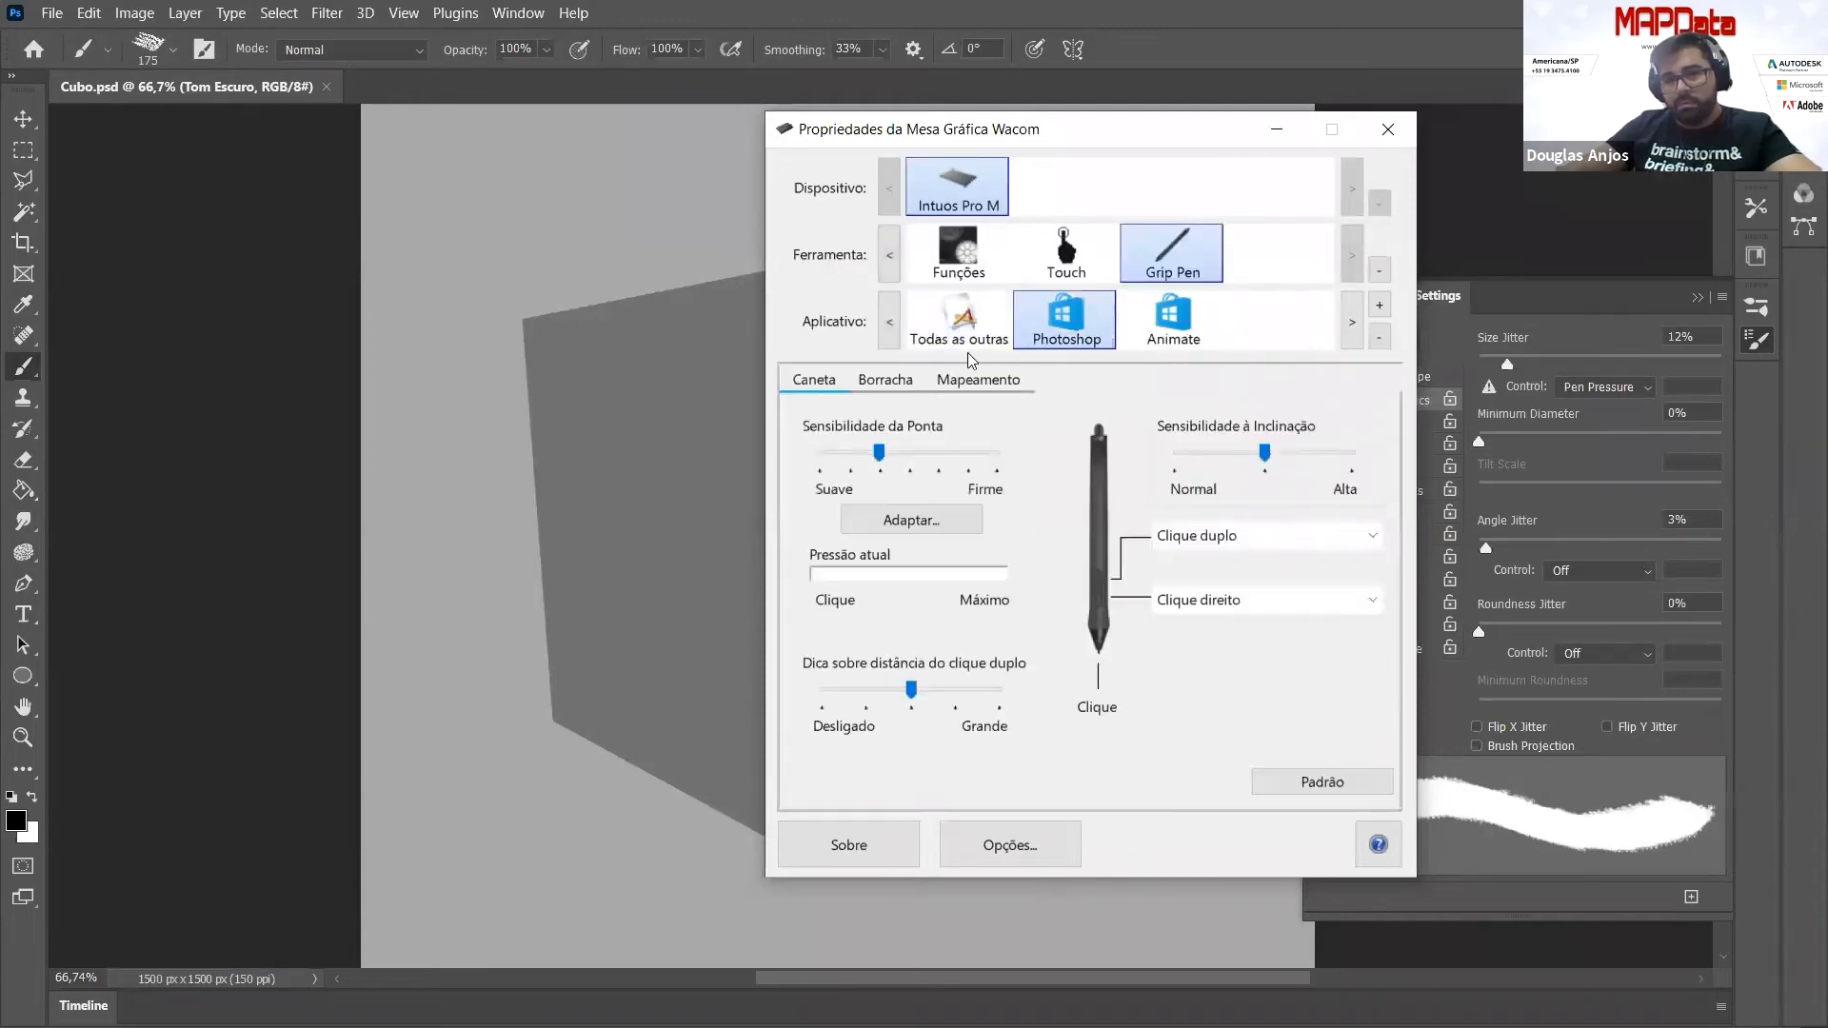
pyautogui.click(967, 382)
pyautogui.press('ctrl')
pyautogui.press('ctrl')
pyautogui.press('ctrl')
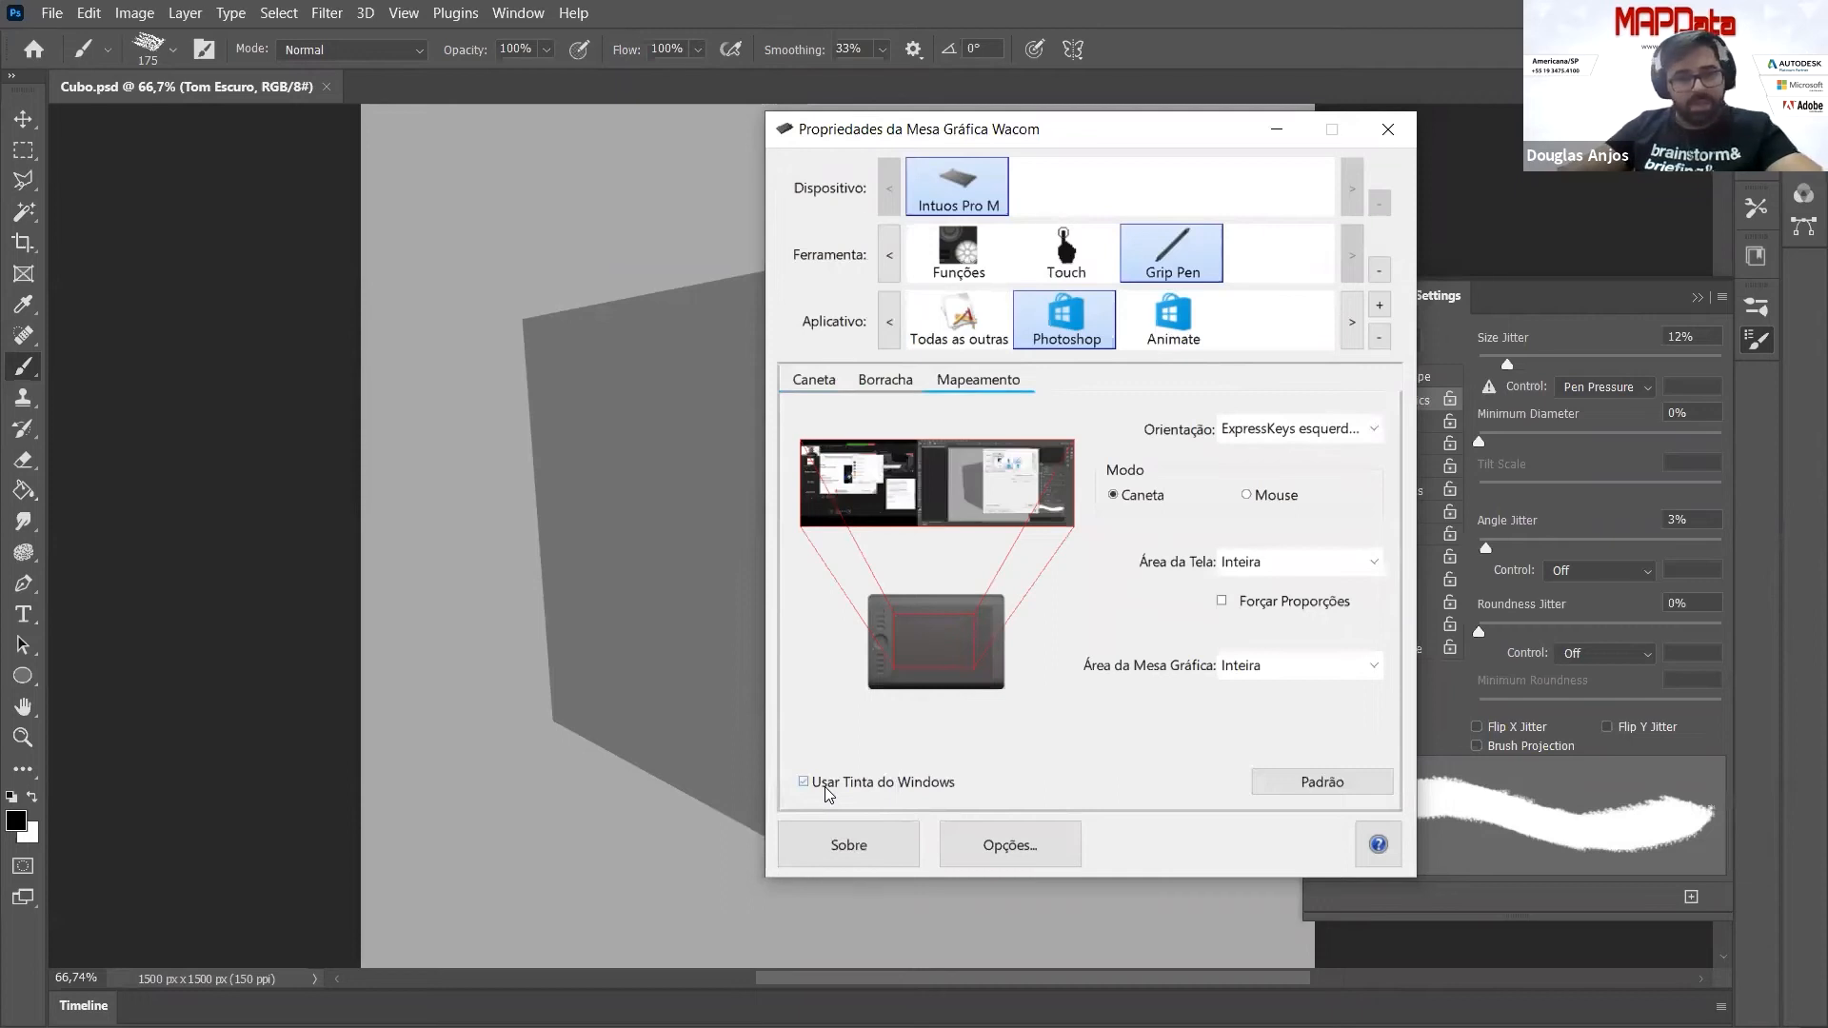
pyautogui.click(1388, 129)
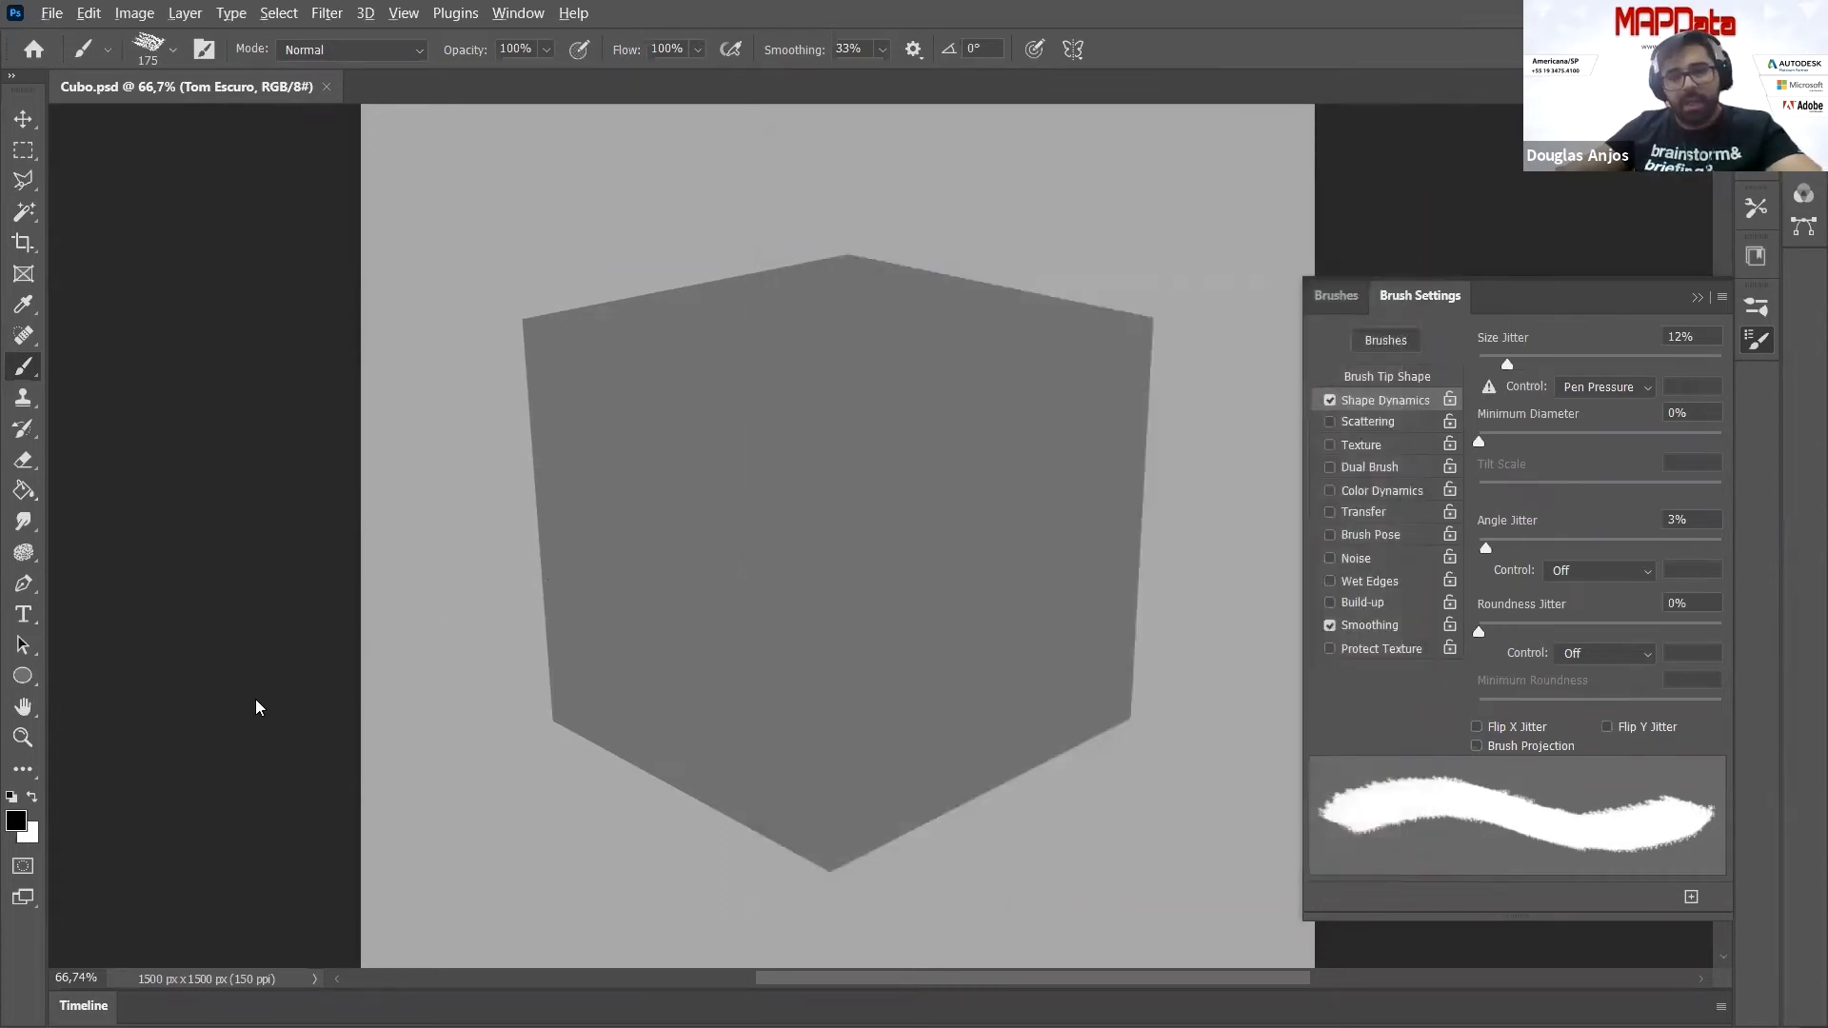
# Switch to File Explorer and open the current user's profile folder under Usuários on Disco Local (C:)
pyautogui.hotkey('alt', 'Tab')
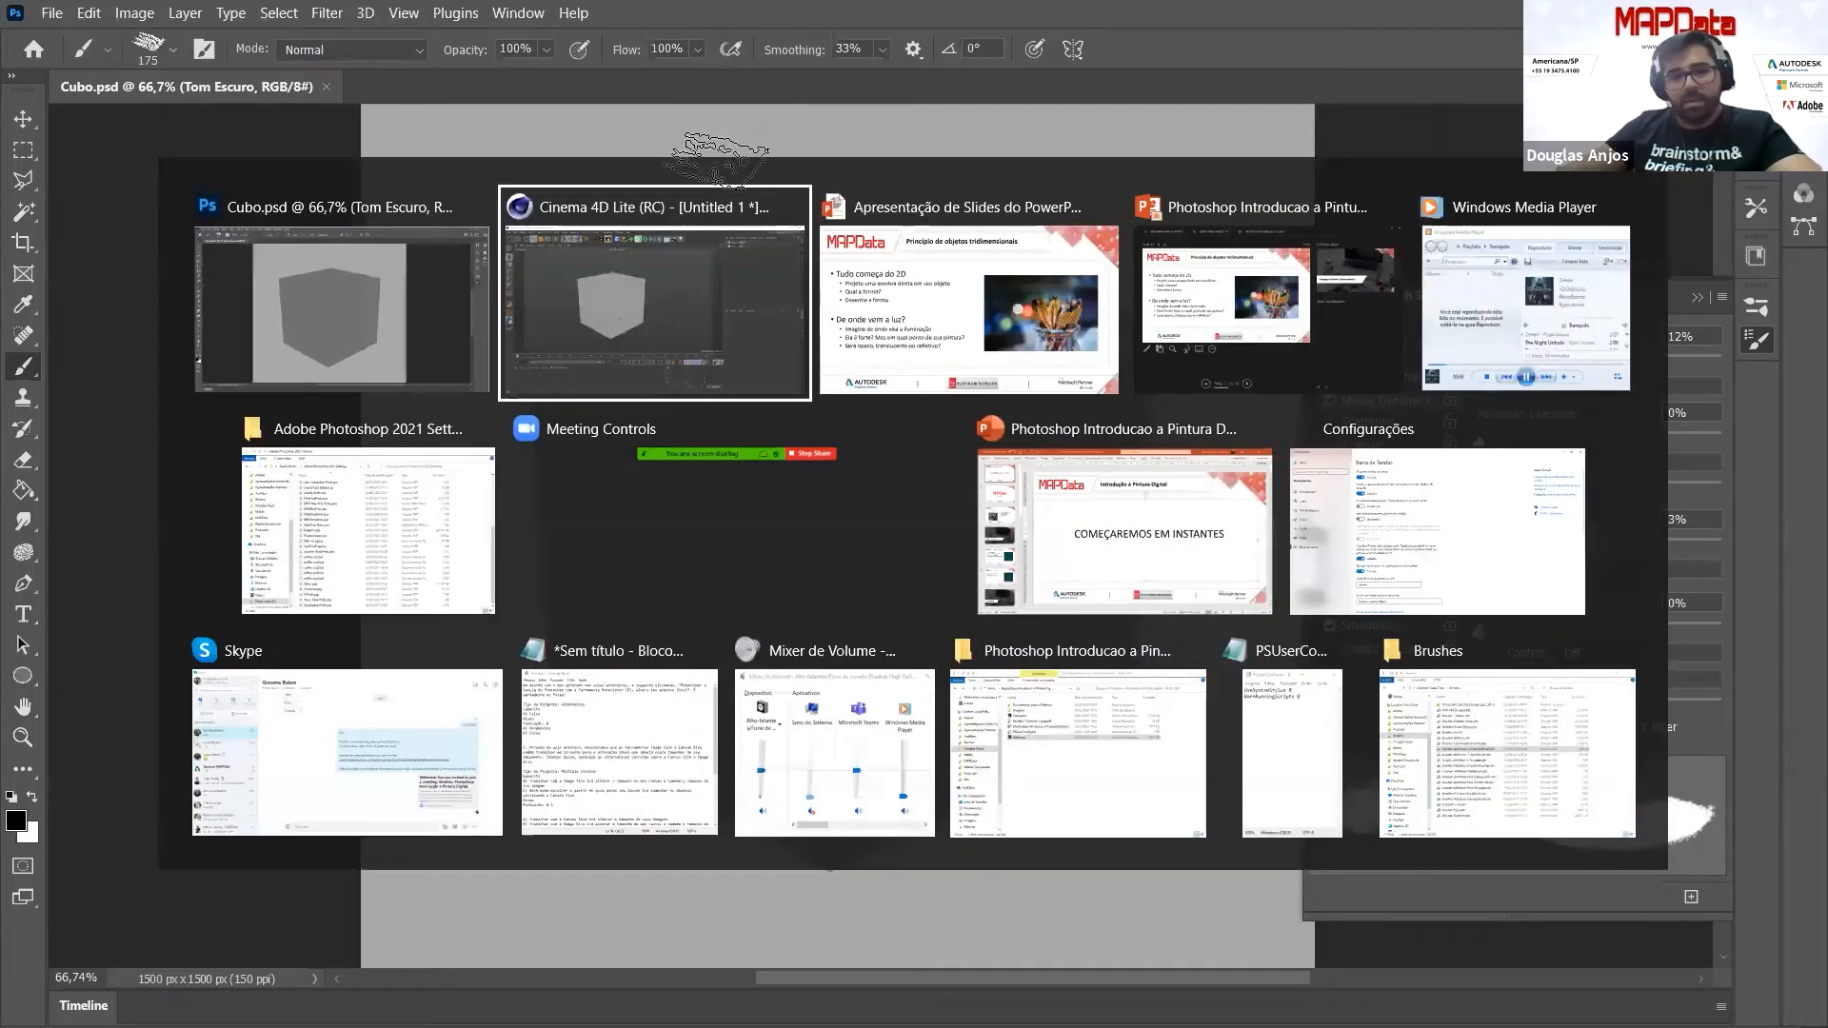
pyautogui.press('Escape')
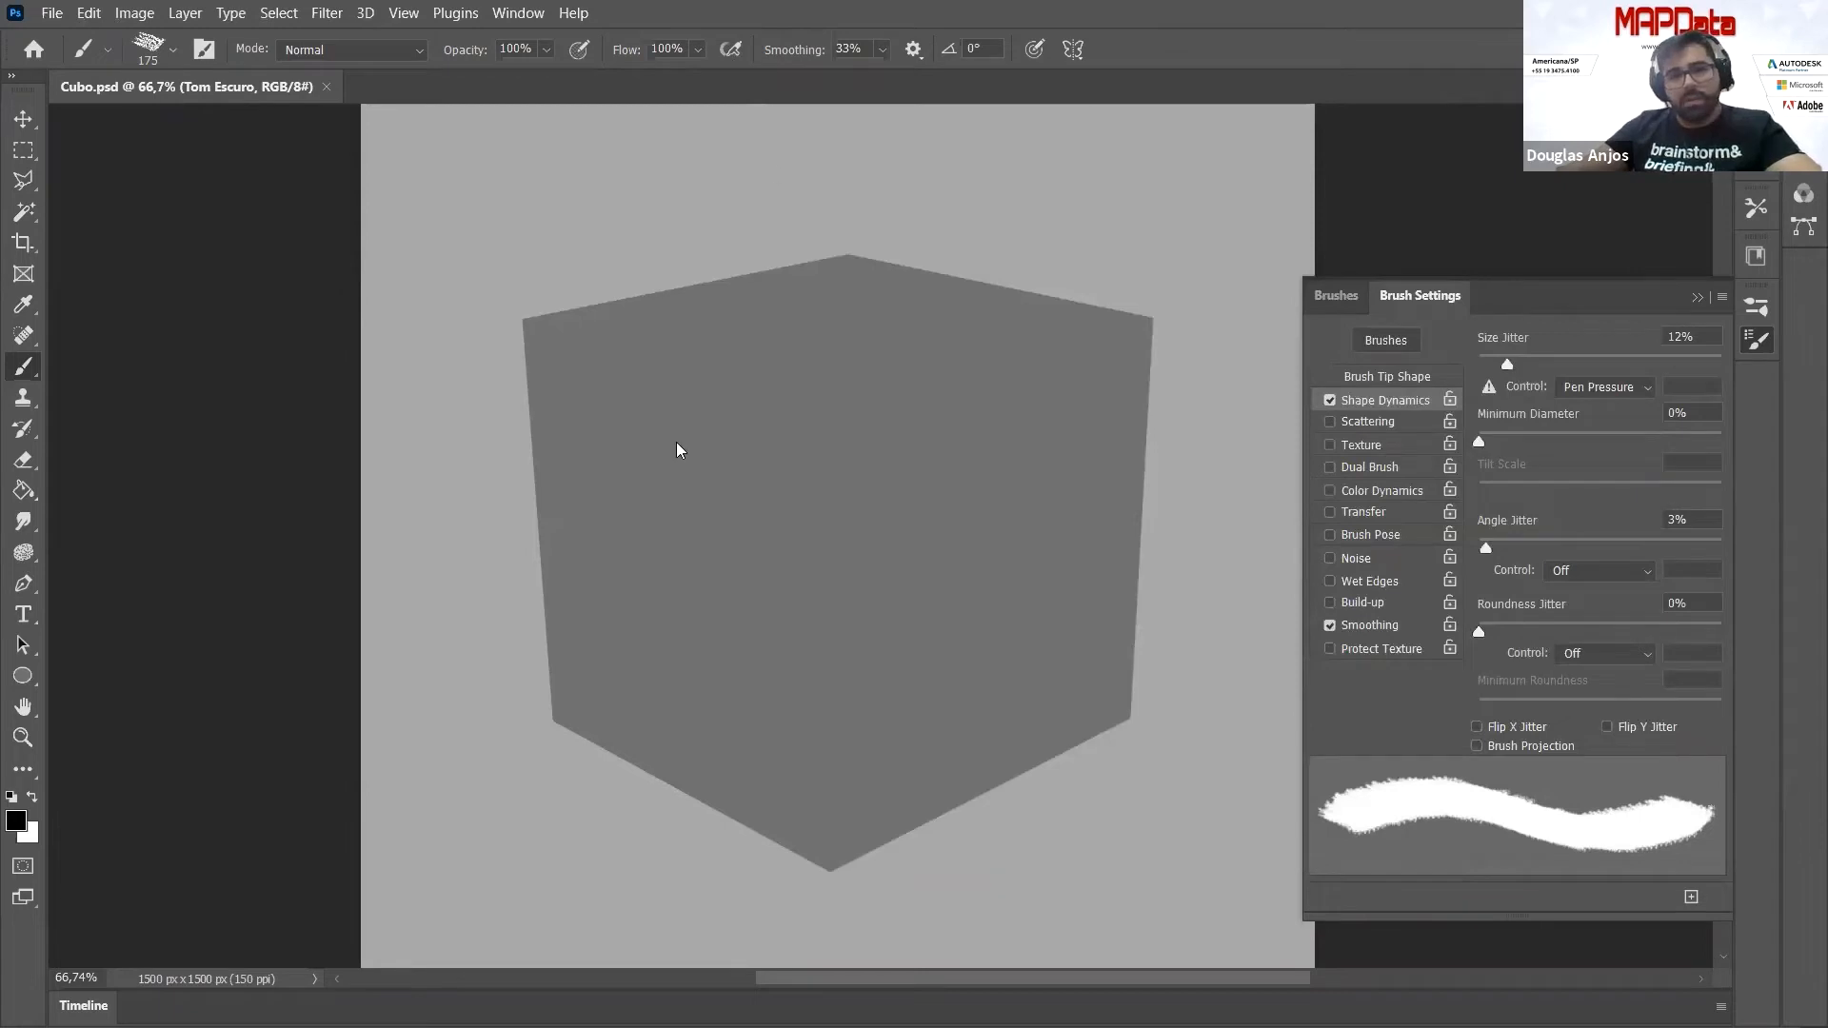
pyautogui.press('super+e')
pyautogui.click(476, 746)
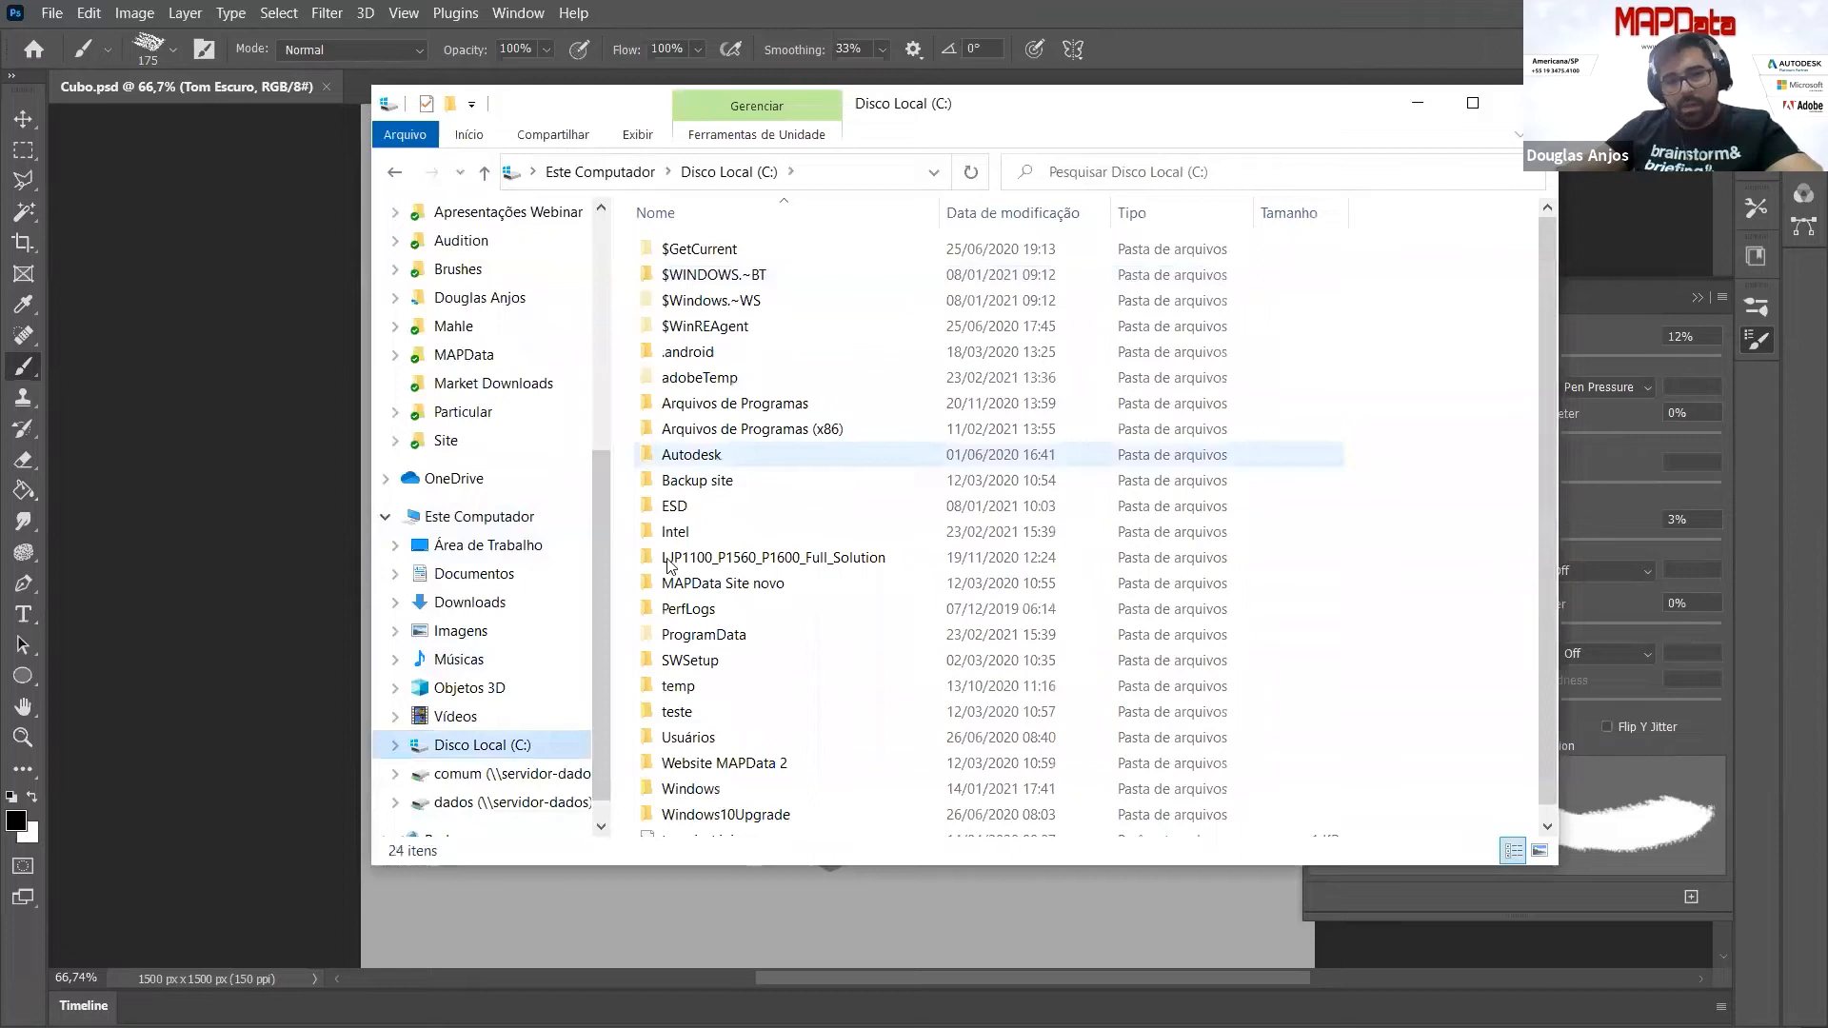
pyautogui.doubleClick(681, 739)
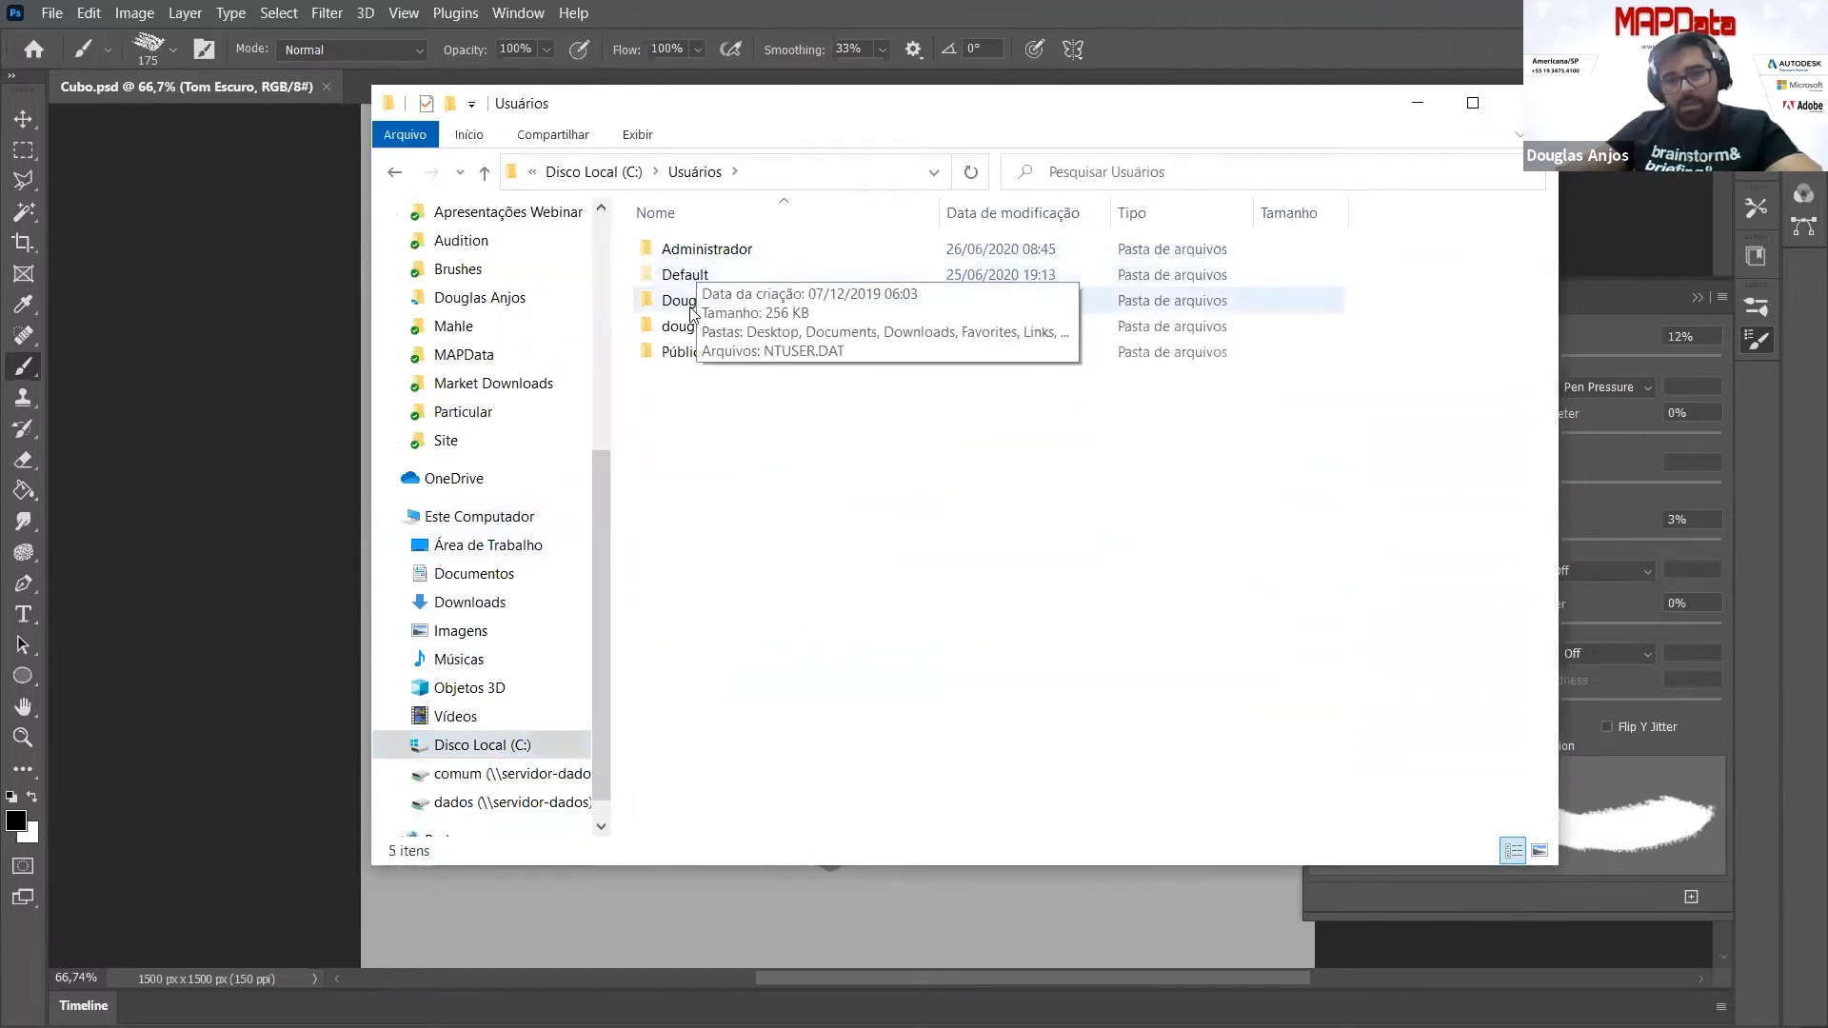
pyautogui.doubleClick(679, 329)
pyautogui.click(712, 303)
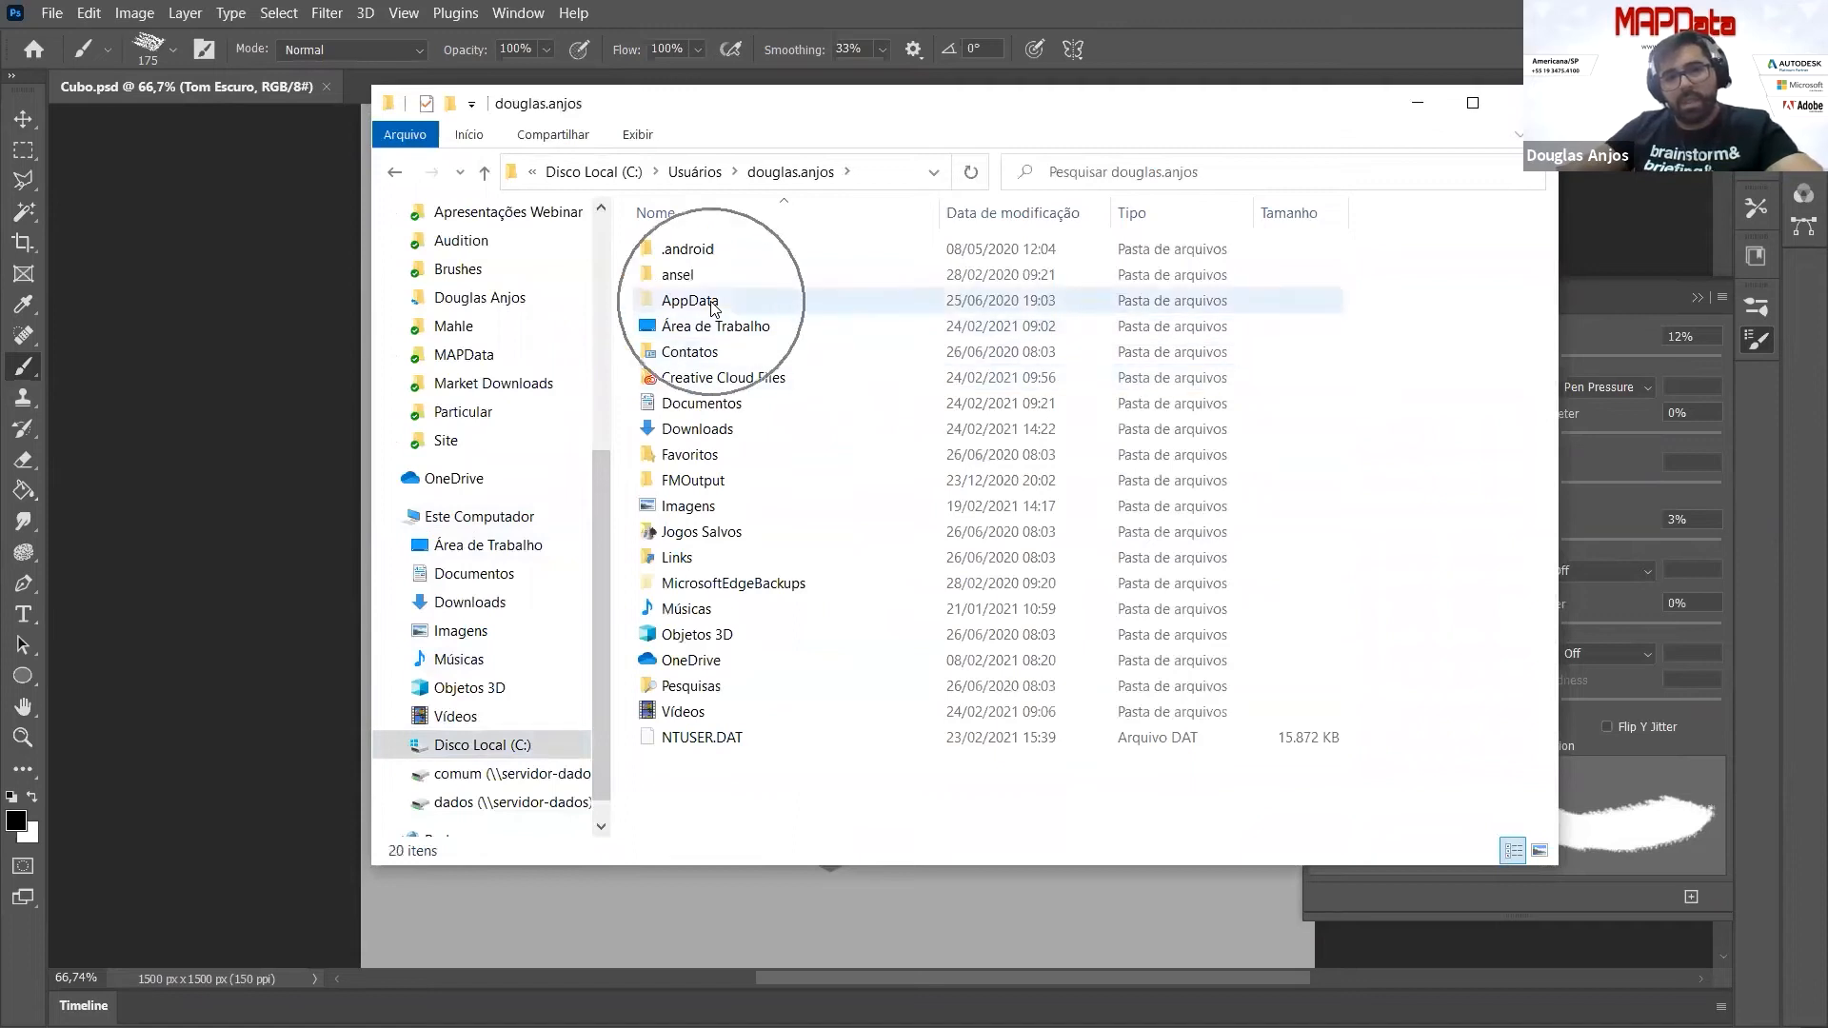
# Check File Explorer's Itens ocultos display option, and select the AppData folder
pyautogui.click(658, 139)
pyautogui.press('ctrl')
pyautogui.press('ctrl')
pyautogui.press('ctrl')
pyautogui.press('ctrl')
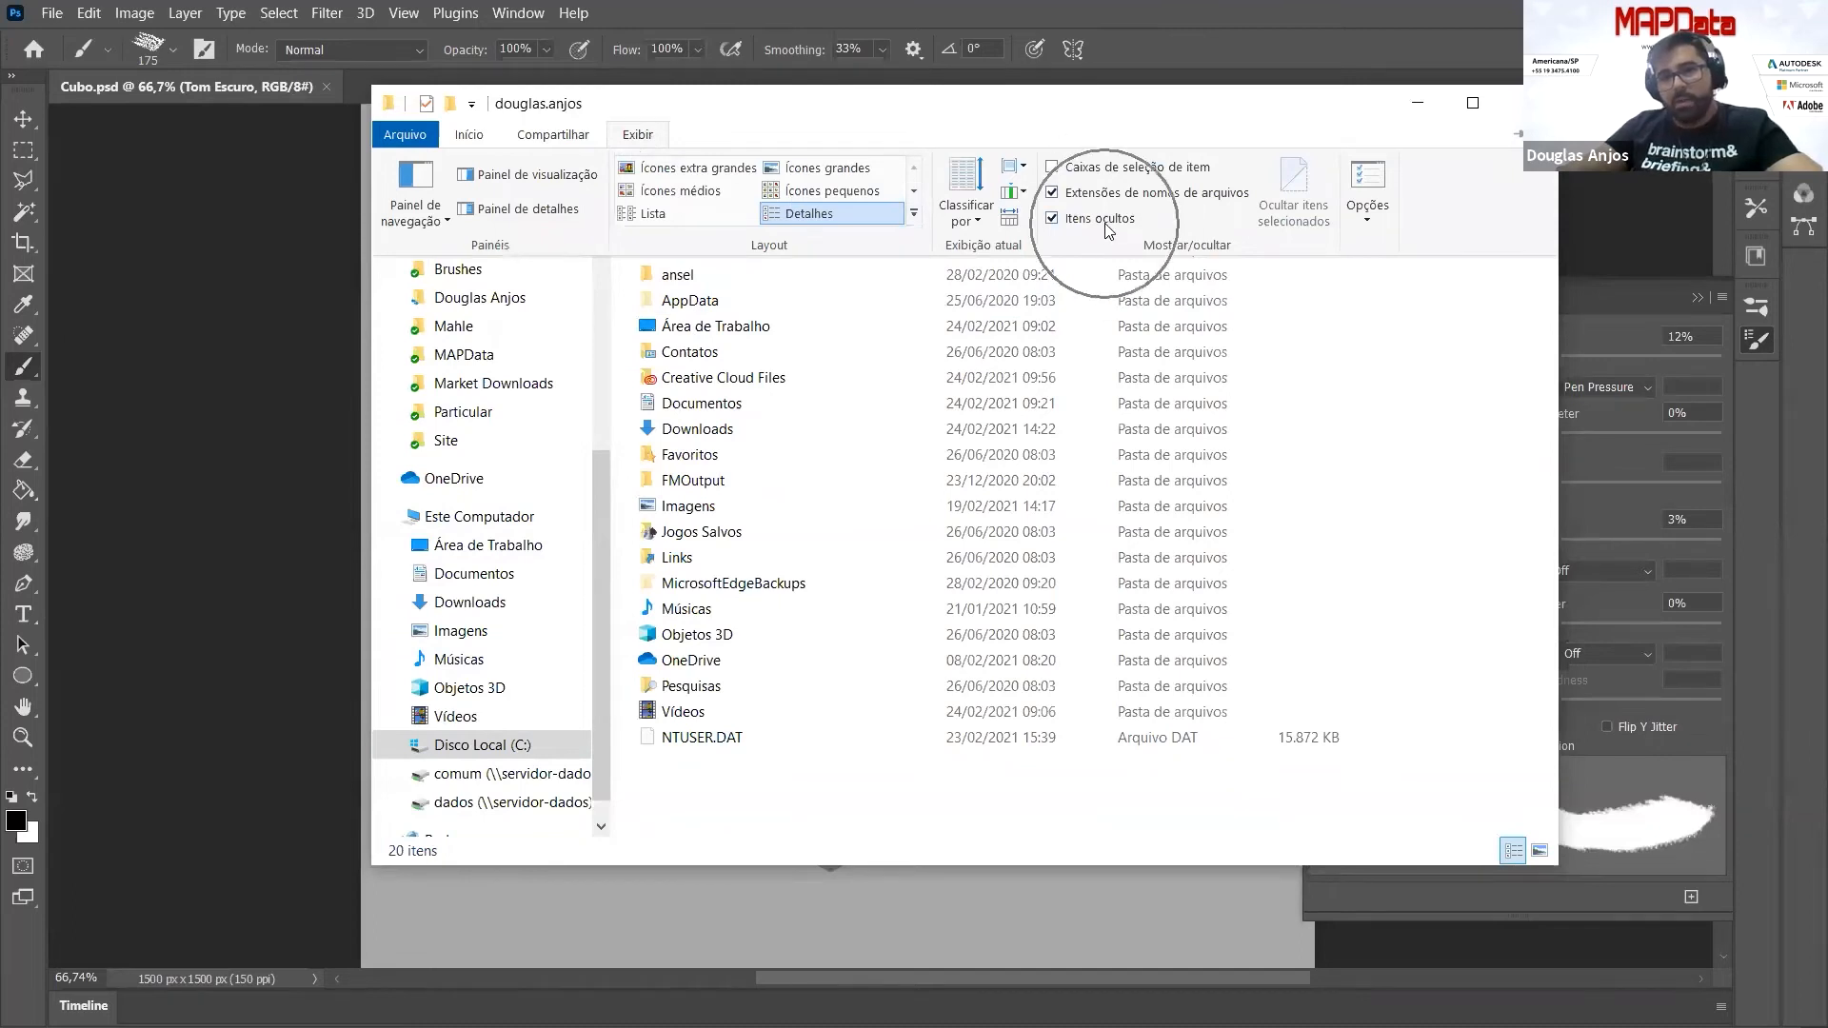
pyautogui.click(729, 303)
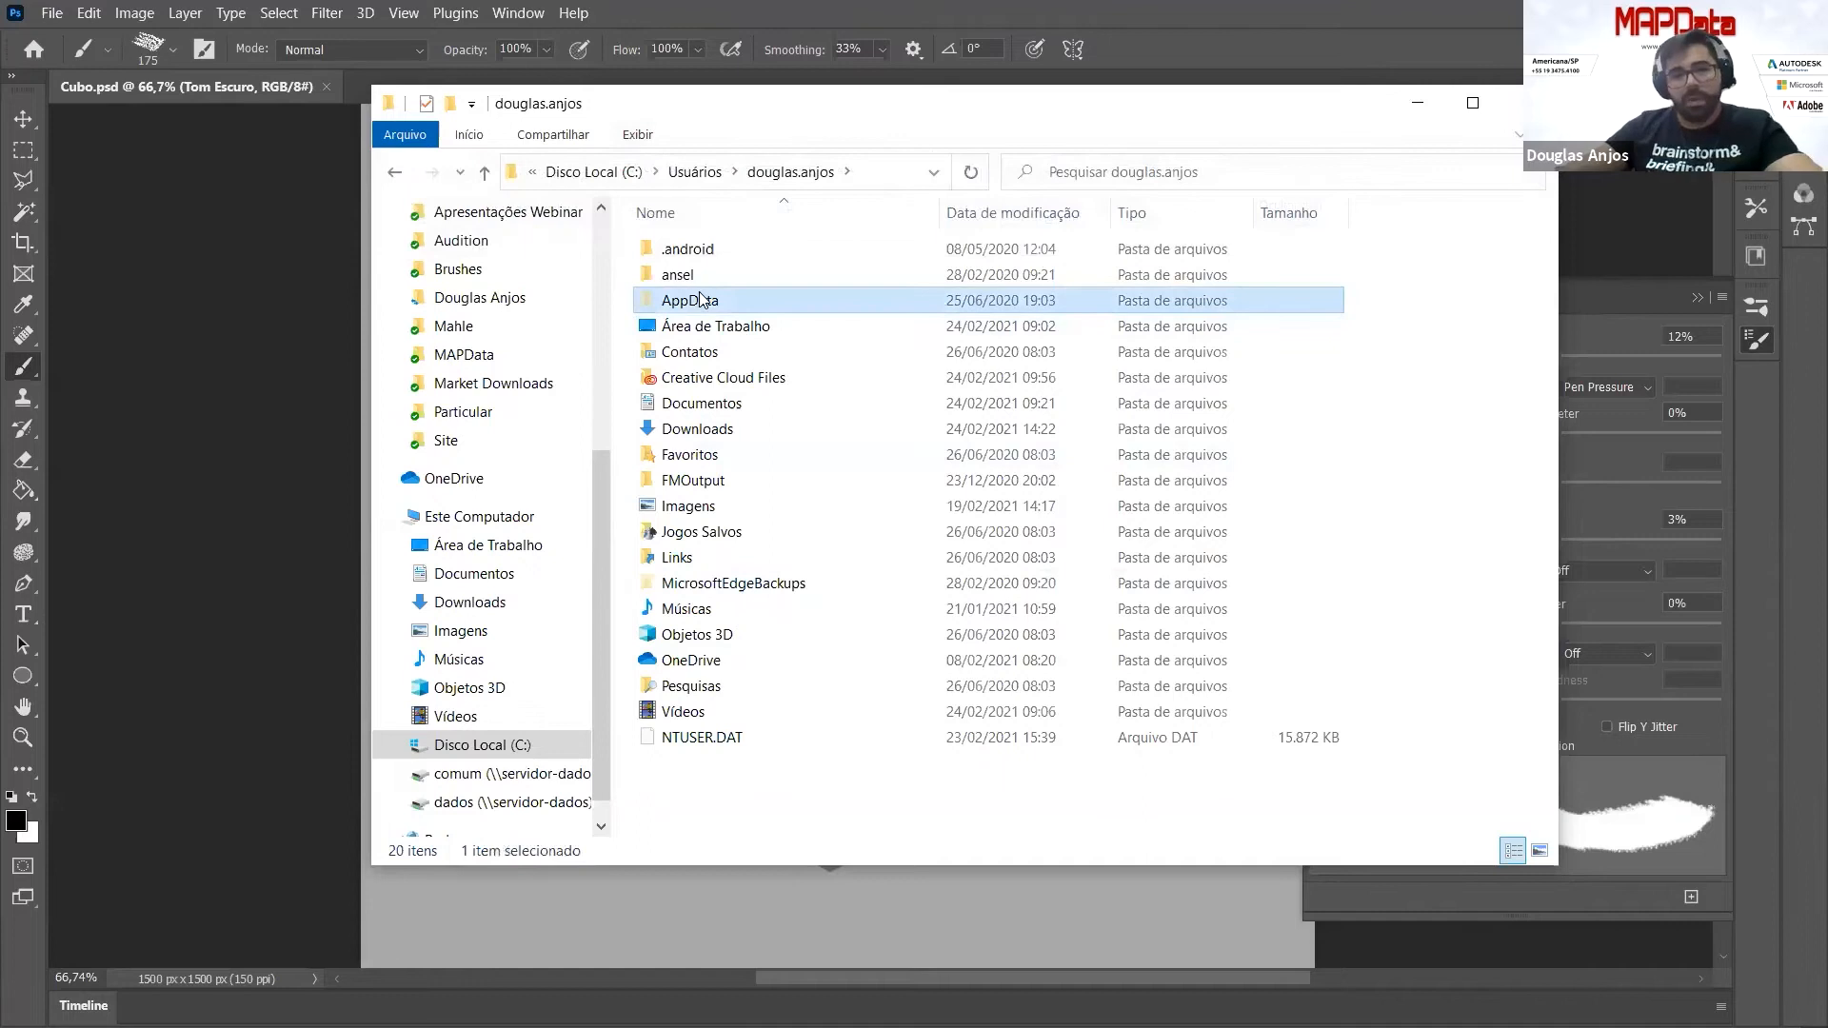
# Open the Adobe folder inside AppData's Roaming folder and look through its contents
pyautogui.doubleClick(707, 300)
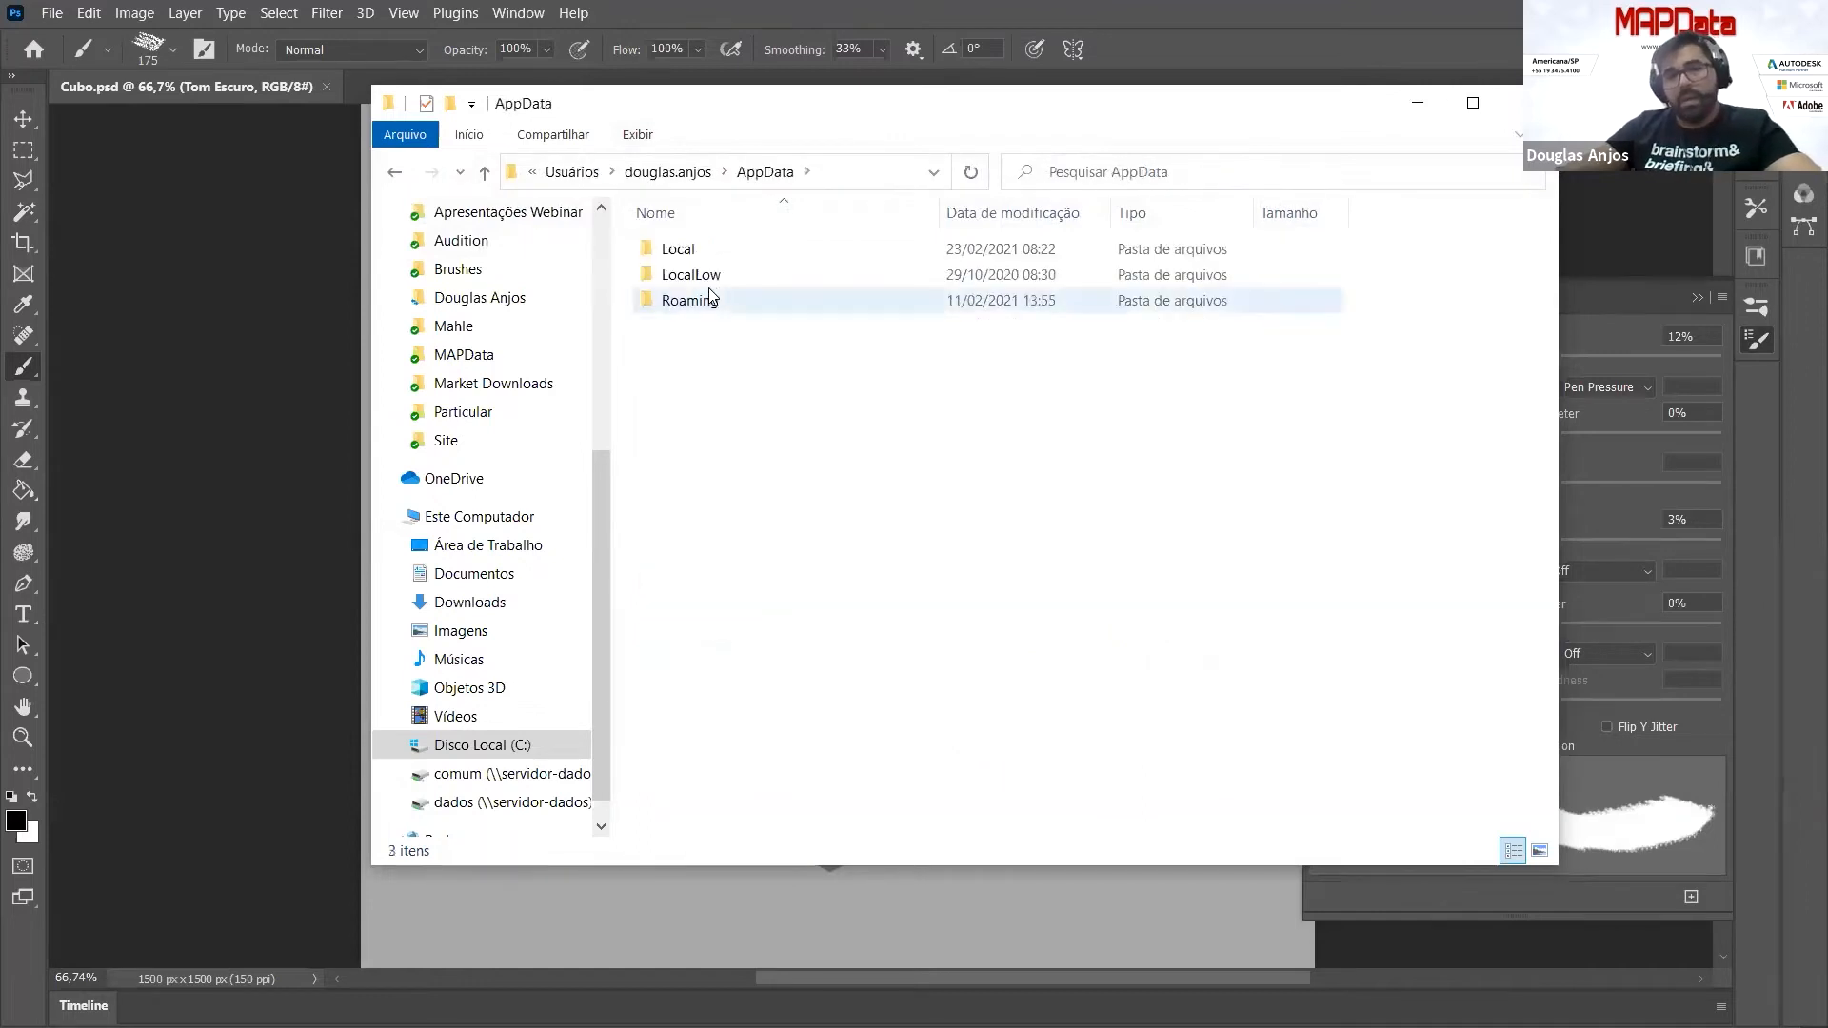
pyautogui.press('ctrl')
pyautogui.doubleClick(690, 303)
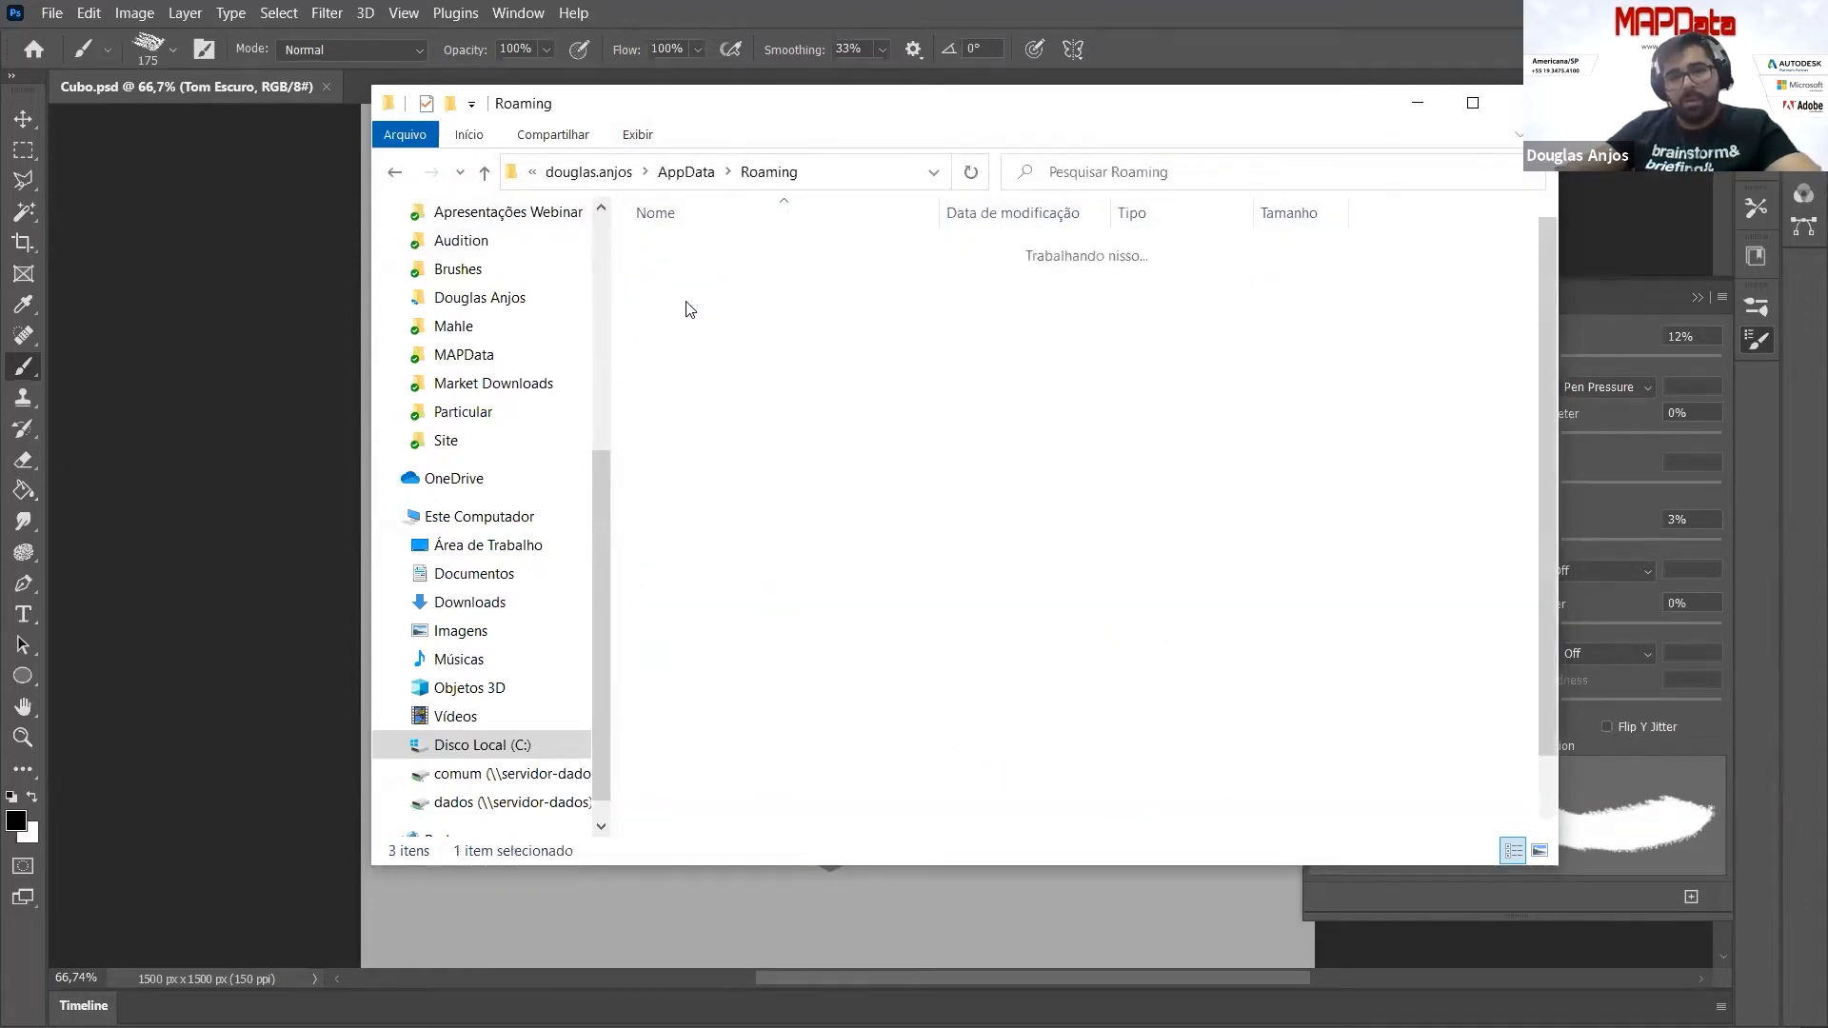
pyautogui.doubleClick(705, 249)
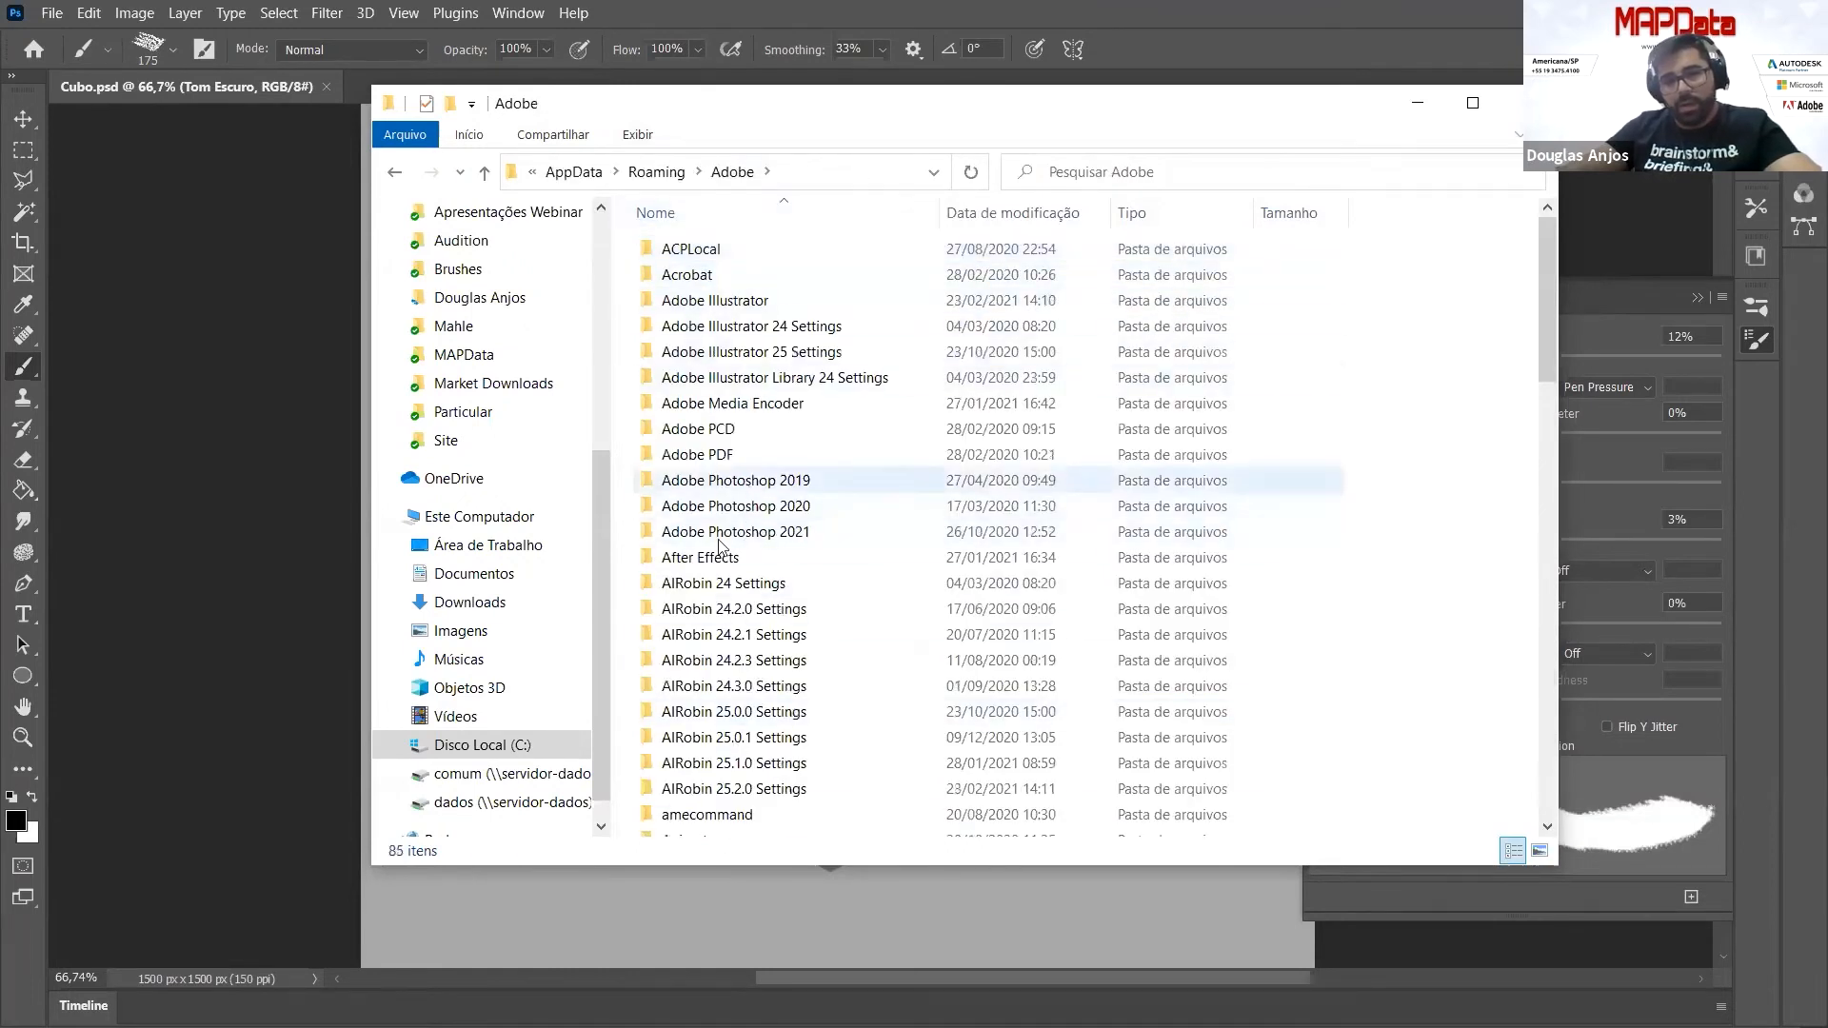
pyautogui.scroll(-3, 721, 545)
pyautogui.scroll(-2, 722, 545)
pyautogui.scroll(5, 743, 541)
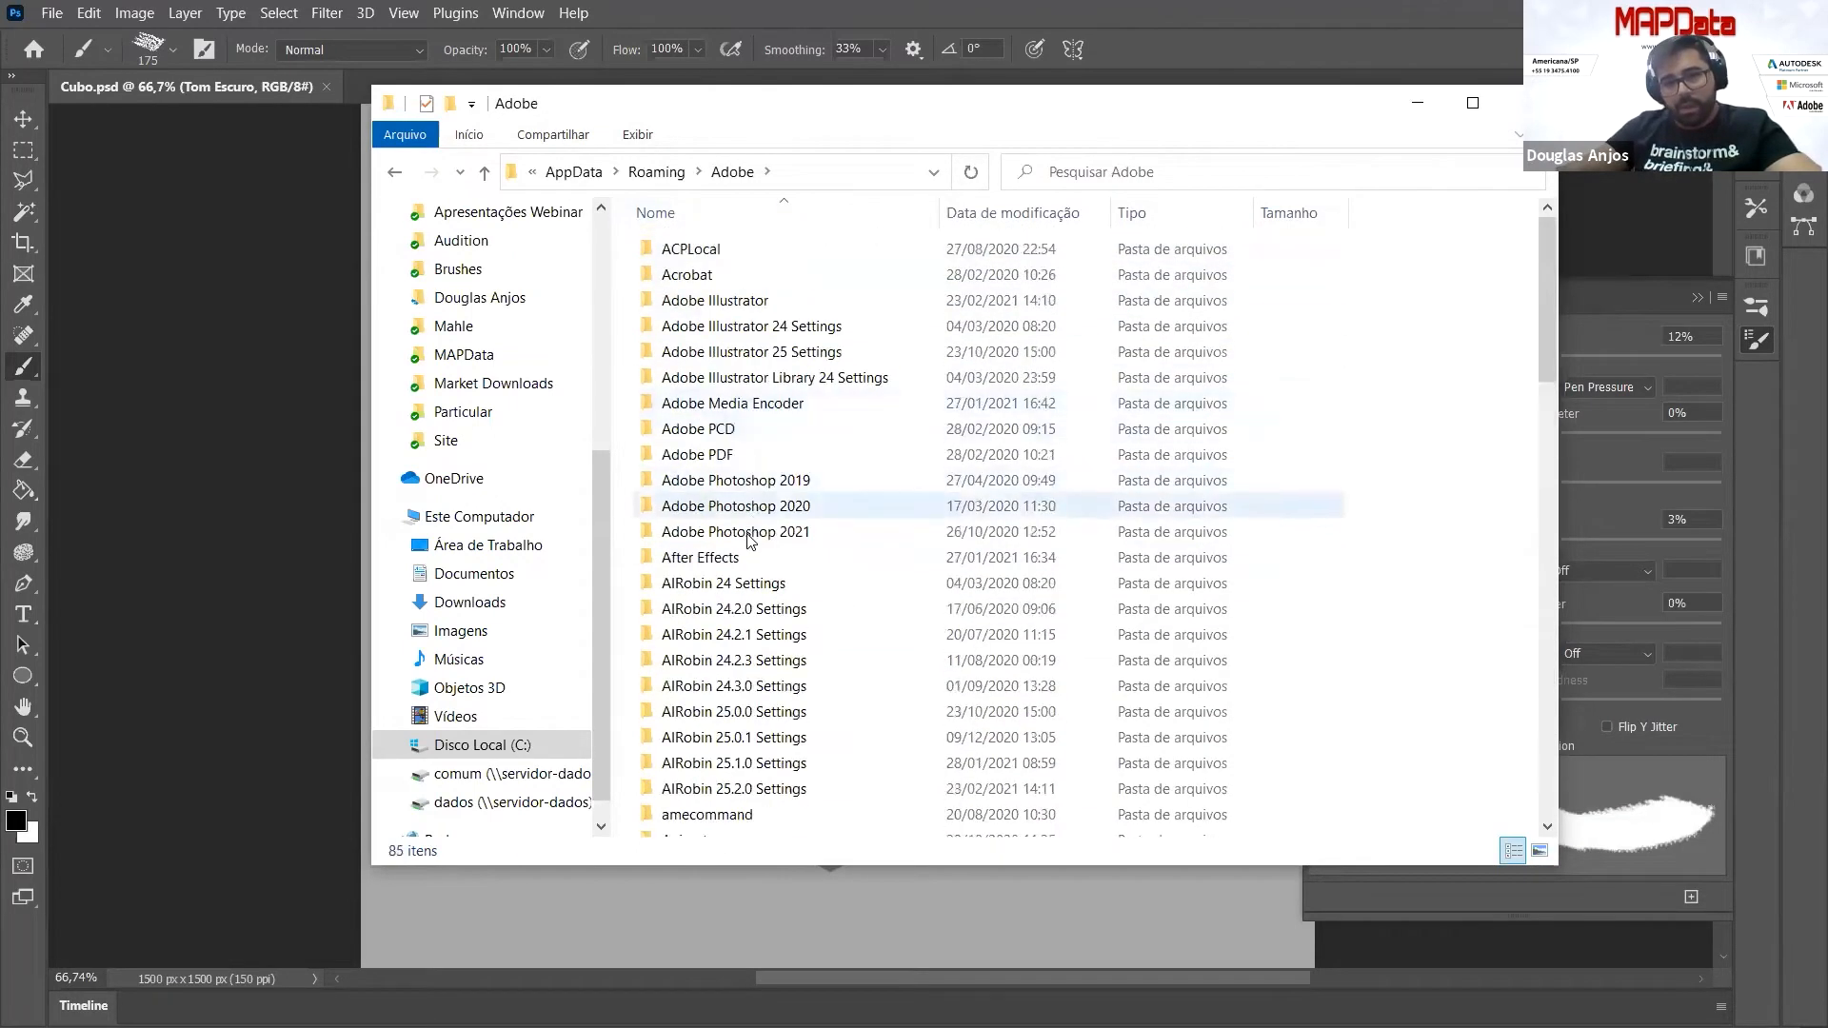
# Open the Adobe Photoshop 2021 Settings folder inside Adobe Photoshop 2021
pyautogui.doubleClick(748, 533)
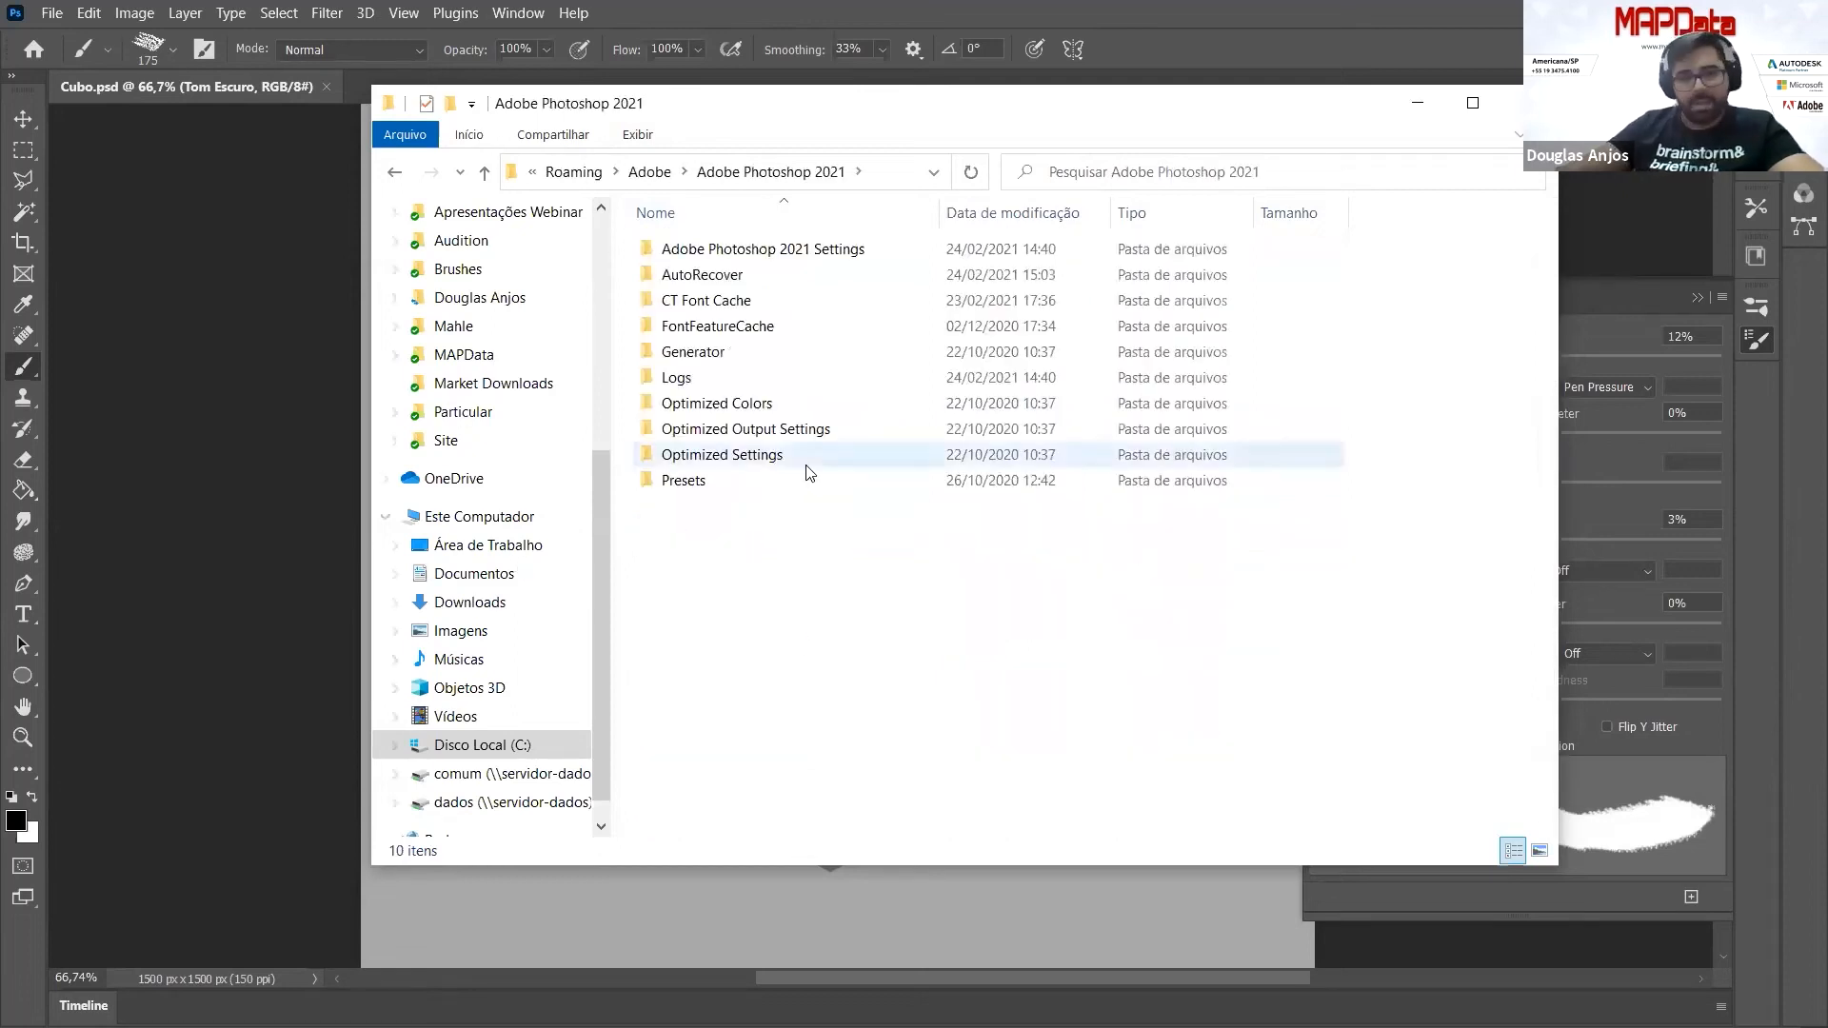
pyautogui.doubleClick(757, 252)
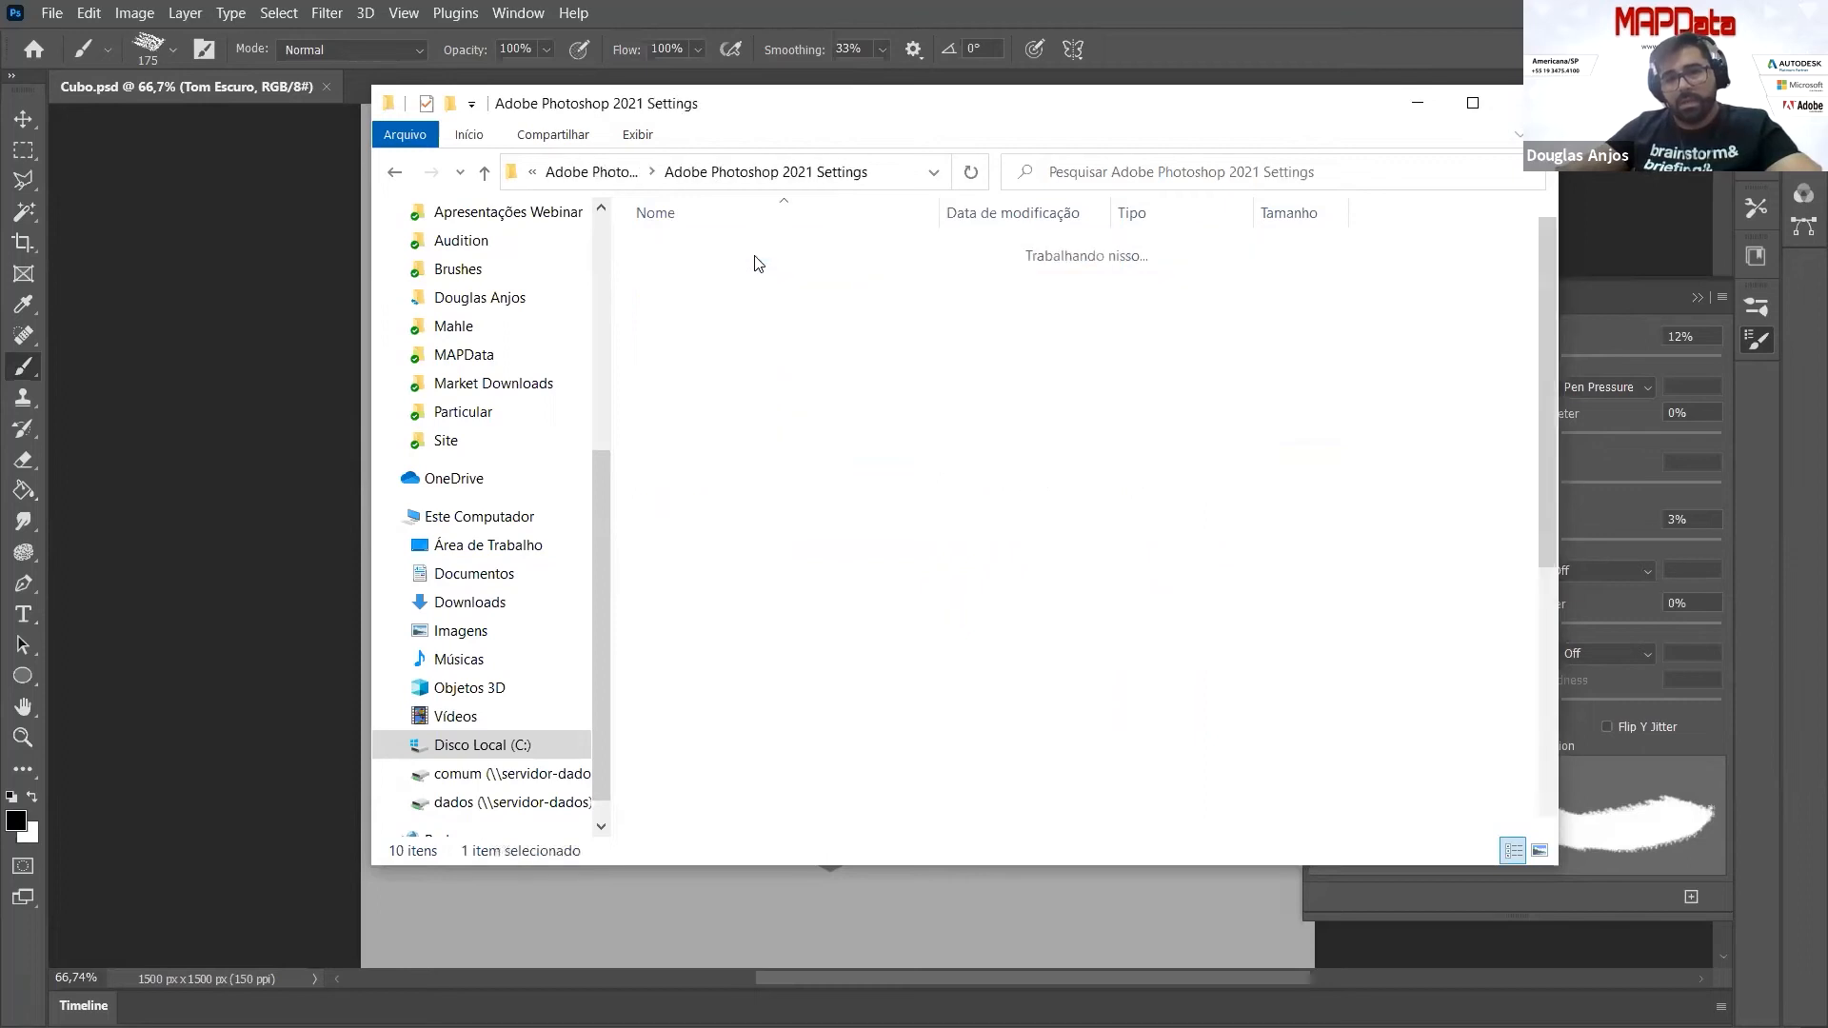
pyautogui.click(697, 564)
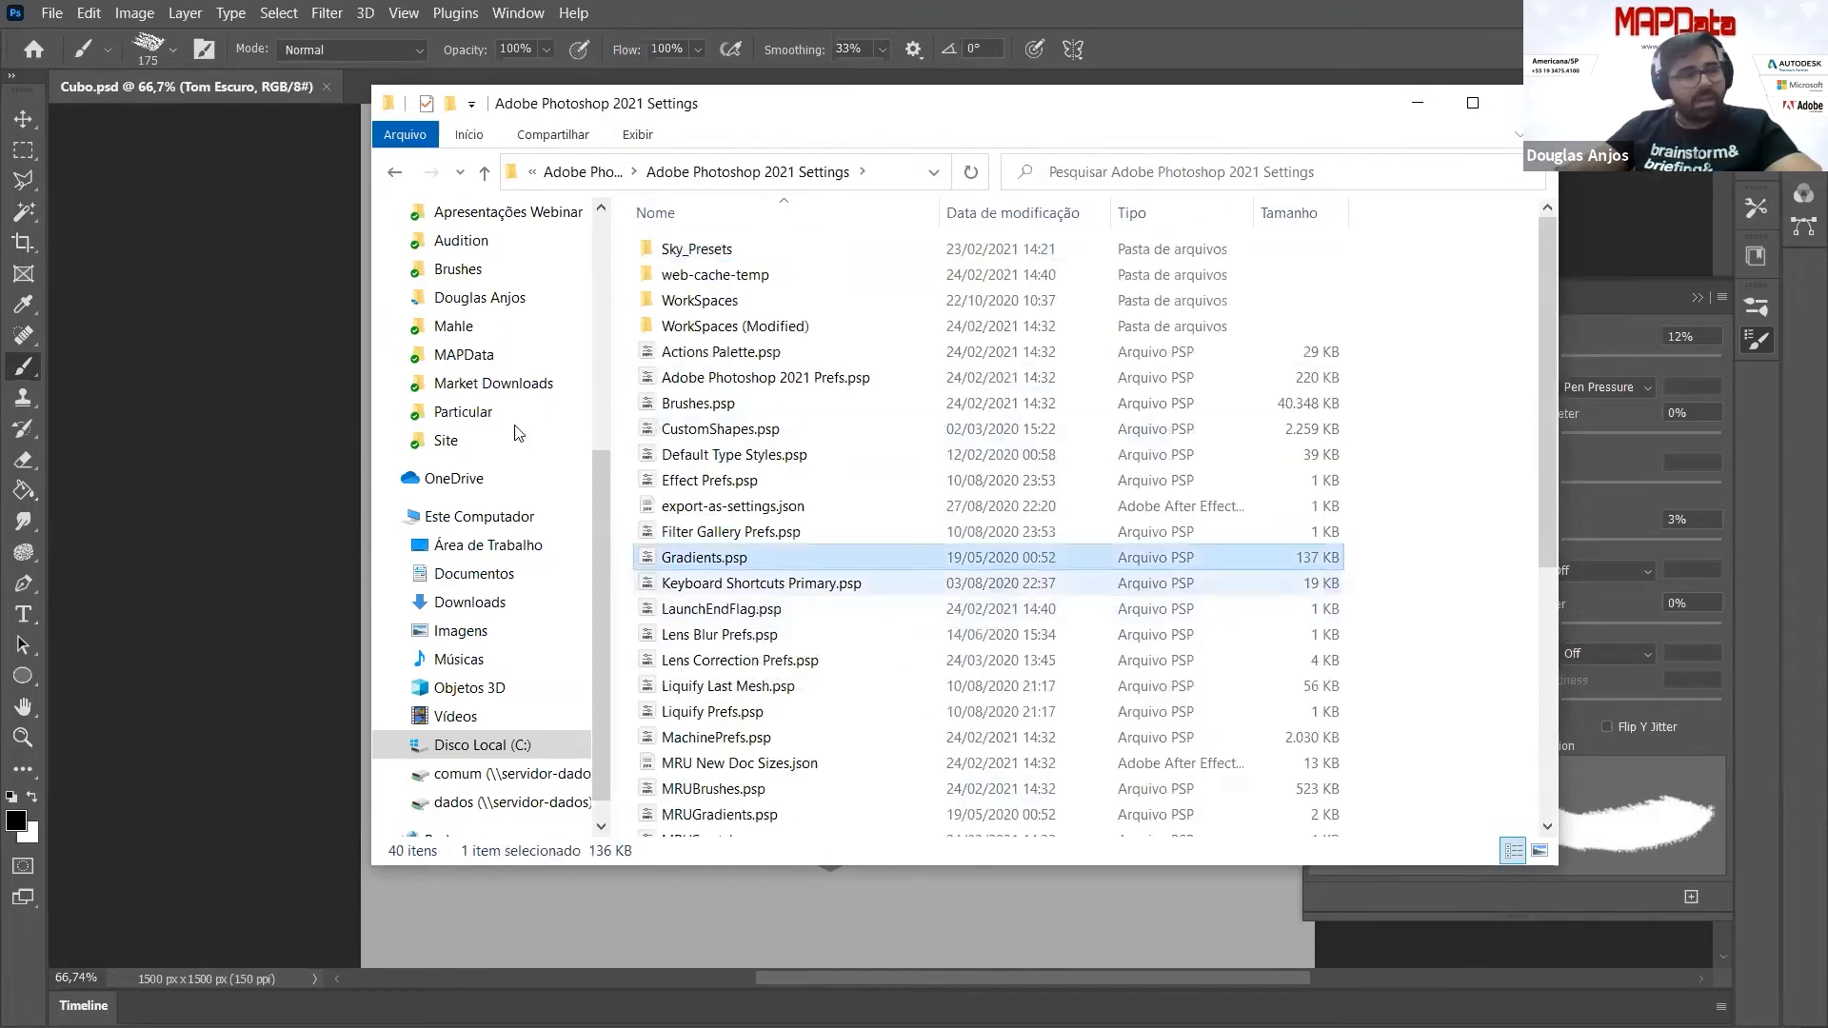
# Open a blank Bloco de Notas document and position its window over the Adobe Photoshop 2021 Settings folder
pyautogui.click(746, 634)
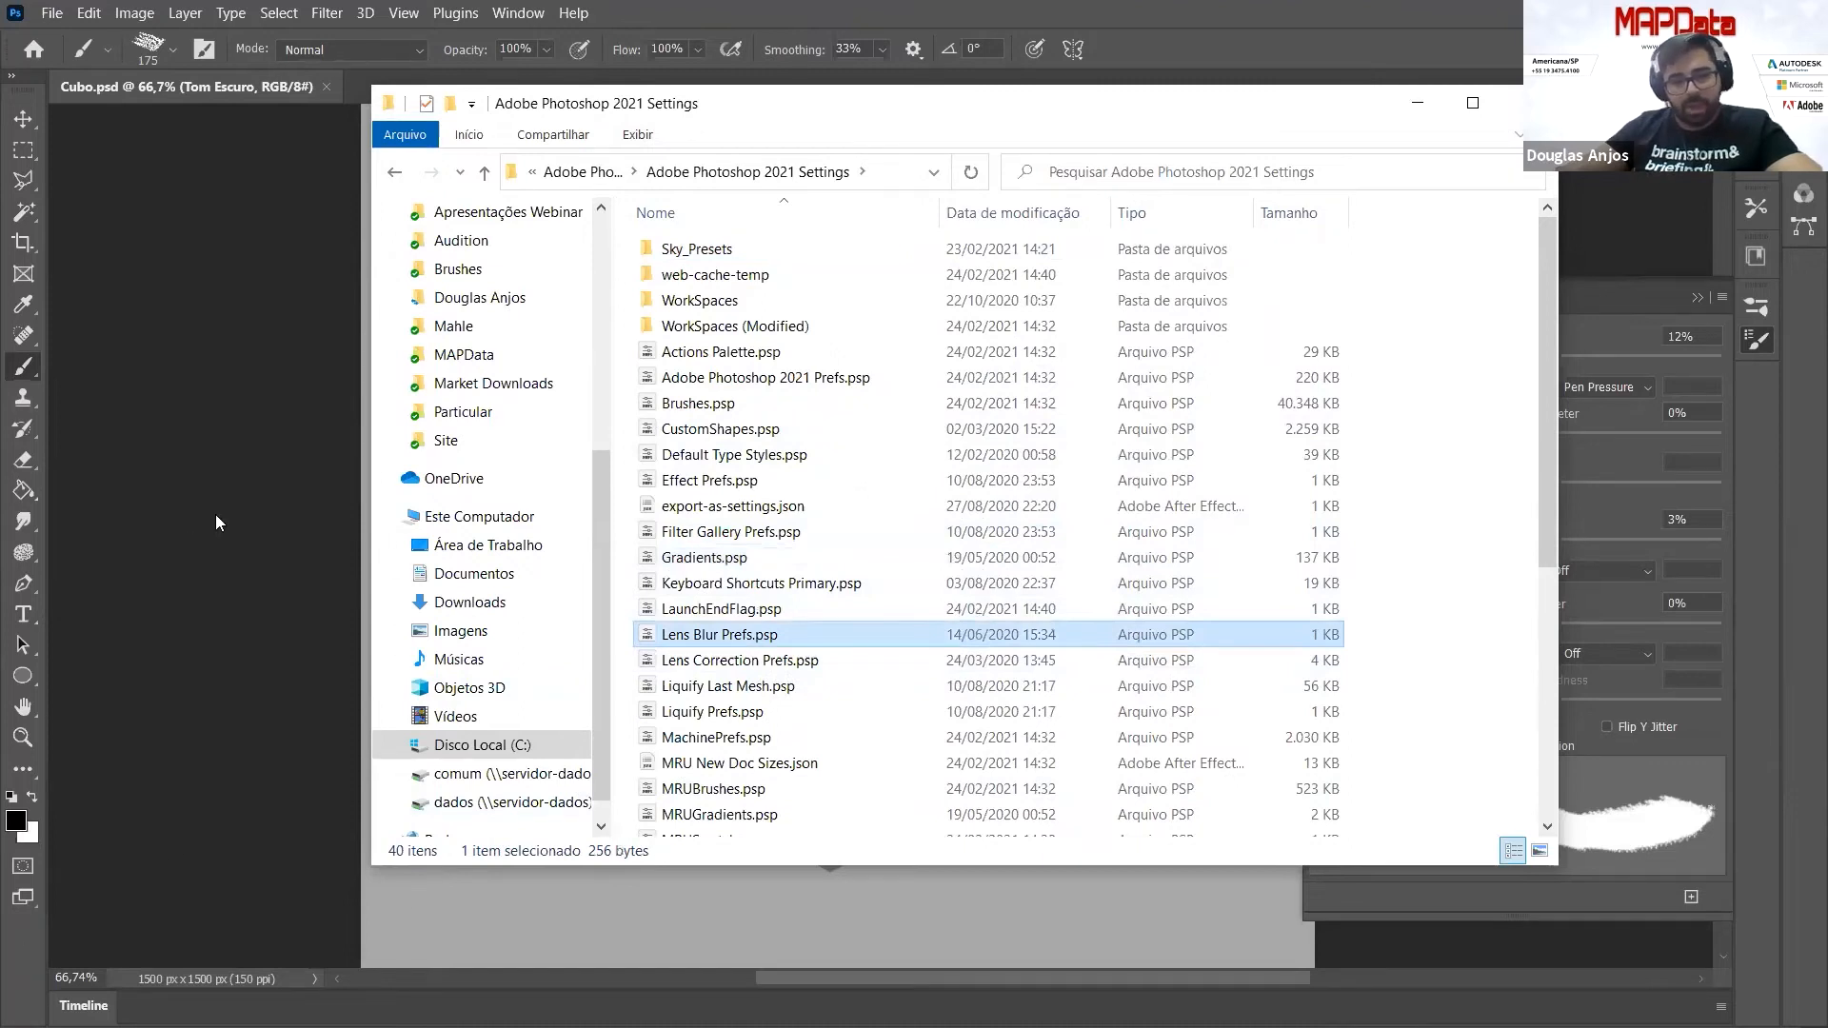
pyautogui.press('super')
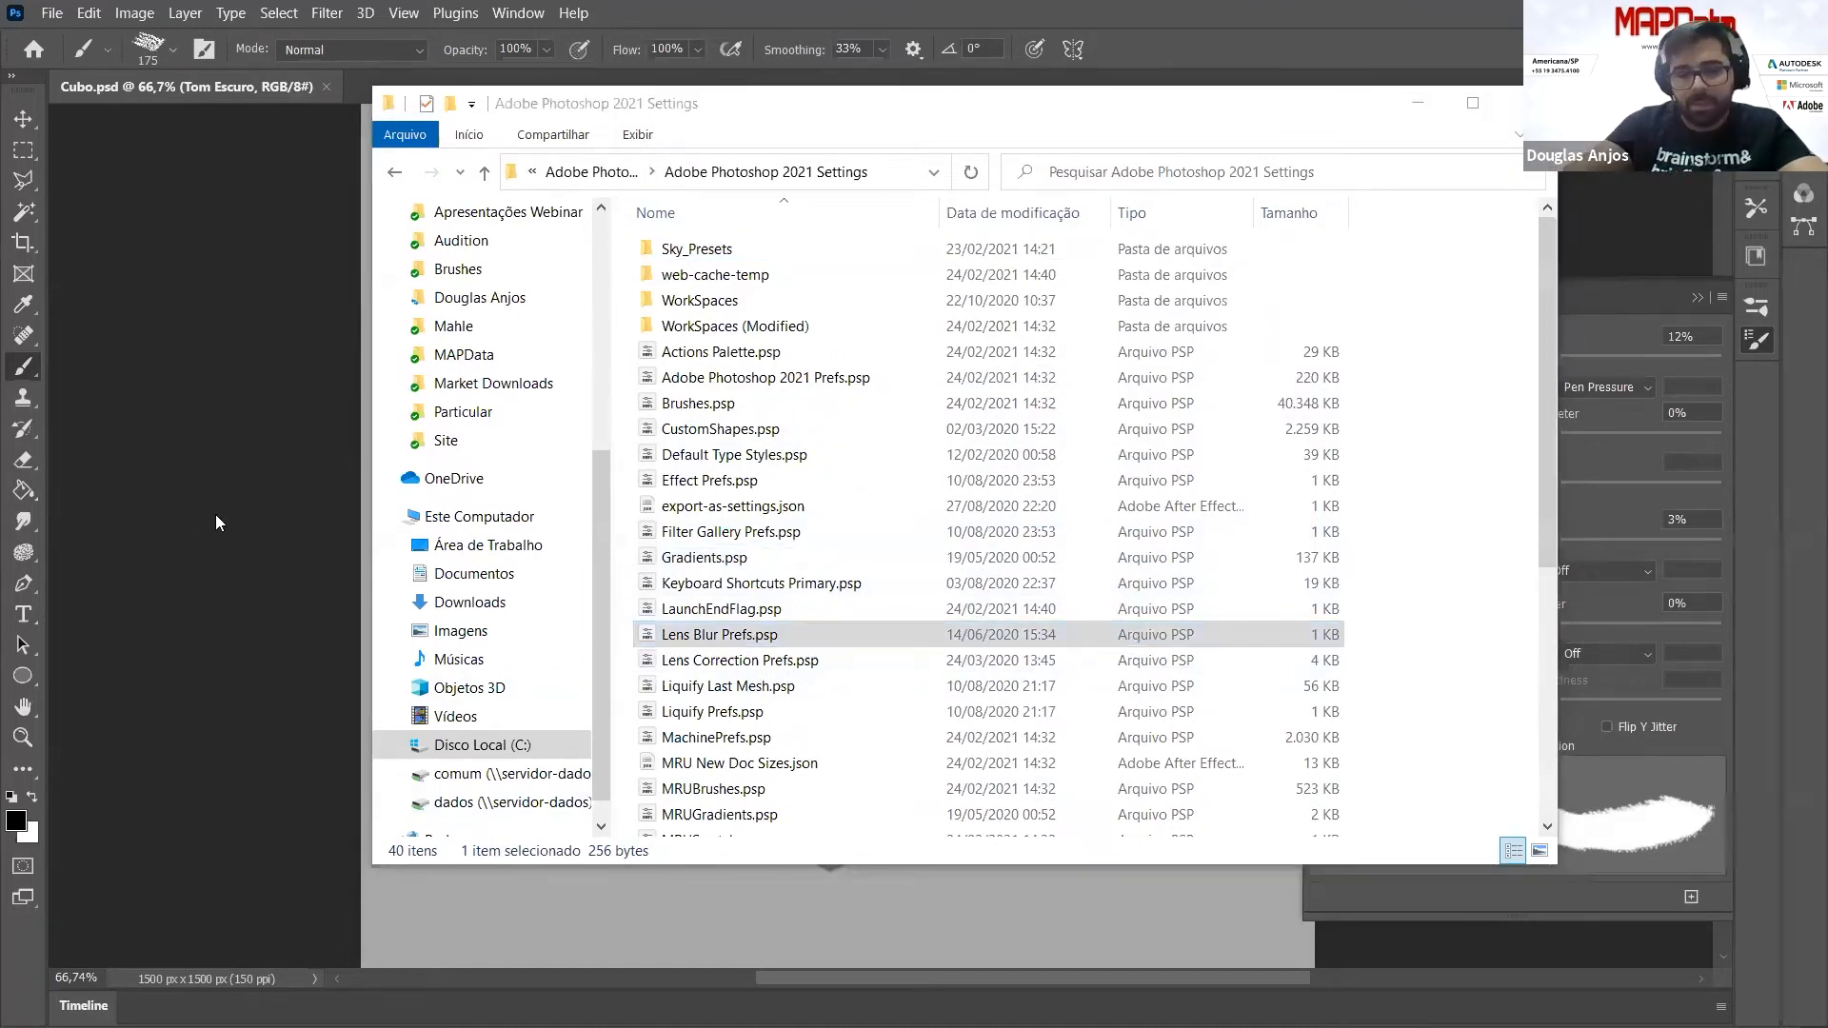
pyautogui.write('bloco')
pyautogui.click(291, 367)
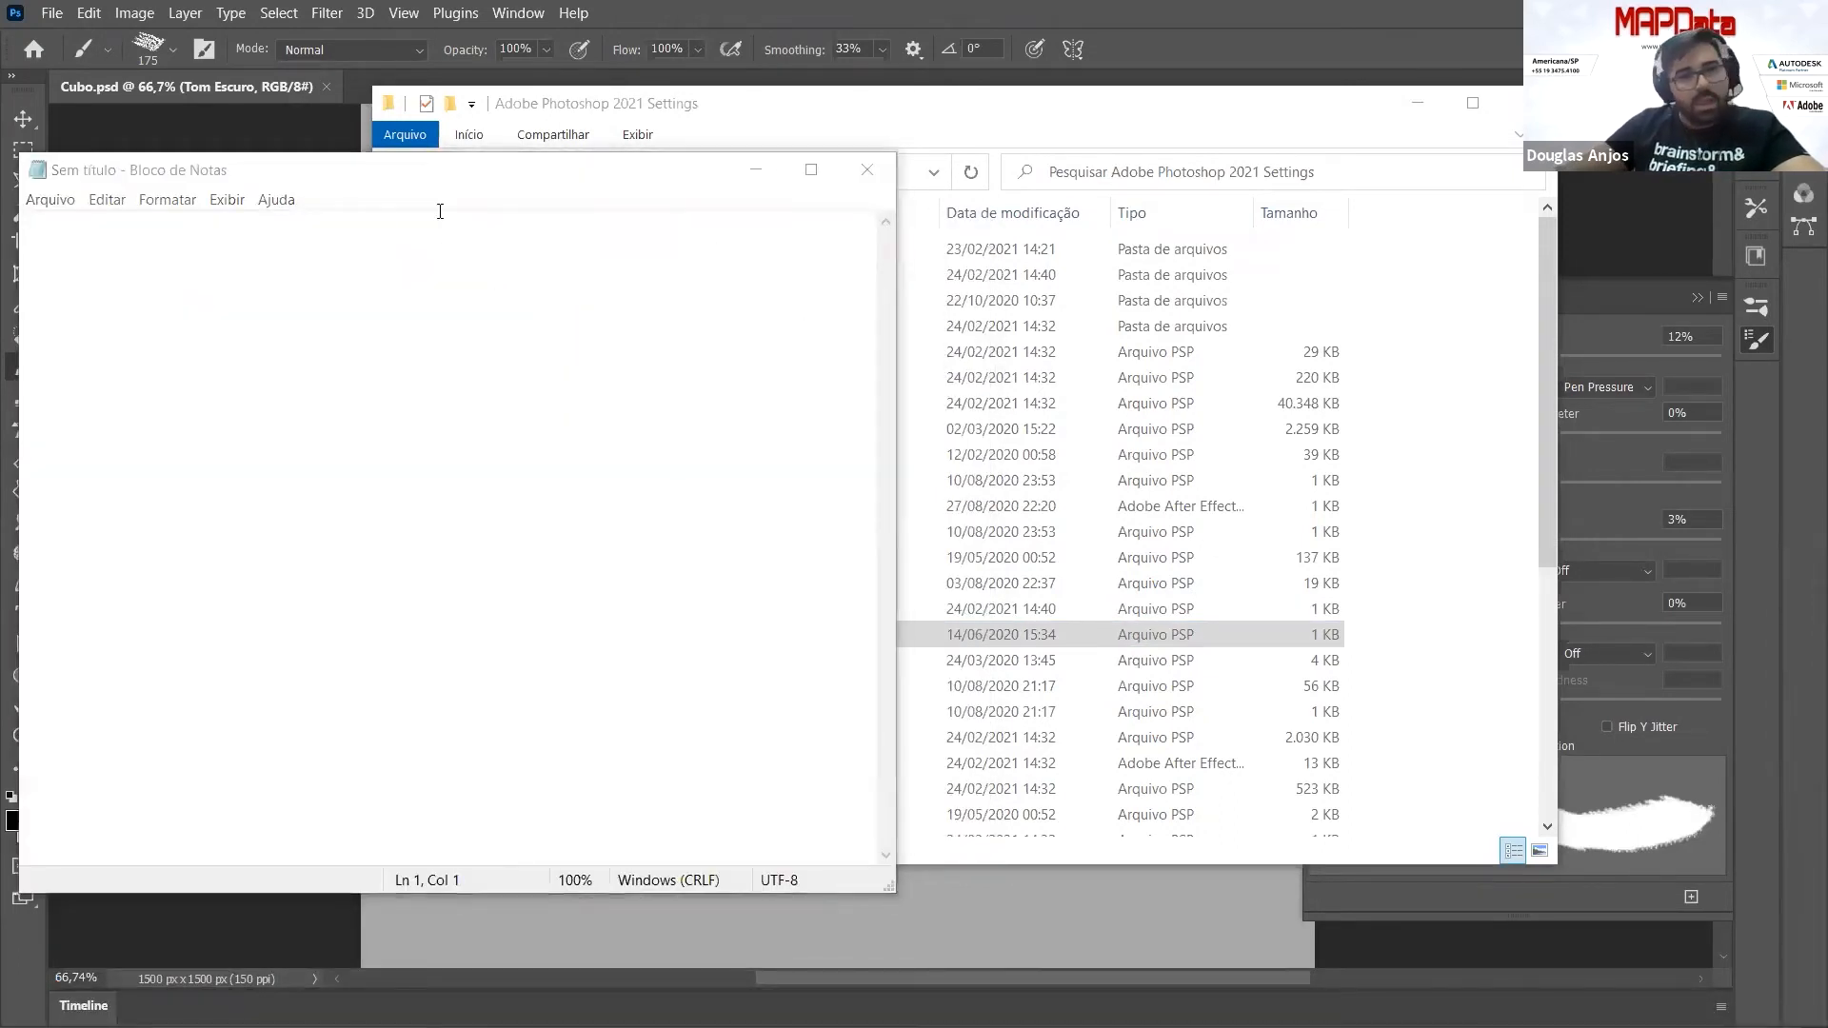
pyautogui.click(431, 368)
pyautogui.moveTo(356, 179); pyautogui.dragTo(960, 134)
# Enter the two lines "UseSystemStylus 0" and "WarnRunningScripts 0" in the blank text document
pyautogui.hotkey('alt', 'Tab')
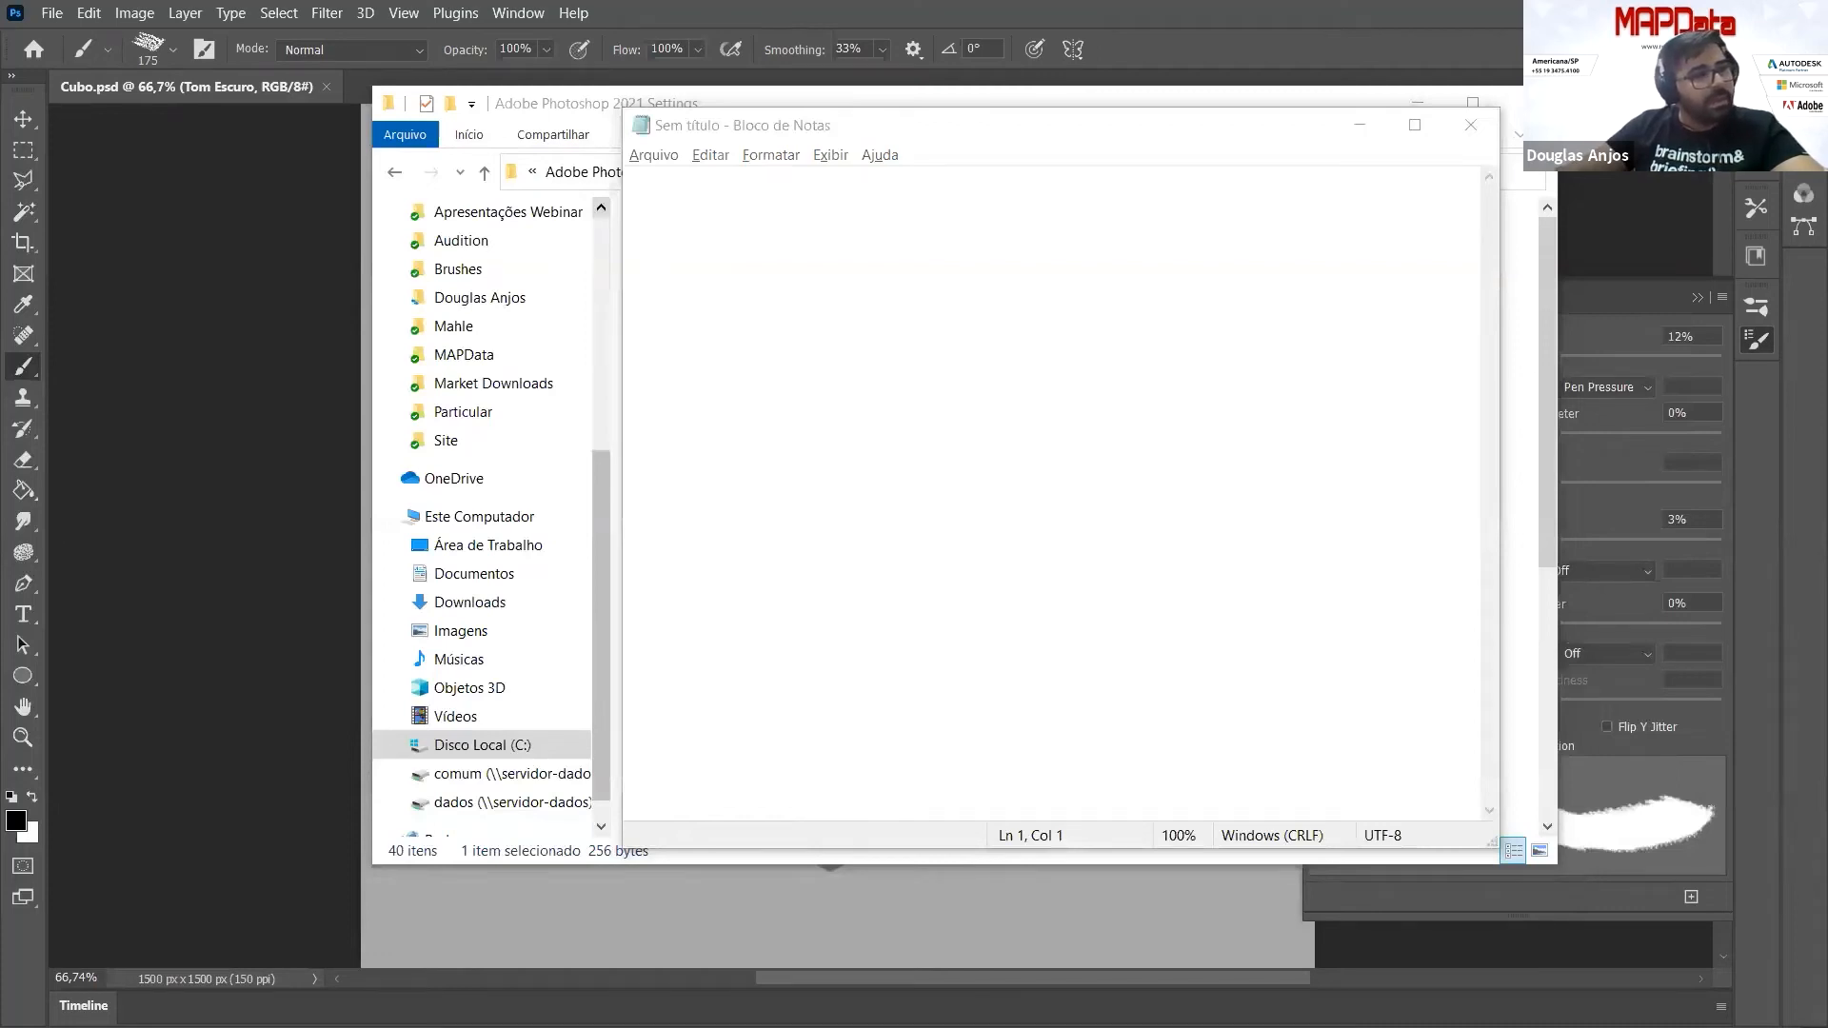
pyautogui.click(1182, 452)
pyautogui.write('UseSystemStylus 0 WarnRunningScripts 0')
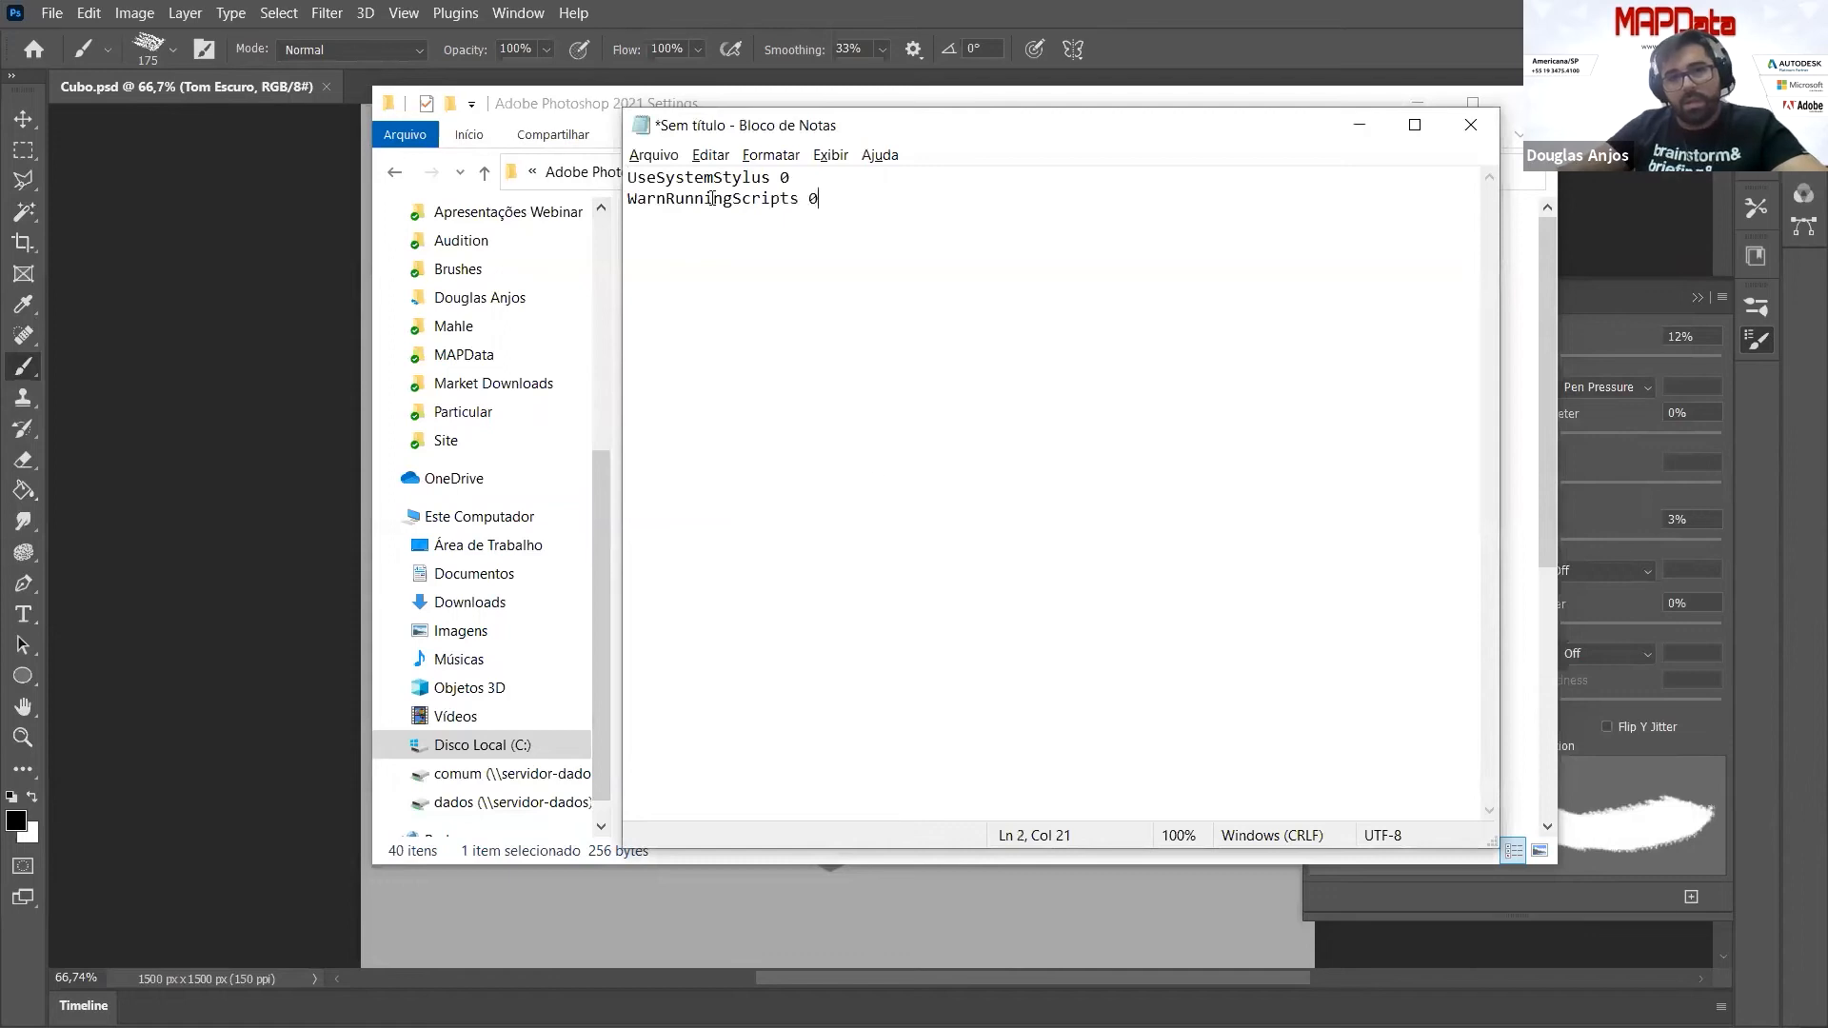
# Save the text document as PSUserConfig.txt in the Área de Trabalho folder
pyautogui.moveTo(757, 104); pyautogui.dragTo(627, 96)
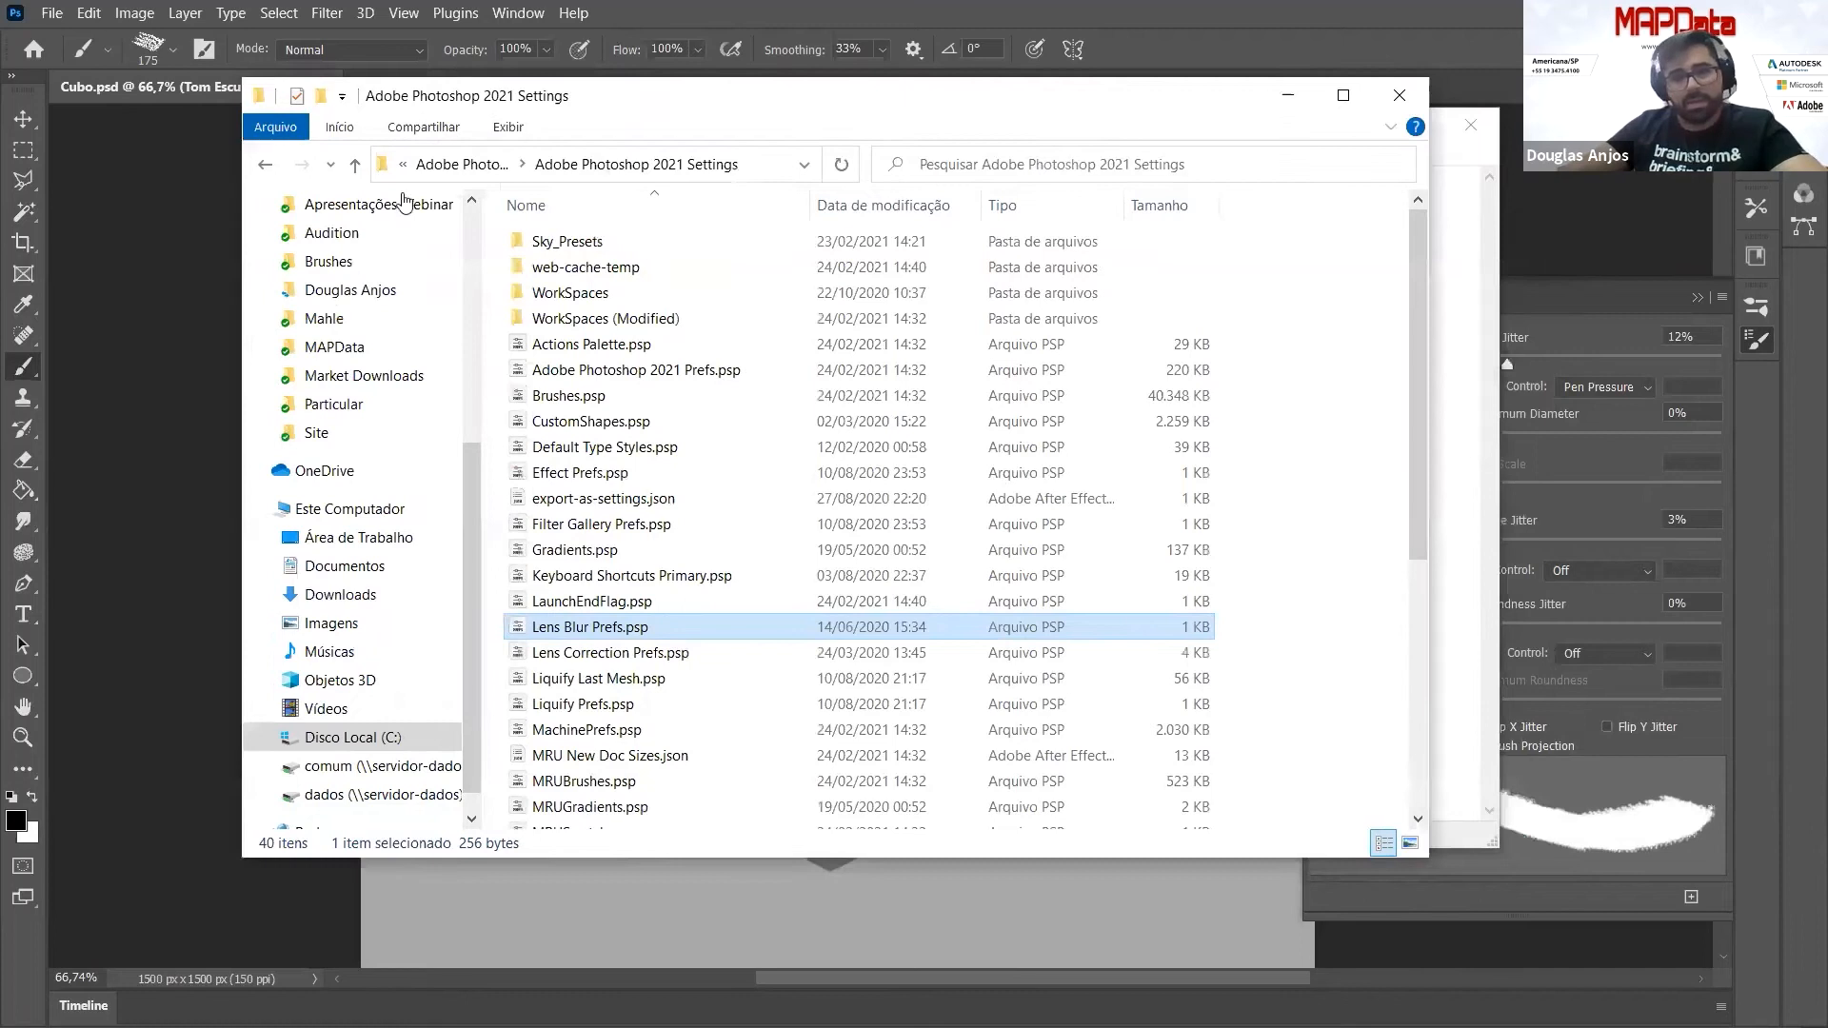
pyautogui.hotkey('alt', 'Tab')
pyautogui.hotkey('alt', 'Tab')
pyautogui.click(672, 158)
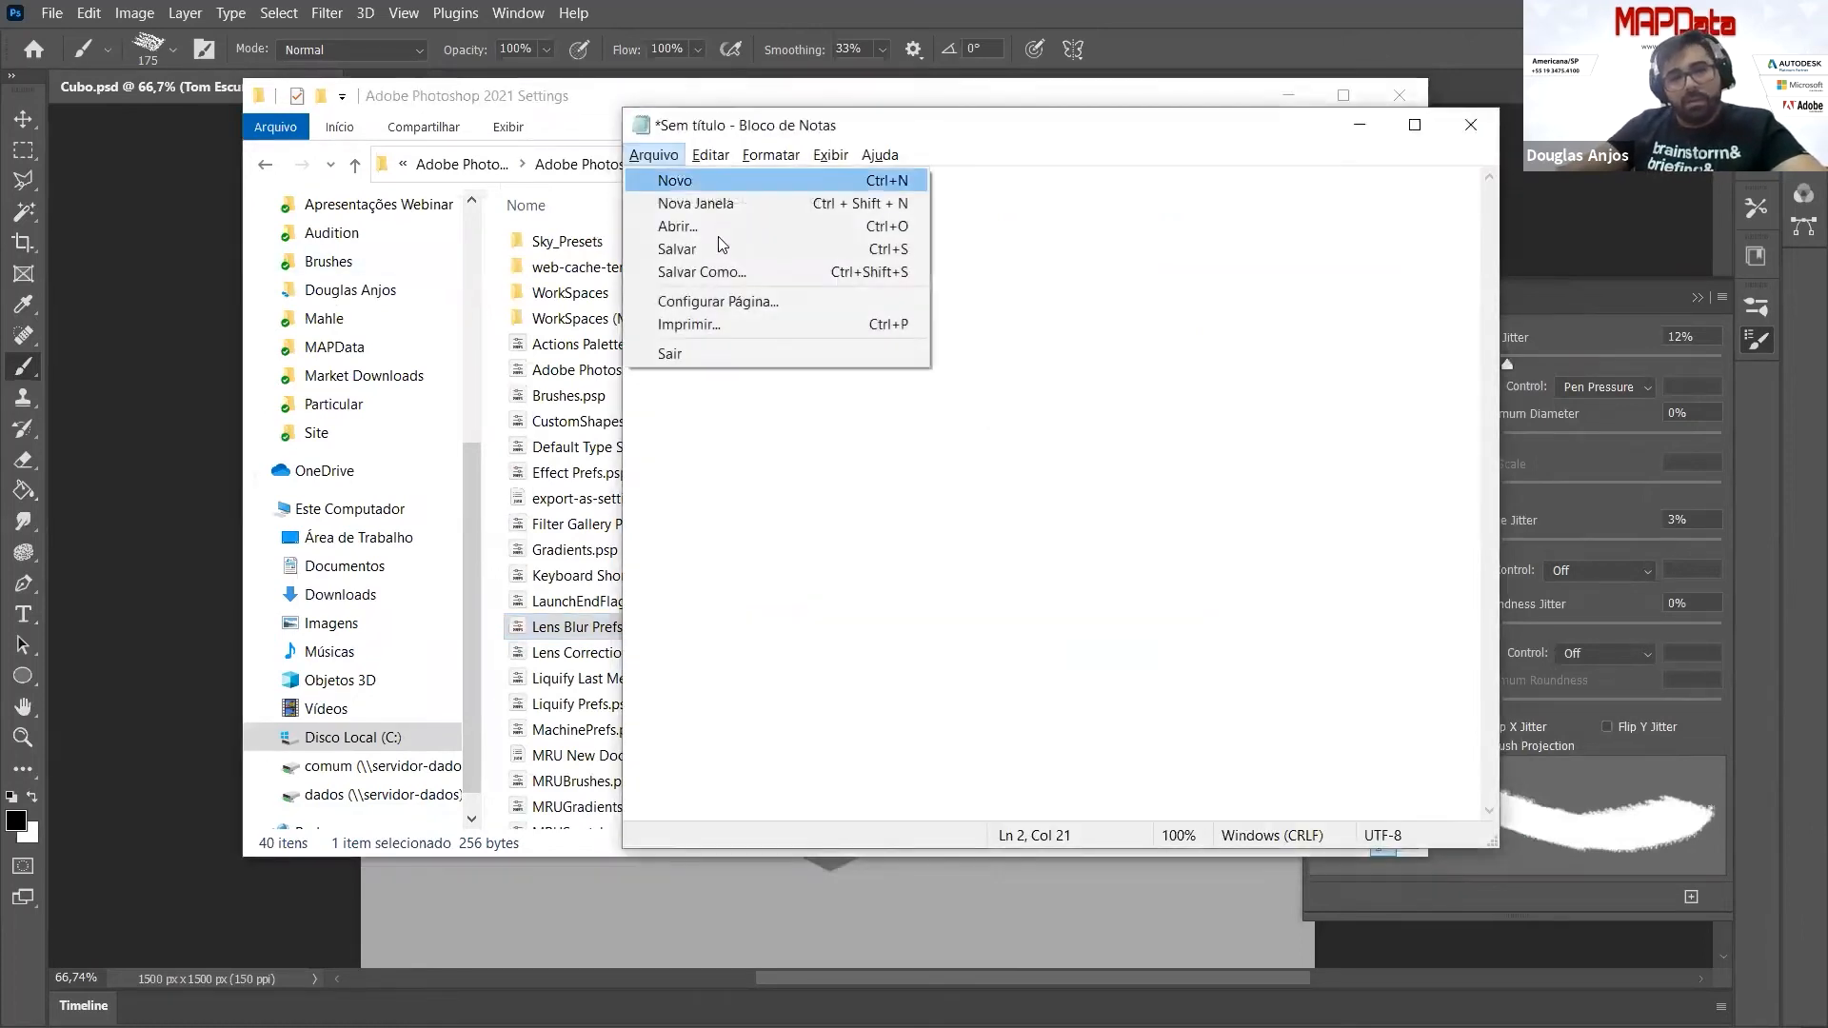
pyautogui.click(704, 277)
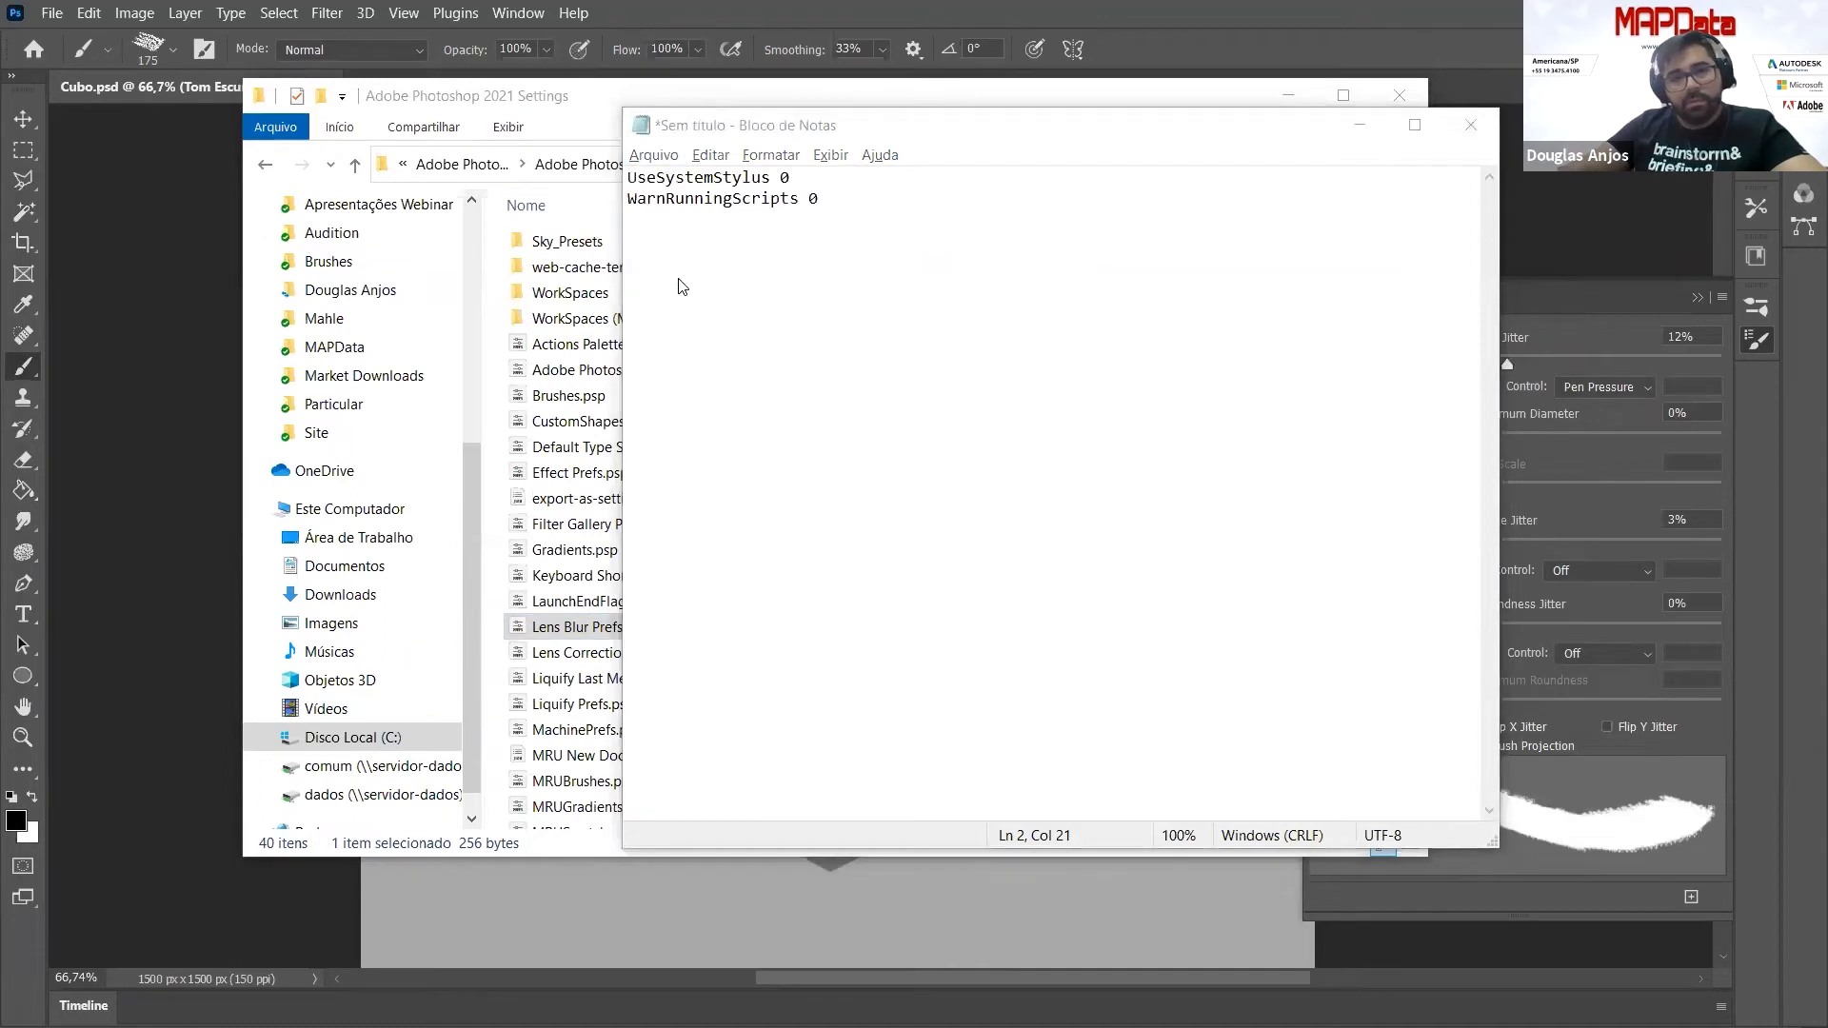
pyautogui.scroll(3, 733, 517)
pyautogui.click(735, 351)
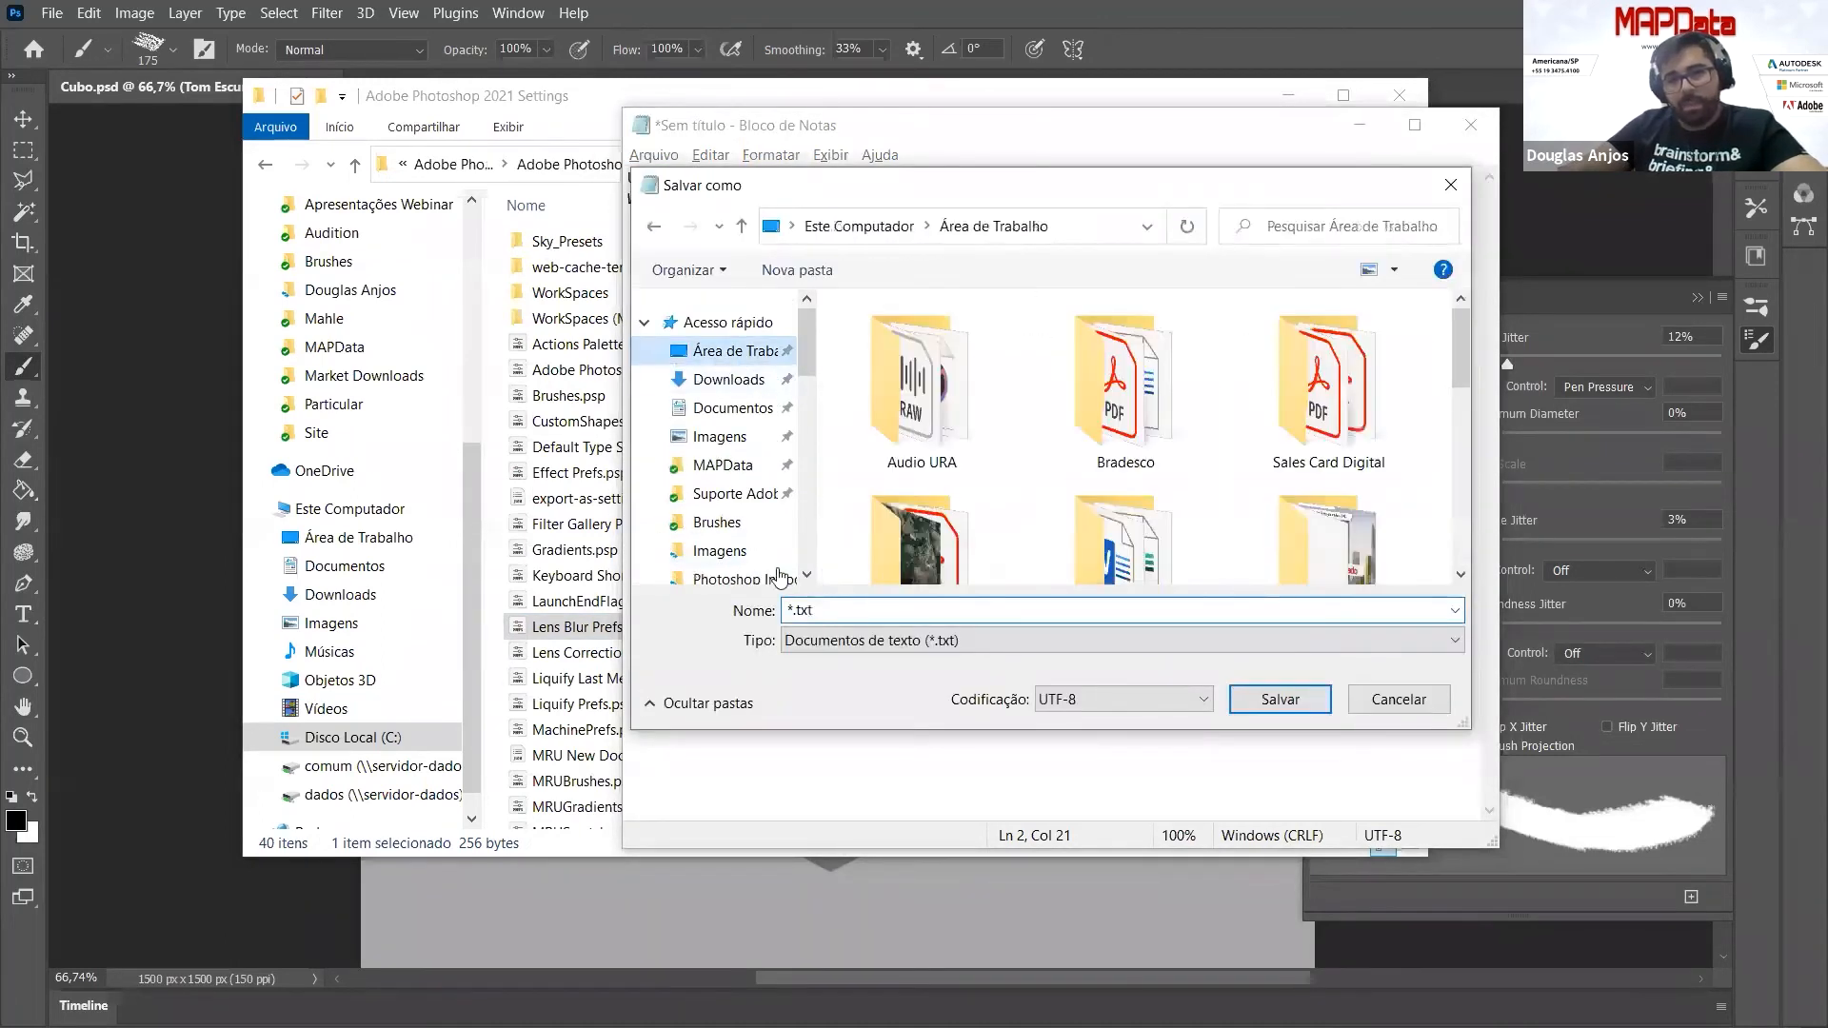
pyautogui.click(793, 609)
pyautogui.press('BackSpace')
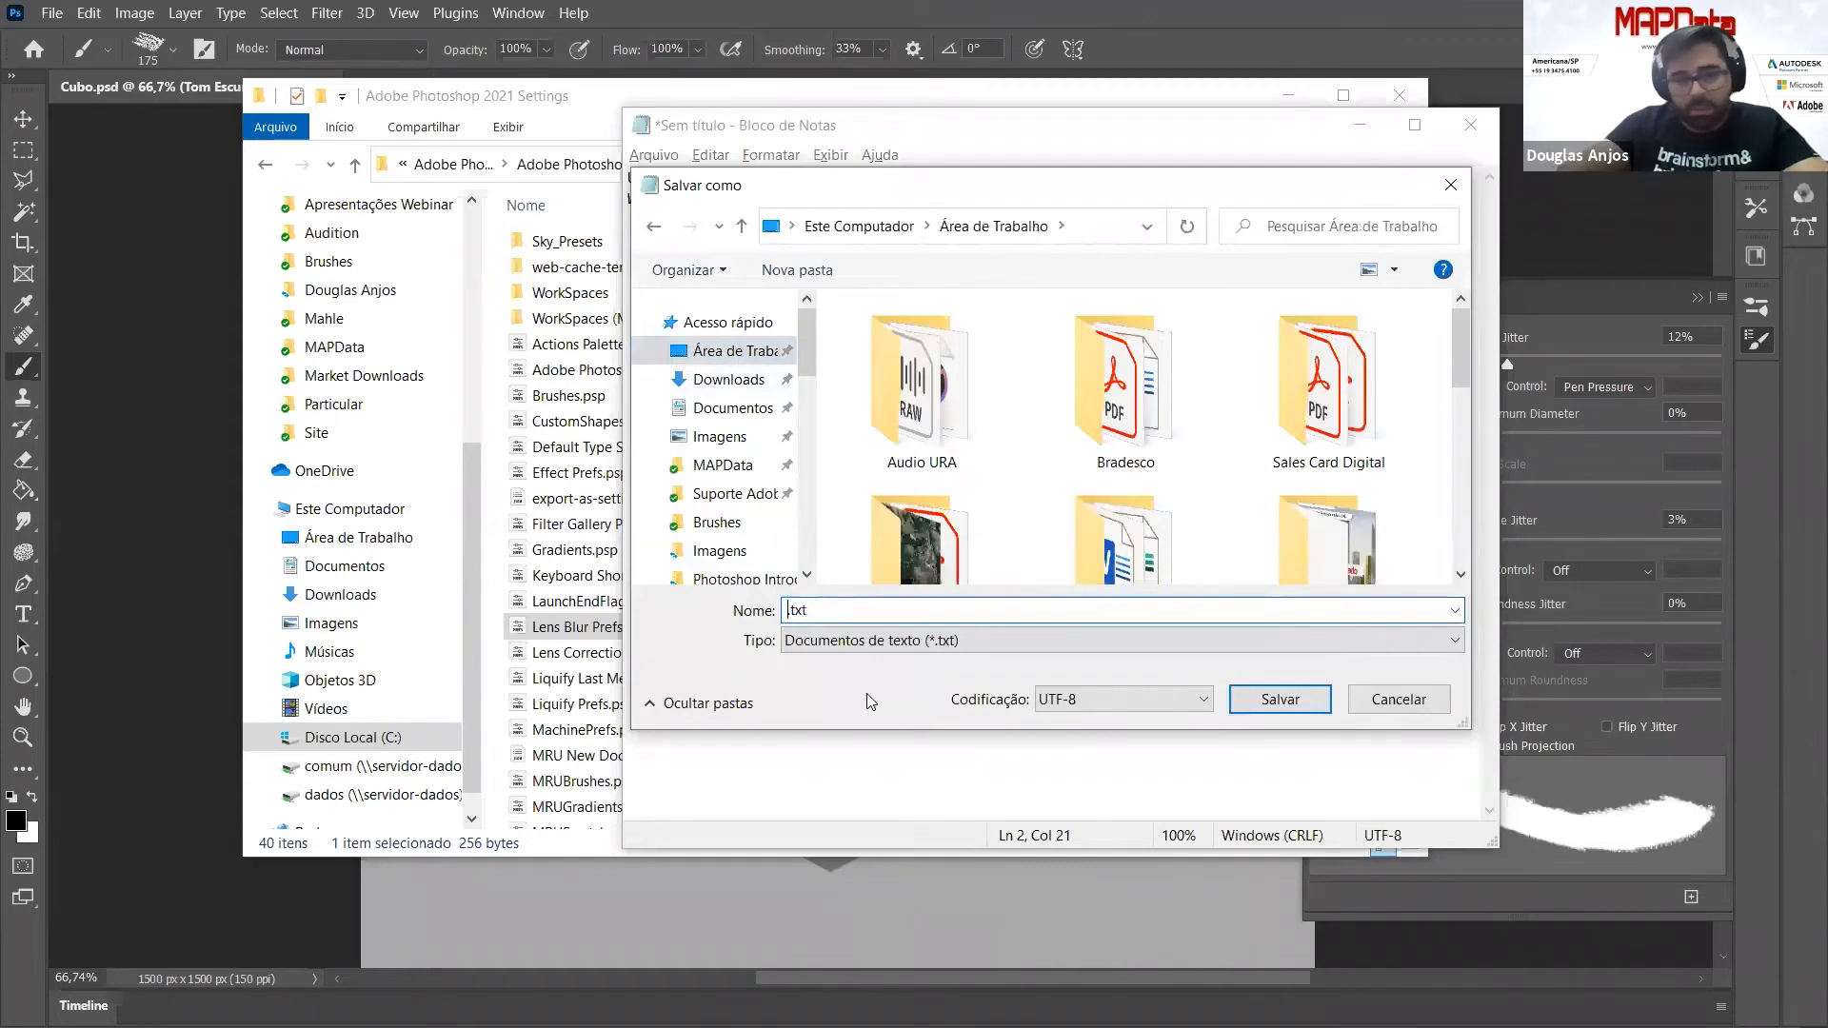
pyautogui.write('PSUse')
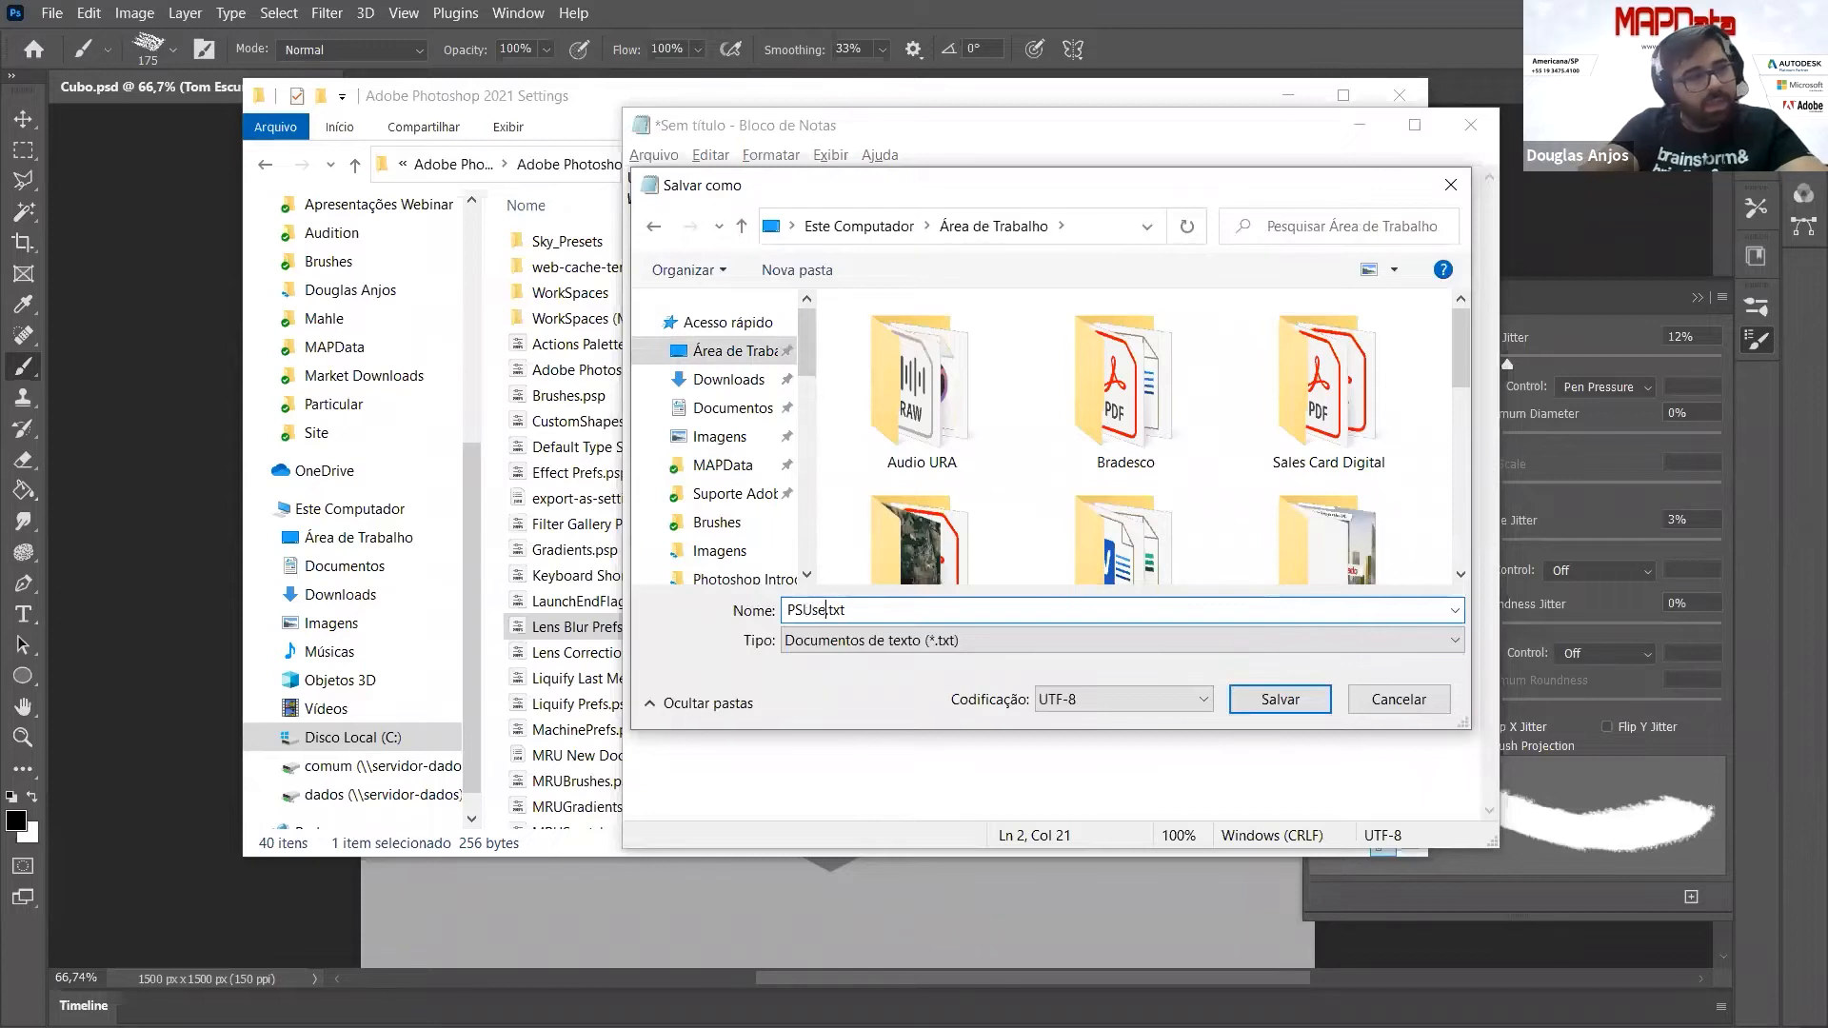
pyautogui.write('rConfig')
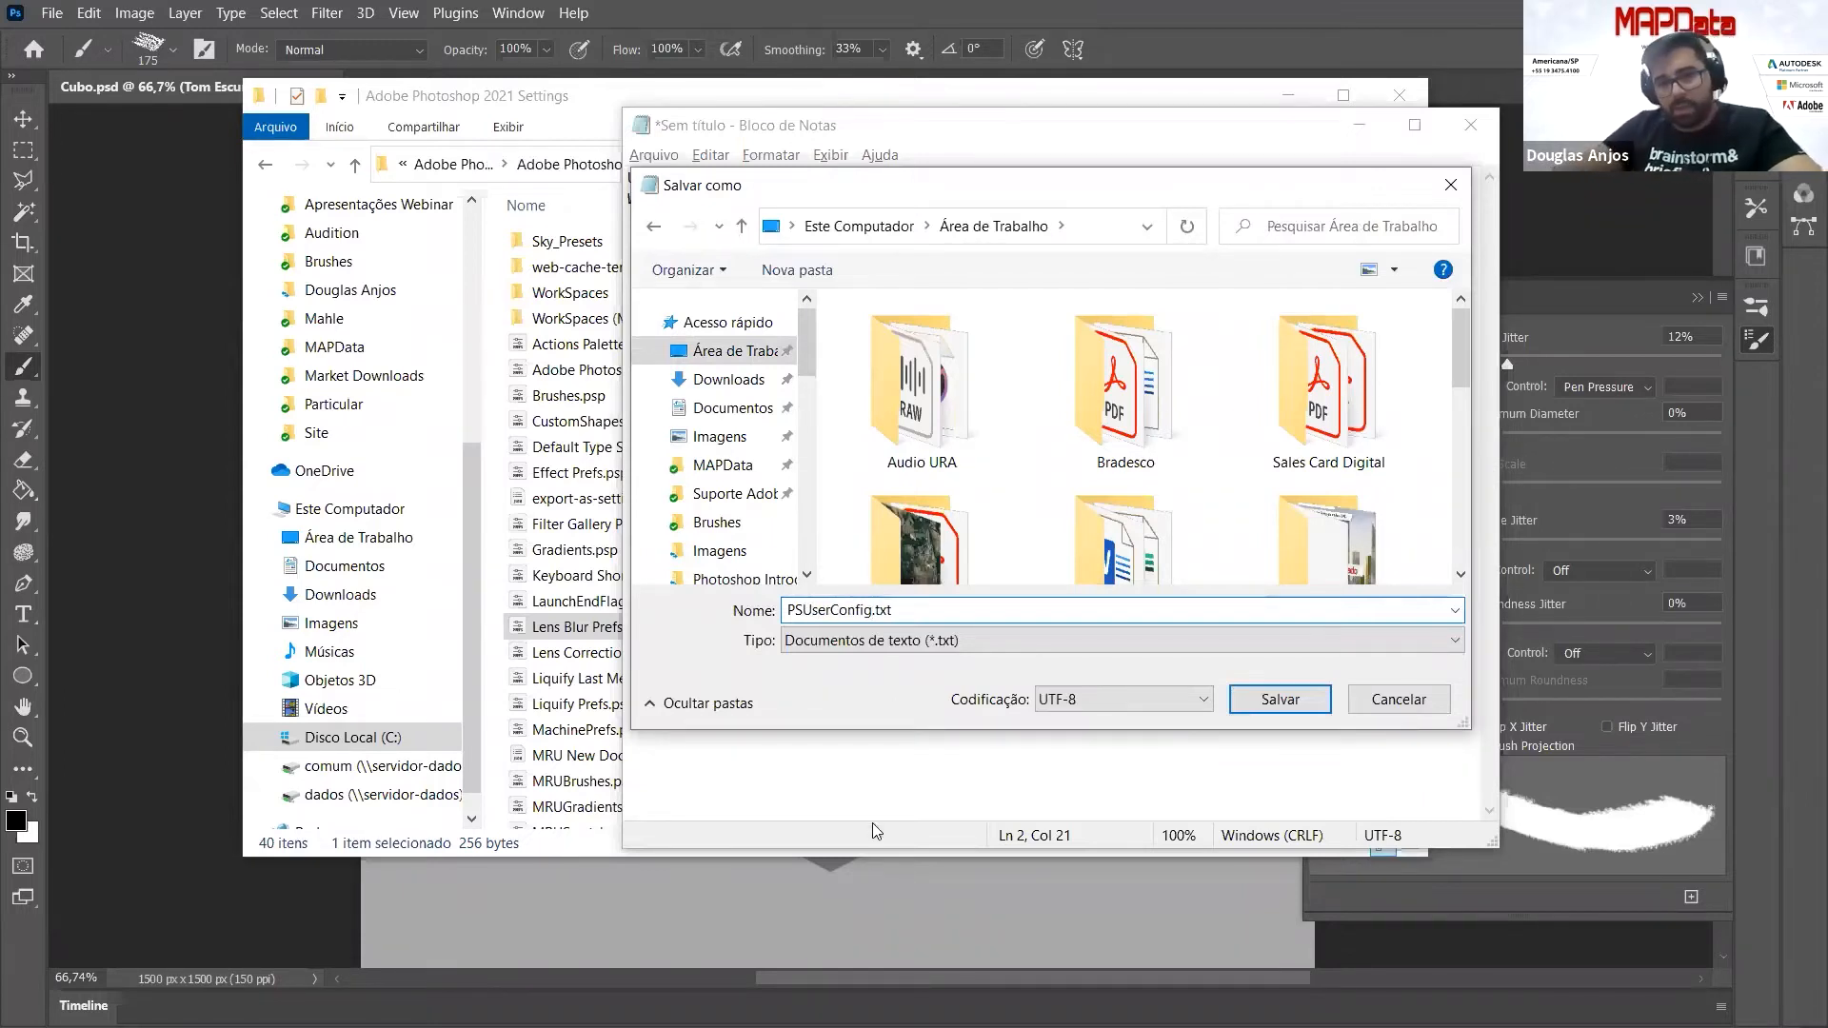
pyautogui.click(1294, 701)
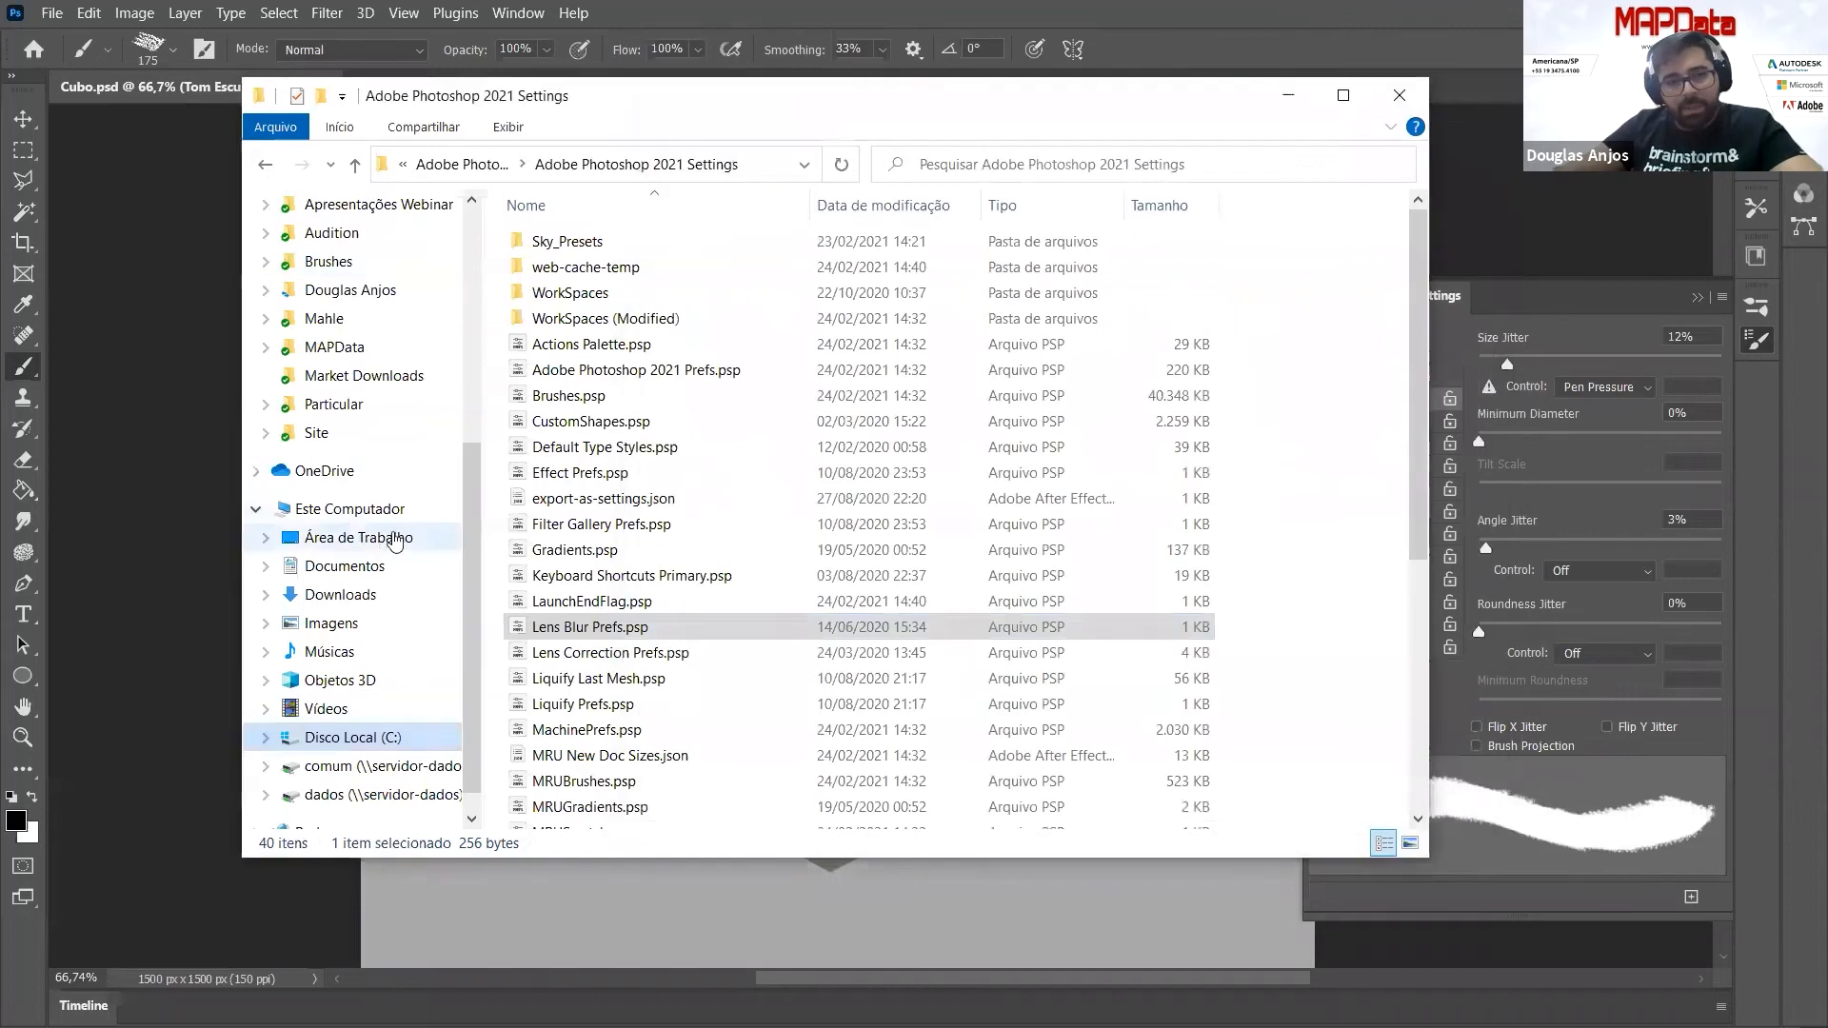
# Open Área de Trabalho in a separate window and move PSUserConfig.txt into the Adobe Photoshop 2021 Settings folder
pyautogui.rightClick(394, 539)
pyautogui.click(176, 111)
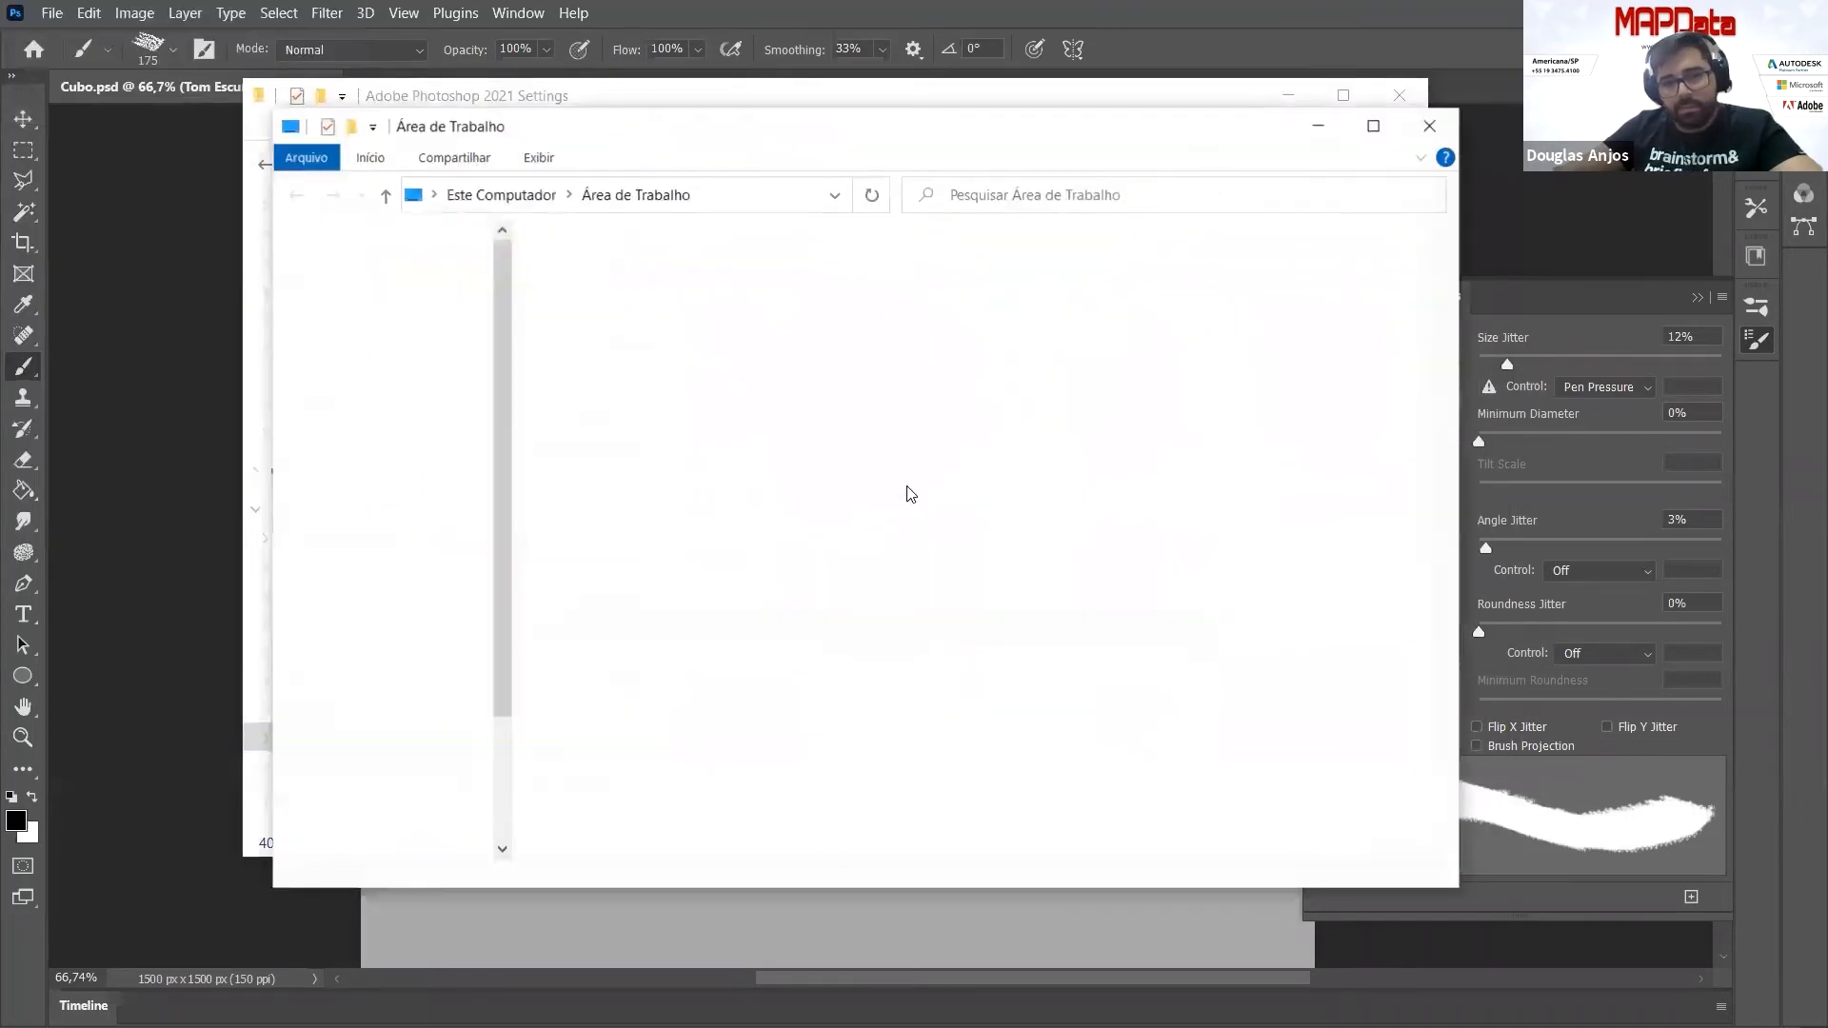
pyautogui.scroll(-1, 939, 714)
pyautogui.click(941, 718)
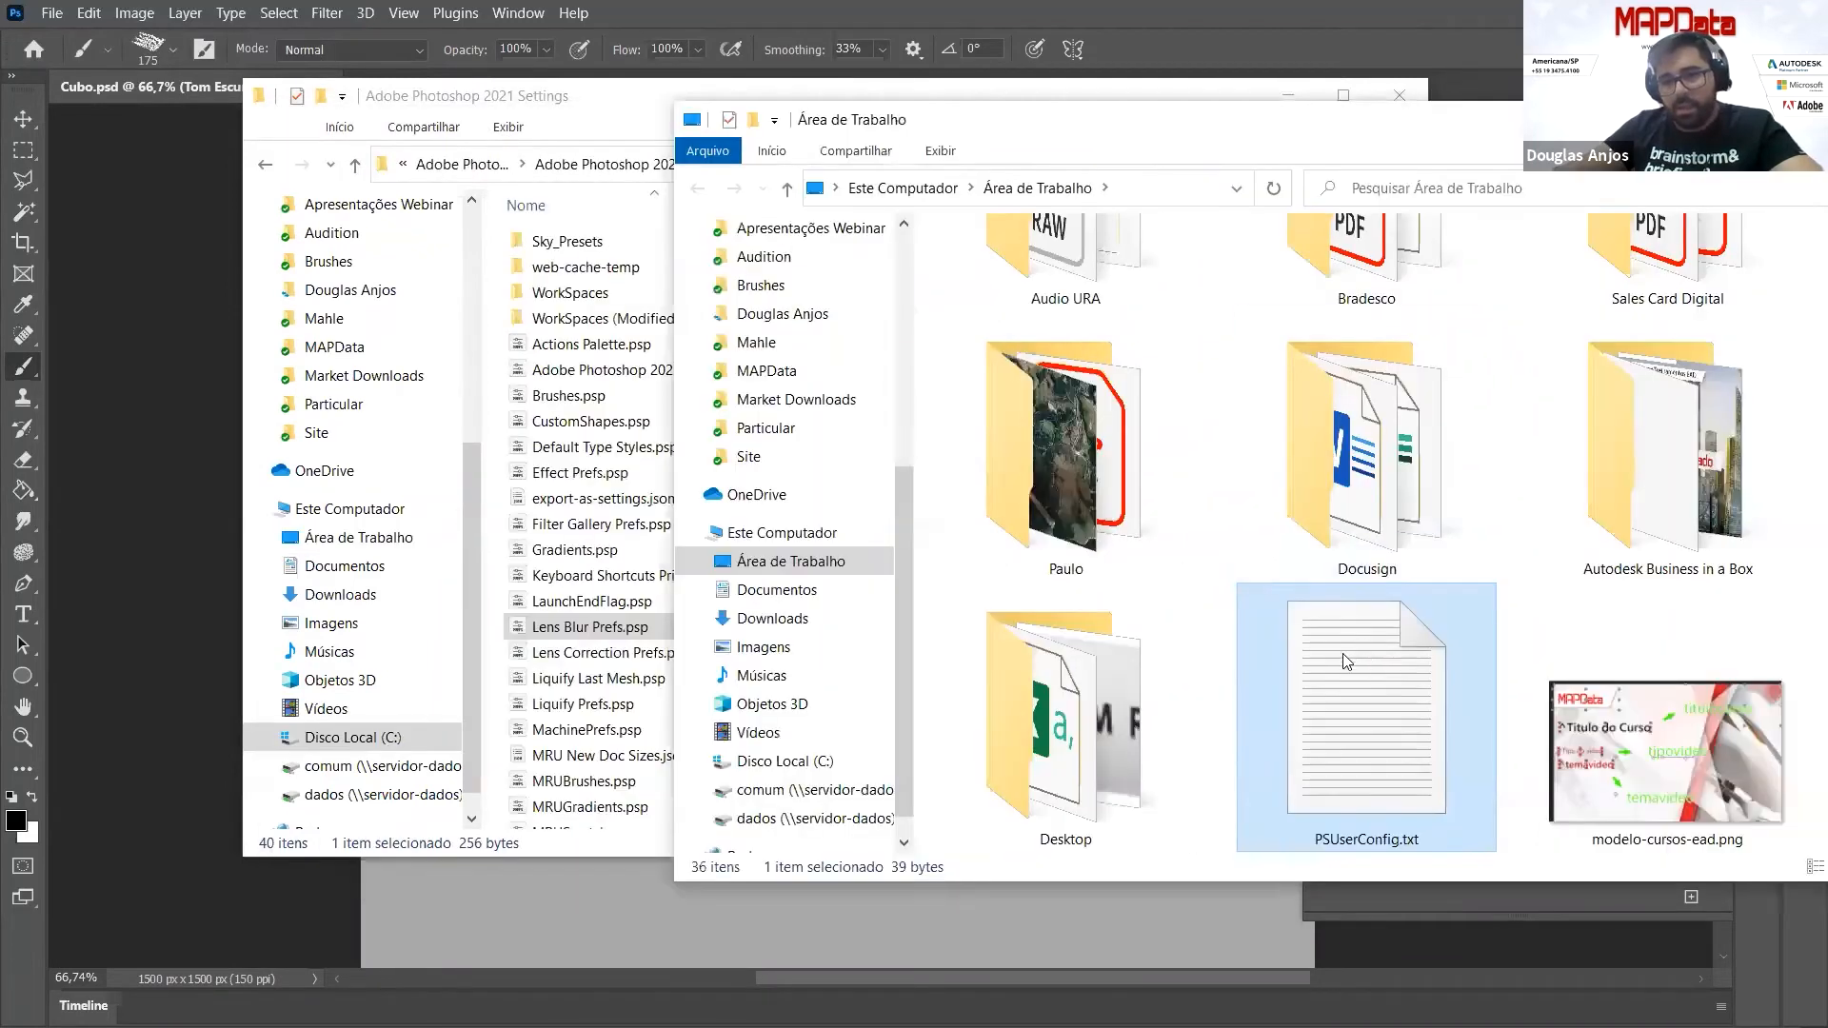
pyautogui.moveTo(1342, 653); pyautogui.dragTo(580, 663)
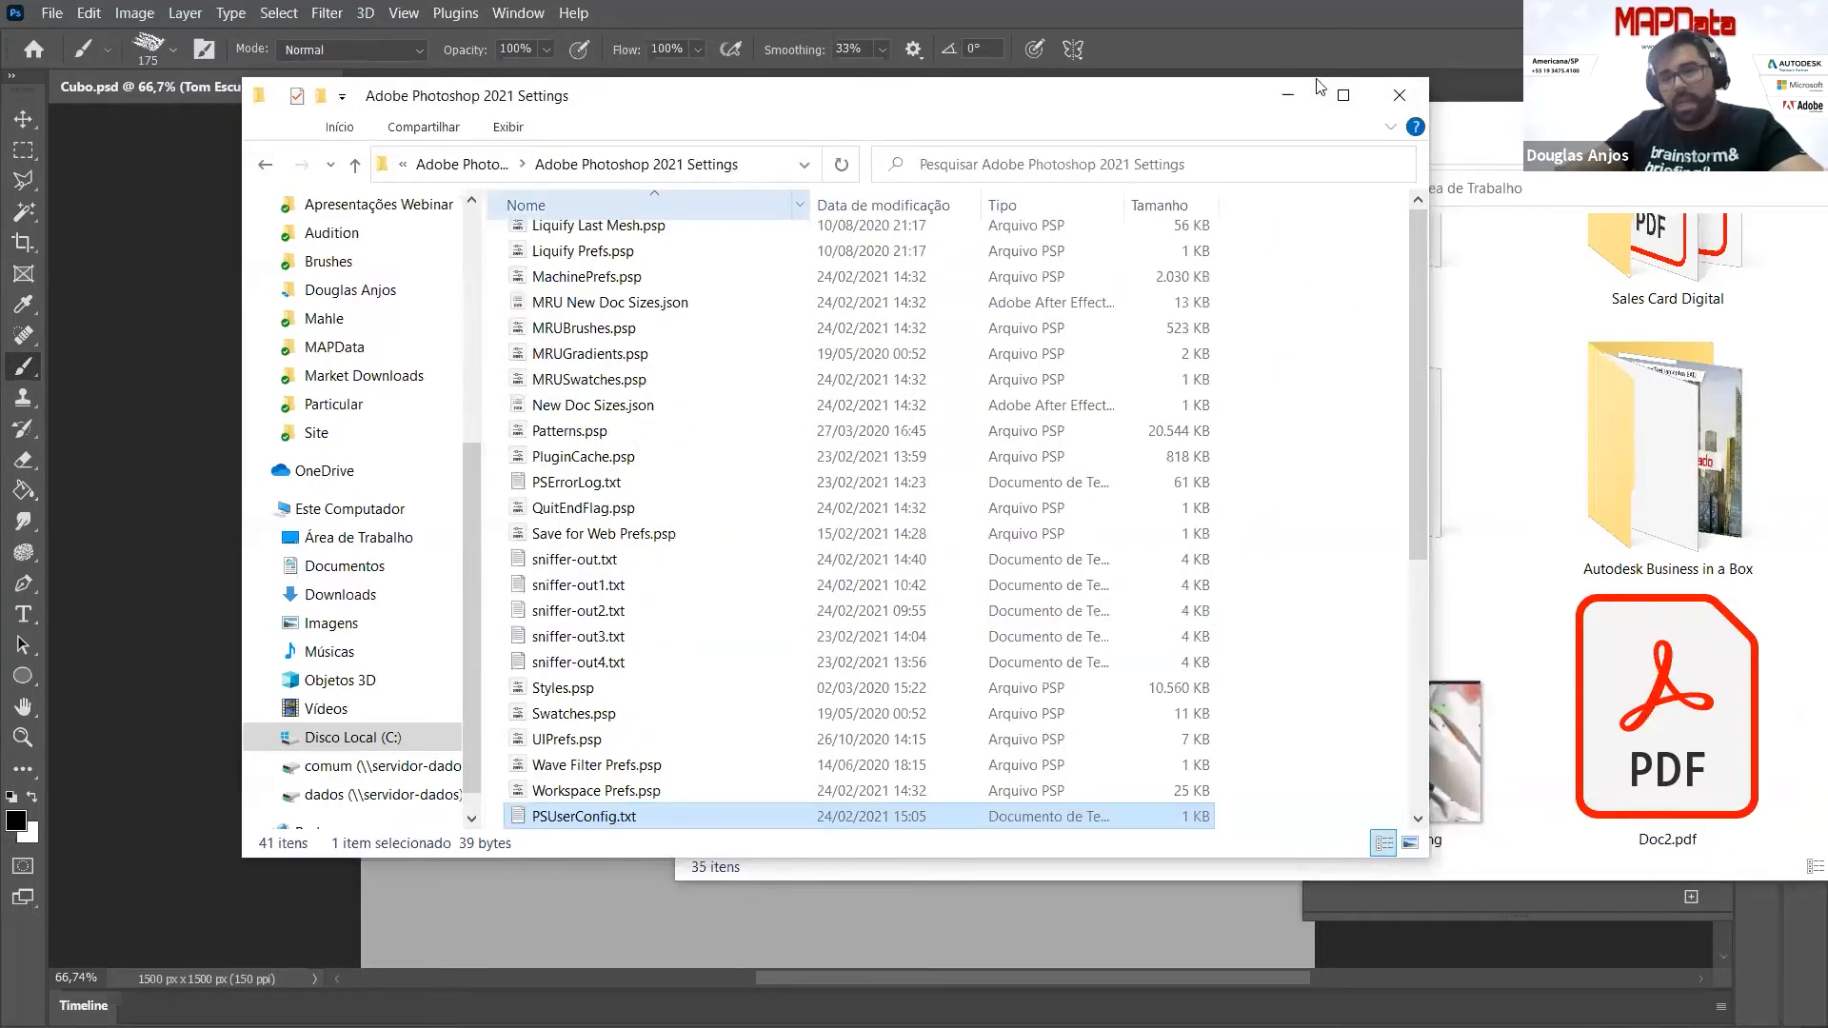
# Rearrange the two folder windows, close Área de Trabalho, and return to Cubo.psd in Photoshop
pyautogui.moveTo(434, 95); pyautogui.dragTo(361, 34)
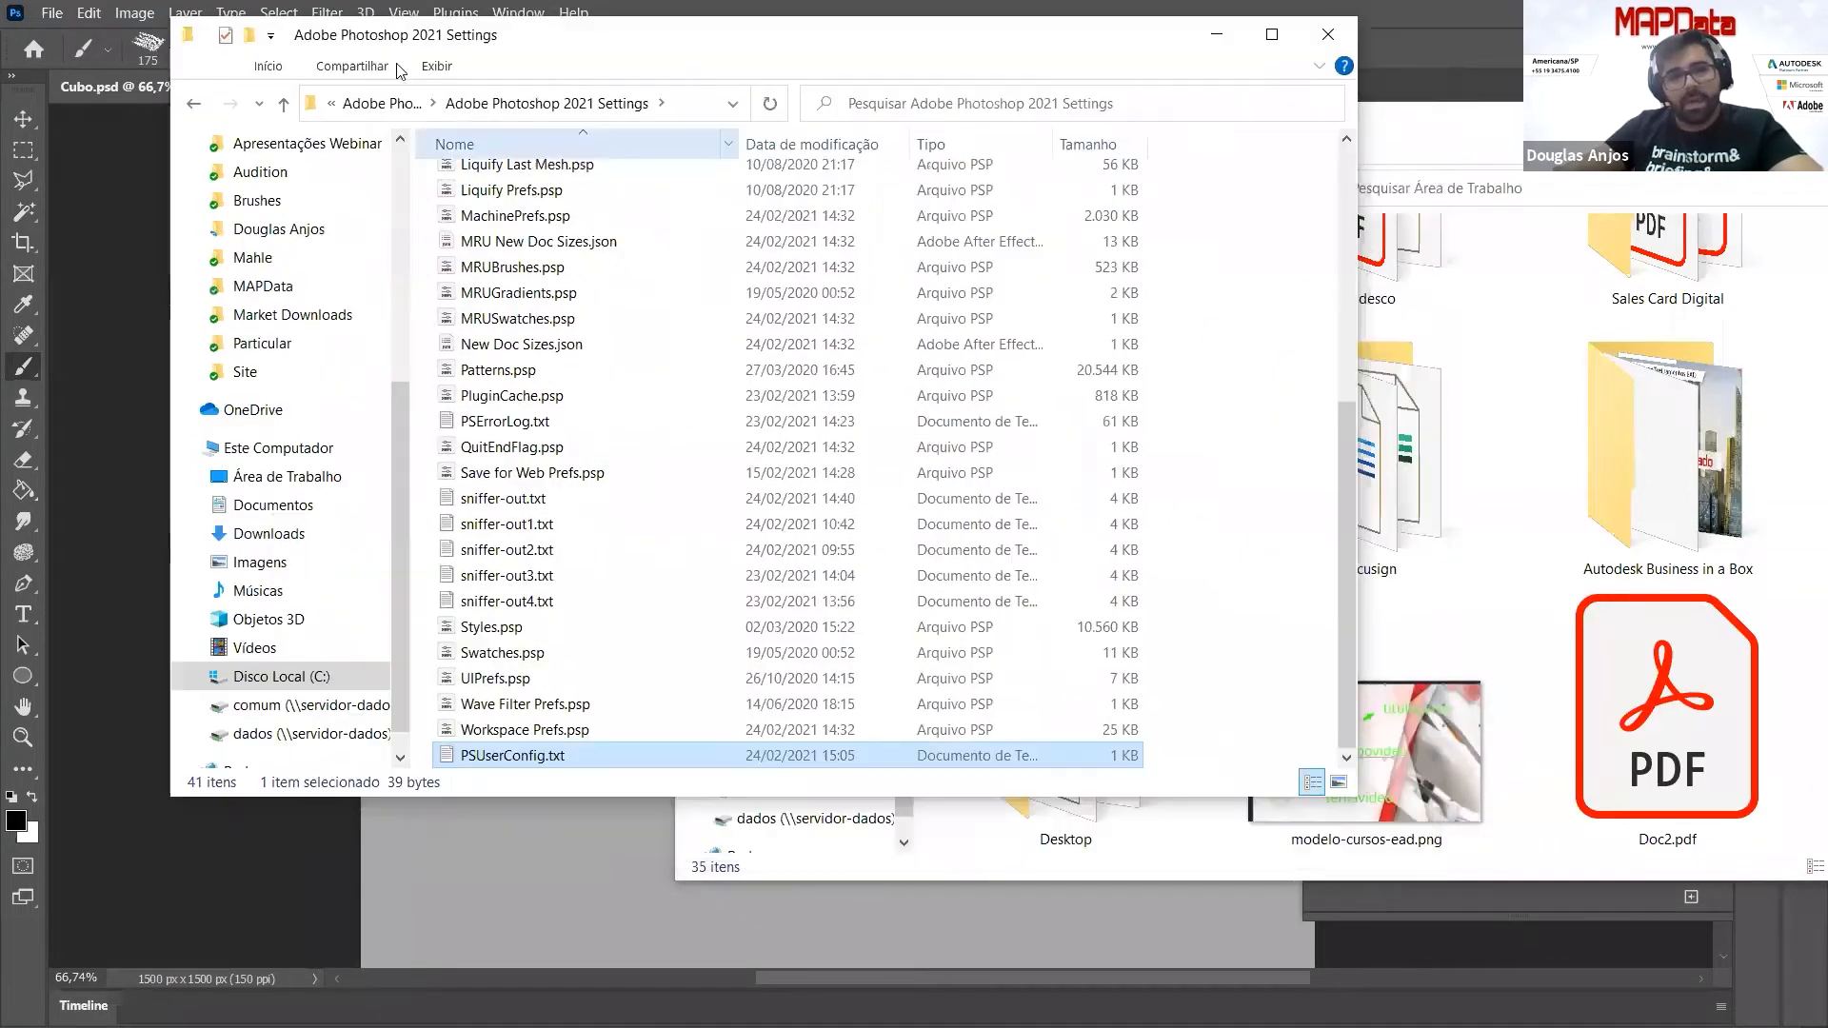
pyautogui.click(1381, 158)
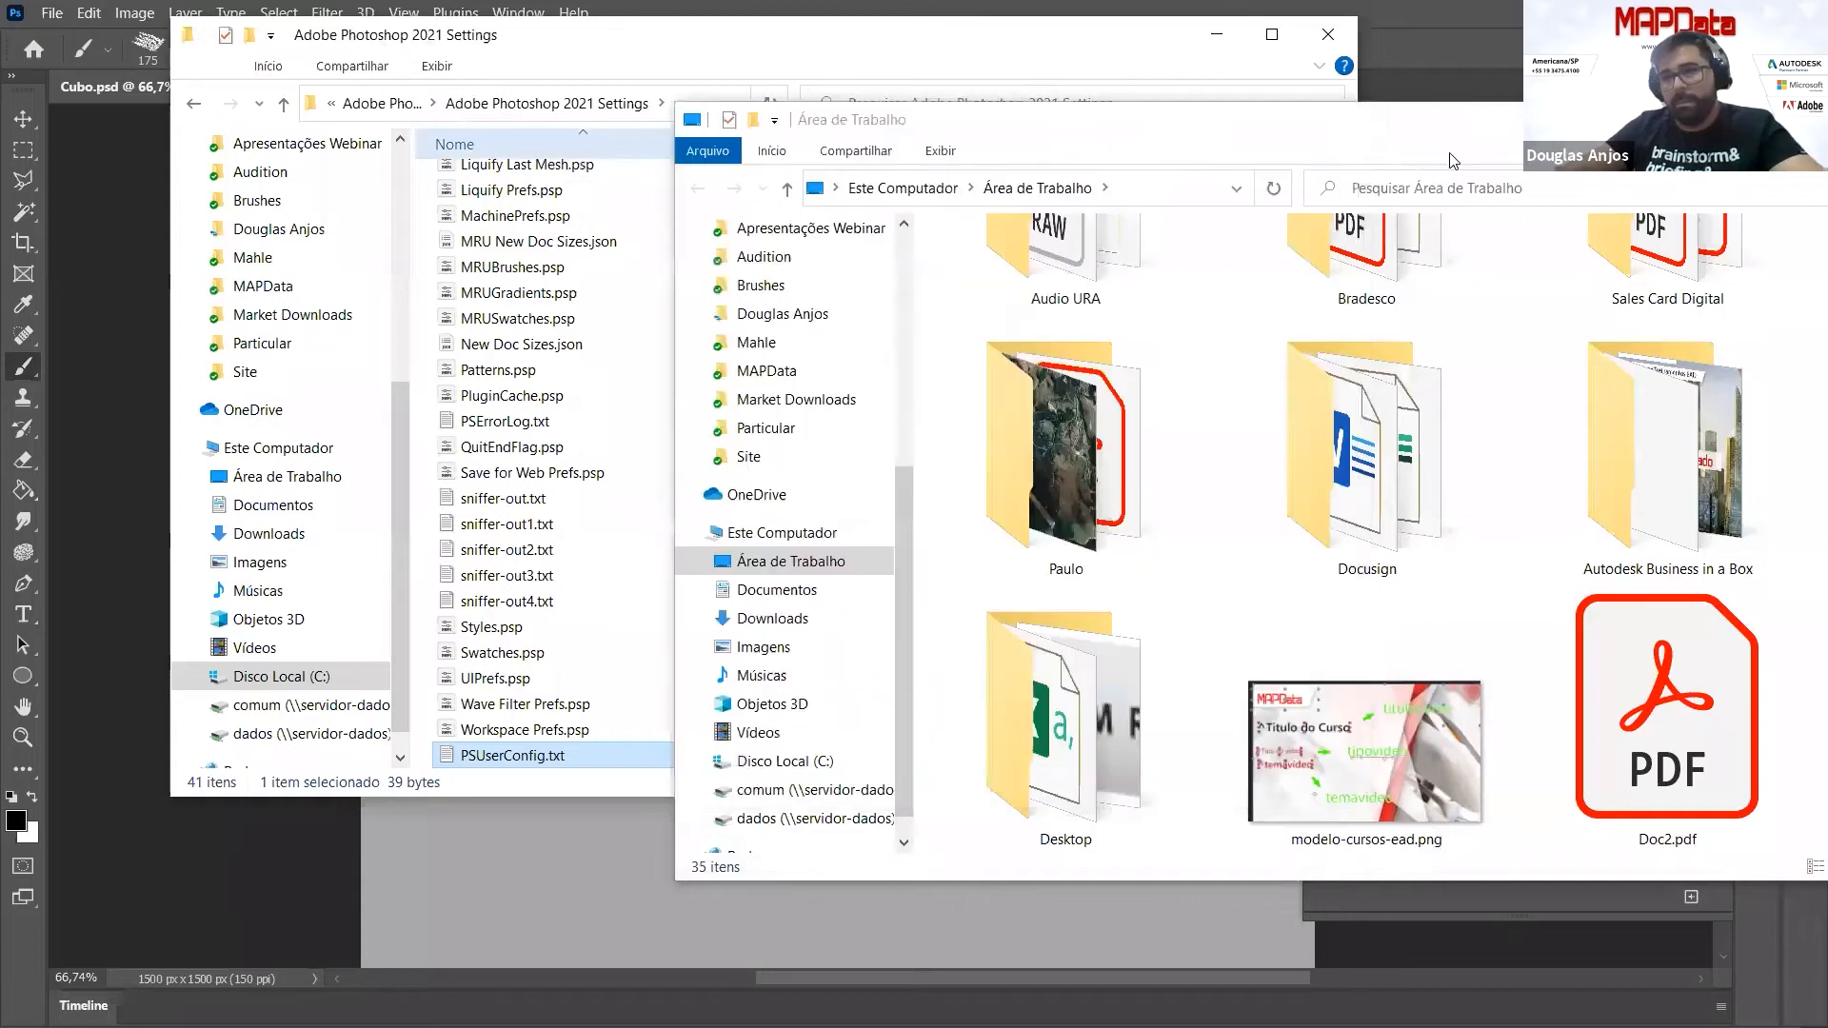
pyautogui.moveTo(1381, 142); pyautogui.dragTo(1055, 155)
pyautogui.click(1488, 135)
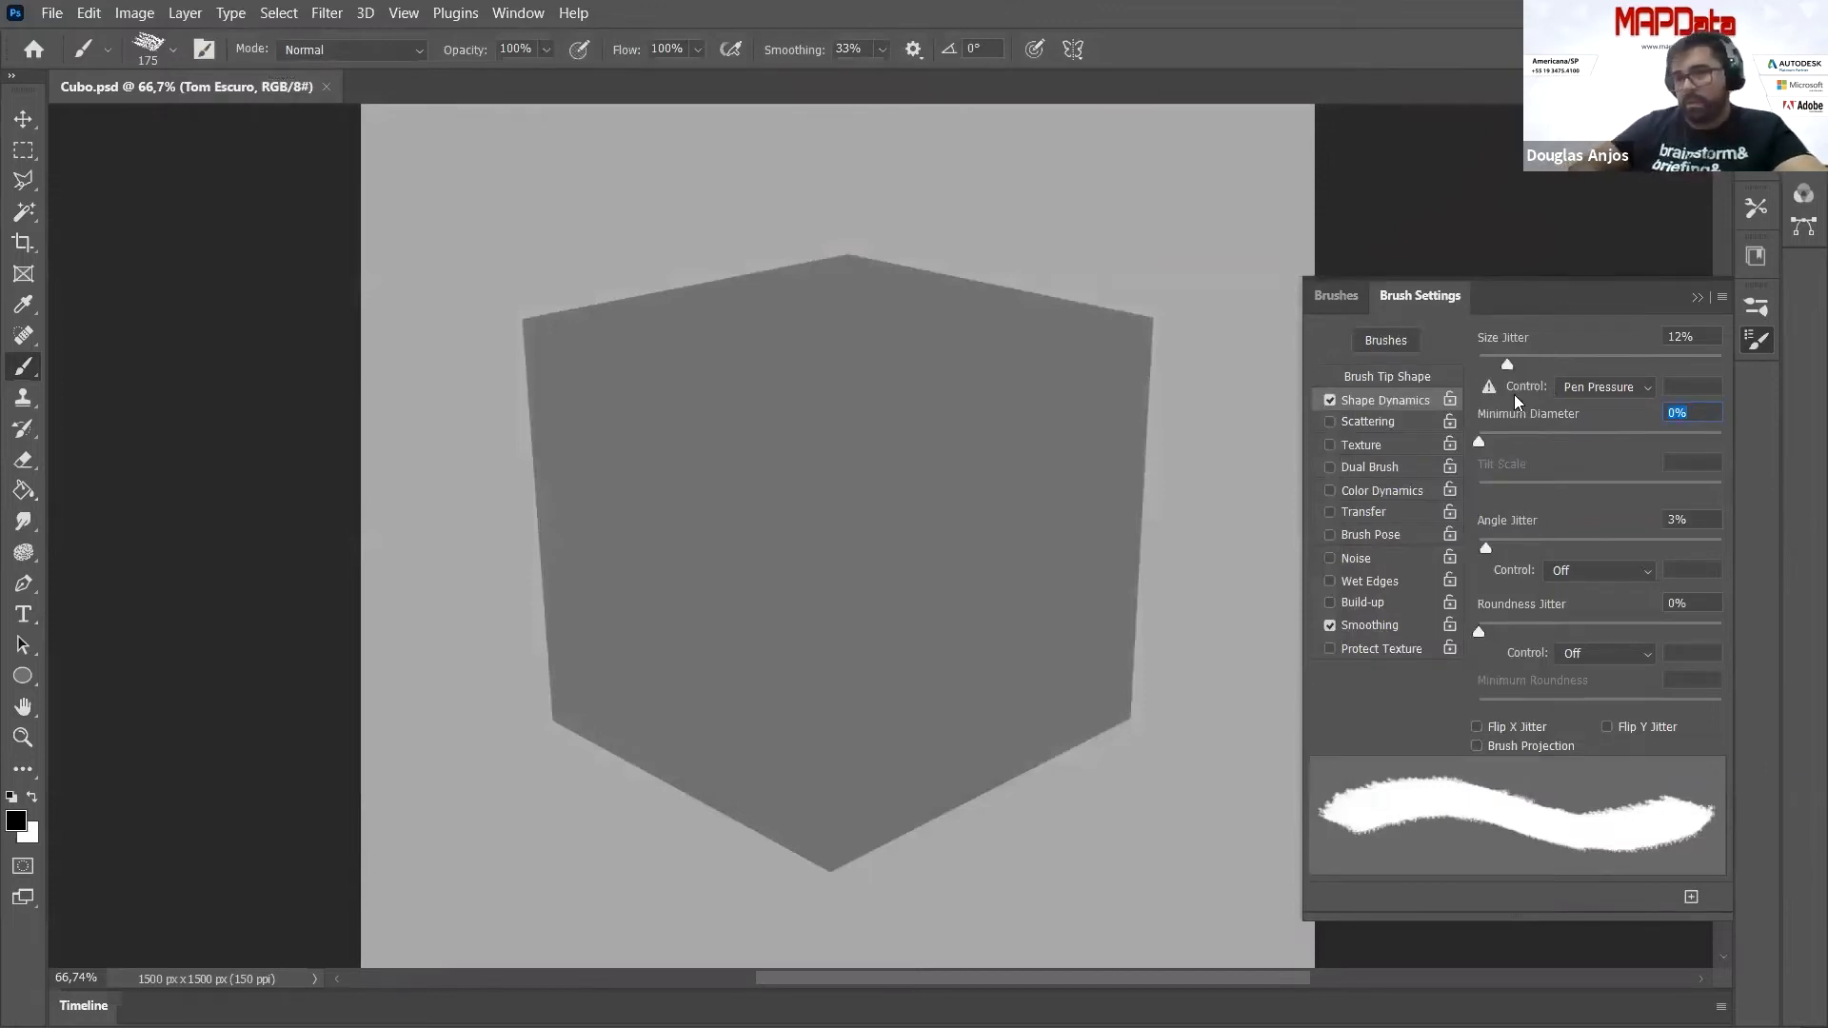
# Switch the Size Jitter control to Off and back to Pen Pressure, then test a black dab on the cube and undo it
pyautogui.click(1585, 388)
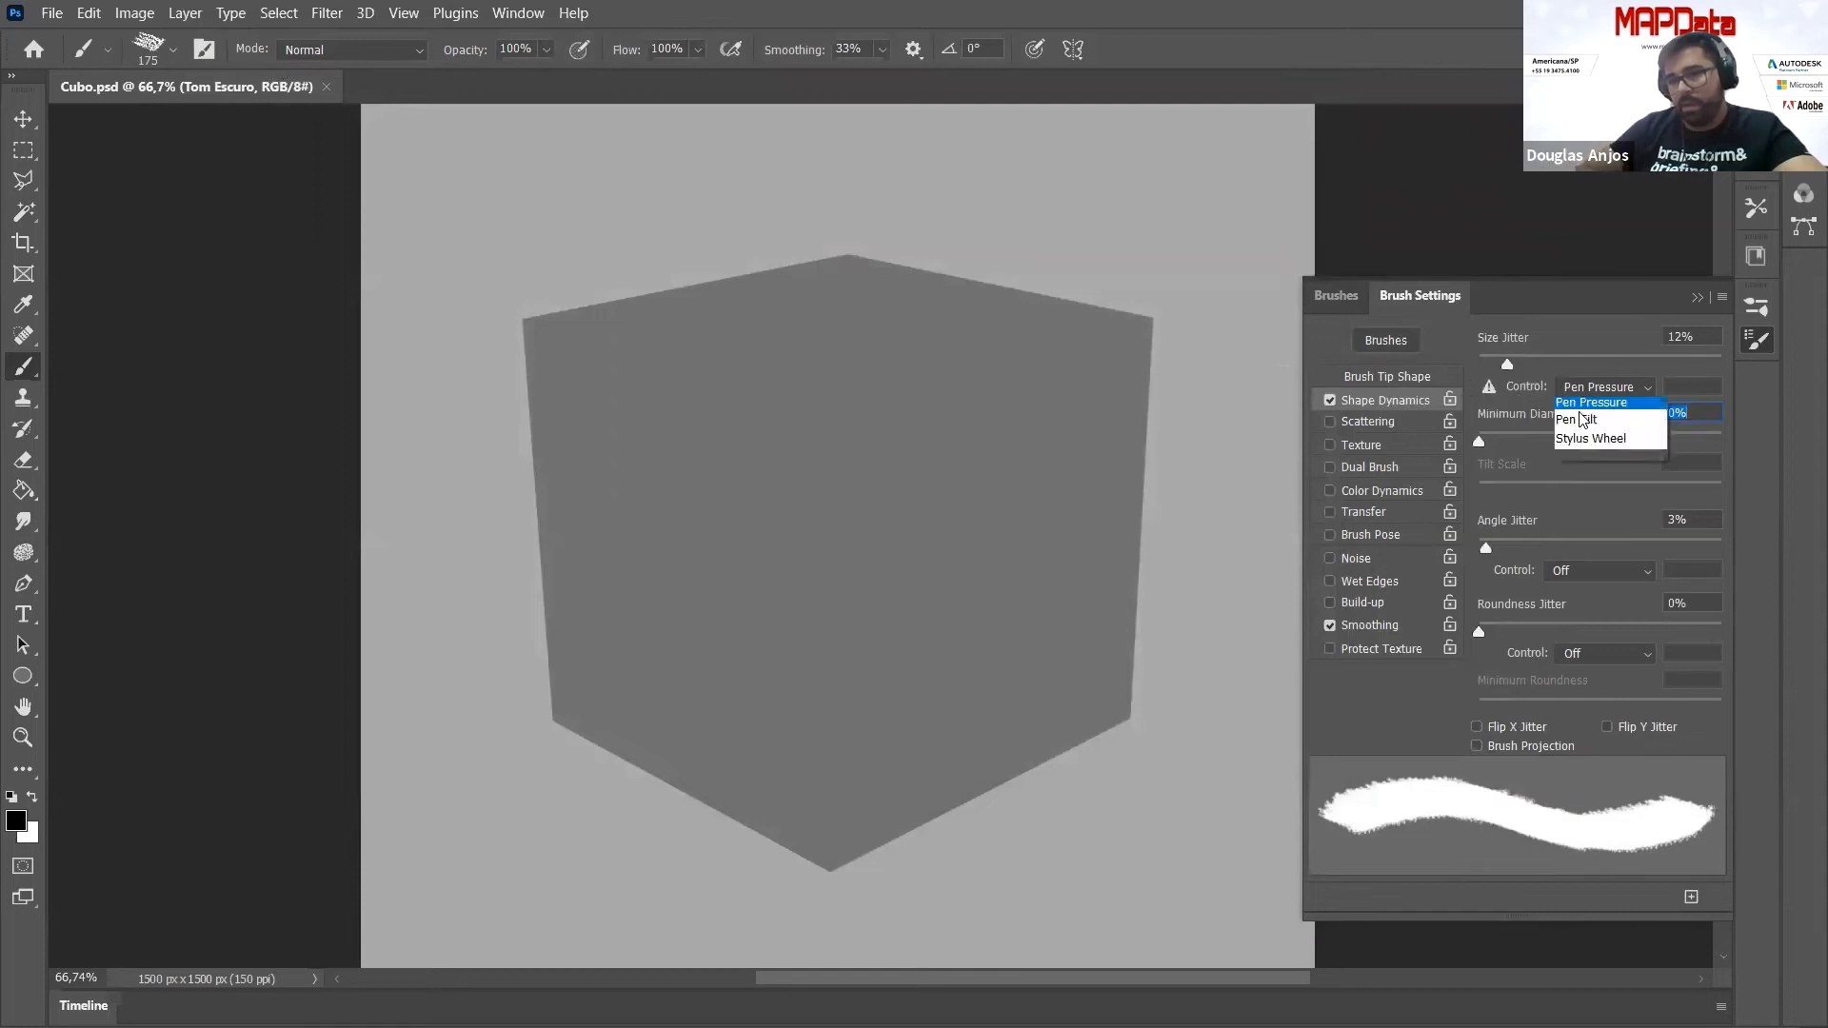
pyautogui.click(1588, 401)
pyautogui.click(1588, 388)
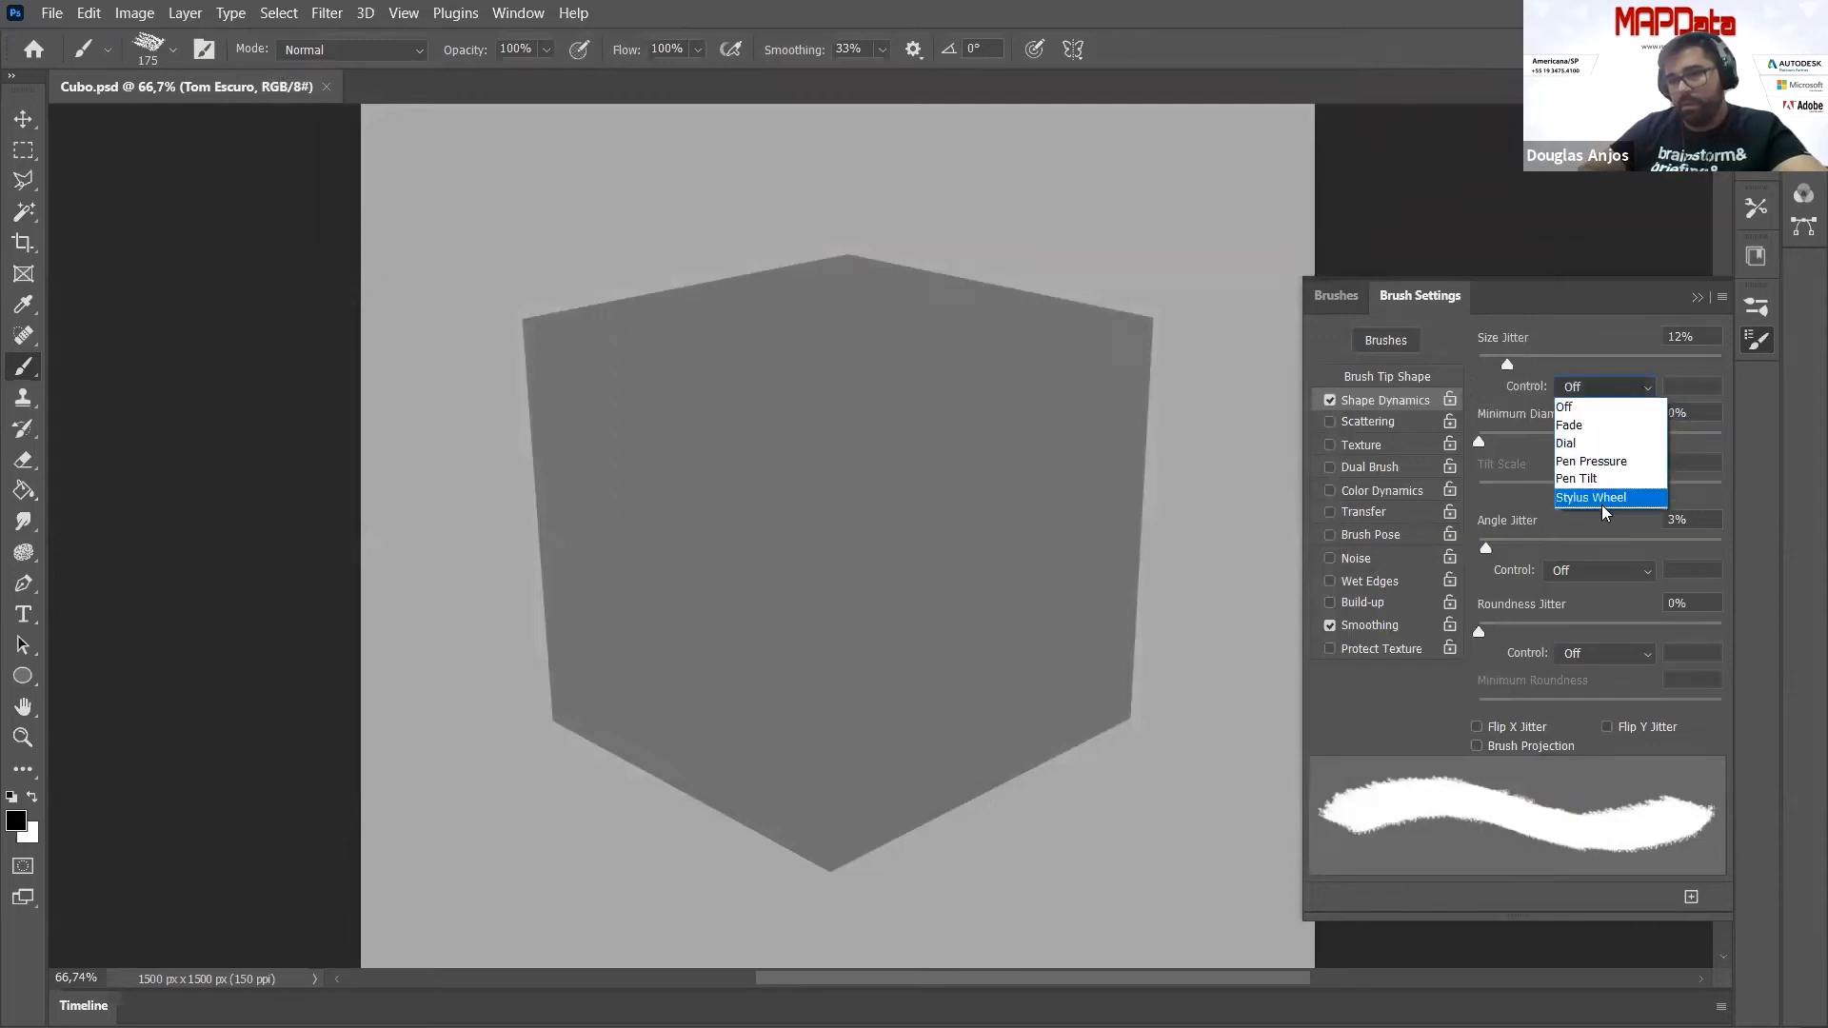
pyautogui.click(1595, 433)
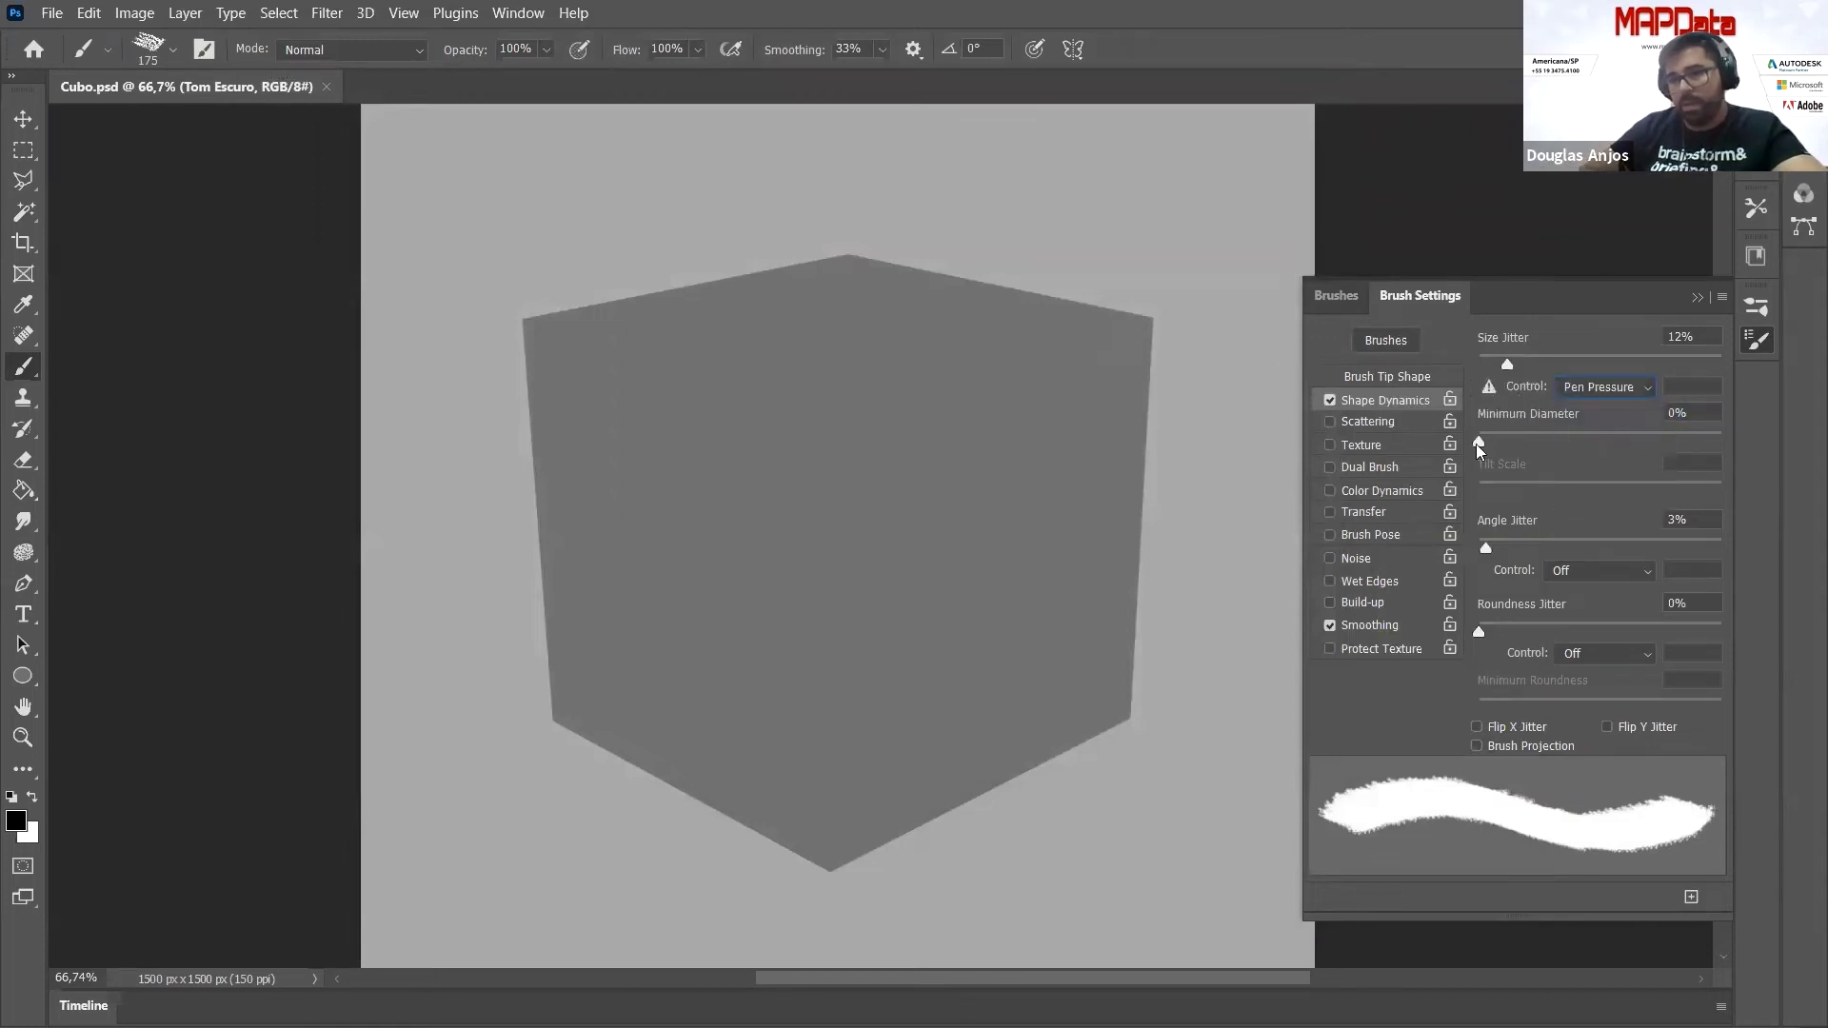
pyautogui.click(917, 479)
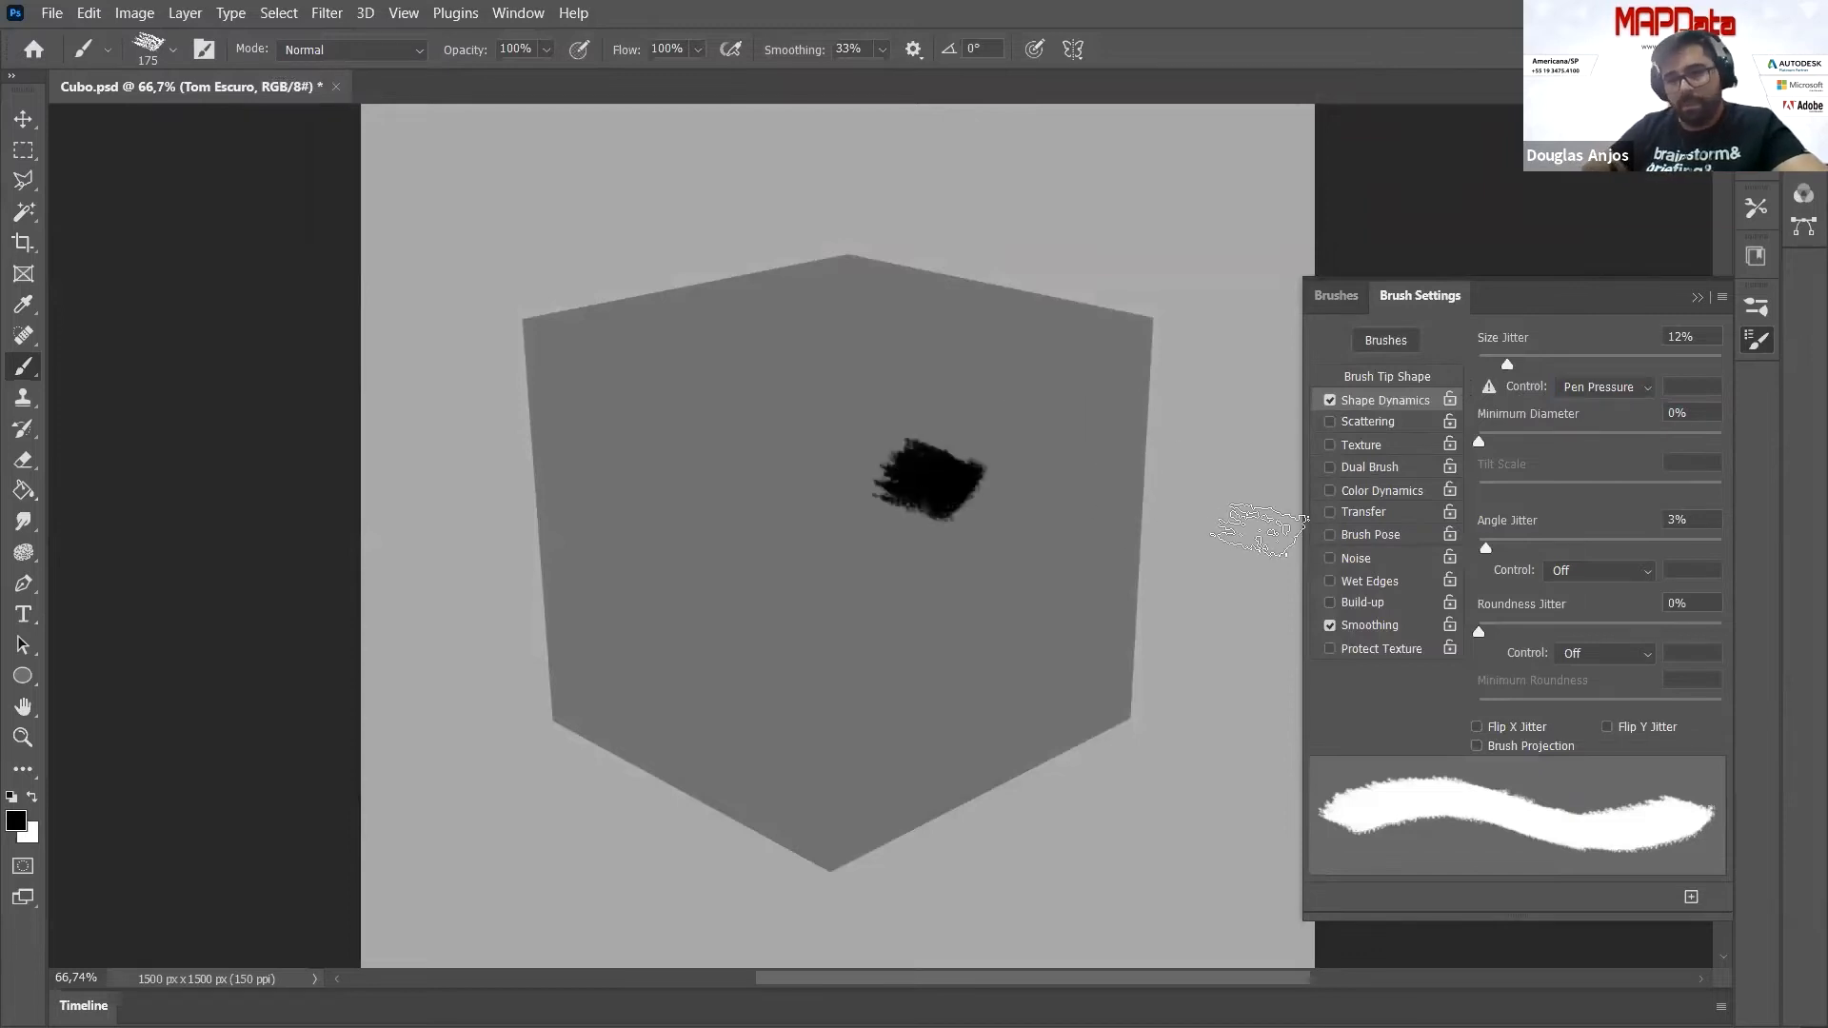
pyautogui.hotkey('ctrl', 'z')
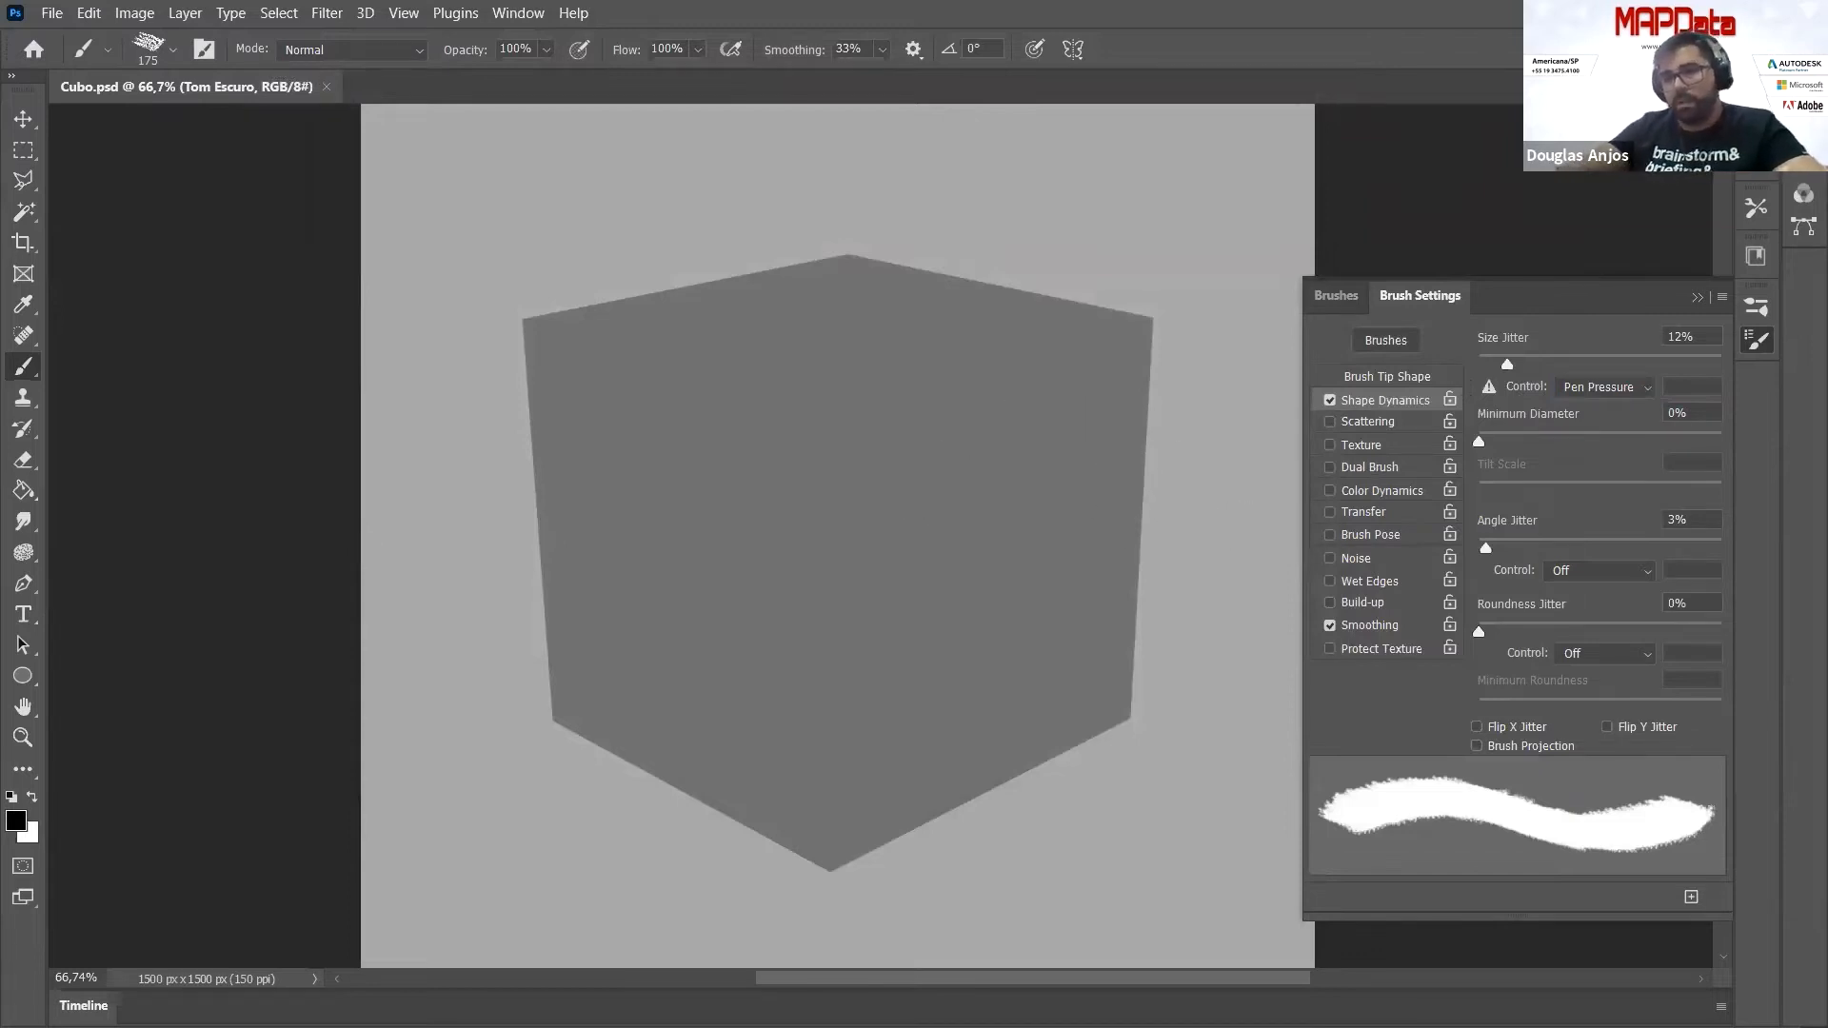
# Close Photoshop and relaunch Adobe Photoshop 2021
pyautogui.hotkey('ctrl', 'w')
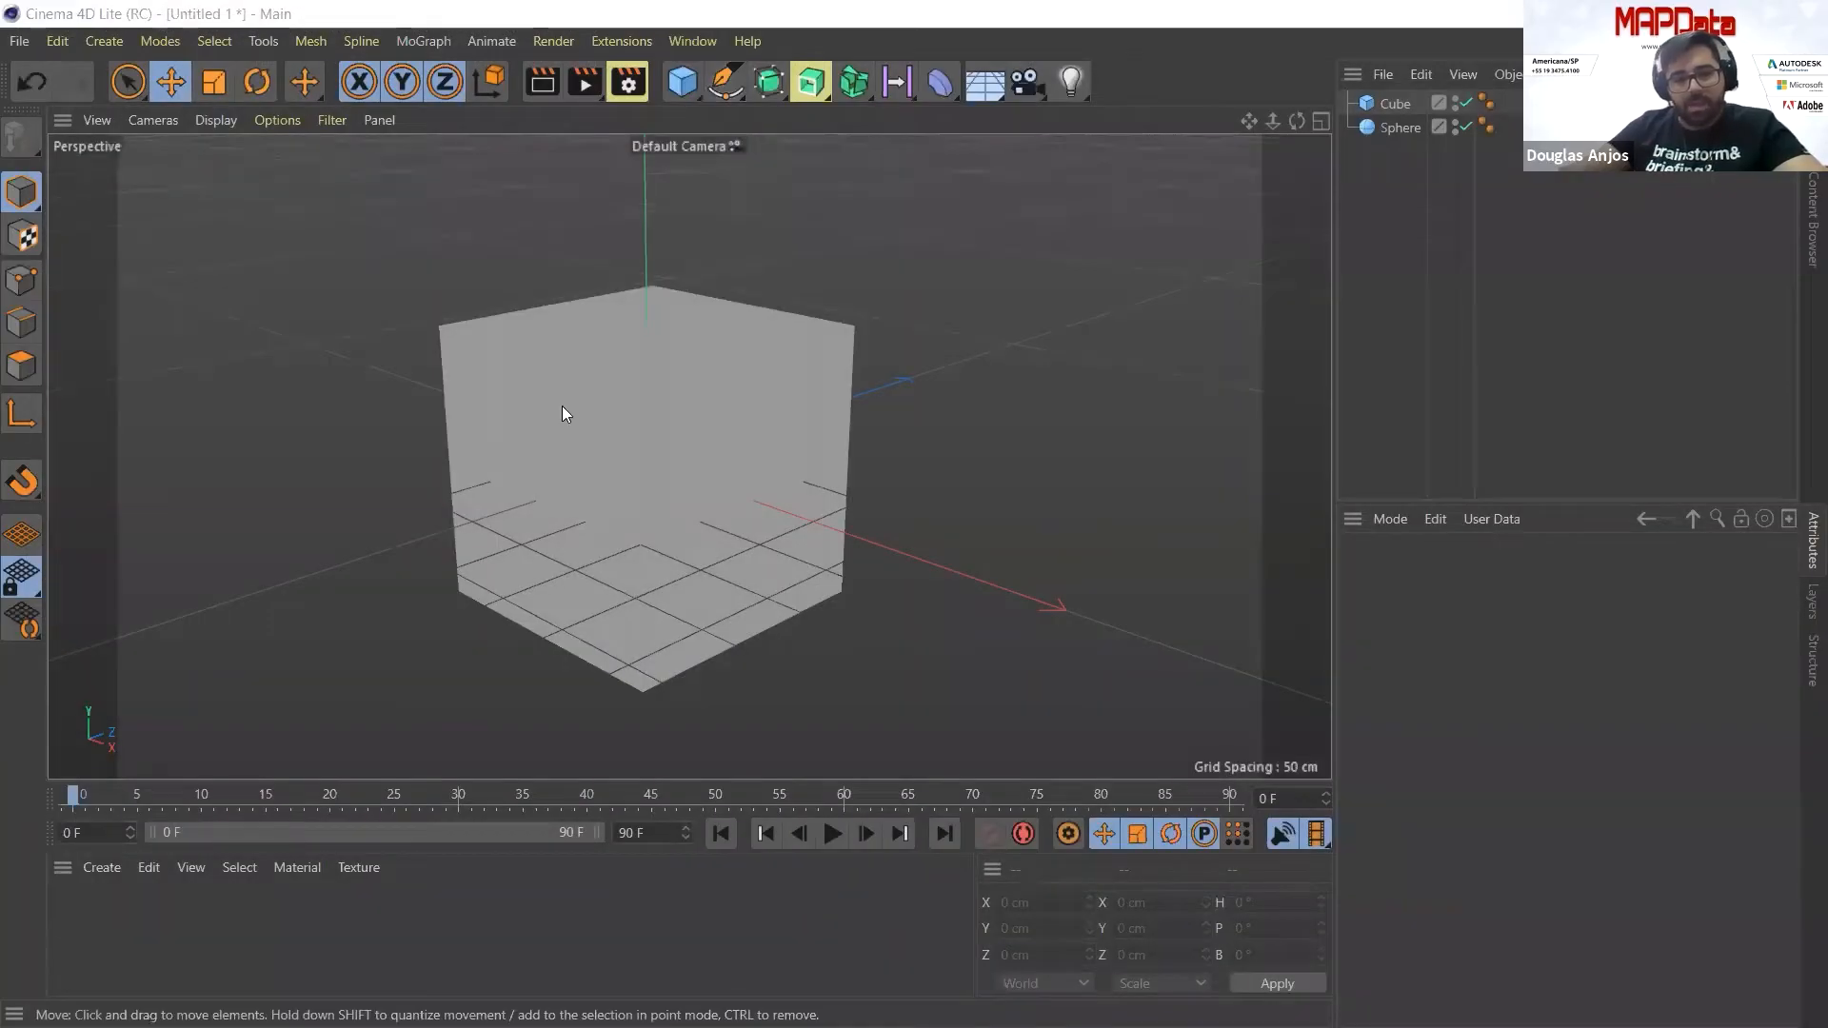
pyautogui.press('super')
pyautogui.write('ph')
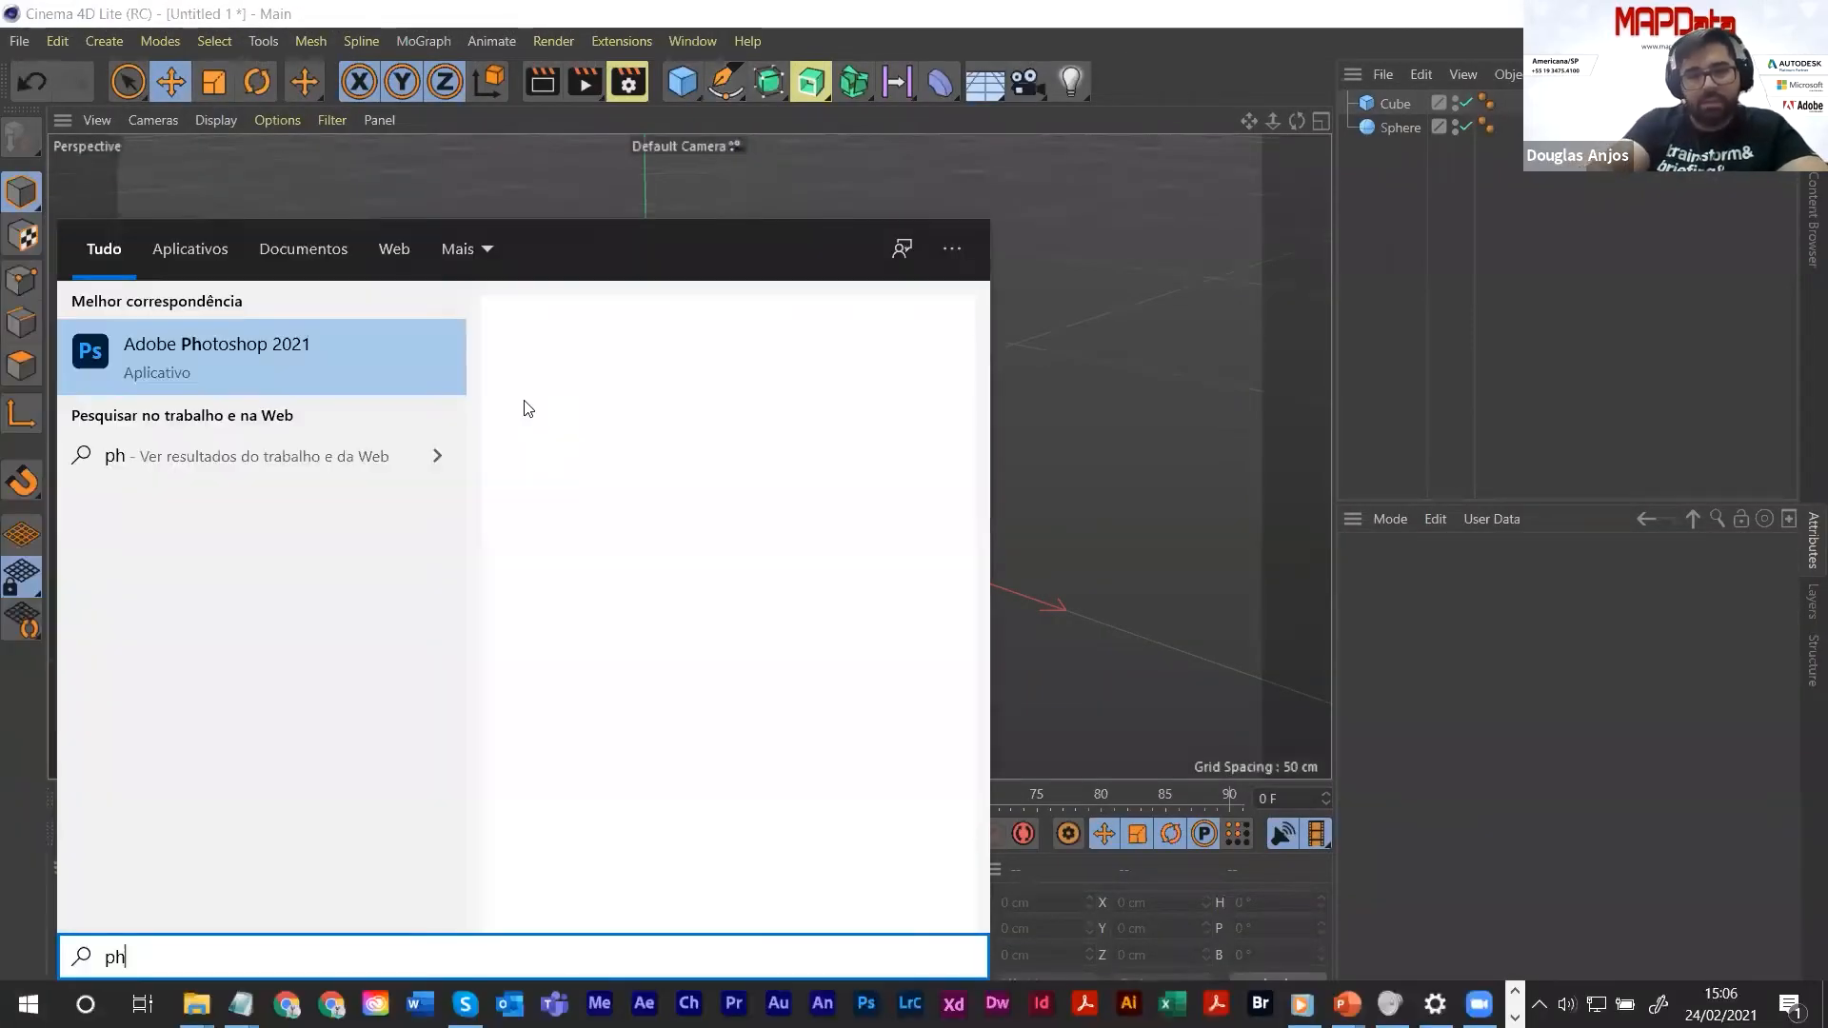
pyautogui.write('otoshop')
pyautogui.click(327, 350)
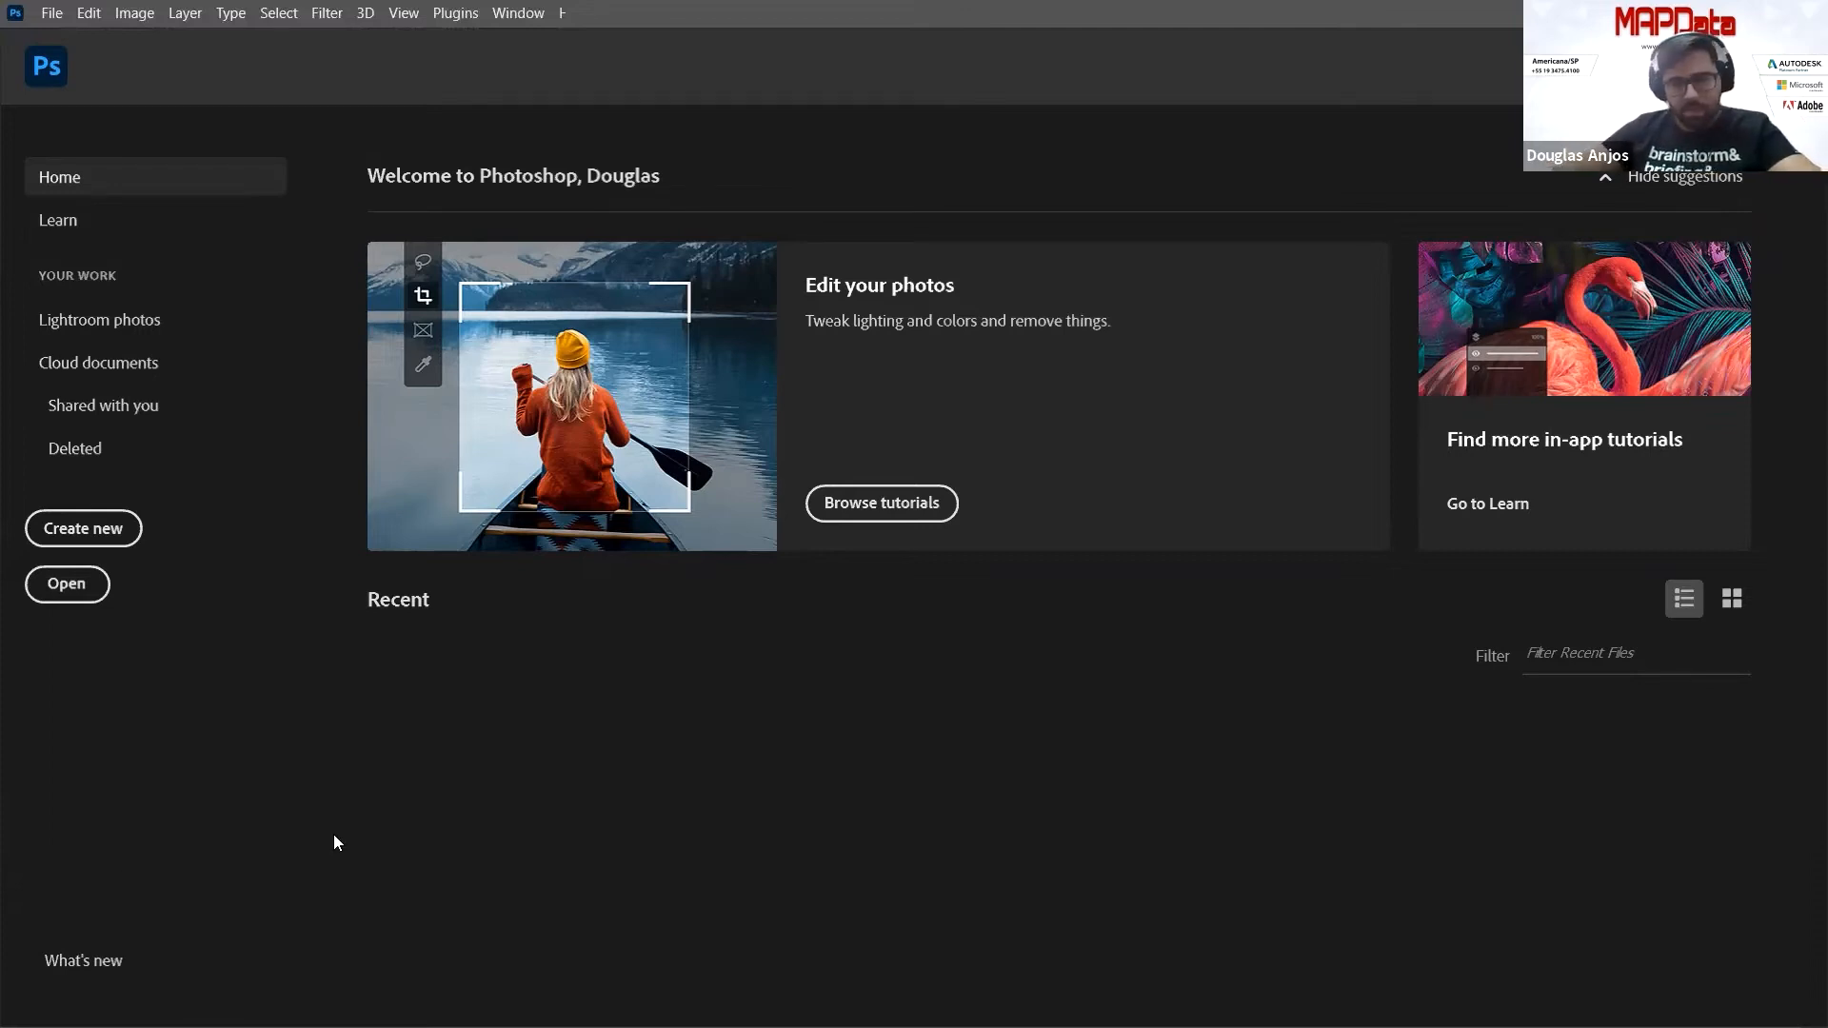
pyautogui.hotkey('alt', 'Tab')
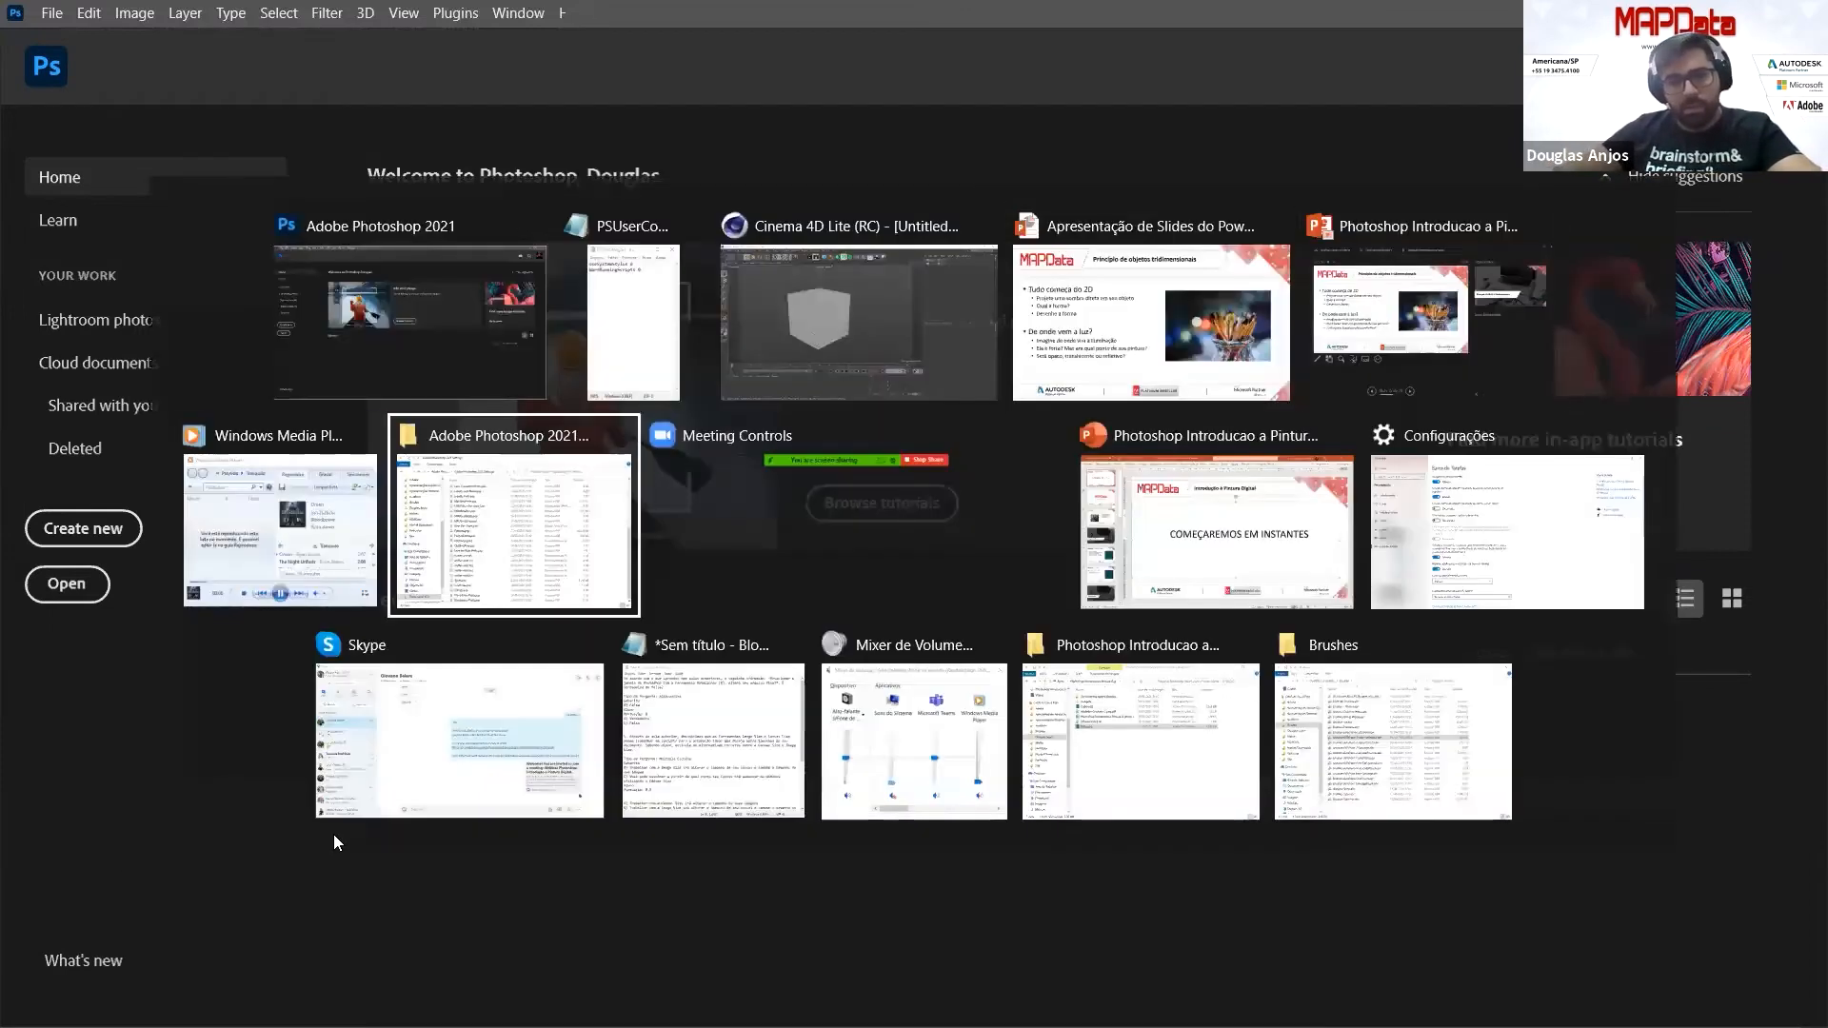
pyautogui.press('Escape')
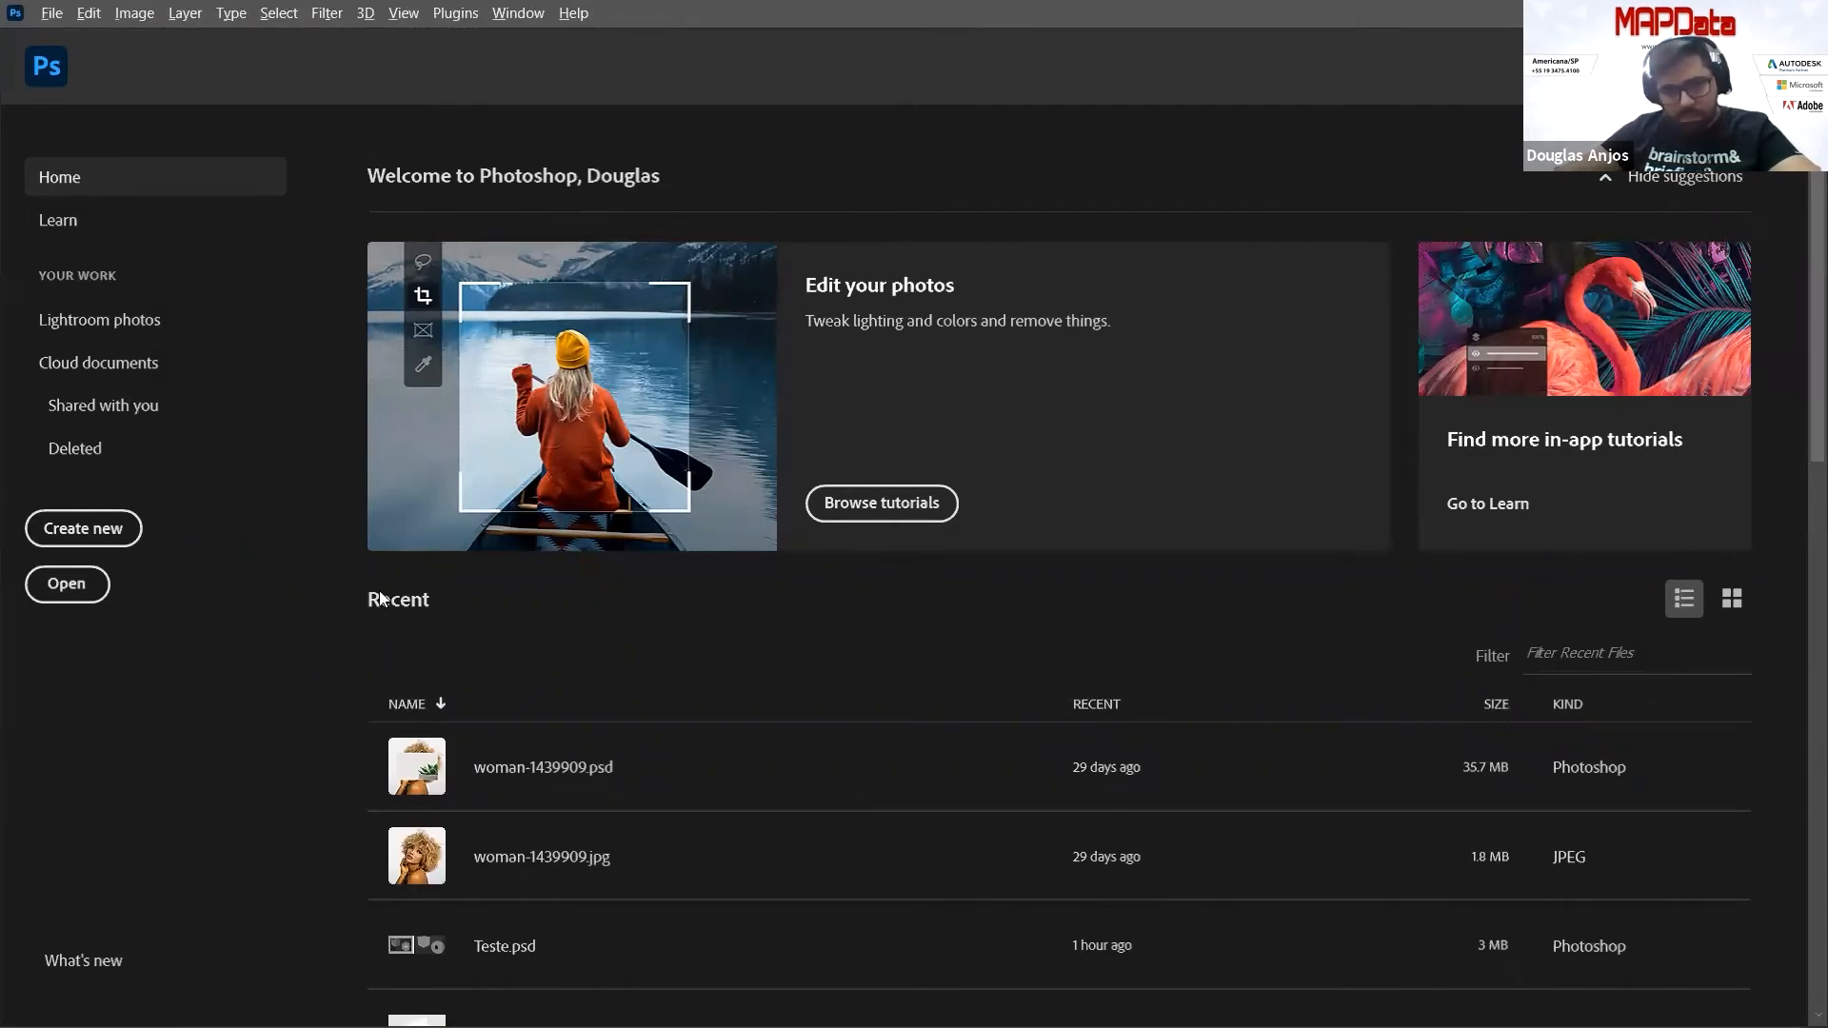
# Sort the recent files by date, open Cubo.psd, and display the brush's Shape Dynamics settings
pyautogui.click(1093, 706)
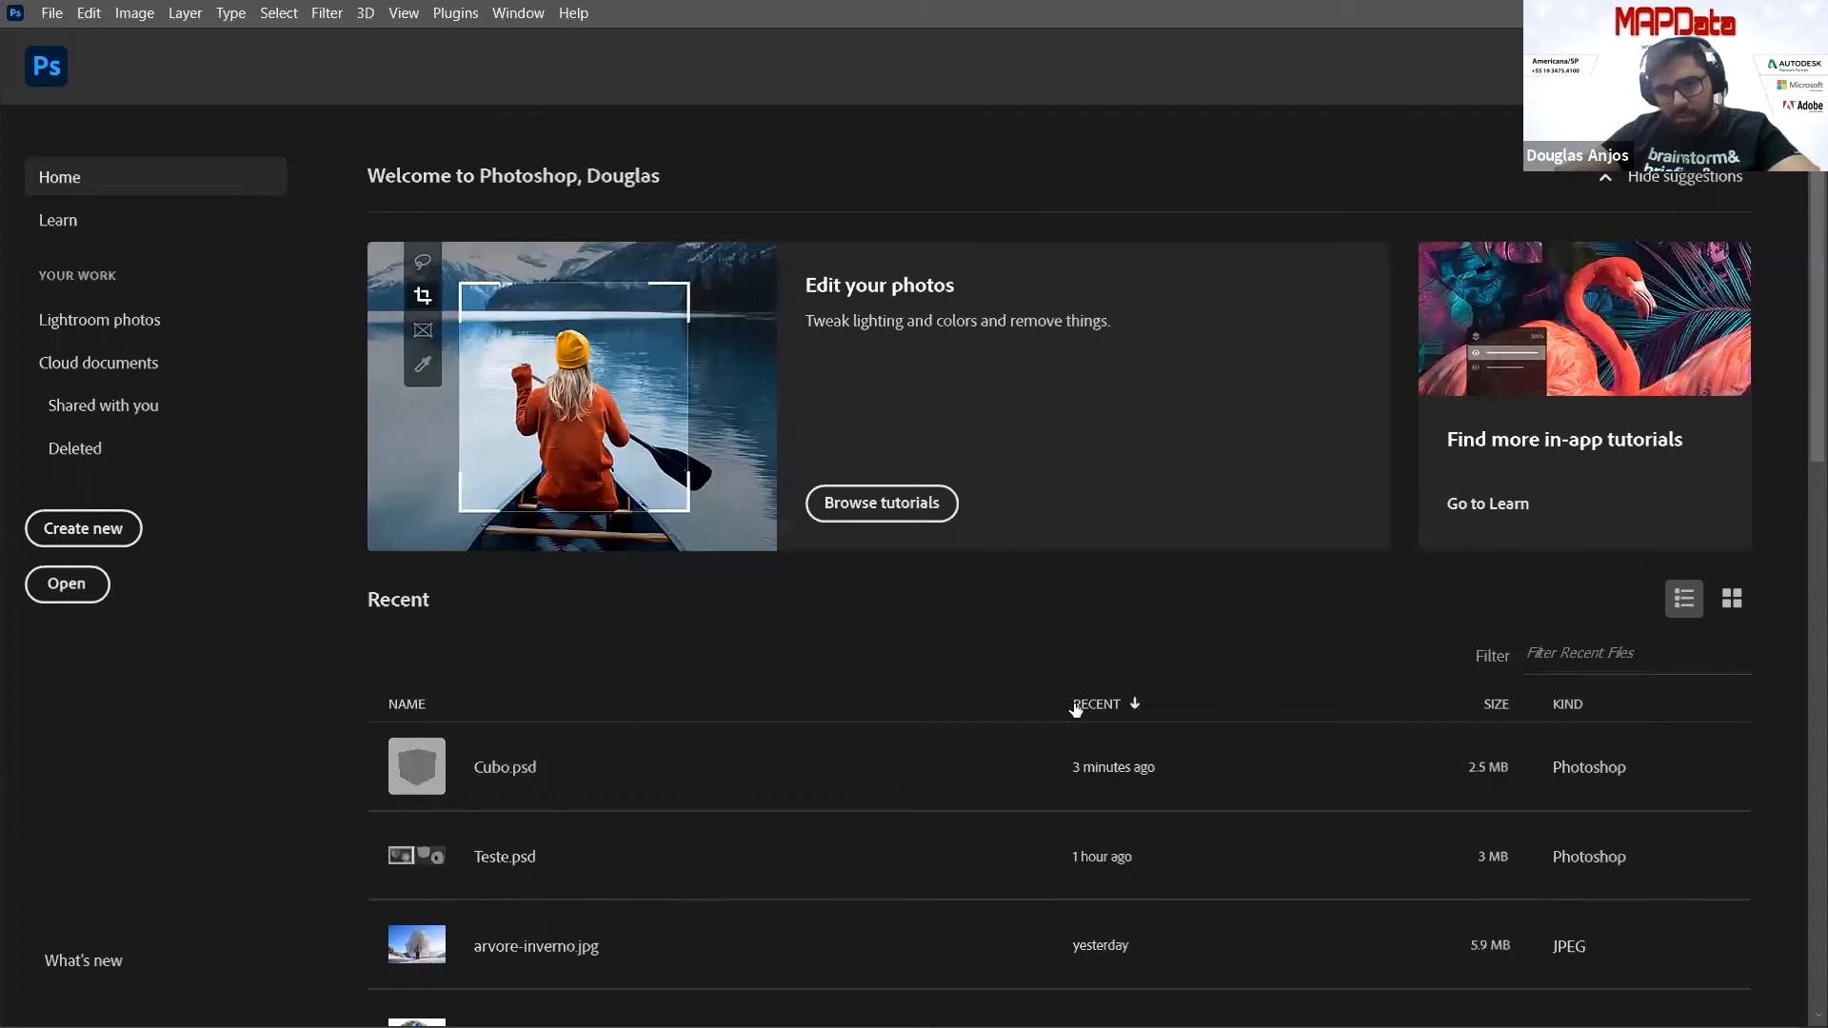
pyautogui.click(520, 776)
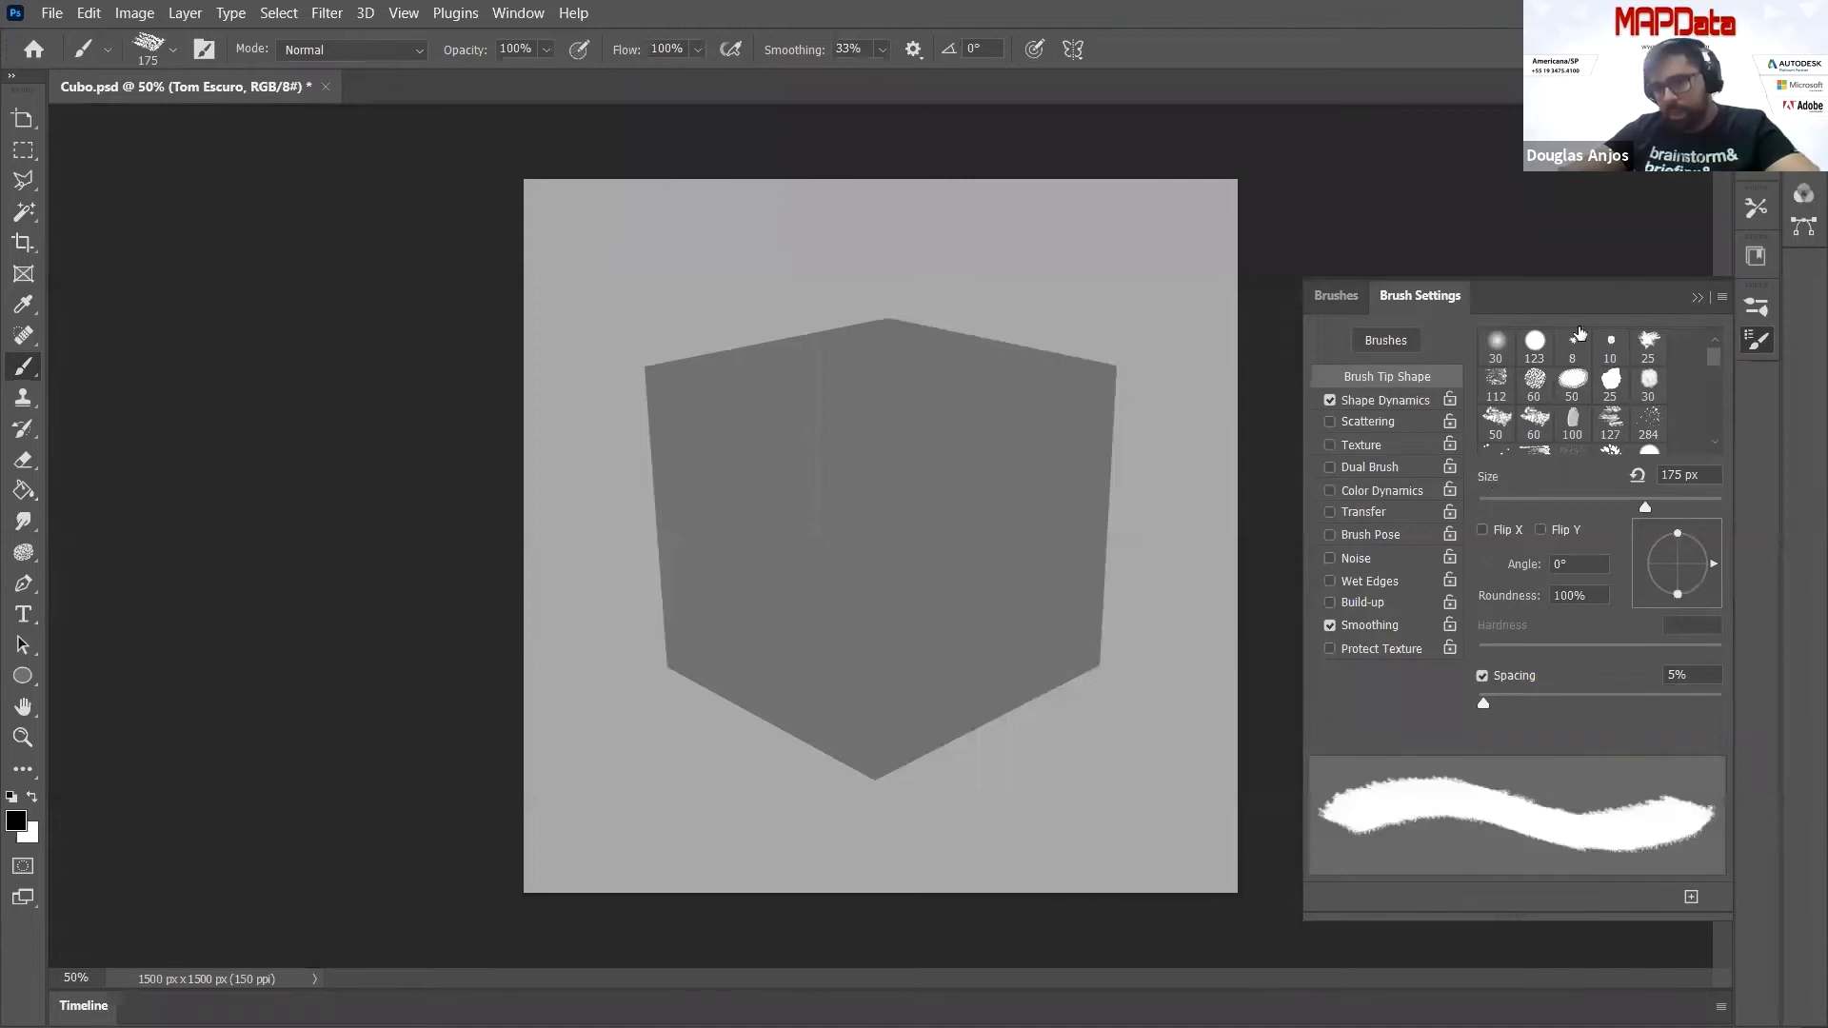
pyautogui.click(1398, 400)
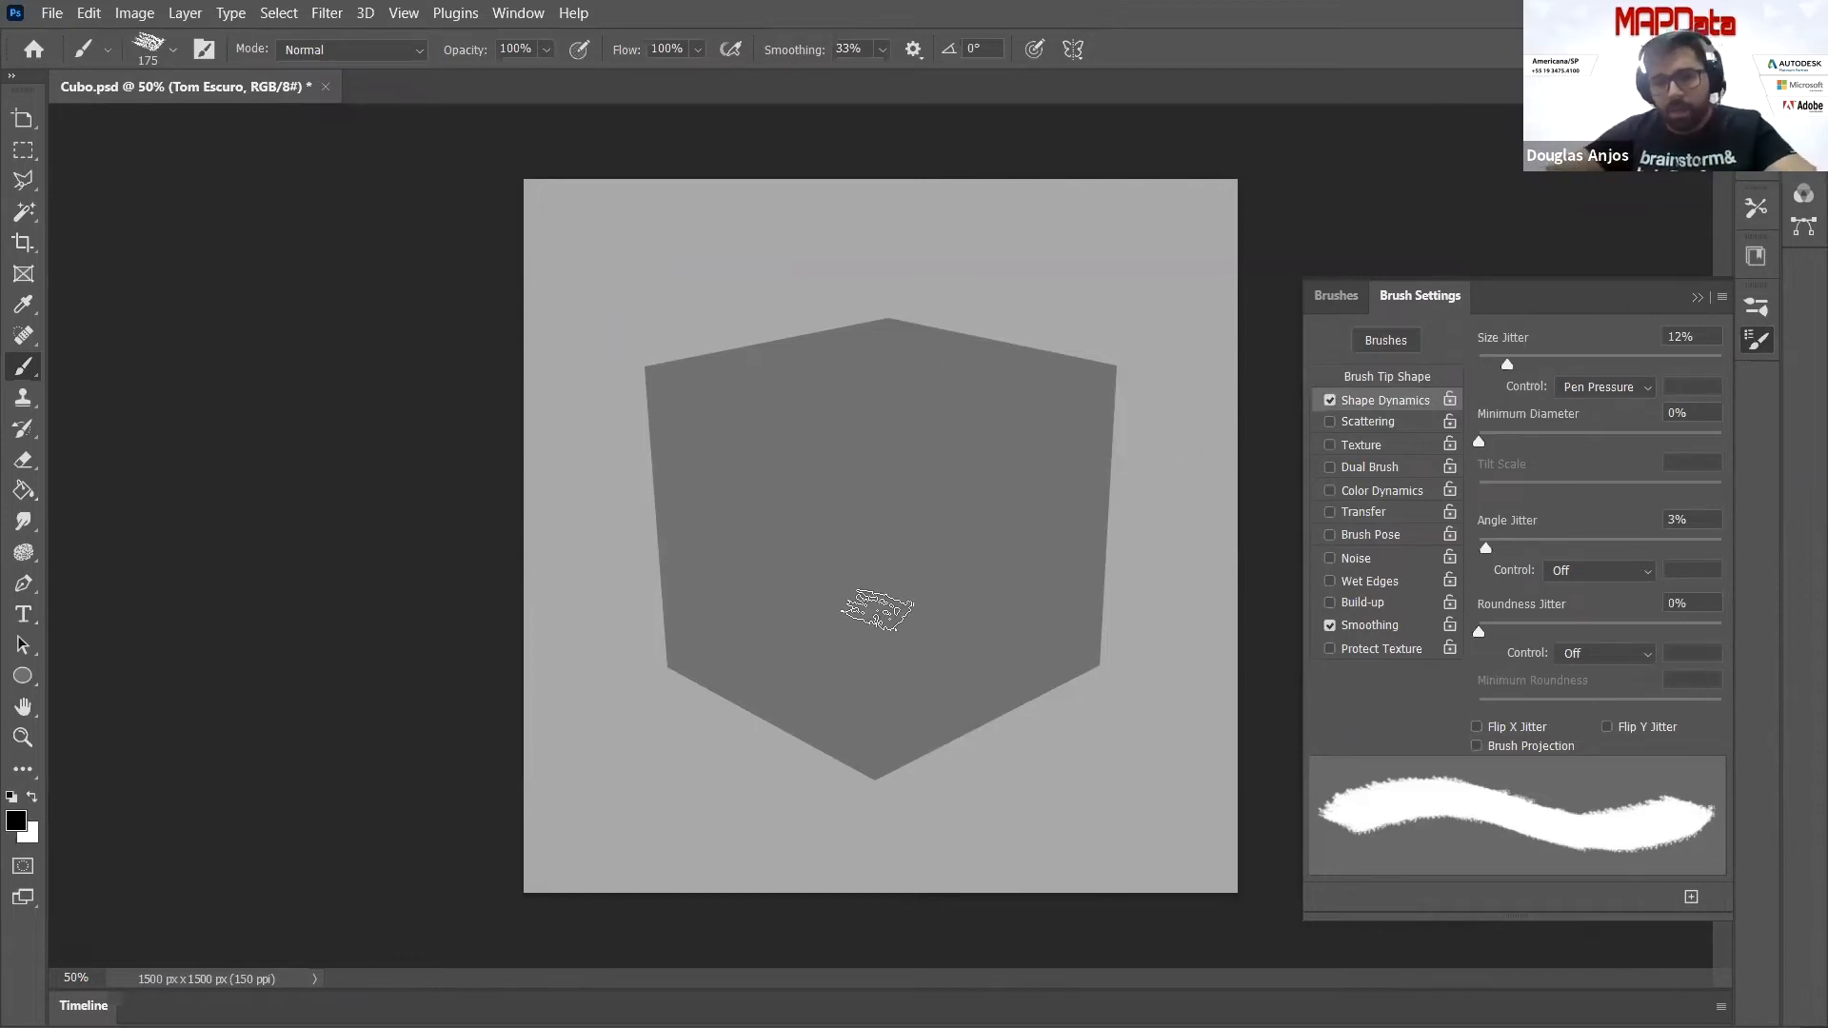
# Test pen pressure with one light and two heavy black strokes on the cube, and undo the two heavy strokes
pyautogui.moveTo(799, 595); pyautogui.dragTo(868, 493)
pyautogui.moveTo(893, 671)
pyautogui.mouseDown()
pyautogui.moveTo(952, 457)
pyautogui.moveTo(1007, 405)
pyautogui.mouseUp()
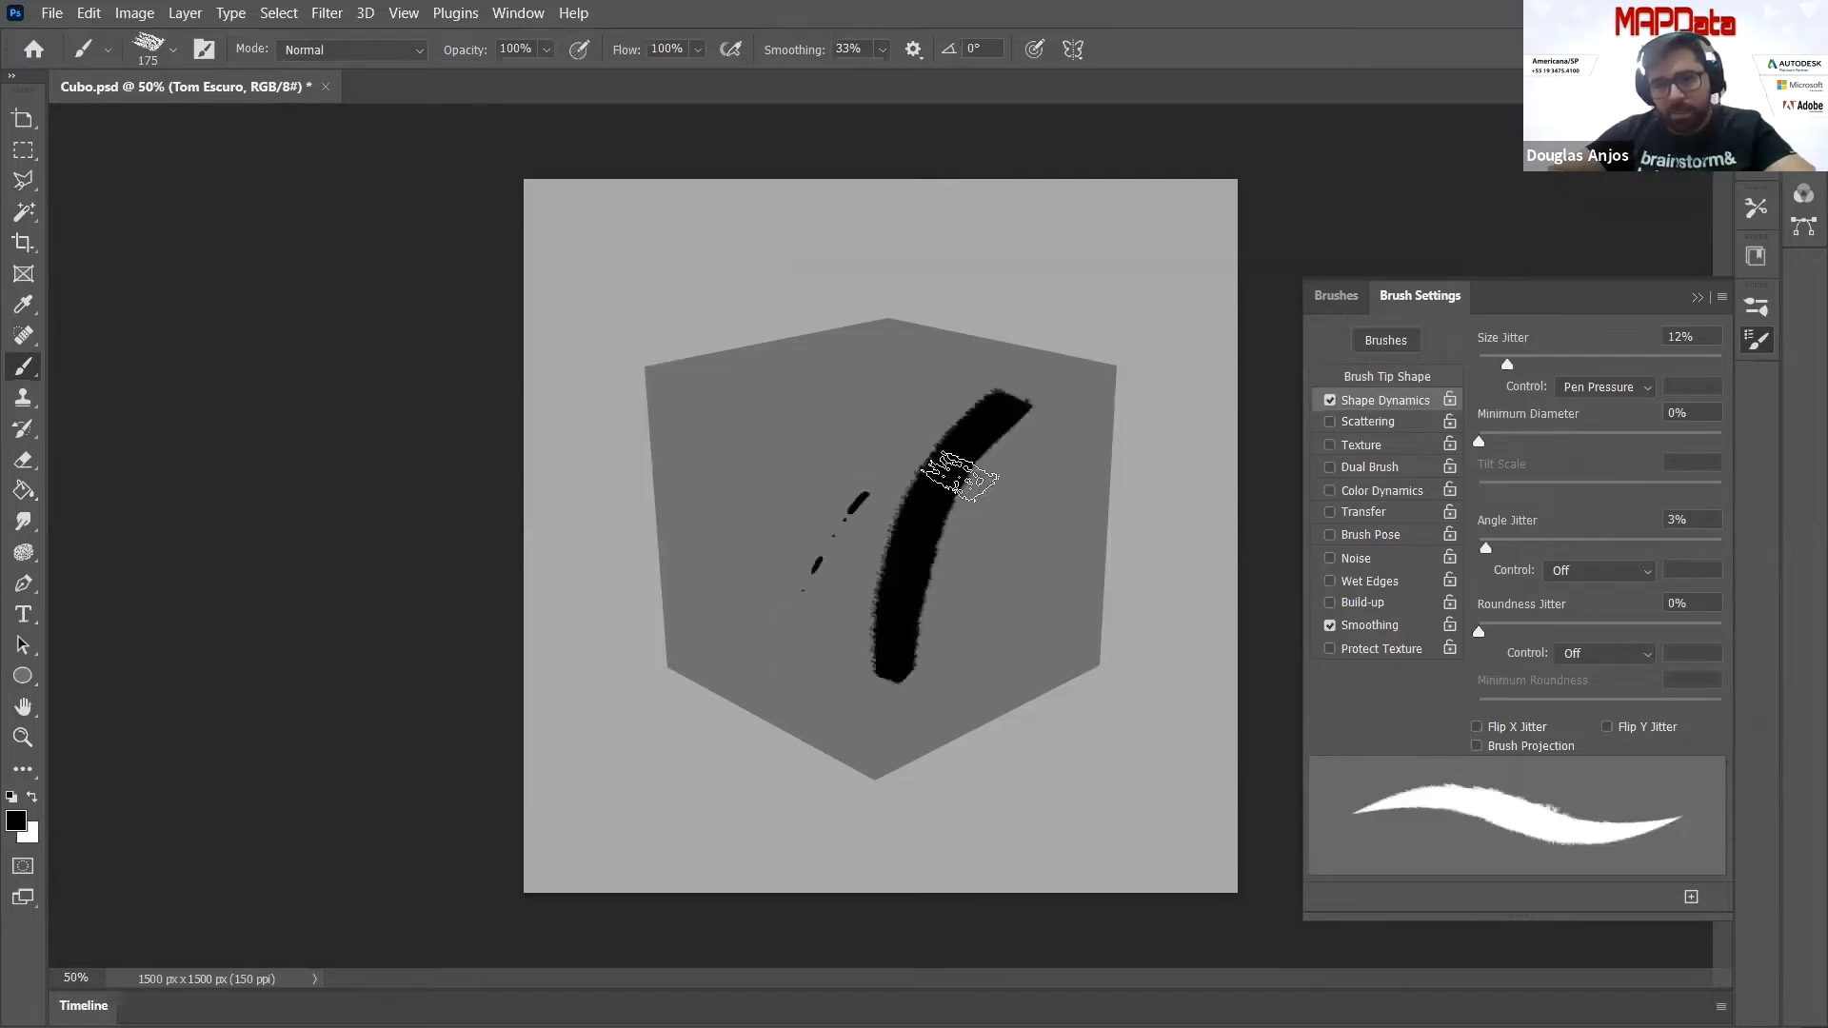
pyautogui.moveTo(829, 557); pyautogui.dragTo(929, 379)
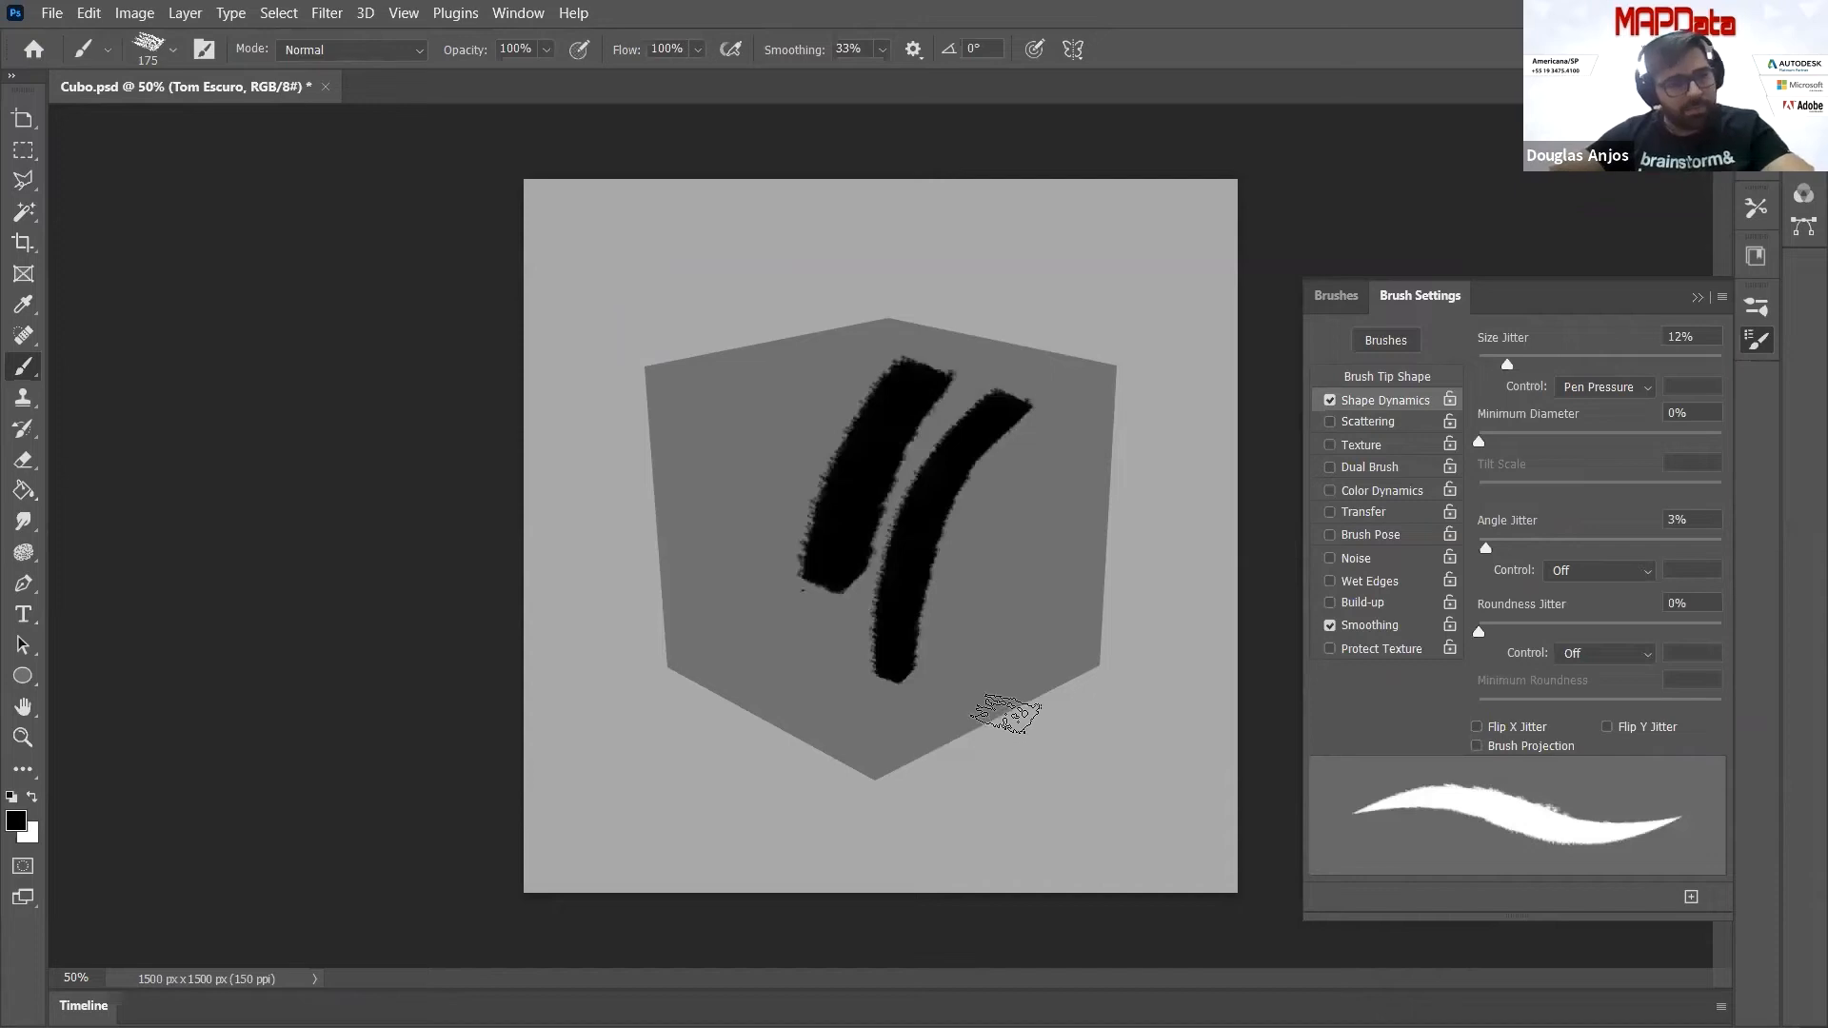
pyautogui.hotkey('ctrl', 'z')
pyautogui.hotkey('ctrl', 'z')
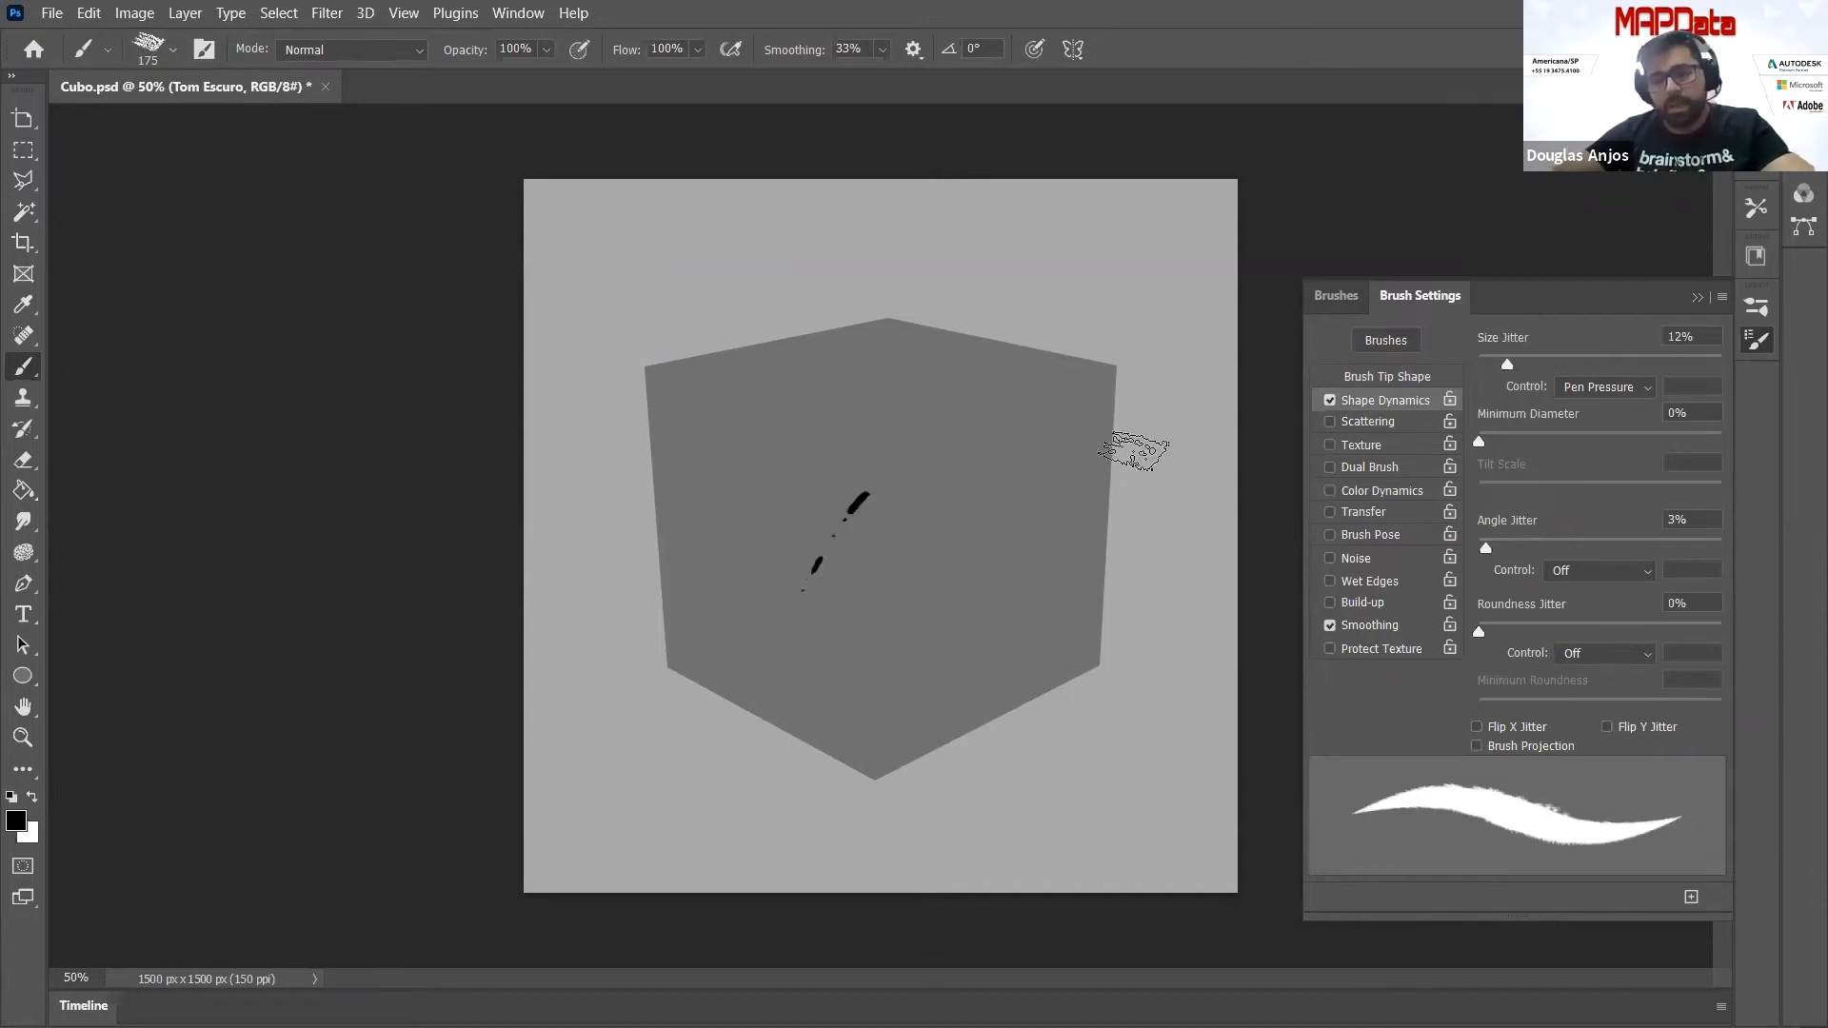
# Undo the remaining black test strokes on the cube, then try a brush opacity of 22% and return it to 100%
pyautogui.hotkey('ctrl', 'z')
pyautogui.hotkey('ctrl', 'z')
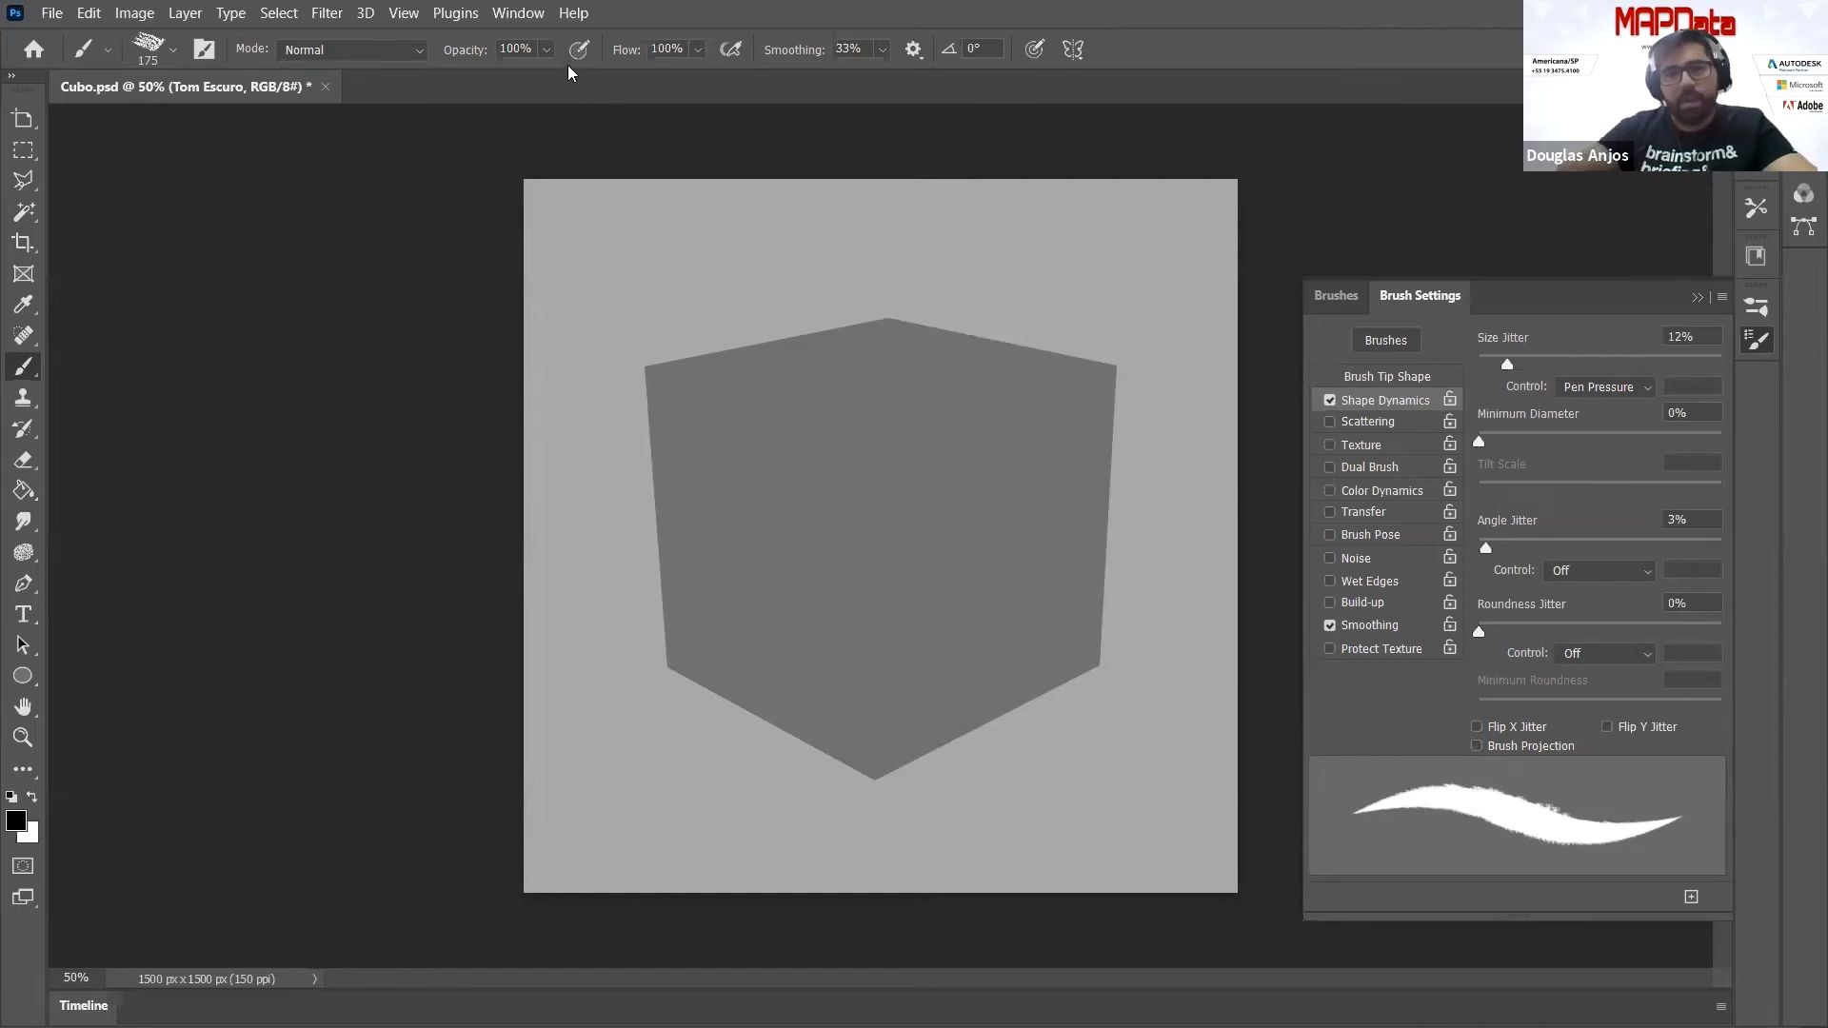
pyautogui.moveTo(548, 54); pyautogui.dragTo(485, 176)
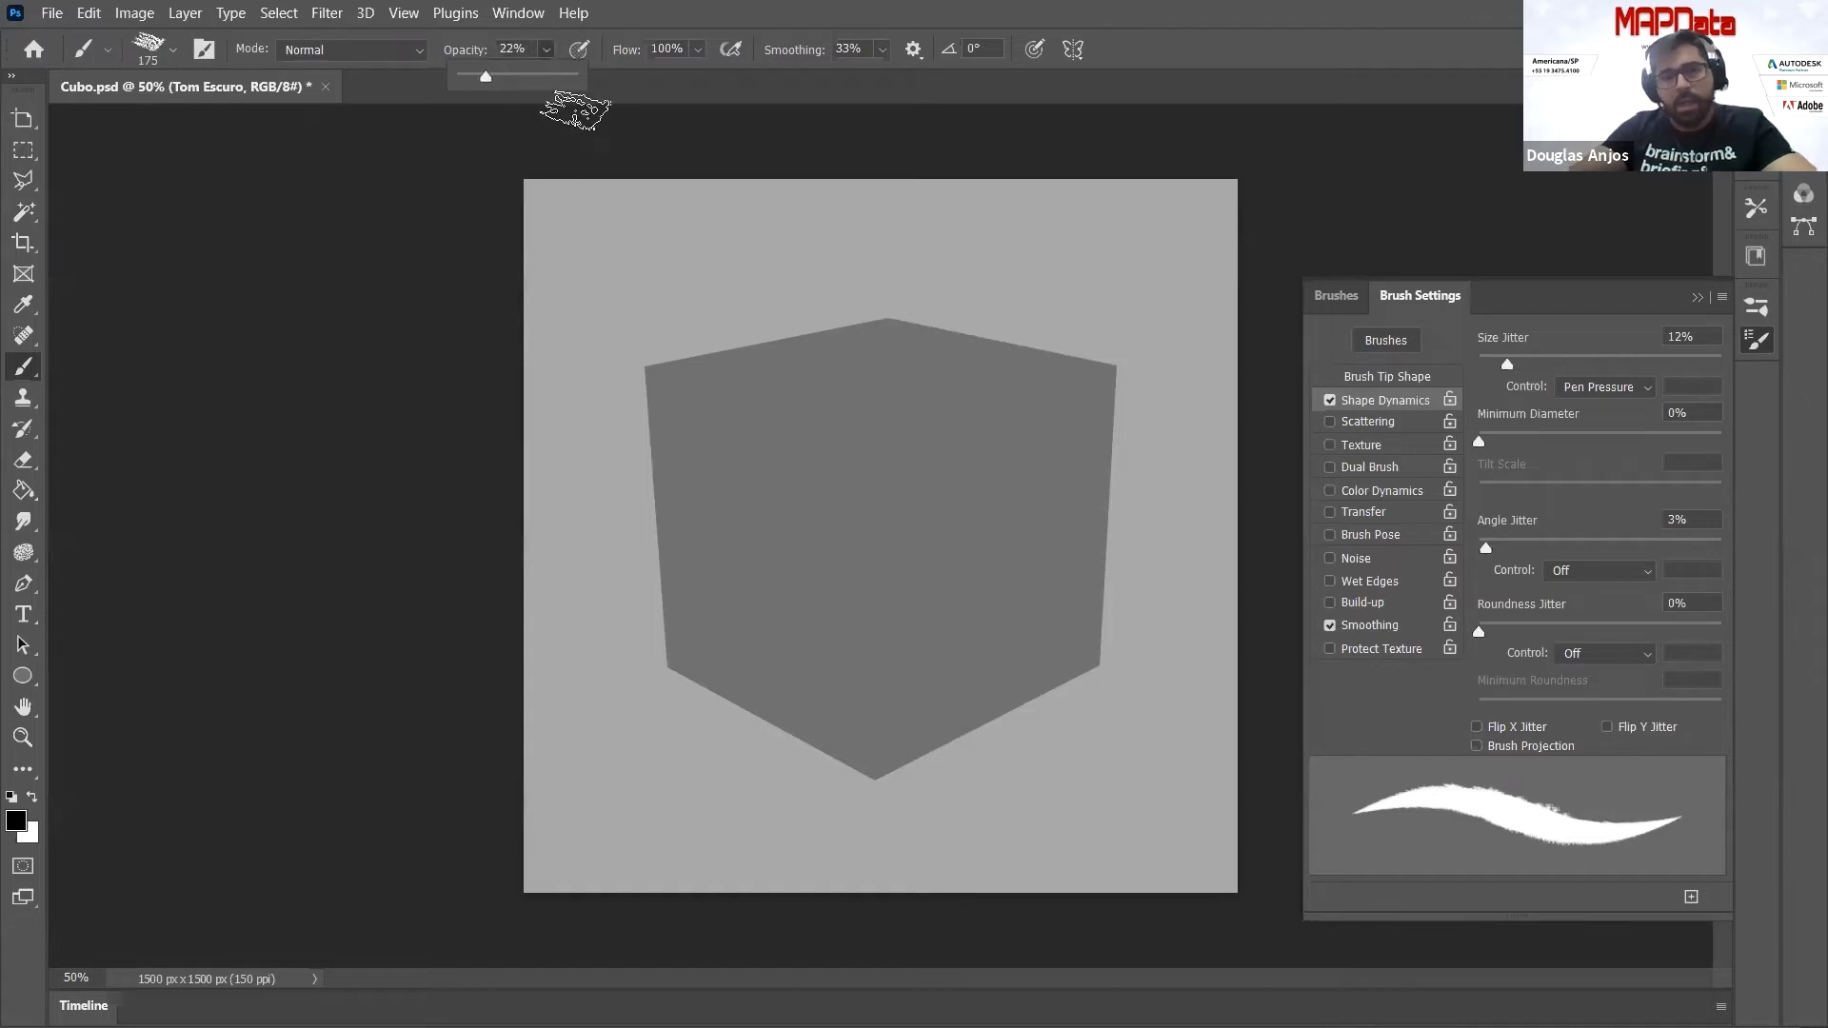
pyautogui.moveTo(506, 88); pyautogui.dragTo(627, 120)
pyautogui.click(672, 14)
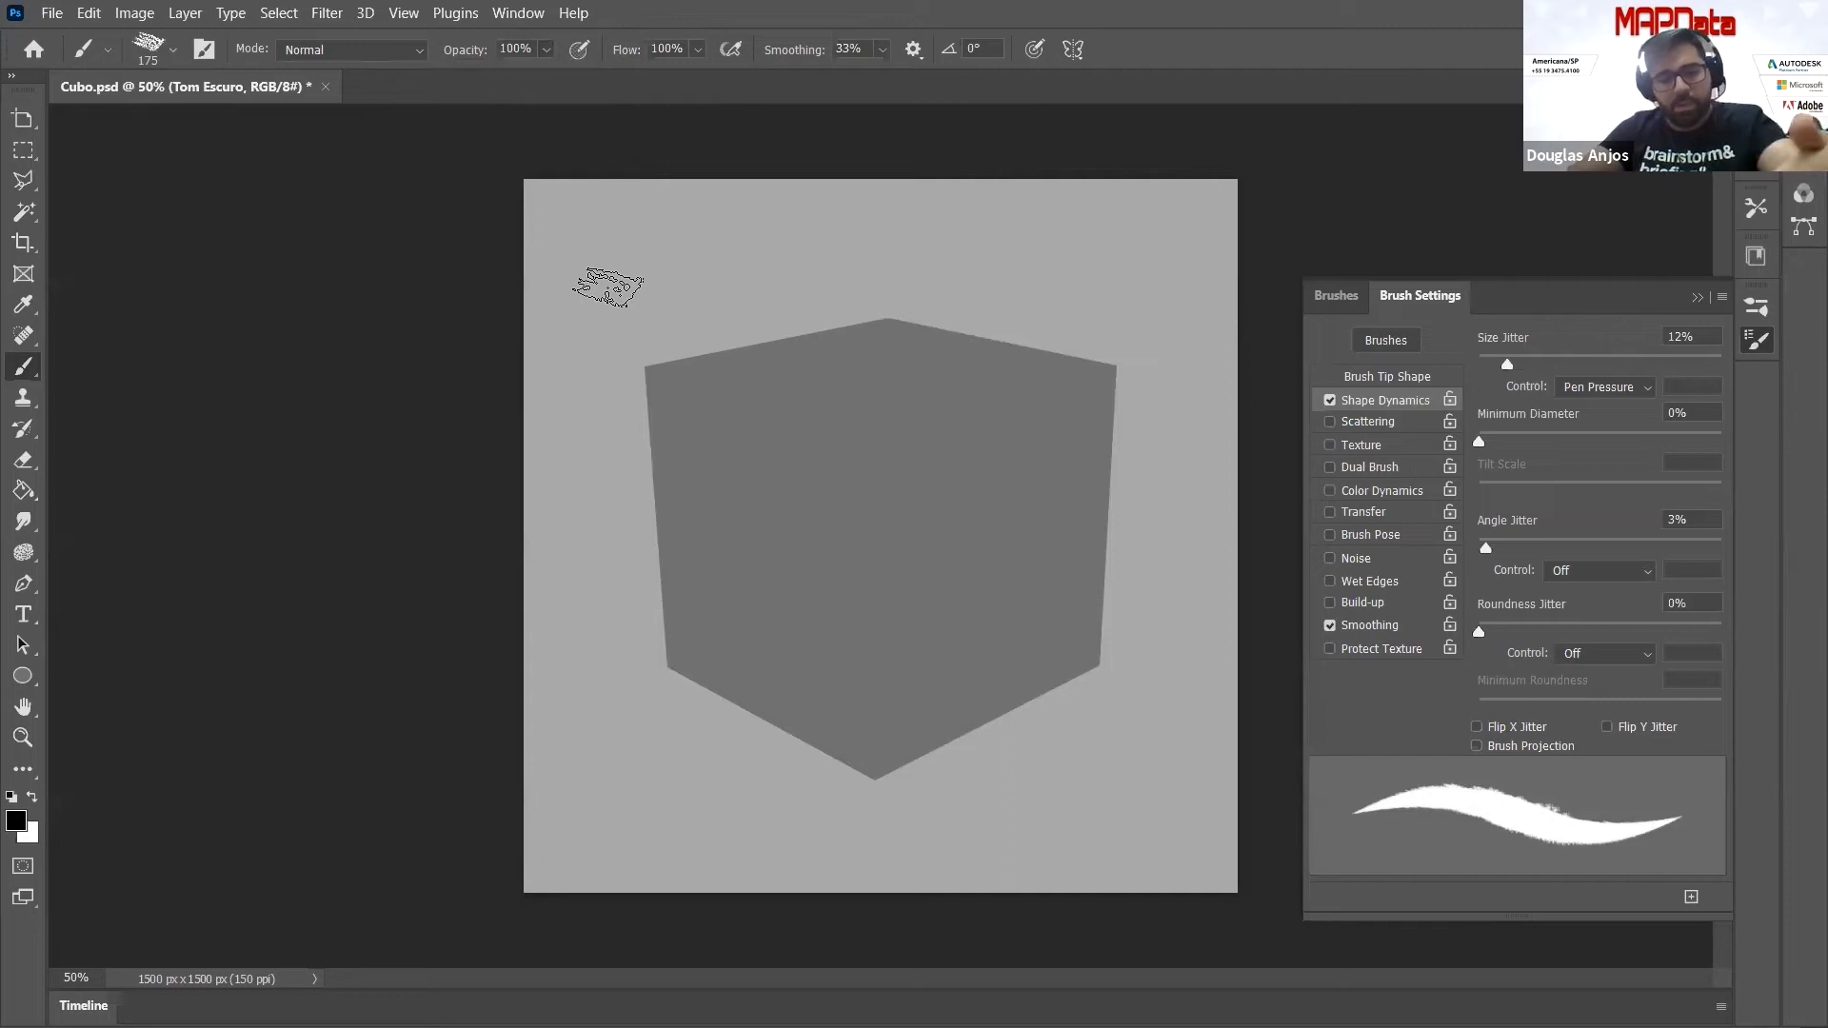
# Switch the brush opacity to 20%, 50% and back to 20%, then test dark strokes on the cube's right side and undo them
pyautogui.press('2')
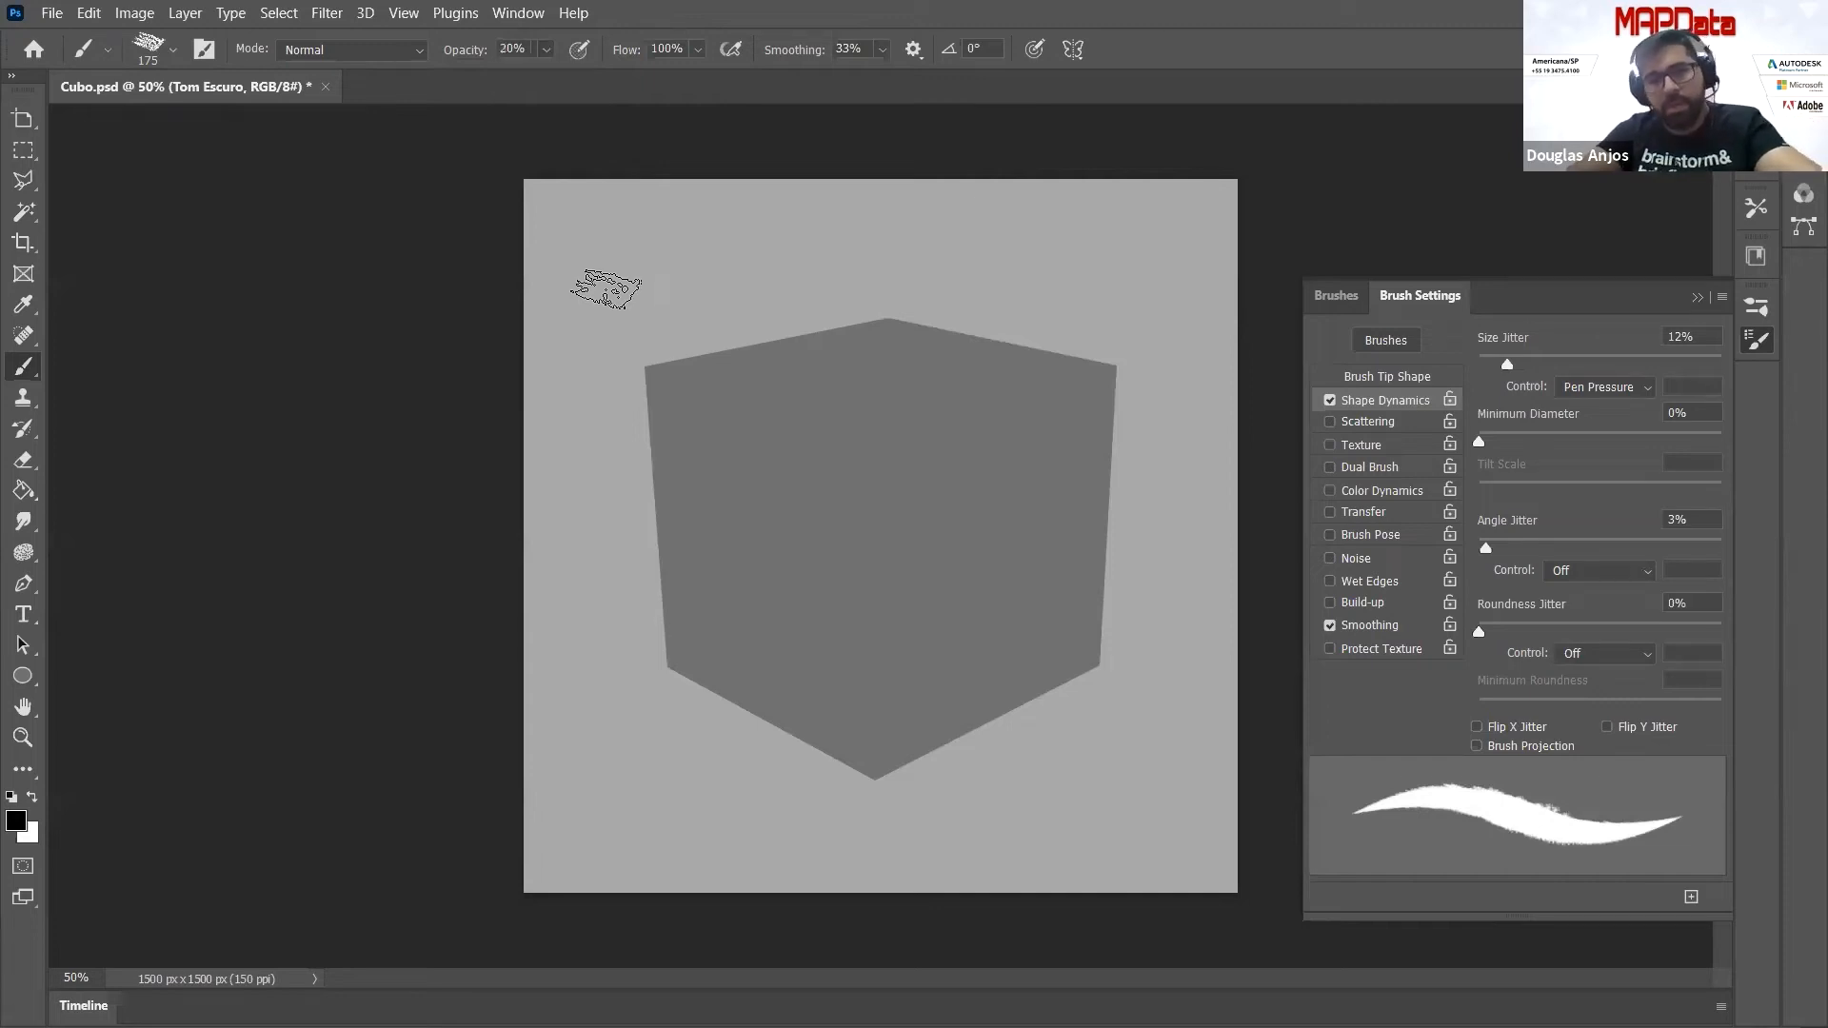
pyautogui.press('5')
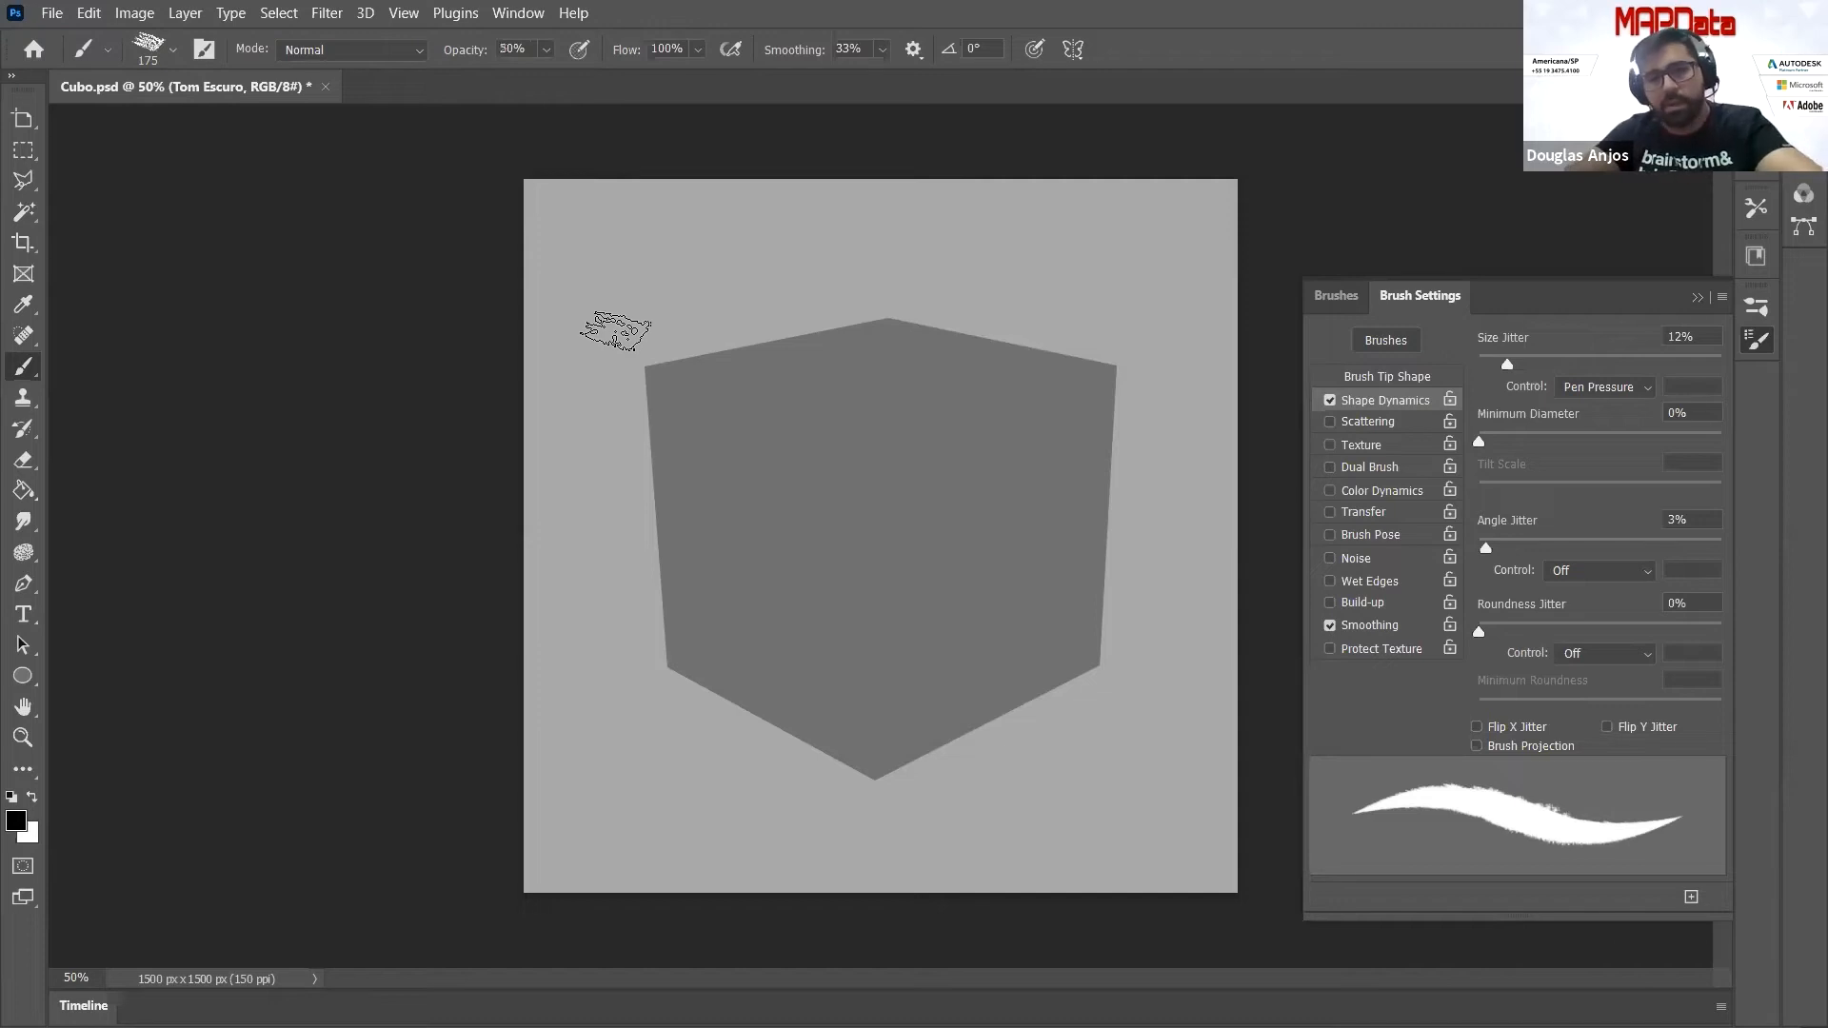
pyautogui.press('2')
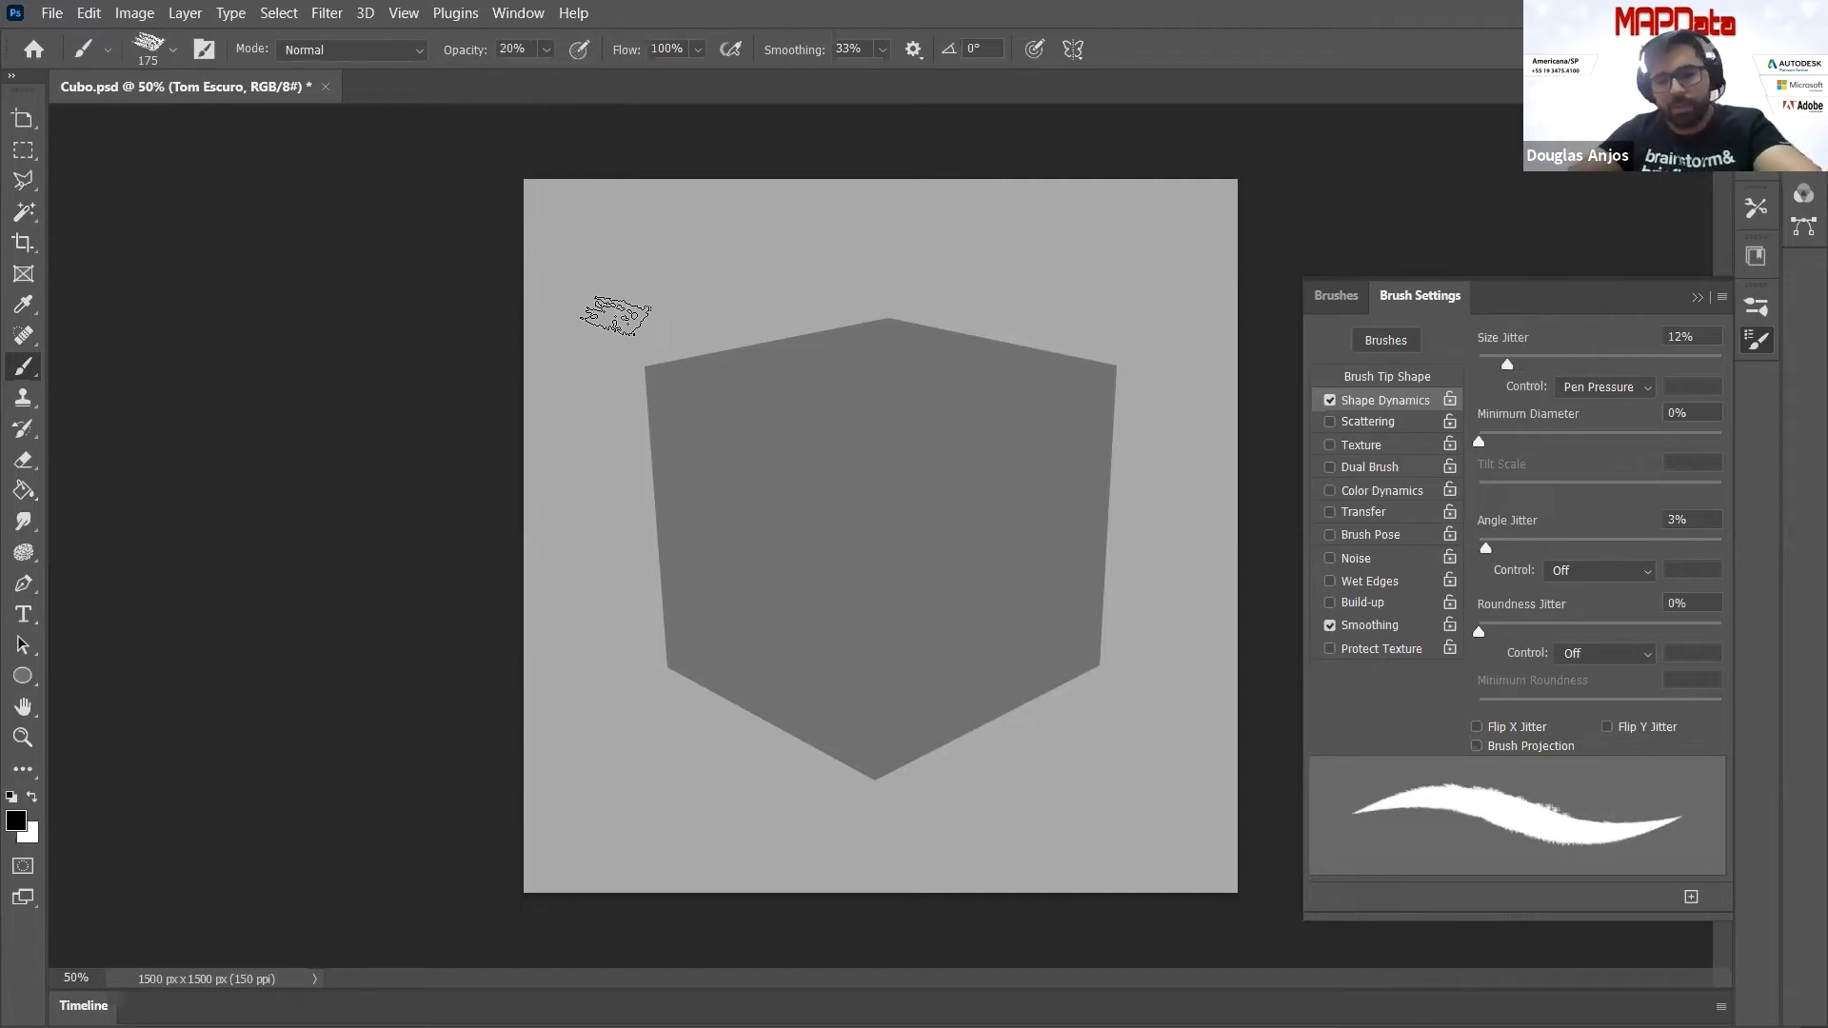
pyautogui.moveTo(1044, 672)
pyautogui.mouseDown()
pyautogui.moveTo(1073, 625)
pyautogui.moveTo(1094, 469)
pyautogui.mouseUp()
pyautogui.moveTo(996, 707)
pyautogui.mouseDown()
pyautogui.moveTo(1107, 434)
pyautogui.moveTo(1021, 679)
pyautogui.moveTo(1004, 673)
pyautogui.moveTo(1074, 499)
pyautogui.moveTo(1020, 684)
pyautogui.moveTo(1101, 456)
pyautogui.moveTo(1008, 675)
pyautogui.mouseUp()
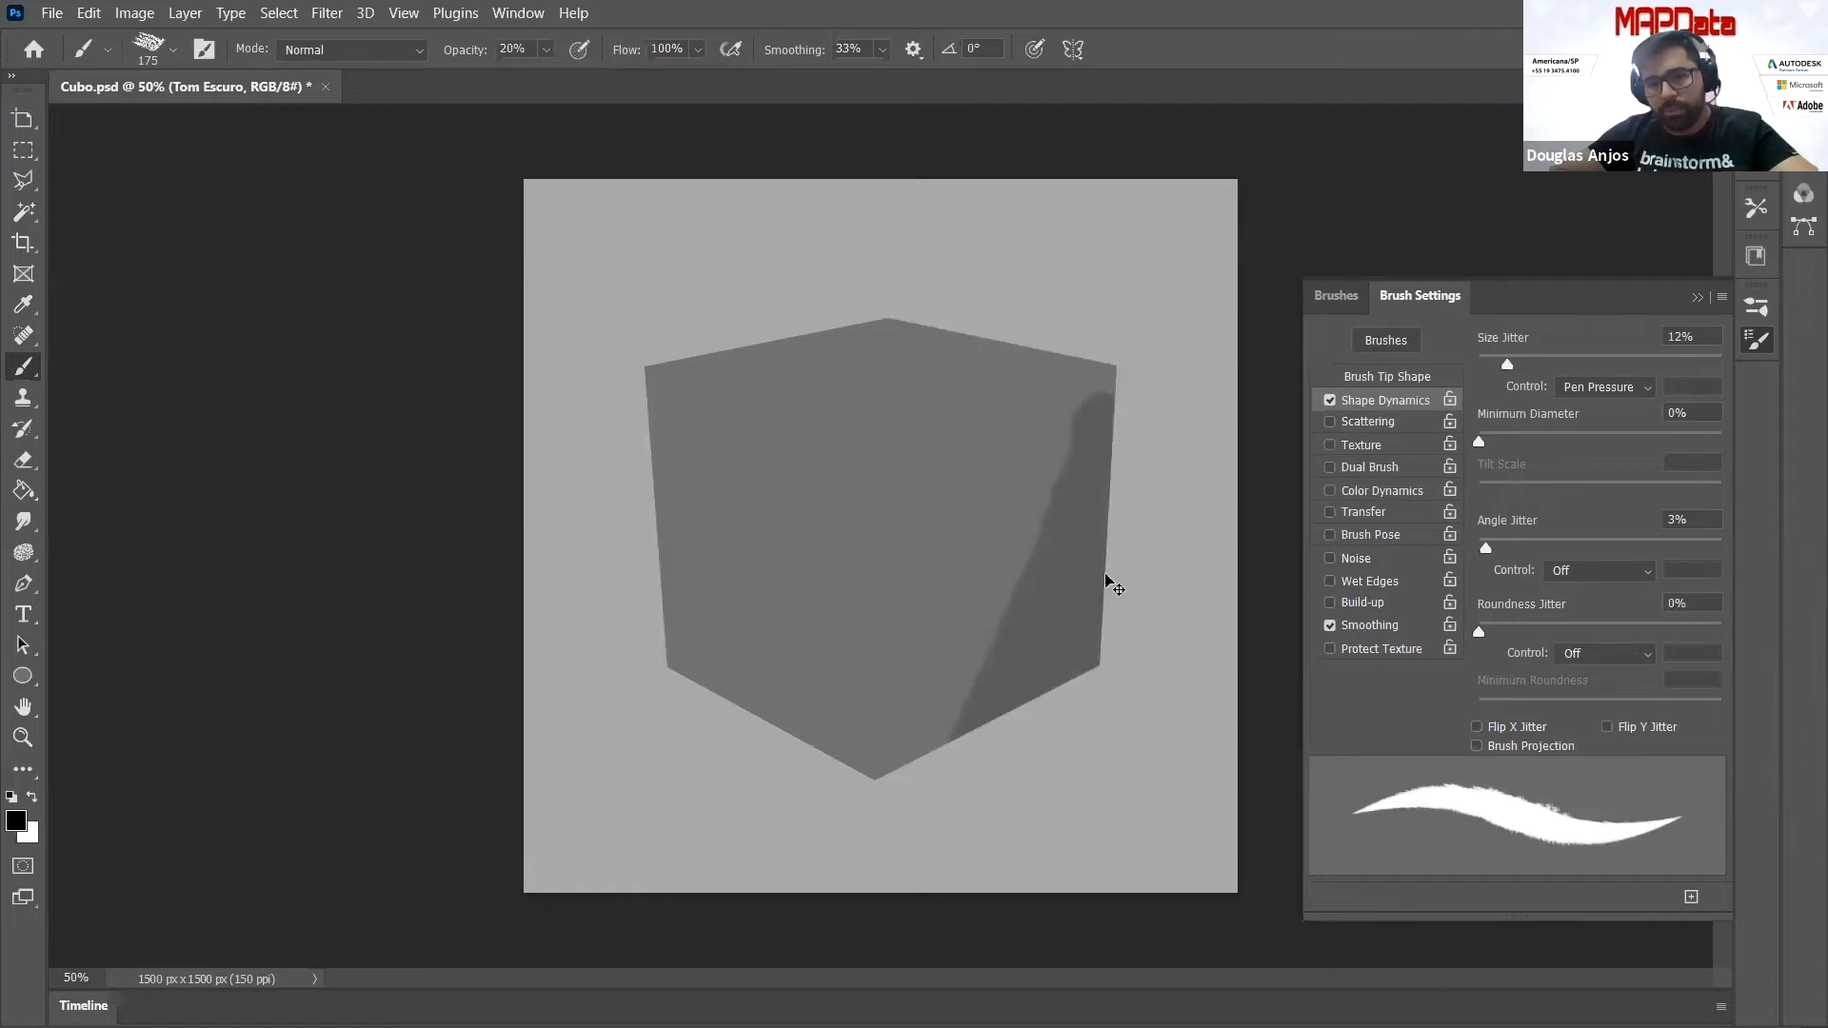
pyautogui.hotkey('ctrl', 'z')
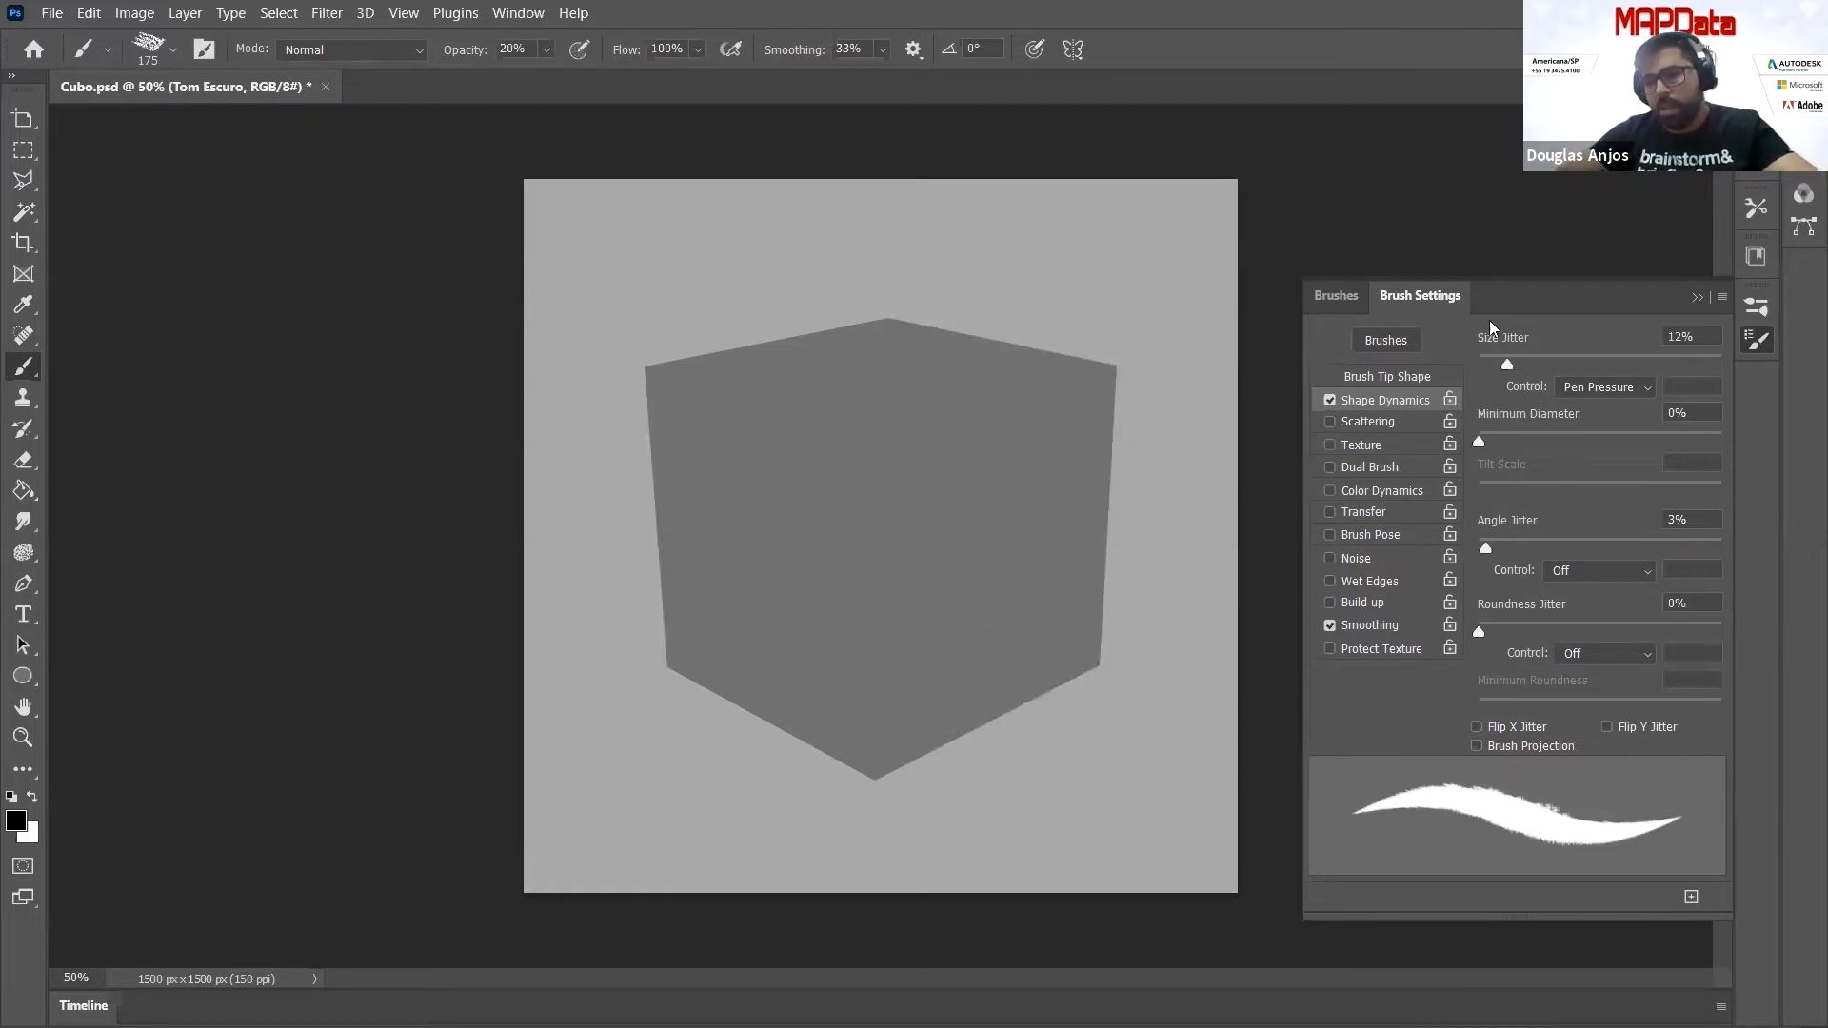
# Enlarge the brush to 460 px, test a stroke on the cube's lower-right area and undo it
pyautogui.click(1698, 297)
pyautogui.click(1757, 307)
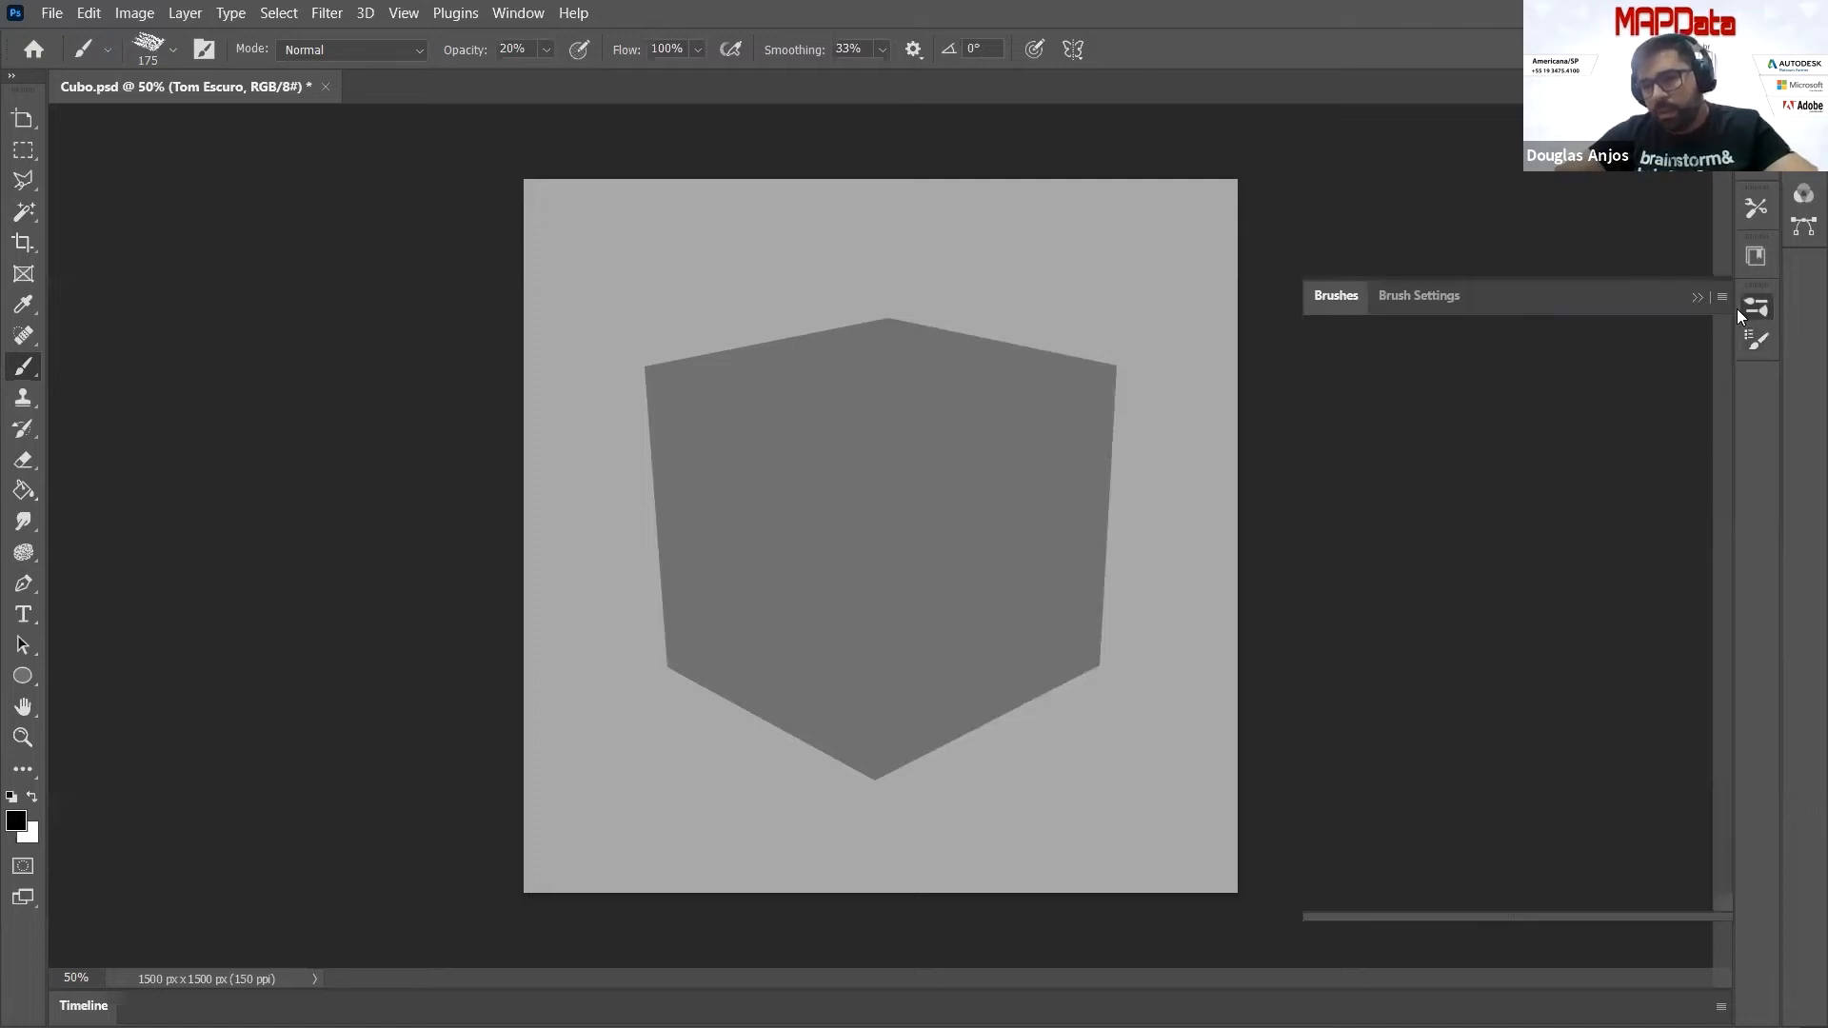
pyautogui.moveTo(1449, 366); pyautogui.dragTo(1488, 369)
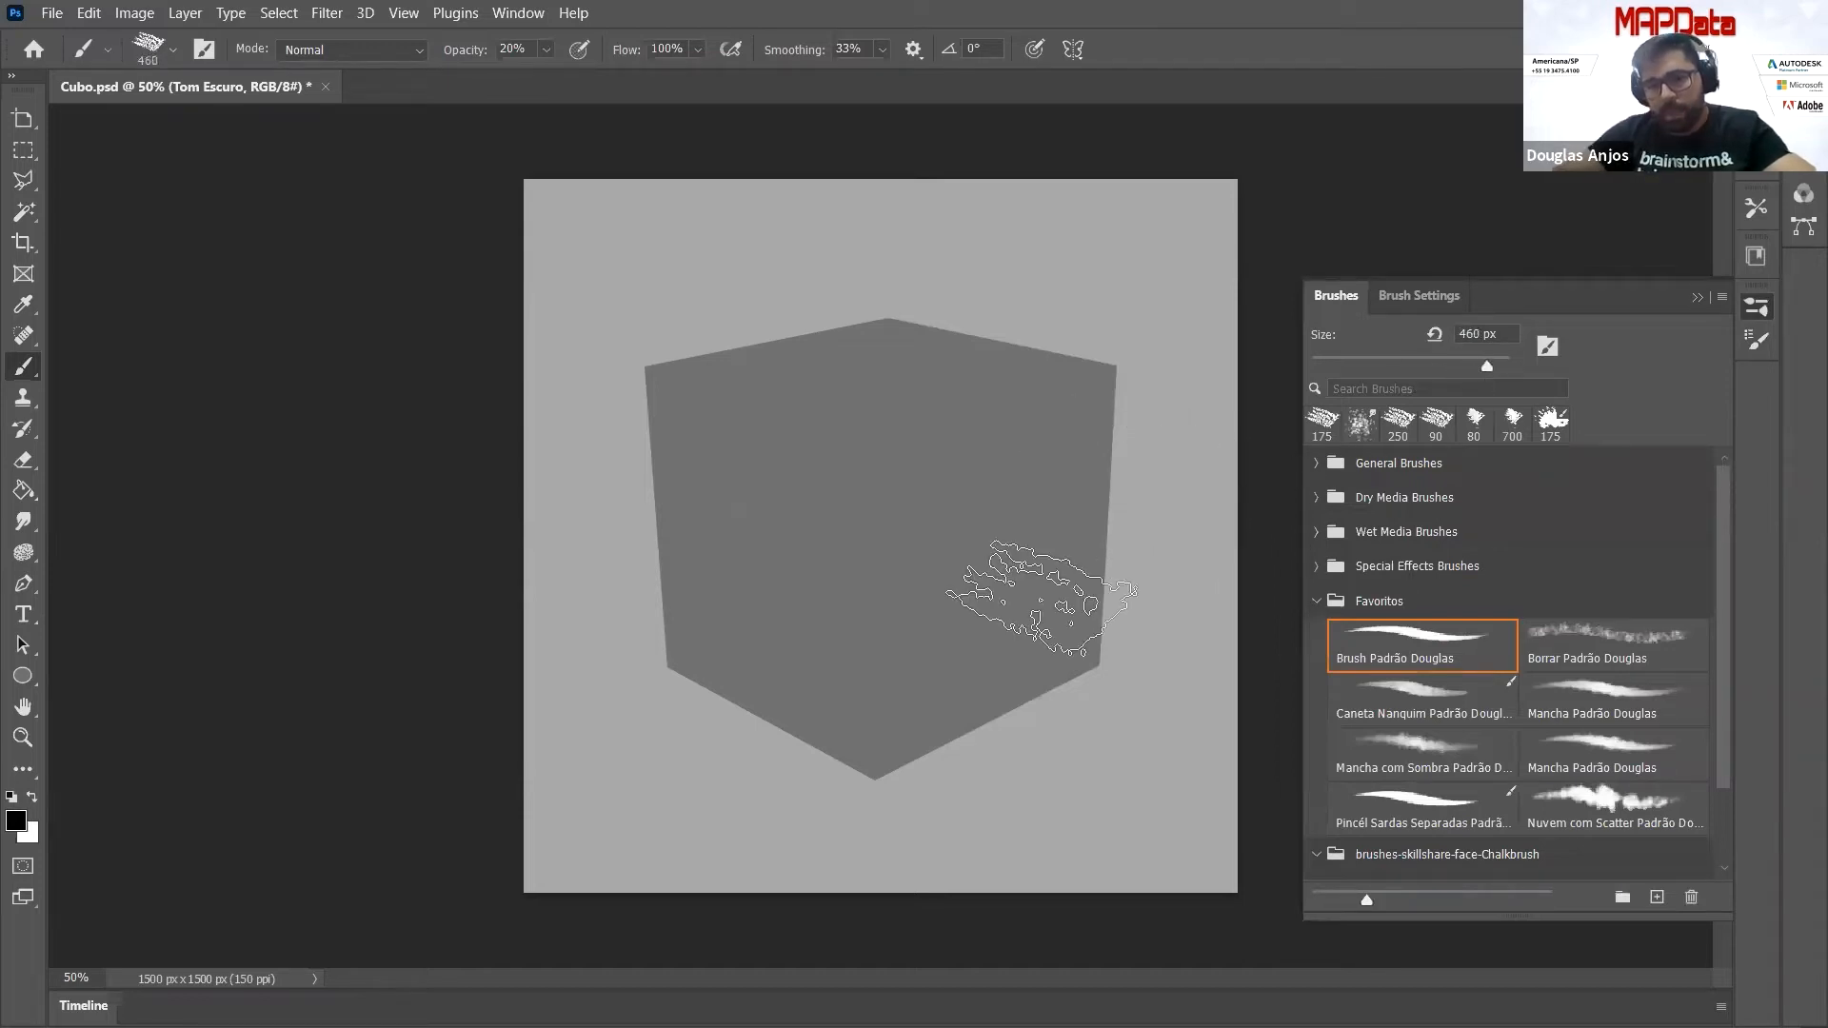
pyautogui.moveTo(969, 793)
pyautogui.mouseDown()
pyautogui.moveTo(1057, 419)
pyautogui.moveTo(1040, 571)
pyautogui.moveTo(999, 653)
pyautogui.moveTo(1024, 678)
pyautogui.mouseUp()
pyautogui.hotkey('ctrl', 'z')
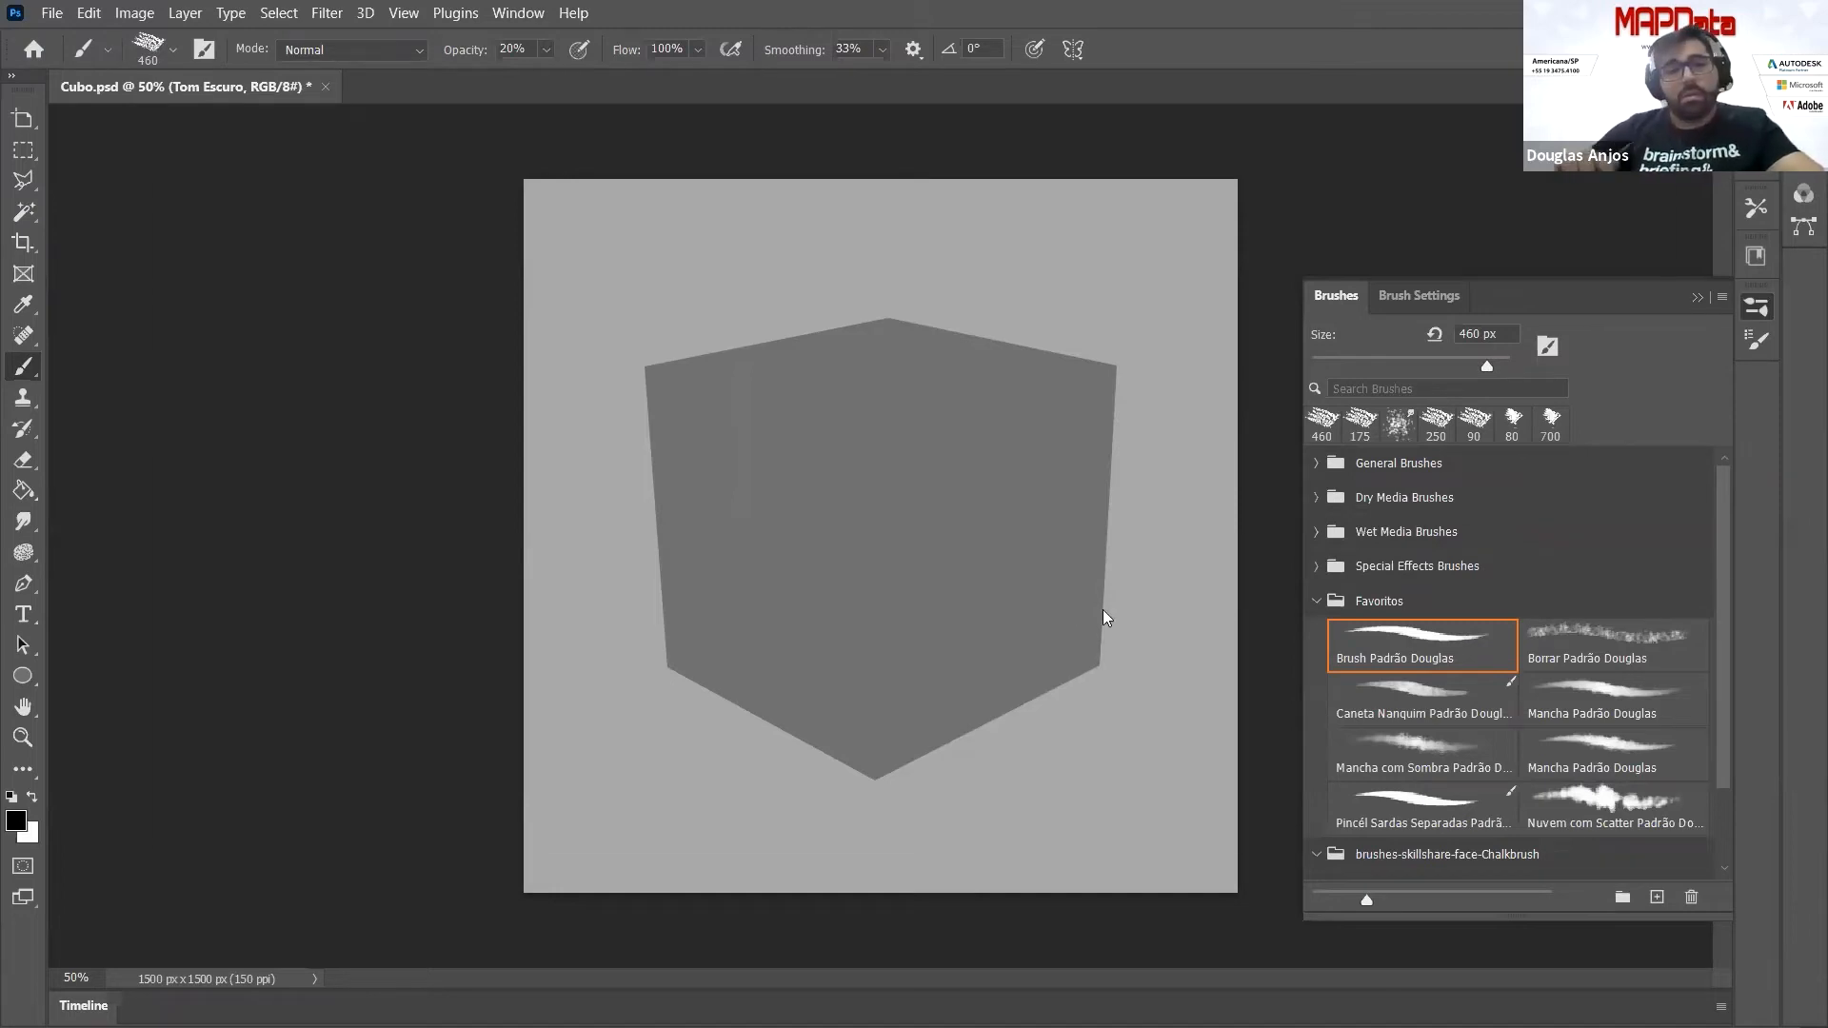
# Switch to the PowerPoint slide "Princípio de objetos tridimensionais" to review where the light comes from, and return to Photoshop
pyautogui.hotkey('alt', 'Tab')
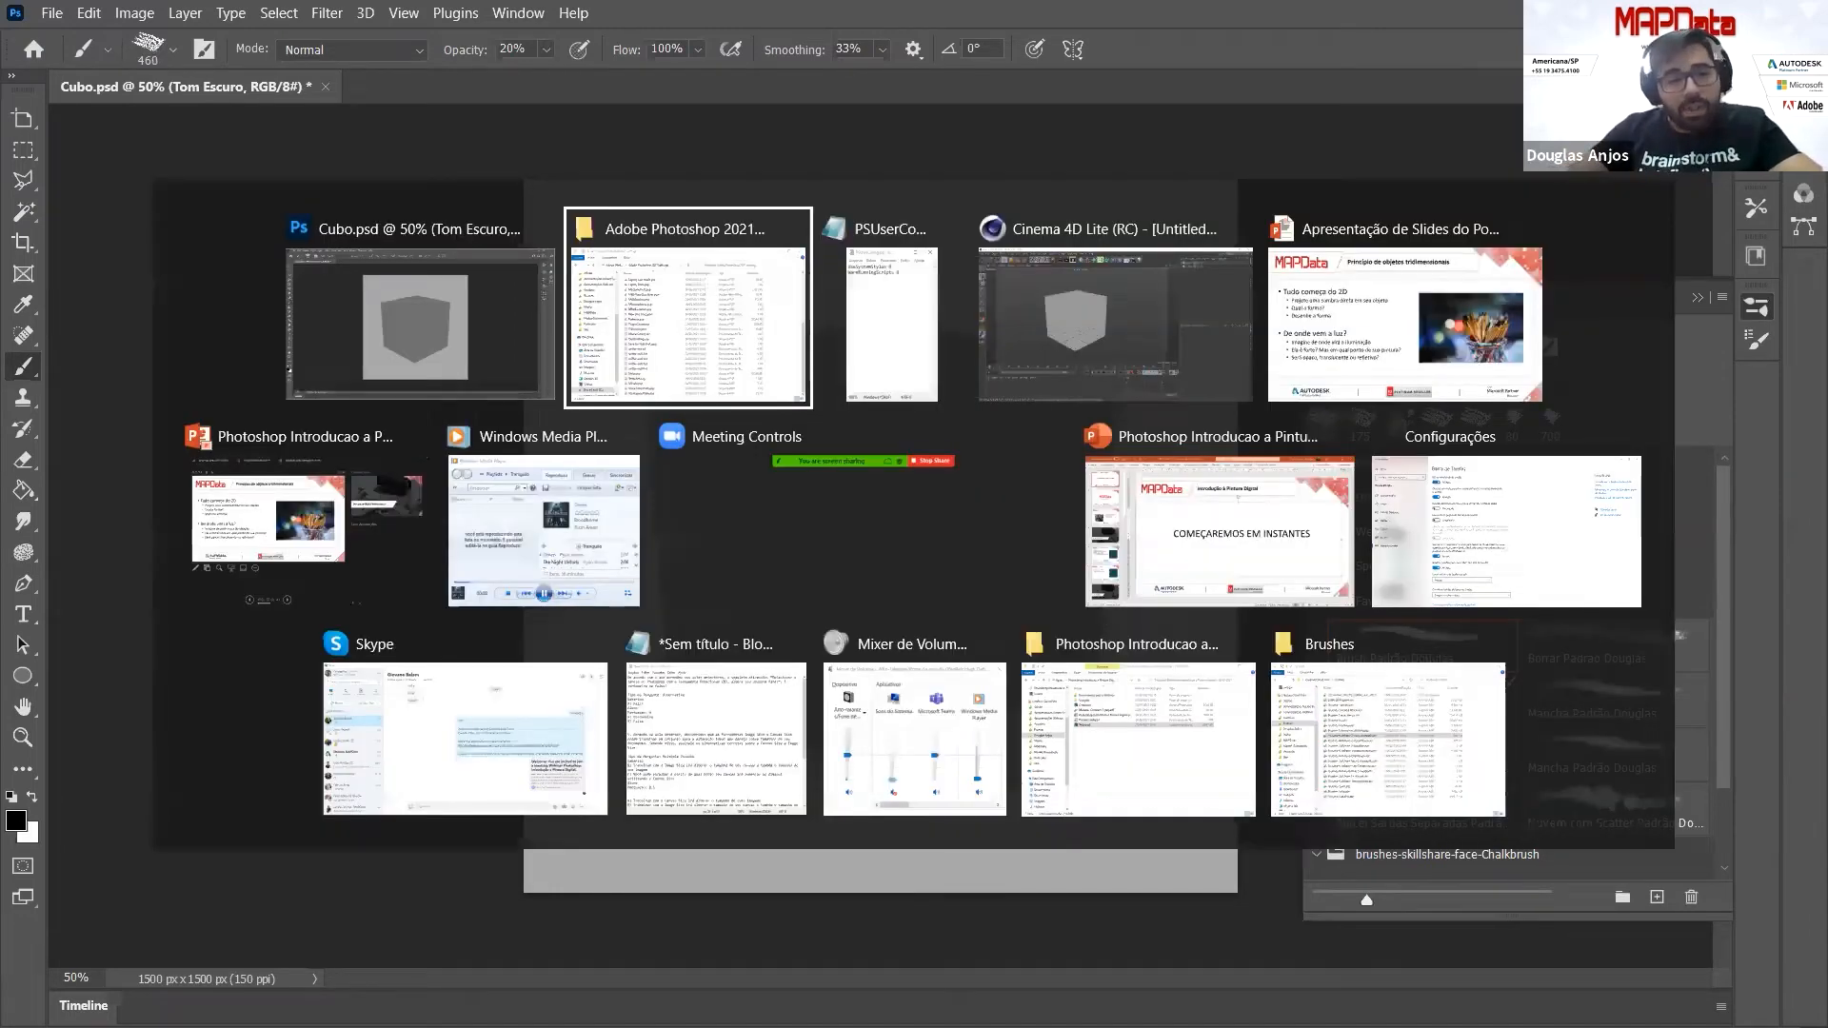
pyautogui.hotkey('alt', 'Tab')
pyautogui.hotkey('alt', 'Tab')
pyautogui.hotkey('alt', 'Tab')
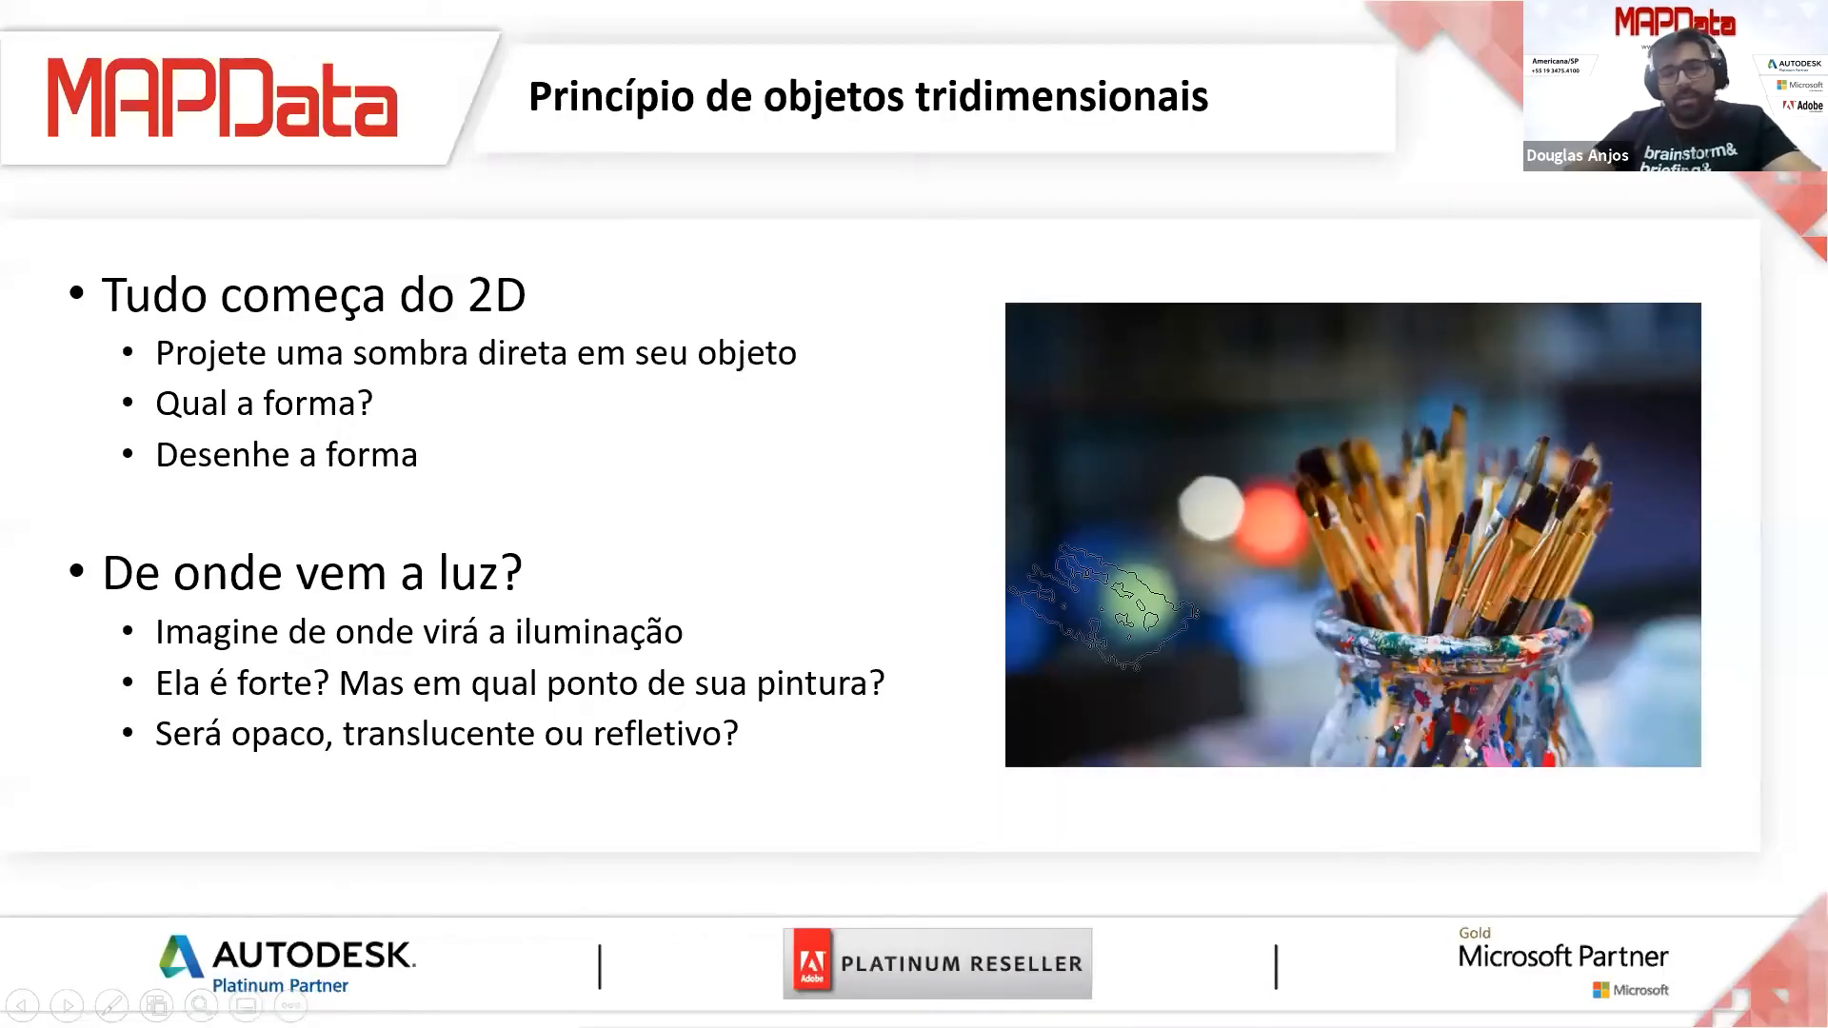
pyautogui.hotkey('alt', 'Tab')
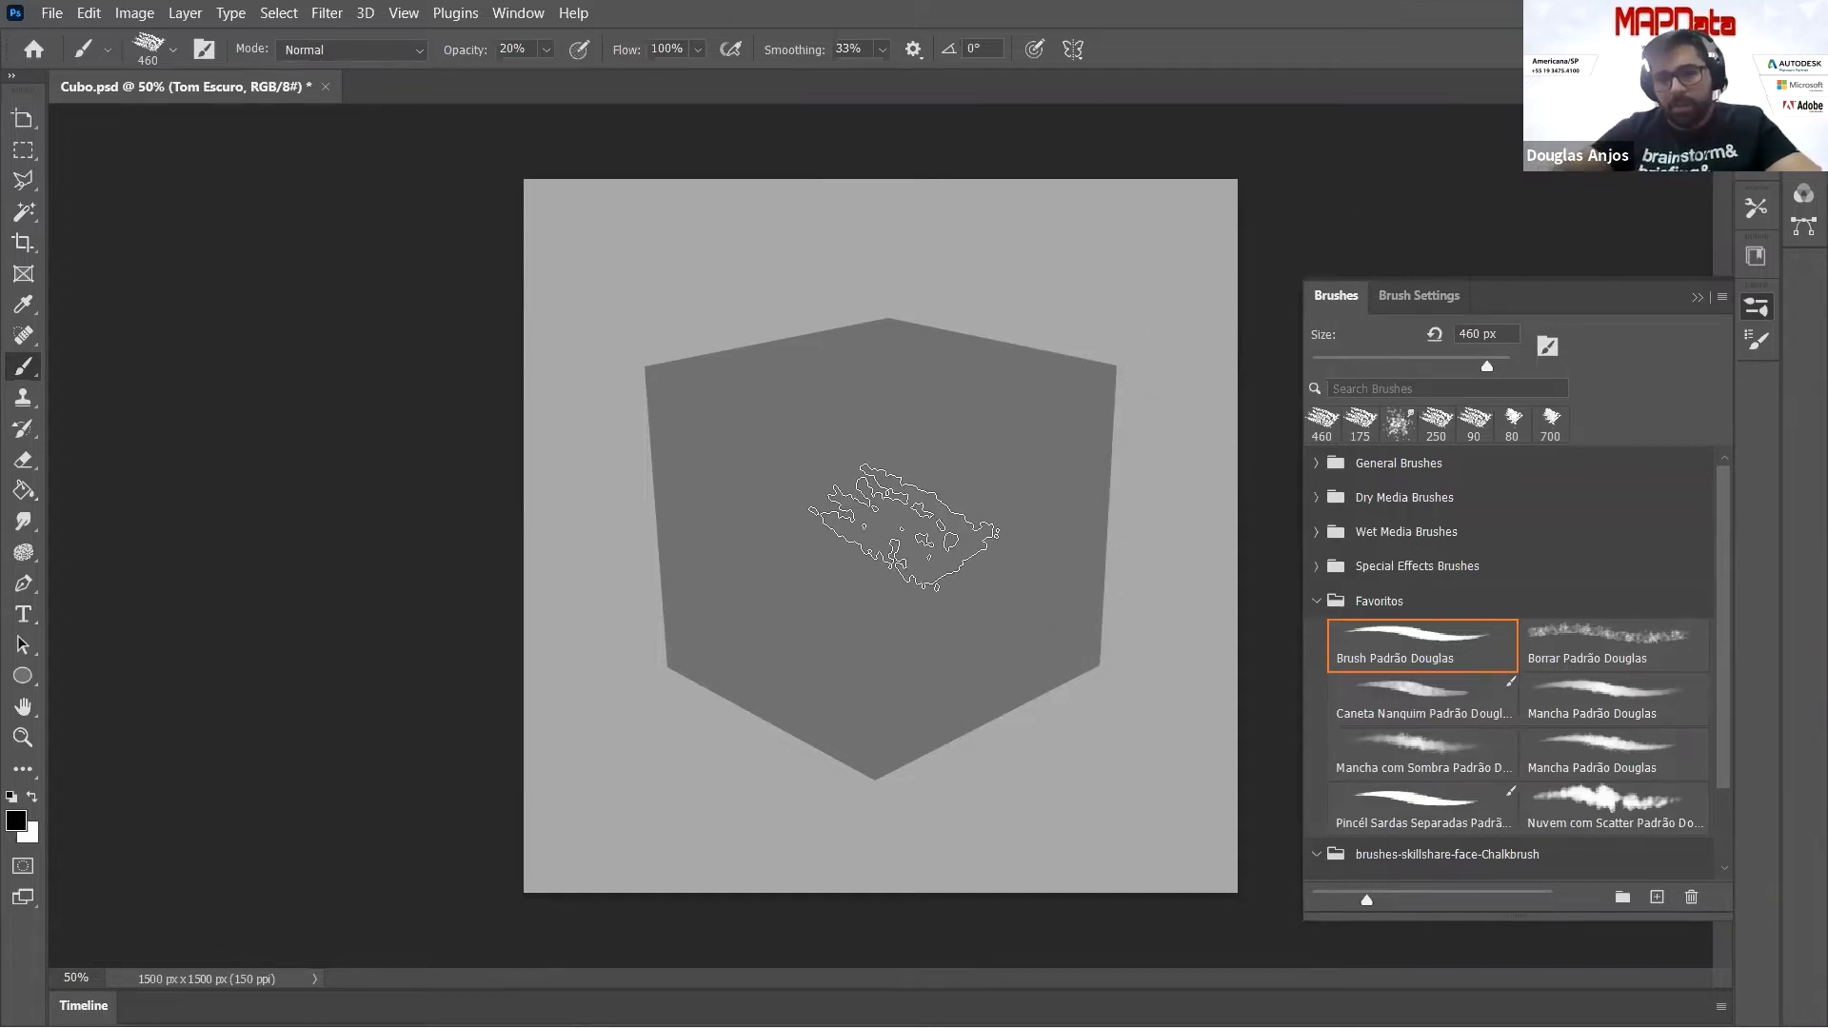
# Create a new layer above Tom Claro and name it "De onde vem a luz"
pyautogui.click(1698, 297)
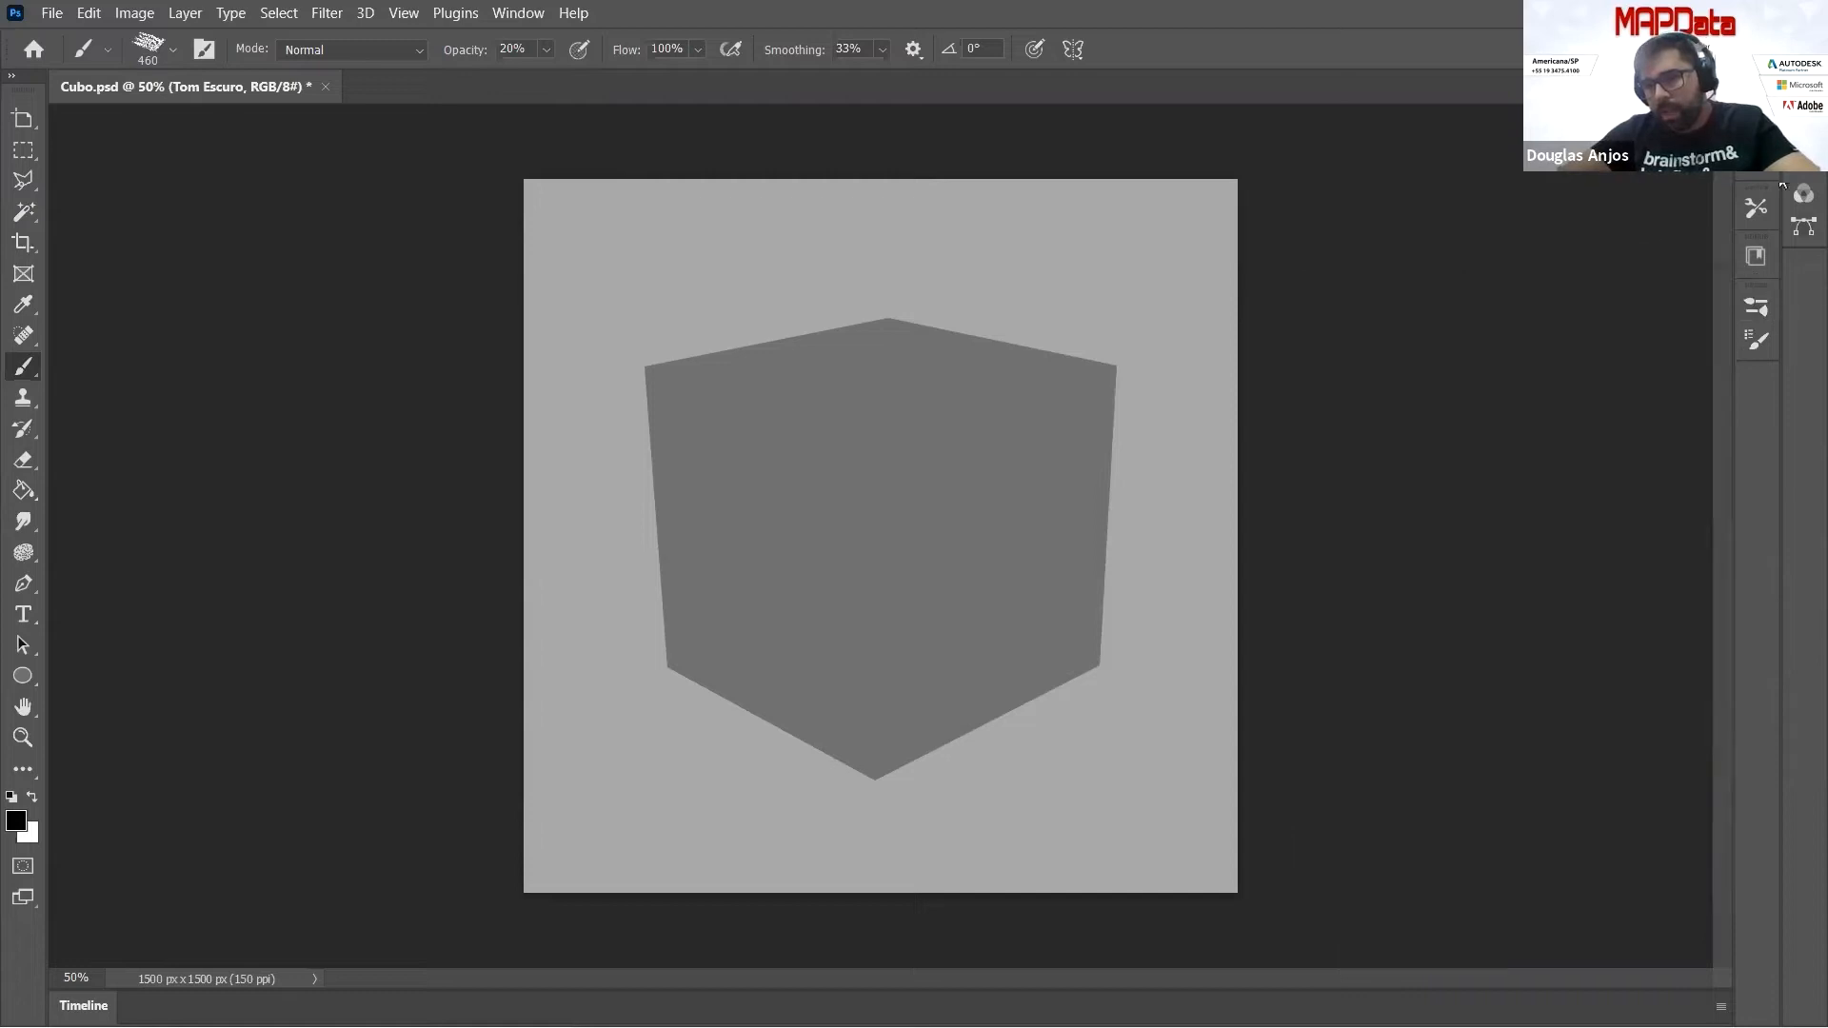
pyautogui.press('F7')
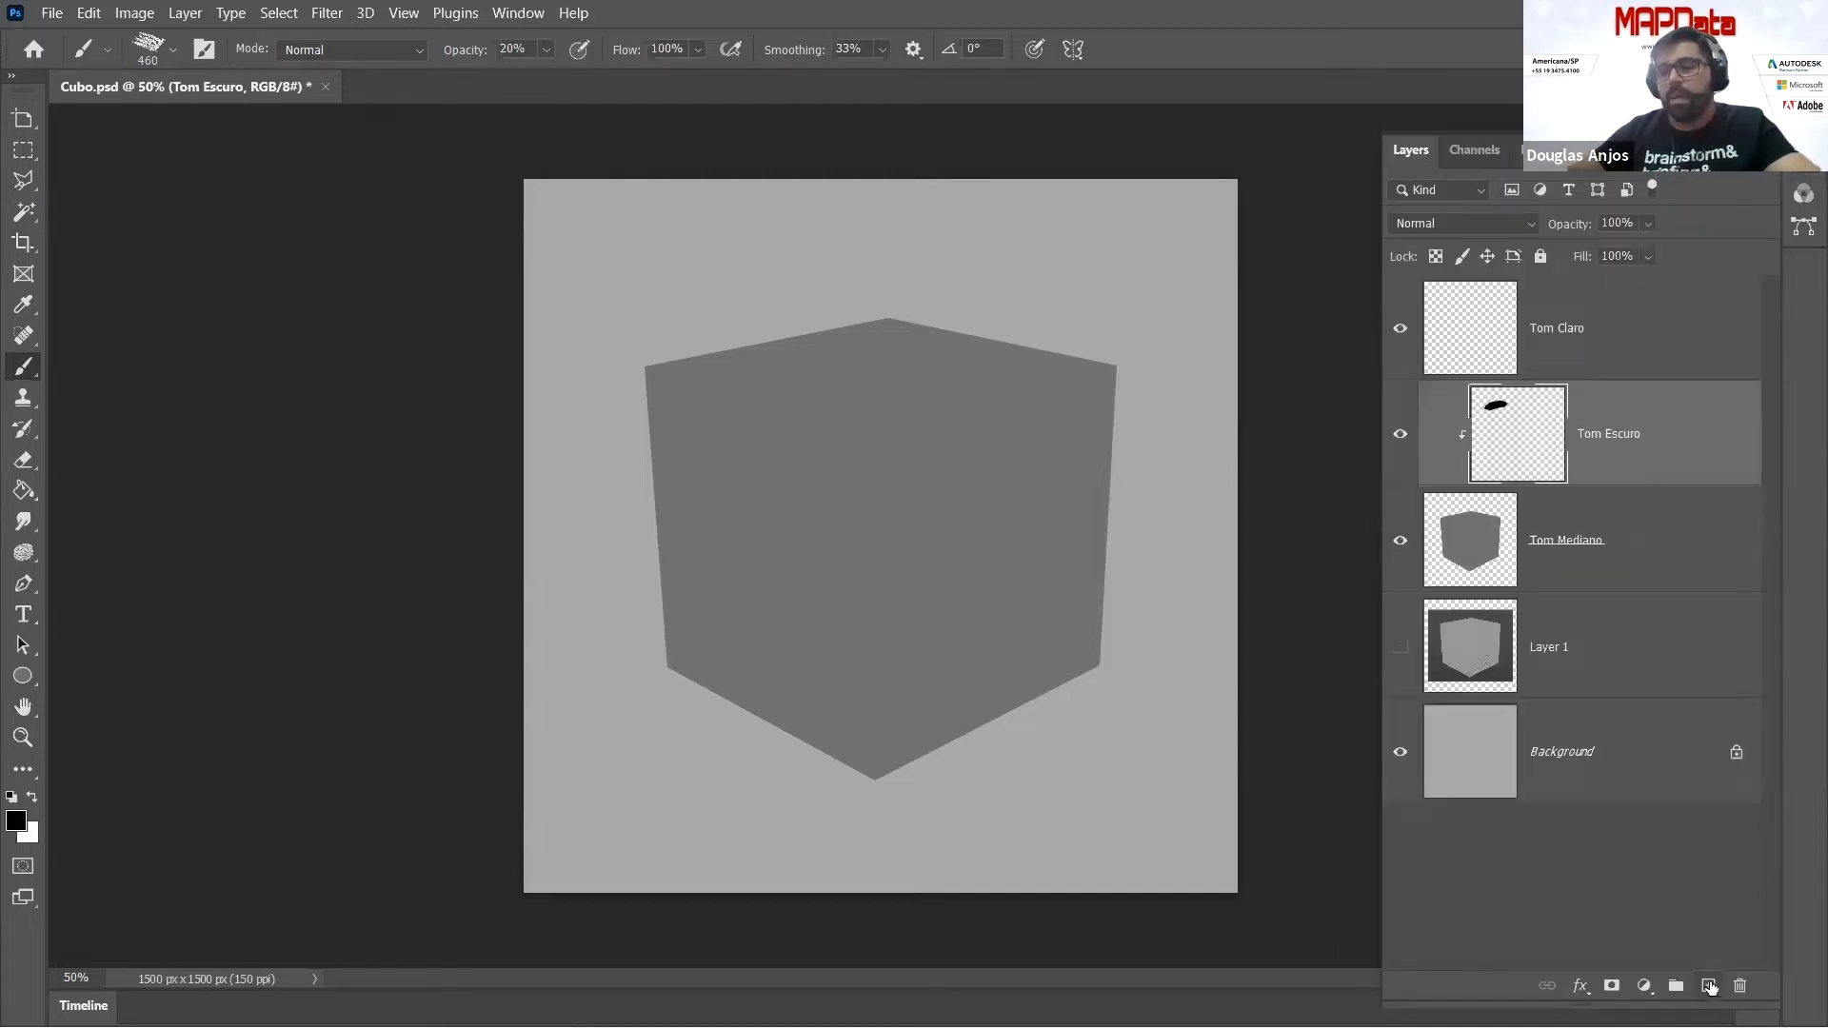
pyautogui.click(1708, 986)
pyautogui.moveTo(1567, 388); pyautogui.dragTo(1576, 290)
pyautogui.doubleClick(1562, 328)
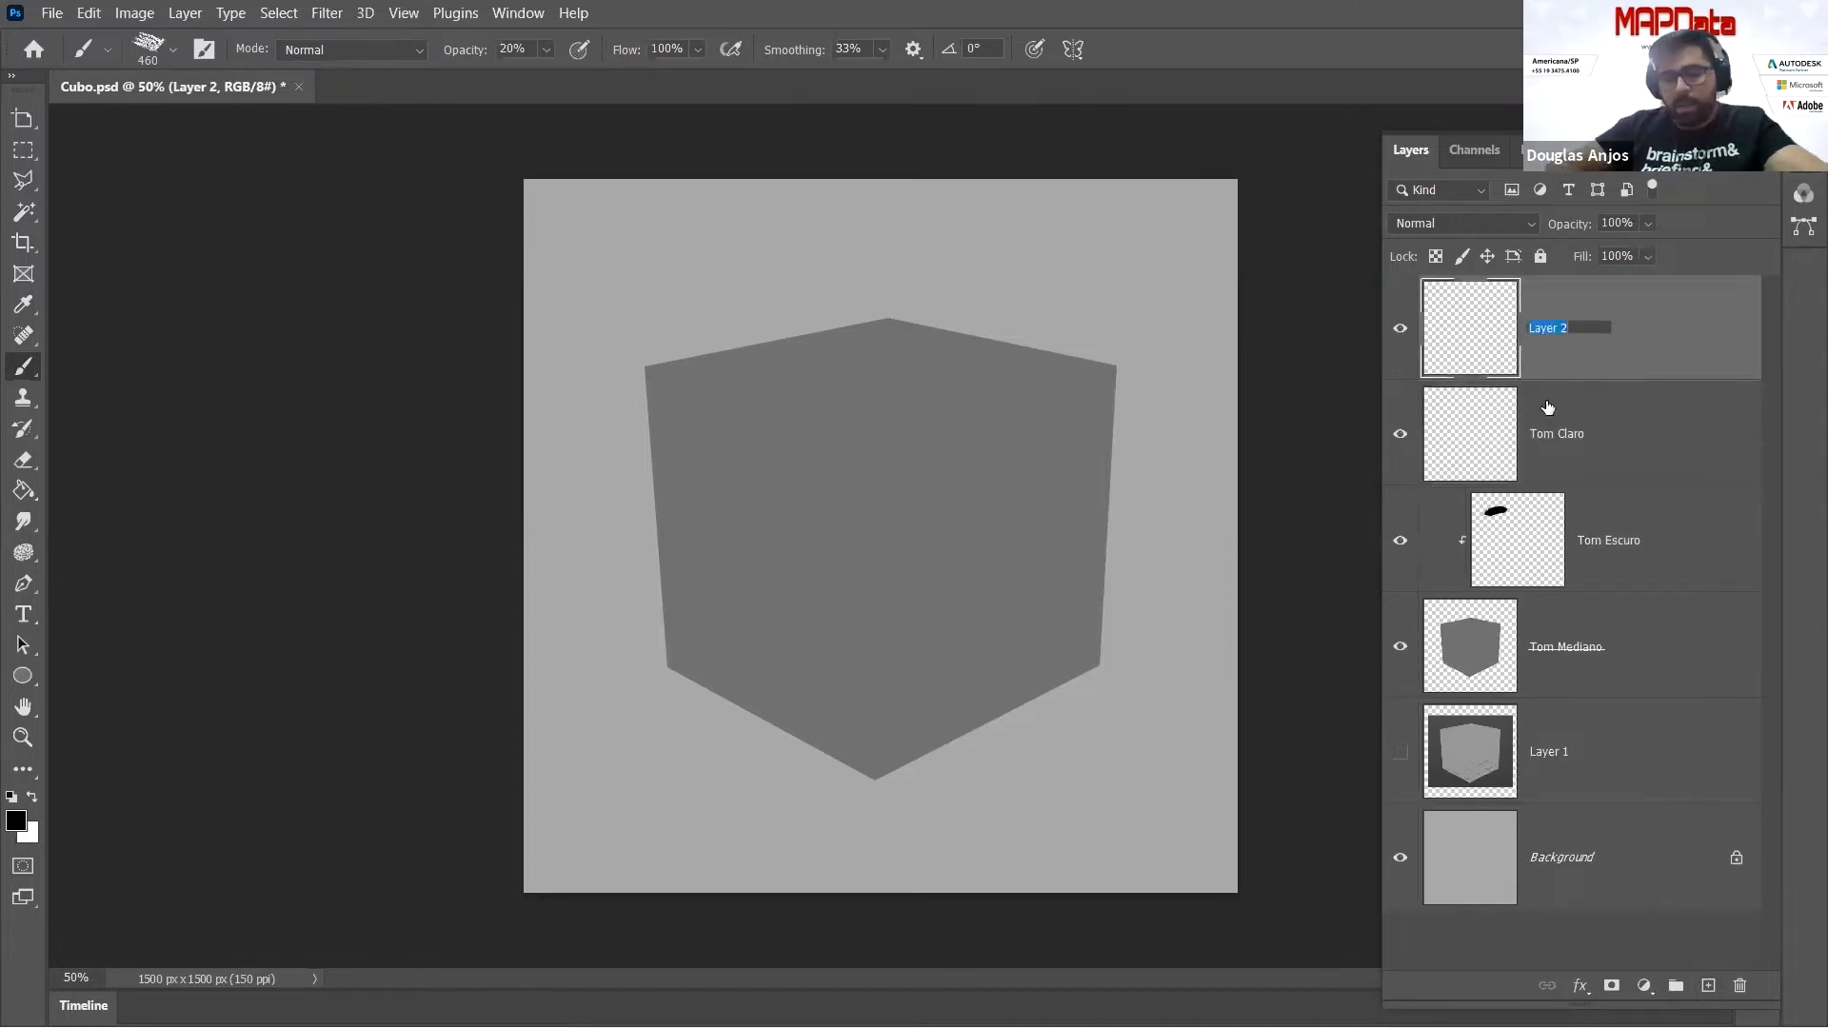
pyautogui.write('De onde vem a luz')
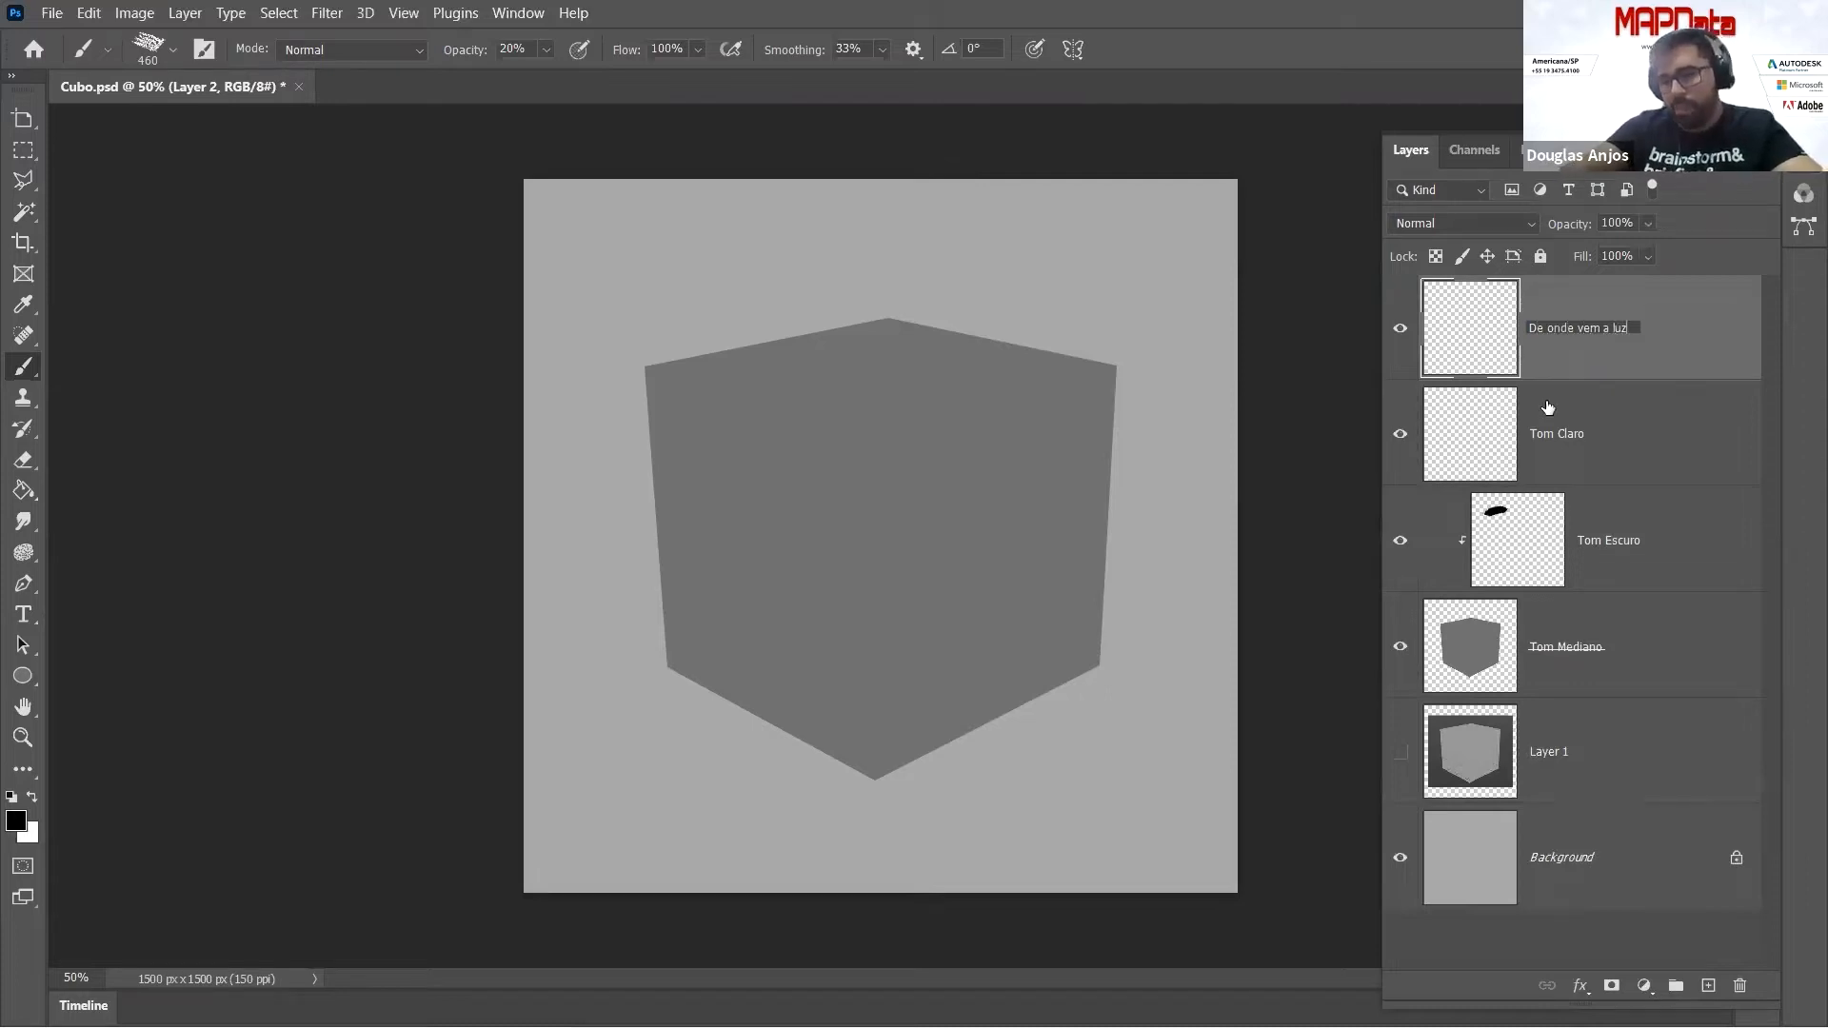
pyautogui.press('Return')
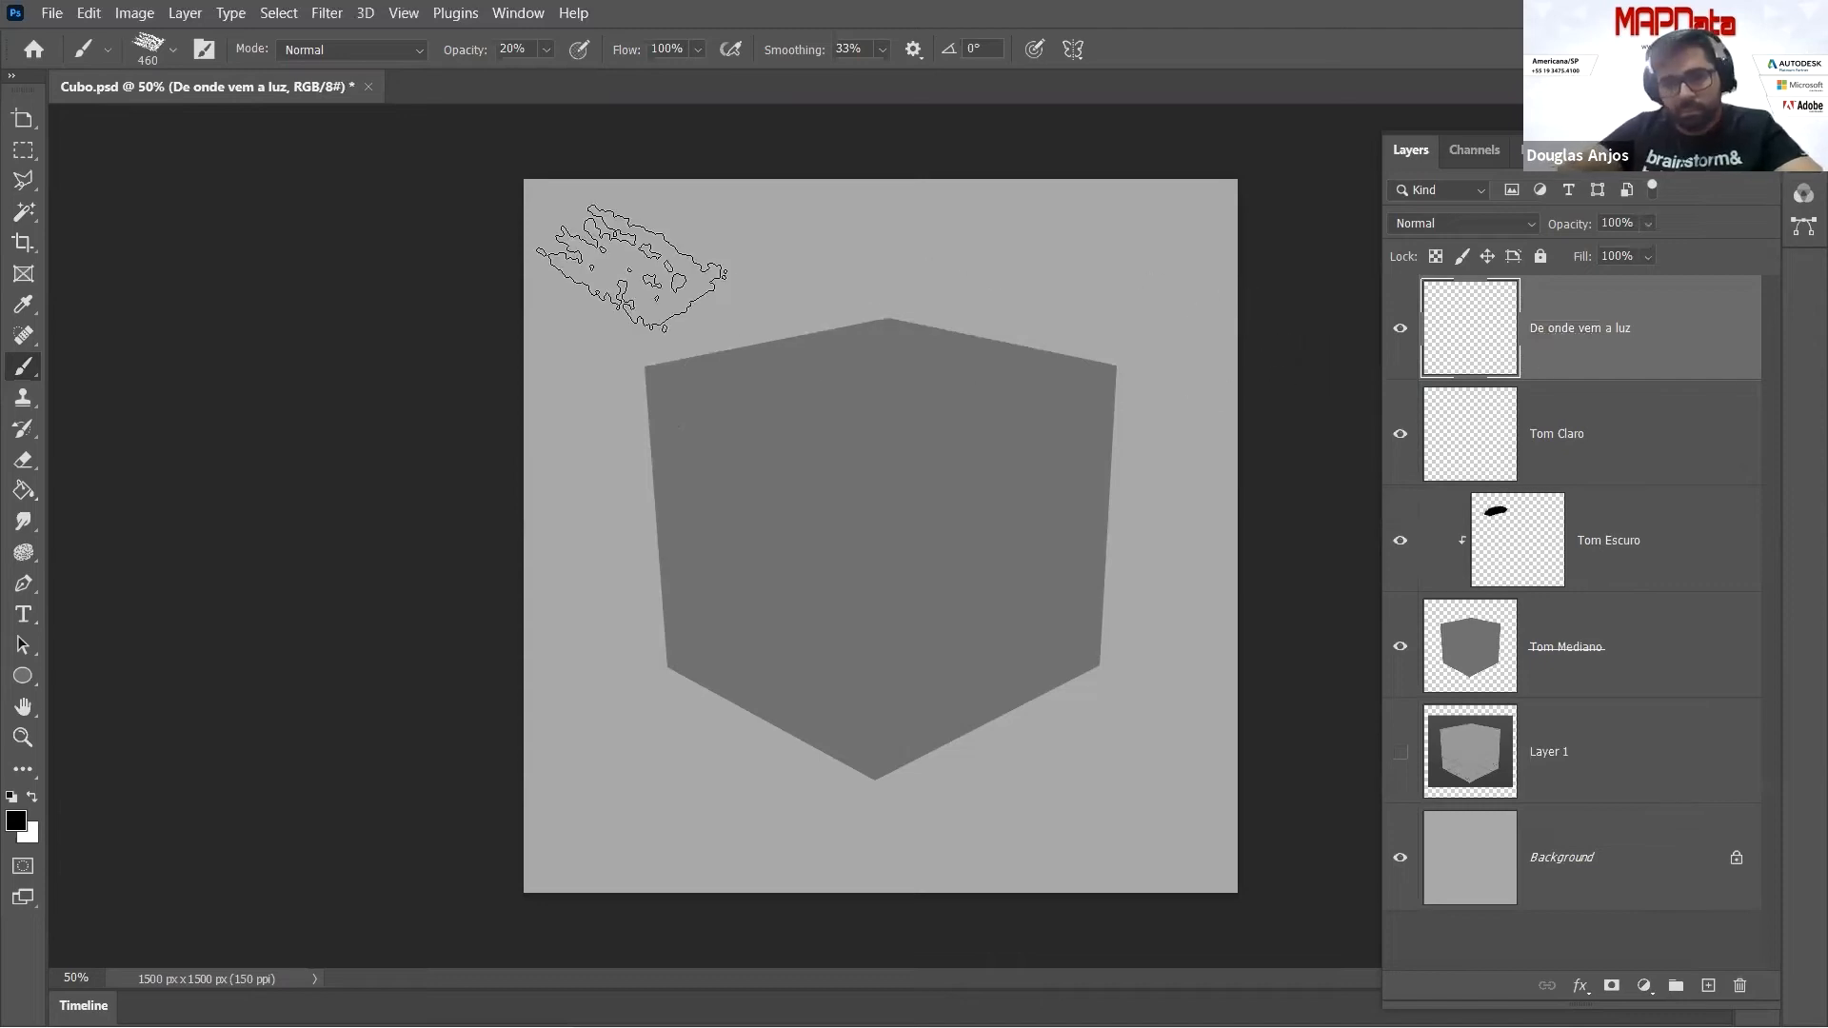
# Try a dab near the cube's upper-left corner and undo it, then set the brush to 125 px at 100% opacity
pyautogui.click(672, 297)
pyautogui.hotkey('ctrl', 'z')
pyautogui.press('[')
pyautogui.press('[')
pyautogui.press('[')
pyautogui.press('[')
pyautogui.press('[')
pyautogui.press('[')
pyautogui.press('[')
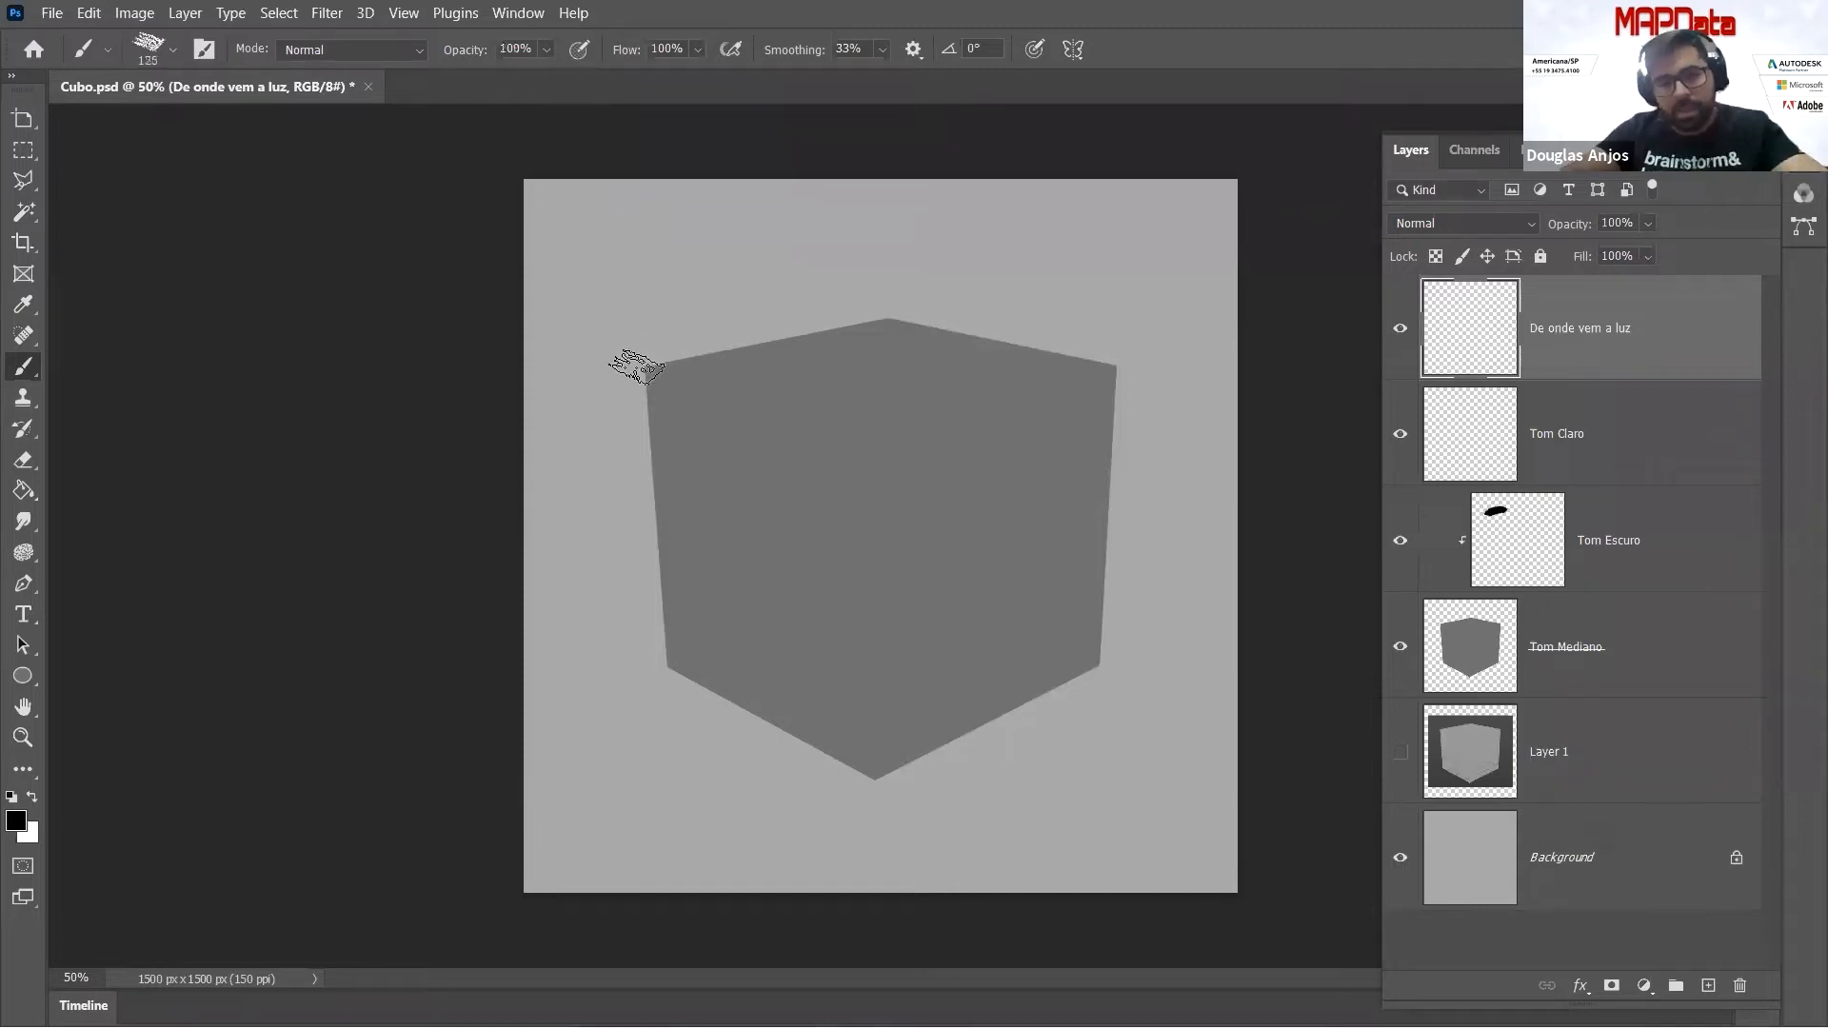
# Set the foreground color to blue 1a54cb
pyautogui.click(15, 820)
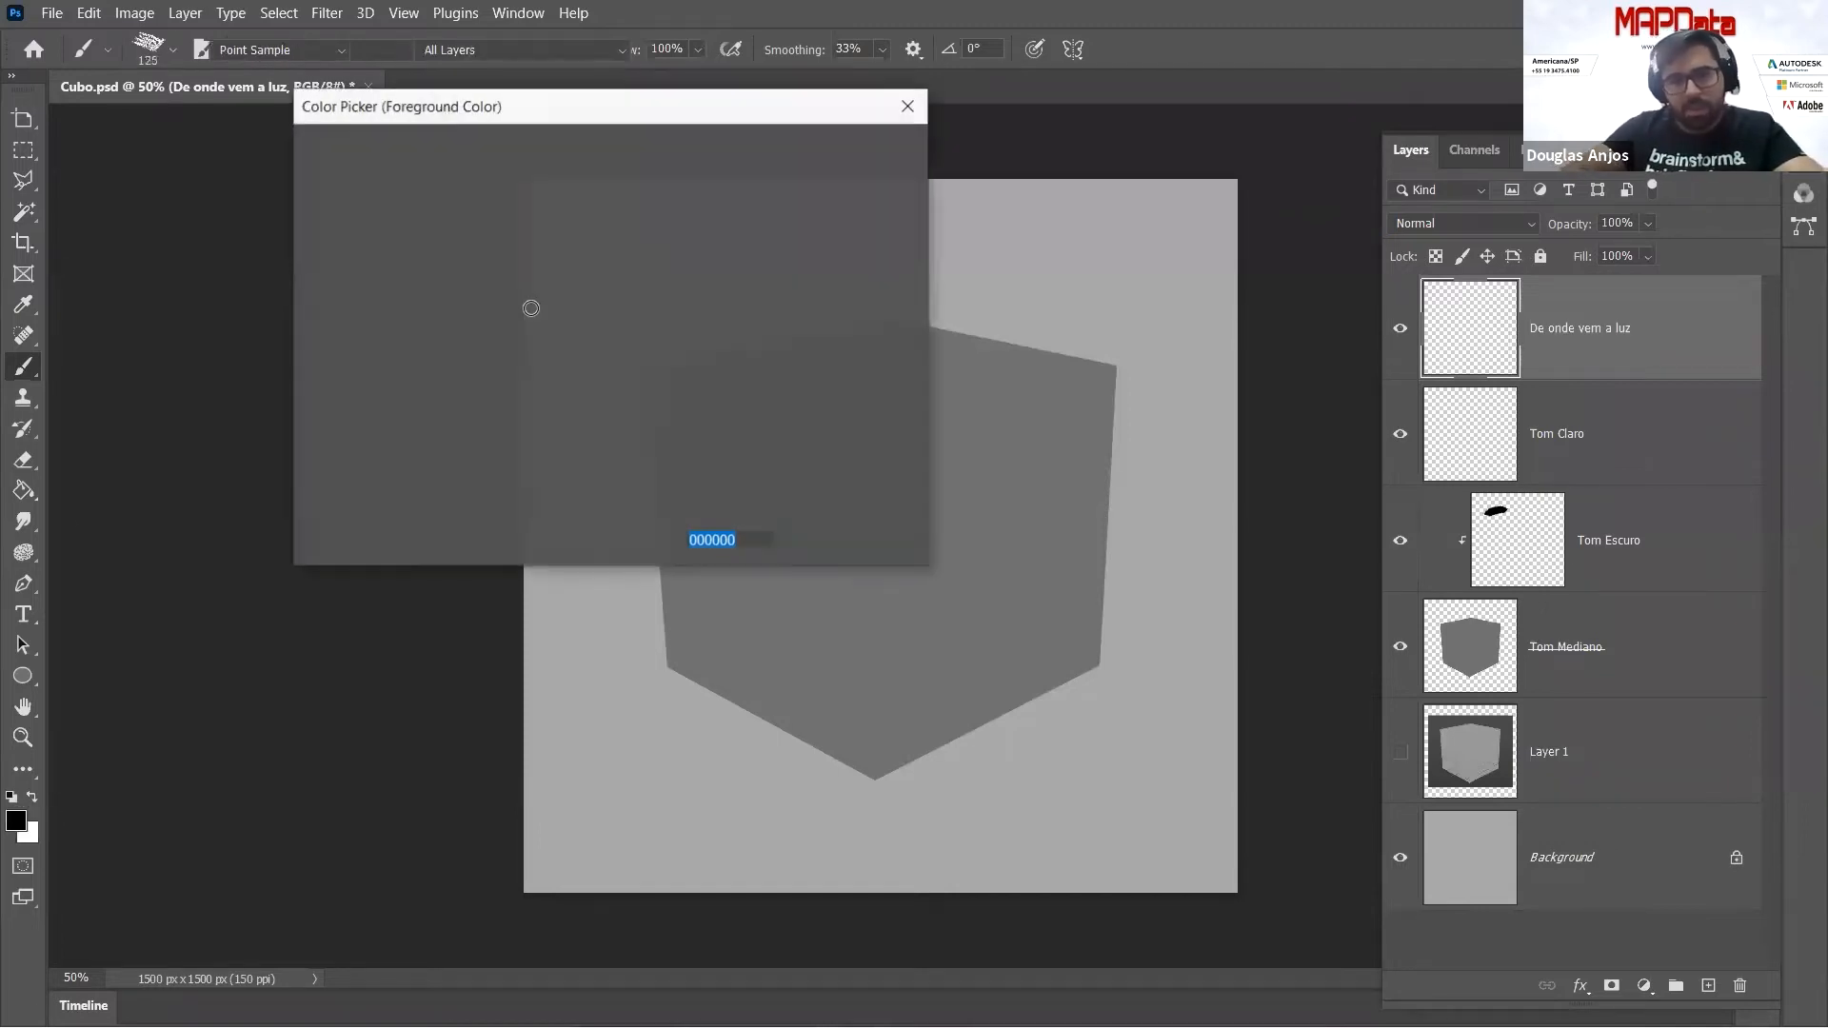
pyautogui.click(569, 234)
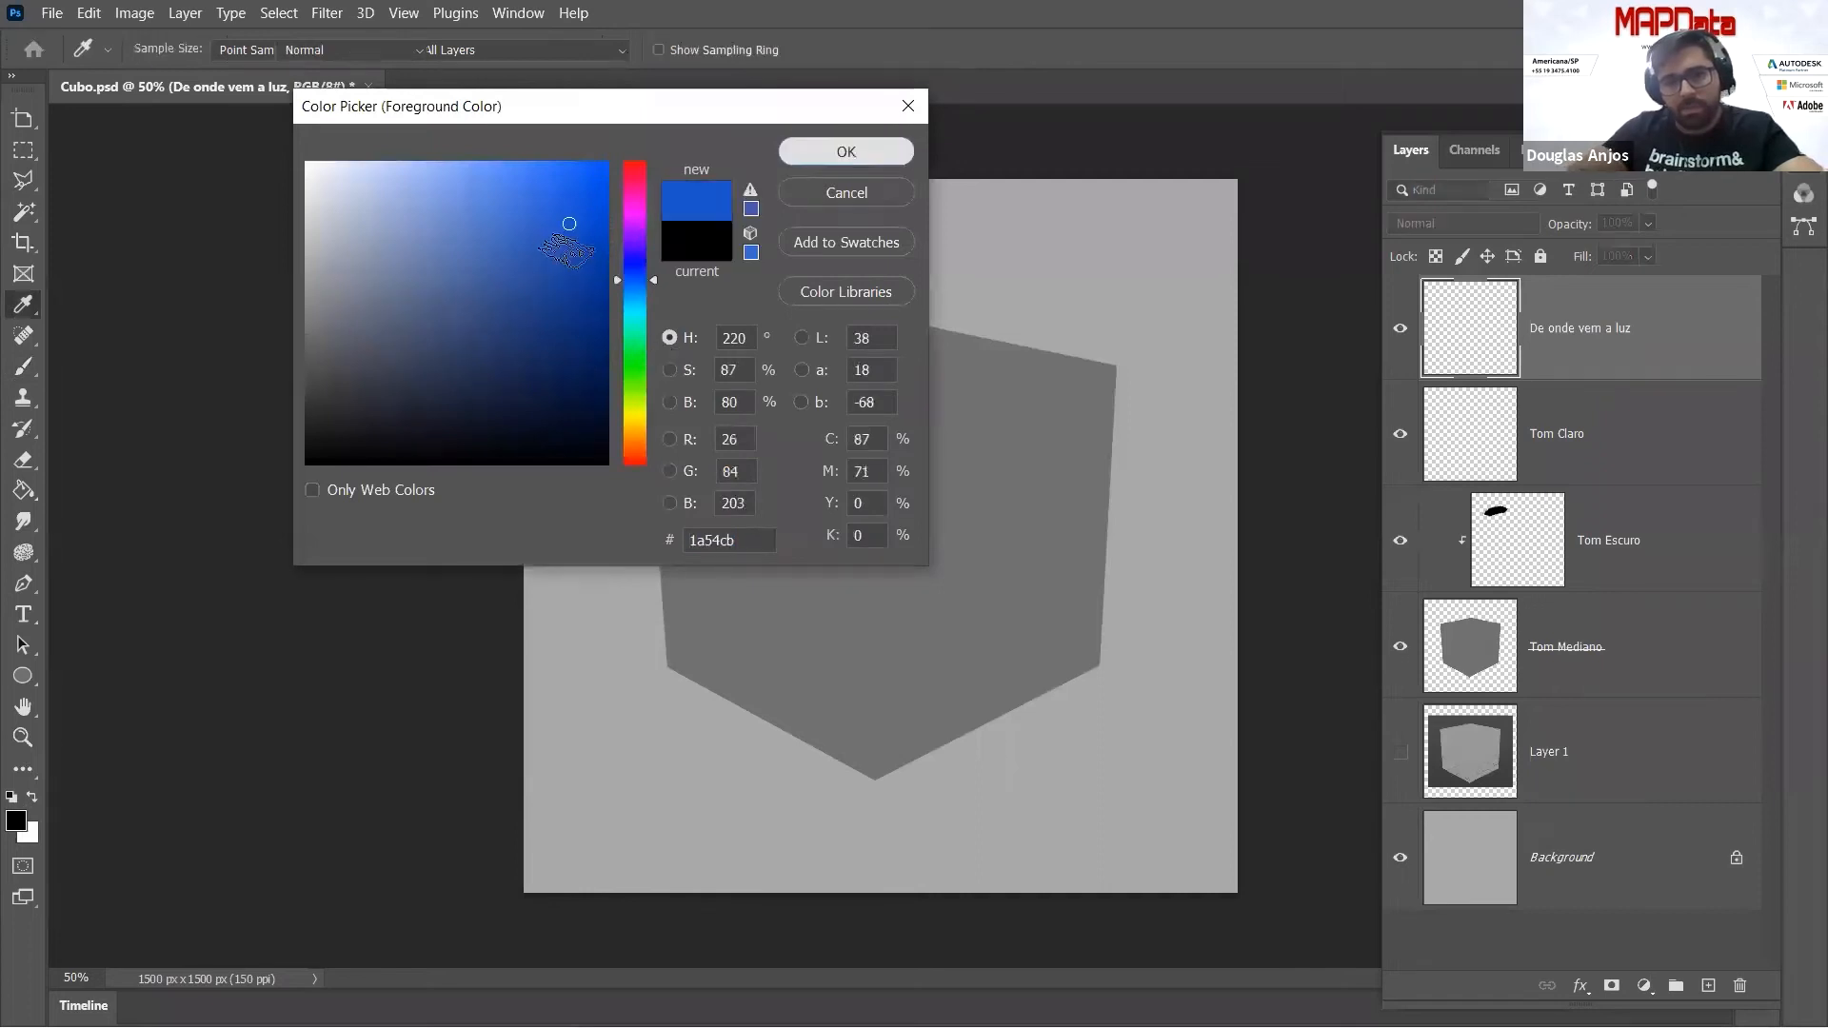
pyautogui.press('Return')
# Paint a blue arrow from the canvas's left edge to the cube's upper-left corner, and a loop around the area it lights
pyautogui.moveTo(552, 195); pyautogui.dragTo(597, 339)
pyautogui.hotkey('ctrl', 'z')
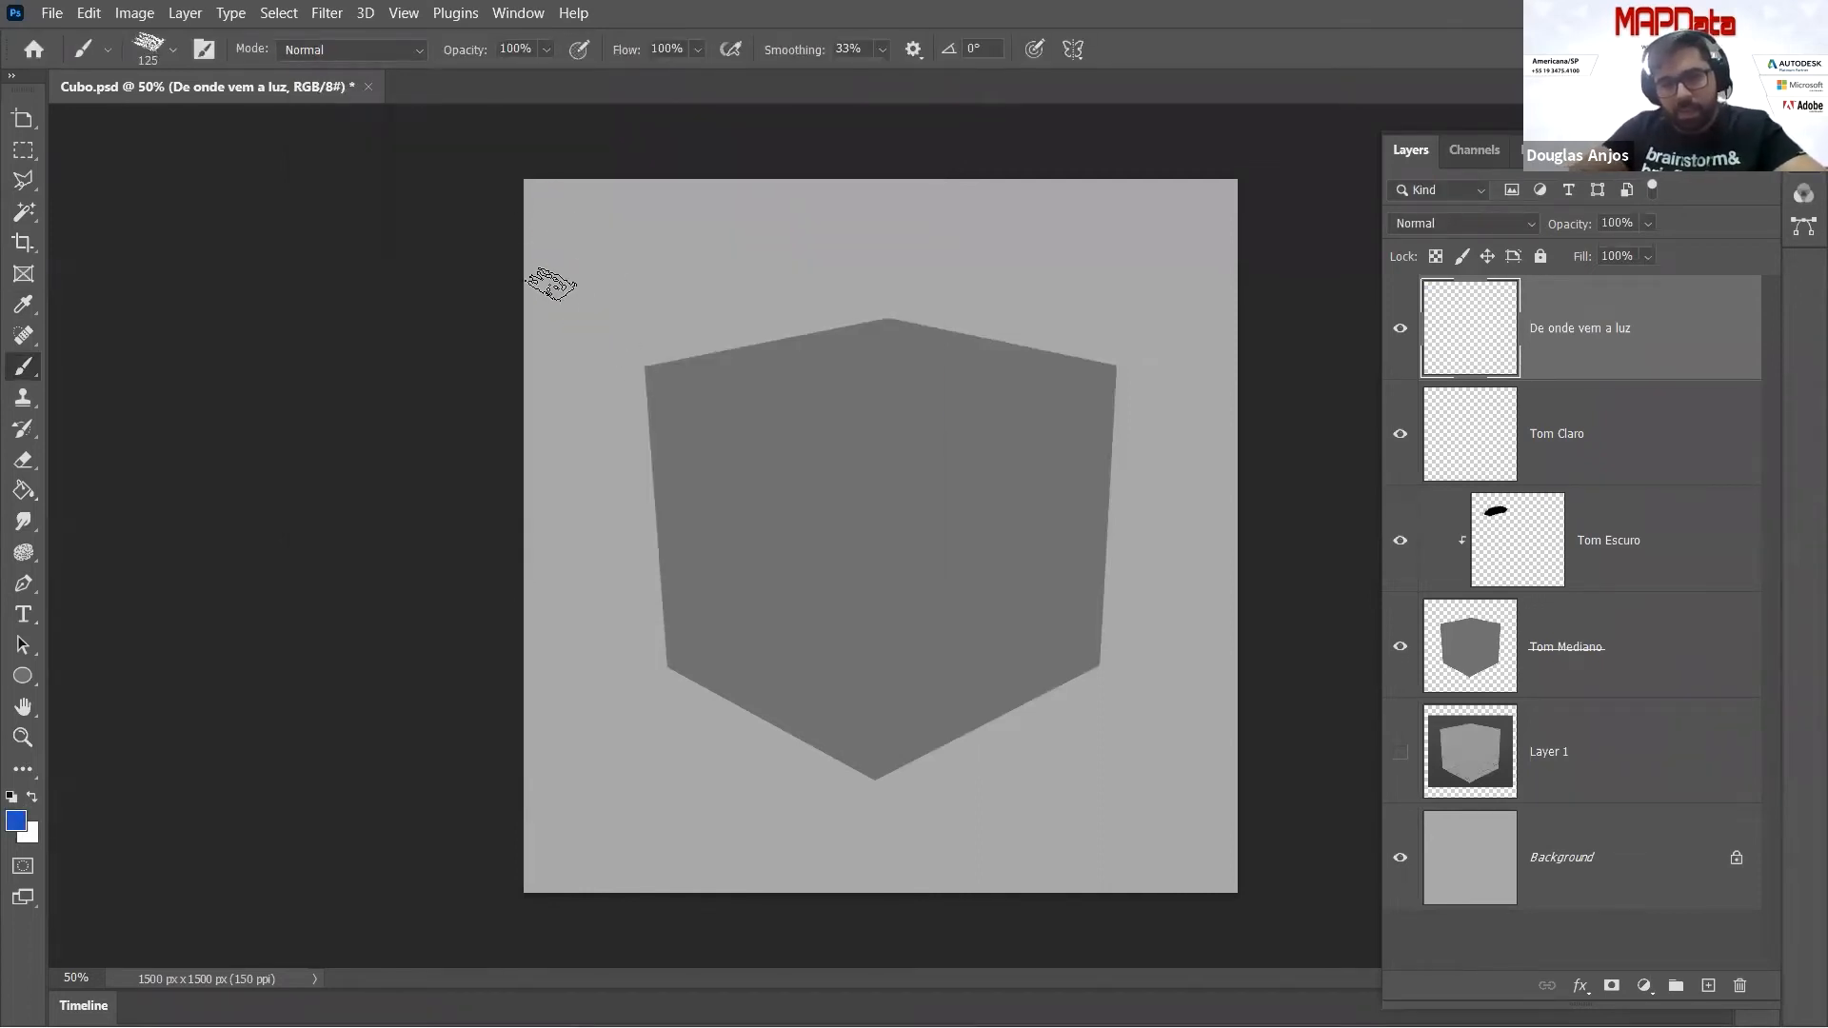
pyautogui.moveTo(491, 230); pyautogui.dragTo(598, 331)
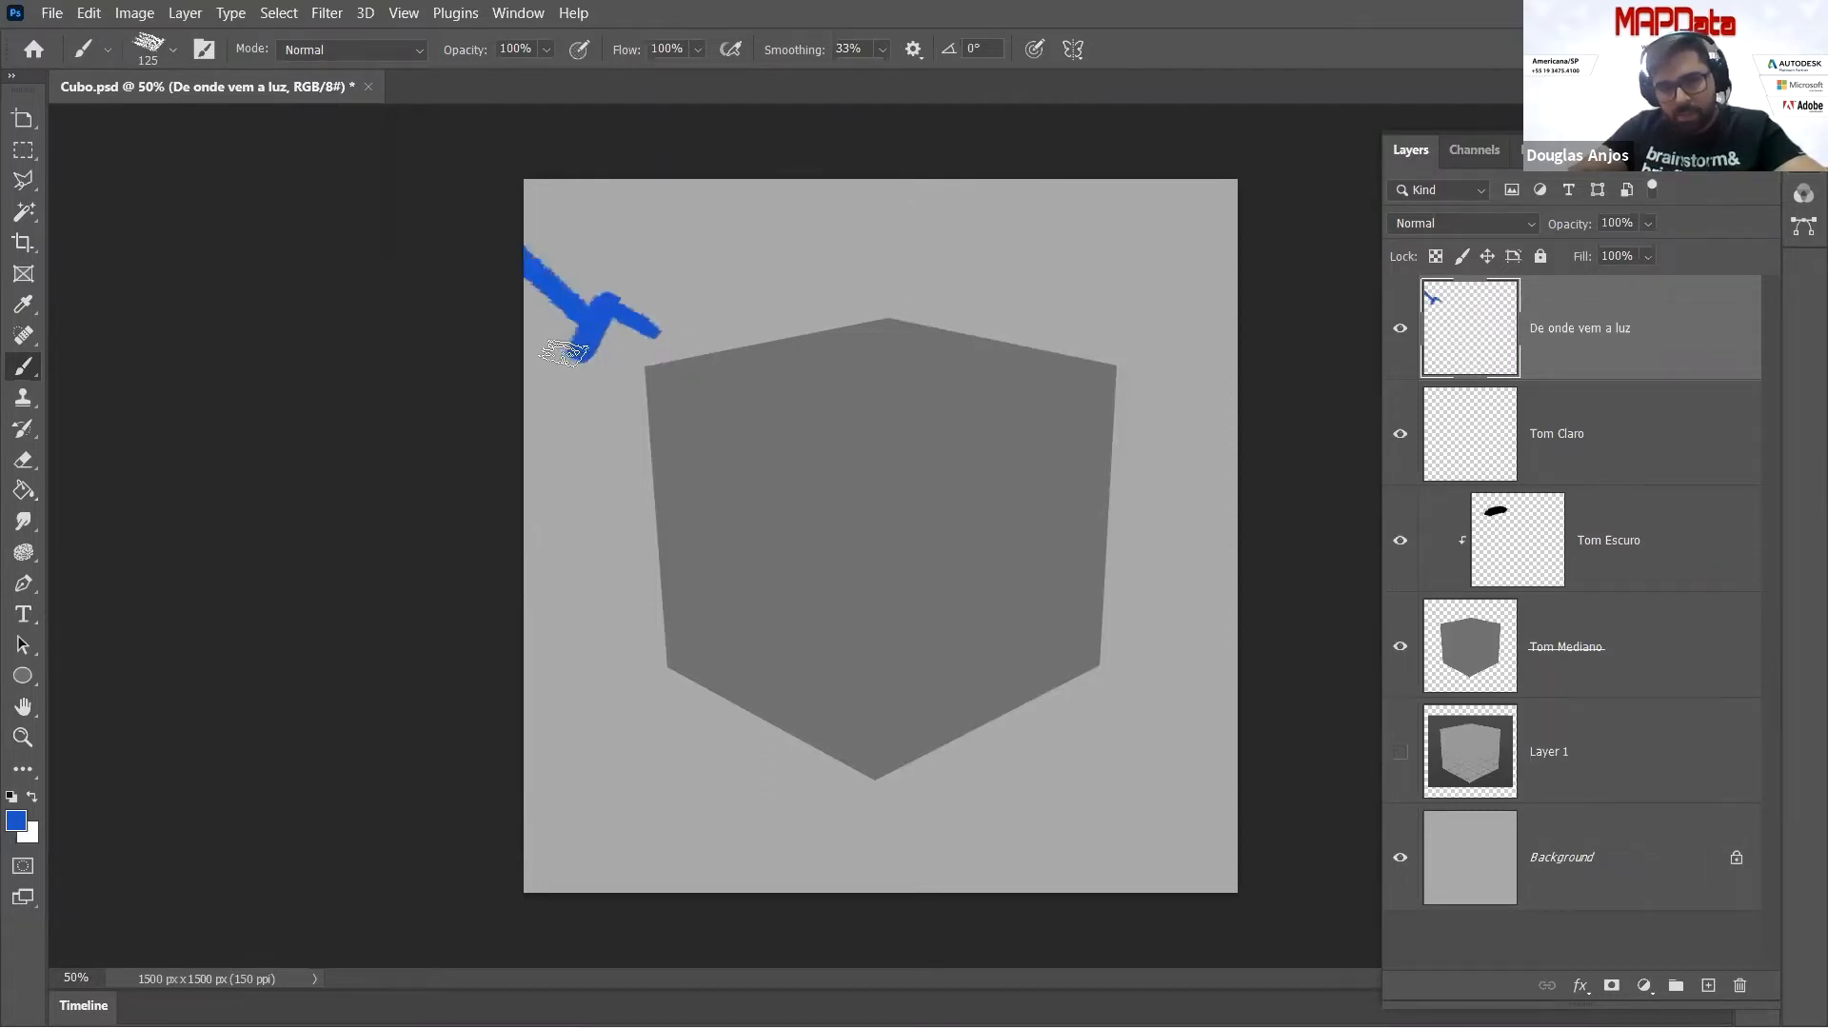
pyautogui.moveTo(625, 298); pyautogui.dragTo(659, 367)
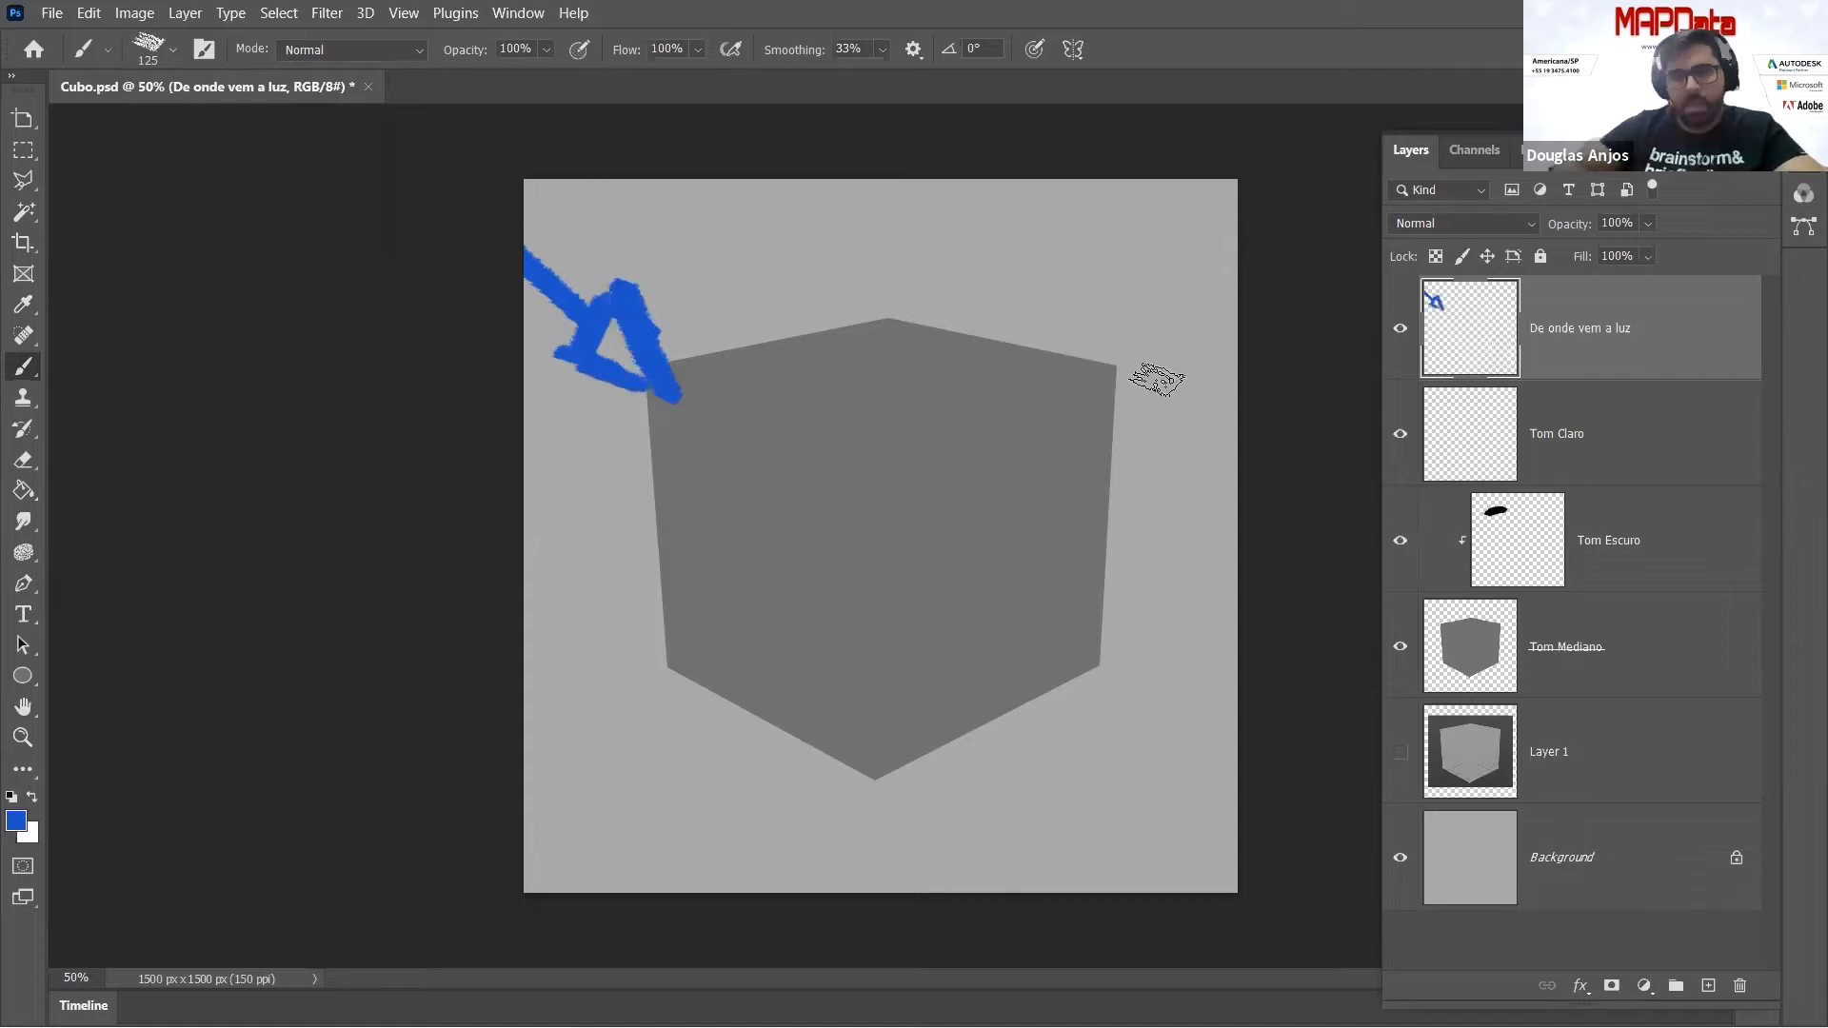
pyautogui.moveTo(629, 296)
pyautogui.mouseDown()
pyautogui.moveTo(733, 276)
pyautogui.moveTo(710, 534)
pyautogui.moveTo(633, 409)
pyautogui.mouseUp()
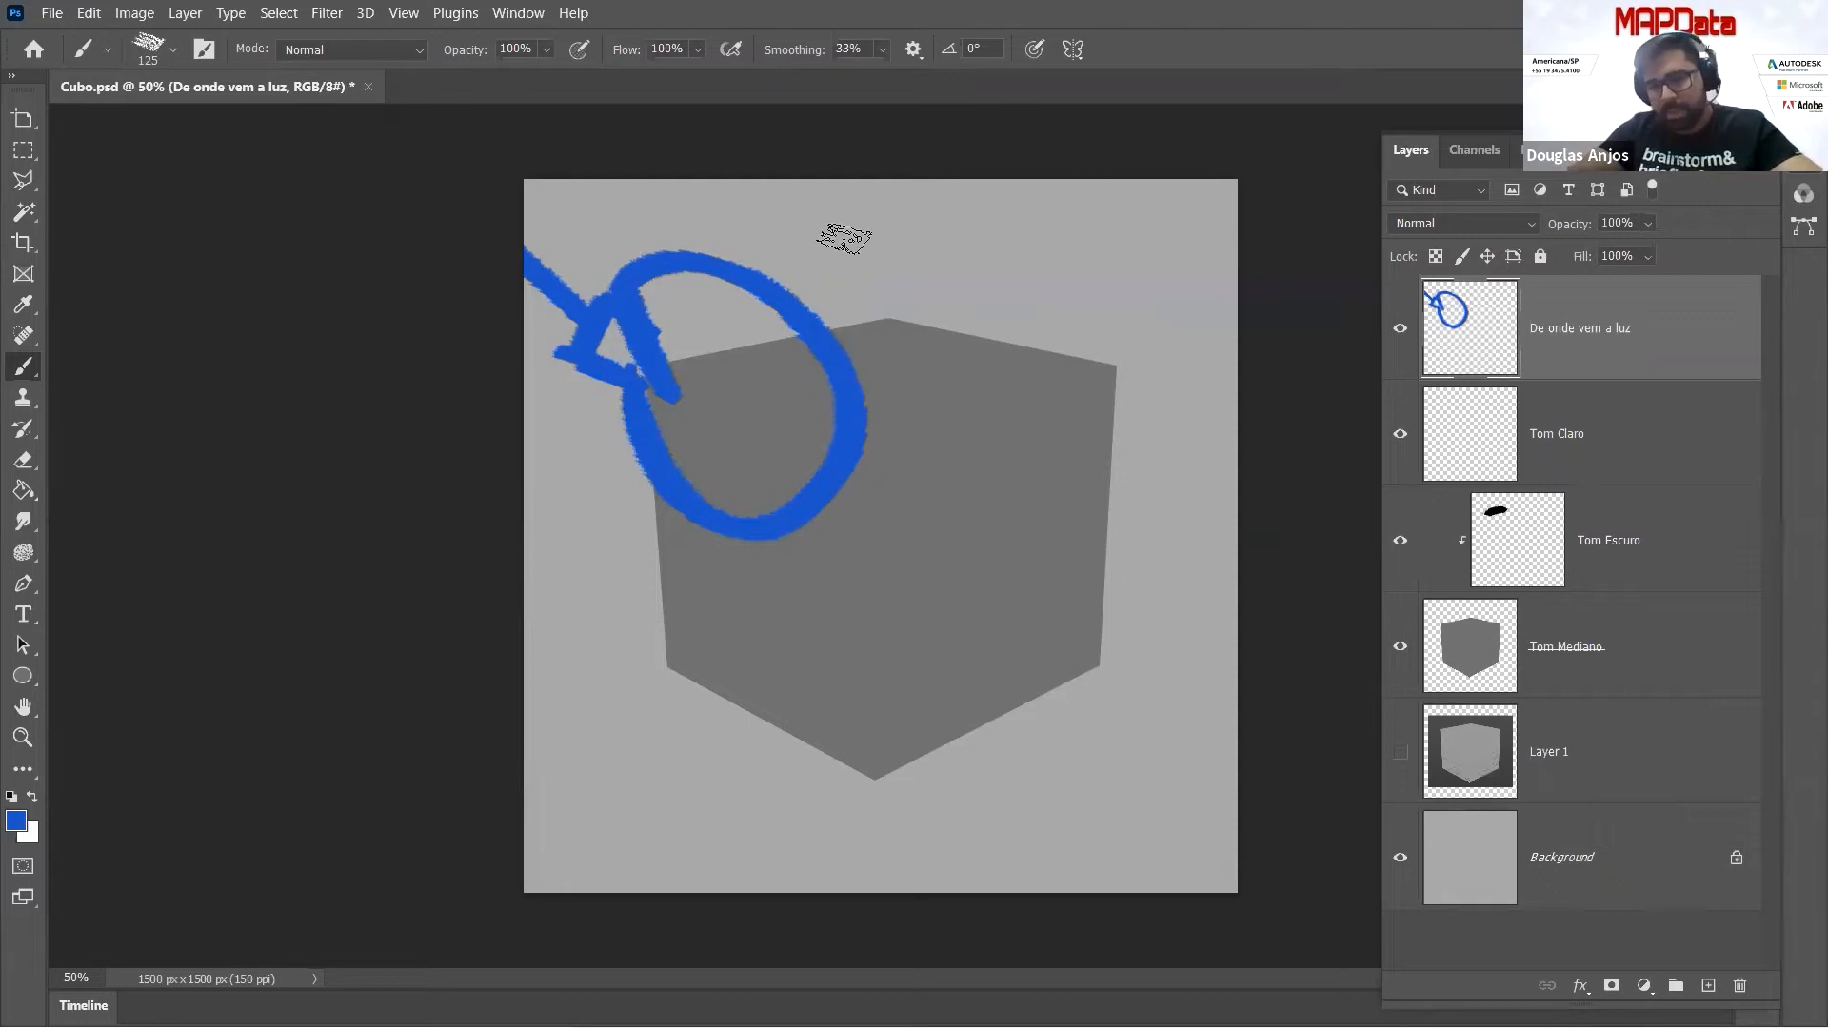
# Make Tom Escuro the active layer and set the brush size to 257 px
pyautogui.click(1597, 439)
pyautogui.click(1642, 557)
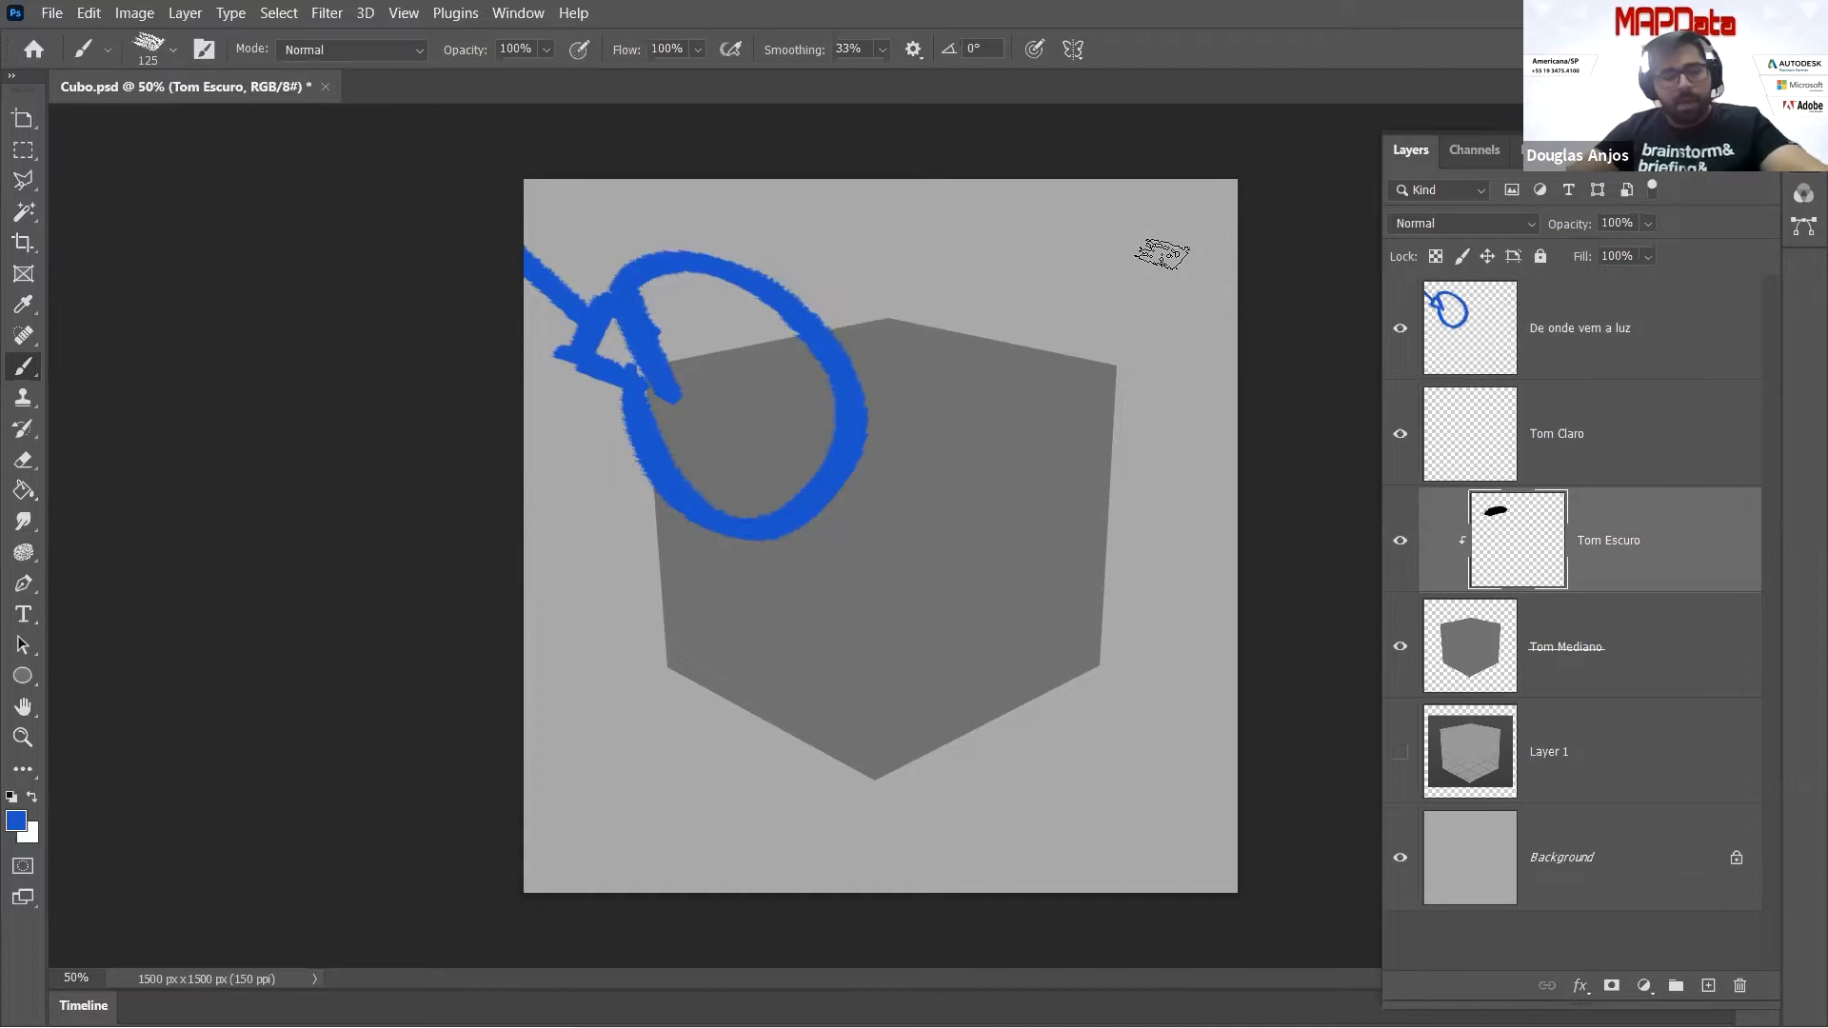
pyautogui.click(1765, 140)
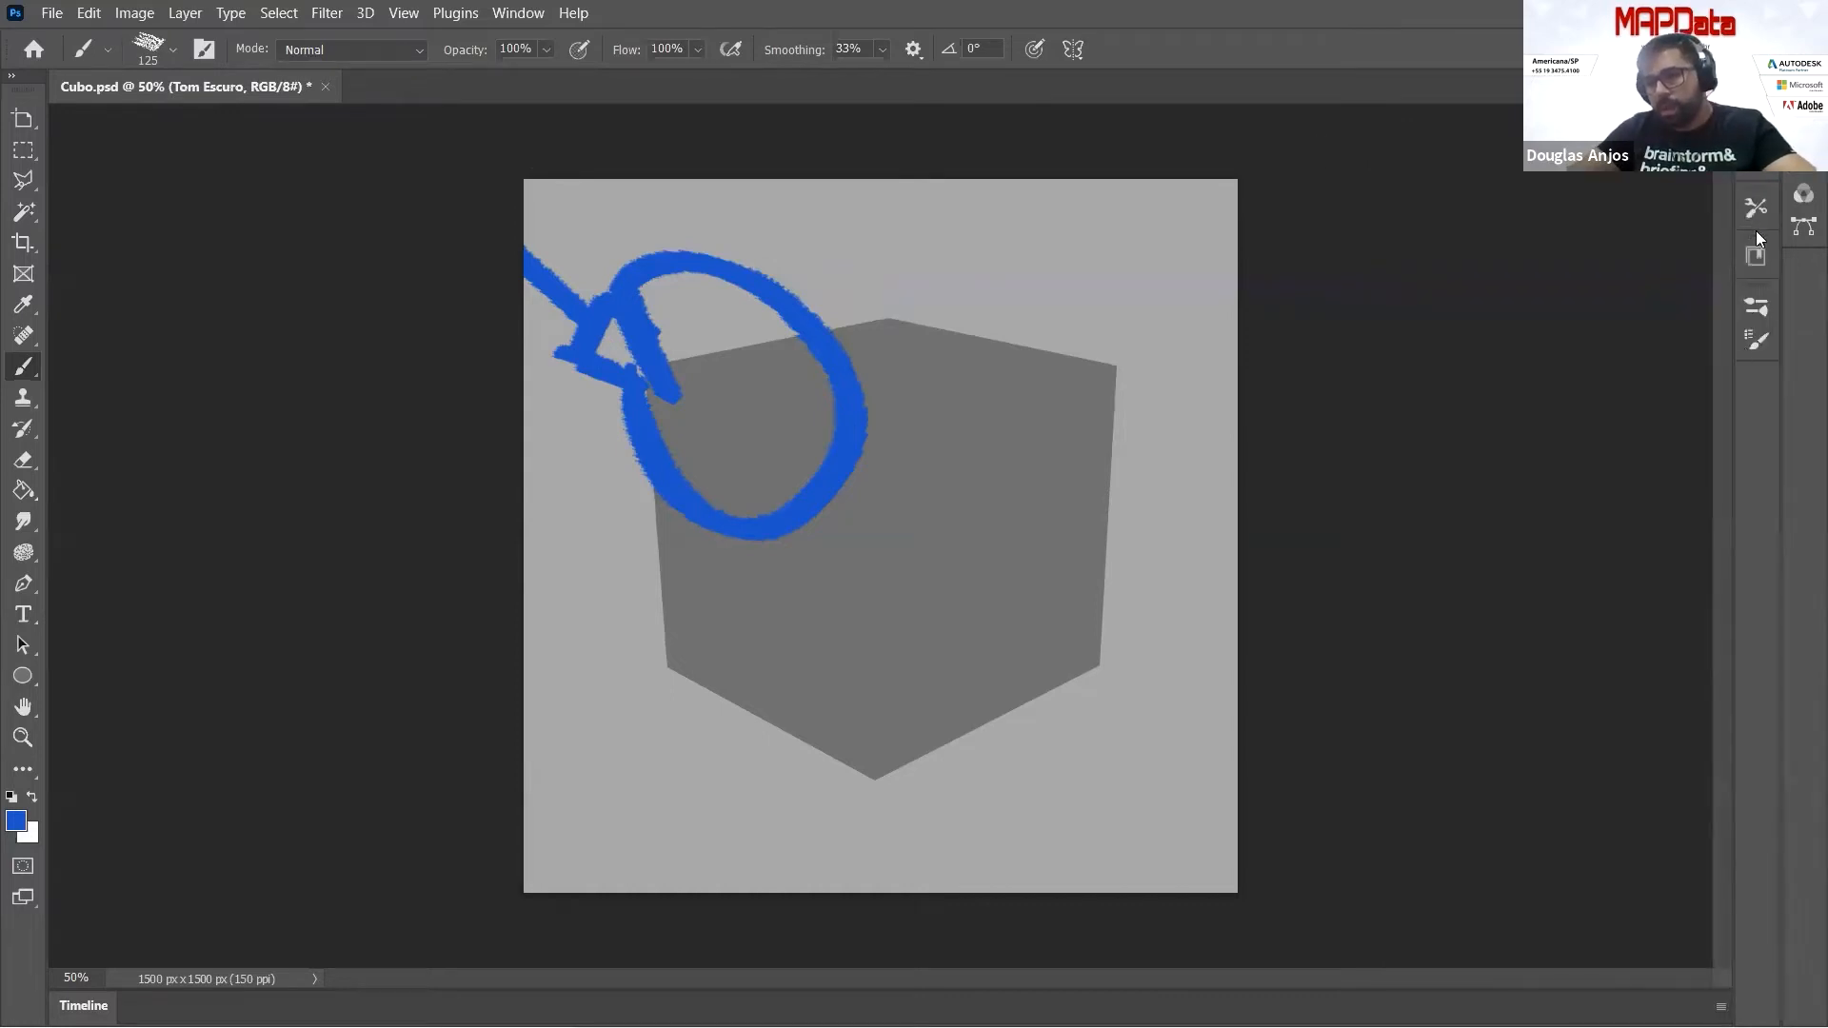
pyautogui.click(1758, 306)
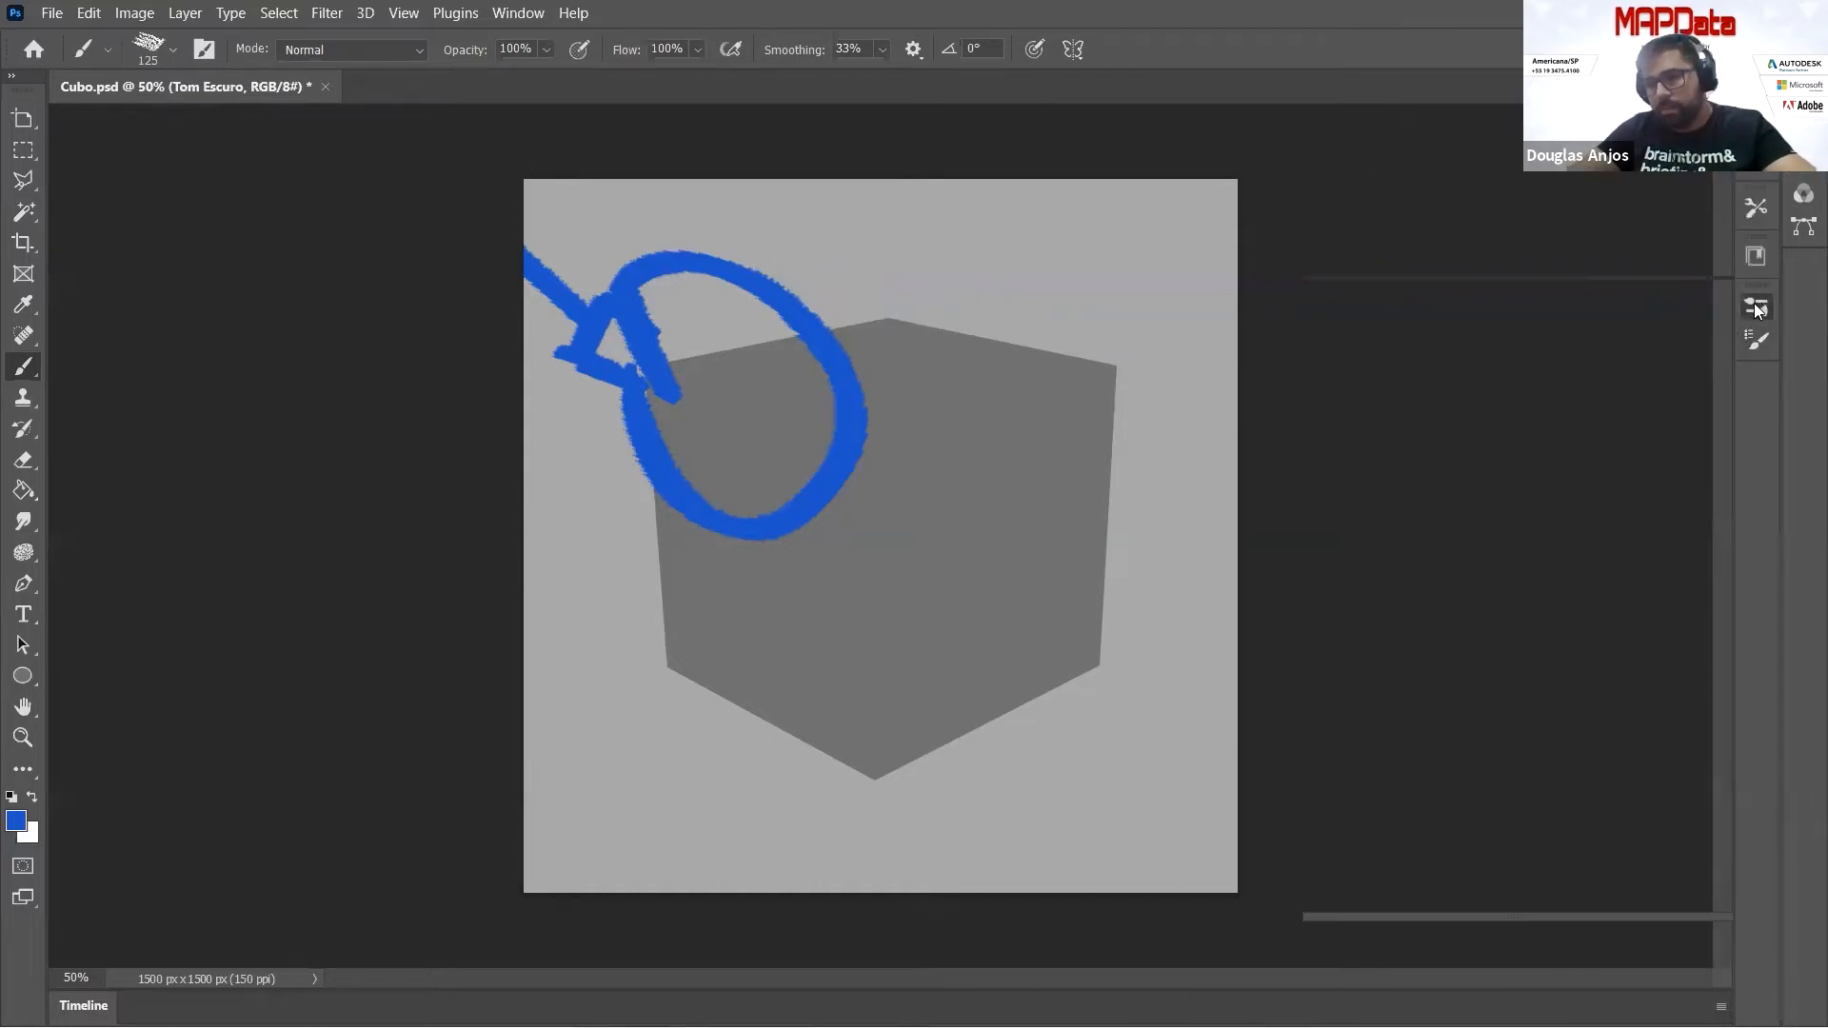
pyautogui.click(1466, 365)
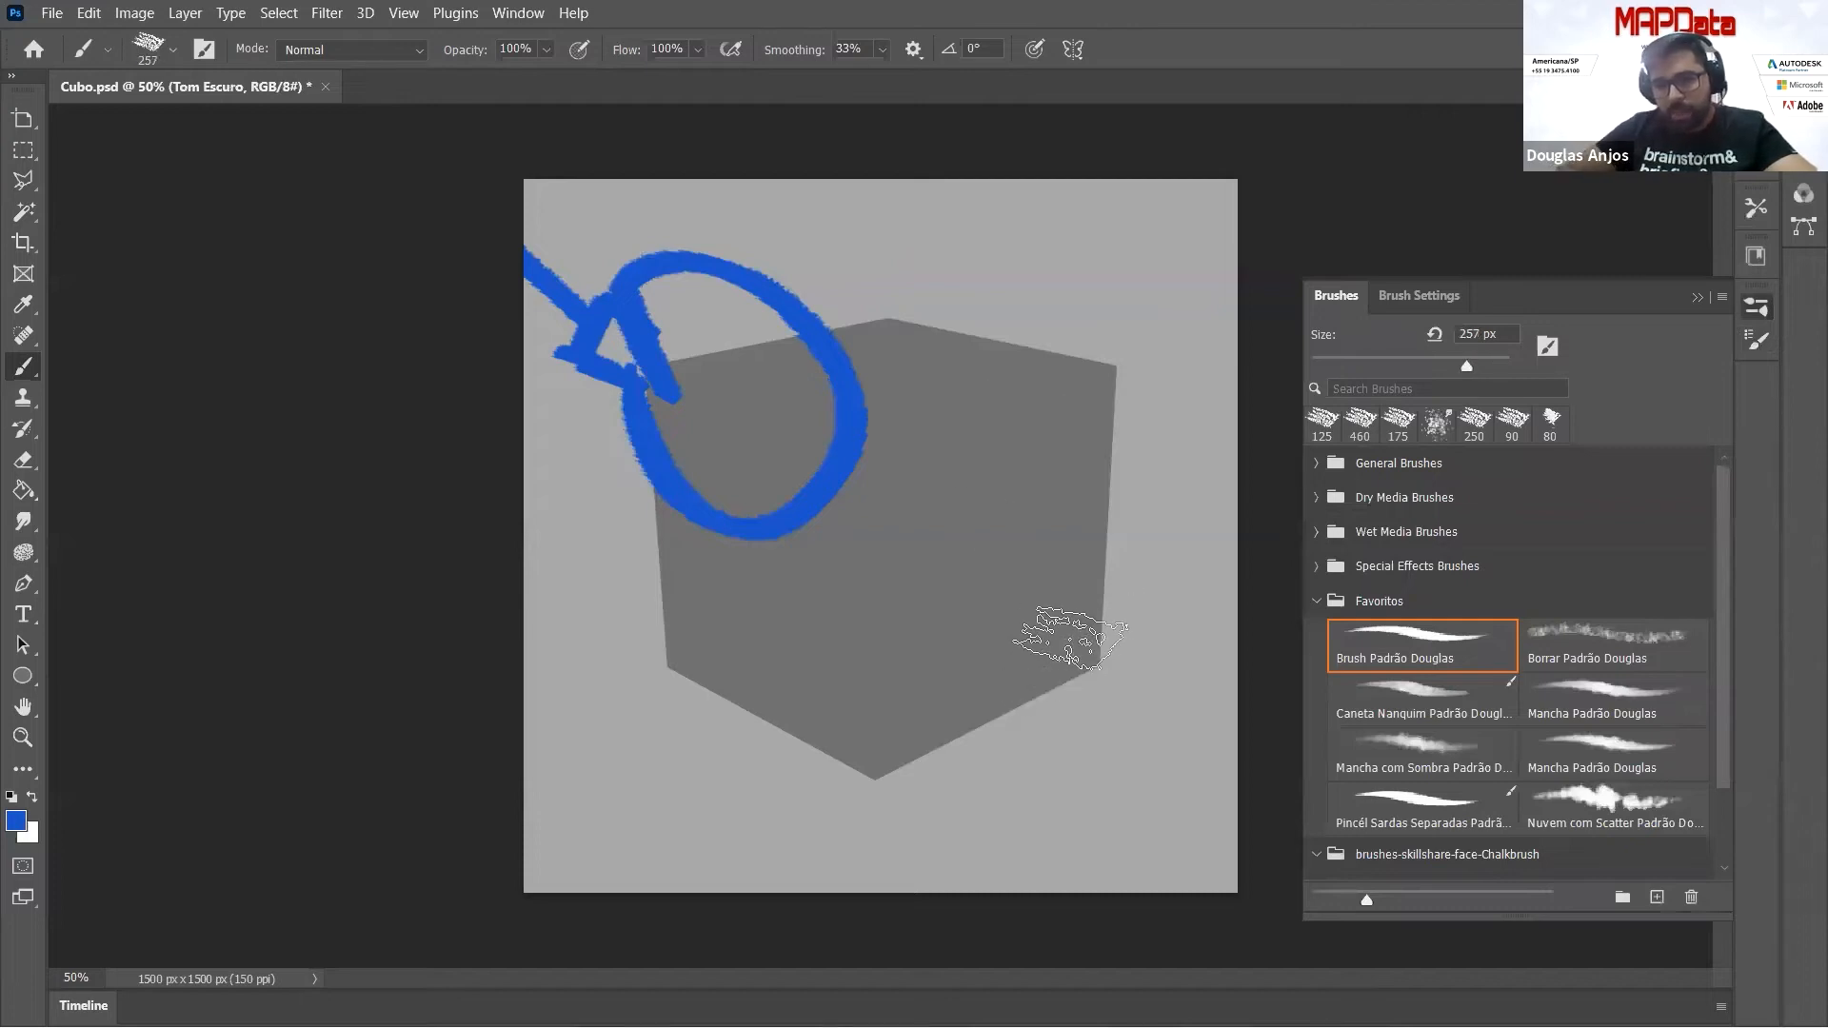
# Undo a blue trial stroke on the cube, then set the foreground color to black 000000 and the brush opacity to 20%
pyautogui.moveTo(1058, 662); pyautogui.dragTo(1053, 653)
pyautogui.hotkey('ctrl', 'z')
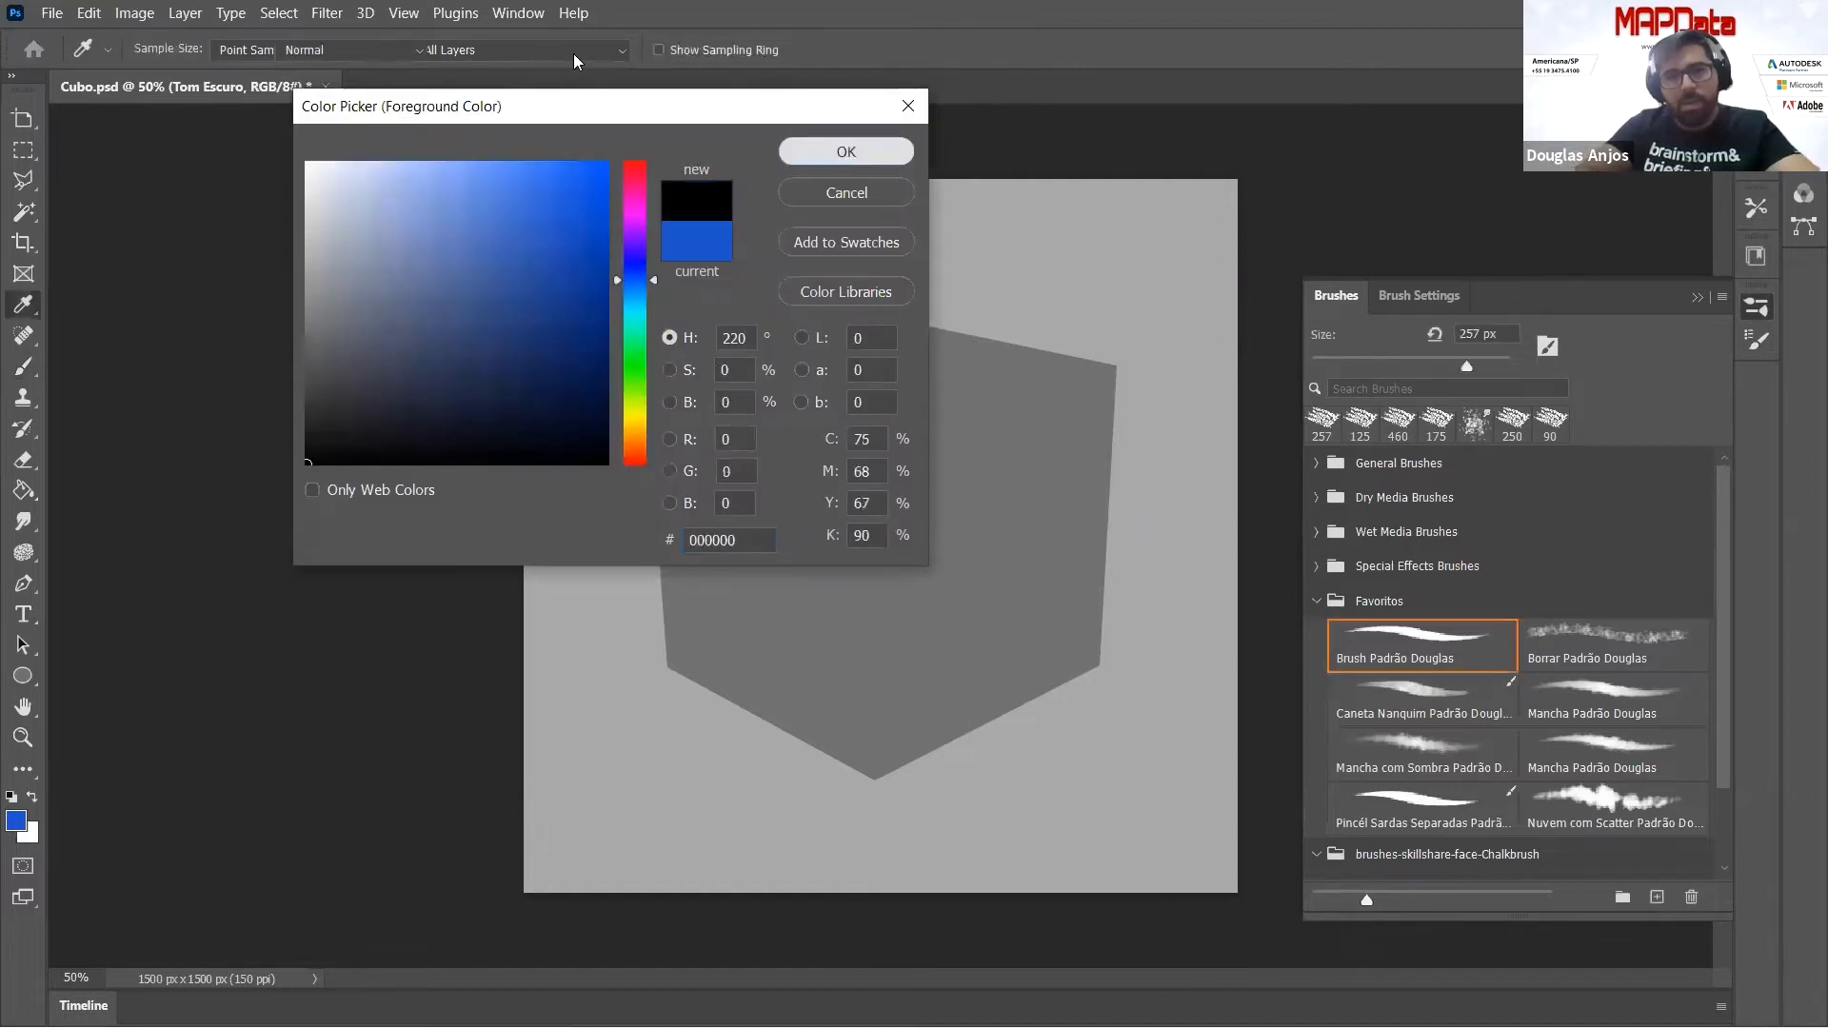
pyautogui.click(845, 151)
pyautogui.click(547, 49)
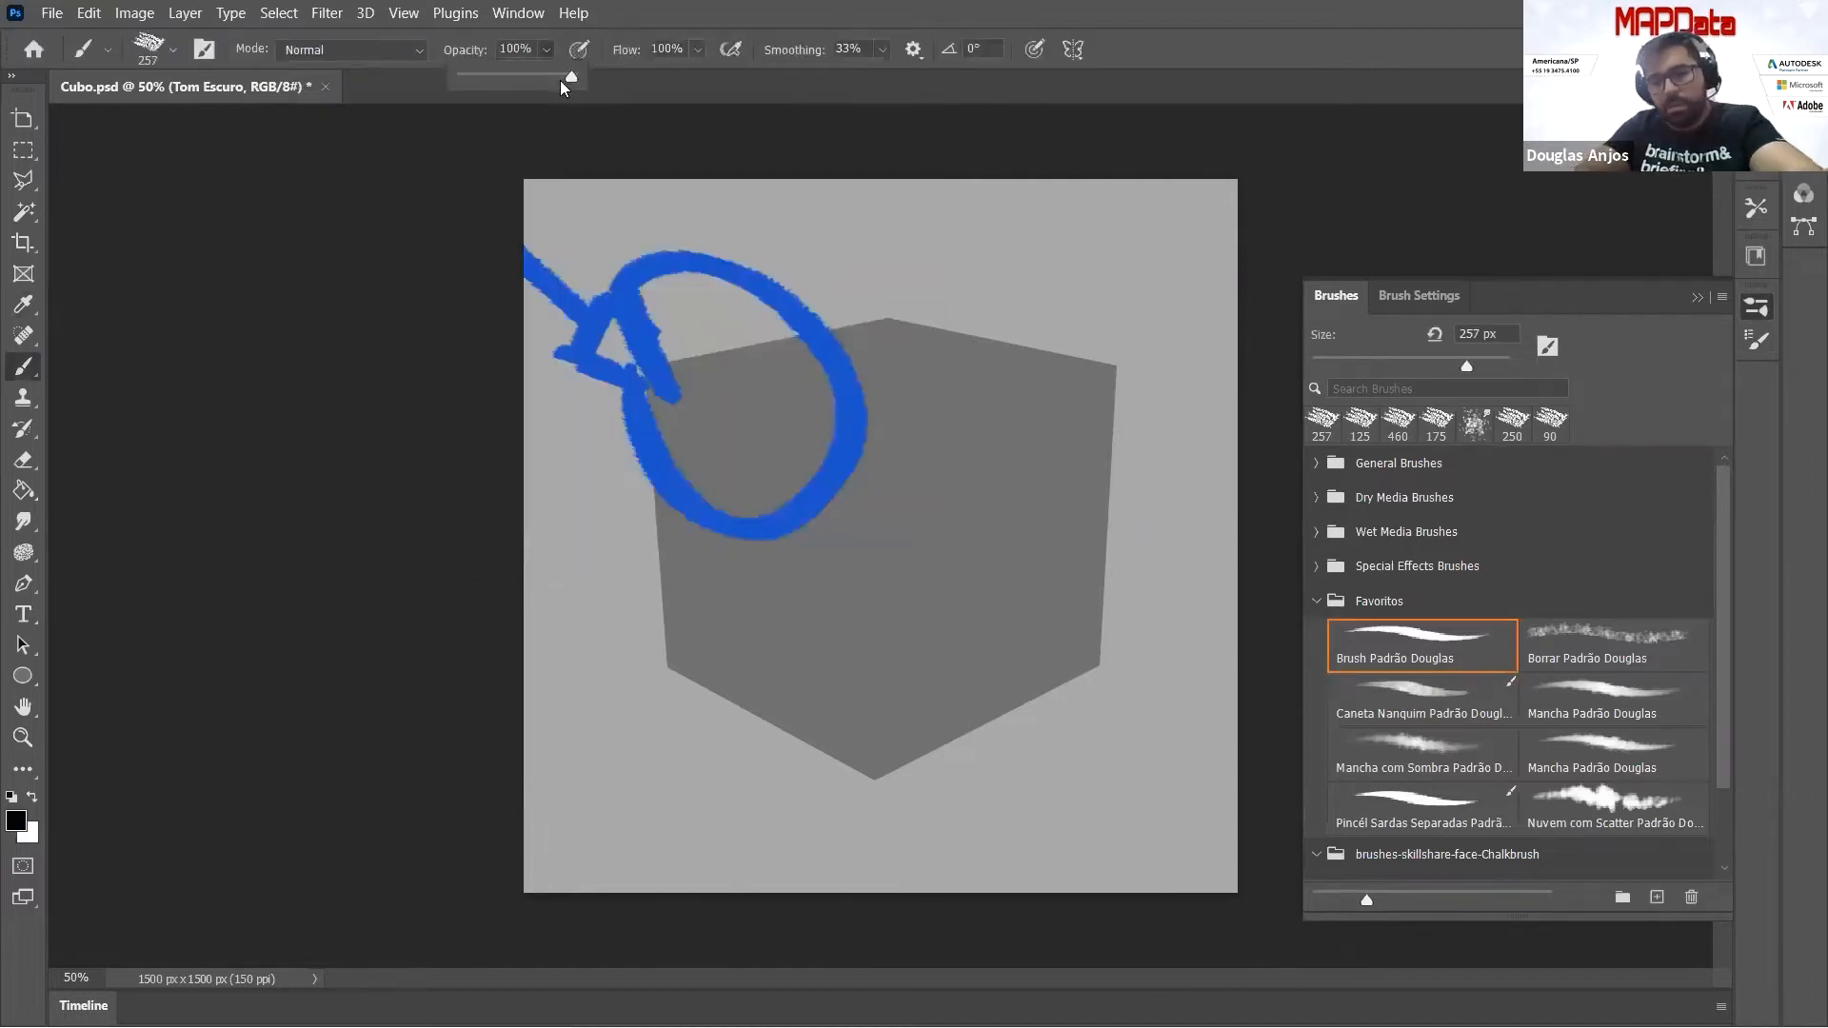
pyautogui.press('2')
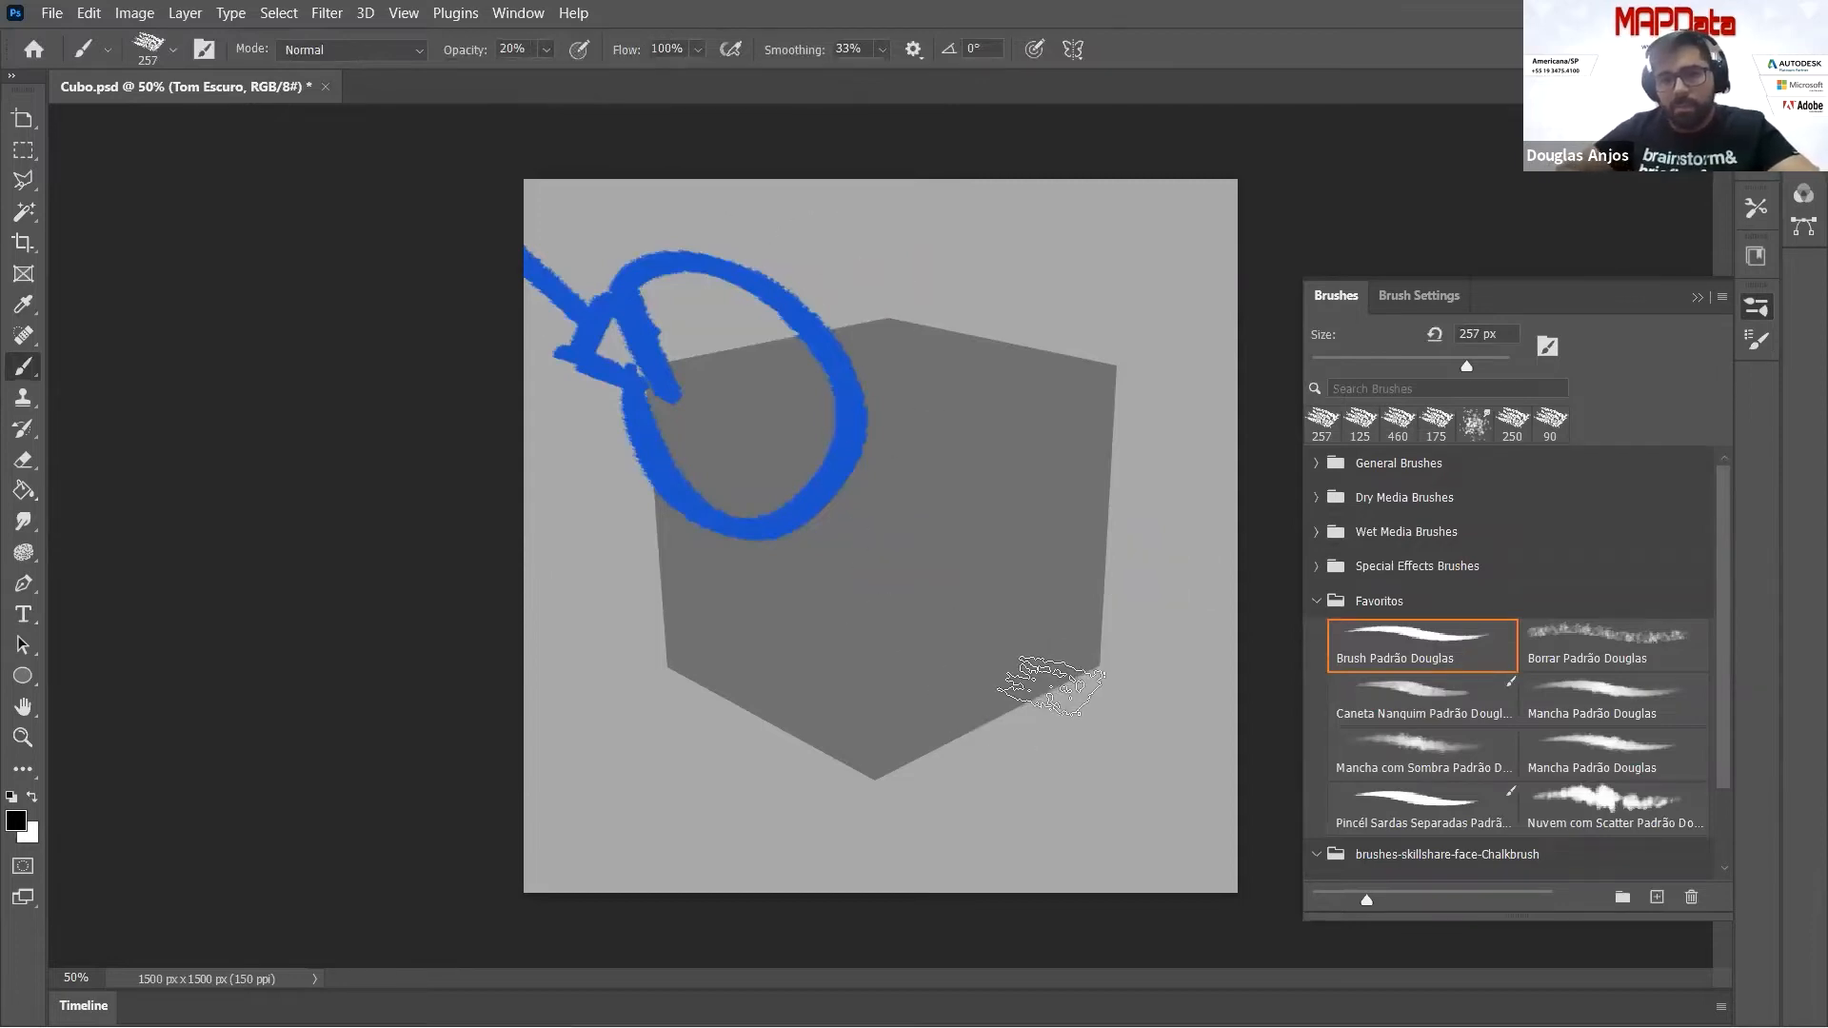
# Shade the cube's right side and upper-right edge with overlapping black strokes, building the darkest tone near the lower-right corner
pyautogui.moveTo(1098, 536)
pyautogui.mouseDown()
pyautogui.moveTo(1047, 640)
pyautogui.moveTo(909, 748)
pyautogui.mouseUp()
pyautogui.moveTo(1033, 563)
pyautogui.mouseDown()
pyautogui.moveTo(1071, 505)
pyautogui.moveTo(1035, 590)
pyautogui.moveTo(1095, 410)
pyautogui.moveTo(1090, 452)
pyautogui.moveTo(1109, 417)
pyautogui.moveTo(1078, 360)
pyautogui.moveTo(1086, 381)
pyautogui.moveTo(975, 316)
pyautogui.moveTo(903, 301)
pyautogui.moveTo(908, 319)
pyautogui.moveTo(878, 310)
pyautogui.moveTo(862, 332)
pyautogui.moveTo(967, 369)
pyautogui.moveTo(1048, 347)
pyautogui.mouseUp()
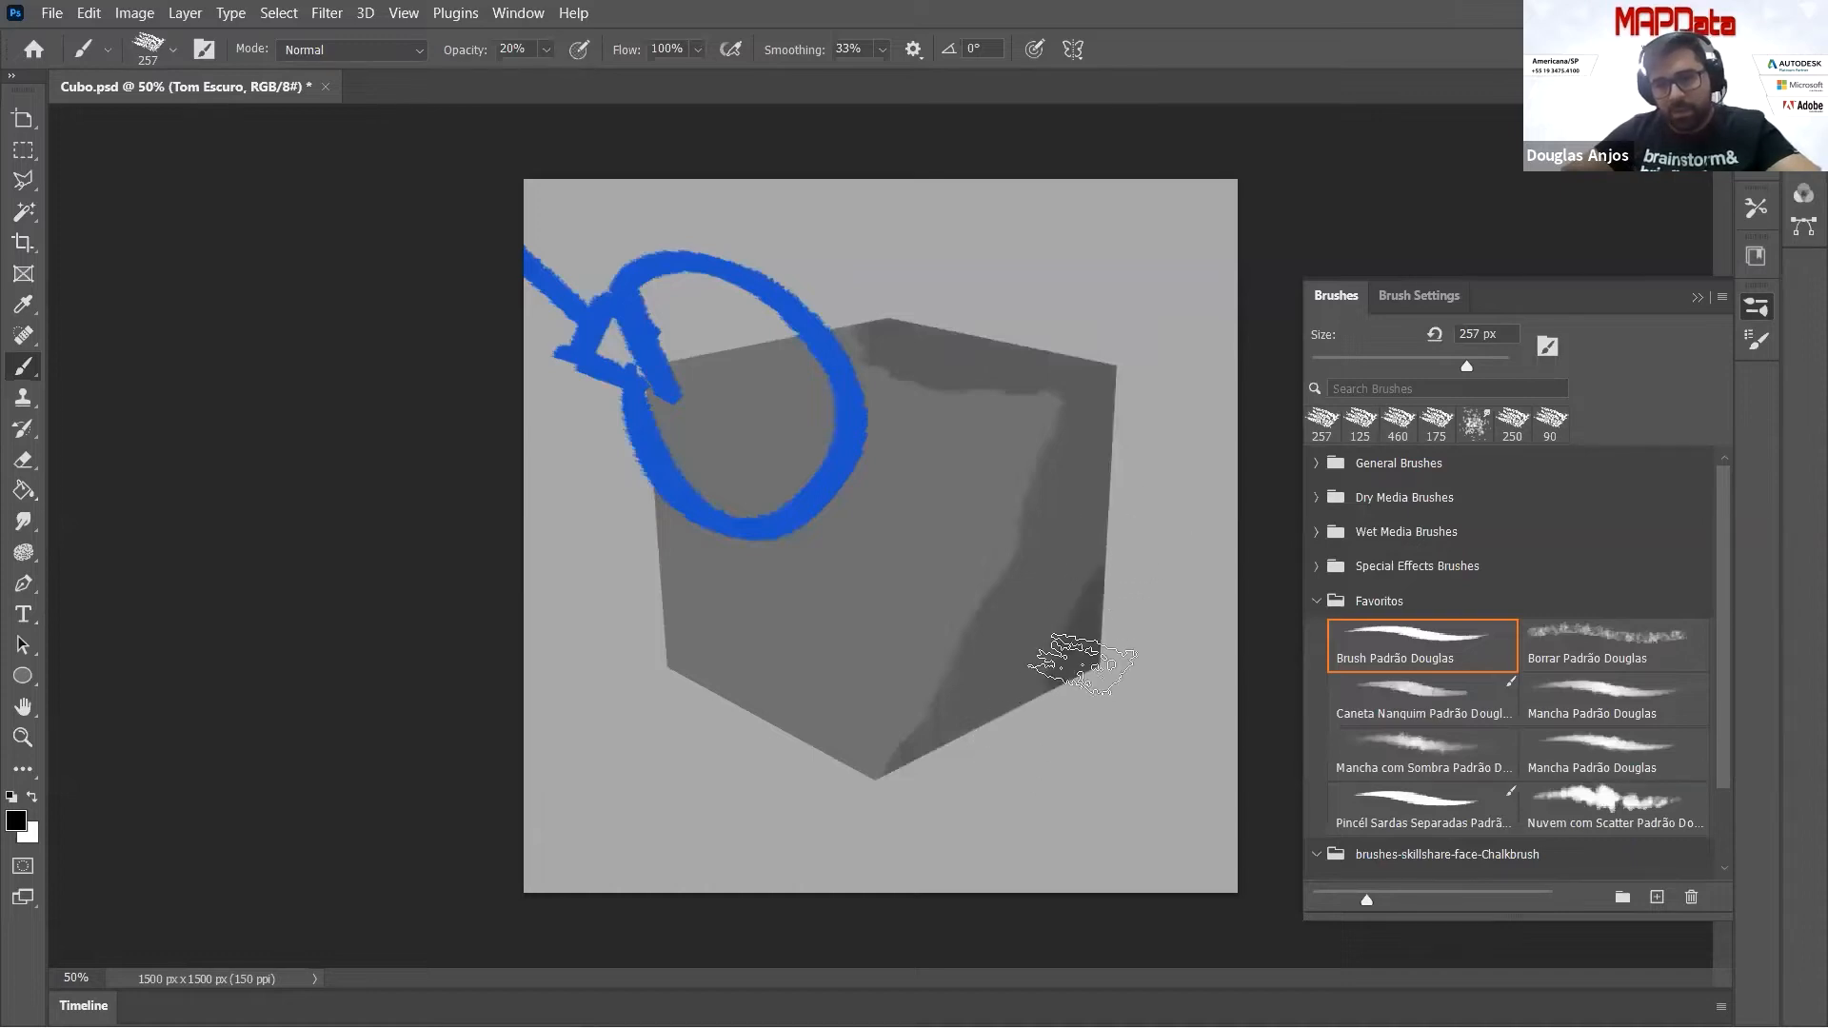
pyautogui.moveTo(1143, 471); pyautogui.dragTo(981, 773)
pyautogui.moveTo(1097, 491); pyautogui.dragTo(1056, 688)
pyautogui.moveTo(1148, 413); pyautogui.dragTo(985, 747)
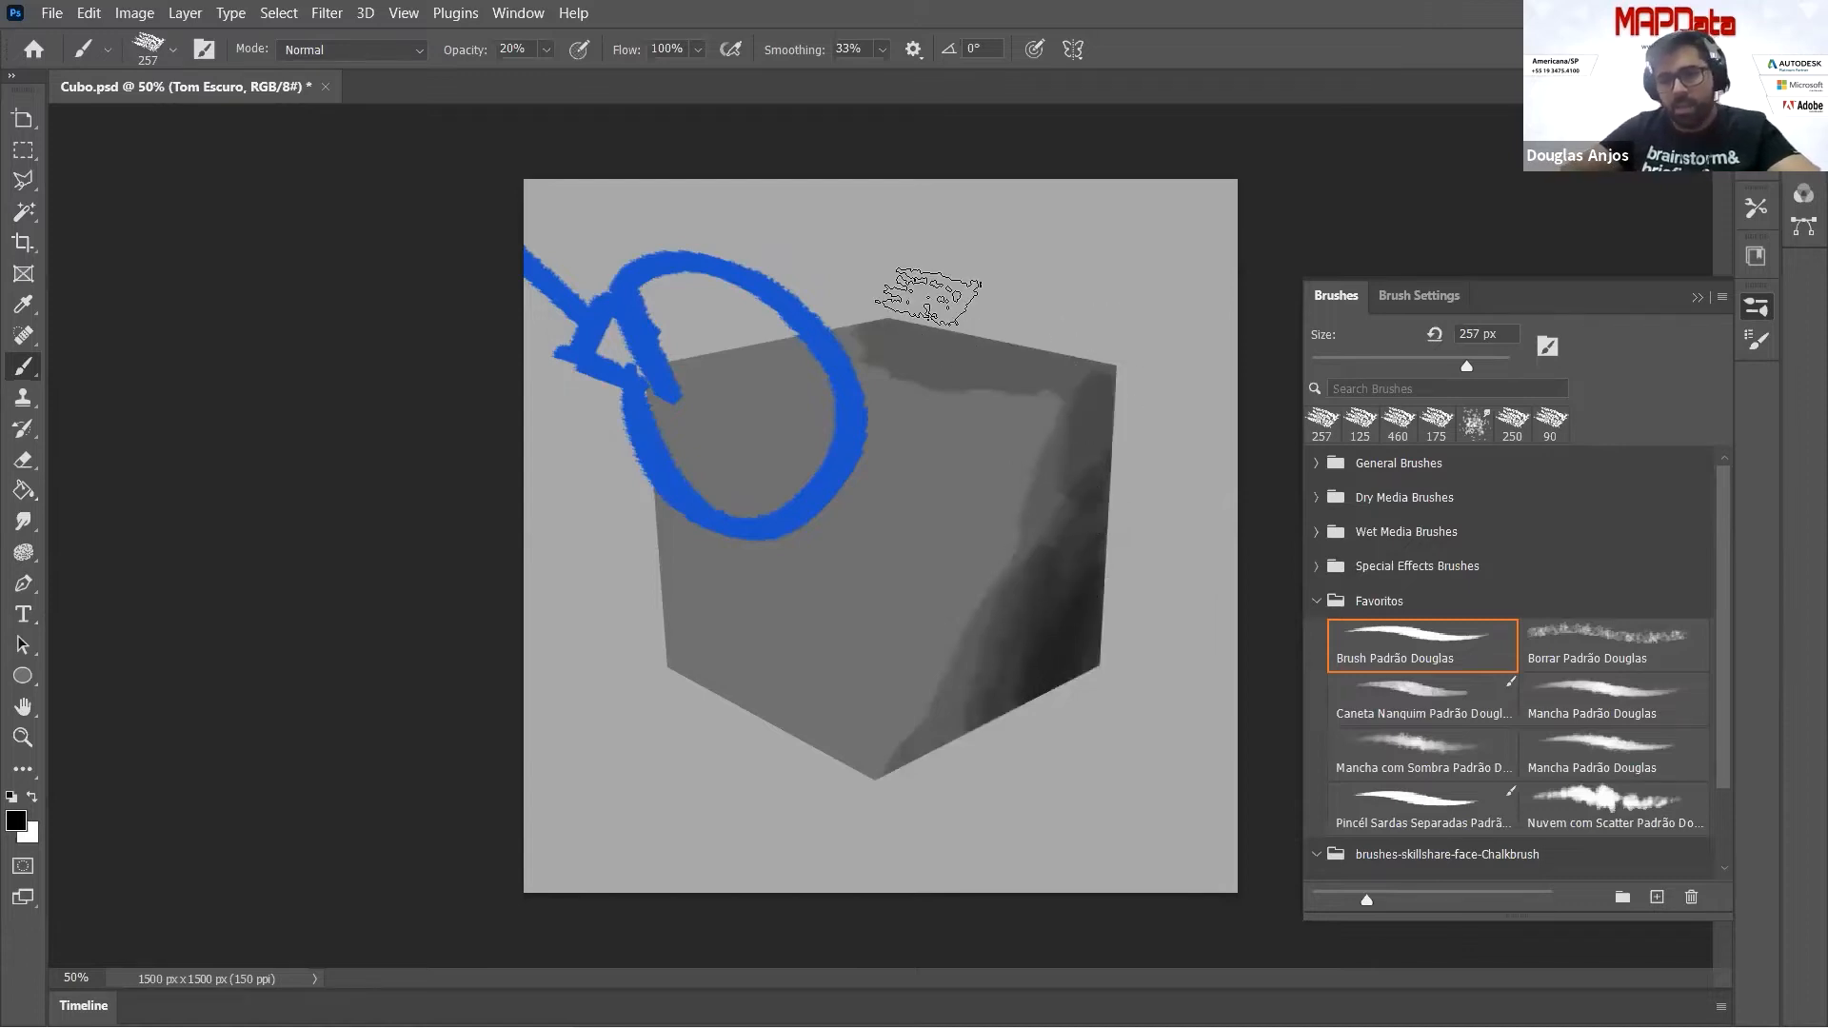
# Darken the cube's upper-right edge, then paint black strokes along its three inner edges with a 125 px brush
pyautogui.moveTo(938, 286)
pyautogui.mouseDown()
pyautogui.moveTo(1032, 315)
pyautogui.moveTo(1126, 387)
pyautogui.moveTo(1094, 402)
pyautogui.moveTo(933, 292)
pyautogui.moveTo(1084, 378)
pyautogui.moveTo(891, 305)
pyautogui.moveTo(1146, 411)
pyautogui.moveTo(924, 320)
pyautogui.moveTo(1092, 430)
pyautogui.moveTo(1087, 500)
pyautogui.moveTo(1058, 412)
pyautogui.moveTo(1062, 512)
pyautogui.mouseUp()
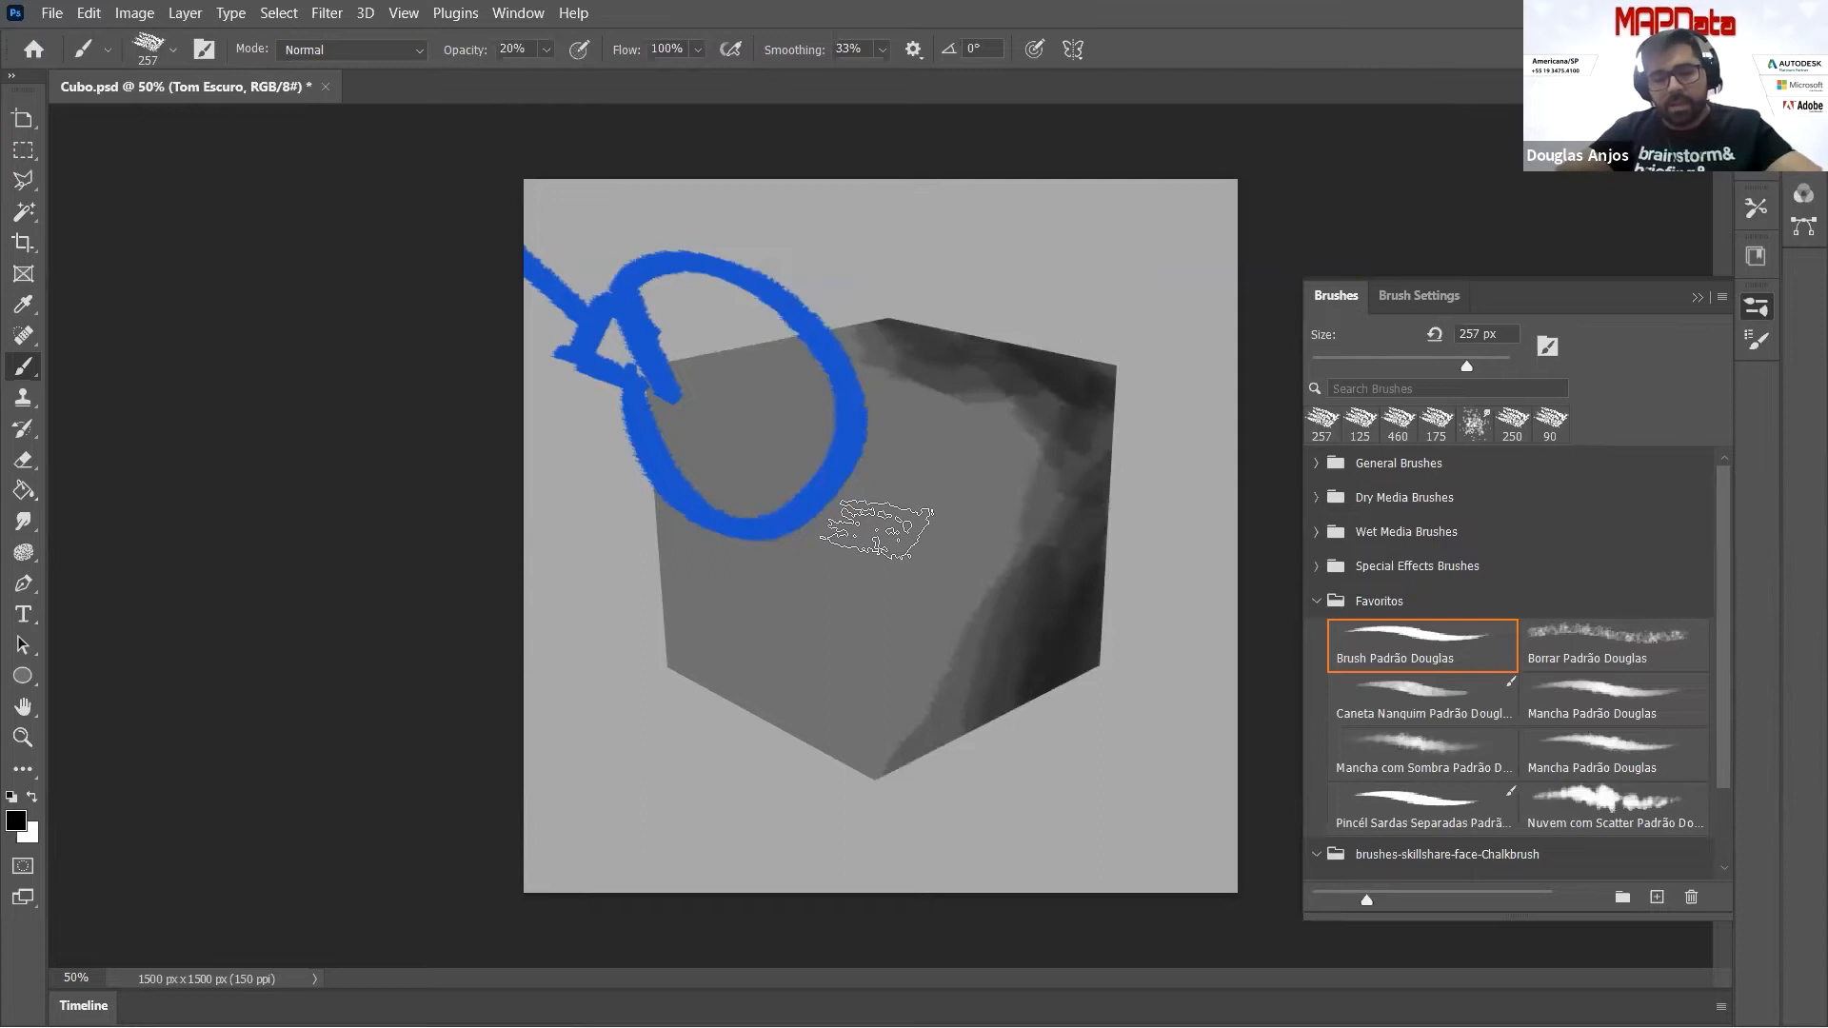
pyautogui.scroll(-1, 893, 540)
pyautogui.scroll(-1, 893, 540)
pyautogui.scroll(2, 895, 543)
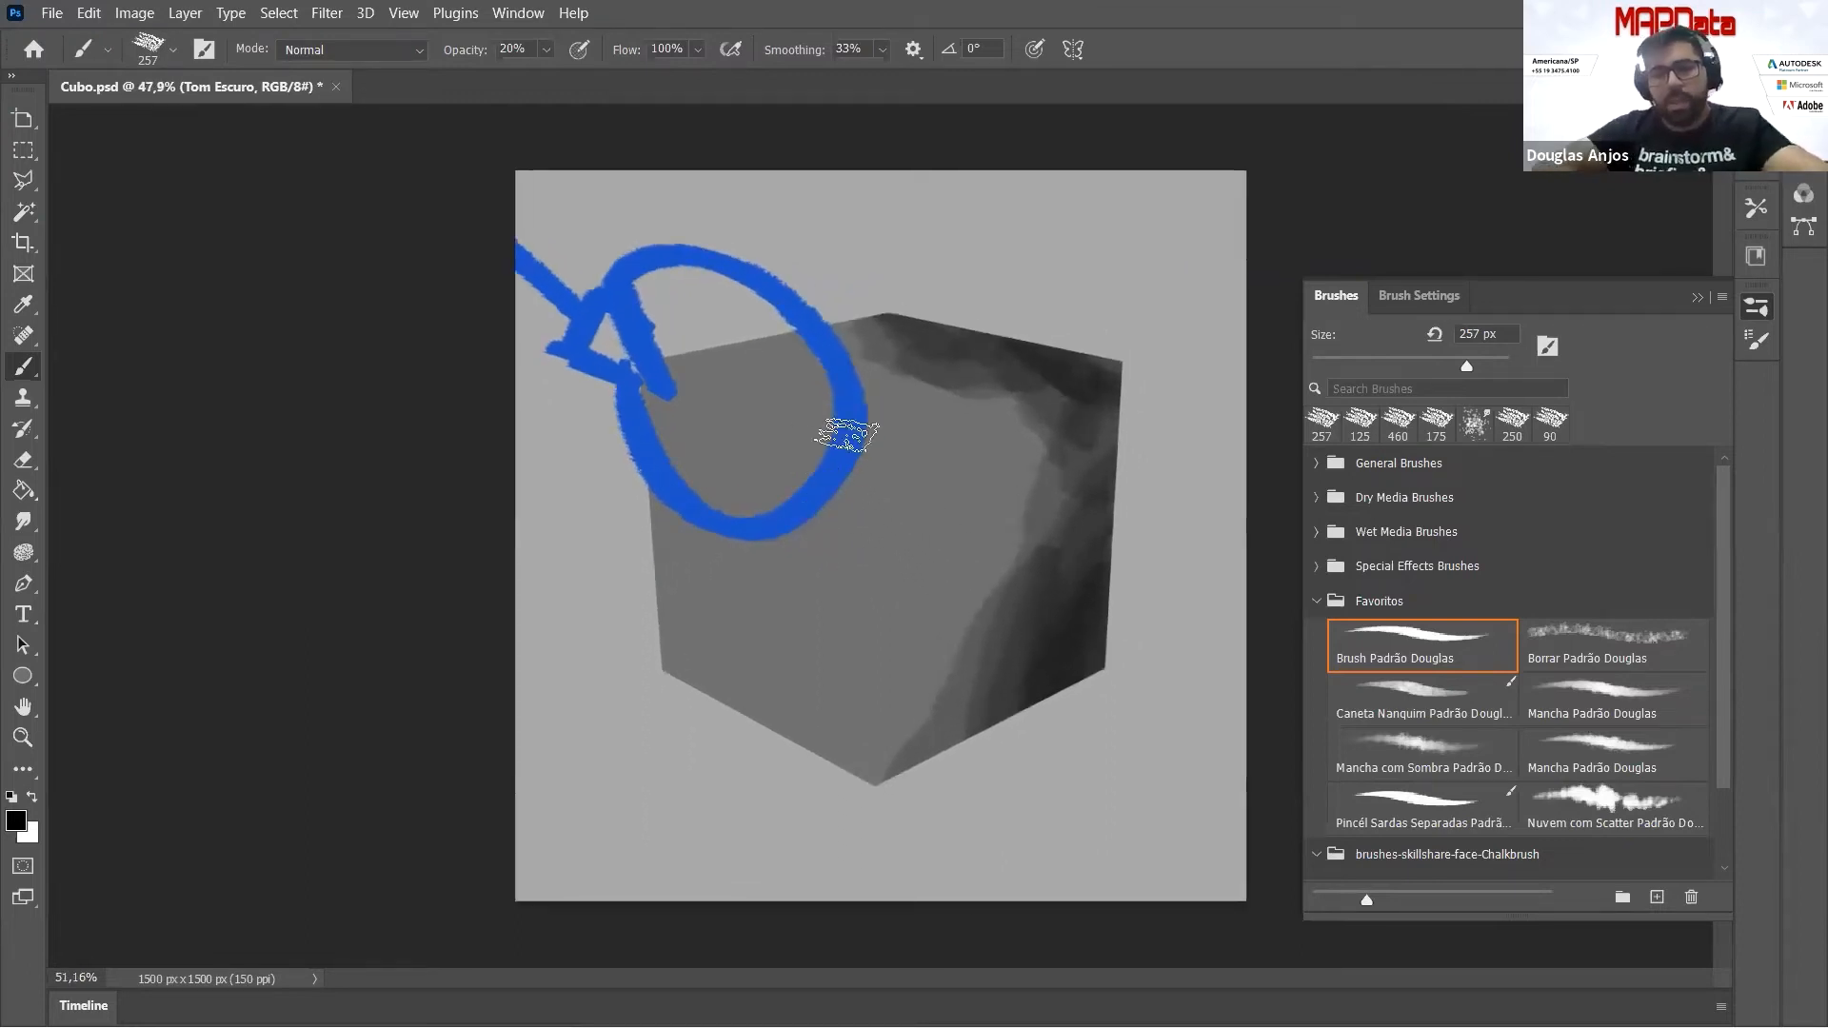
pyautogui.scroll(2, 881, 481)
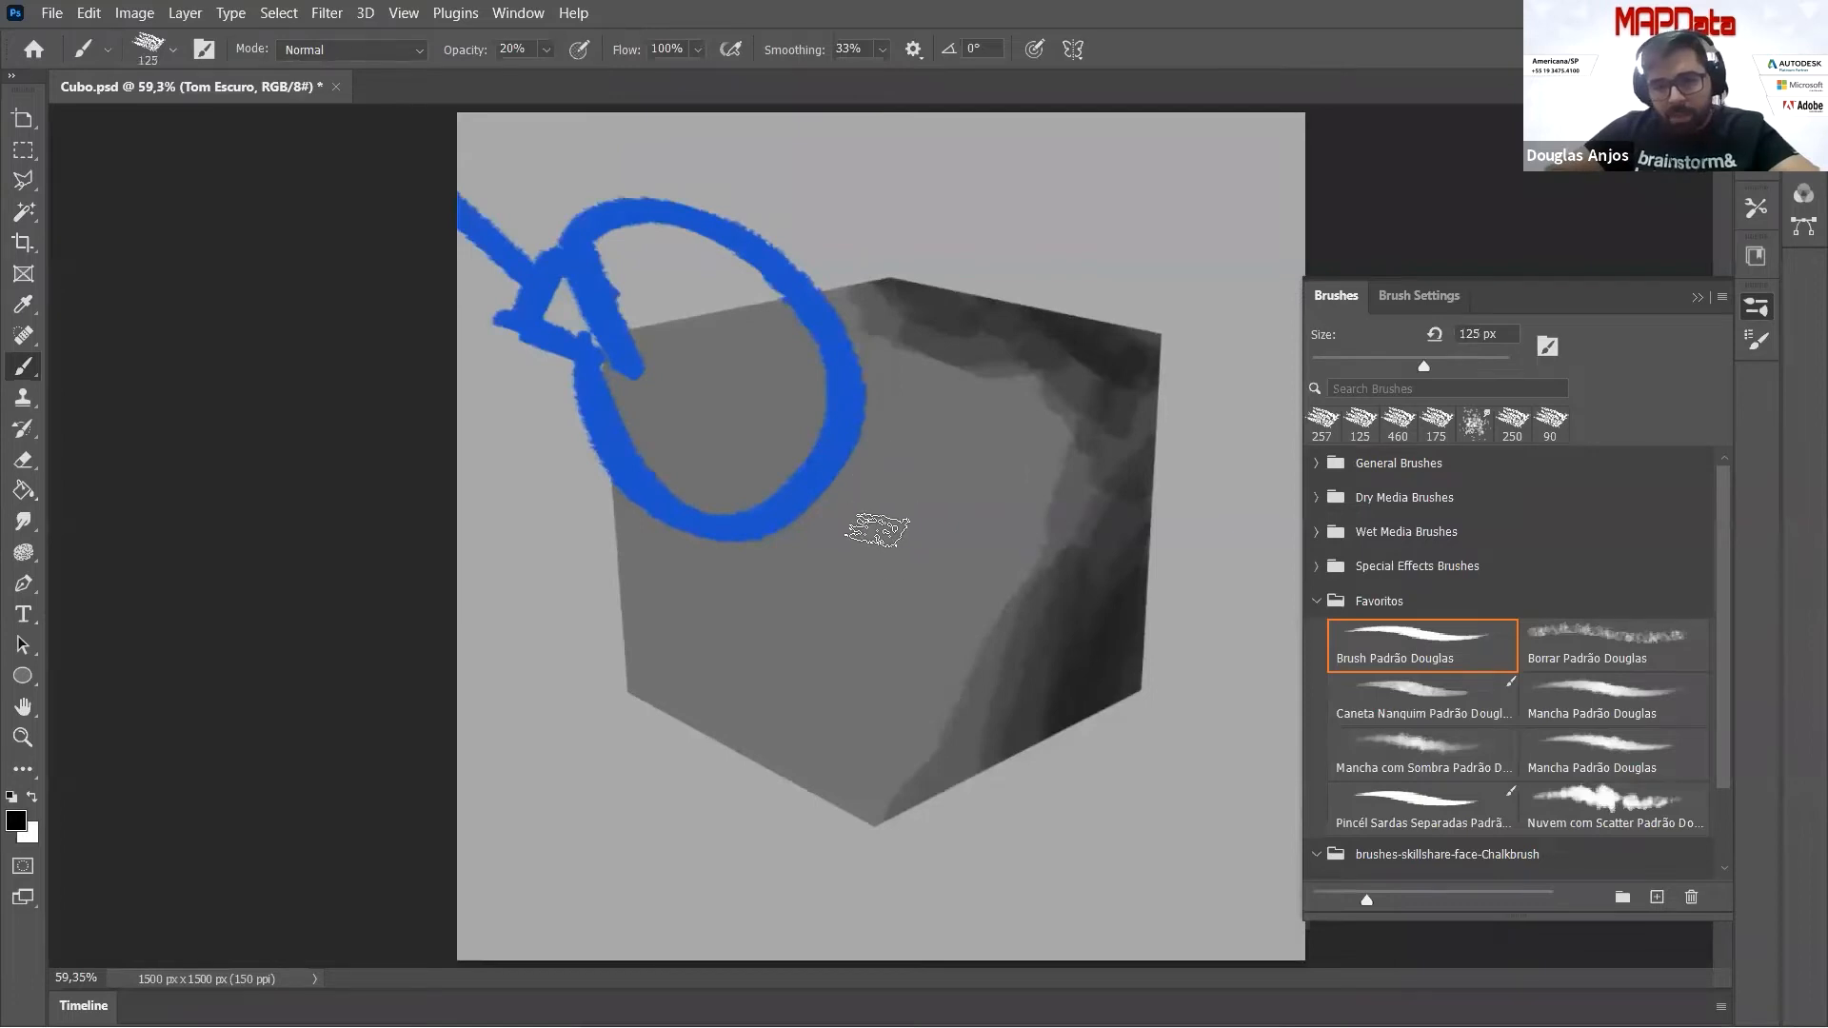
pyautogui.moveTo(882, 466); pyautogui.dragTo(874, 825)
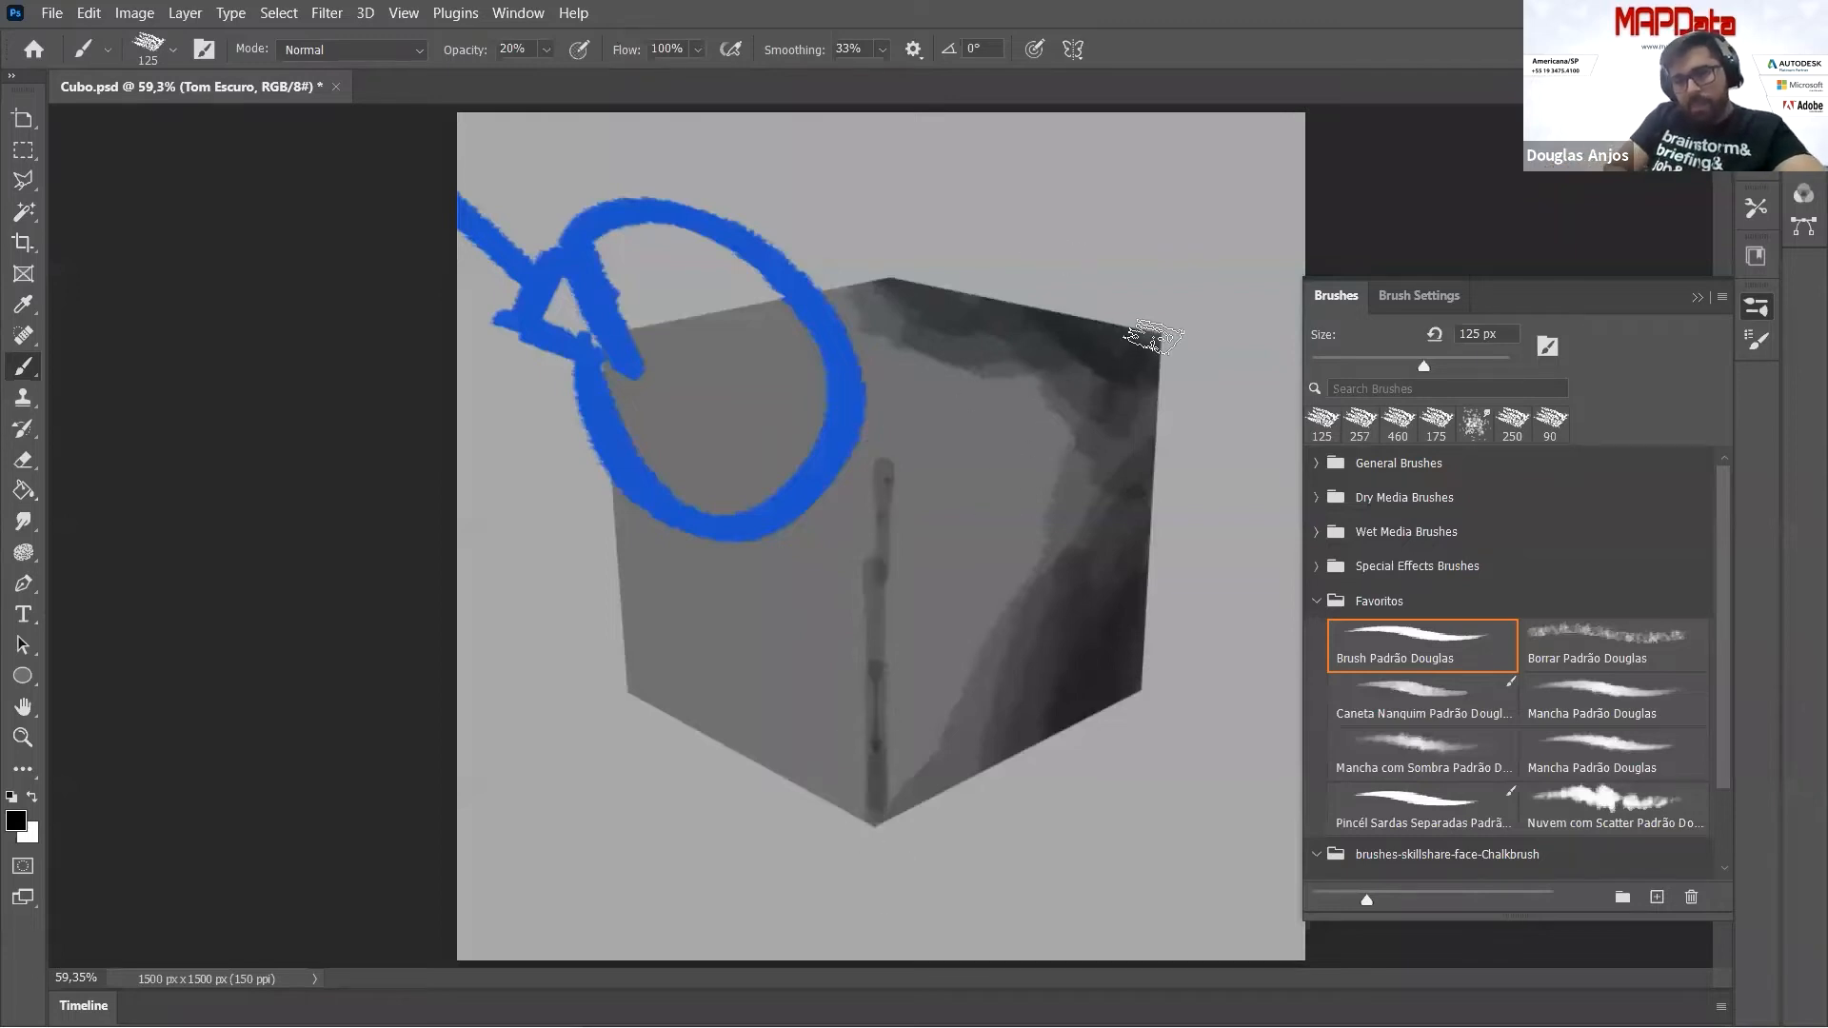
pyautogui.moveTo(878, 466)
pyautogui.mouseDown()
pyautogui.moveTo(970, 433)
pyautogui.moveTo(856, 470)
pyautogui.moveTo(1104, 338)
pyautogui.moveTo(921, 444)
pyautogui.moveTo(1062, 385)
pyautogui.mouseUp()
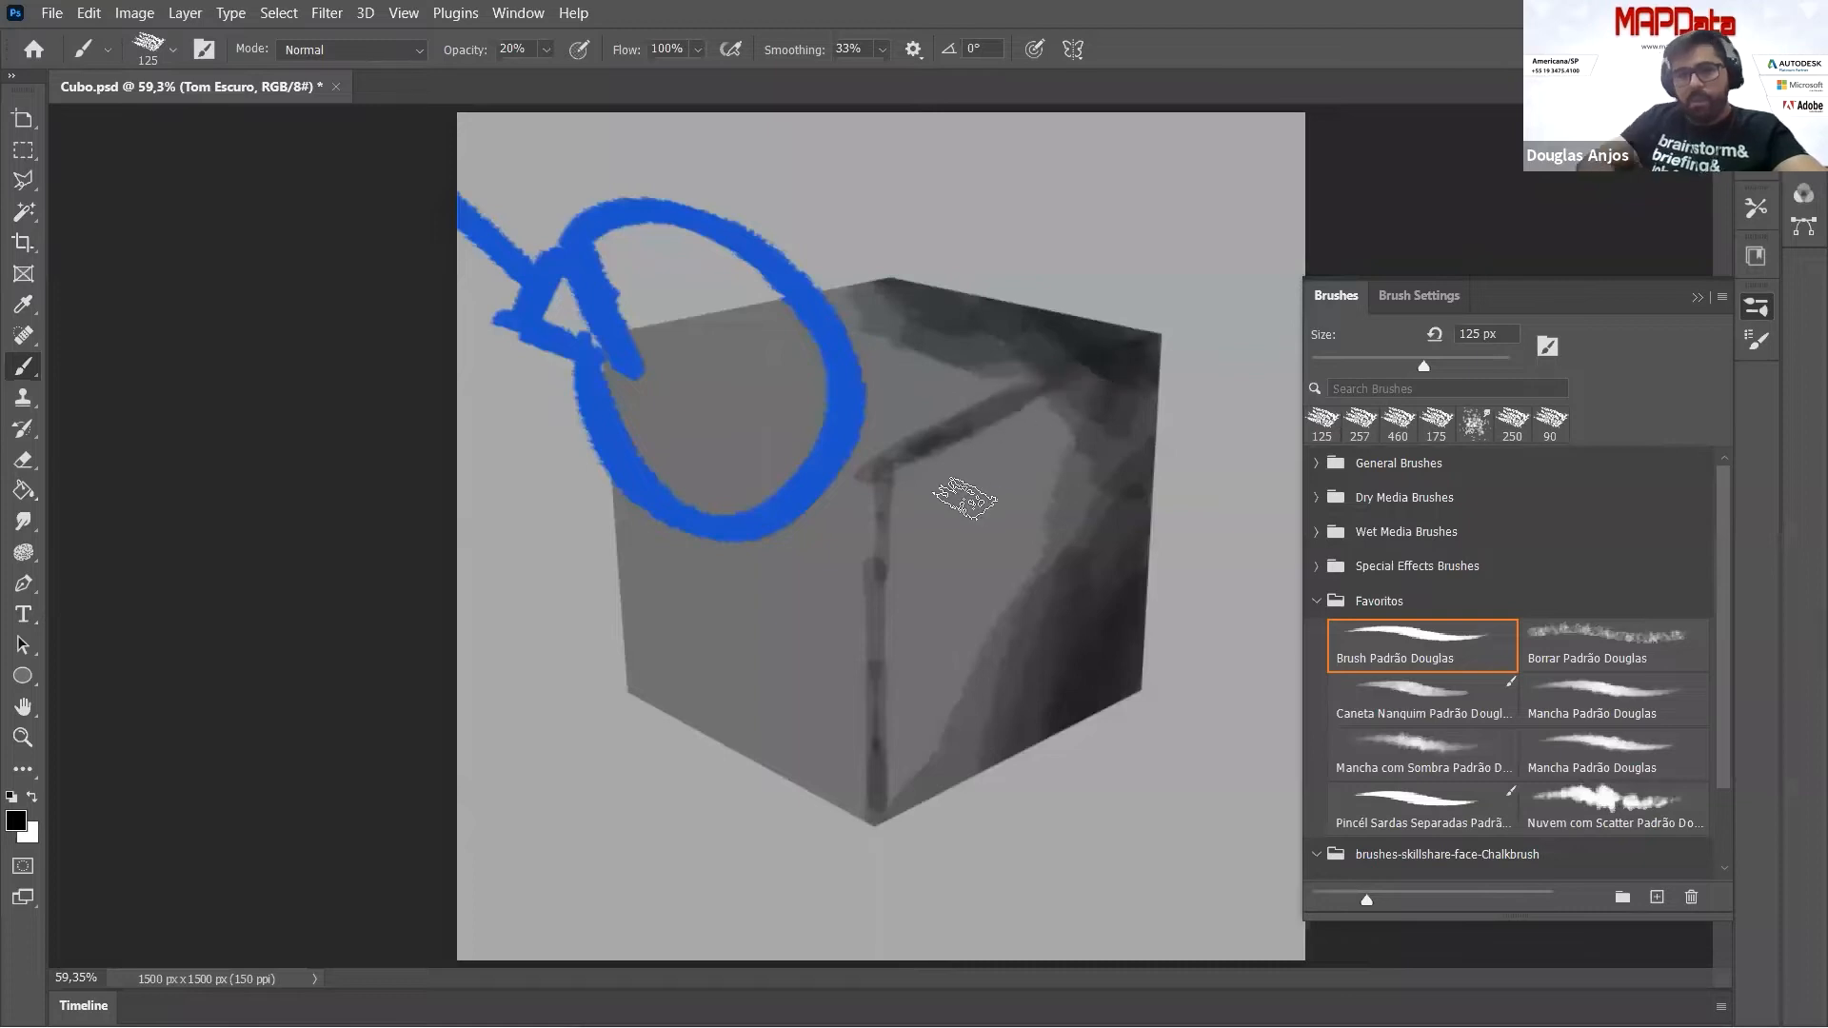
pyautogui.moveTo(633, 355); pyautogui.dragTo(739, 417)
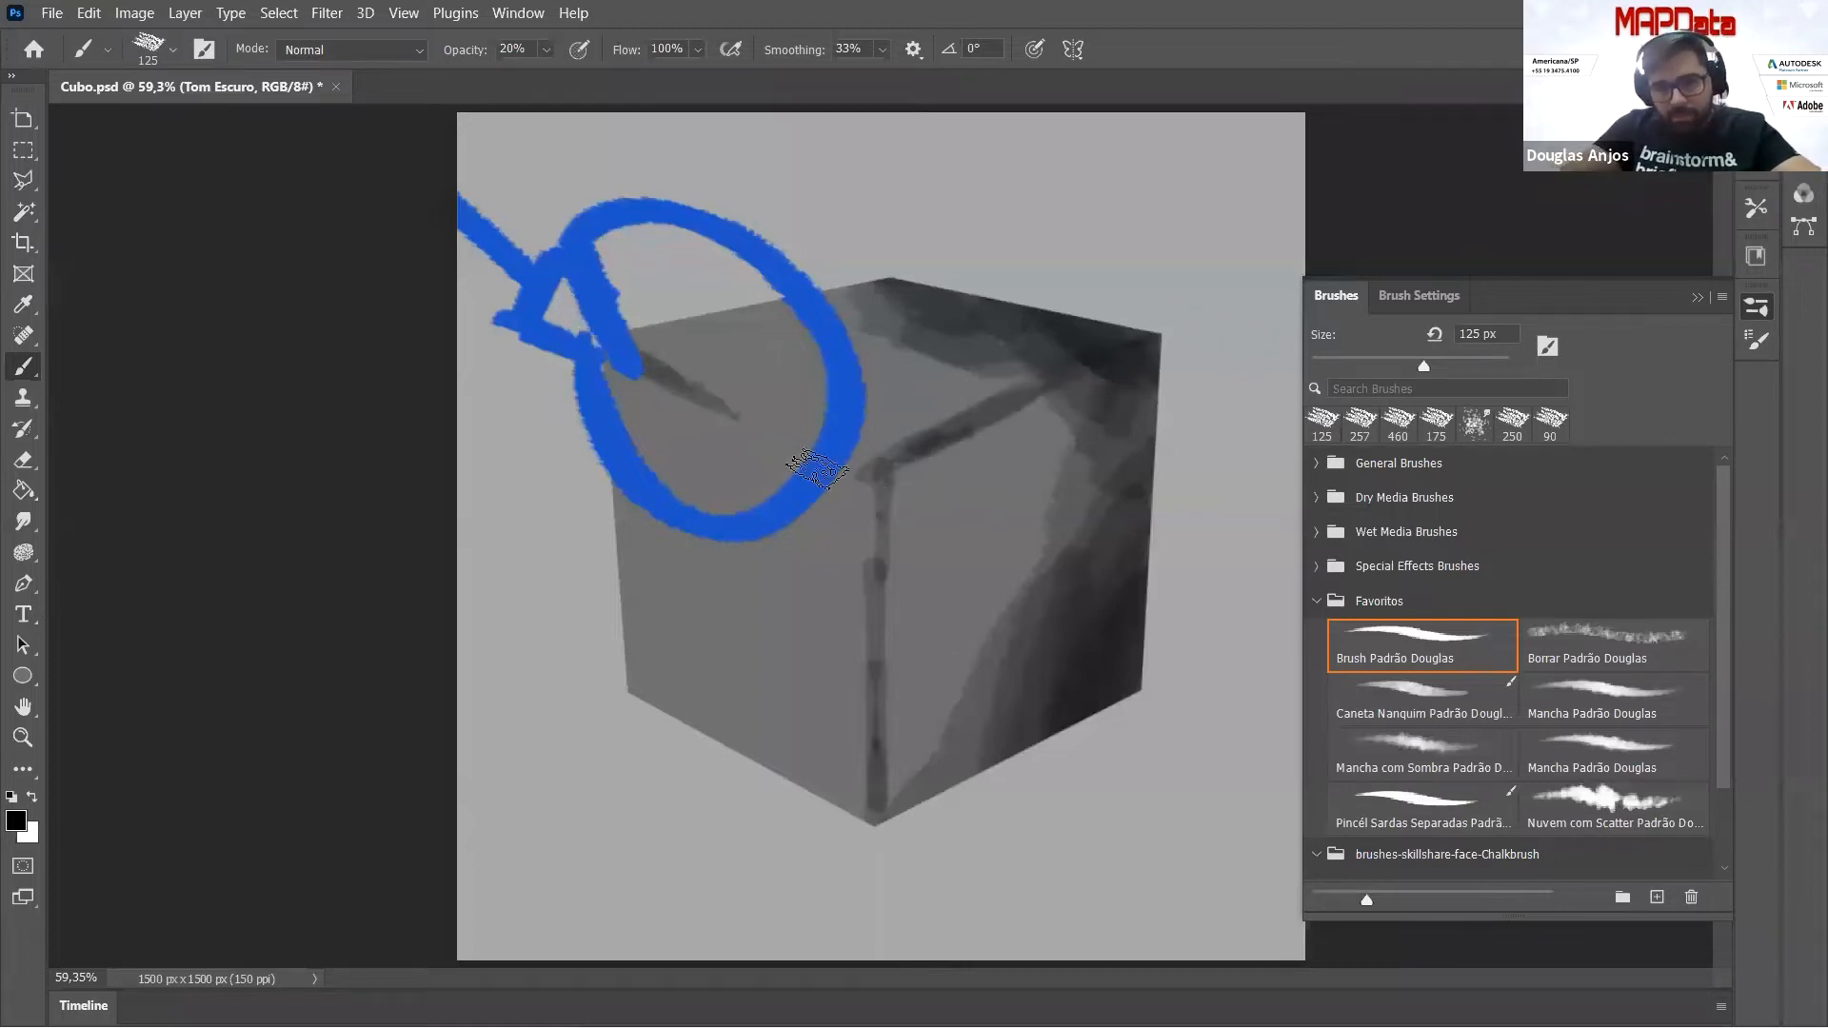
pyautogui.moveTo(919, 506)
pyautogui.mouseDown()
pyautogui.moveTo(771, 419)
pyautogui.moveTo(916, 499)
pyautogui.mouseUp()
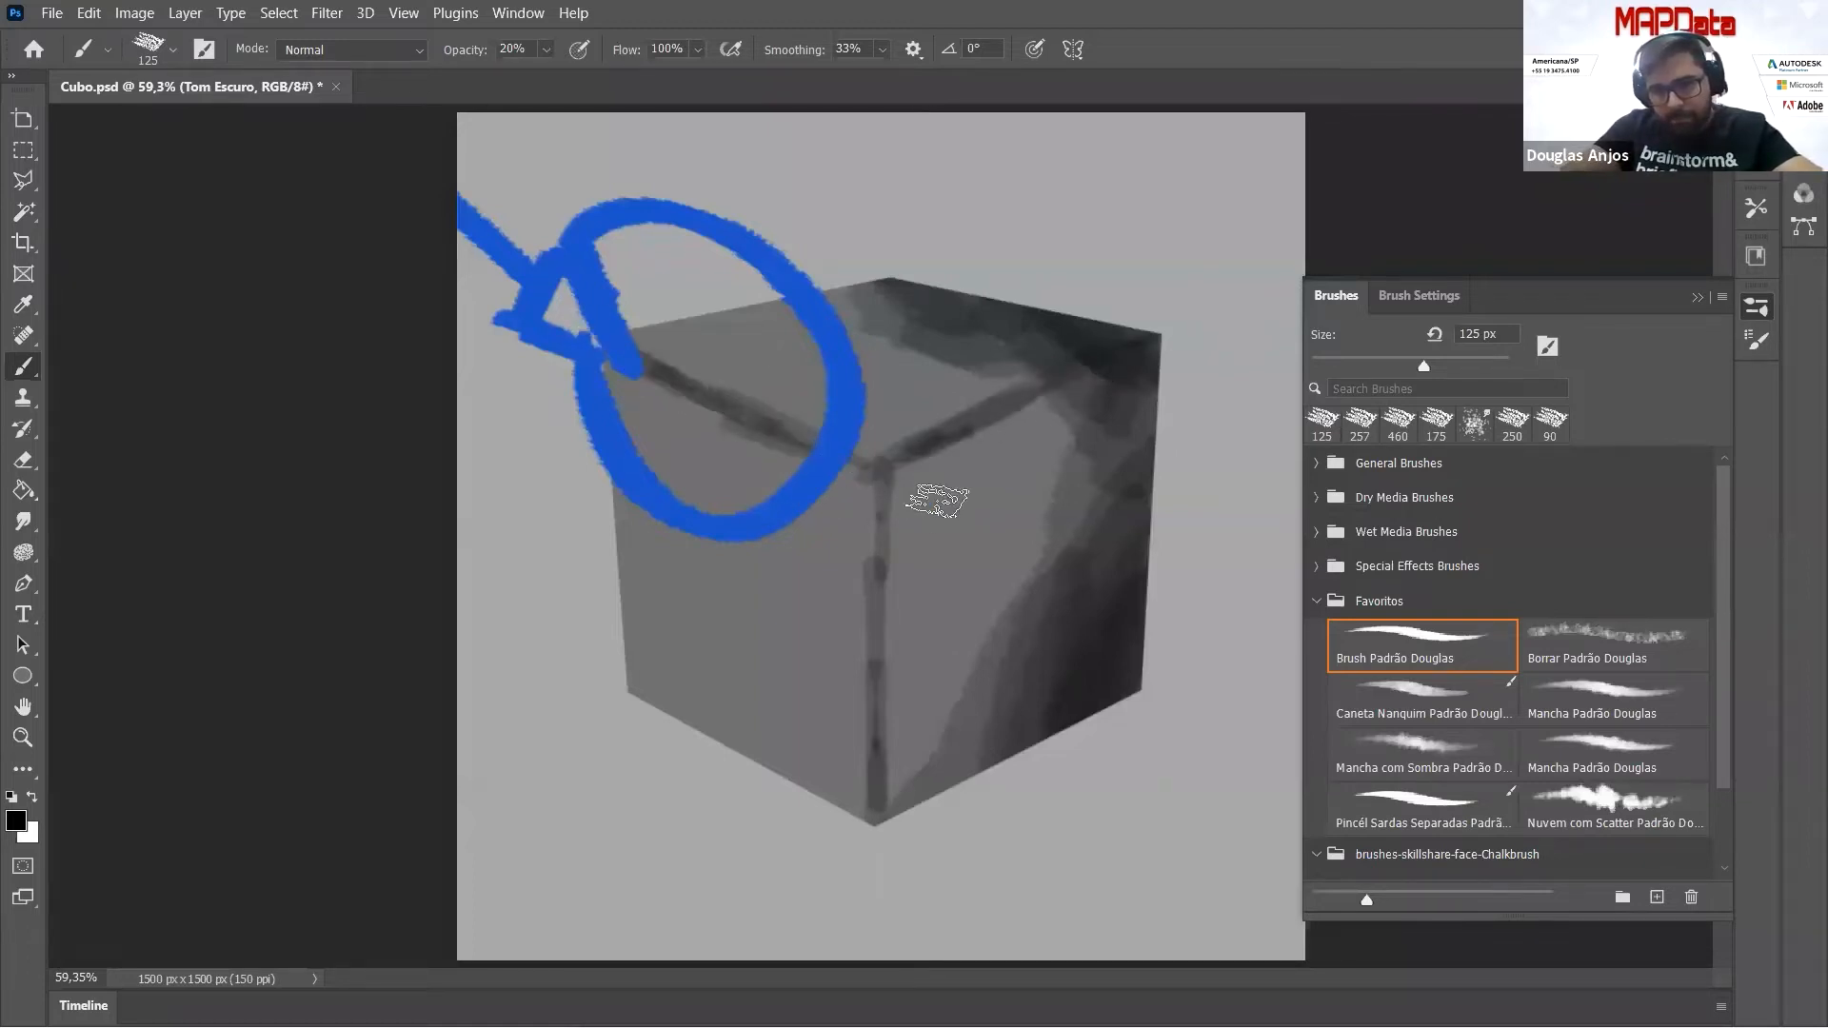
pyautogui.moveTo(631, 369); pyautogui.dragTo(869, 498)
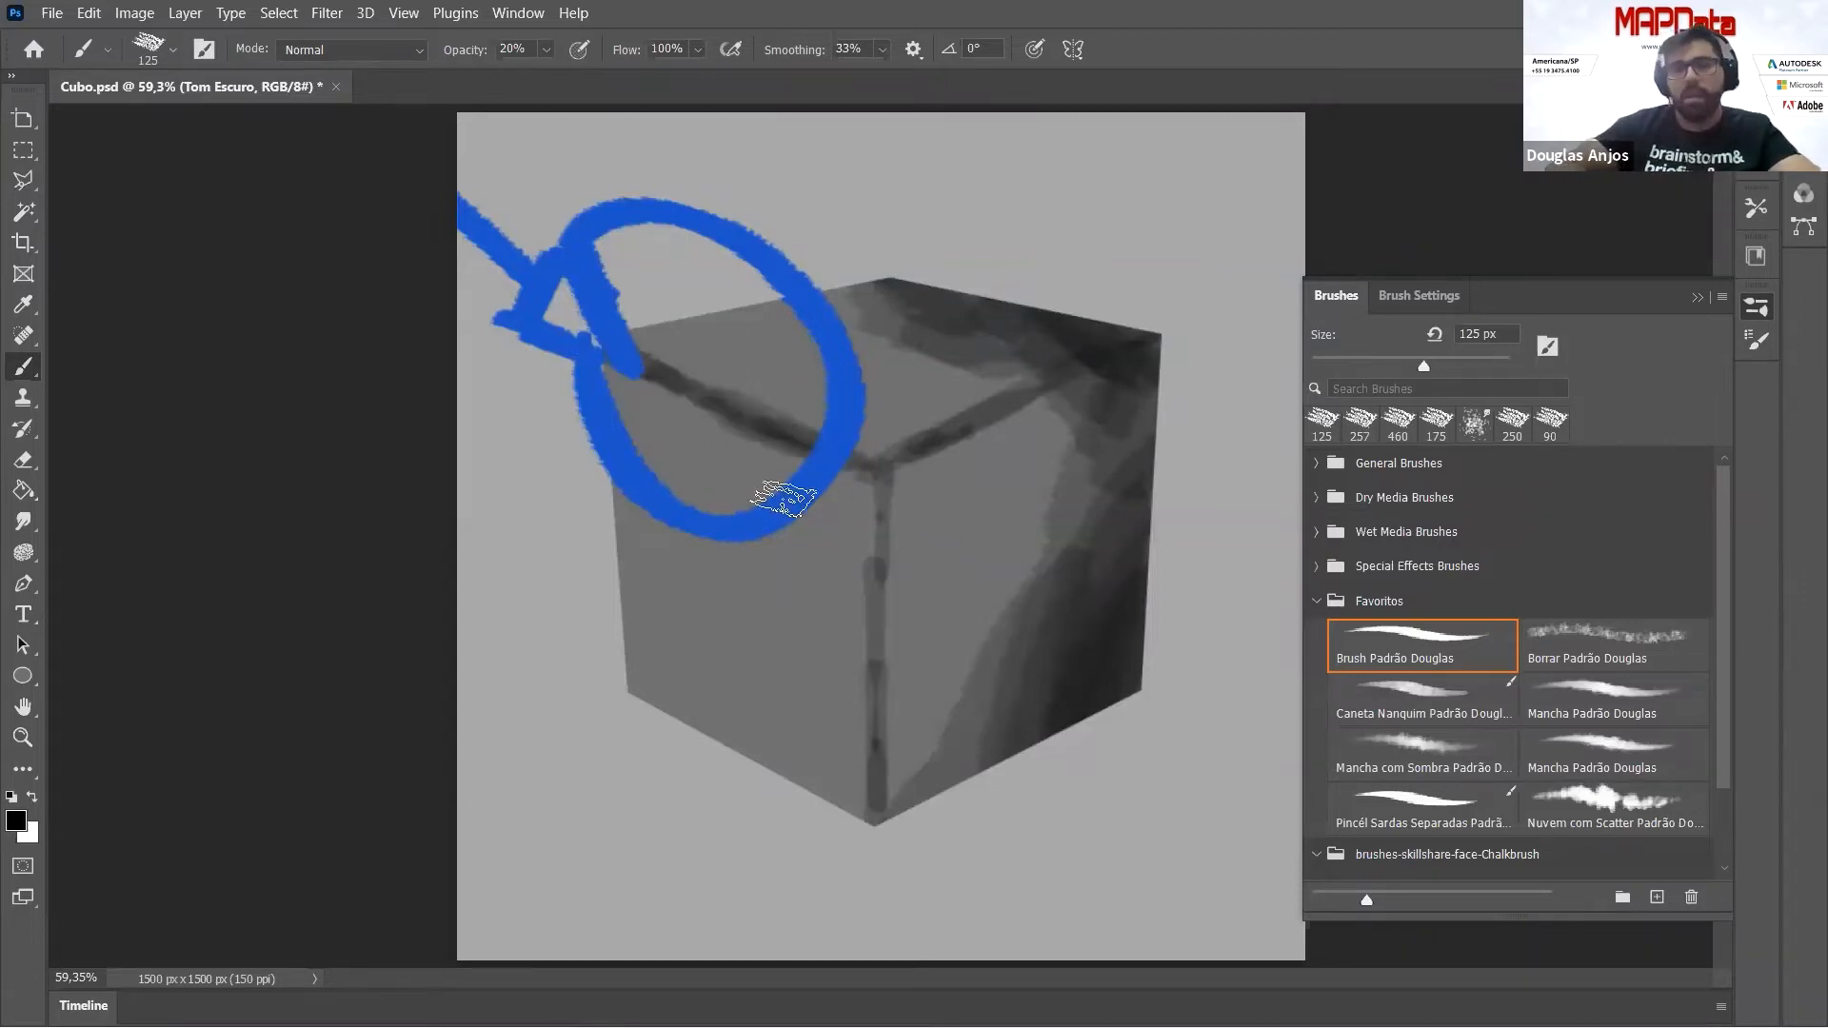
pyautogui.moveTo(869, 470); pyautogui.dragTo(874, 805)
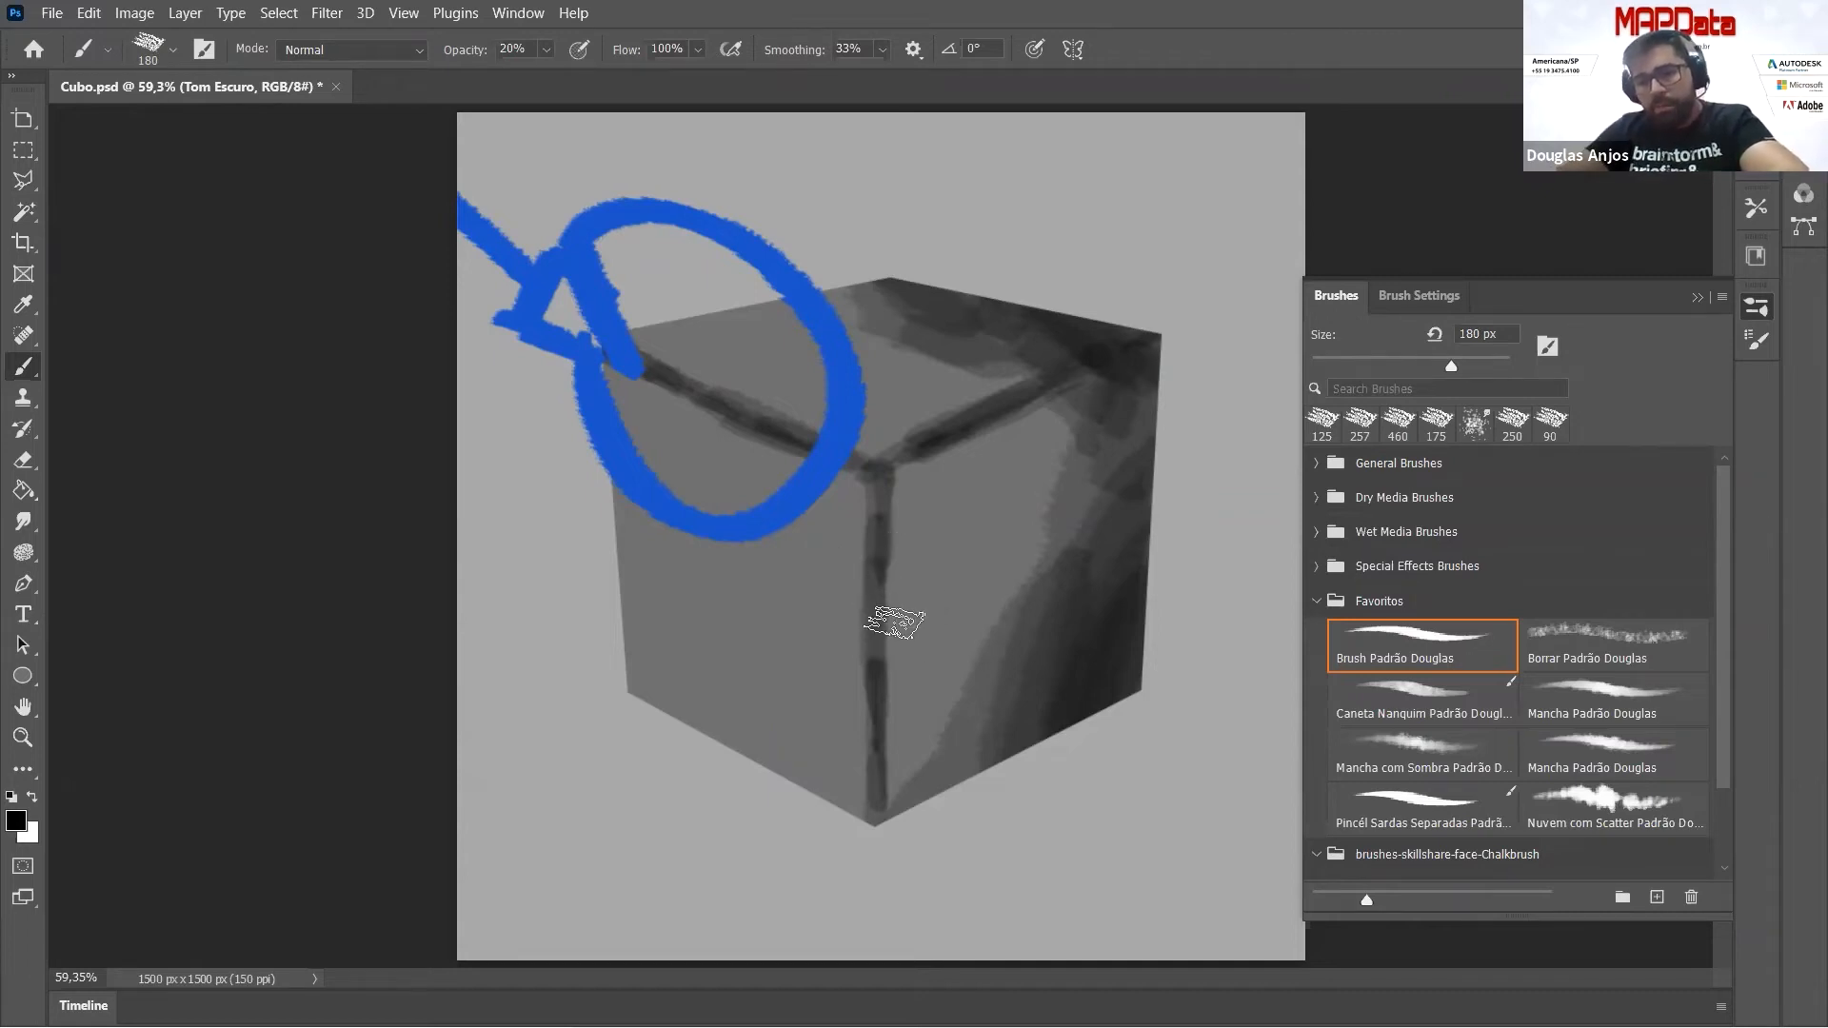
# Set the brush size to 400 px and shade the cube's right face with broad, overlapping black strokes
pyautogui.press(']')
pyautogui.press(']')
pyautogui.press(']')
pyautogui.press(']')
pyautogui.press(']')
pyautogui.press(']')
pyautogui.press(']')
pyautogui.press(']')
pyautogui.press(']')
pyautogui.press(']')
pyautogui.press(']')
pyautogui.press(']')
pyautogui.press(']')
pyautogui.press('[')
pyautogui.press('[')
pyautogui.press('[')
pyautogui.press('[')
pyautogui.press('[')
pyautogui.press('[')
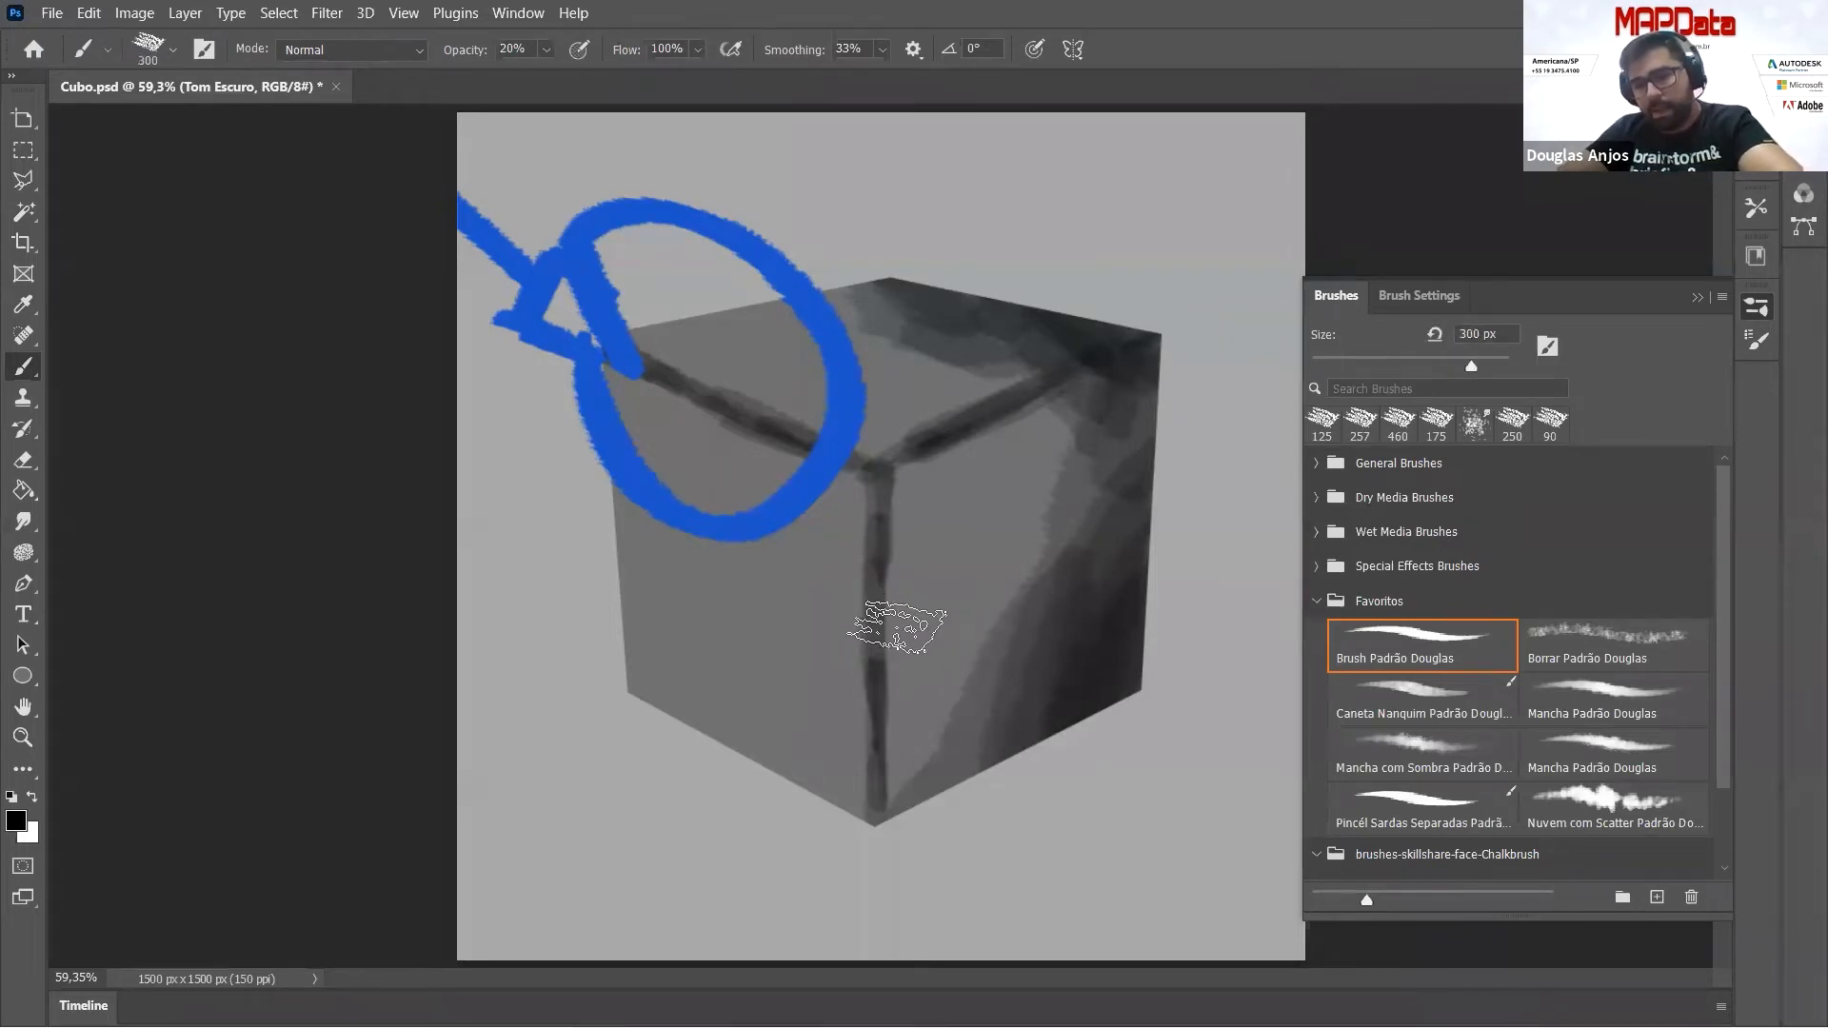
pyautogui.press('[')
pyautogui.press('[')
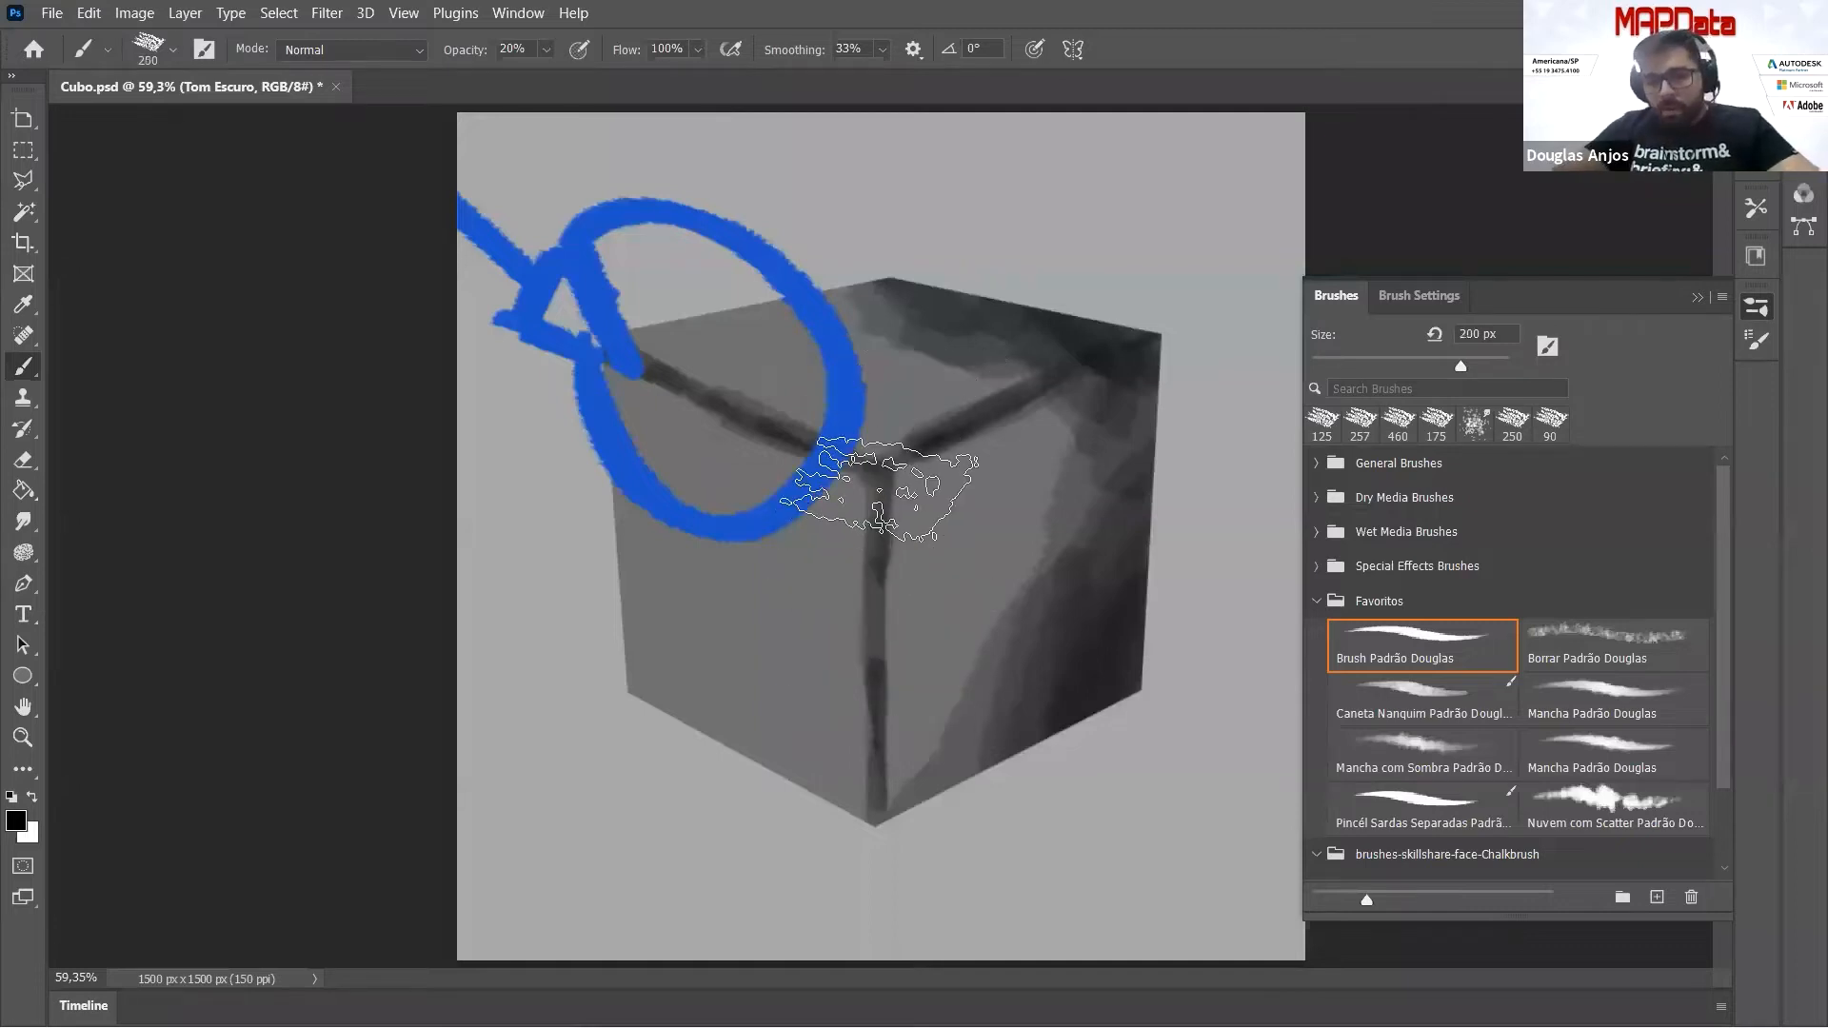
pyautogui.press(']')
pyautogui.press(']')
pyautogui.press(']')
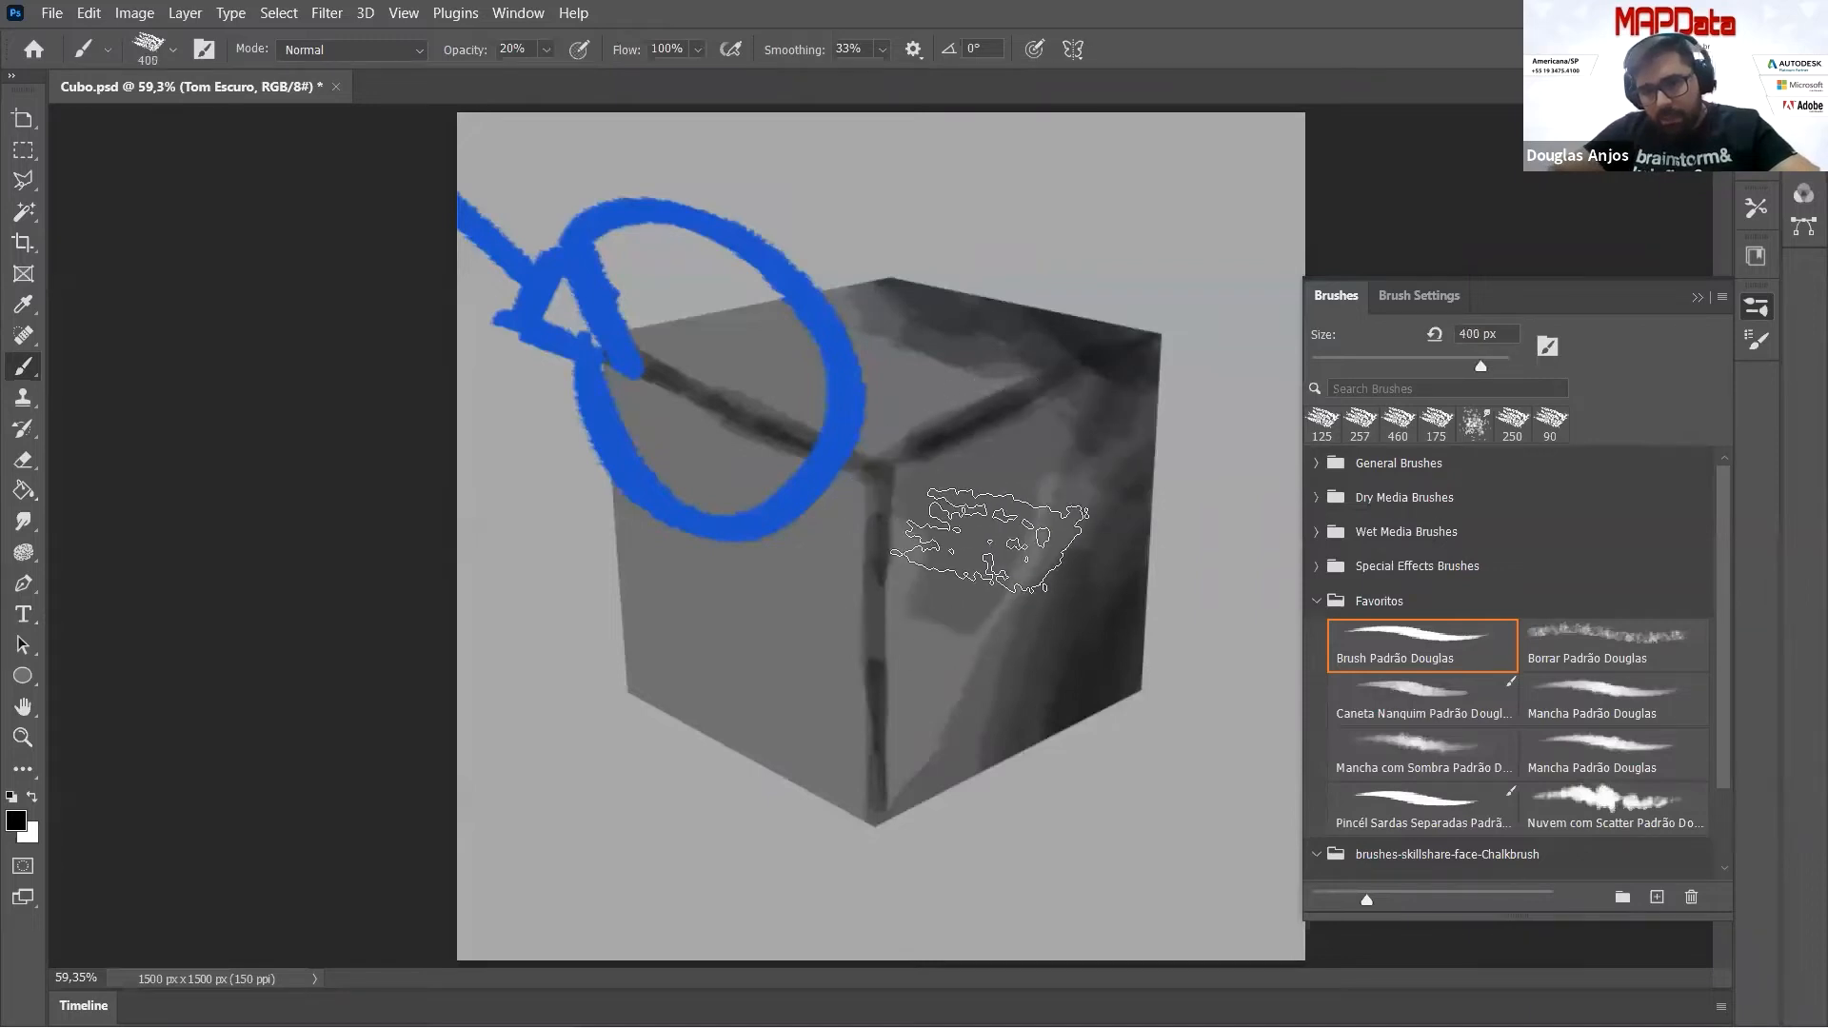
pyautogui.moveTo(1065, 430)
pyautogui.mouseDown()
pyautogui.moveTo(938, 606)
pyautogui.moveTo(925, 563)
pyautogui.moveTo(992, 391)
pyautogui.moveTo(960, 386)
pyautogui.moveTo(943, 352)
pyautogui.moveTo(1057, 342)
pyautogui.moveTo(1181, 523)
pyautogui.moveTo(1191, 407)
pyautogui.moveTo(1072, 876)
pyautogui.mouseUp()
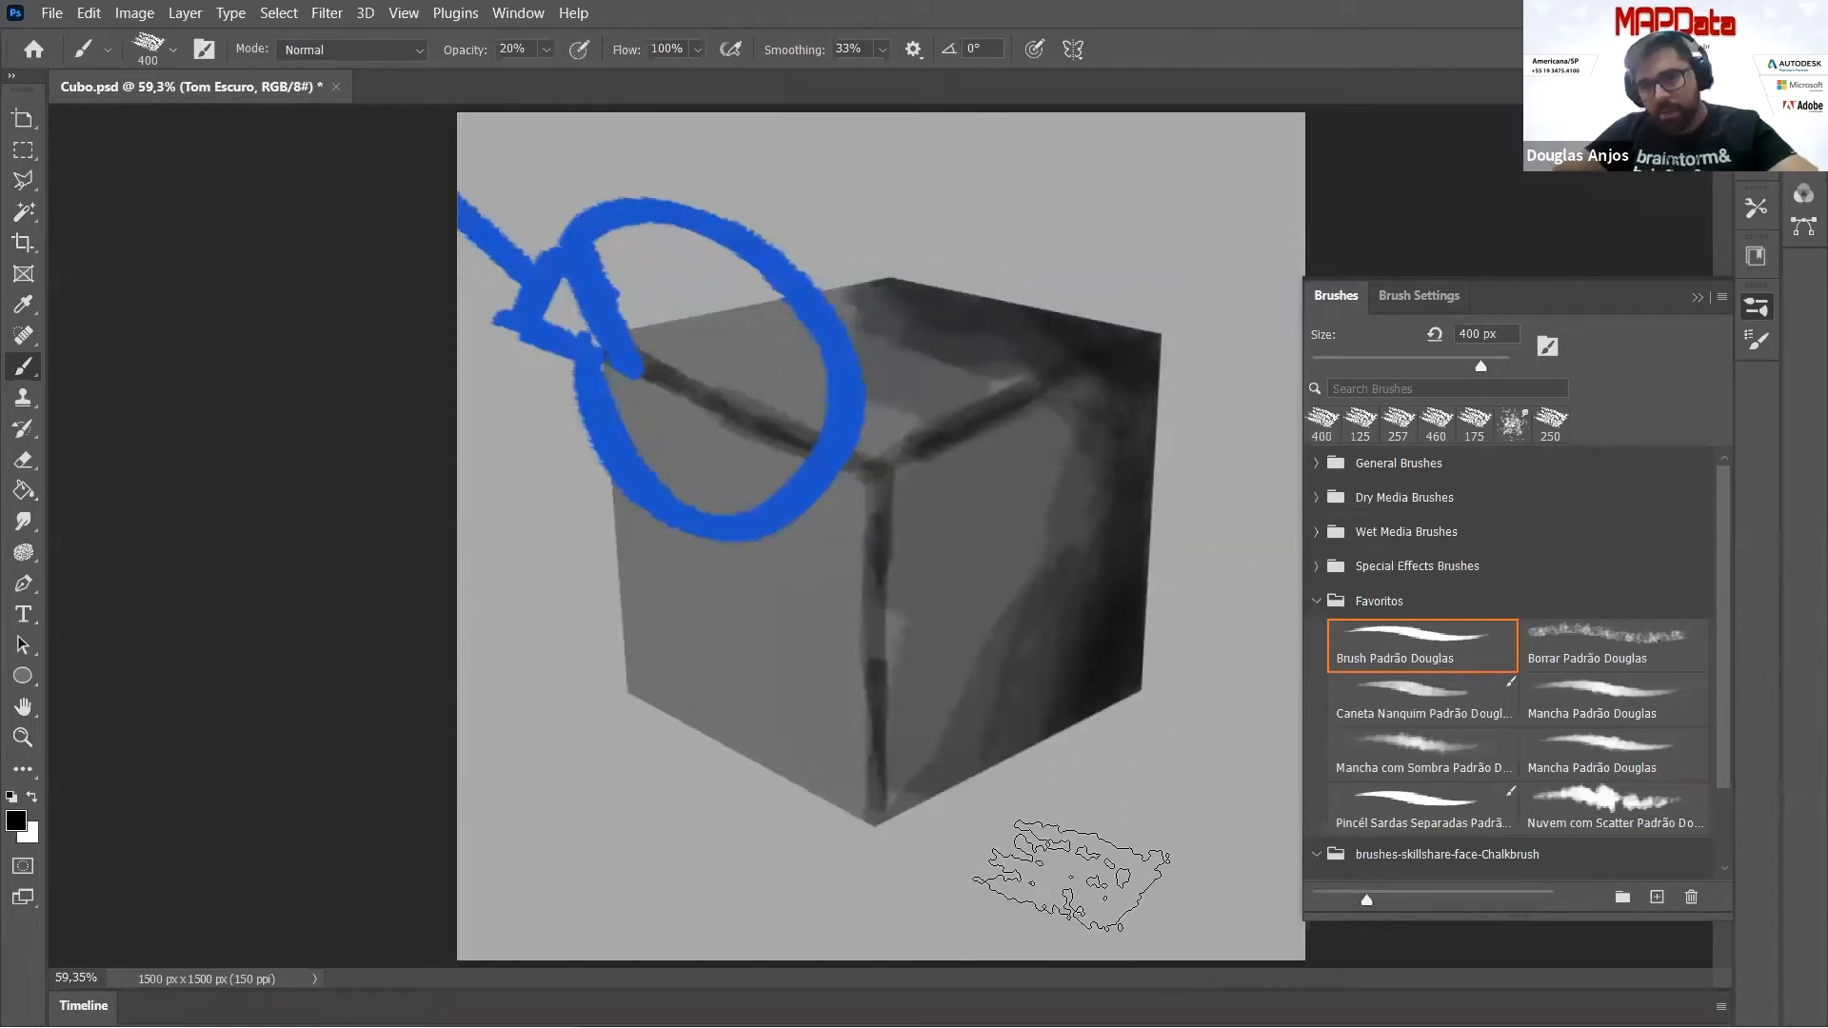
# Make Tom Claro the active layer and clip it to the cube layer beneath with a clipping mask
pyautogui.click(1699, 296)
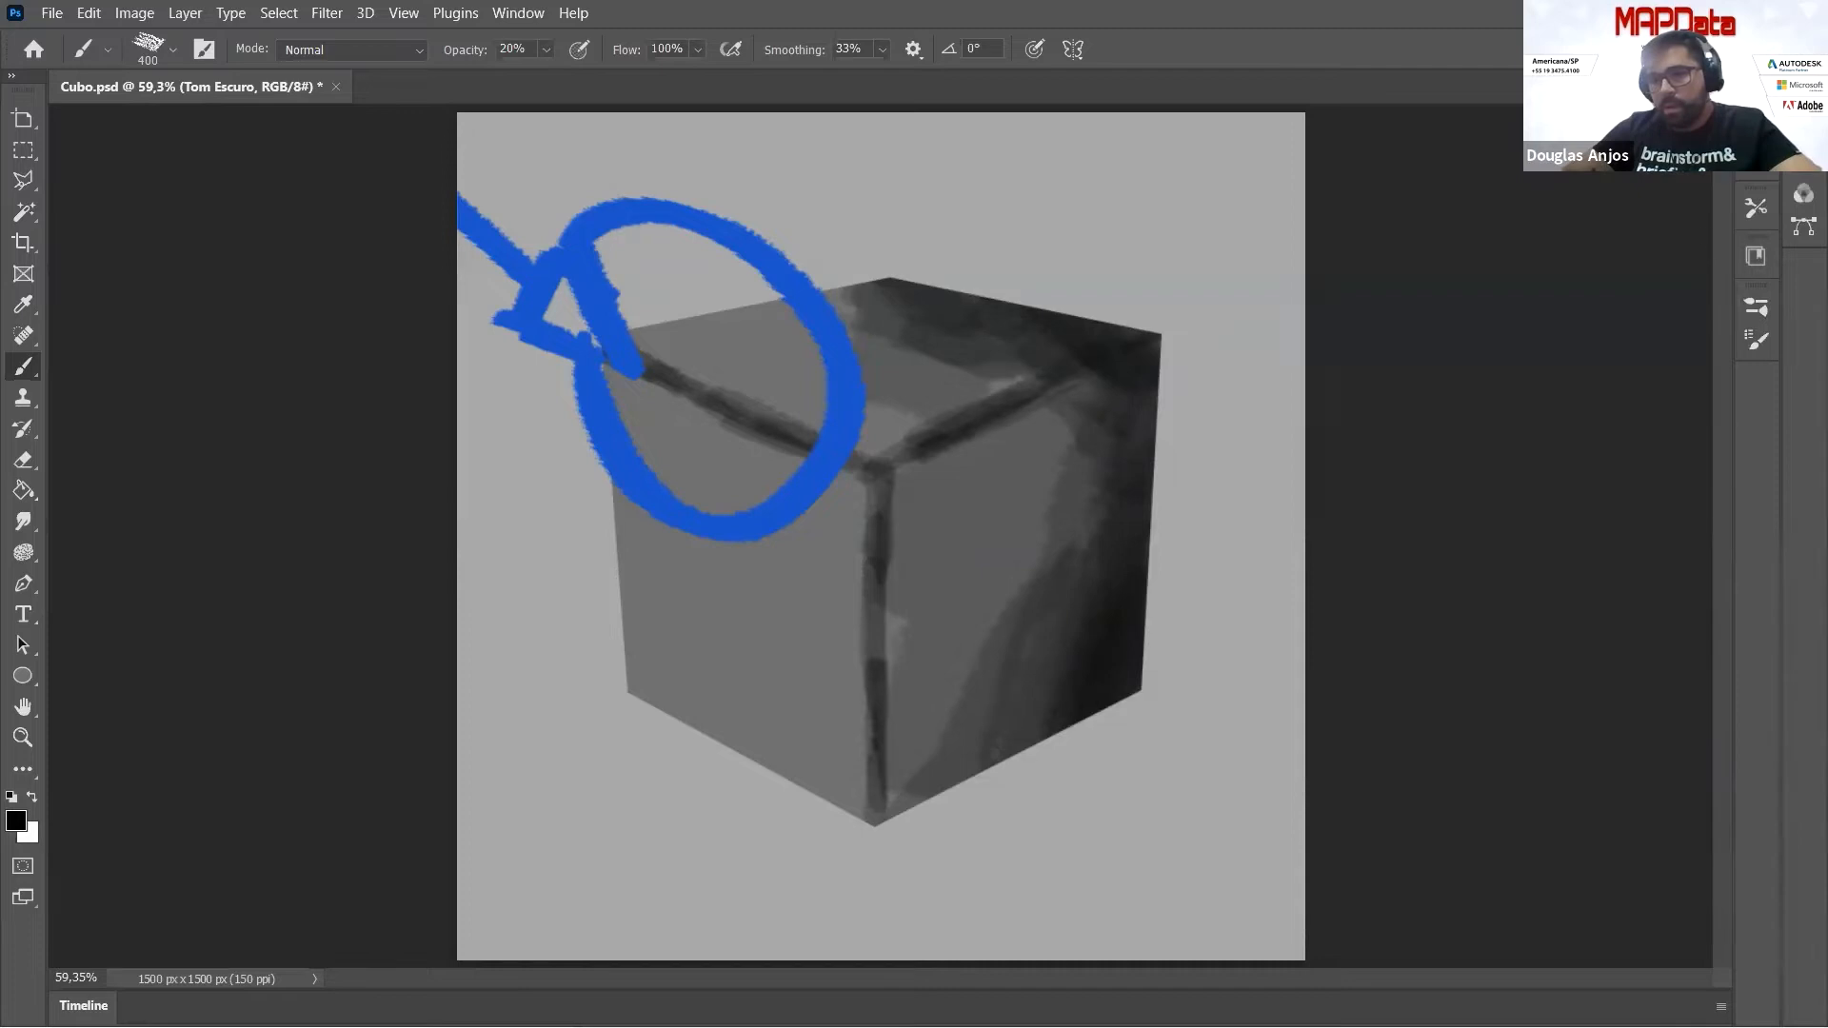
pyautogui.click(1802, 161)
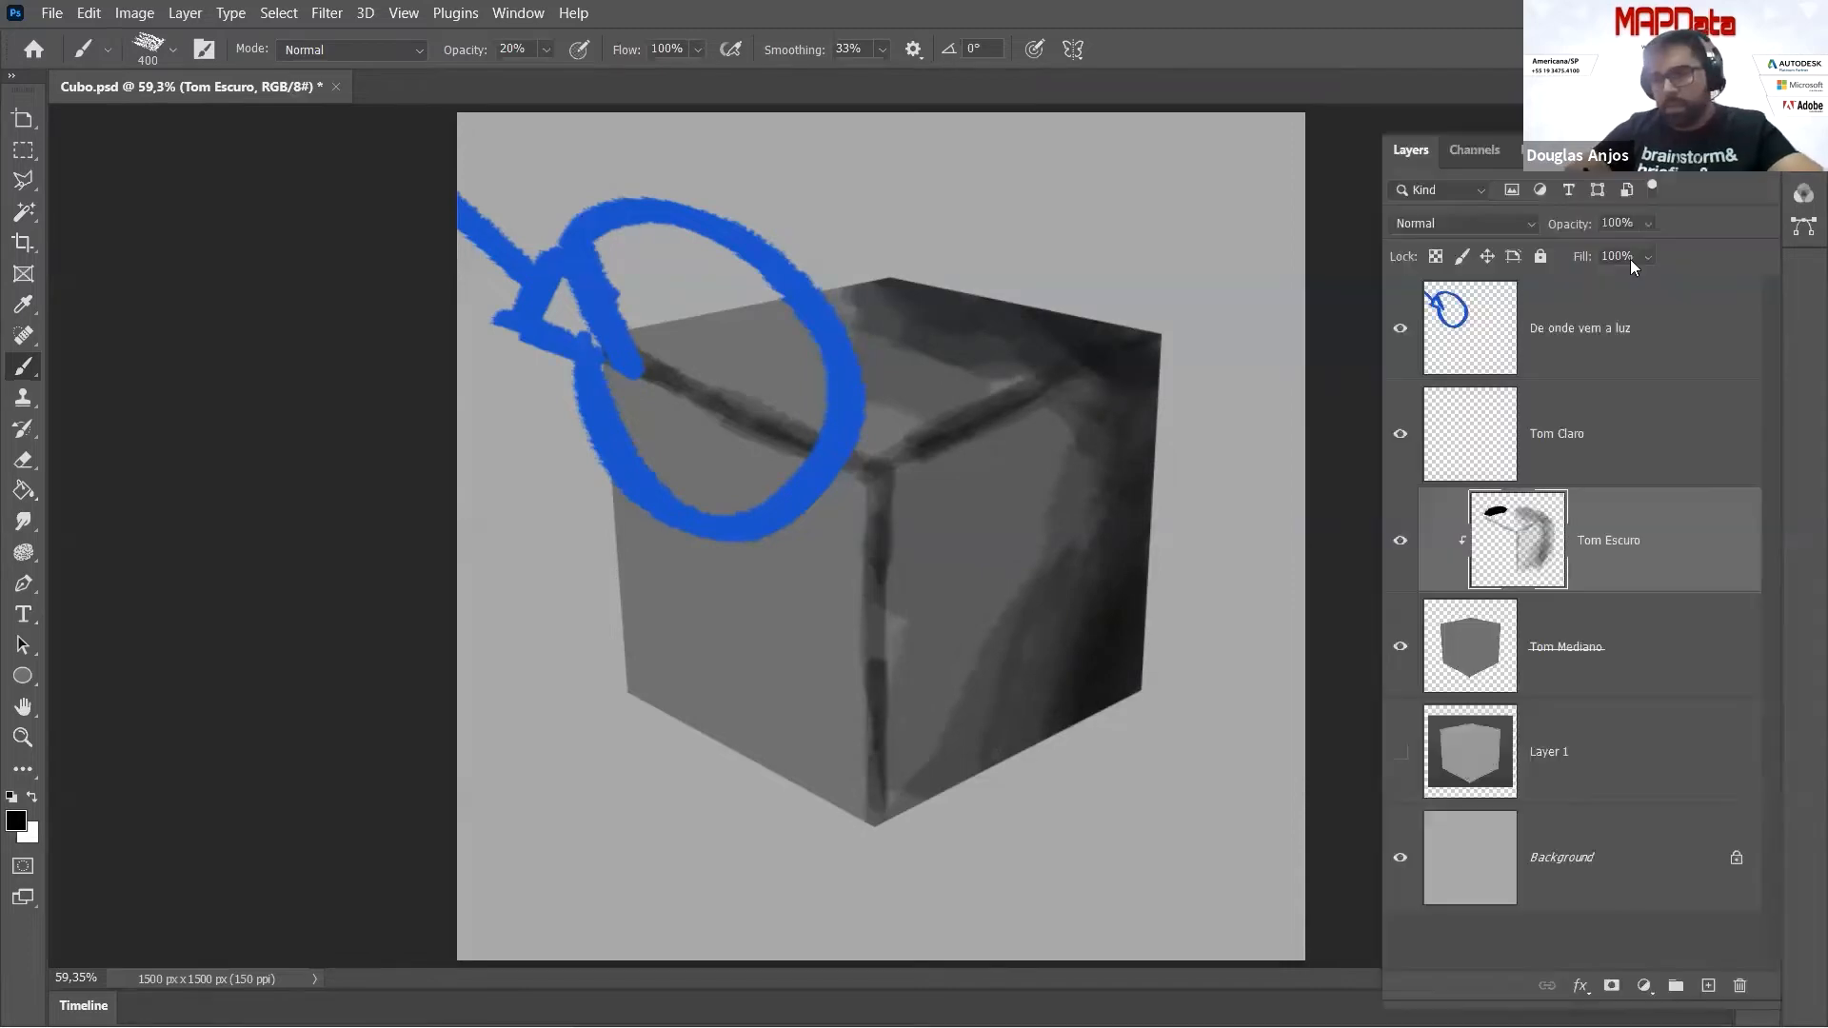
pyautogui.click(1595, 440)
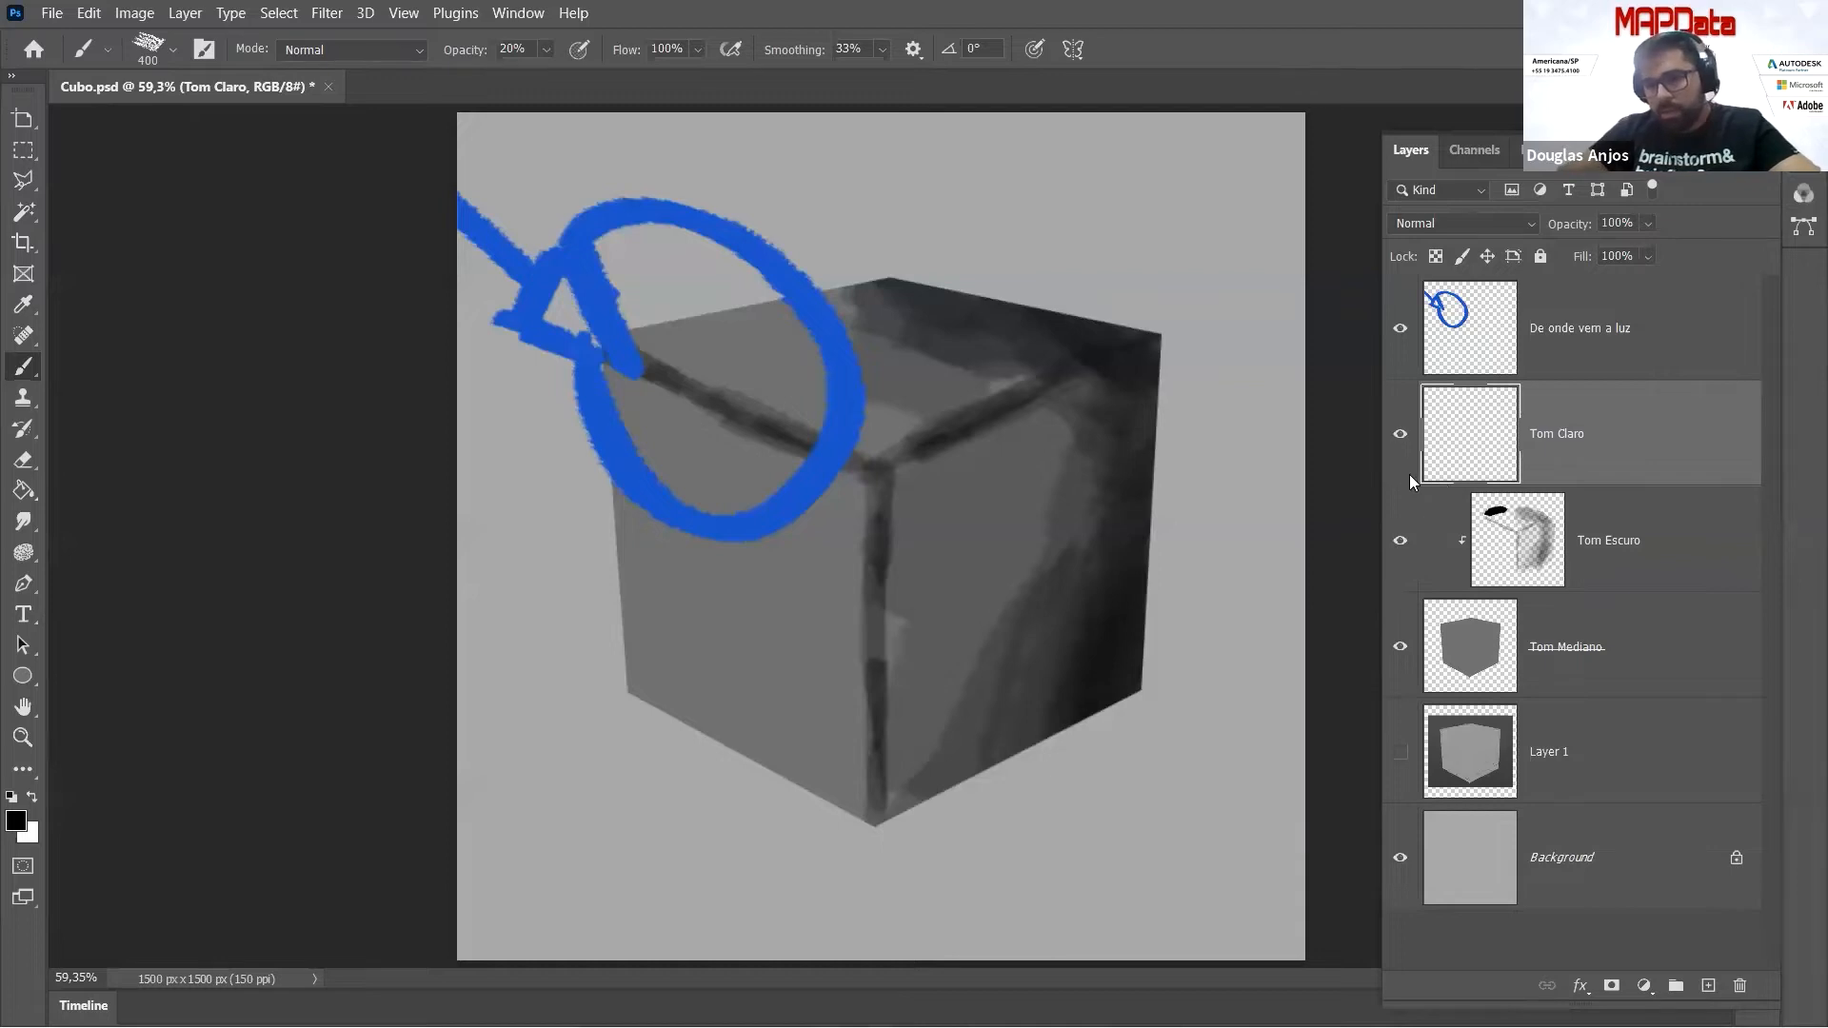
pyautogui.rightClick(1440, 476)
pyautogui.click(1449, 479)
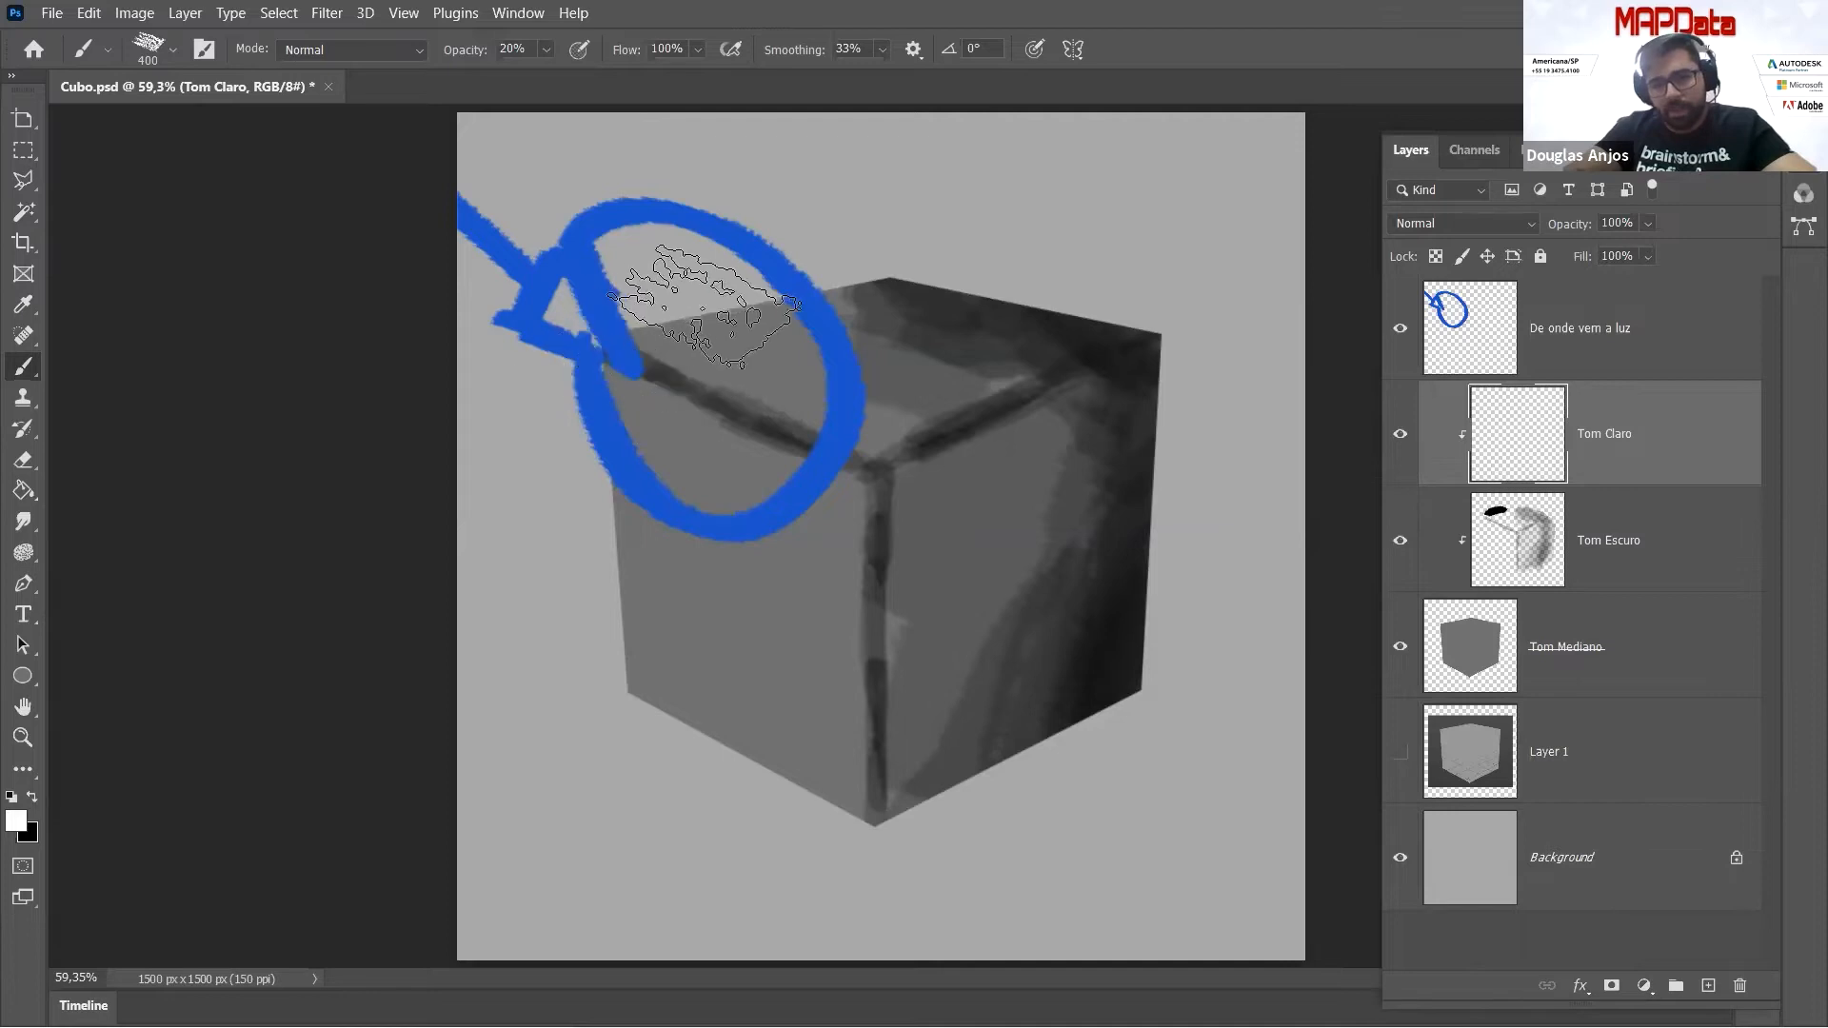
# Paint white light over the cube's upper-left corner and left face, then highlight its inner edges with a 60 px brush
pyautogui.moveTo(762, 357)
pyautogui.mouseDown()
pyautogui.moveTo(757, 280)
pyautogui.moveTo(781, 357)
pyautogui.moveTo(843, 410)
pyautogui.moveTo(673, 510)
pyautogui.moveTo(714, 591)
pyautogui.moveTo(653, 612)
pyautogui.moveTo(747, 619)
pyautogui.moveTo(770, 520)
pyautogui.moveTo(732, 510)
pyautogui.moveTo(748, 689)
pyautogui.mouseUp()
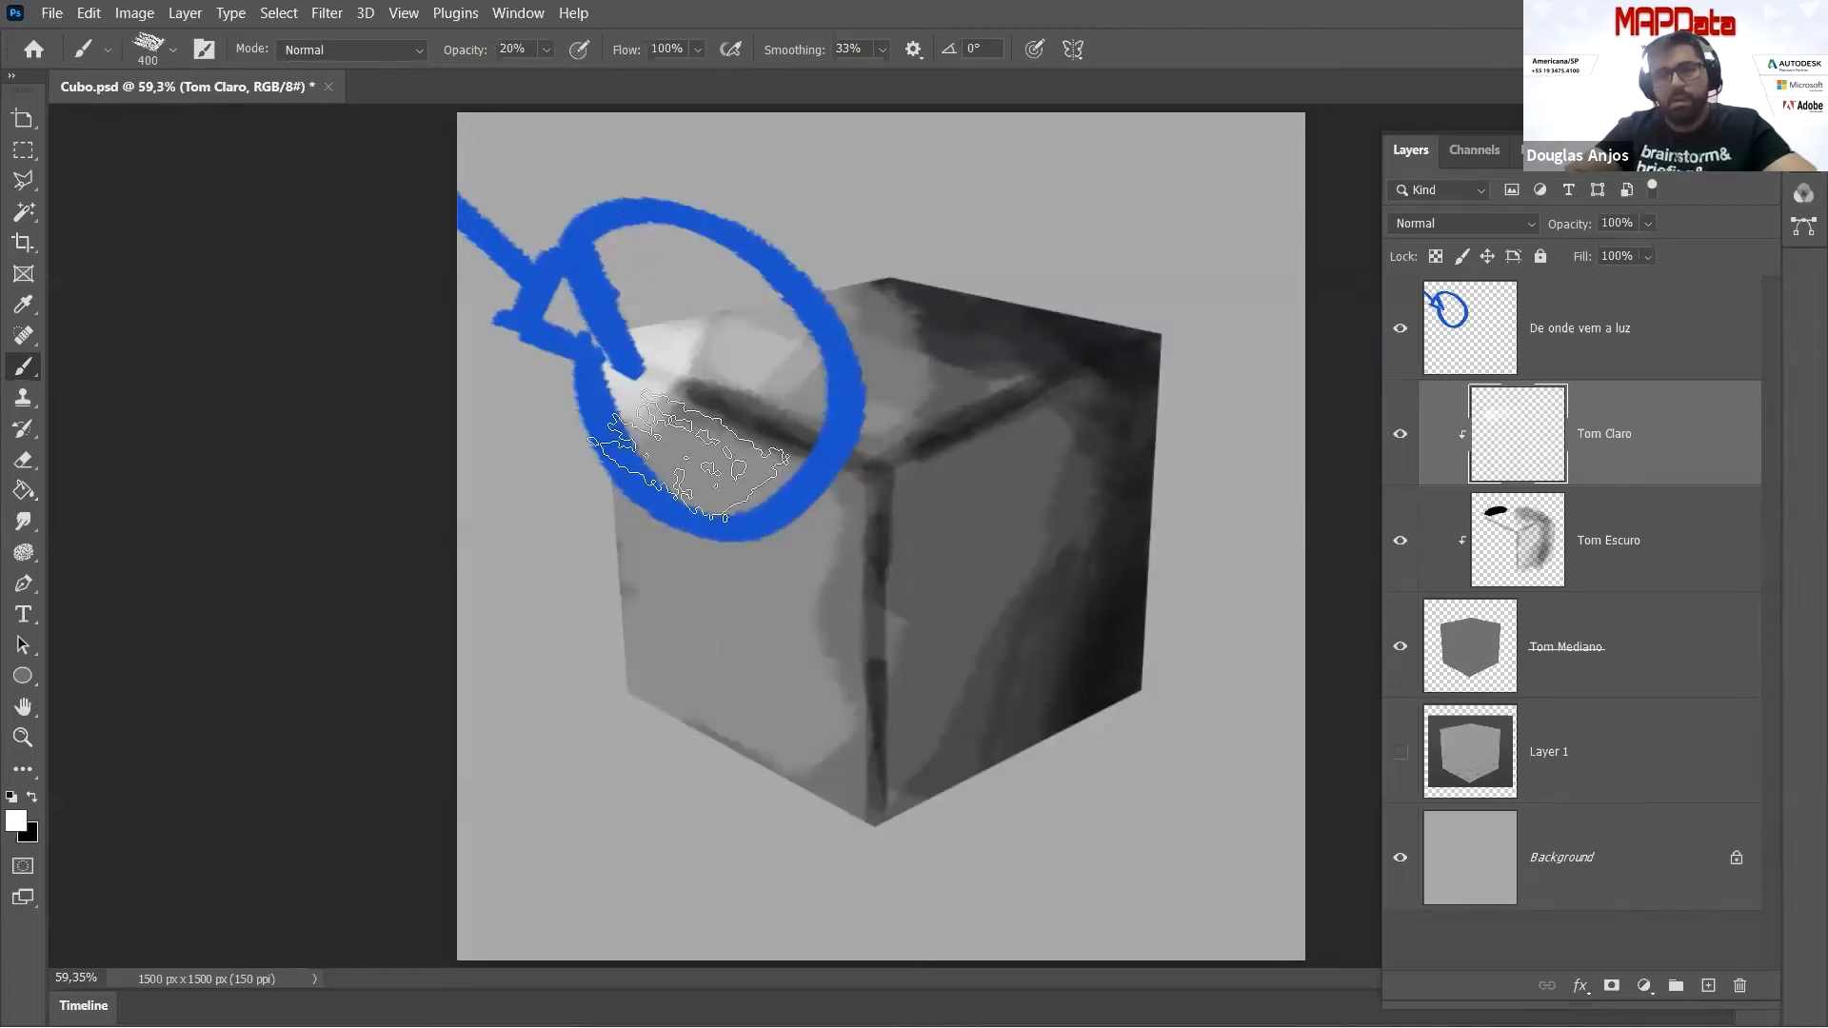
pyautogui.moveTo(710, 504)
pyautogui.mouseDown()
pyautogui.moveTo(692, 538)
pyautogui.moveTo(677, 511)
pyautogui.moveTo(786, 308)
pyautogui.moveTo(817, 372)
pyautogui.moveTo(789, 360)
pyautogui.moveTo(849, 364)
pyautogui.mouseUp()
pyautogui.moveTo(673, 531)
pyautogui.mouseDown()
pyautogui.moveTo(694, 653)
pyautogui.moveTo(653, 632)
pyautogui.mouseUp()
pyautogui.moveTo(611, 507)
pyautogui.mouseDown()
pyautogui.moveTo(591, 632)
pyautogui.moveTo(686, 482)
pyautogui.mouseUp()
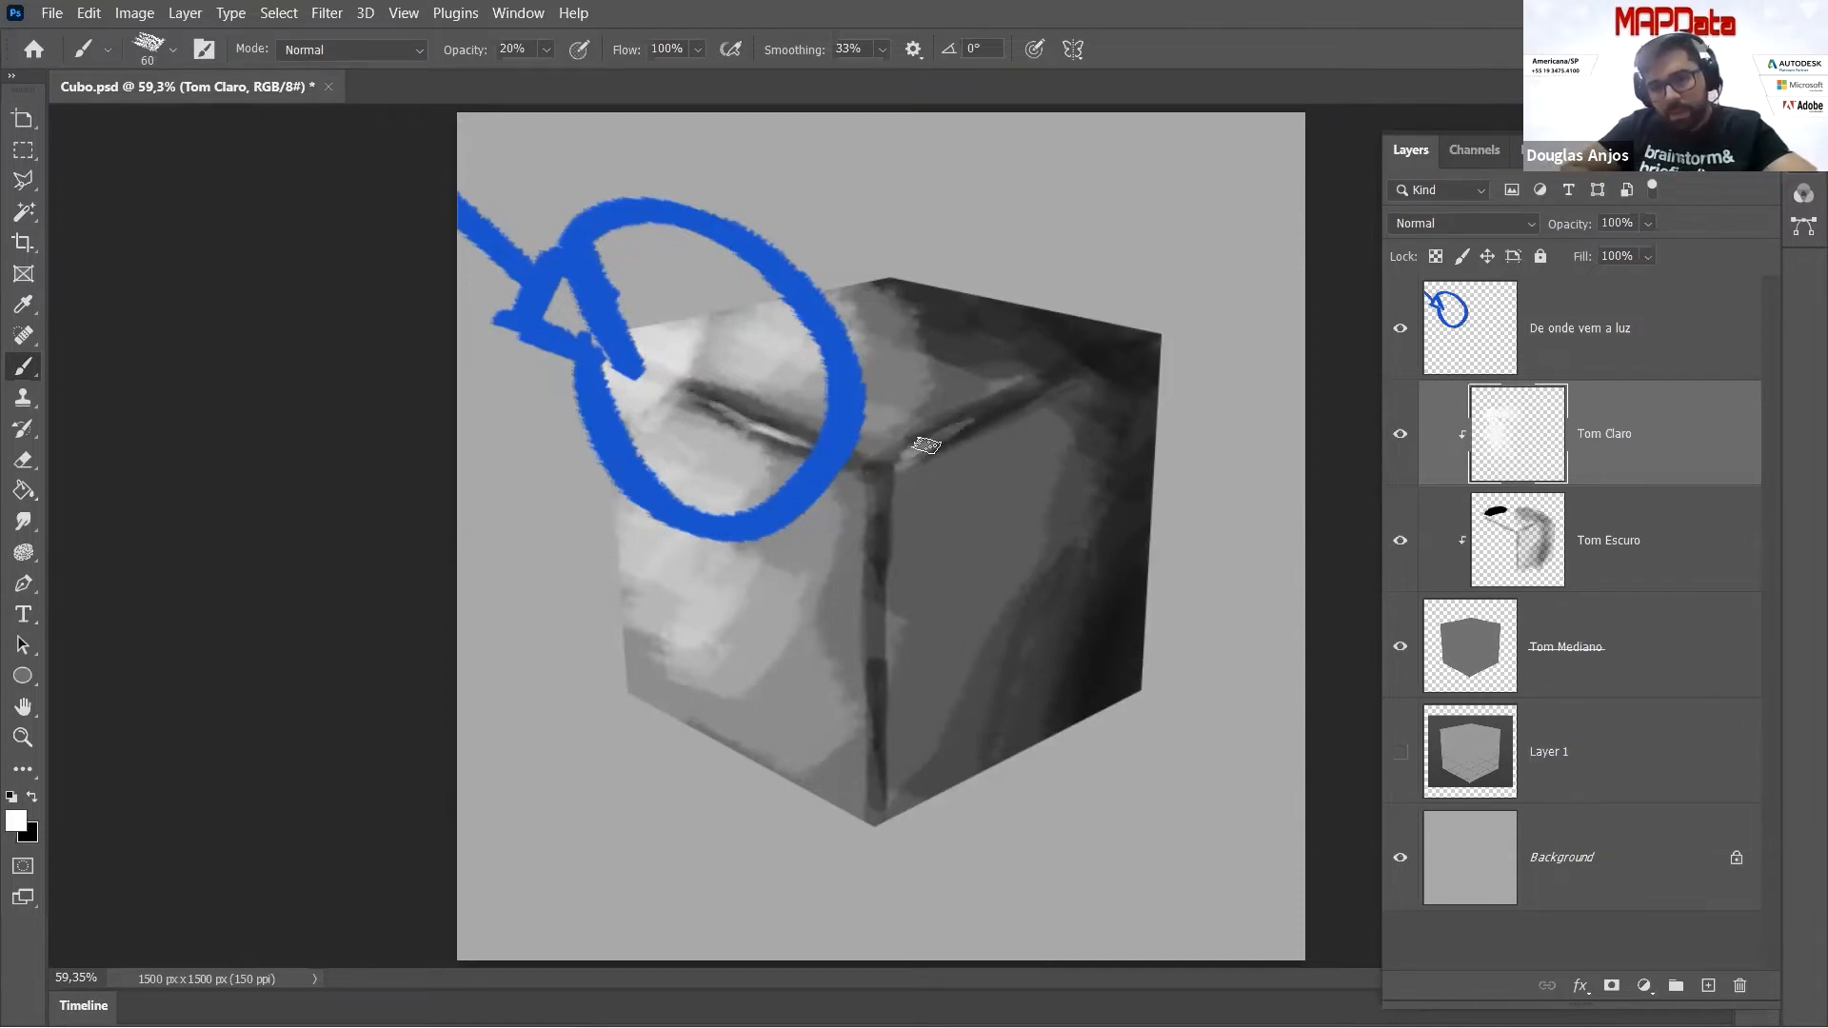
pyautogui.moveTo(941, 446); pyautogui.dragTo(990, 413)
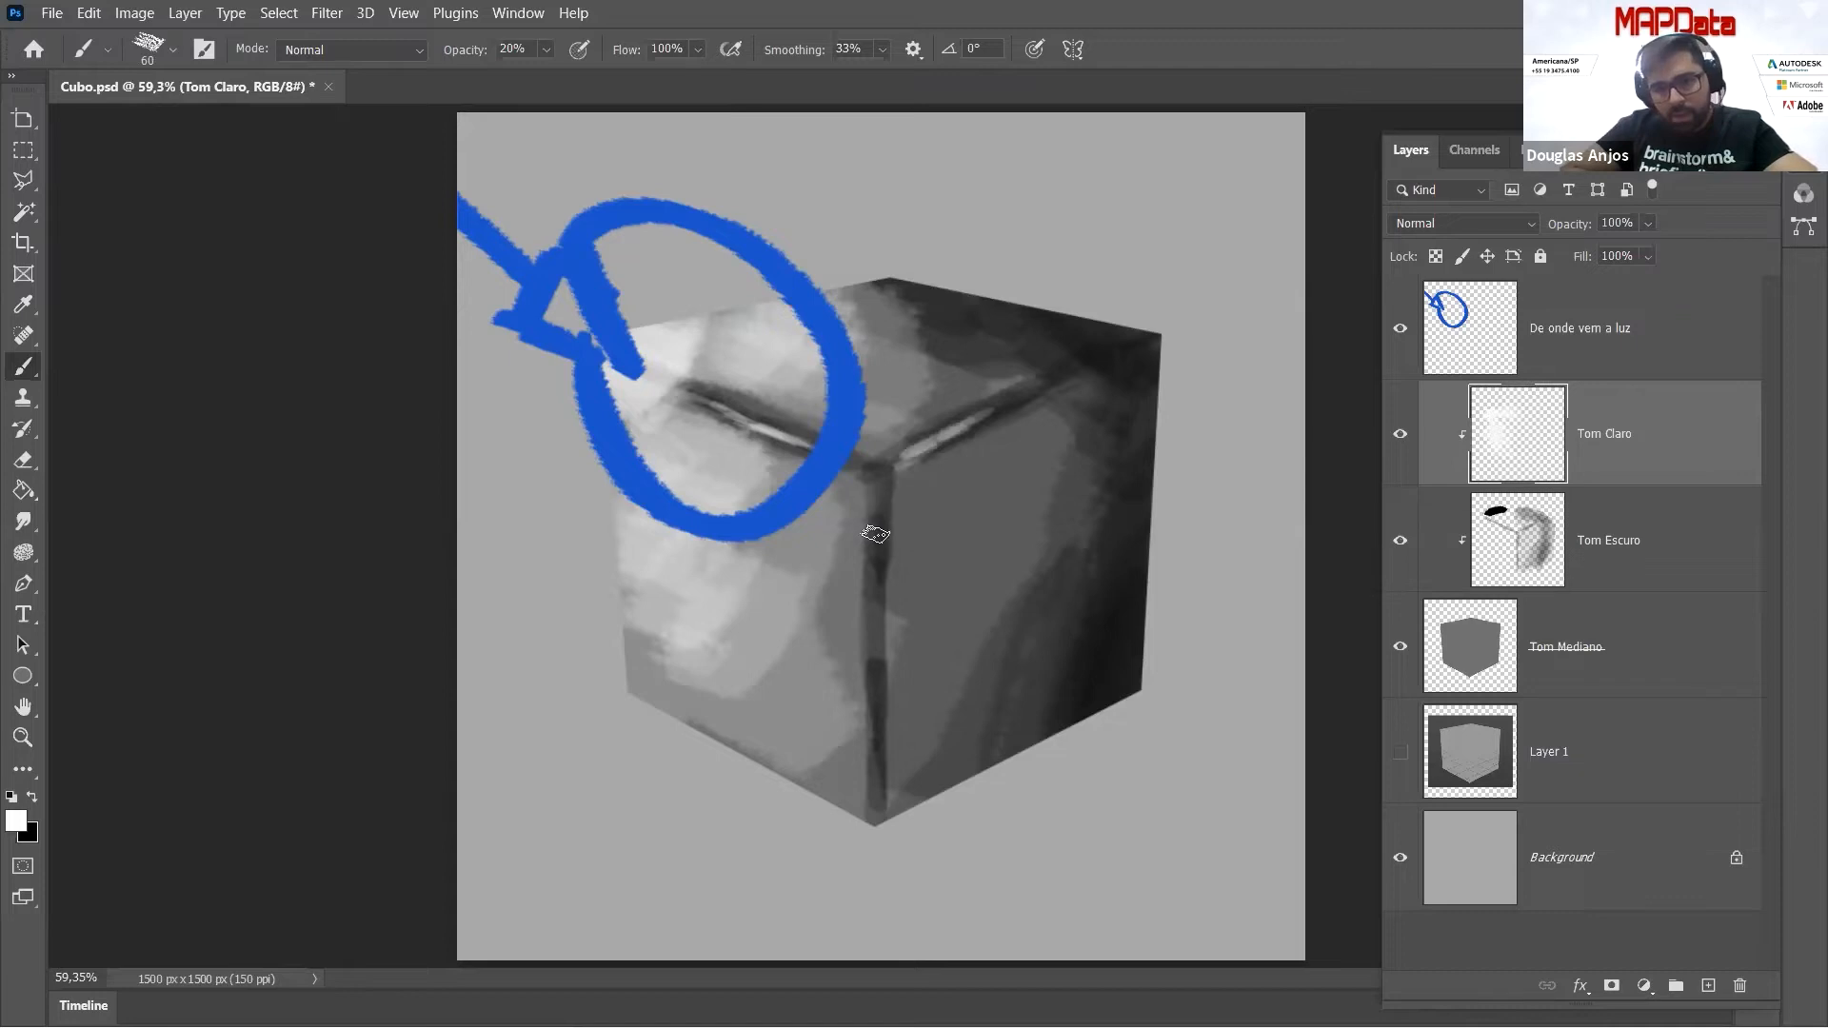
pyautogui.moveTo(867, 541); pyautogui.dragTo(873, 541)
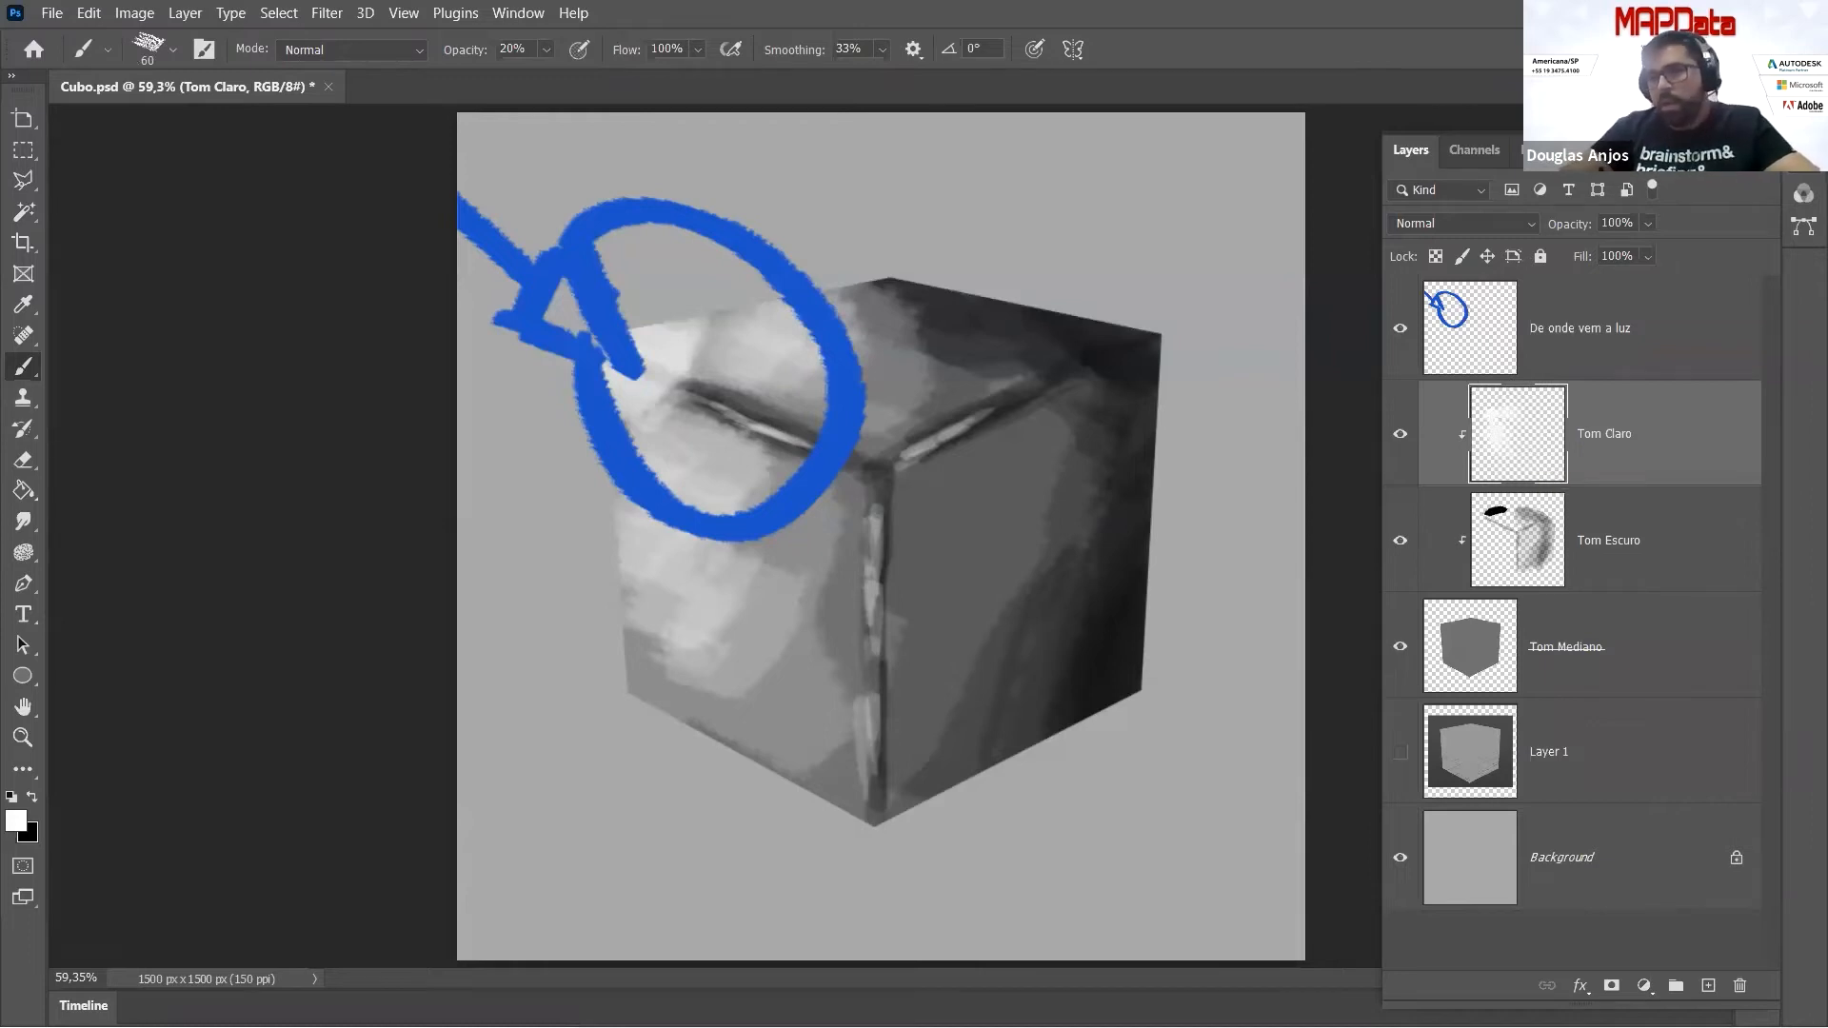
# Switch to the Smudge tool with the Borrar Padrão Douglas brush and set its size to 125 px
pyautogui.press('F5')
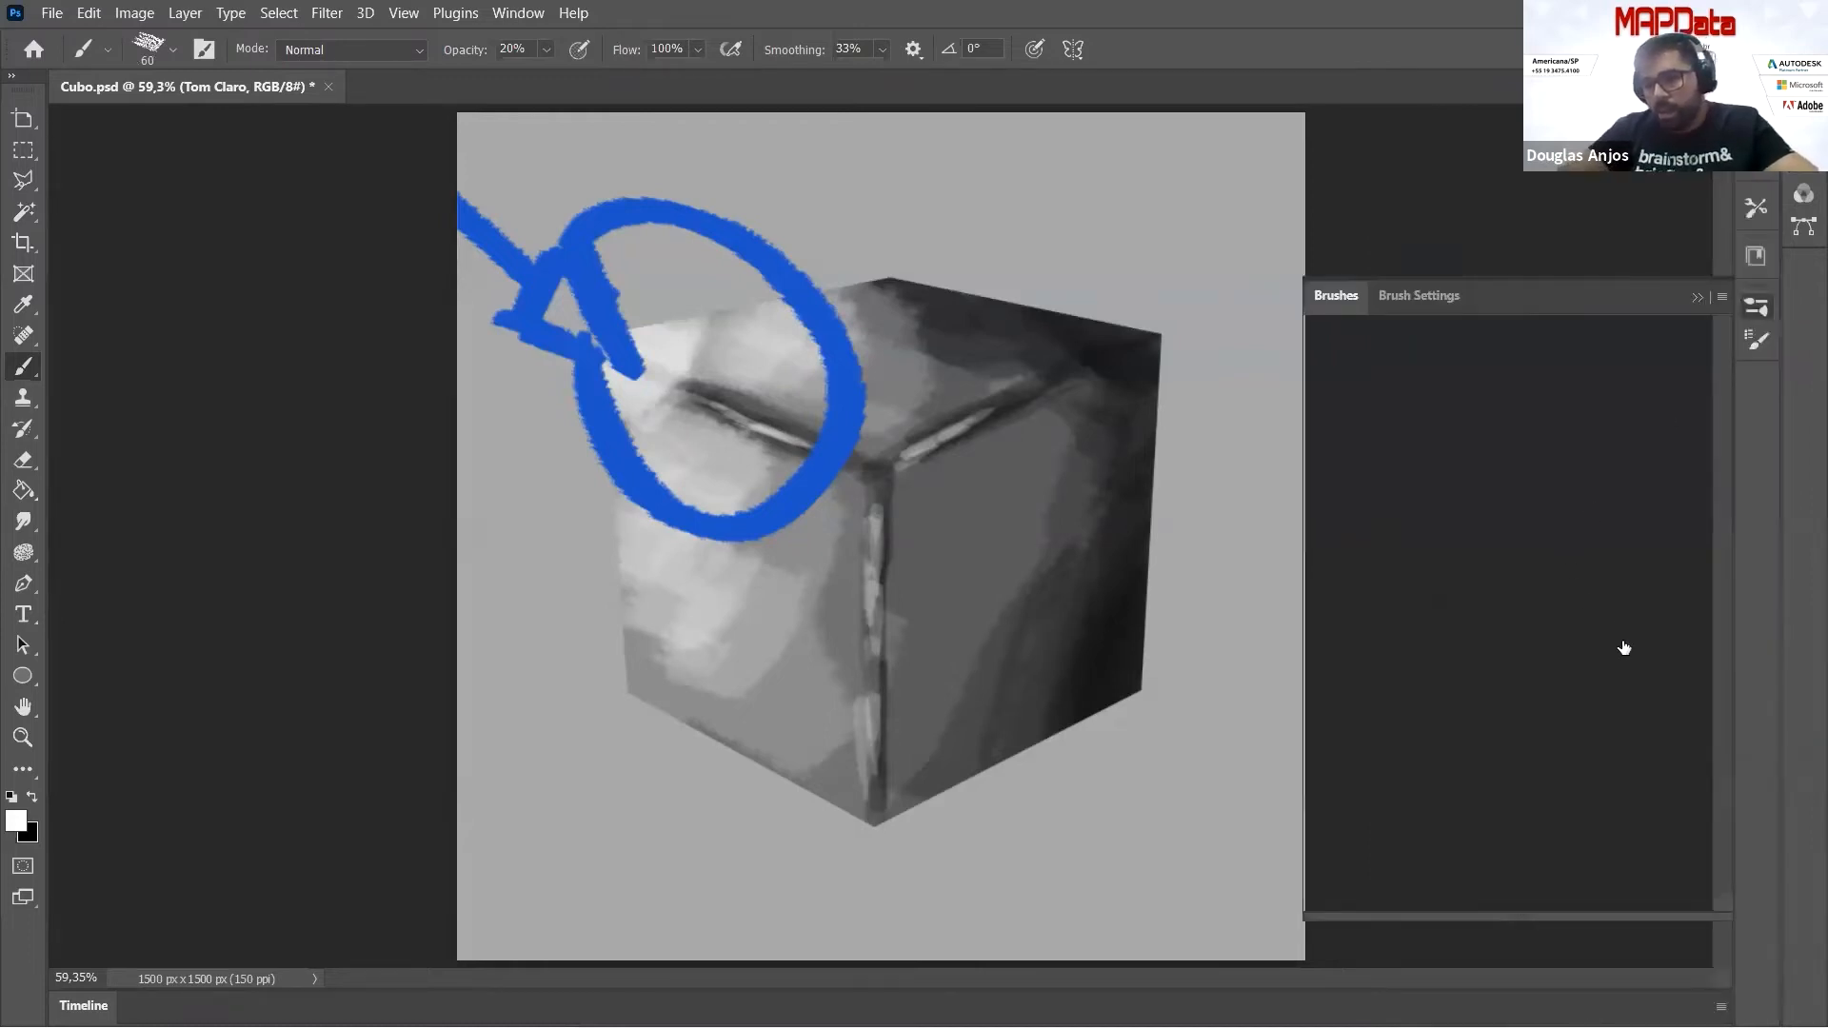
pyautogui.click(1614, 646)
pyautogui.click(22, 520)
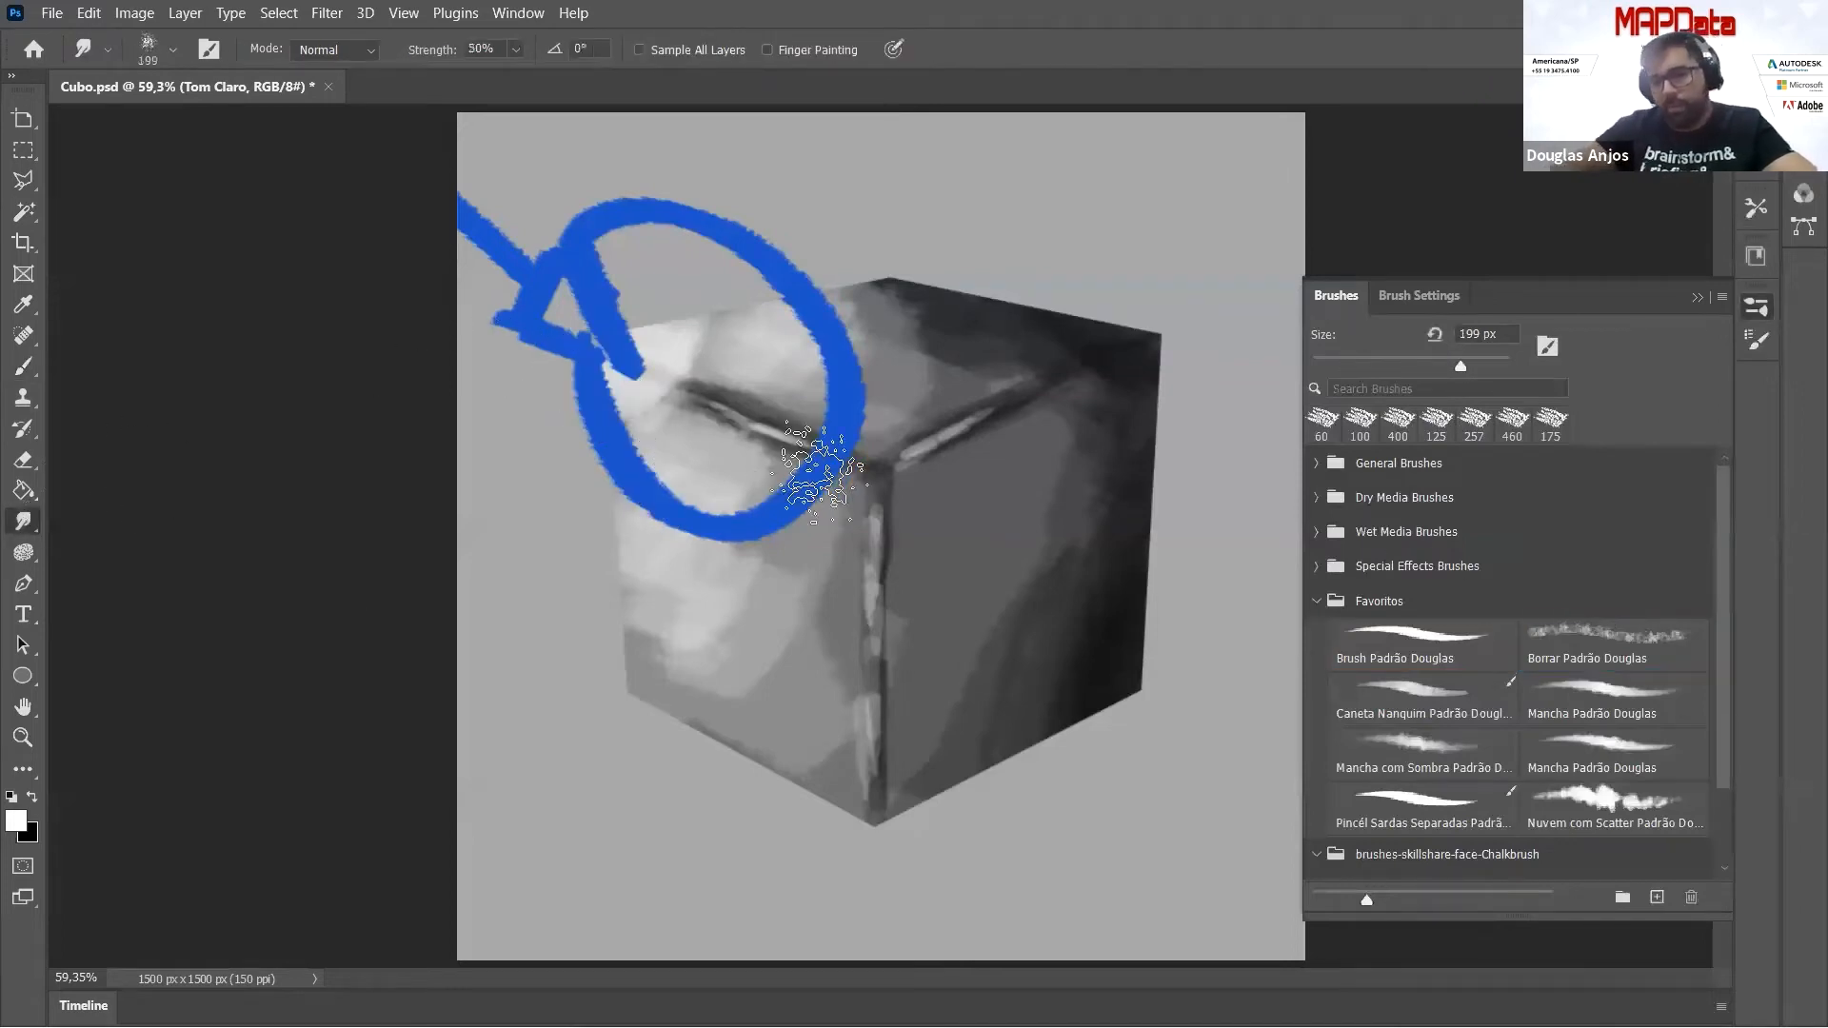
pyautogui.click(1614, 646)
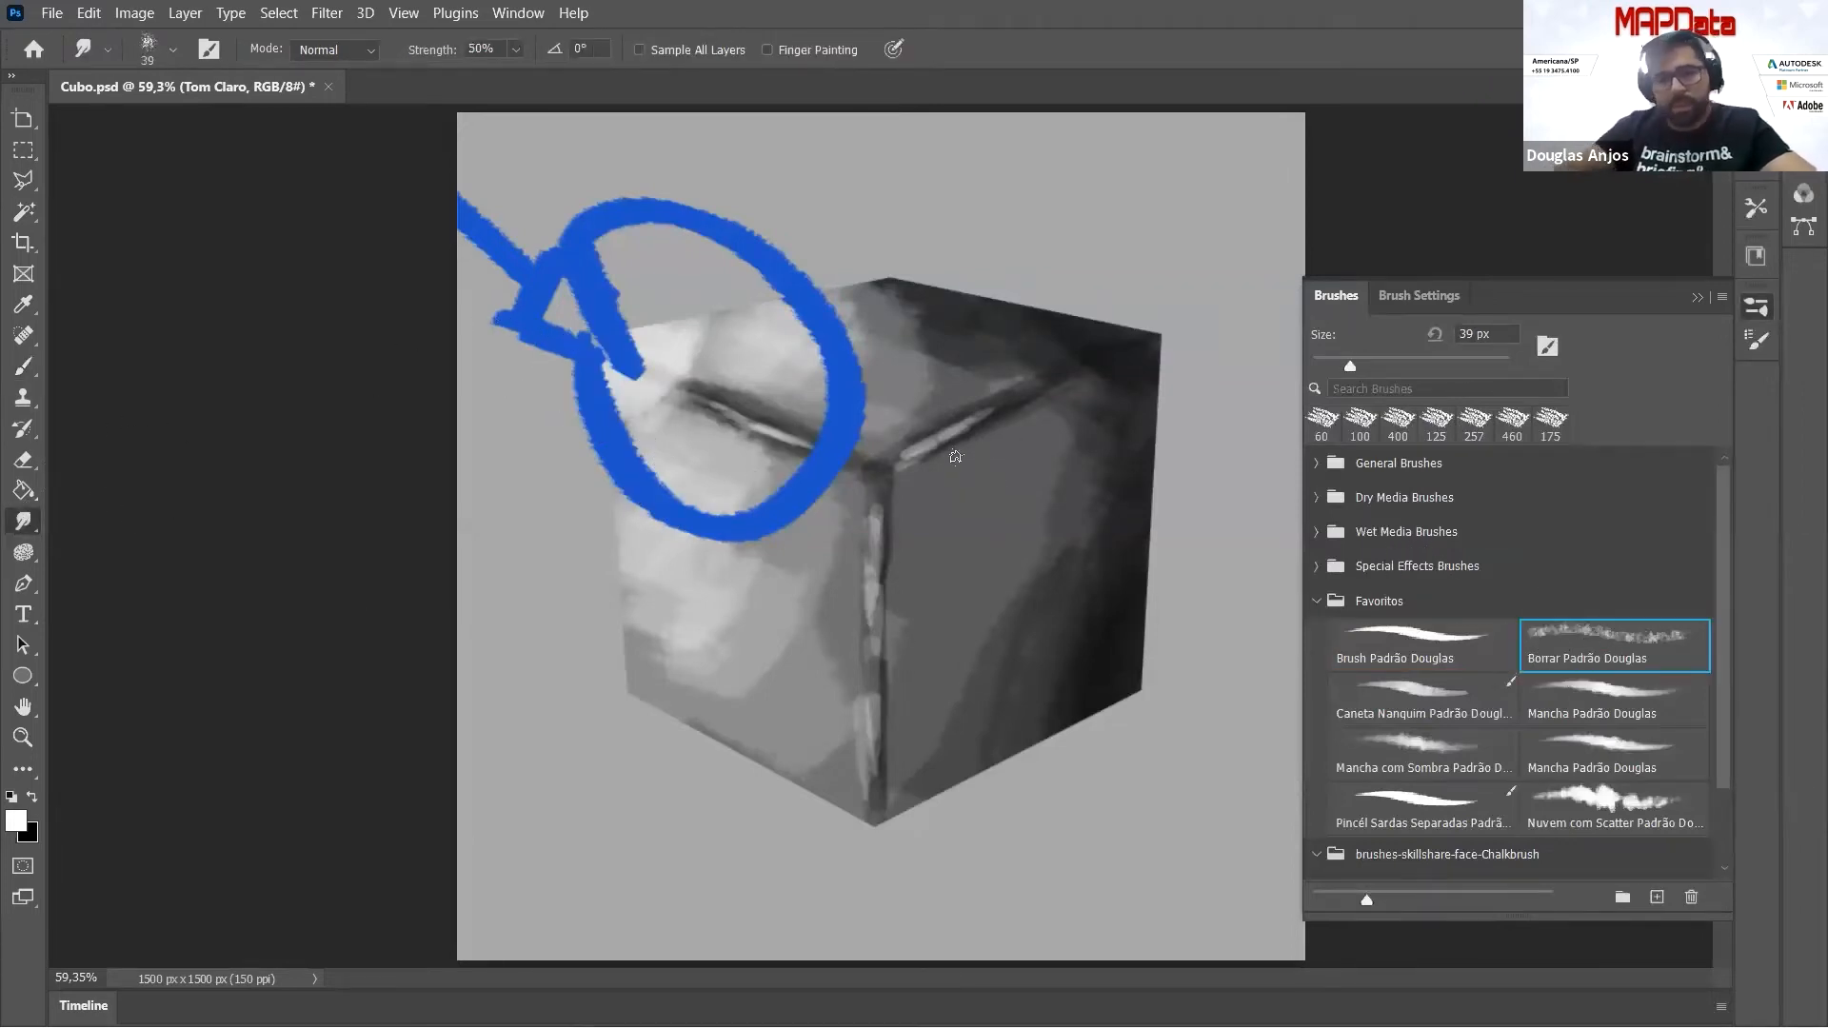
pyautogui.press(']')
pyautogui.press(']')
pyautogui.press(']')
pyautogui.press(']')
pyautogui.press(']')
pyautogui.press(']')
pyautogui.press(']')
pyautogui.press(']')
pyautogui.press(']')
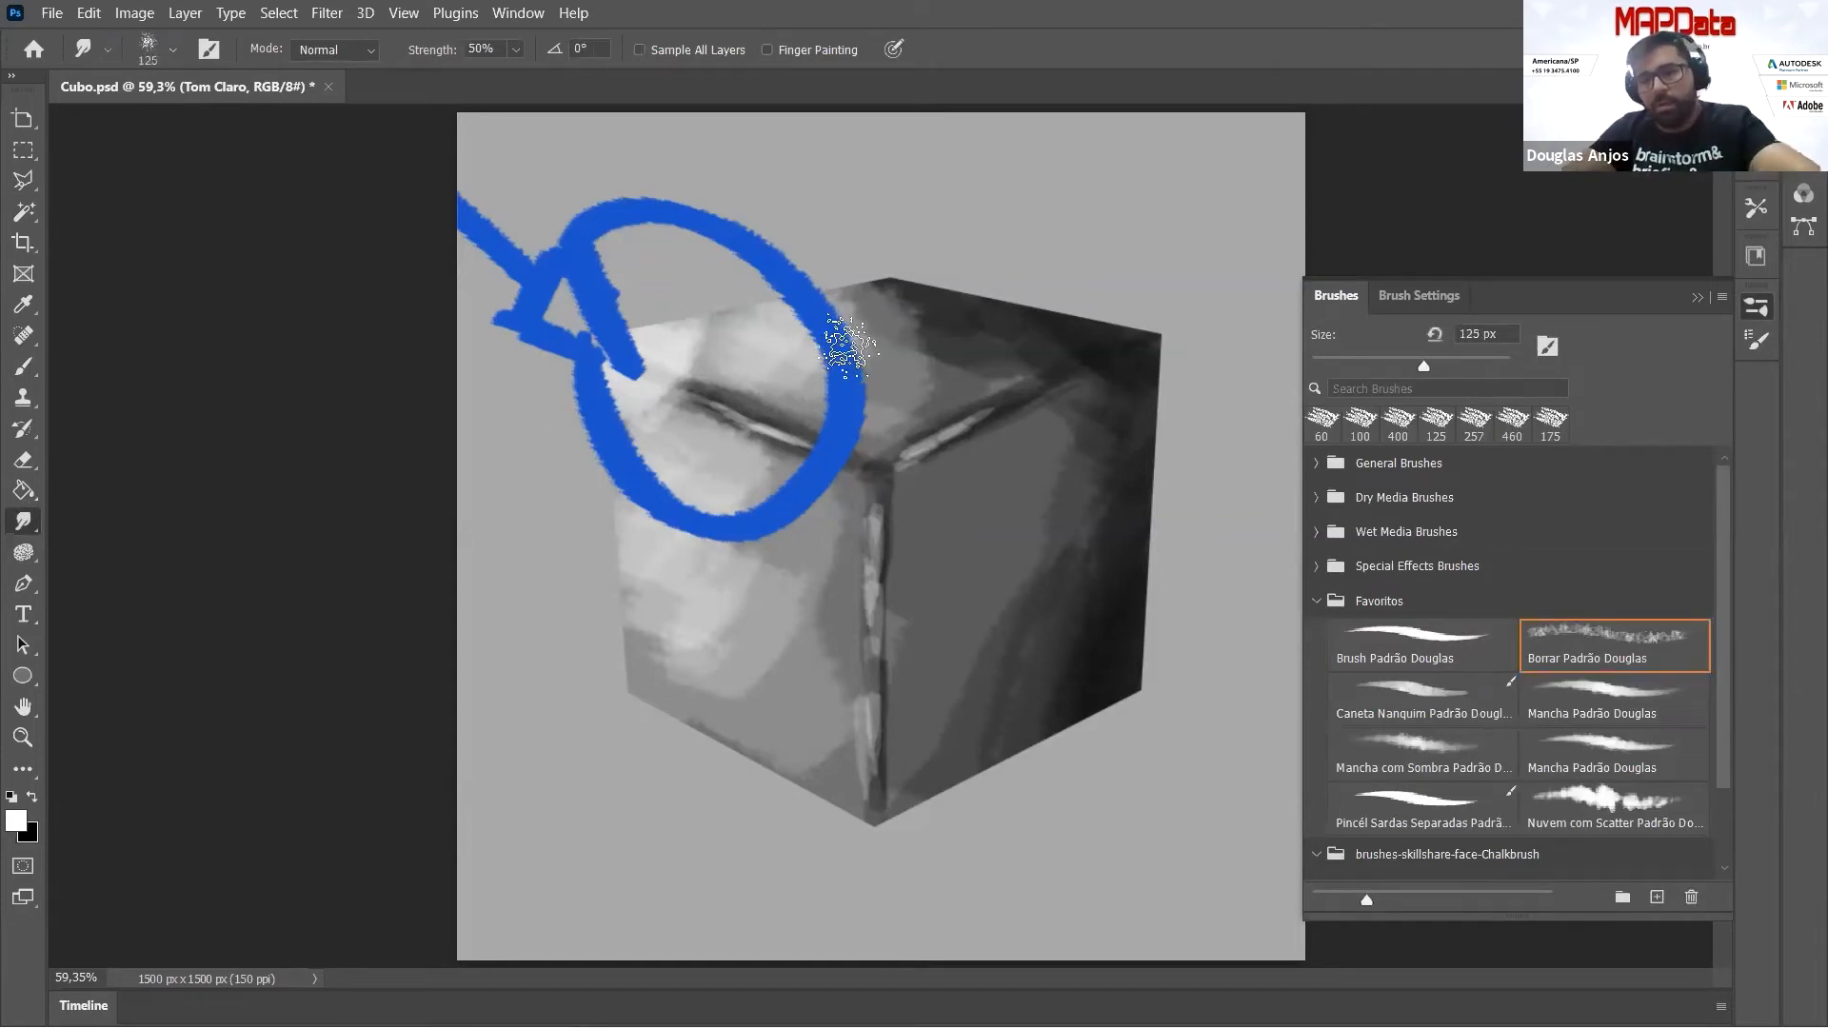
pyautogui.click(1698, 297)
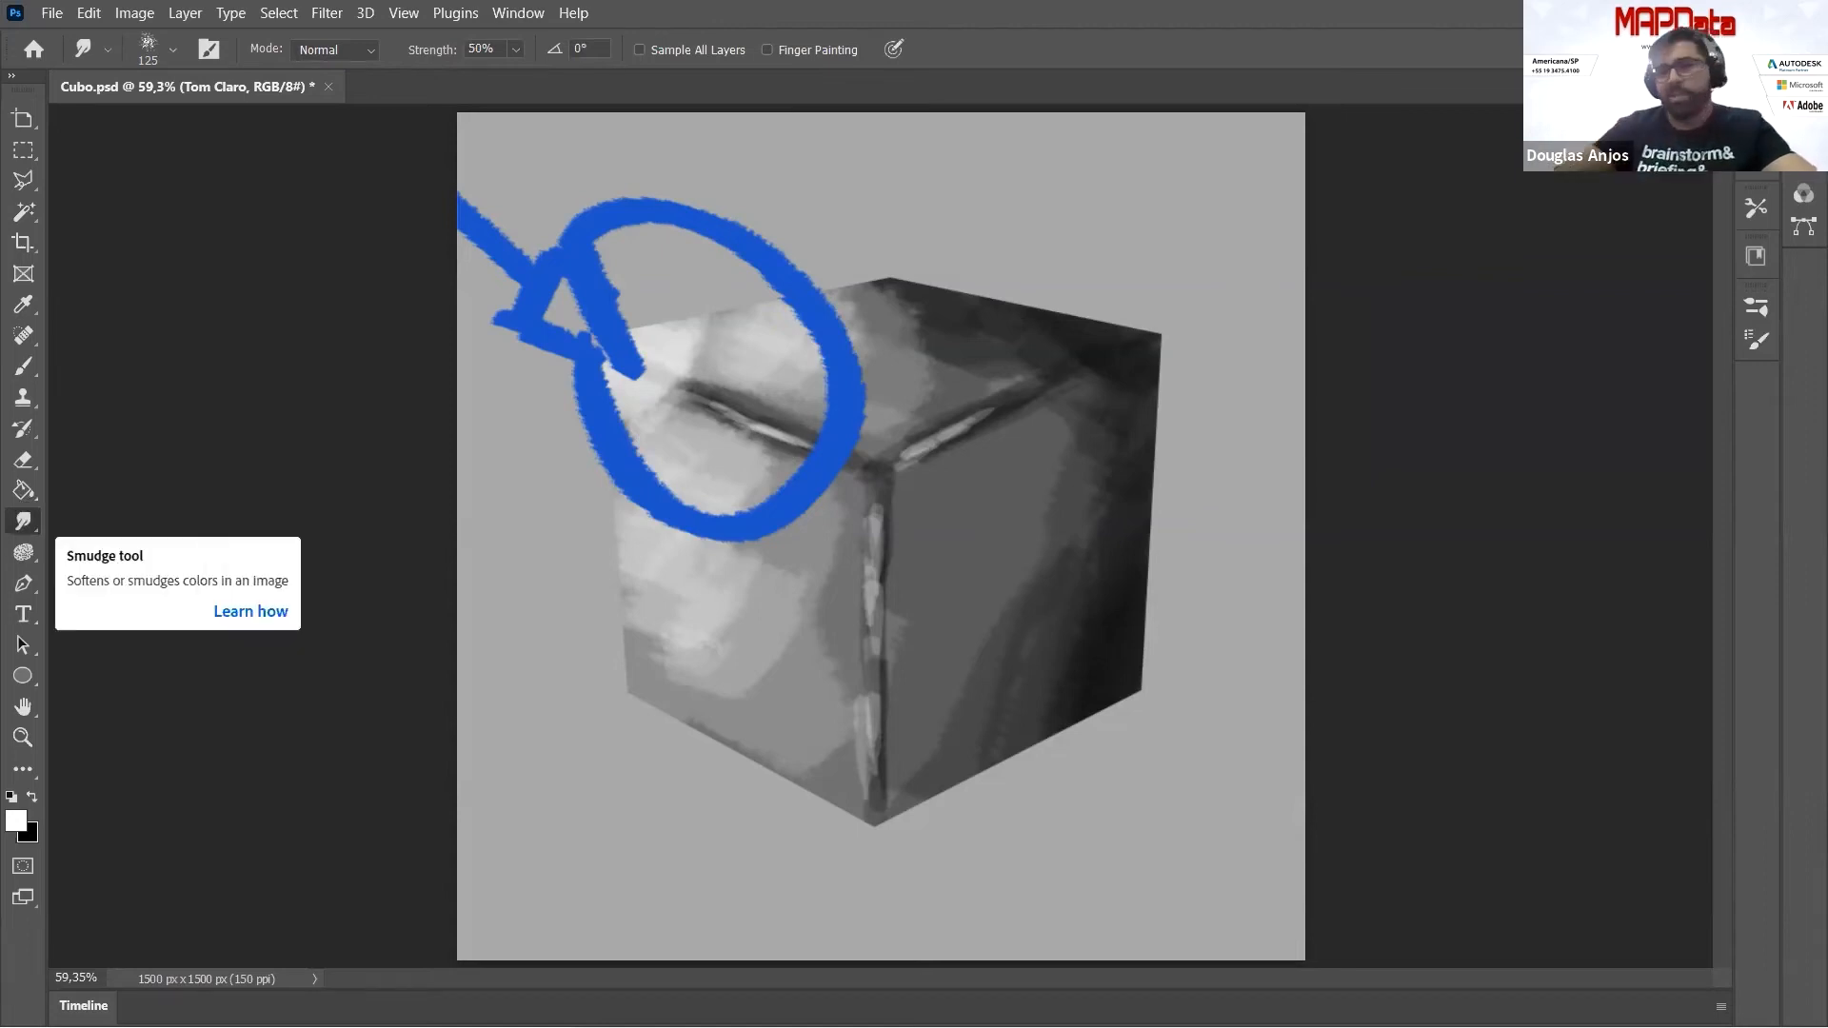
# Alternate the active layer between Tom Escuro and Tom Claro
pyautogui.press('F7')
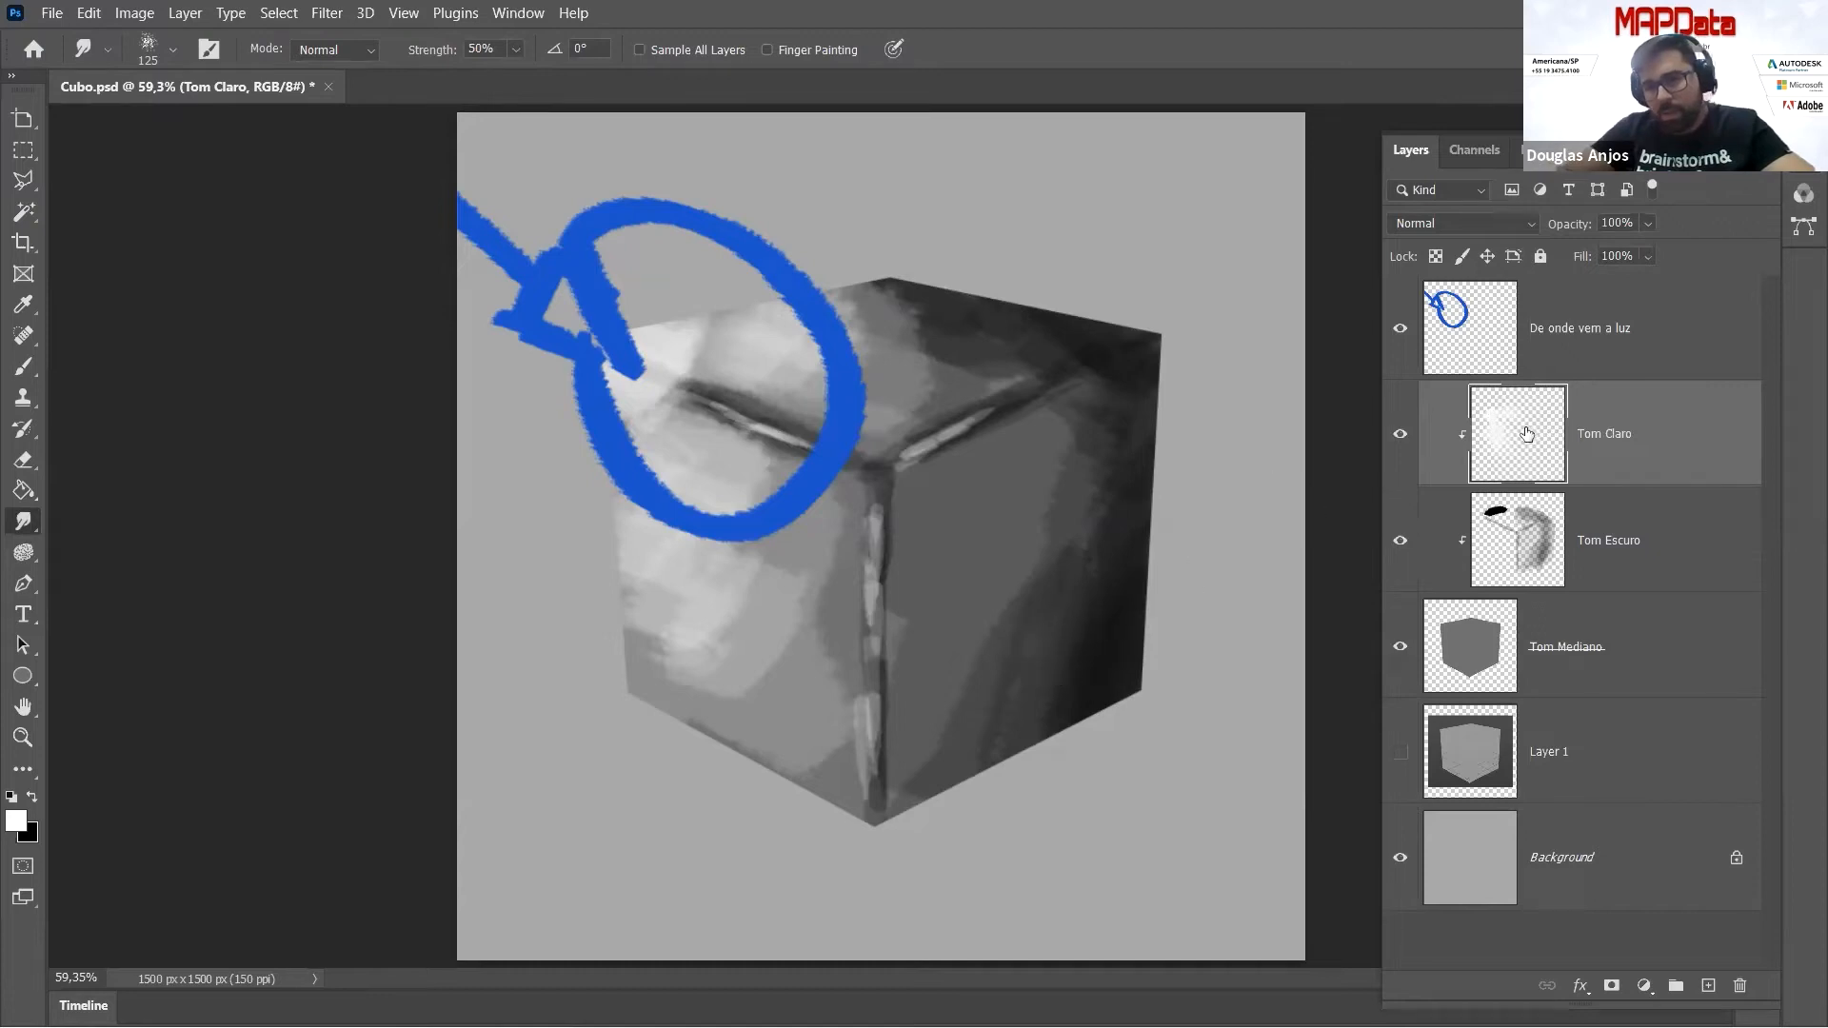
pyautogui.click(1544, 532)
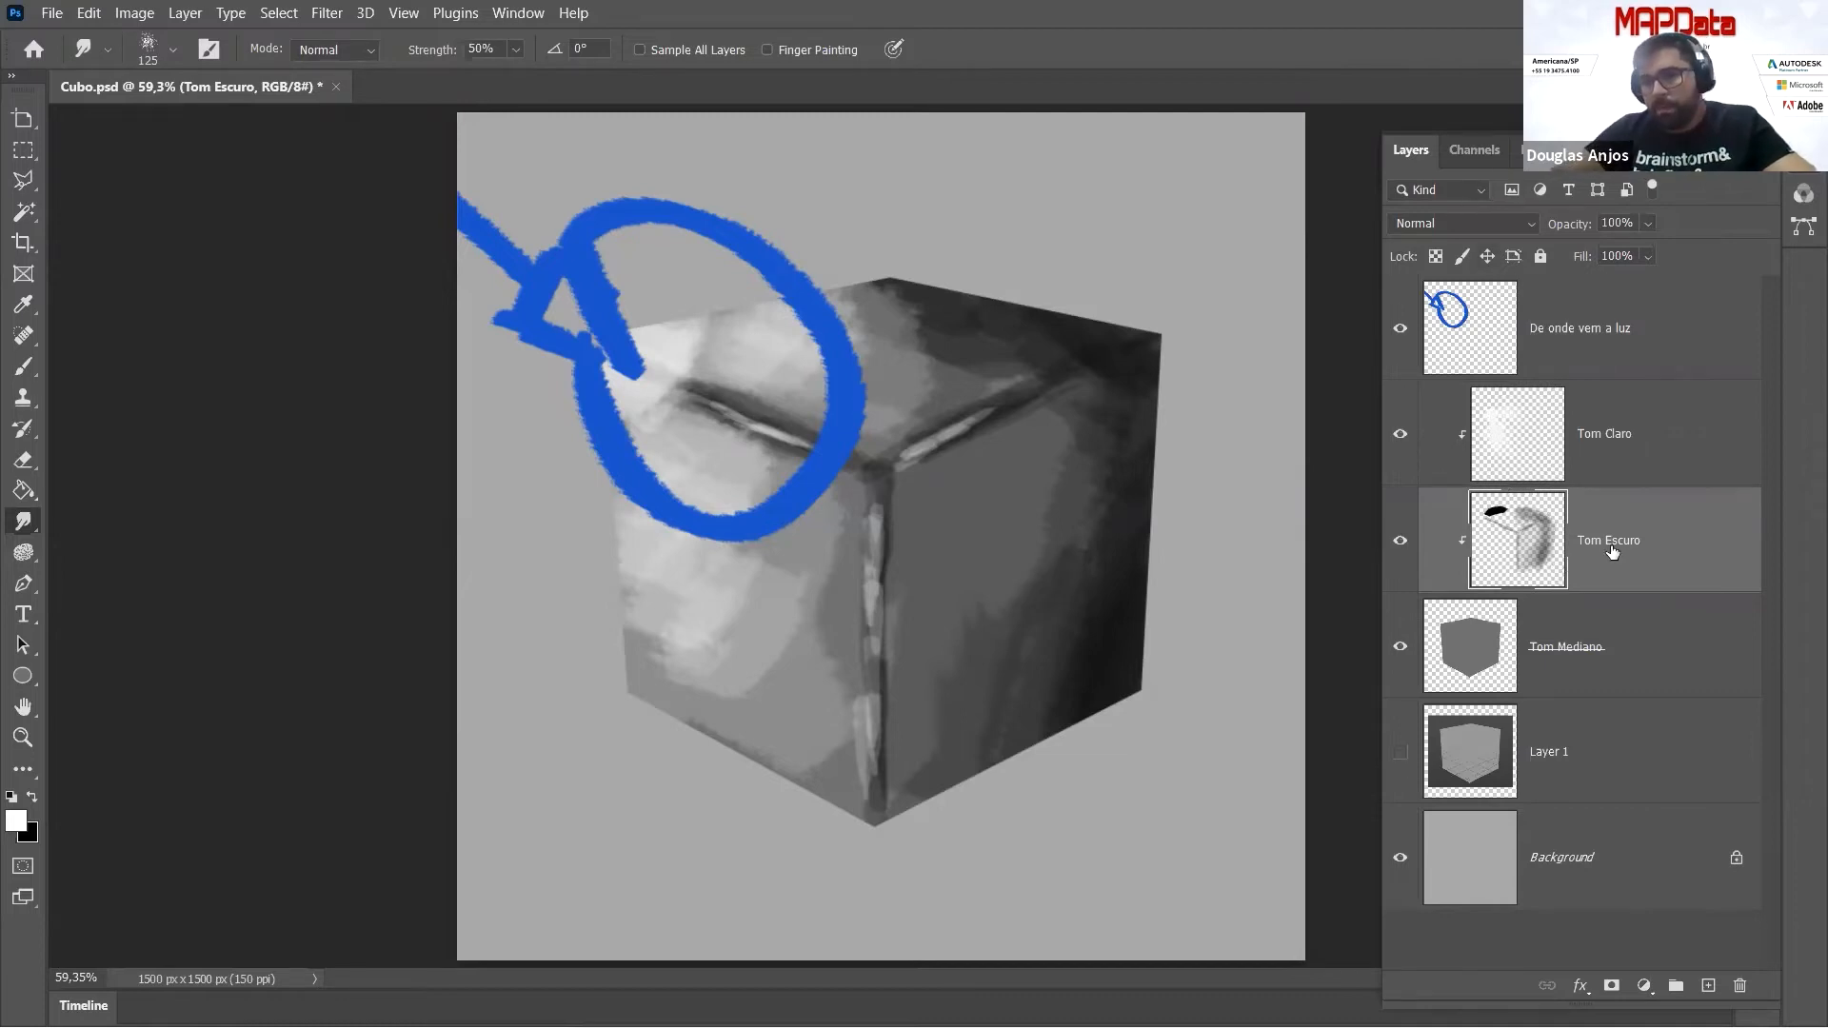
pyautogui.click(1631, 467)
pyautogui.click(1634, 514)
pyautogui.click(1633, 476)
pyautogui.click(1636, 495)
pyautogui.click(1641, 467)
pyautogui.click(1643, 524)
pyautogui.click(1640, 455)
pyautogui.click(1629, 522)
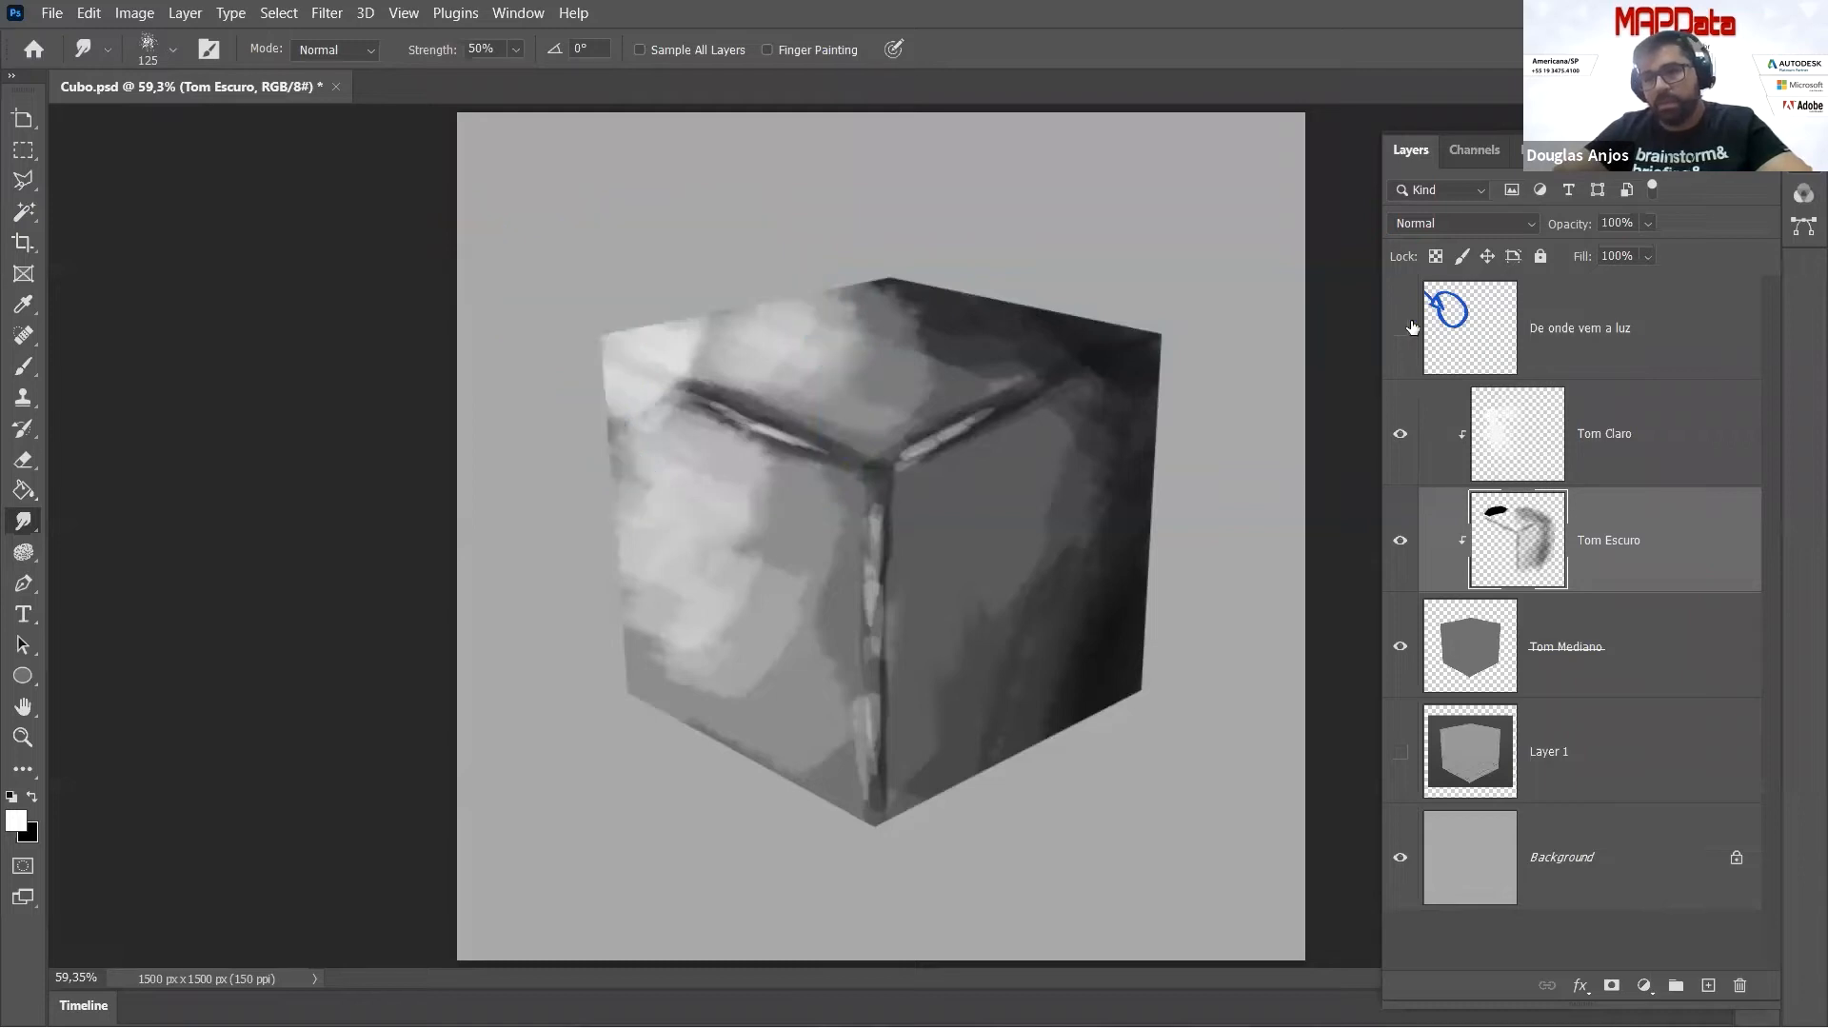
# Toggle the visibility of the De onde vem a luz layer, leaving it hidden
pyautogui.click(1401, 328)
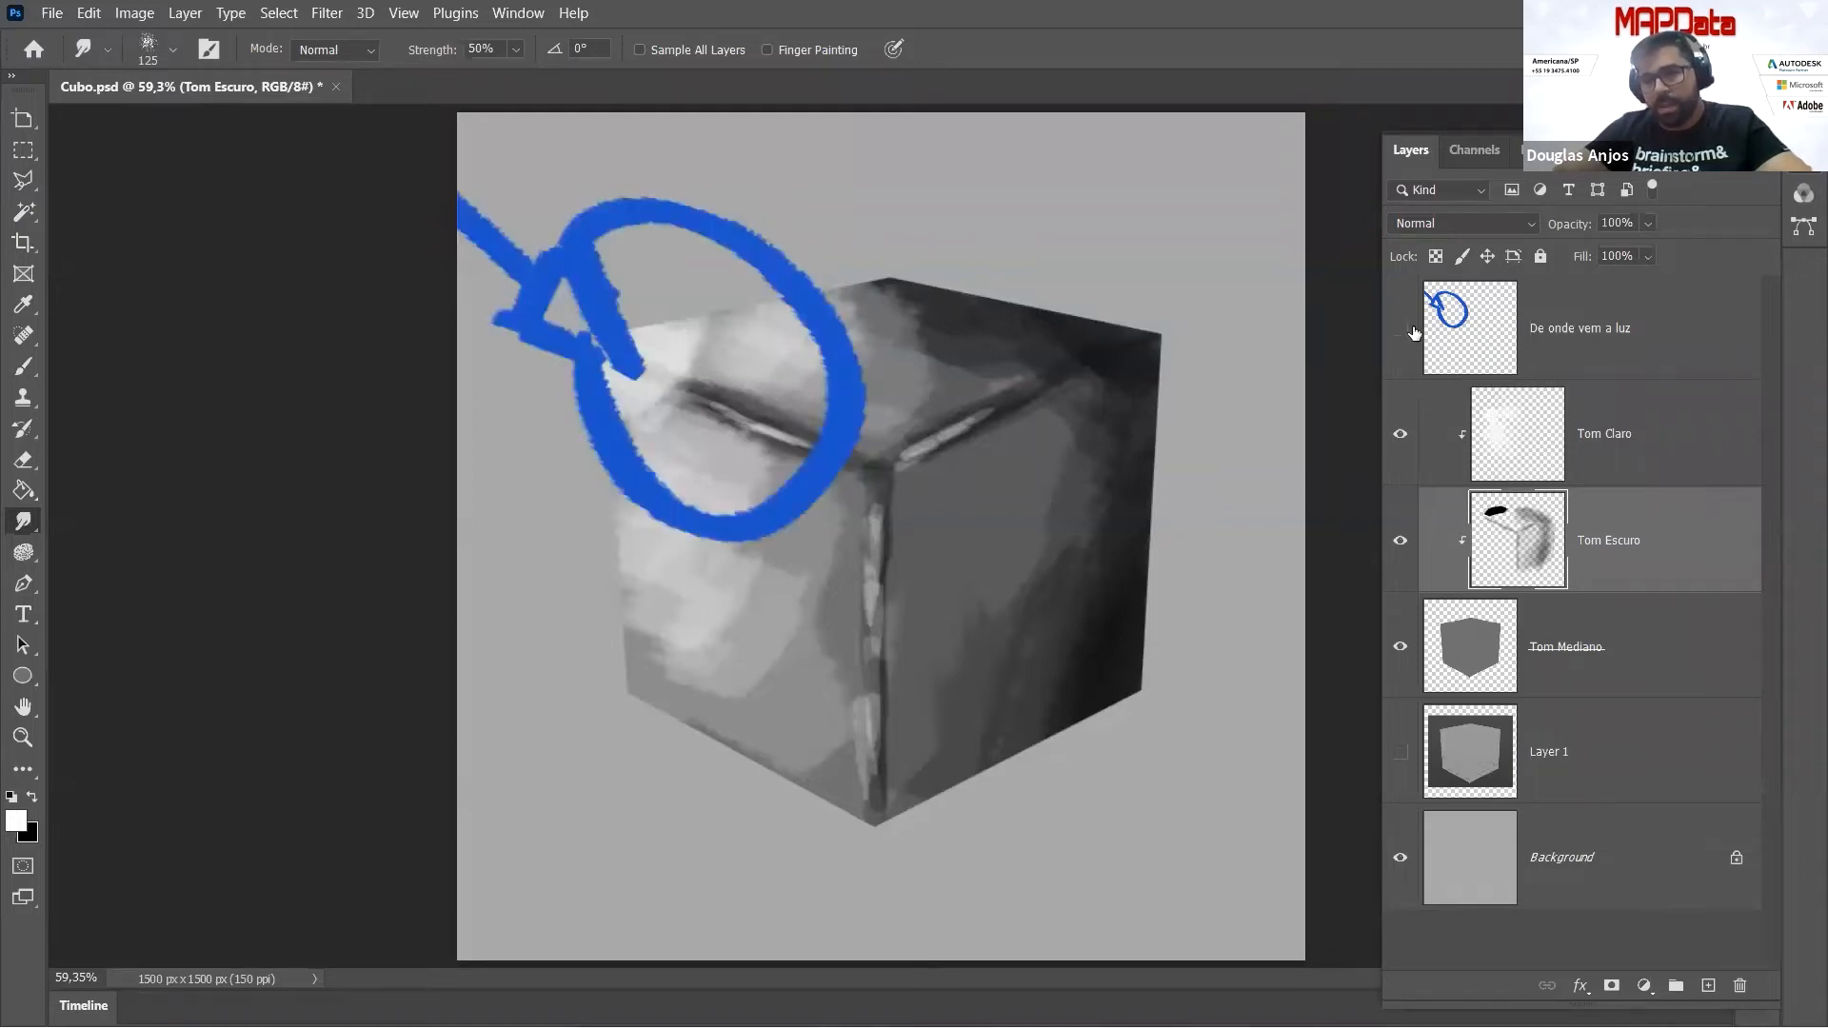
pyautogui.click(1401, 329)
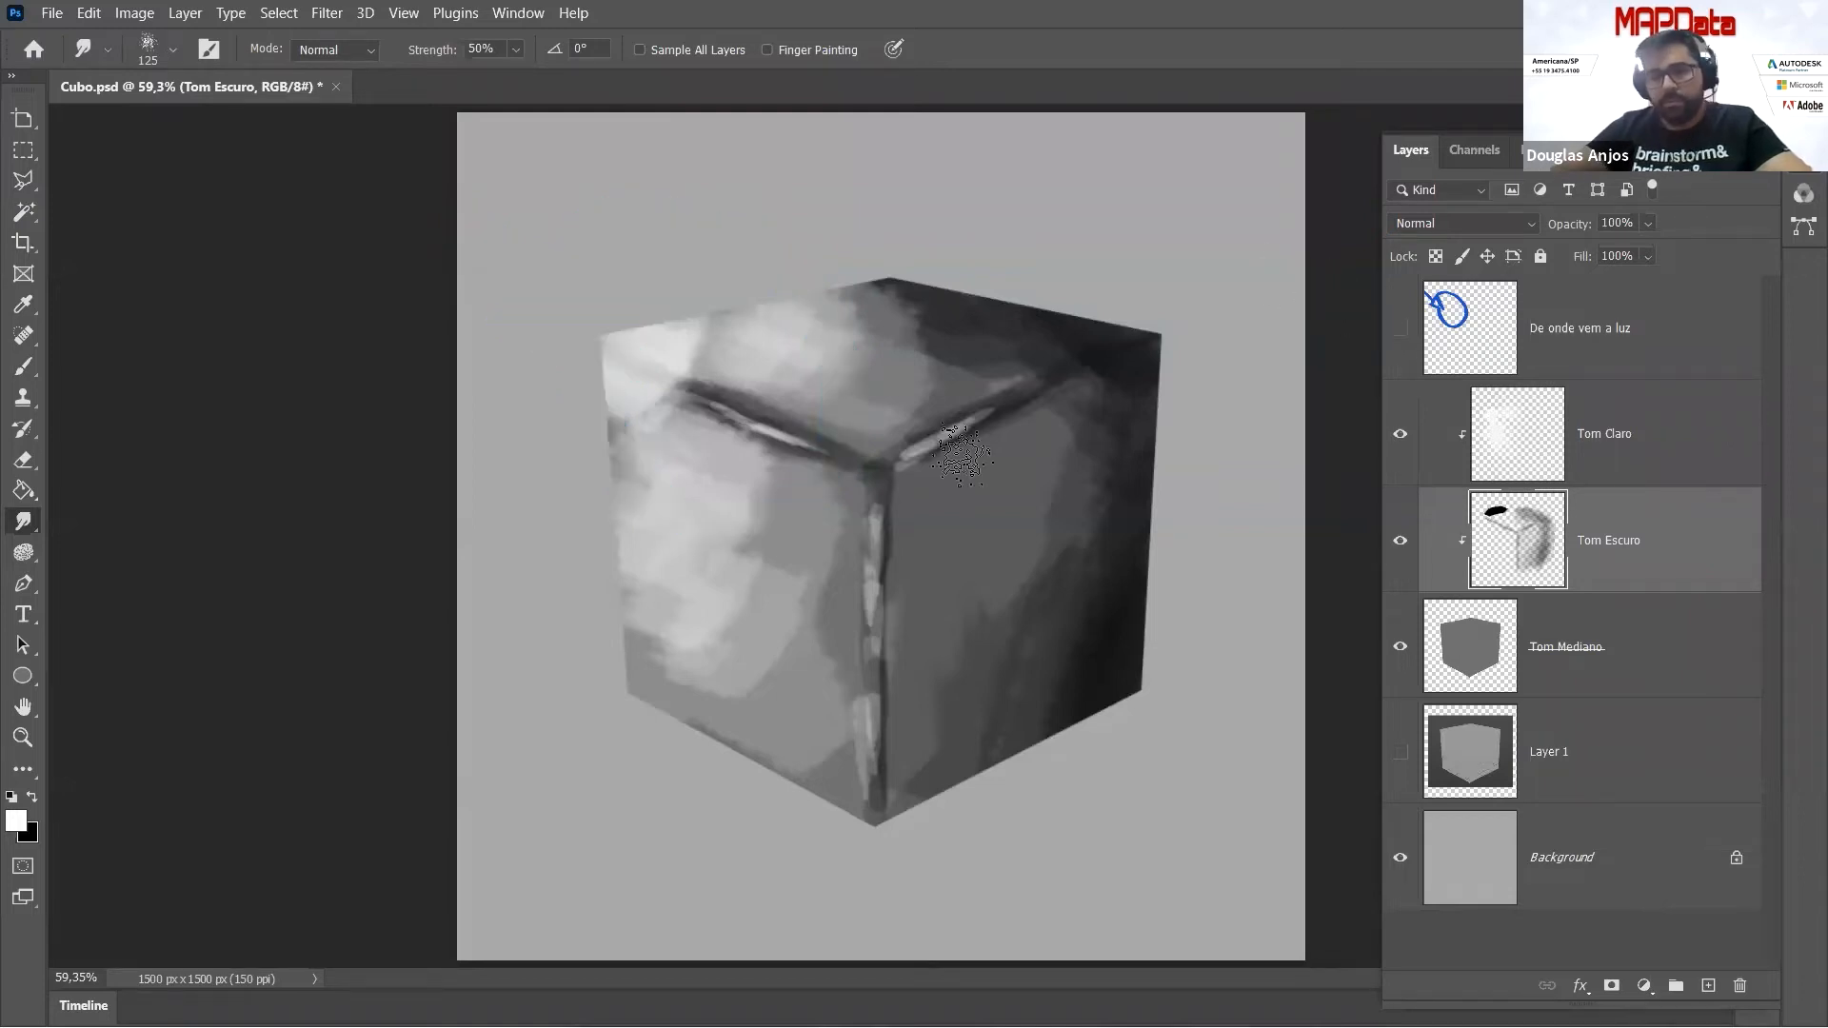
# Smudge the light tones near the cube's upper-left corner on Tom Claro, then set the smudge strength to 26%
pyautogui.click(1505, 459)
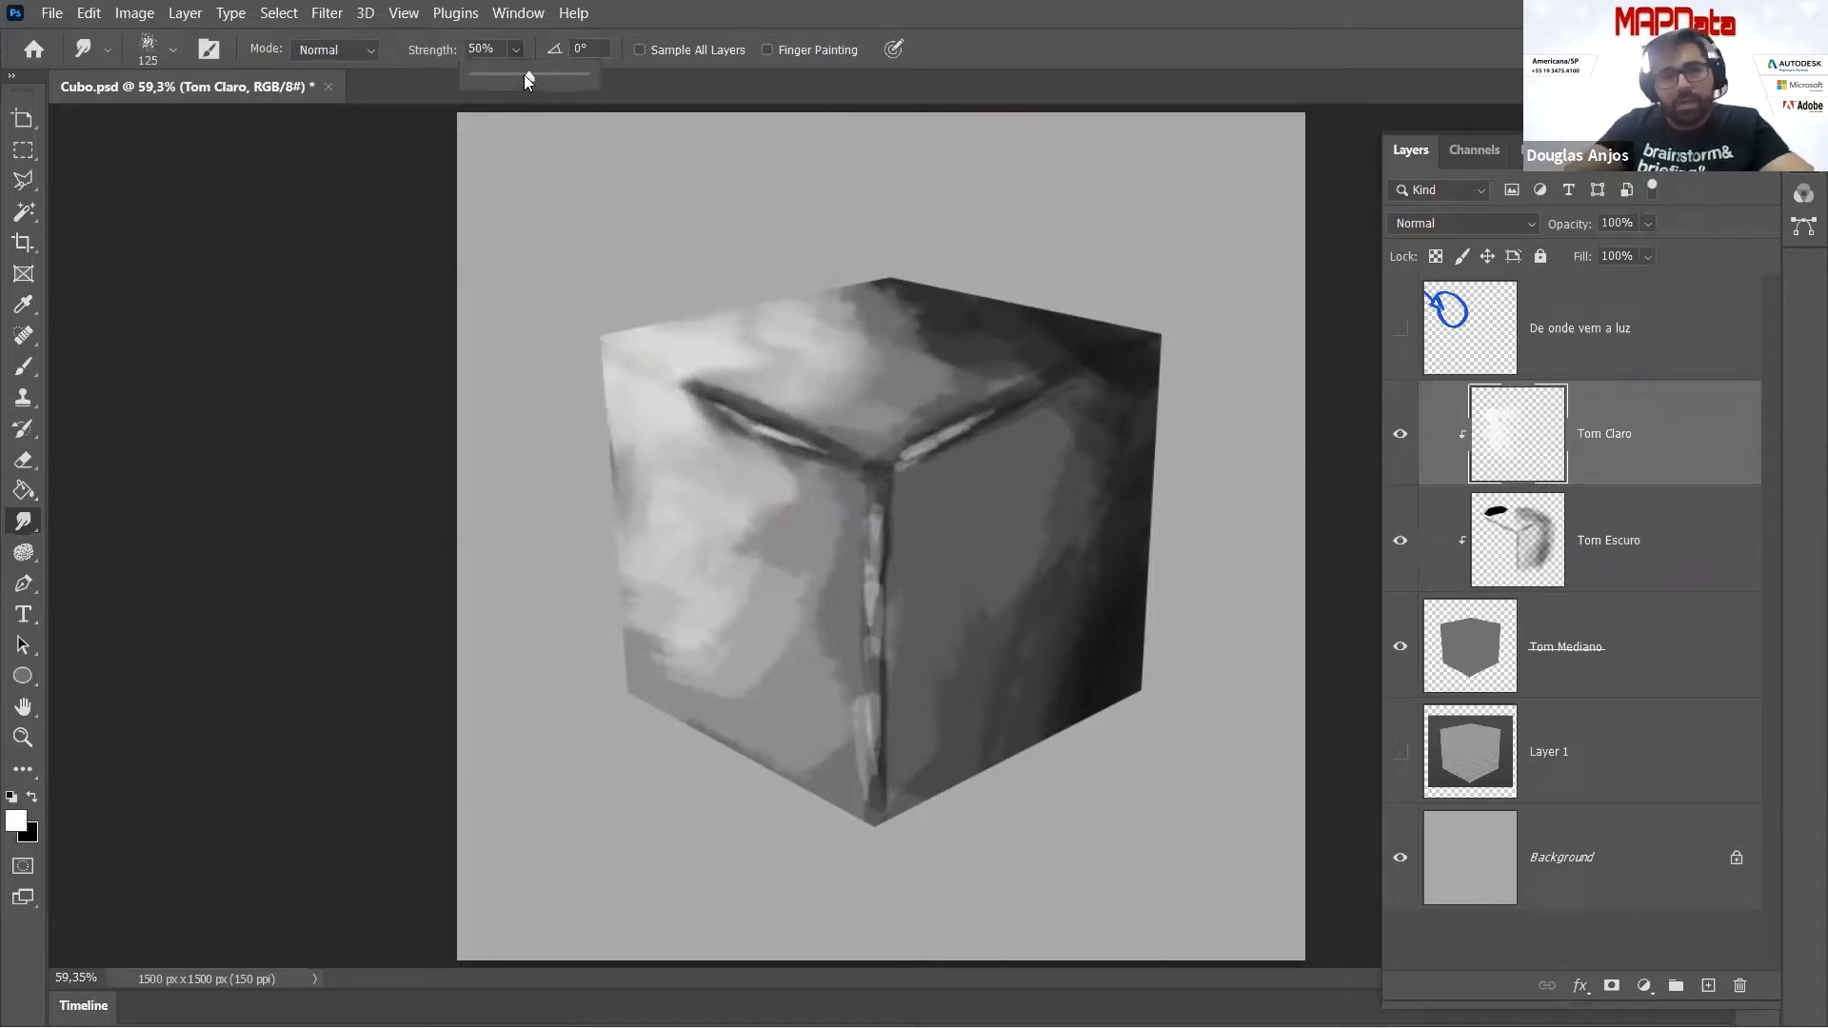
pyautogui.moveTo(501, 90); pyautogui.dragTo(503, 90)
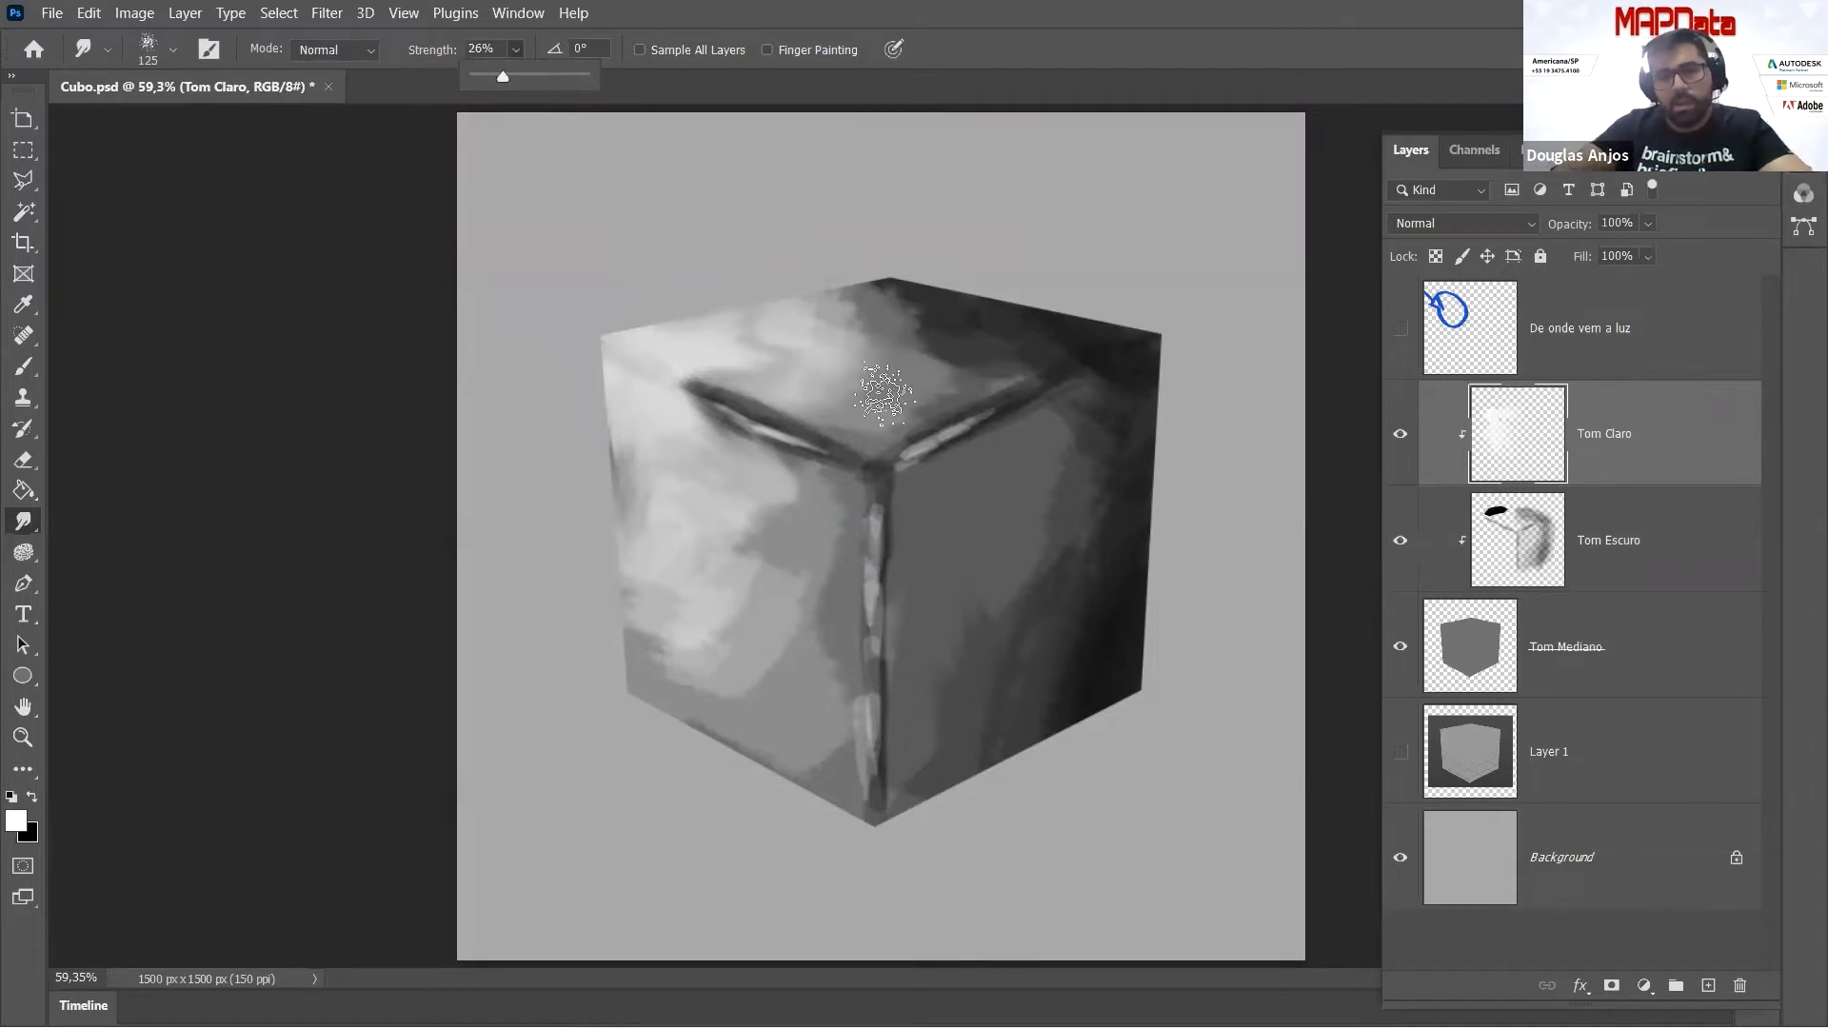
# Smudge the cube's light tones on the Tom Claro layer and its dark tones on the Tom Escuro layer at 26% strength
pyautogui.click(842, 359)
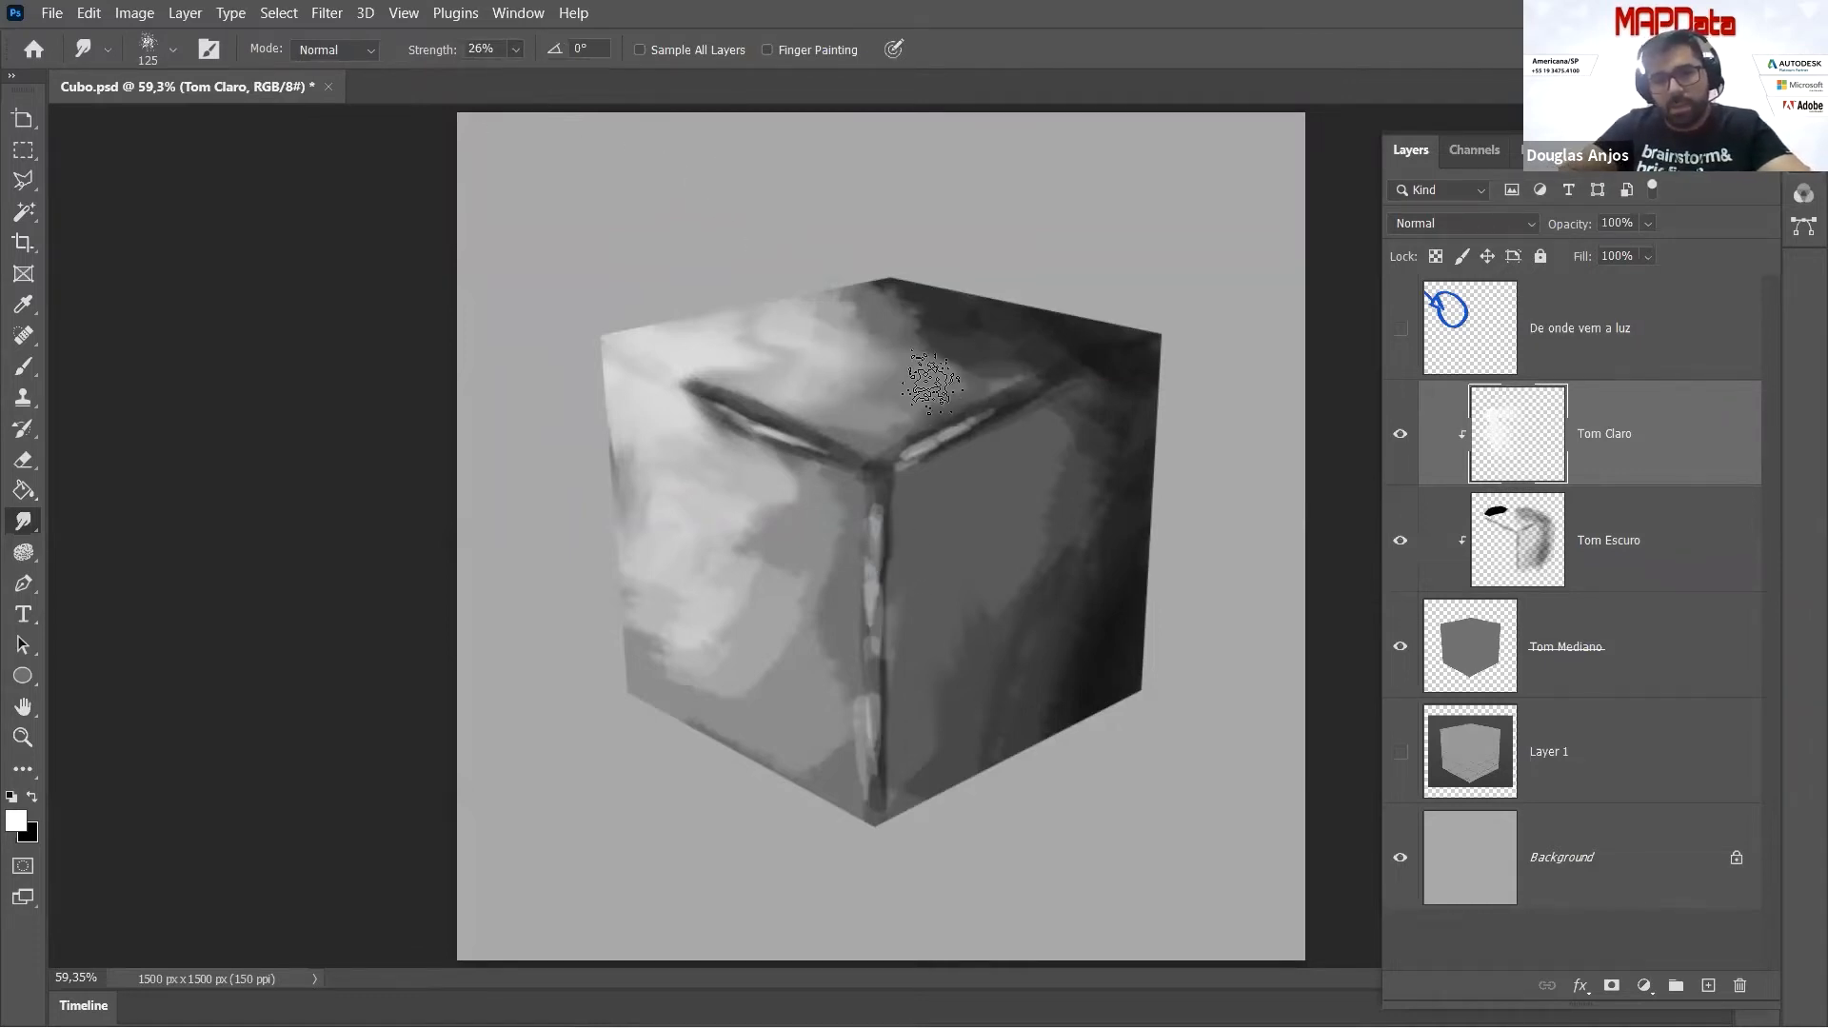
pyautogui.moveTo(801, 517)
pyautogui.mouseDown()
pyautogui.moveTo(766, 462)
pyautogui.moveTo(780, 509)
pyautogui.moveTo(750, 588)
pyautogui.moveTo(790, 616)
pyautogui.moveTo(777, 595)
pyautogui.moveTo(799, 576)
pyautogui.moveTo(748, 554)
pyautogui.moveTo(794, 576)
pyautogui.moveTo(719, 566)
pyautogui.moveTo(781, 614)
pyautogui.moveTo(692, 595)
pyautogui.moveTo(653, 496)
pyautogui.mouseUp()
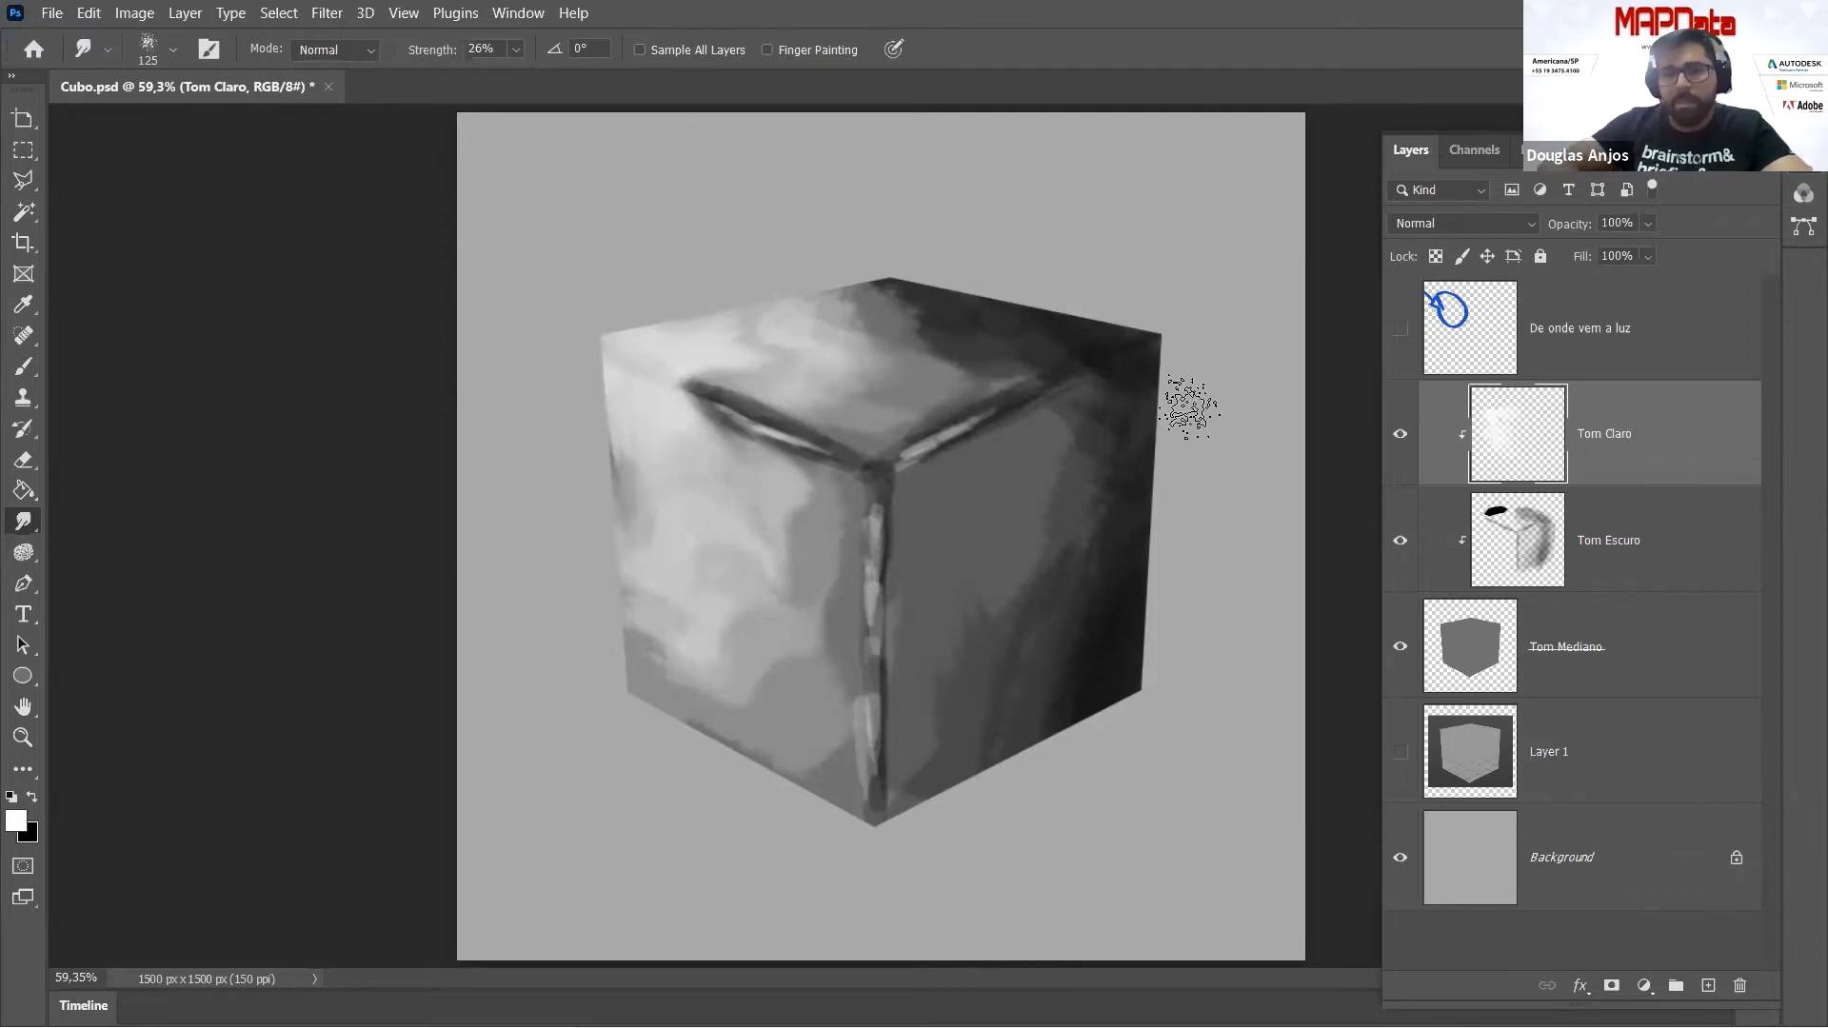
pyautogui.click(1491, 515)
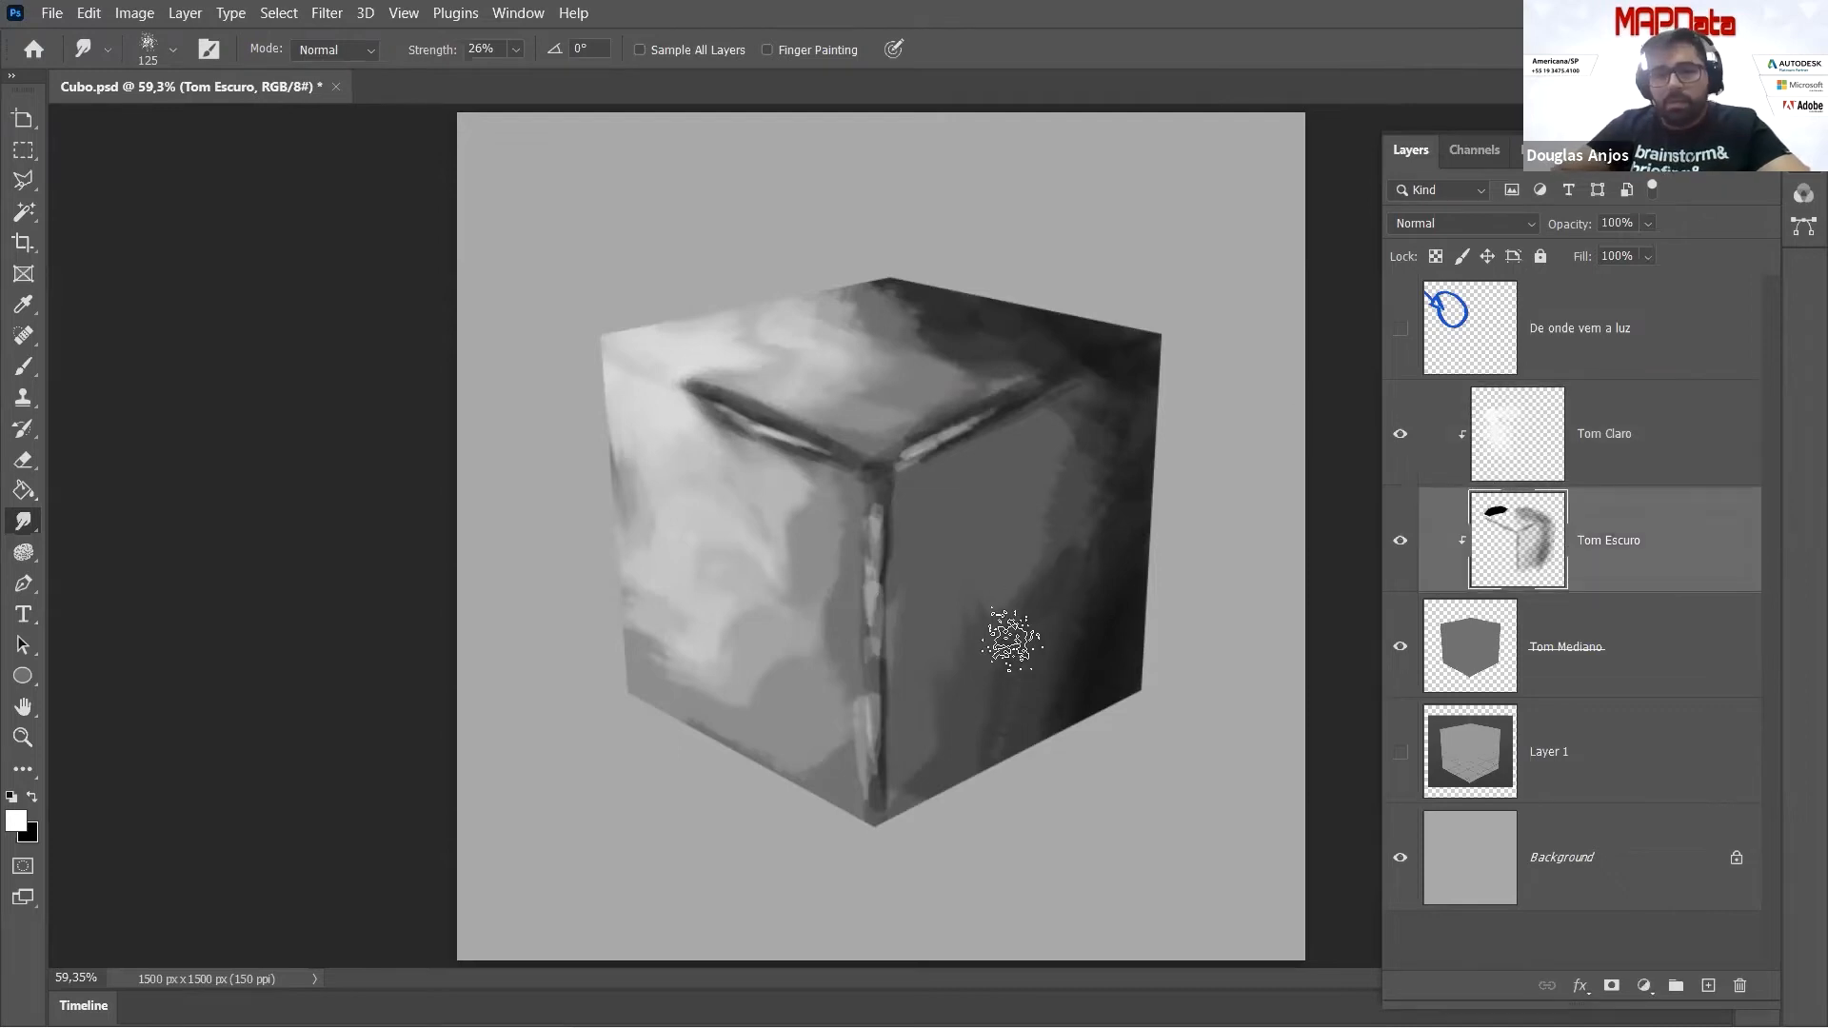
pyautogui.moveTo(1058, 572)
pyautogui.mouseDown()
pyautogui.moveTo(1077, 634)
pyautogui.moveTo(1014, 505)
pyautogui.moveTo(1059, 607)
pyautogui.moveTo(1006, 605)
pyautogui.moveTo(951, 534)
pyautogui.moveTo(1004, 618)
pyautogui.moveTo(933, 564)
pyautogui.moveTo(960, 718)
pyautogui.moveTo(939, 784)
pyautogui.moveTo(906, 756)
pyautogui.moveTo(892, 694)
pyautogui.moveTo(918, 656)
pyautogui.moveTo(971, 709)
pyautogui.moveTo(903, 622)
pyautogui.moveTo(943, 620)
pyautogui.moveTo(925, 509)
pyautogui.moveTo(996, 619)
pyautogui.moveTo(1002, 563)
pyautogui.moveTo(1039, 544)
pyautogui.moveTo(983, 497)
pyautogui.moveTo(1054, 528)
pyautogui.moveTo(1011, 493)
pyautogui.moveTo(1031, 490)
pyautogui.moveTo(1091, 525)
pyautogui.moveTo(1014, 489)
pyautogui.moveTo(1056, 394)
pyautogui.mouseUp()
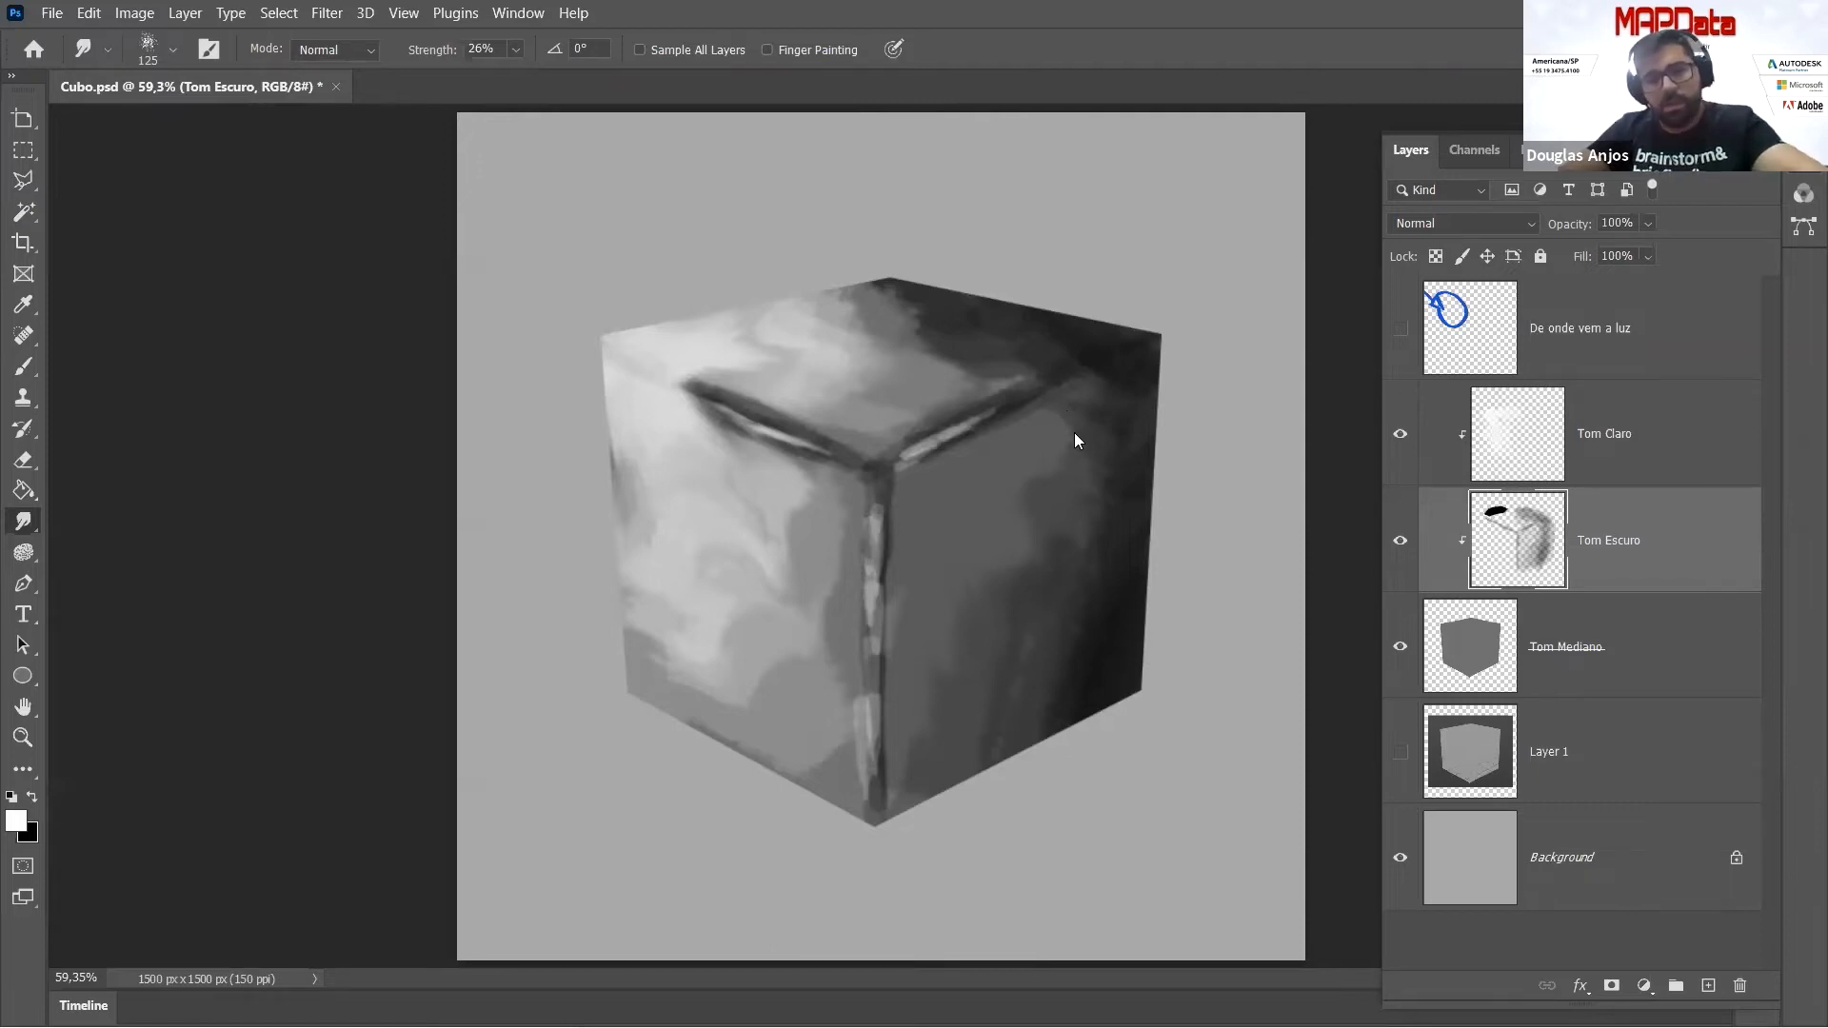
pyautogui.hotkey('alt', 'Tab')
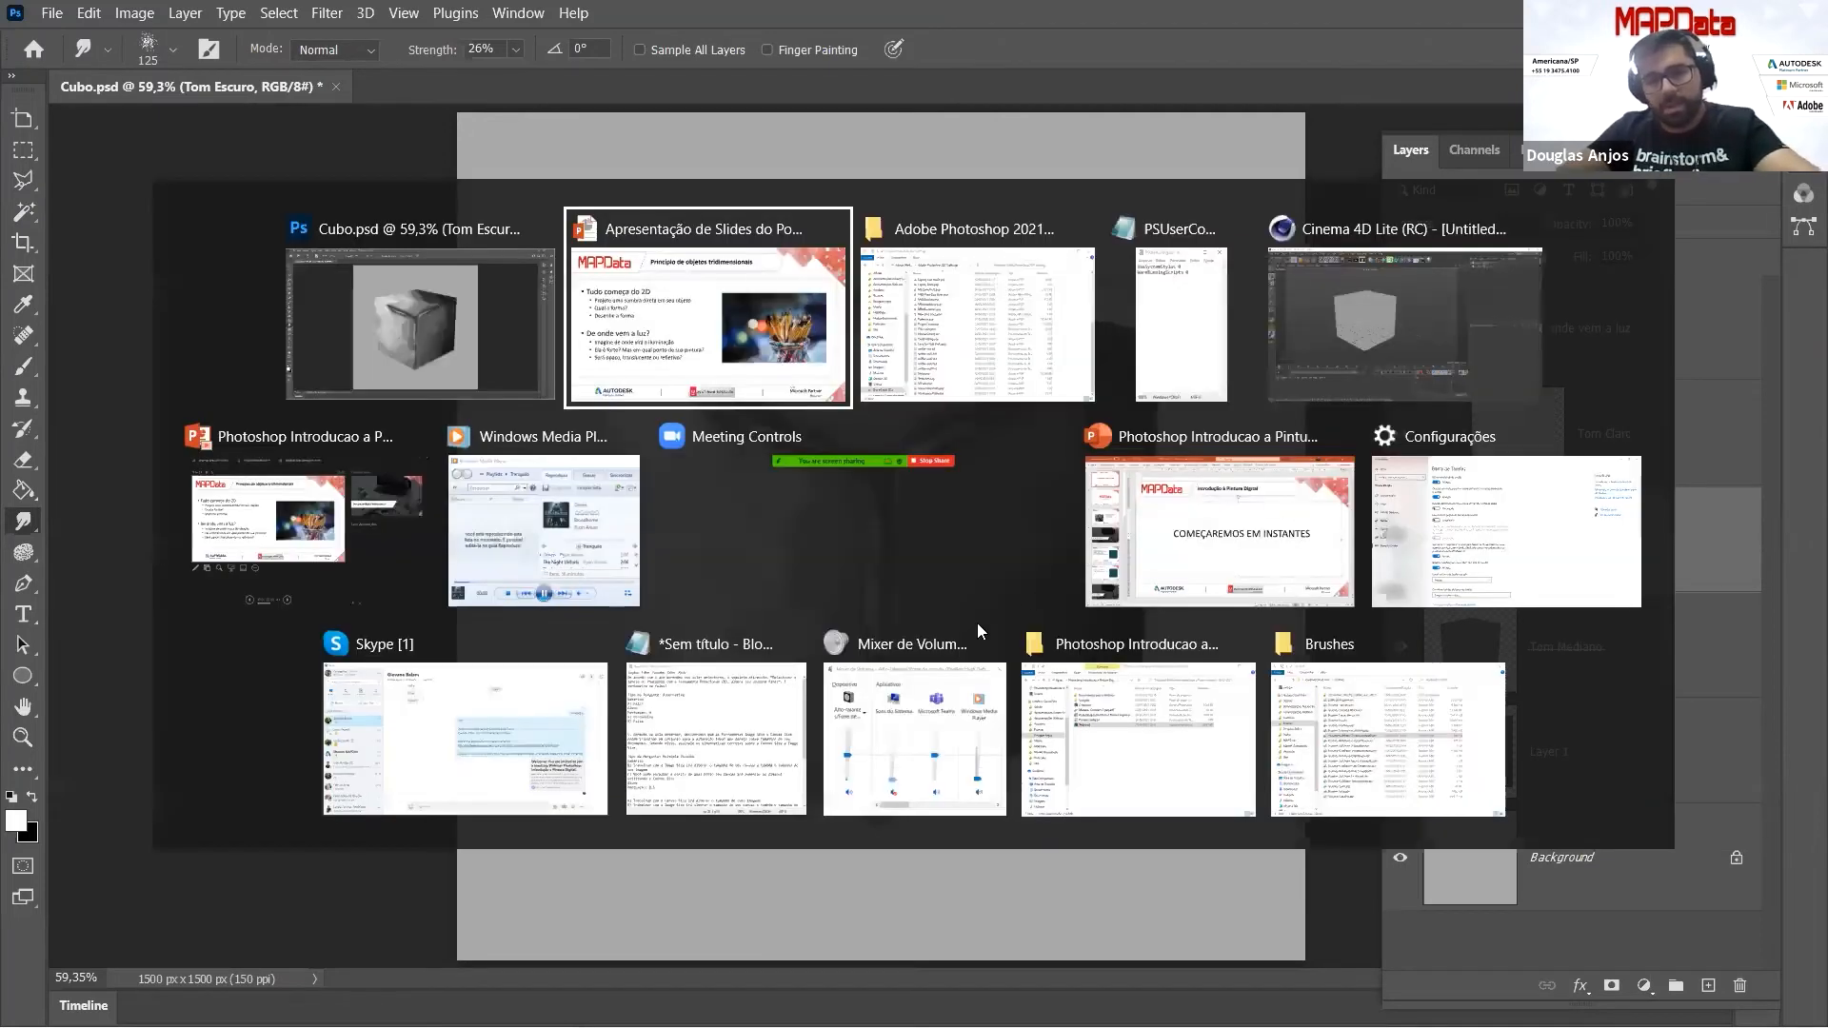
pyautogui.press('Escape')
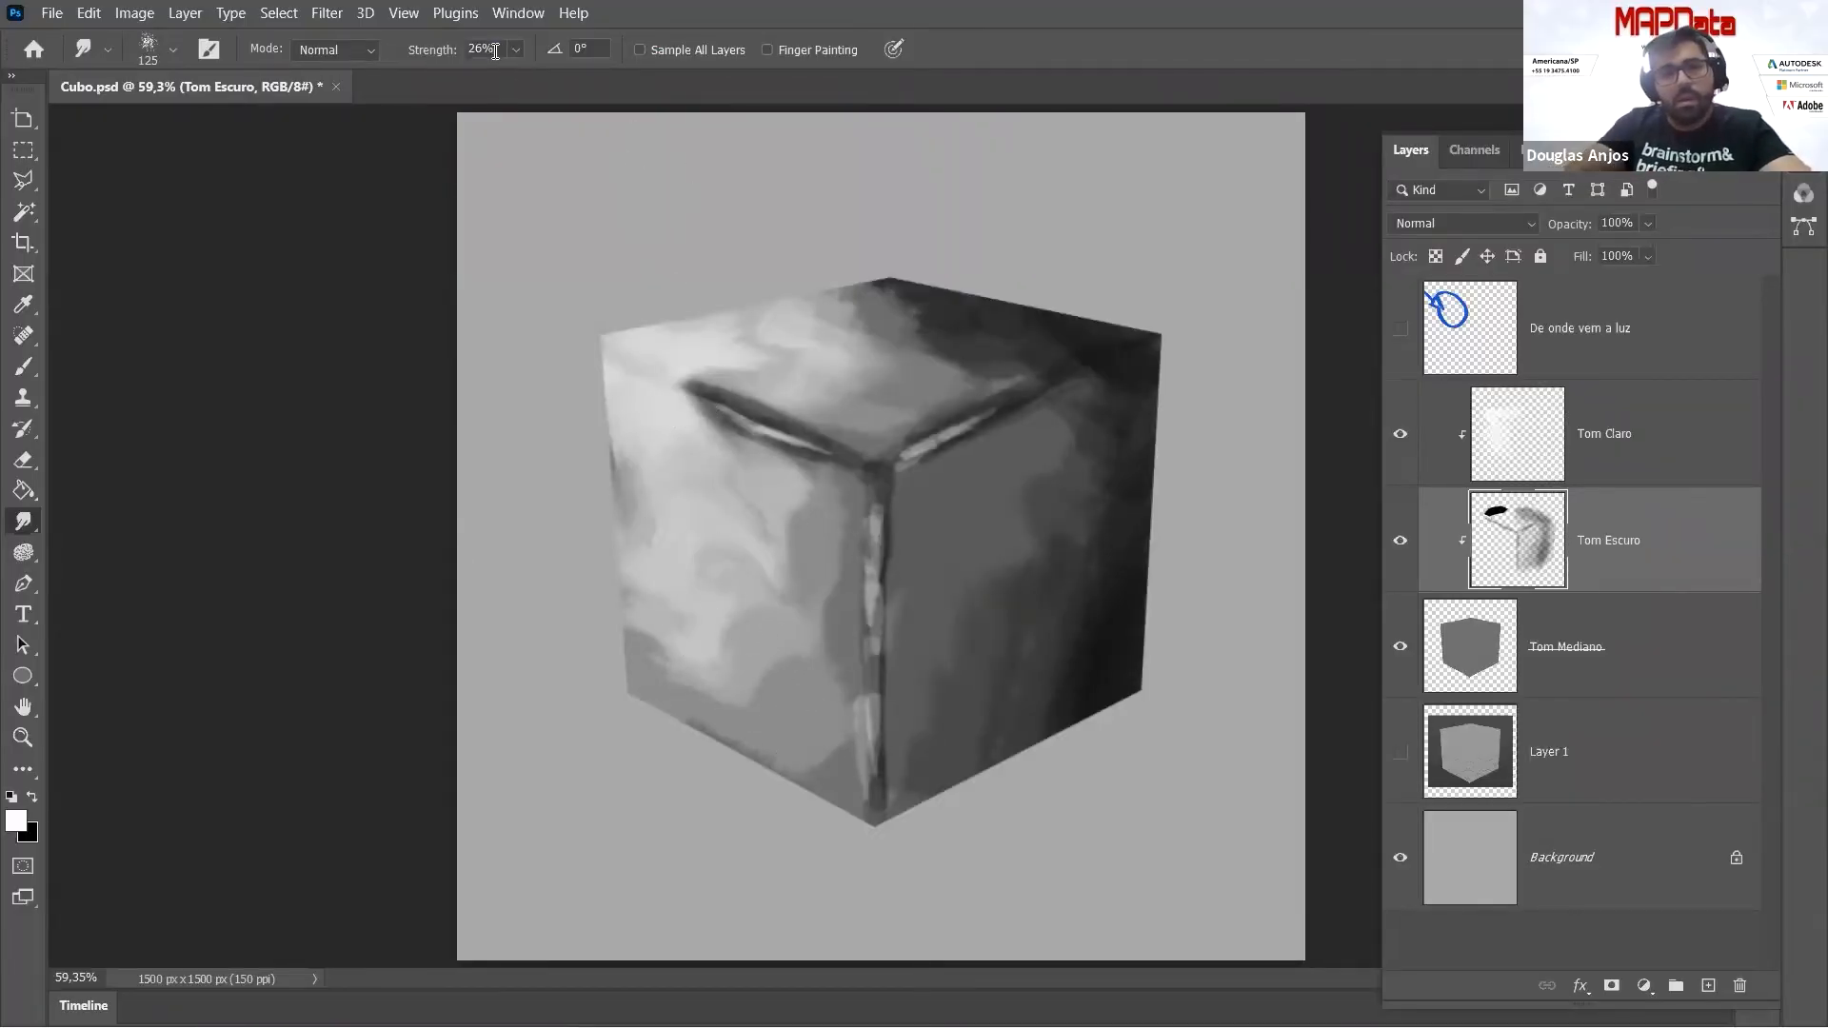
# Set the Smudge strength to 50% and blend the light tones of the cube's left face on the Tom Claro layer
pyautogui.write('05')
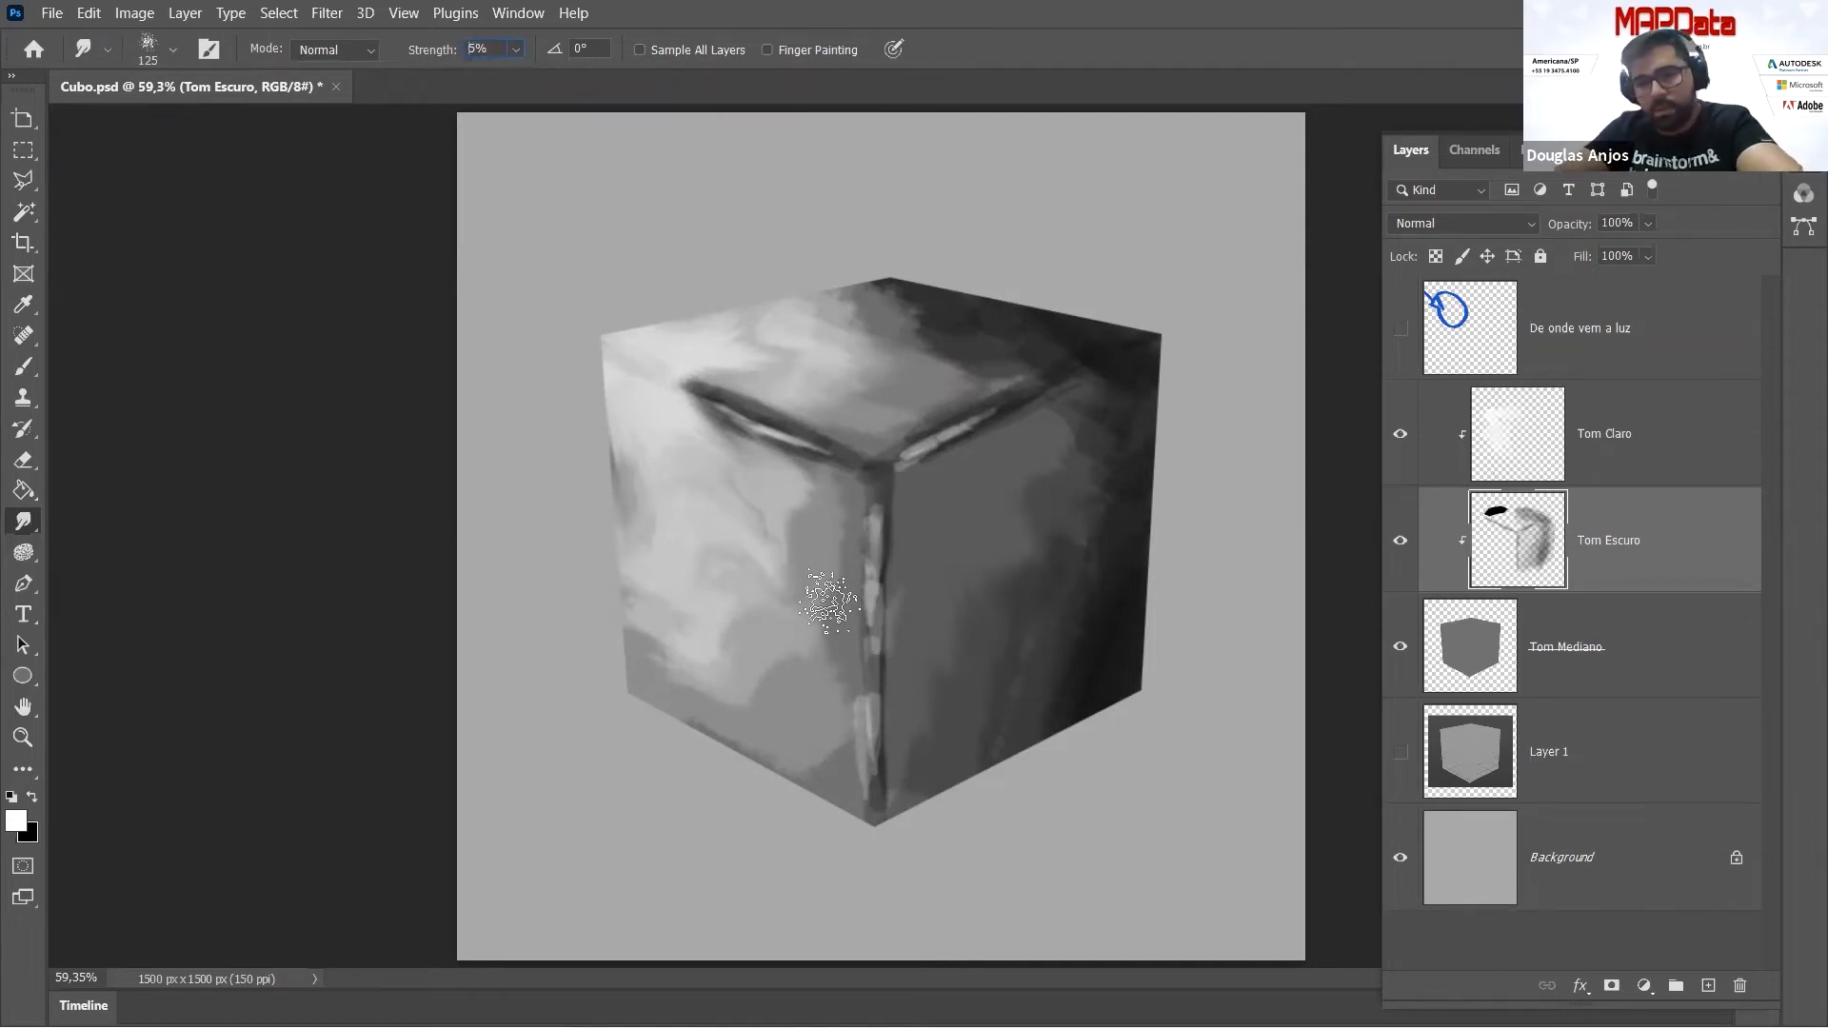
pyautogui.write('0')
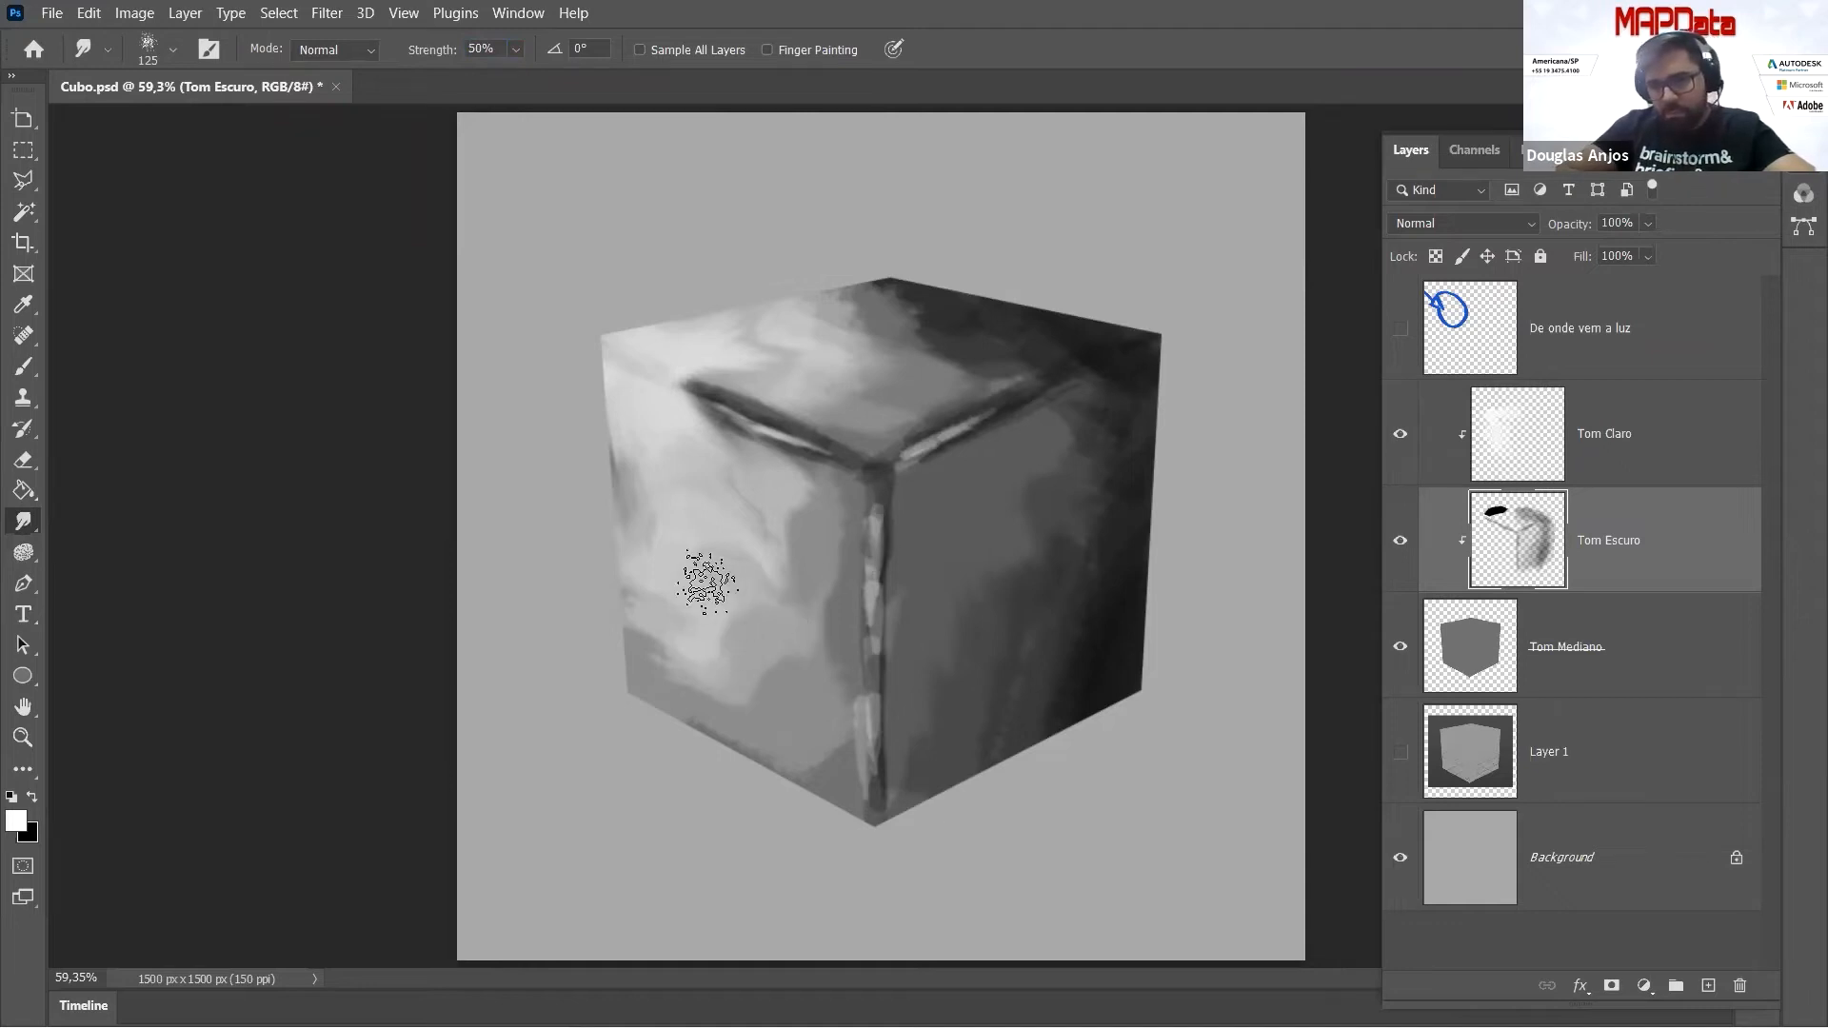
pyautogui.click(1504, 444)
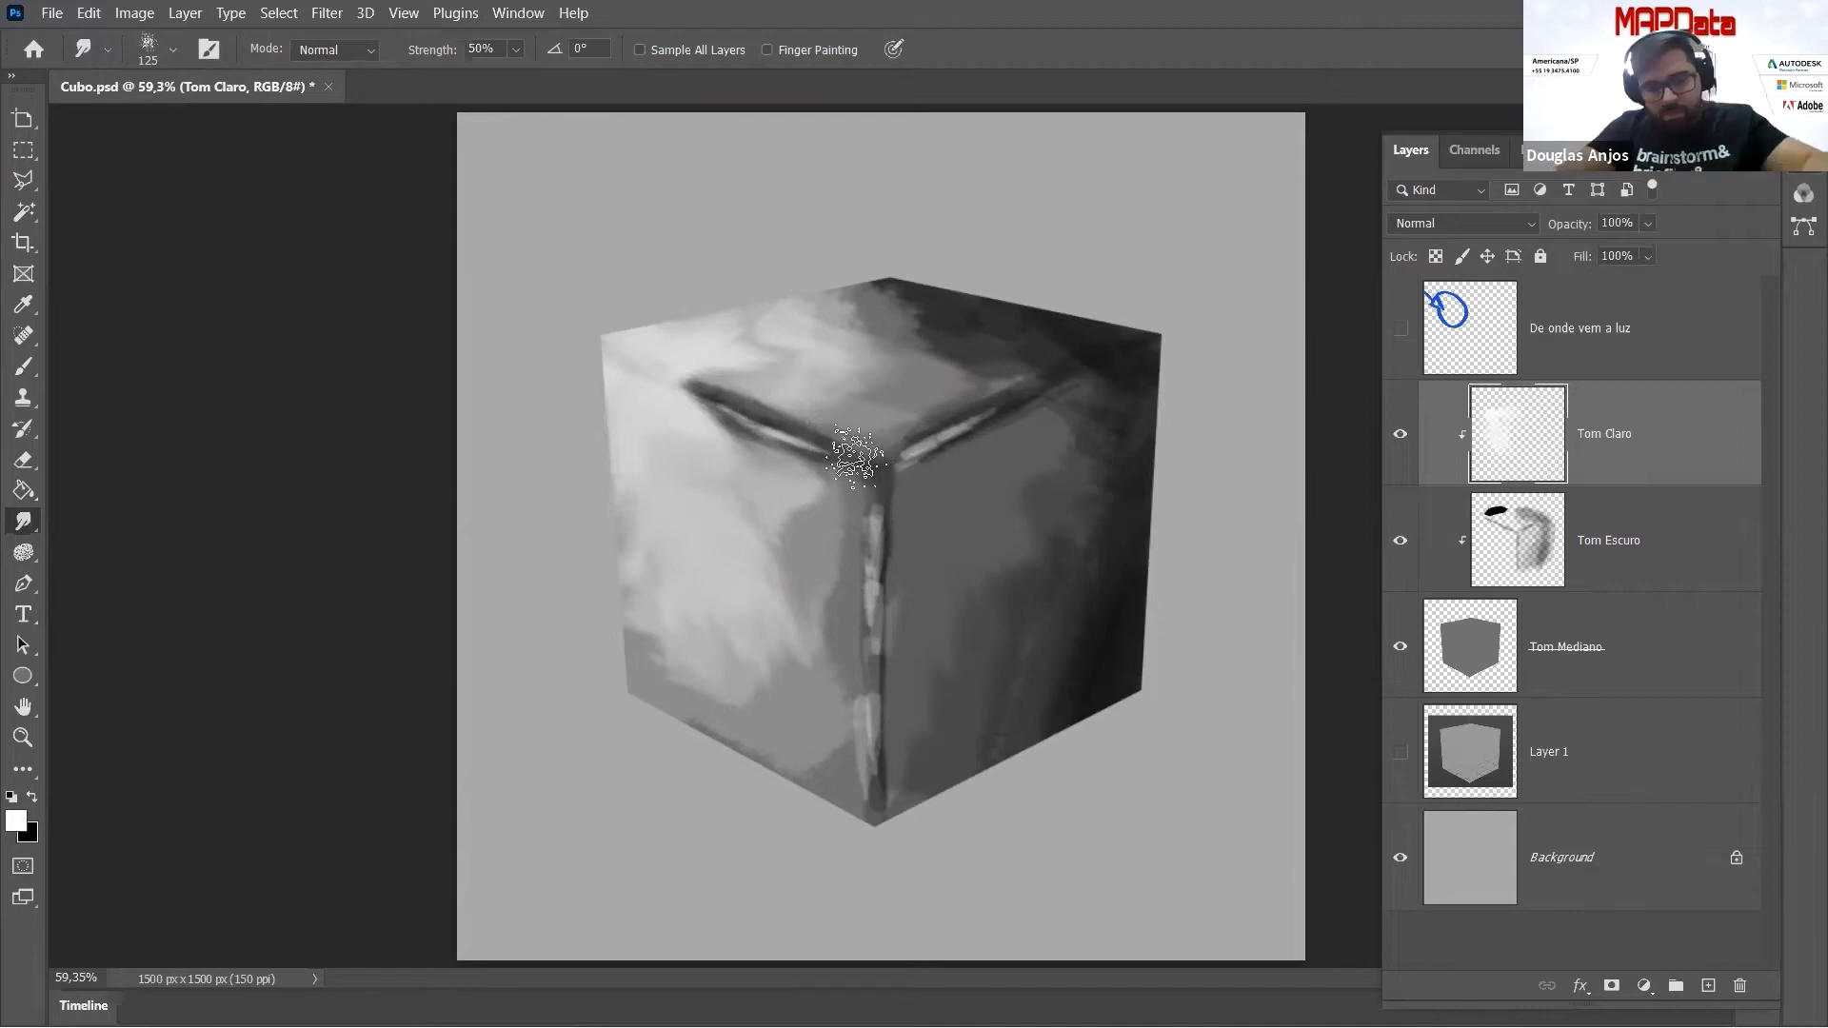
# Reduce the Smudge brush to 60 px and smaller, and smooth the light strokes along the edge between the cube's top and left faces
pyautogui.press('[')
pyautogui.press('[')
pyautogui.press('[')
pyautogui.press('[')
pyautogui.press('[')
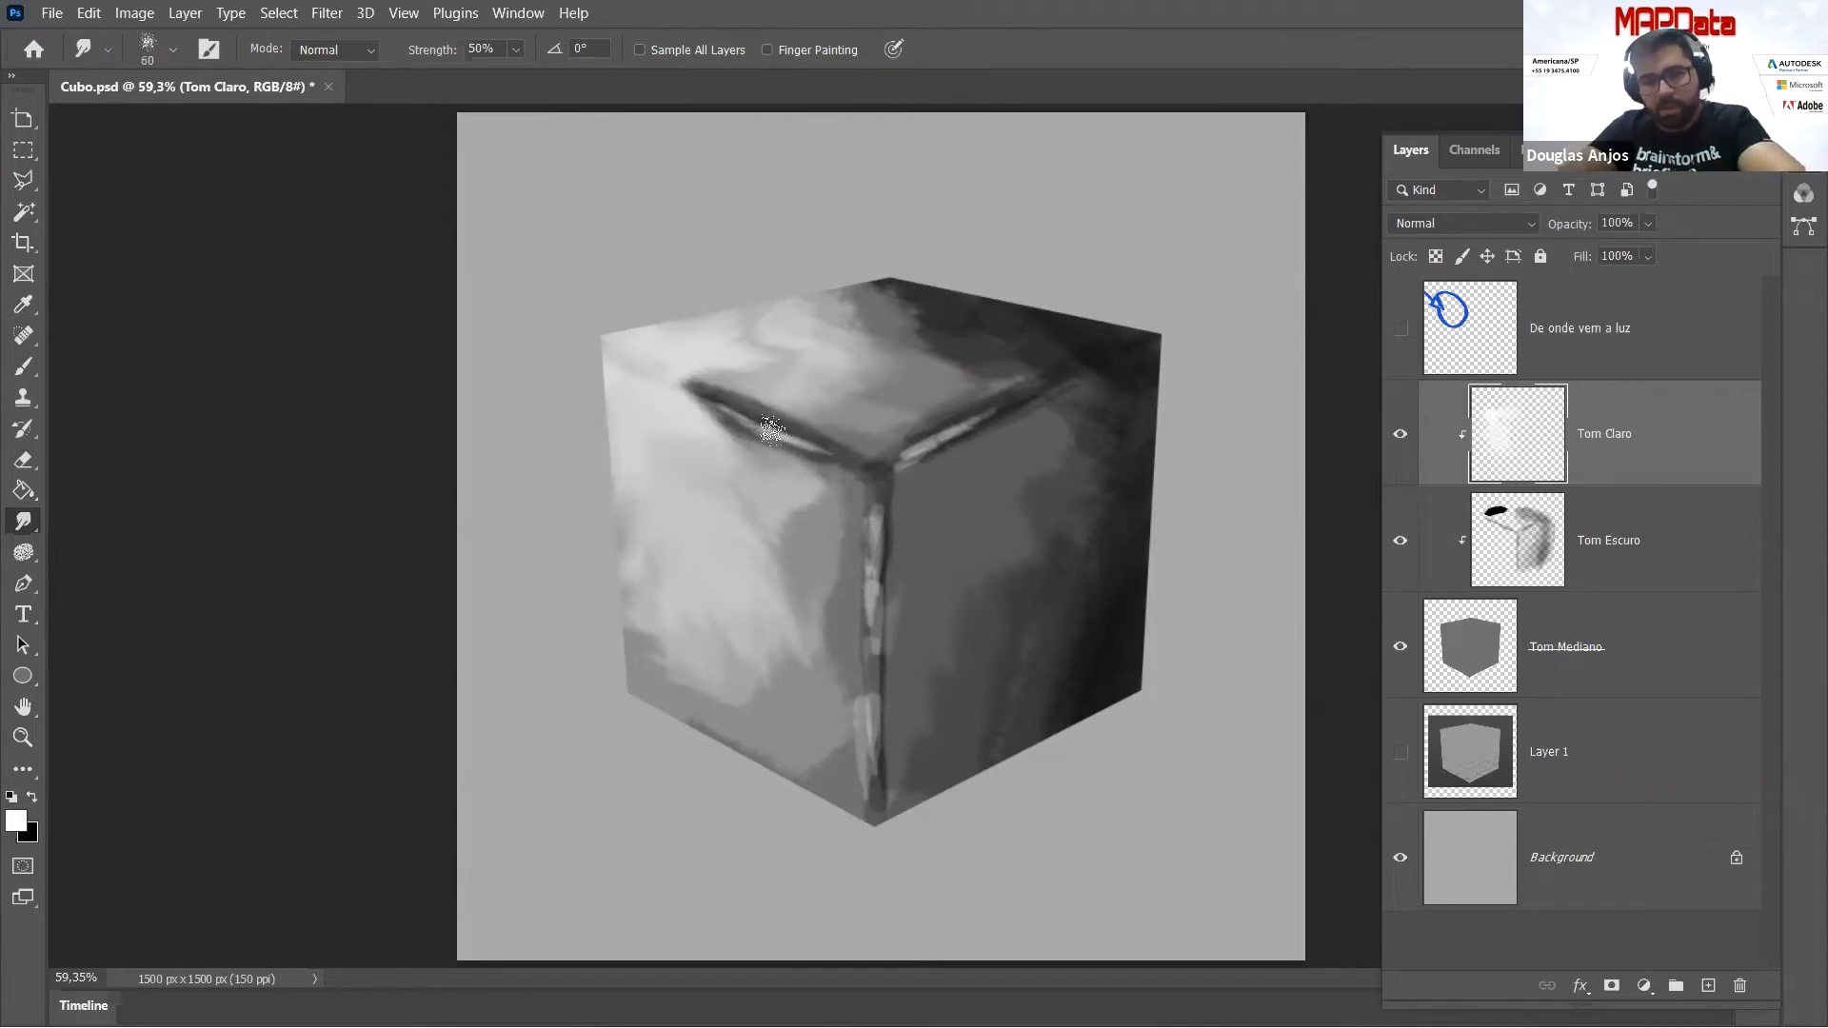
pyautogui.moveTo(704, 384)
pyautogui.mouseDown()
pyautogui.moveTo(636, 370)
pyautogui.moveTo(628, 343)
pyautogui.moveTo(749, 418)
pyautogui.moveTo(716, 374)
pyautogui.moveTo(792, 413)
pyautogui.mouseUp()
pyautogui.moveTo(671, 357)
pyautogui.mouseDown()
pyautogui.moveTo(882, 461)
pyautogui.moveTo(702, 355)
pyautogui.mouseUp()
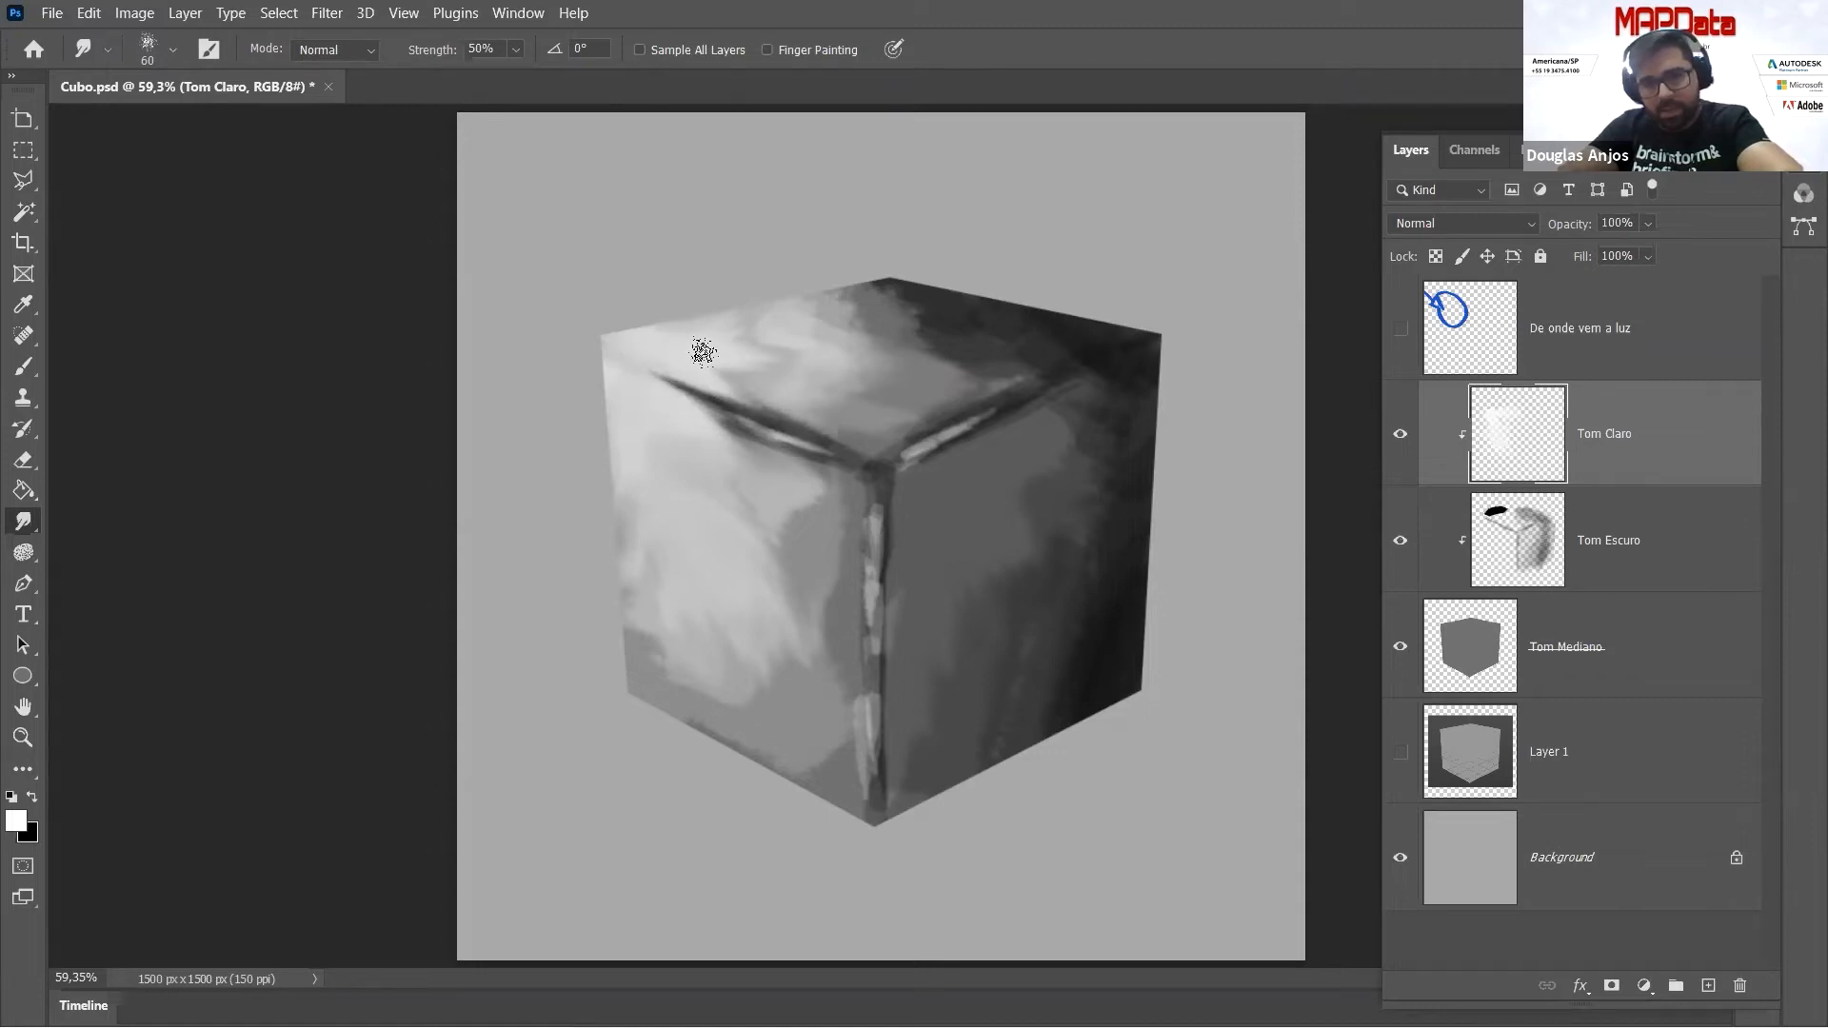
pyautogui.moveTo(762, 429); pyautogui.dragTo(867, 468)
pyautogui.press('[')
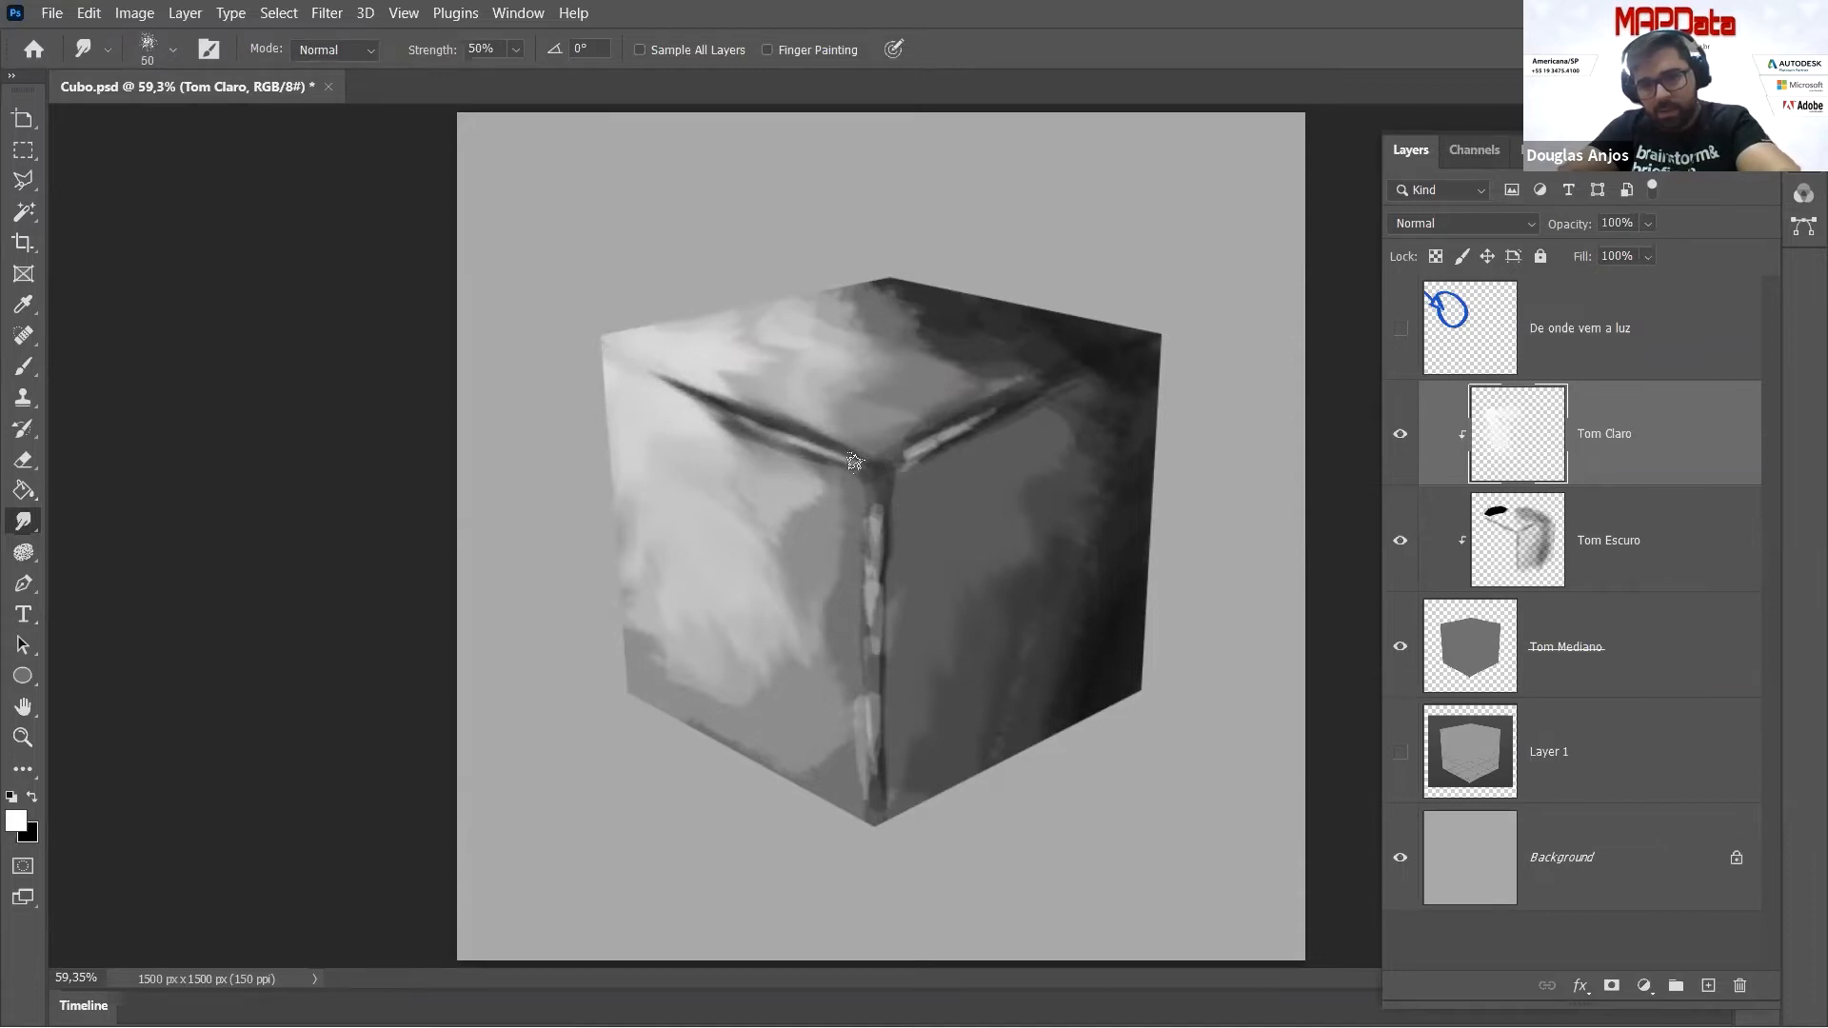
pyautogui.moveTo(722, 419); pyautogui.dragTo(809, 450)
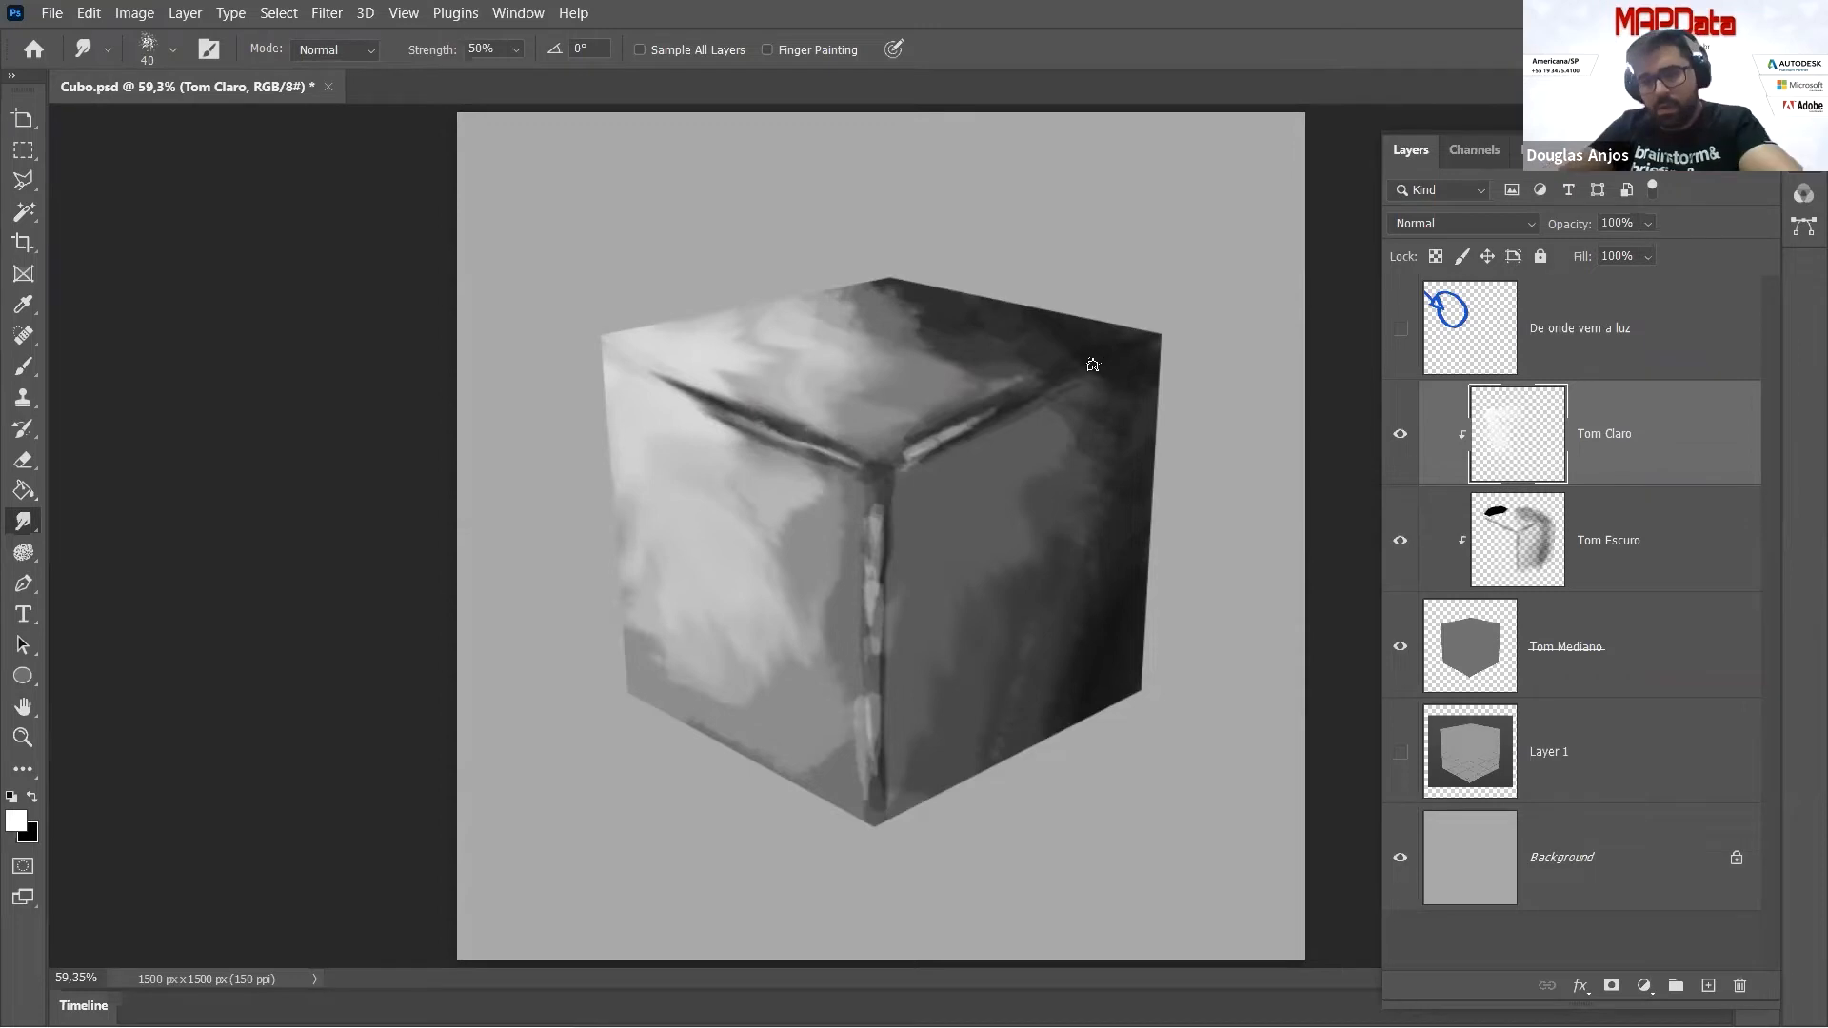
pyautogui.hotkey('alt', '[')
pyautogui.hotkey('alt', '[')
pyautogui.scroll(1, 1502, 457)
pyautogui.press(']')
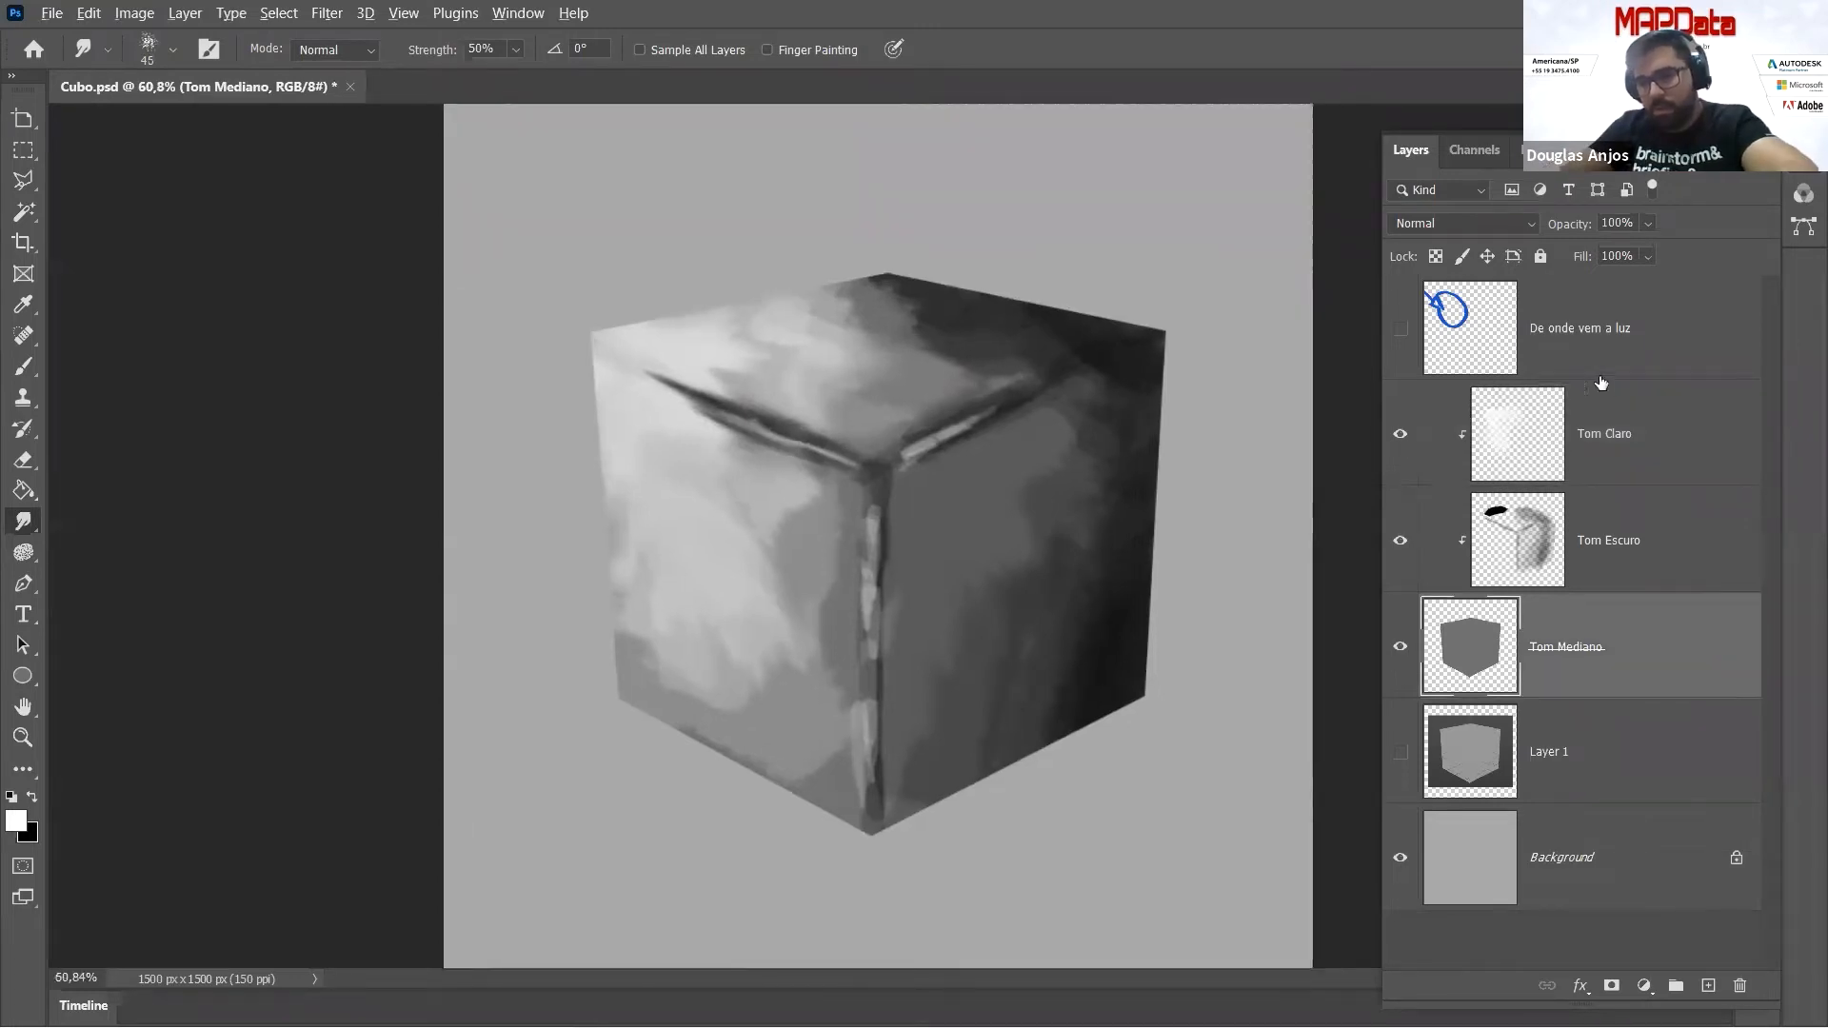
pyautogui.scroll(-1, 1588, 476)
pyautogui.scroll(-1, 1588, 447)
pyautogui.hotkey('alt', ']')
pyautogui.hotkey('alt', ']')
# Enlarge the Smudge brush to 80 px and blend the light tones across the cube's top face on the Tom Claro layer
pyautogui.press(']')
pyautogui.press(']')
pyautogui.press(']')
pyautogui.press(']')
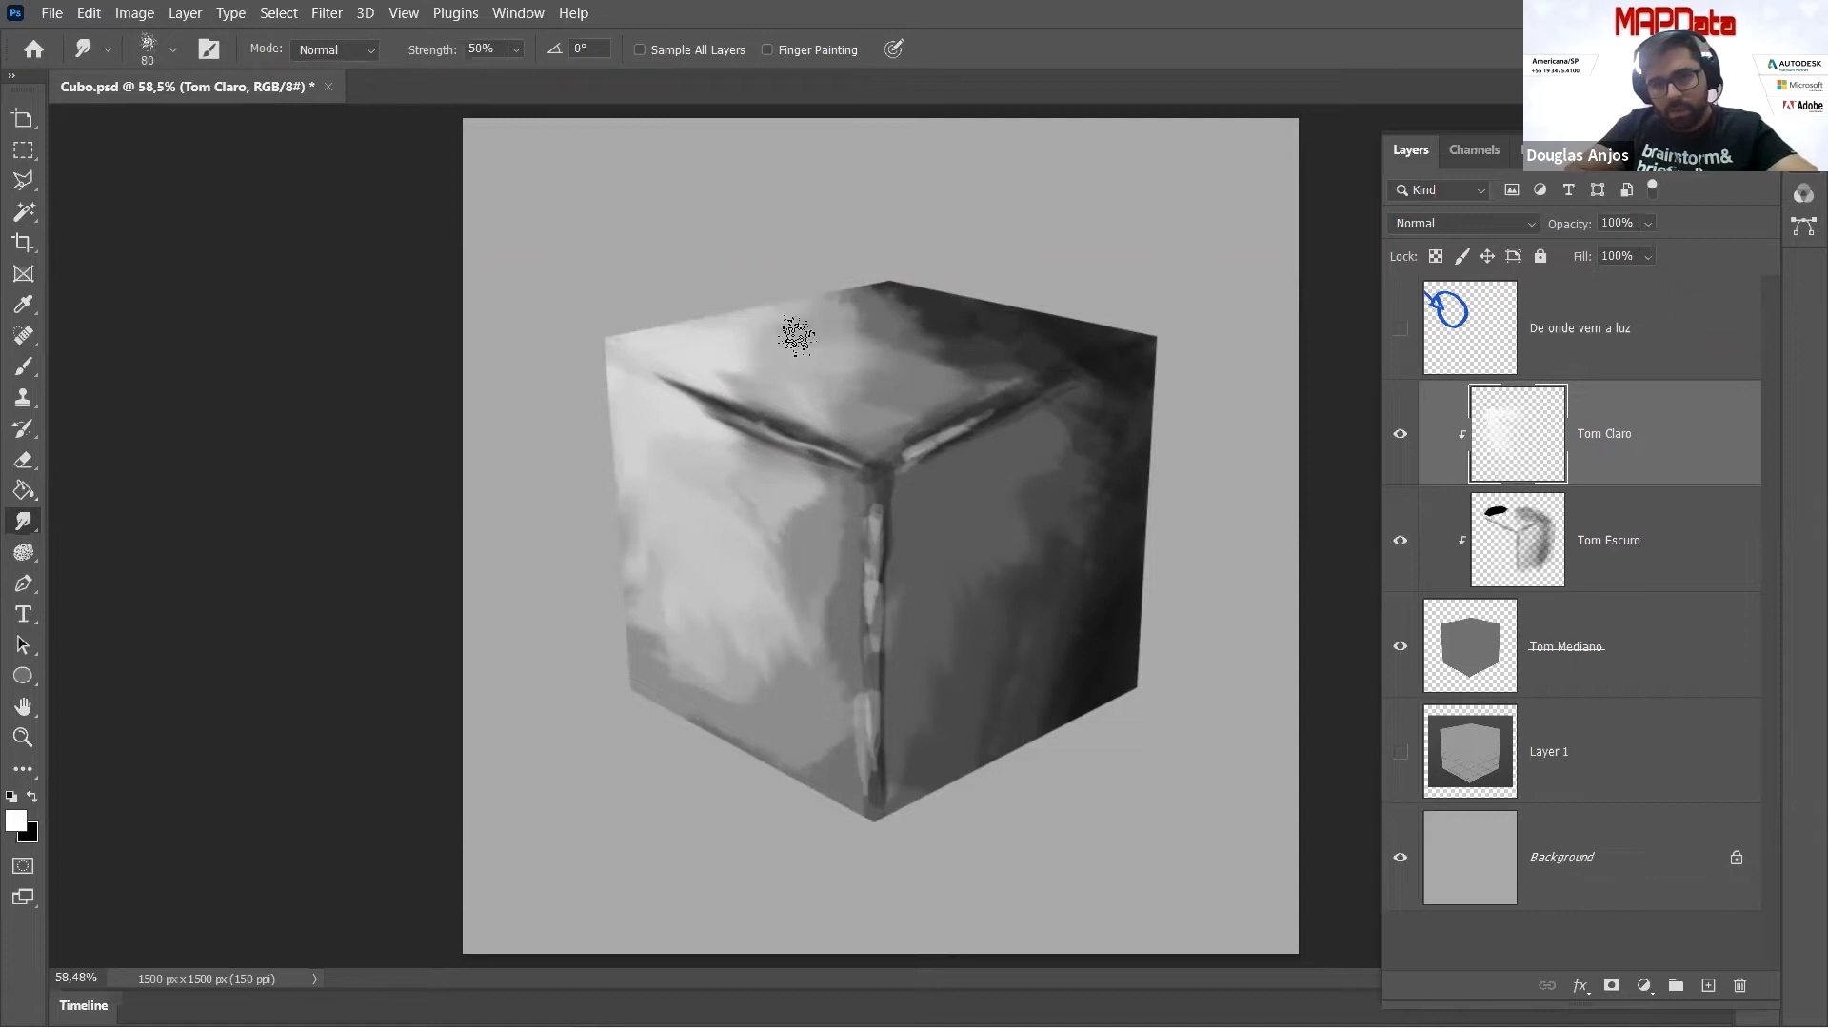
pyautogui.moveTo(809, 394)
pyautogui.mouseDown()
pyautogui.moveTo(725, 380)
pyautogui.moveTo(800, 403)
pyautogui.moveTo(813, 396)
pyautogui.moveTo(765, 380)
pyautogui.moveTo(838, 384)
pyautogui.moveTo(806, 402)
pyautogui.moveTo(834, 409)
pyautogui.moveTo(786, 393)
pyautogui.moveTo(837, 391)
pyautogui.moveTo(769, 378)
pyautogui.mouseUp()
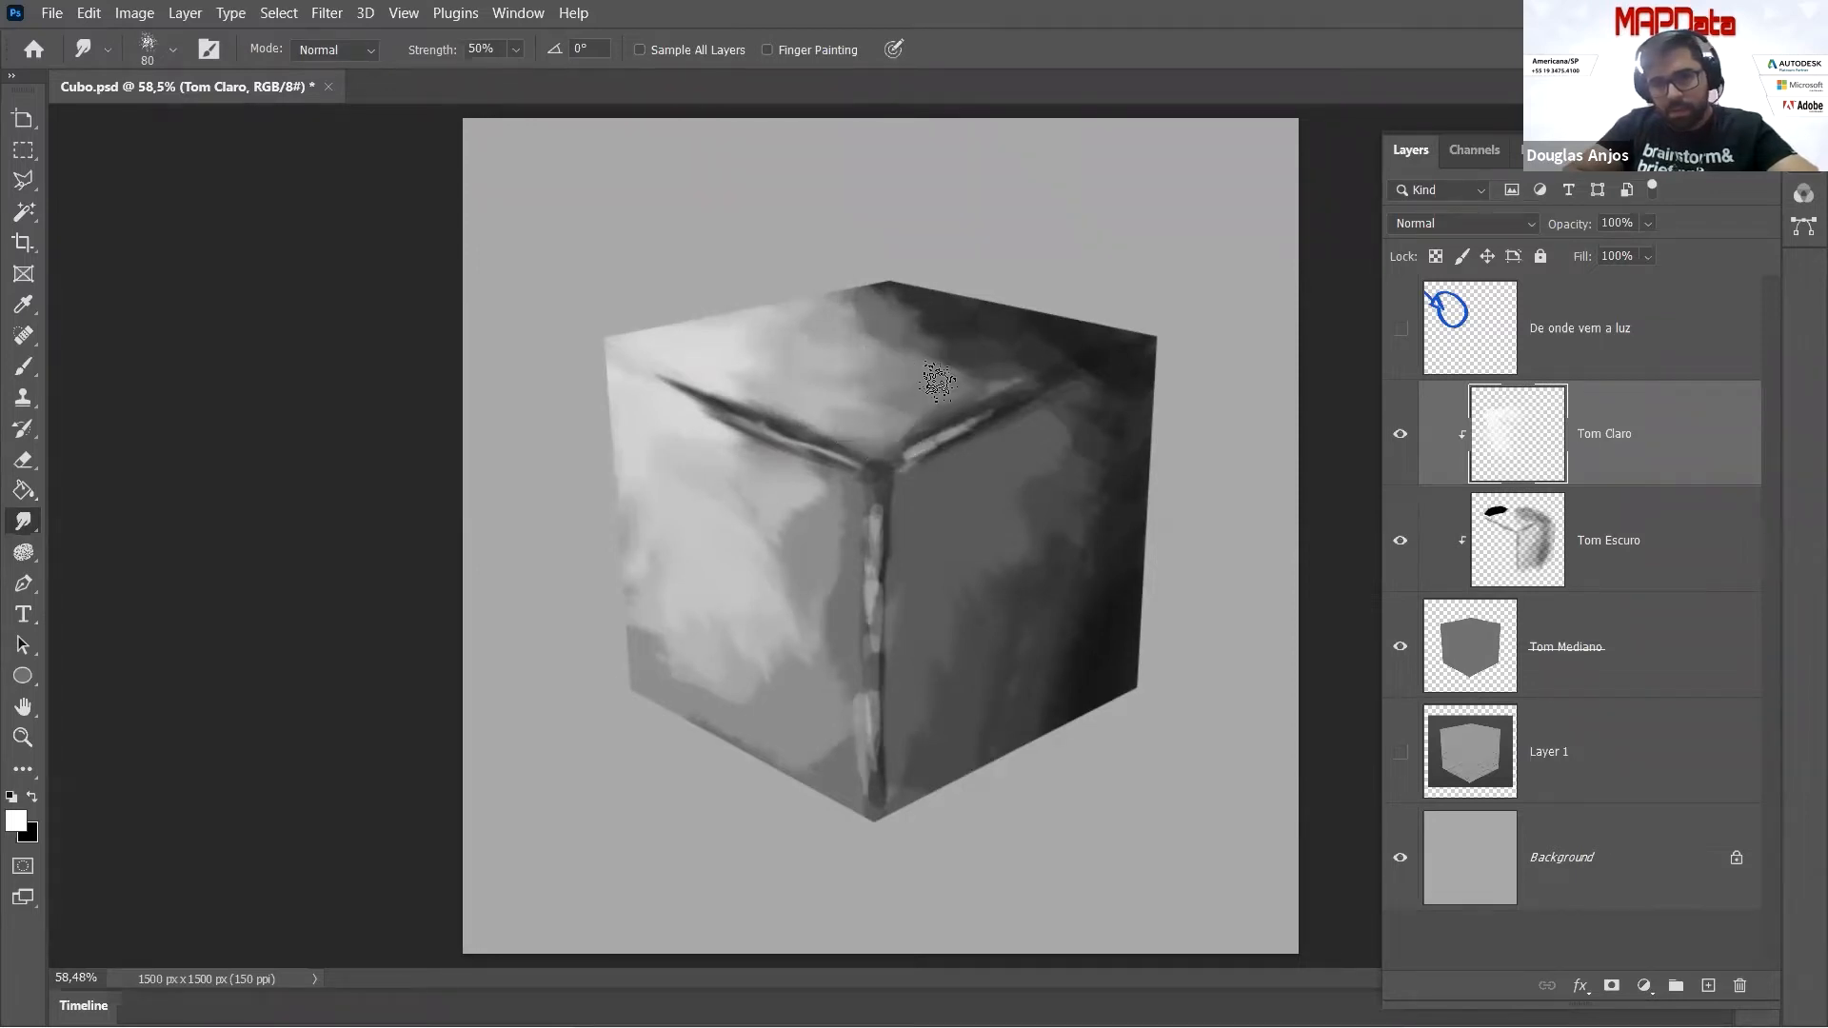
# Smudge the dark tones along the edge between the cube's top and right faces on the Tom Escuro layer, using brush sizes of 40 to 60 px
pyautogui.click(1571, 524)
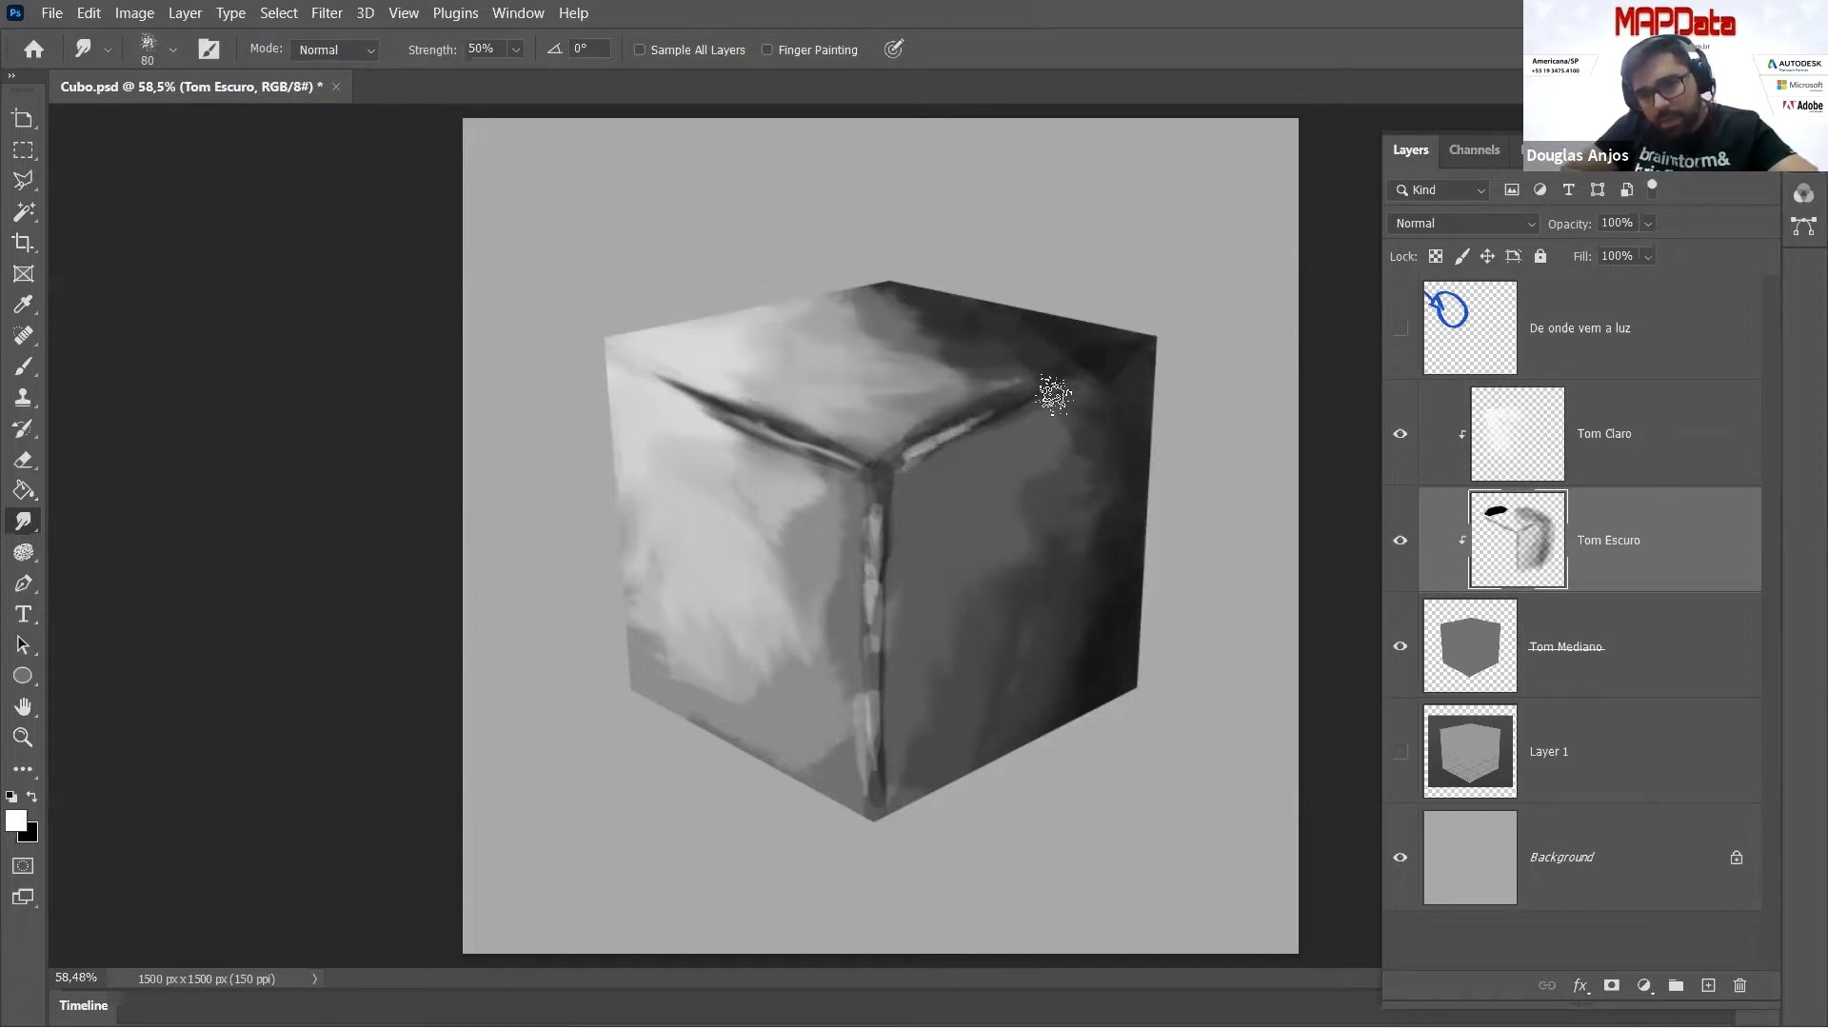
pyautogui.press('[')
pyautogui.press('[')
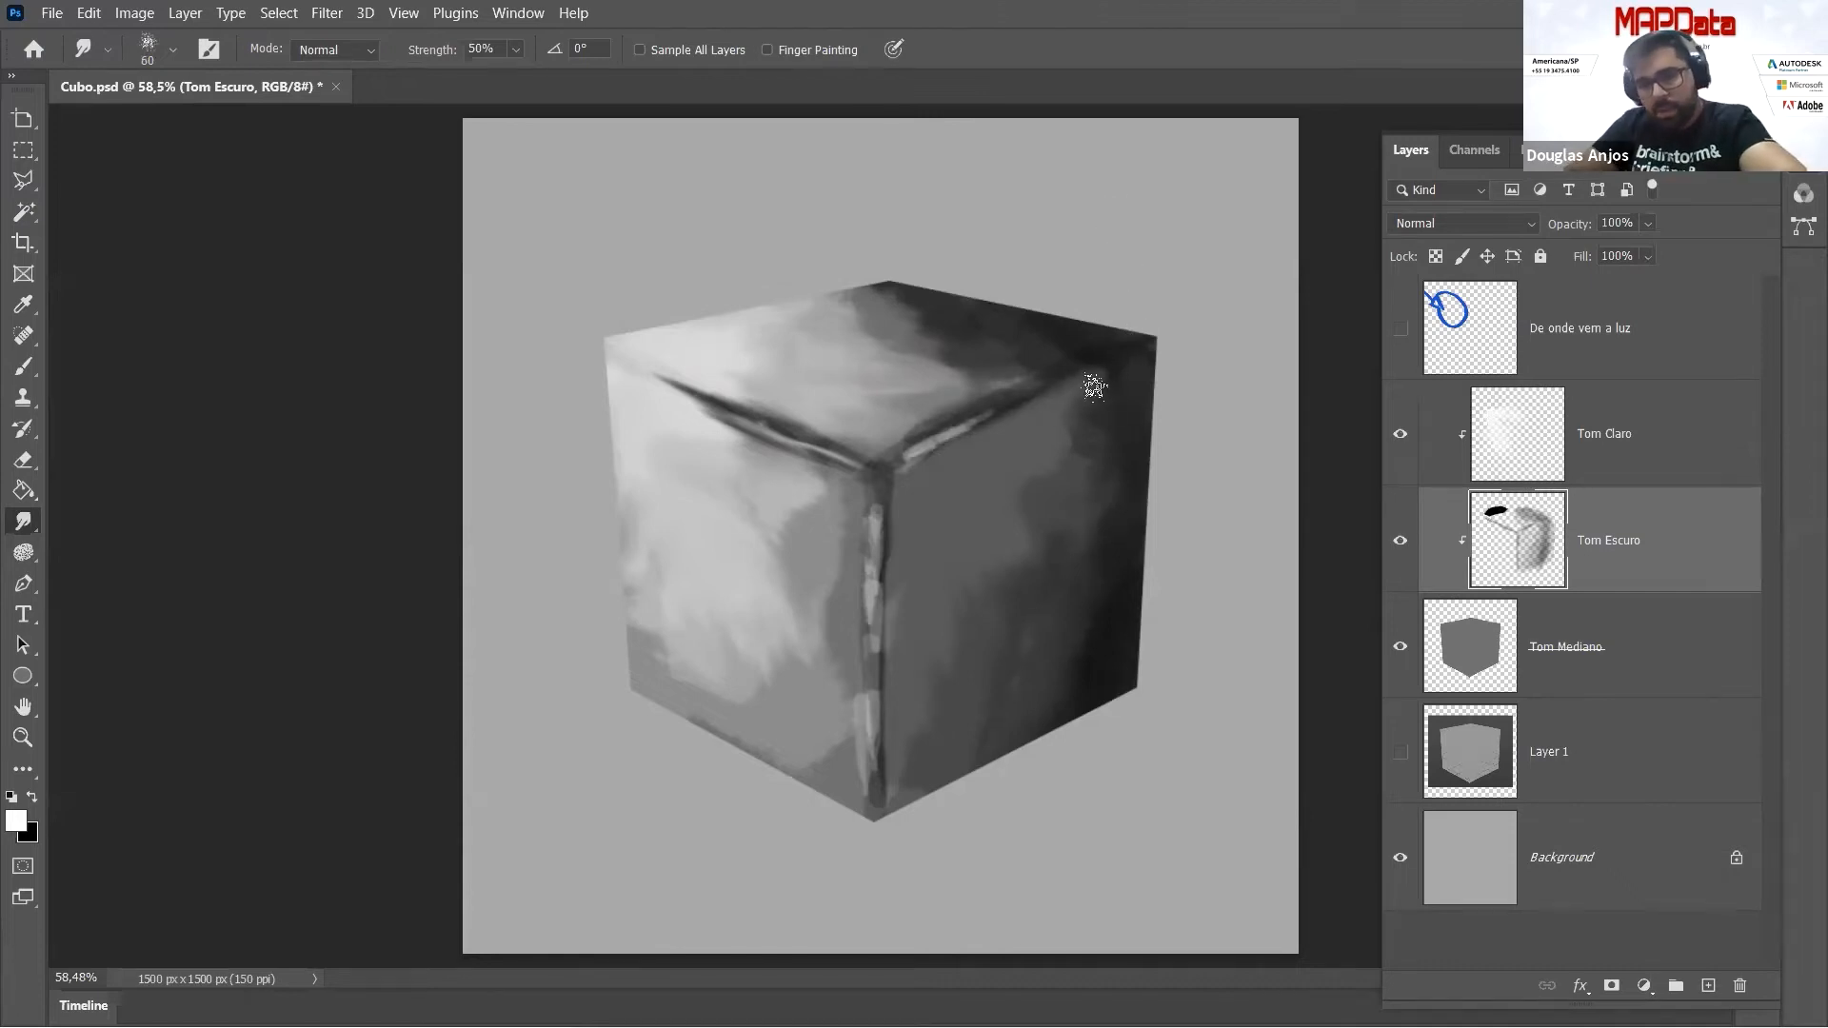
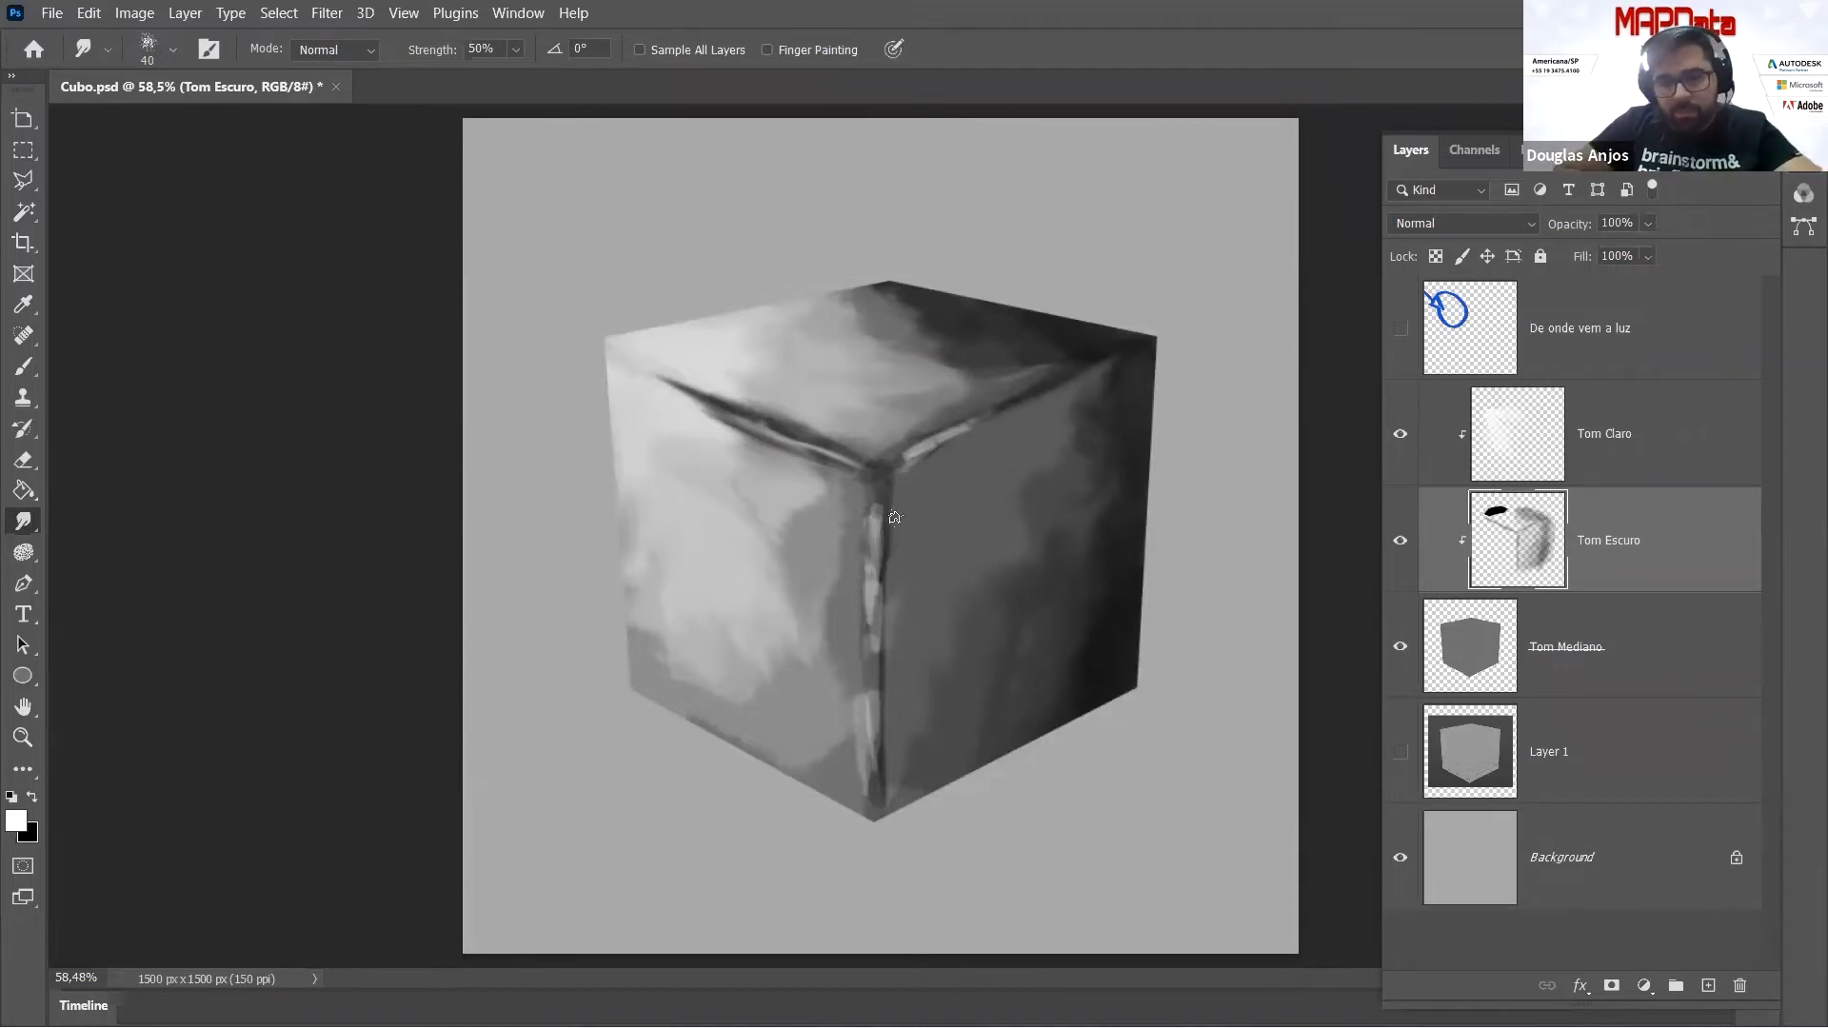
pyautogui.press(']')
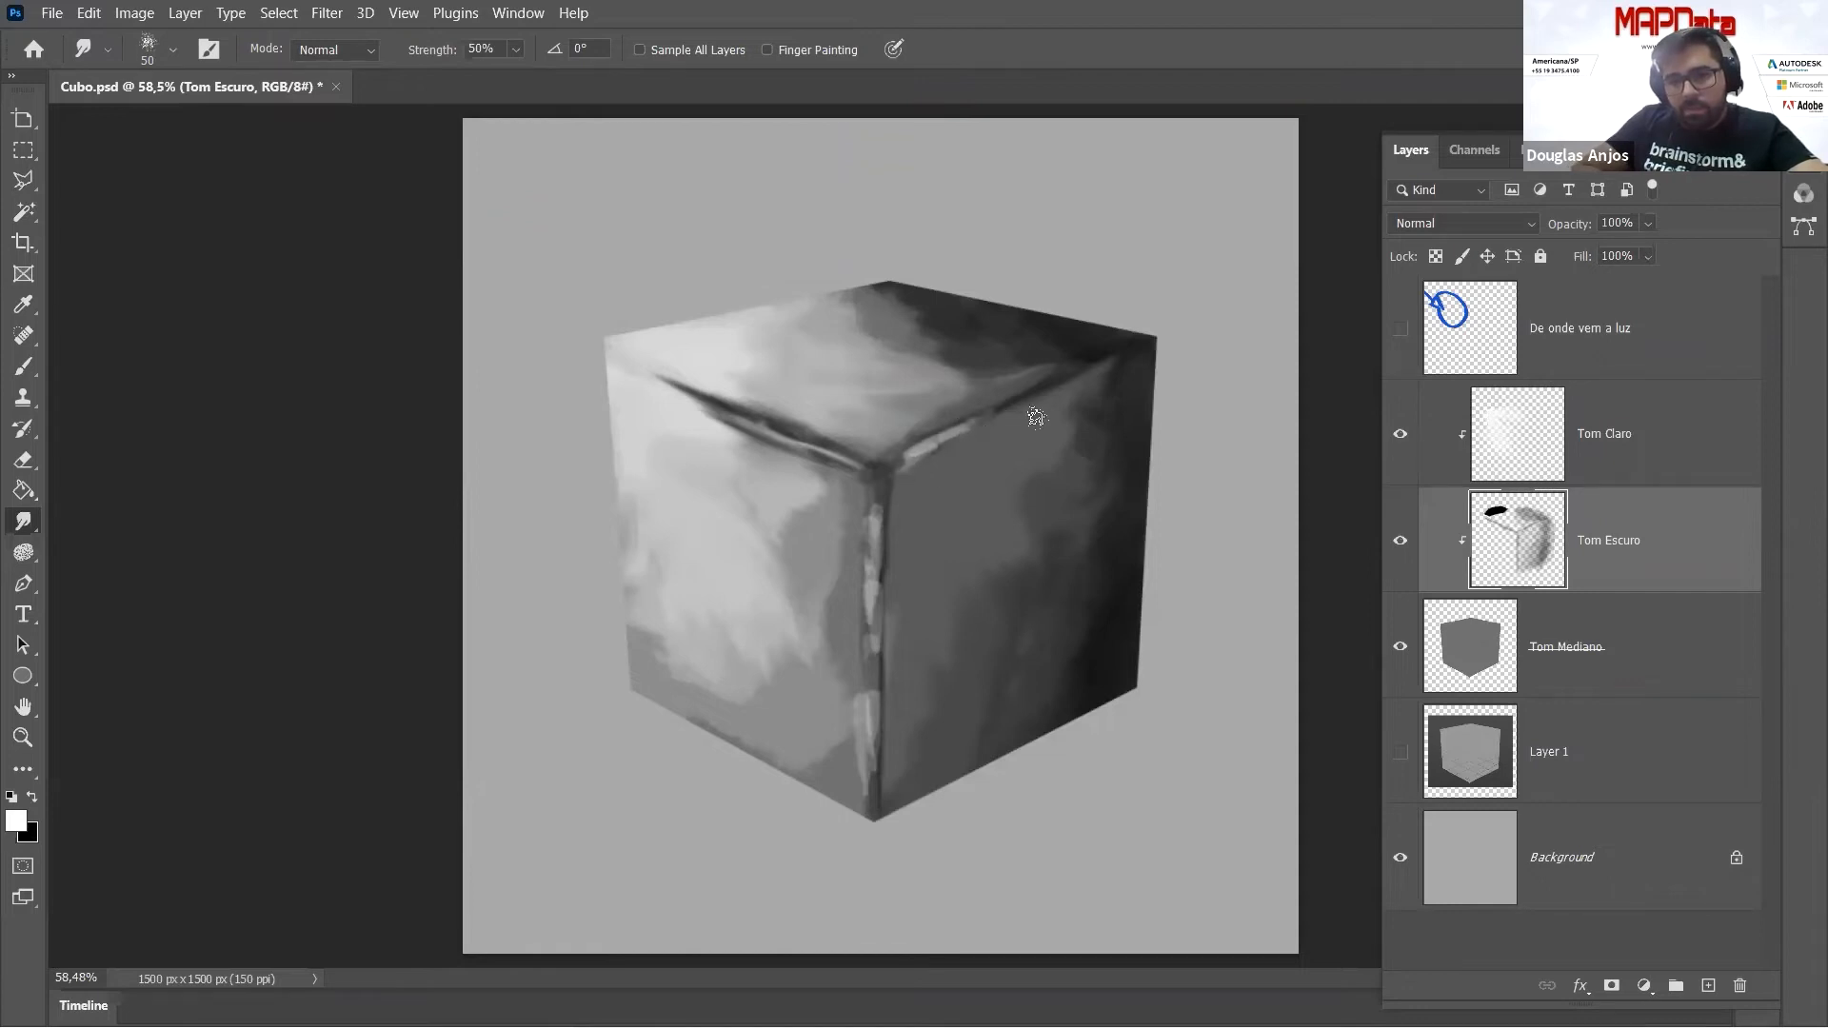
# Smudge the highlight along the cube's front vertical edge on the Tom Claro layer into a continuous line, enlarging the brush to 70 px
pyautogui.click(1489, 419)
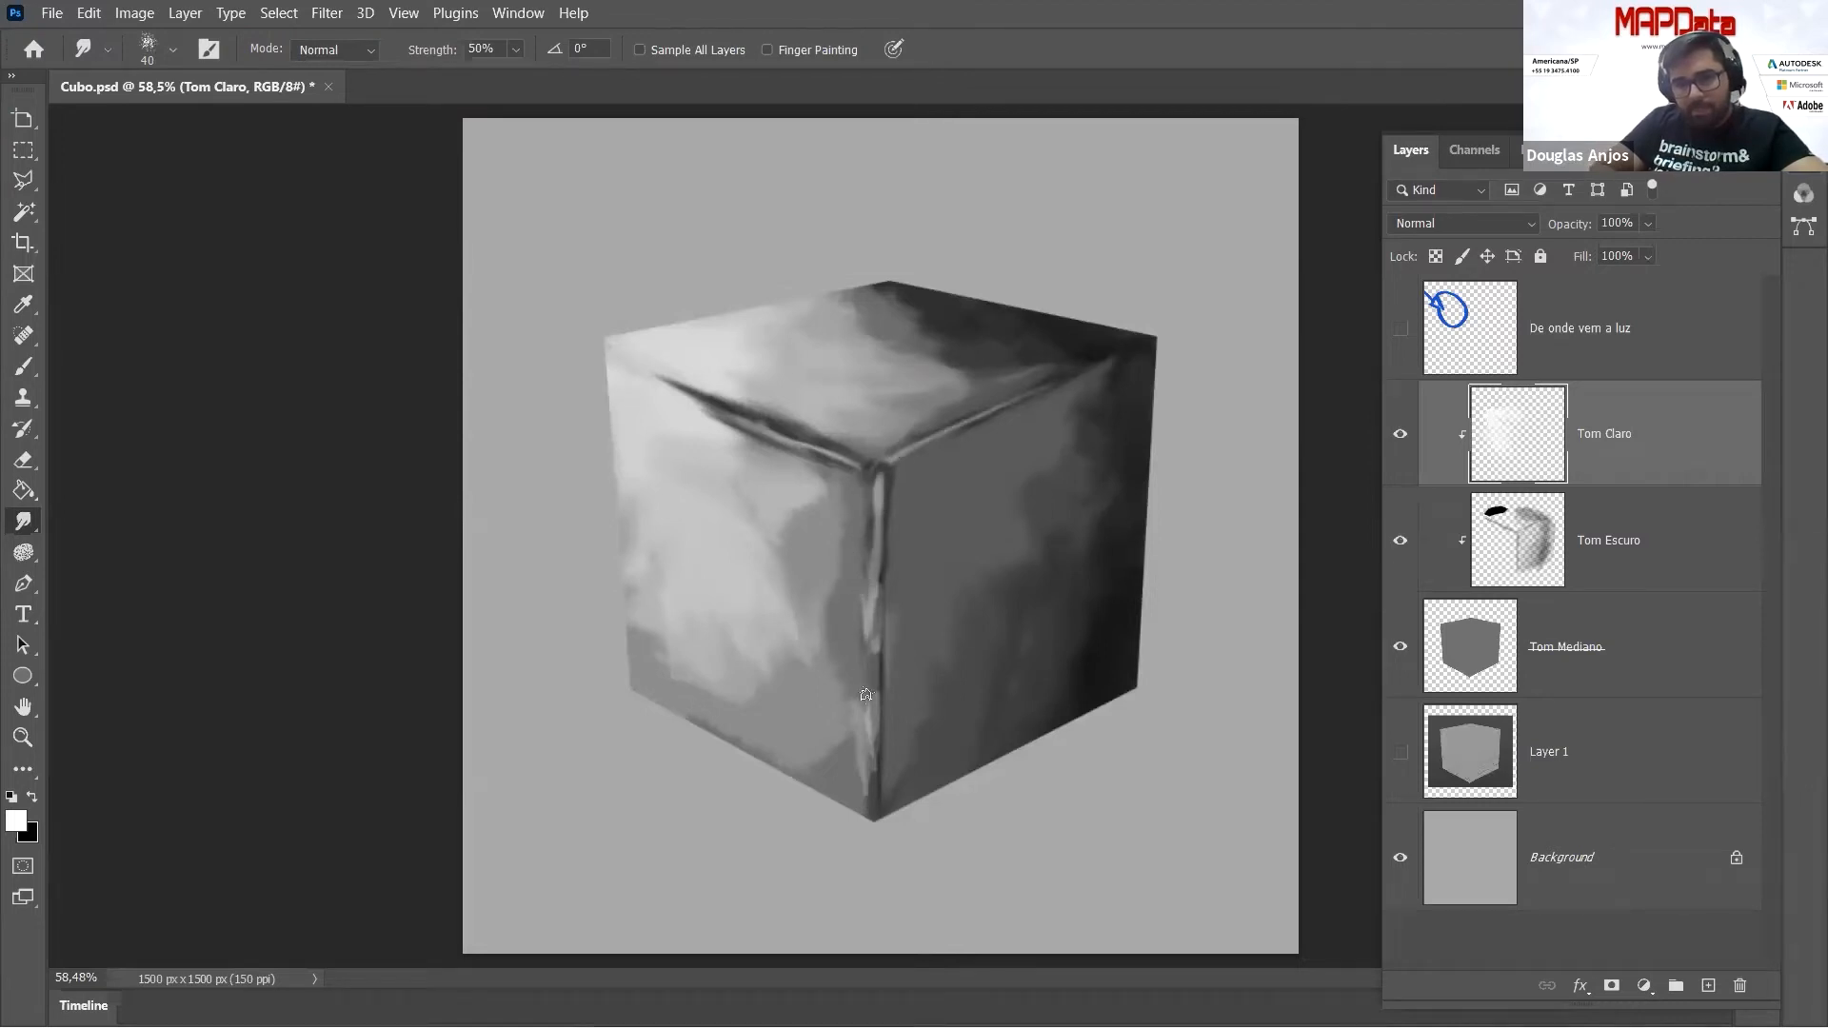
pyautogui.press(']')
pyautogui.press(']')
pyautogui.press(']')
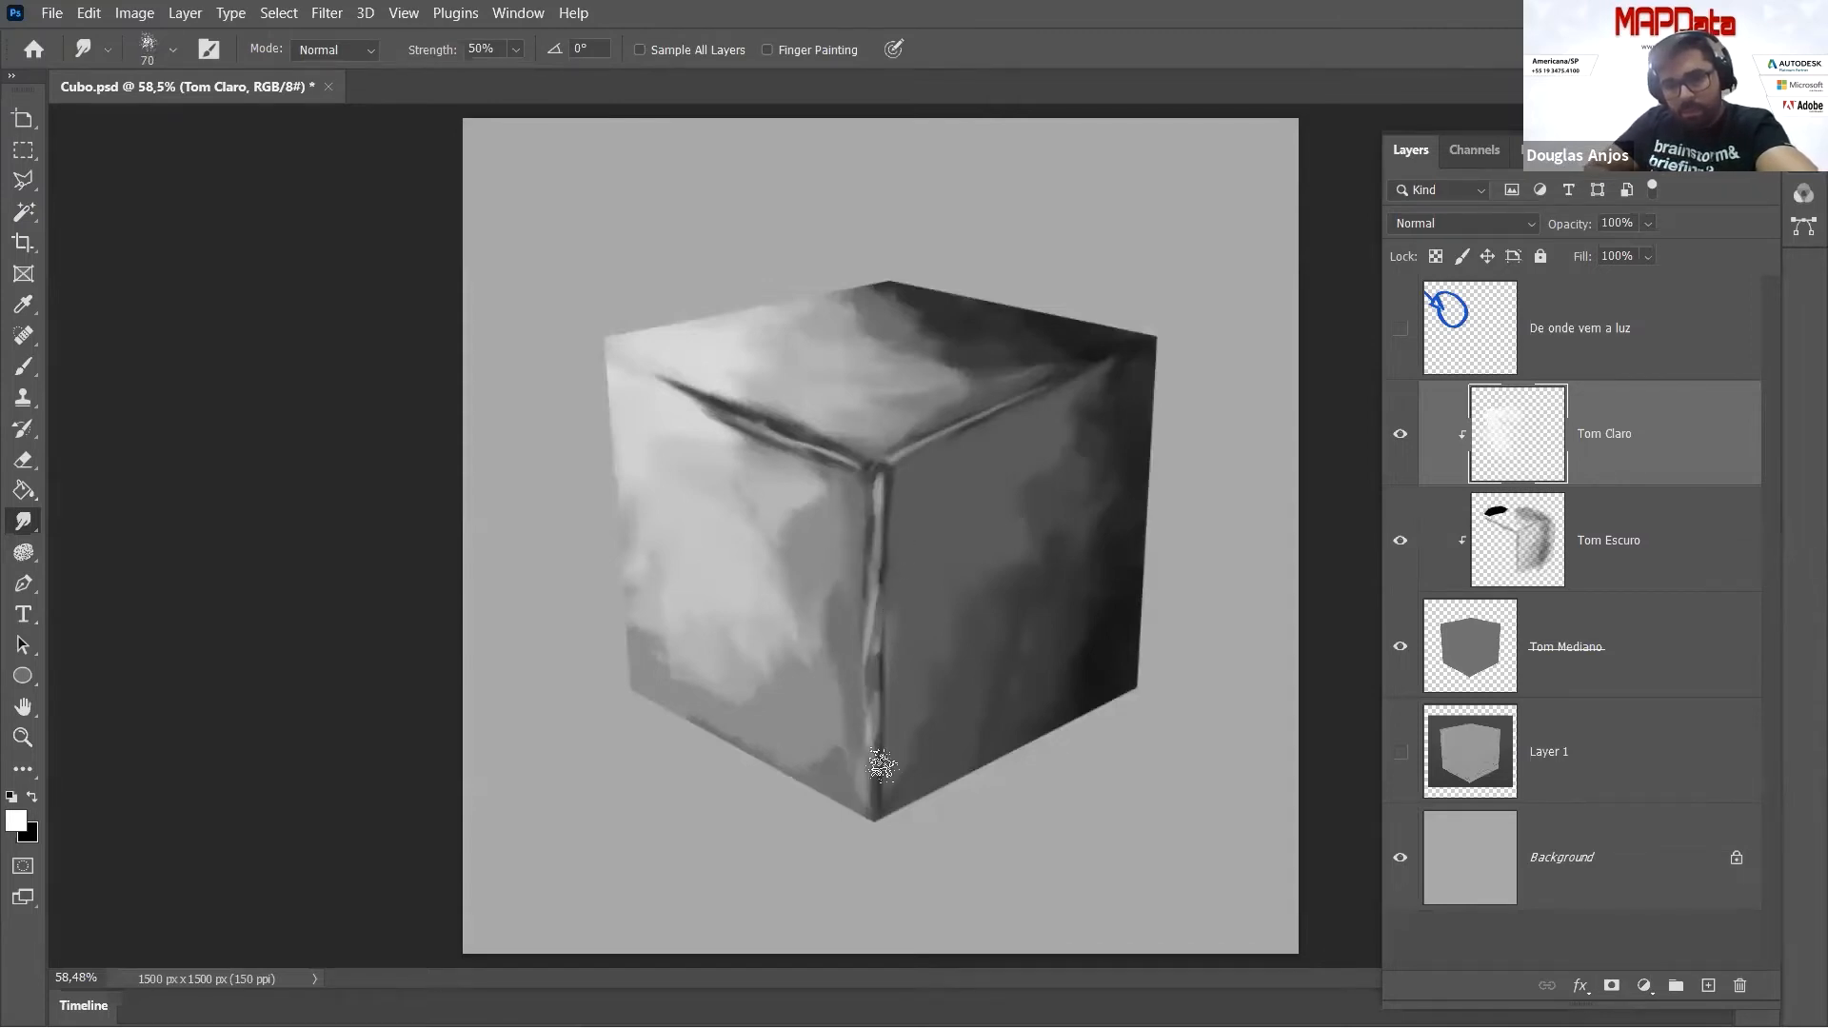
pyautogui.moveTo(887, 661); pyautogui.dragTo(880, 720)
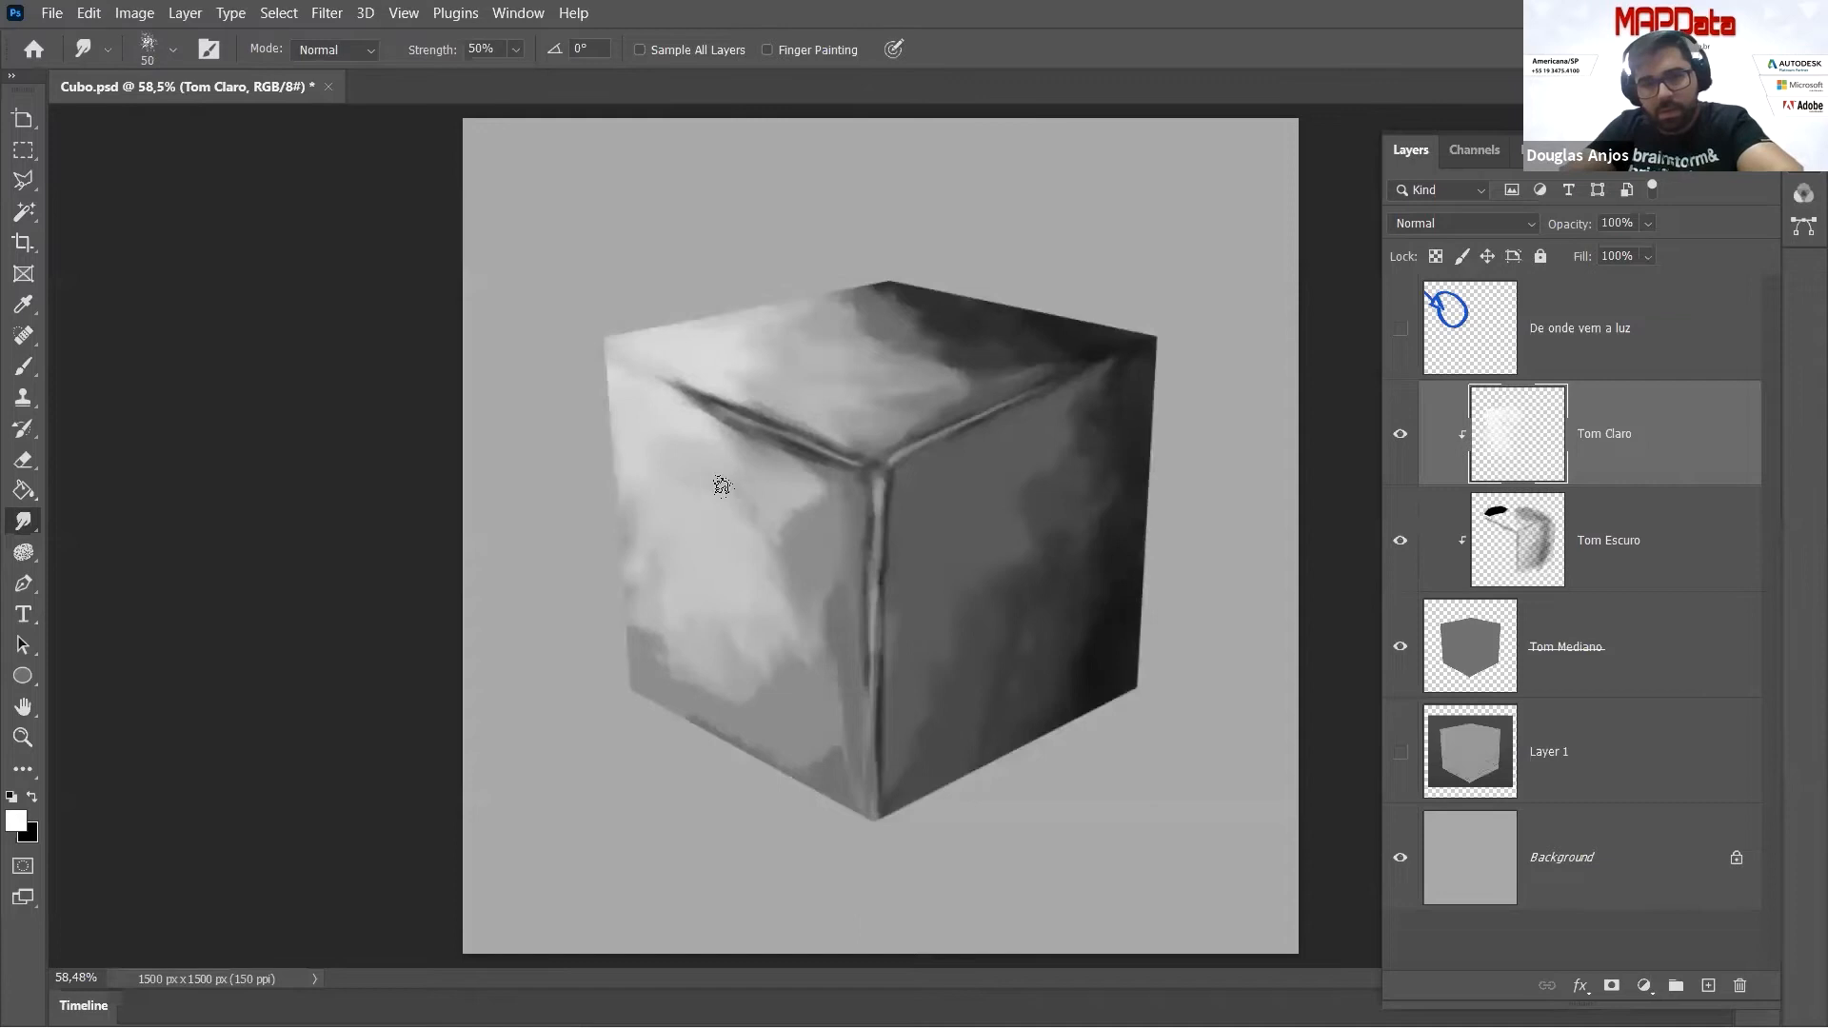
# Blend the light tones of the cube's left face with a 90 px Smudge brush at 76% strength
pyautogui.press(']')
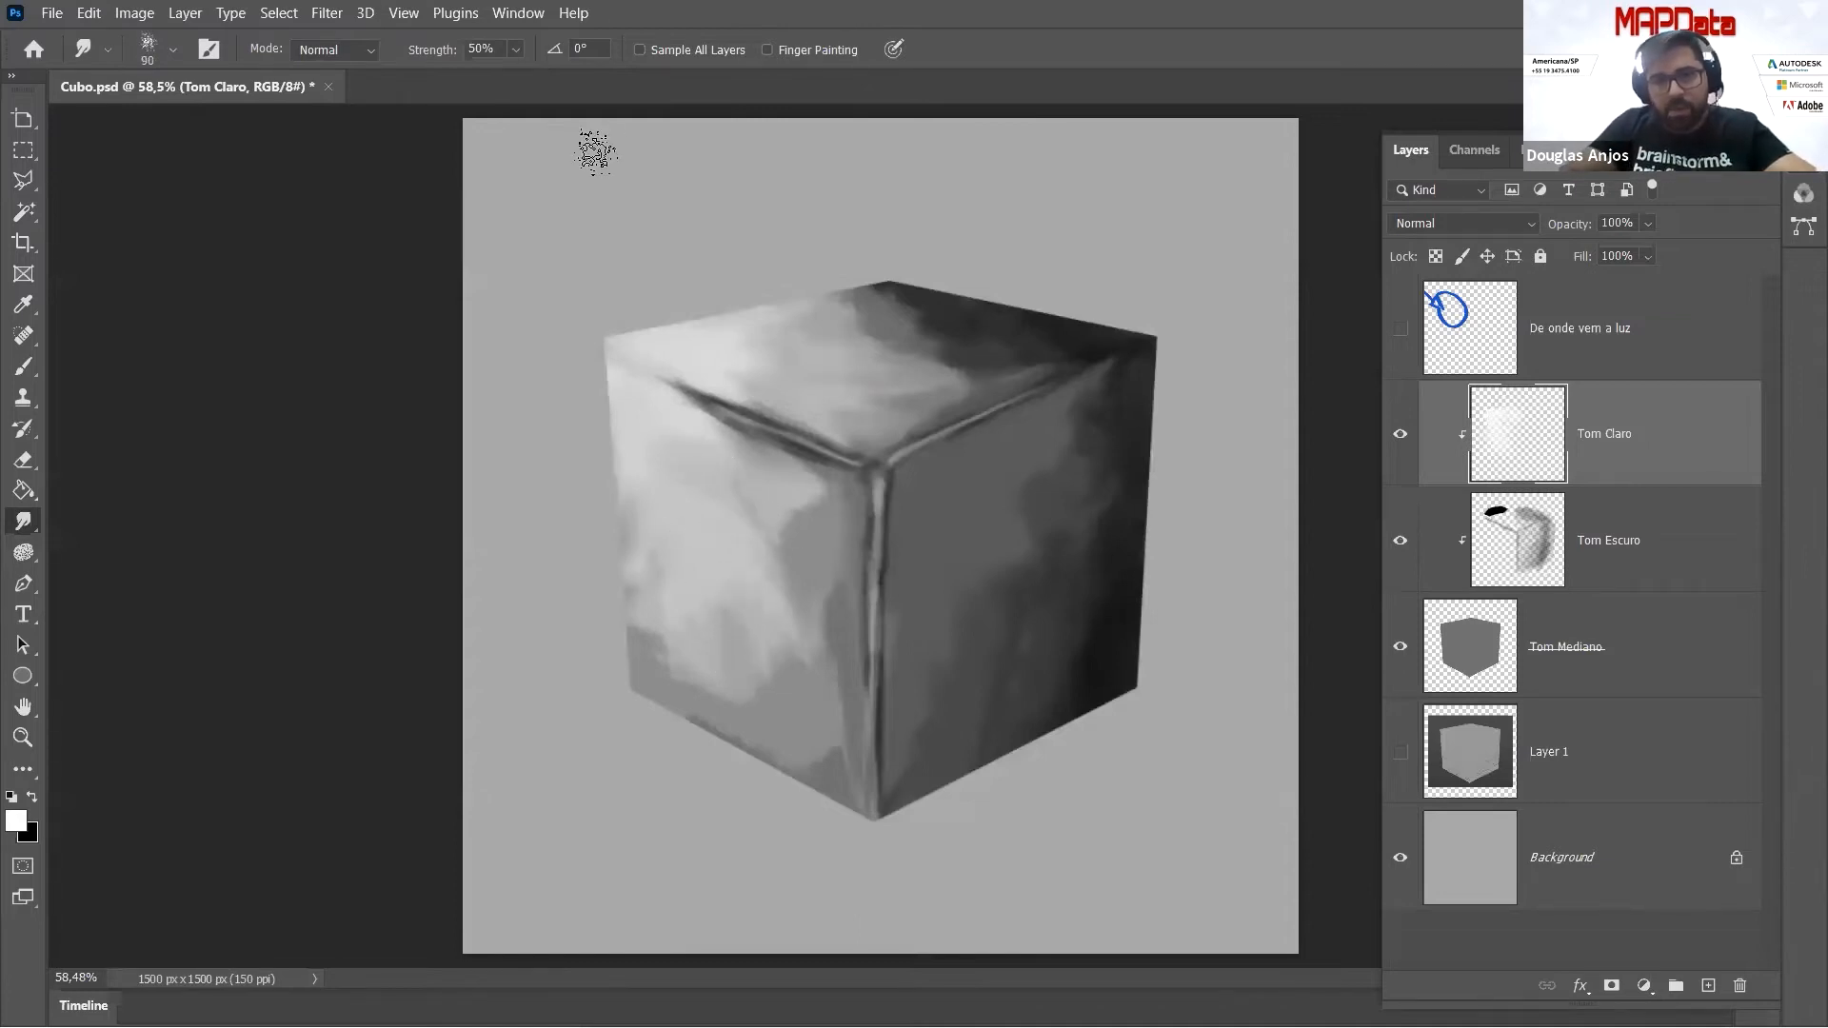
pyautogui.click(515, 49)
pyautogui.moveTo(539, 74); pyautogui.dragTo(558, 77)
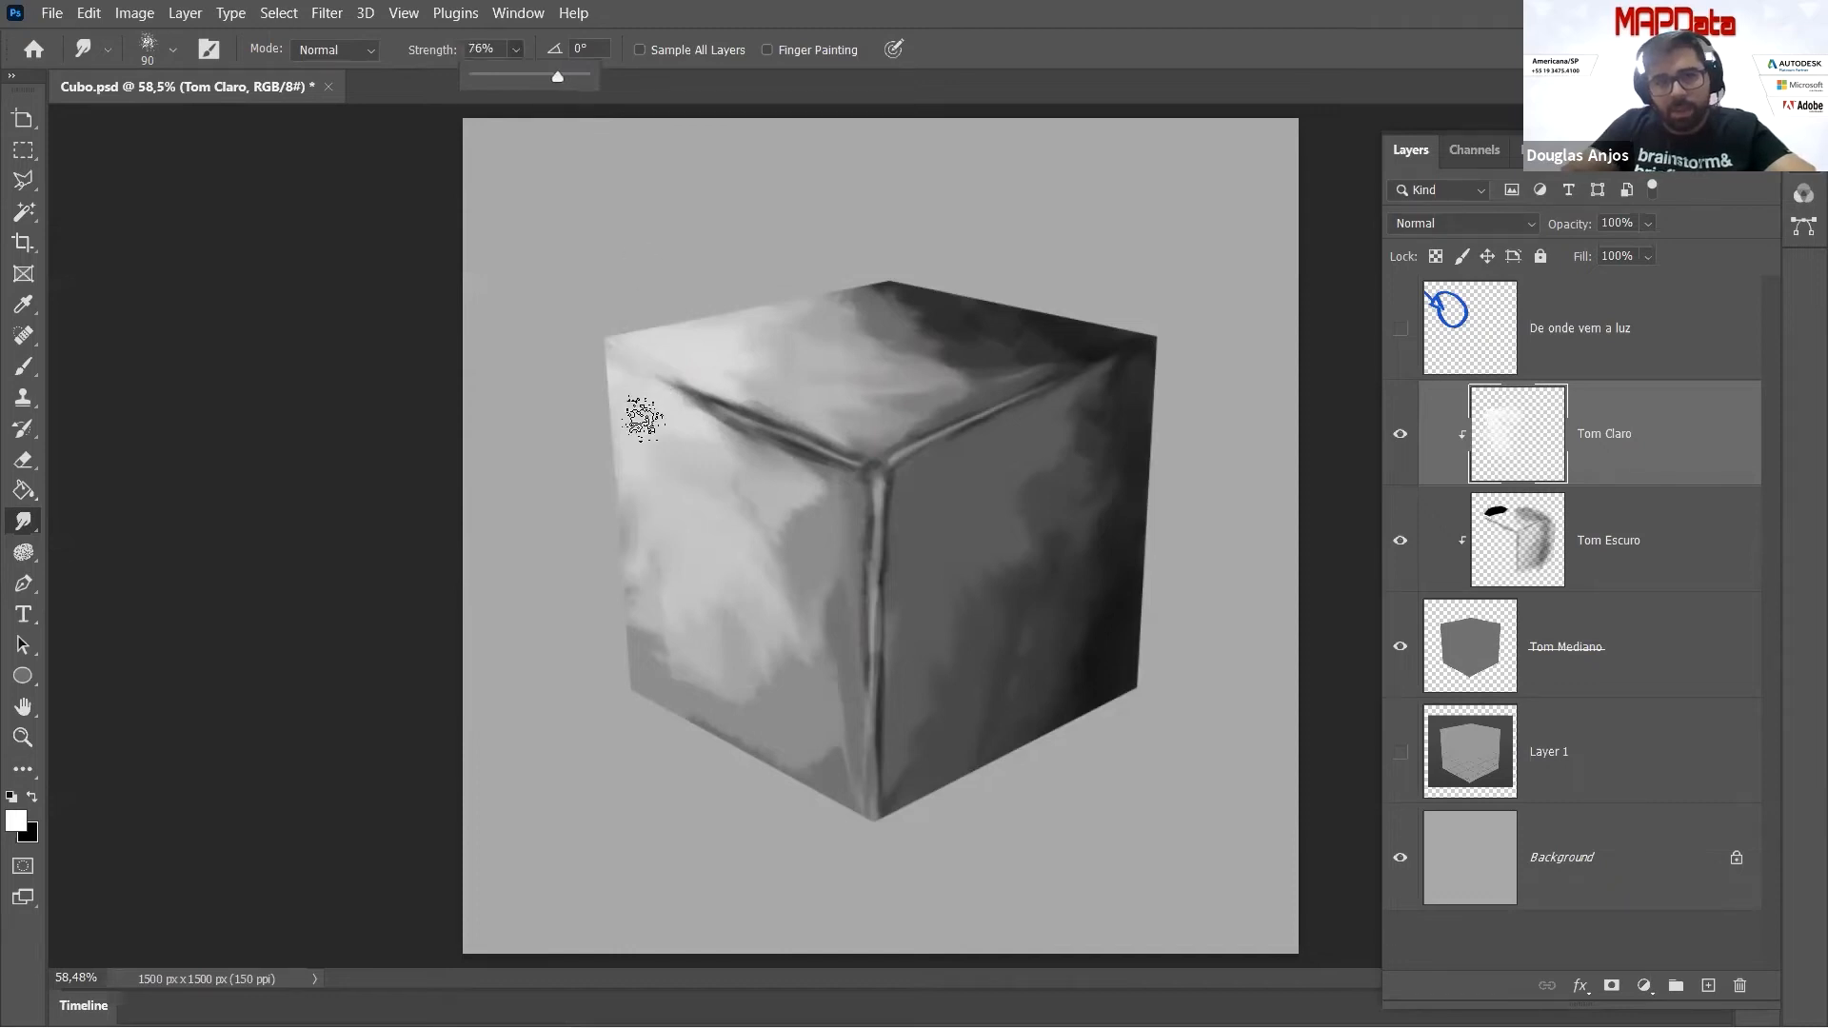
pyautogui.moveTo(665, 513)
pyautogui.mouseDown()
pyautogui.moveTo(714, 669)
pyautogui.moveTo(677, 523)
pyautogui.moveTo(698, 530)
pyautogui.moveTo(666, 466)
pyautogui.moveTo(735, 636)
pyautogui.moveTo(753, 552)
pyautogui.moveTo(779, 579)
pyautogui.moveTo(762, 614)
pyautogui.moveTo(743, 601)
pyautogui.moveTo(788, 611)
pyautogui.moveTo(774, 584)
pyautogui.moveTo(729, 581)
pyautogui.moveTo(771, 512)
pyautogui.moveTo(755, 461)
pyautogui.moveTo(821, 490)
pyautogui.moveTo(737, 433)
pyautogui.moveTo(747, 502)
pyautogui.moveTo(785, 438)
pyautogui.moveTo(738, 477)
pyautogui.moveTo(770, 551)
pyautogui.moveTo(759, 612)
pyautogui.moveTo(832, 657)
pyautogui.moveTo(762, 637)
pyautogui.mouseUp()
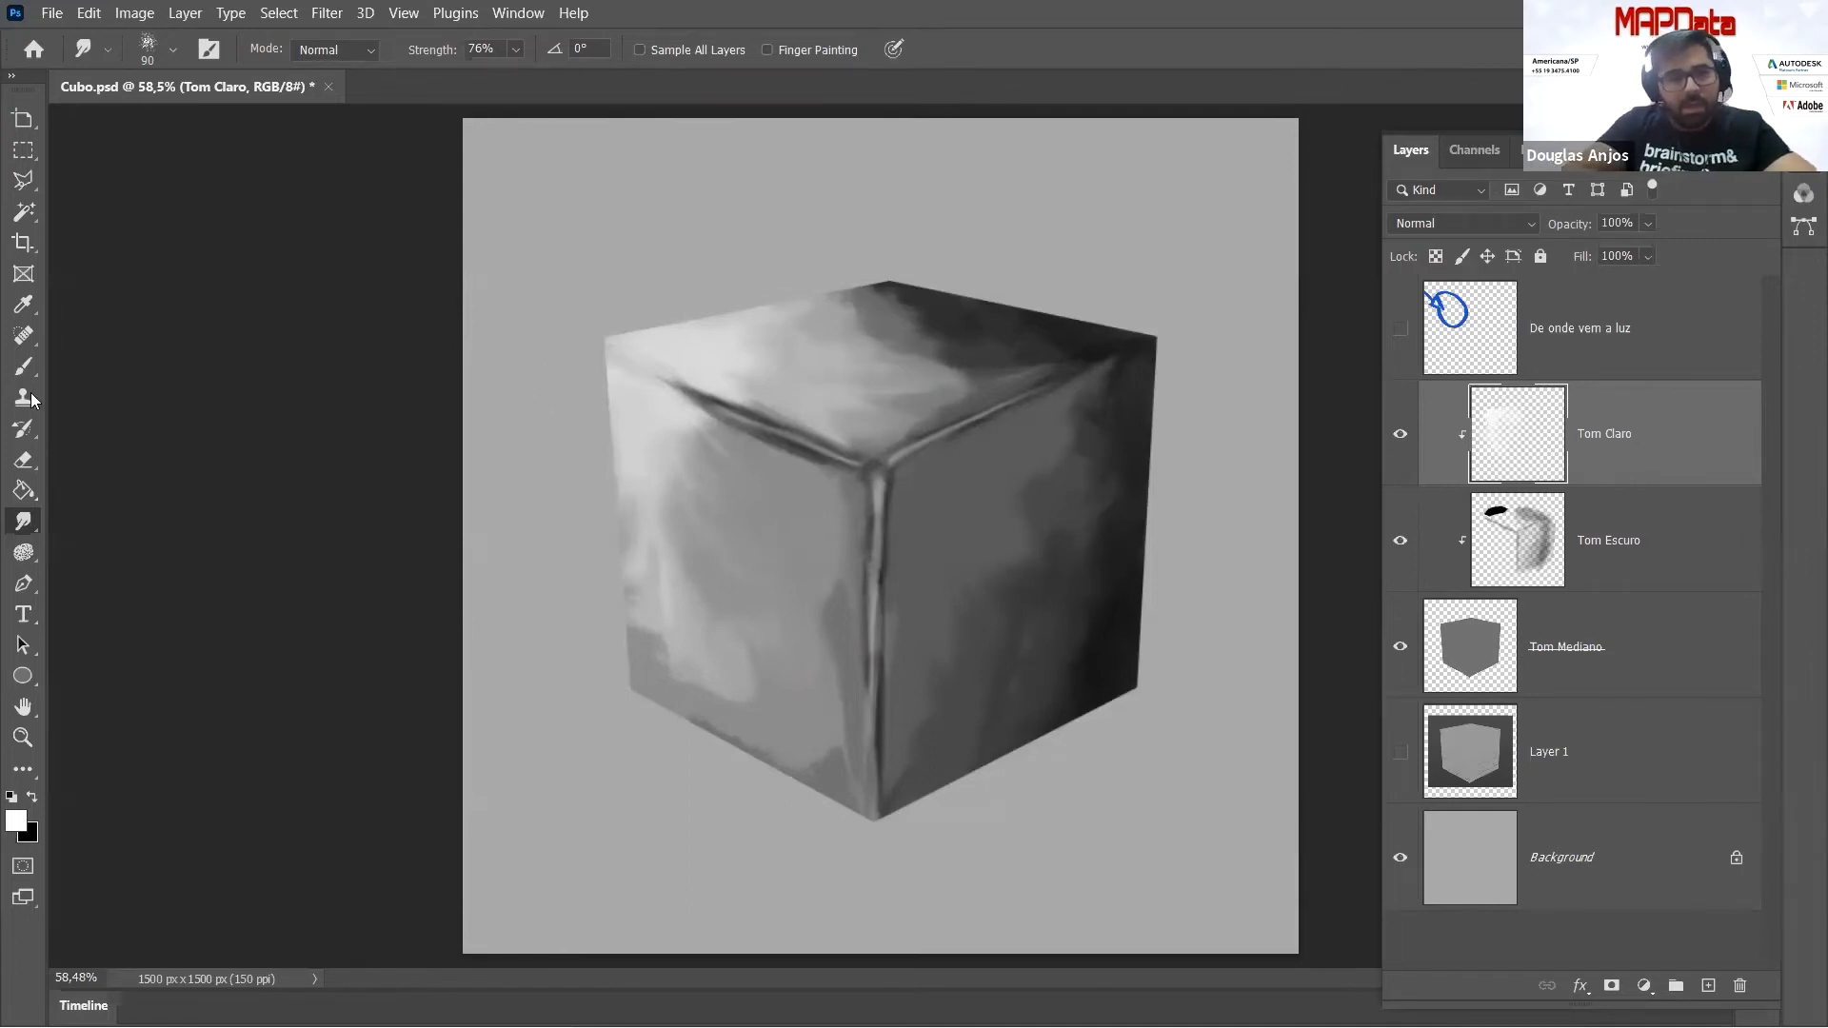
# Erase light paint from the middle and lower part of the cube's left face with a 150 px Eraser at 40% opacity
pyautogui.click(28, 460)
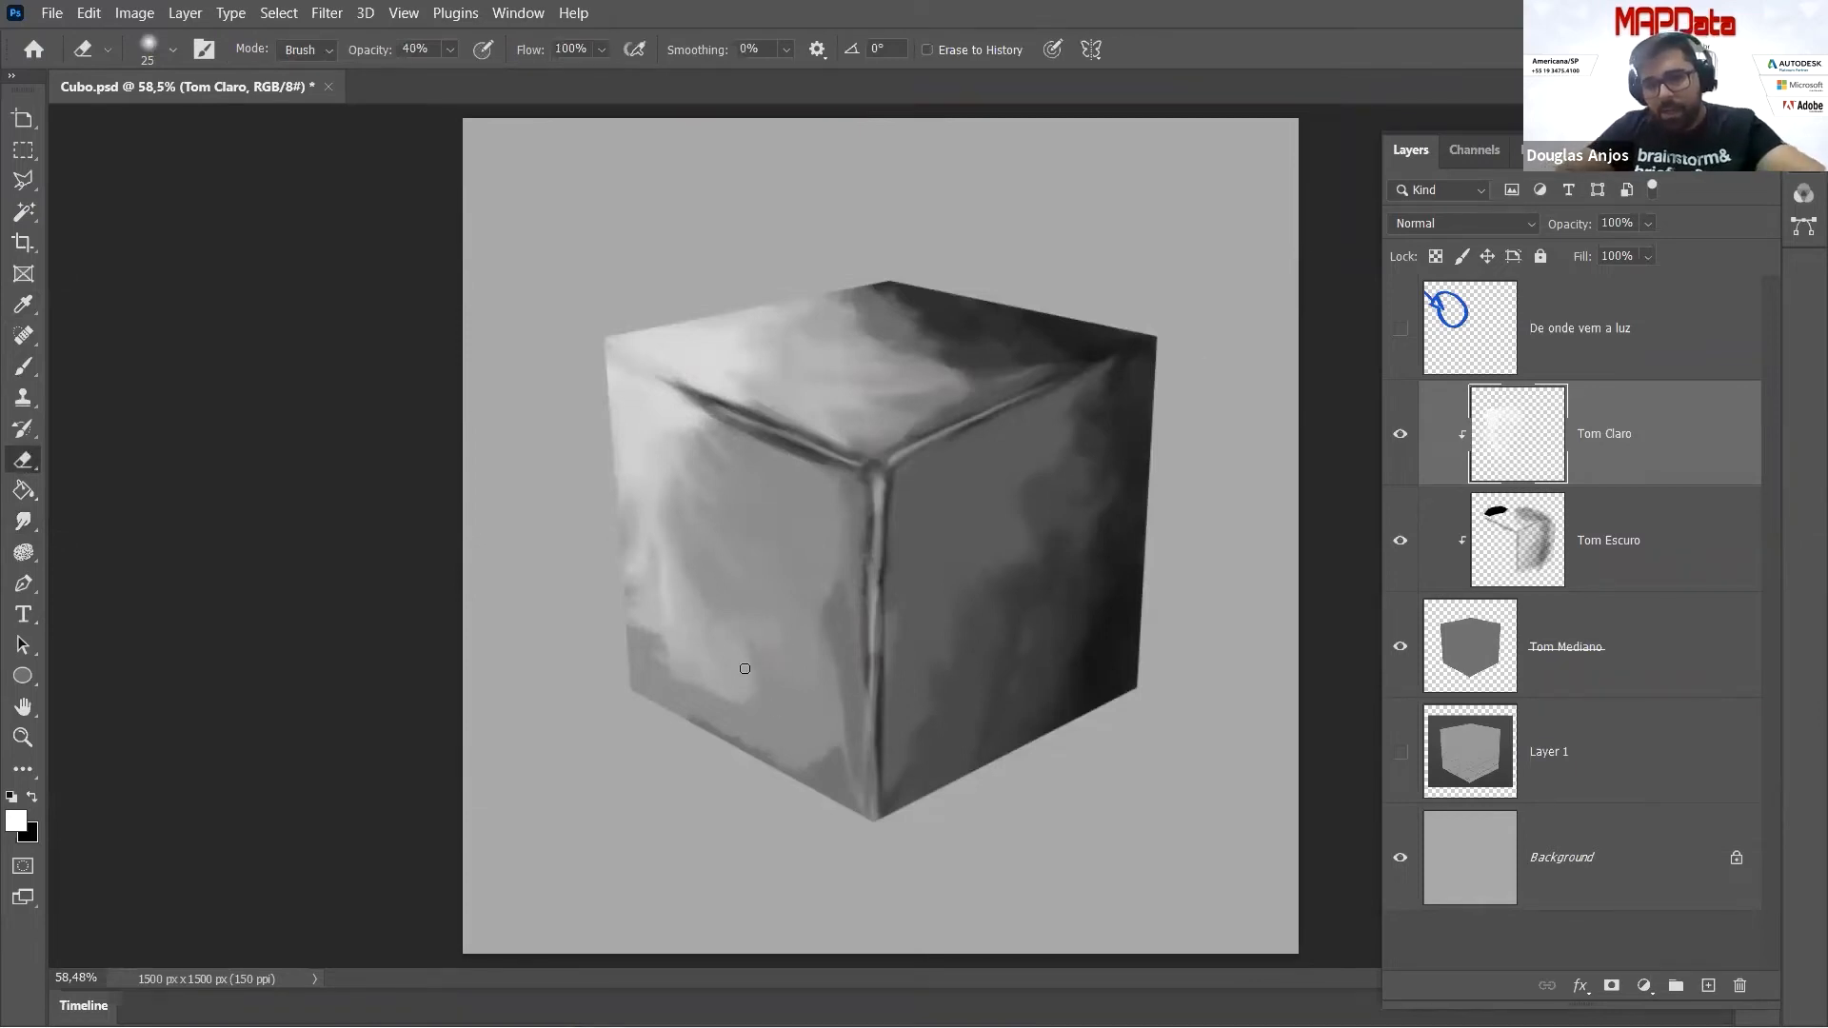
pyautogui.press(']')
pyautogui.press(']')
pyautogui.moveTo(784, 684)
pyautogui.mouseDown()
pyautogui.moveTo(803, 628)
pyautogui.moveTo(819, 719)
pyautogui.mouseUp()
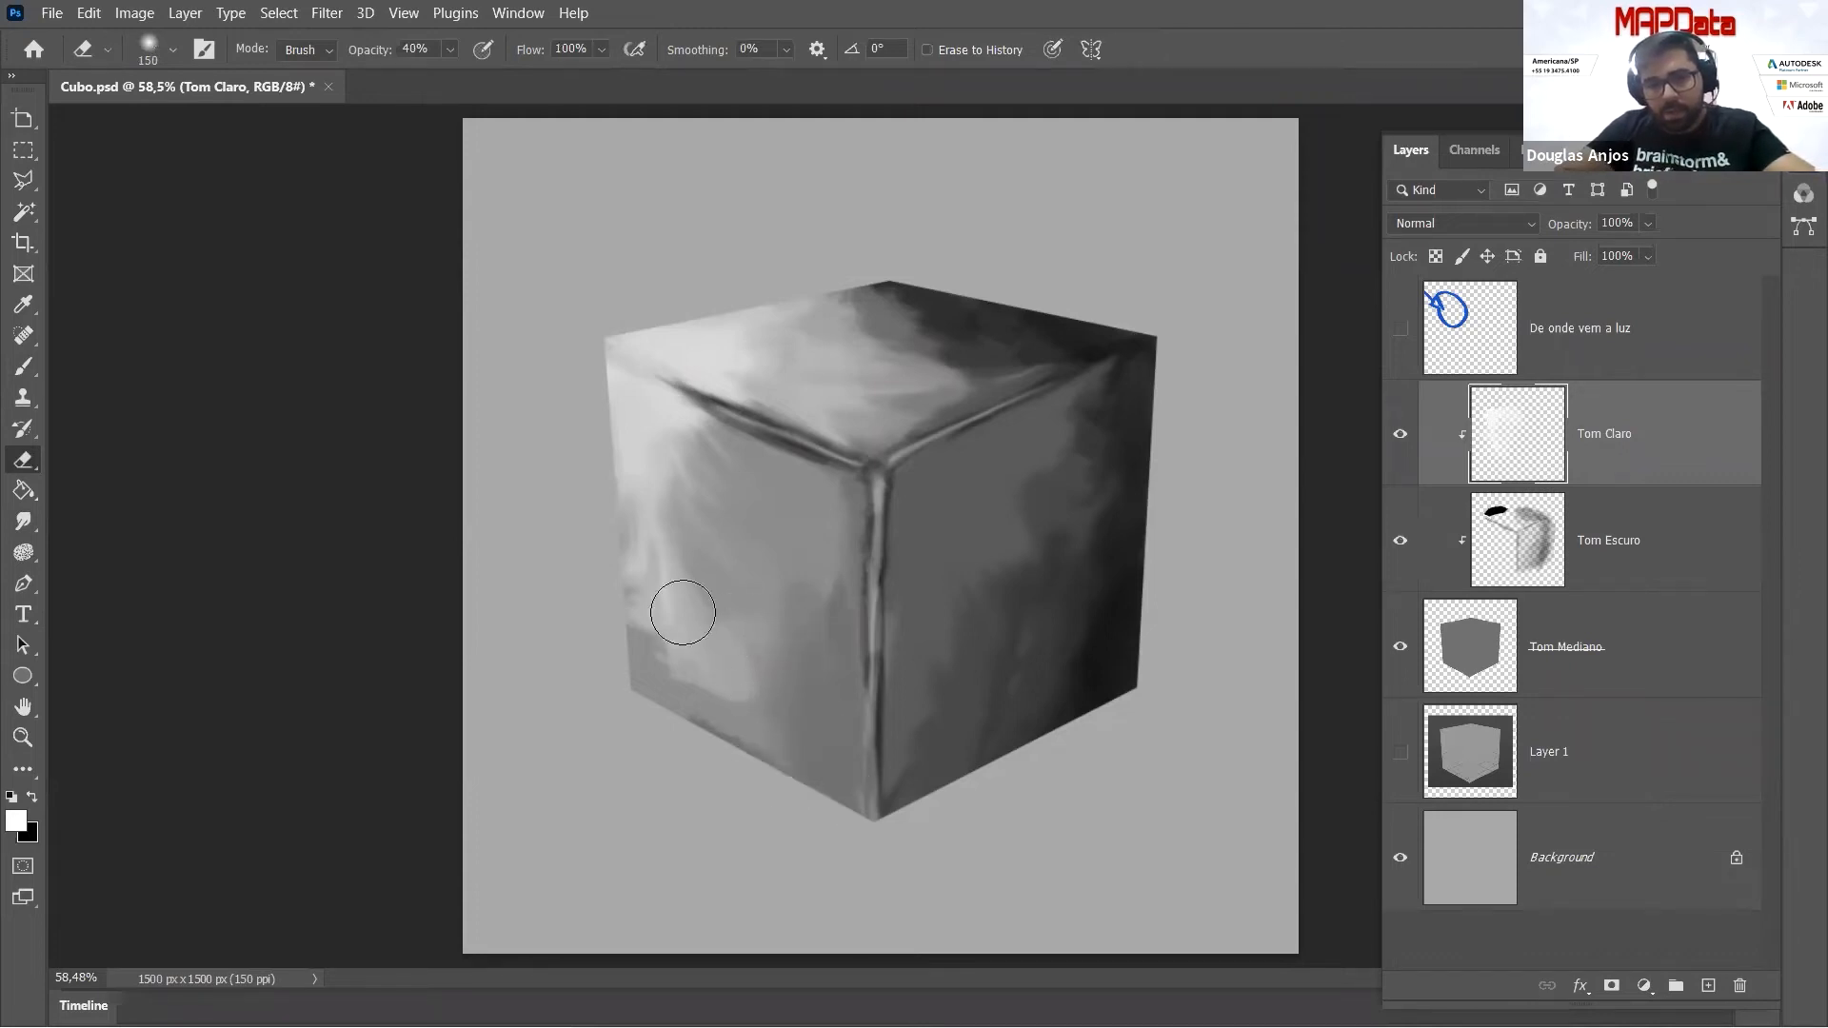
pyautogui.moveTo(671, 591)
pyautogui.mouseDown()
pyautogui.moveTo(652, 652)
pyautogui.moveTo(618, 575)
pyautogui.moveTo(648, 555)
pyautogui.moveTo(660, 501)
pyautogui.moveTo(706, 536)
pyautogui.moveTo(746, 525)
pyautogui.moveTo(812, 639)
pyautogui.moveTo(848, 608)
pyautogui.mouseUp()
pyautogui.moveTo(746, 571)
pyautogui.mouseDown()
pyautogui.moveTo(624, 502)
pyautogui.moveTo(746, 677)
pyautogui.mouseUp()
pyautogui.moveTo(645, 507); pyautogui.dragTo(679, 604)
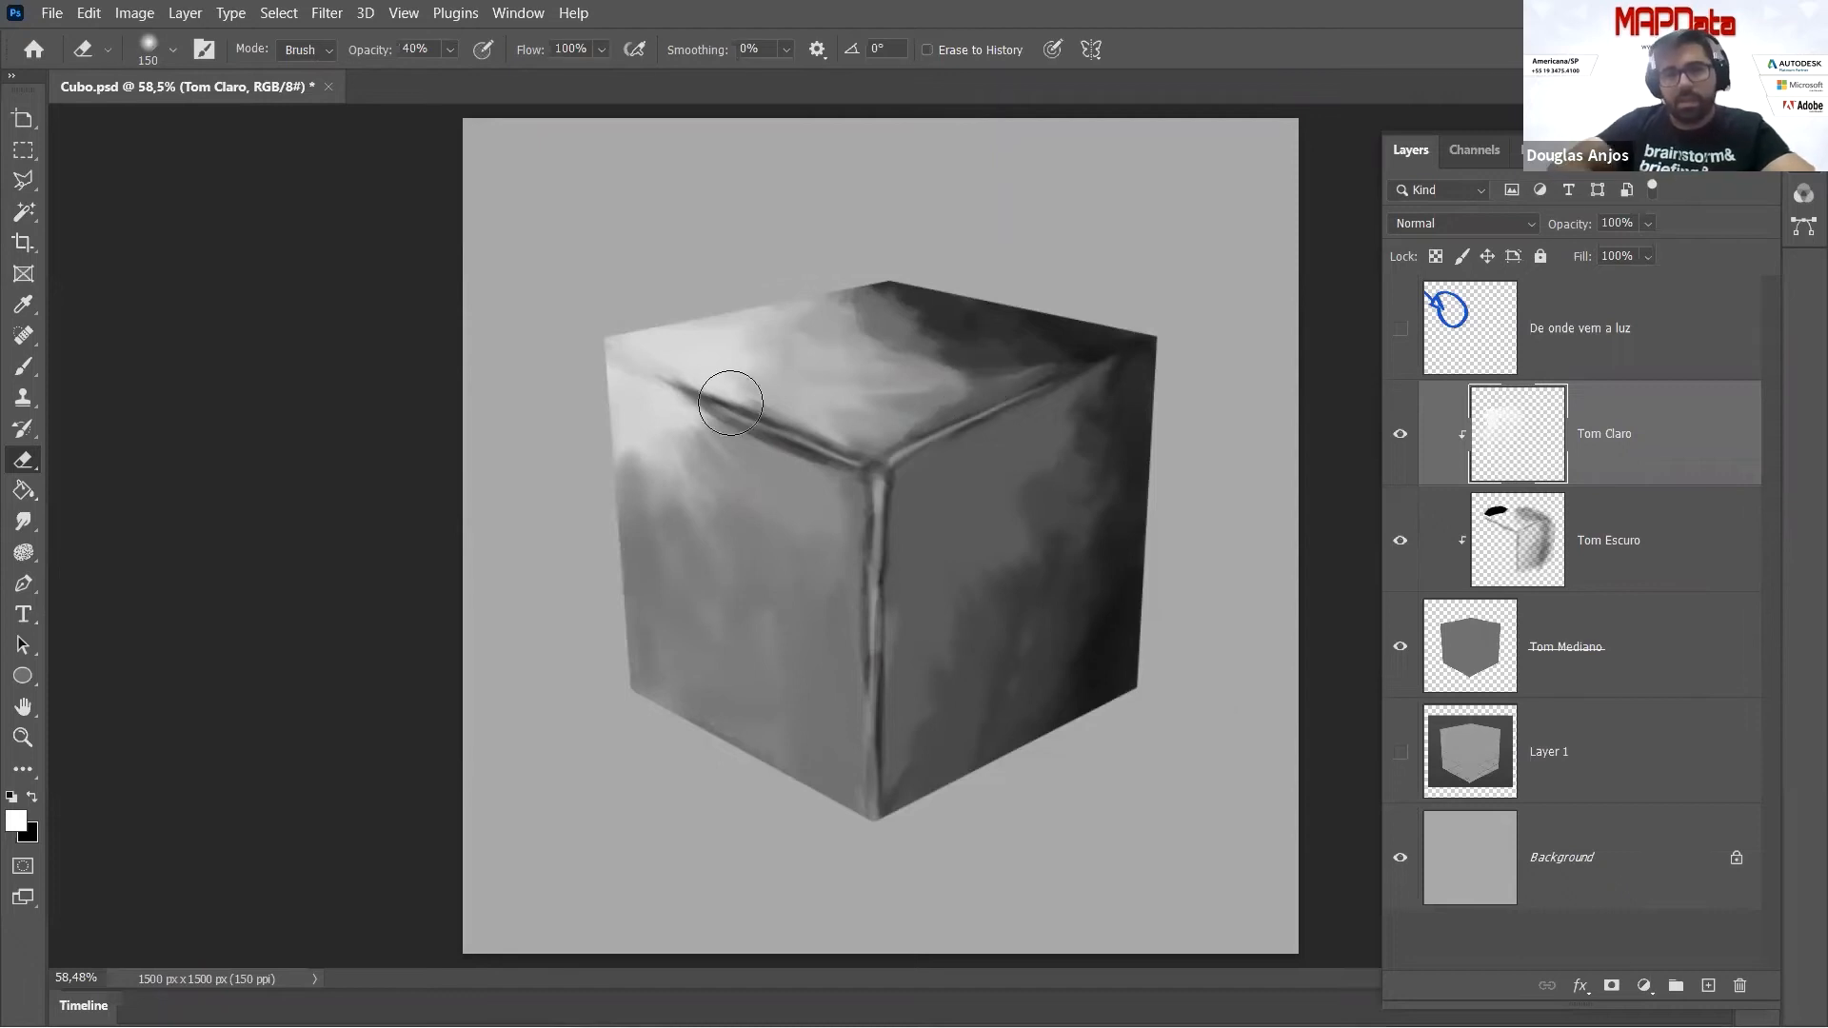
# Smudge the remaining light tones on the cube's left face with a 125 px brush at 40% strength
pyautogui.click(24, 525)
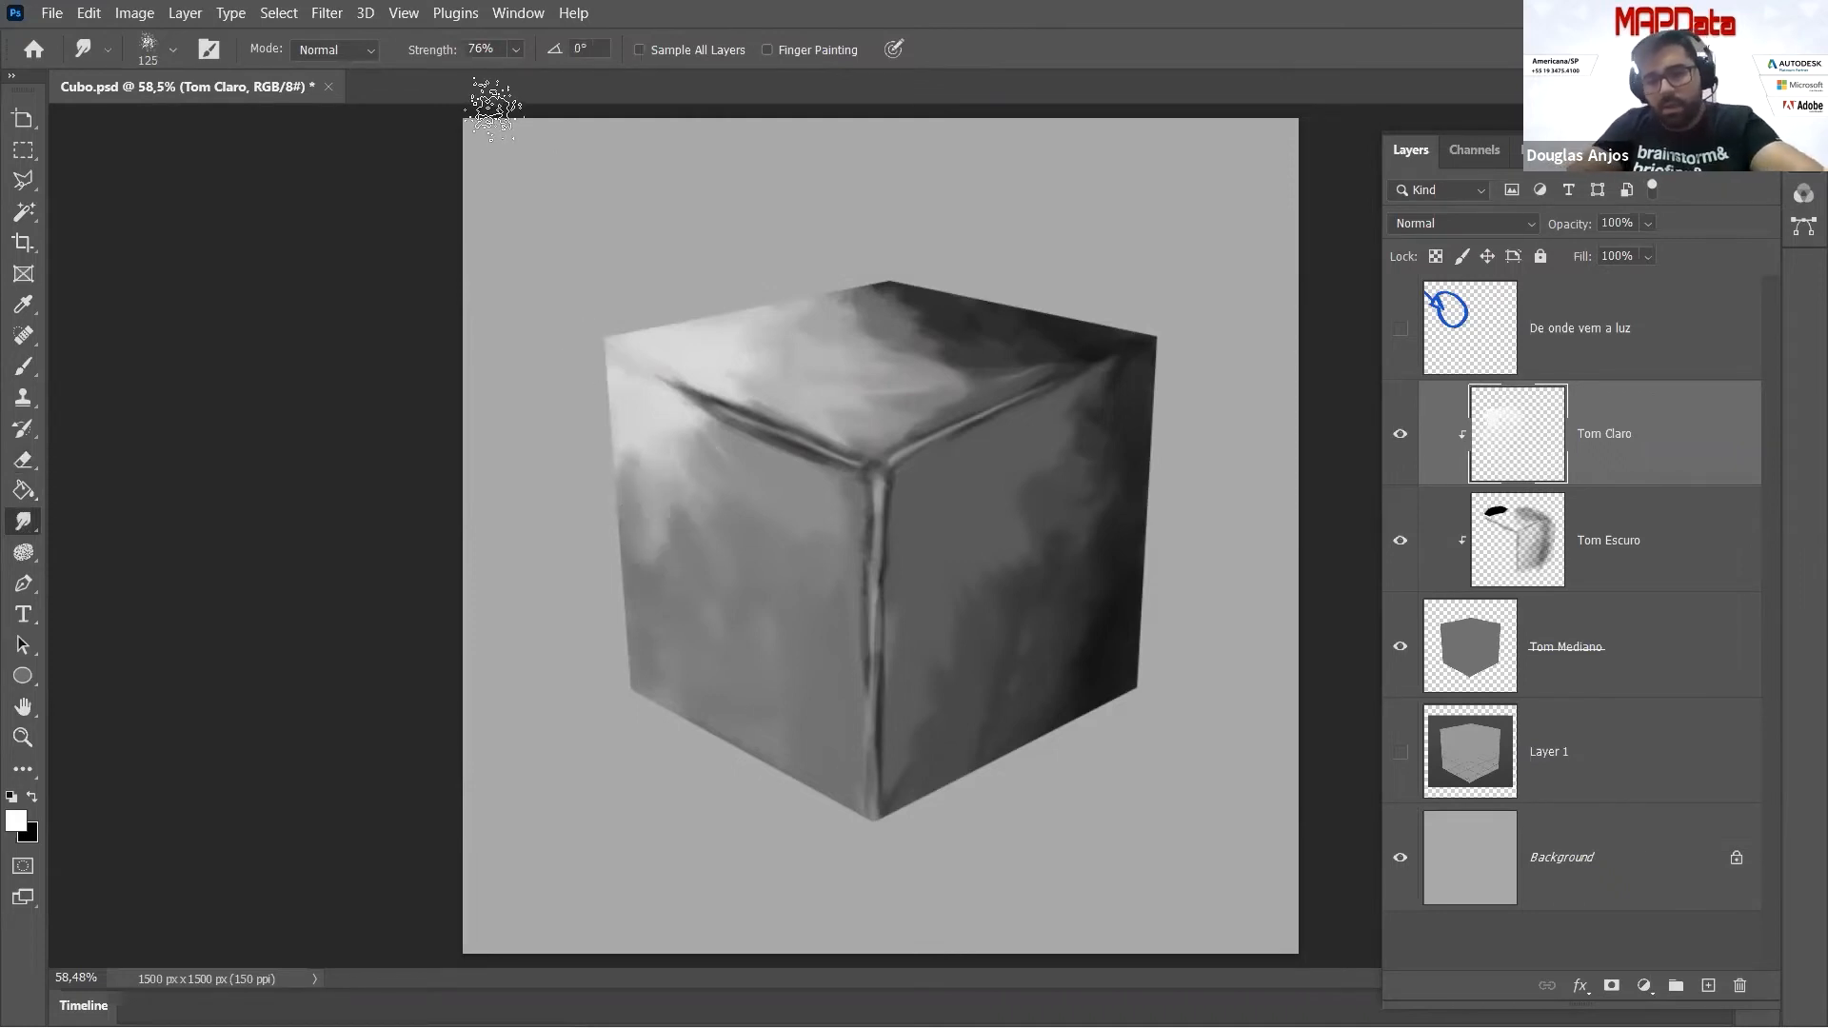
pyautogui.press('4')
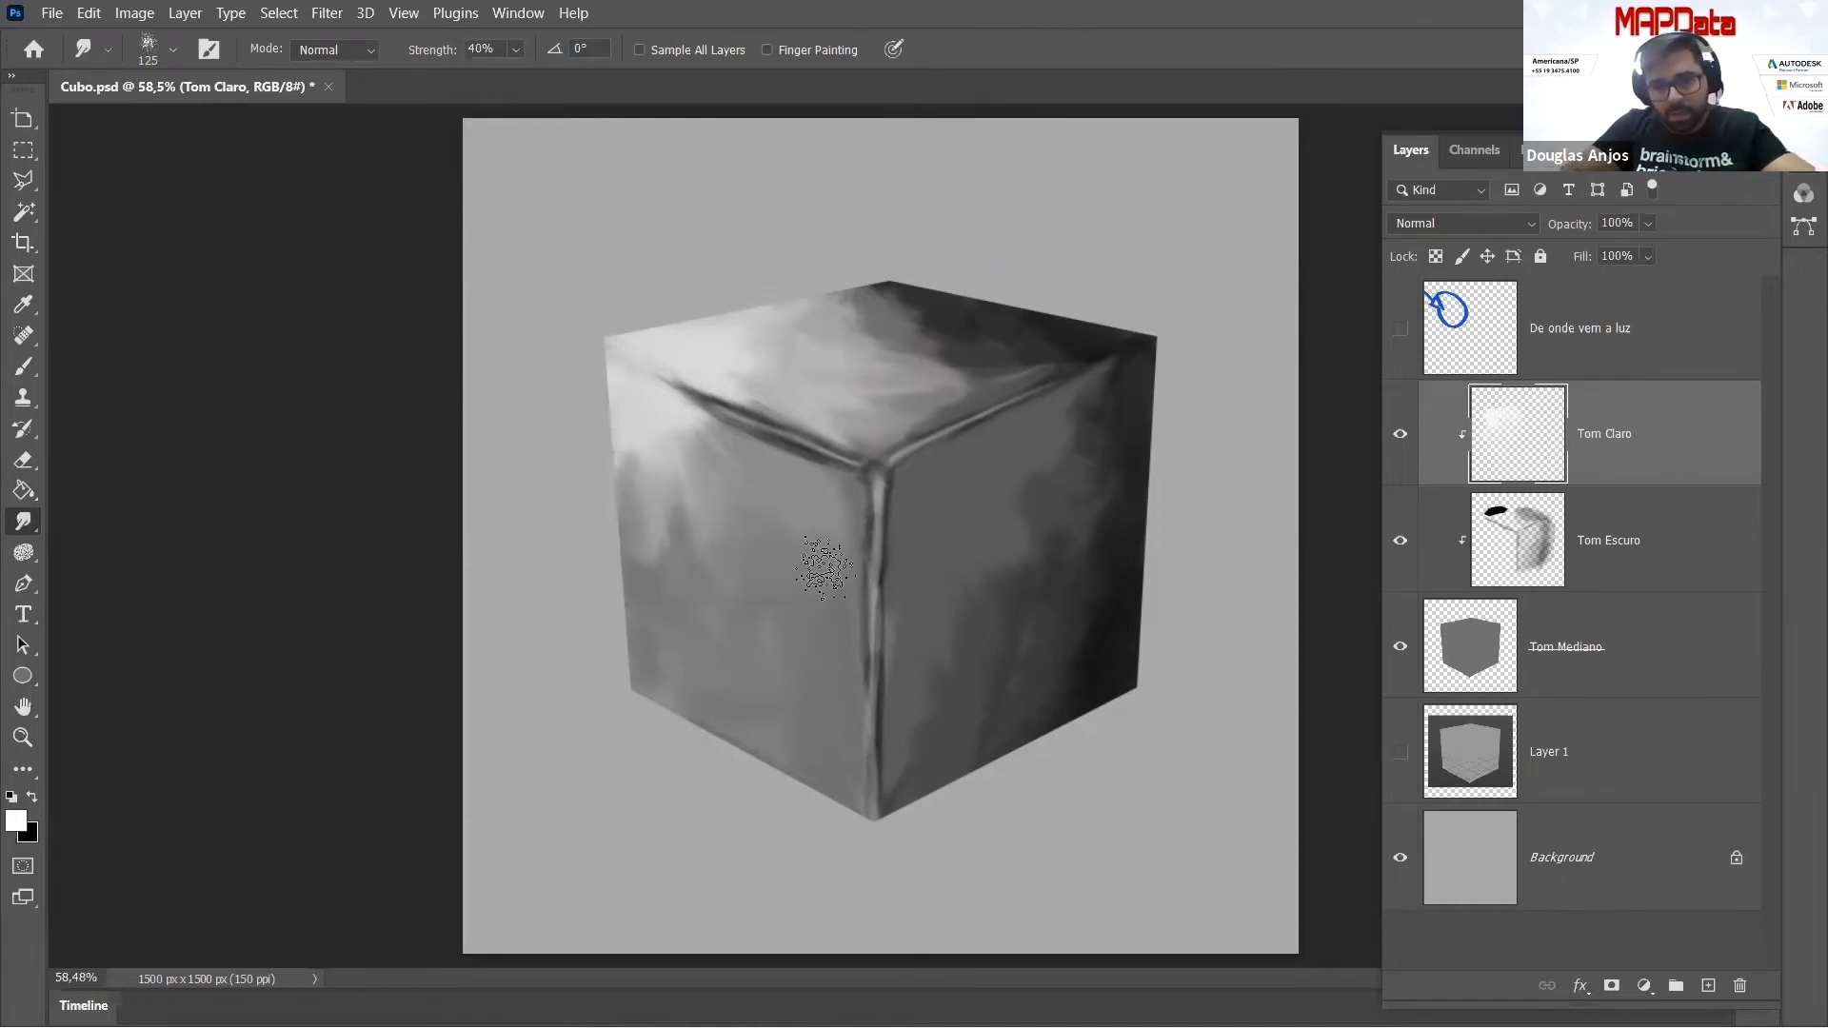
pyautogui.moveTo(653, 504)
pyautogui.mouseDown()
pyautogui.moveTo(687, 462)
pyautogui.moveTo(666, 442)
pyautogui.moveTo(737, 467)
pyautogui.moveTo(695, 422)
pyautogui.moveTo(803, 484)
pyautogui.moveTo(668, 431)
pyautogui.moveTo(795, 470)
pyautogui.moveTo(720, 431)
pyautogui.moveTo(826, 481)
pyautogui.moveTo(708, 443)
pyautogui.moveTo(807, 466)
pyautogui.moveTo(744, 455)
pyautogui.moveTo(779, 398)
pyautogui.moveTo(752, 376)
pyautogui.moveTo(824, 427)
pyautogui.moveTo(851, 408)
pyautogui.moveTo(797, 391)
pyautogui.moveTo(809, 416)
pyautogui.moveTo(761, 391)
pyautogui.moveTo(779, 383)
pyautogui.moveTo(745, 346)
pyautogui.mouseUp()
pyautogui.moveTo(706, 517)
pyautogui.mouseDown()
pyautogui.moveTo(620, 514)
pyautogui.moveTo(627, 487)
pyautogui.moveTo(652, 566)
pyautogui.moveTo(715, 648)
pyautogui.moveTo(678, 624)
pyautogui.moveTo(652, 709)
pyautogui.moveTo(688, 694)
pyautogui.moveTo(712, 725)
pyautogui.moveTo(747, 659)
pyautogui.moveTo(724, 696)
pyautogui.moveTo(693, 682)
pyautogui.moveTo(812, 762)
pyautogui.moveTo(741, 686)
pyautogui.moveTo(852, 811)
pyautogui.moveTo(781, 707)
pyautogui.moveTo(794, 727)
pyautogui.moveTo(805, 696)
pyautogui.moveTo(764, 641)
pyautogui.mouseUp()
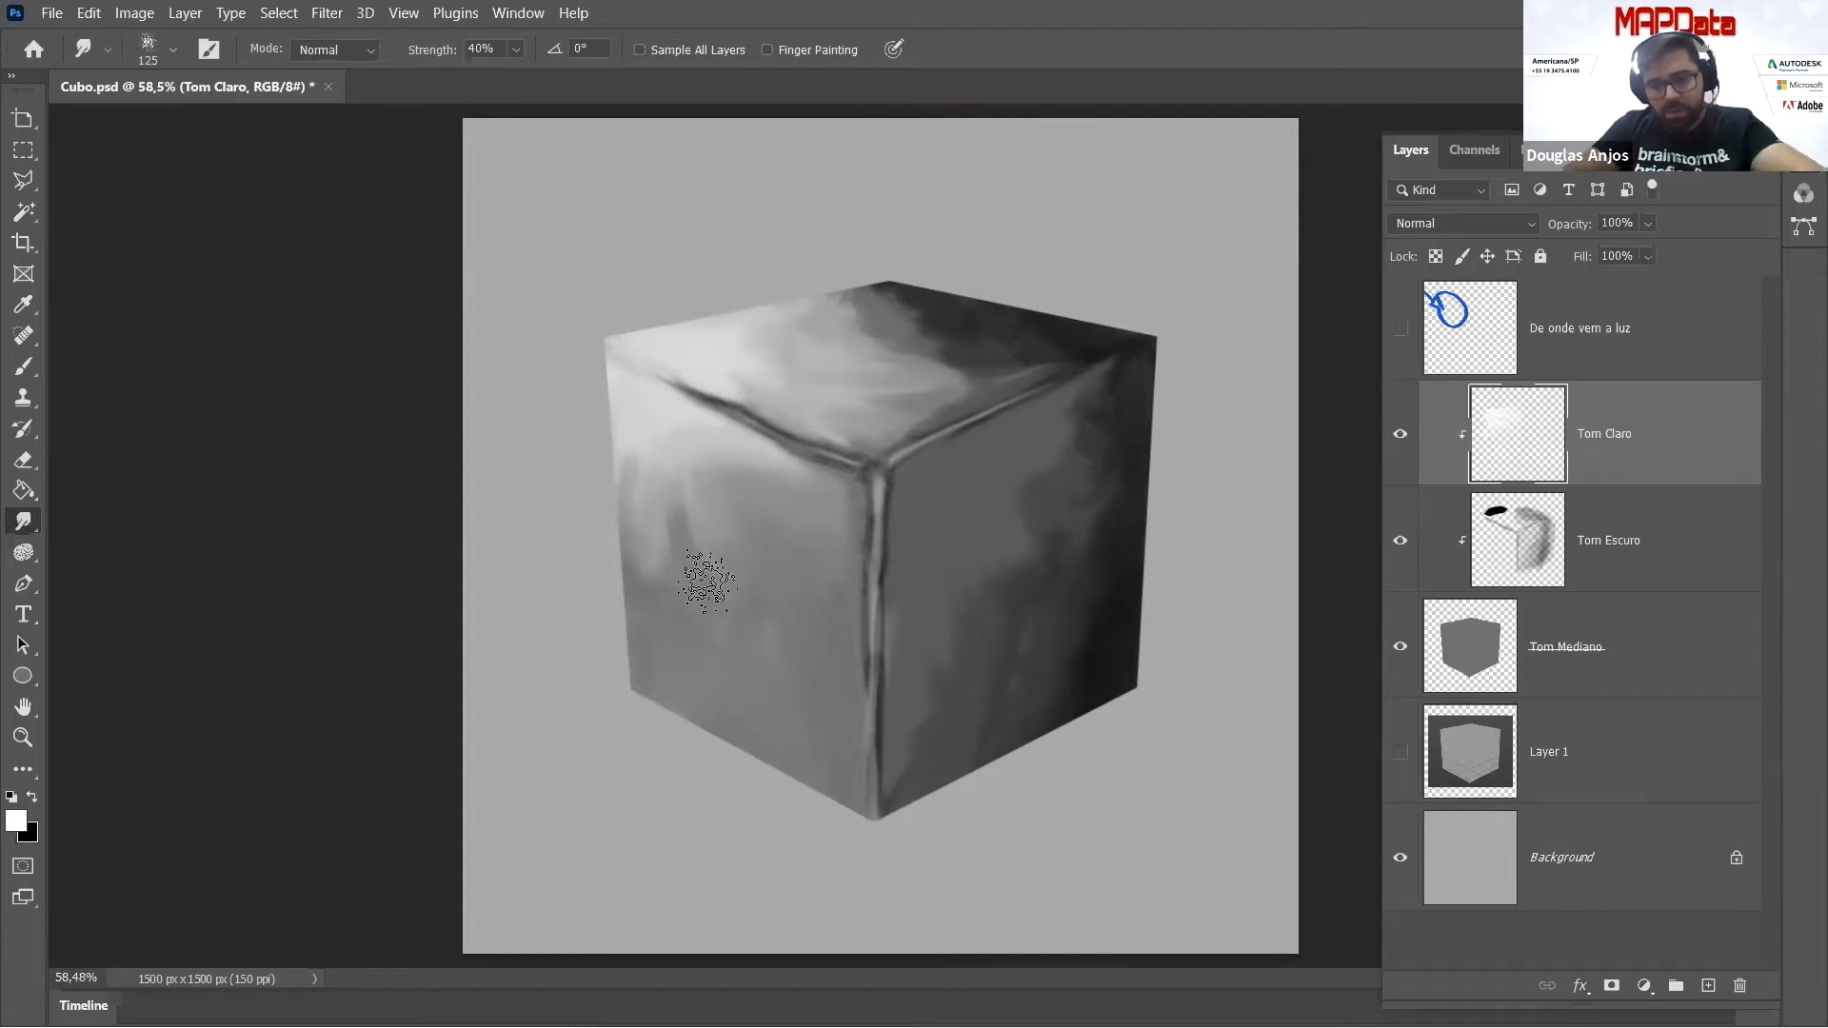
# Erase leftover light paint near the outer side of the cube's left face with the 150 px Eraser
pyautogui.press('e')
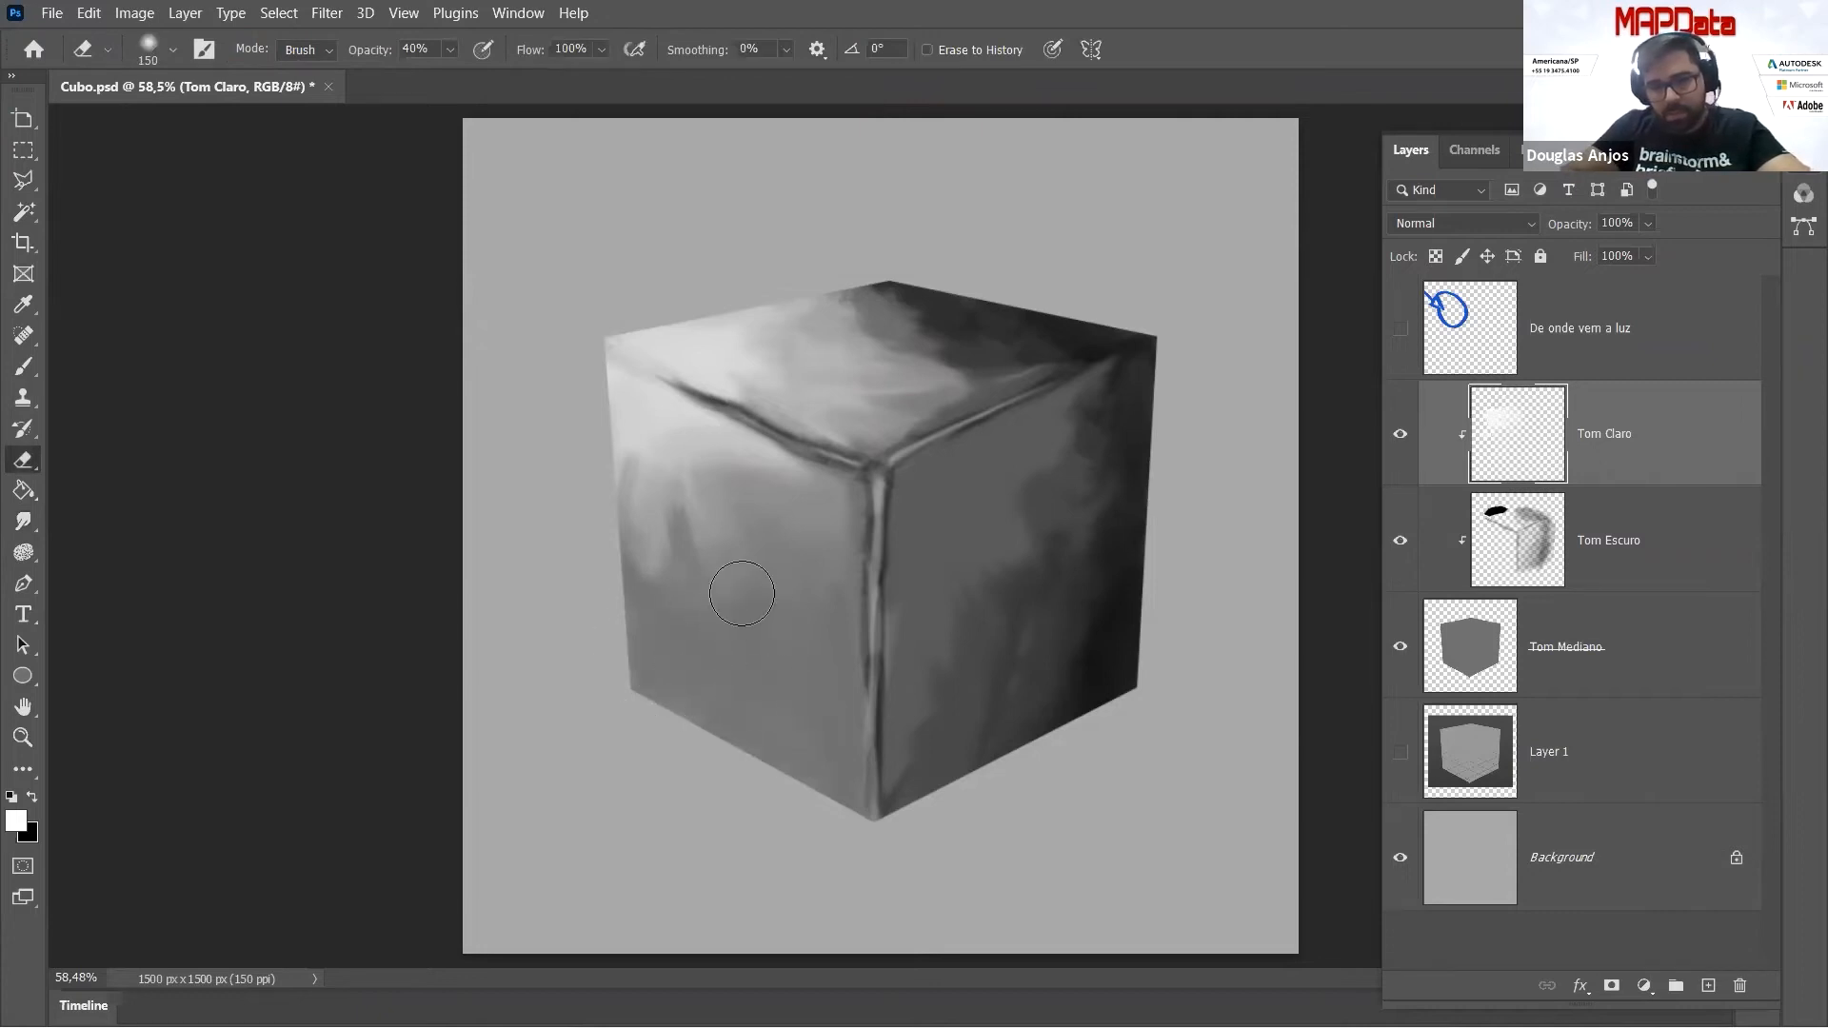
pyautogui.moveTo(666, 606); pyautogui.dragTo(652, 610)
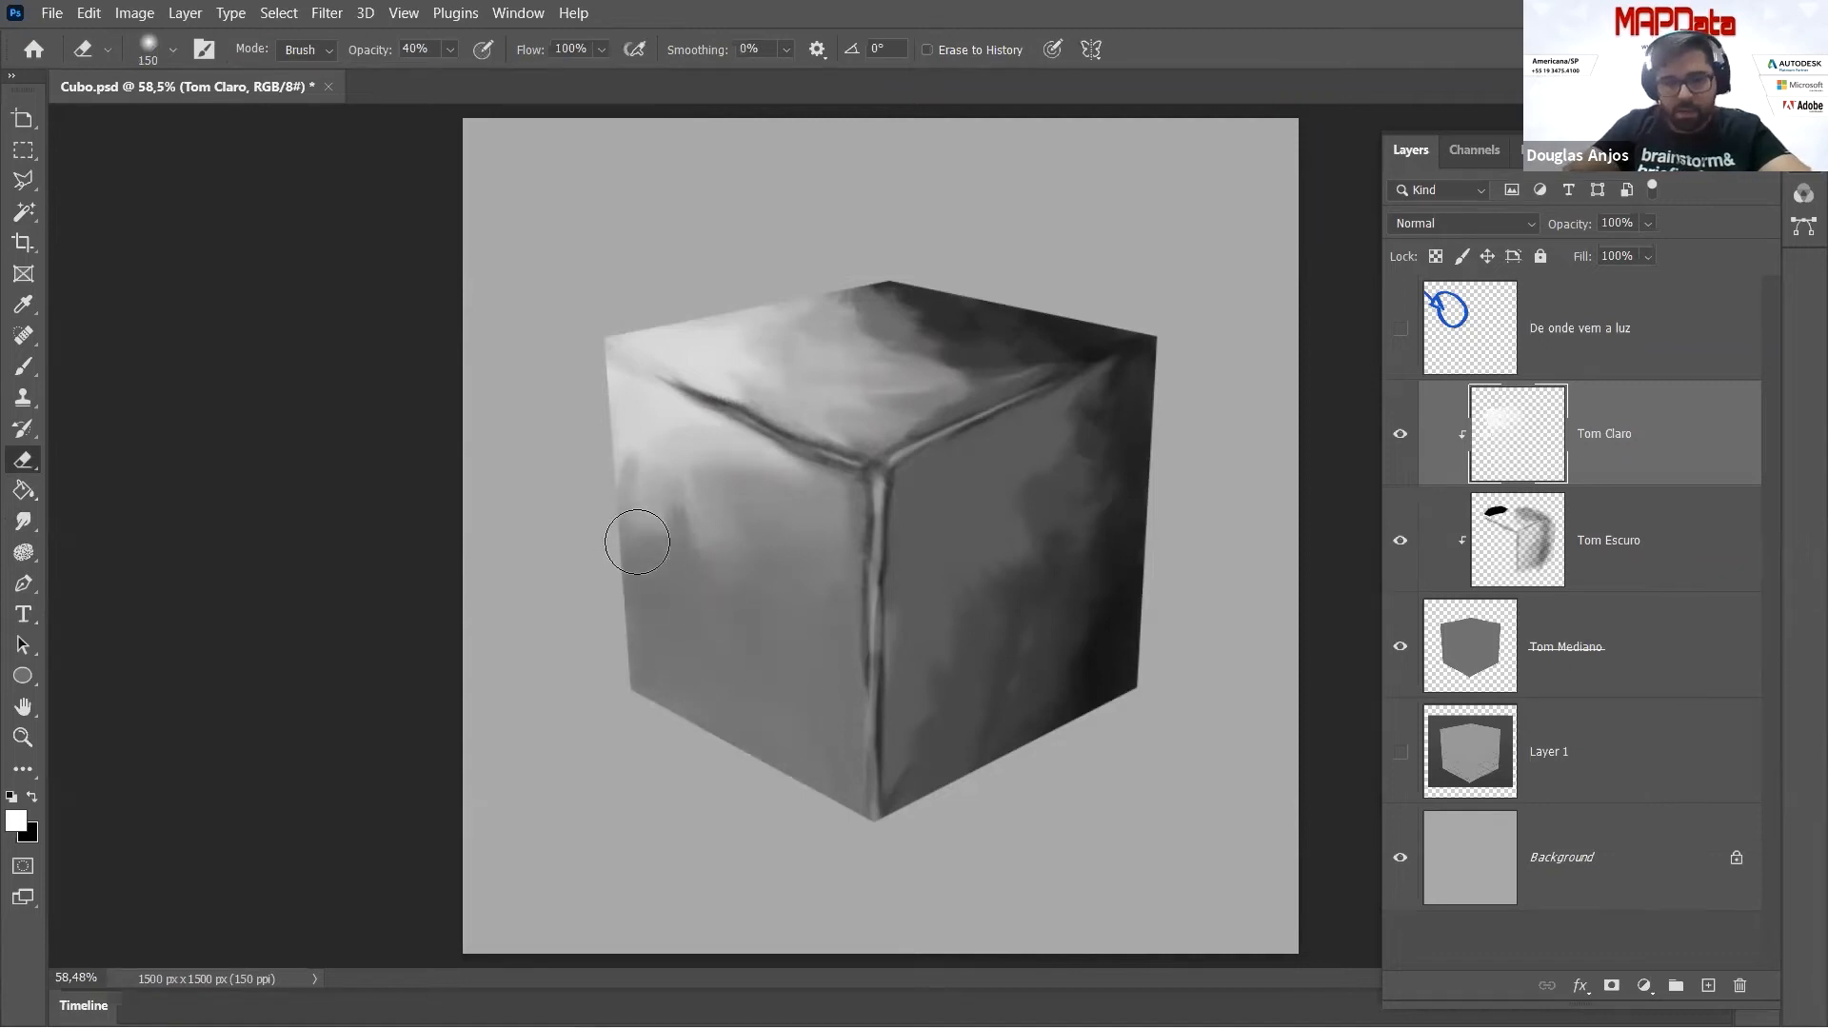
pyautogui.press('s')
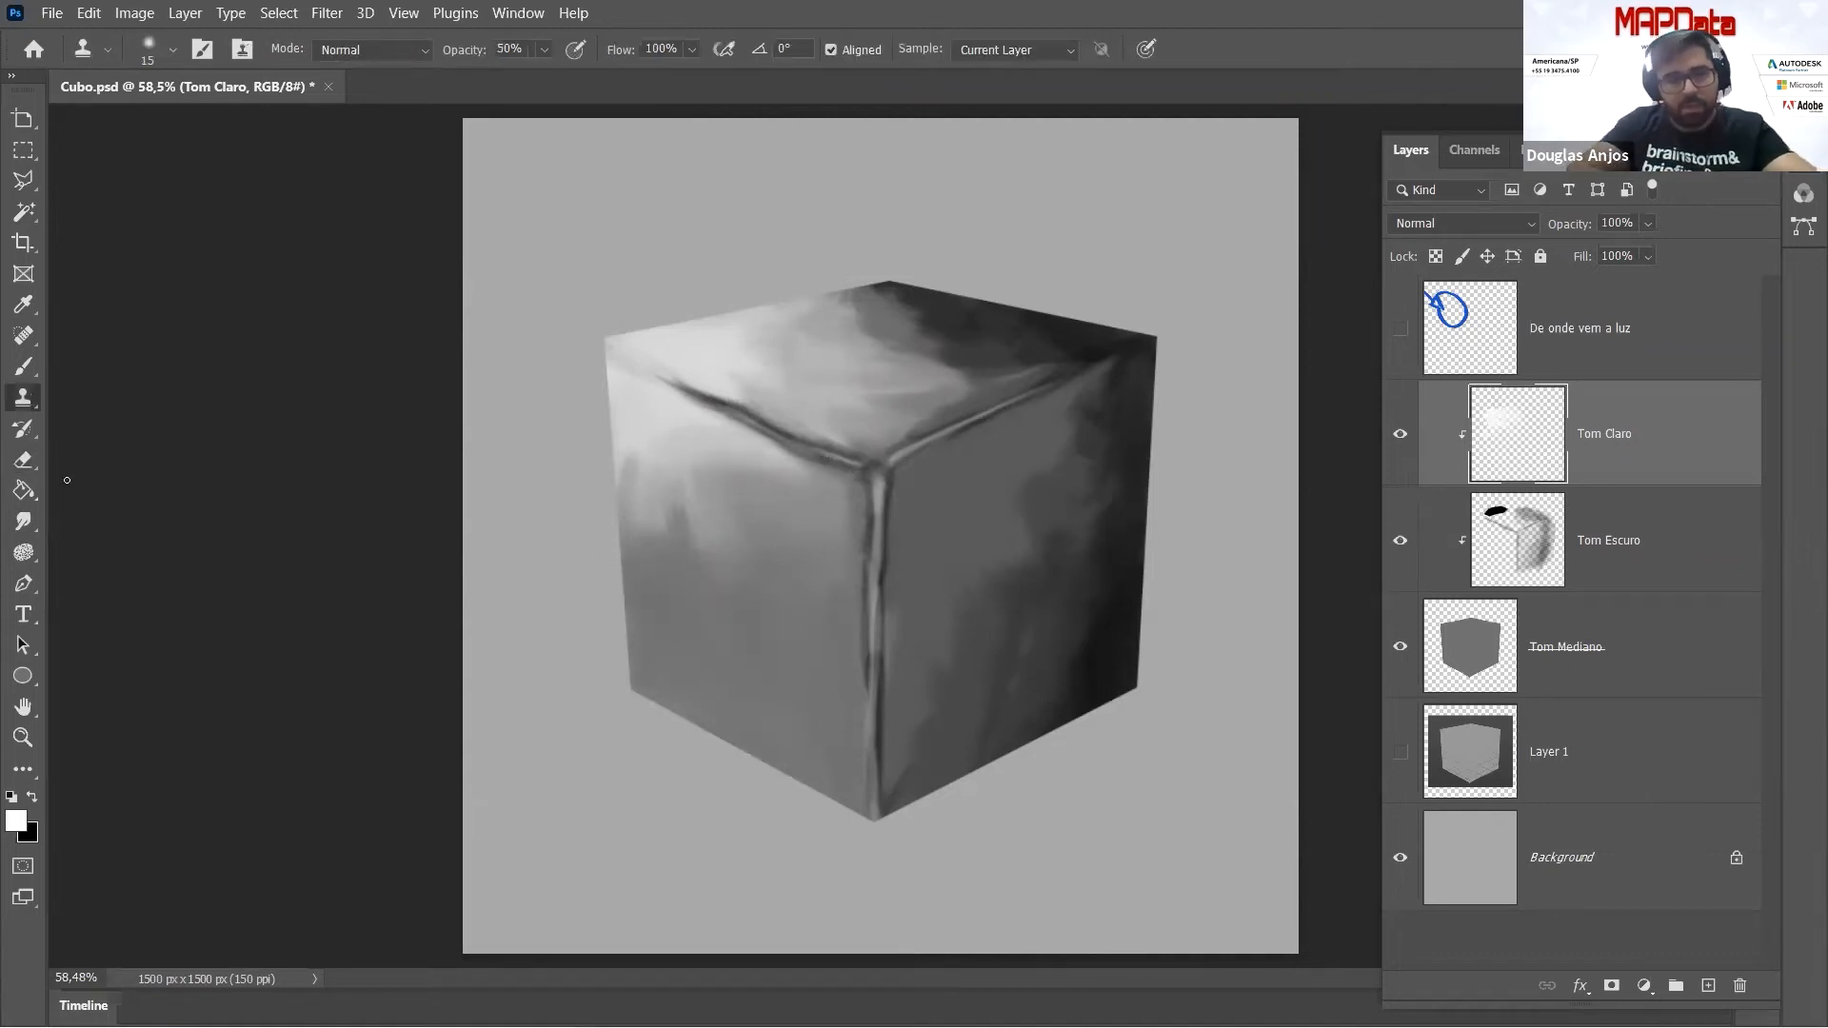
# Smudge the light tones across the cube's left face with a 125 px brush at 20% strength
pyautogui.click(22, 521)
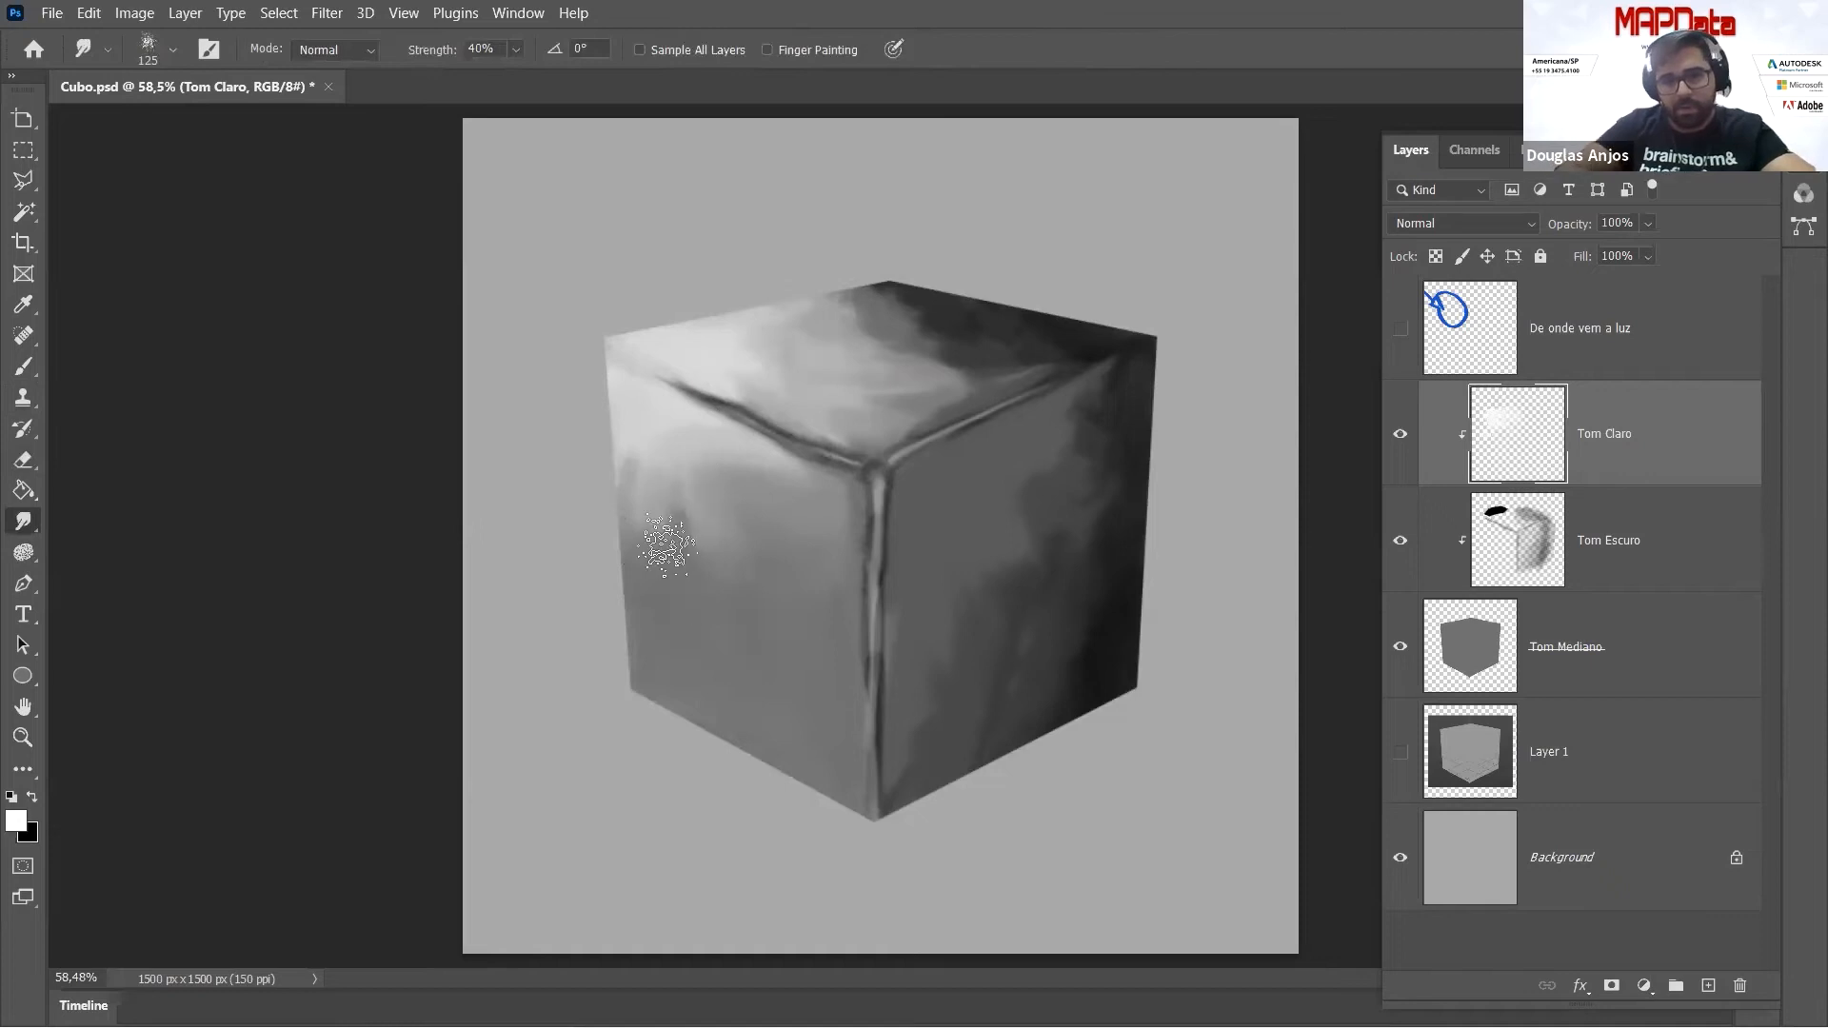
pyautogui.press('2')
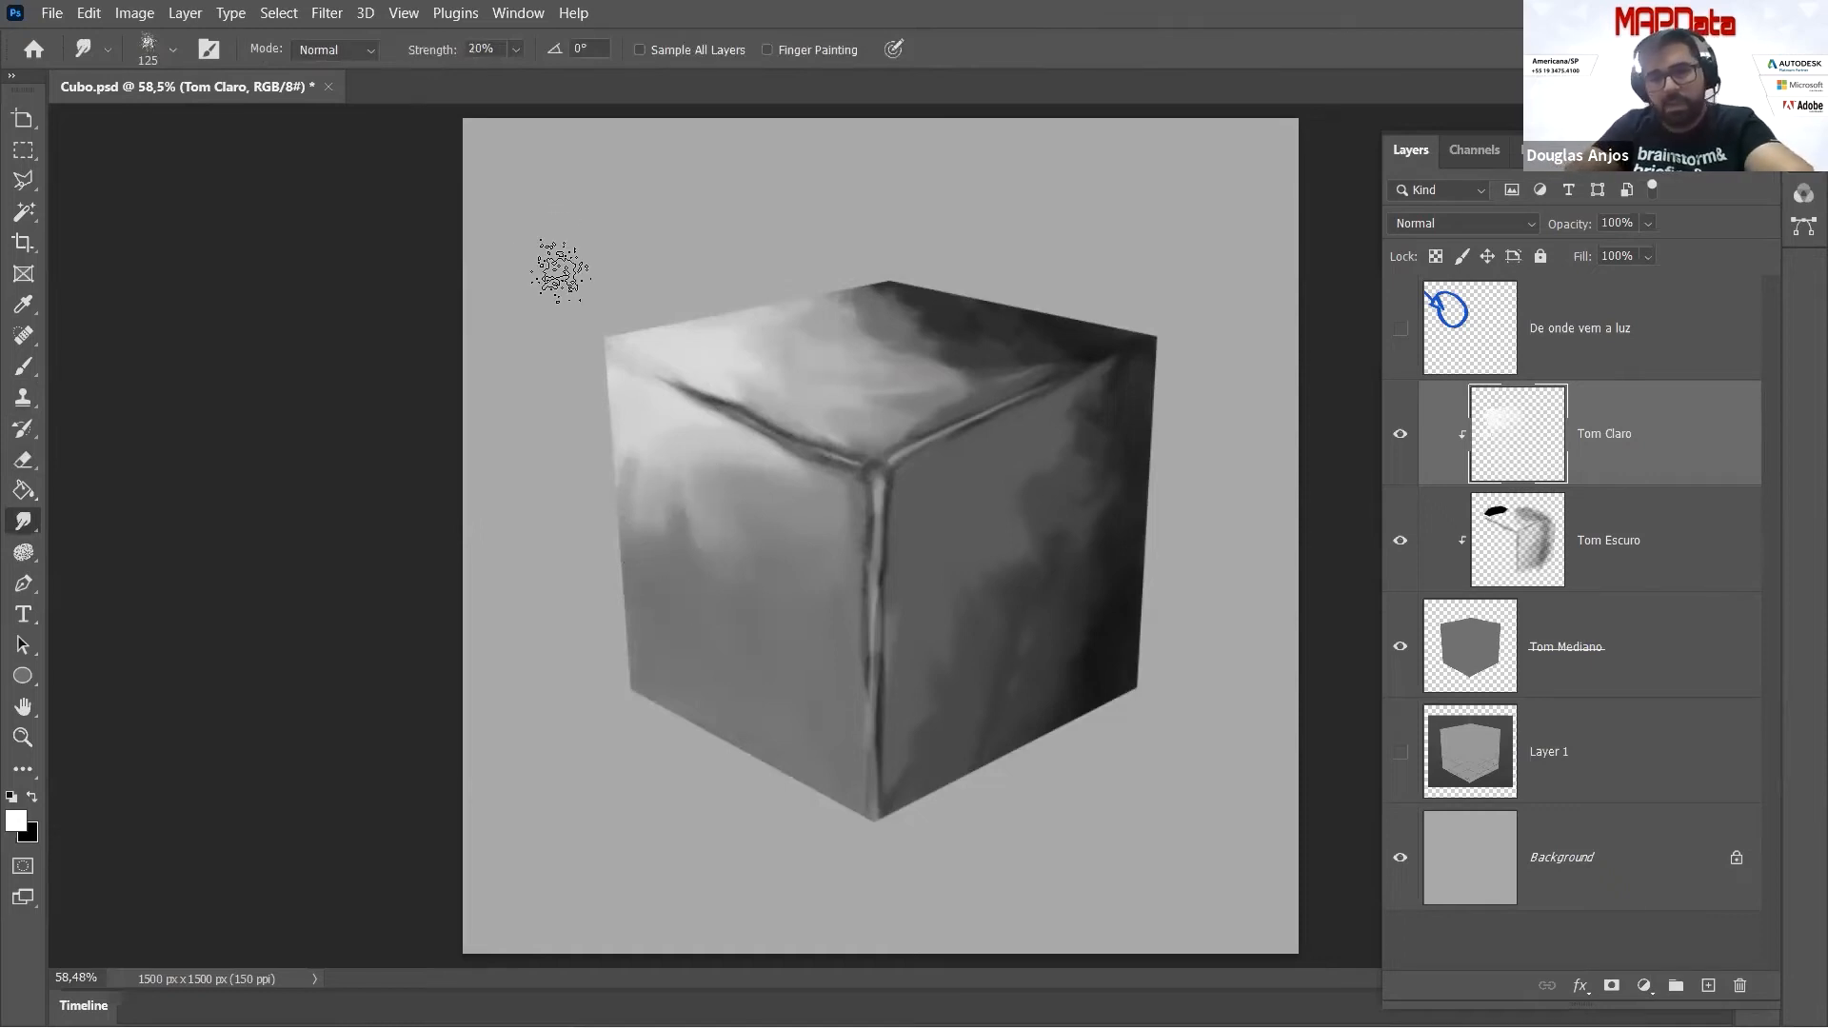
pyautogui.moveTo(685, 583)
pyautogui.mouseDown()
pyautogui.moveTo(632, 537)
pyautogui.moveTo(619, 451)
pyautogui.moveTo(649, 581)
pyautogui.moveTo(636, 459)
pyautogui.moveTo(637, 495)
pyautogui.moveTo(661, 473)
pyautogui.moveTo(664, 414)
pyautogui.moveTo(648, 388)
pyautogui.moveTo(652, 419)
pyautogui.moveTo(624, 400)
pyautogui.moveTo(655, 424)
pyautogui.moveTo(599, 397)
pyautogui.moveTo(641, 429)
pyautogui.moveTo(654, 414)
pyautogui.moveTo(710, 438)
pyautogui.moveTo(610, 363)
pyautogui.moveTo(667, 442)
pyautogui.moveTo(605, 413)
pyautogui.moveTo(655, 472)
pyautogui.moveTo(637, 444)
pyautogui.moveTo(665, 456)
pyautogui.moveTo(603, 391)
pyautogui.moveTo(655, 444)
pyautogui.moveTo(615, 417)
pyautogui.moveTo(677, 431)
pyautogui.moveTo(594, 343)
pyautogui.moveTo(851, 434)
pyautogui.moveTo(710, 379)
pyautogui.moveTo(657, 390)
pyautogui.moveTo(727, 428)
pyautogui.moveTo(616, 357)
pyautogui.moveTo(700, 400)
pyautogui.moveTo(648, 379)
pyautogui.moveTo(778, 380)
pyautogui.moveTo(645, 308)
pyautogui.moveTo(740, 363)
pyautogui.moveTo(747, 338)
pyautogui.moveTo(794, 395)
pyautogui.moveTo(739, 381)
pyautogui.moveTo(934, 388)
pyautogui.moveTo(914, 403)
pyautogui.moveTo(892, 383)
pyautogui.moveTo(838, 391)
pyautogui.moveTo(923, 386)
pyautogui.moveTo(900, 370)
pyautogui.moveTo(845, 407)
pyautogui.moveTo(847, 353)
pyautogui.moveTo(930, 367)
pyautogui.moveTo(869, 305)
pyautogui.moveTo(957, 411)
pyautogui.moveTo(867, 409)
pyautogui.mouseUp()
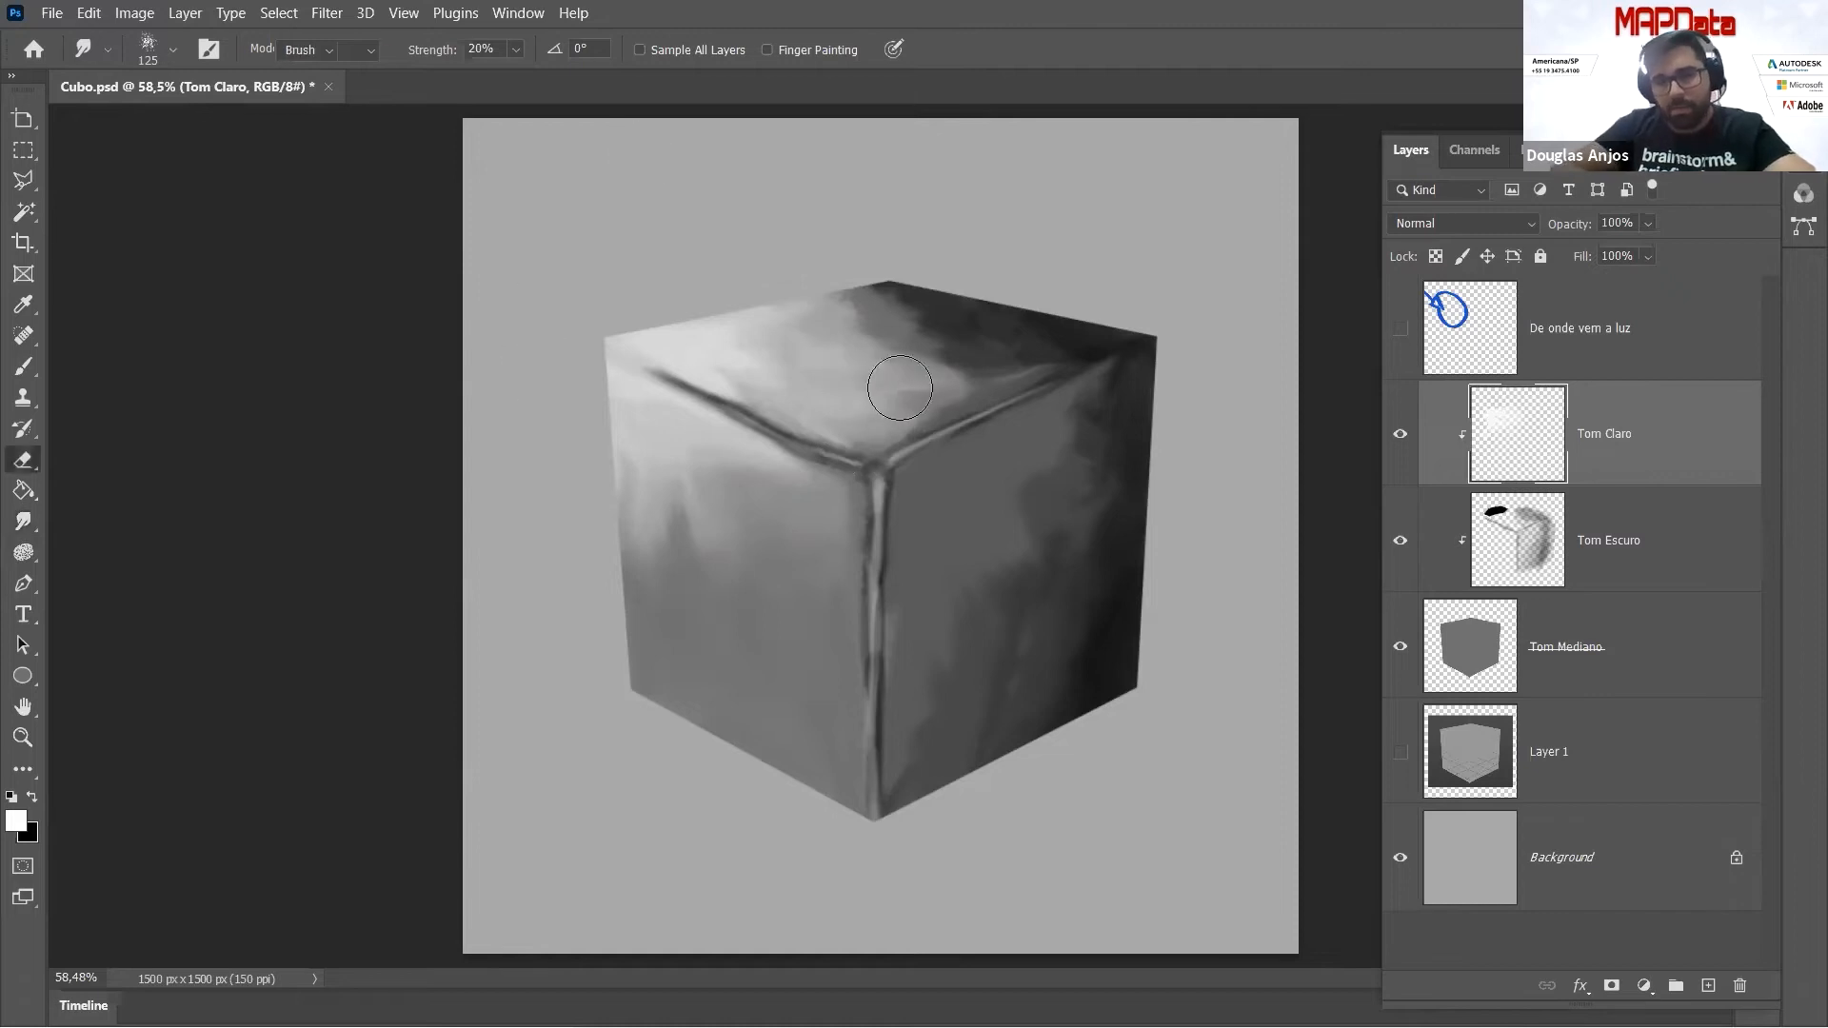
# Erase light paint softly around the middle of the cube's top face with a 150 px Eraser at 18% opacity
pyautogui.press('e')
pyautogui.moveTo(889, 396); pyautogui.dragTo(883, 420)
pyautogui.hotkey('ctrl', 'z')
pyautogui.hotkey('ctrl', 'z')
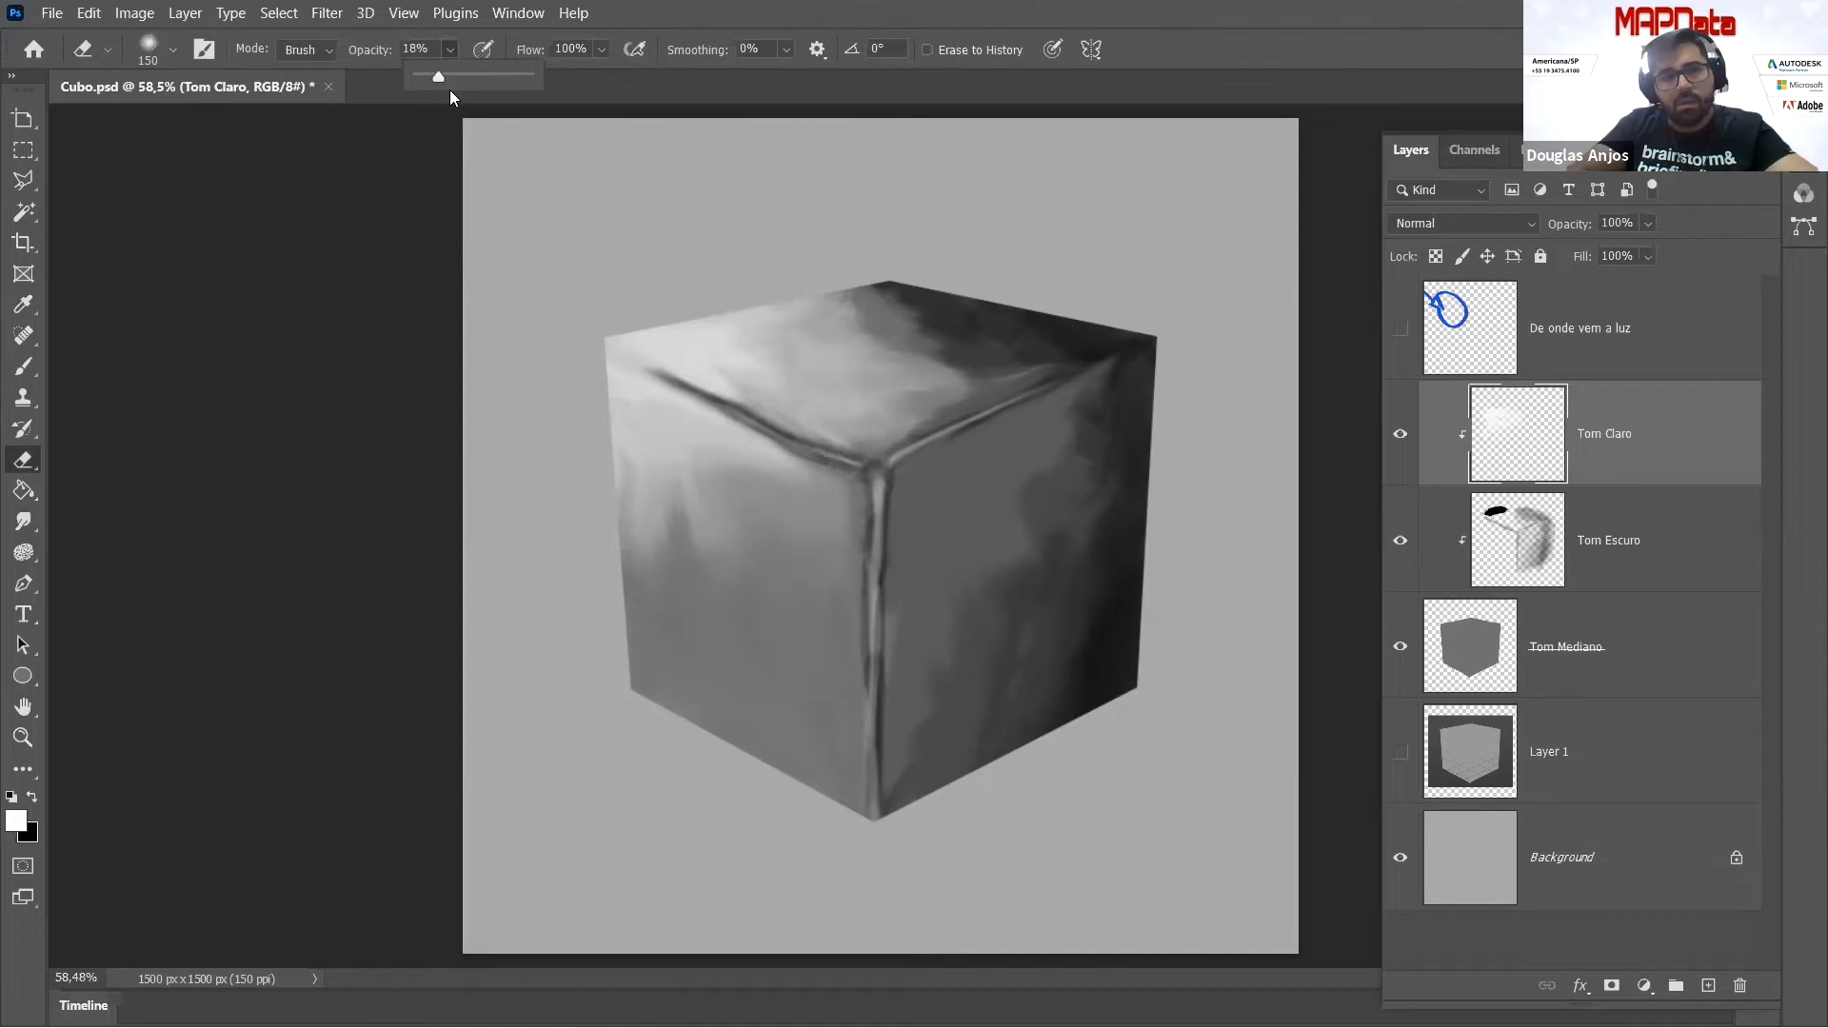
pyautogui.moveTo(842, 367)
pyautogui.mouseDown()
pyautogui.moveTo(852, 432)
pyautogui.moveTo(826, 412)
pyautogui.moveTo(808, 320)
pyautogui.moveTo(854, 323)
pyautogui.mouseUp()
pyautogui.moveTo(864, 414)
pyautogui.mouseDown()
pyautogui.moveTo(779, 368)
pyautogui.moveTo(831, 269)
pyautogui.mouseUp()
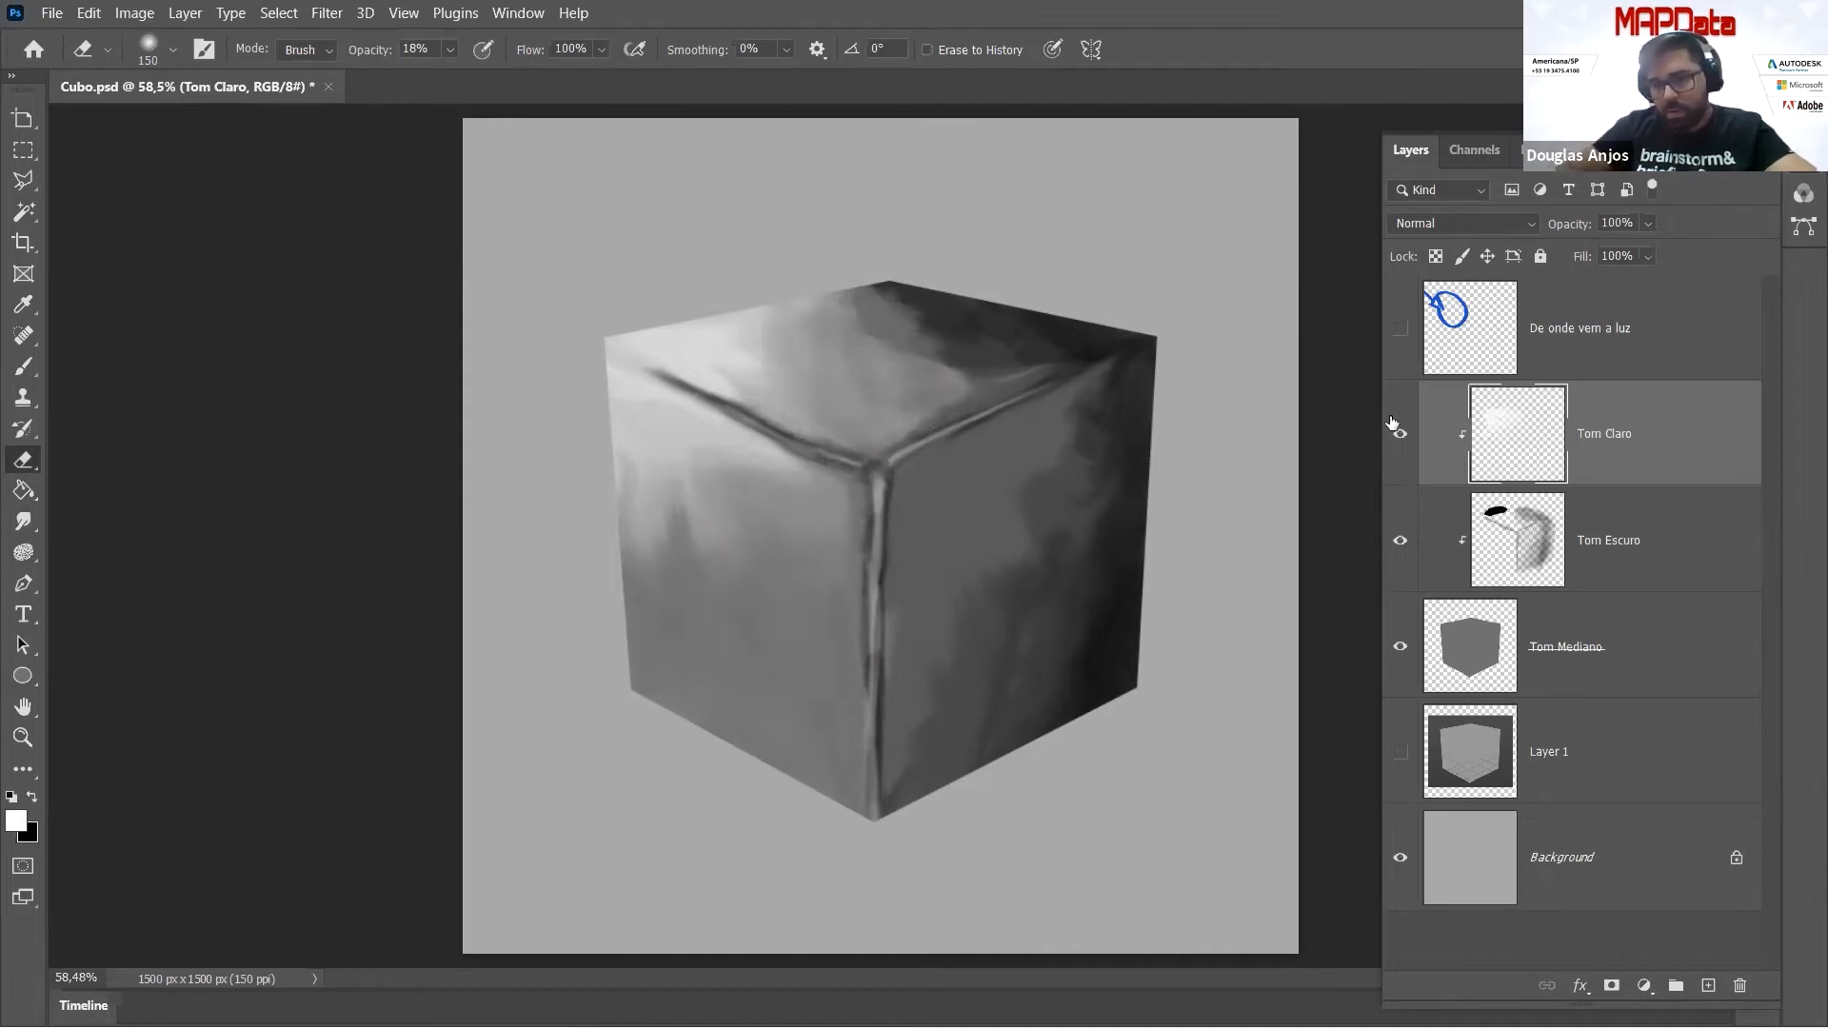
# Smudge the dark tones on the cube's top face on the Tom Escuro layer with a 125 px brush at 20% strength
pyautogui.hotkey('alt', '[')
pyautogui.scroll(2, 859, 372)
pyautogui.scroll(-1, 858, 371)
pyautogui.click(23, 521)
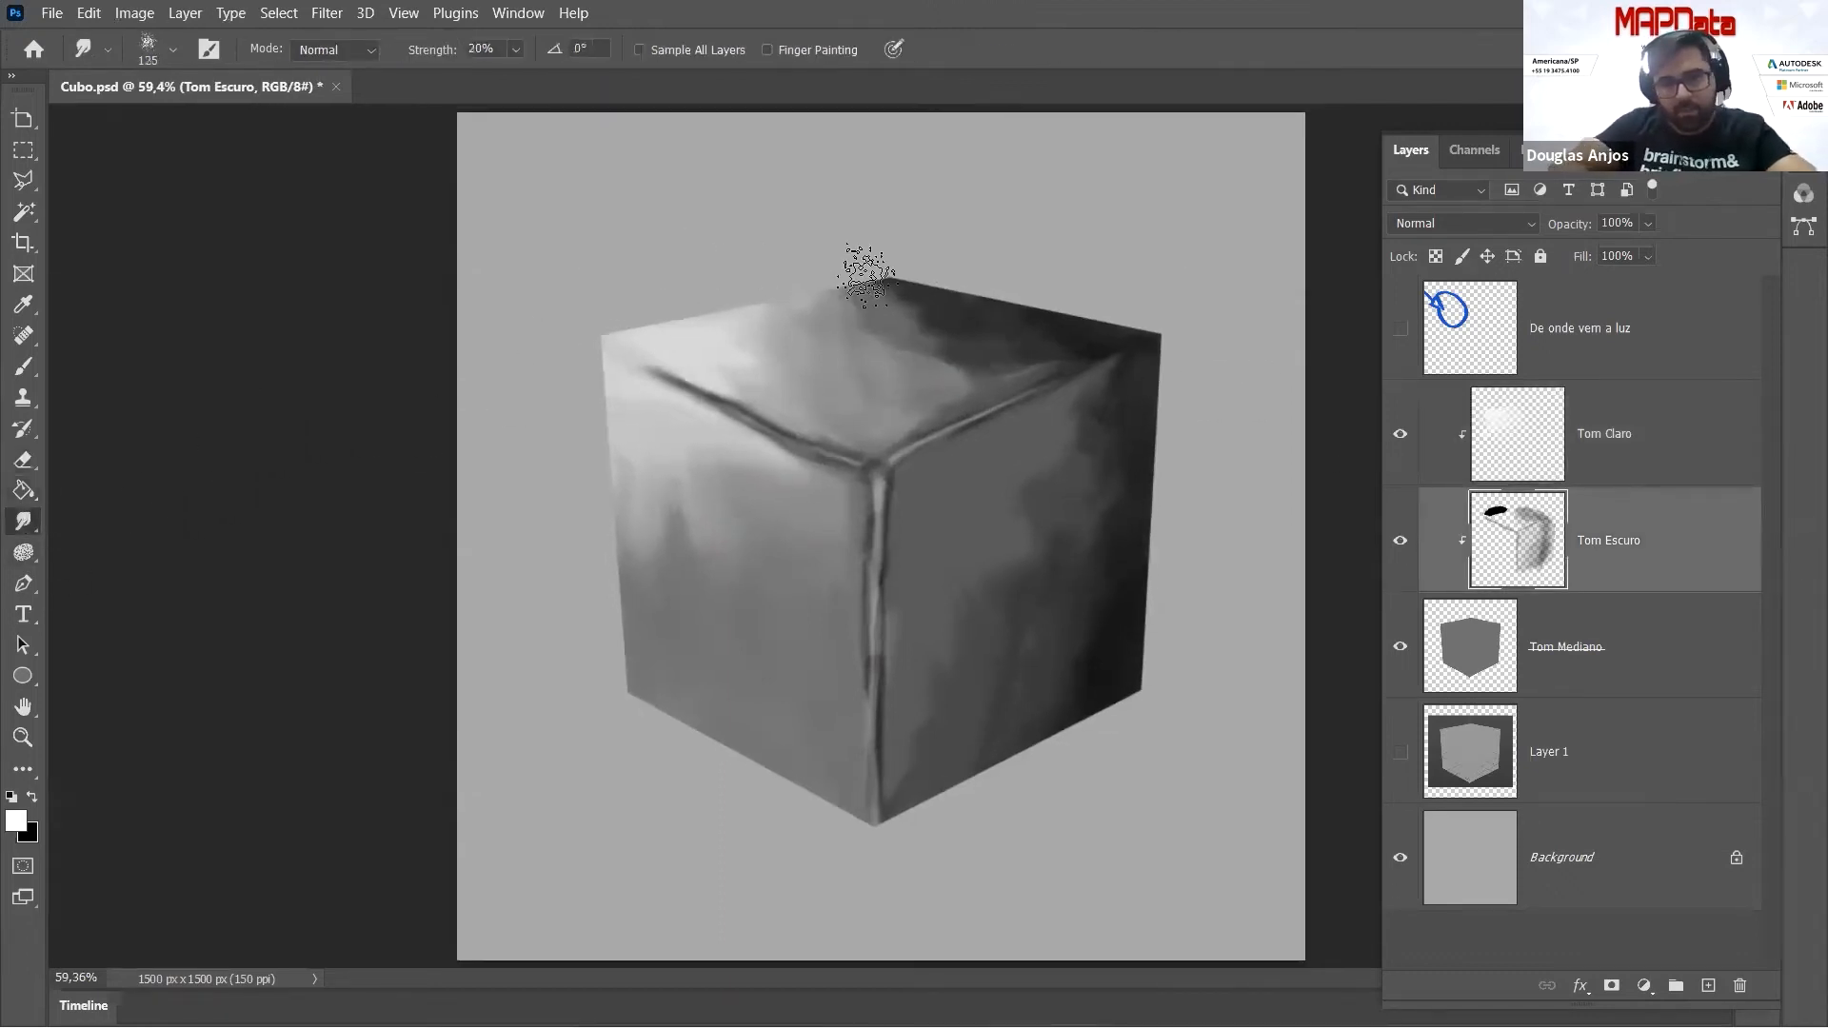
pyautogui.moveTo(899, 388)
pyautogui.mouseDown()
pyautogui.moveTo(862, 376)
pyautogui.moveTo(889, 353)
pyautogui.moveTo(831, 337)
pyautogui.moveTo(874, 331)
pyautogui.moveTo(873, 309)
pyautogui.moveTo(833, 286)
pyautogui.moveTo(892, 344)
pyautogui.moveTo(859, 413)
pyautogui.moveTo(1000, 365)
pyautogui.moveTo(927, 429)
pyautogui.moveTo(973, 360)
pyautogui.moveTo(861, 294)
pyautogui.moveTo(909, 308)
pyautogui.moveTo(896, 339)
pyautogui.moveTo(1037, 353)
pyautogui.moveTo(1021, 359)
pyautogui.moveTo(1064, 342)
pyautogui.mouseUp()
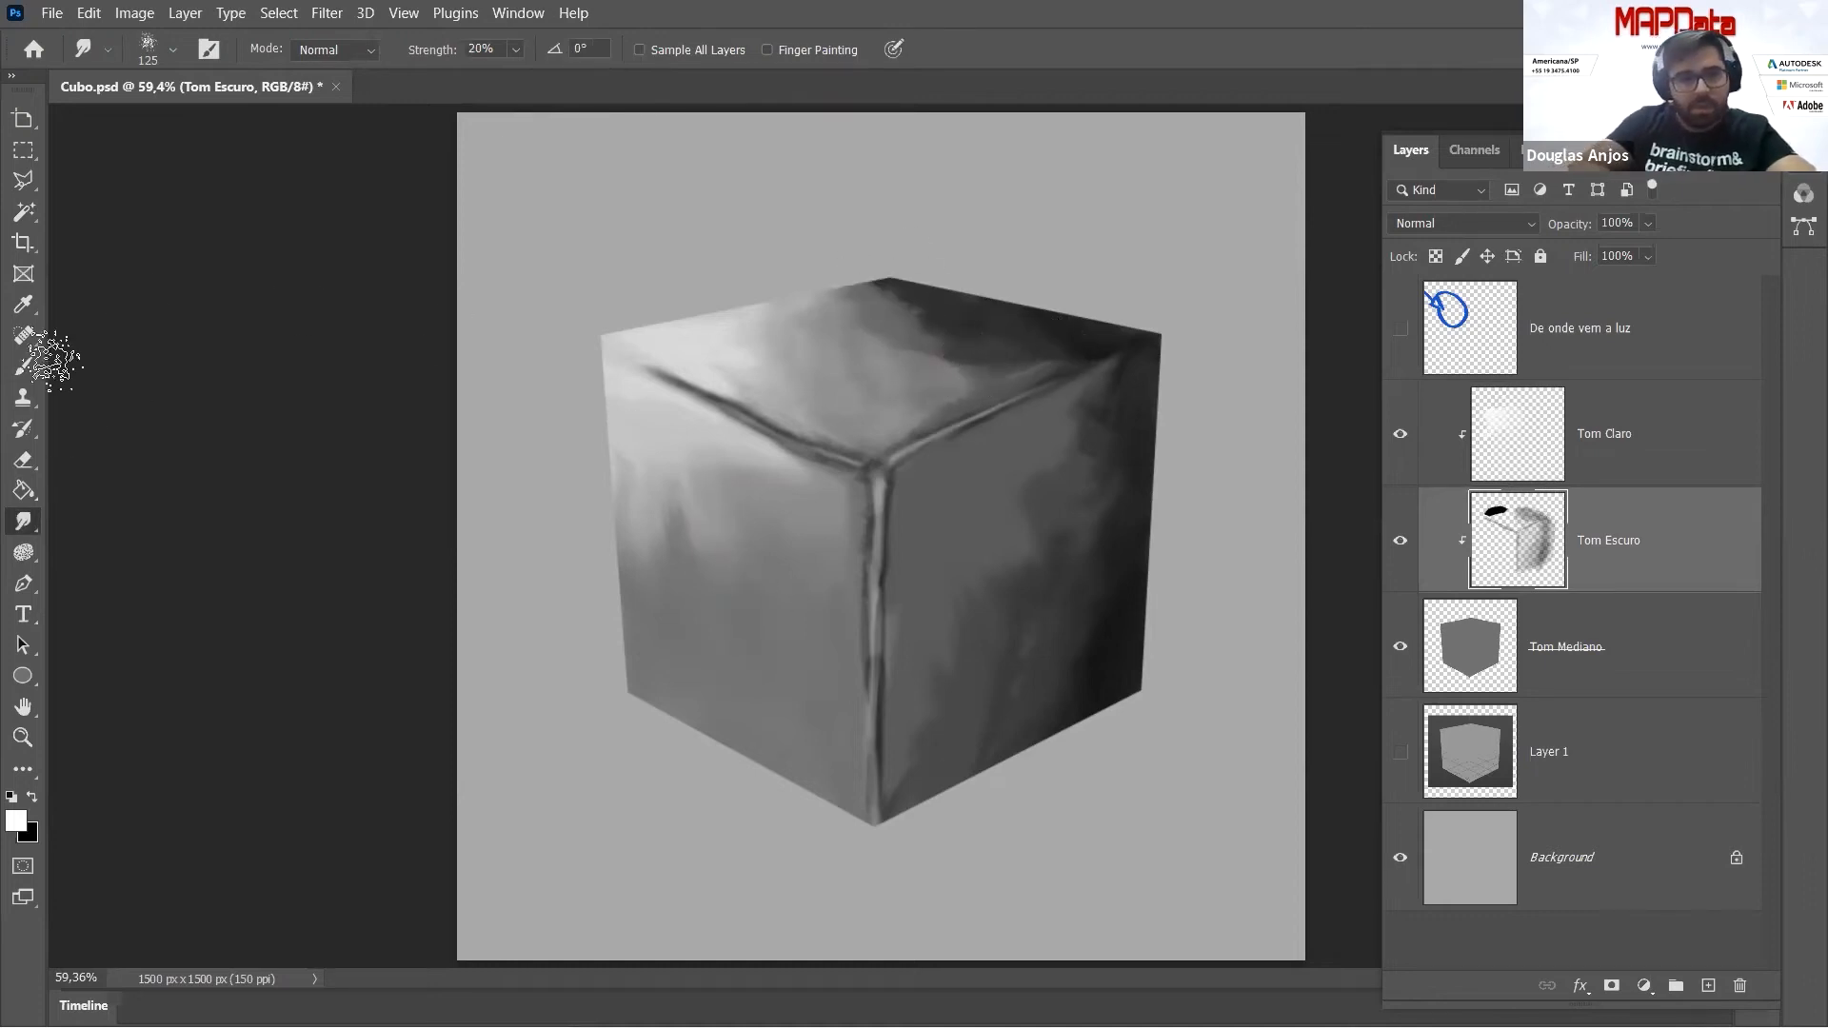
pyautogui.hotkey('ctrl', '0')
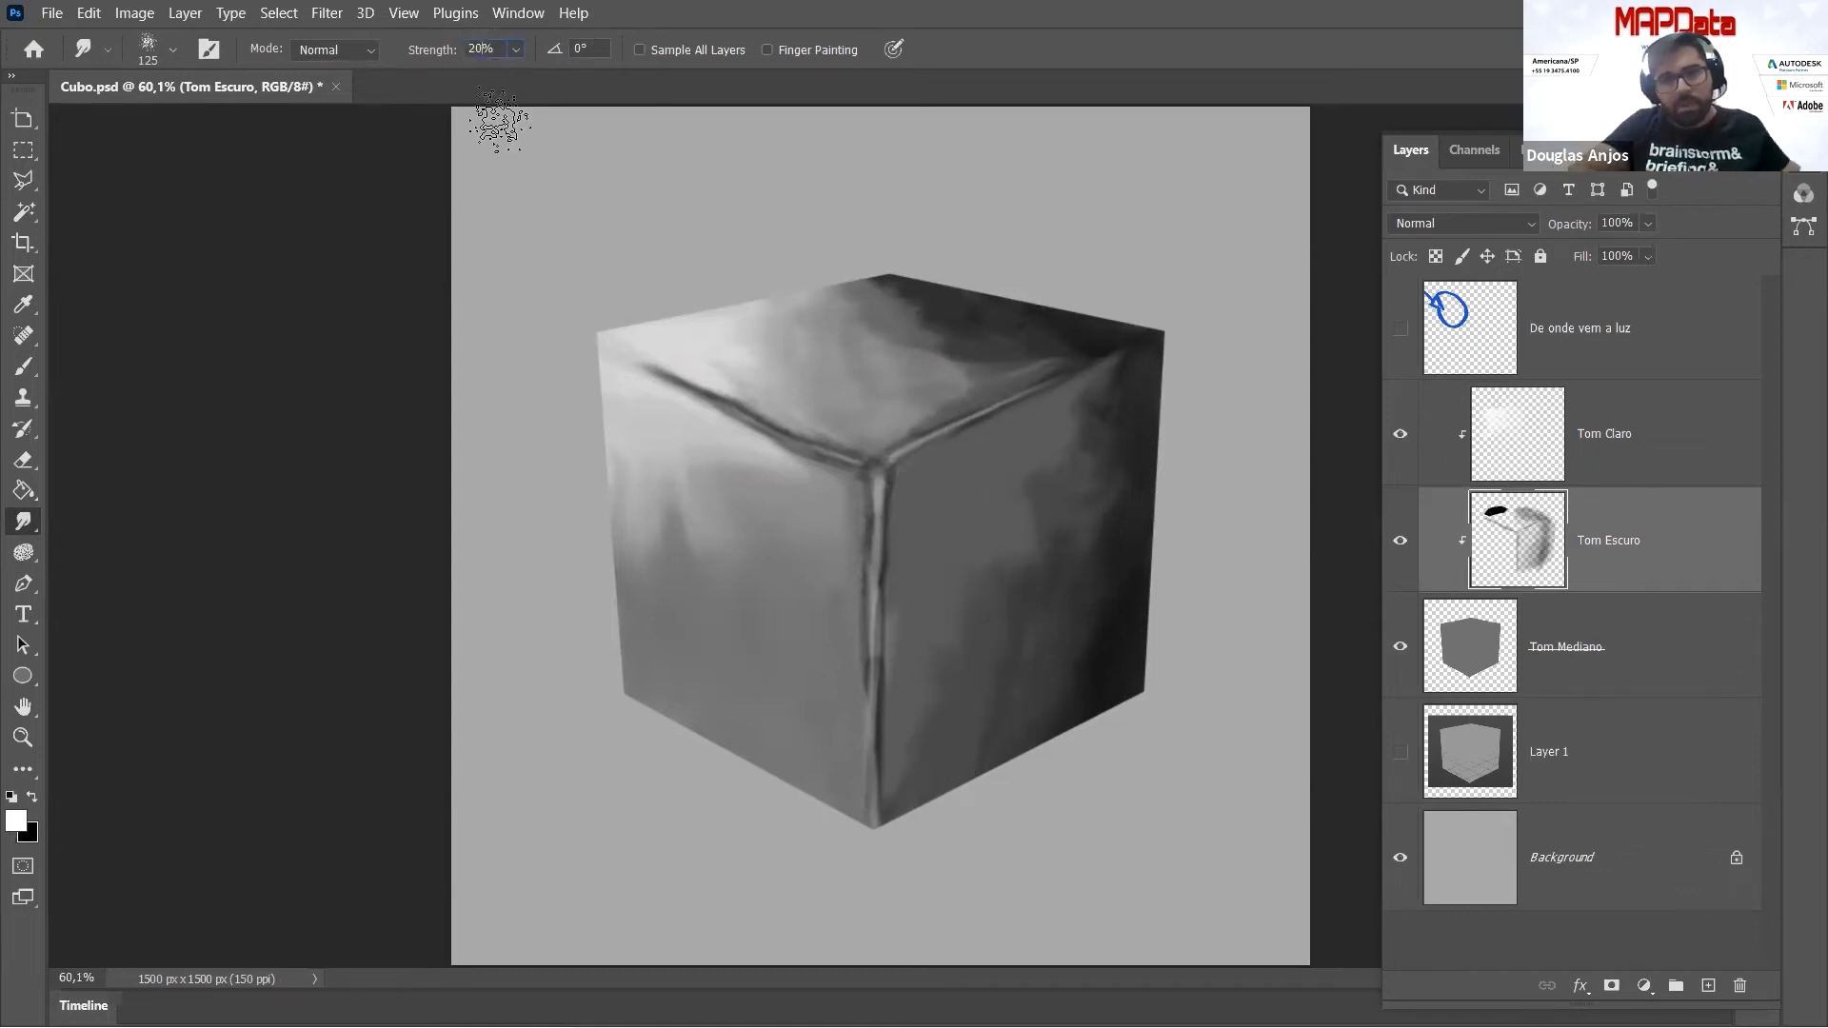
# Set the Smudge strength to 50% and blend the dark tones across the cube's right face with the 125 px brush
pyautogui.press('BackSpace')
pyautogui.press('BackSpace')
pyautogui.write('50')
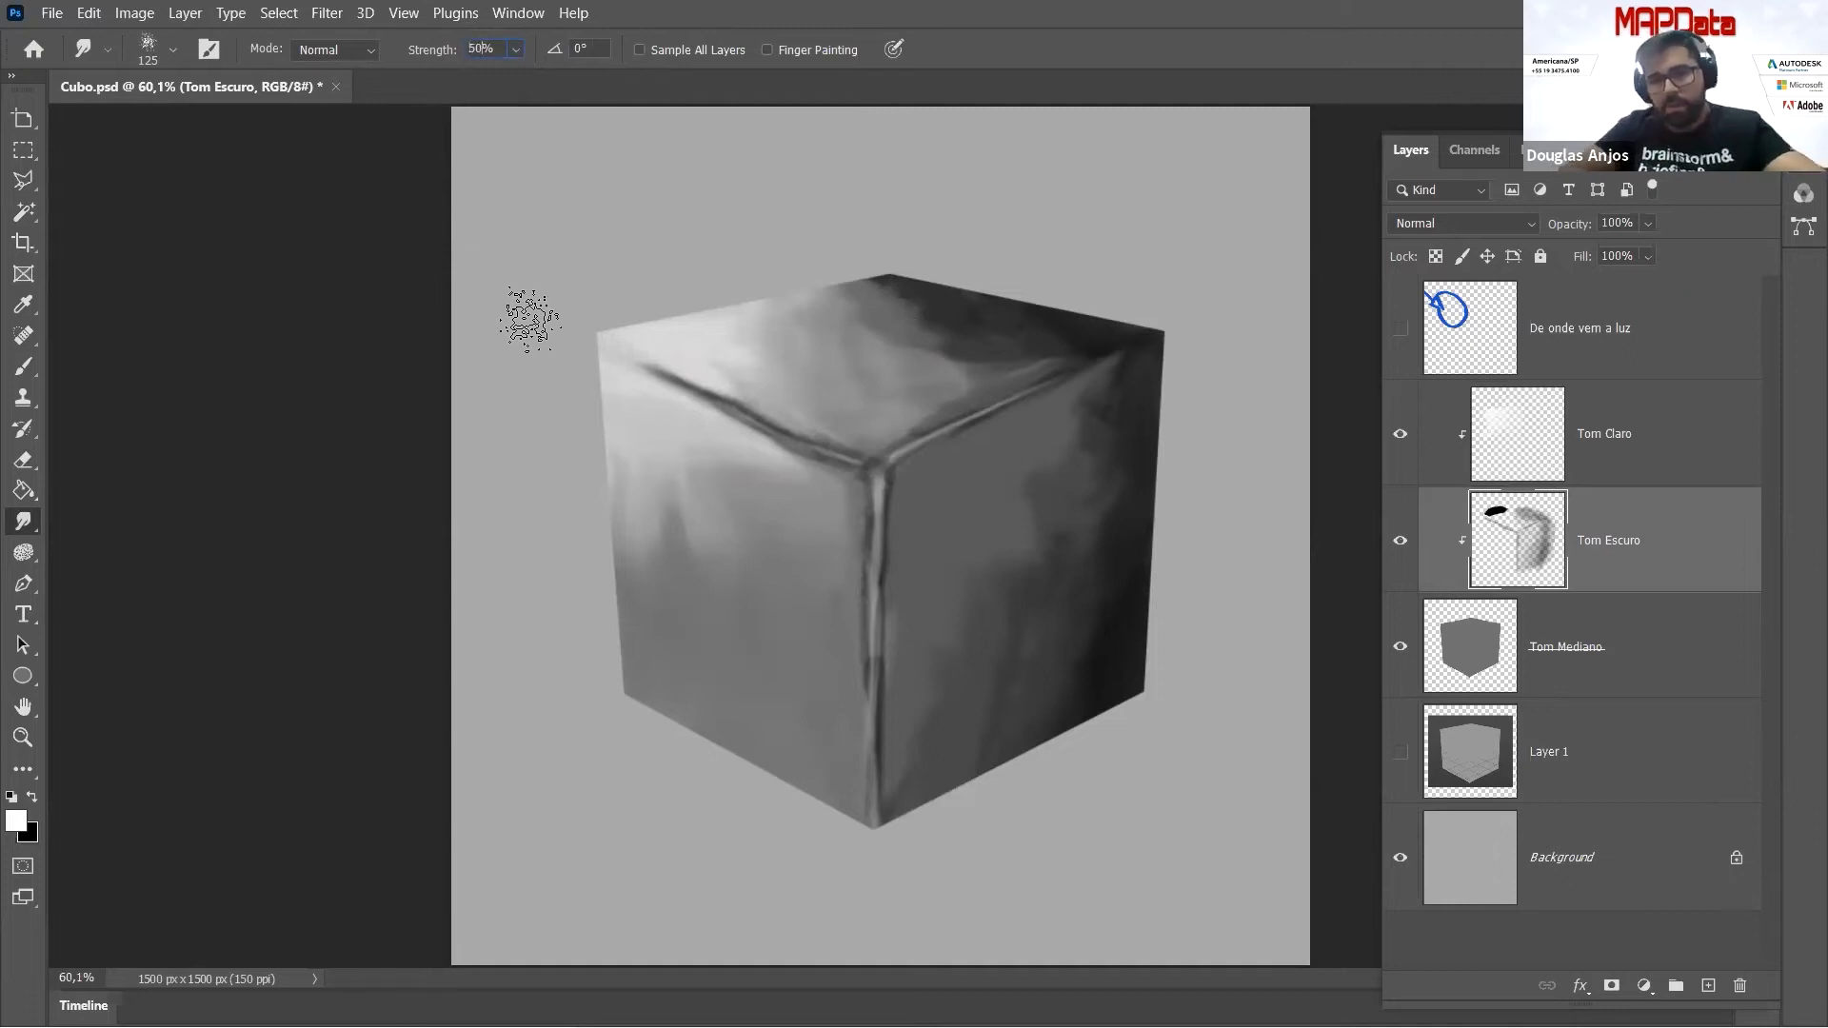
pyautogui.press('Return')
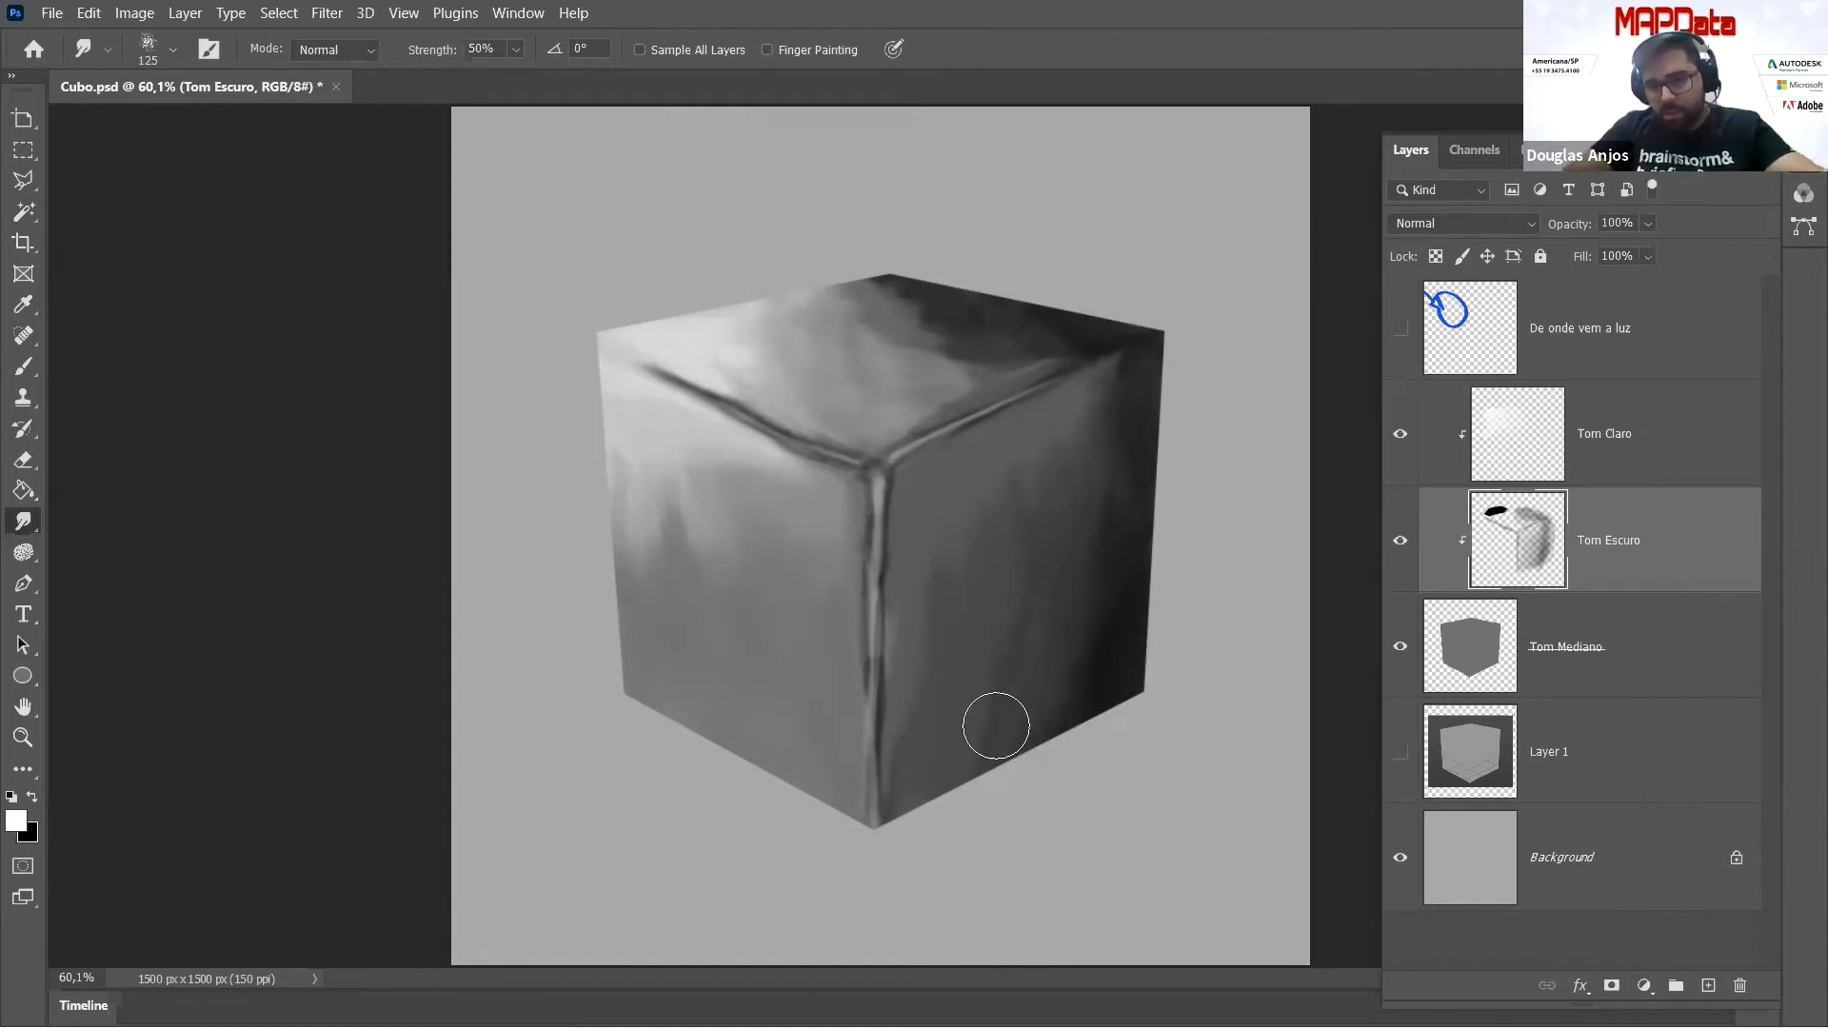
pyautogui.press('e')
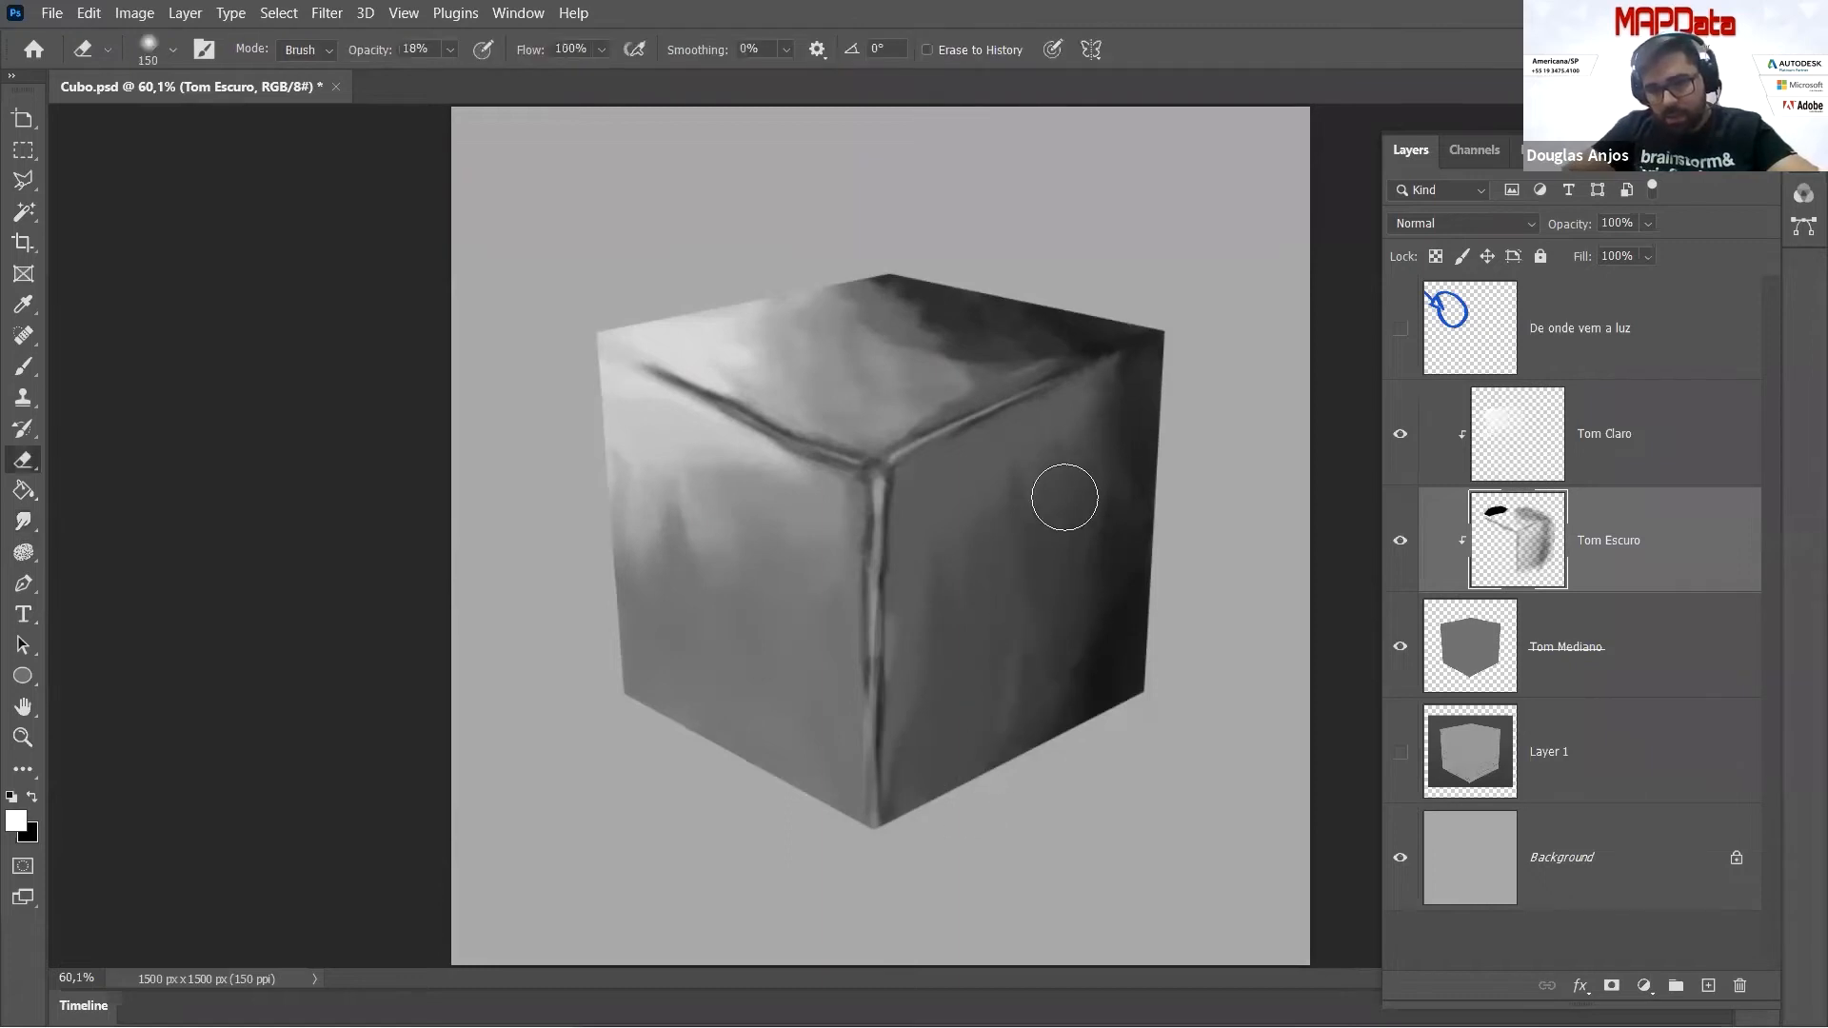
pyautogui.click(23, 521)
pyautogui.moveTo(1033, 600)
pyautogui.mouseDown()
pyautogui.moveTo(969, 772)
pyautogui.moveTo(978, 718)
pyautogui.moveTo(1028, 633)
pyautogui.moveTo(979, 767)
pyautogui.mouseUp()
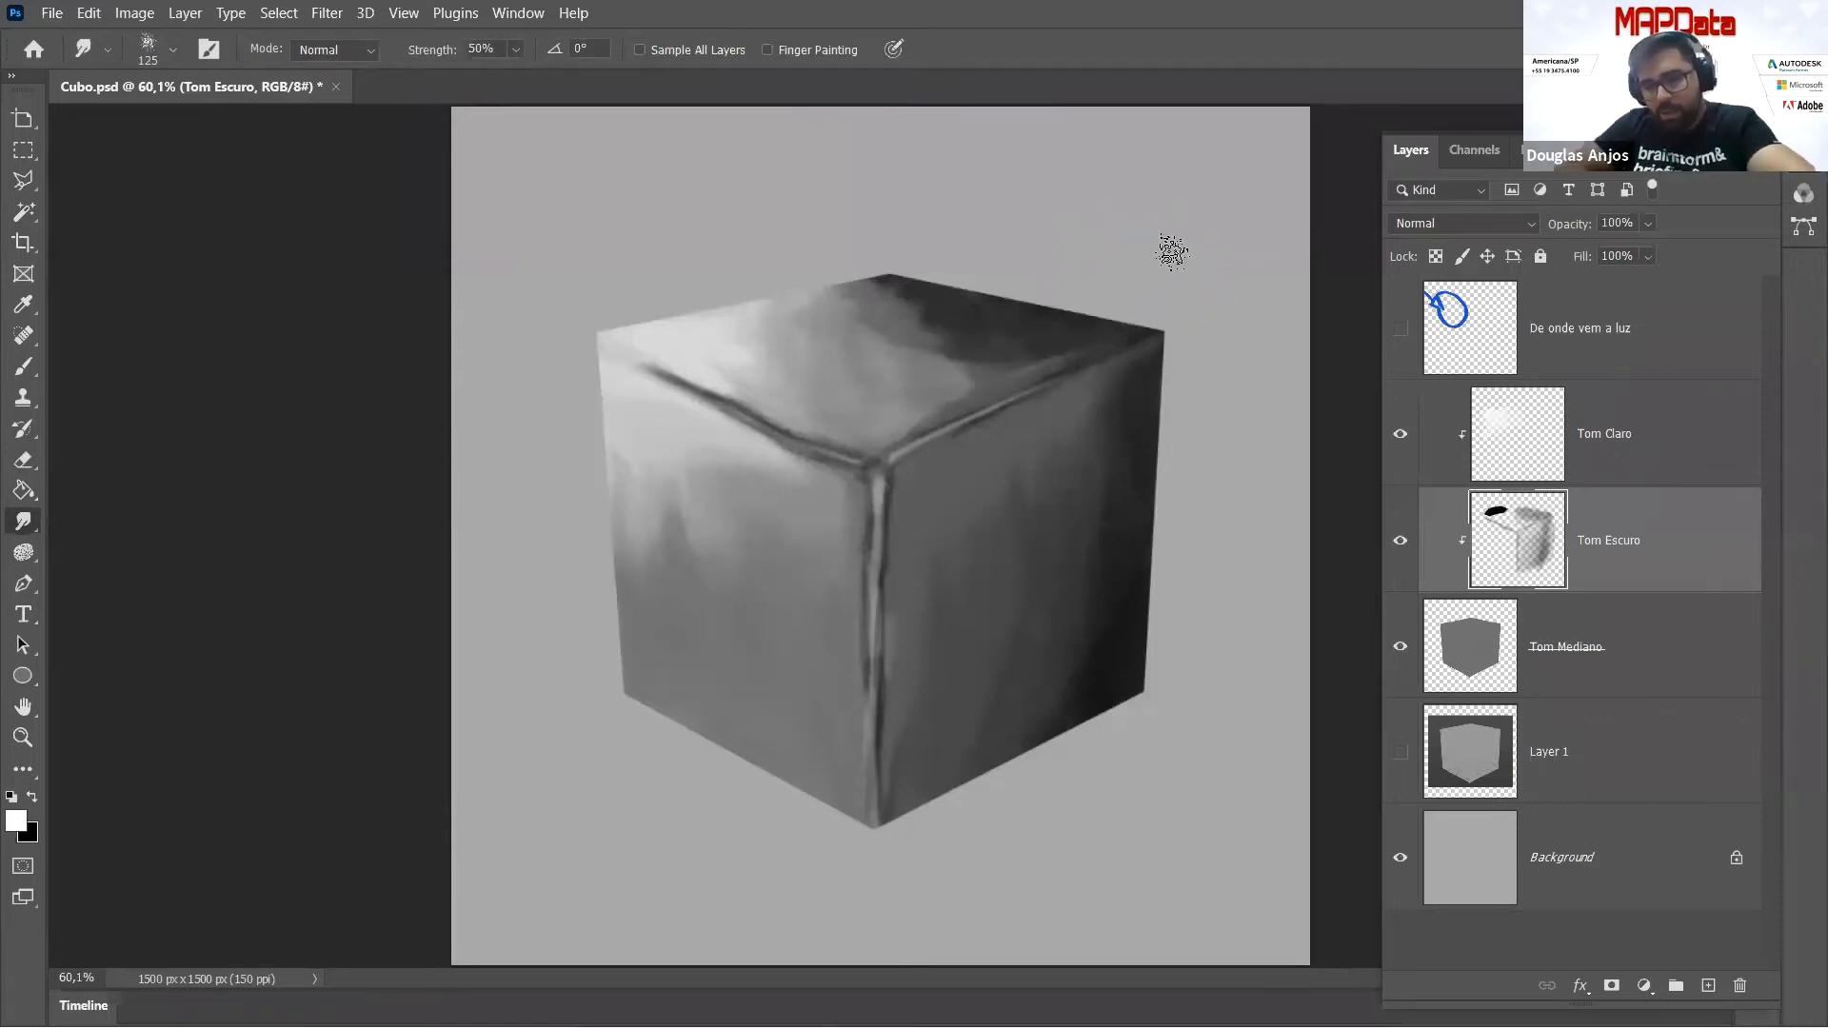
# Reduce the Smudge brush to 45 px and refine the dark tones near the right face's upper edge
pyautogui.press('[')
pyautogui.press('[')
pyautogui.press('[')
pyautogui.press('[')
pyautogui.press('[')
pyautogui.press('[')
pyautogui.press('[')
pyautogui.press('[')
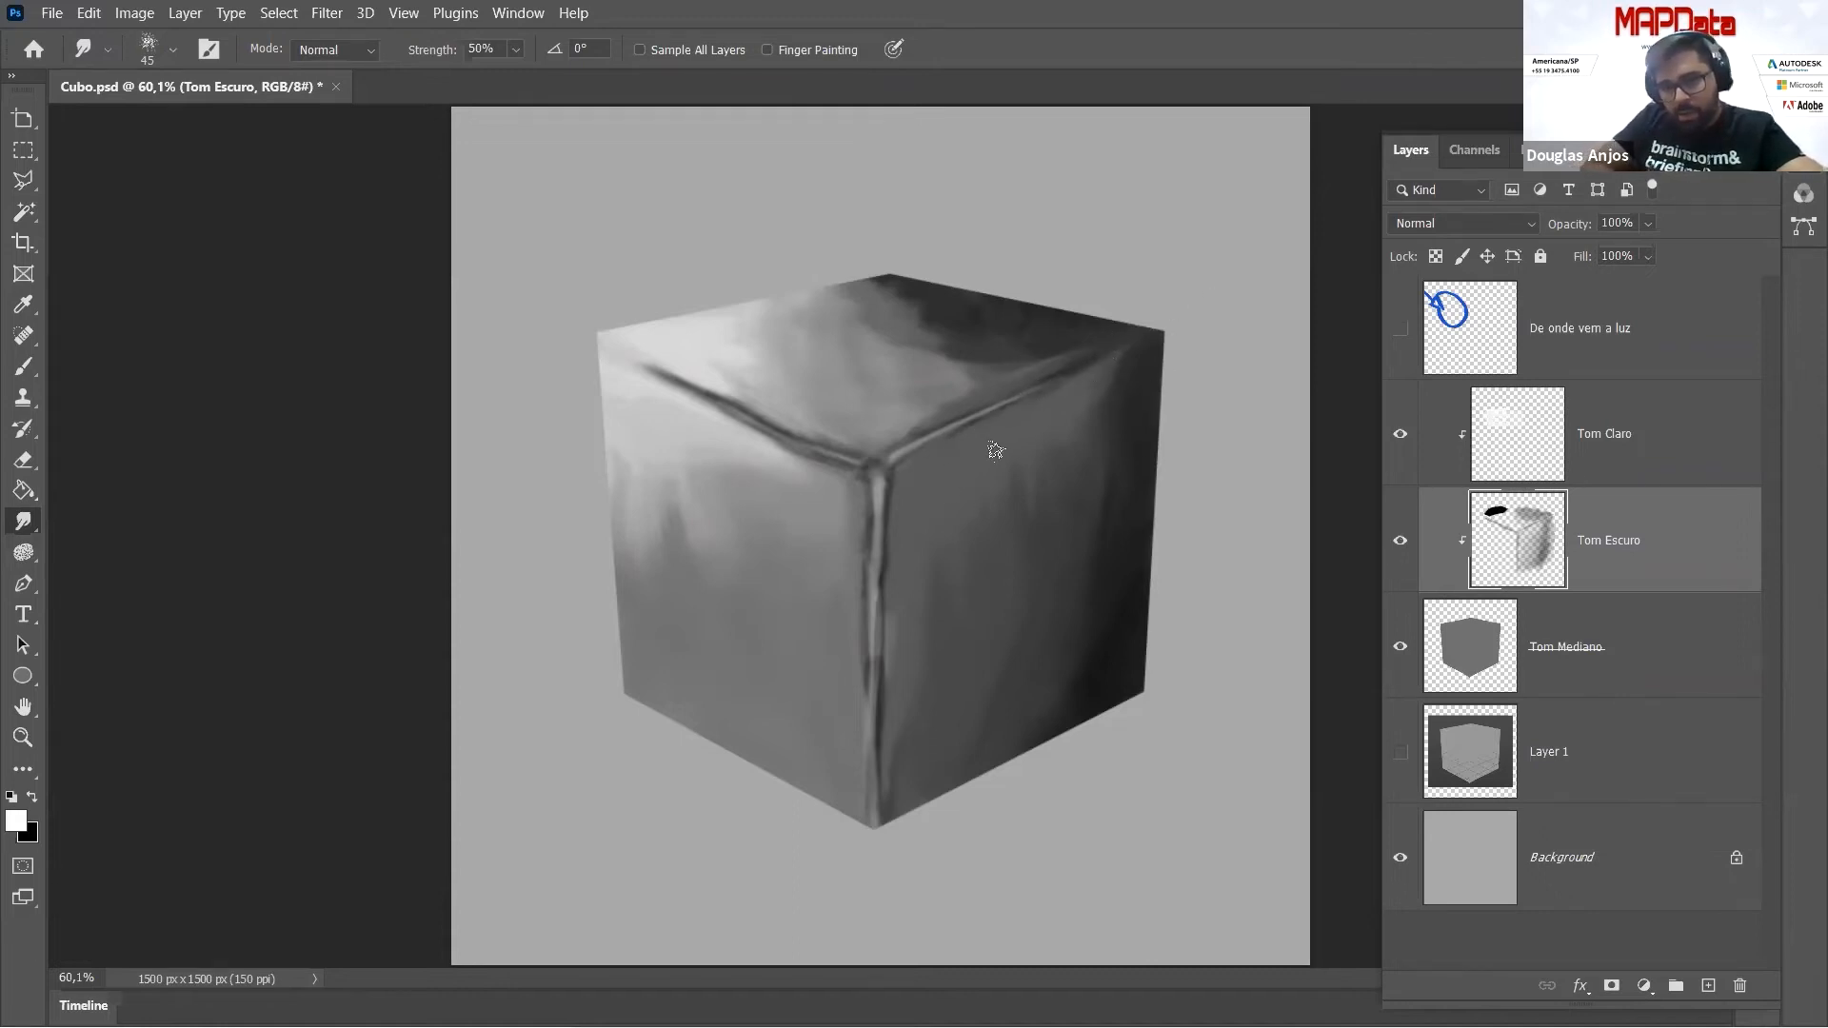
# Smudge the lines along the cube's front vertical edge on the Tom Escuro and Tom Claro layers with the 45 px brush at 50% strength
pyautogui.click(1530, 444)
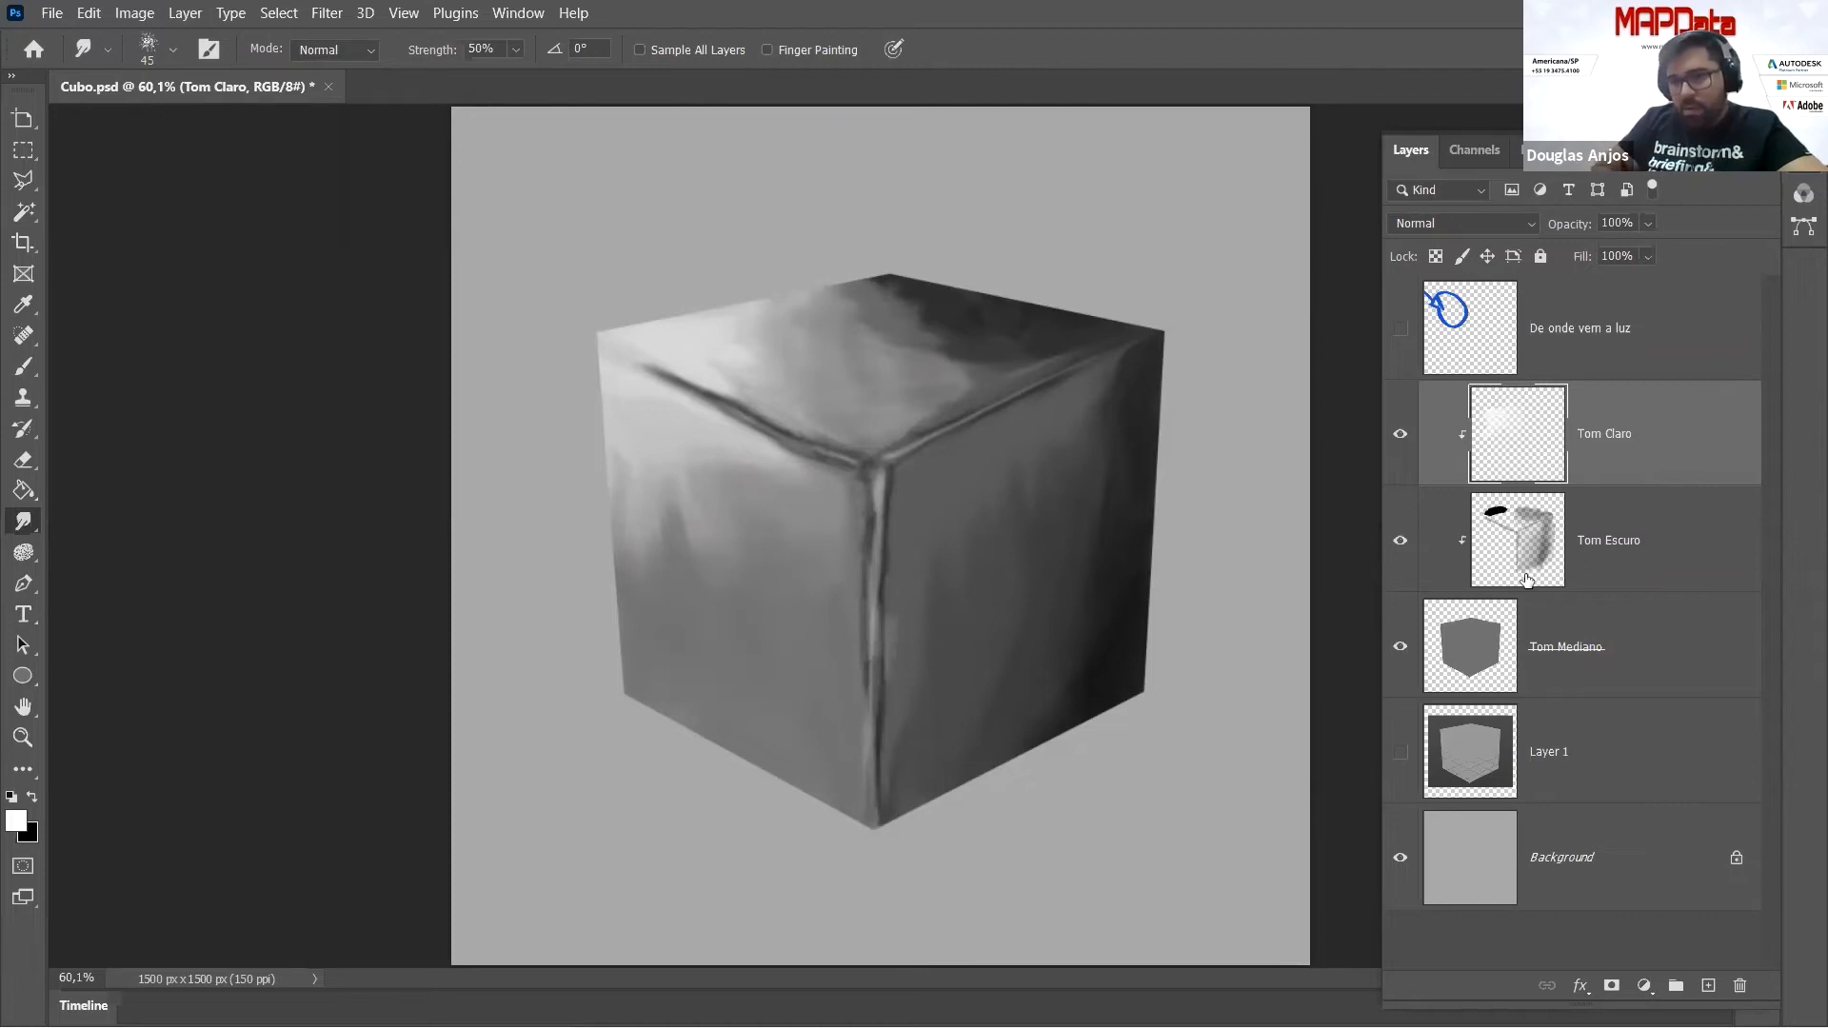
pyautogui.click(1439, 539)
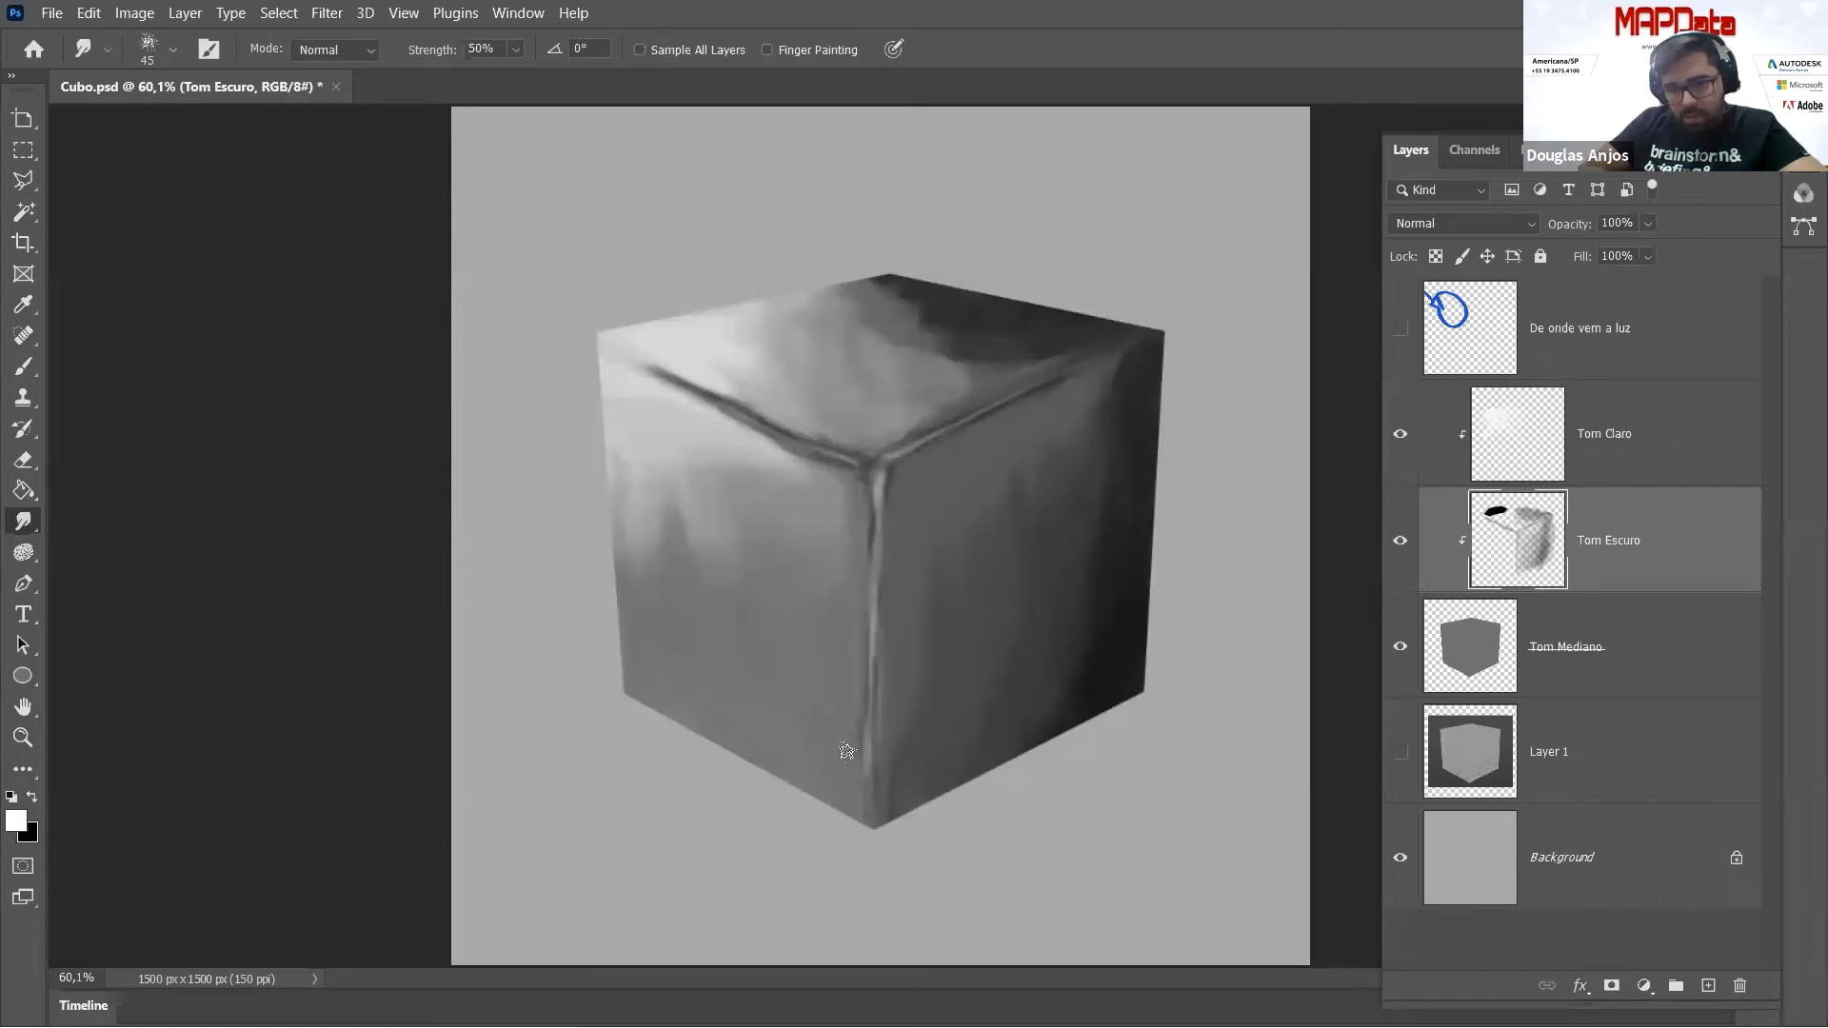
pyautogui.click(1543, 442)
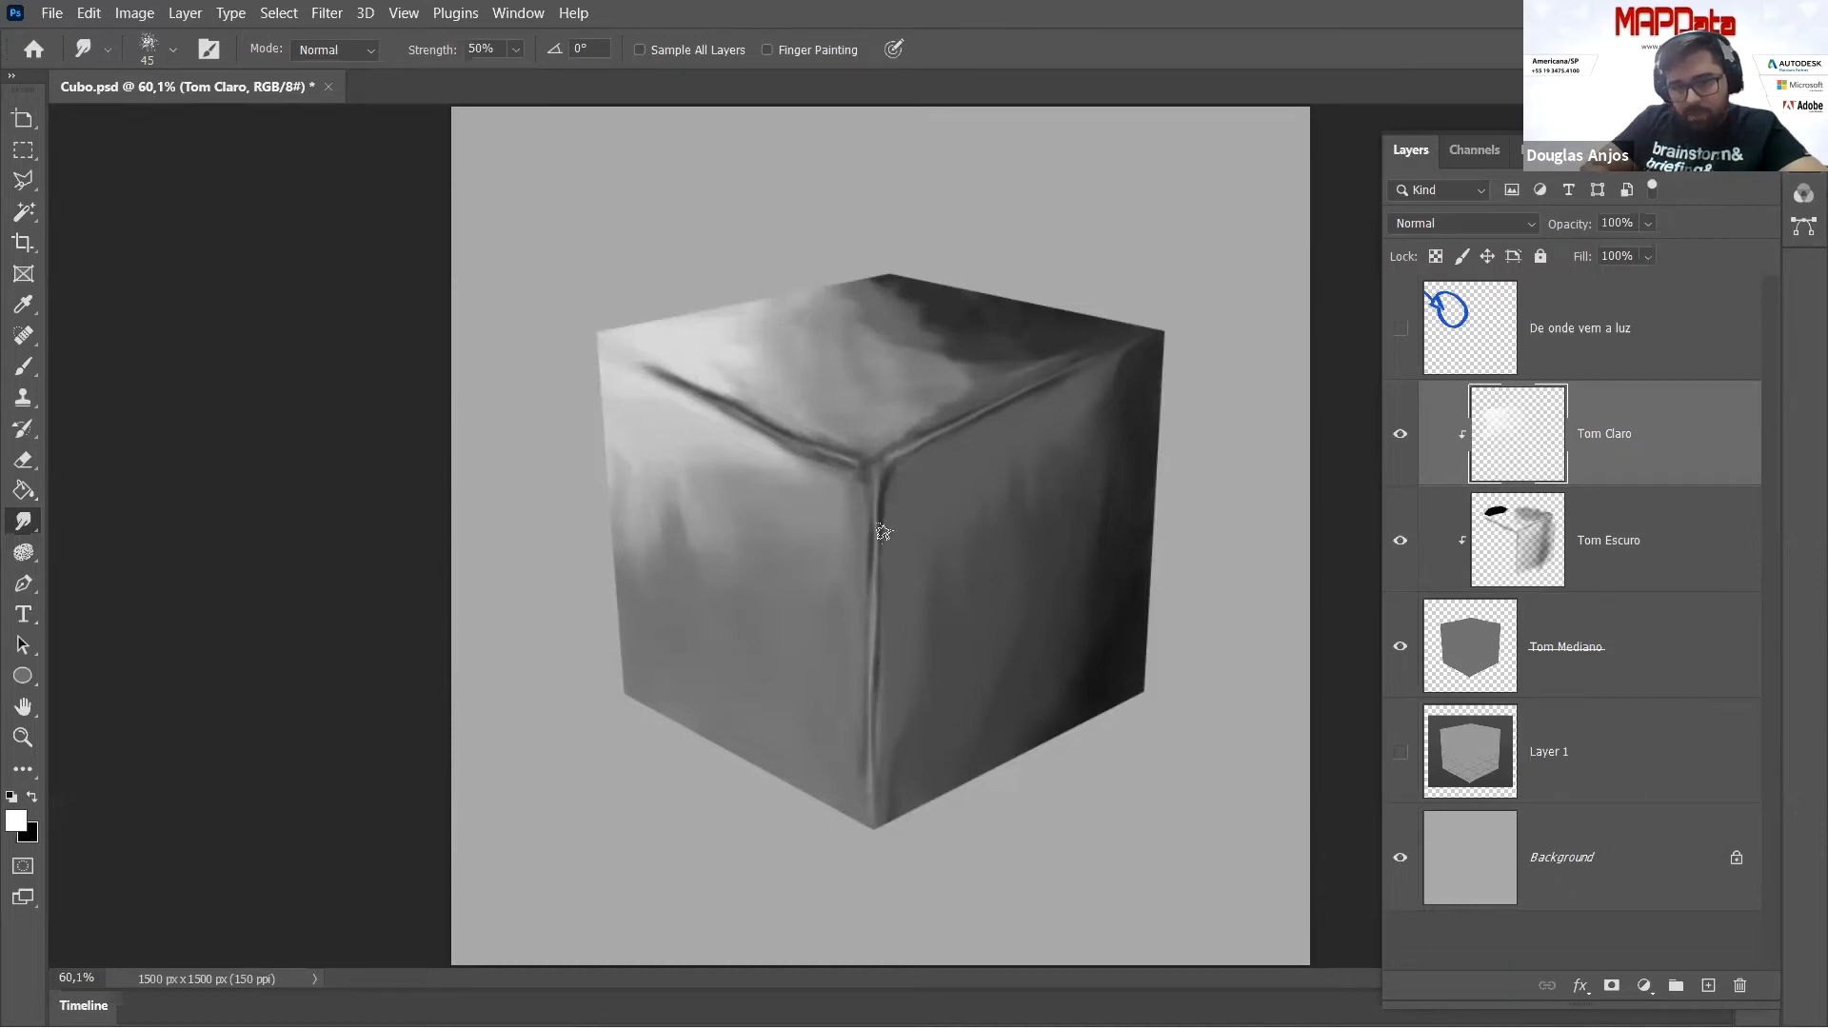
pyautogui.moveTo(878, 526); pyautogui.dragTo(882, 601)
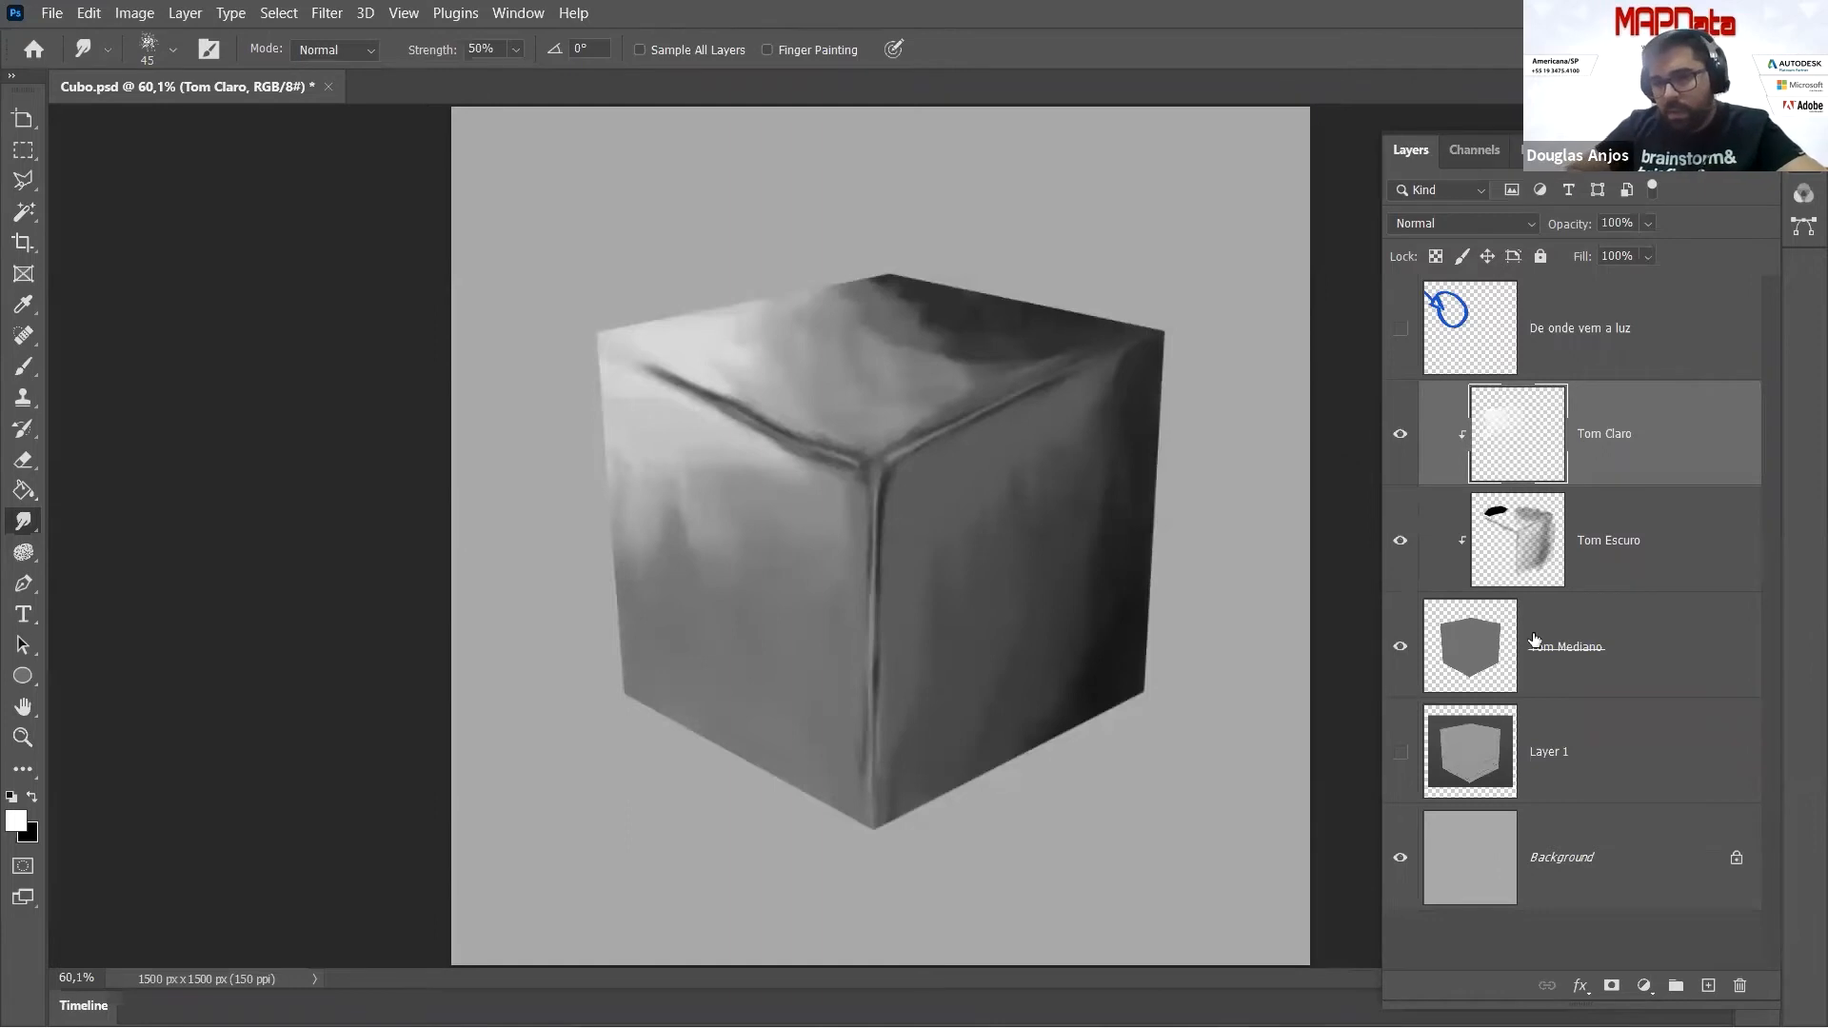
# Lighten the dark line between the top and left faces on the Tom Escuro layer with a 60 px Eraser at 18% opacity
pyautogui.click(1552, 534)
pyautogui.press('e')
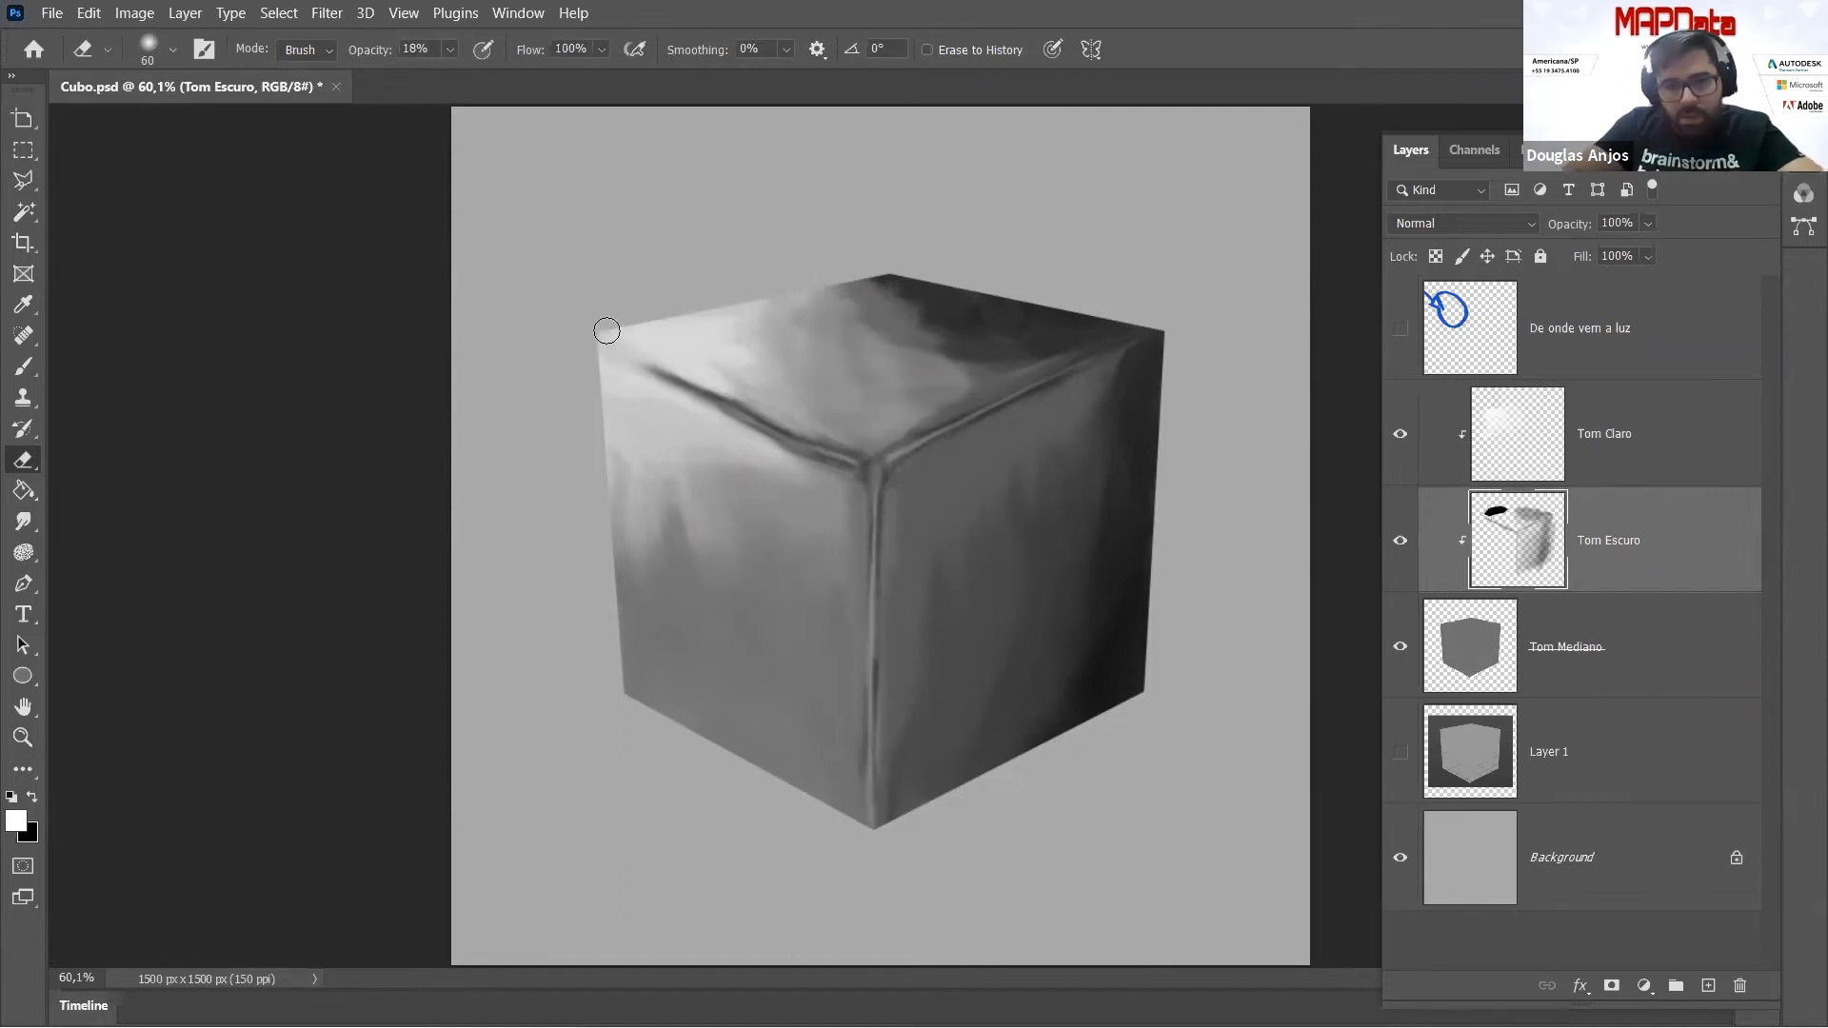
pyautogui.moveTo(629, 351); pyautogui.dragTo(718, 404)
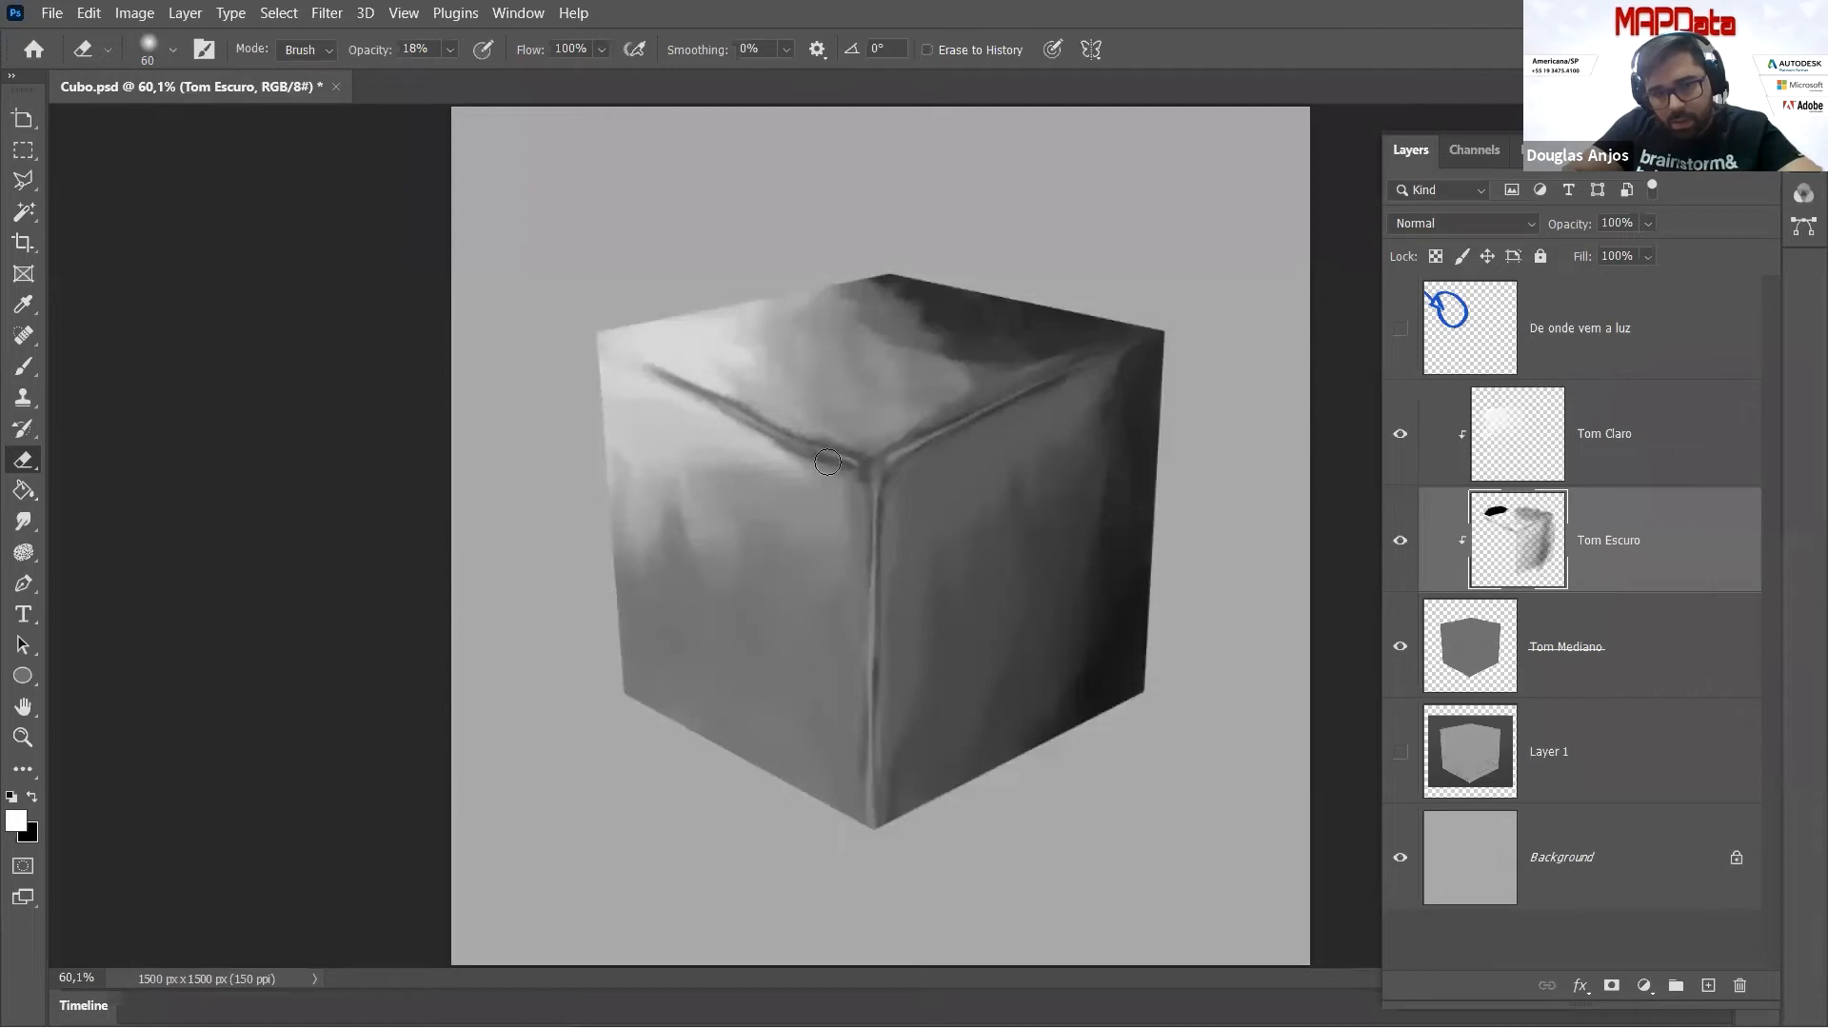
# Smudge the light tones along the edge between the top and left faces on the Tom Claro layer with a 45 px brush at 50% strength
pyautogui.click(1536, 463)
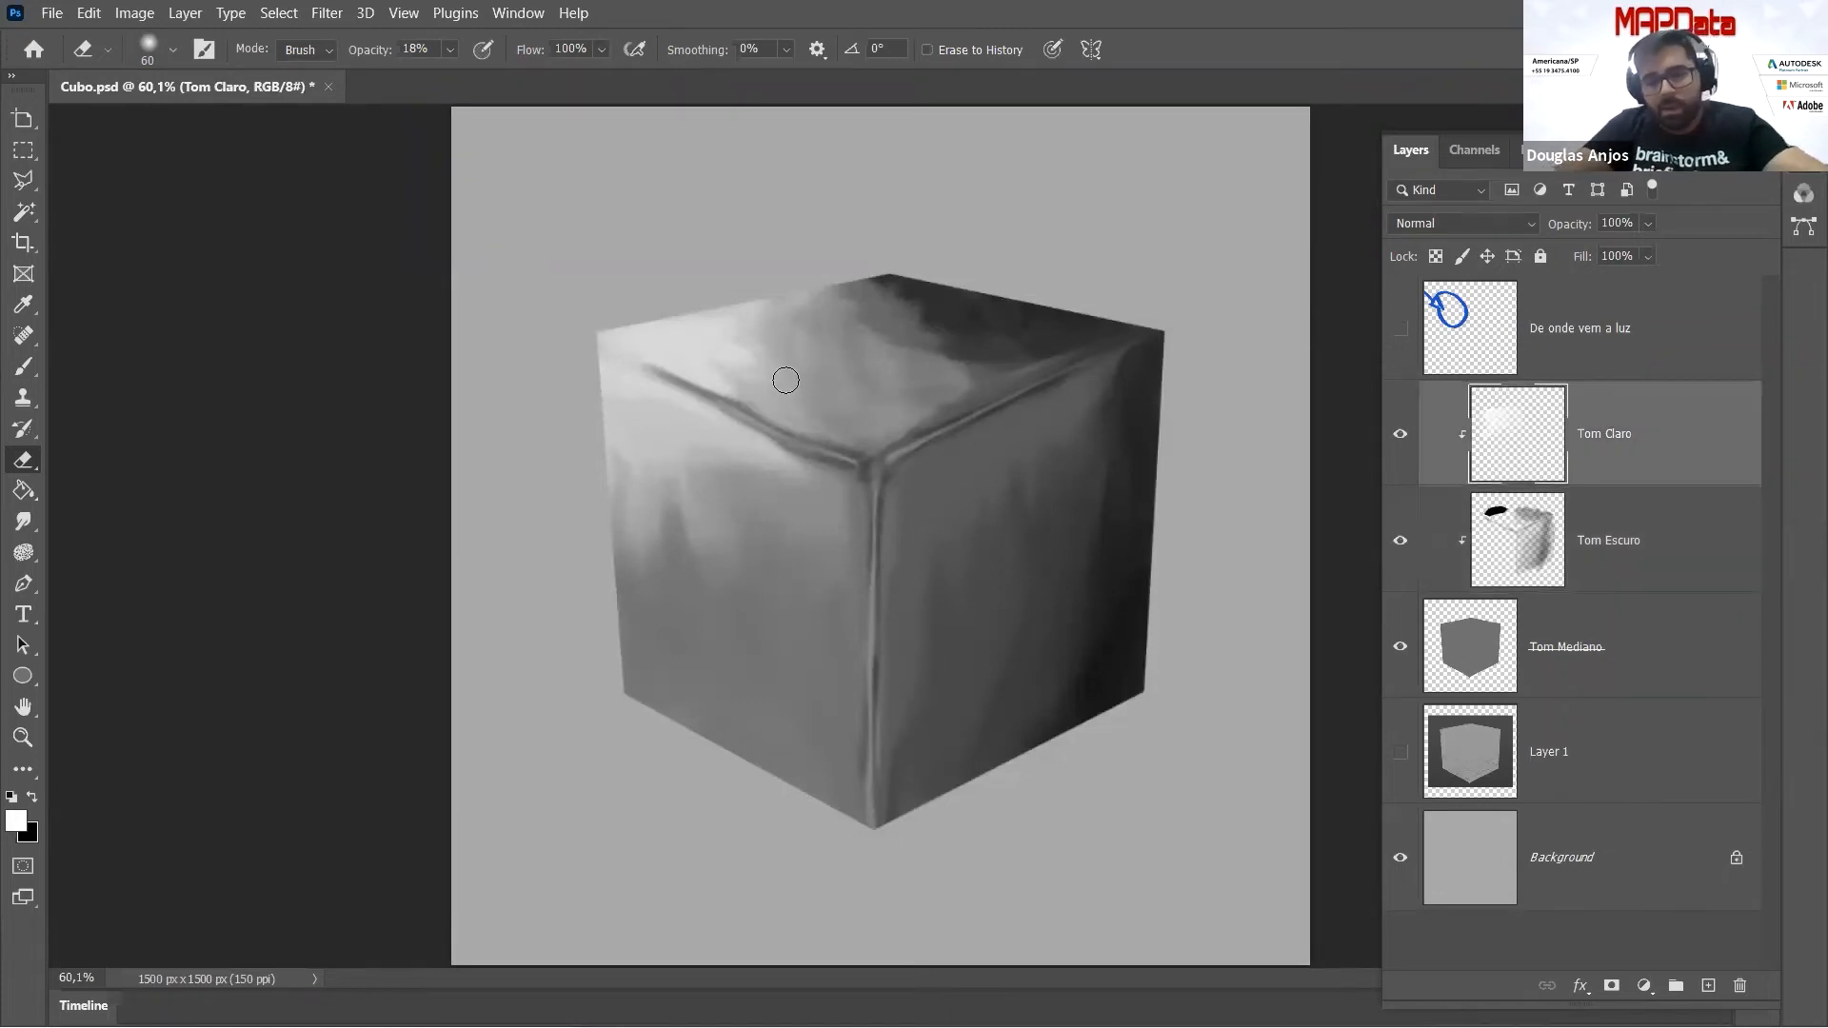
pyautogui.click(23, 521)
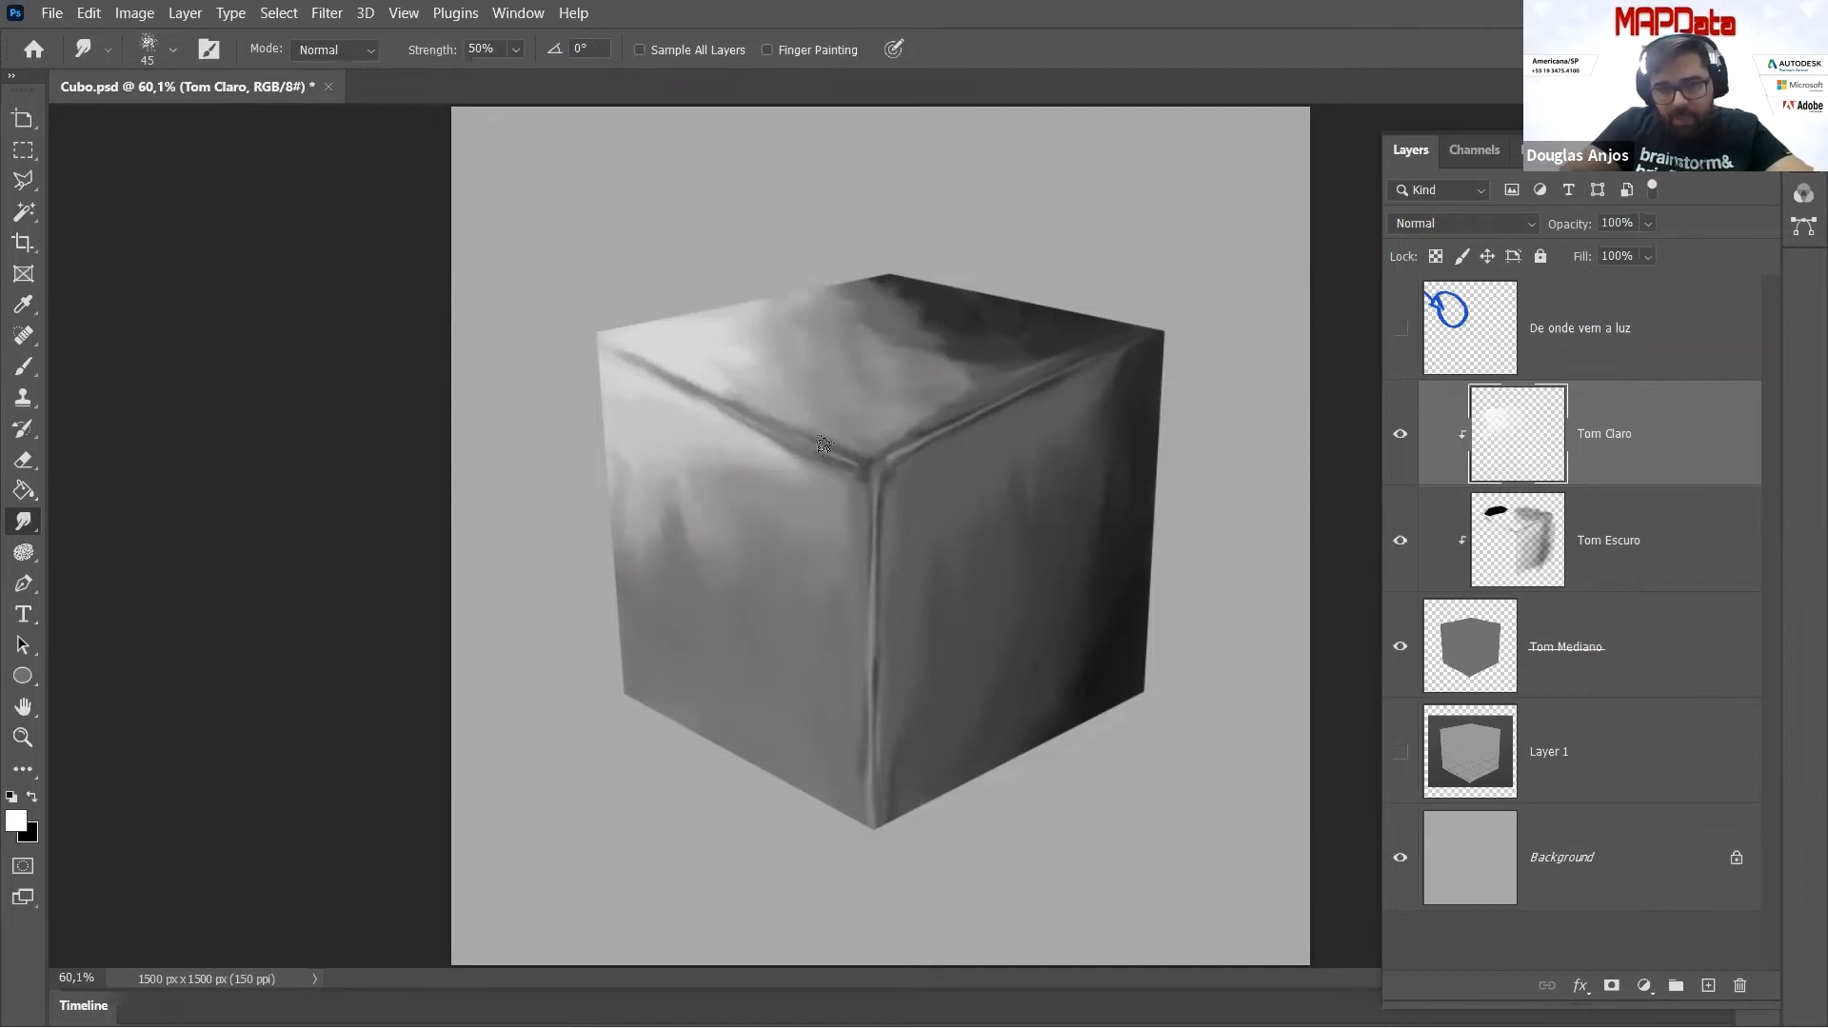
pyautogui.moveTo(767, 396); pyautogui.dragTo(703, 375)
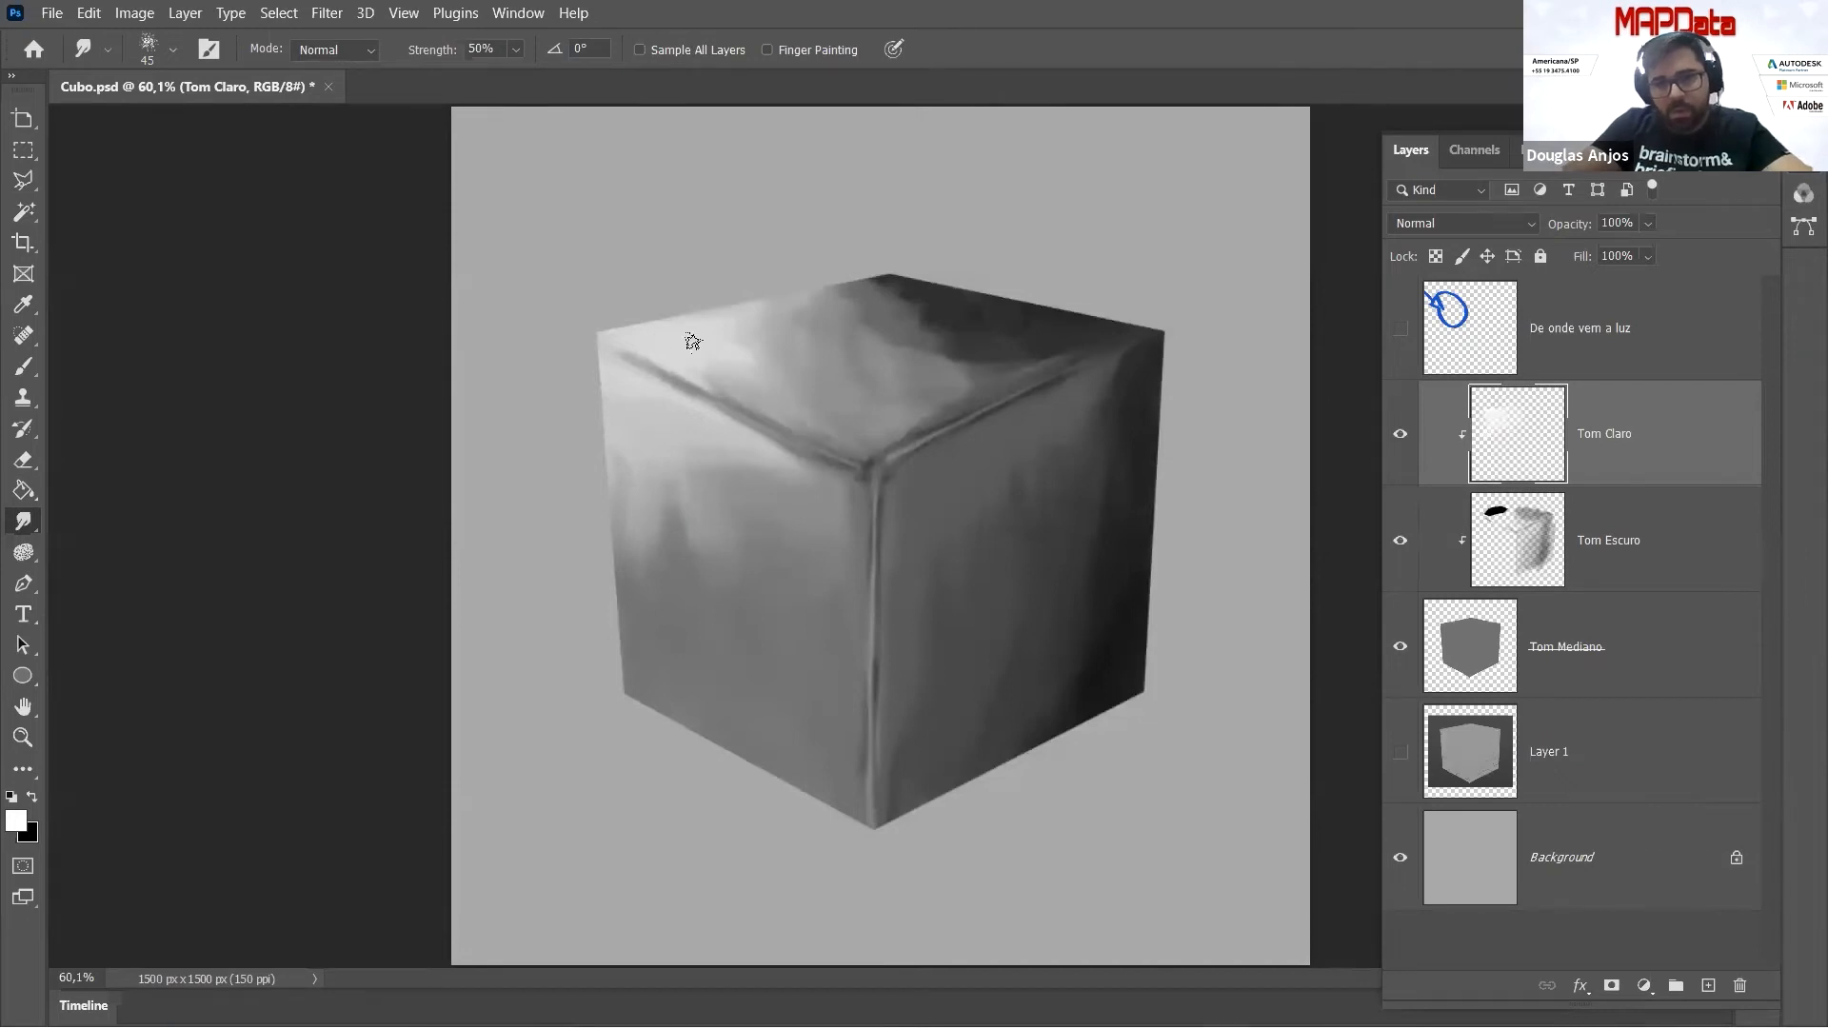
# Tone down the highlight around the cube's outer left corner with a large Eraser of up to 400 px at 18% opacity
pyautogui.press('e')
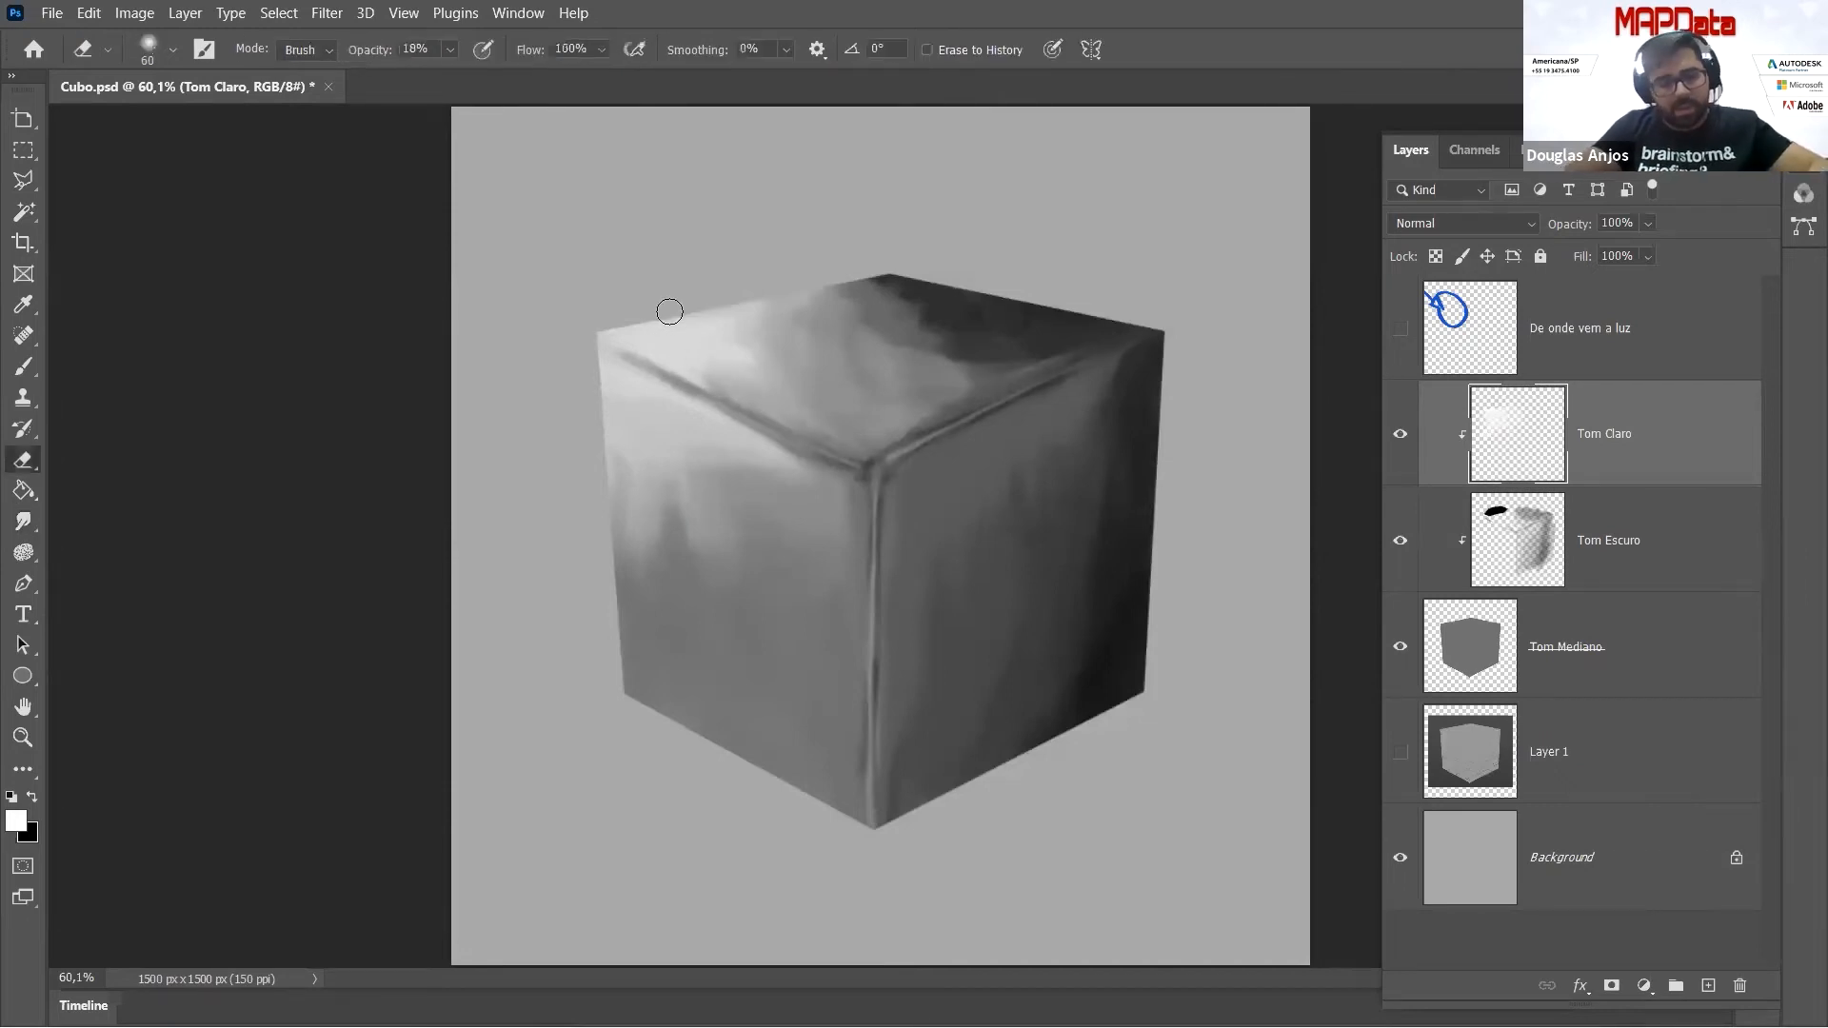
pyautogui.press(']')
pyautogui.press(']')
pyautogui.press(']')
pyautogui.press(']')
pyautogui.press(']')
pyautogui.press(']')
pyautogui.press(']')
pyautogui.press(']')
pyautogui.press(']')
pyautogui.press(']')
pyautogui.press(']')
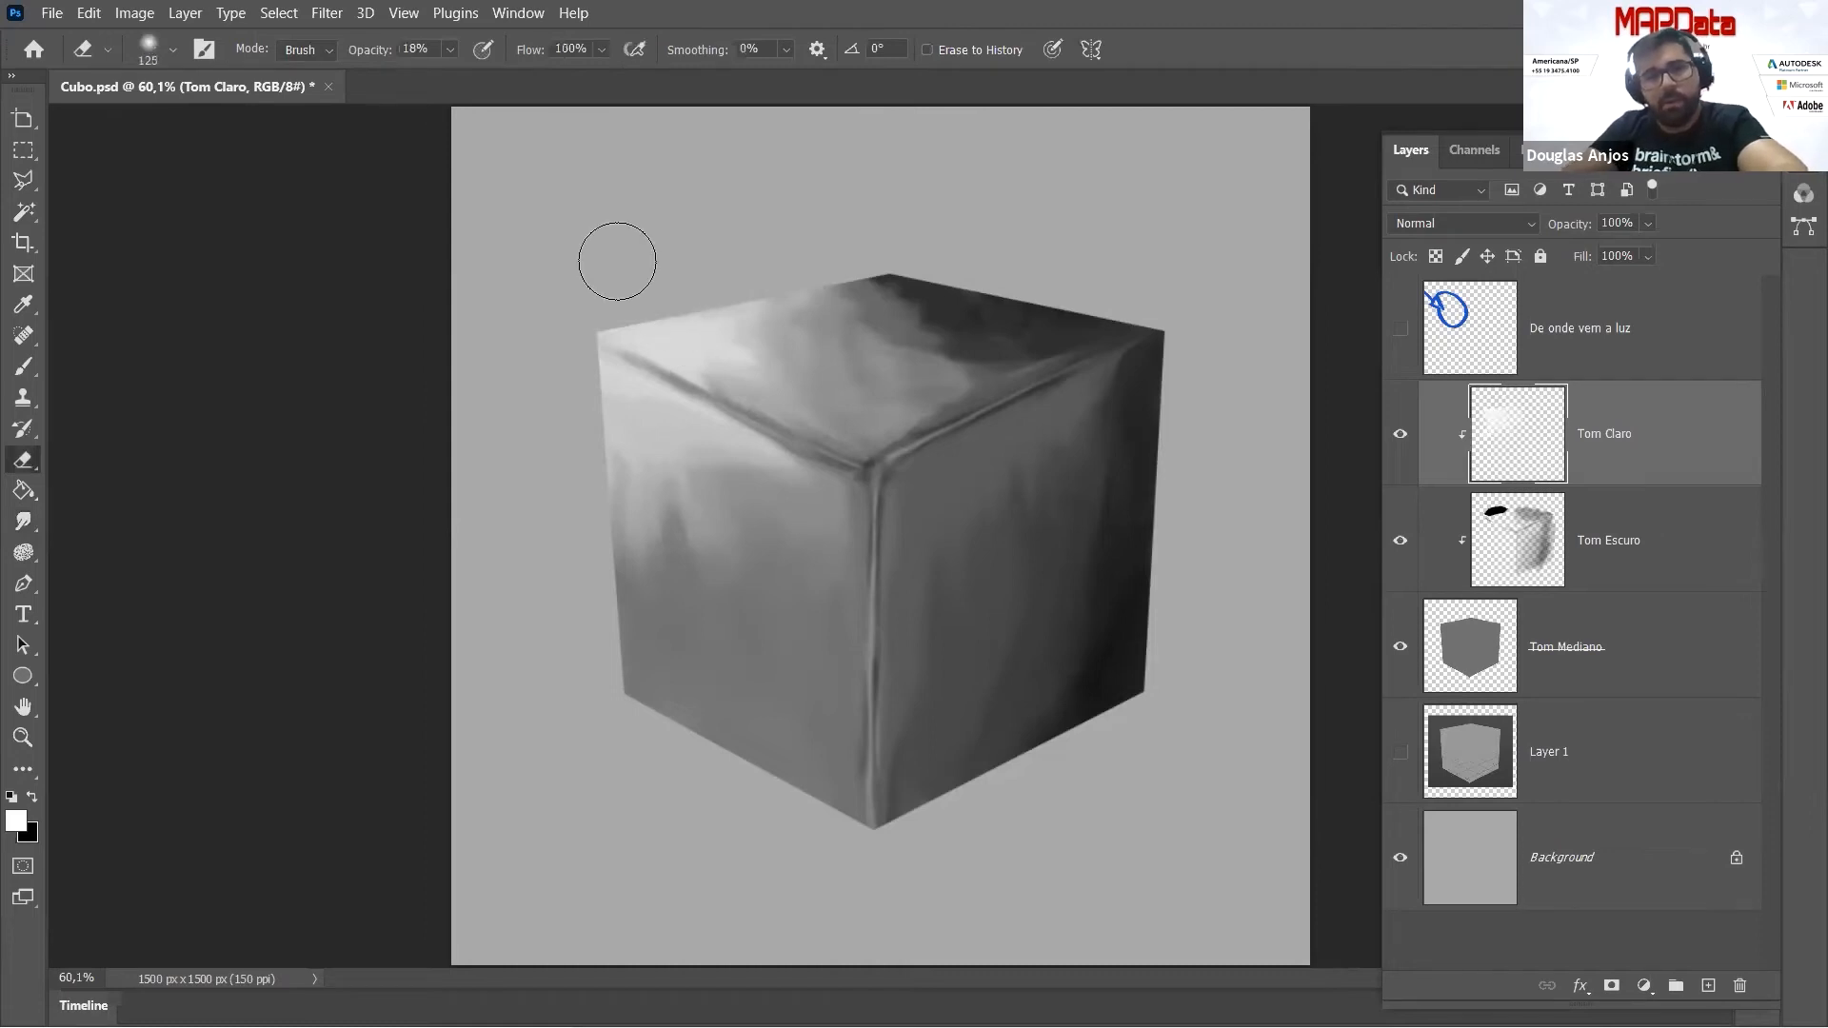
pyautogui.moveTo(594, 263)
pyautogui.mouseDown()
pyautogui.moveTo(623, 448)
pyautogui.moveTo(712, 244)
pyautogui.moveTo(663, 440)
pyautogui.moveTo(723, 263)
pyautogui.moveTo(760, 259)
pyautogui.moveTo(718, 417)
pyautogui.moveTo(792, 263)
pyautogui.moveTo(752, 318)
pyautogui.moveTo(839, 301)
pyautogui.moveTo(855, 316)
pyautogui.moveTo(753, 259)
pyautogui.moveTo(816, 362)
pyautogui.moveTo(630, 478)
pyautogui.mouseUp()
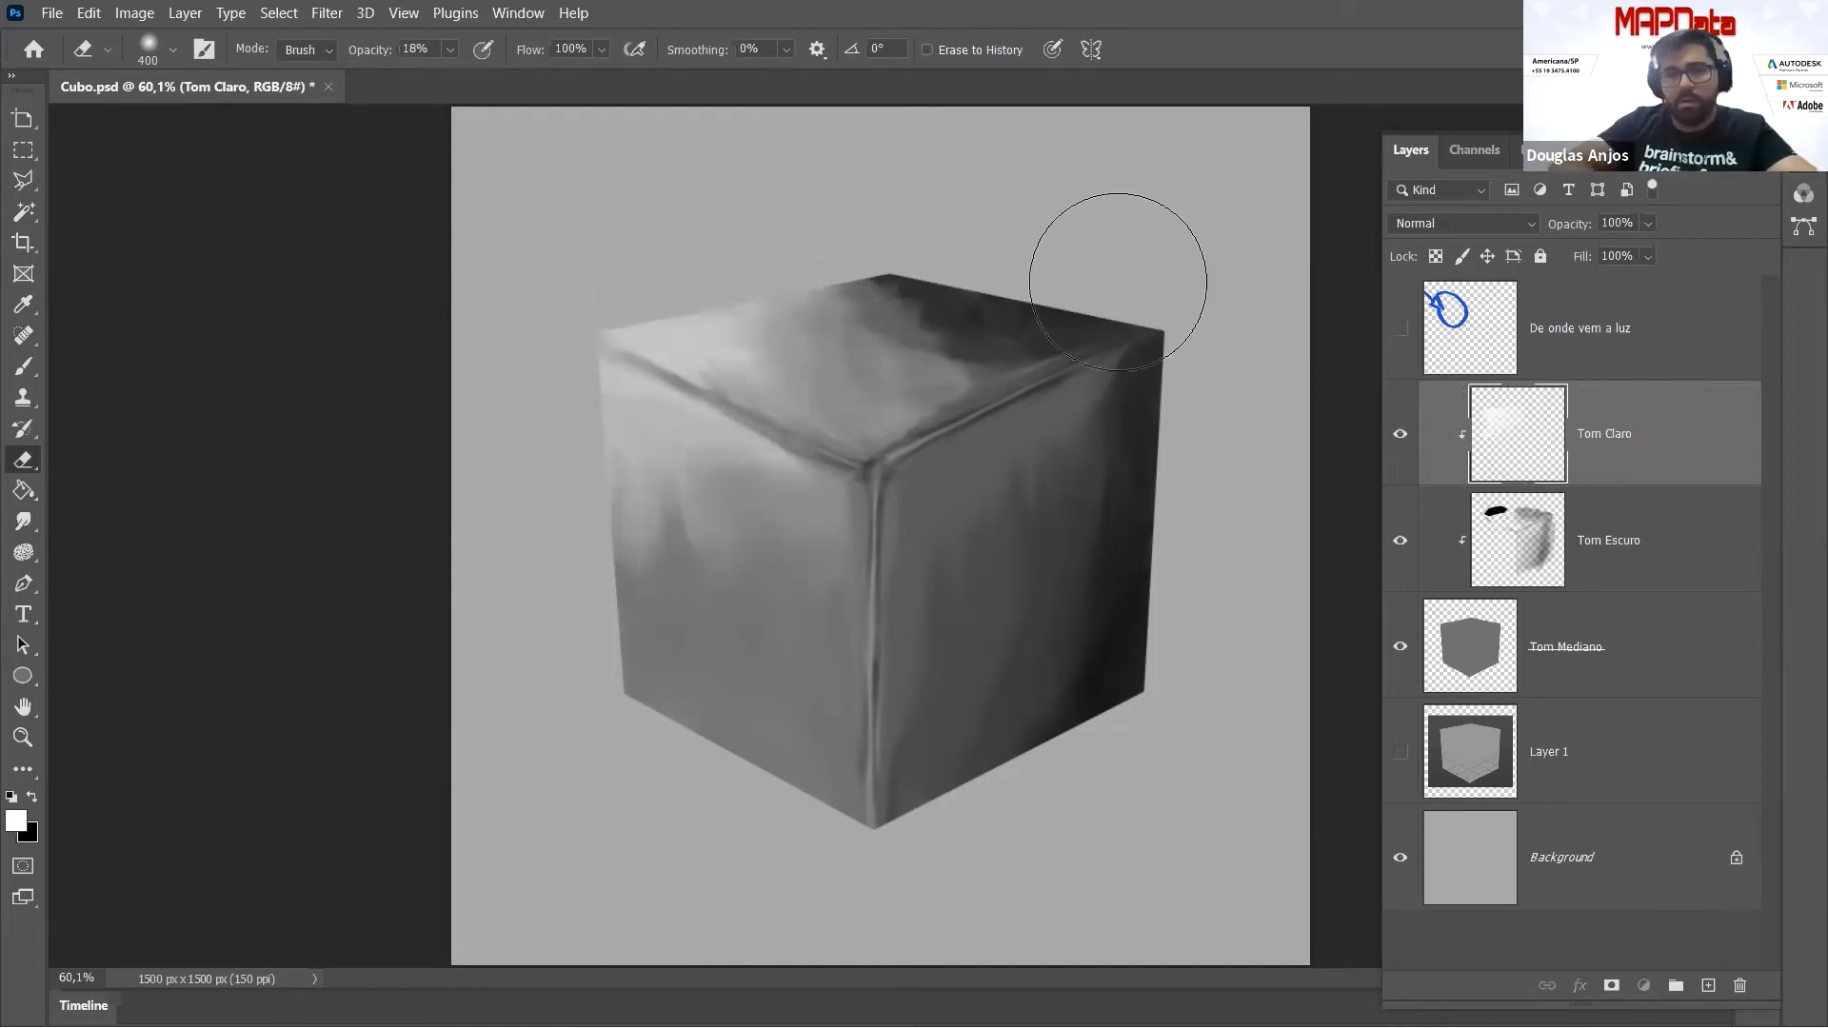
# Soften the edge running from the outer left corner towards the front corner with the 45 px Smudge brush at 50% strength
pyautogui.click(23, 521)
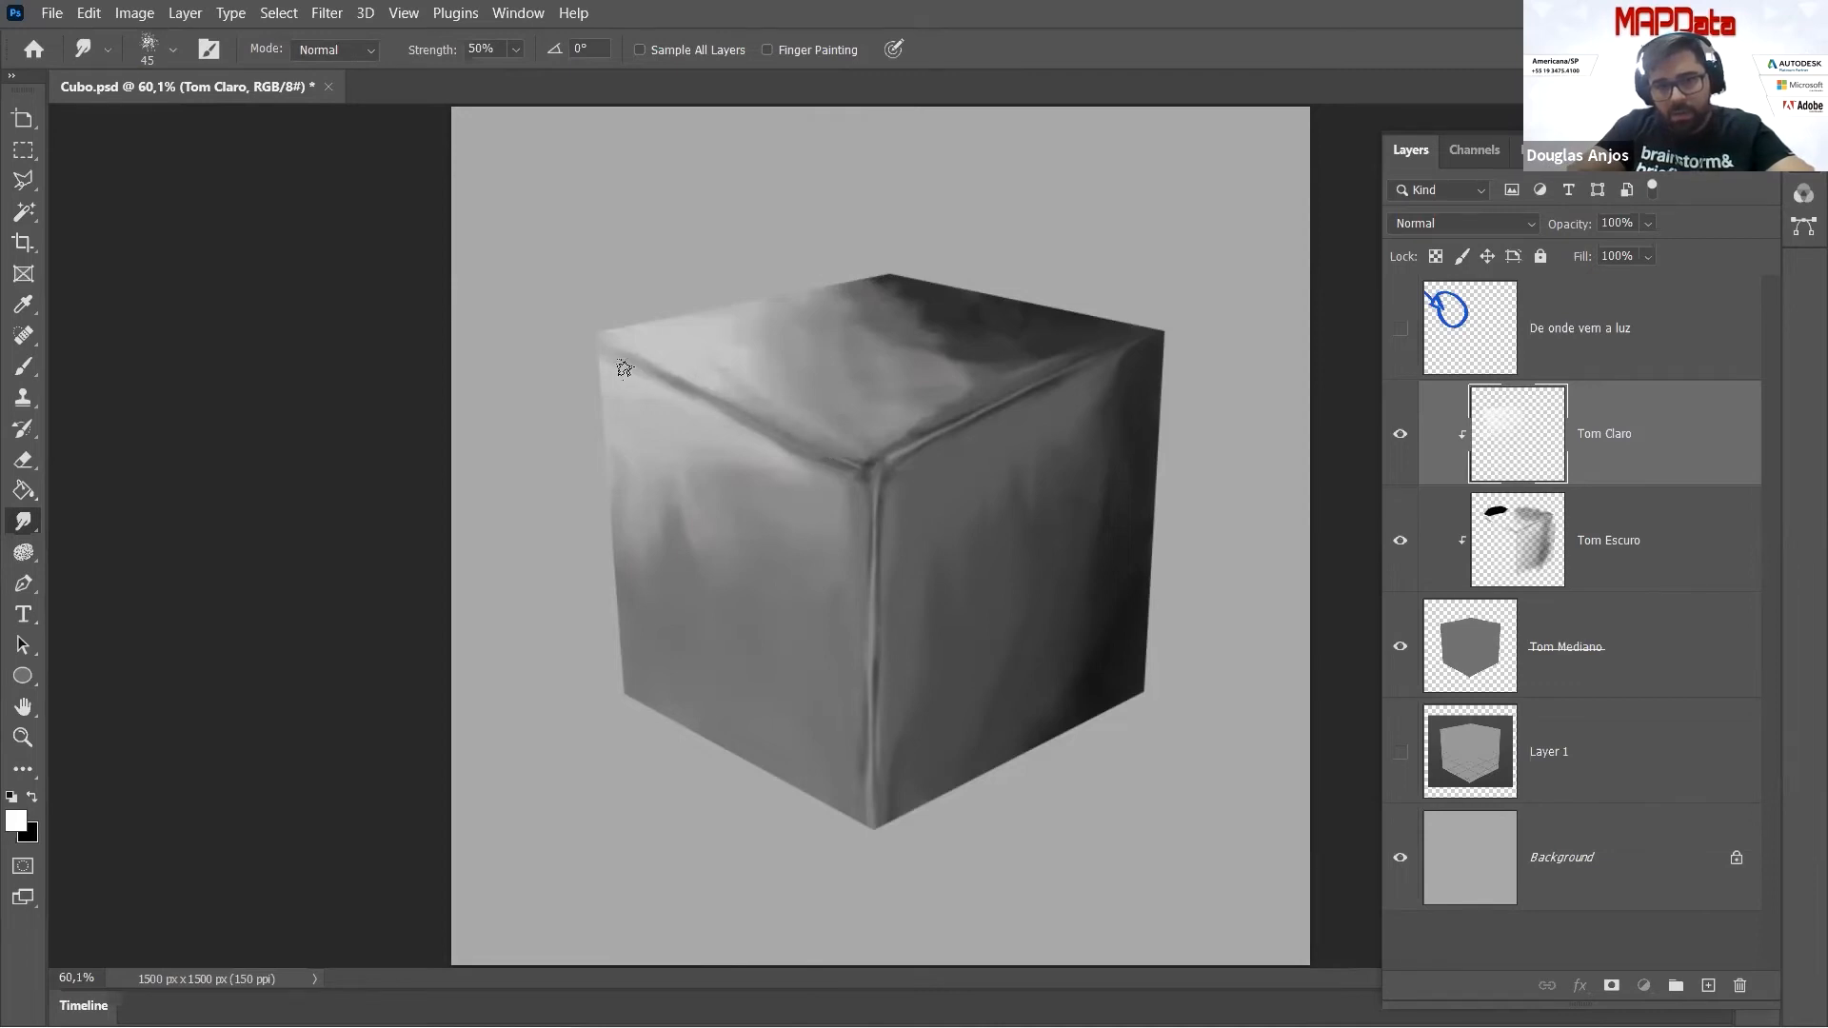
pyautogui.moveTo(644, 355); pyautogui.dragTo(762, 422)
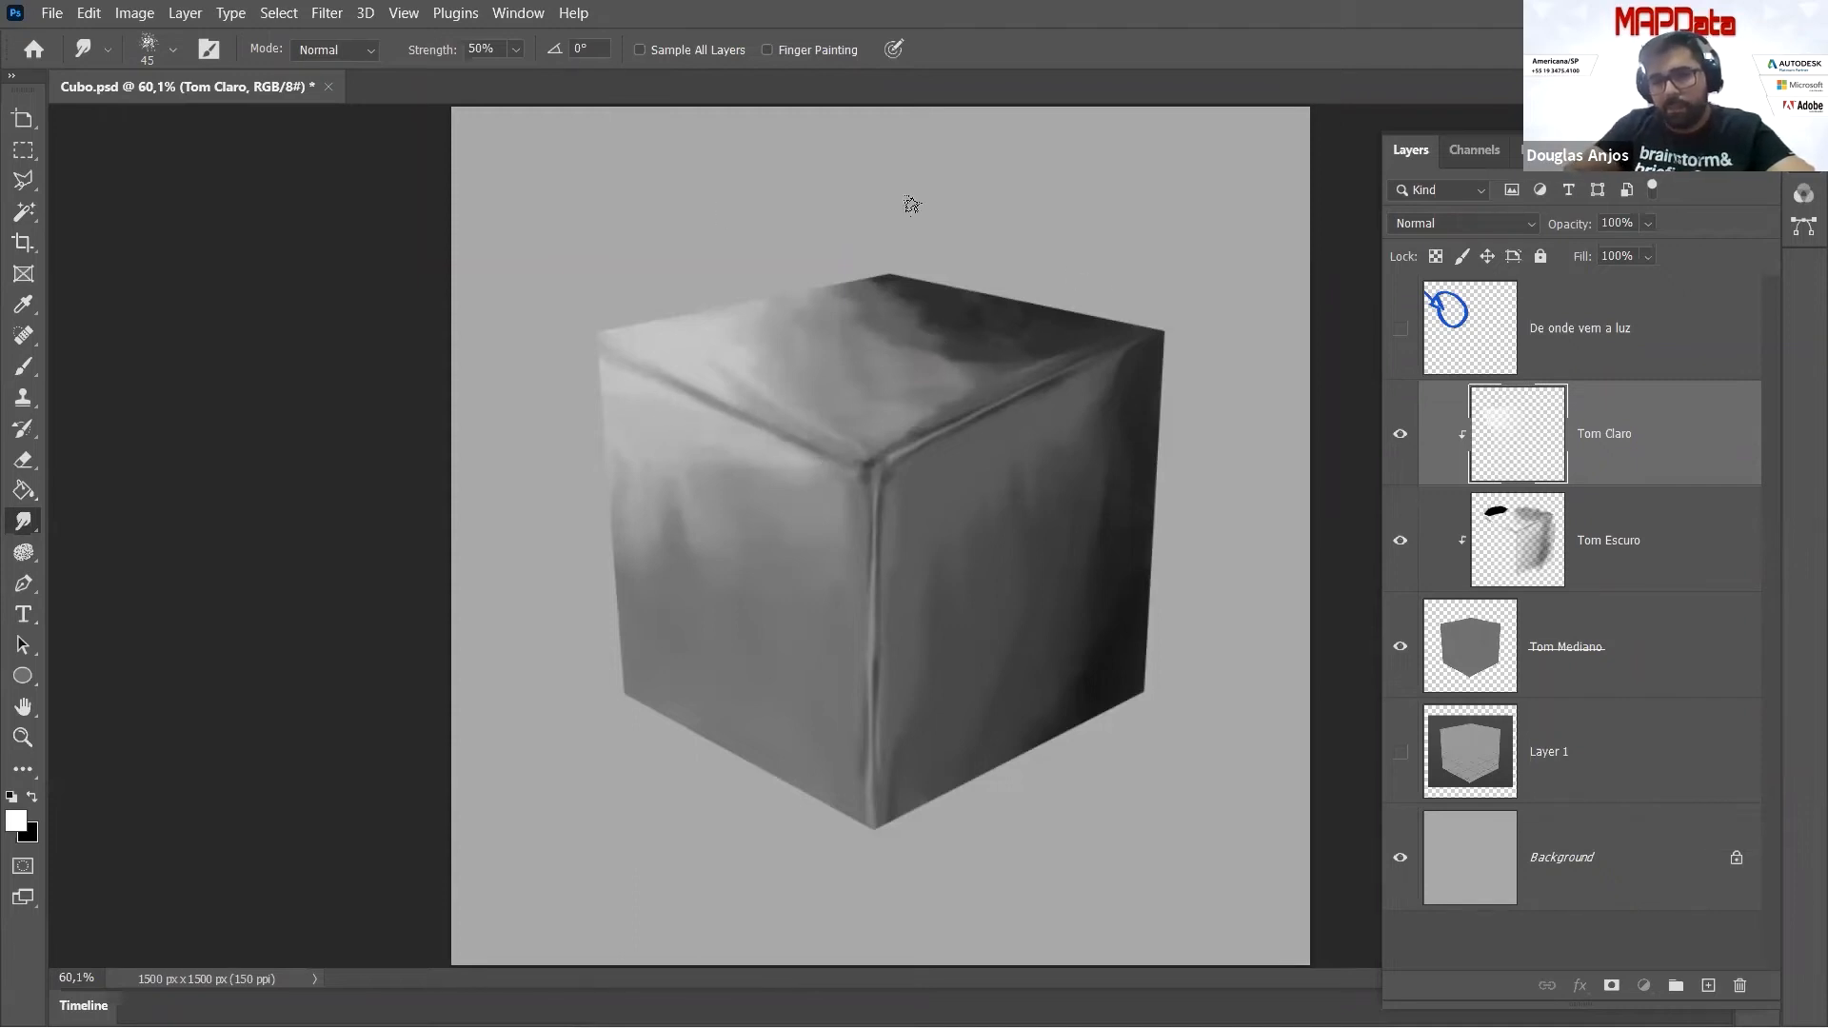
# Erase light paint from the middle and back of the top face with a 400 px Eraser, reduced to 175 px, at 18% opacity
pyautogui.click(23, 460)
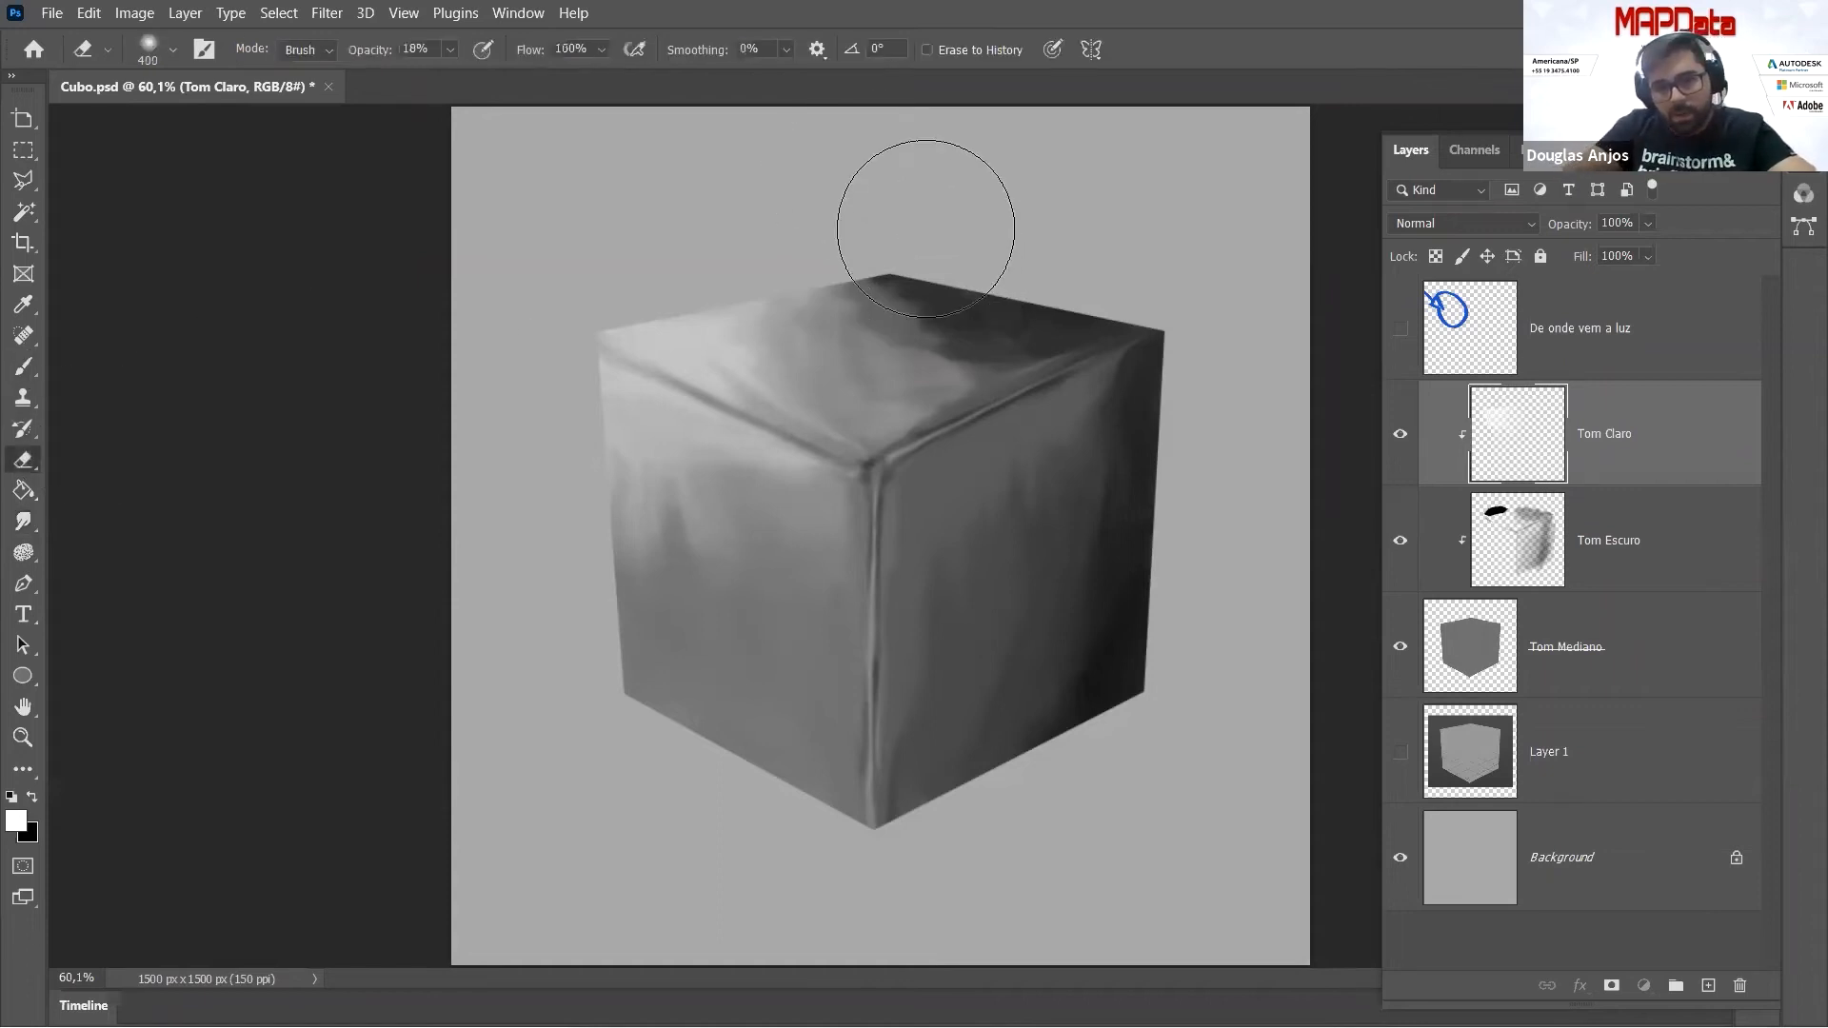
pyautogui.moveTo(956, 253)
pyautogui.mouseDown()
pyautogui.moveTo(950, 236)
pyautogui.moveTo(960, 326)
pyautogui.mouseUp()
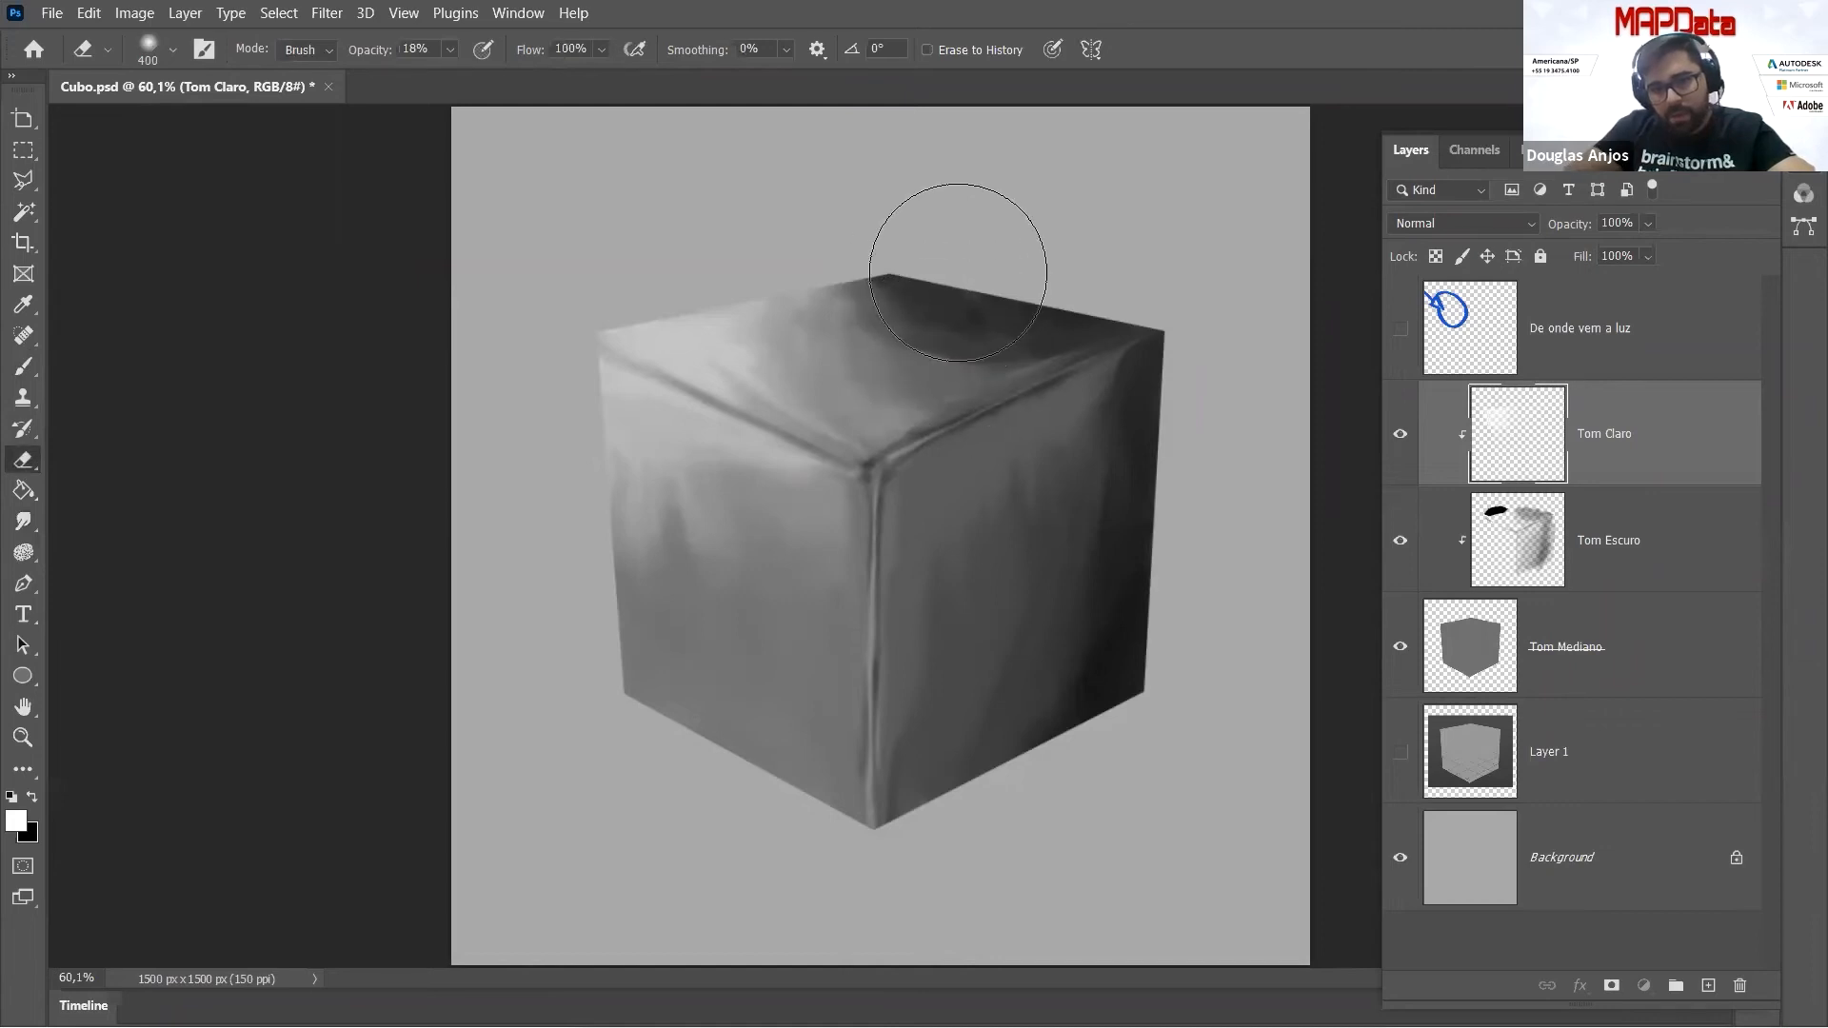
pyautogui.press('[')
pyautogui.press('[')
pyautogui.press('[')
pyautogui.press('[')
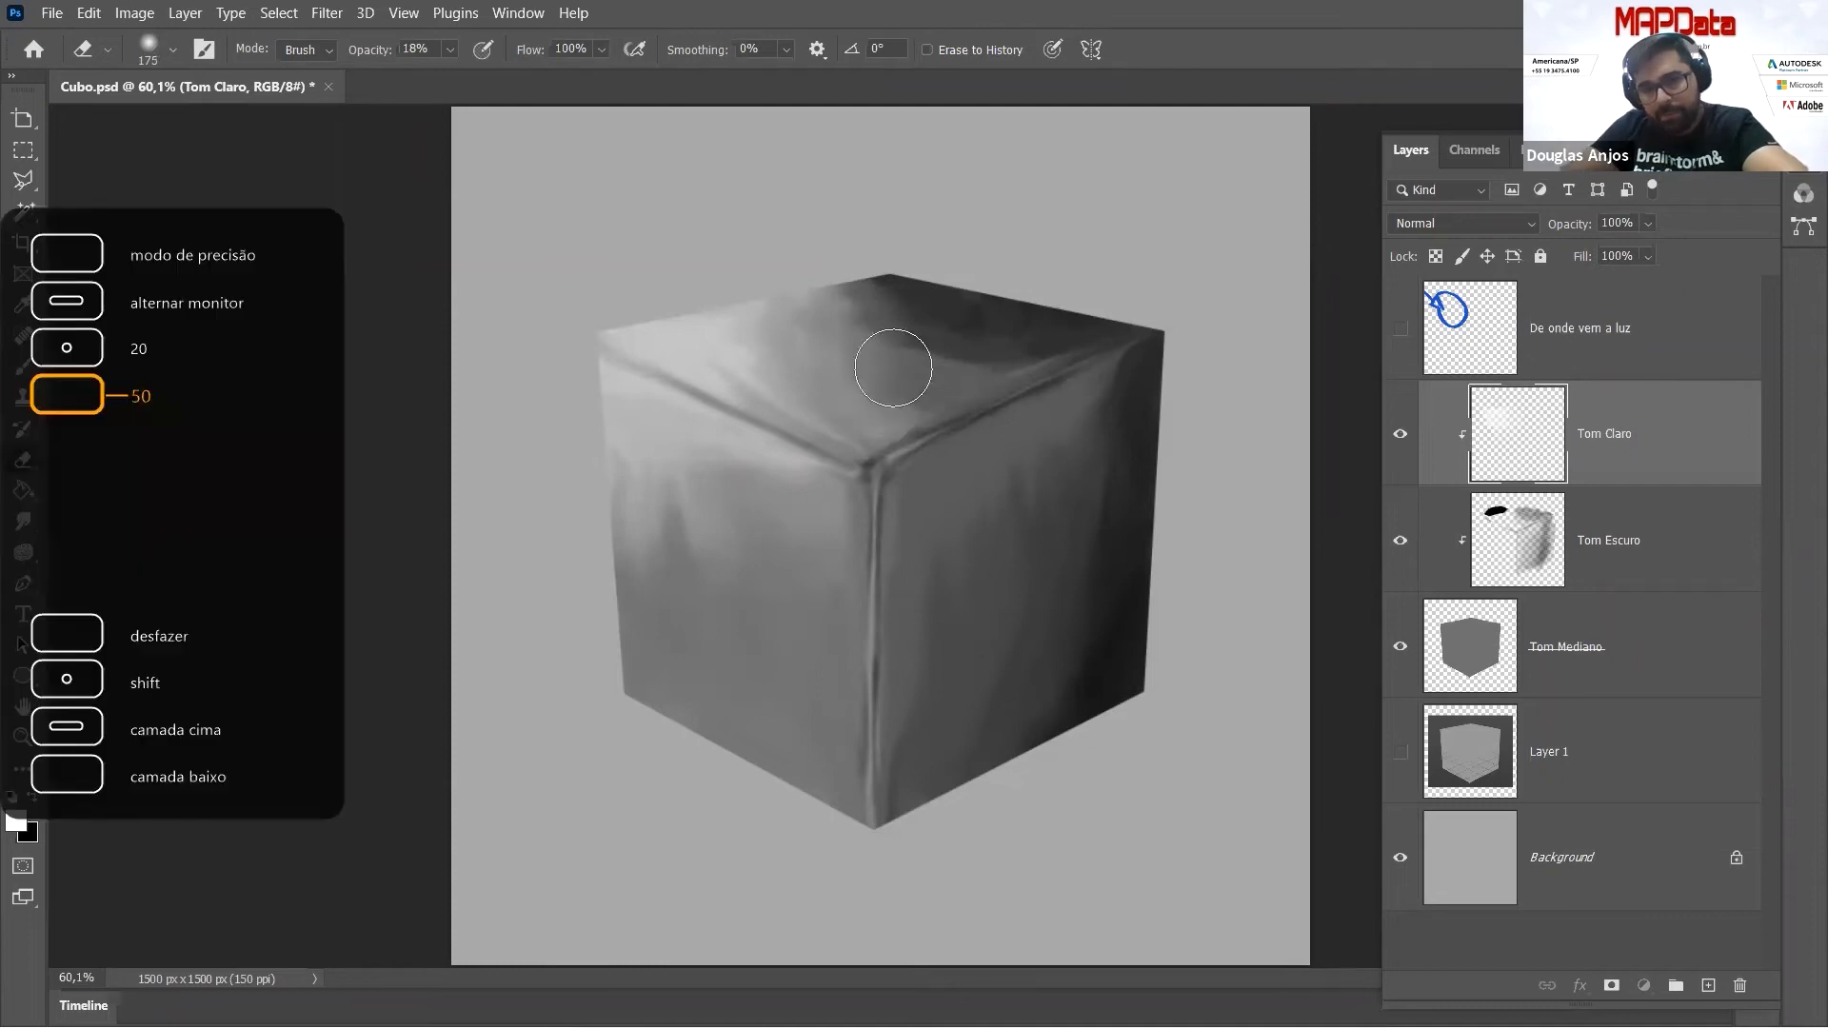
pyautogui.scroll(-1, 888, 363)
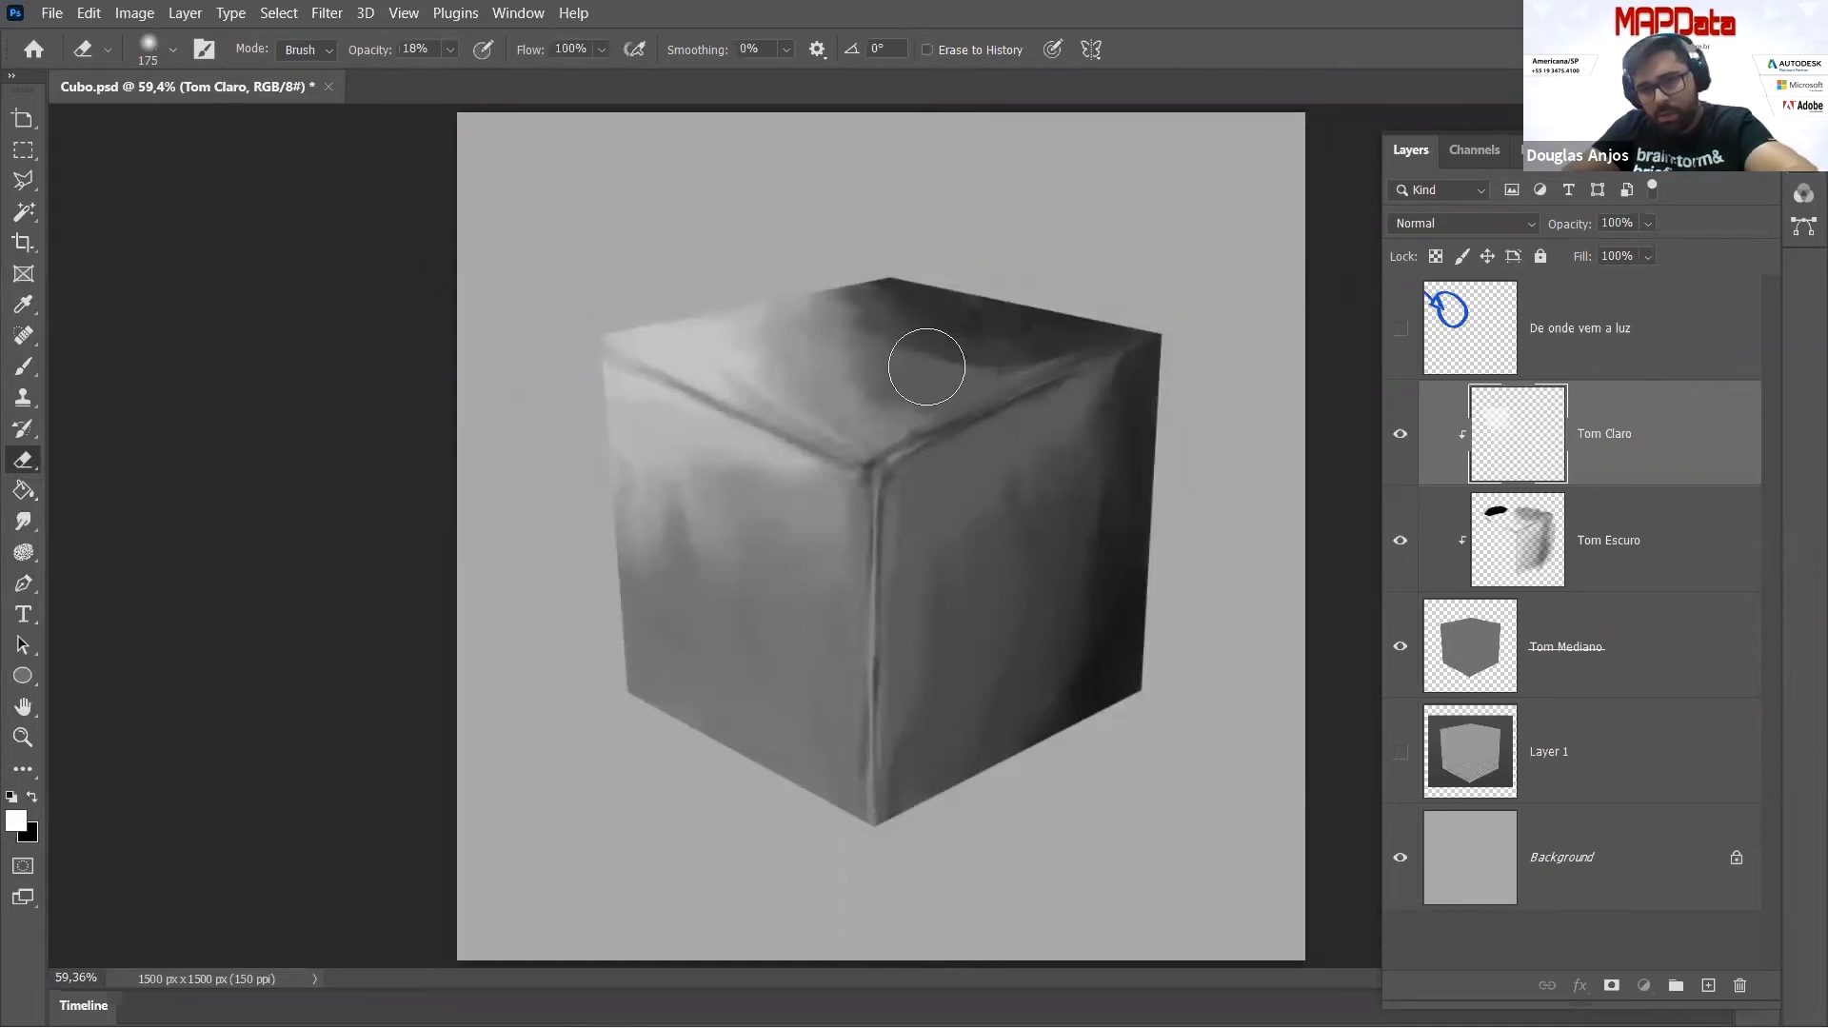
# Prepare to paint on the Tom Escuro layer with the Brush Padrão preset from the Favoritos group at 200 px, undoing the white test dab
pyautogui.press('b')
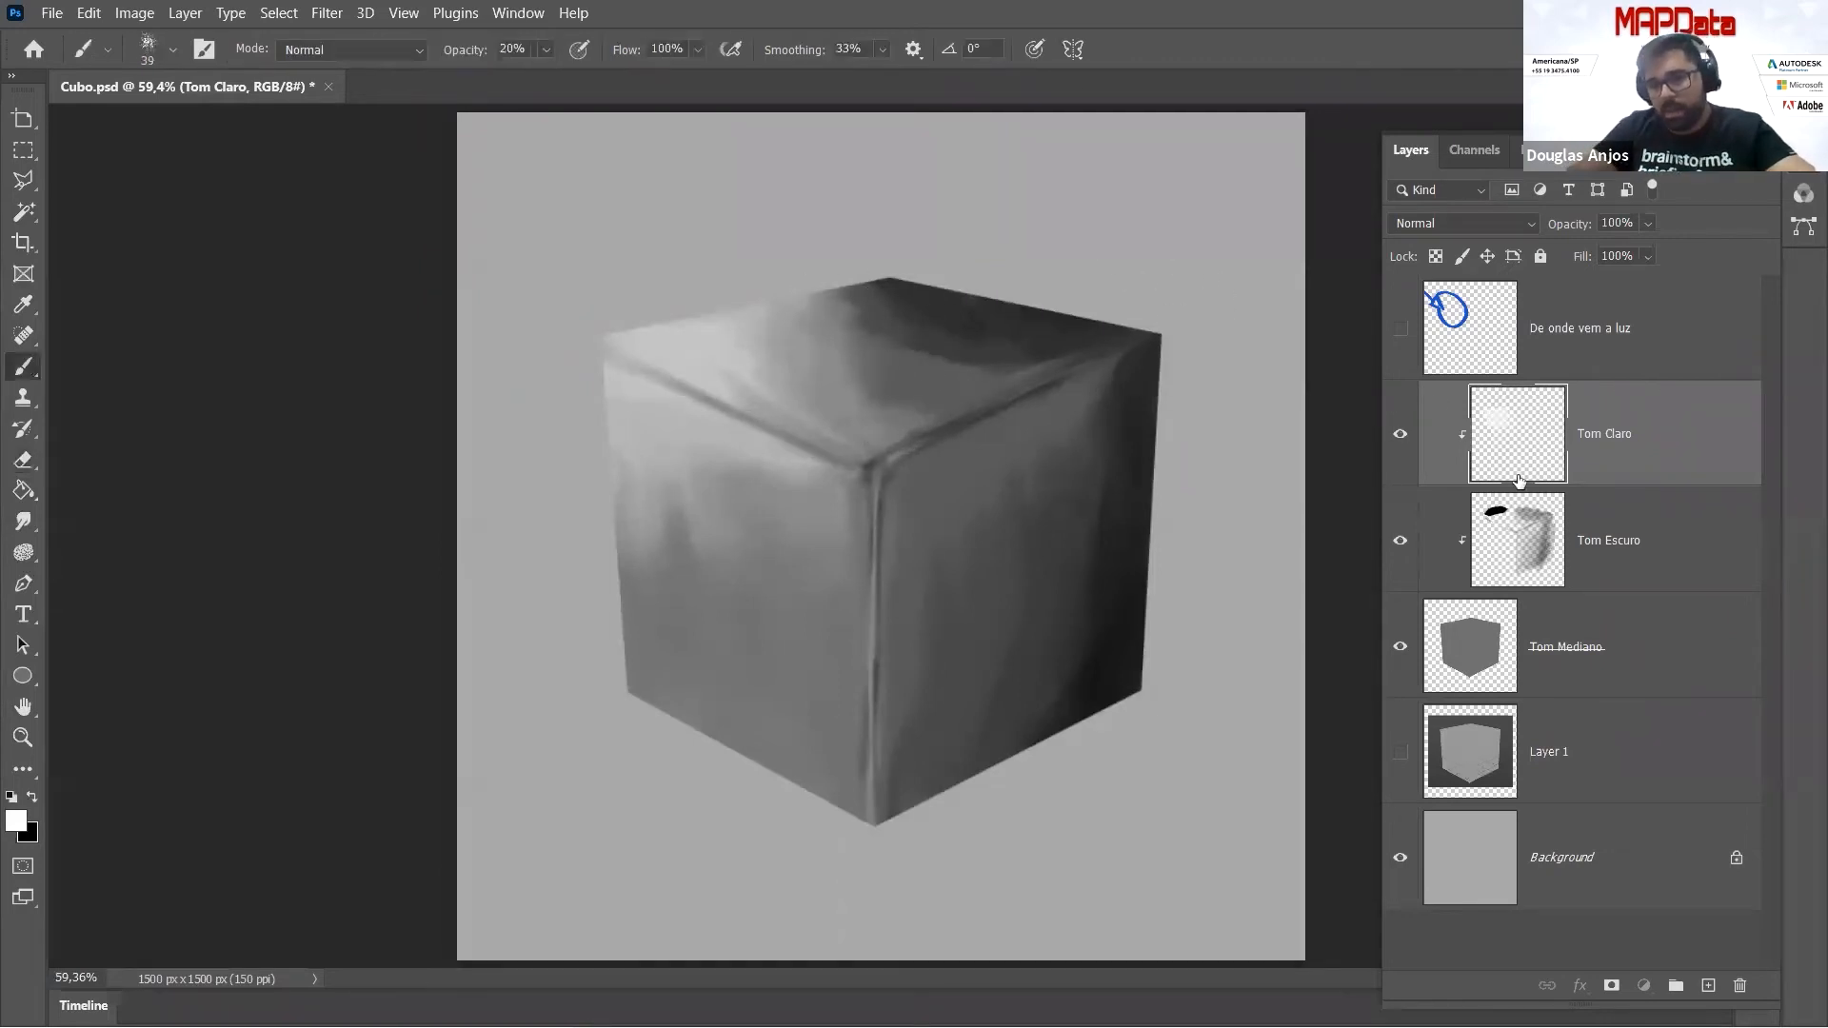
pyautogui.click(1611, 534)
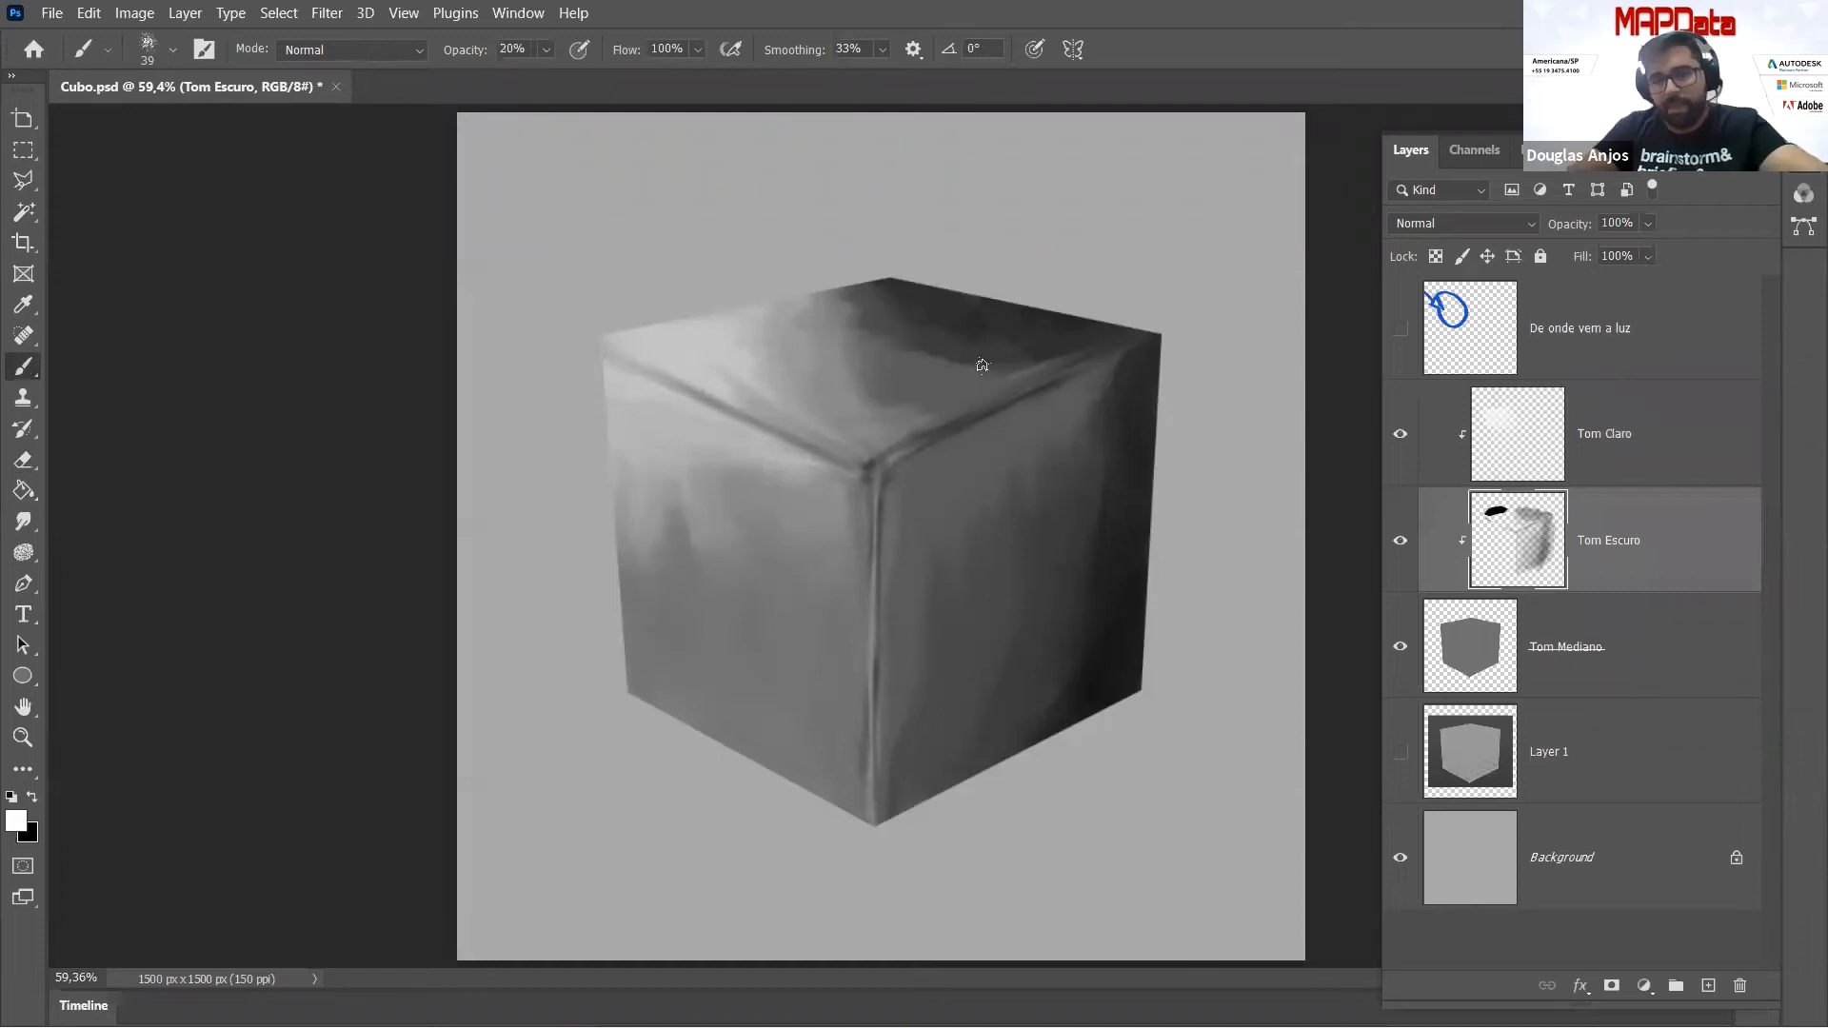
pyautogui.press('F7')
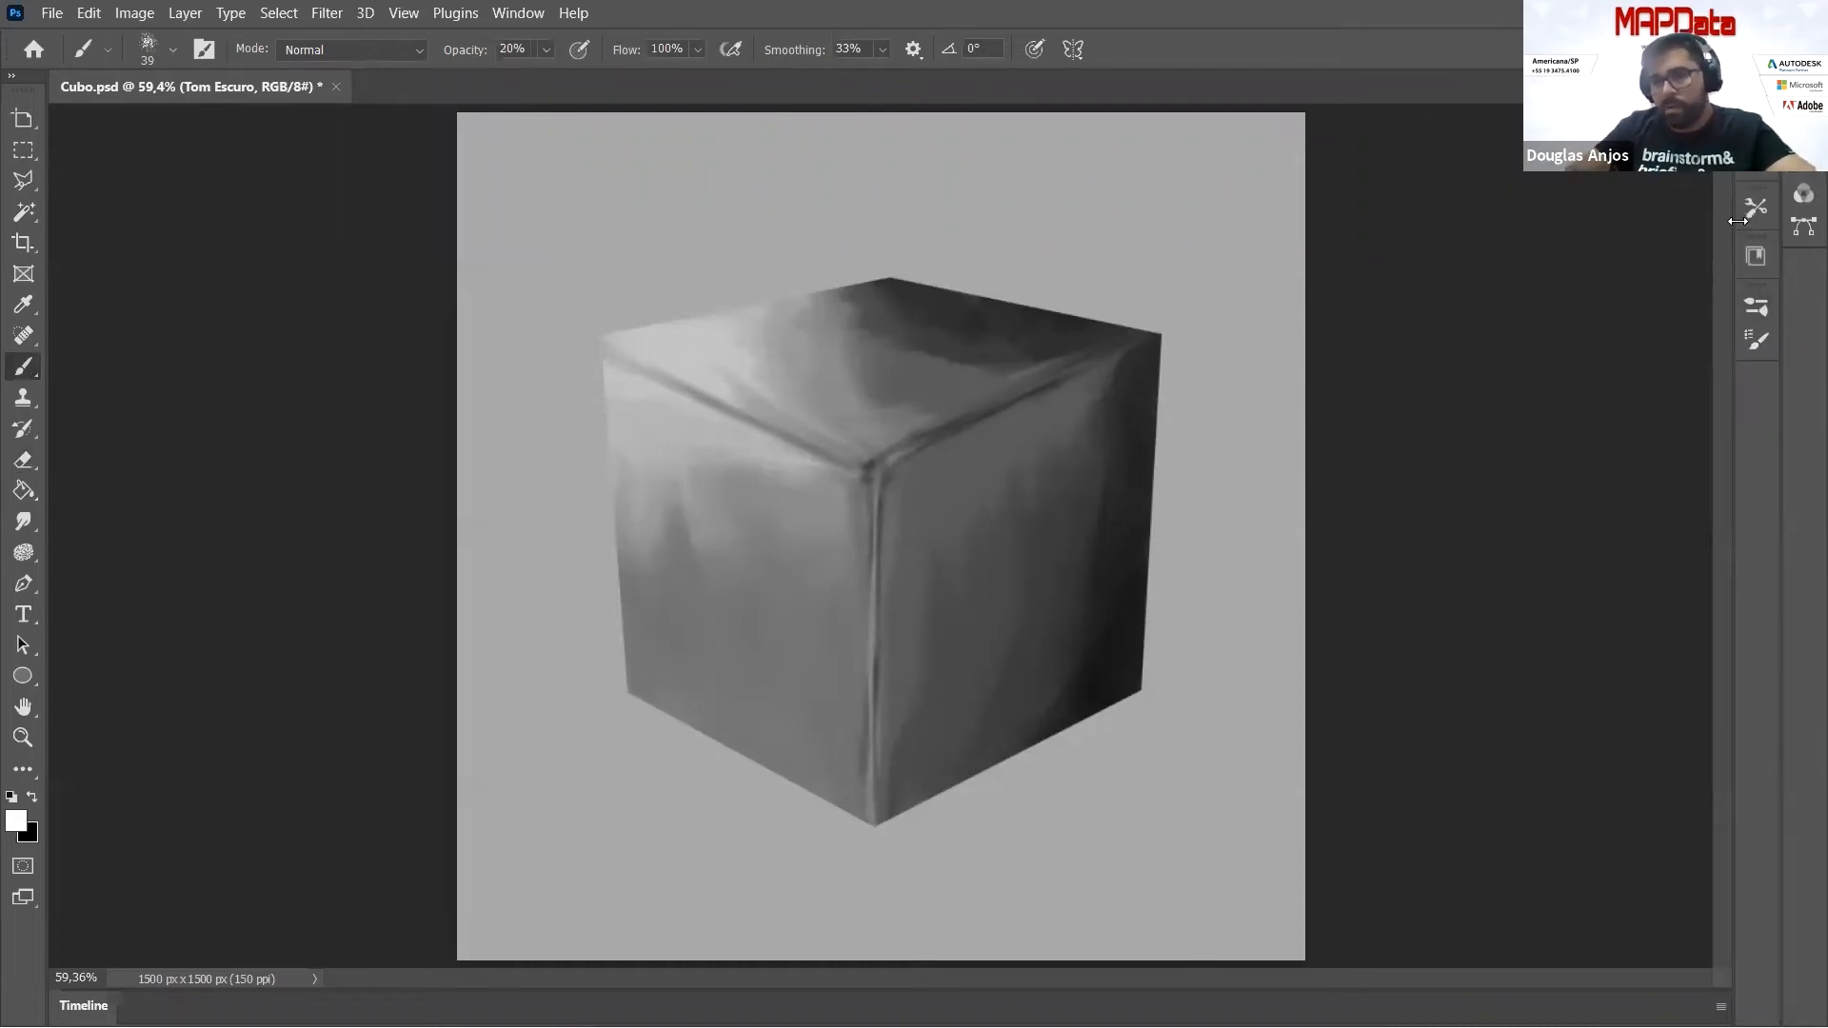
pyautogui.click(1756, 305)
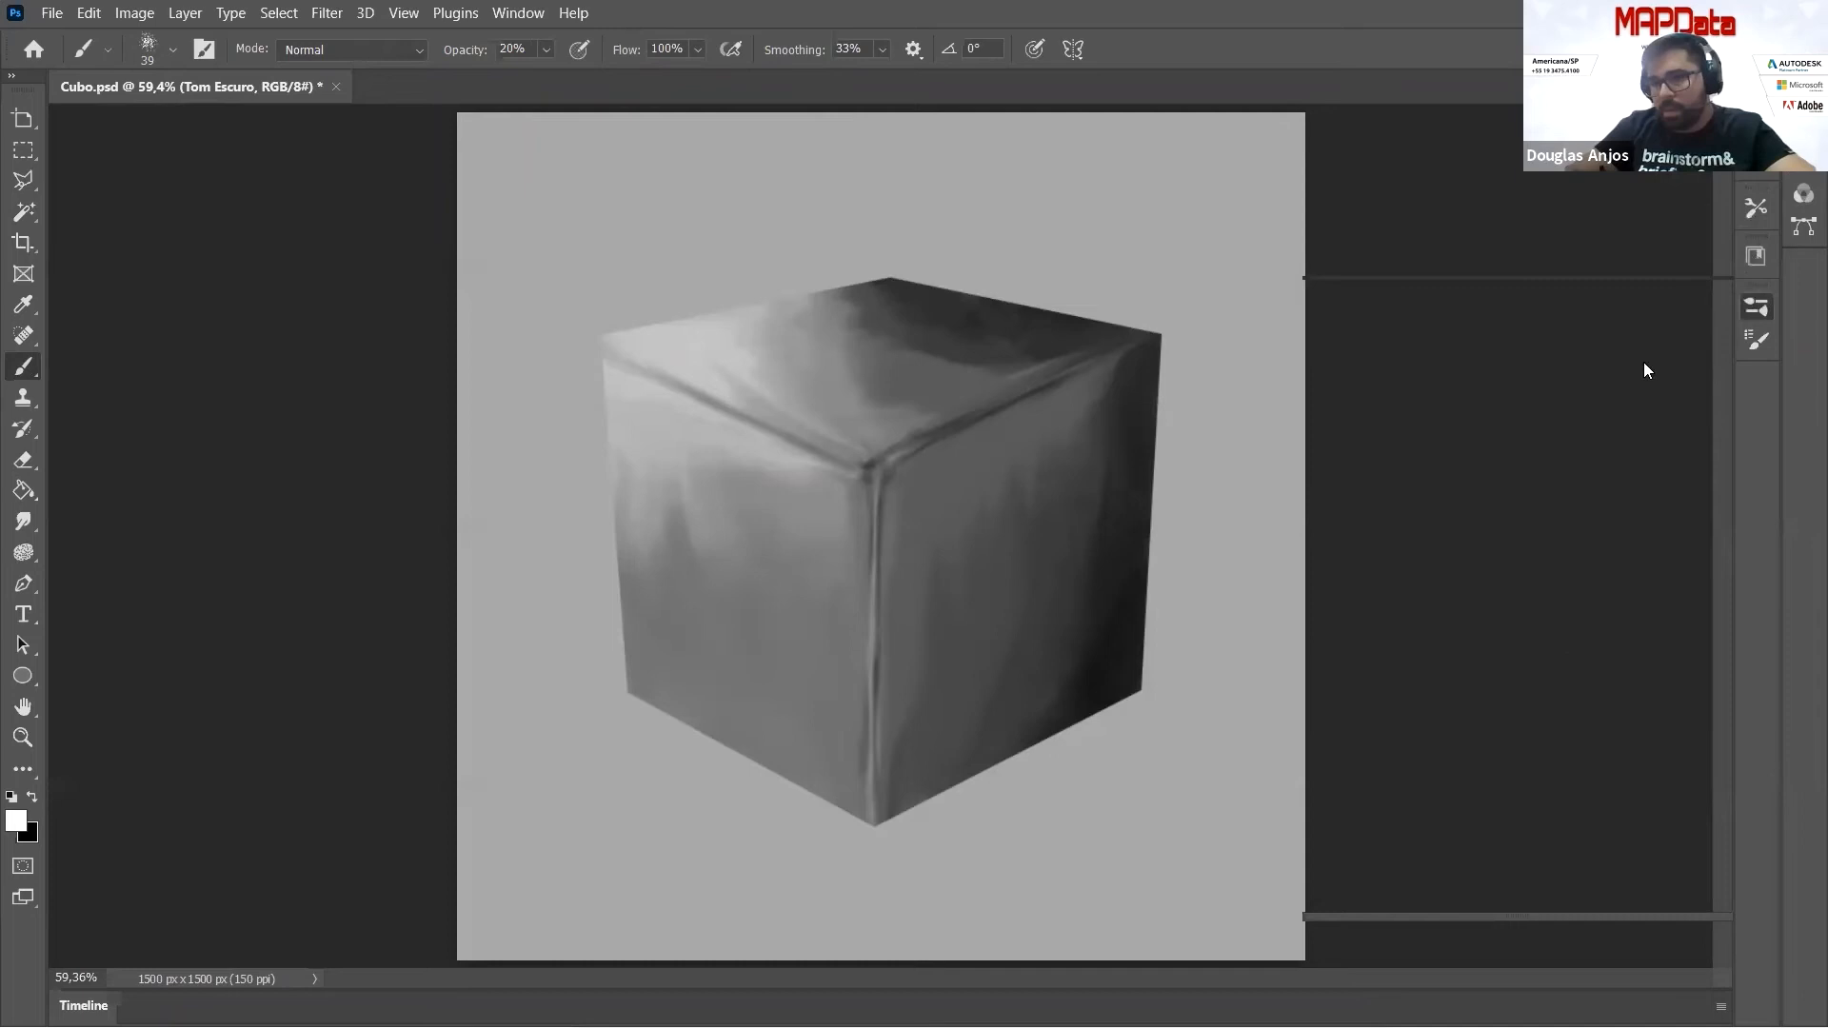
pyautogui.click(1409, 643)
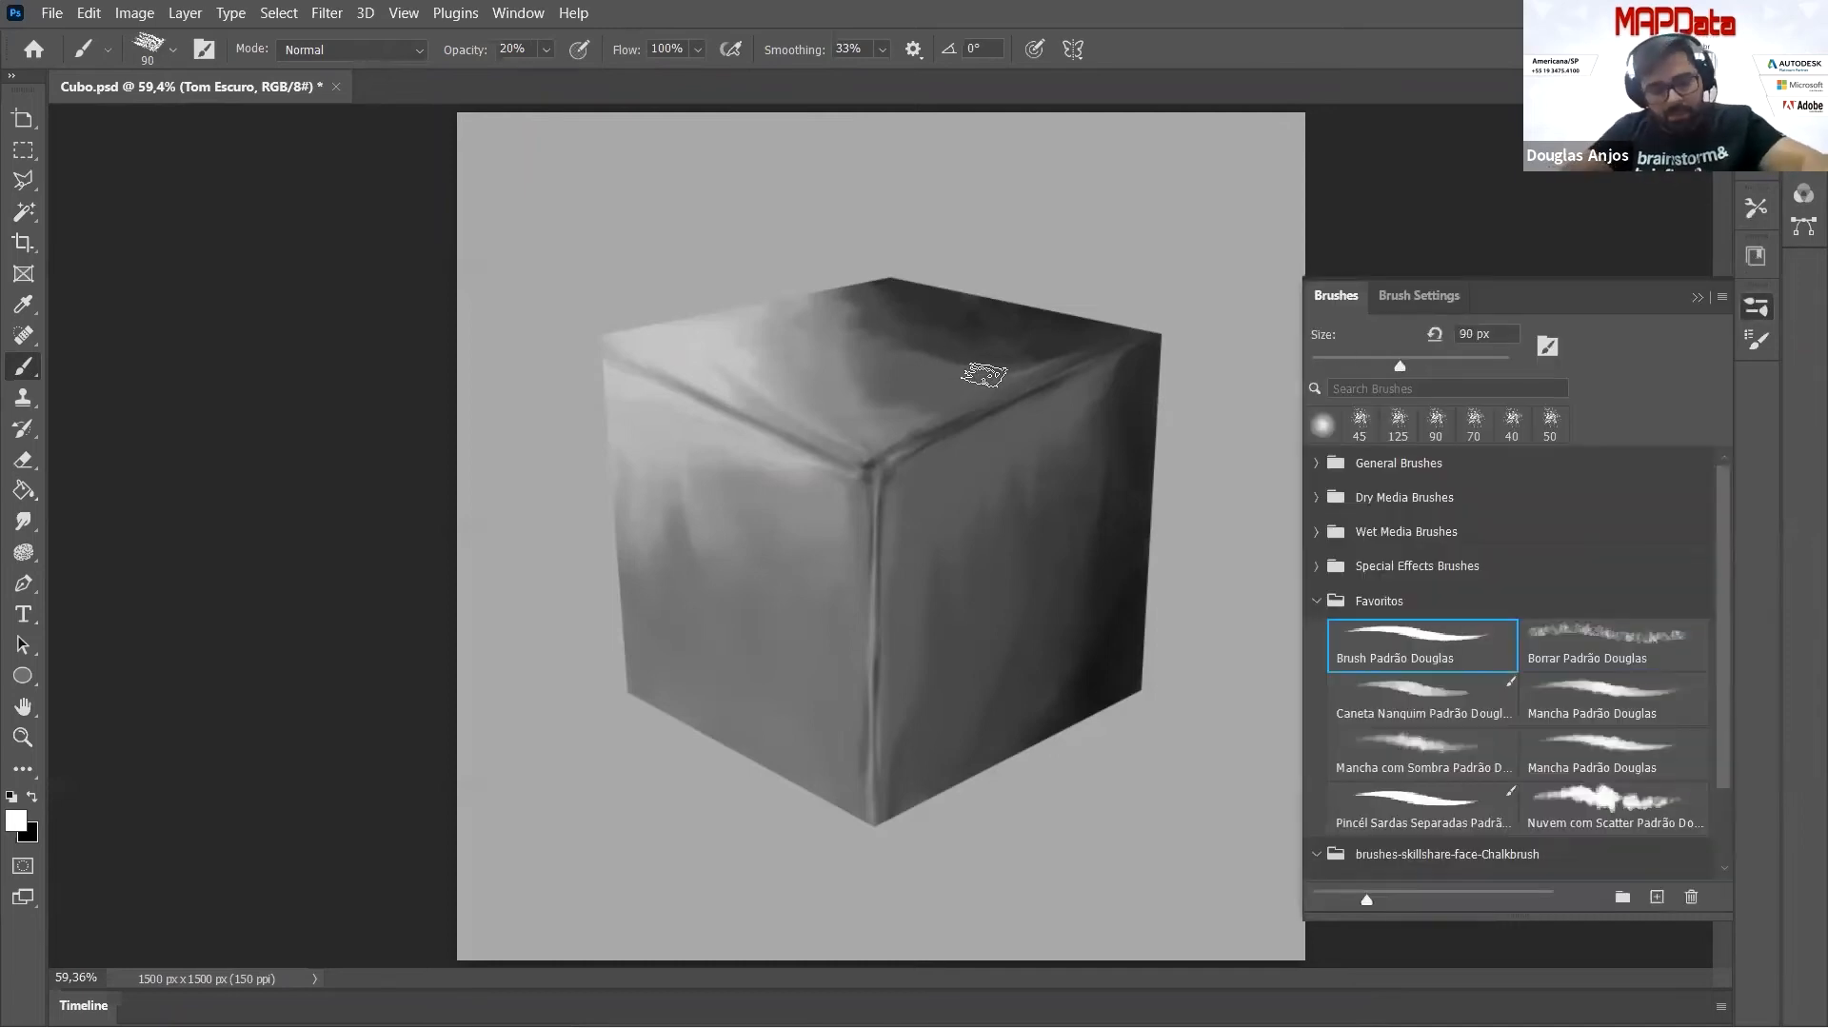
pyautogui.scroll(2, 1091, 385)
pyautogui.scroll(-1, 1085, 403)
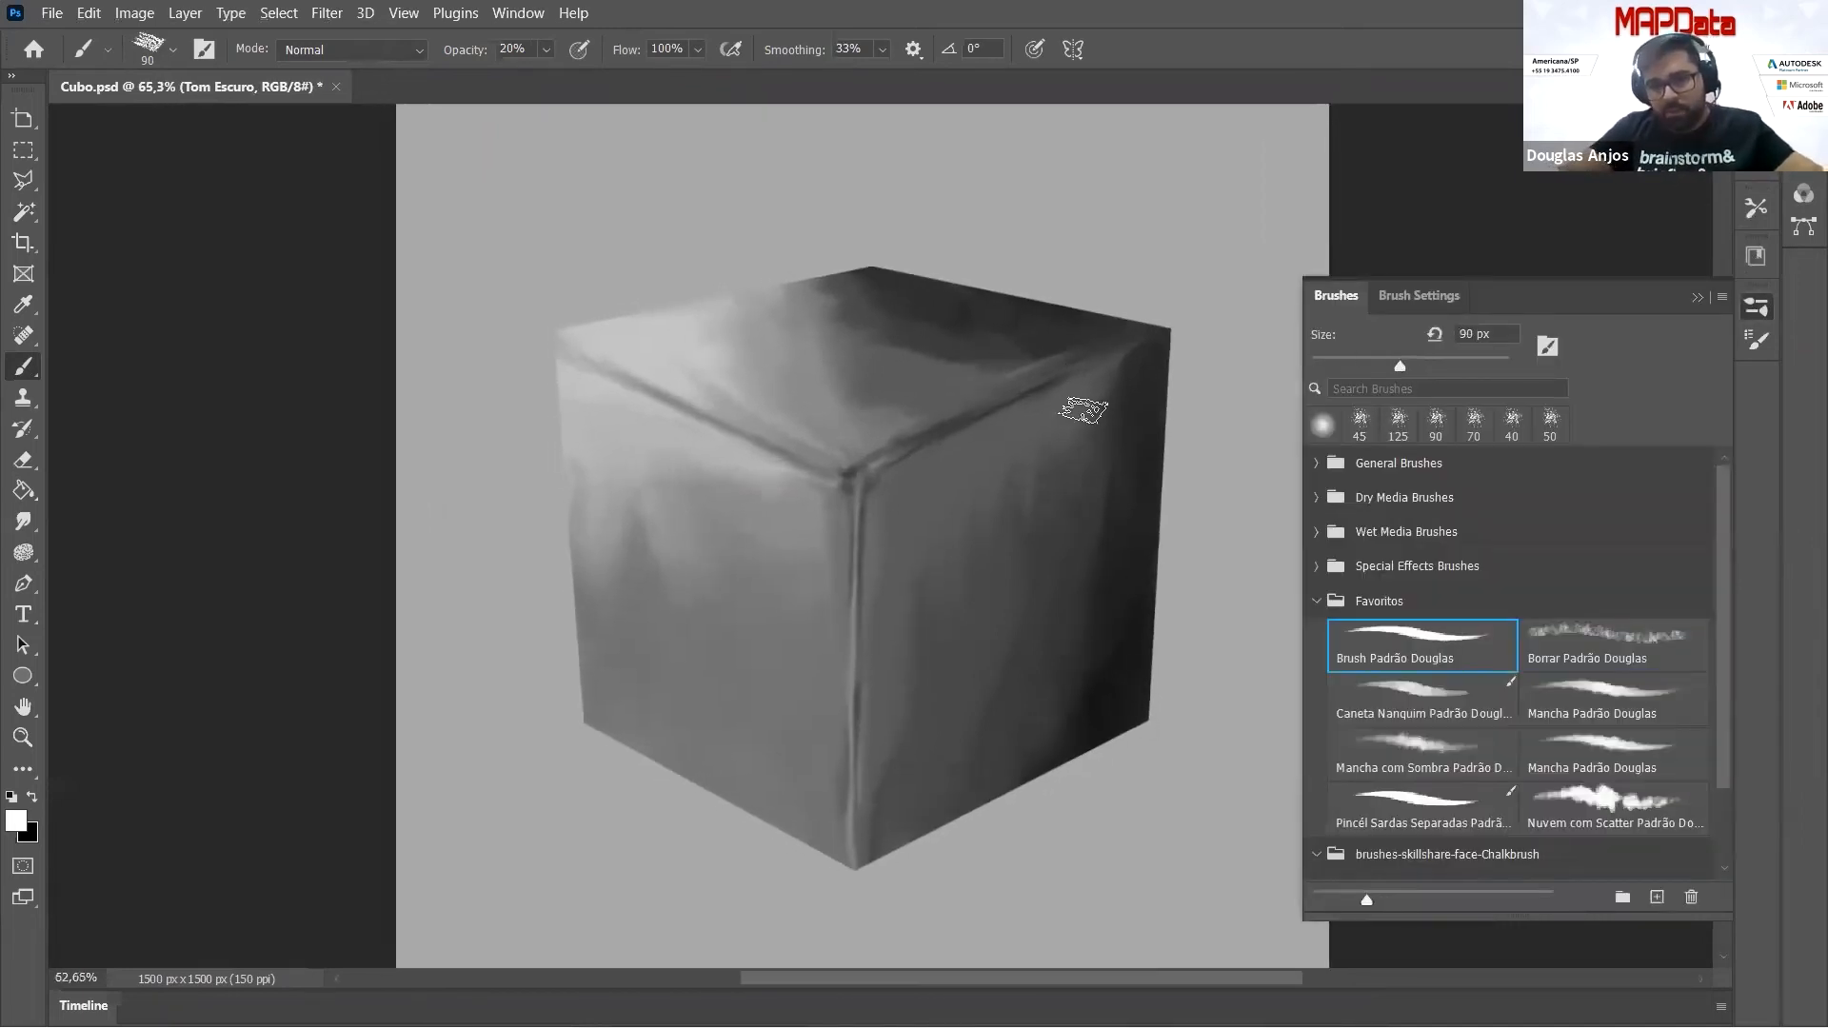
pyautogui.press(']')
pyautogui.press(']')
pyautogui.press(']')
pyautogui.press(']')
pyautogui.press(']')
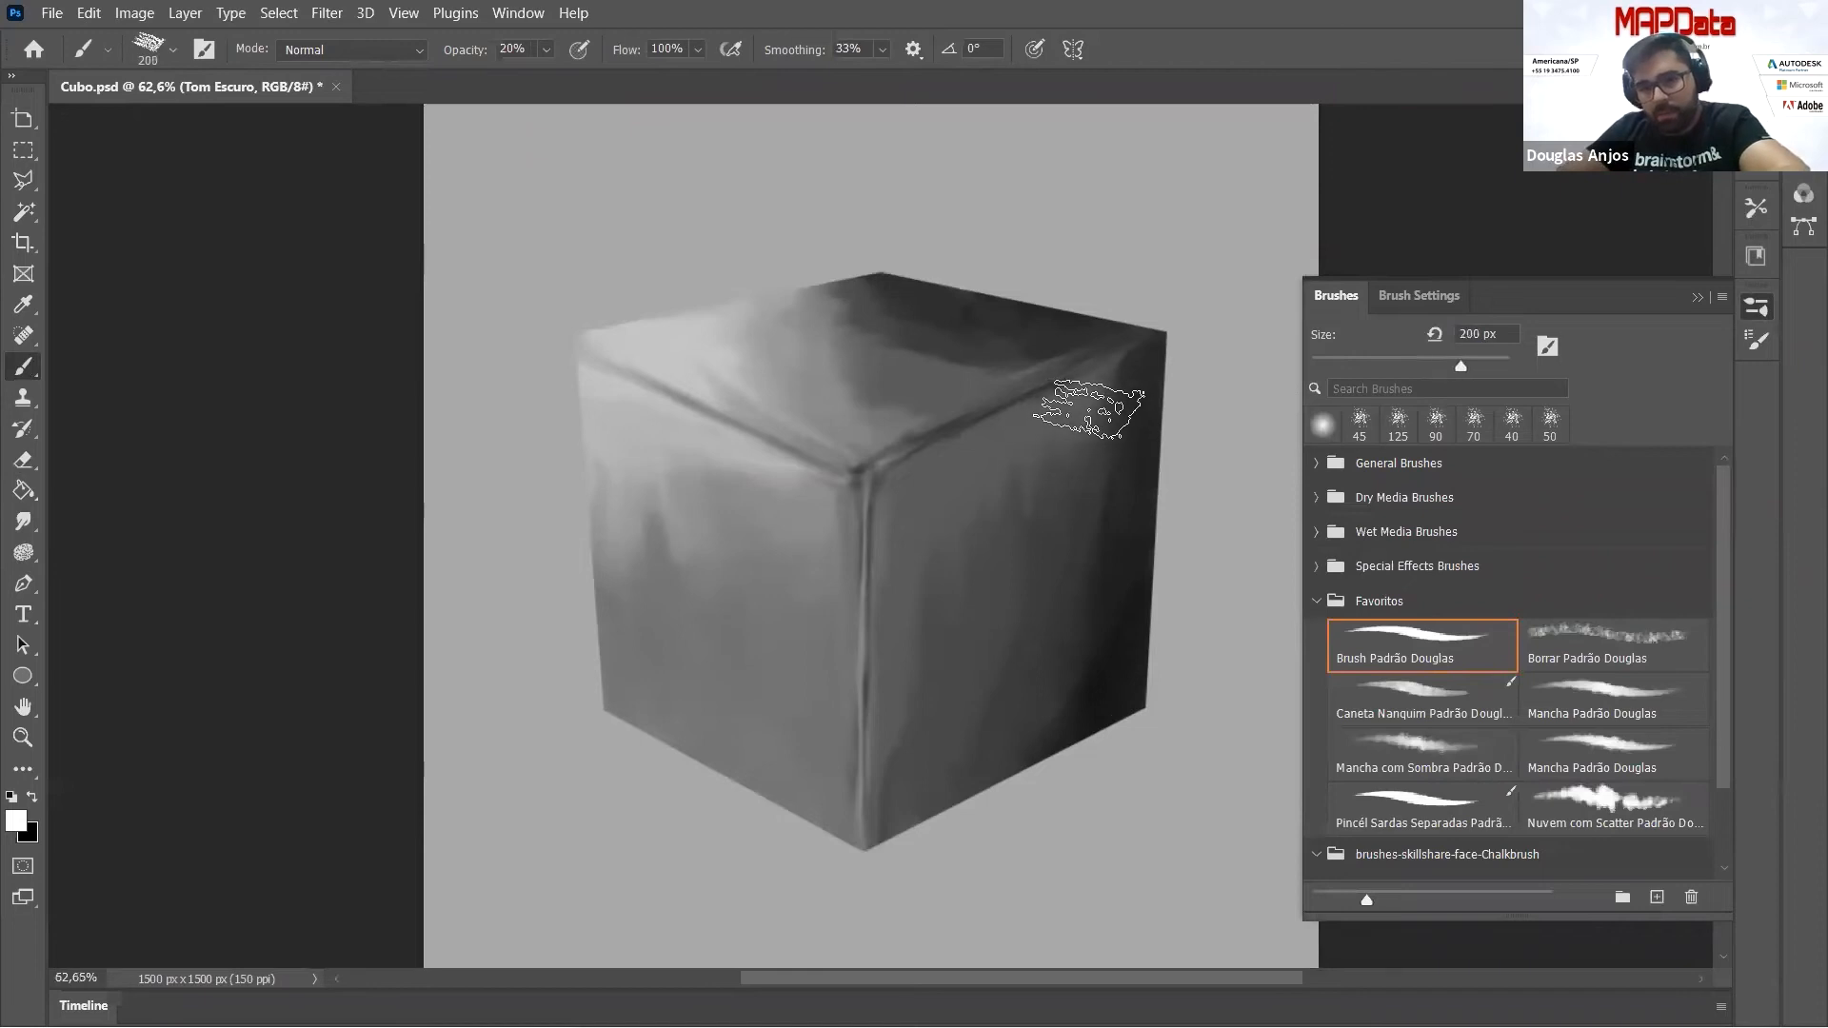
pyautogui.click(1076, 436)
pyautogui.hotkey('ctrl', 'z')
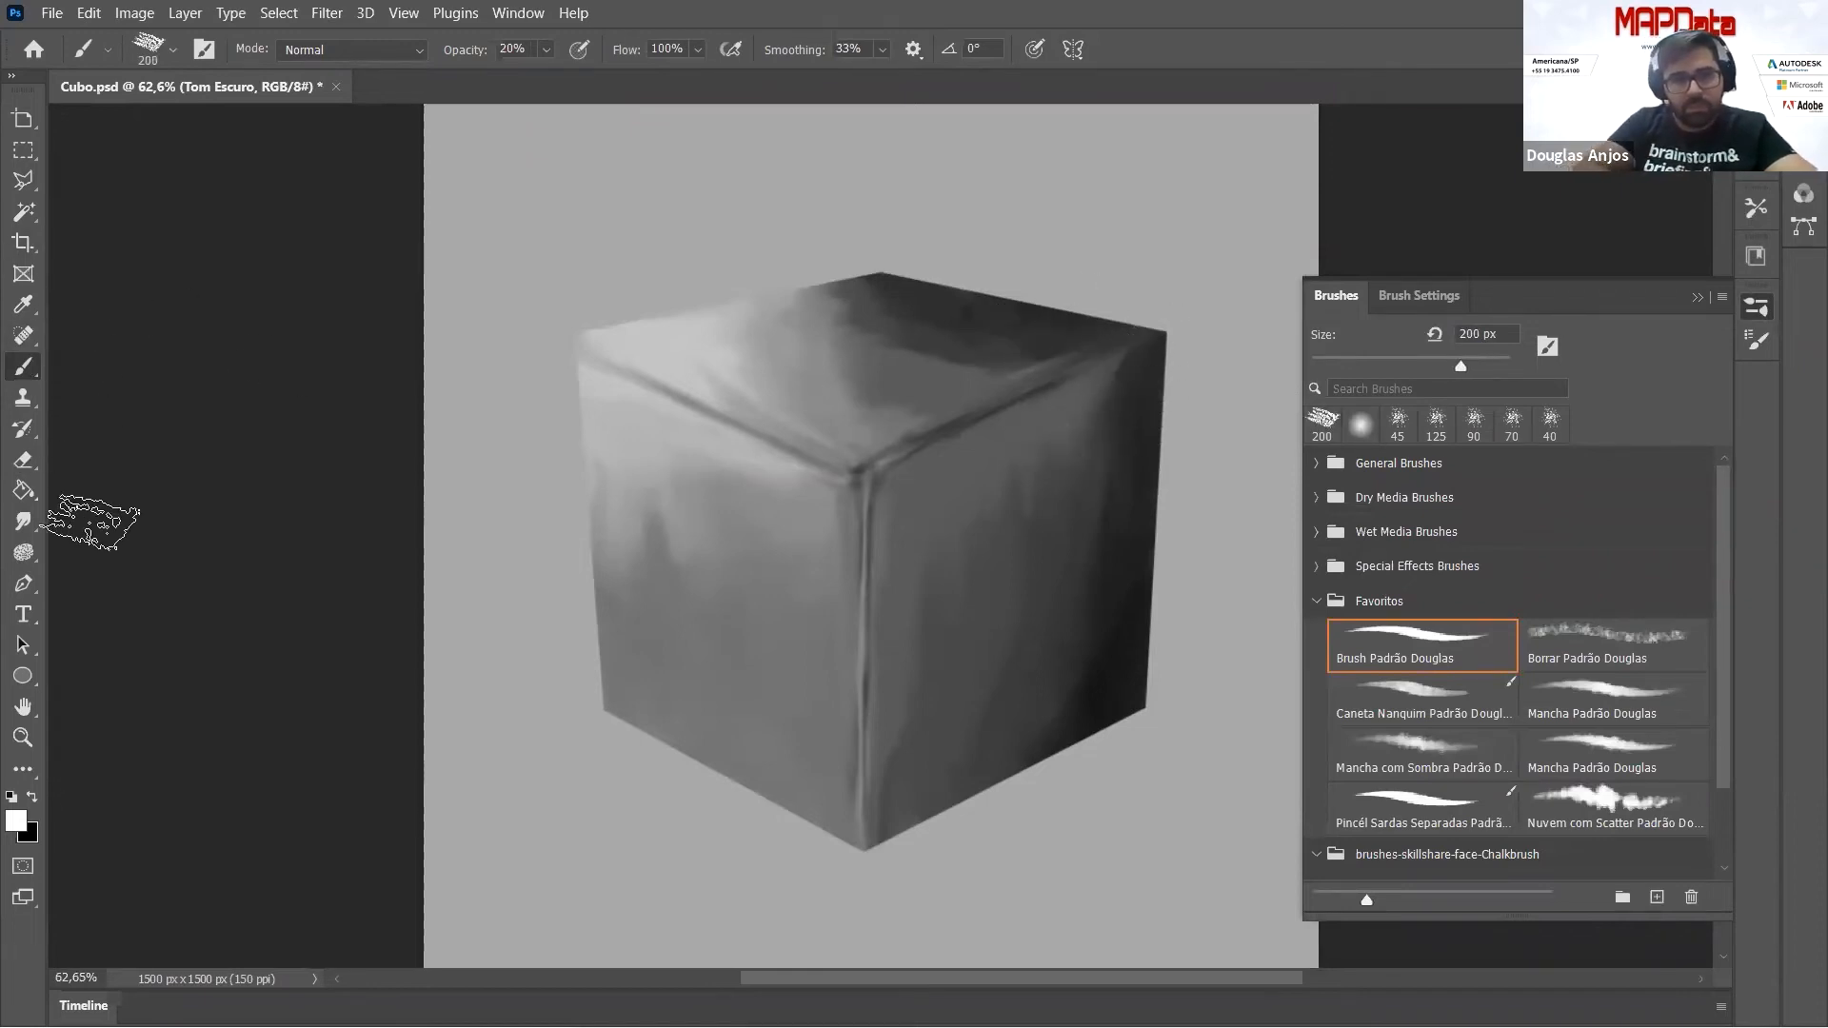
# Paint black dabs on the right face, the top face and along the lower edge with the 200 px brush at 20% opacity
pyautogui.click(20, 782)
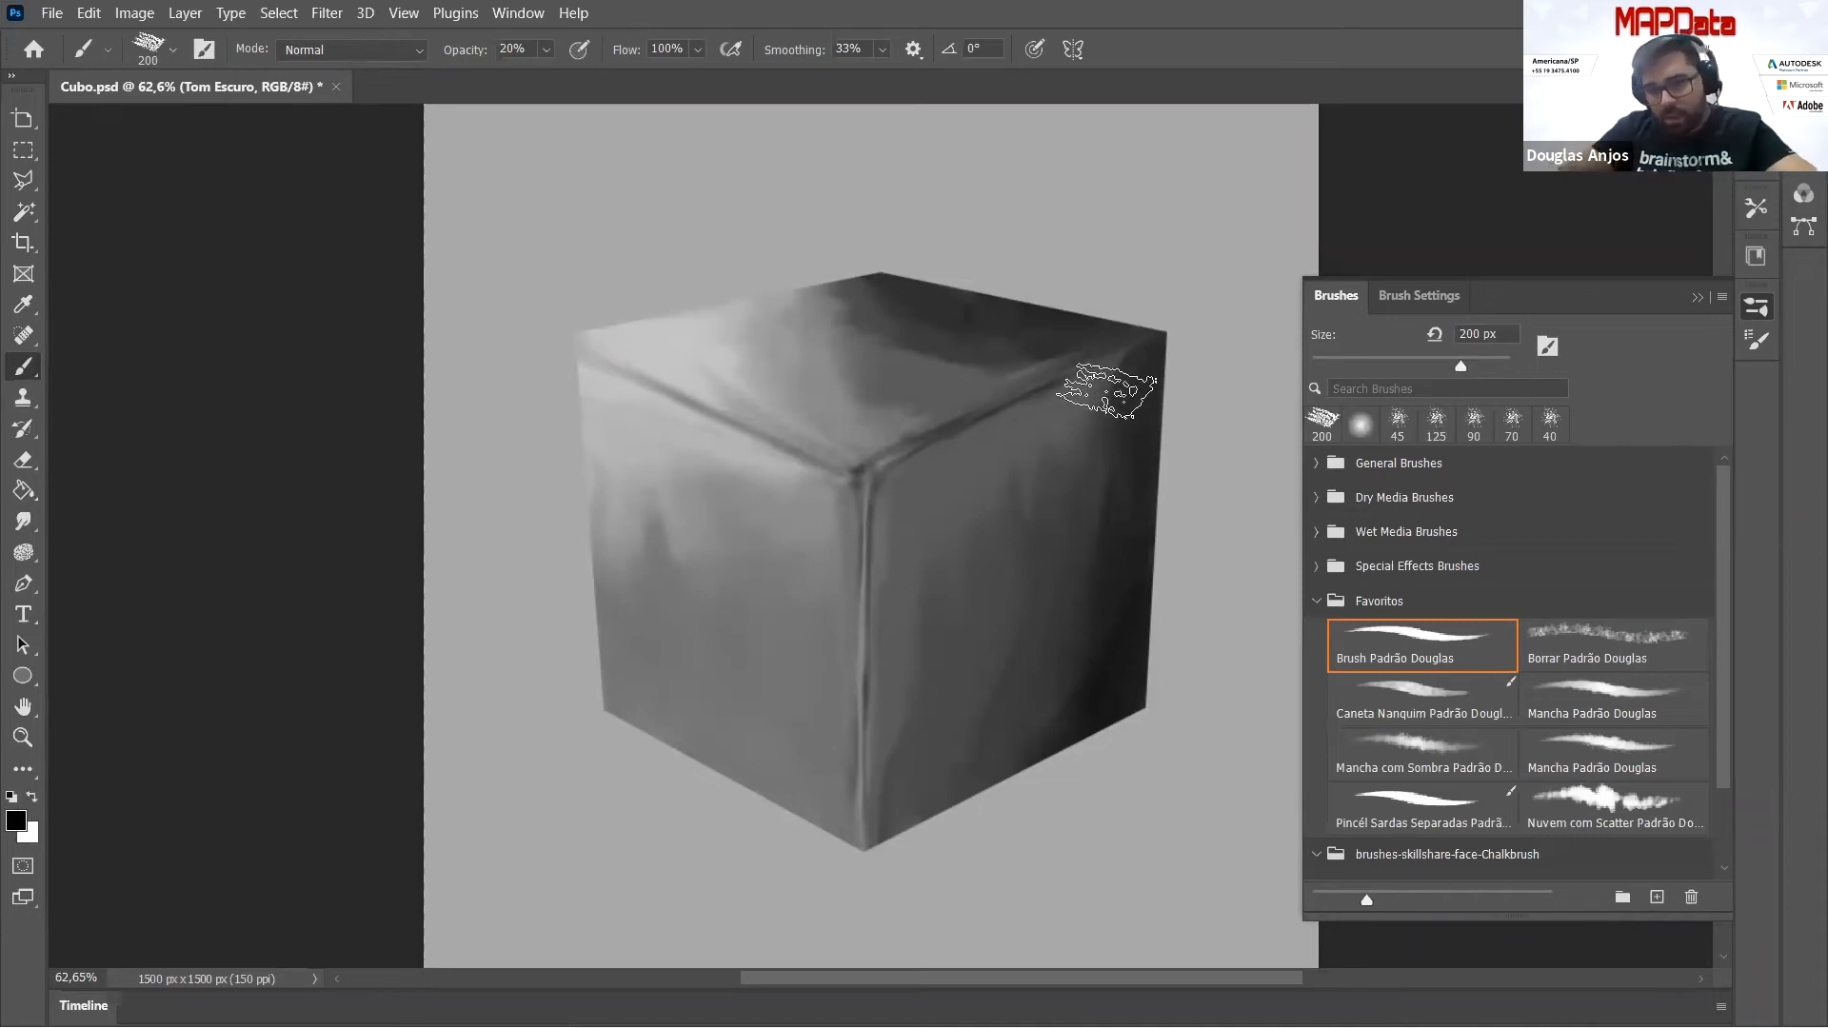
pyautogui.moveTo(1060, 482); pyautogui.dragTo(1076, 426)
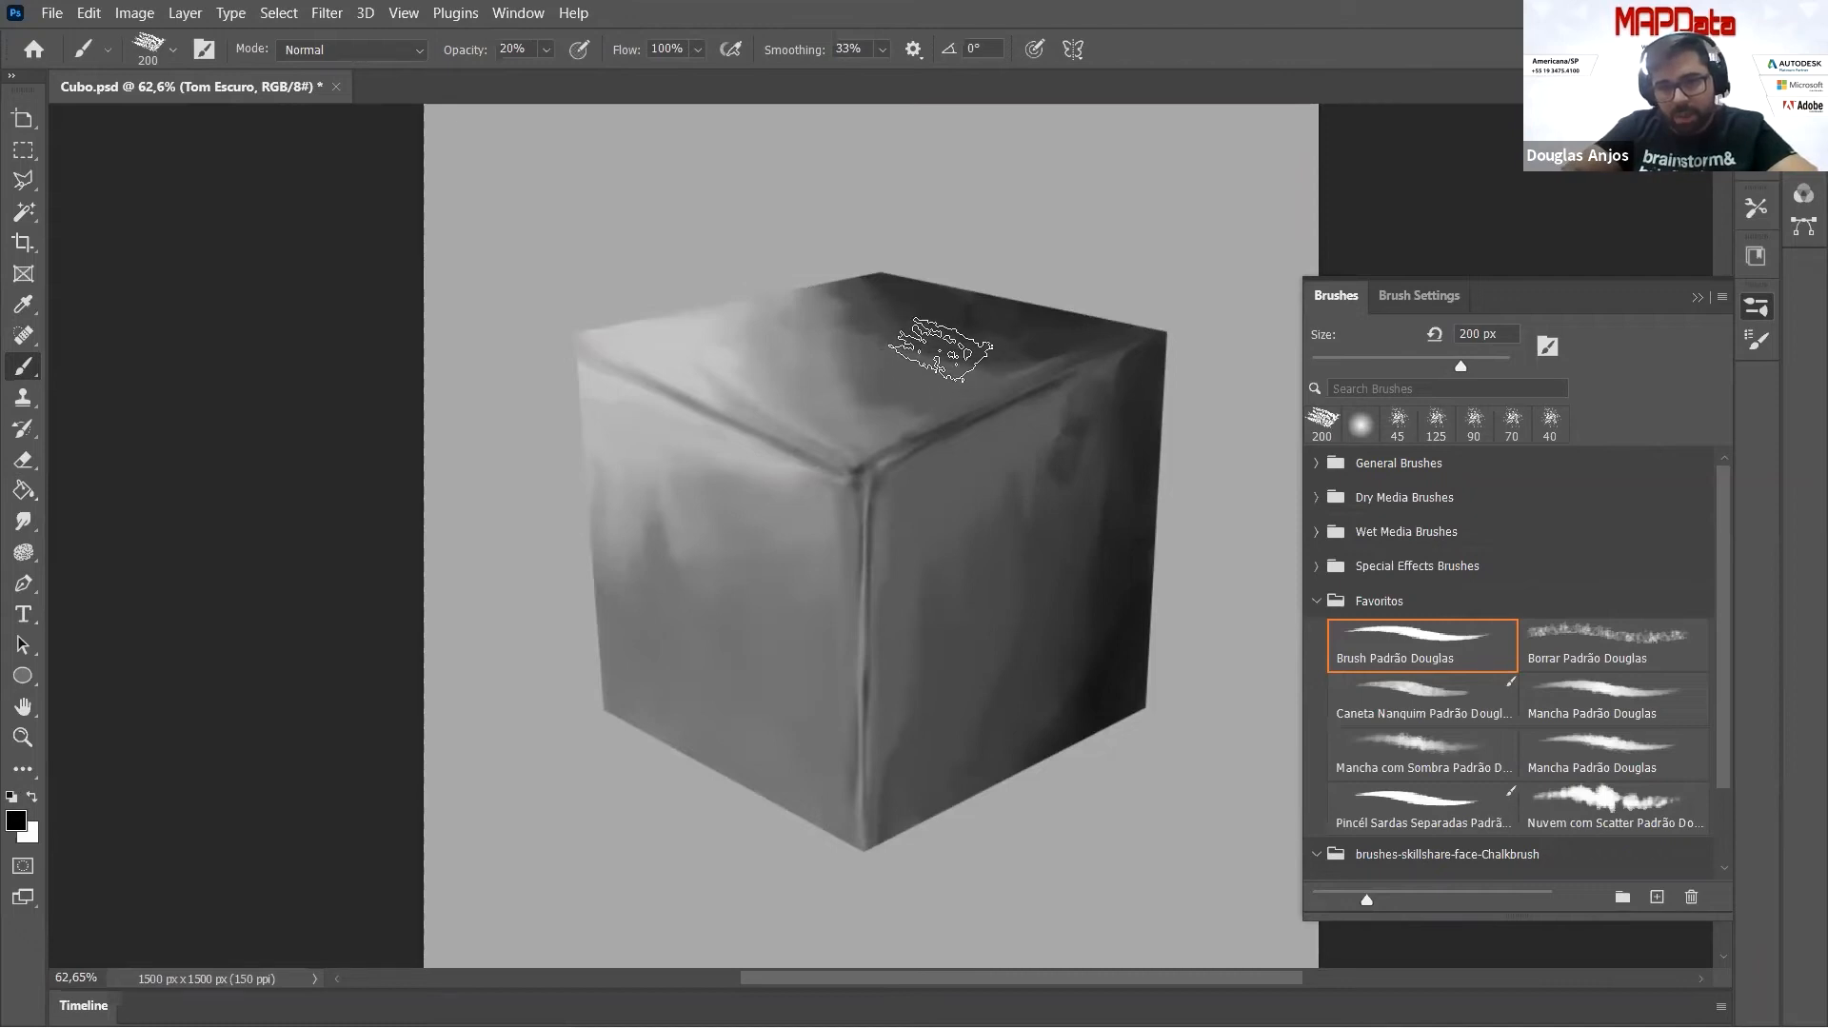
pyautogui.moveTo(964, 388)
pyautogui.mouseDown()
pyautogui.moveTo(918, 380)
pyautogui.moveTo(865, 318)
pyautogui.moveTo(955, 359)
pyautogui.moveTo(1047, 362)
pyautogui.mouseUp()
pyautogui.moveTo(869, 427)
pyautogui.mouseDown()
pyautogui.moveTo(904, 462)
pyautogui.moveTo(990, 481)
pyautogui.mouseUp()
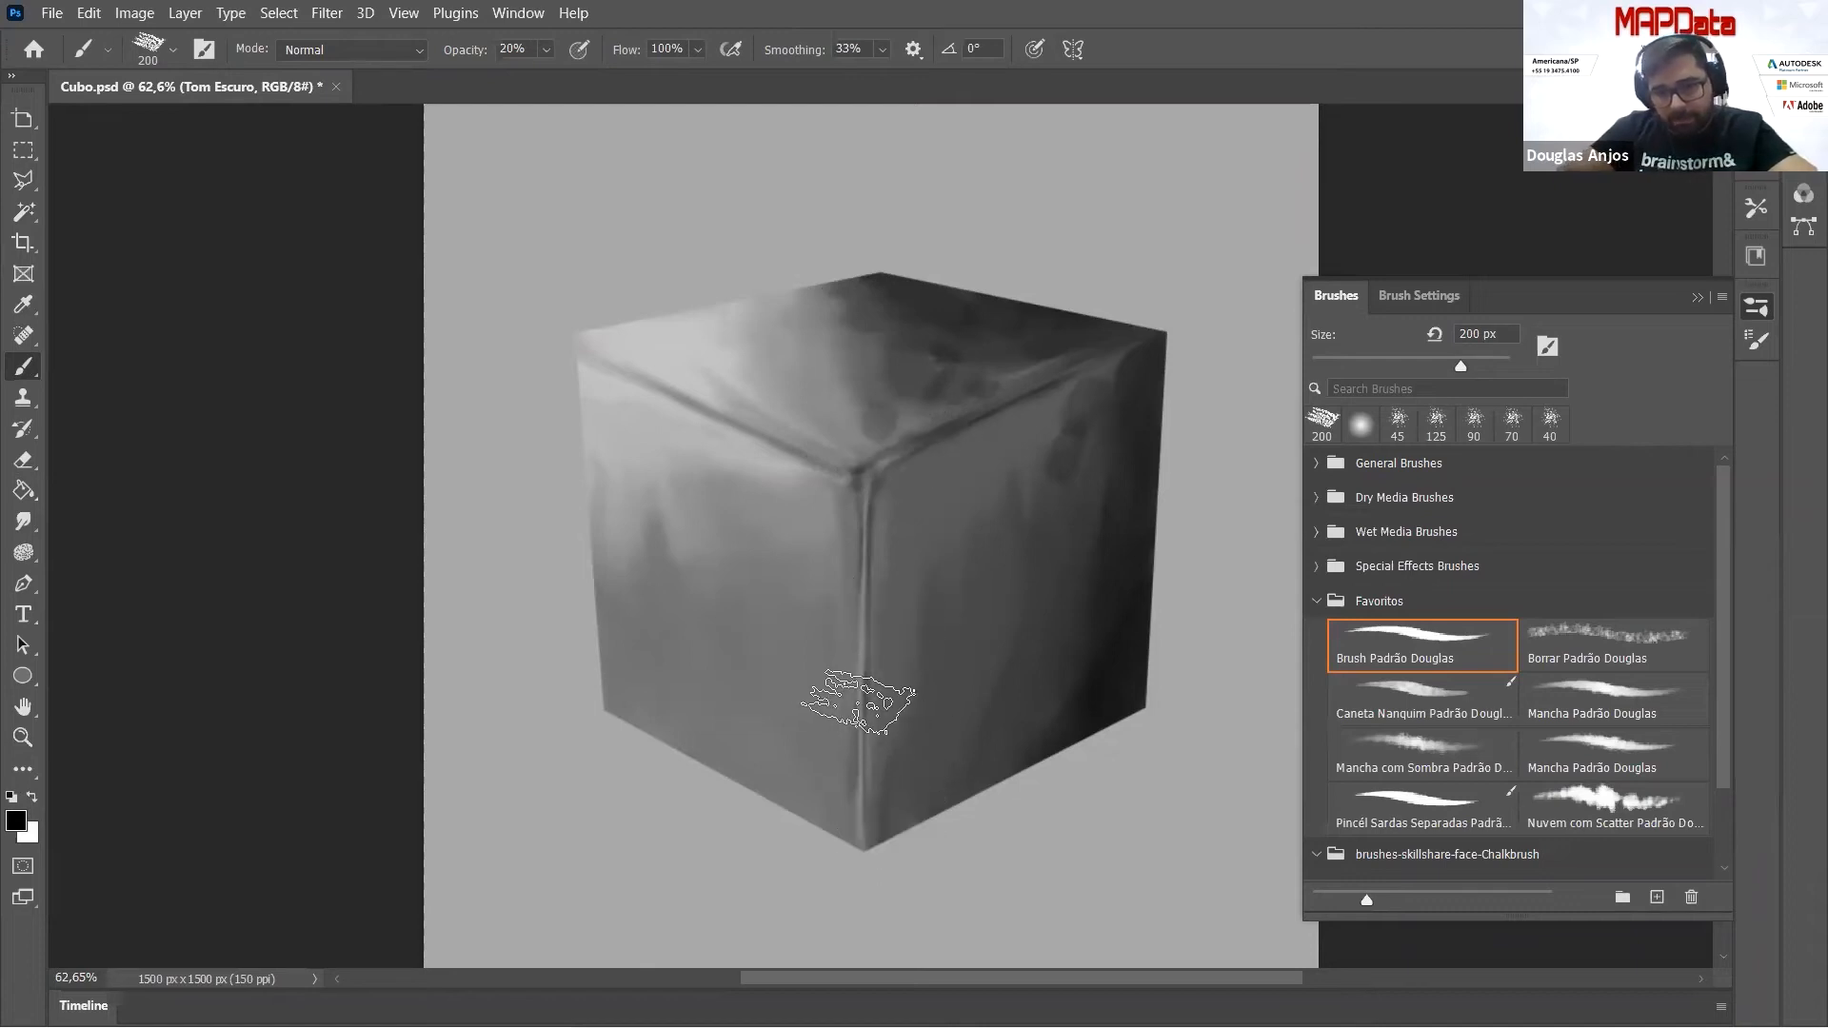
pyautogui.moveTo(864, 869); pyautogui.dragTo(1026, 778)
pyautogui.moveTo(973, 835)
pyautogui.mouseDown()
pyautogui.moveTo(918, 862)
pyautogui.moveTo(899, 841)
pyautogui.moveTo(992, 791)
pyautogui.mouseUp()
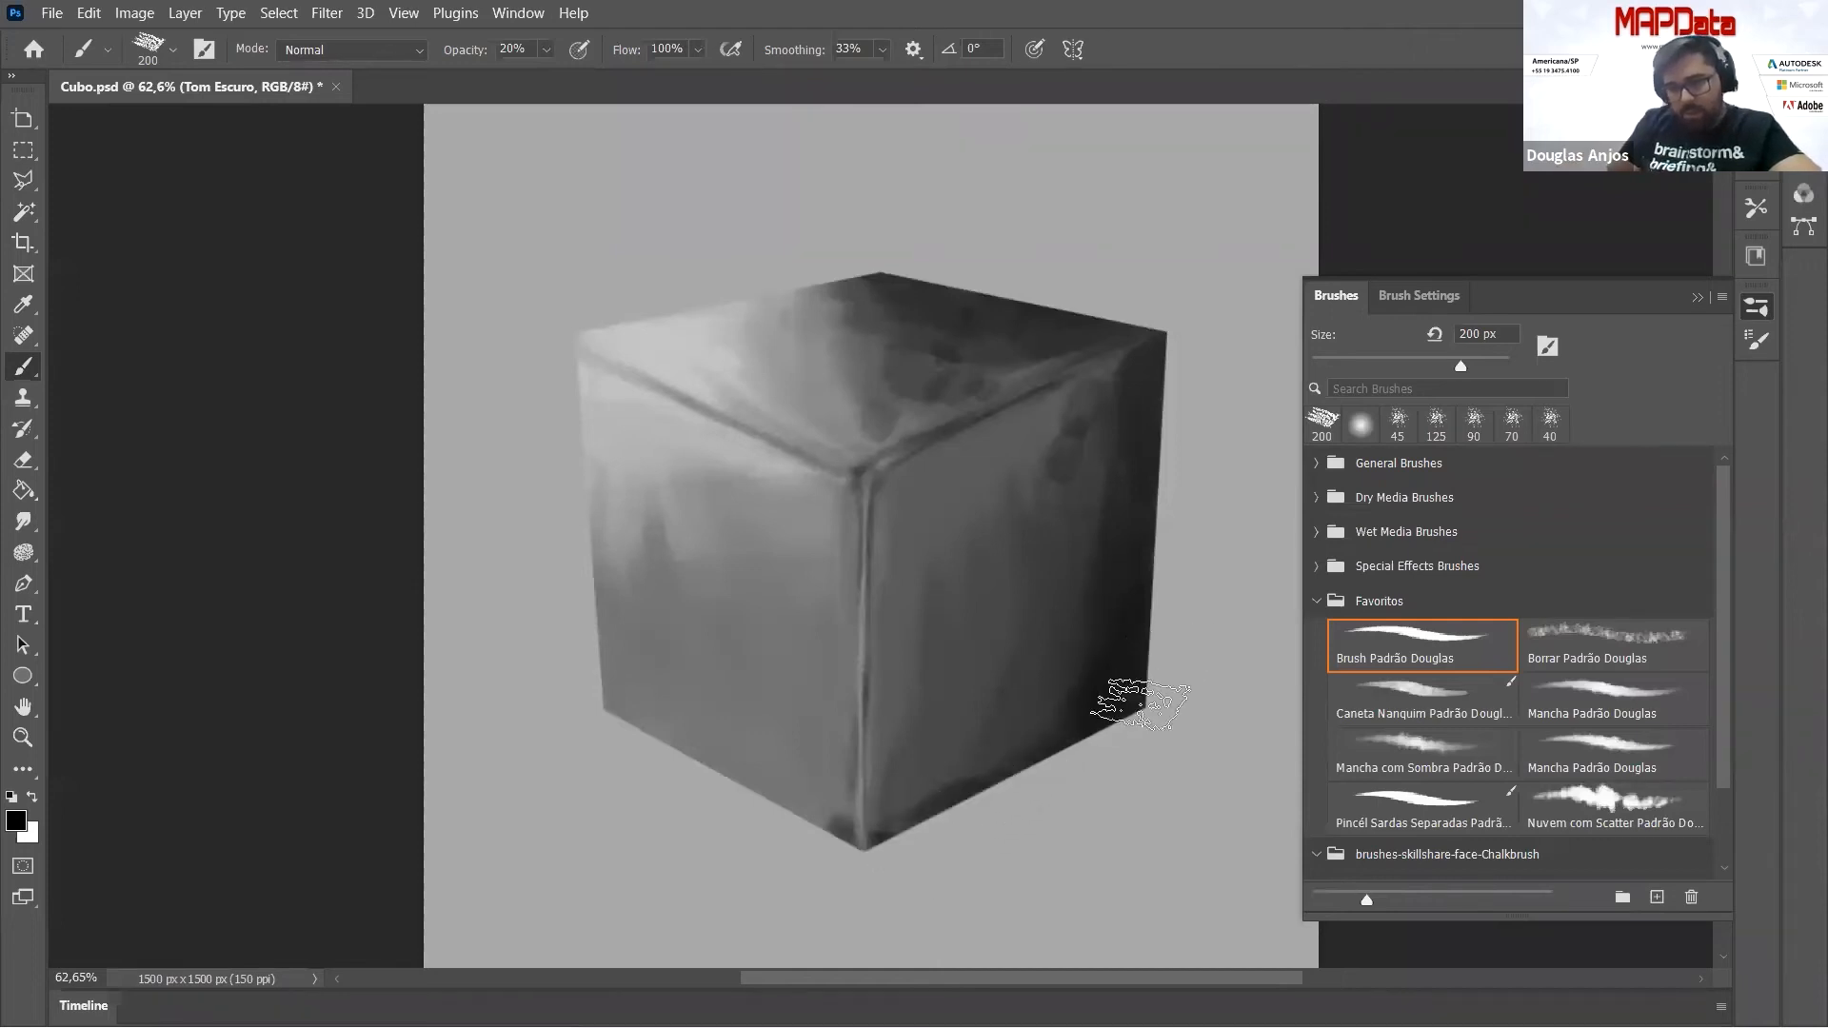
pyautogui.click(1696, 298)
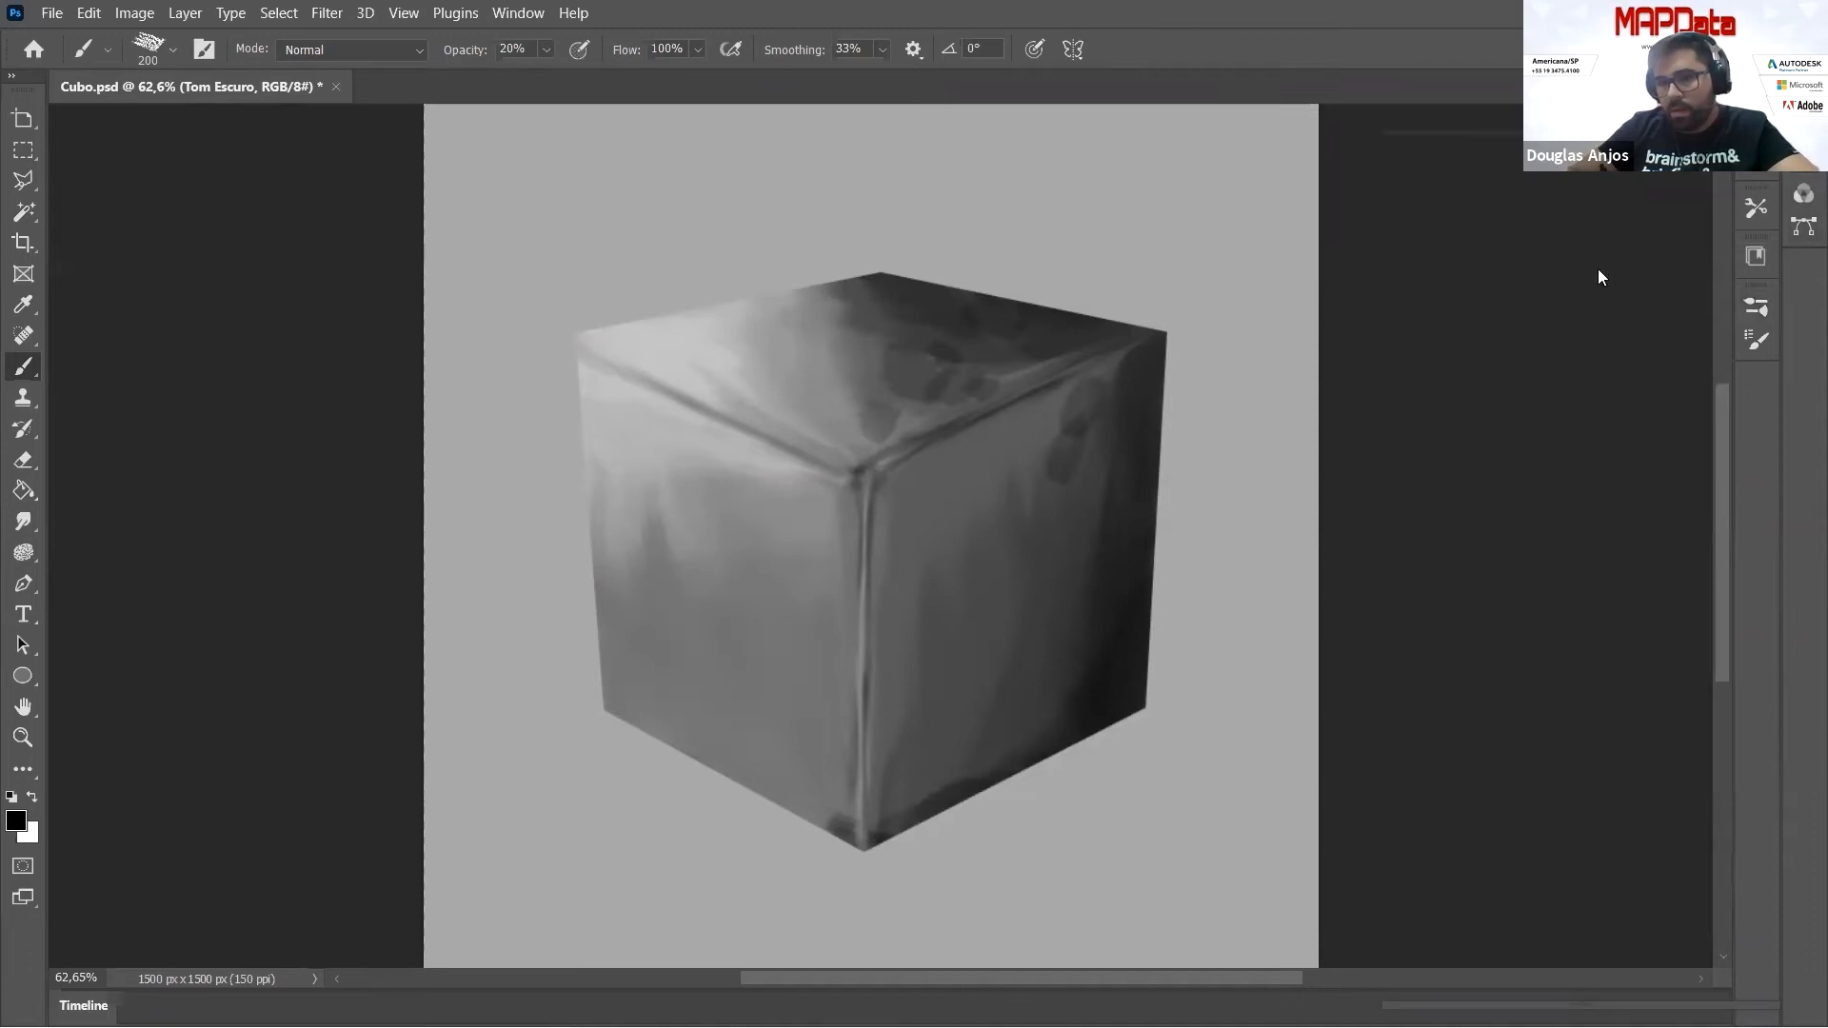
# Smudge the dark paint along the lower edge and on the right face of Tom Escuro with a 45 px brush at 50% strength
pyautogui.press('F7')
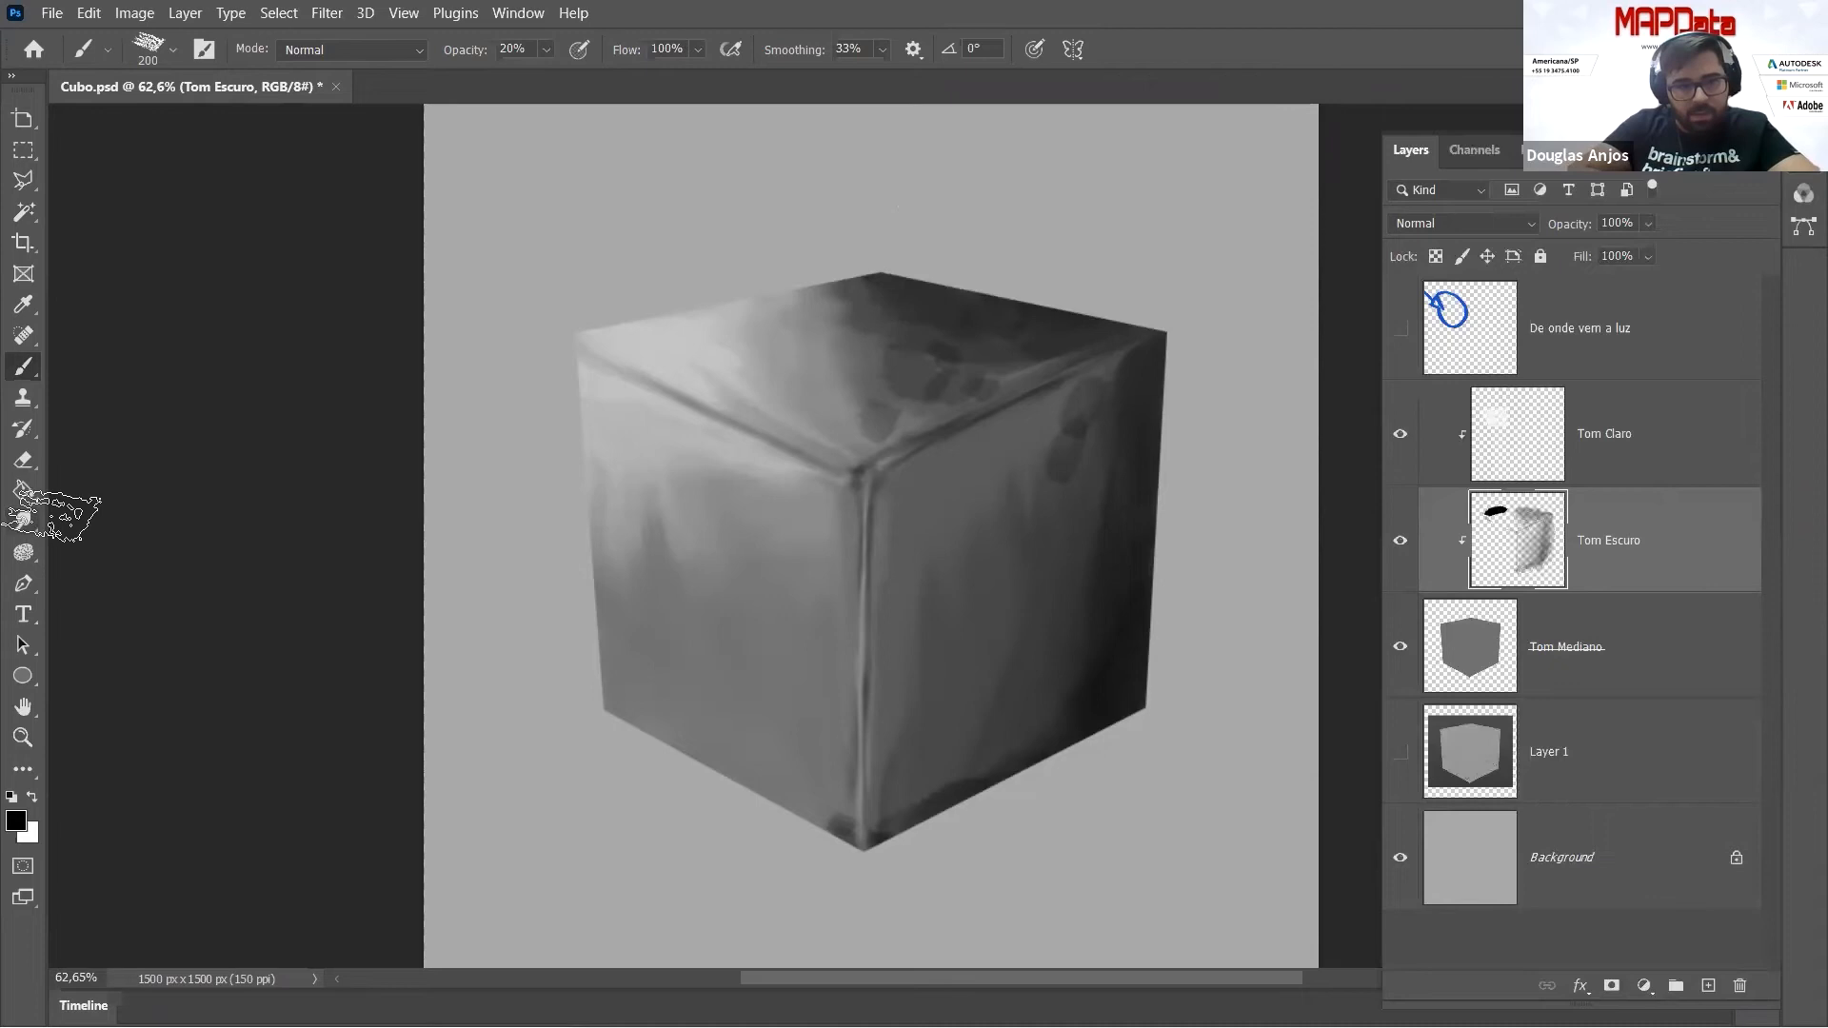
pyautogui.click(23, 521)
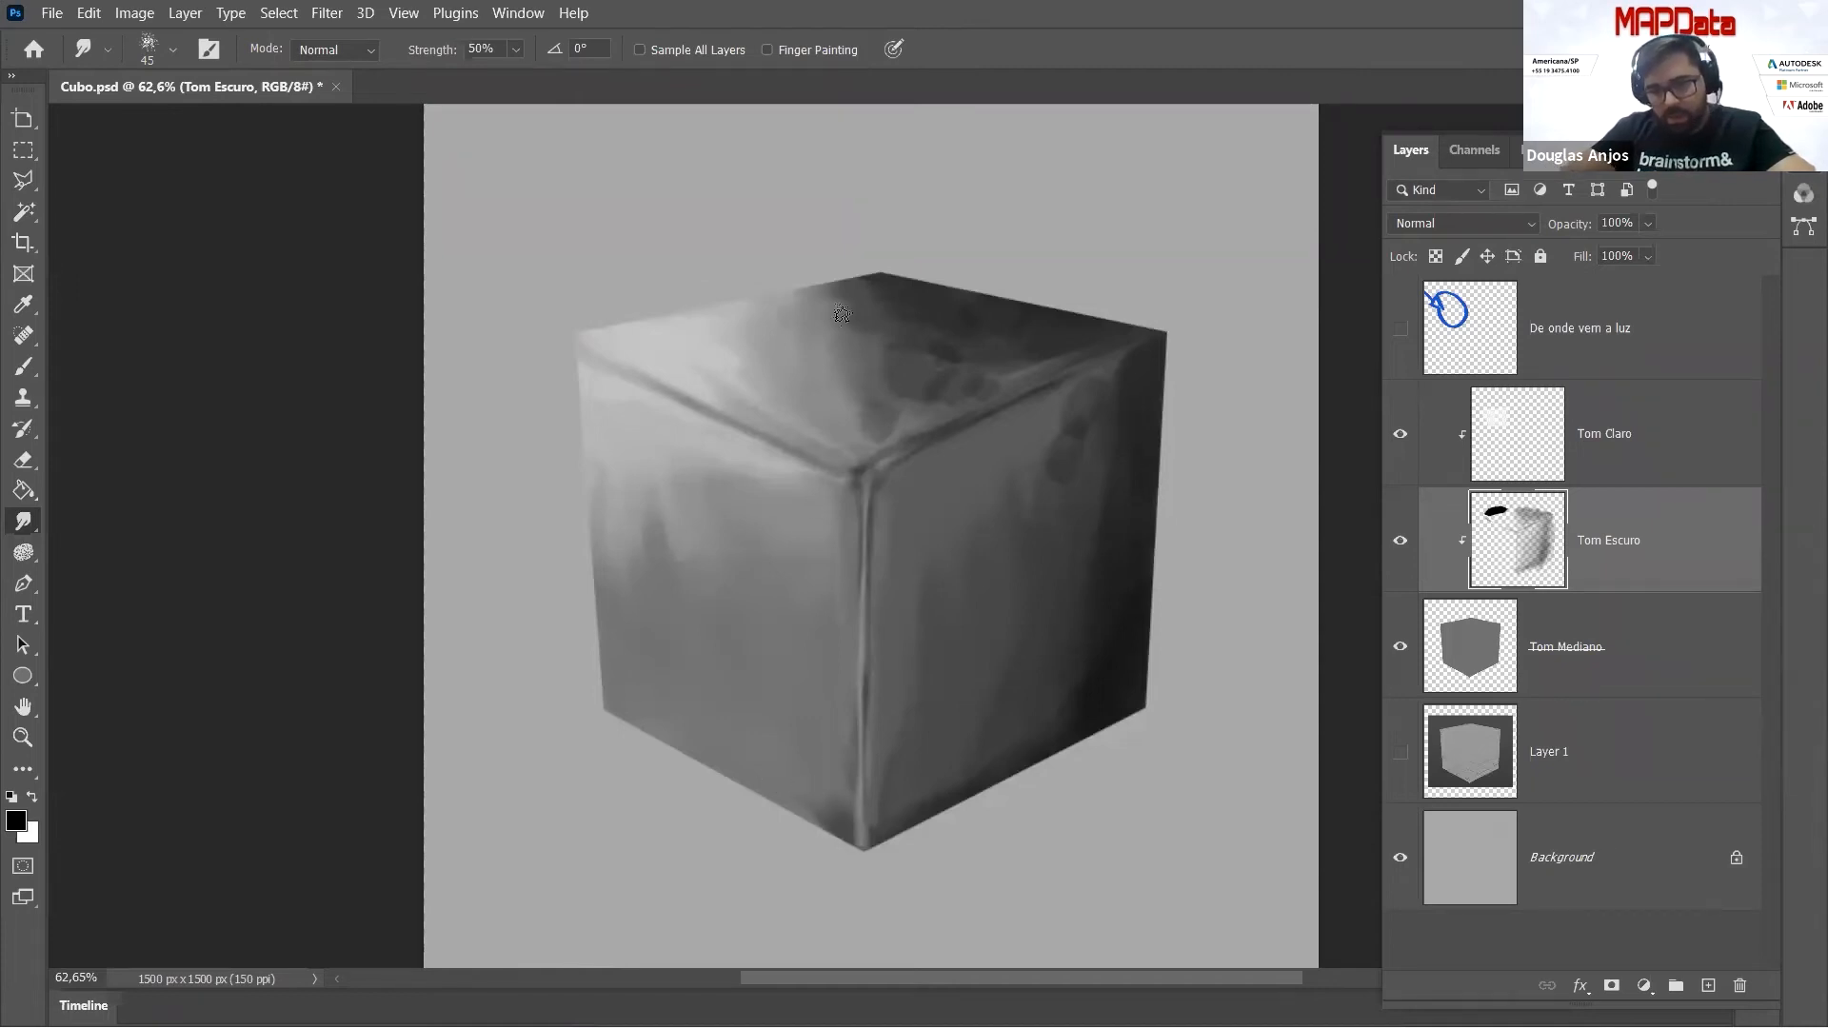
pyautogui.click(1508, 441)
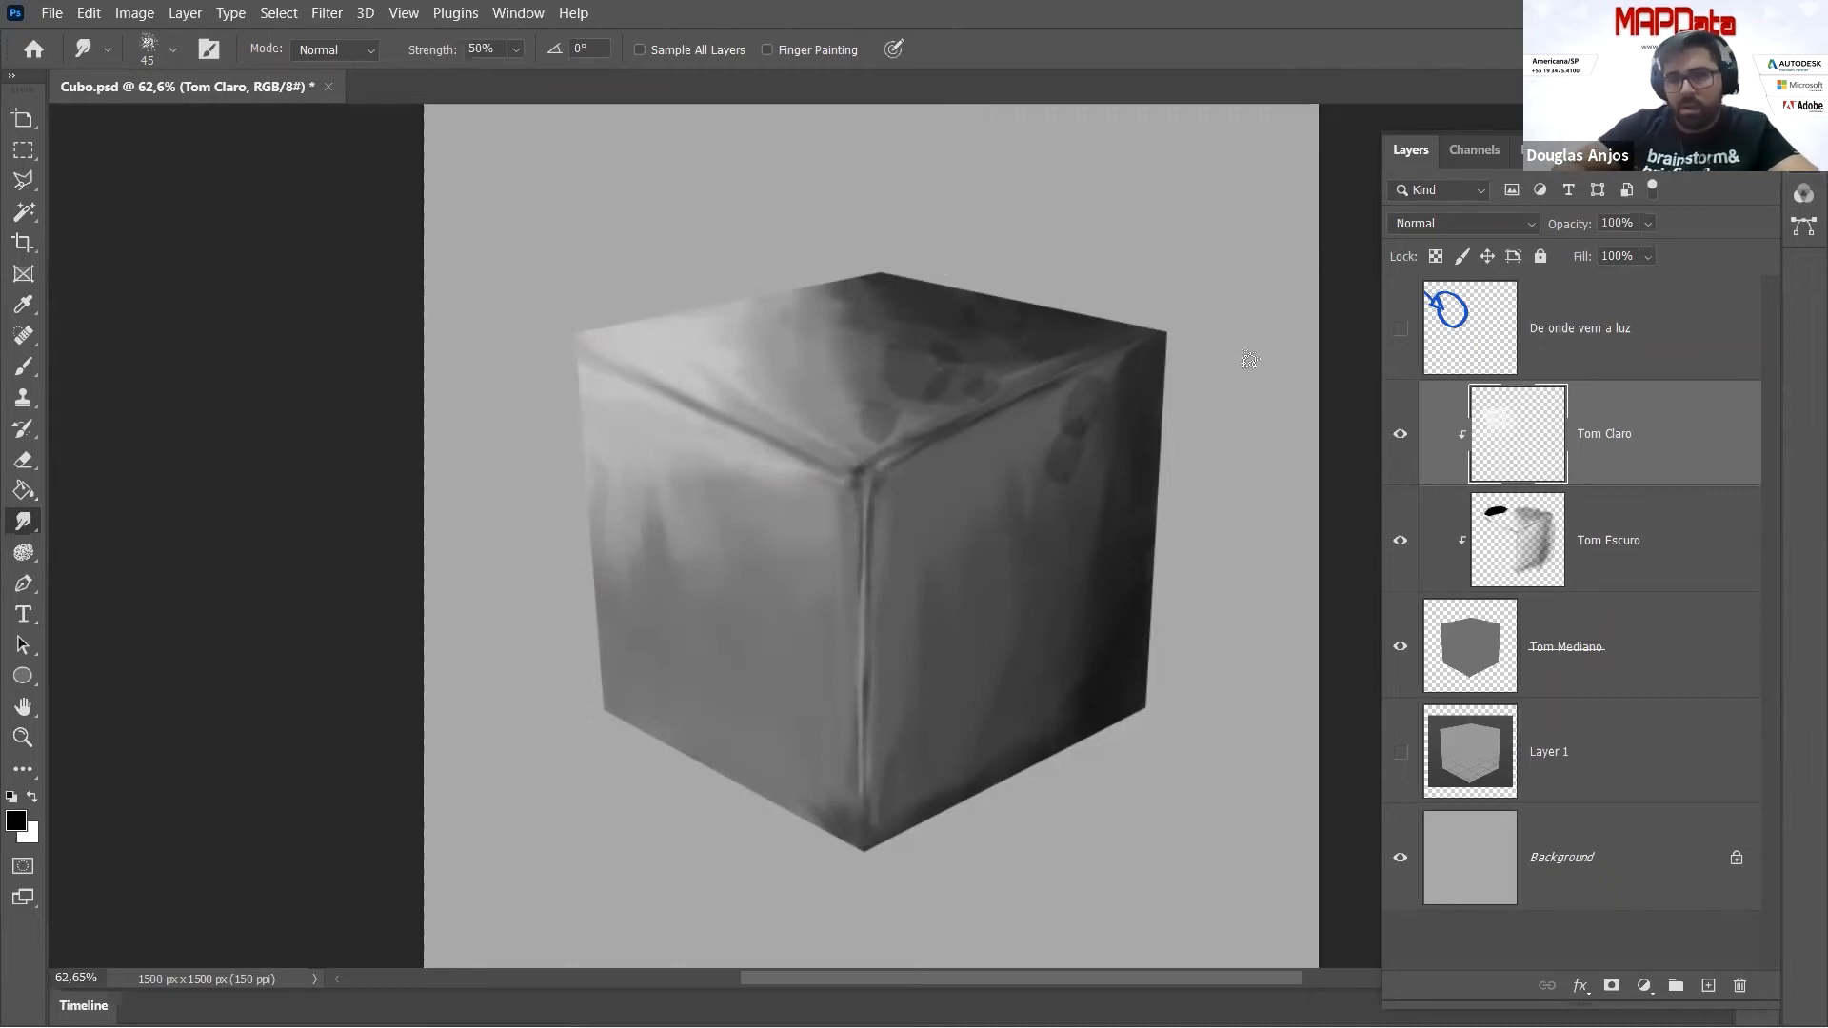
pyautogui.click(1561, 541)
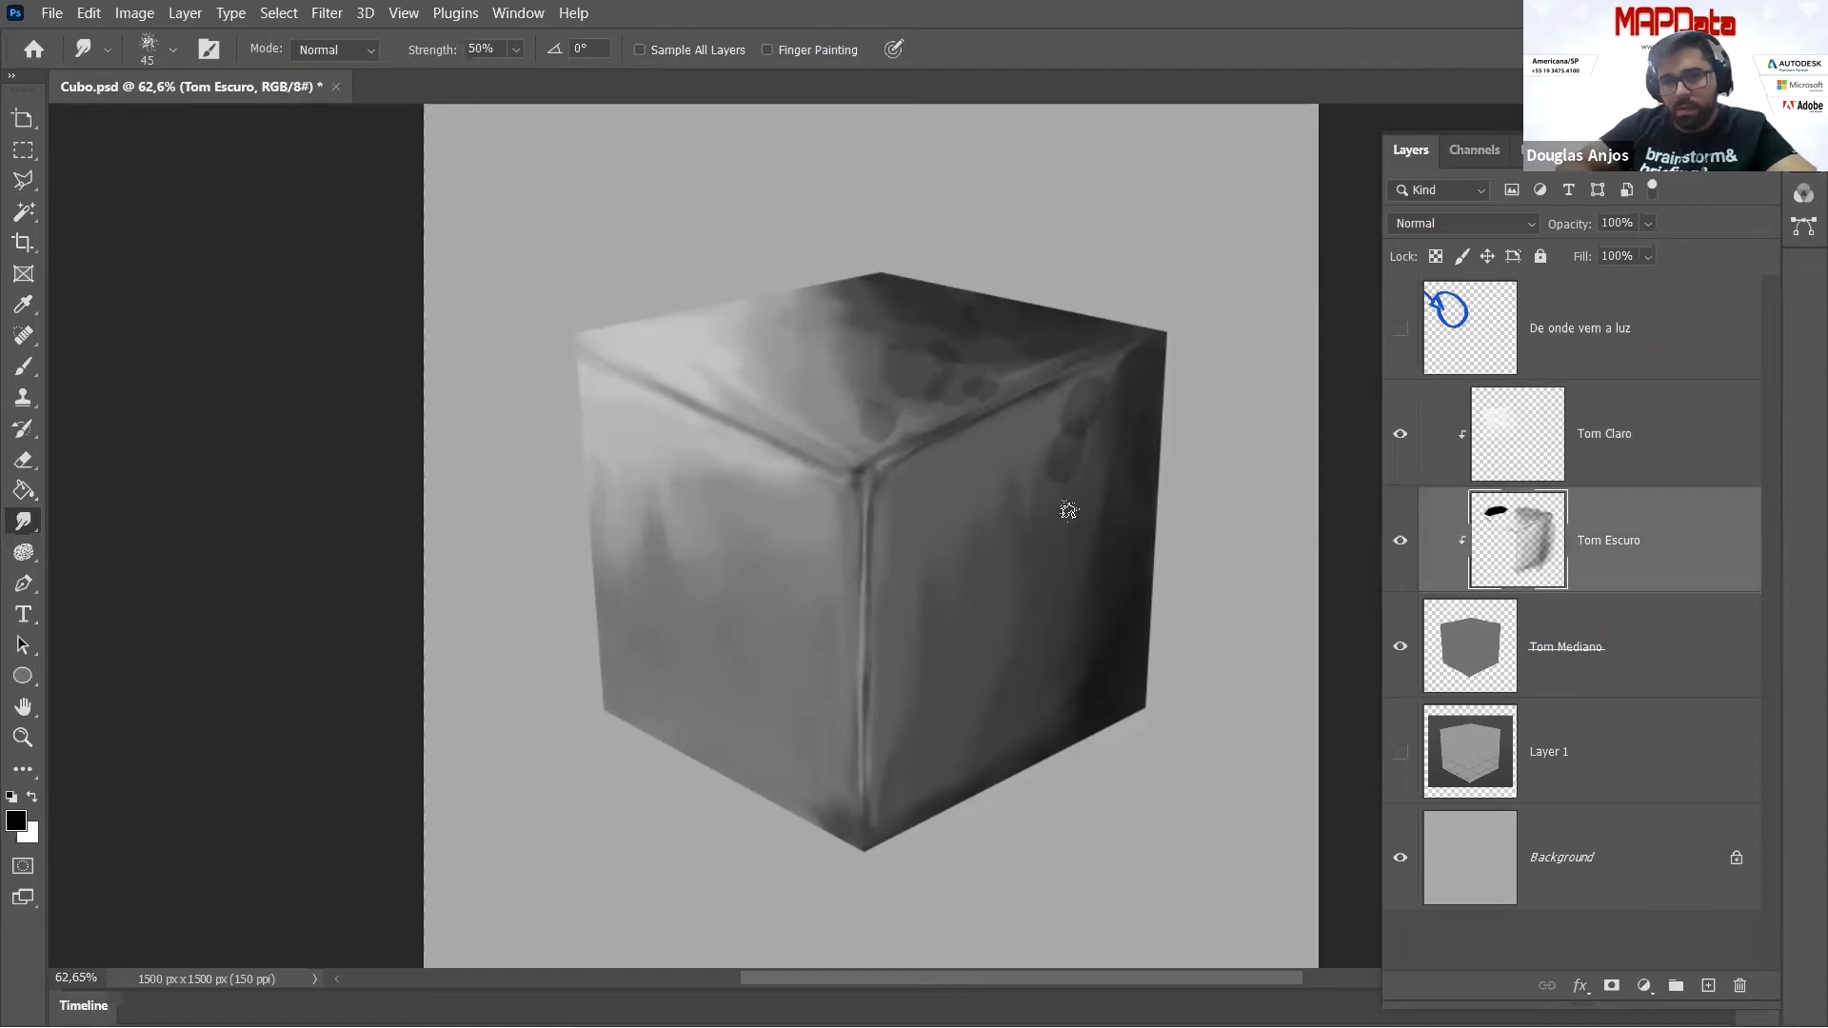
pyautogui.moveTo(1093, 394); pyautogui.dragTo(1072, 455)
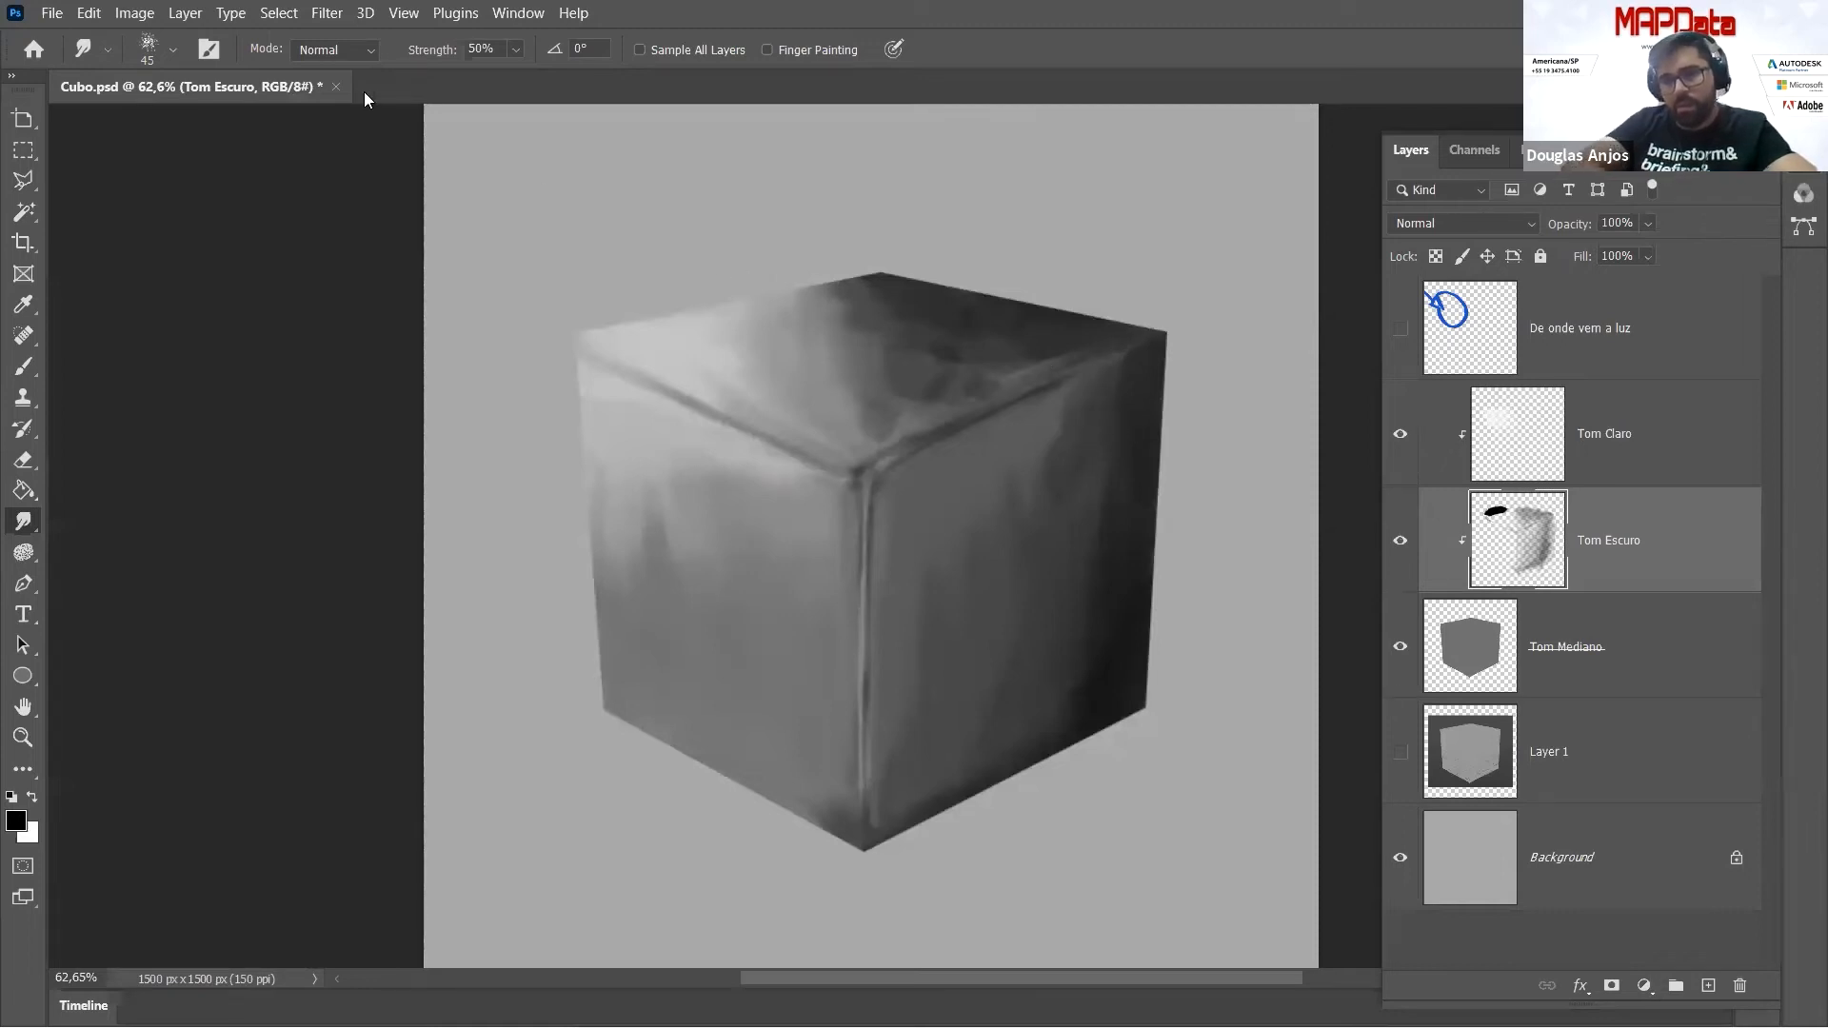
# Blend the dark dabs on the right and top faces with a 59 px Smudge brush, first at 63% and finally at 33% strength
pyautogui.click(173, 50)
pyautogui.moveTo(177, 125); pyautogui.dragTo(175, 127)
pyautogui.click(515, 49)
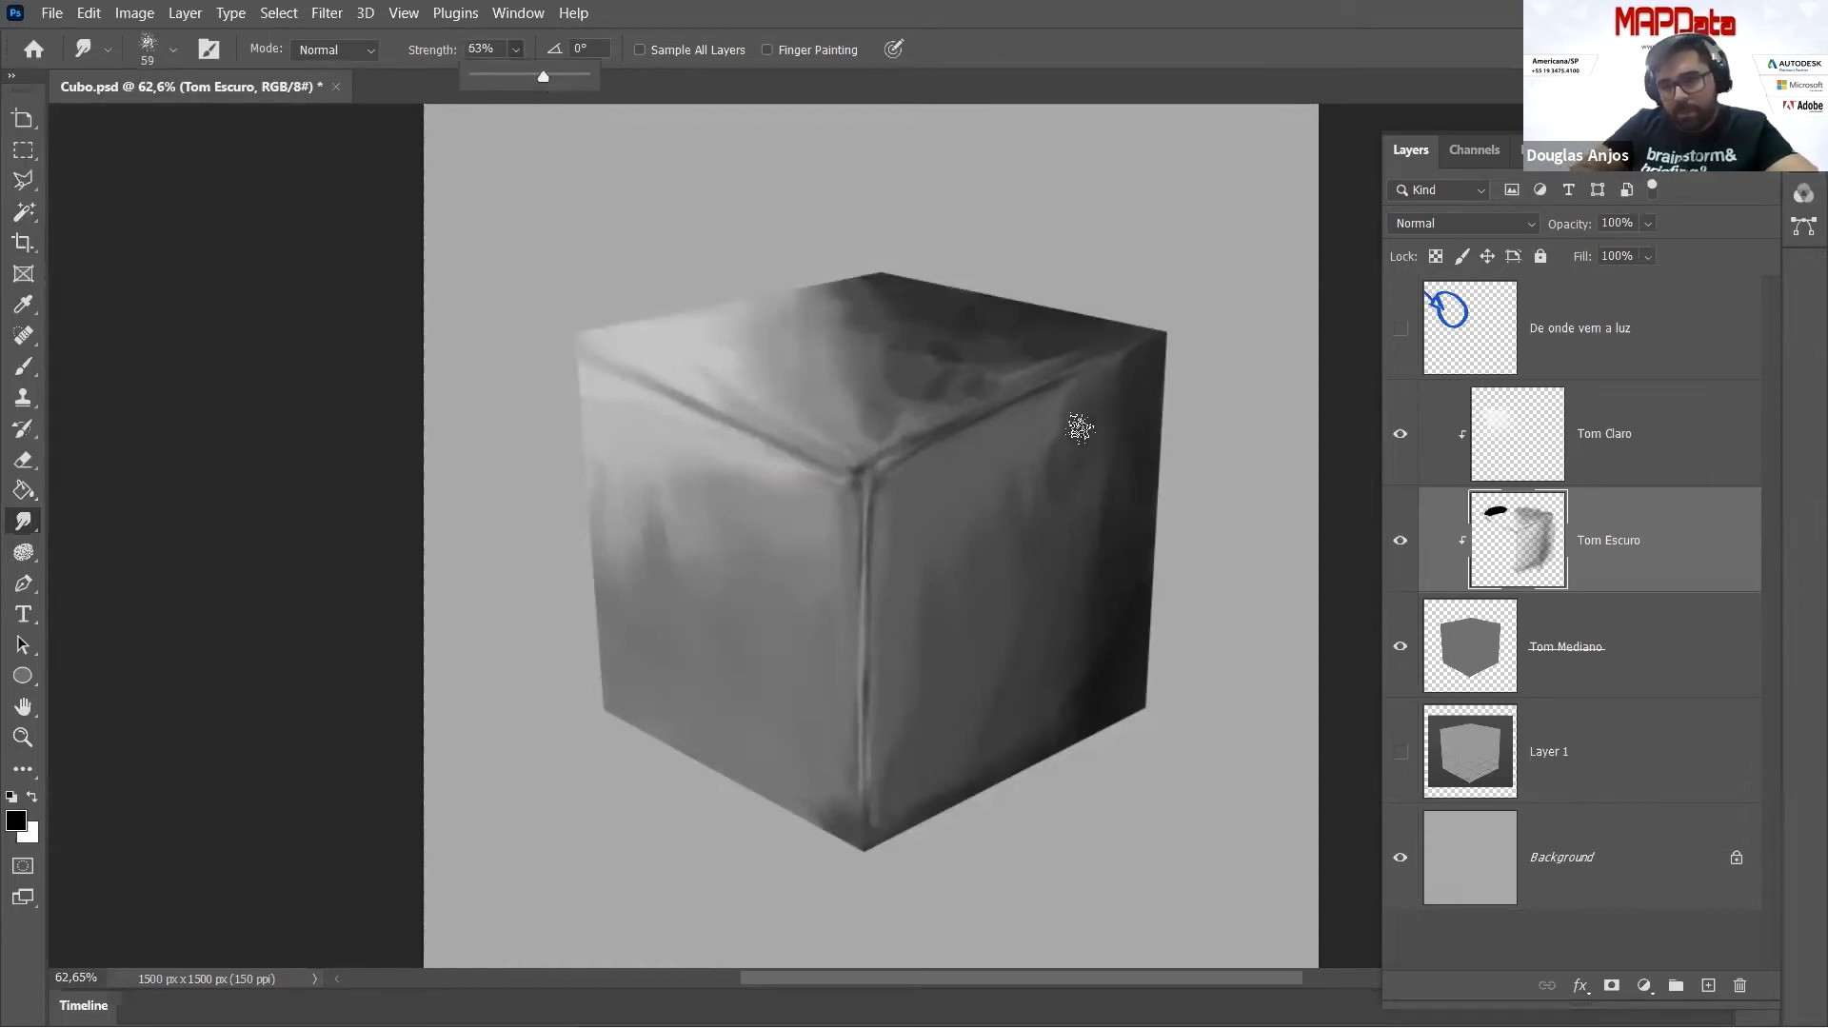
pyautogui.click(1080, 426)
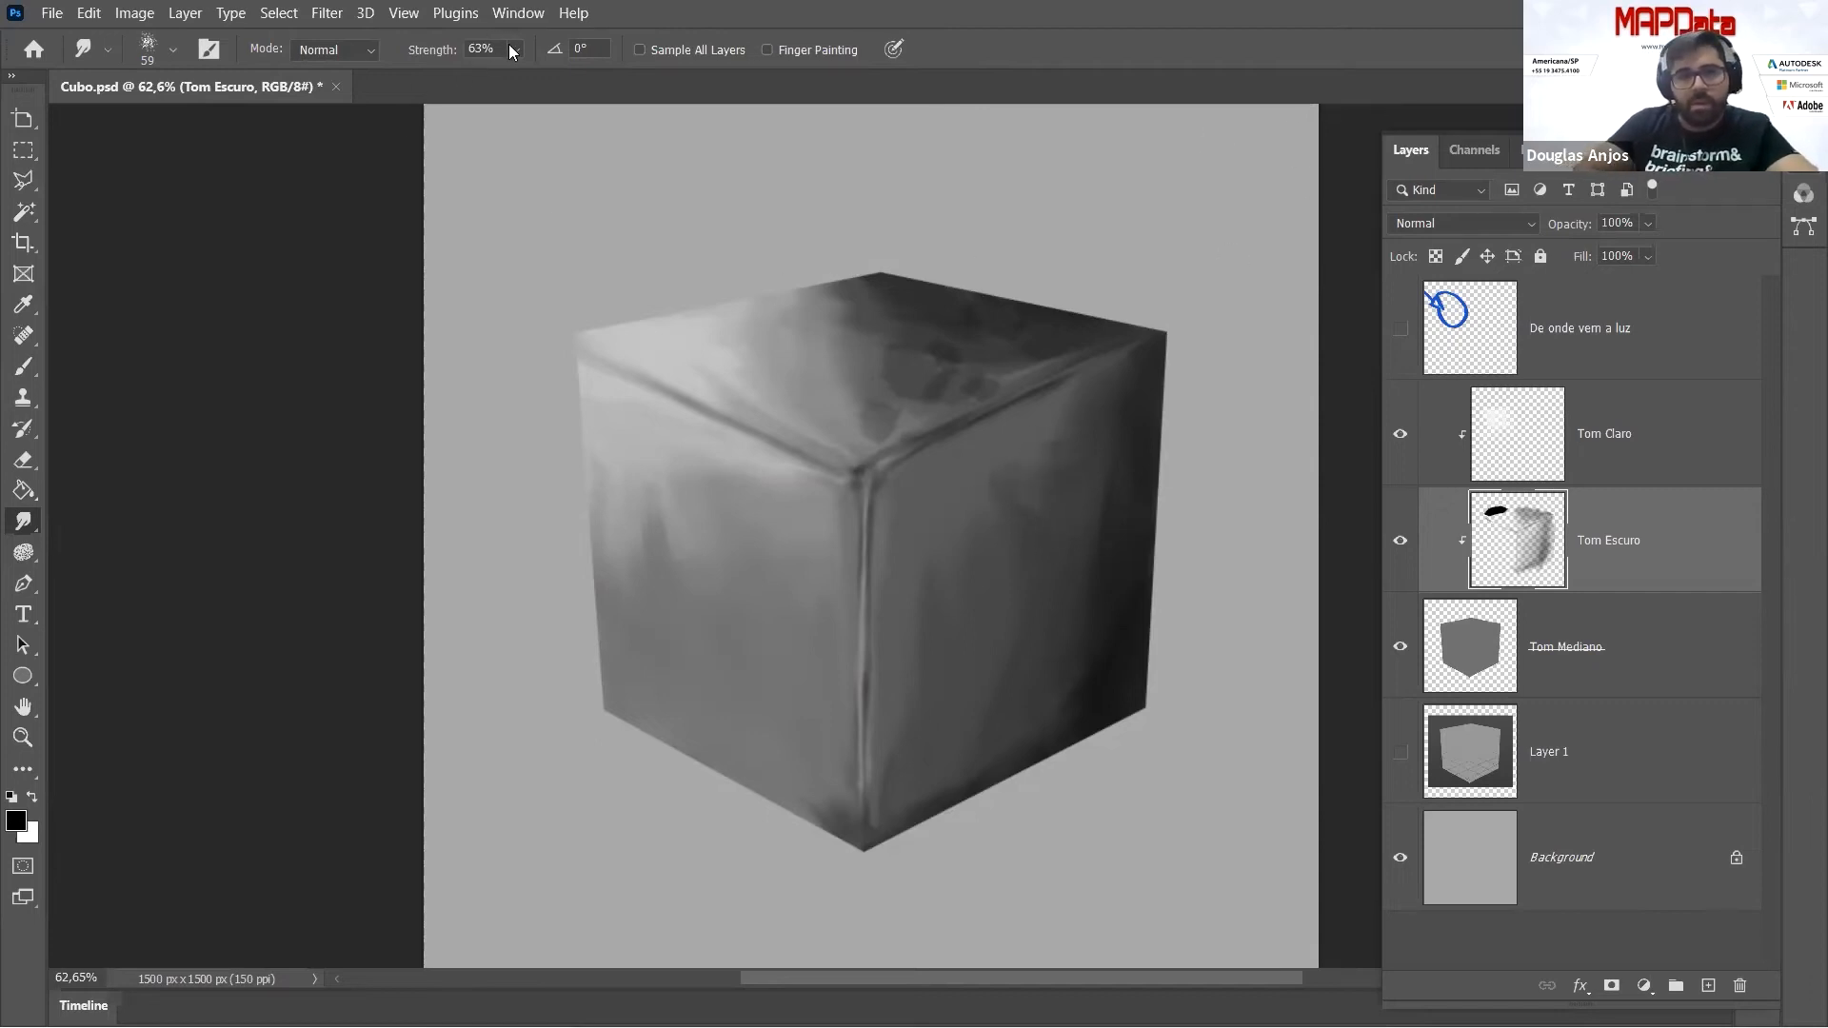
pyautogui.moveTo(501, 91); pyautogui.dragTo(497, 93)
pyautogui.moveTo(1013, 497)
pyautogui.mouseDown()
pyautogui.moveTo(1011, 524)
pyautogui.moveTo(988, 474)
pyautogui.mouseUp()
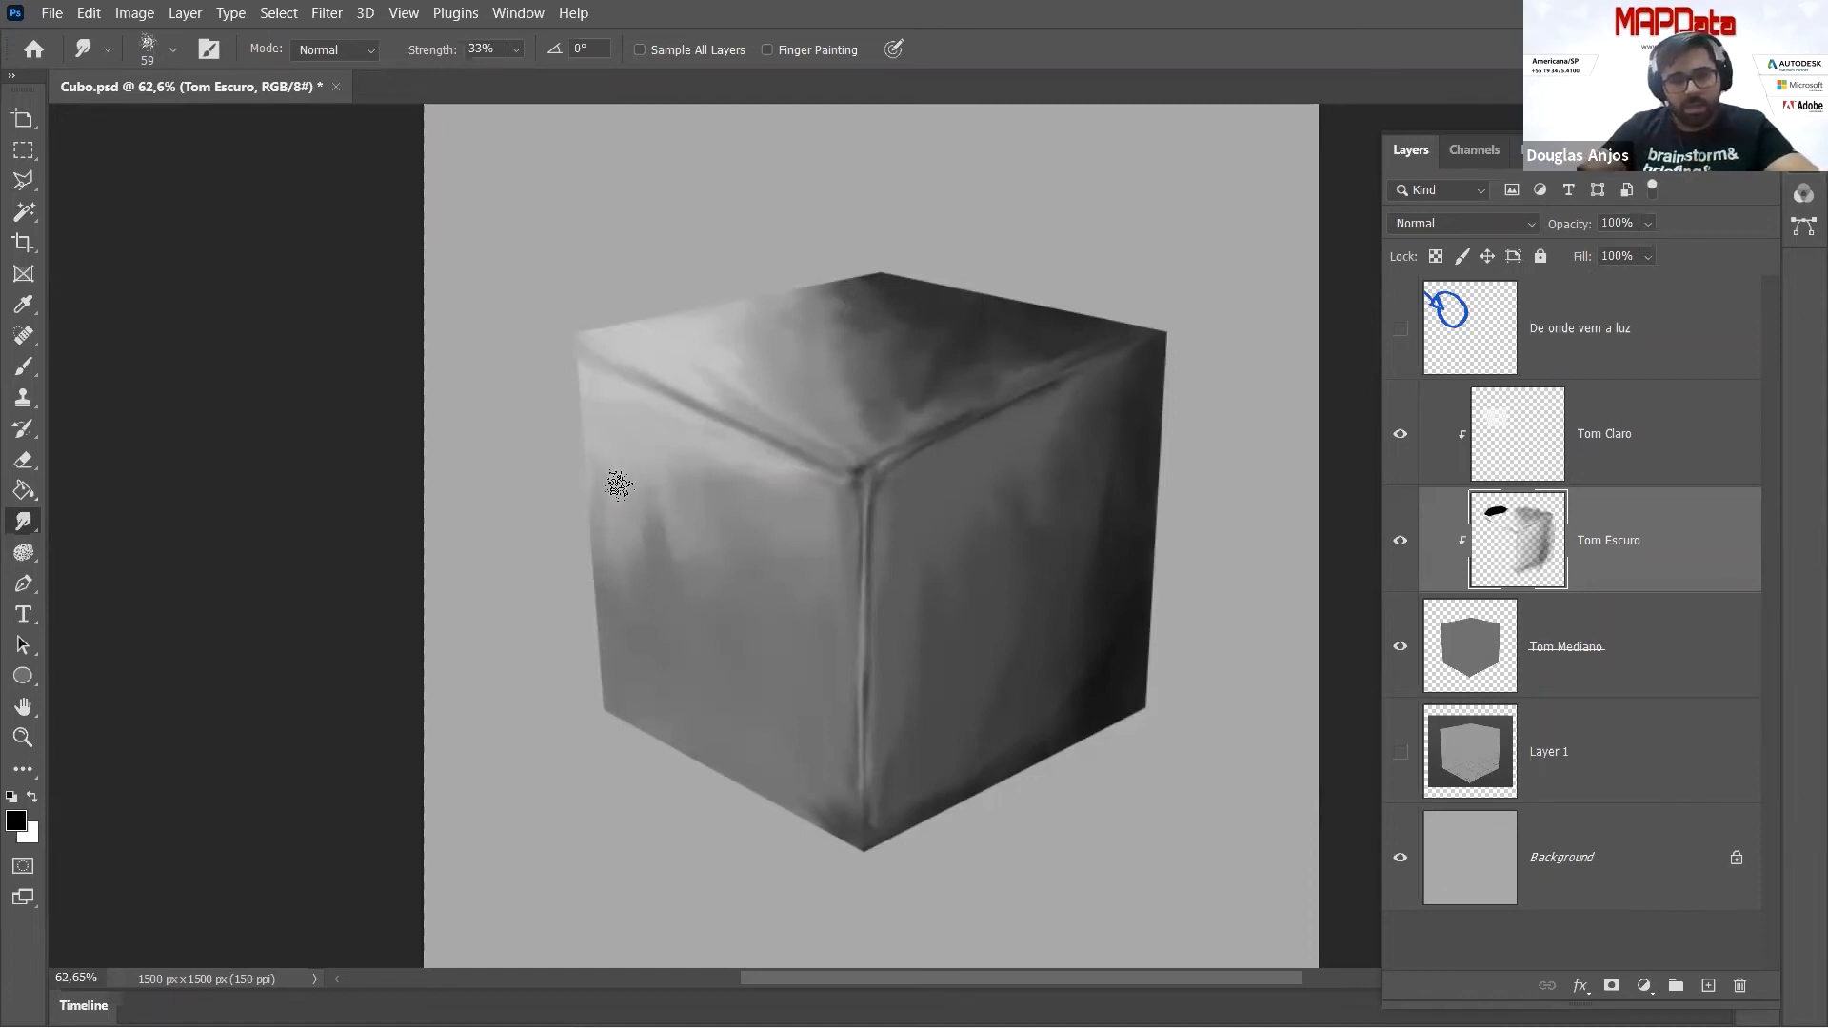
# Draw a thin, dark L-shaped crack on the lower part of the left face with a 15 px black brush at 20% opacity
pyautogui.click(24, 367)
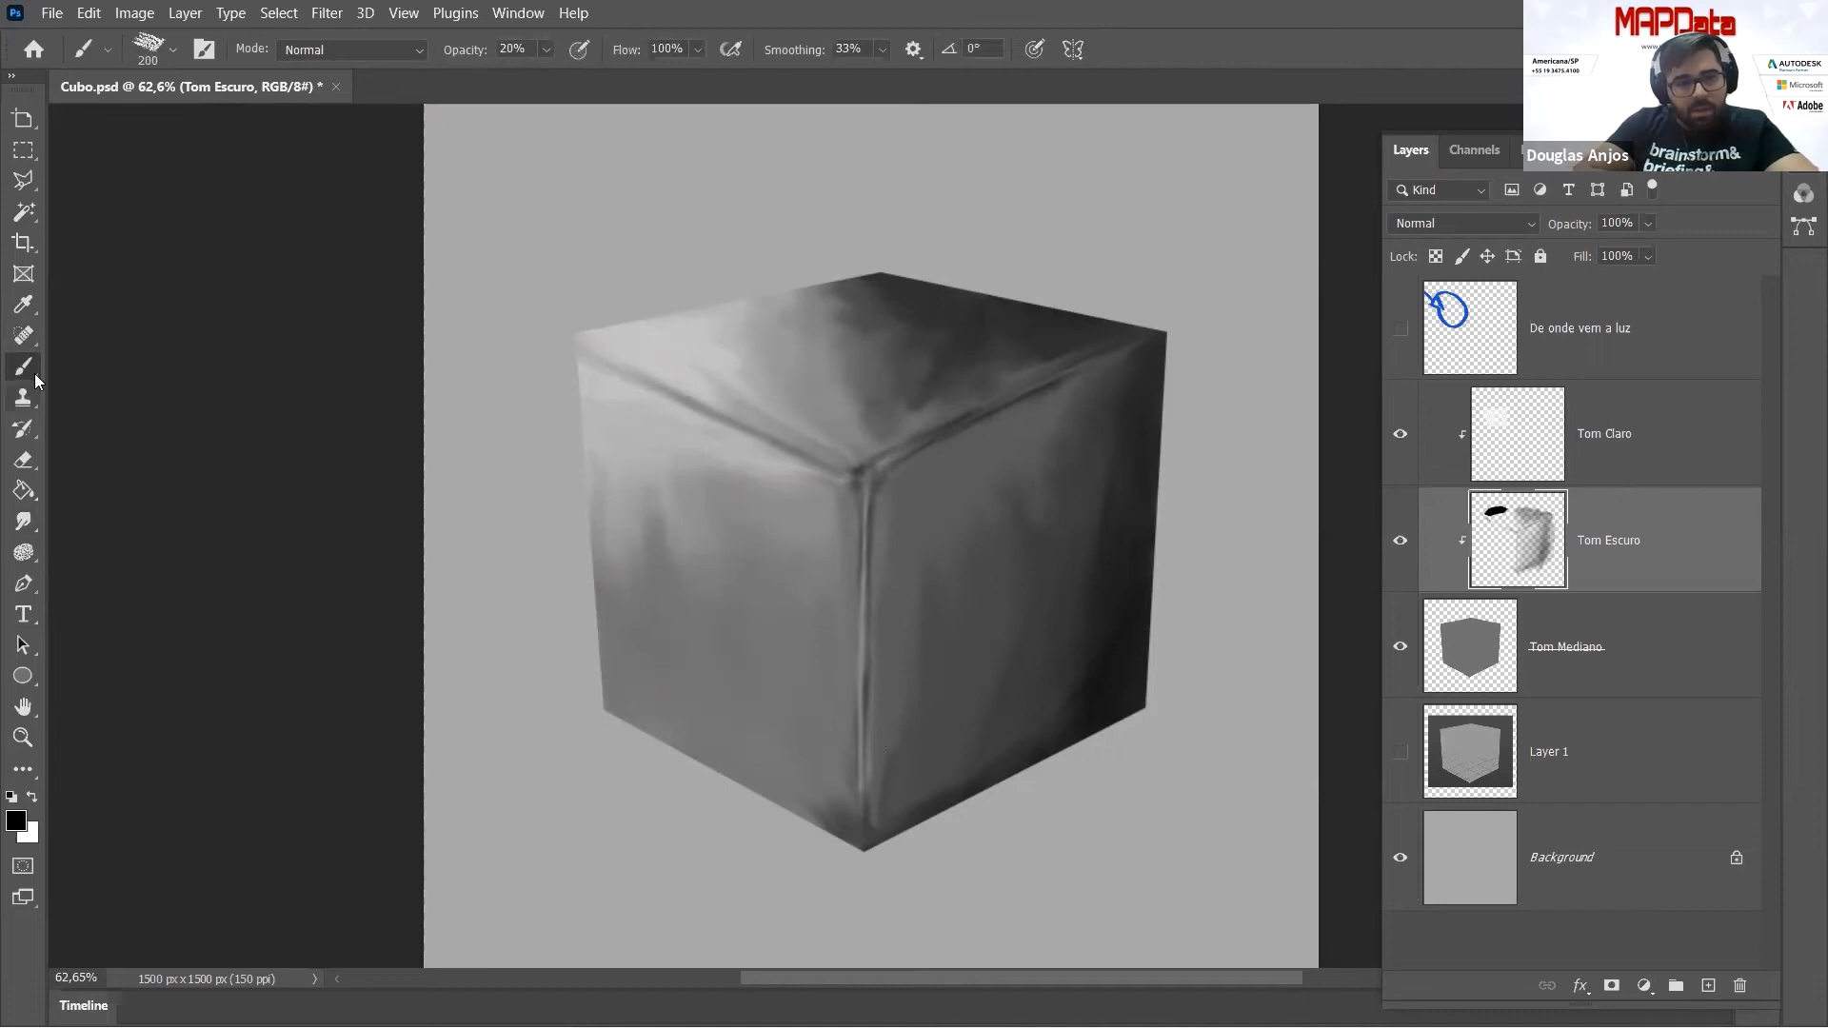
pyautogui.press('[')
pyautogui.press('[')
pyautogui.press('[')
pyautogui.press('[')
pyautogui.press('[')
pyautogui.press('[')
pyautogui.press('[')
pyautogui.press('[')
pyautogui.press('[')
pyautogui.press('[')
pyautogui.press('[')
pyautogui.press('[')
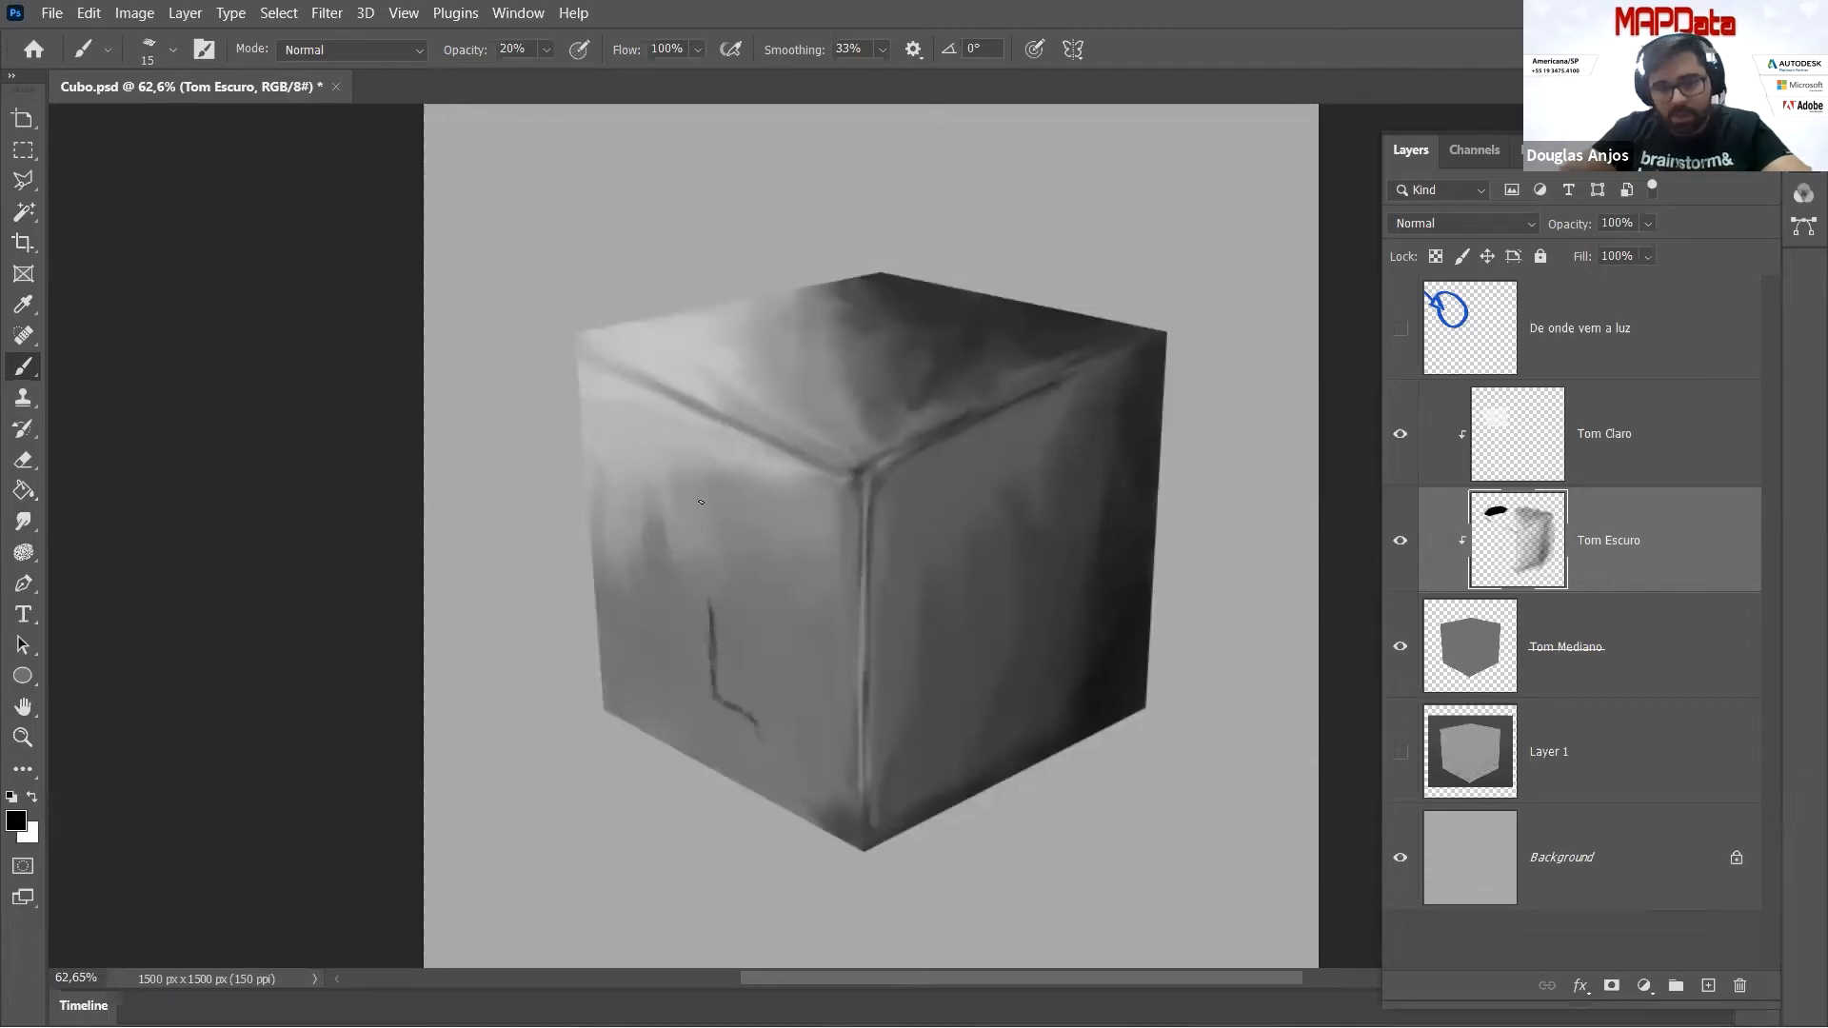
pyautogui.click(23, 520)
pyautogui.moveTo(716, 577)
pyautogui.mouseDown()
pyautogui.moveTo(719, 702)
pyautogui.moveTo(757, 753)
pyautogui.mouseUp()
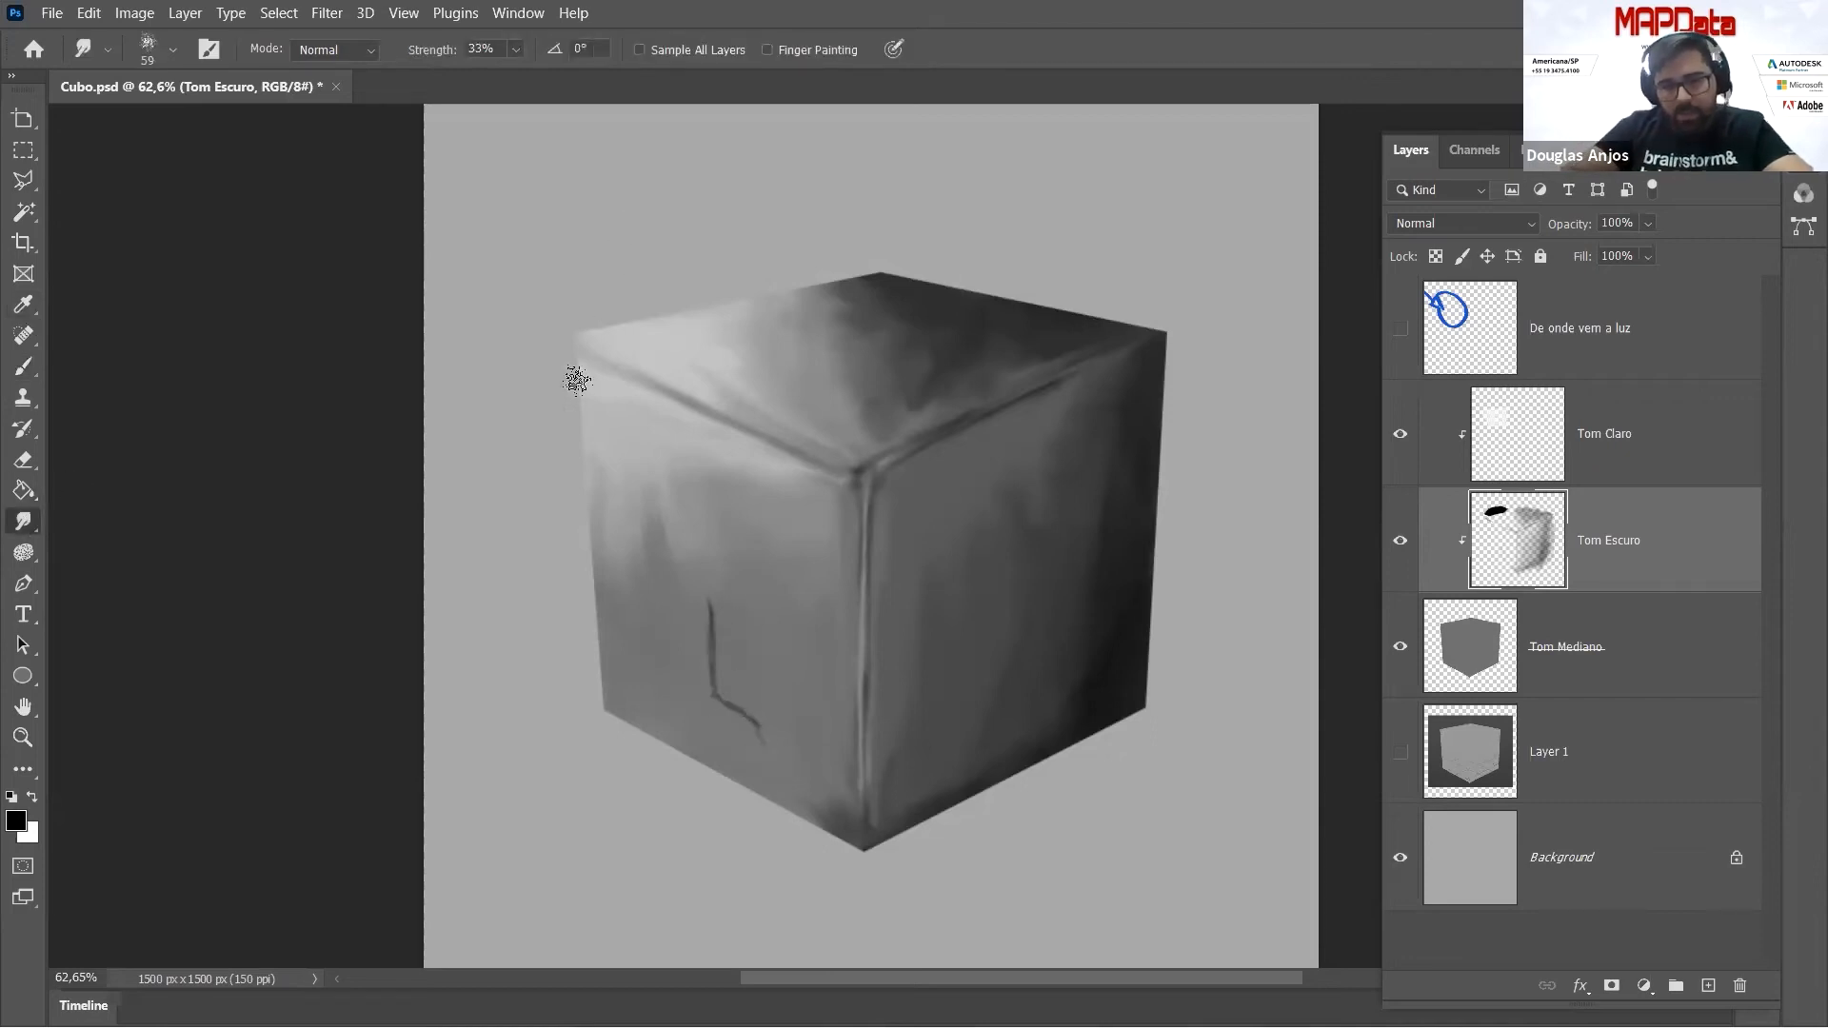
# Paint a thin white highlight inside the crack on the left face with a 7 px brush at 20% opacity
pyautogui.click(26, 371)
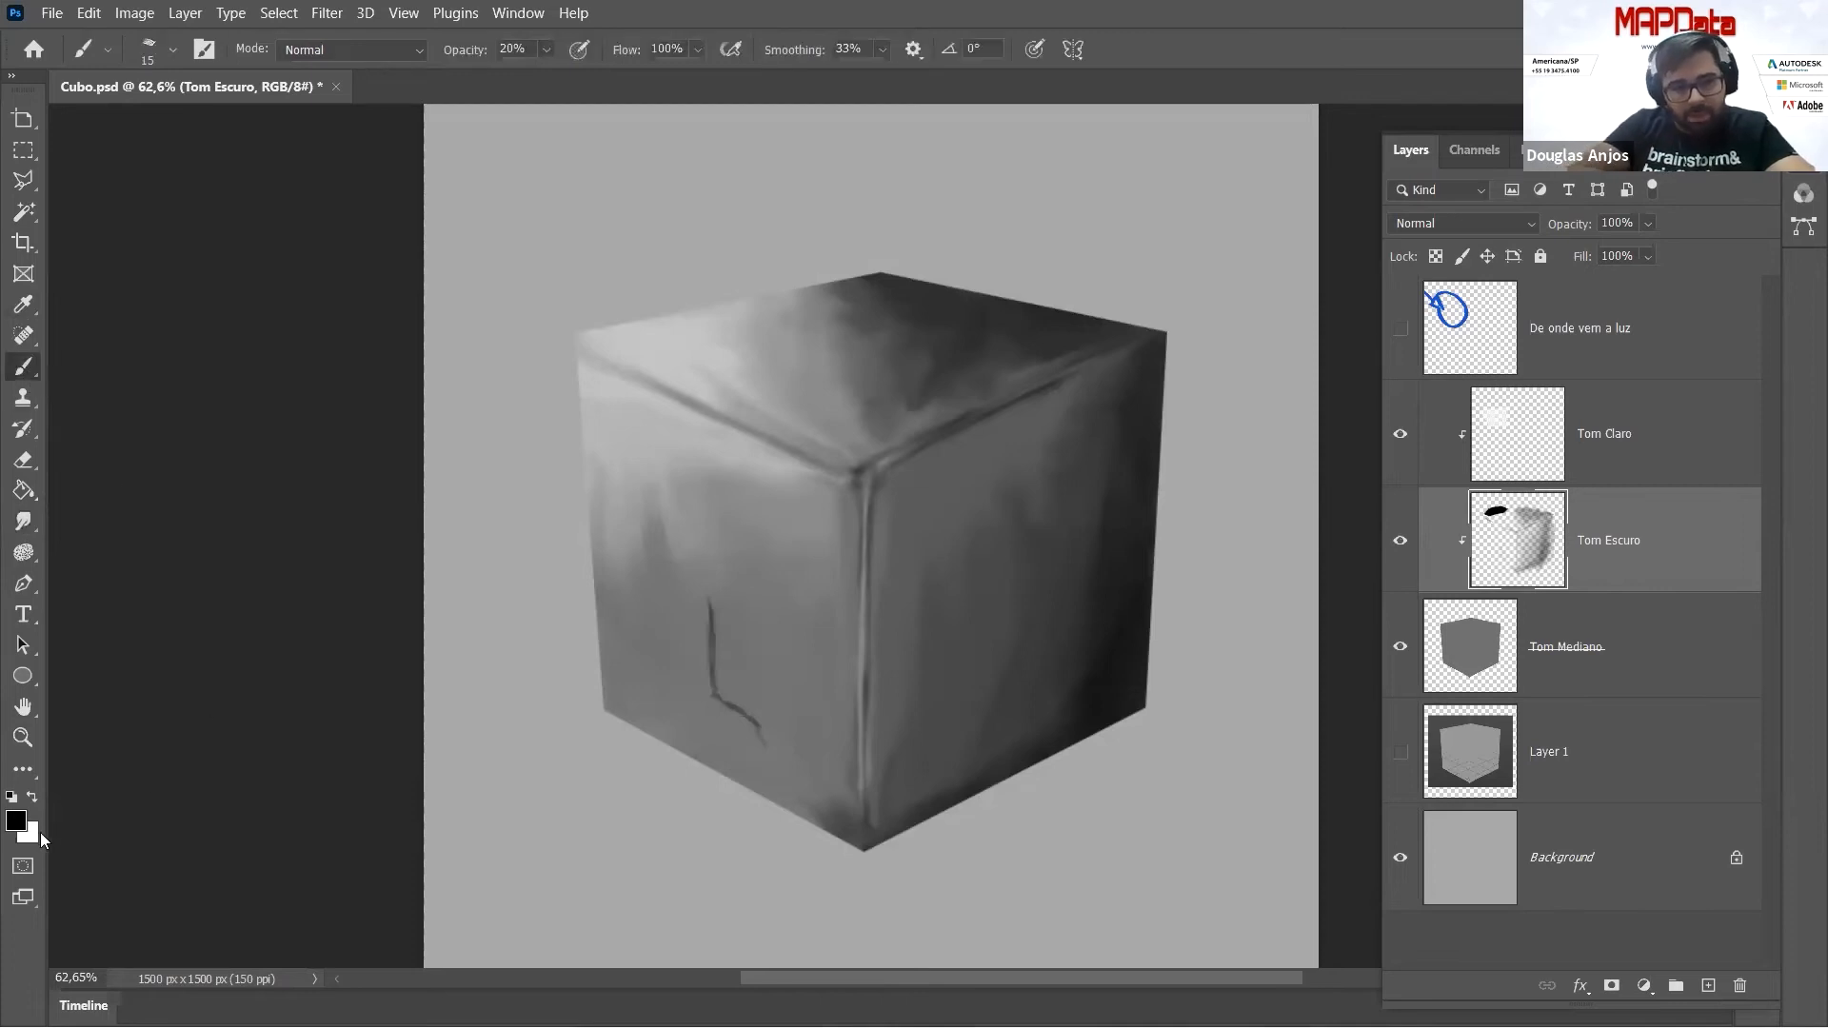
pyautogui.click(32, 800)
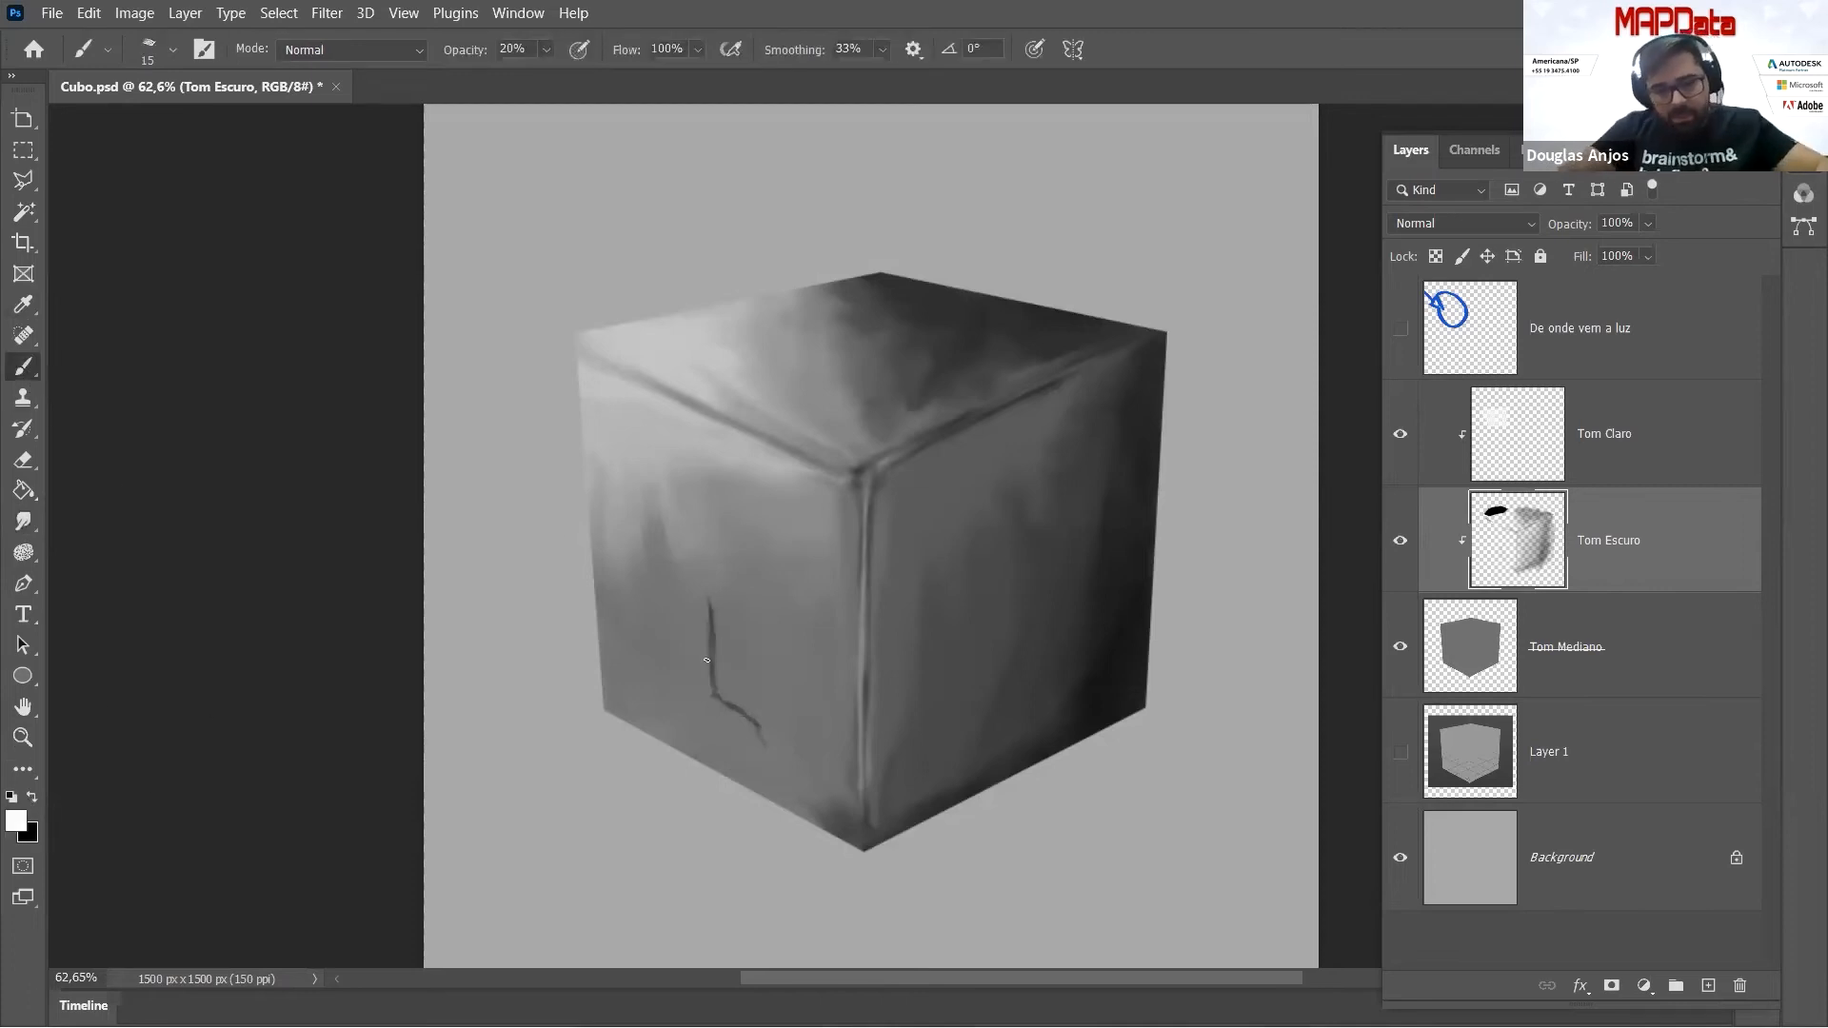
pyautogui.press('z')
pyautogui.moveTo(673, 668)
pyautogui.mouseDown()
pyautogui.moveTo(759, 673)
pyautogui.moveTo(797, 722)
pyautogui.moveTo(734, 633)
pyautogui.mouseUp()
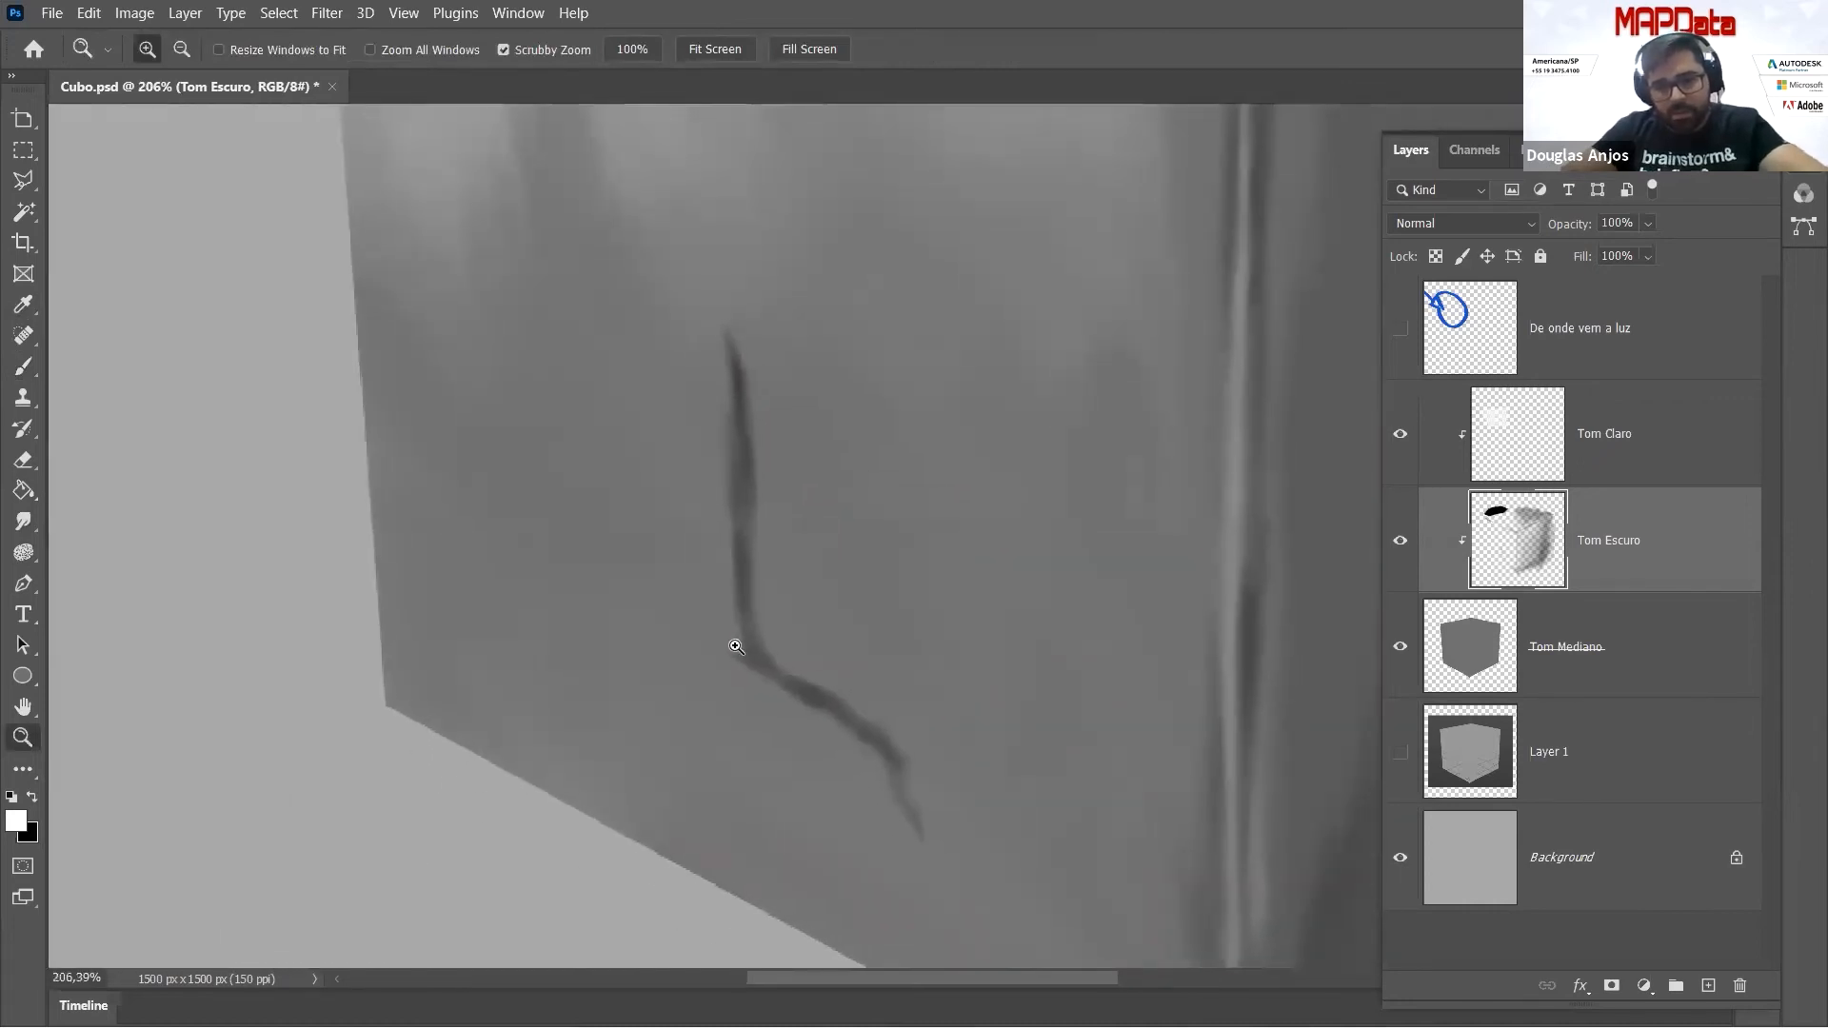
pyautogui.press('b')
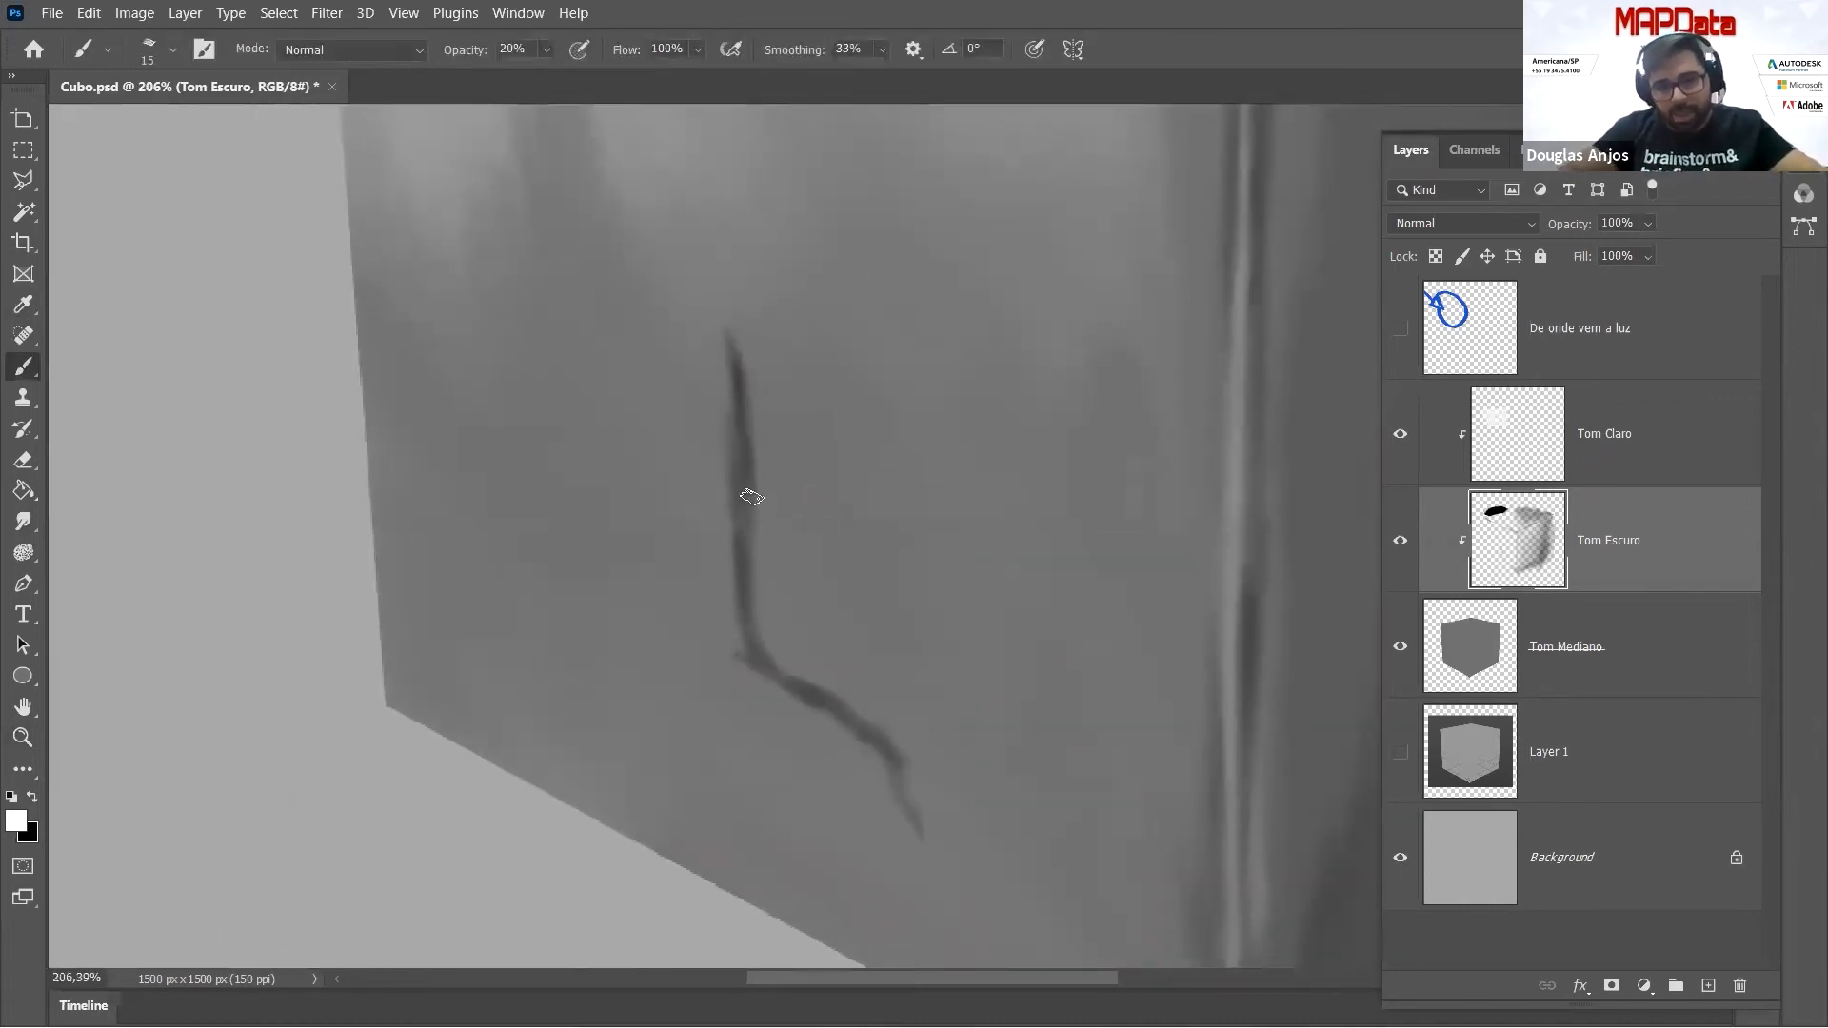
pyautogui.scroll(-1, 755, 492)
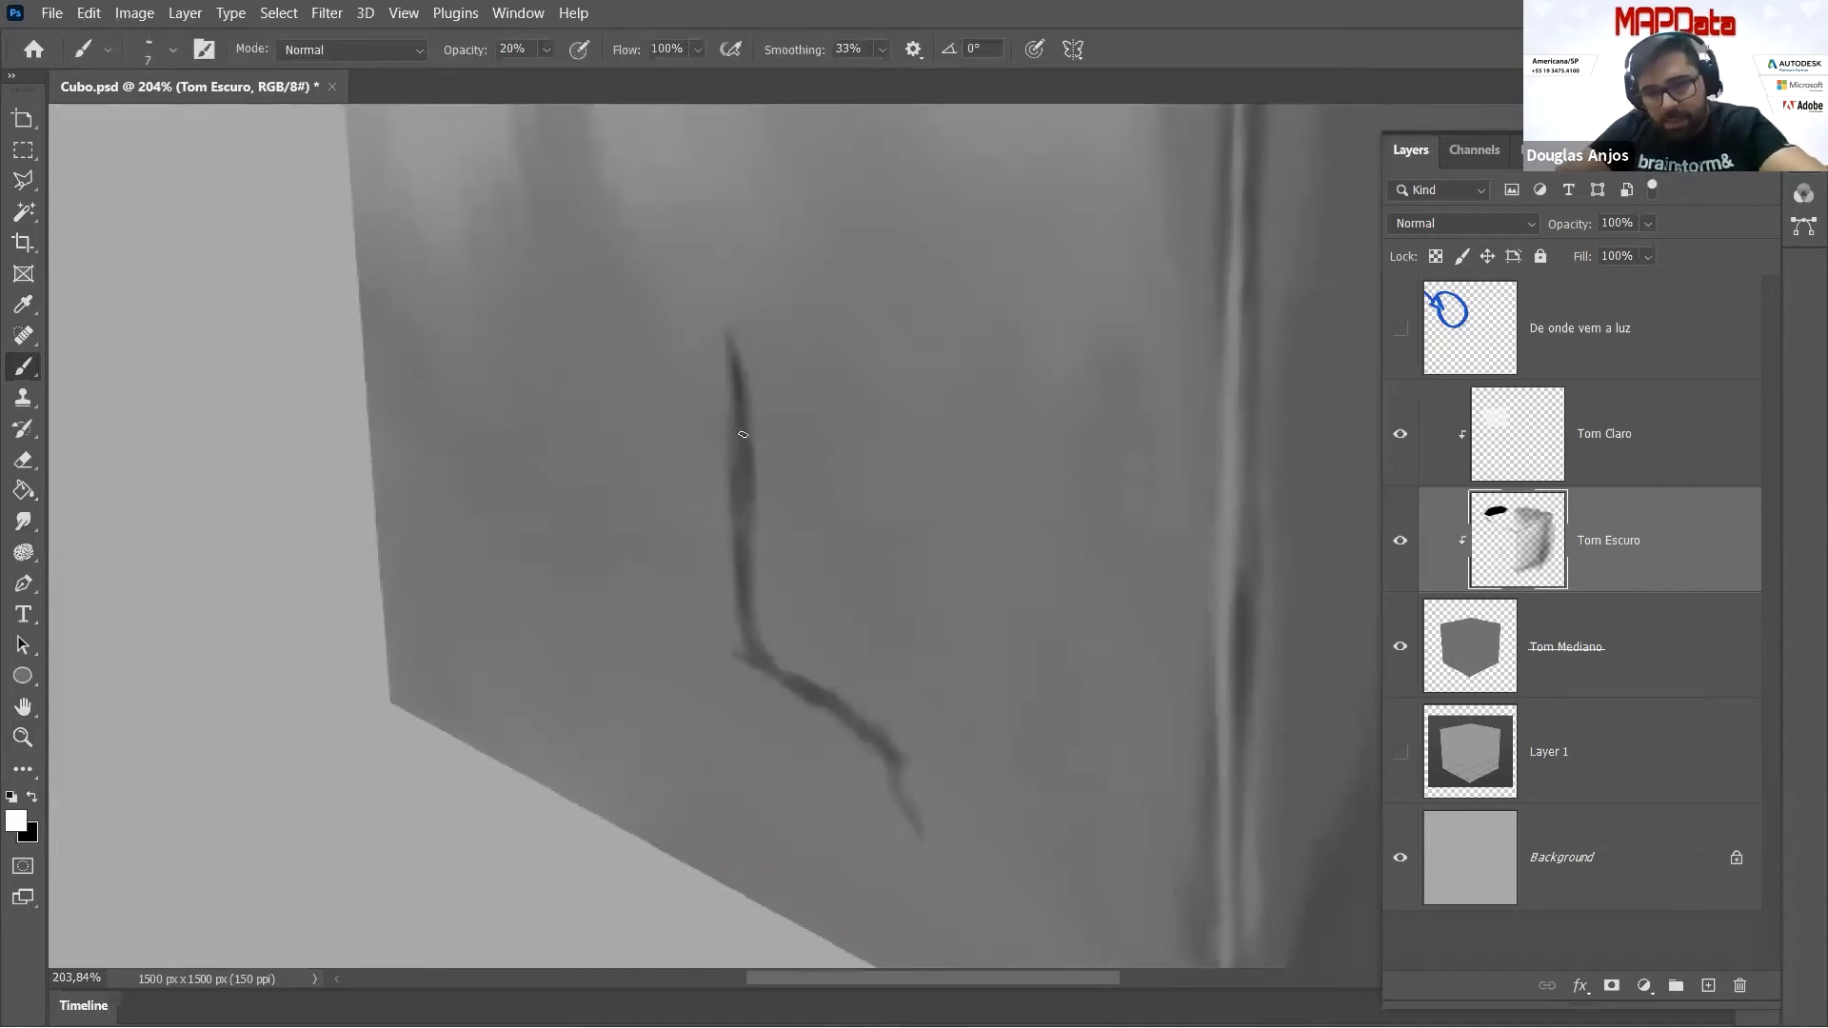
pyautogui.moveTo(736, 399); pyautogui.dragTo(739, 516)
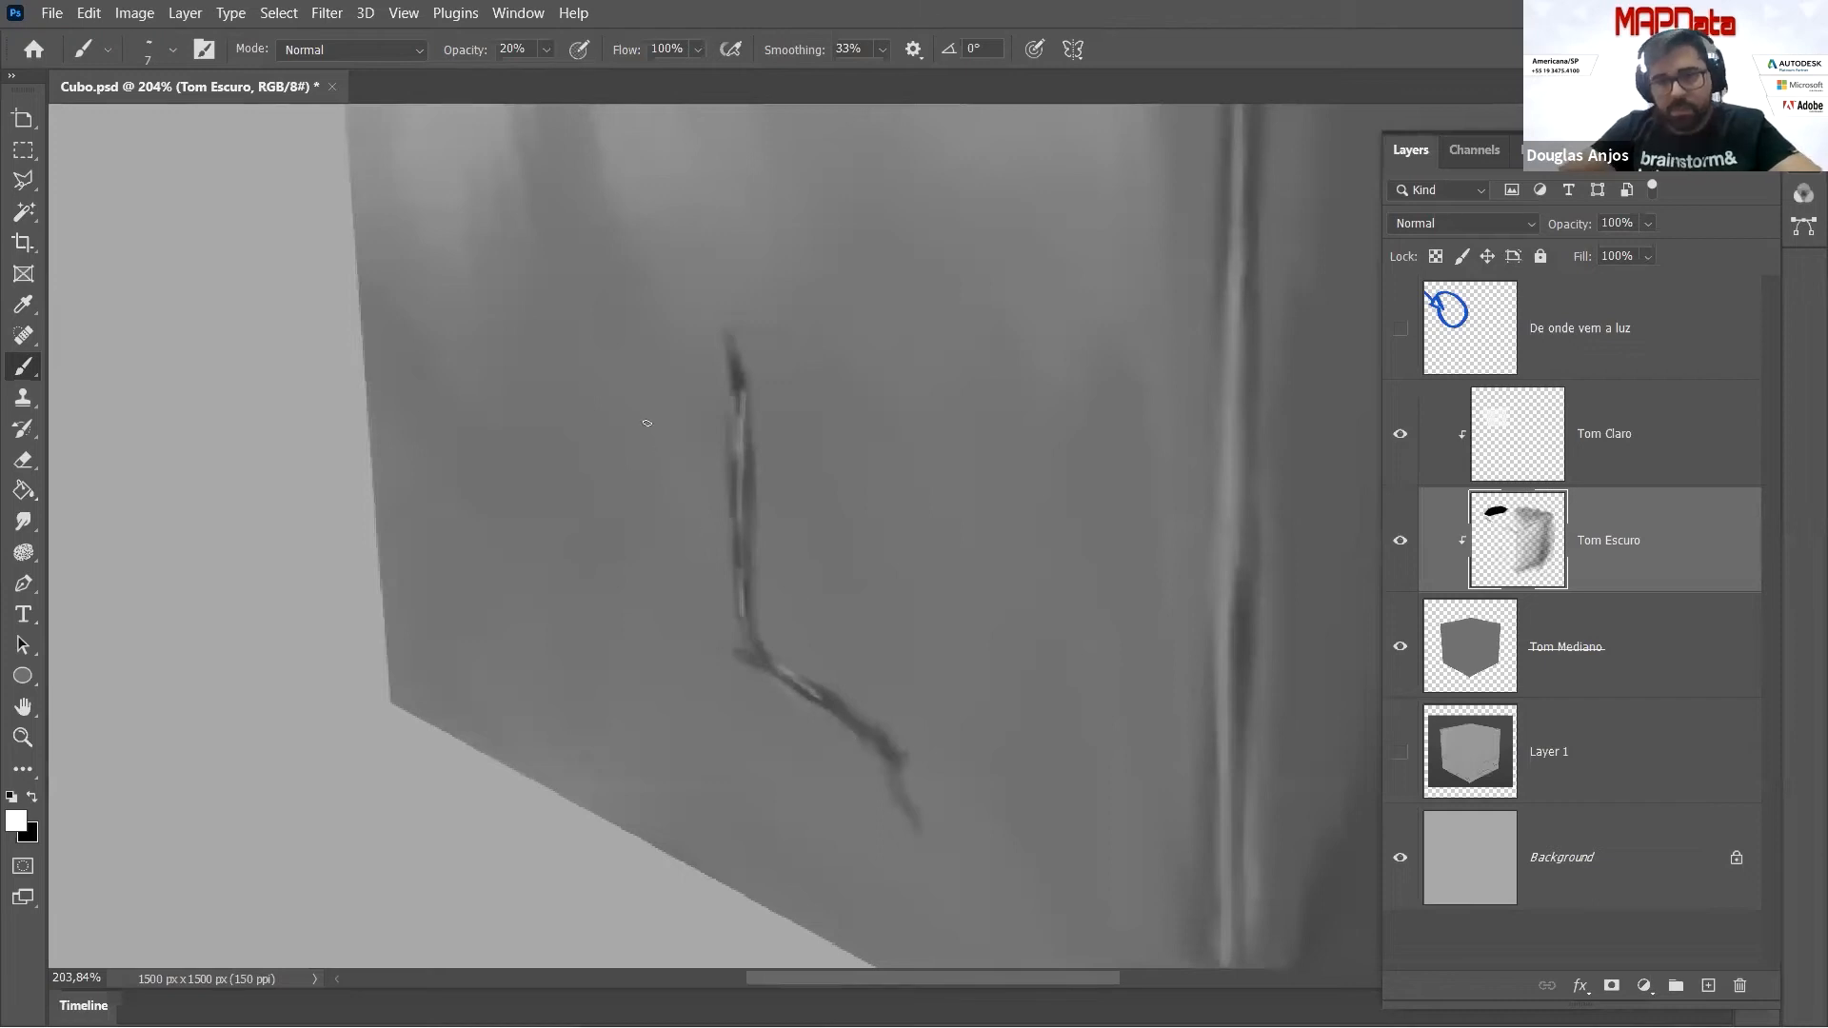
# Blend the crack's highlight and dark edges with the Smudge tool, reduced to 25 px, at 33% strength
pyautogui.click(23, 521)
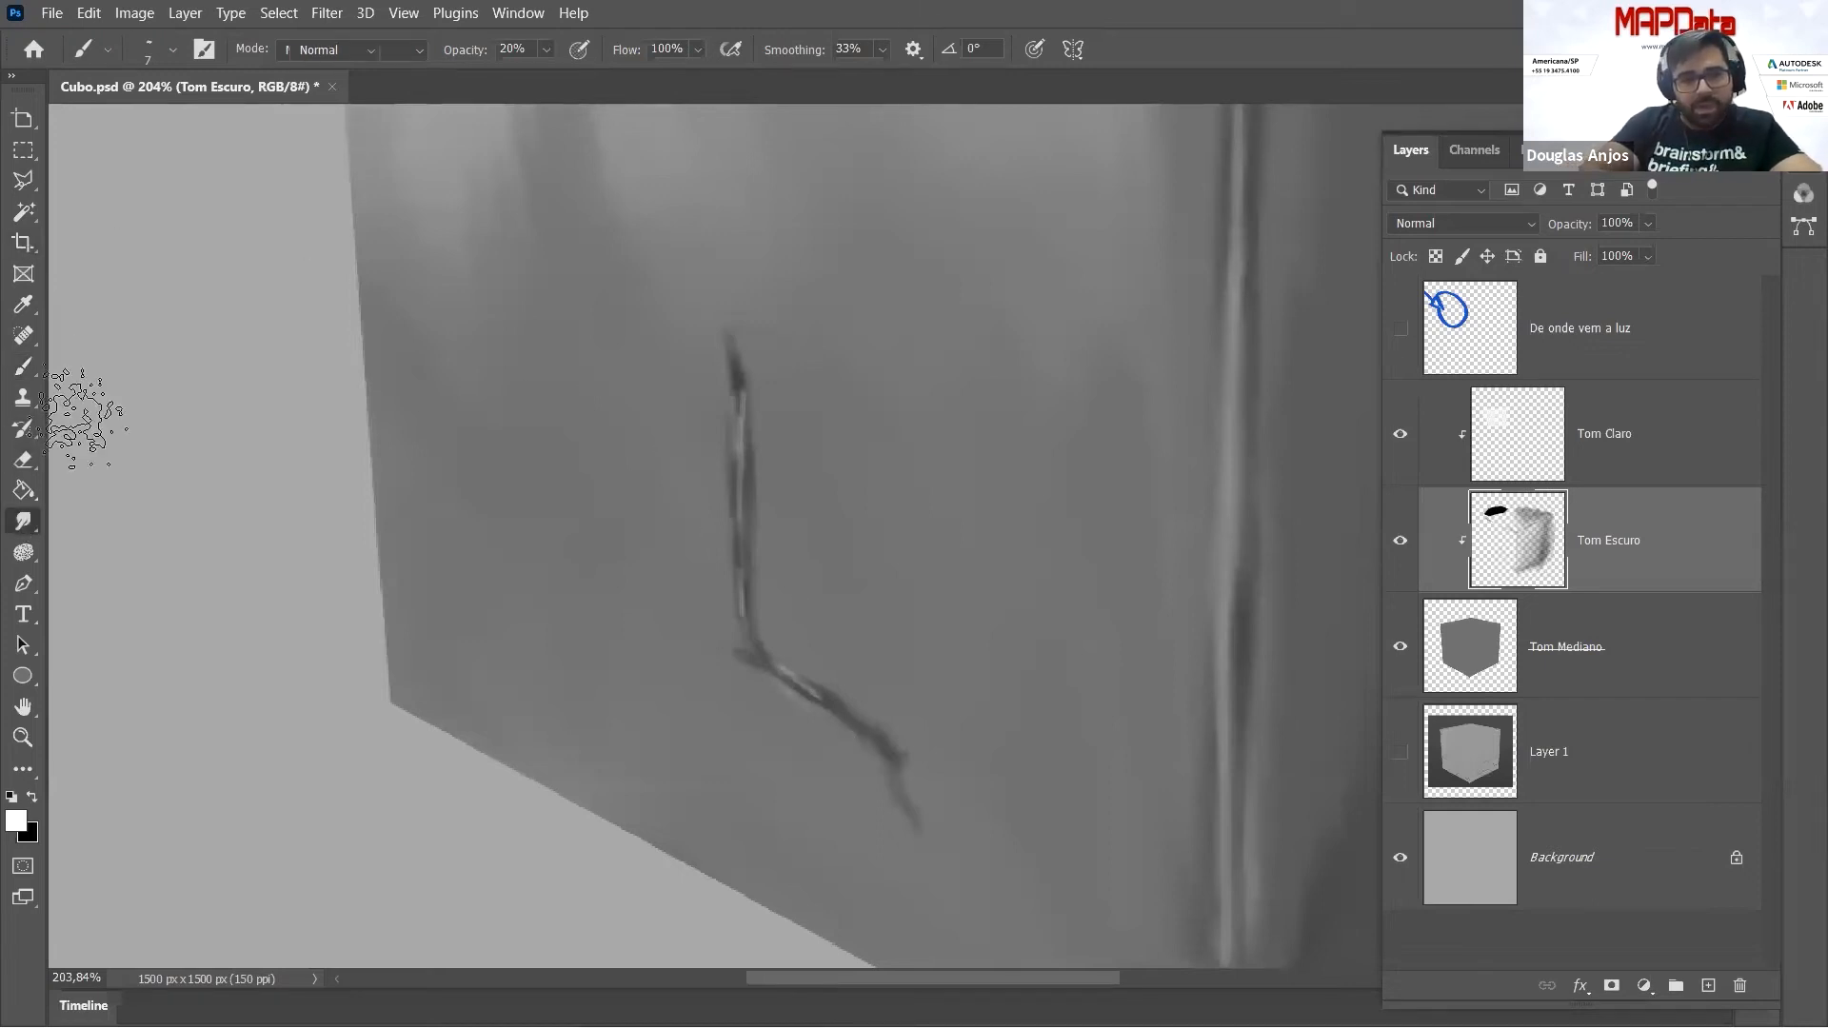
pyautogui.press('[')
pyautogui.press('[')
pyautogui.press('[')
pyautogui.press('[')
pyautogui.press('[')
pyautogui.press('[')
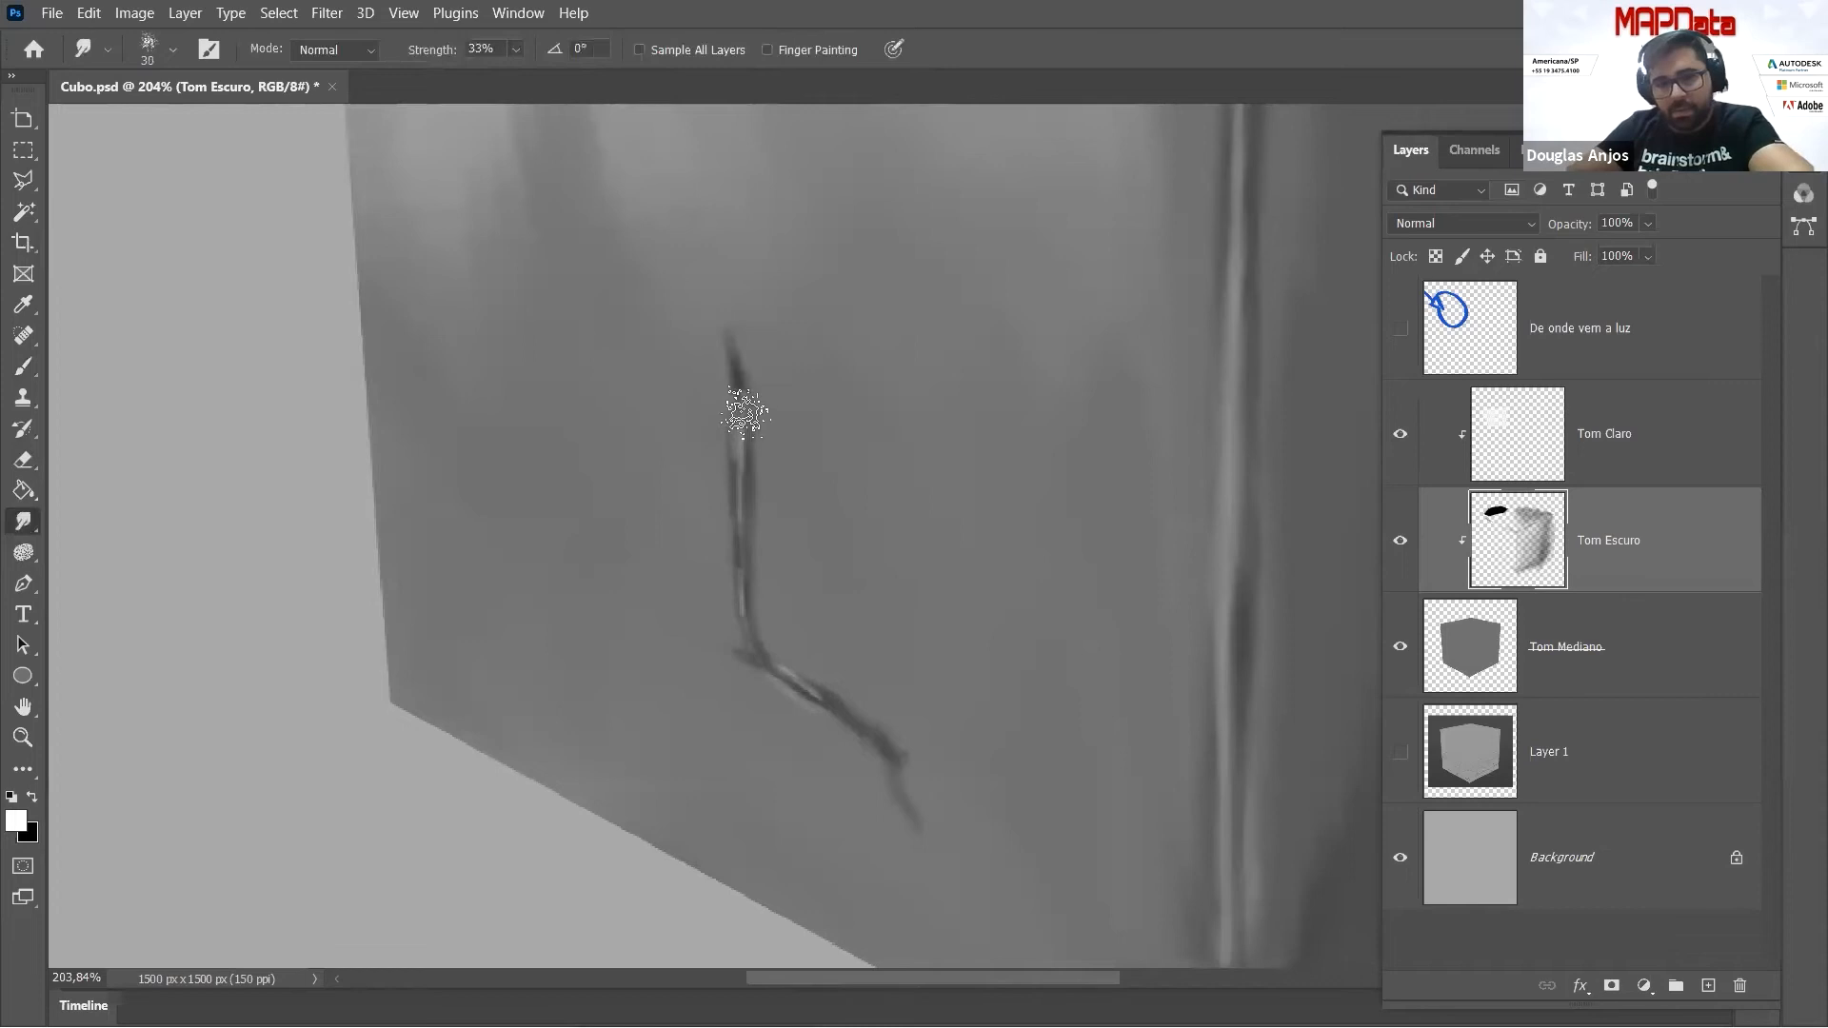
pyautogui.moveTo(757, 463); pyautogui.dragTo(735, 373)
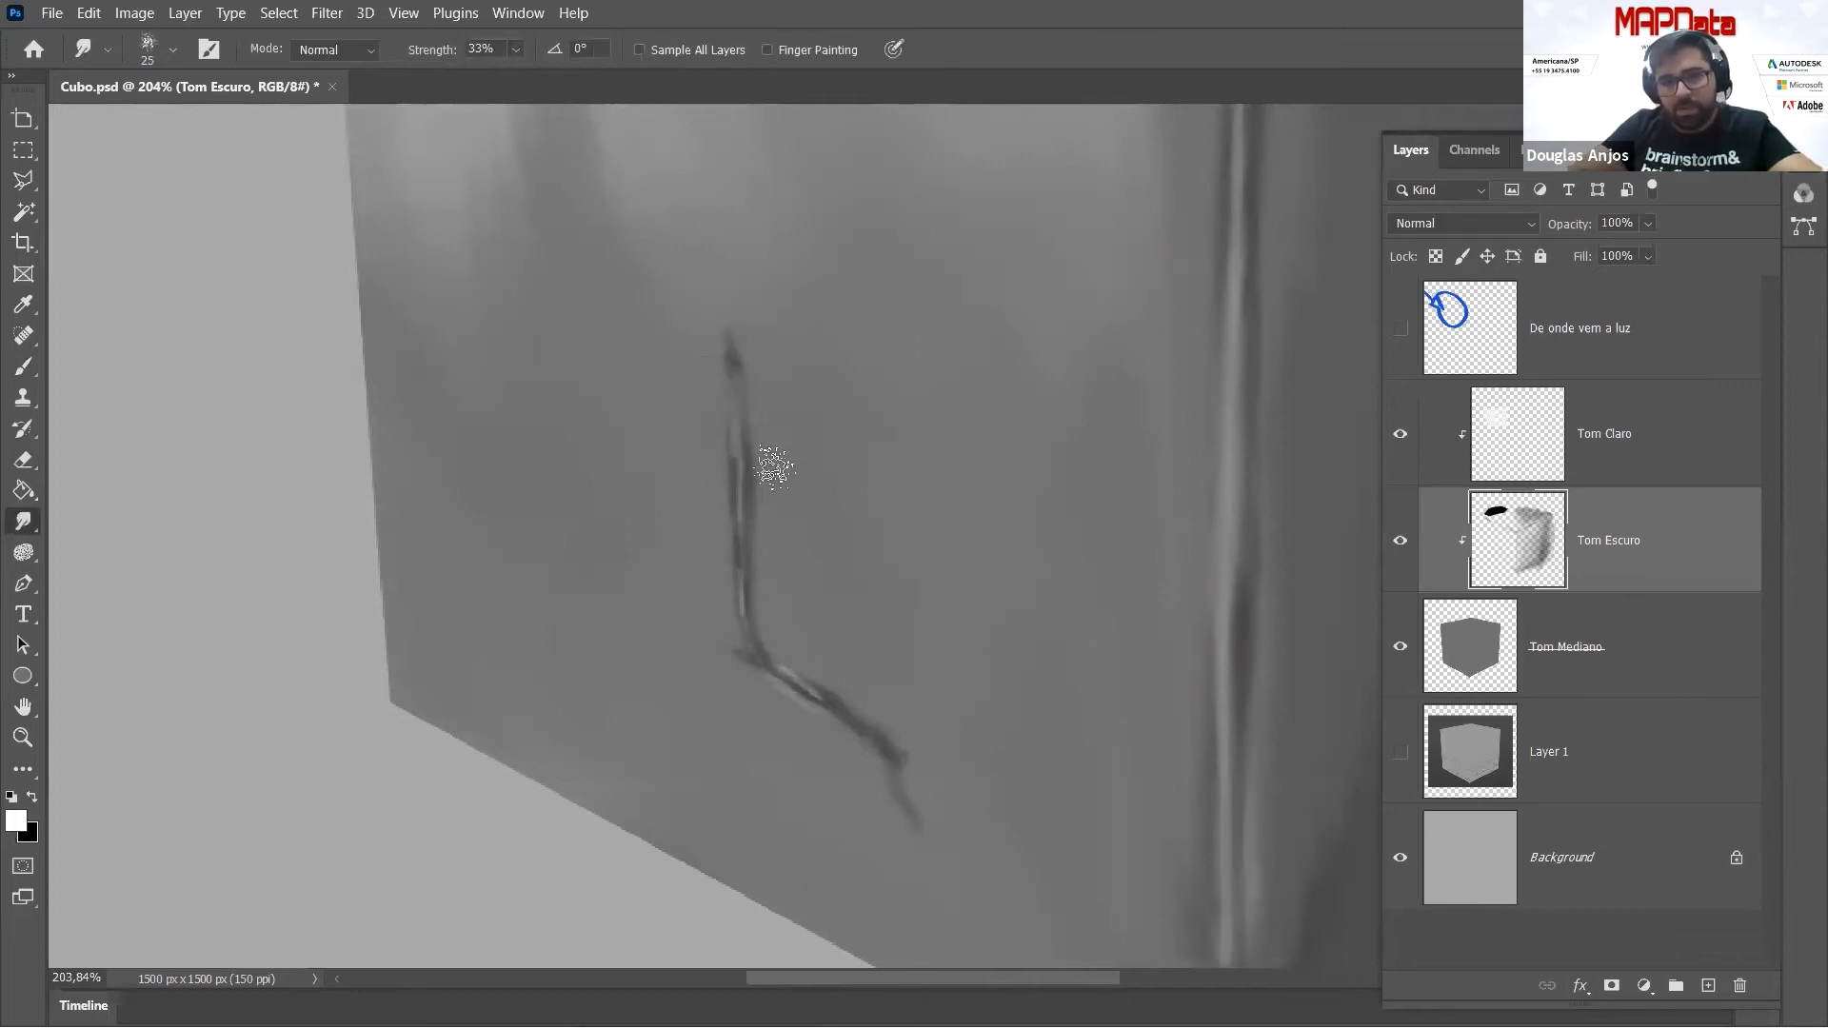
pyautogui.moveTo(726, 457); pyautogui.dragTo(743, 523)
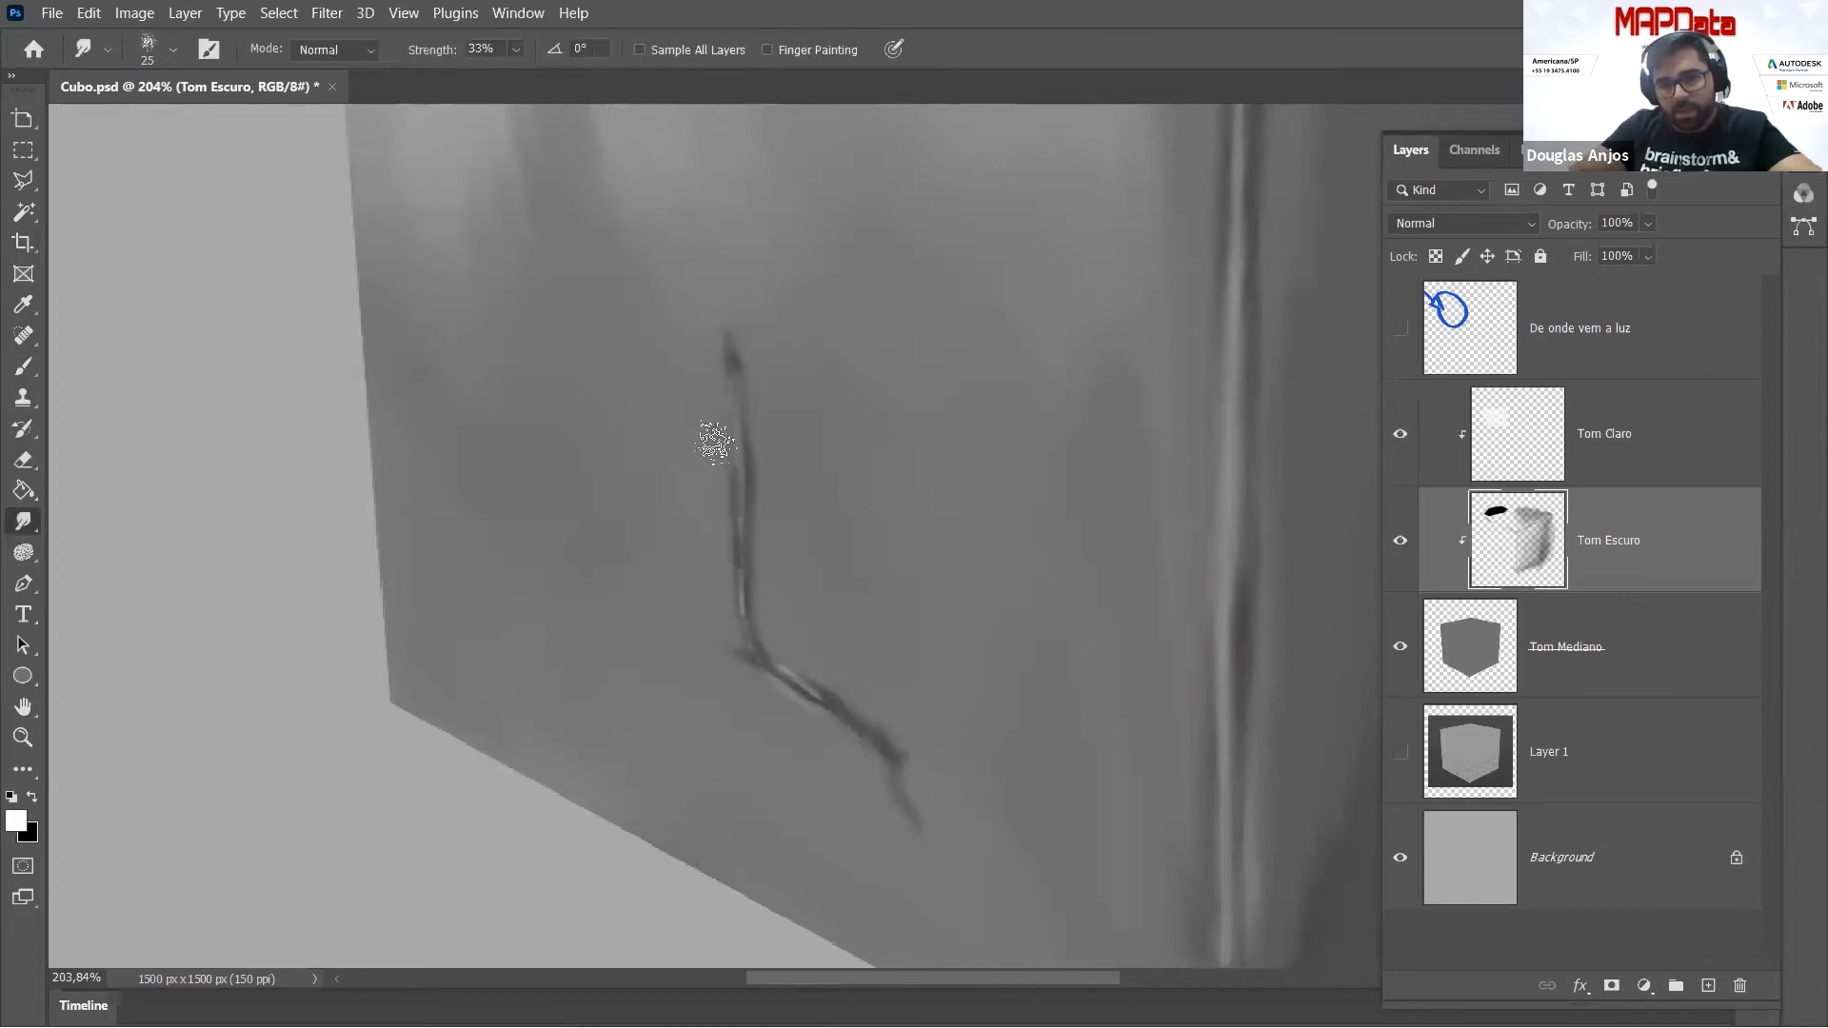
pyautogui.moveTo(763, 470); pyautogui.dragTo(761, 309)
pyautogui.moveTo(755, 546)
pyautogui.mouseDown()
pyautogui.moveTo(737, 642)
pyautogui.moveTo(734, 623)
pyautogui.moveTo(788, 705)
pyautogui.moveTo(839, 711)
pyautogui.moveTo(776, 605)
pyautogui.moveTo(778, 638)
pyautogui.moveTo(834, 677)
pyautogui.moveTo(827, 694)
pyautogui.moveTo(909, 739)
pyautogui.moveTo(786, 690)
pyautogui.moveTo(898, 781)
pyautogui.mouseUp()
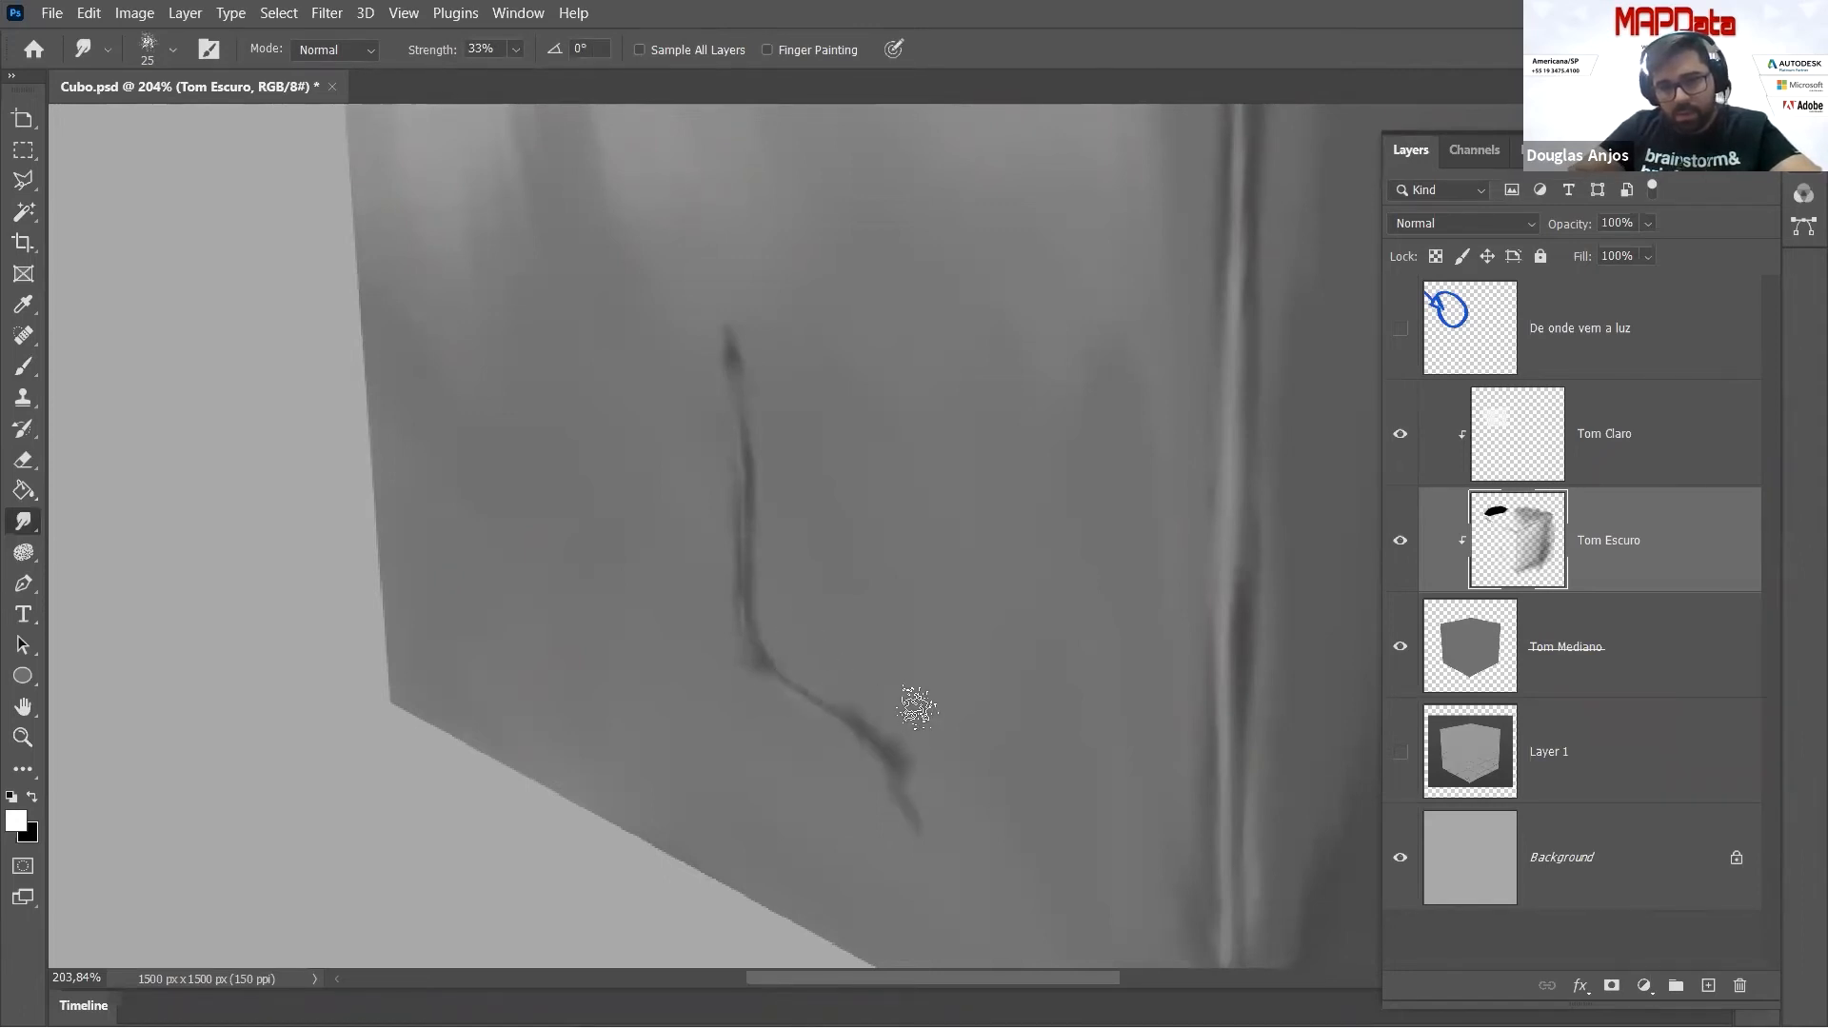
# Review the whole shaded cube and its Tom Claro, Tom Escuro and Tom Mediano layers
pyautogui.press('z')
pyautogui.moveTo(944, 714); pyautogui.dragTo(885, 694)
pyautogui.moveTo(1019, 723); pyautogui.dragTo(962, 720)
pyautogui.moveTo(1093, 513); pyautogui.dragTo(930, 518)
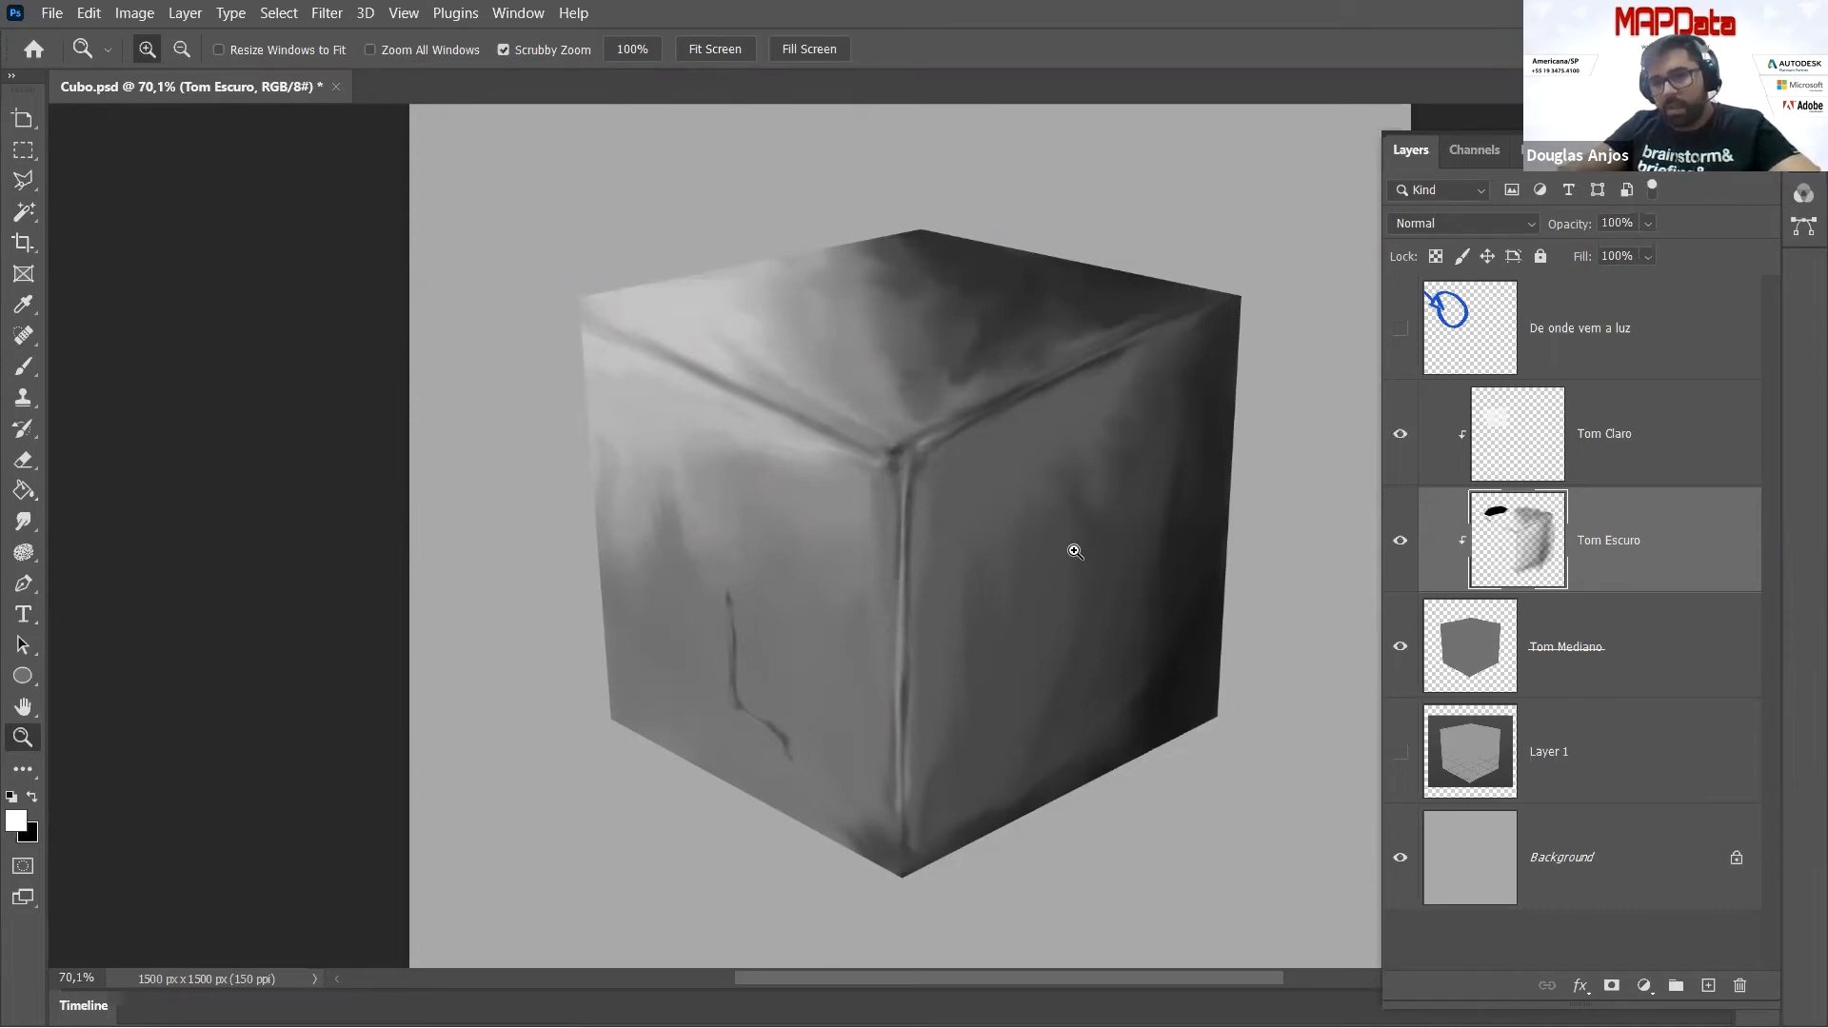
pyautogui.click(1581, 419)
pyautogui.click(1647, 570)
pyautogui.click(1660, 461)
pyautogui.click(1661, 562)
pyautogui.click(1656, 457)
pyautogui.click(1630, 647)
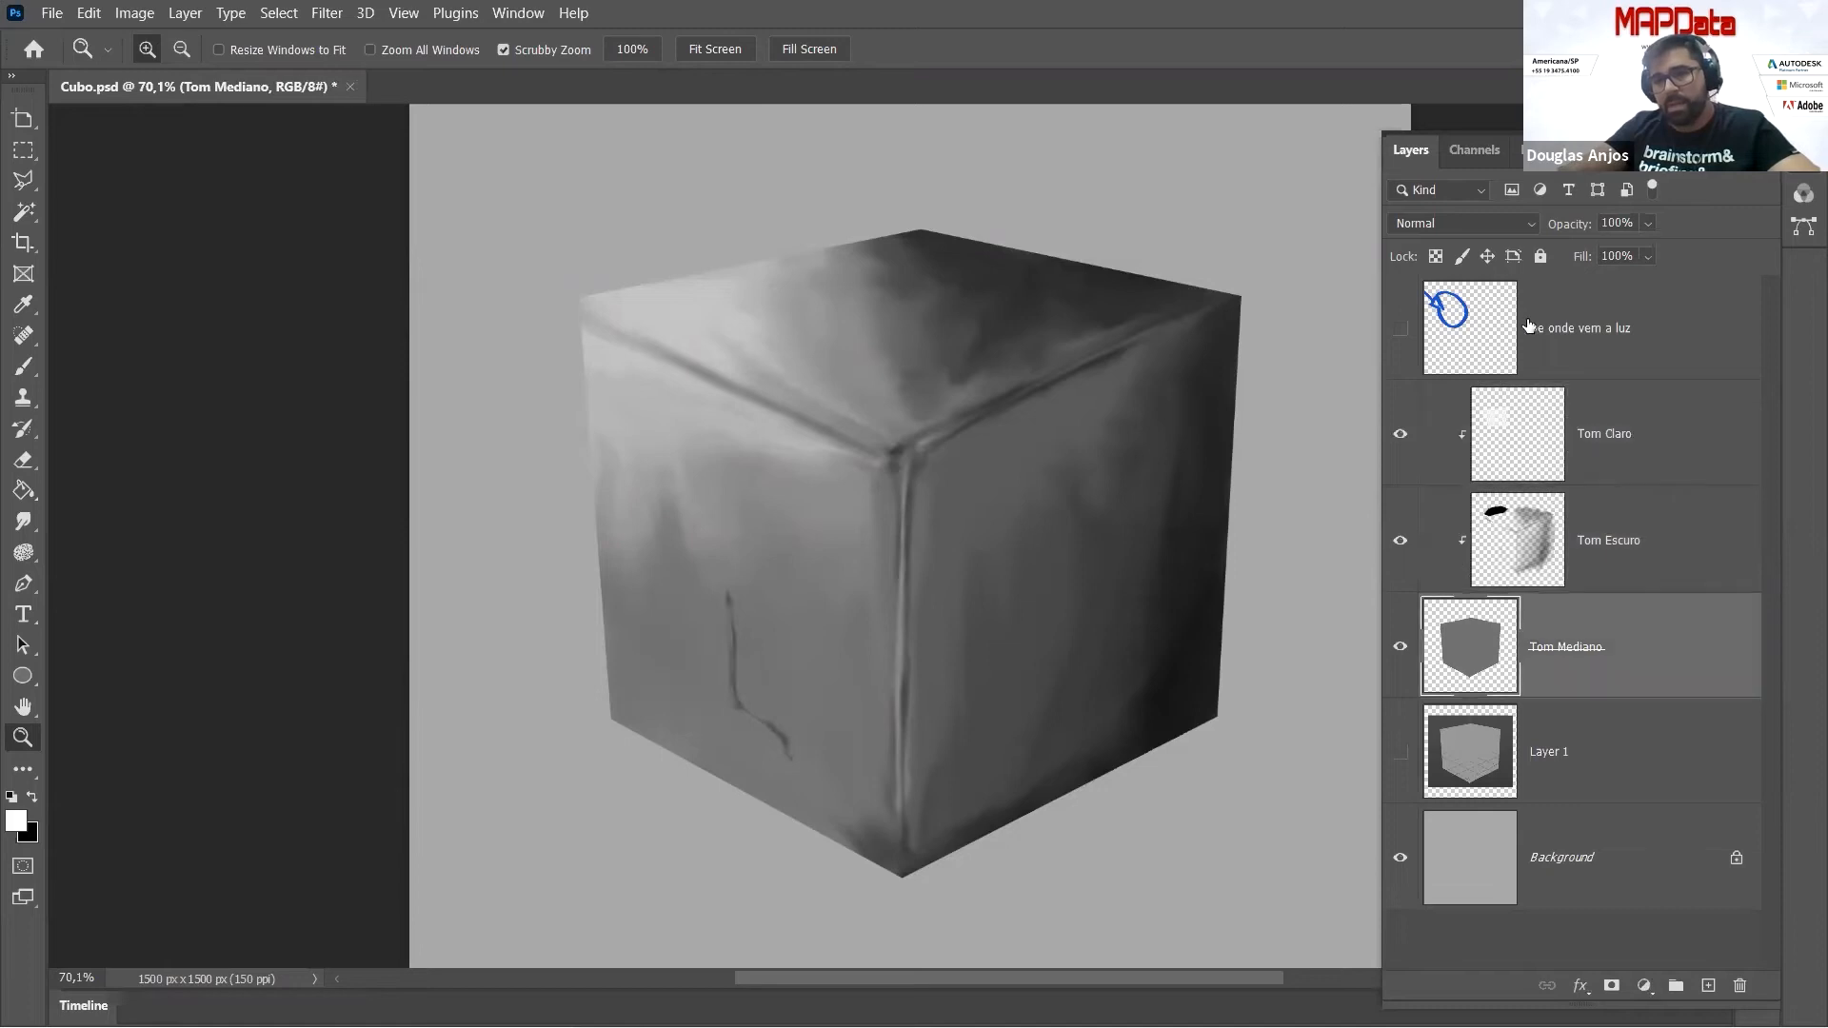
# Delete the "De onde vem a luz" layer and group the Tom Claro, Tom Escuro and Tom Mediano layers
pyautogui.click(1543, 324)
pyautogui.press('Delete')
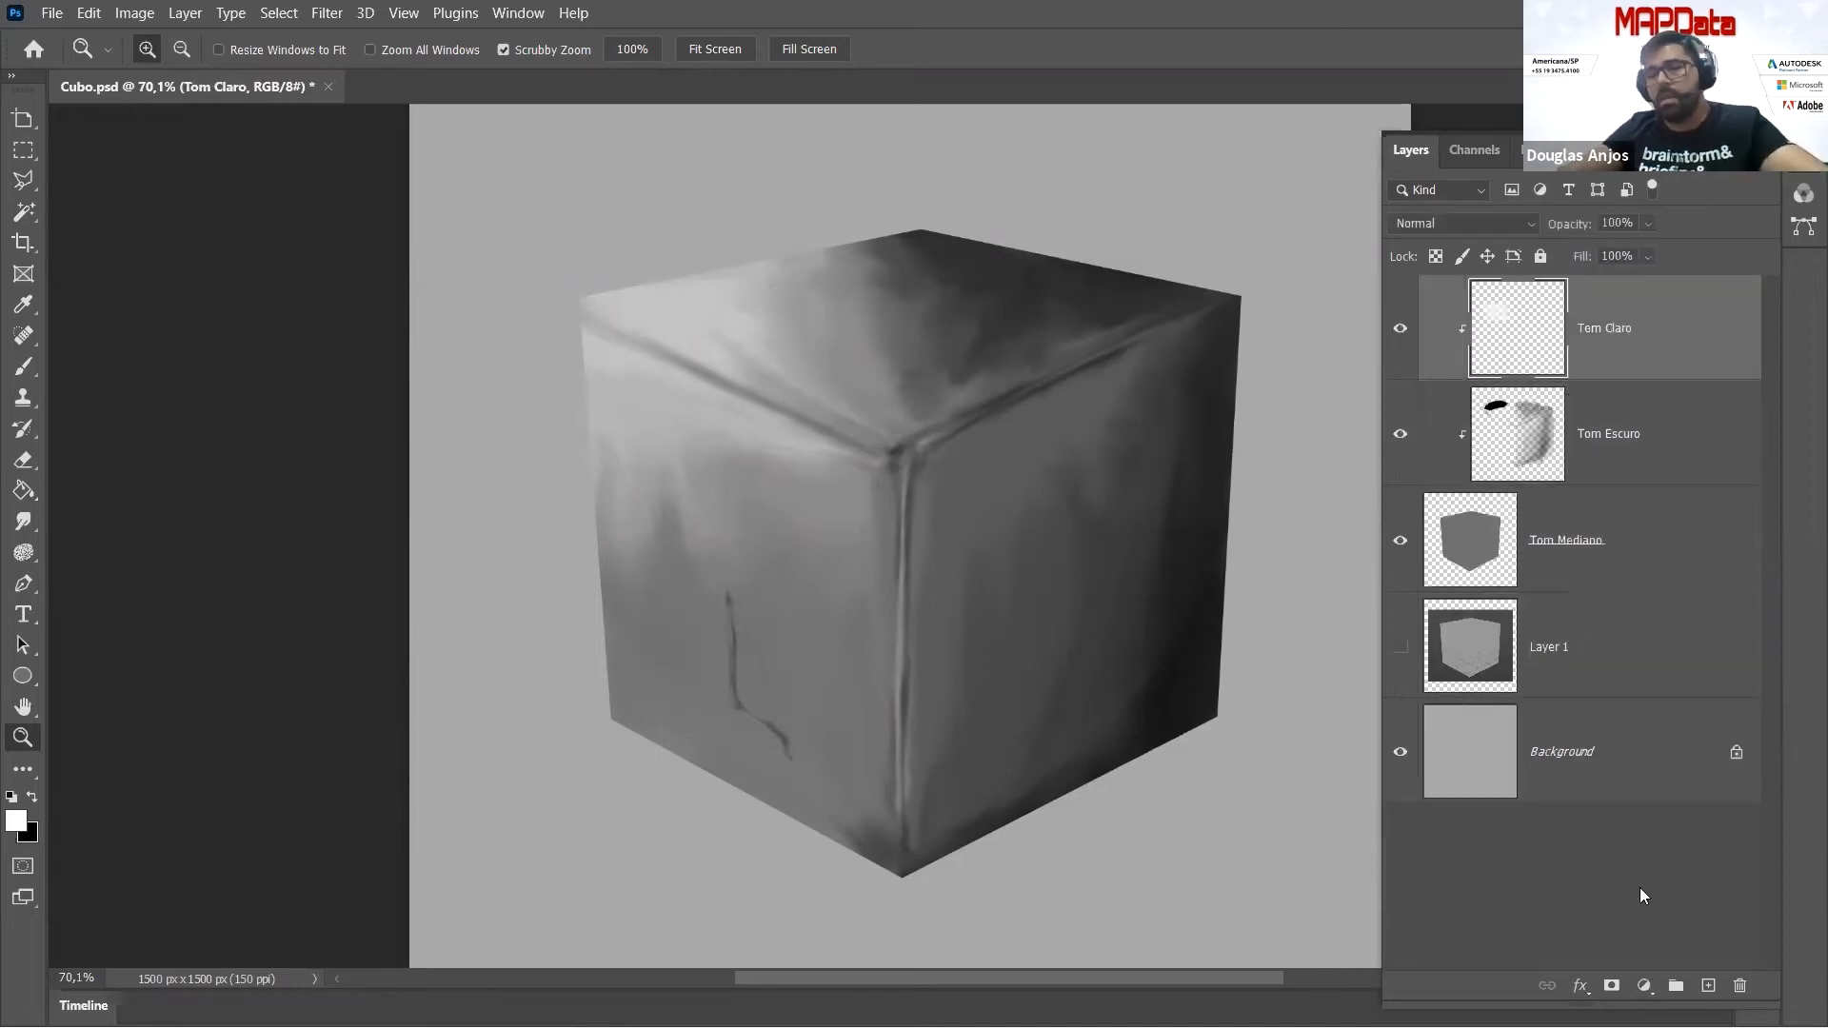
pyautogui.click(1597, 583)
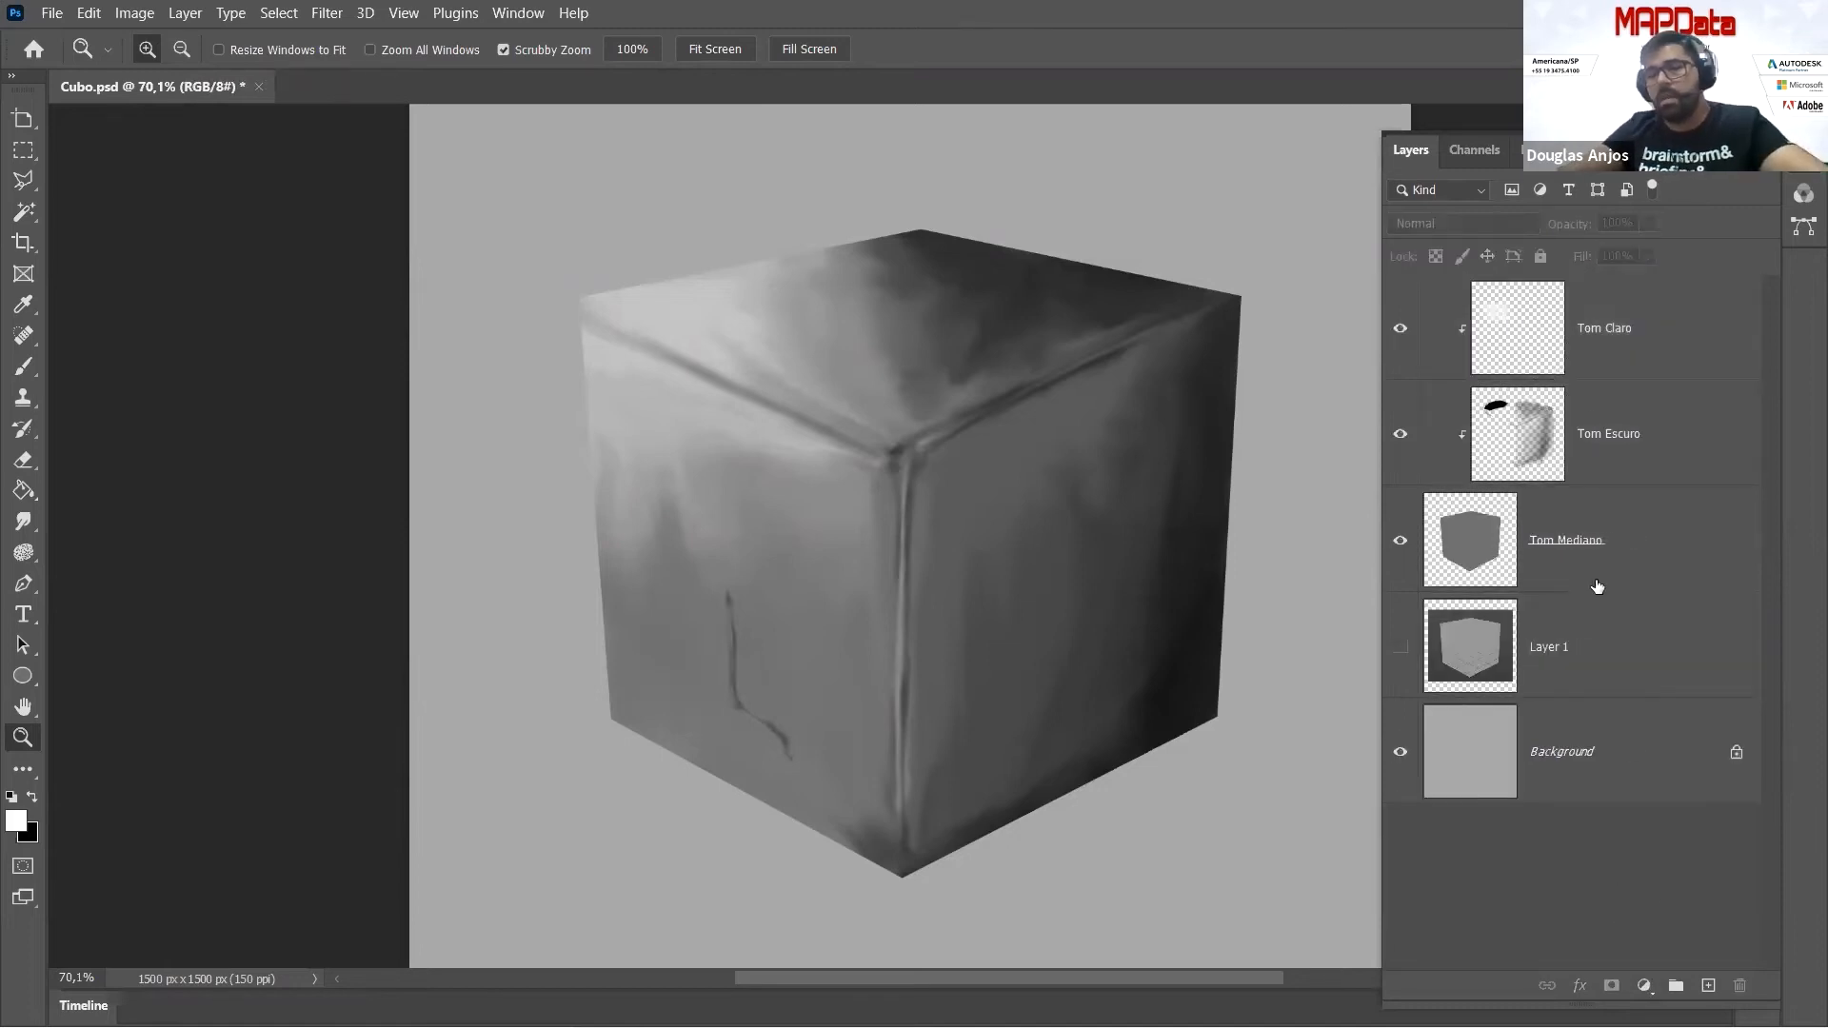
pyautogui.keyDown('shift'); pyautogui.click(1664, 312); pyautogui.keyUp('shift')
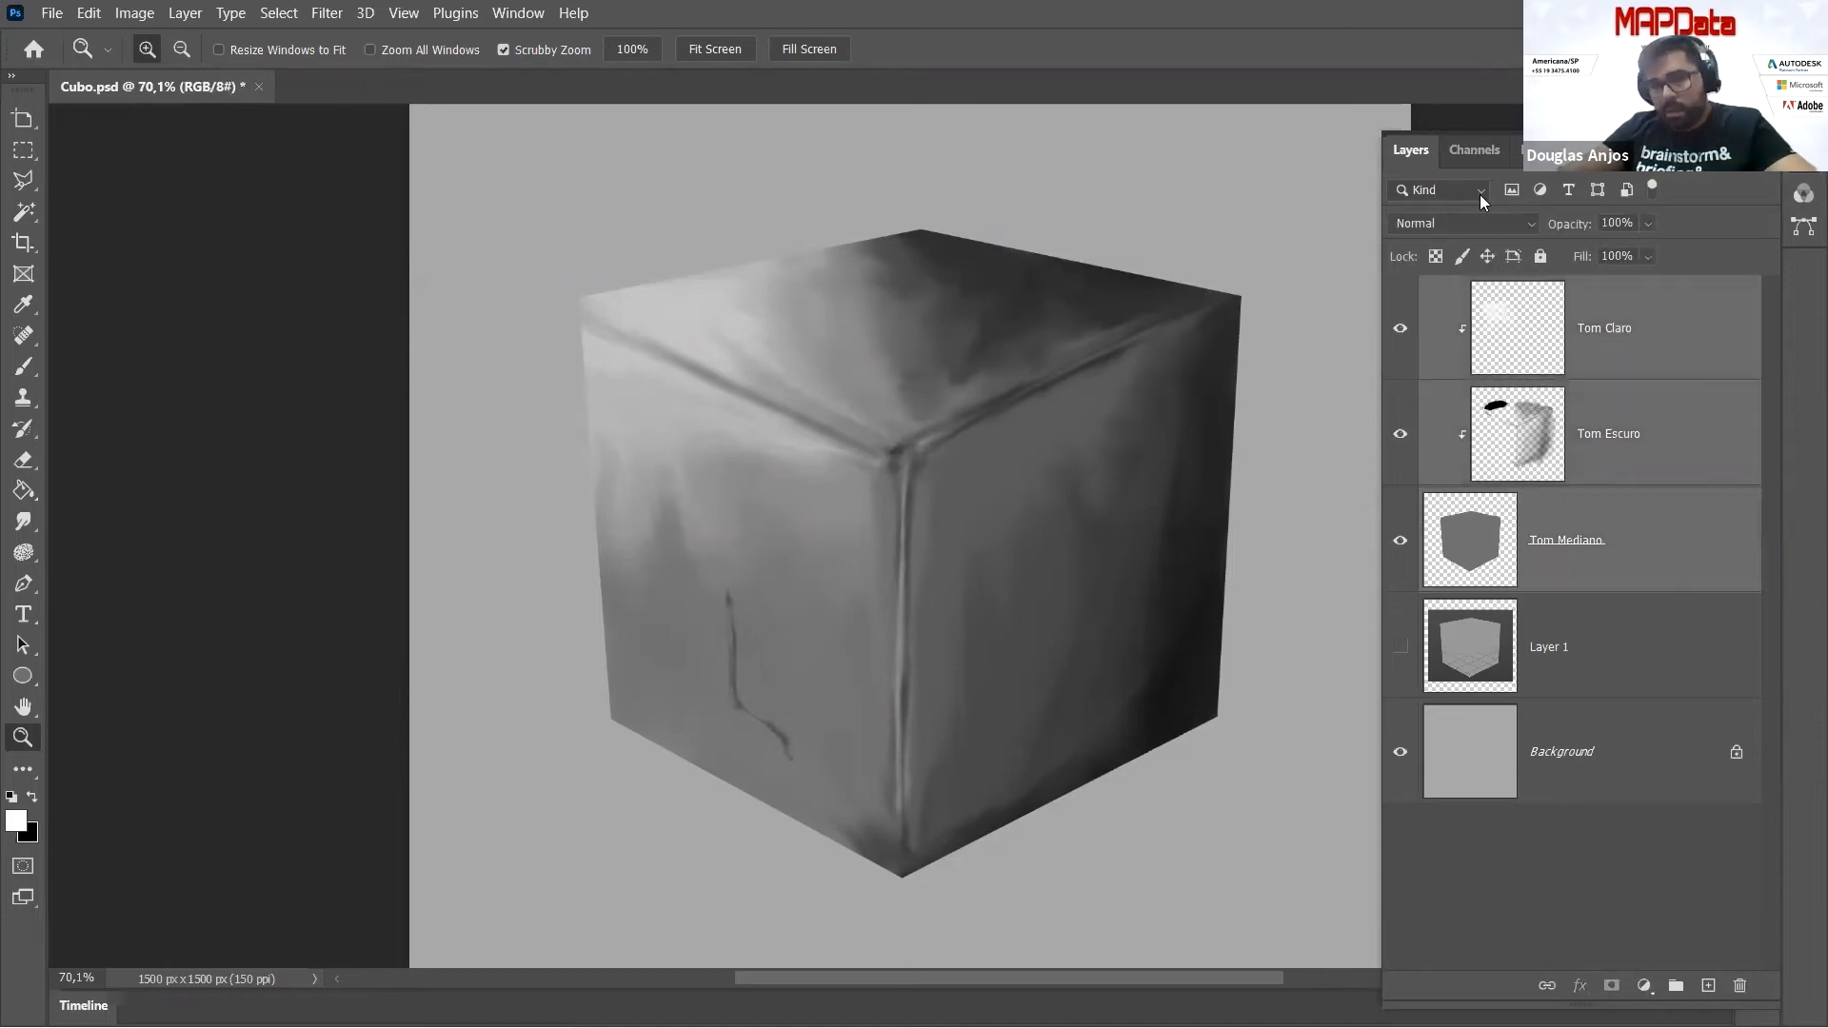
pyautogui.rightClick(1664, 312)
pyautogui.click(1737, 886)
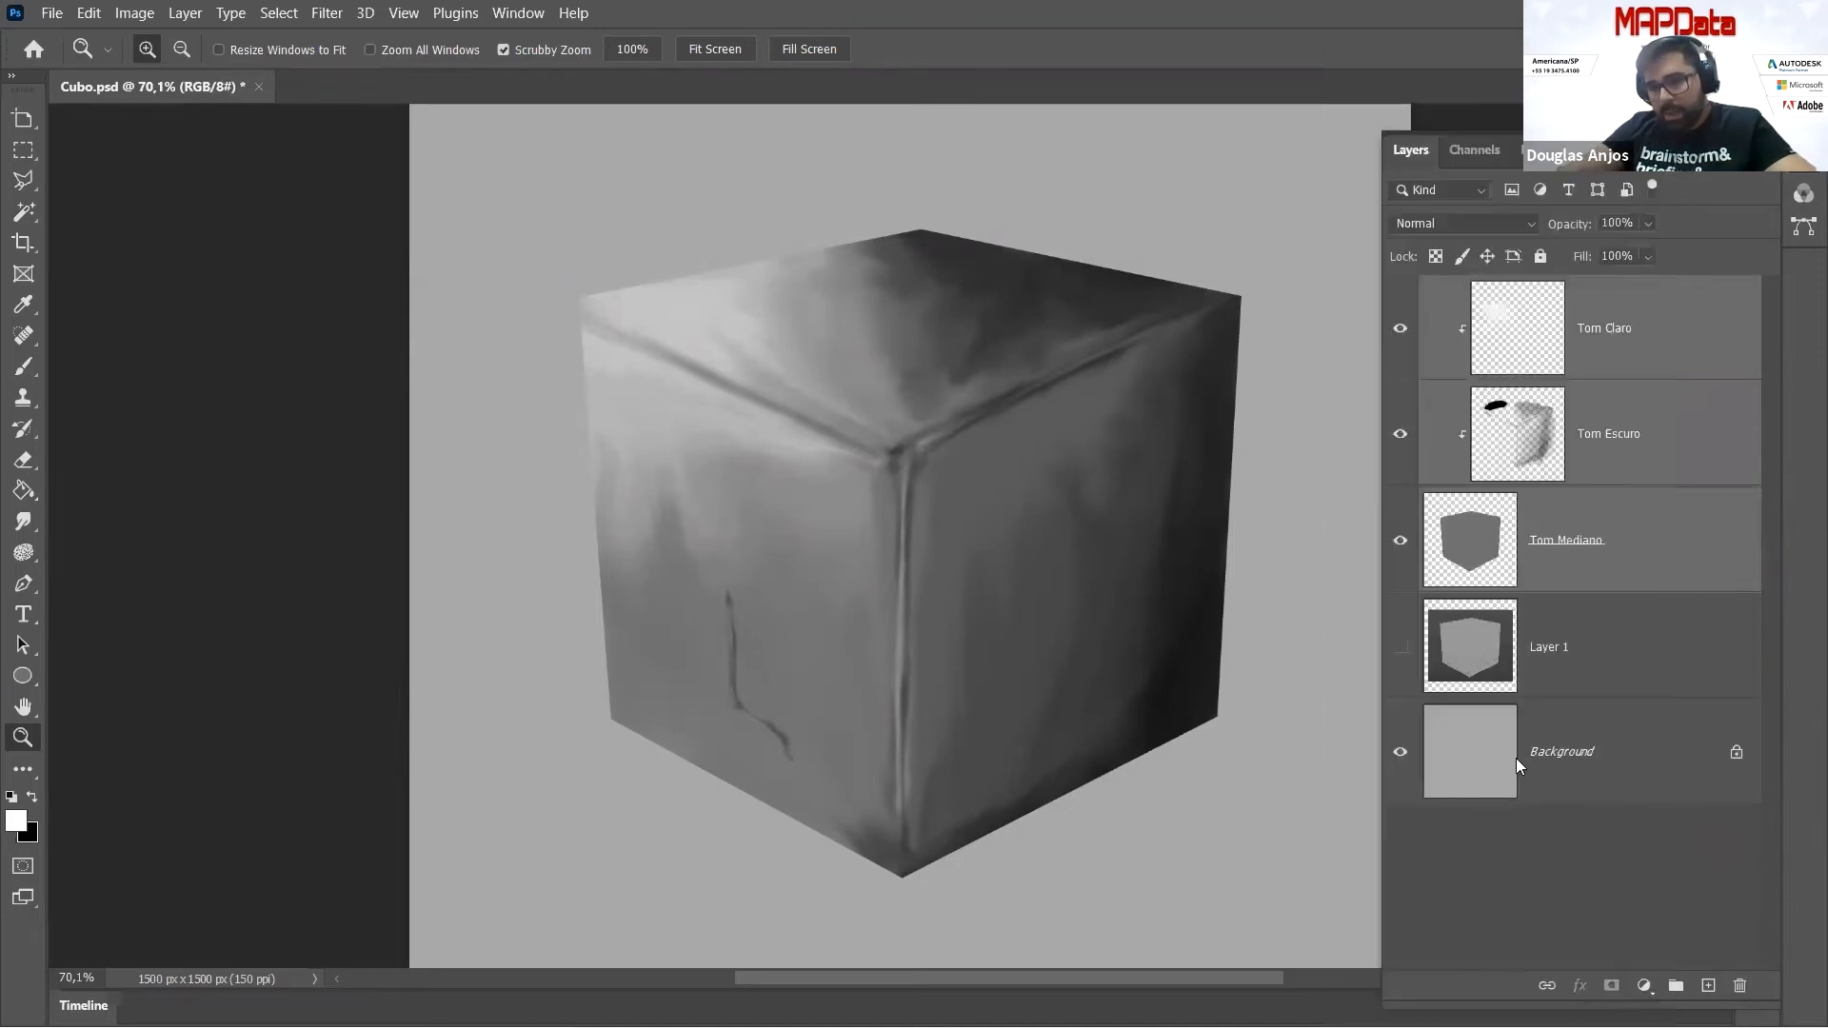
pyautogui.click(1676, 986)
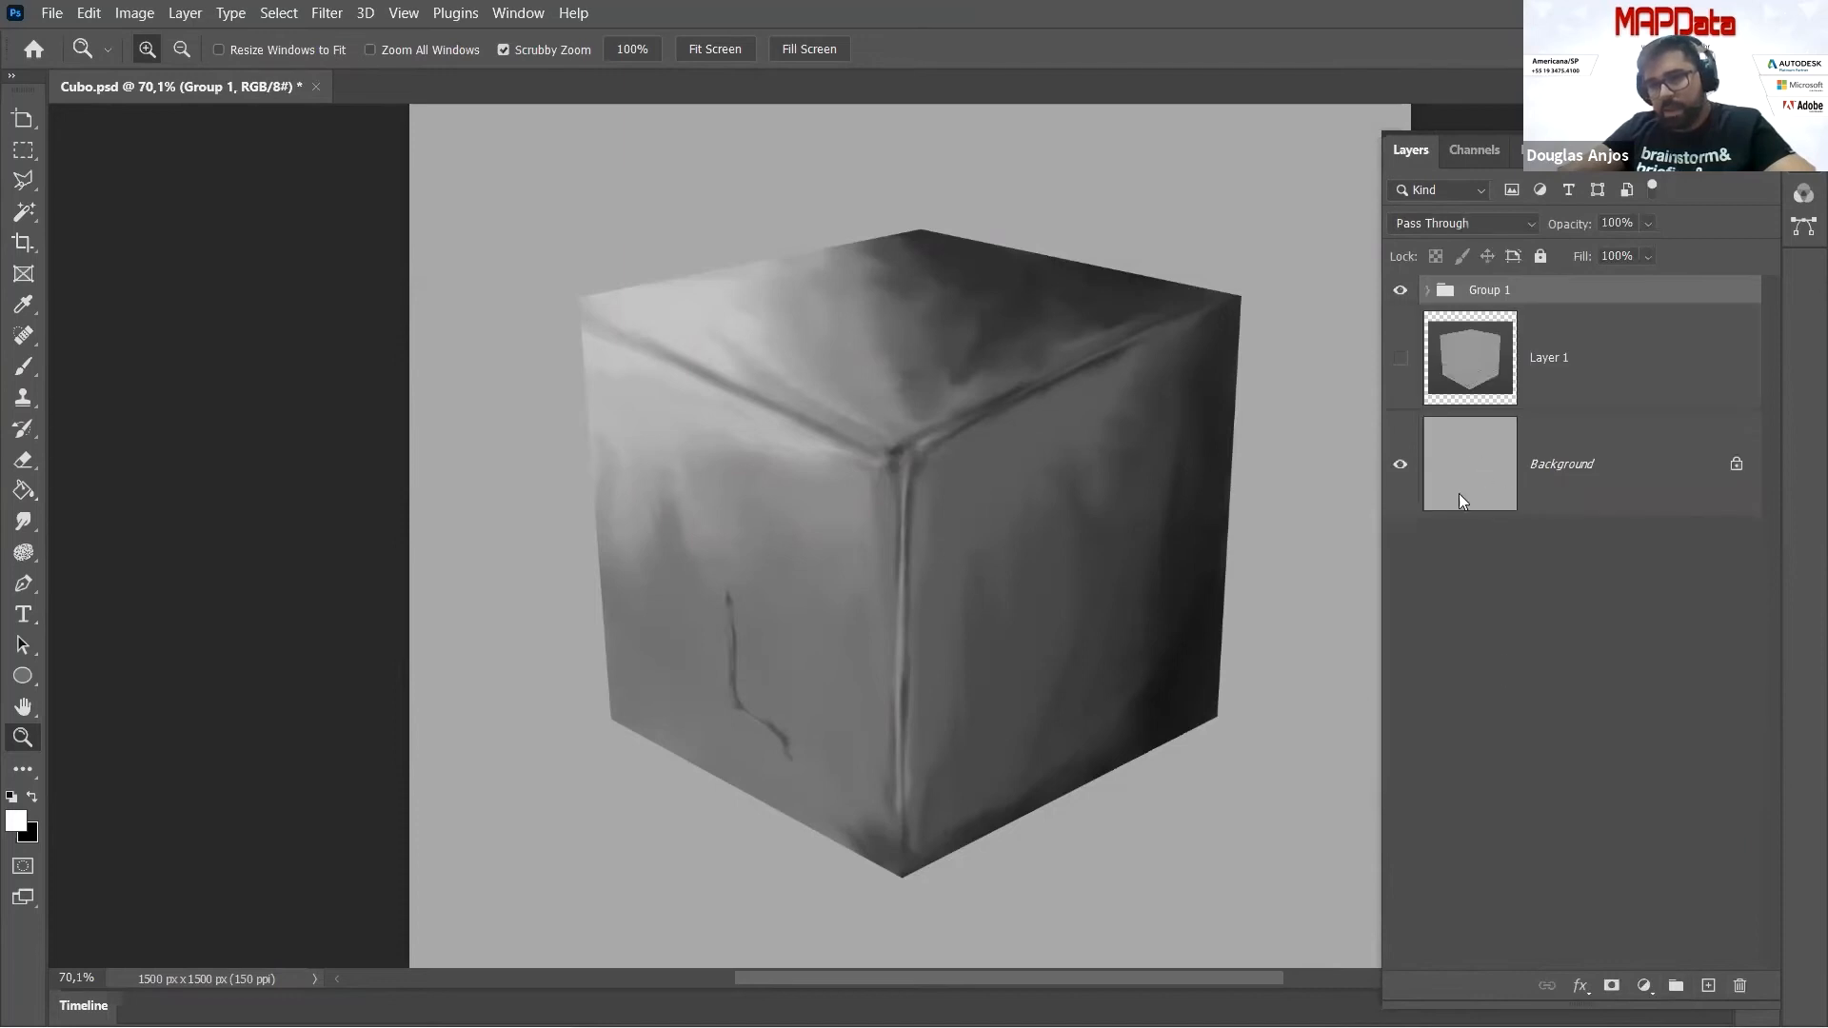
# Duplicate the cube's layer group and hide the original group
pyautogui.rightClick(1491, 301)
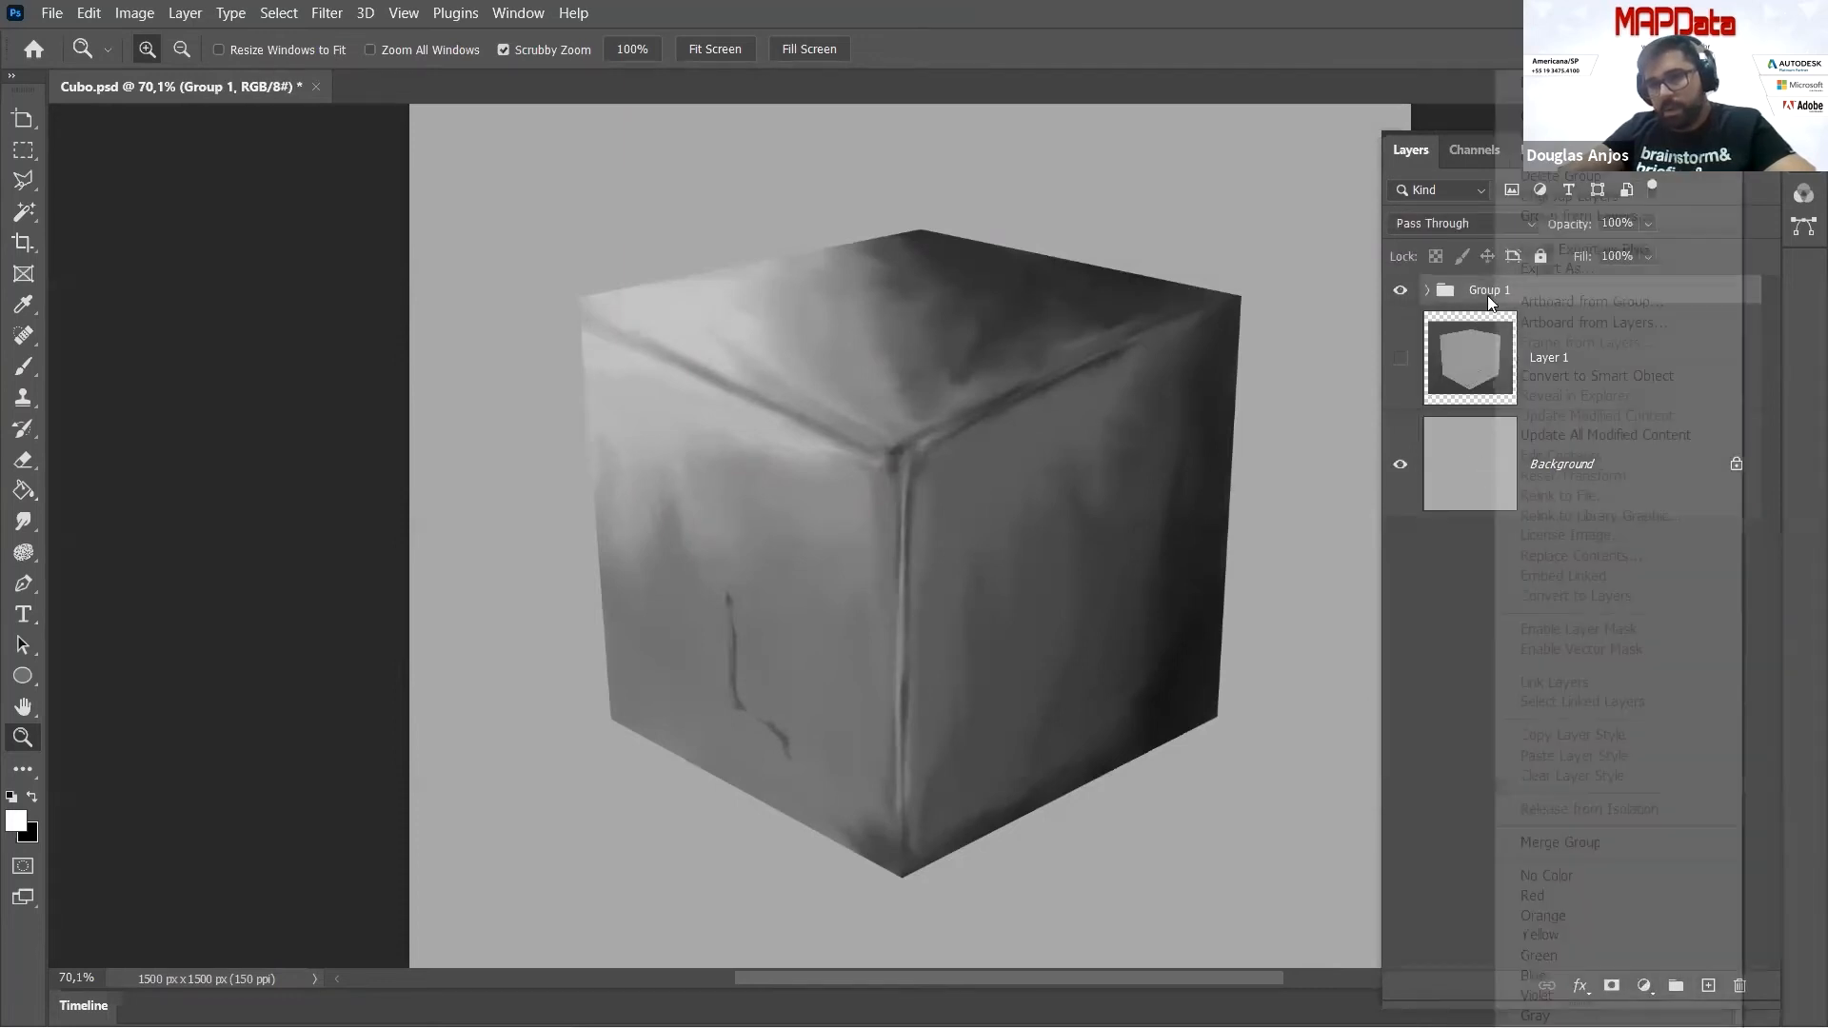
pyautogui.click(1478, 297)
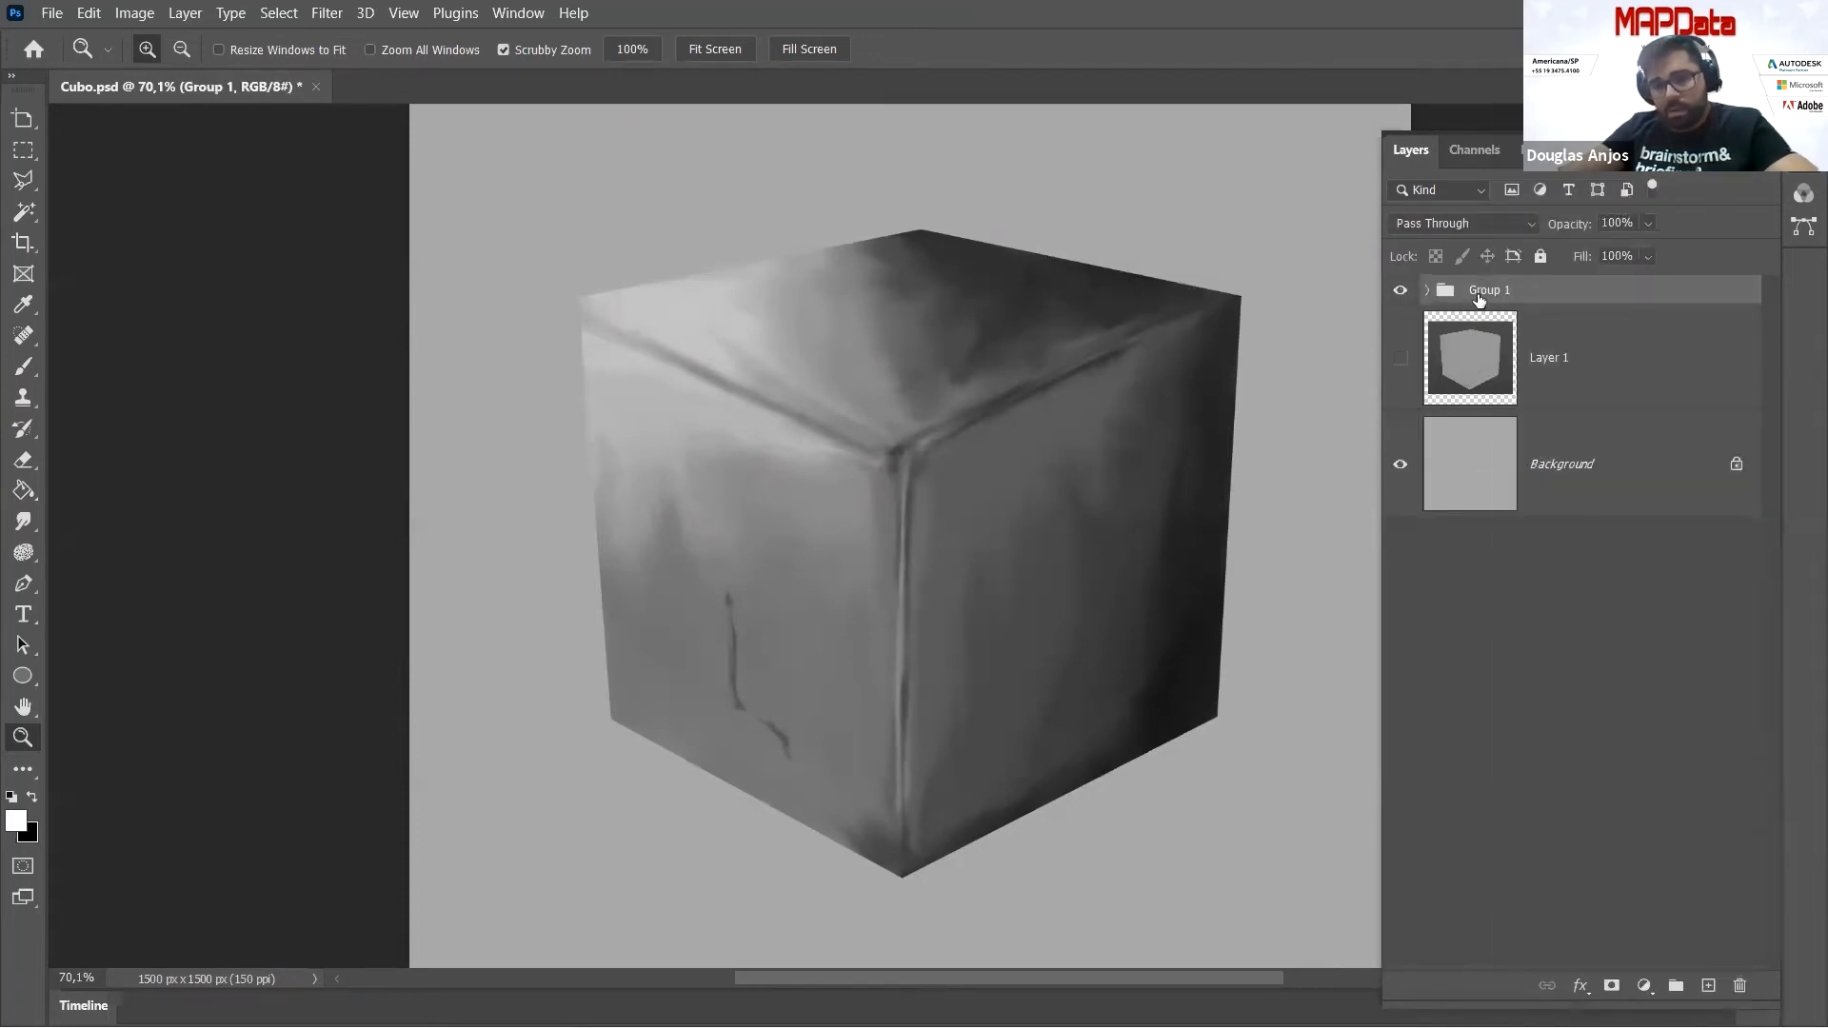
pyautogui.hotkey('ctrl', 'v')
pyautogui.hotkey('ctrl', 'z')
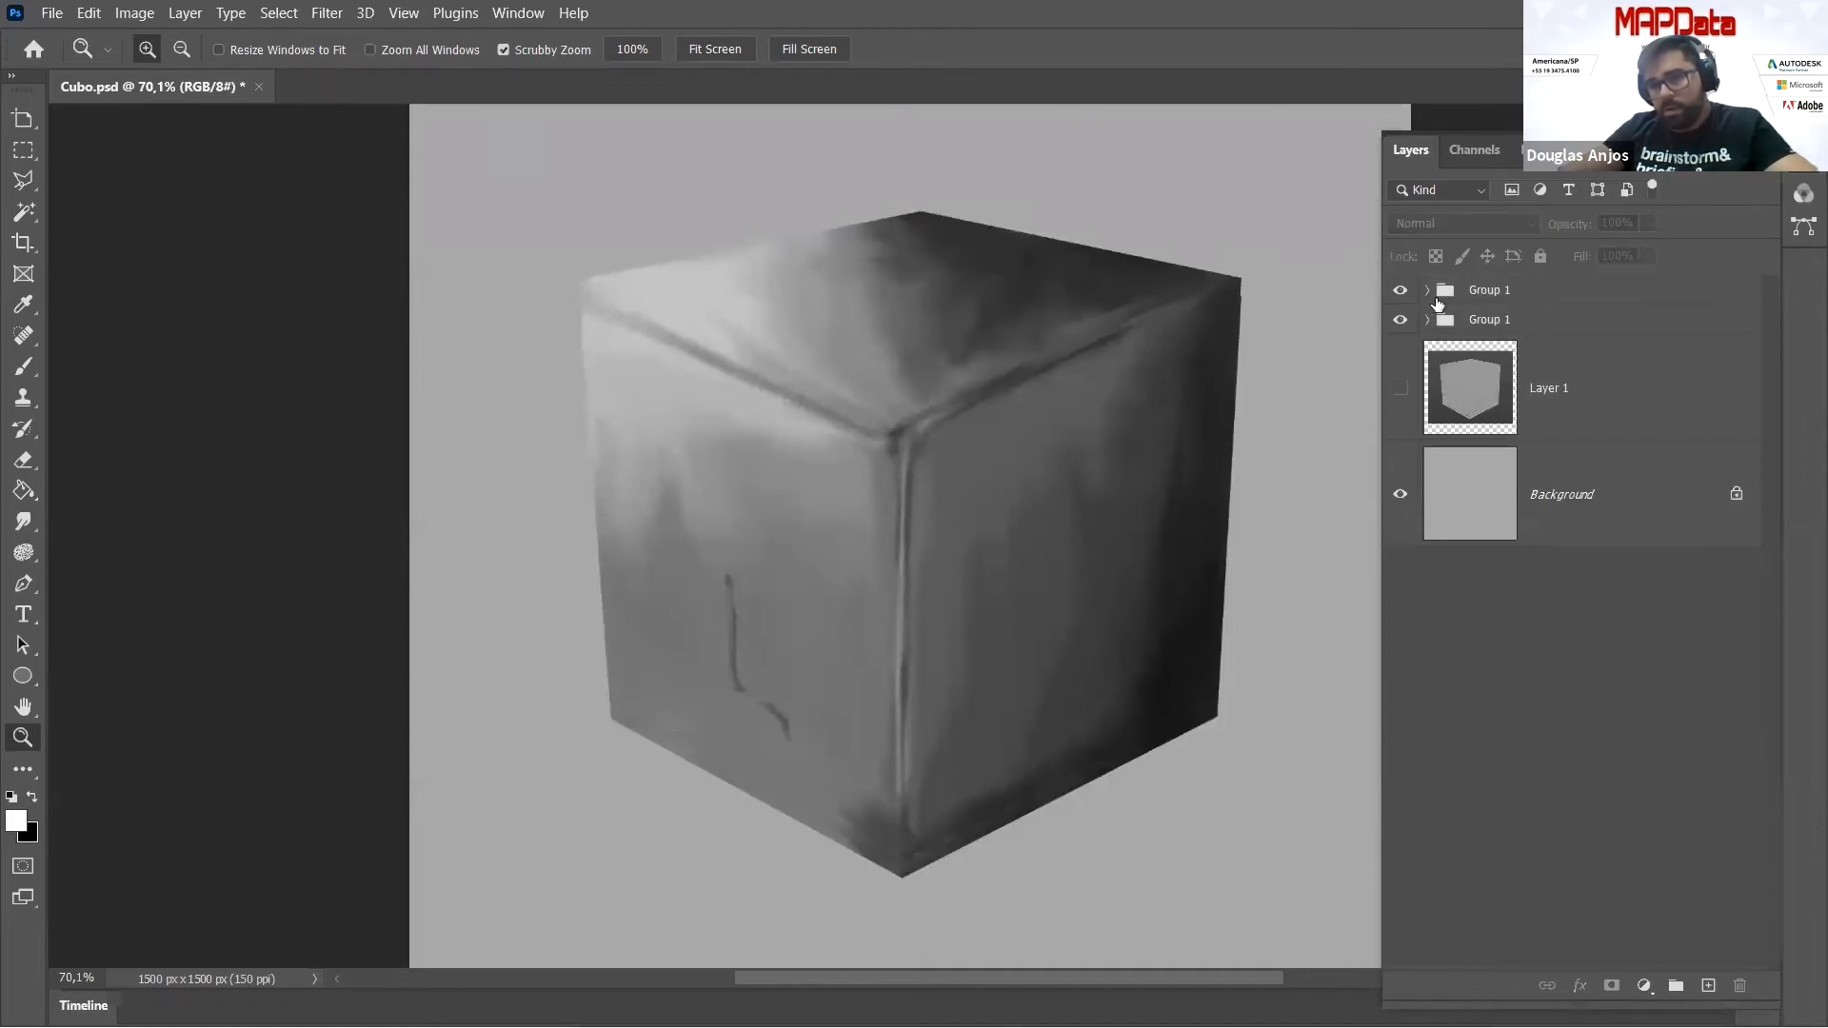
pyautogui.click(1400, 320)
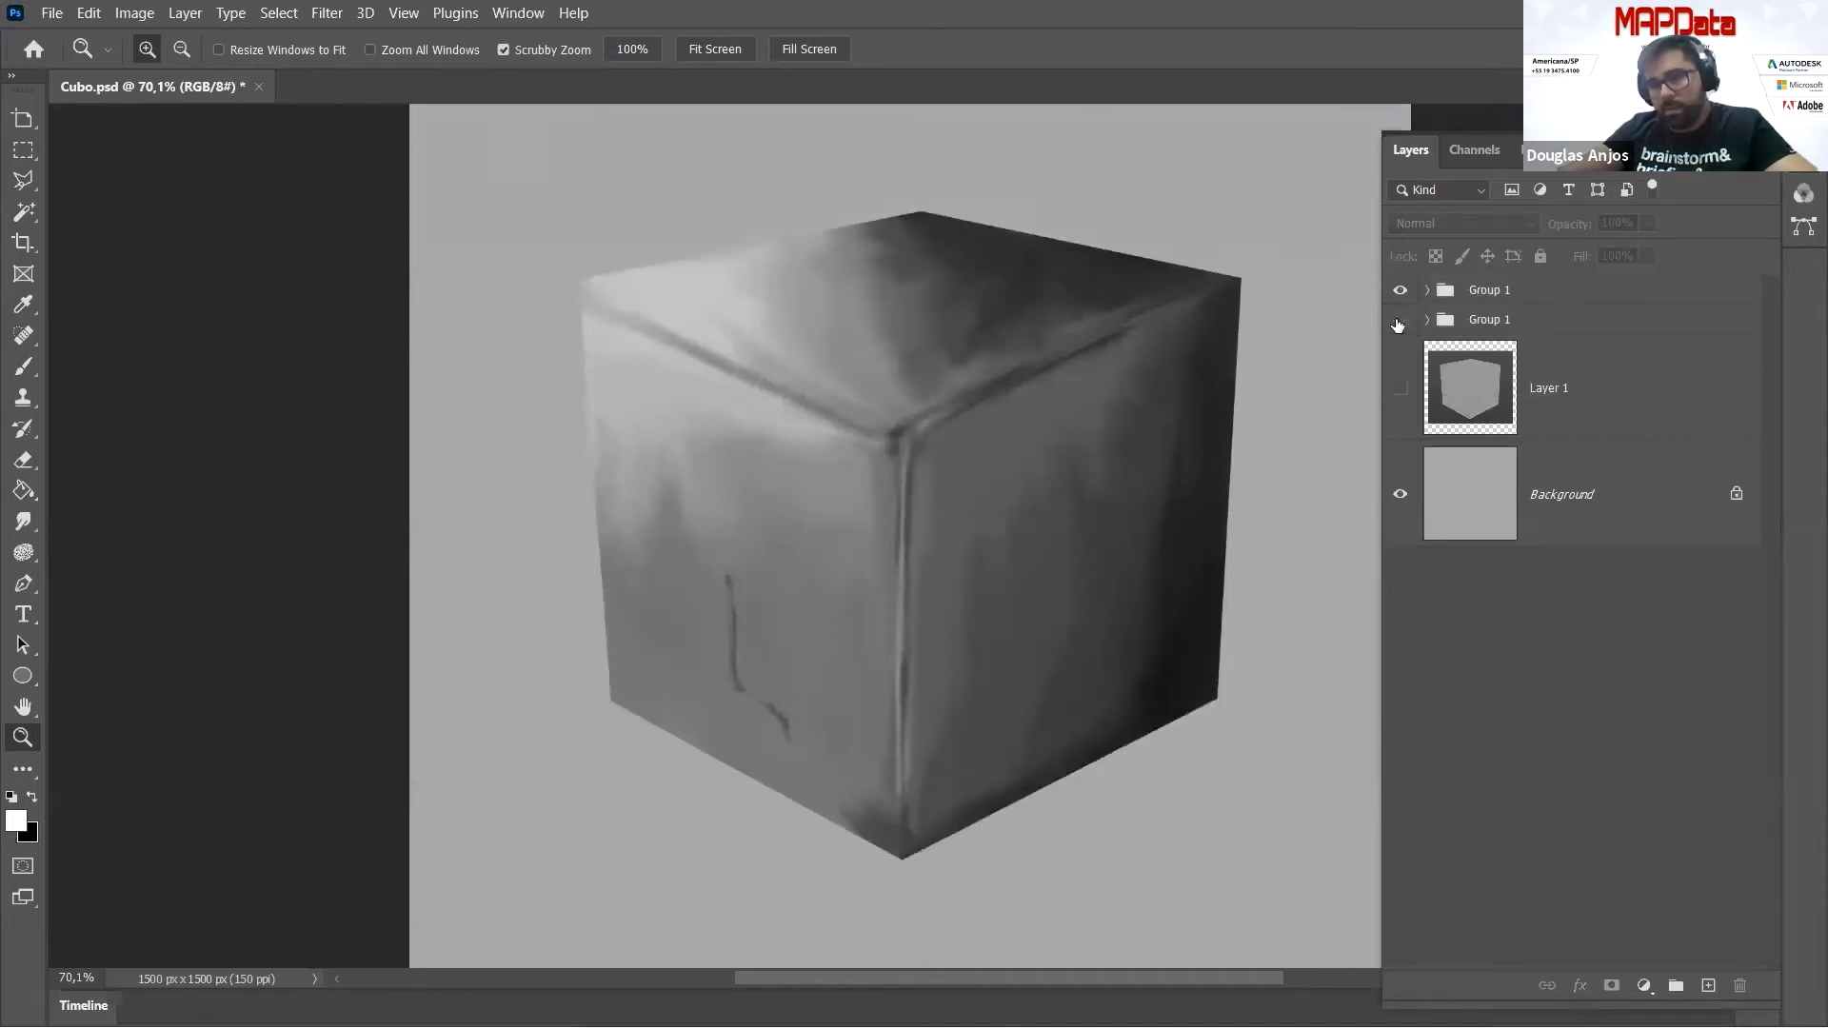
# Convert the three layers in the duplicated group into one smart object and rasterize it
pyautogui.click(1481, 295)
pyautogui.rightClick(1469, 291)
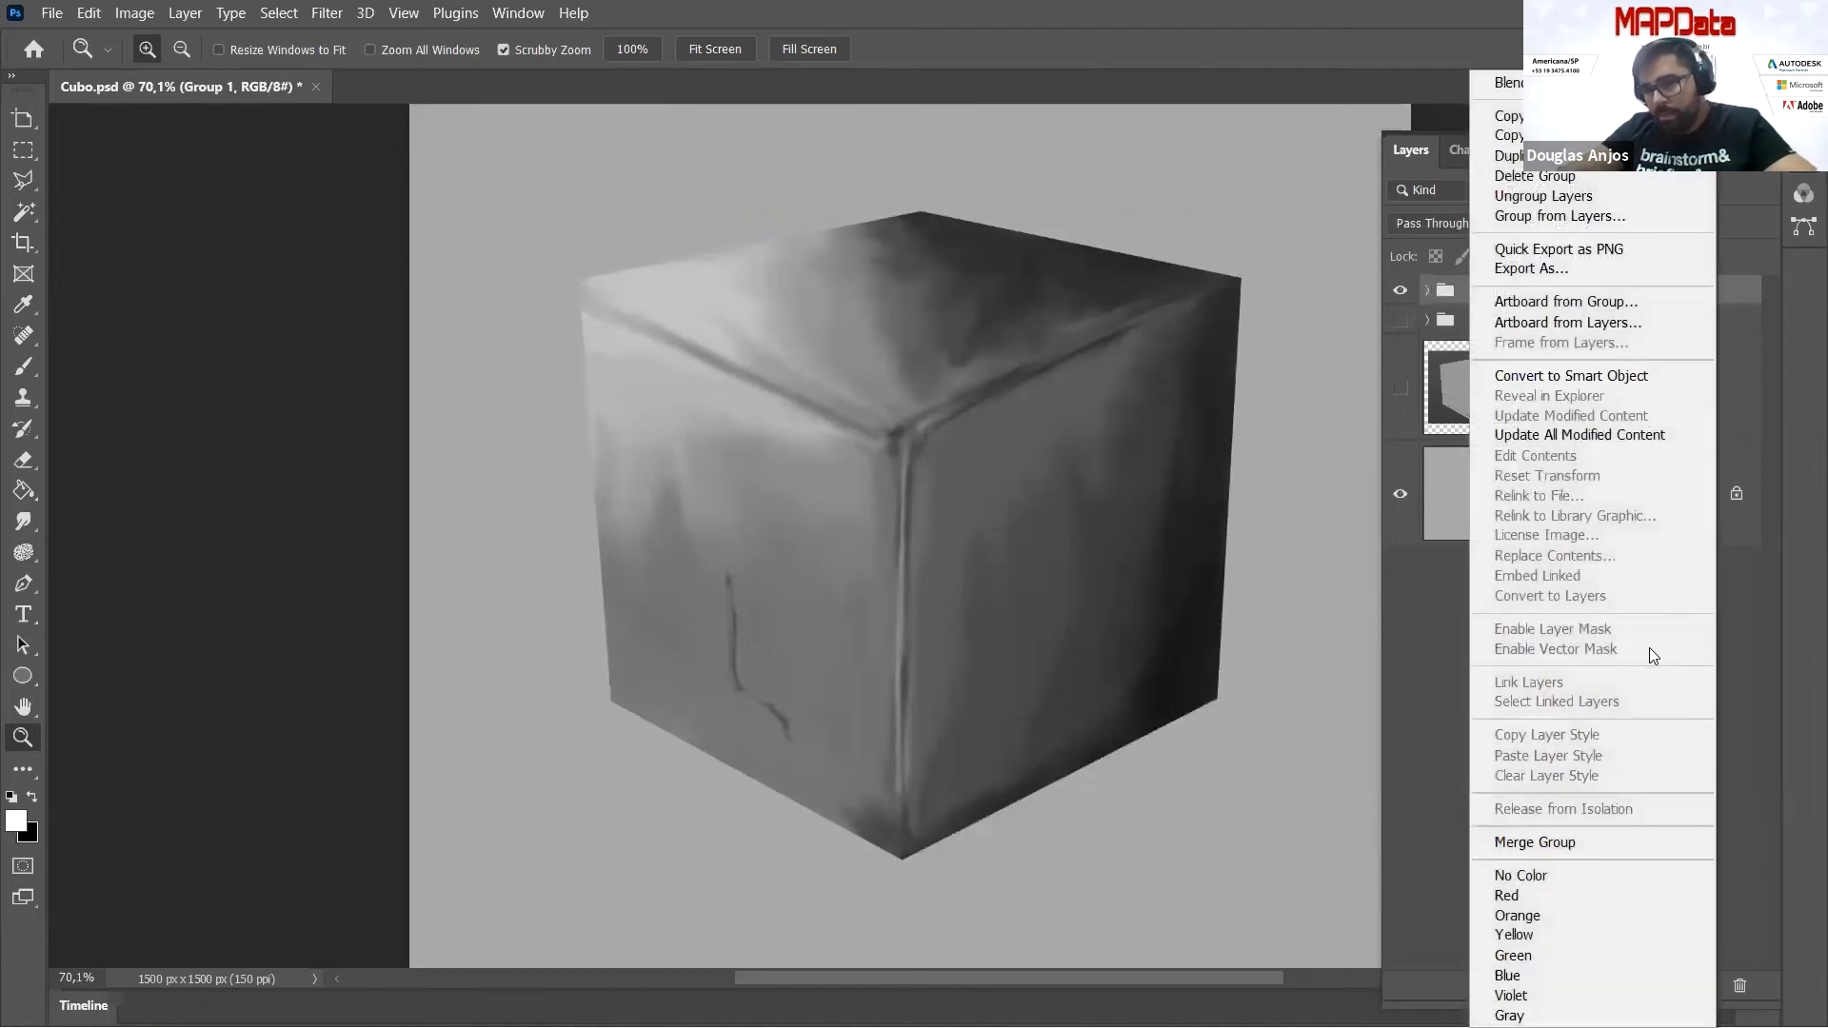
pyautogui.click(1434, 709)
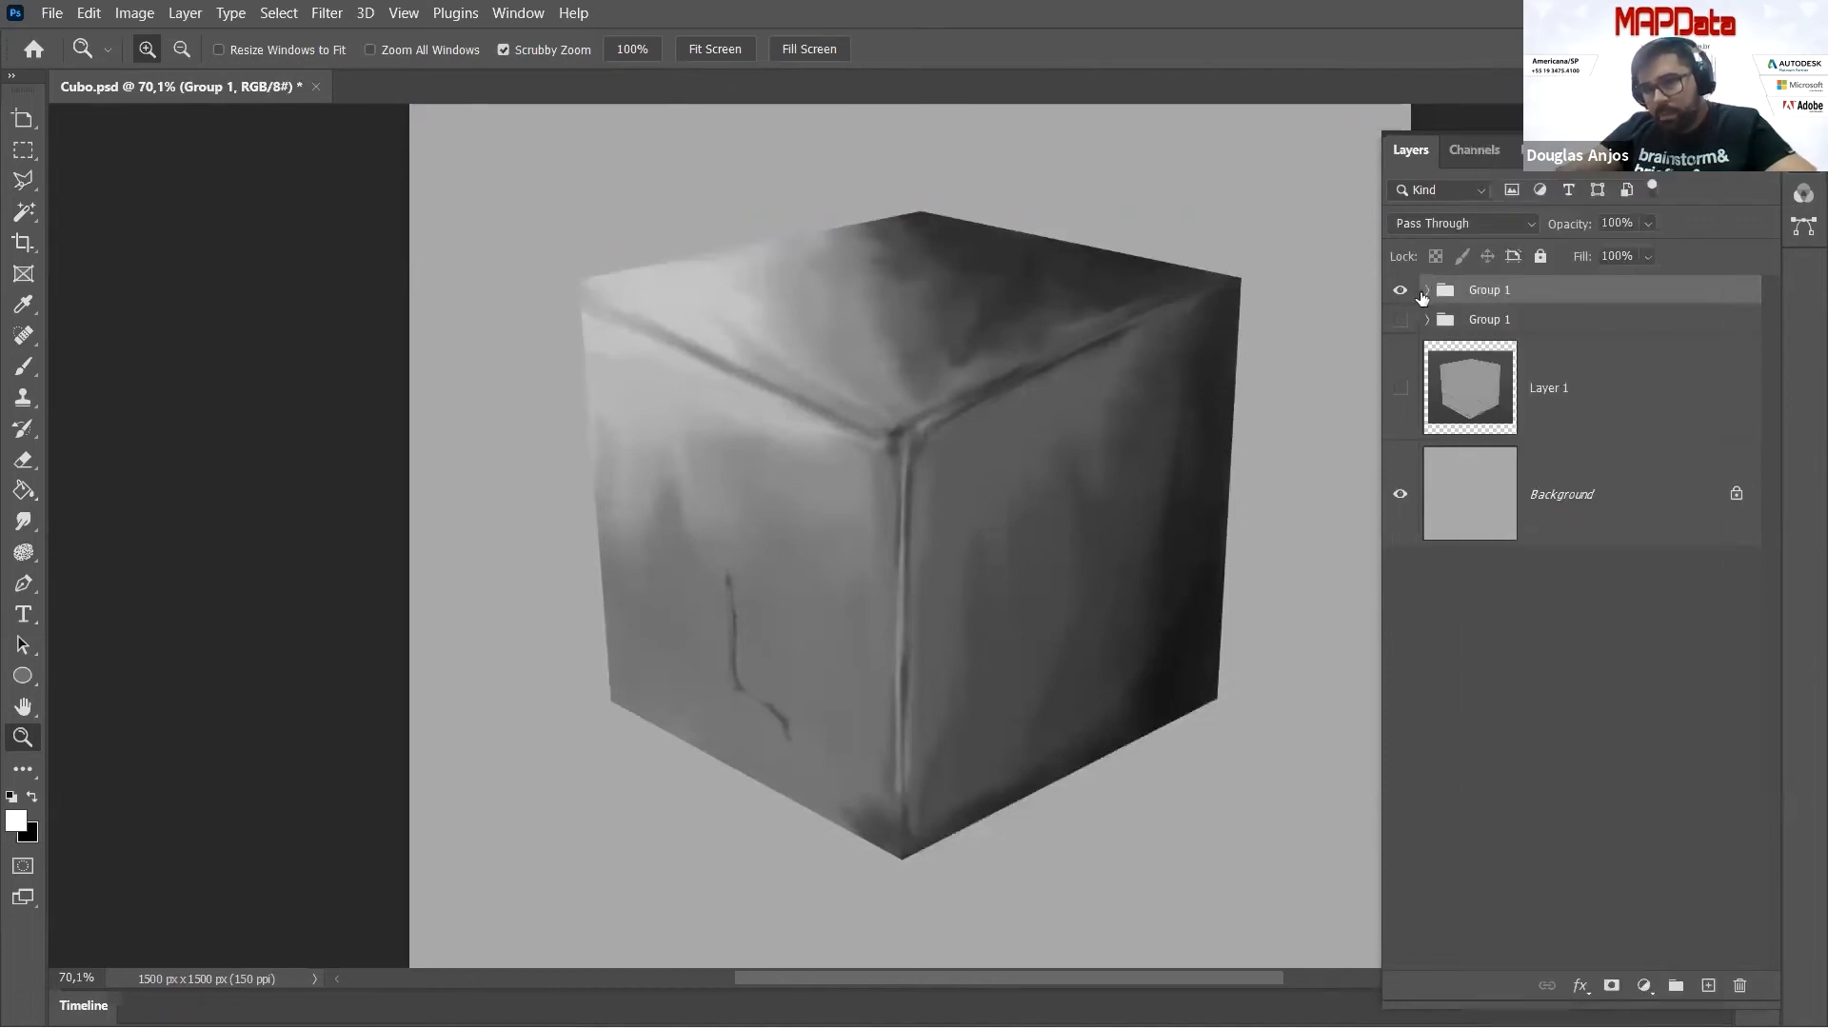
pyautogui.click(1429, 291)
pyautogui.click(1616, 376)
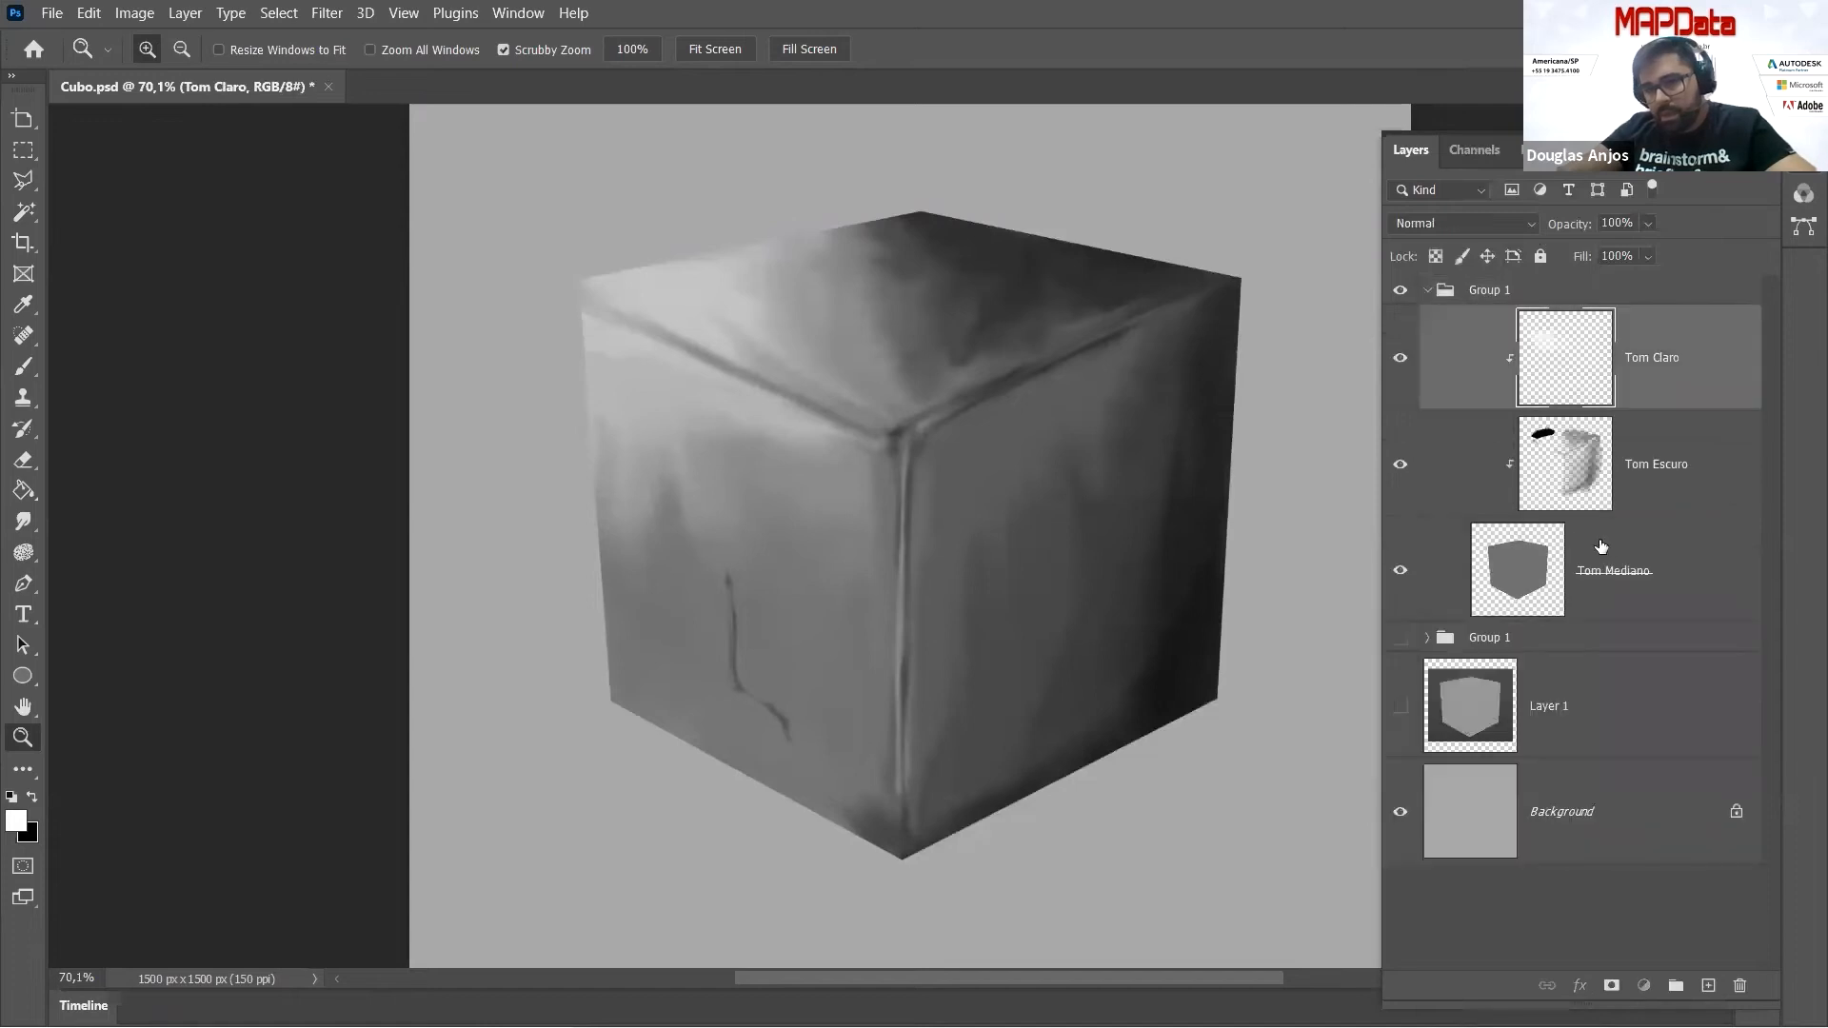
pyautogui.keyDown('shift'); pyautogui.click(1597, 542); pyautogui.keyUp('shift')
pyautogui.rightClick(1617, 464)
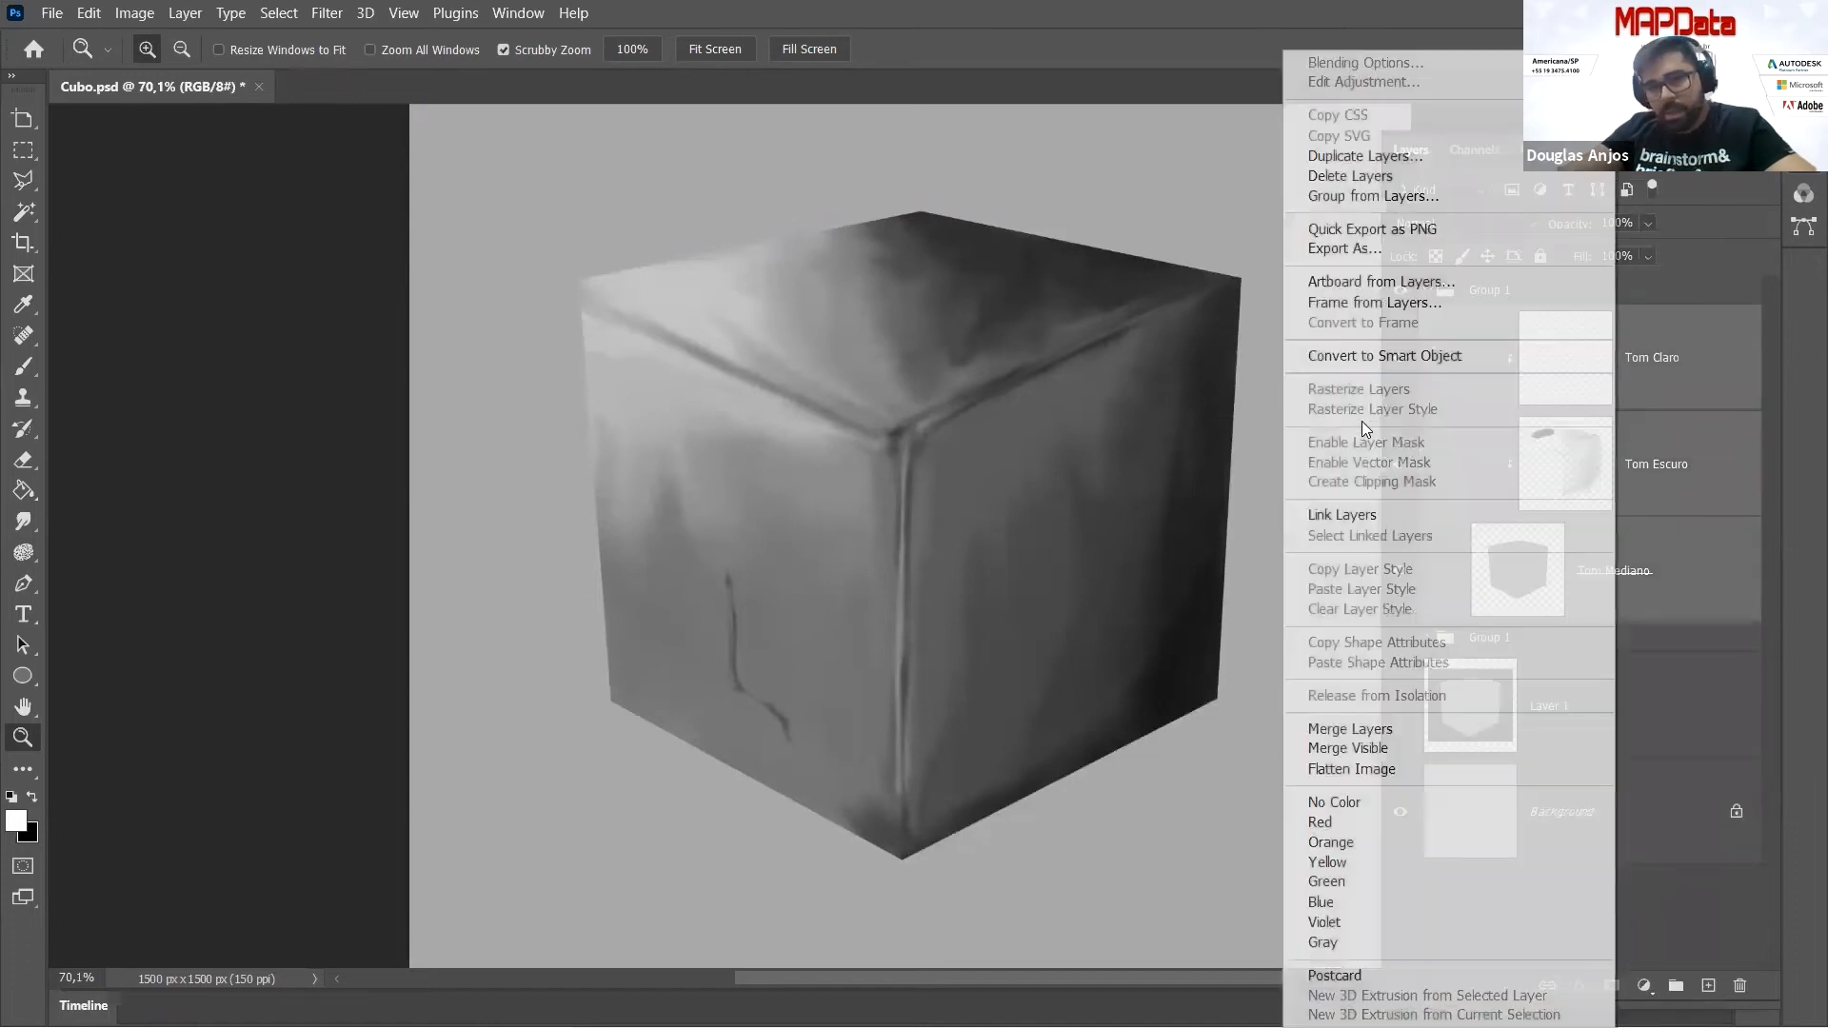
pyautogui.click(1401, 366)
pyautogui.rightClick(1618, 379)
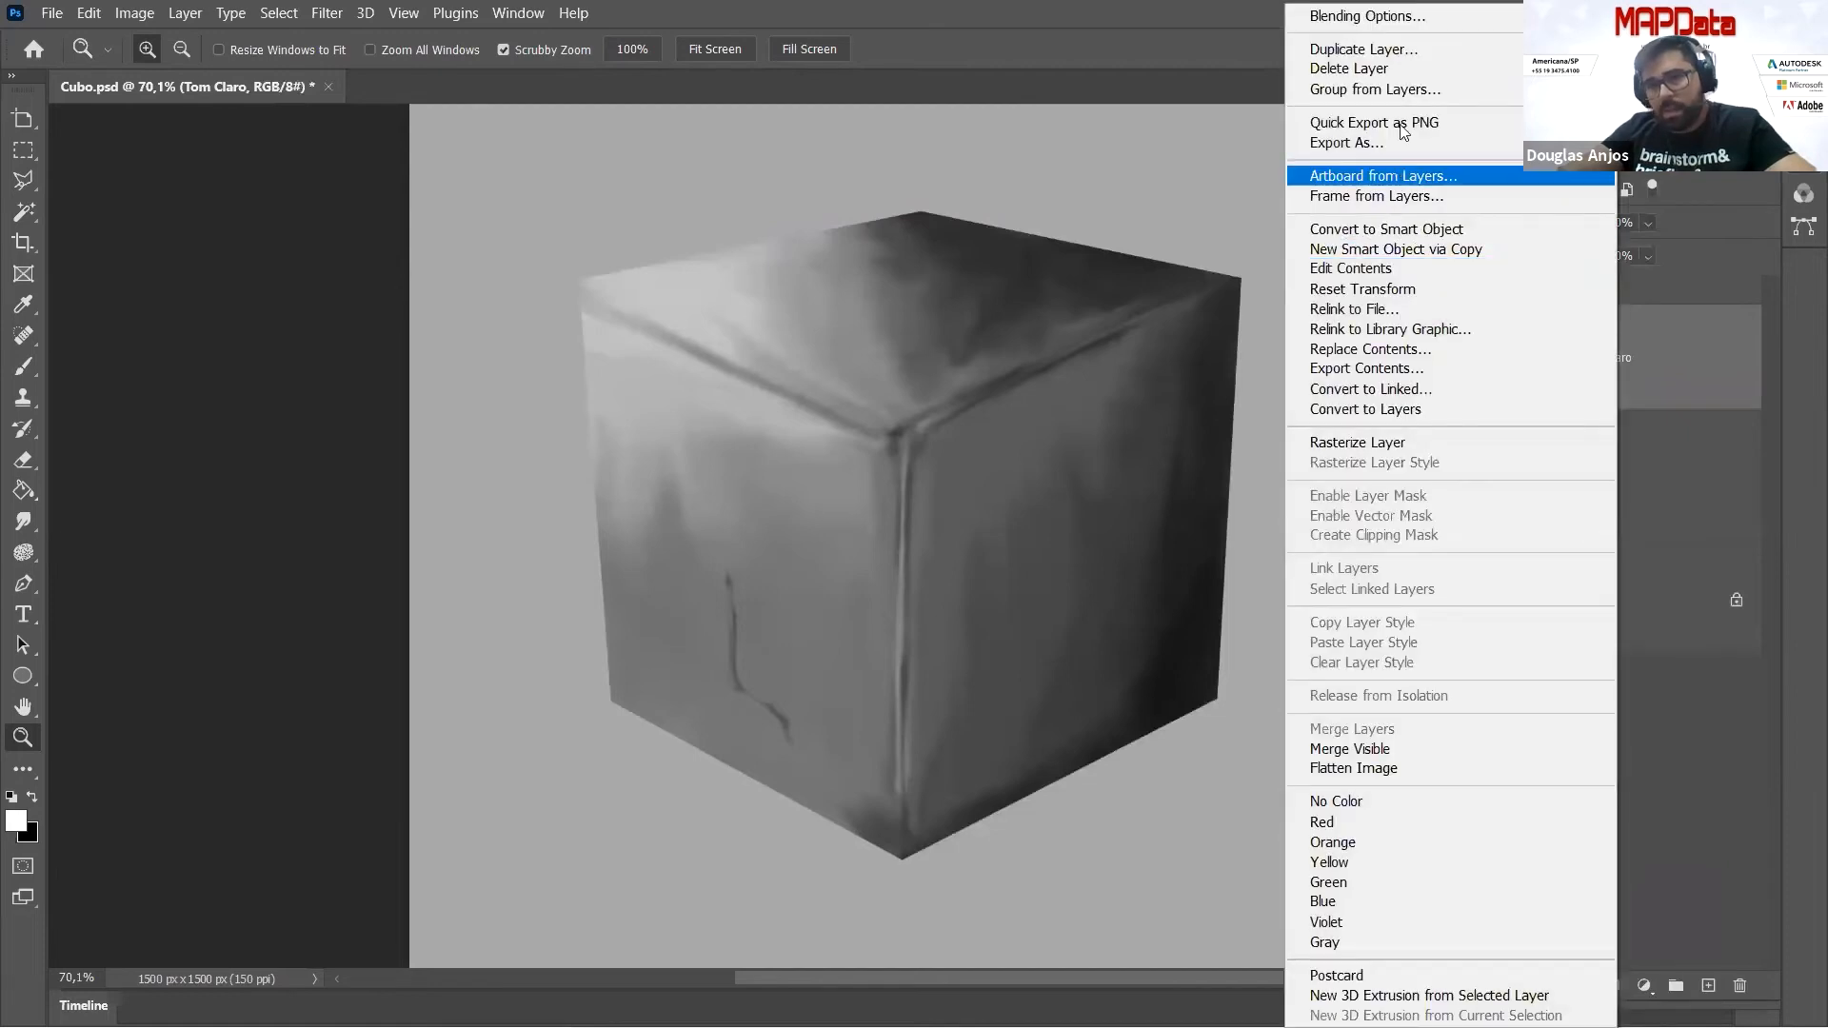
pyautogui.click(1361, 442)
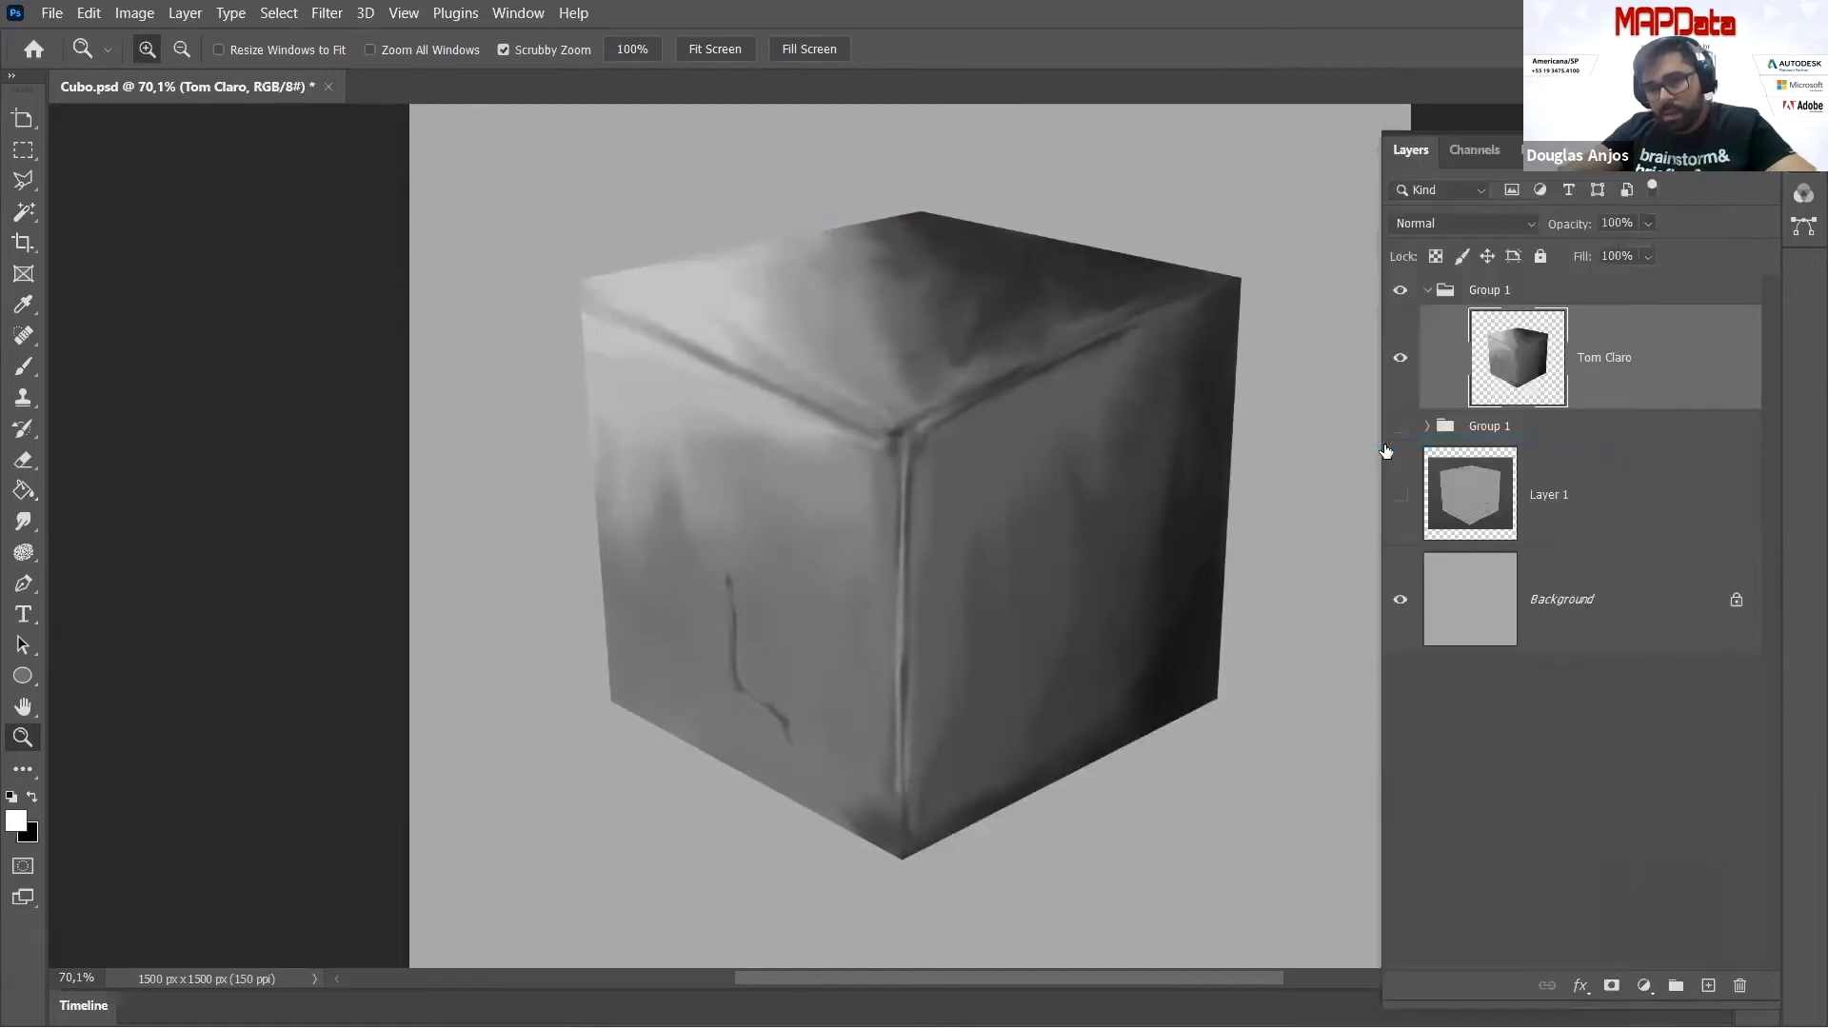
# Smudge the left edge of the merged cube layer with a 125 px brush at 33% strength
pyautogui.click(1560, 822)
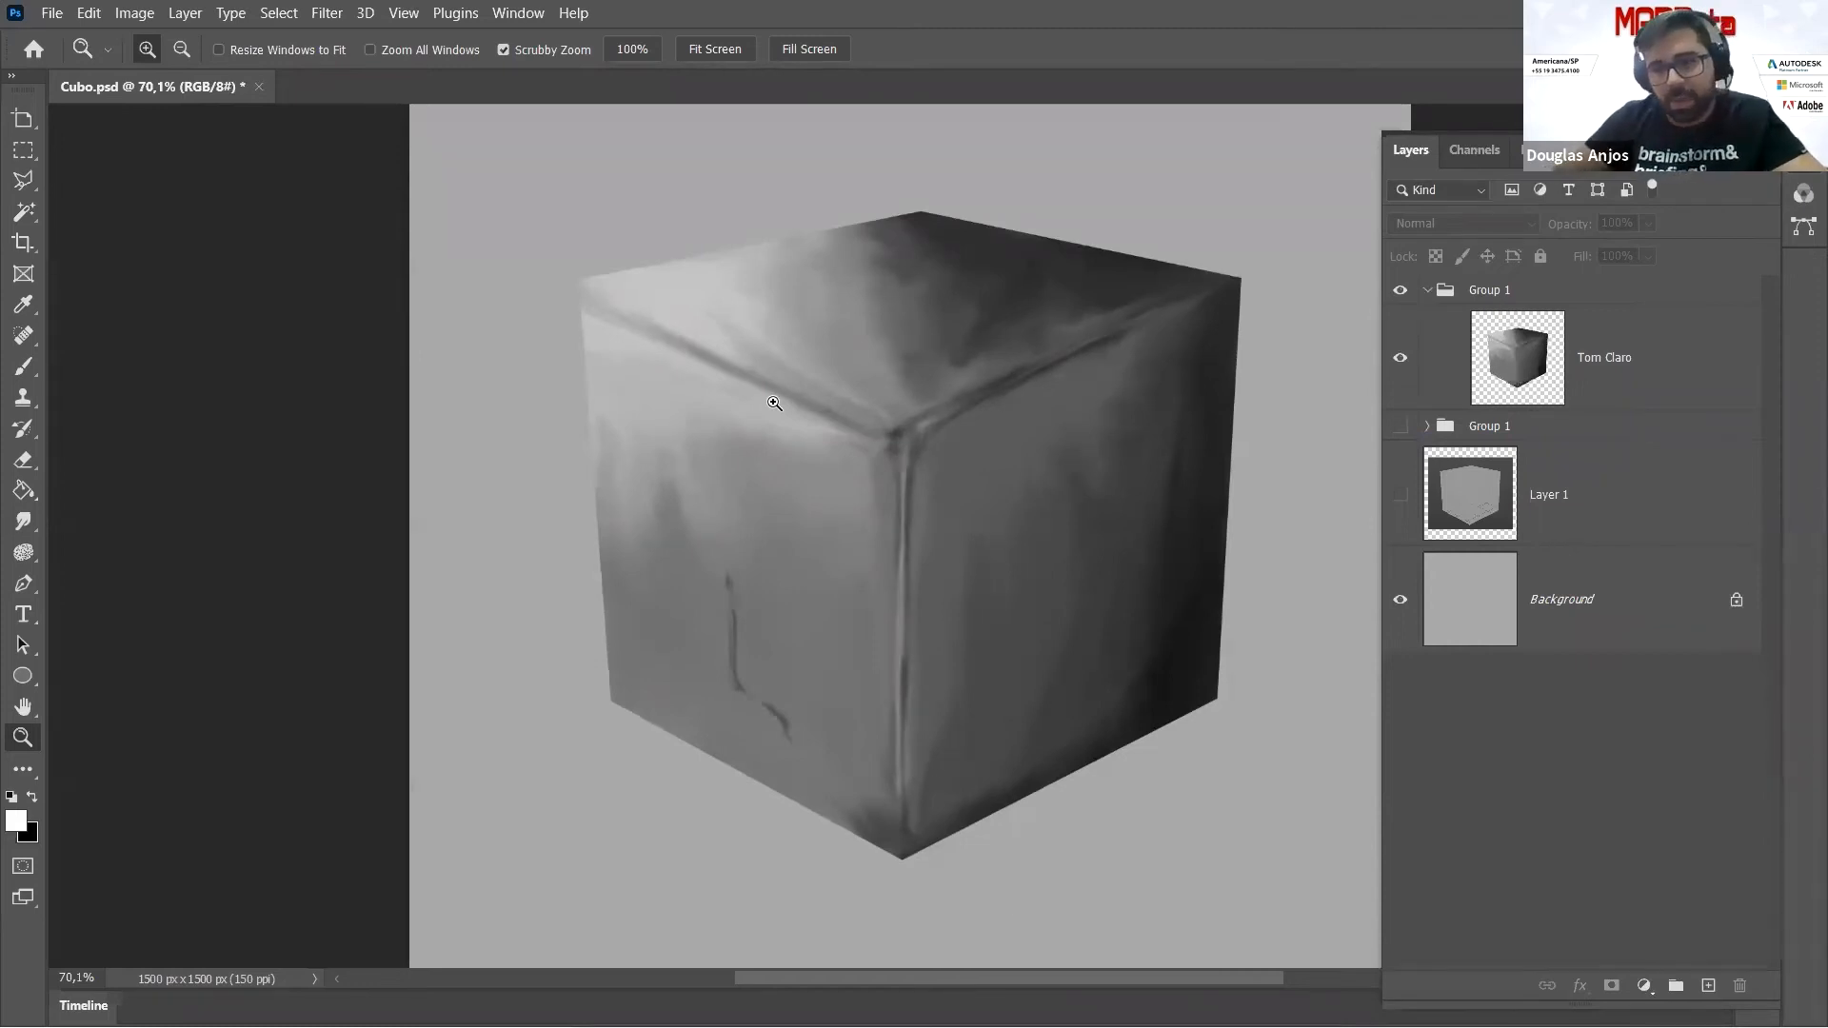
pyautogui.click(1587, 362)
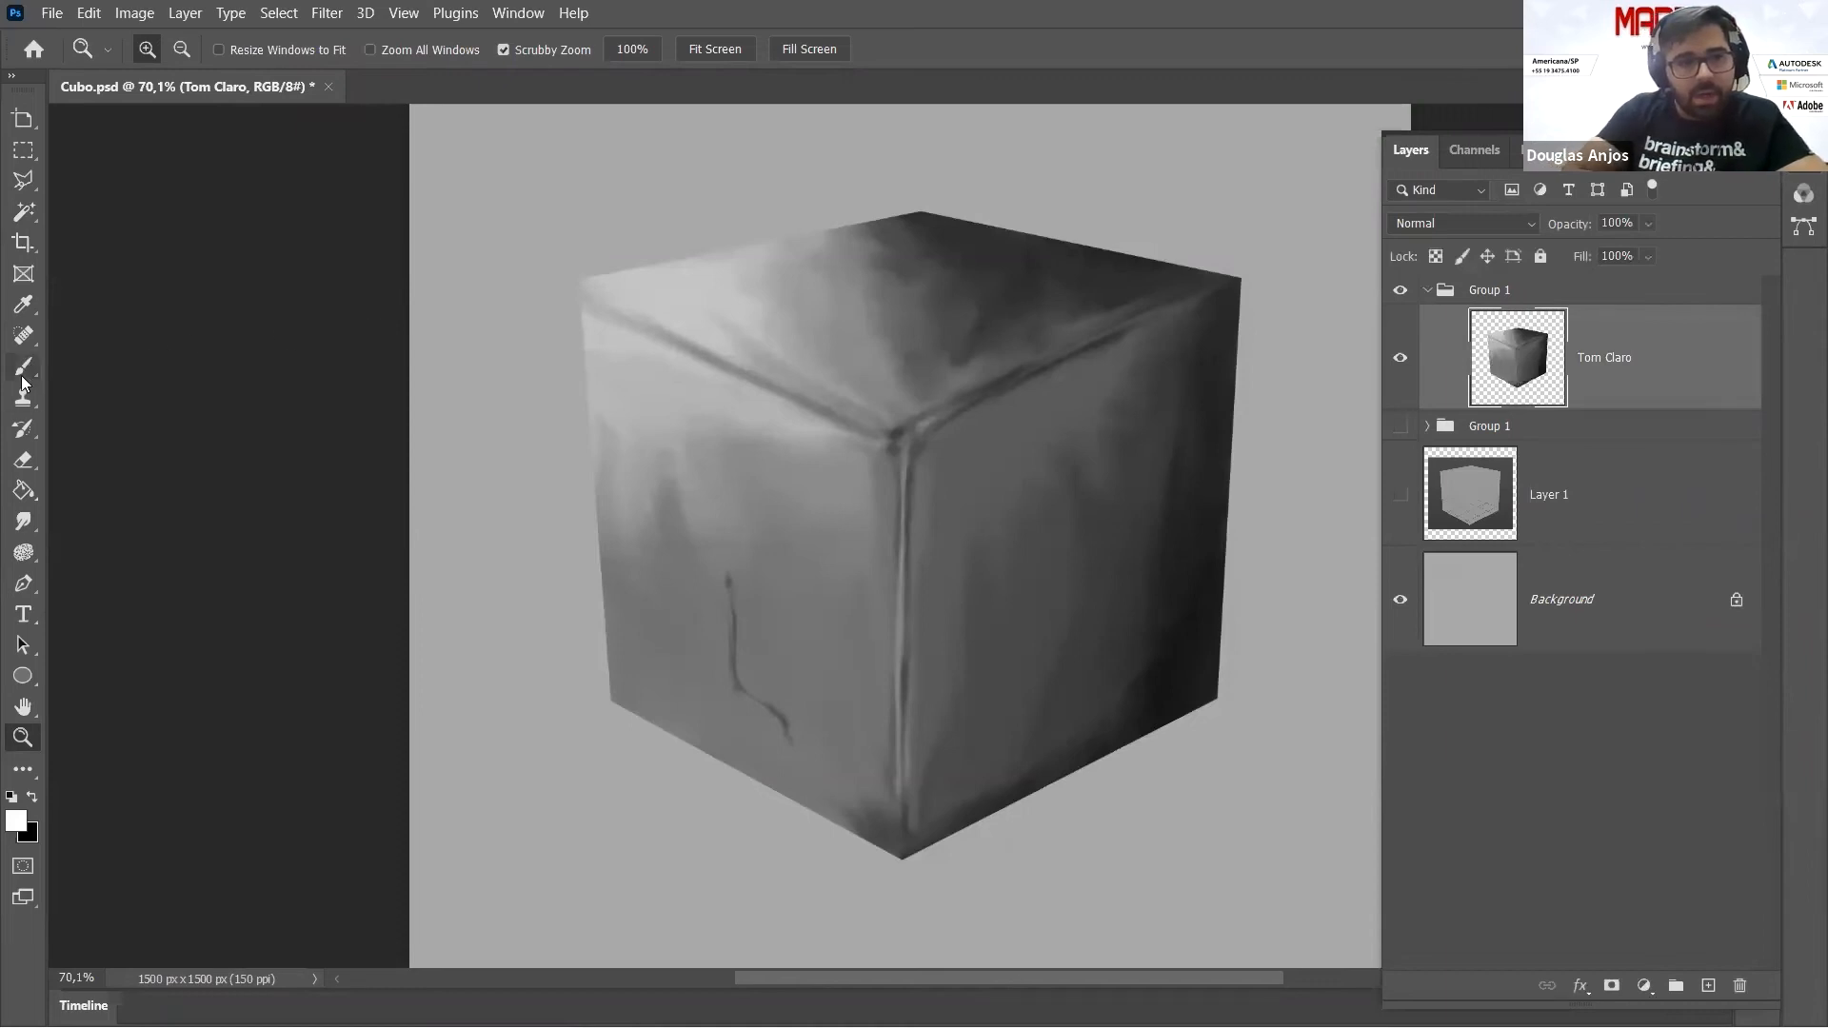
pyautogui.click(23, 521)
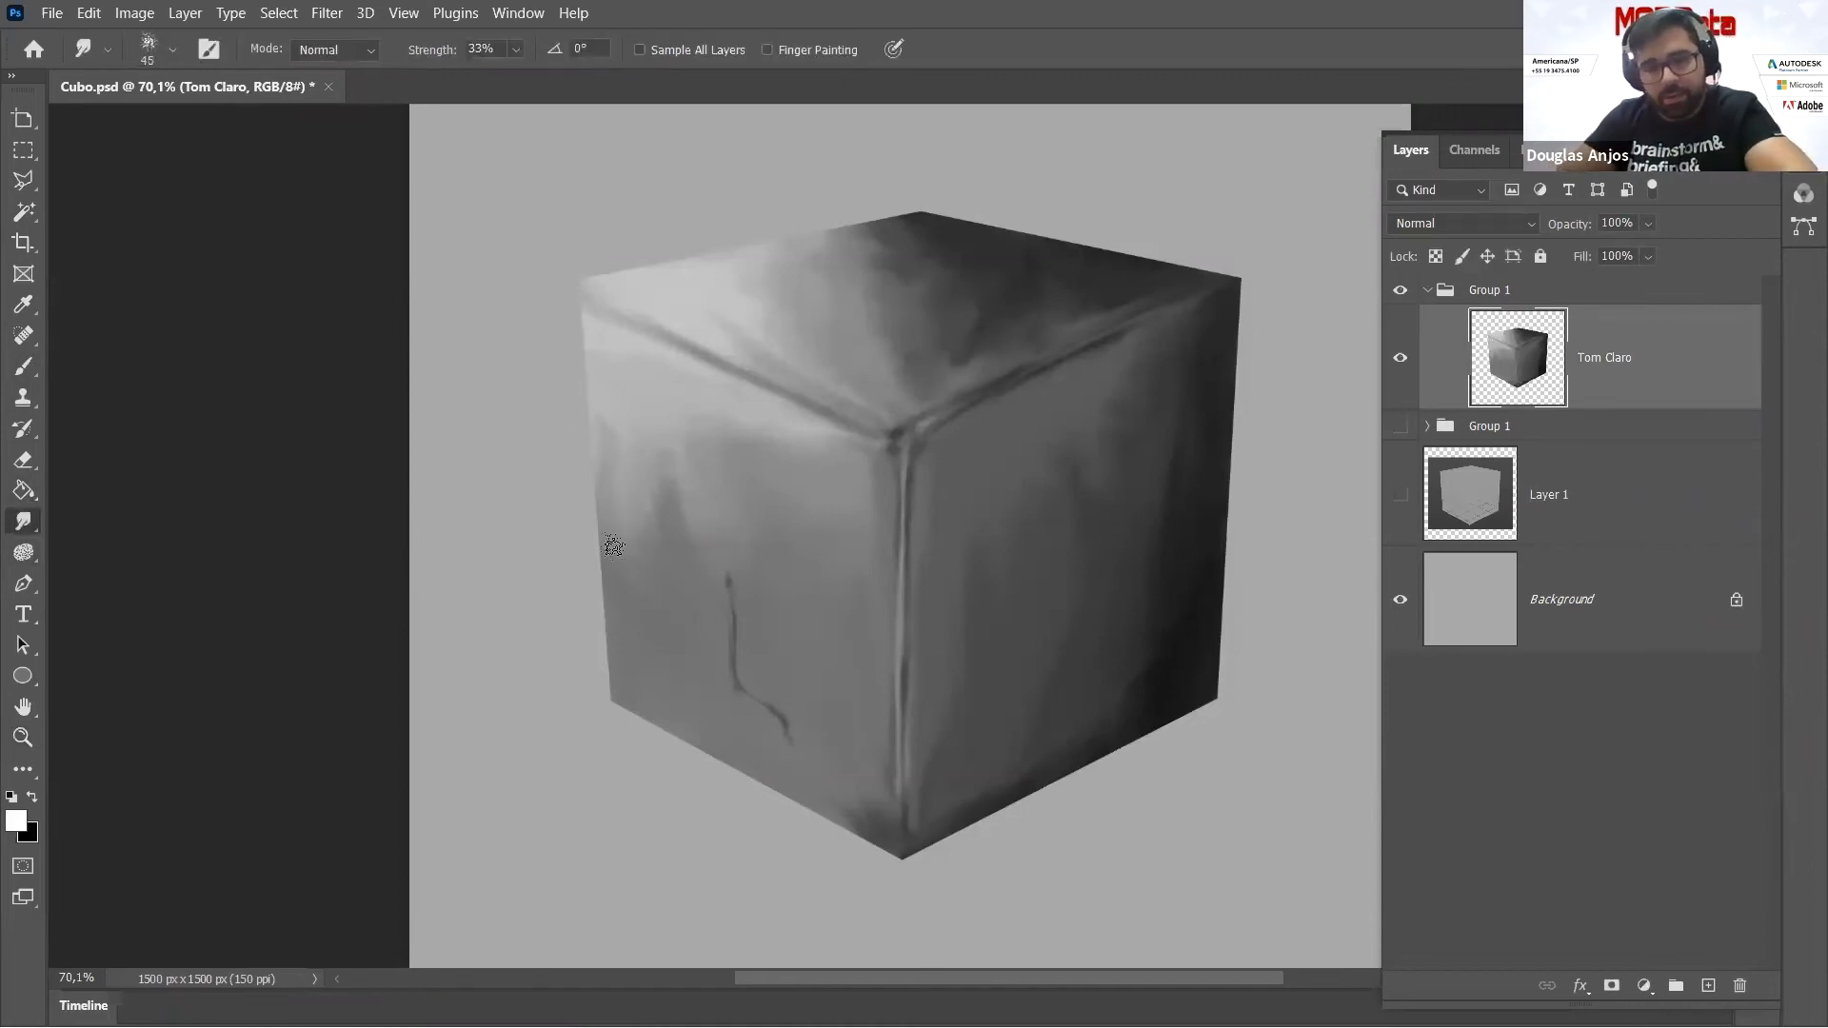
pyautogui.press(']')
pyautogui.press(']')
pyautogui.press(']')
pyautogui.press(']')
pyautogui.press(']')
pyautogui.press(']')
pyautogui.press(']')
pyautogui.moveTo(625, 507)
pyautogui.mouseDown()
pyautogui.moveTo(604, 425)
pyautogui.moveTo(591, 481)
pyautogui.moveTo(617, 674)
pyautogui.moveTo(646, 600)
pyautogui.moveTo(617, 345)
pyautogui.moveTo(590, 704)
pyautogui.moveTo(577, 520)
pyautogui.moveTo(583, 535)
pyautogui.mouseUp()
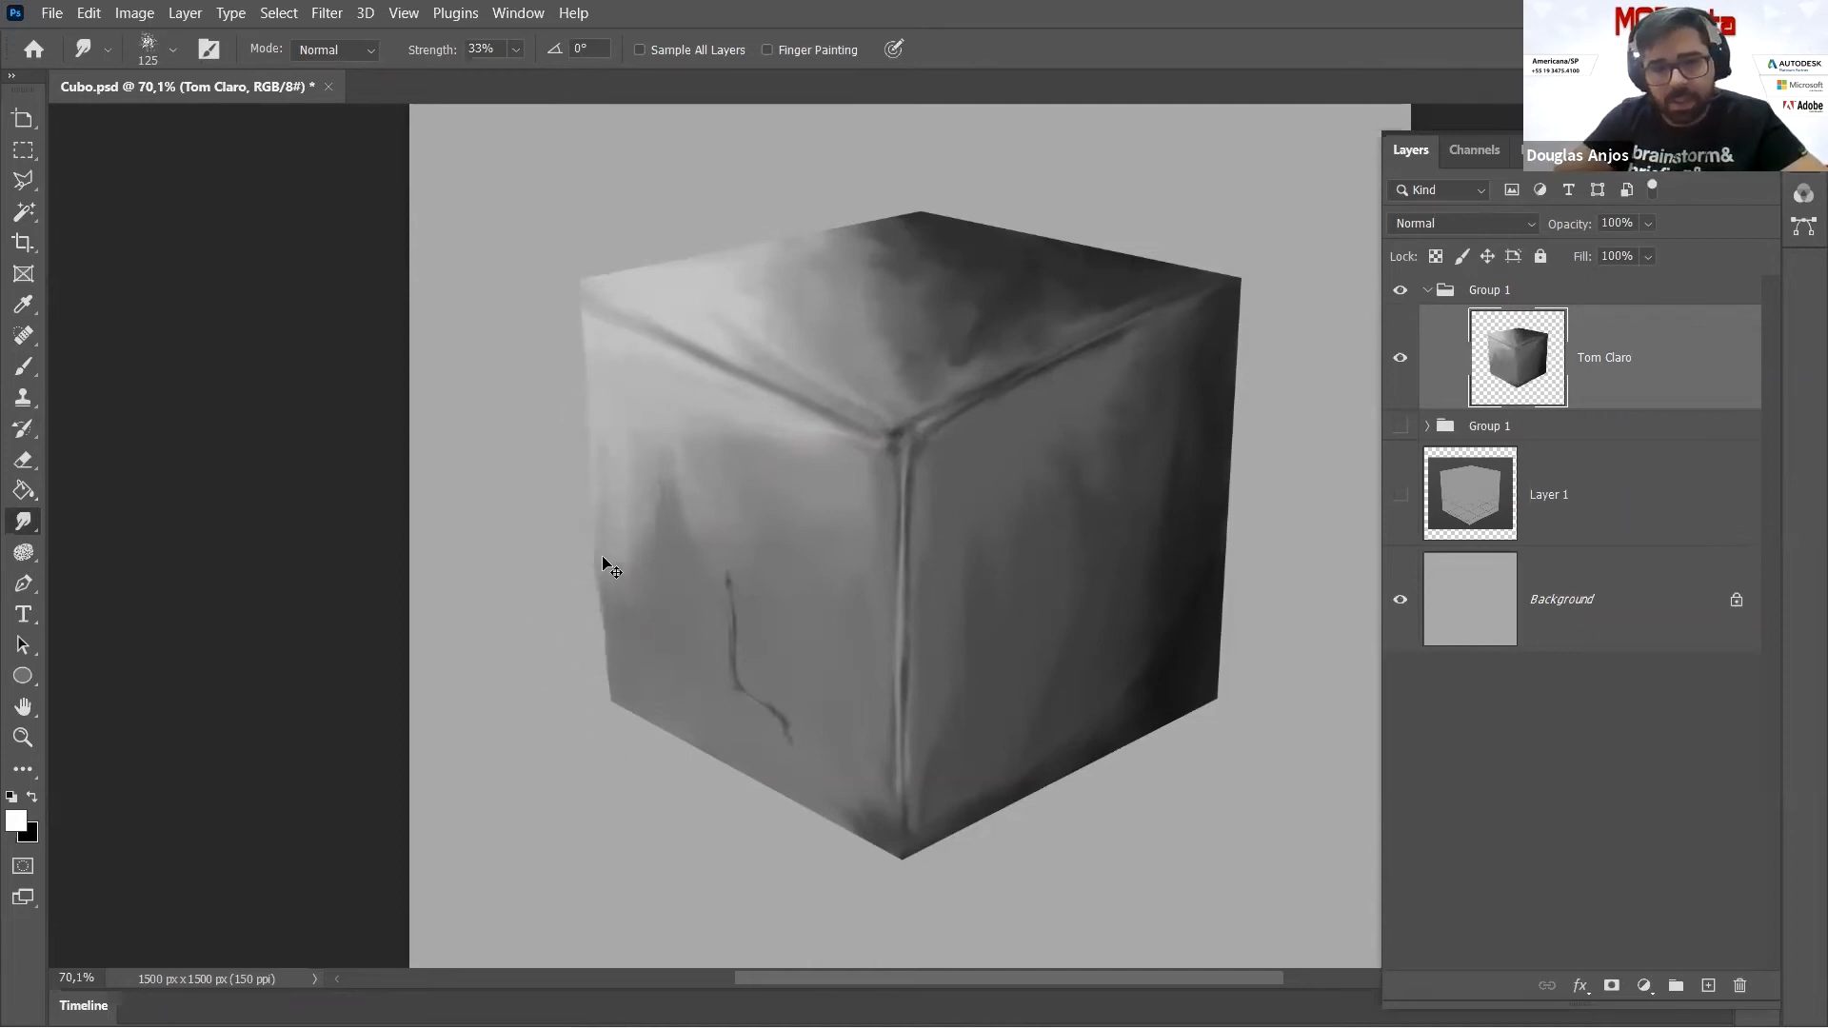
# Undo back to the merged smart object and try smudging it, declining to rasterize it
pyautogui.hotkey('ctrl', 'z')
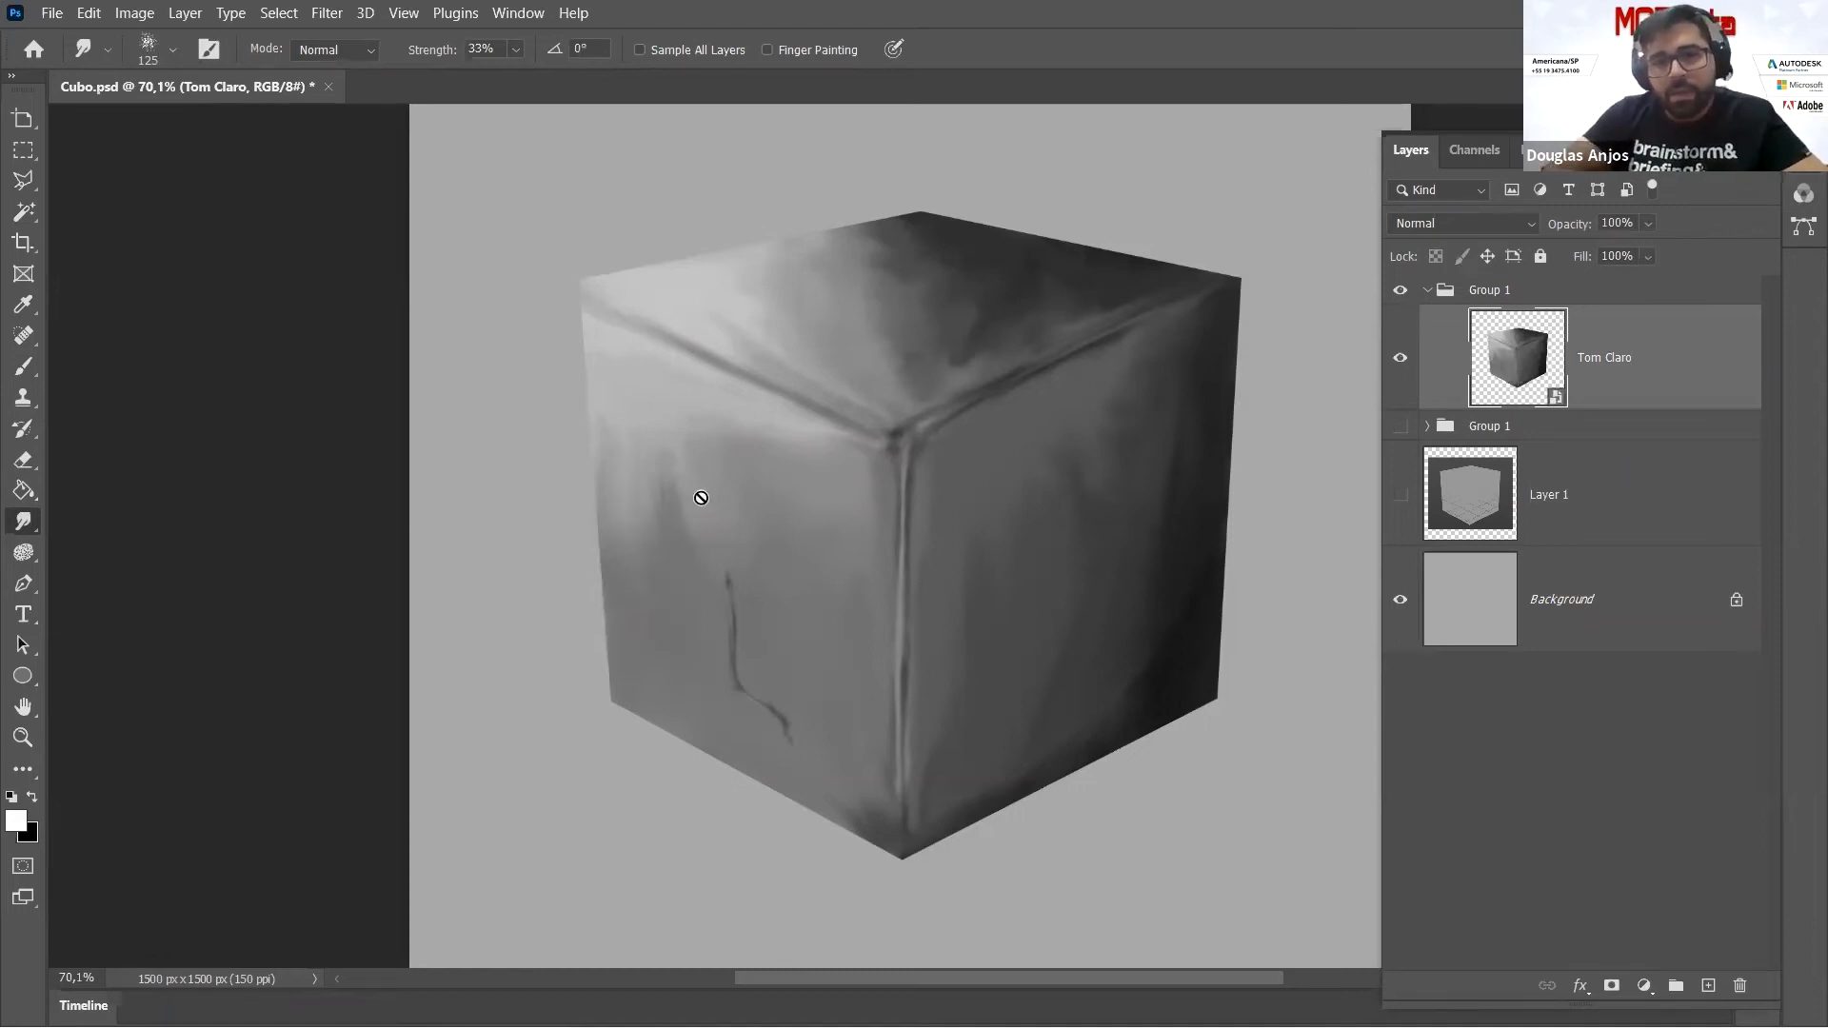
pyautogui.click(748, 511)
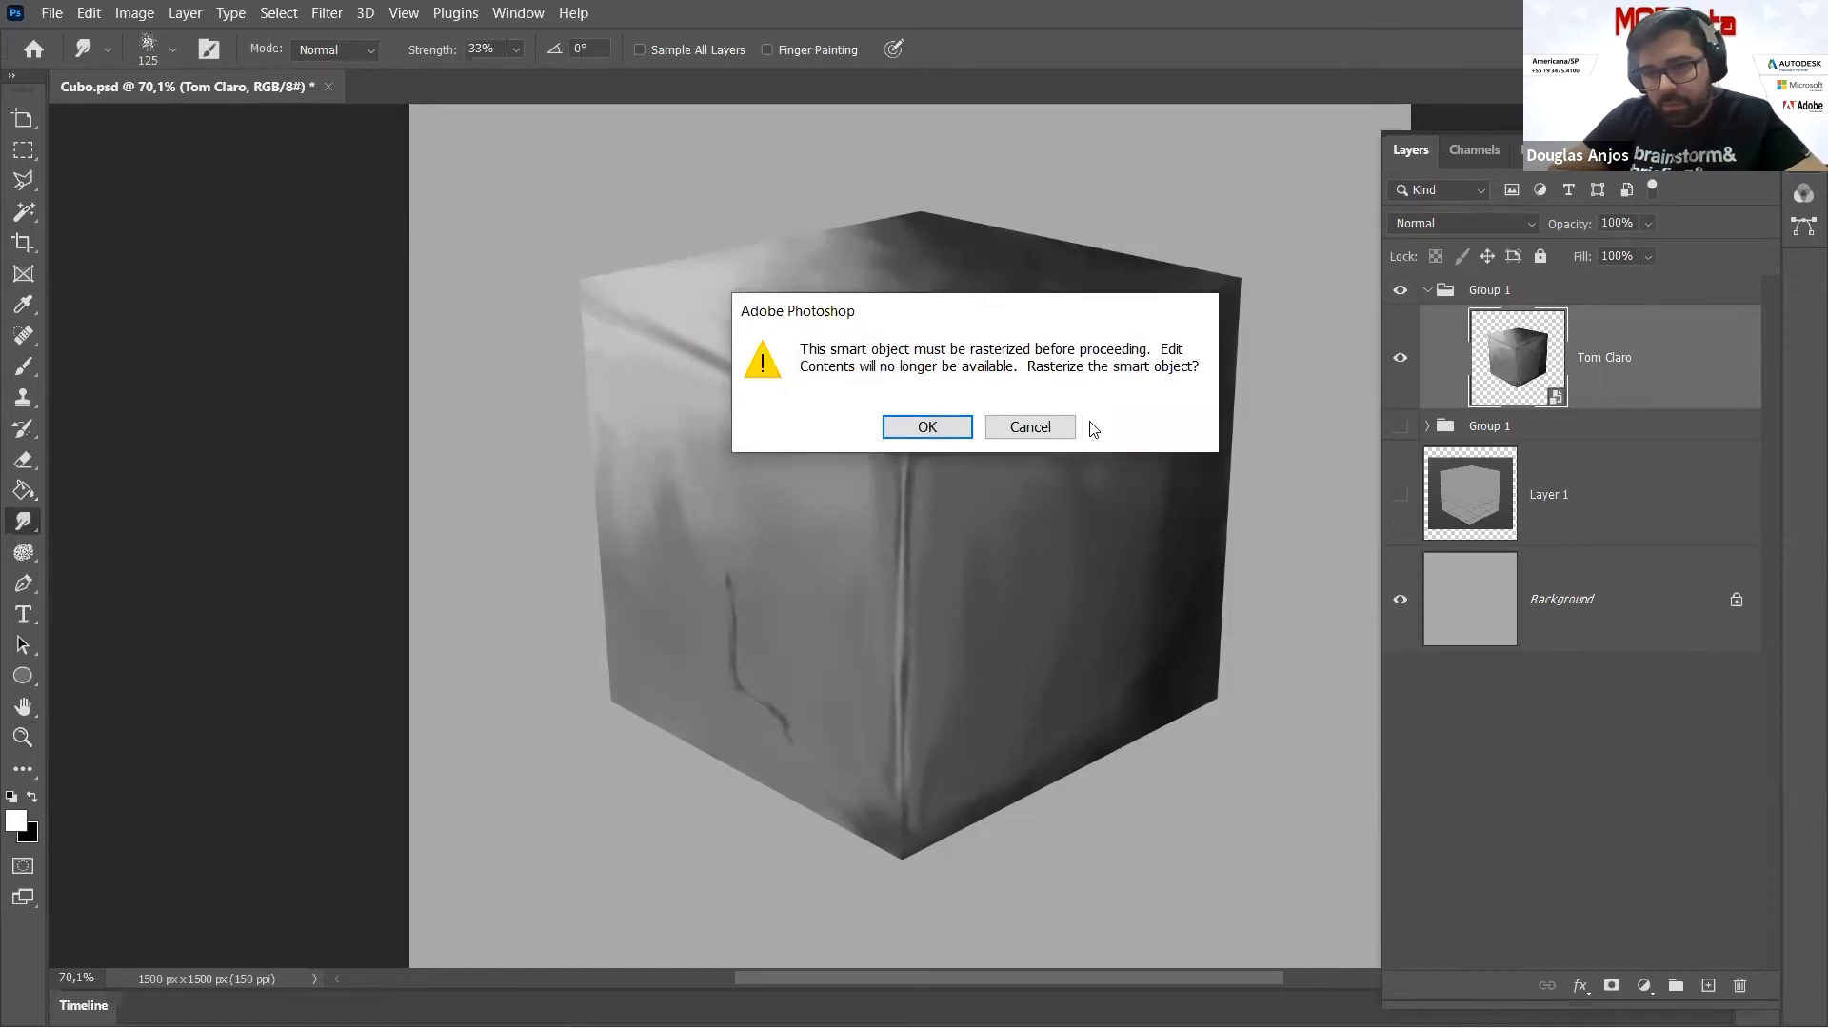
pyautogui.click(1051, 426)
pyautogui.hotkey('ctrl', 'shift', 's')
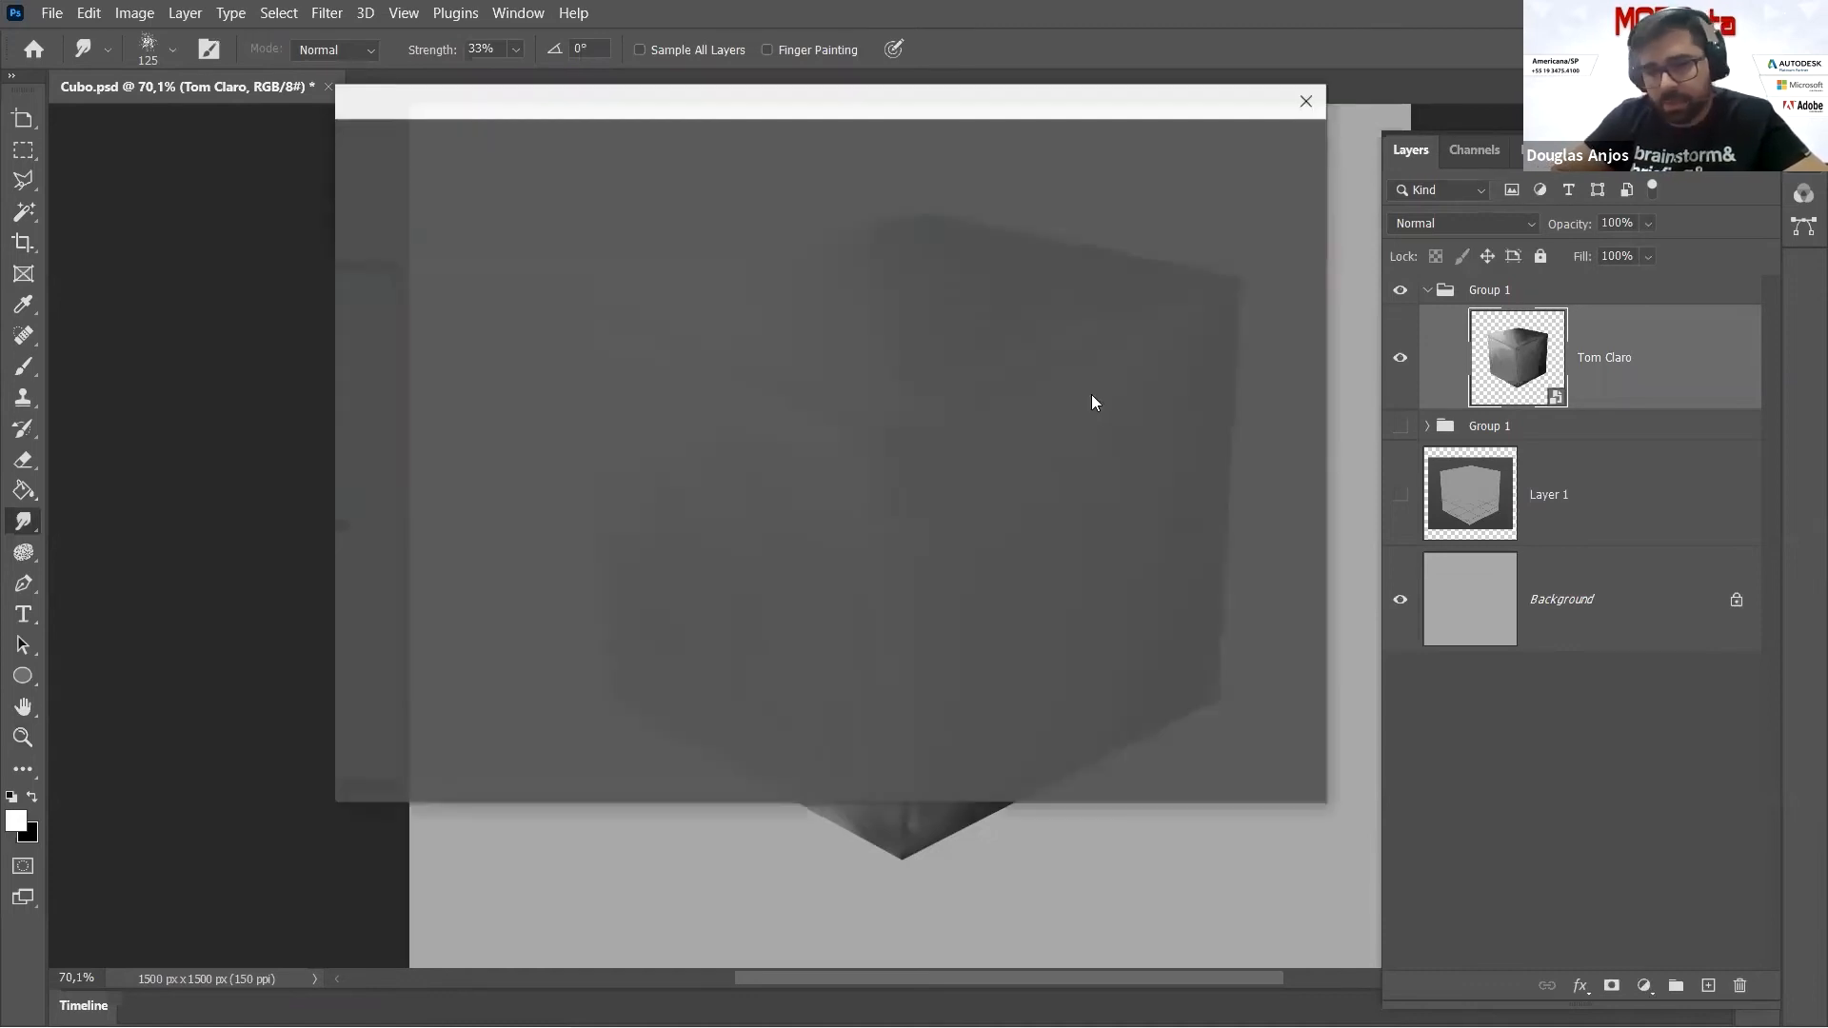
pyautogui.click(1309, 95)
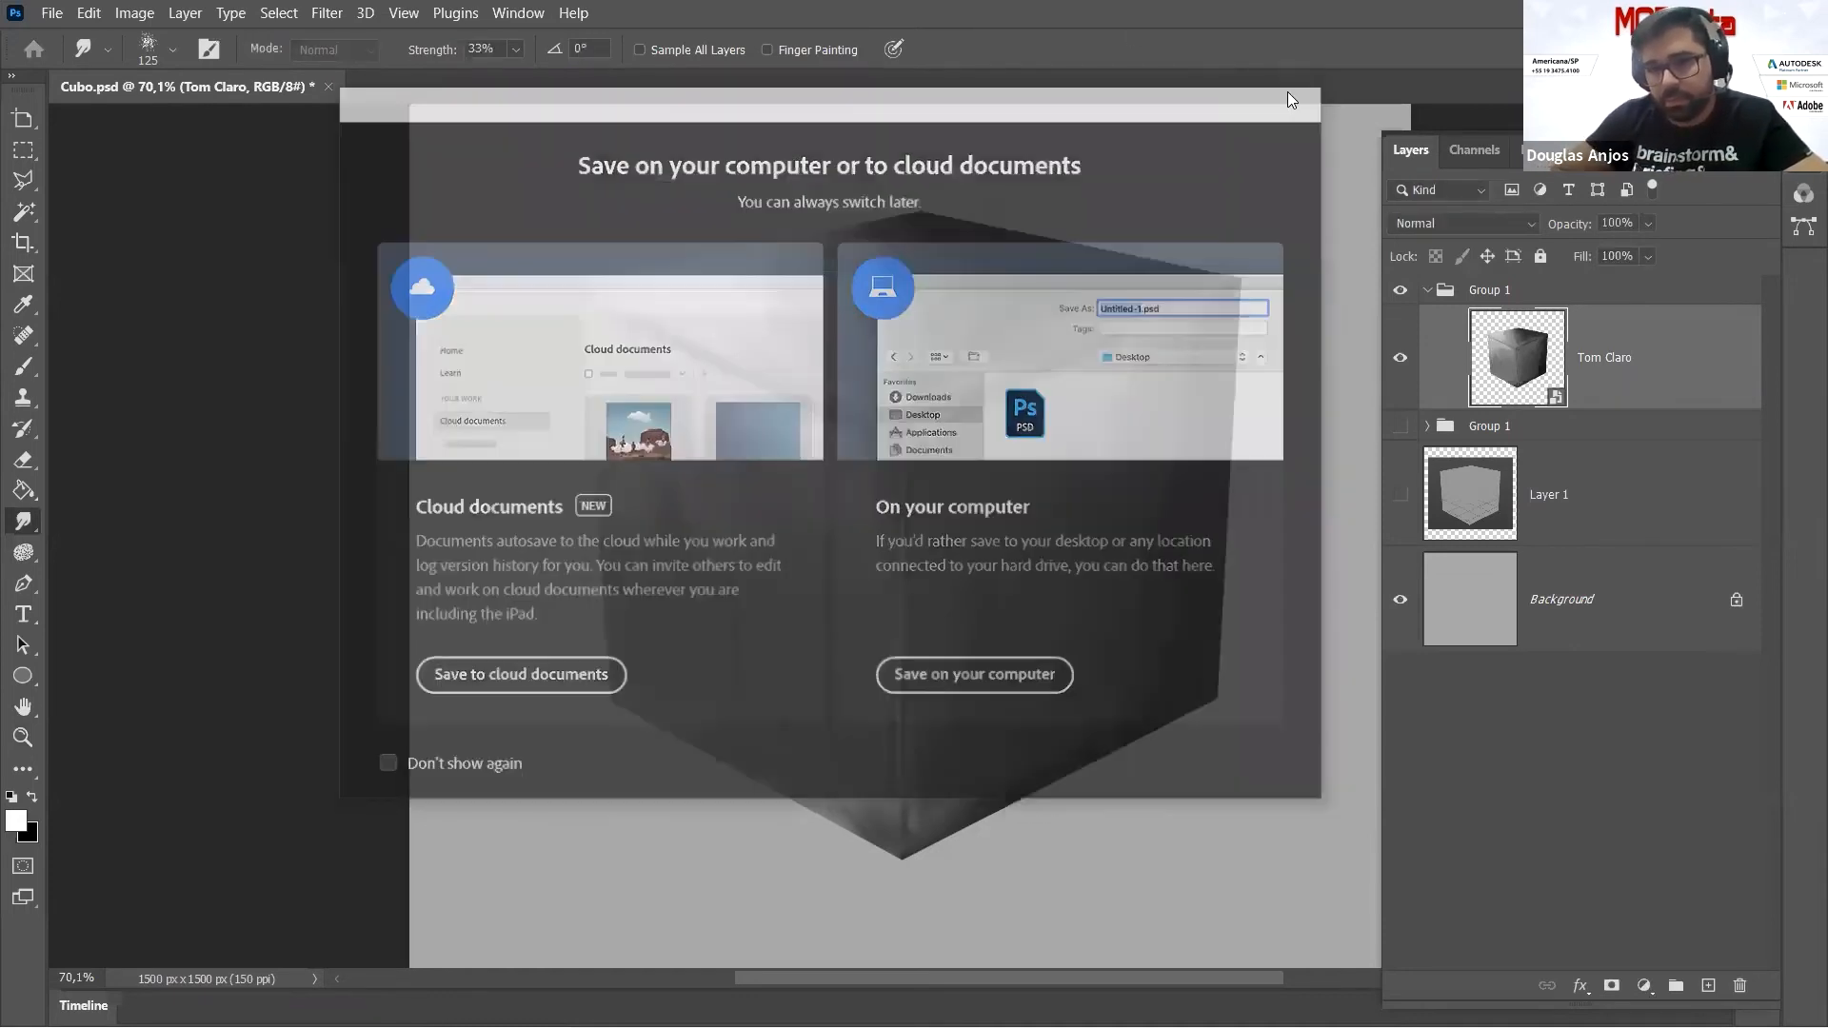
# Smudge the merged cube's left face down across the upper part of the crack with the 125 px brush at 33% strength
pyautogui.moveTo(727, 497)
pyautogui.mouseDown()
pyautogui.moveTo(744, 685)
pyautogui.moveTo(728, 512)
pyautogui.moveTo(726, 584)
pyautogui.moveTo(781, 613)
pyautogui.moveTo(707, 508)
pyautogui.moveTo(759, 613)
pyautogui.moveTo(716, 498)
pyautogui.moveTo(769, 625)
pyautogui.mouseUp()
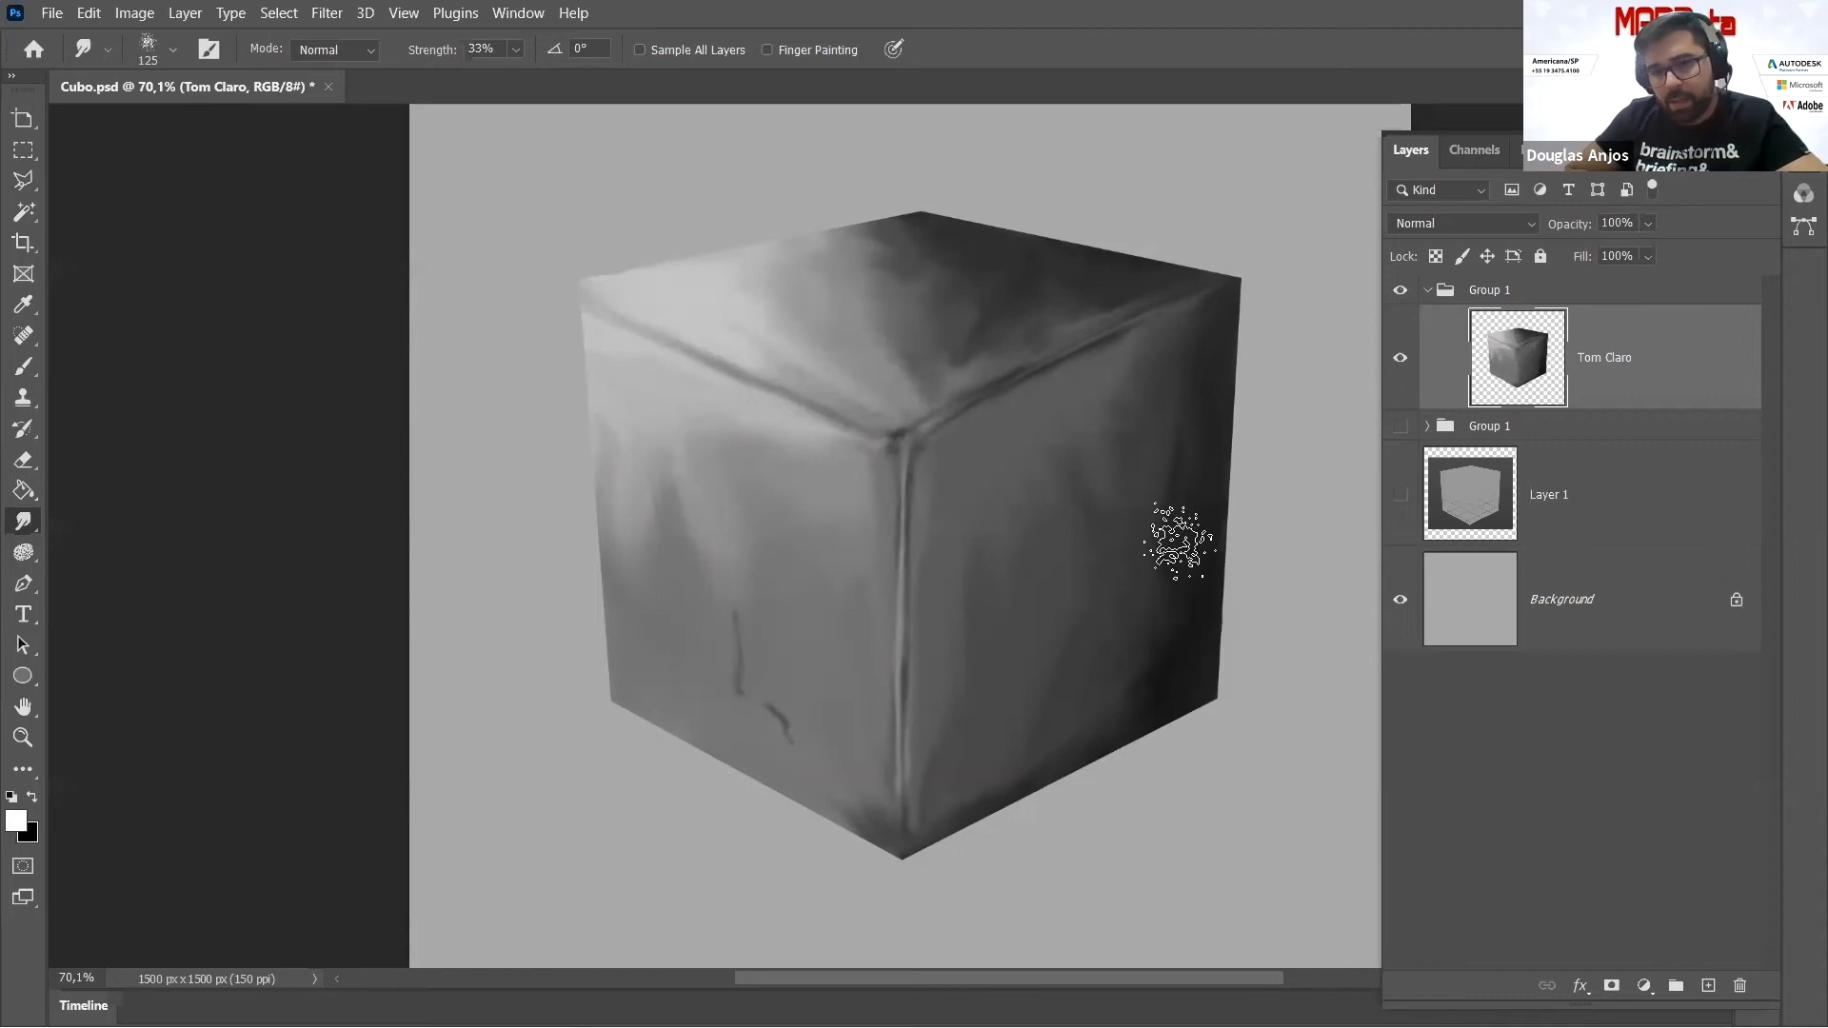
# Try smudging across the merged cube's faces at 100% strength, undoing each stroke
pyautogui.click(510, 47)
pyautogui.moveTo(525, 80); pyautogui.dragTo(620, 102)
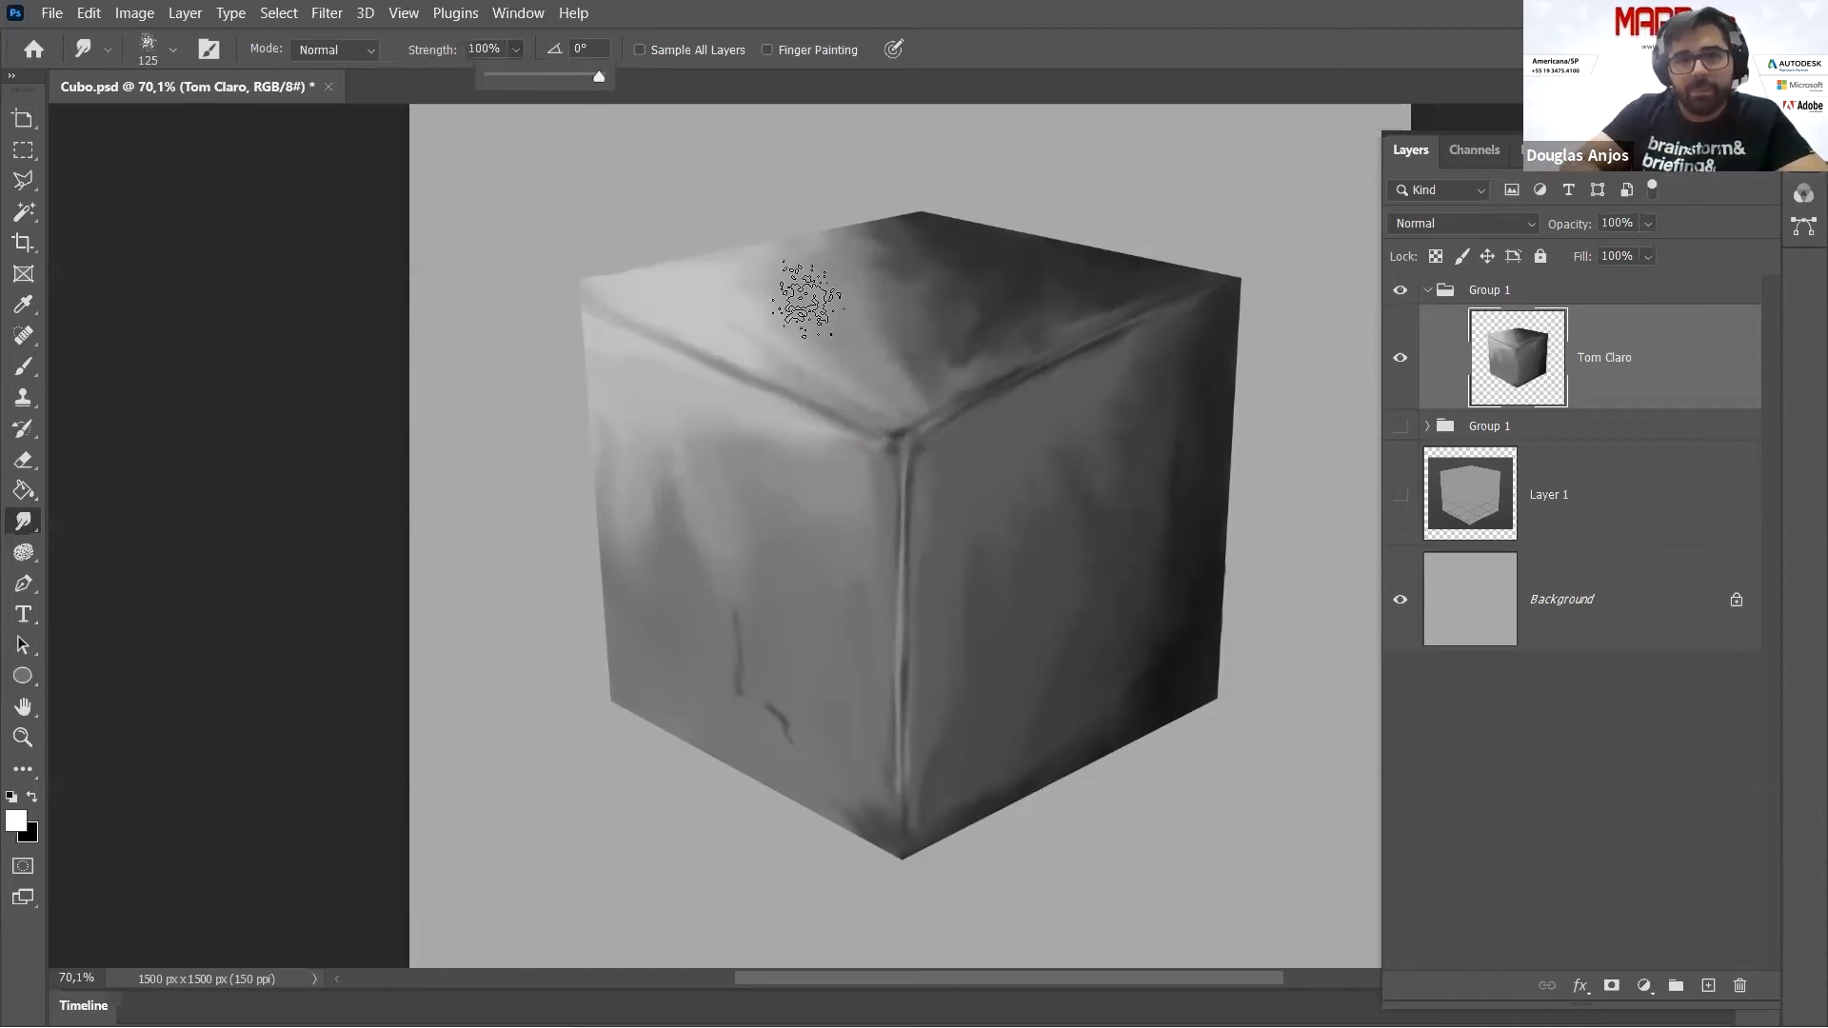
pyautogui.moveTo(1114, 477)
pyautogui.mouseDown()
pyautogui.moveTo(1100, 366)
pyautogui.moveTo(1036, 297)
pyautogui.moveTo(909, 296)
pyautogui.moveTo(834, 334)
pyautogui.moveTo(819, 402)
pyautogui.moveTo(837, 480)
pyautogui.moveTo(947, 570)
pyautogui.moveTo(1057, 536)
pyautogui.moveTo(1179, 603)
pyautogui.mouseUp()
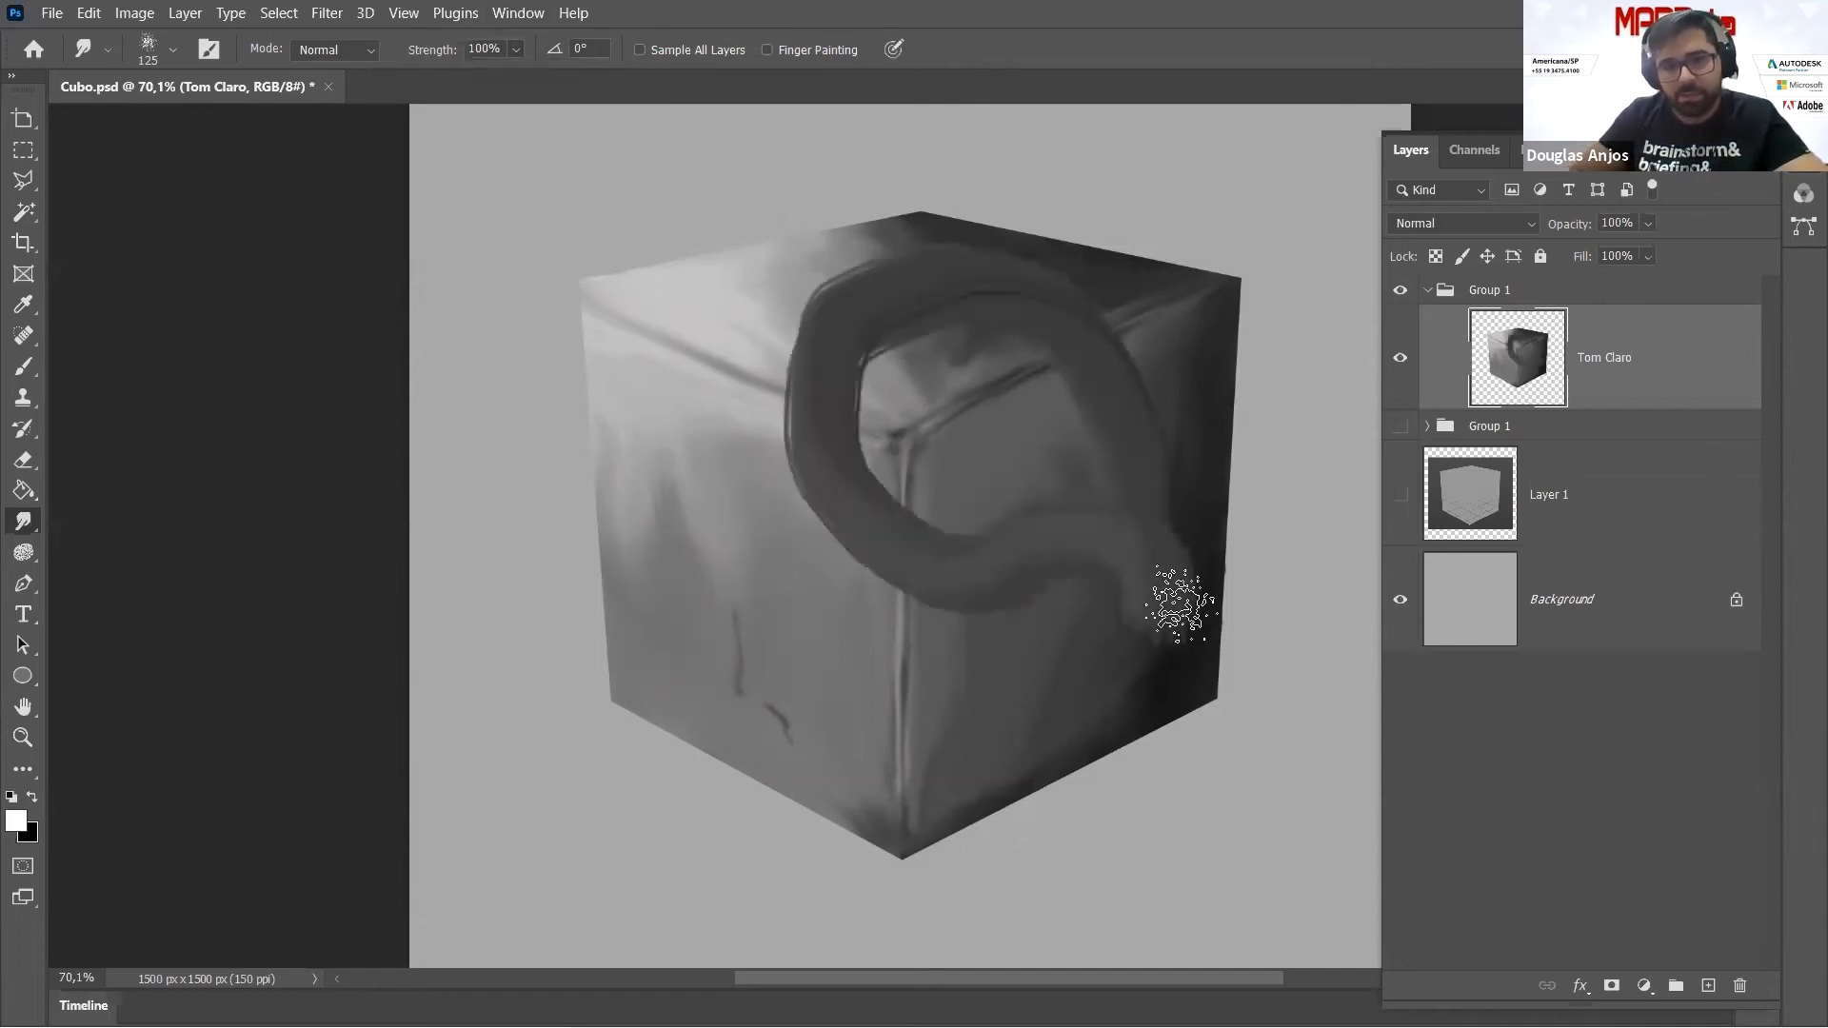
pyautogui.hotkey('ctrl', 'z')
pyautogui.moveTo(1181, 671)
pyautogui.mouseDown()
pyautogui.moveTo(723, 581)
pyautogui.moveTo(657, 400)
pyautogui.moveTo(890, 252)
pyautogui.moveTo(1085, 410)
pyautogui.moveTo(932, 549)
pyautogui.mouseUp()
pyautogui.hotkey('ctrl', 'z')
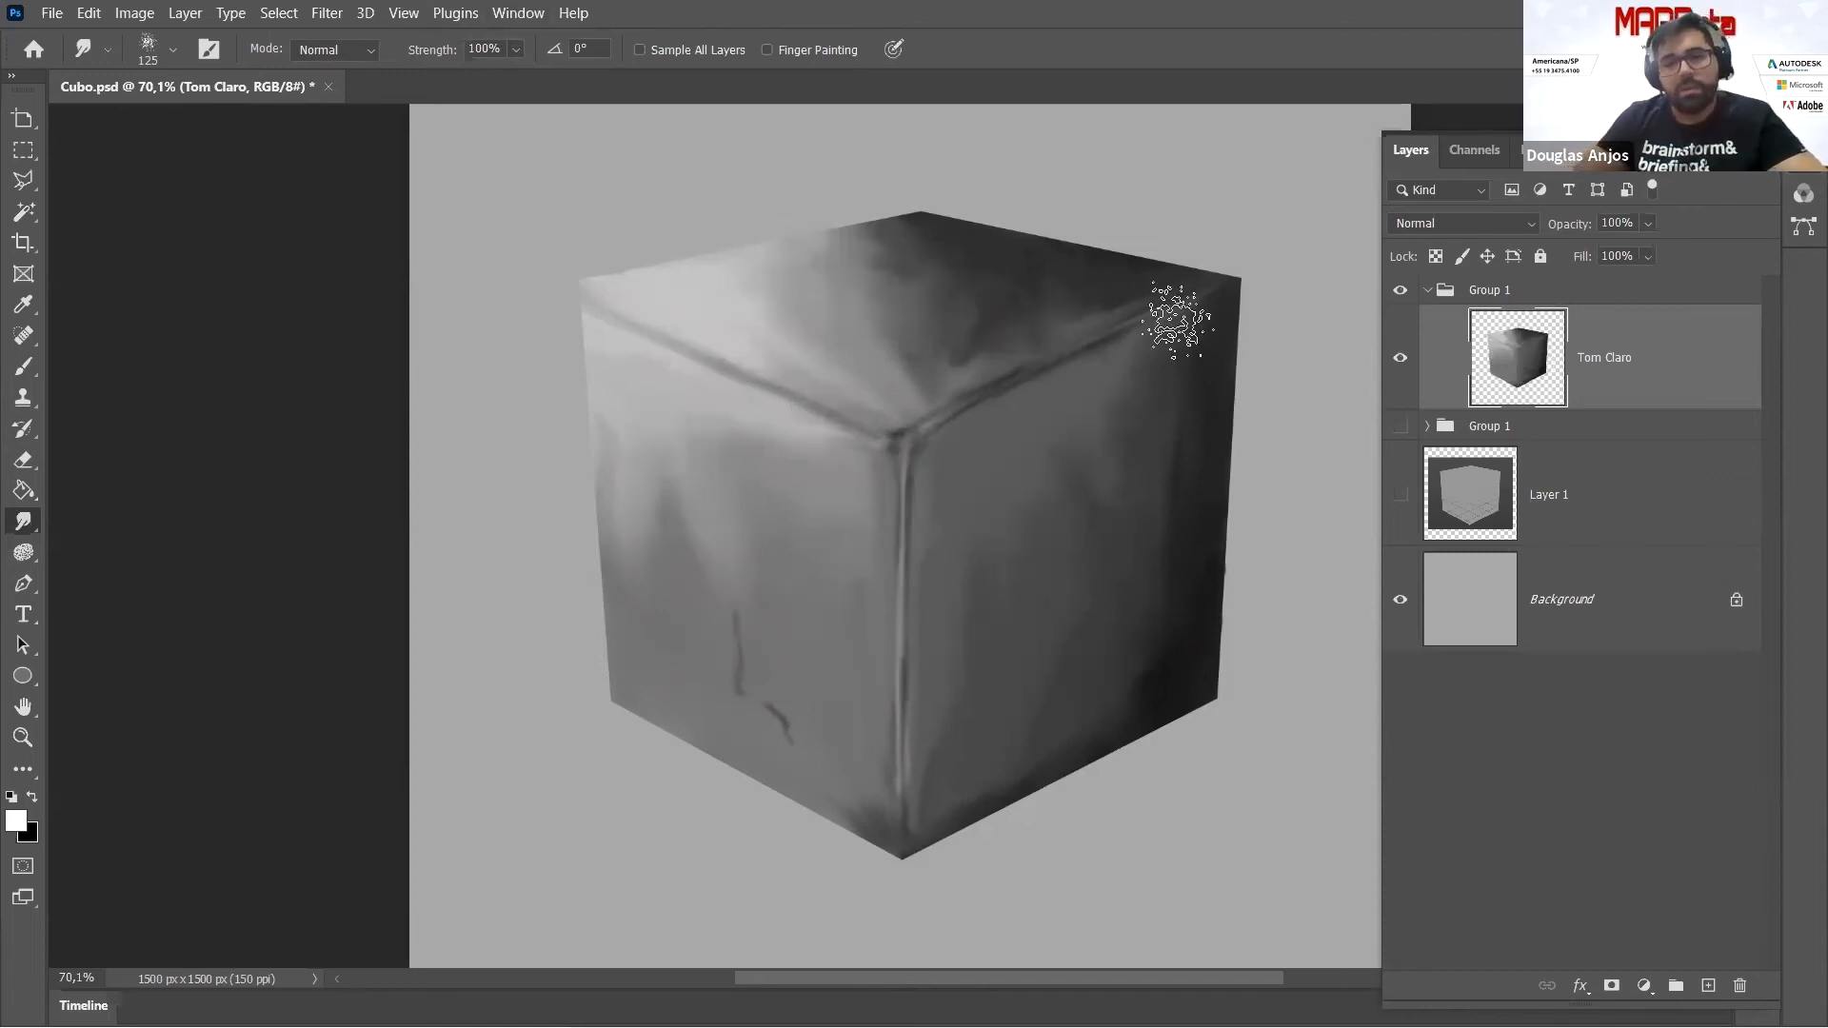
# Show and expand the original layer group, and hide the merged Tom Claro layer in the duplicate group
pyautogui.click(1400, 426)
pyautogui.click(1426, 425)
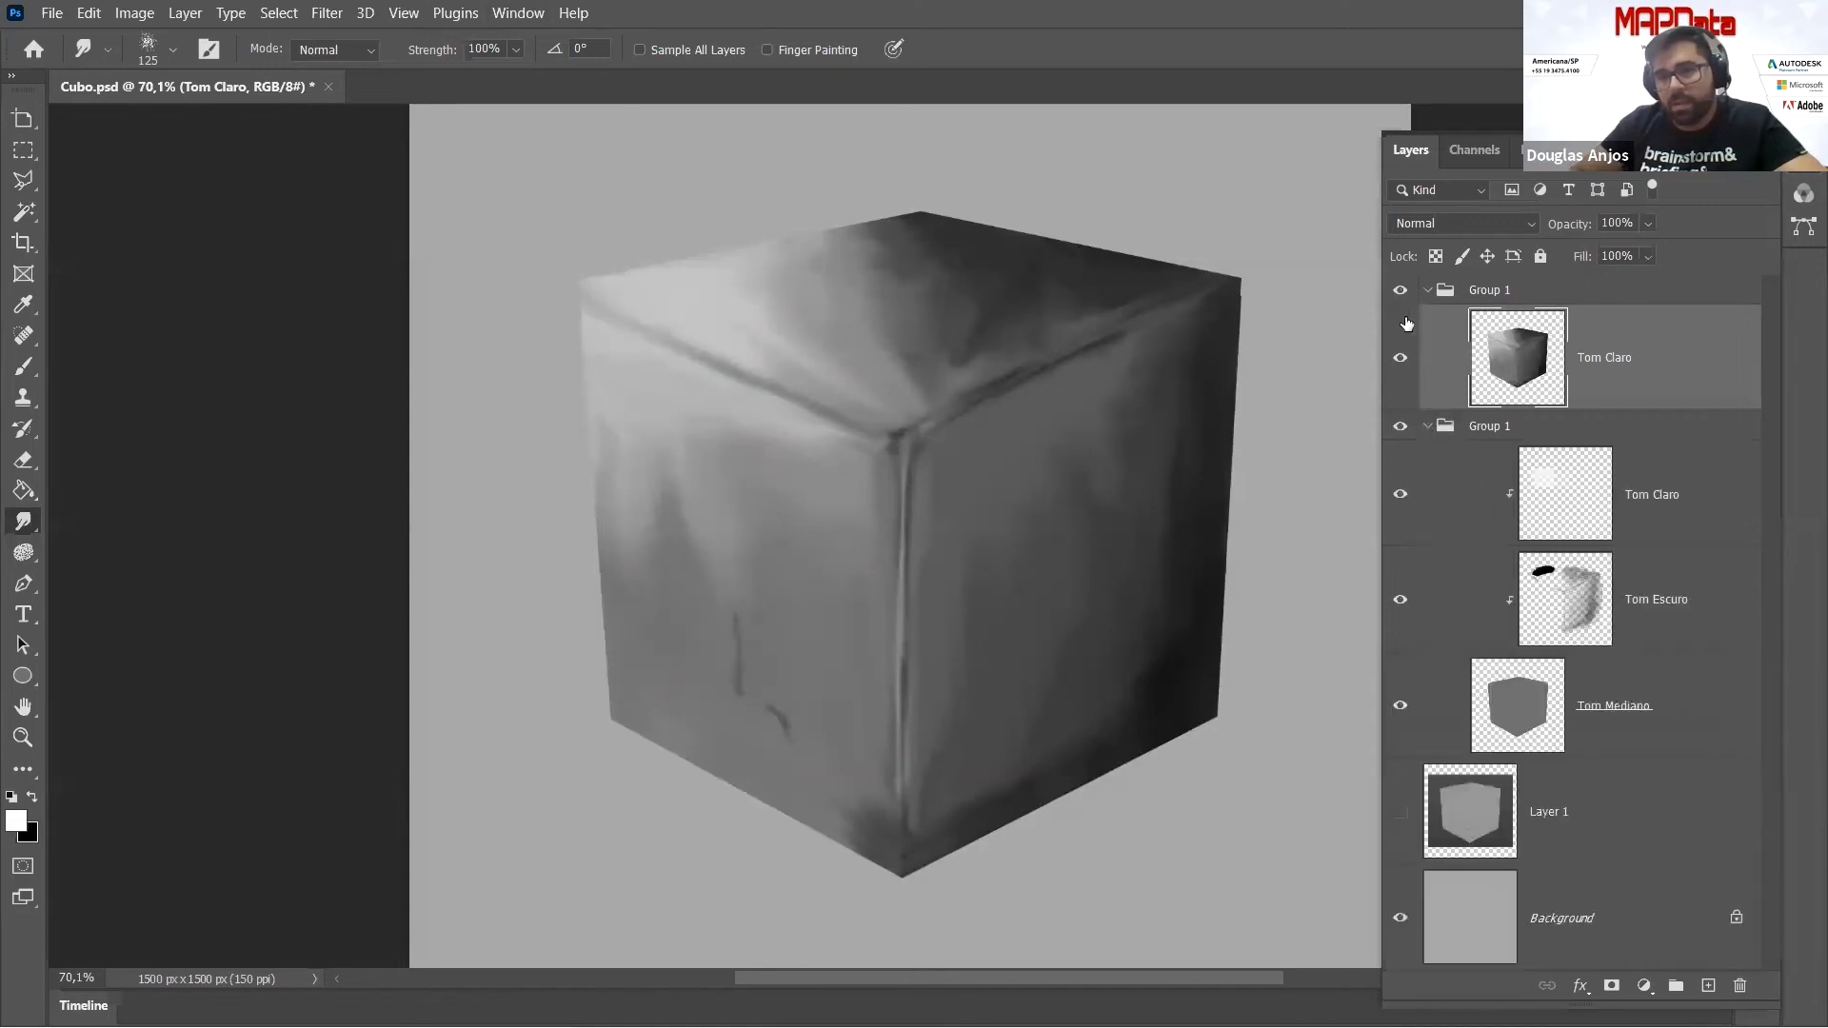
pyautogui.click(1399, 354)
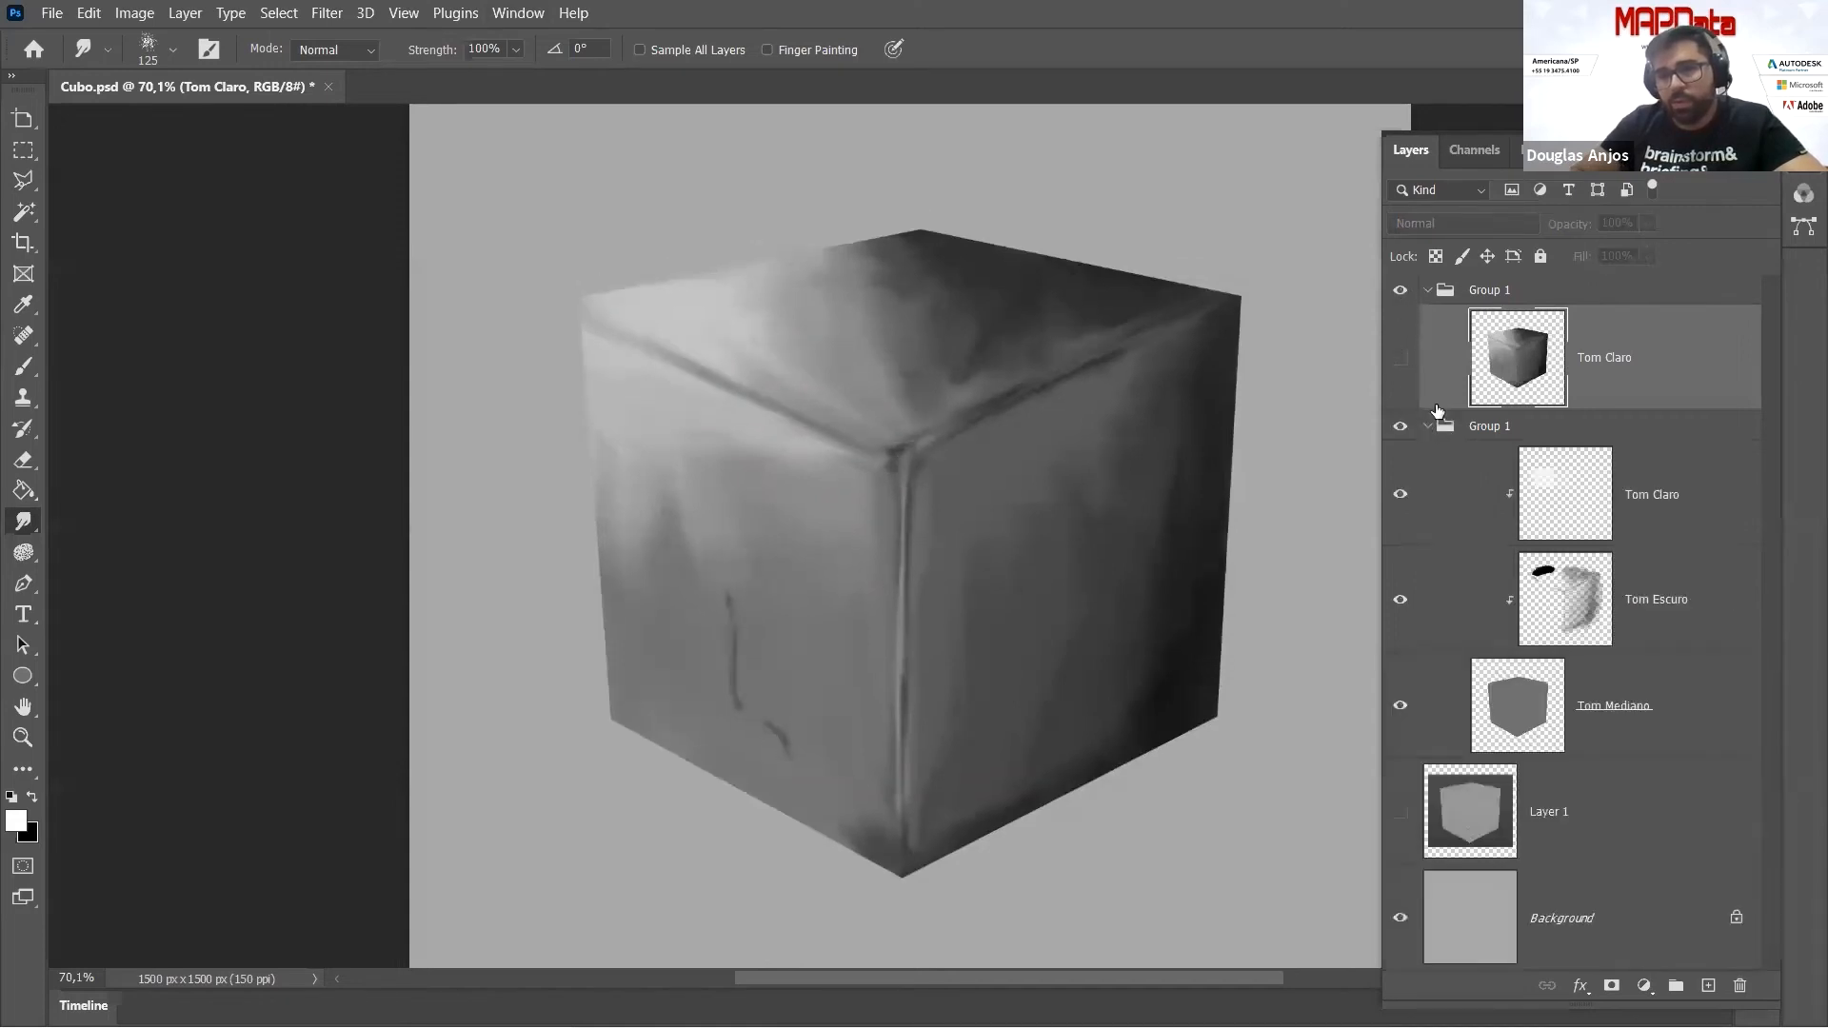
# Try smudging the right and left faces on the original Tom Escuro layer with the 125 px brush at 100% strength
pyautogui.click(1623, 624)
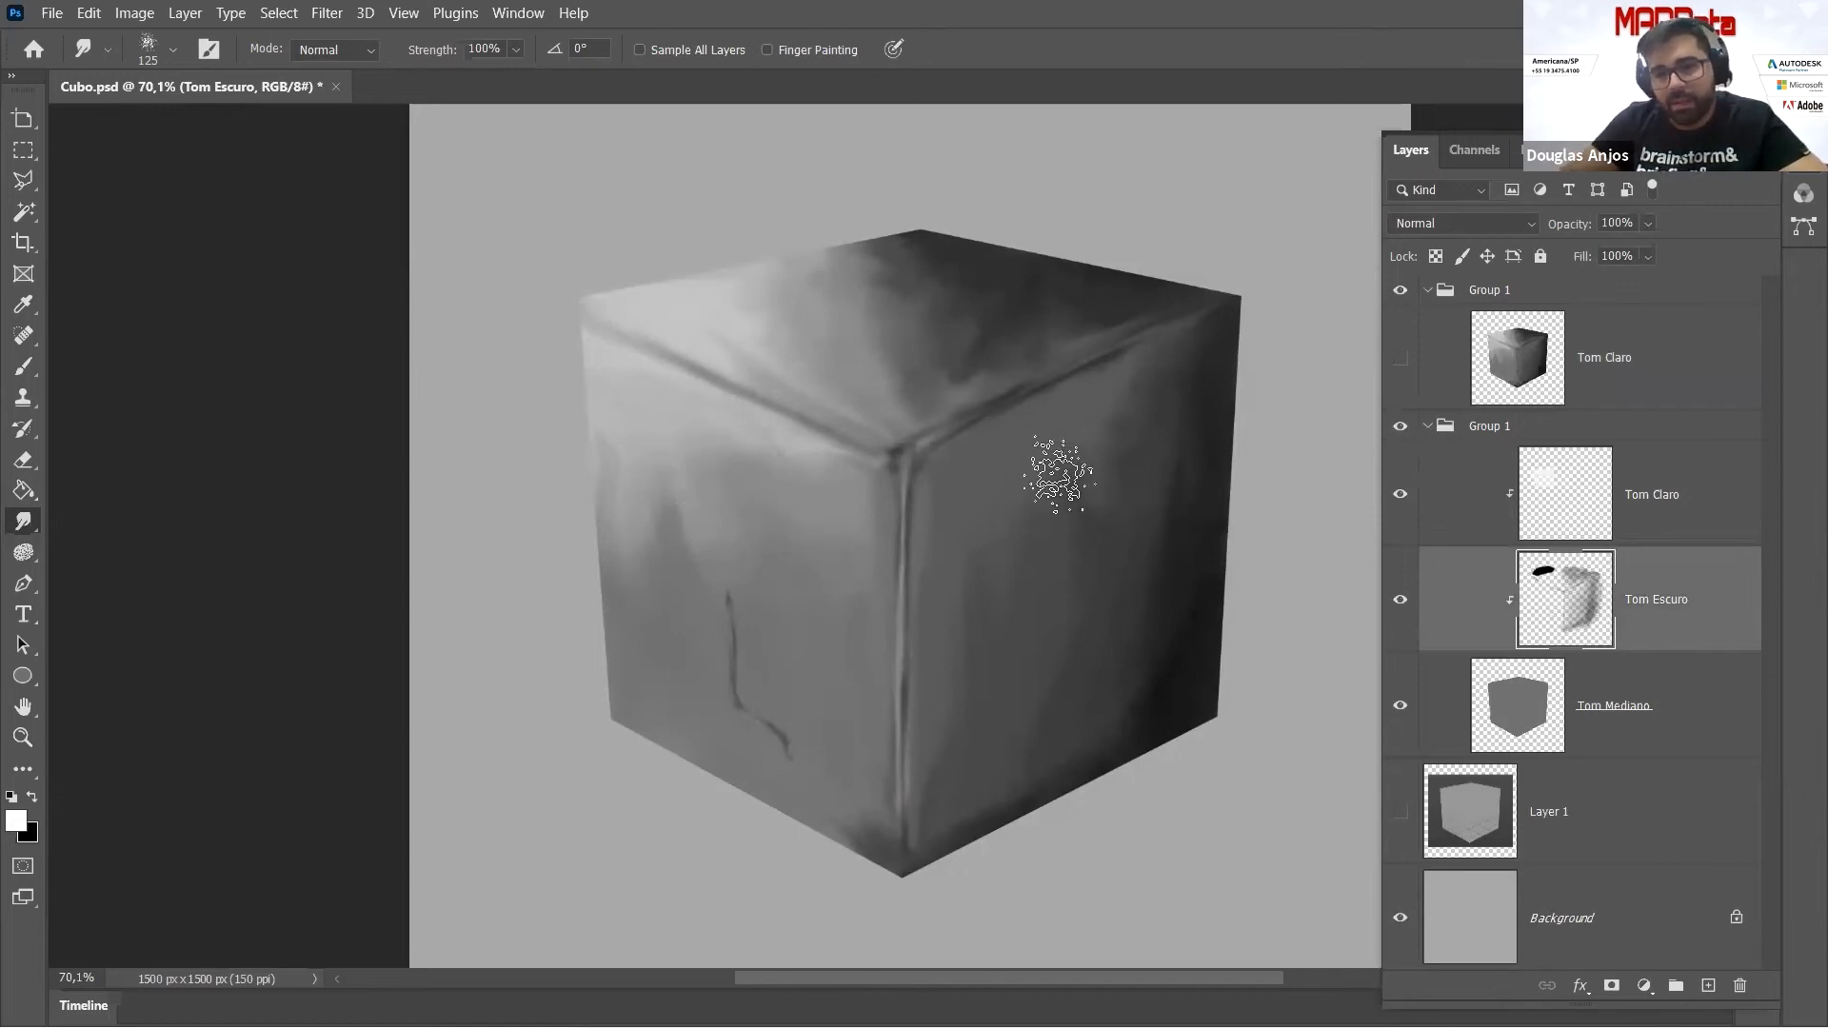
pyautogui.moveTo(1046, 462); pyautogui.dragTo(1138, 538)
pyautogui.moveTo(1009, 553)
pyautogui.mouseDown()
pyautogui.moveTo(1148, 721)
pyautogui.moveTo(1161, 868)
pyautogui.moveTo(837, 621)
pyautogui.moveTo(840, 562)
pyautogui.moveTo(1042, 466)
pyautogui.moveTo(1149, 643)
pyautogui.moveTo(1102, 398)
pyautogui.moveTo(981, 298)
pyautogui.moveTo(872, 286)
pyautogui.moveTo(764, 369)
pyautogui.moveTo(721, 462)
pyautogui.moveTo(764, 657)
pyautogui.mouseUp()
pyautogui.hotkey('ctrl', 'z')
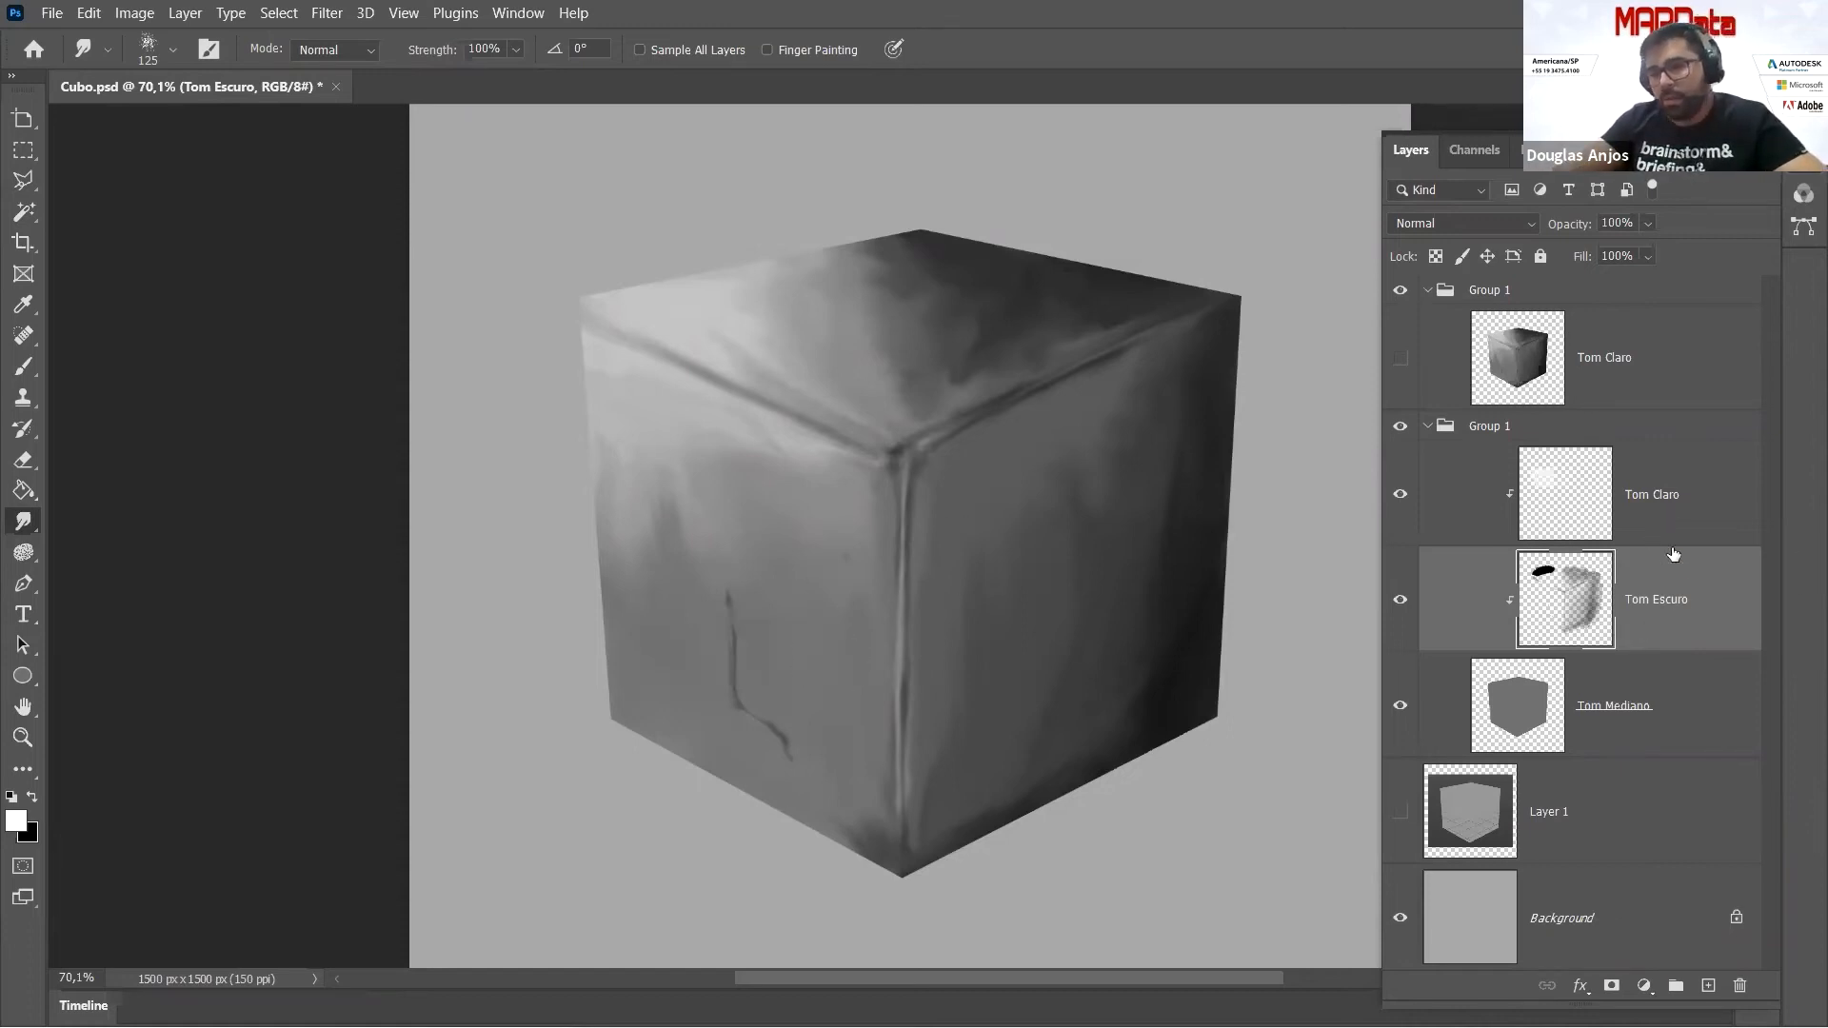
# Add a new empty layer above Tom Claro in the original group
pyautogui.click(1634, 509)
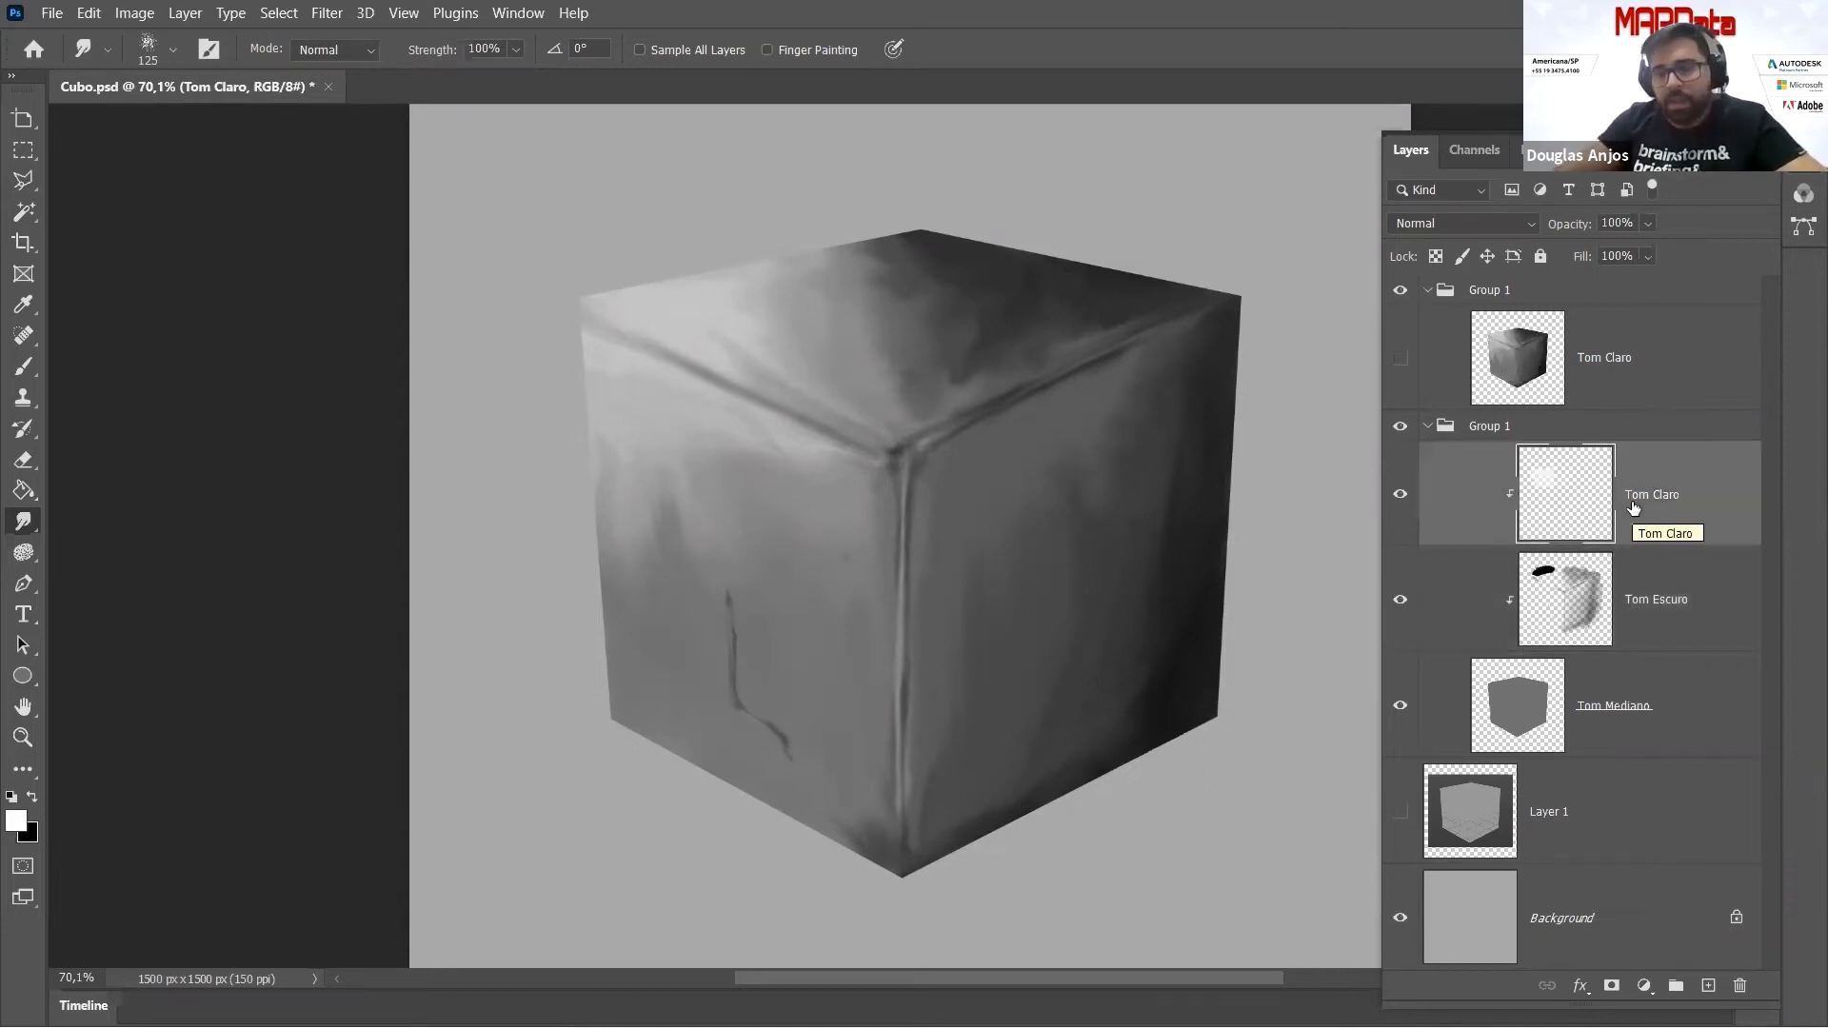
pyautogui.click(1708, 986)
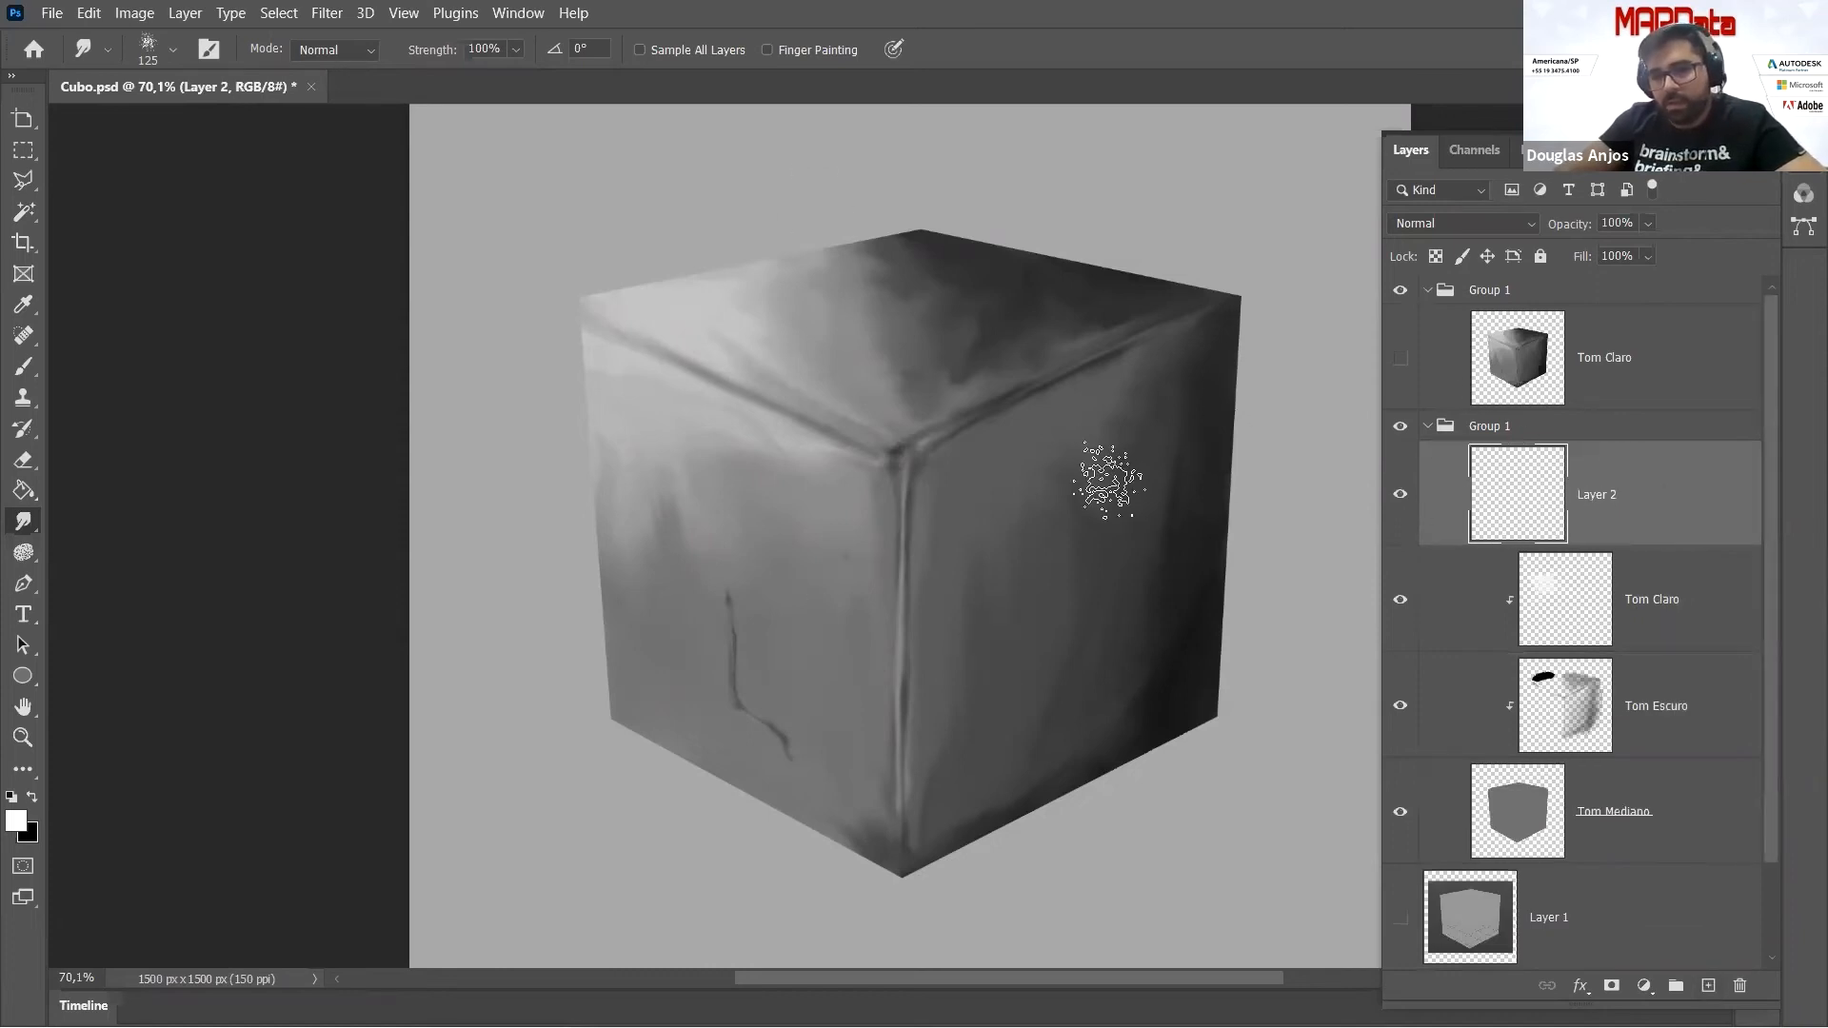
# Clip the new empty layer to the tone layers below and choose a green foreground colour for the Brush tool
pyautogui.rightClick(1697, 505)
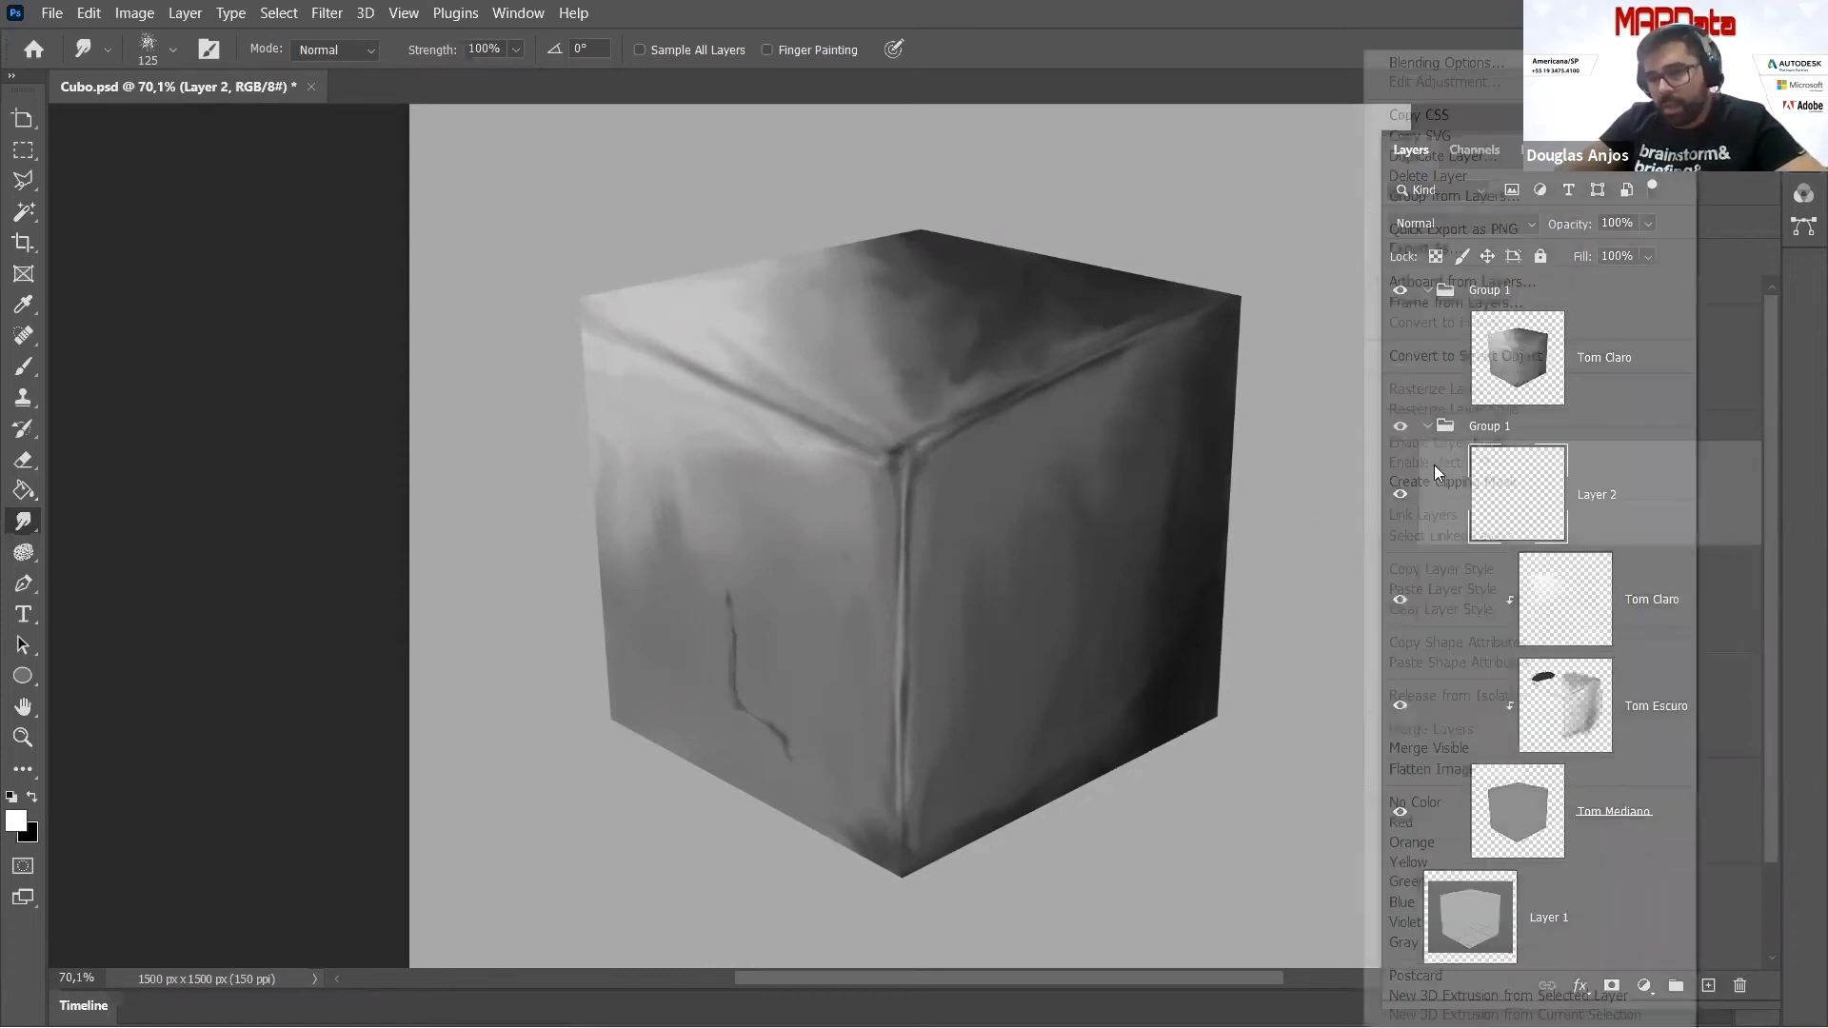
pyautogui.click(1470, 480)
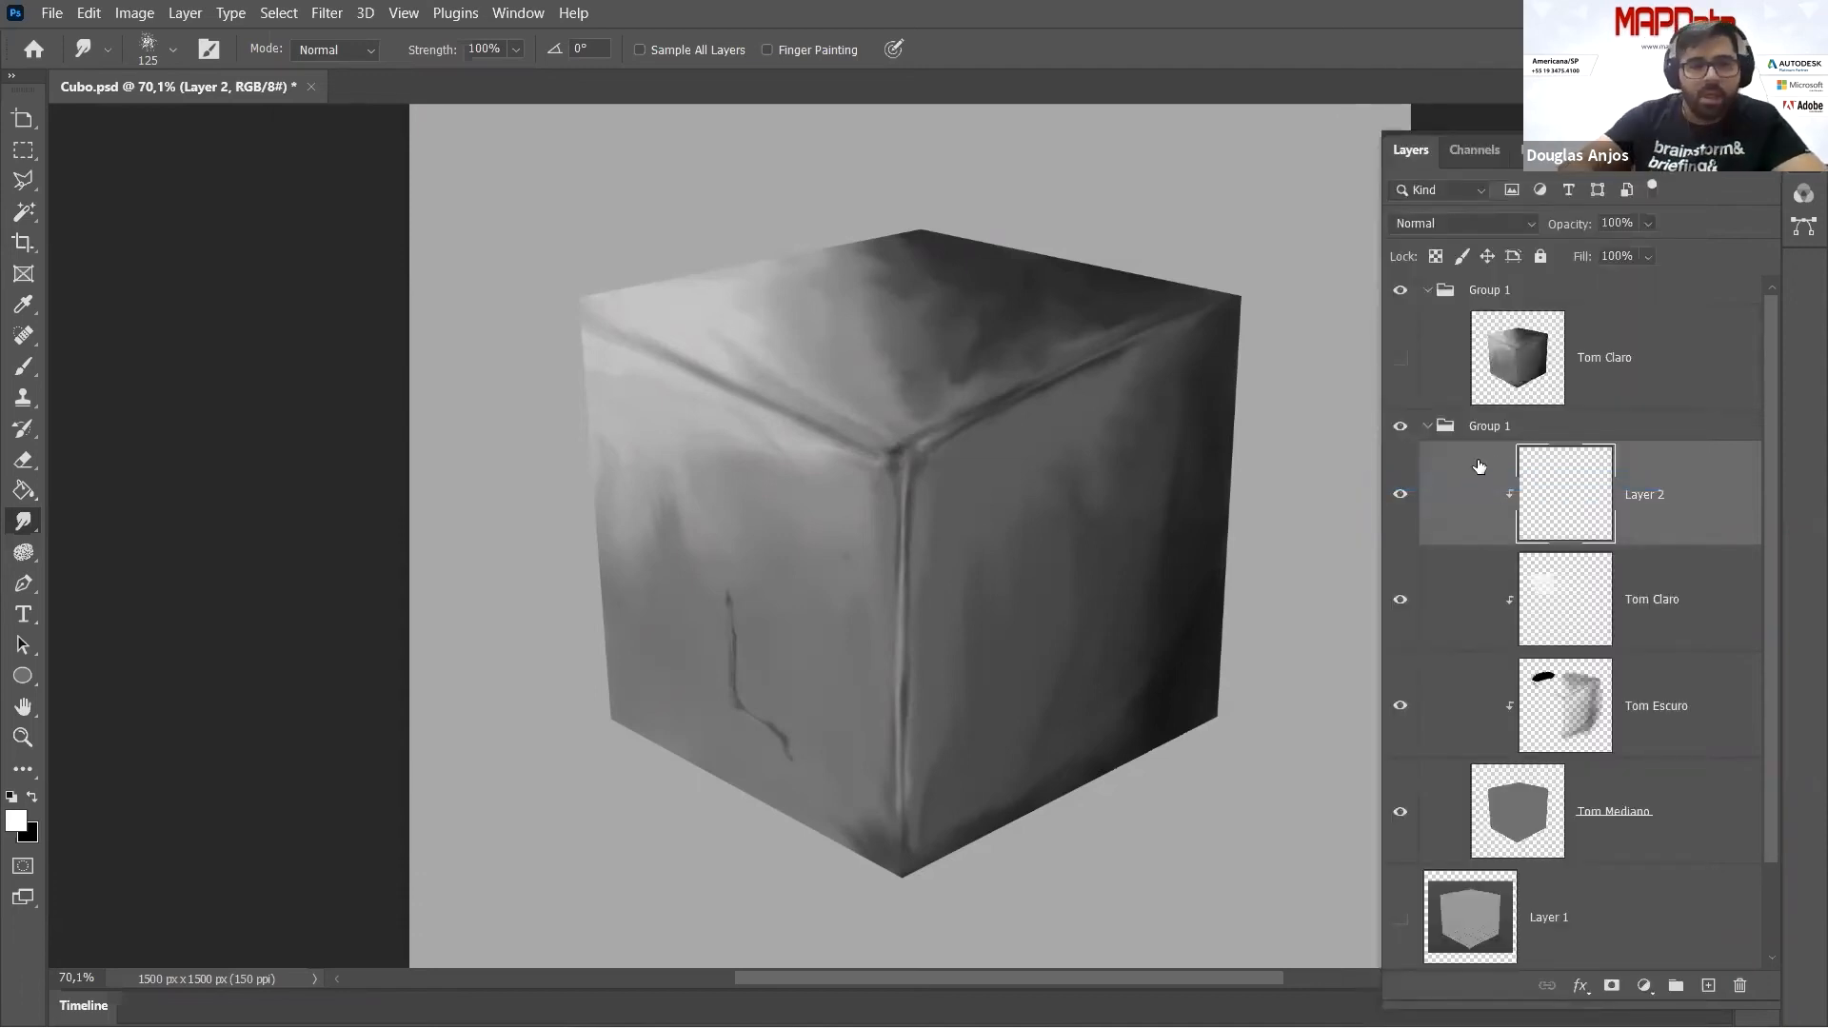
pyautogui.click(24, 368)
pyautogui.click(16, 819)
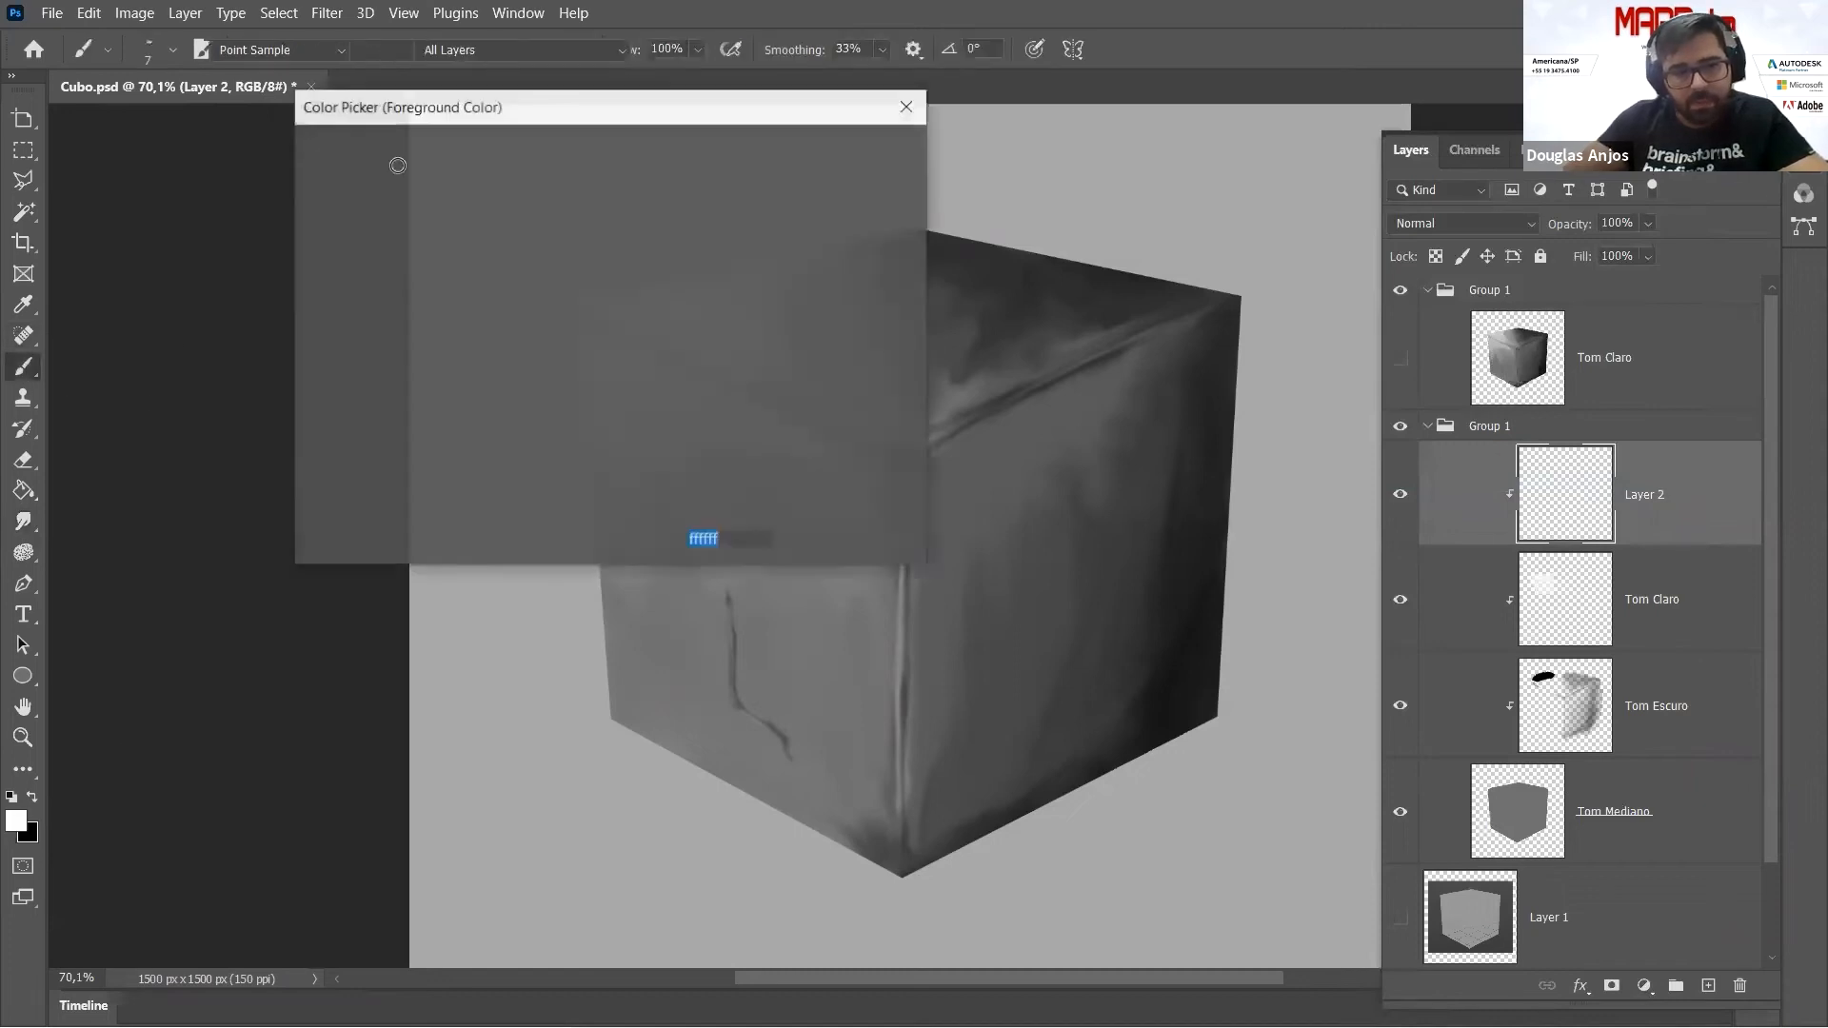
pyautogui.click(633, 364)
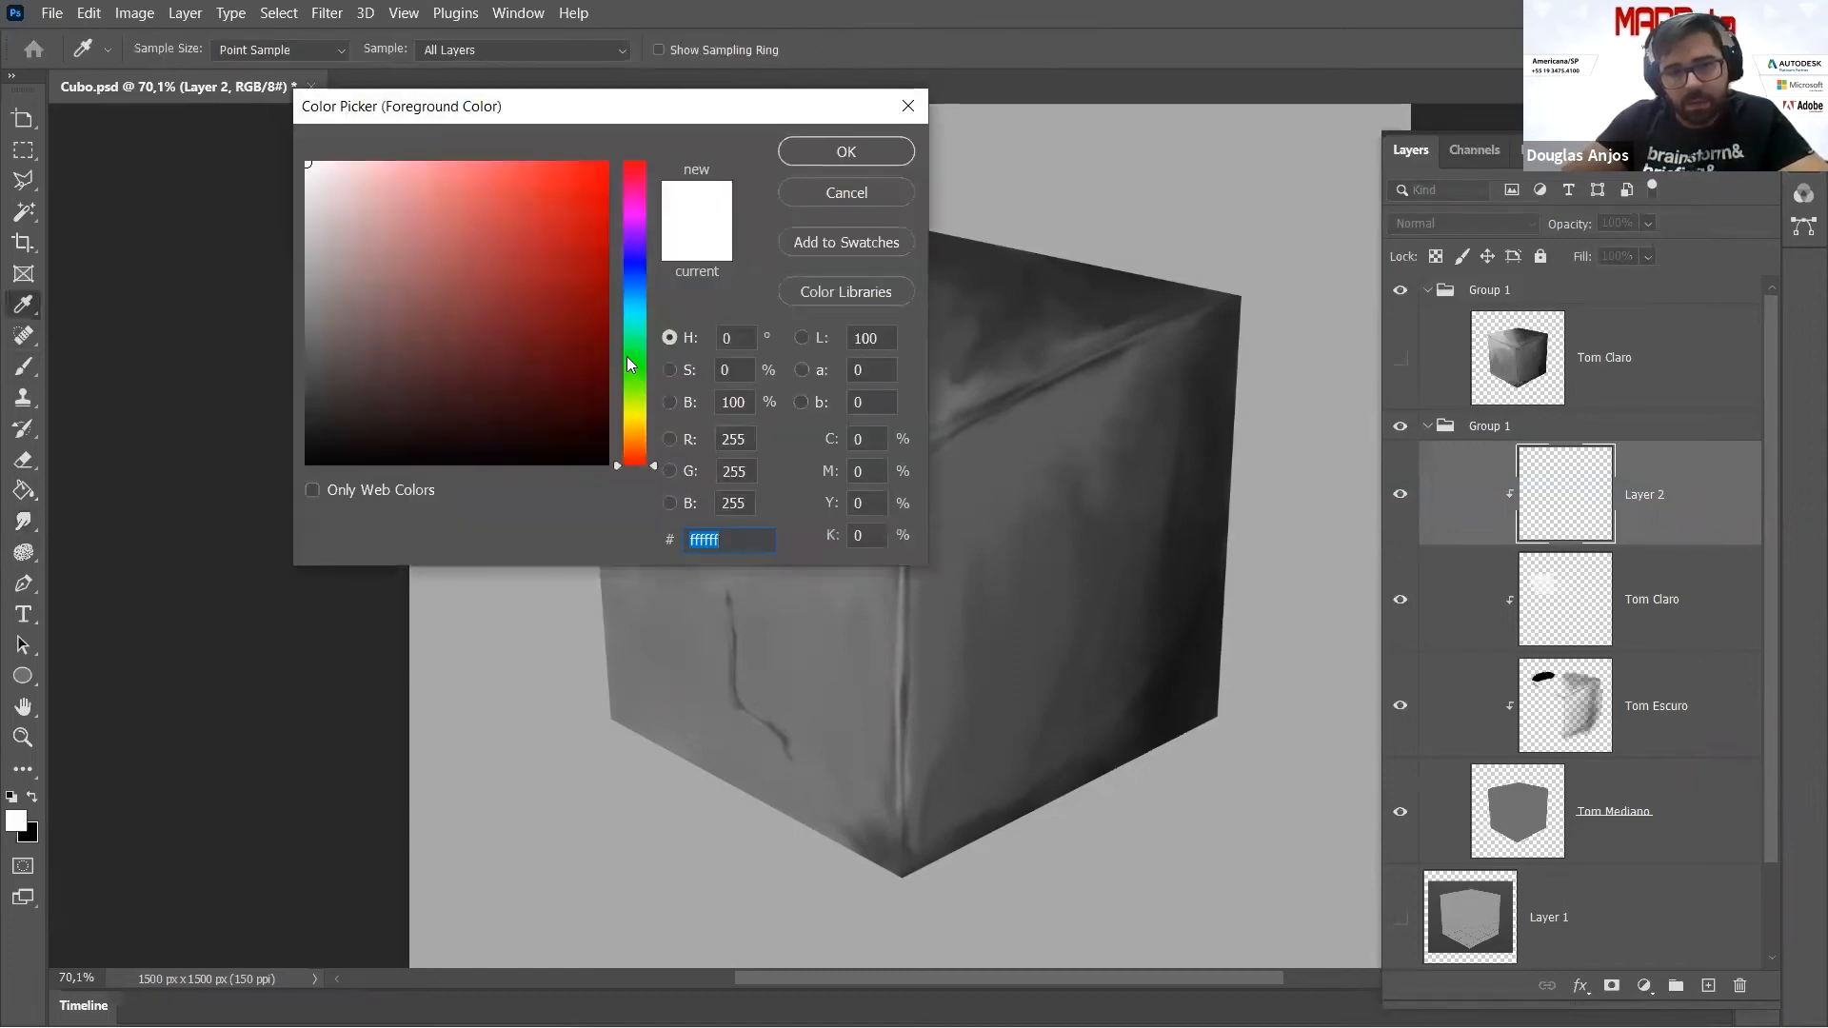
pyautogui.click(584, 261)
pyautogui.click(838, 154)
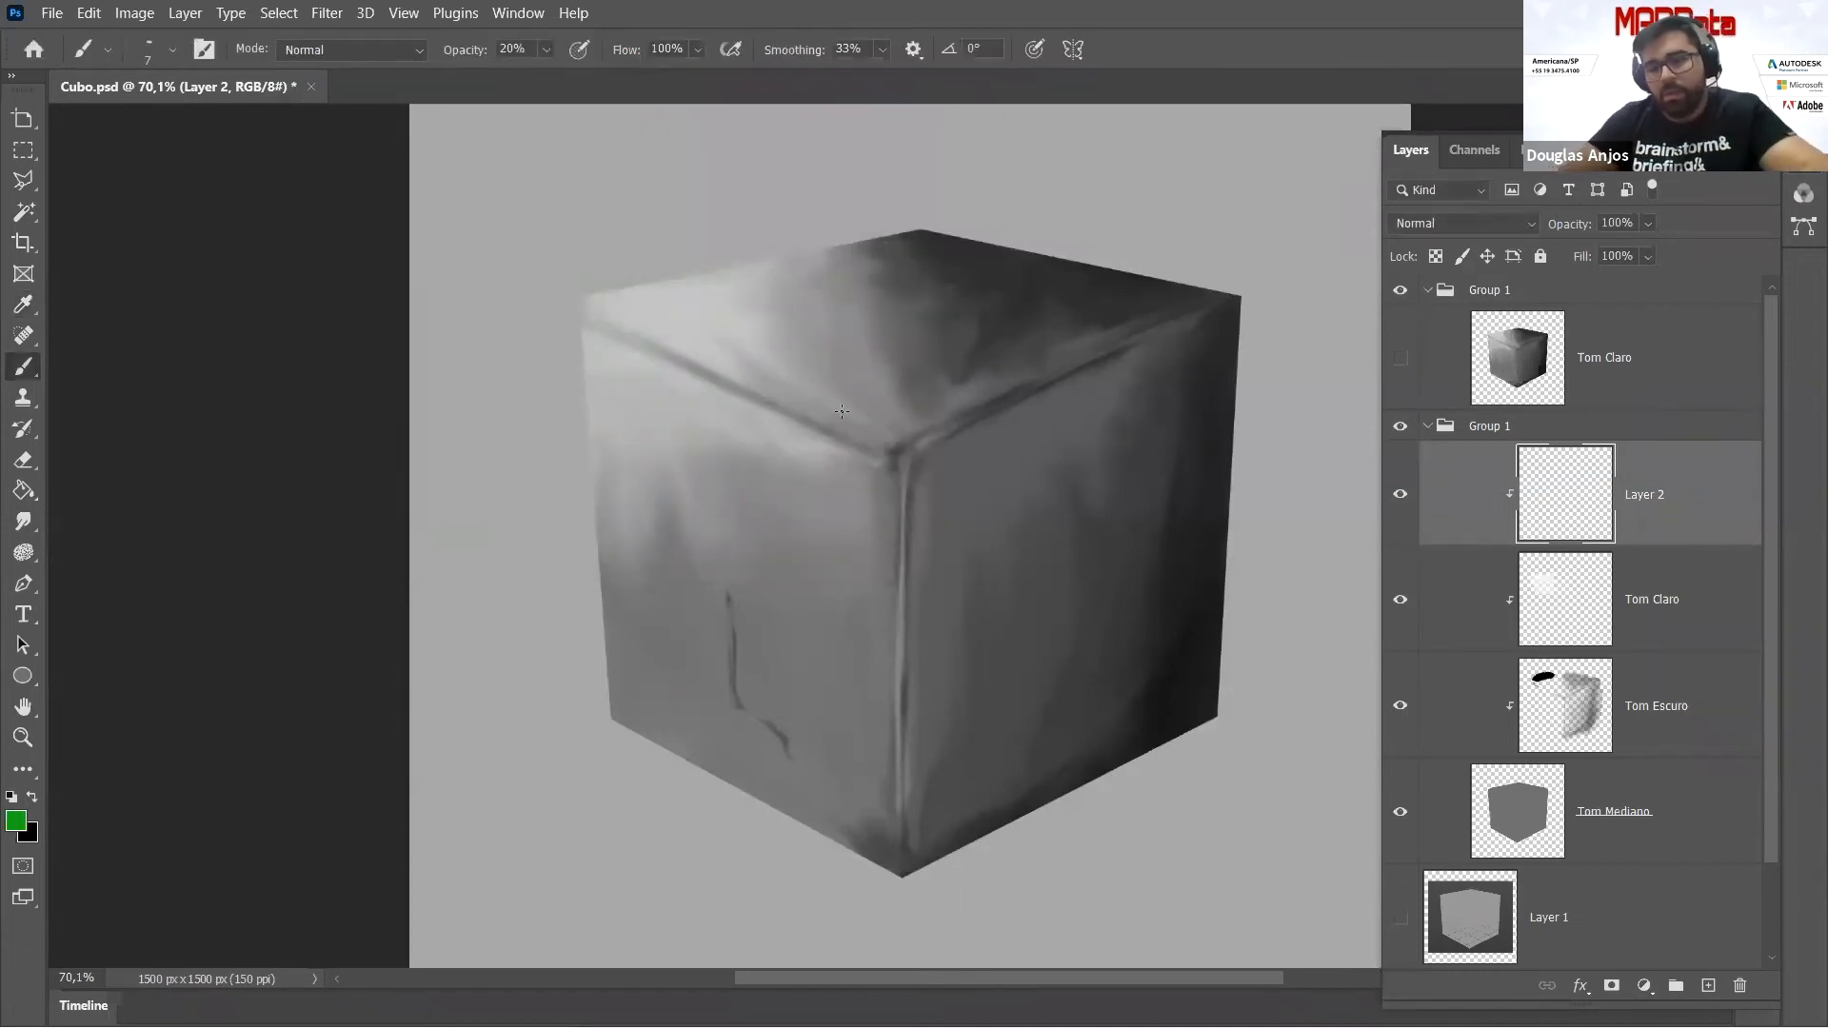
# Paint green over most of the cube's three faces with the 600 px textured brush at 20% opacity
pyautogui.press('.')
pyautogui.press('.')
pyautogui.press('.')
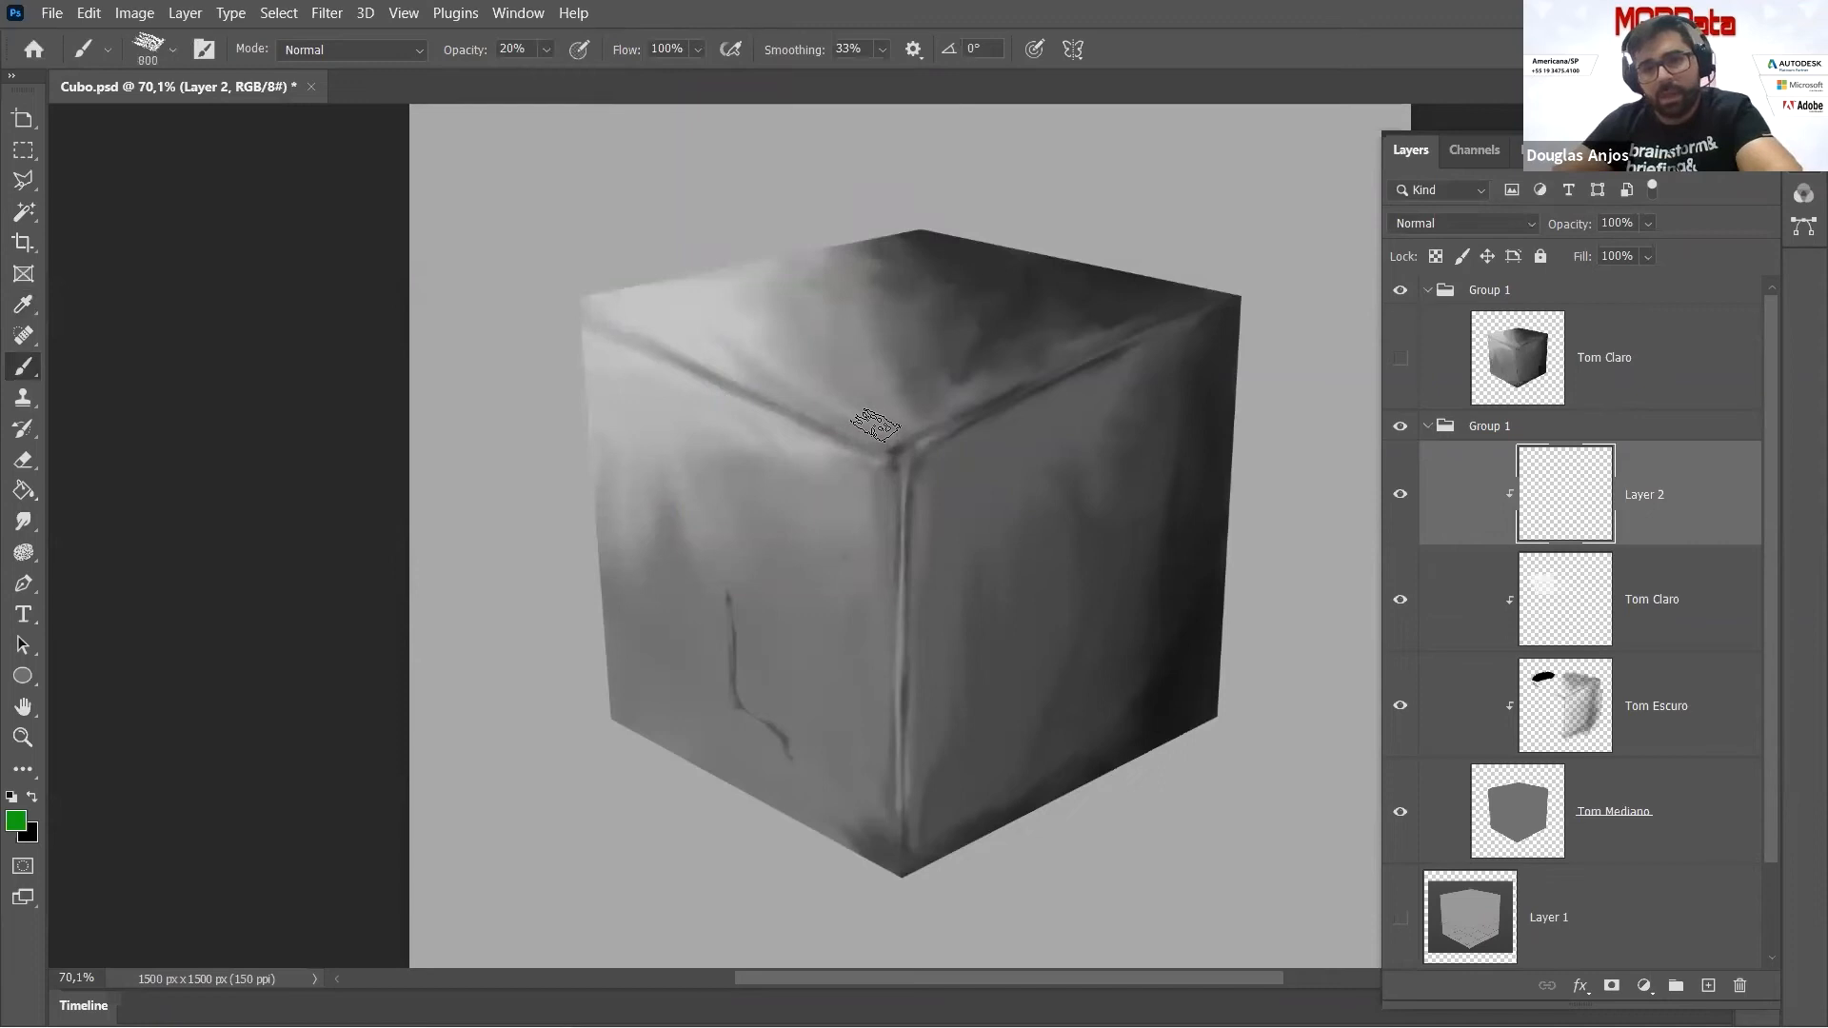
pyautogui.moveTo(1036, 517)
pyautogui.mouseDown()
pyautogui.moveTo(1095, 476)
pyautogui.moveTo(905, 400)
pyautogui.moveTo(761, 381)
pyautogui.moveTo(874, 598)
pyautogui.moveTo(714, 390)
pyautogui.moveTo(618, 333)
pyautogui.moveTo(633, 486)
pyautogui.mouseUp()
pyautogui.moveTo(904, 747)
pyautogui.mouseDown()
pyautogui.moveTo(991, 786)
pyautogui.moveTo(1114, 571)
pyautogui.moveTo(1175, 511)
pyautogui.moveTo(1160, 209)
pyautogui.moveTo(1066, 286)
pyautogui.moveTo(953, 276)
pyautogui.moveTo(885, 166)
pyautogui.moveTo(927, 419)
pyautogui.moveTo(933, 830)
pyautogui.mouseUp()
pyautogui.moveTo(728, 614)
pyautogui.mouseDown()
pyautogui.moveTo(835, 781)
pyautogui.moveTo(1065, 817)
pyautogui.moveTo(1135, 733)
pyautogui.moveTo(1124, 583)
pyautogui.moveTo(1129, 606)
pyautogui.moveTo(1040, 716)
pyautogui.mouseUp()
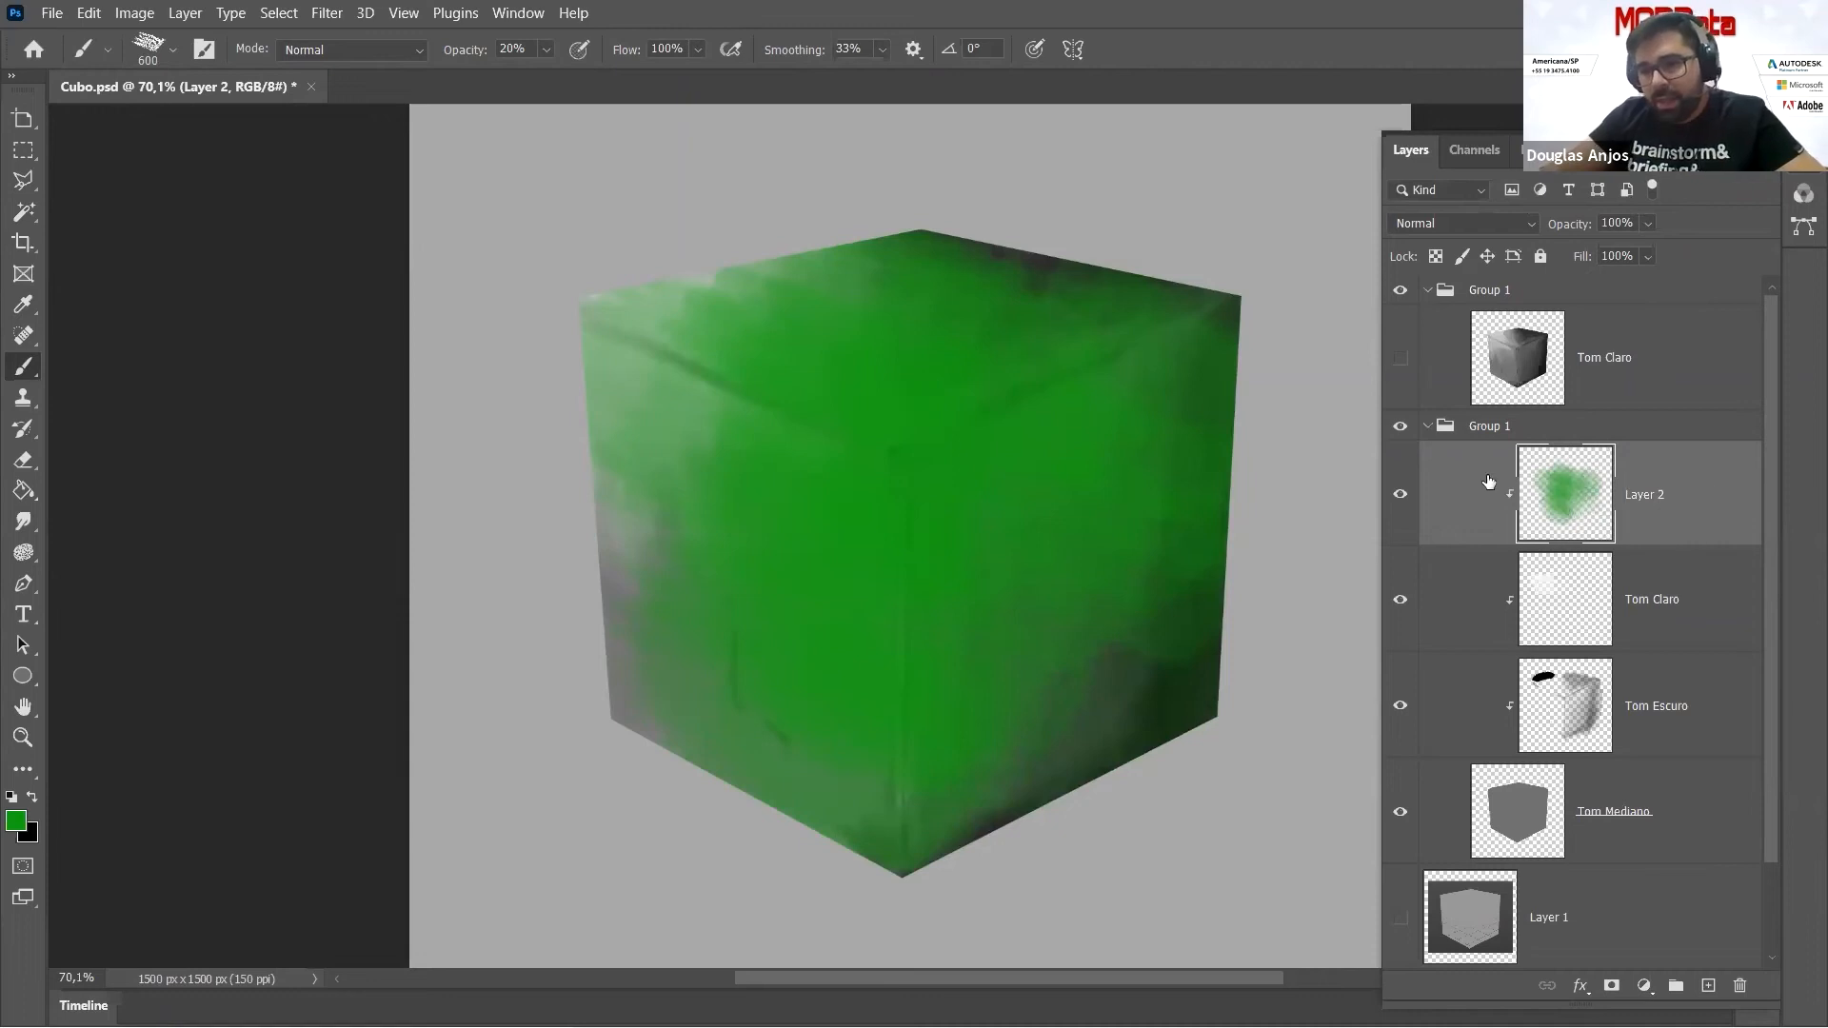
# Compare the cube with the green layer hidden and shown, and set that layer's blend mode to Linear Burn
pyautogui.click(1399, 496)
pyautogui.click(1400, 496)
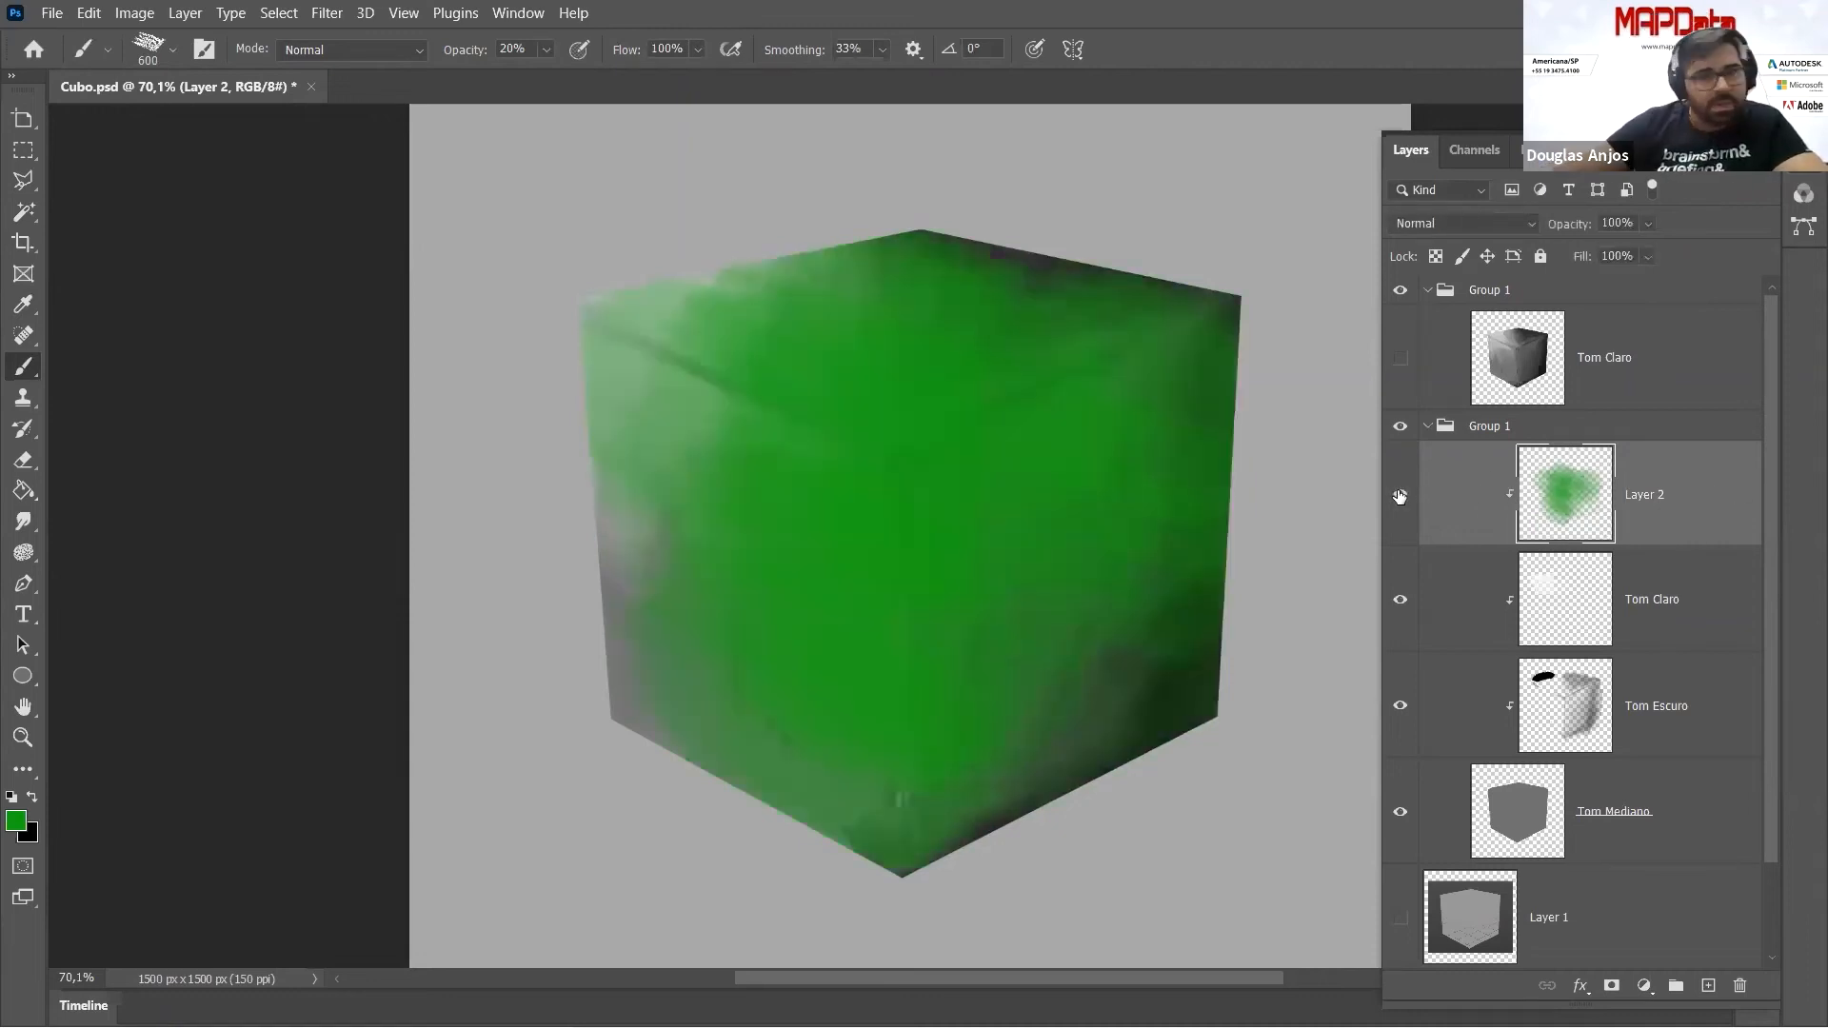
pyautogui.click(1456, 225)
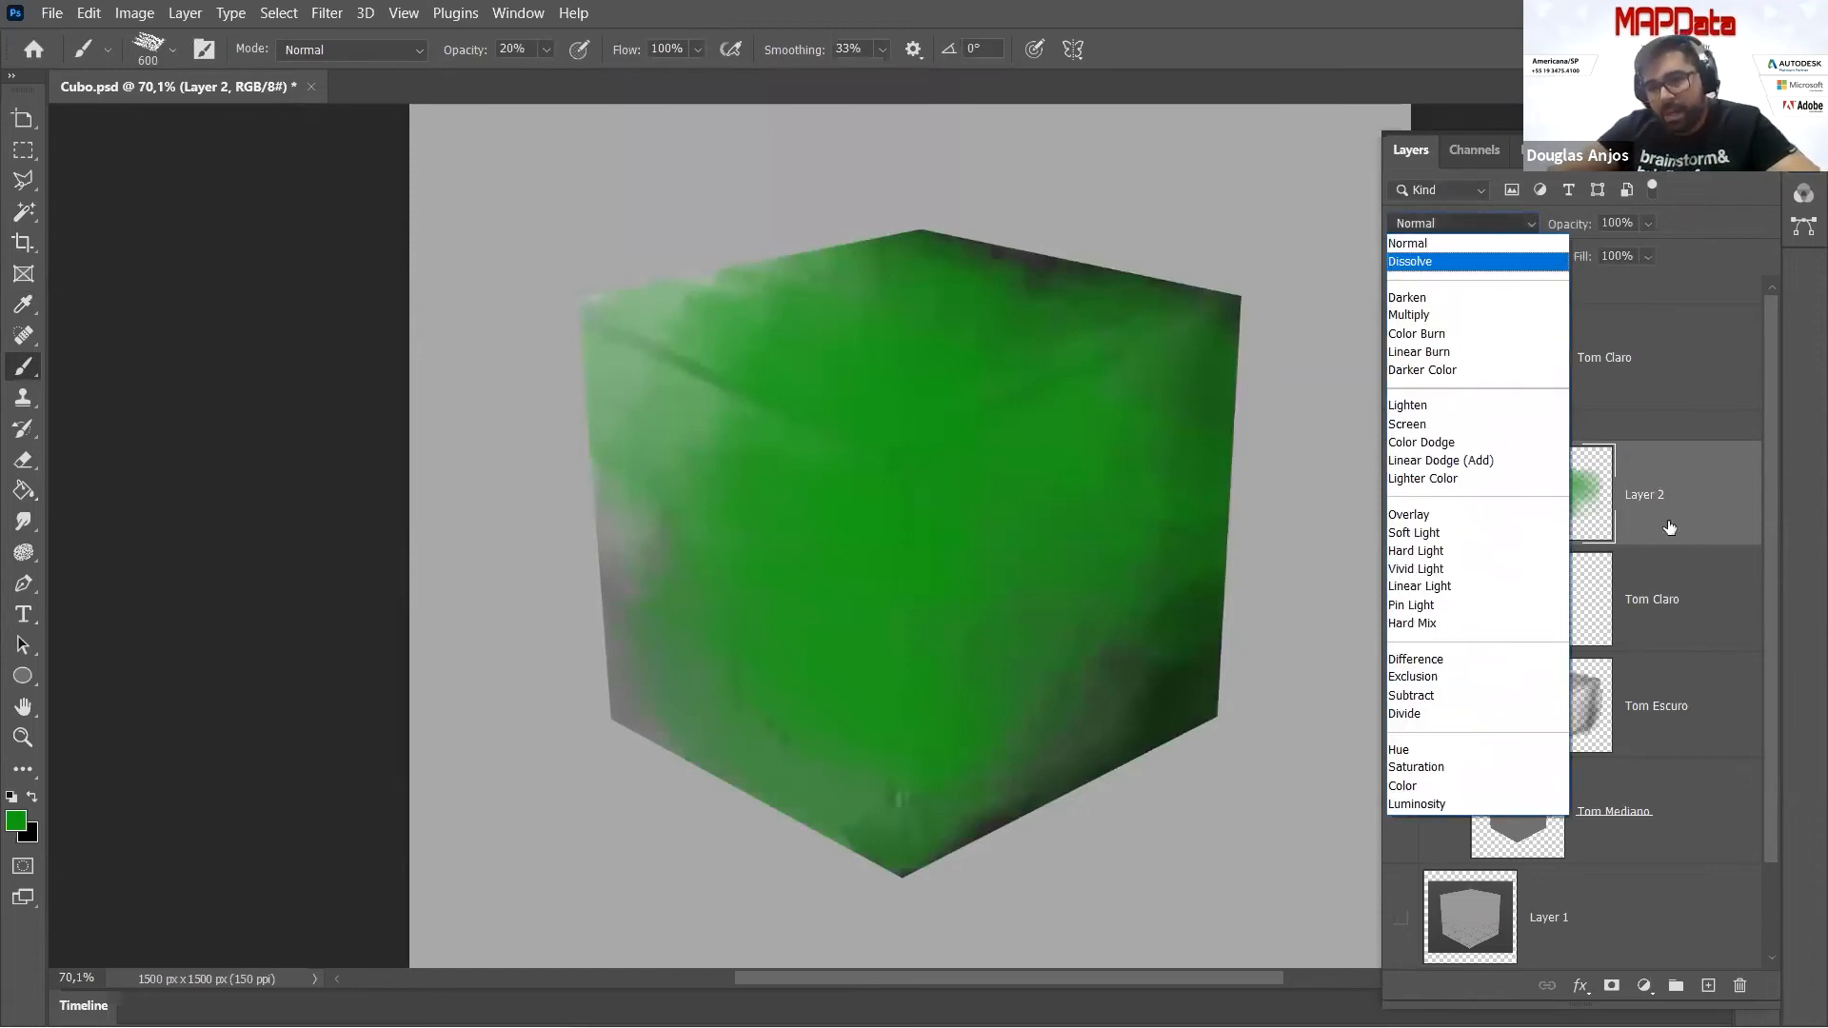
pyautogui.click(1632, 511)
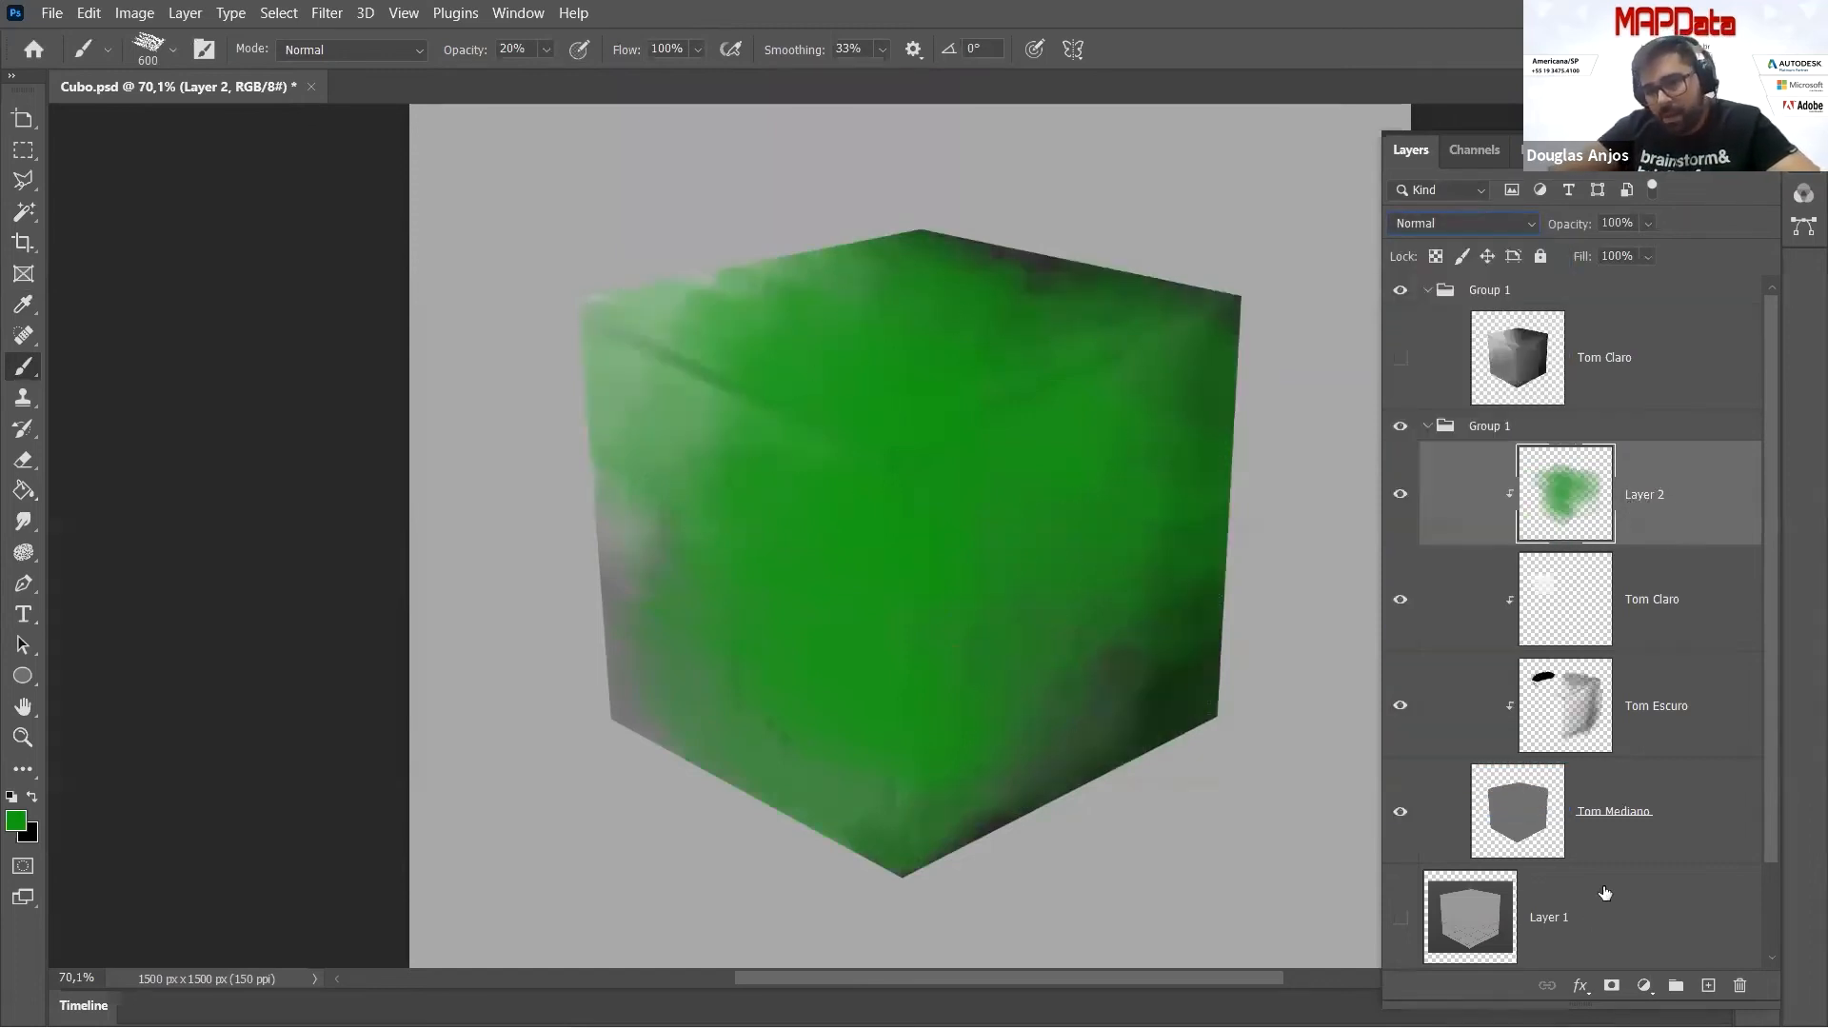
pyautogui.click(1486, 224)
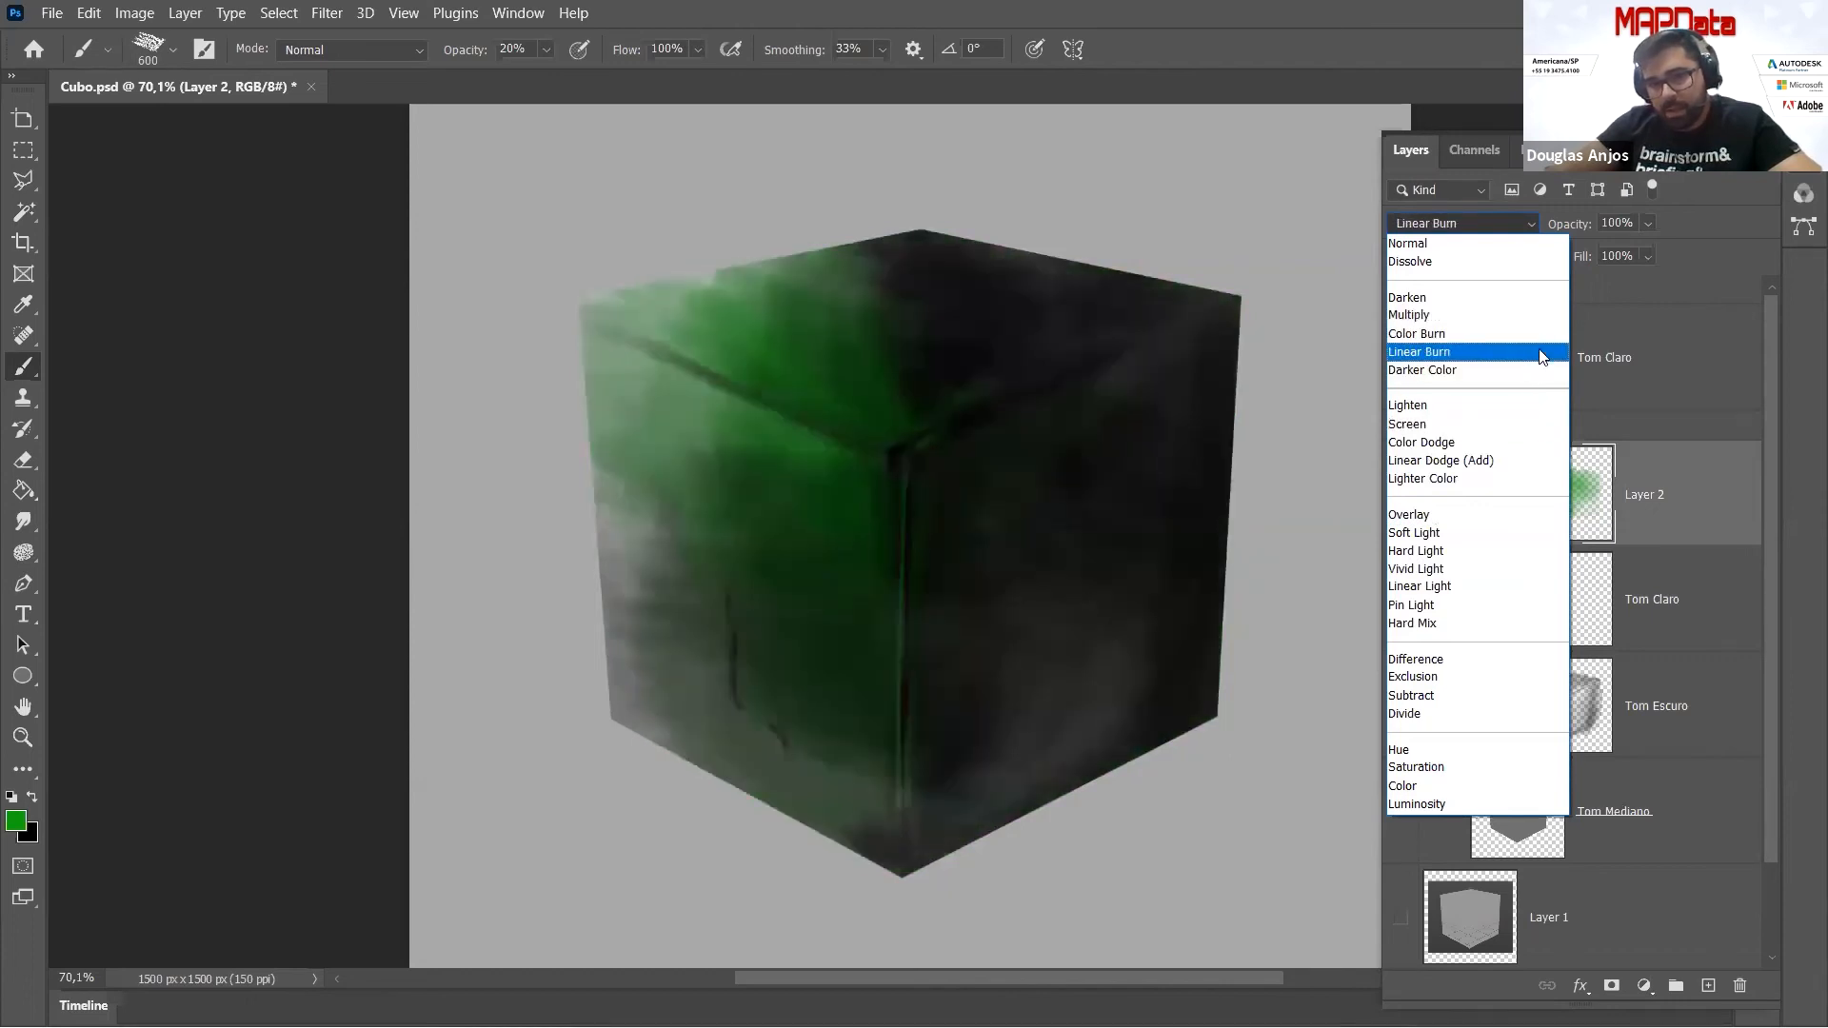
pyautogui.click(1542, 356)
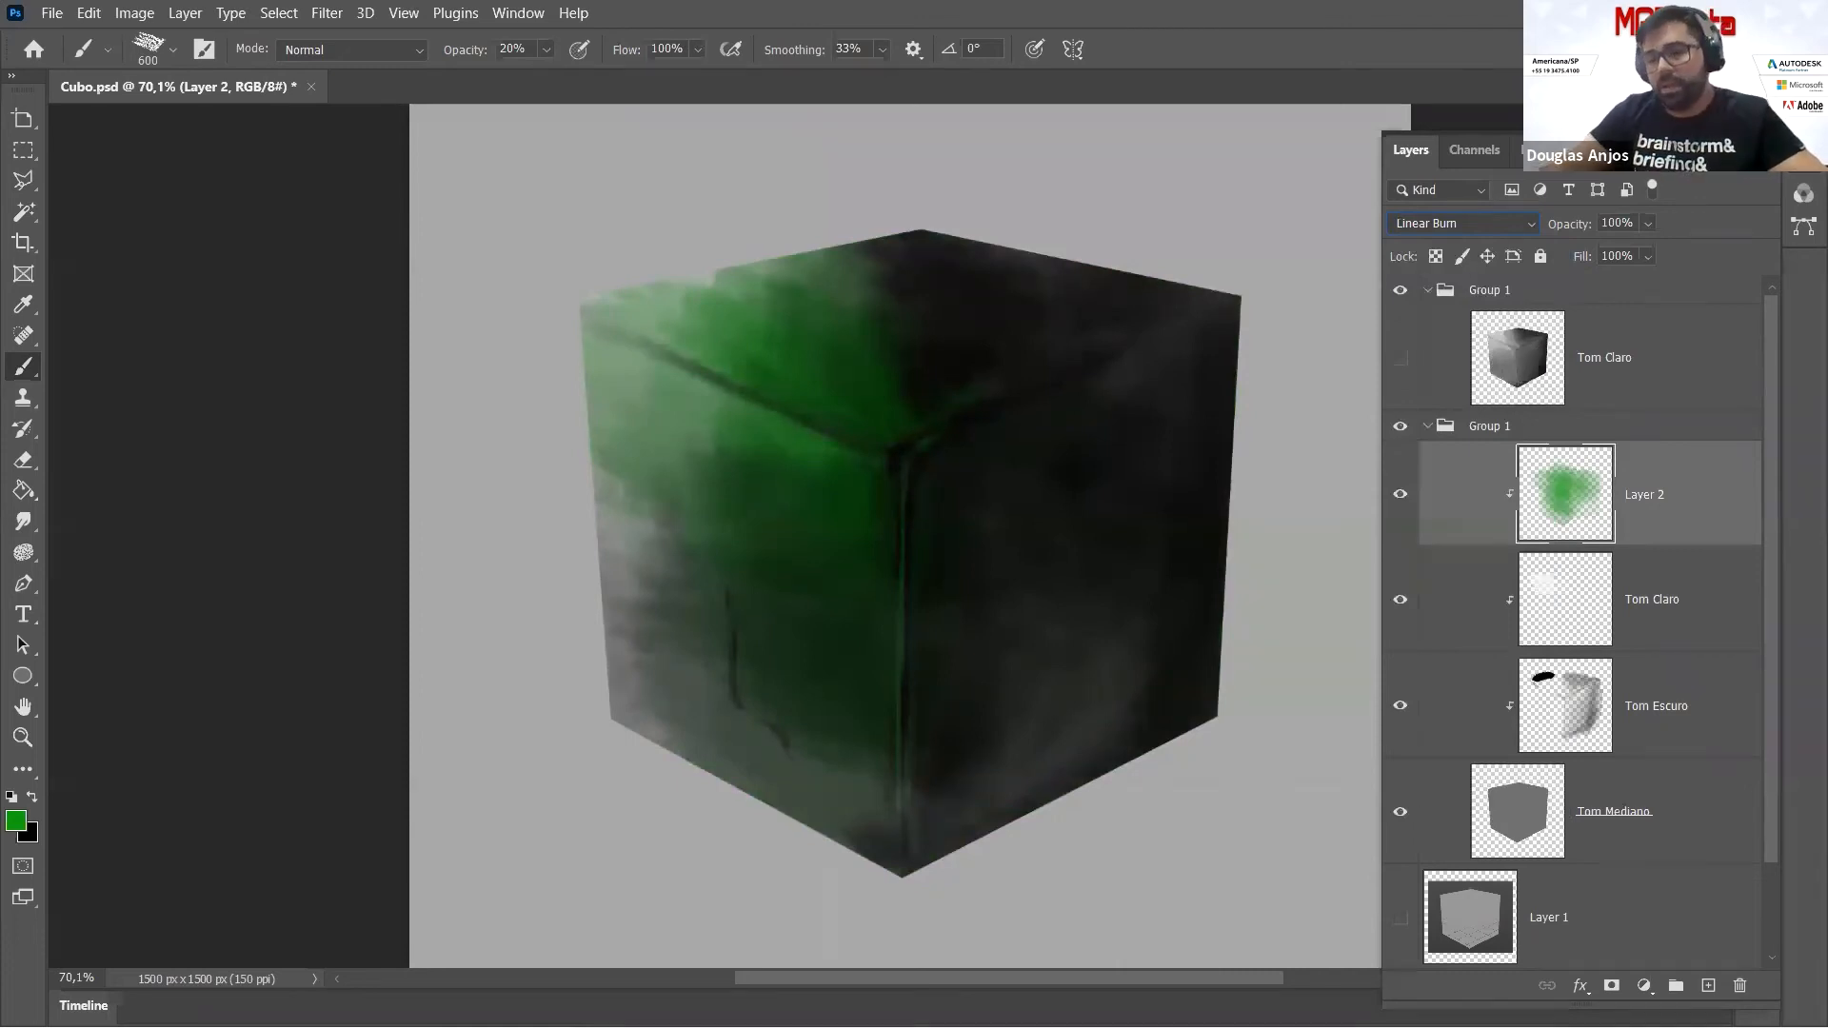
# Add a new empty layer above the green layer and clip it to the cube's tone layers
pyautogui.click(1708, 987)
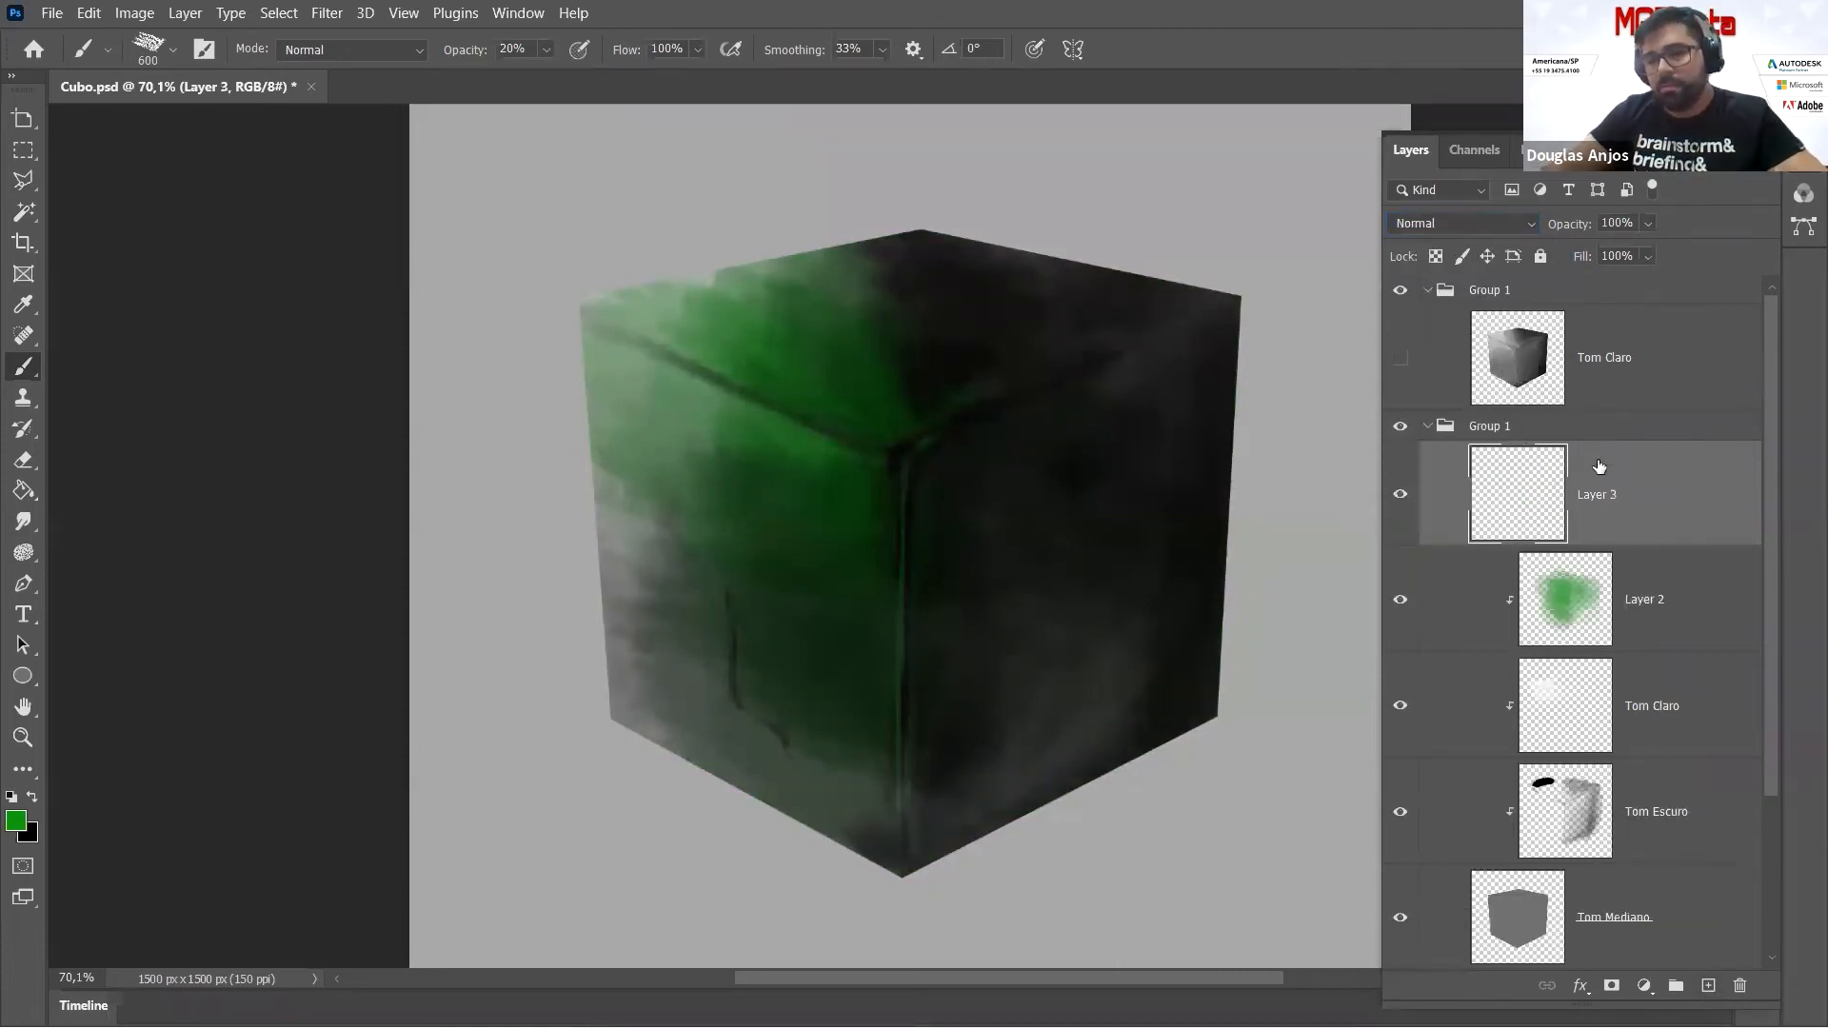
pyautogui.rightClick(1601, 468)
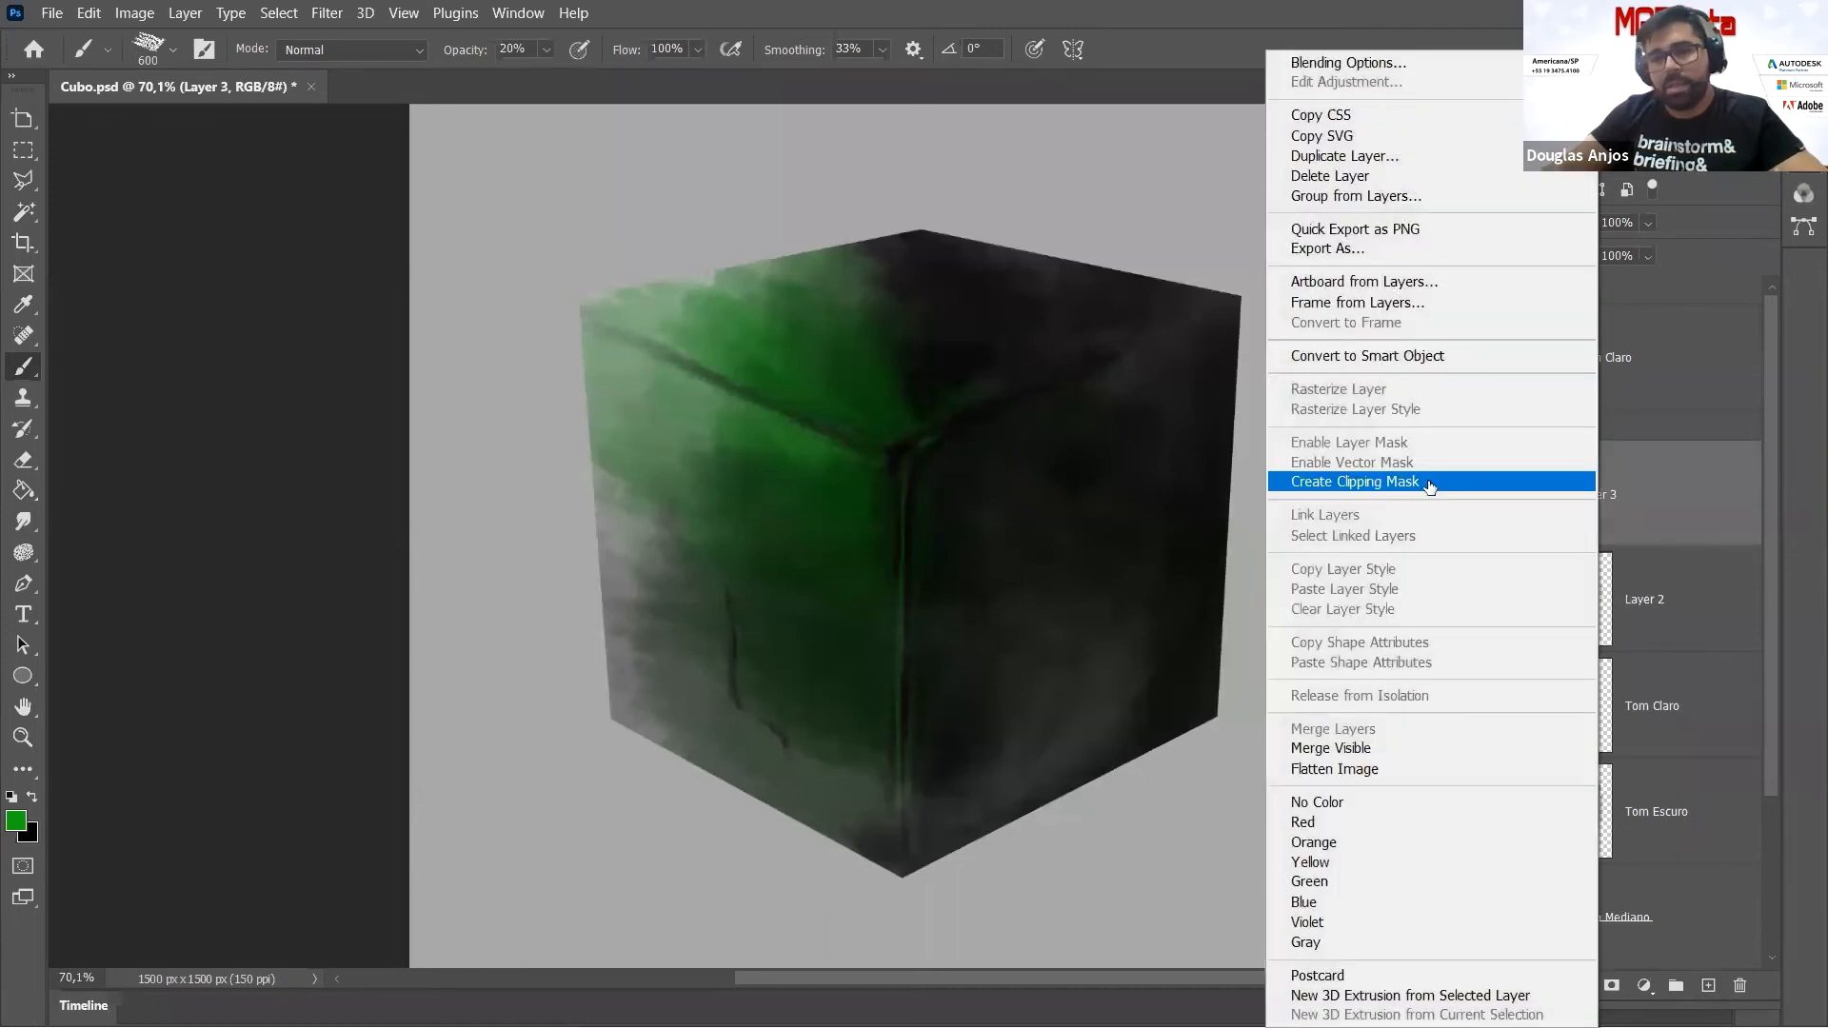
pyautogui.click(1444, 477)
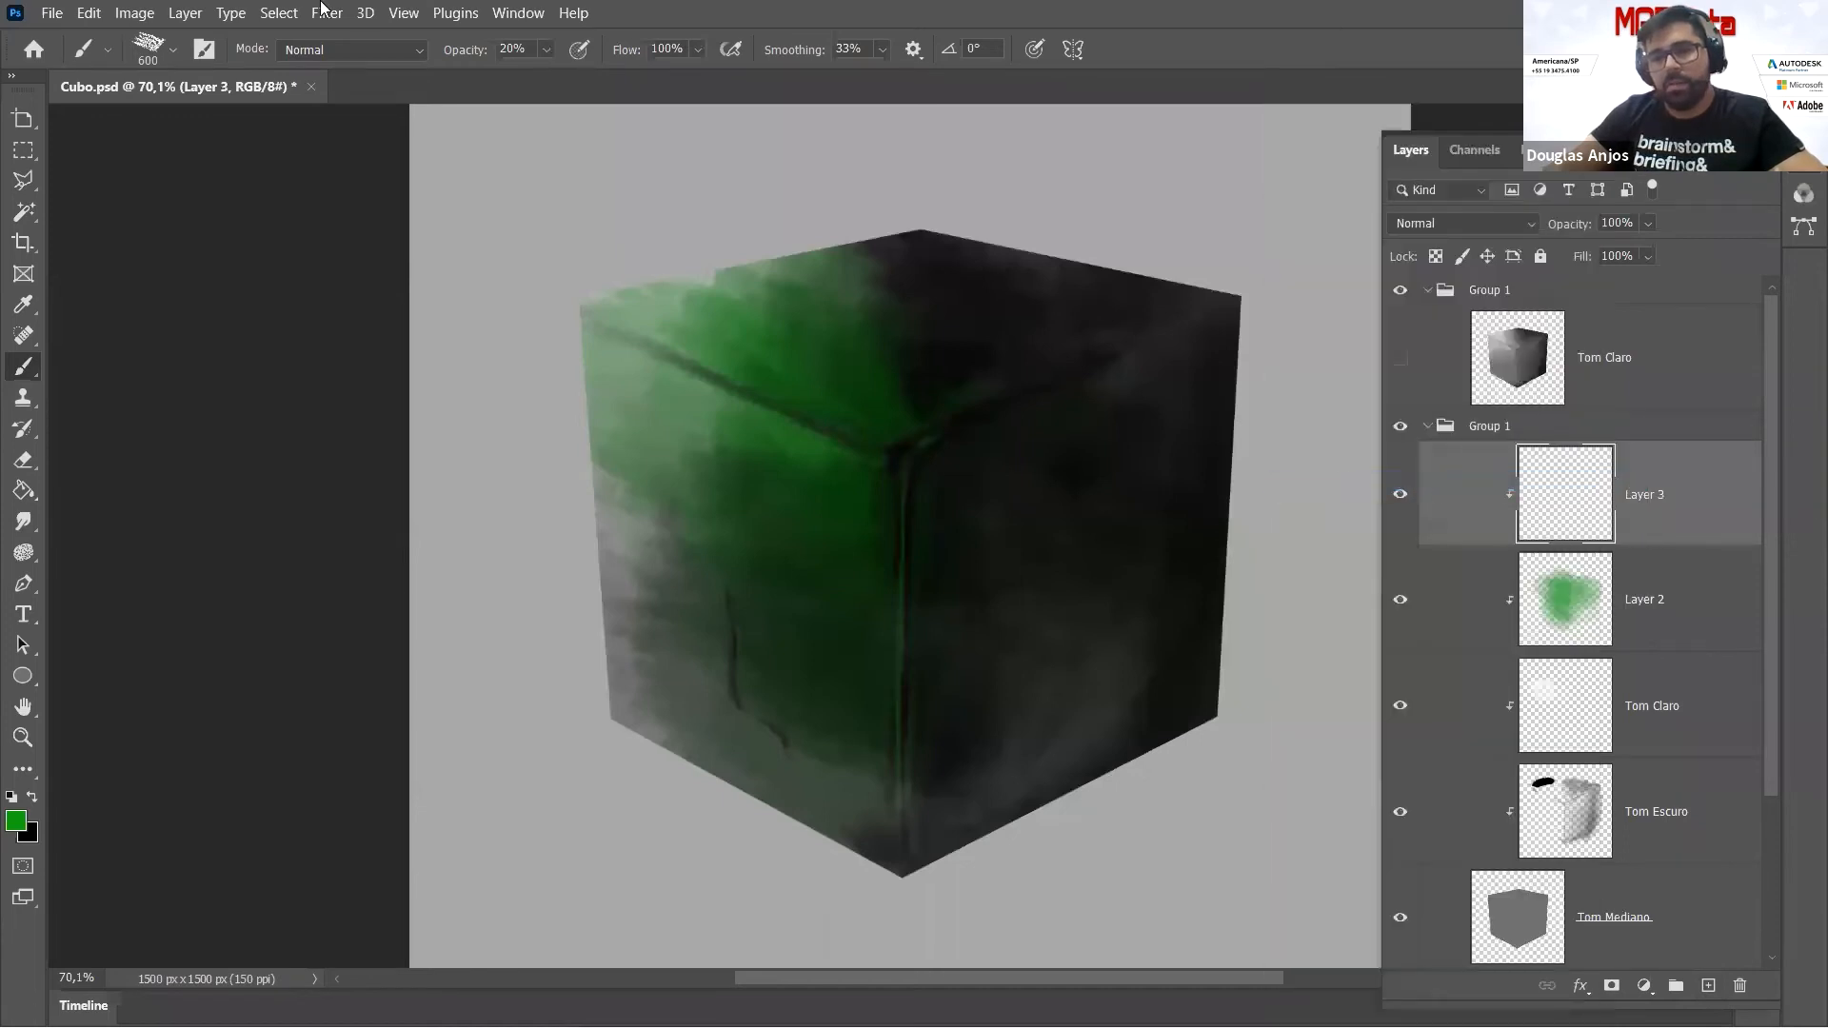
# Choose a bright yellow foreground colour for the Brush tool
pyautogui.click(16, 821)
pyautogui.click(636, 402)
pyautogui.moveTo(636, 401); pyautogui.dragTo(634, 422)
pyautogui.click(590, 179)
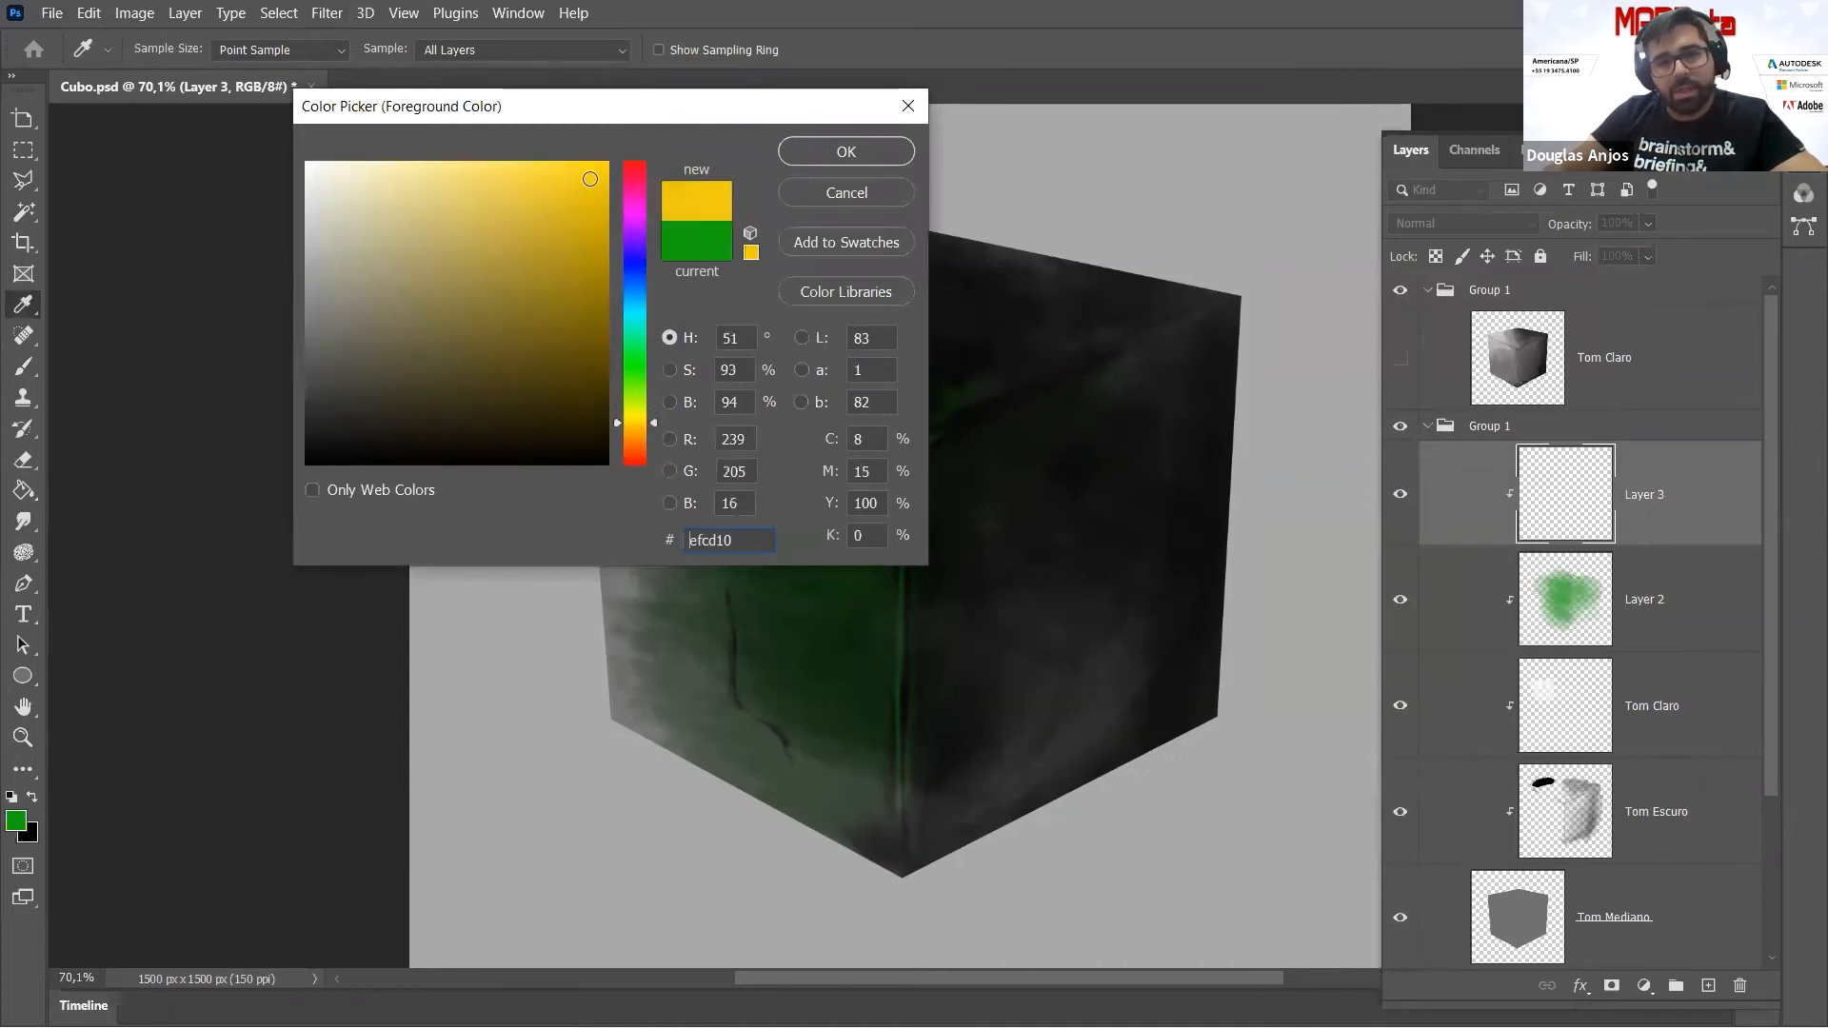
pyautogui.click(886, 154)
pyautogui.press('b')
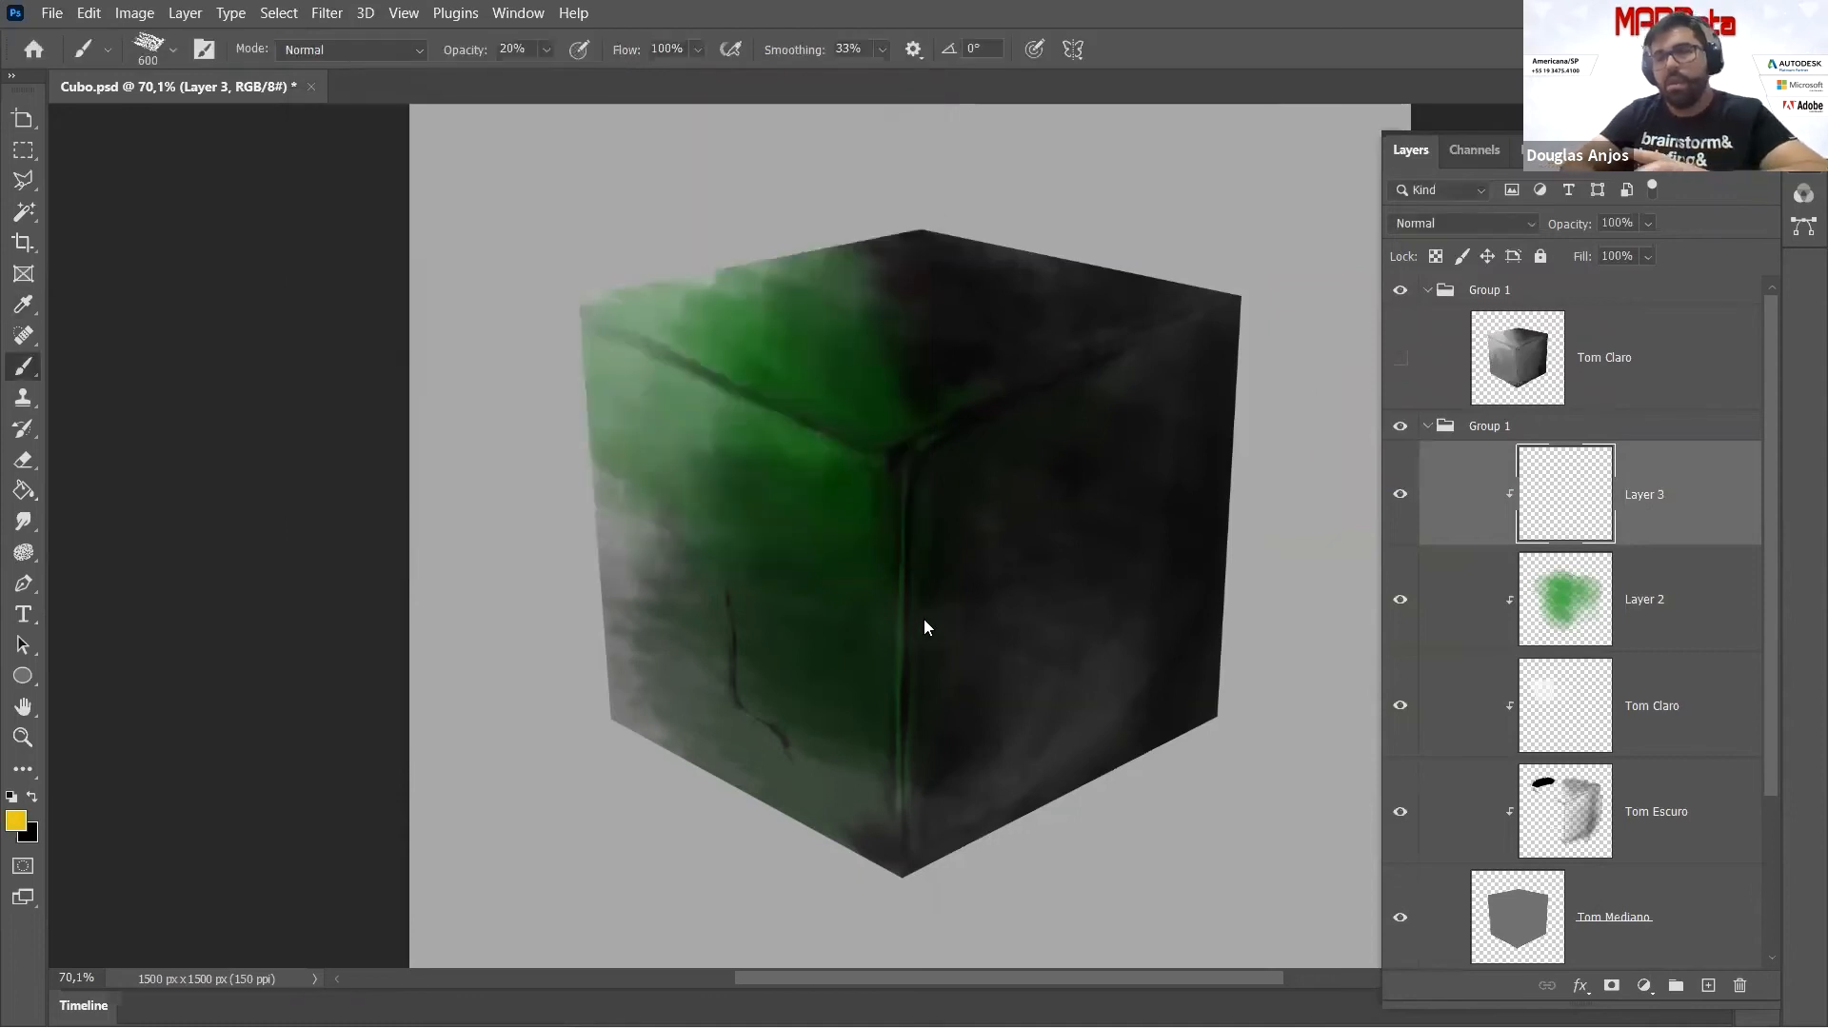
# Paint yellow over the cube's right face and lower edges, and set the yellow layer's blend mode to Vivid Light
pyautogui.moveTo(1178, 430)
pyautogui.mouseDown()
pyautogui.moveTo(1200, 367)
pyautogui.moveTo(1094, 641)
pyautogui.moveTo(1169, 503)
pyautogui.moveTo(1146, 505)
pyautogui.moveTo(1093, 775)
pyautogui.moveTo(1104, 825)
pyautogui.moveTo(990, 912)
pyautogui.moveTo(1280, 556)
pyautogui.mouseUp()
pyautogui.moveTo(625, 701)
pyautogui.mouseDown()
pyautogui.moveTo(962, 830)
pyautogui.moveTo(702, 735)
pyautogui.moveTo(1075, 836)
pyautogui.moveTo(681, 705)
pyautogui.moveTo(1143, 916)
pyautogui.mouseUp()
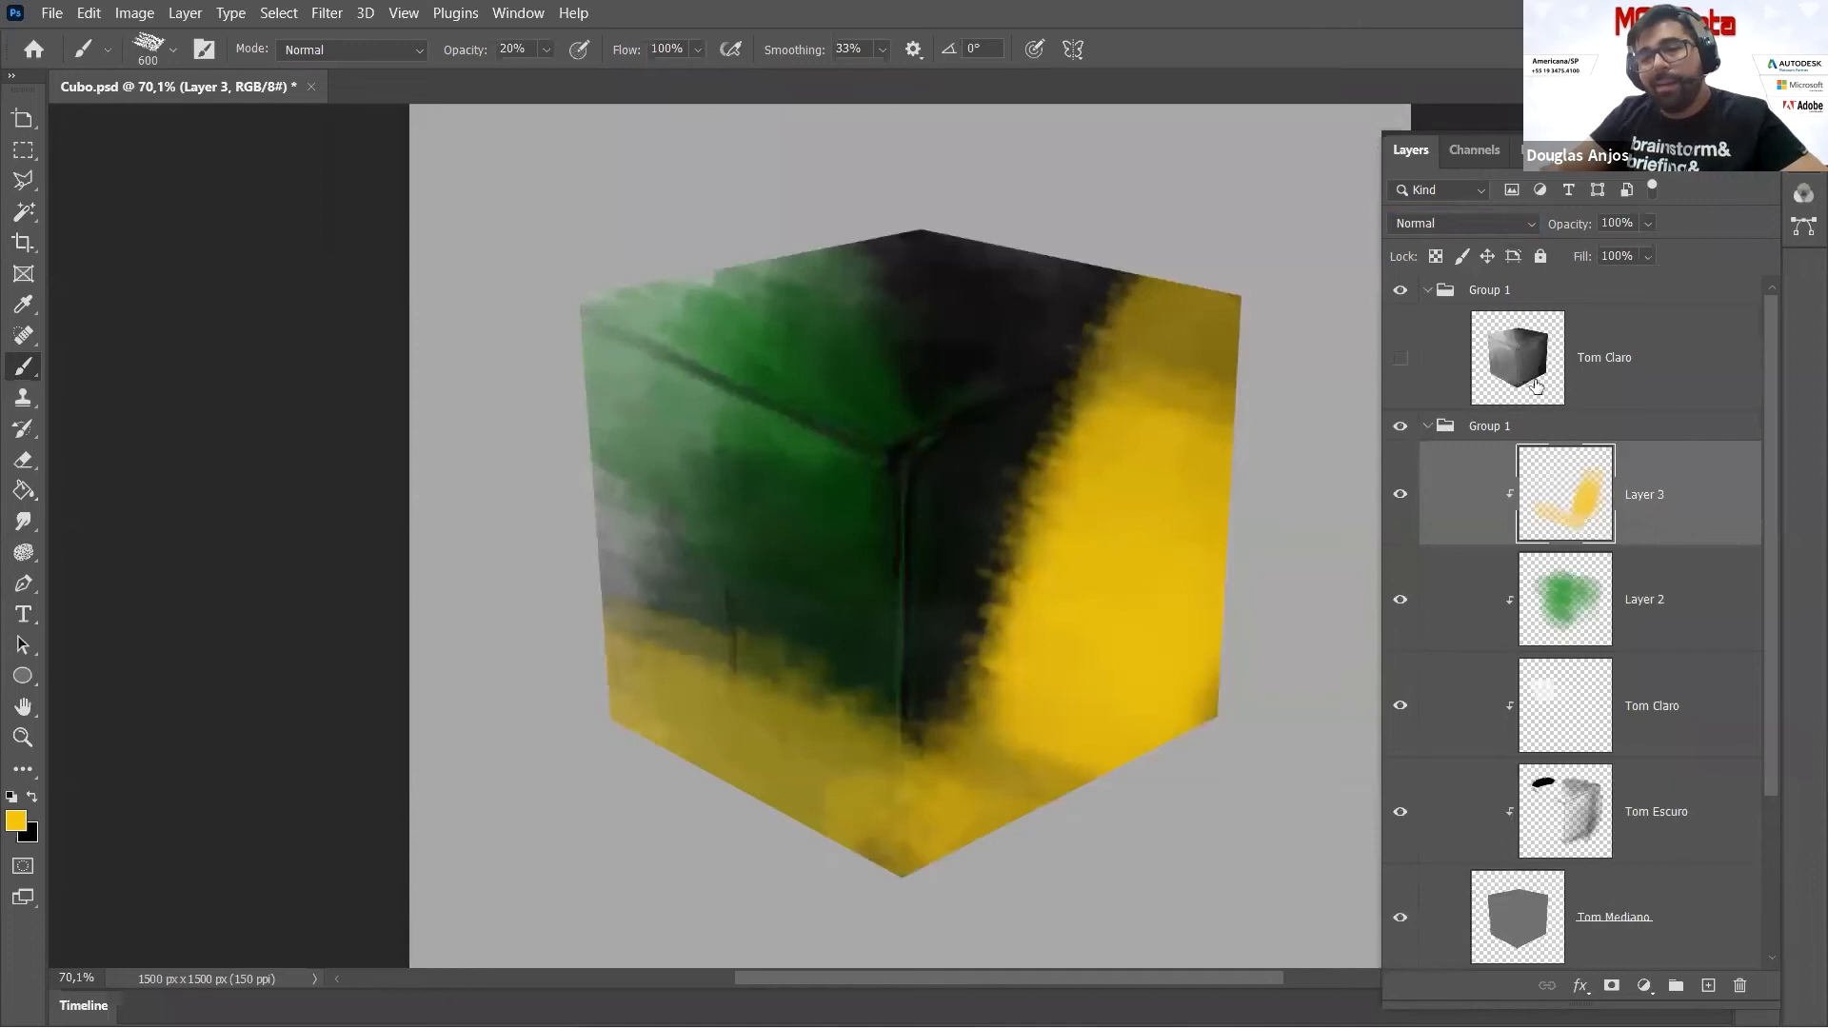
pyautogui.click(1467, 222)
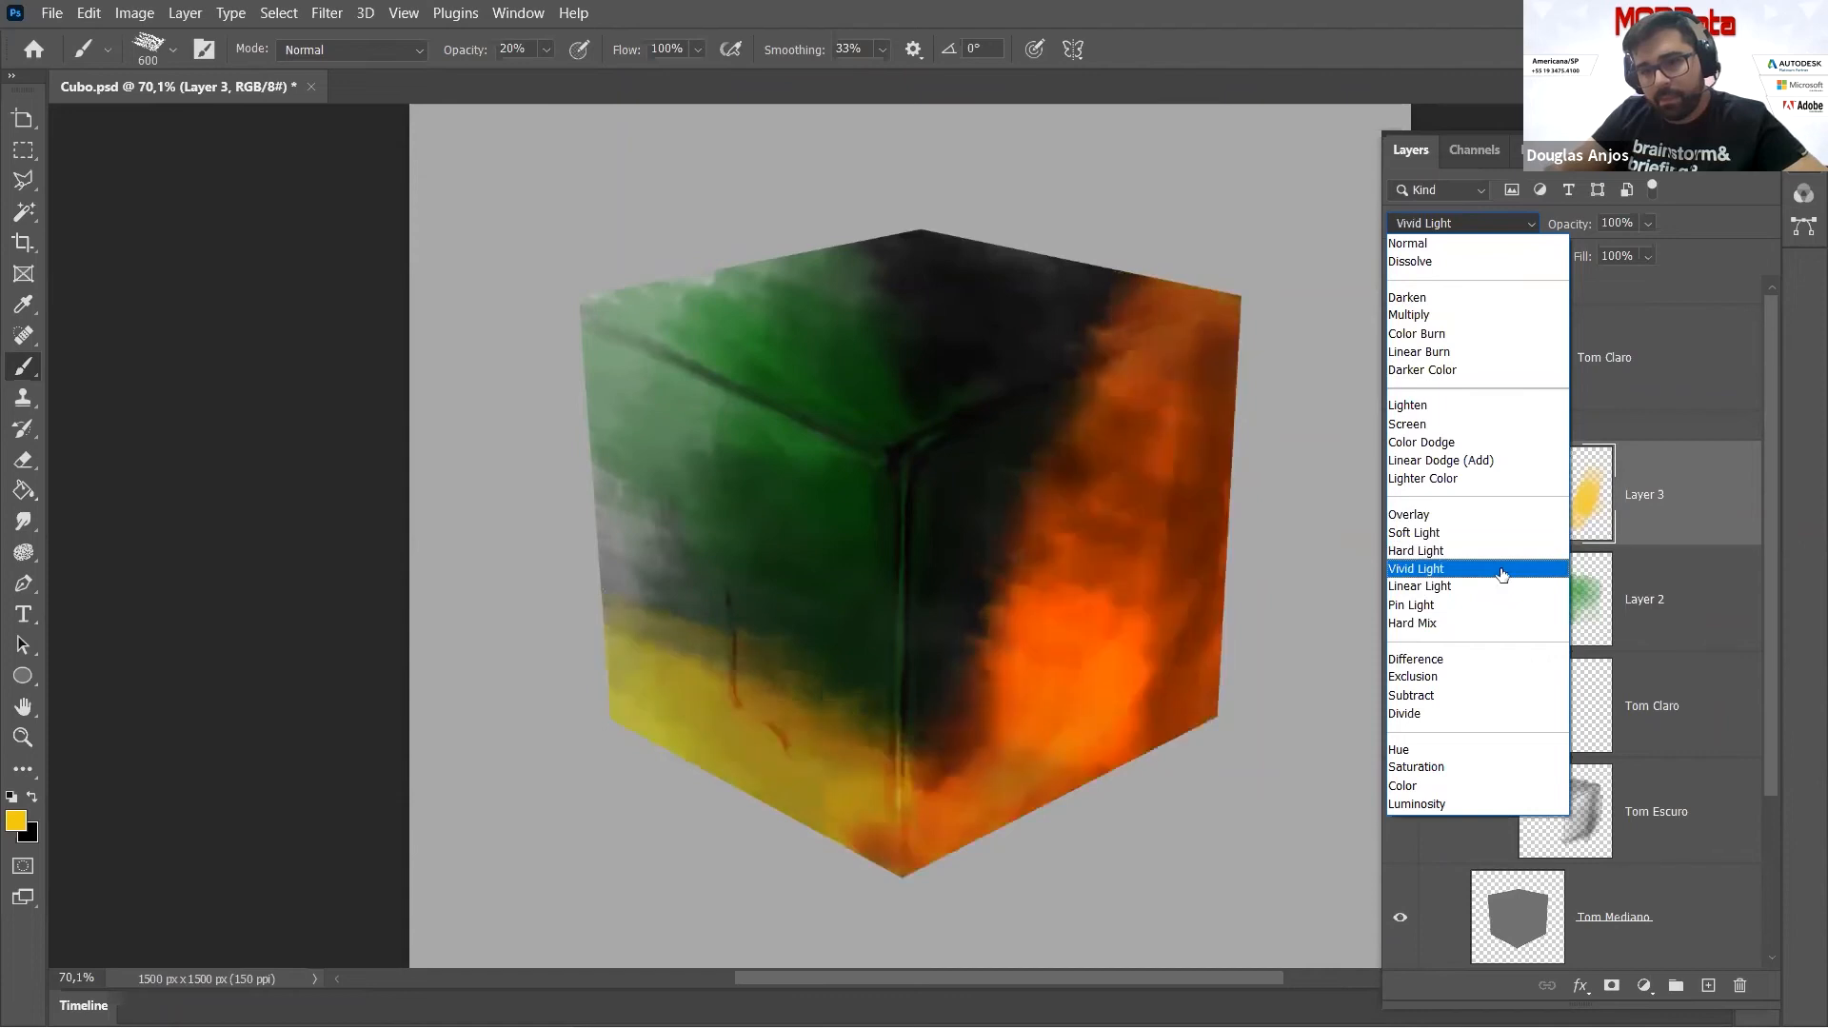
pyautogui.click(1501, 573)
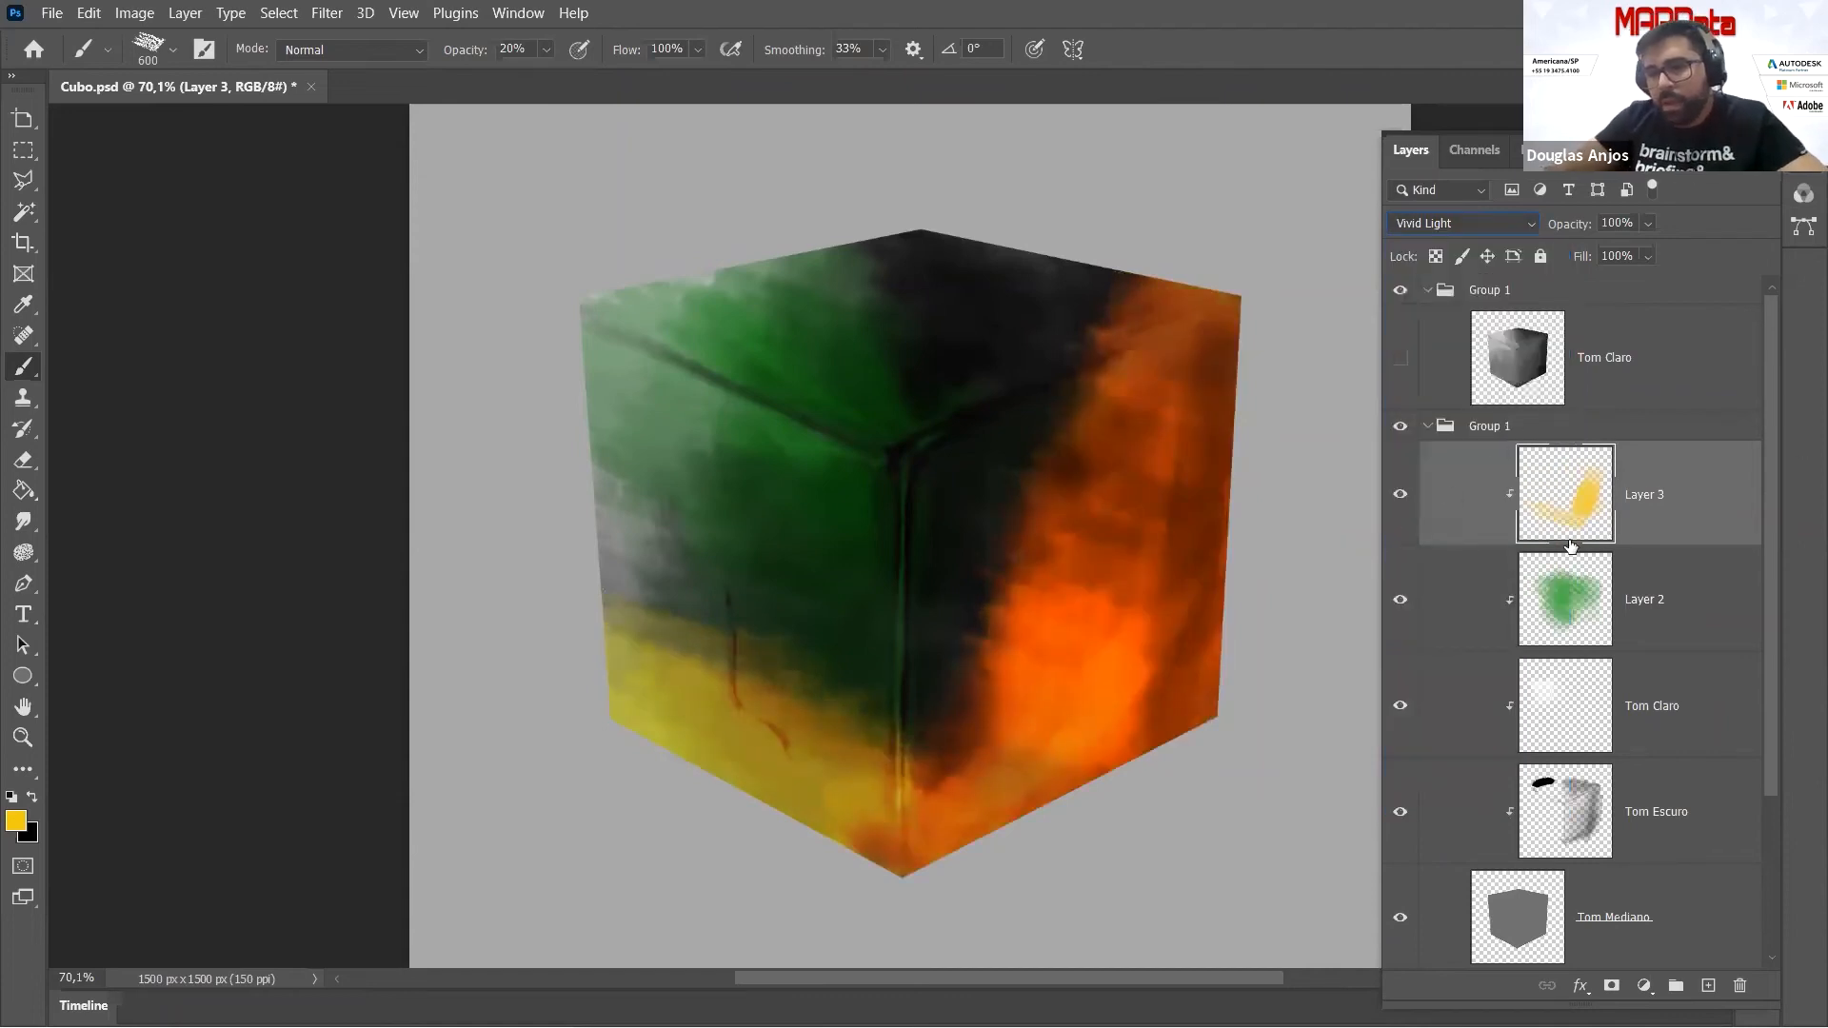
# Add another empty layer above the yellow one and clip it to the cube's tone layers
pyautogui.click(1708, 985)
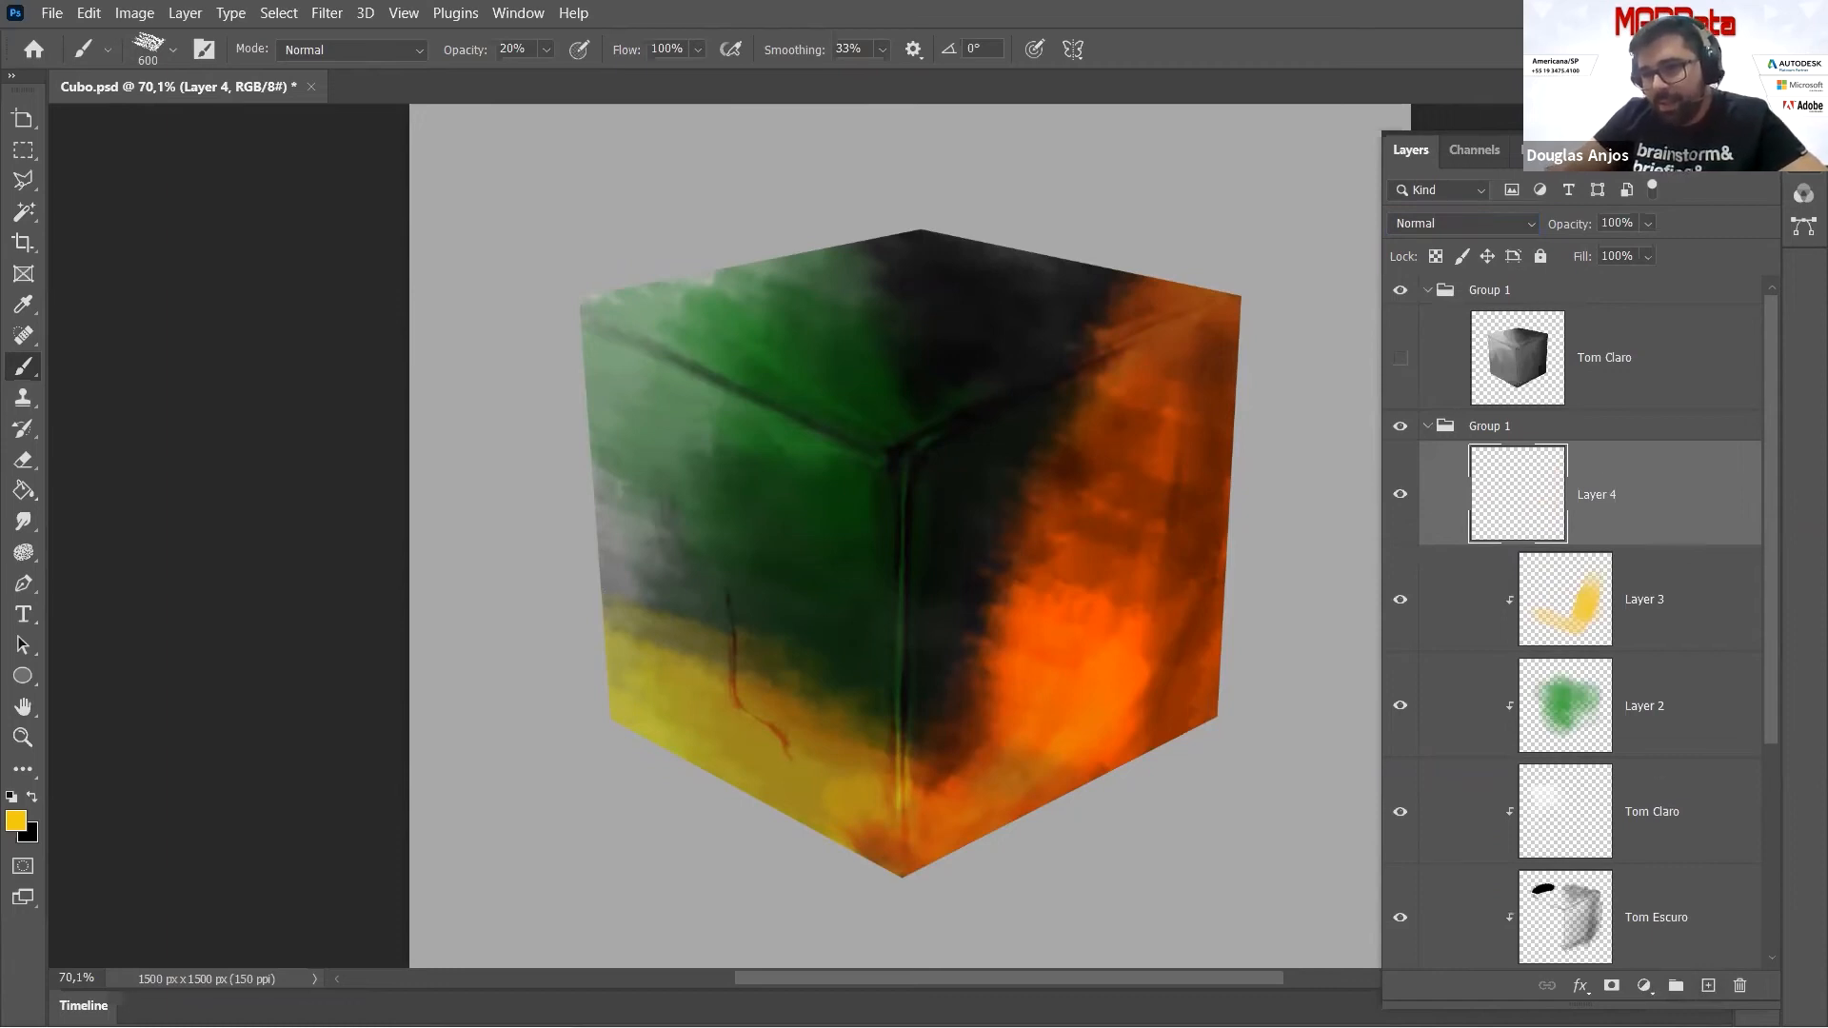
pyautogui.rightClick(1559, 476)
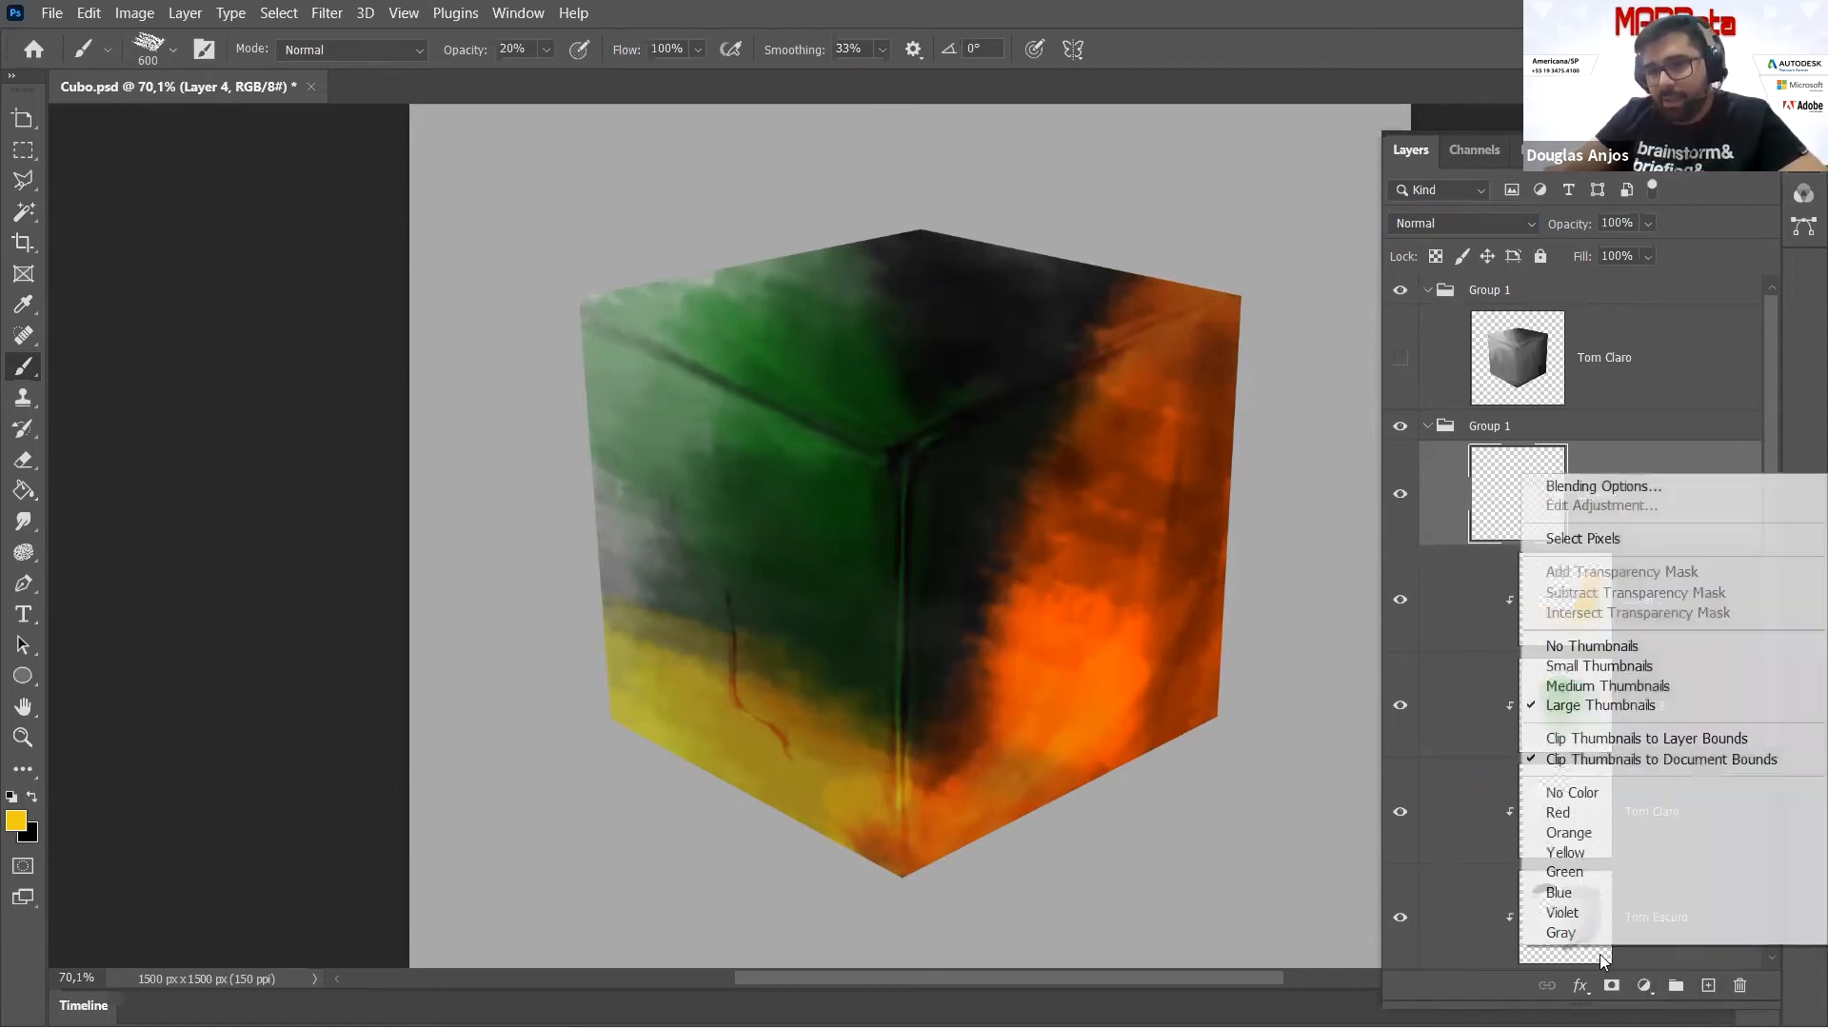
pyautogui.rightClick(1704, 450)
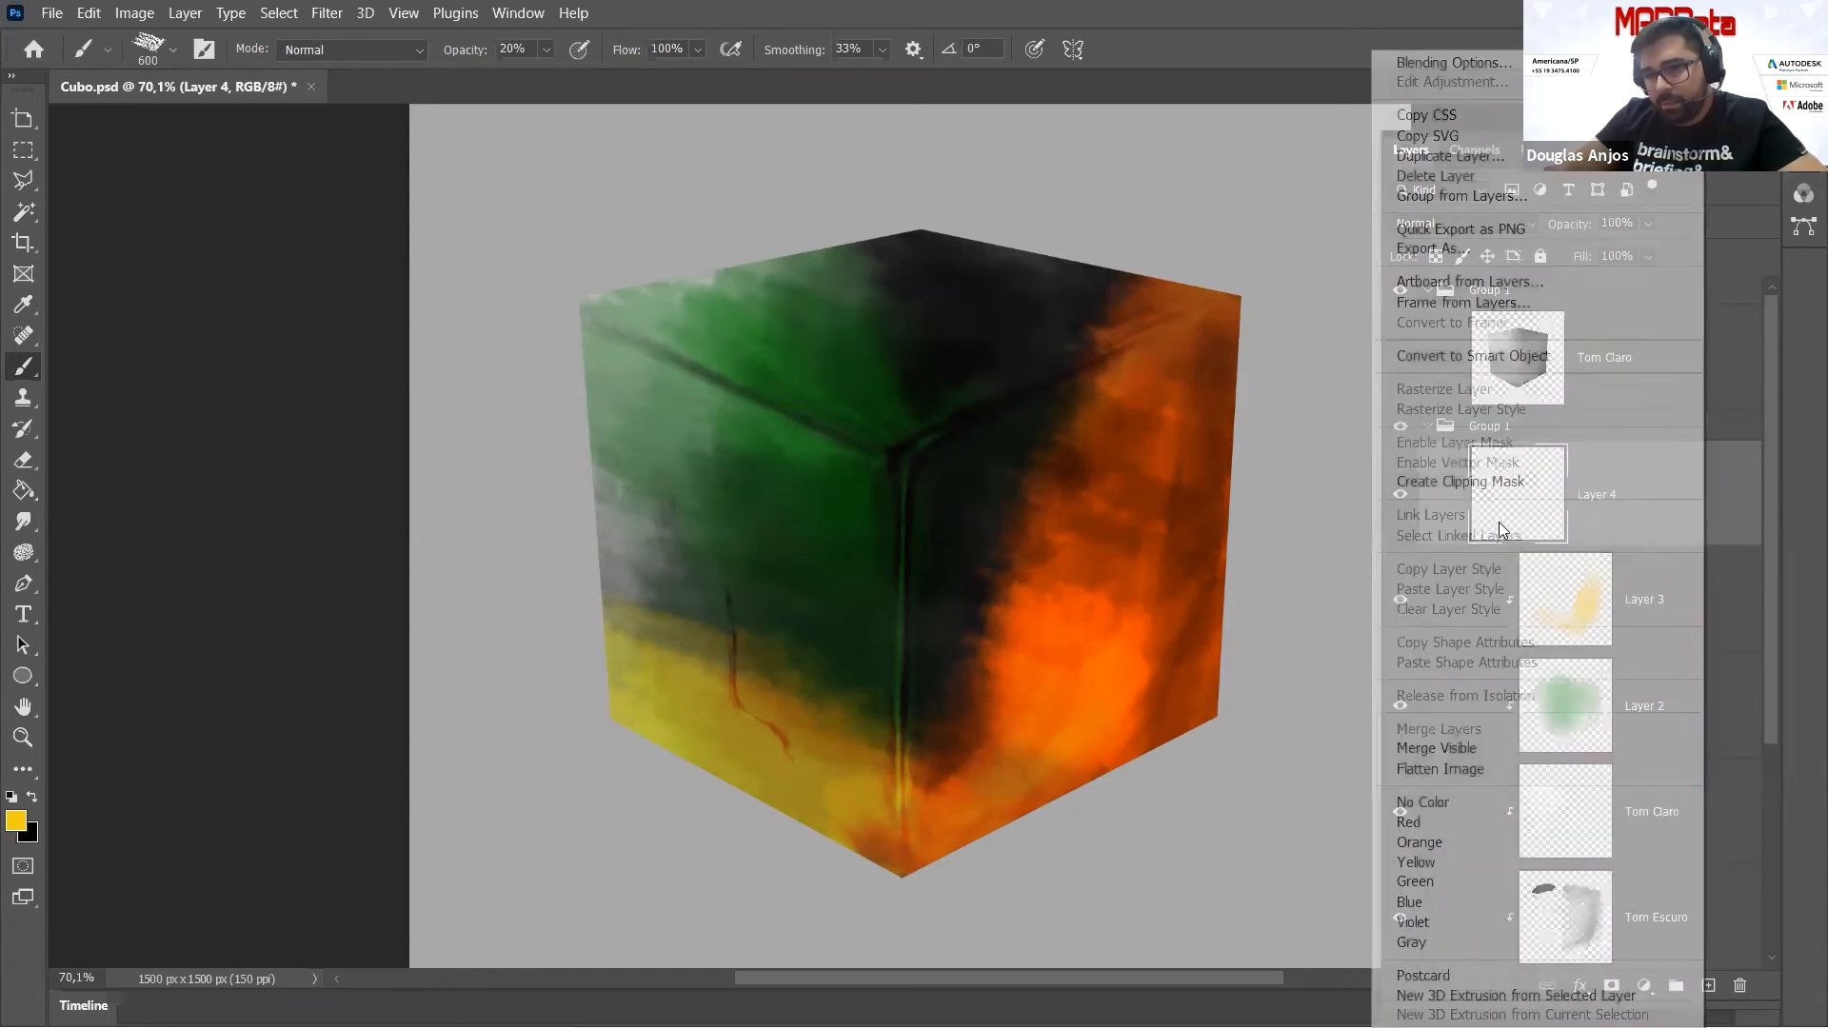
pyautogui.click(1535, 488)
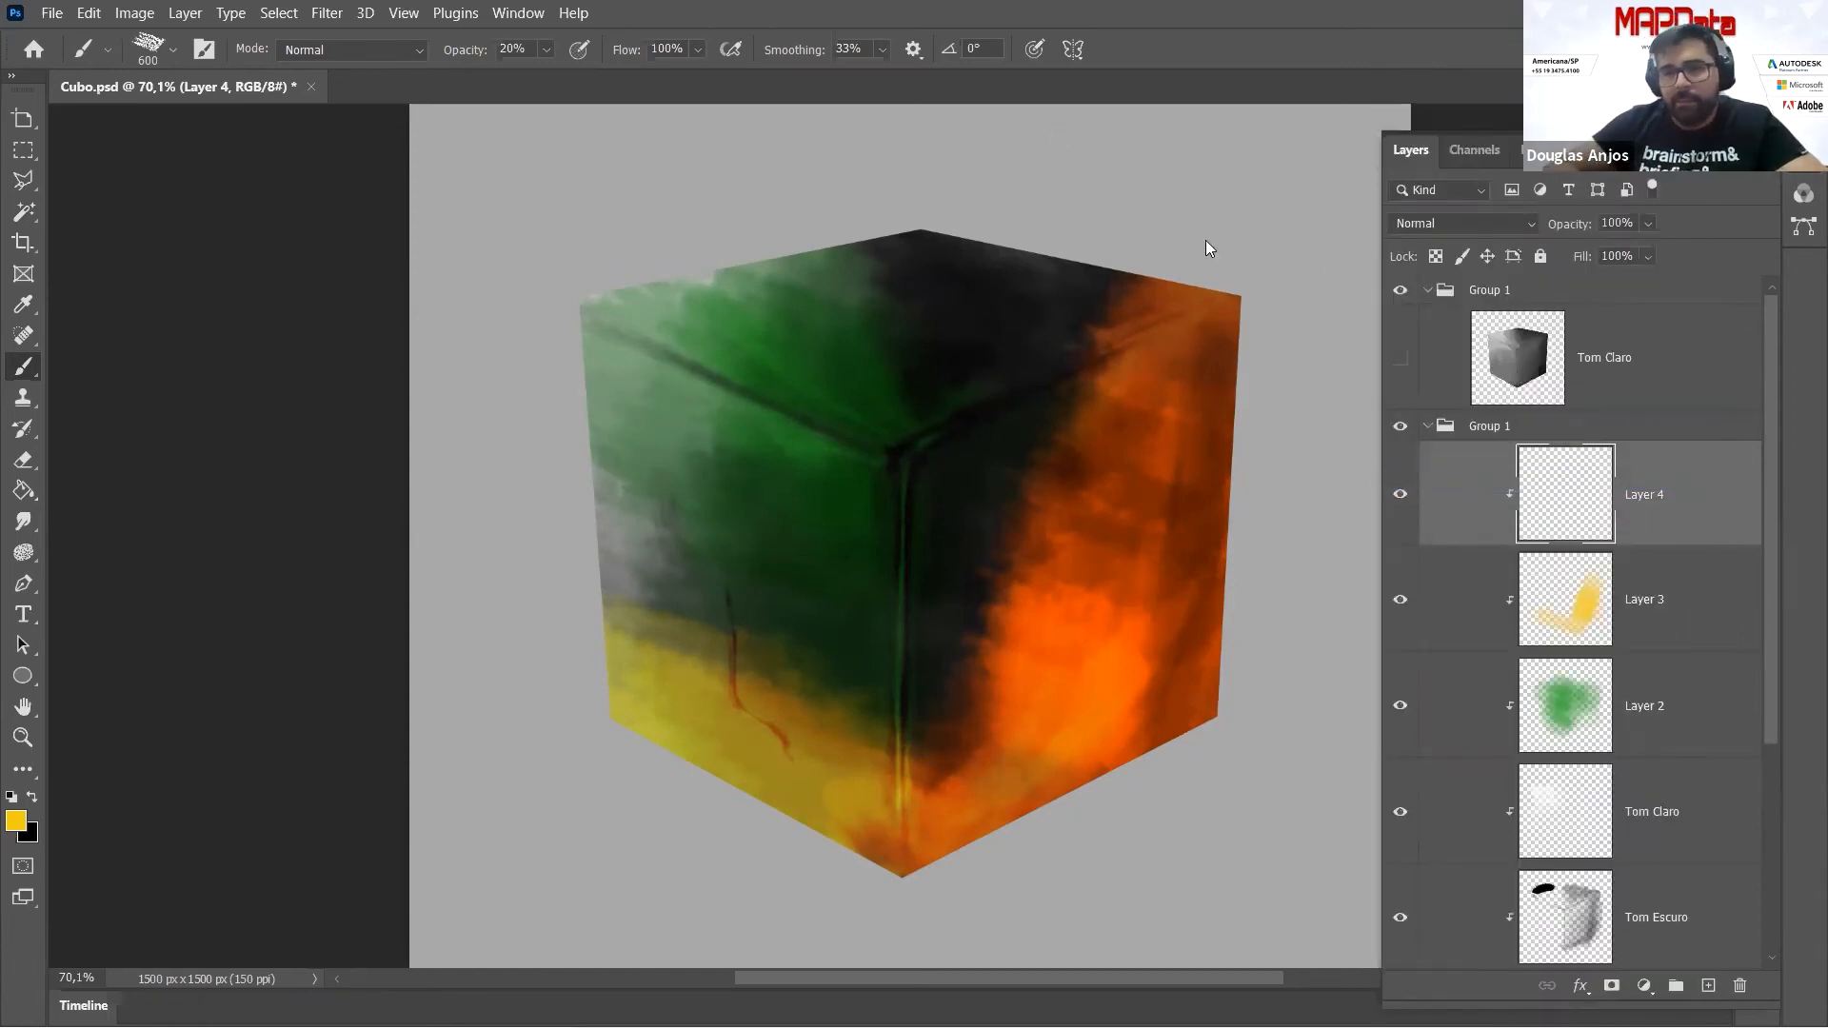
# Choose a dark blue foreground colour and paint the left part of the cube's top and left faces
pyautogui.click(21, 825)
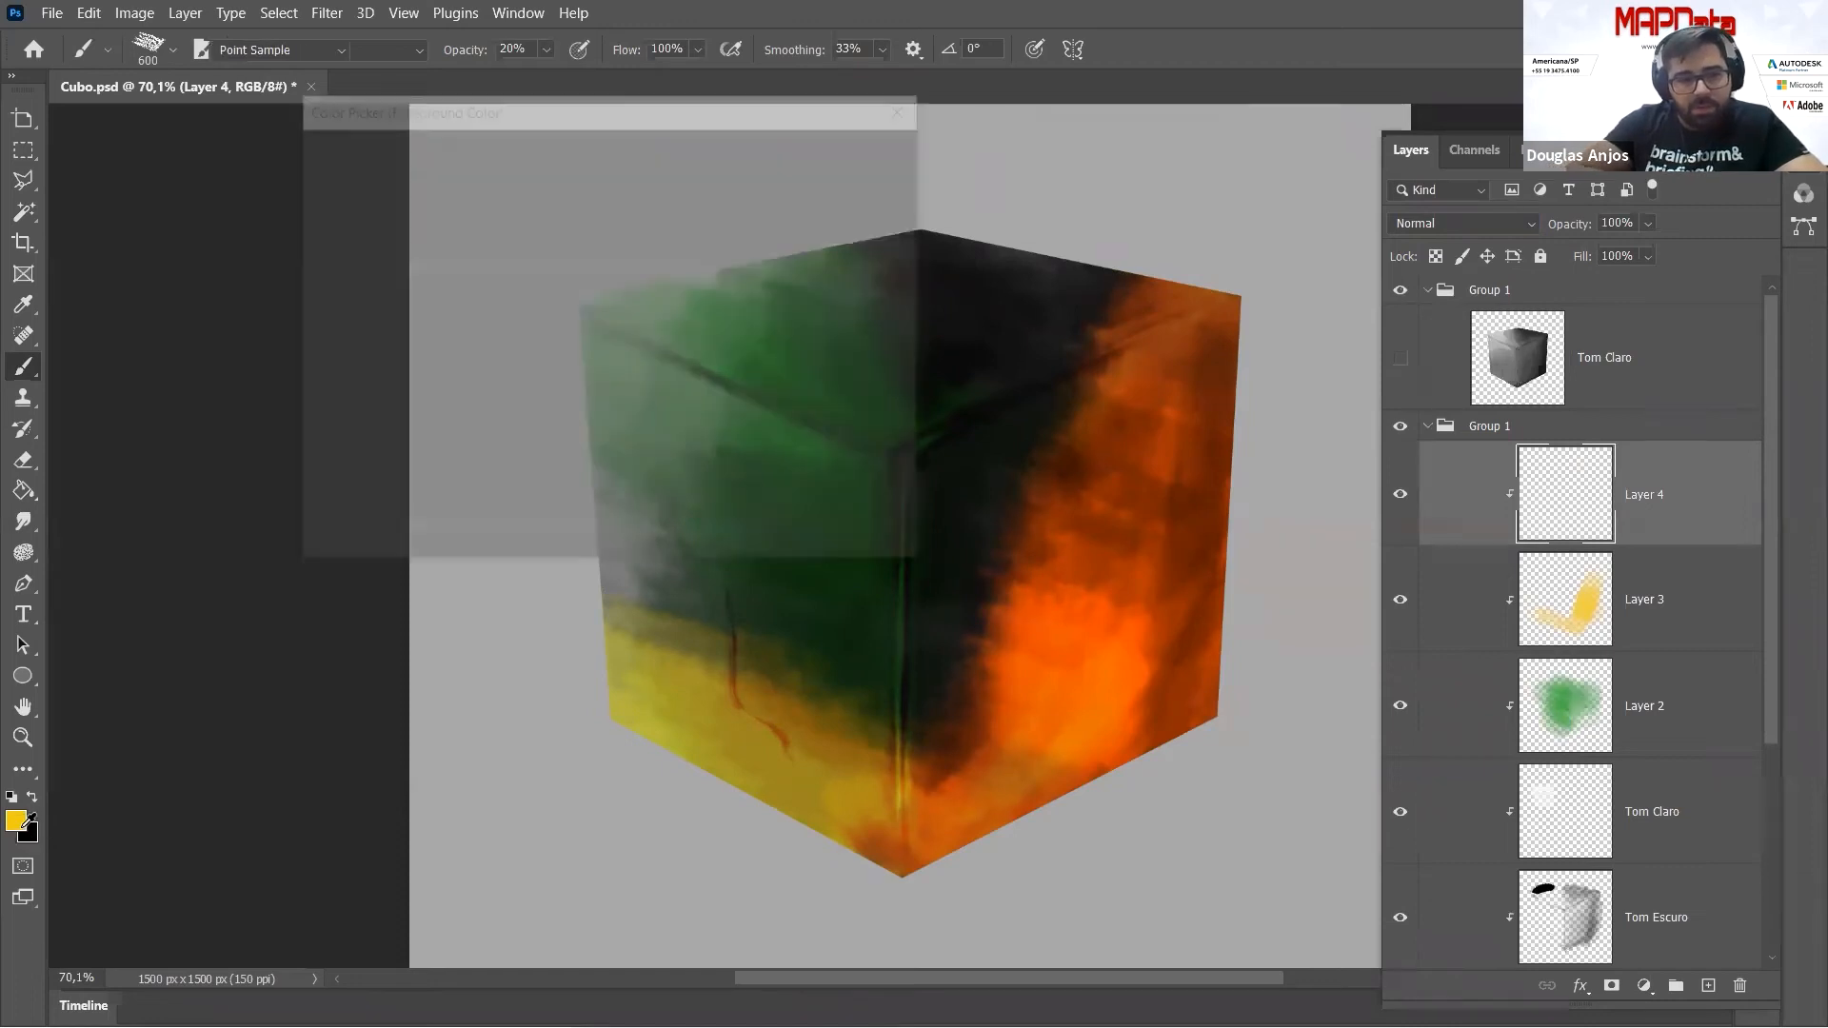
pyautogui.click(633, 252)
pyautogui.moveTo(585, 212); pyautogui.dragTo(597, 275)
pyautogui.click(826, 154)
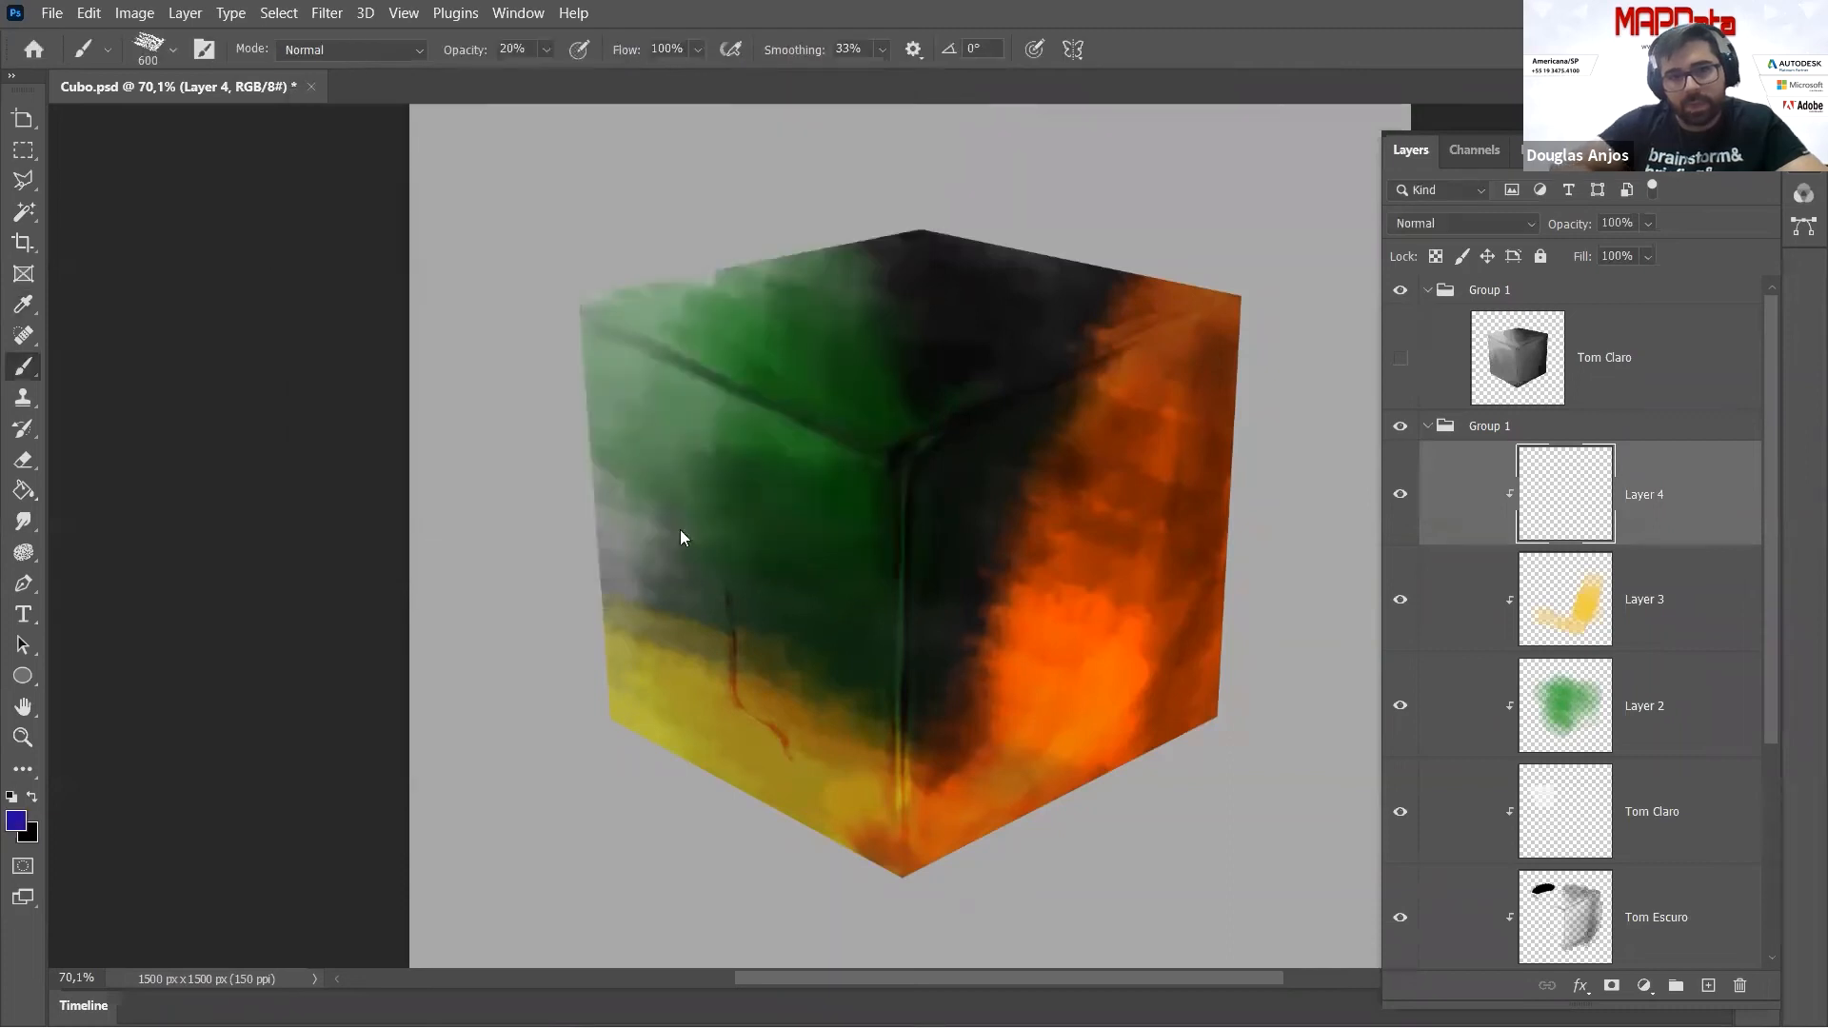
pyautogui.moveTo(620, 591)
pyautogui.mouseDown()
pyautogui.moveTo(639, 469)
pyautogui.moveTo(771, 232)
pyautogui.moveTo(641, 208)
pyautogui.moveTo(556, 477)
pyautogui.moveTo(616, 302)
pyautogui.moveTo(571, 632)
pyautogui.mouseUp()
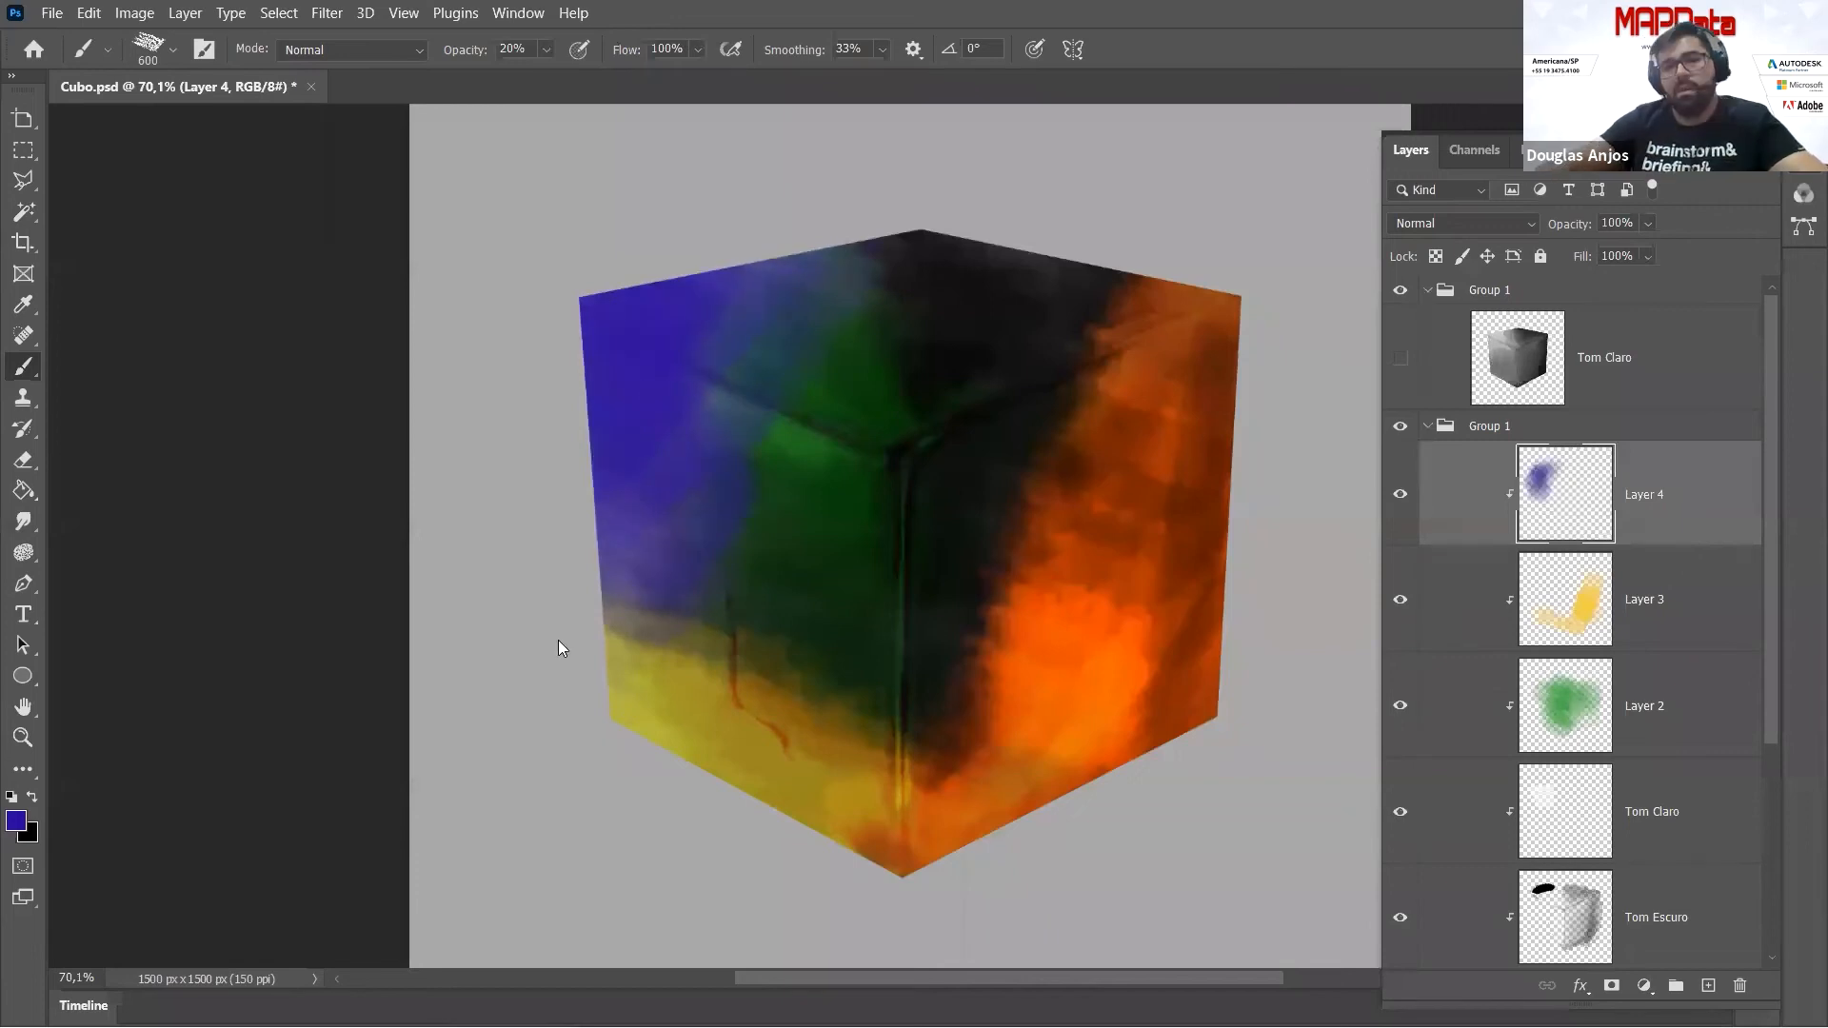
# Set the blue layer's blend mode to Overlay and compare the cube with the blue and yellow layers each hidden and shown
pyautogui.click(1526, 227)
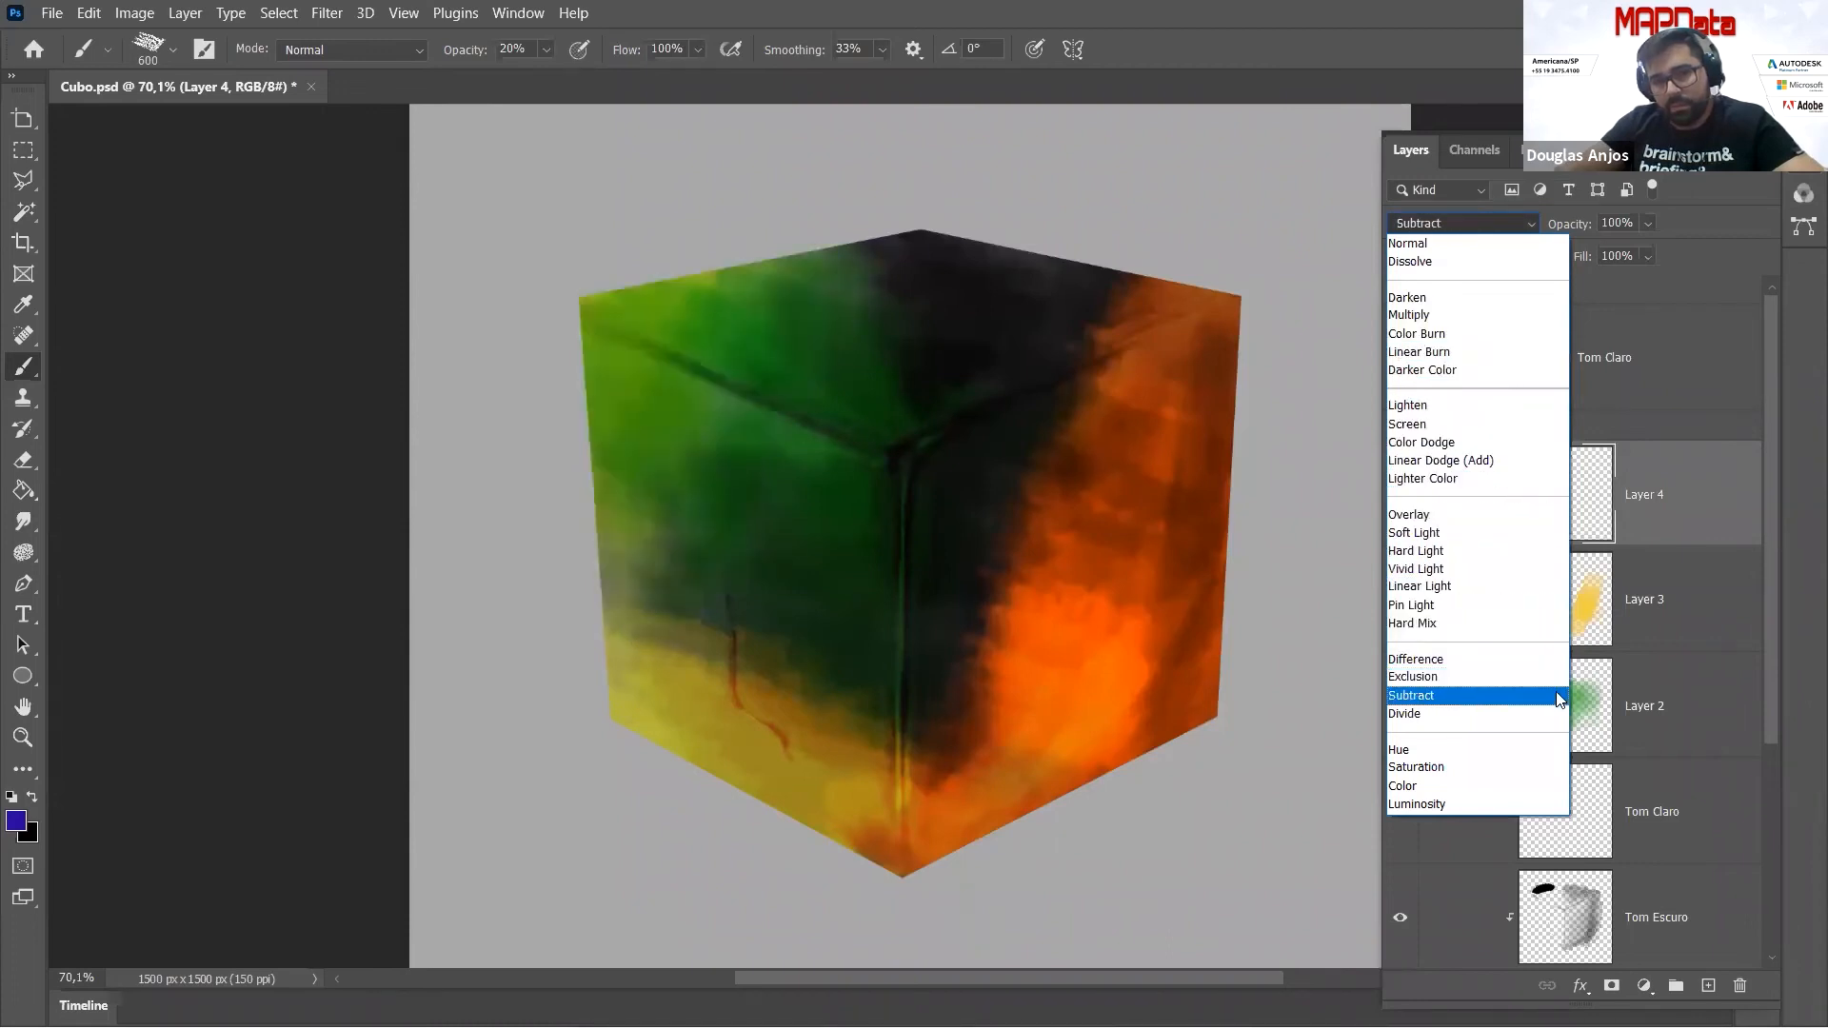
pyautogui.click(1565, 515)
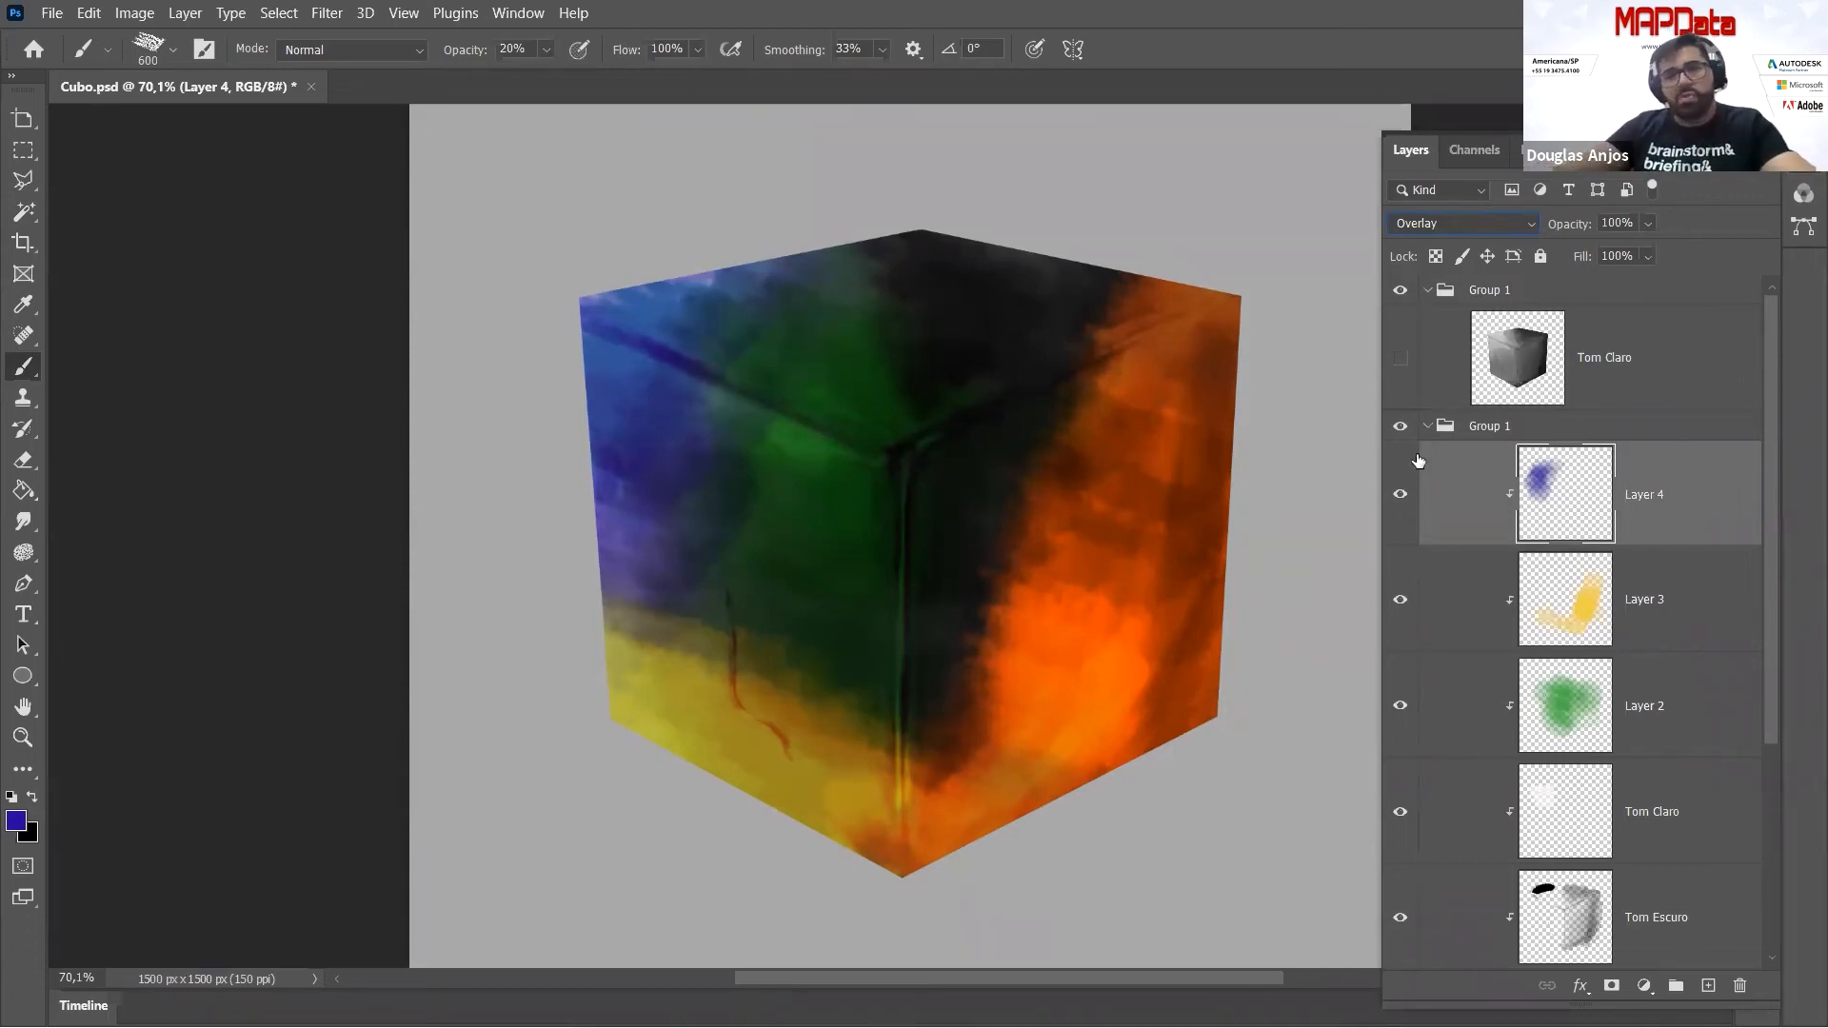
pyautogui.click(1401, 495)
pyautogui.click(1400, 495)
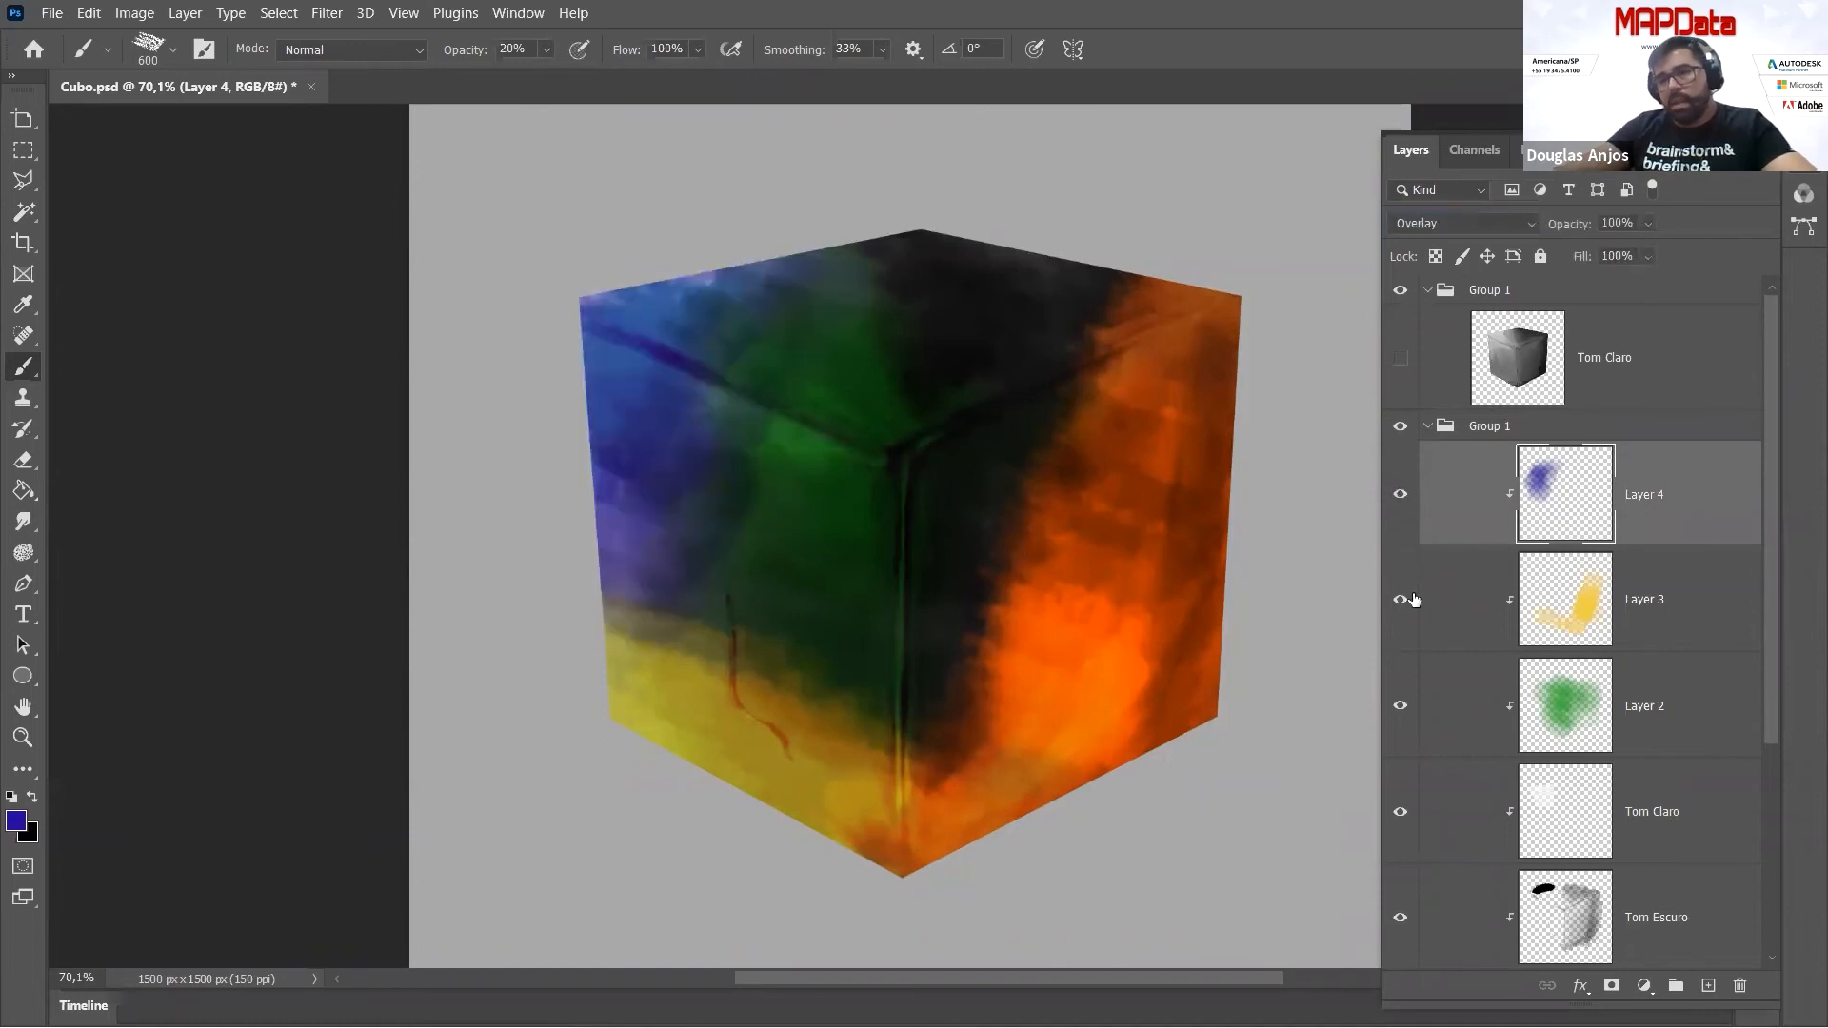
pyautogui.click(1400, 604)
pyautogui.click(1400, 604)
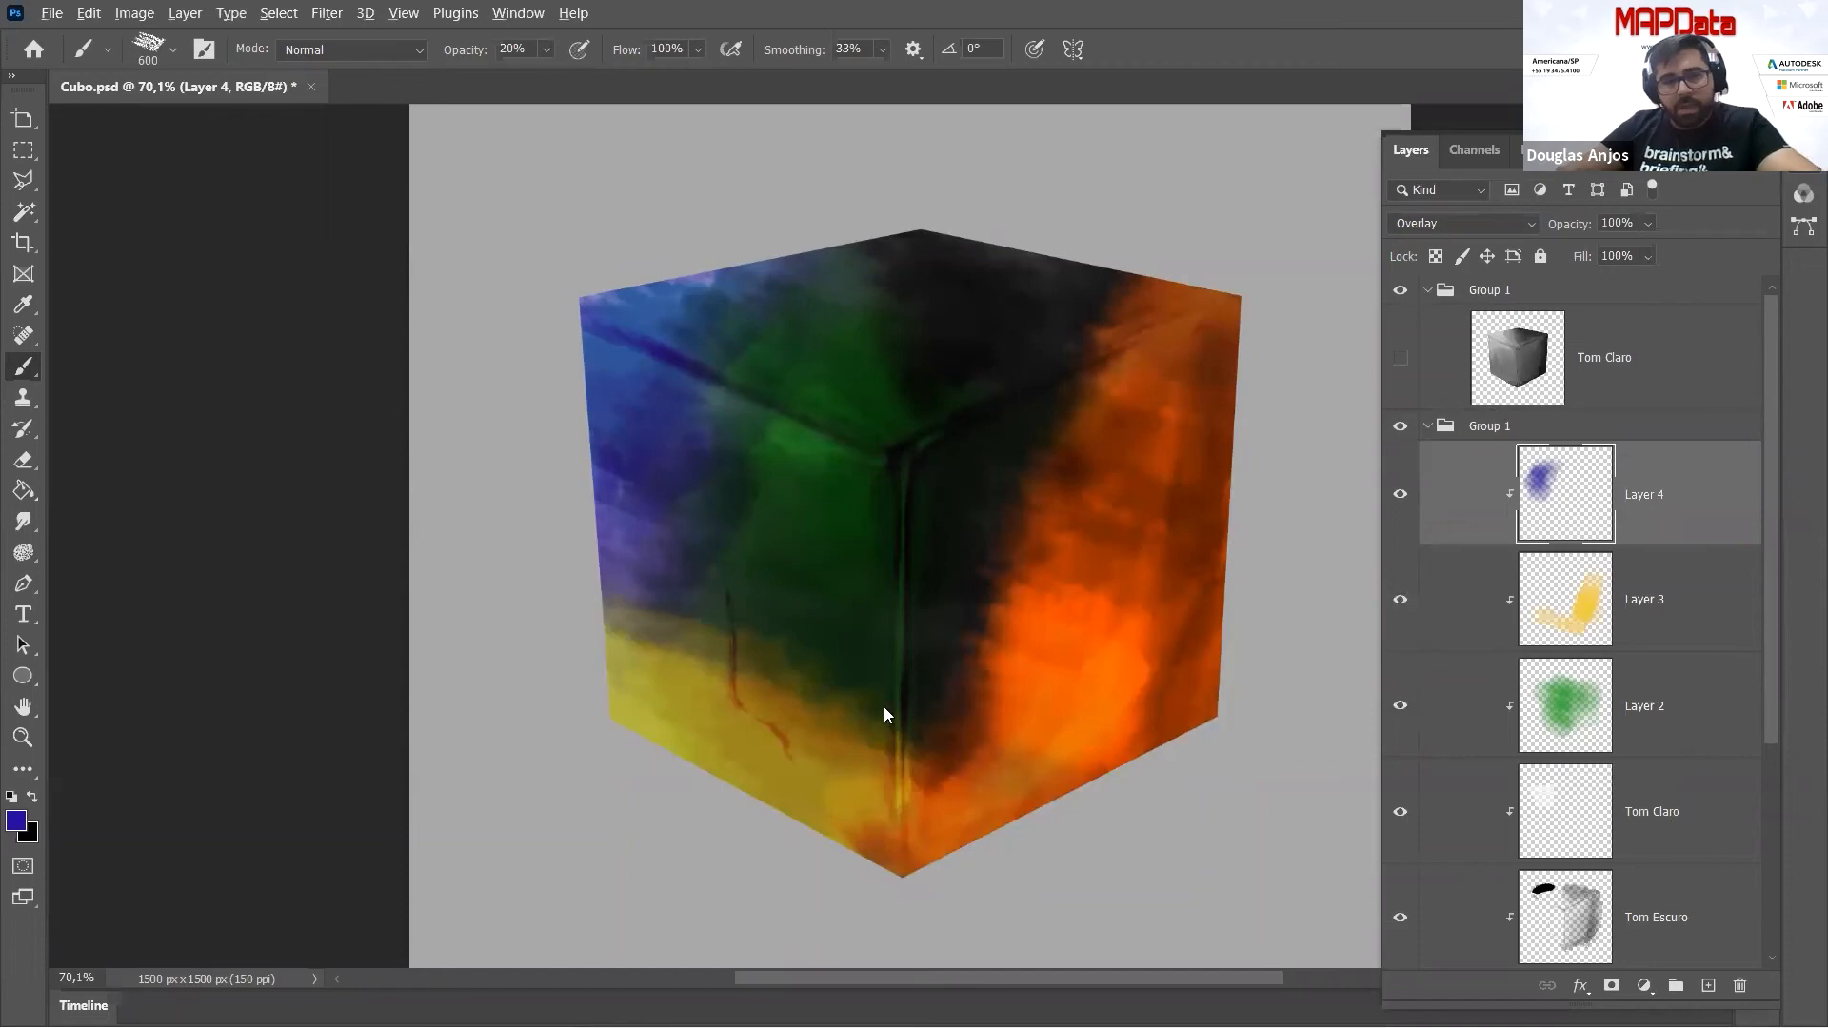
pyautogui.hotkey('alt', 'Tab')
pyautogui.press('Left')
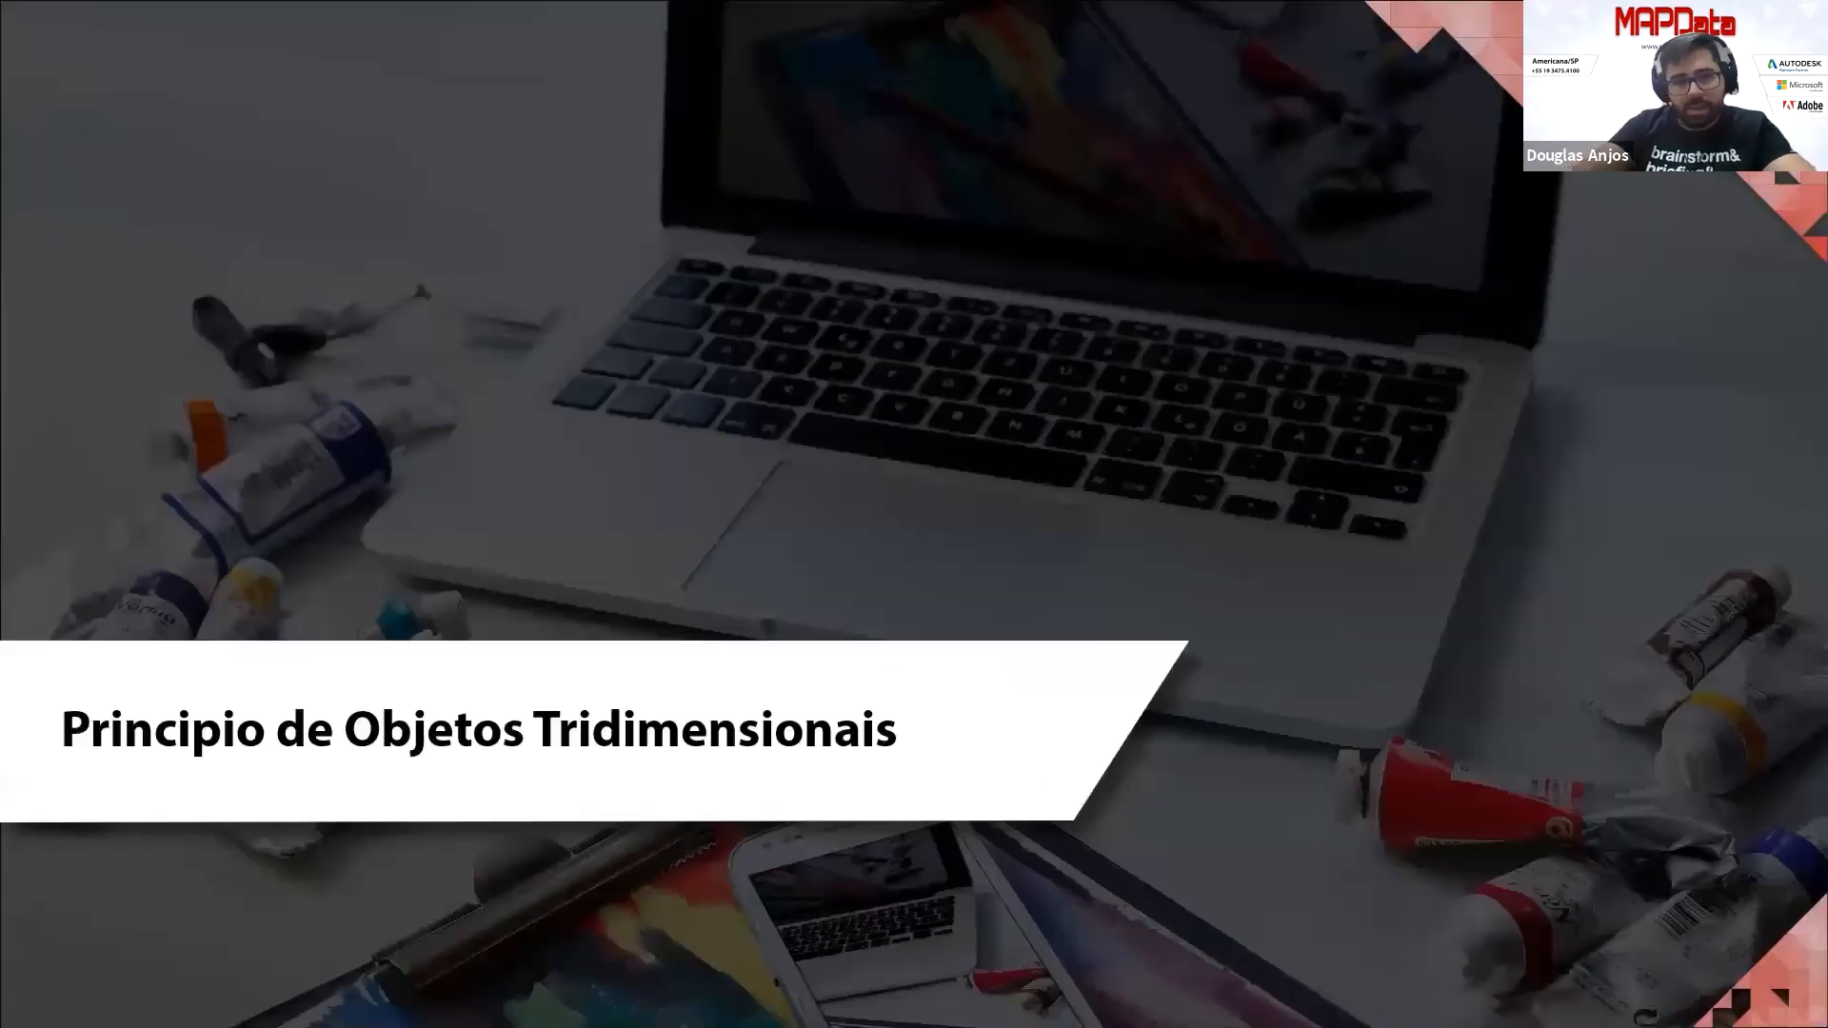
pyautogui.press('Right')
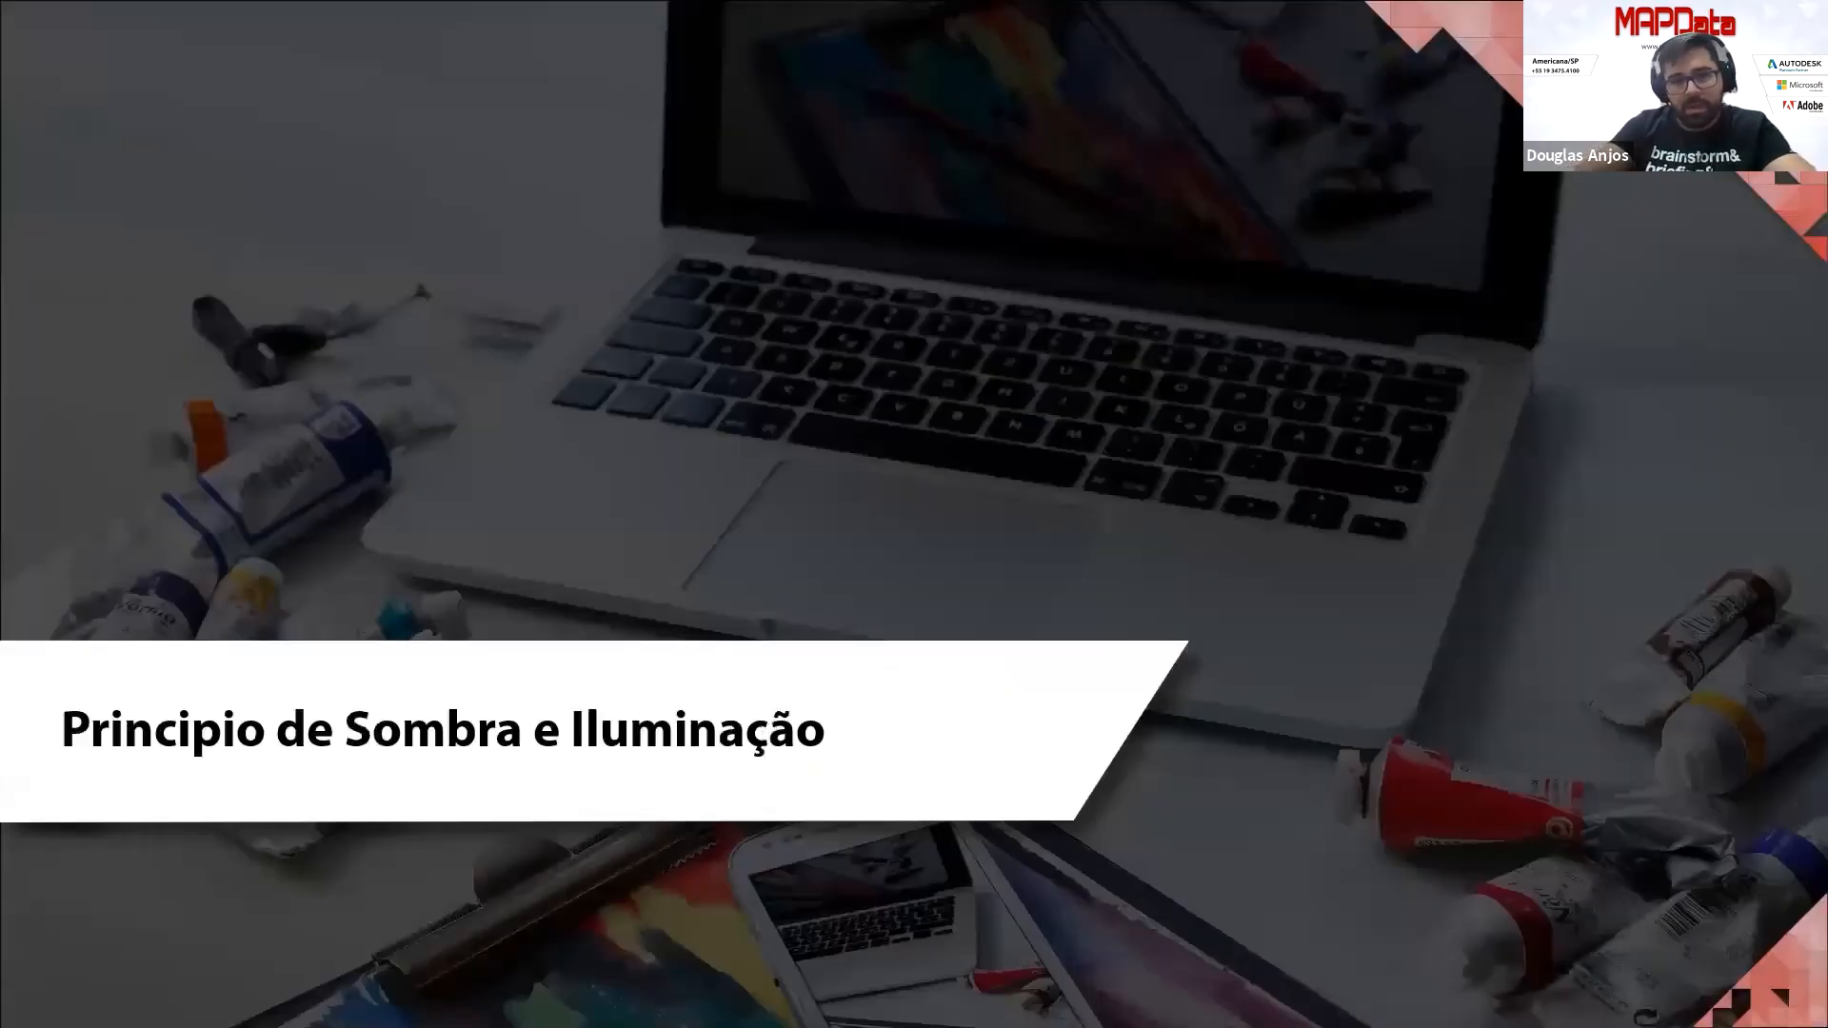
pyautogui.press('Right')
pyautogui.press('Right')
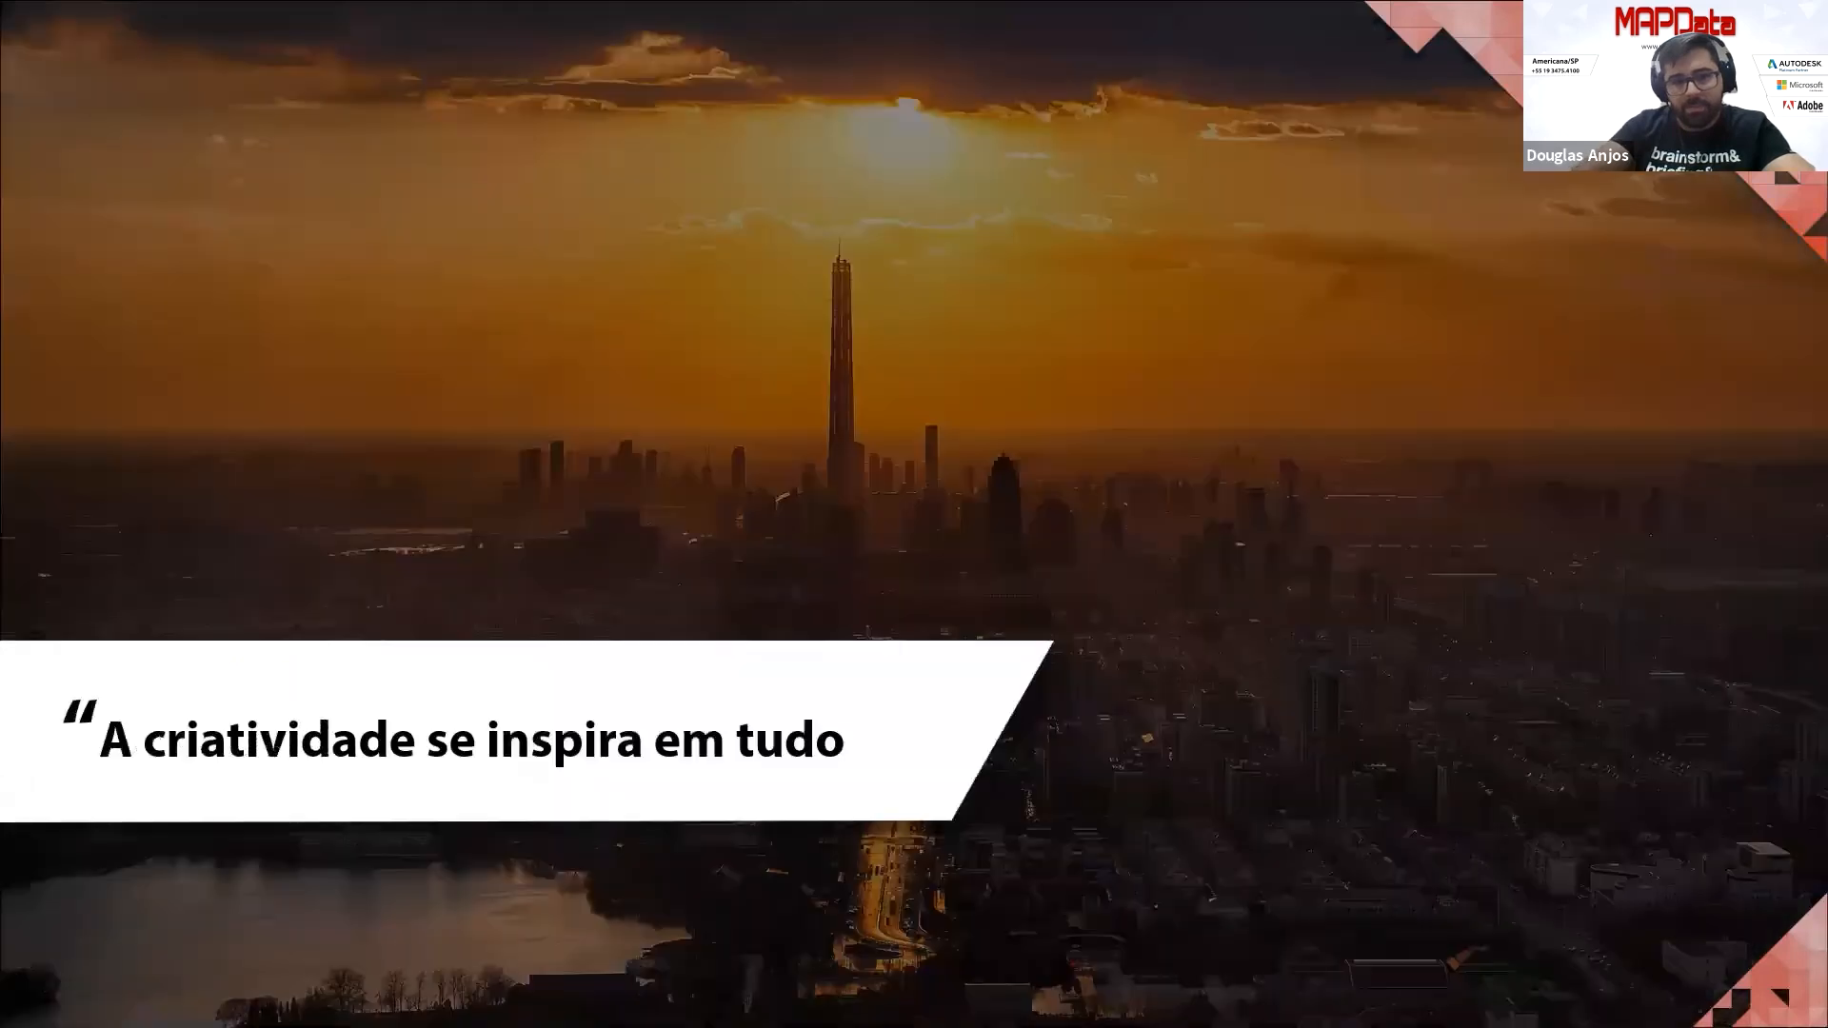
pyautogui.press('Left')
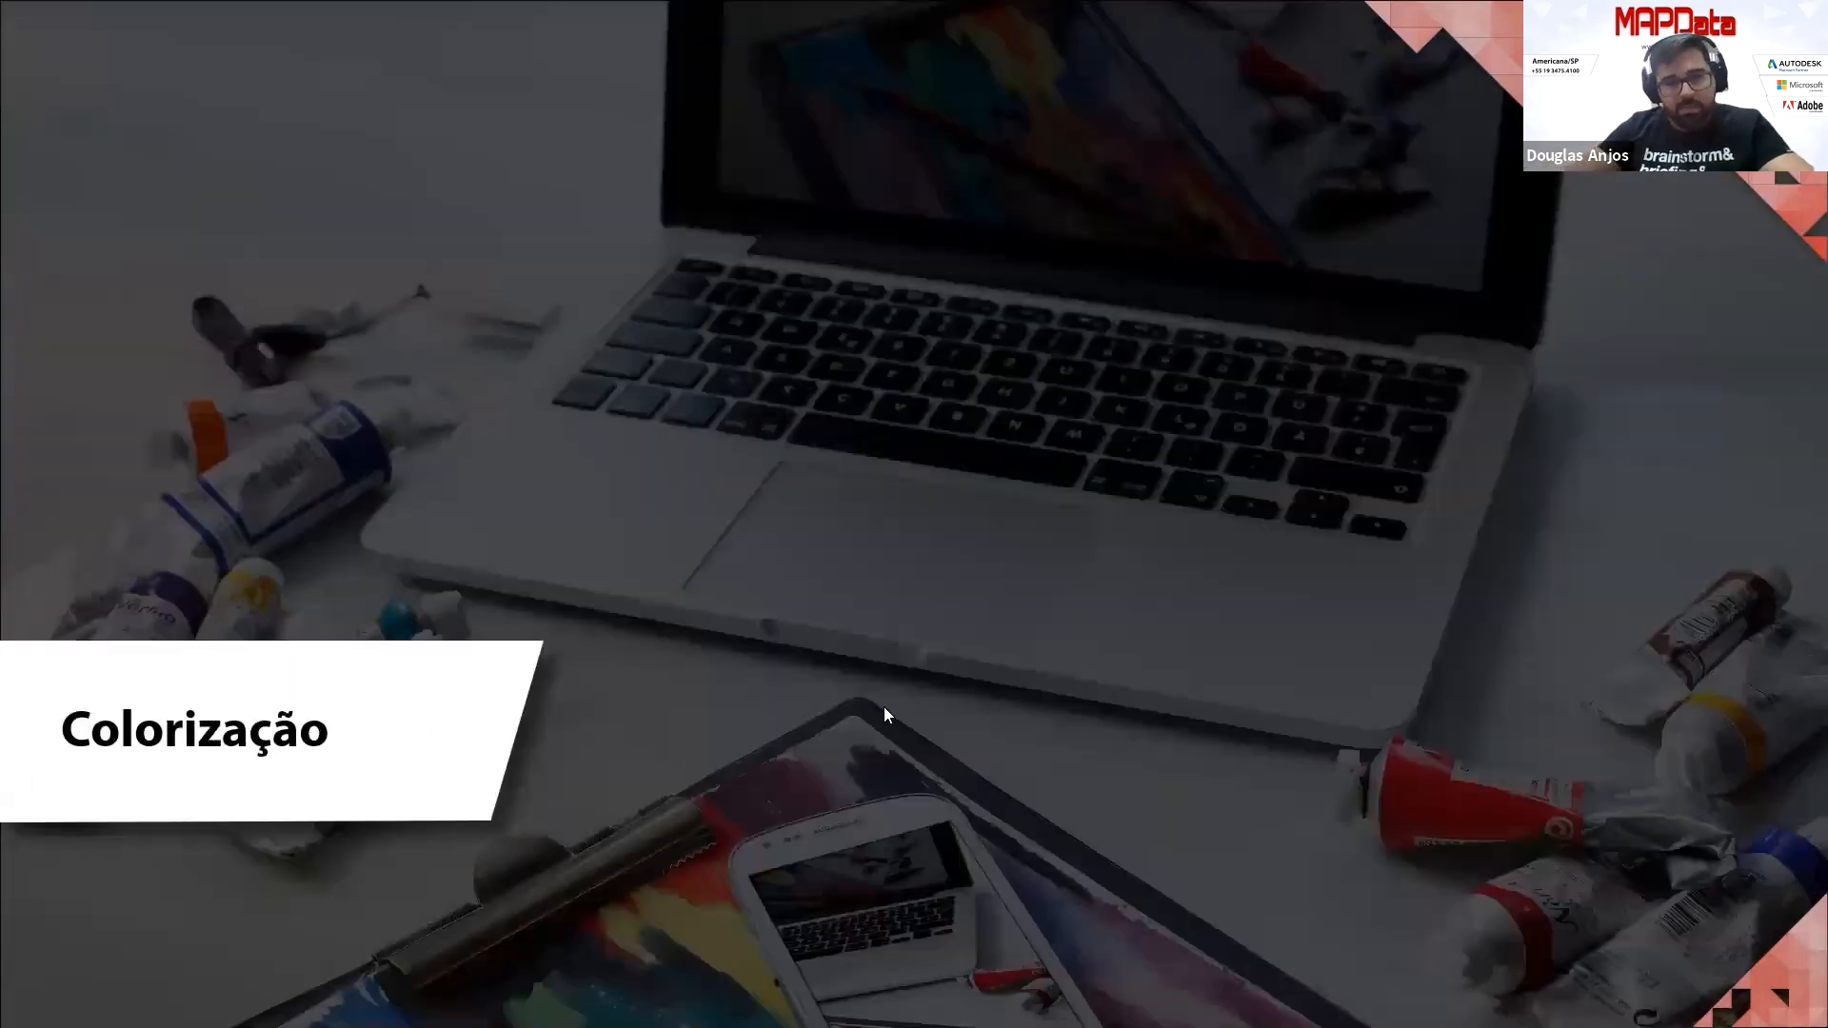
# Switch back to Photoshop, add an empty layer above the blue one and clip it to the cube's tone layers
pyautogui.hotkey('alt', 'Tab')
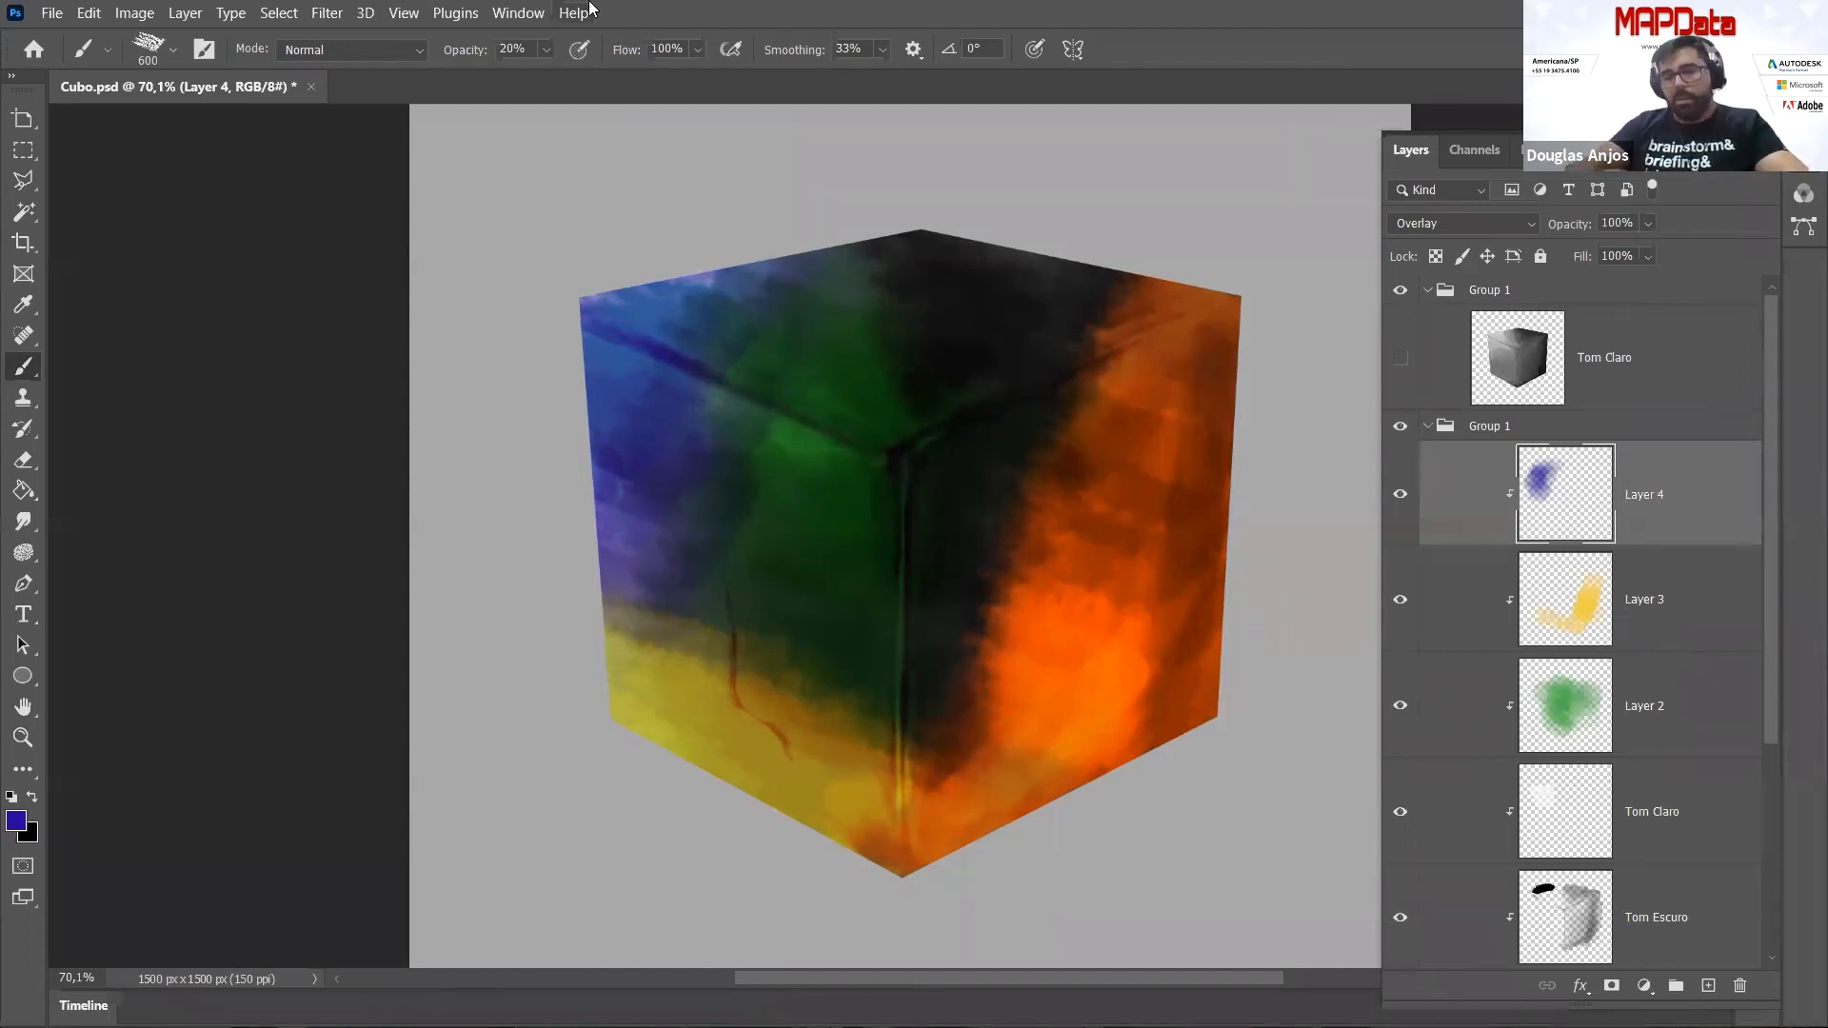
pyautogui.scroll(-5, 1376, 666)
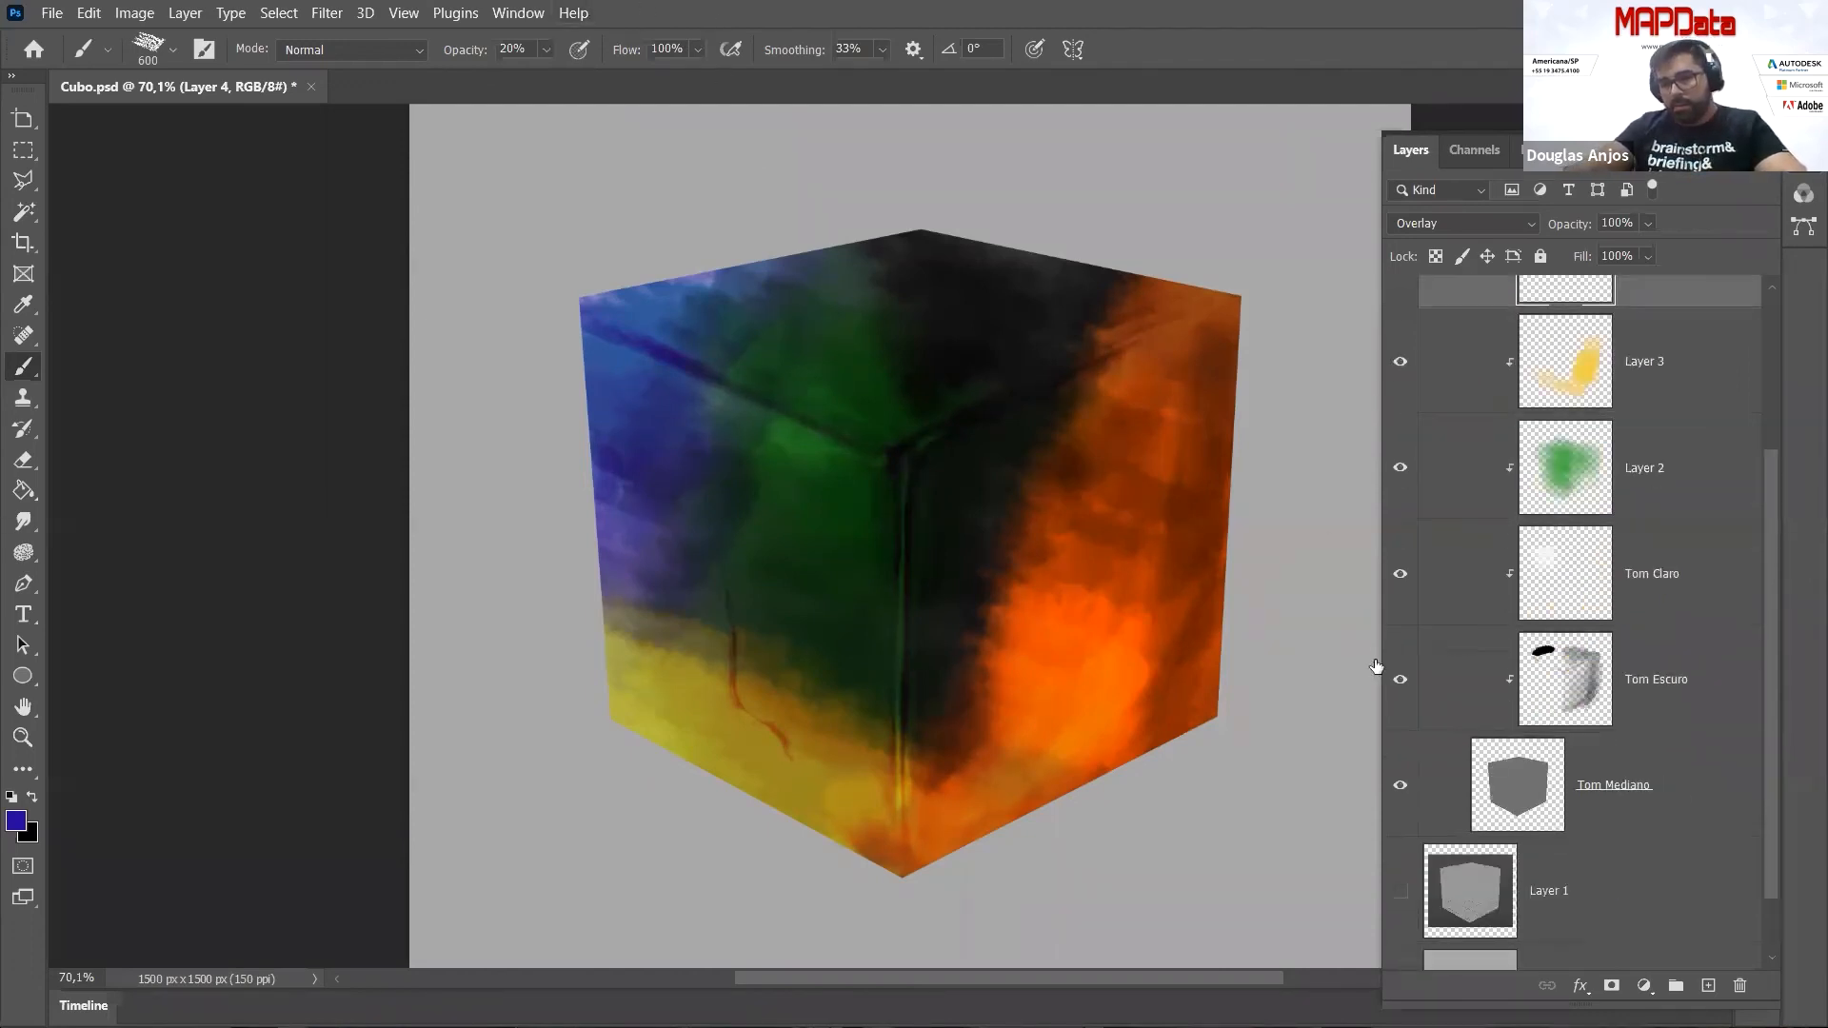
pyautogui.click(1708, 985)
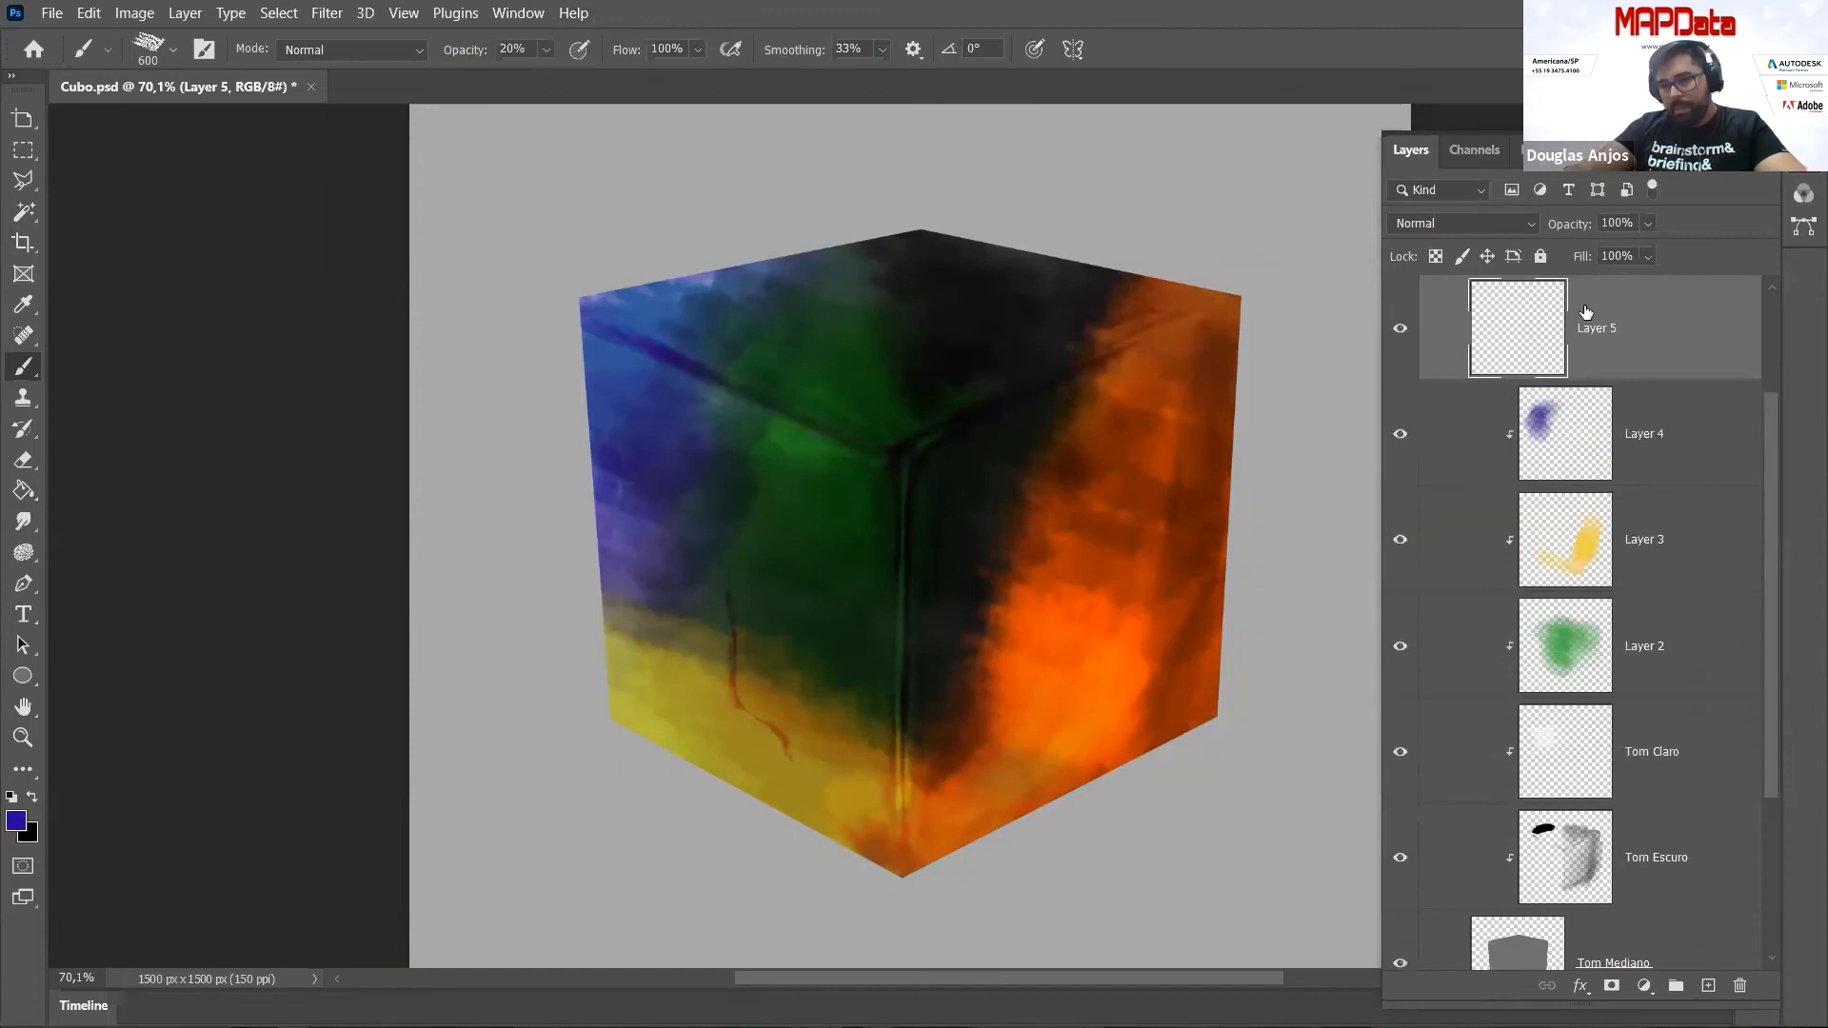
pyautogui.rightClick(1617, 332)
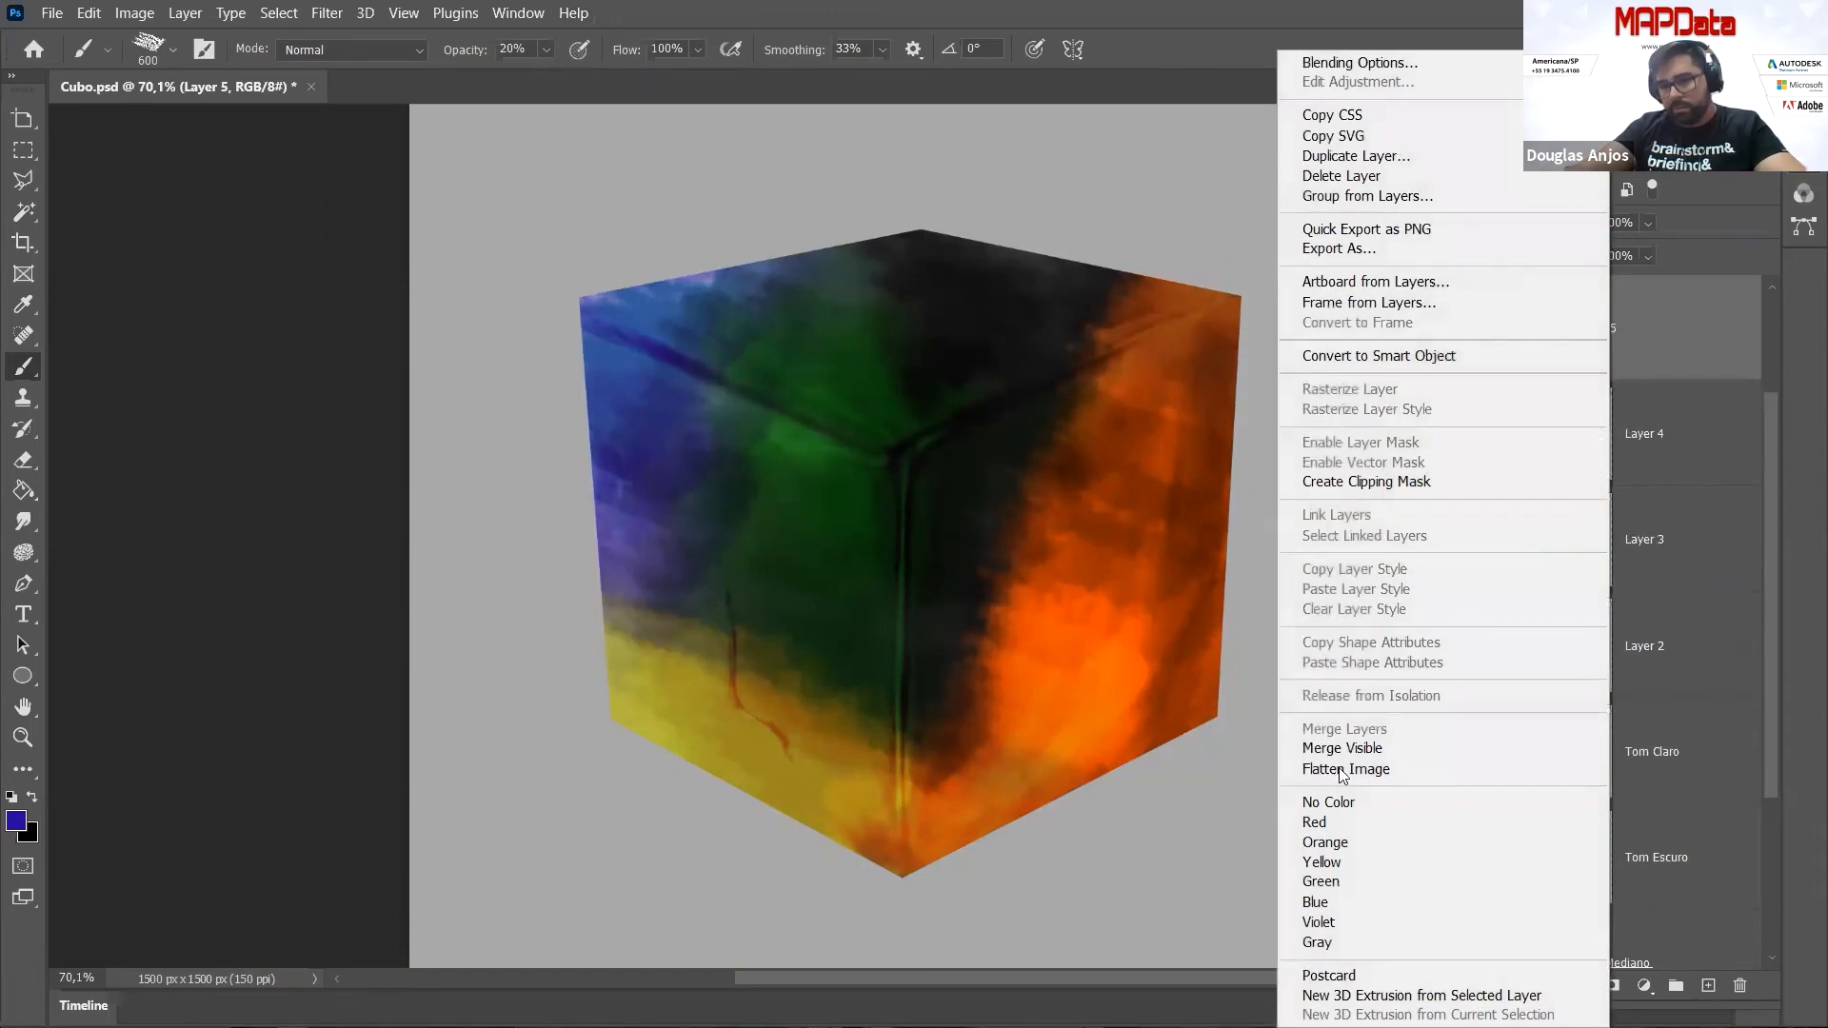
pyautogui.click(1424, 482)
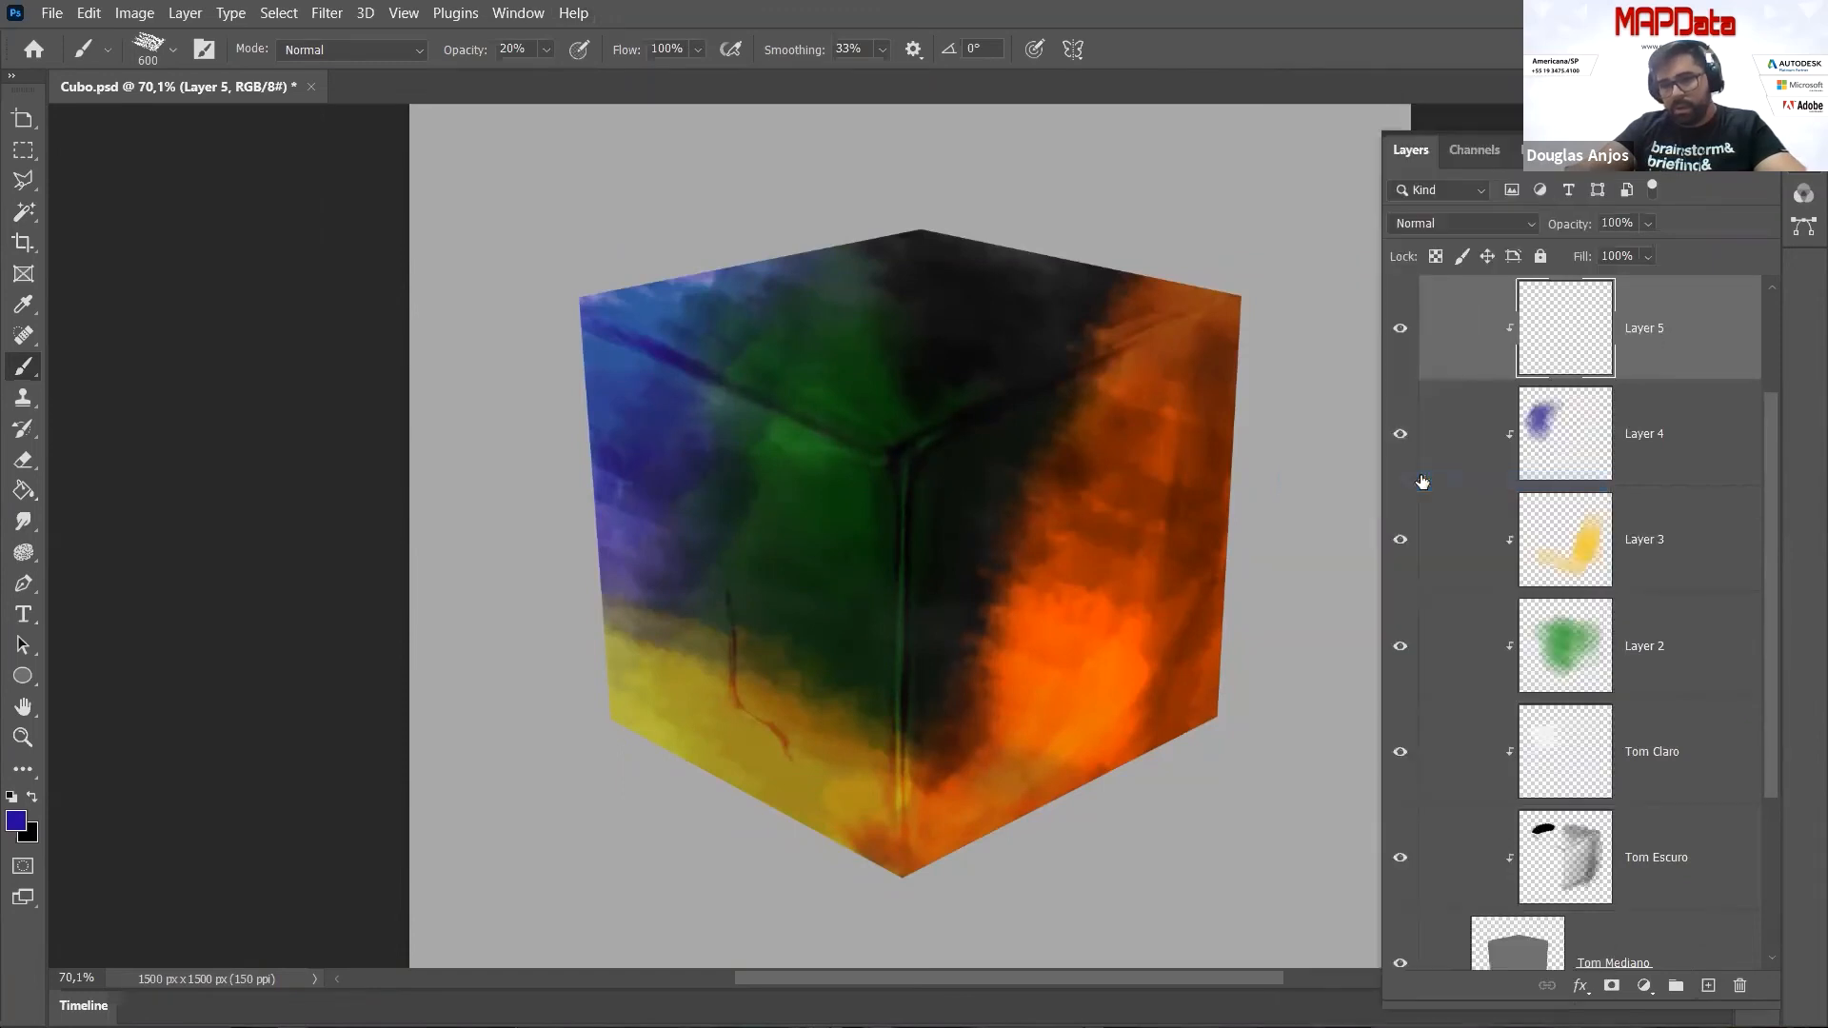
# Set the foreground colour to white (ffffff) and the brush opacity to 30%
pyautogui.click(15, 821)
pyautogui.moveTo(498, 330); pyautogui.dragTo(306, 162)
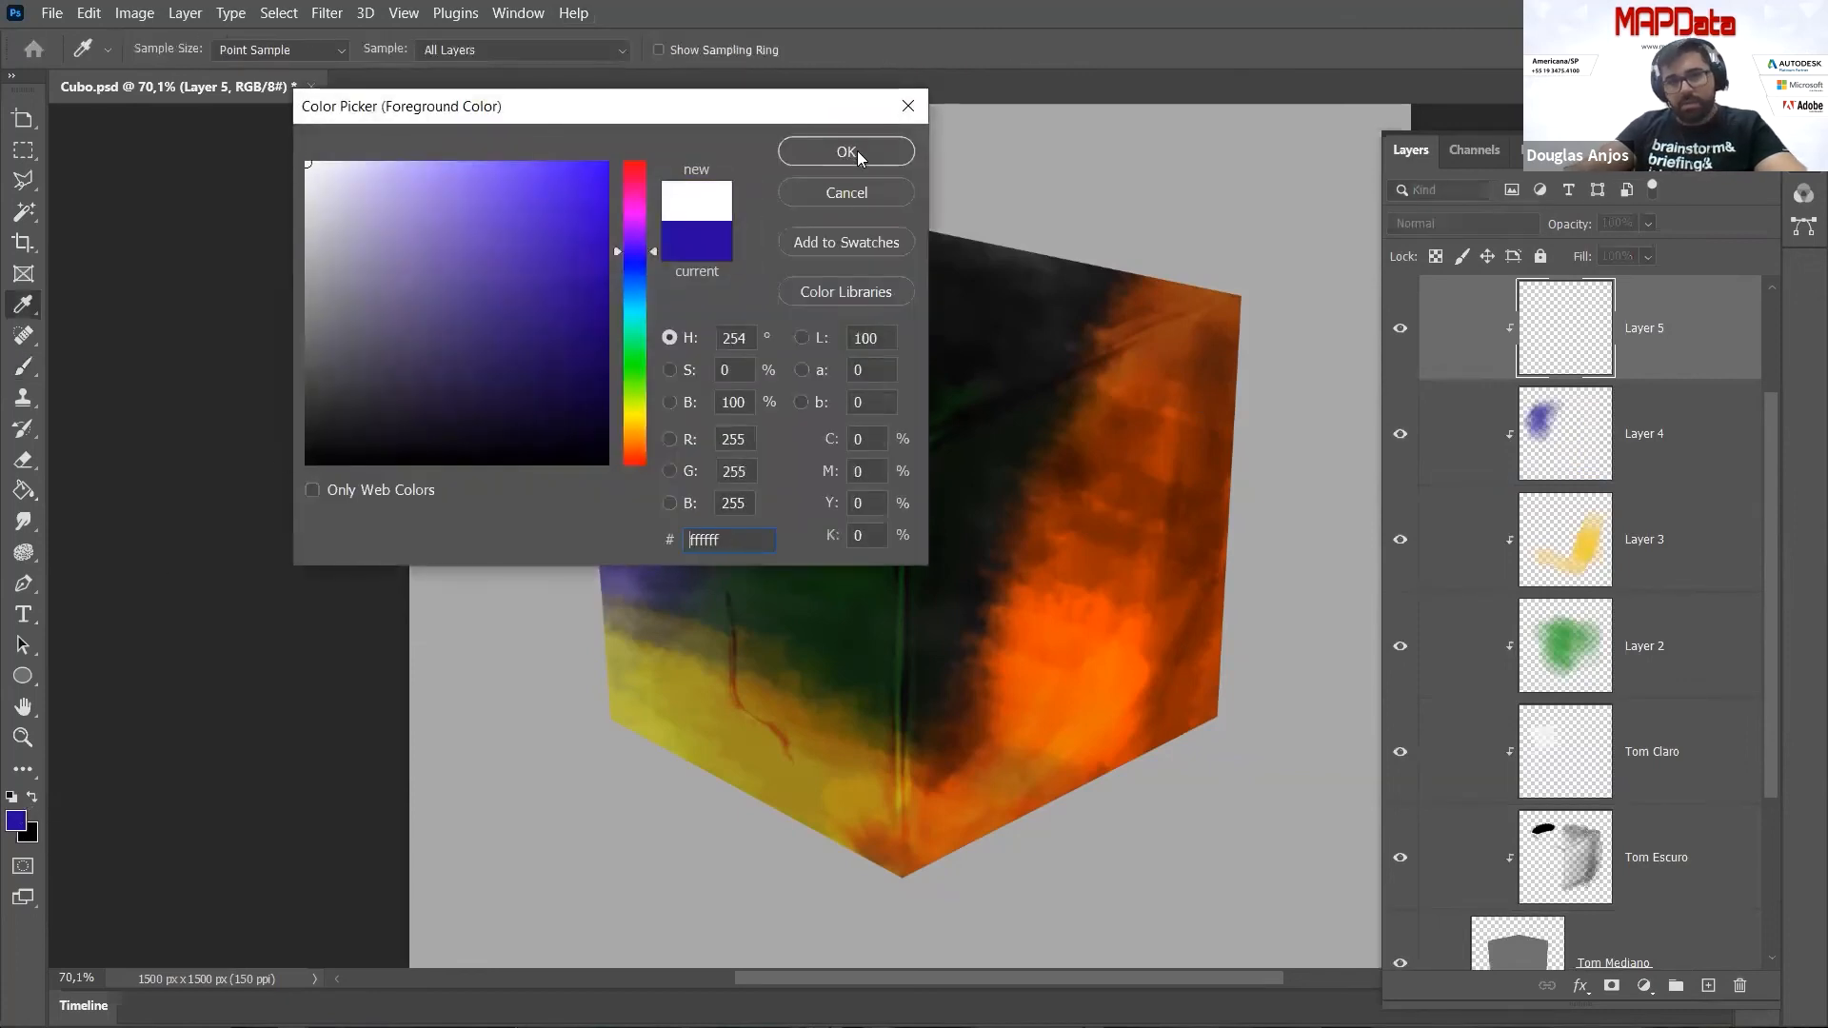
pyautogui.click(845, 151)
pyautogui.press('b')
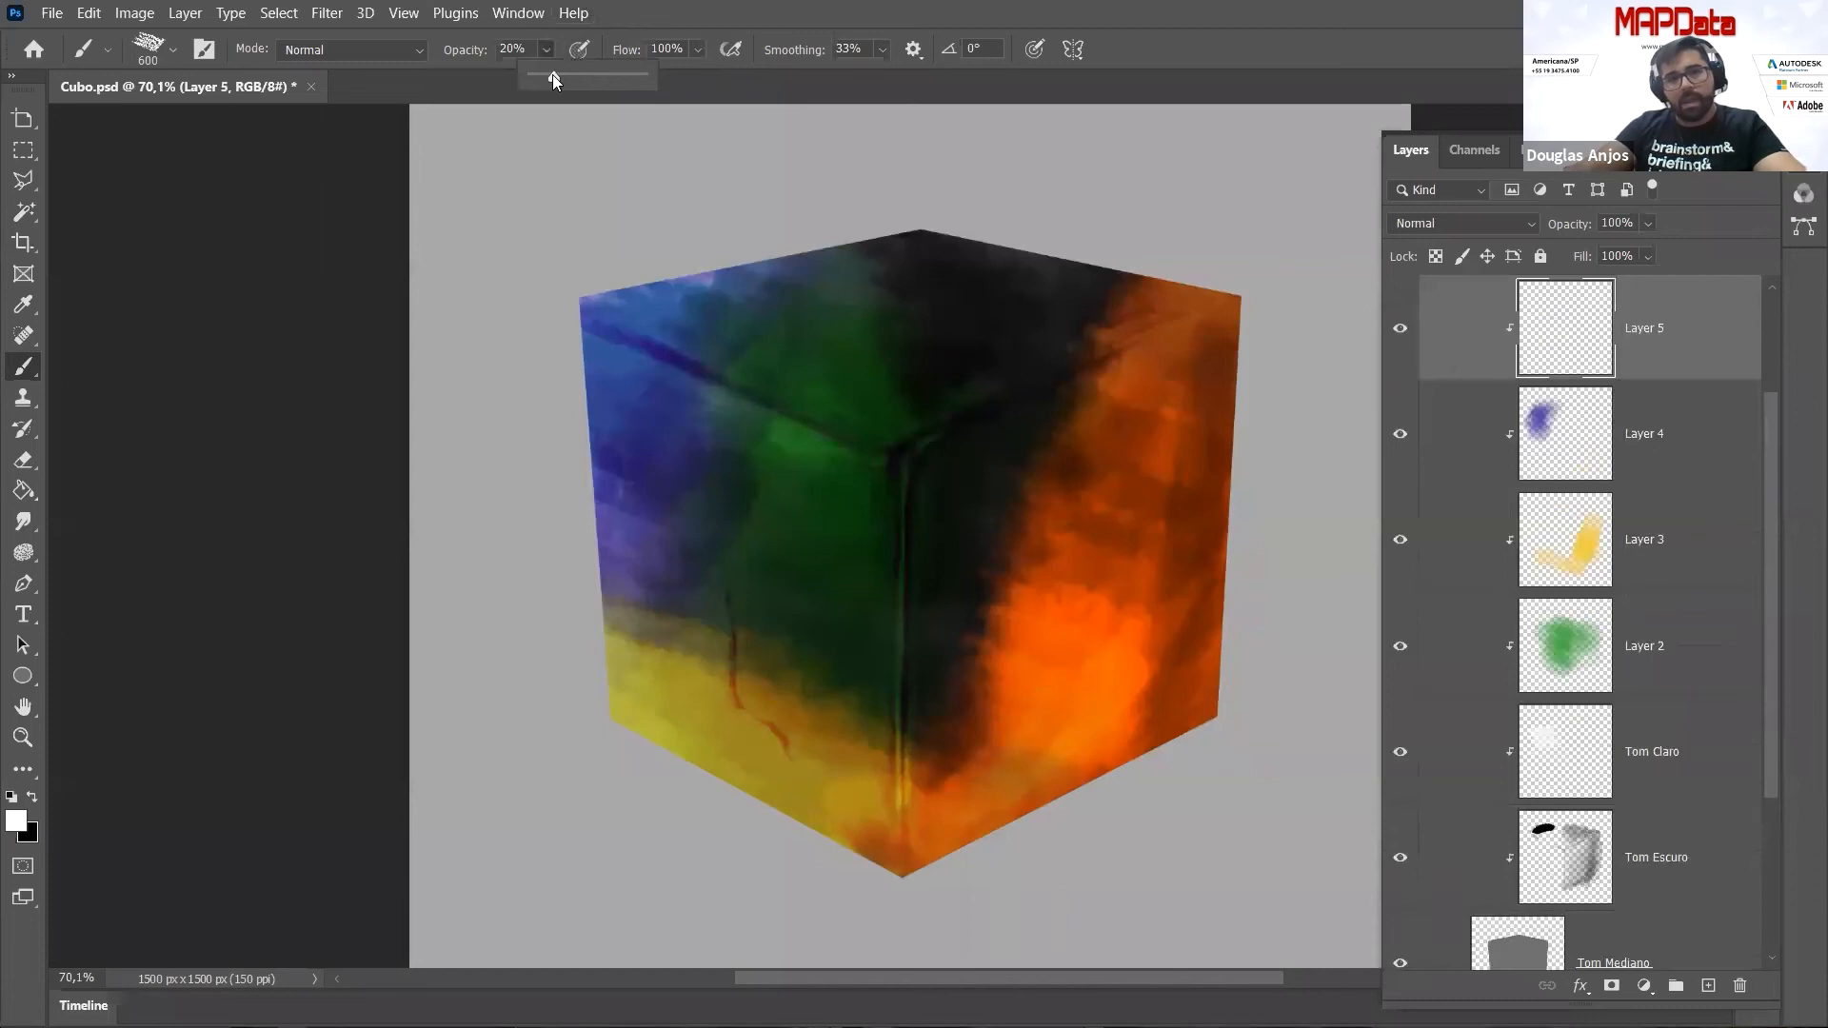
pyautogui.click(515, 50)
pyautogui.write('30')
pyautogui.press('Return')
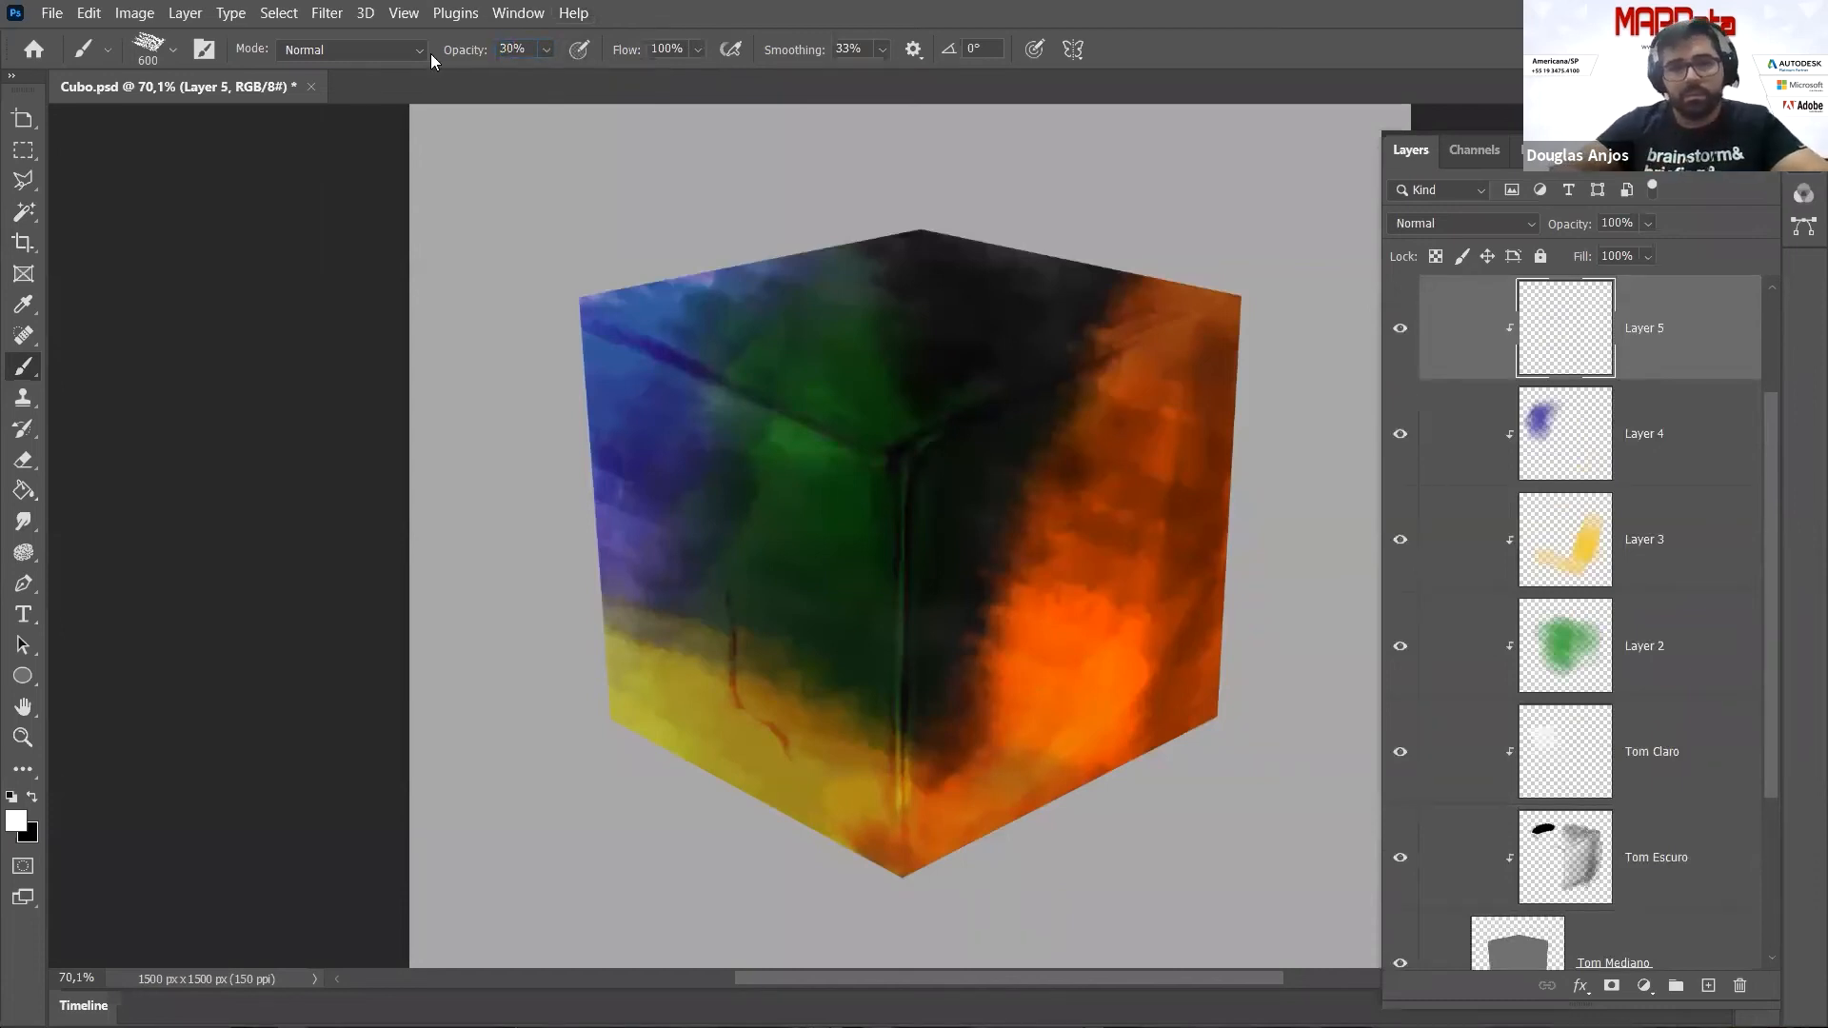
# Reduce the brush size to 60 px
pyautogui.press('[')
pyautogui.press('[')
pyautogui.press('[')
pyautogui.press('[')
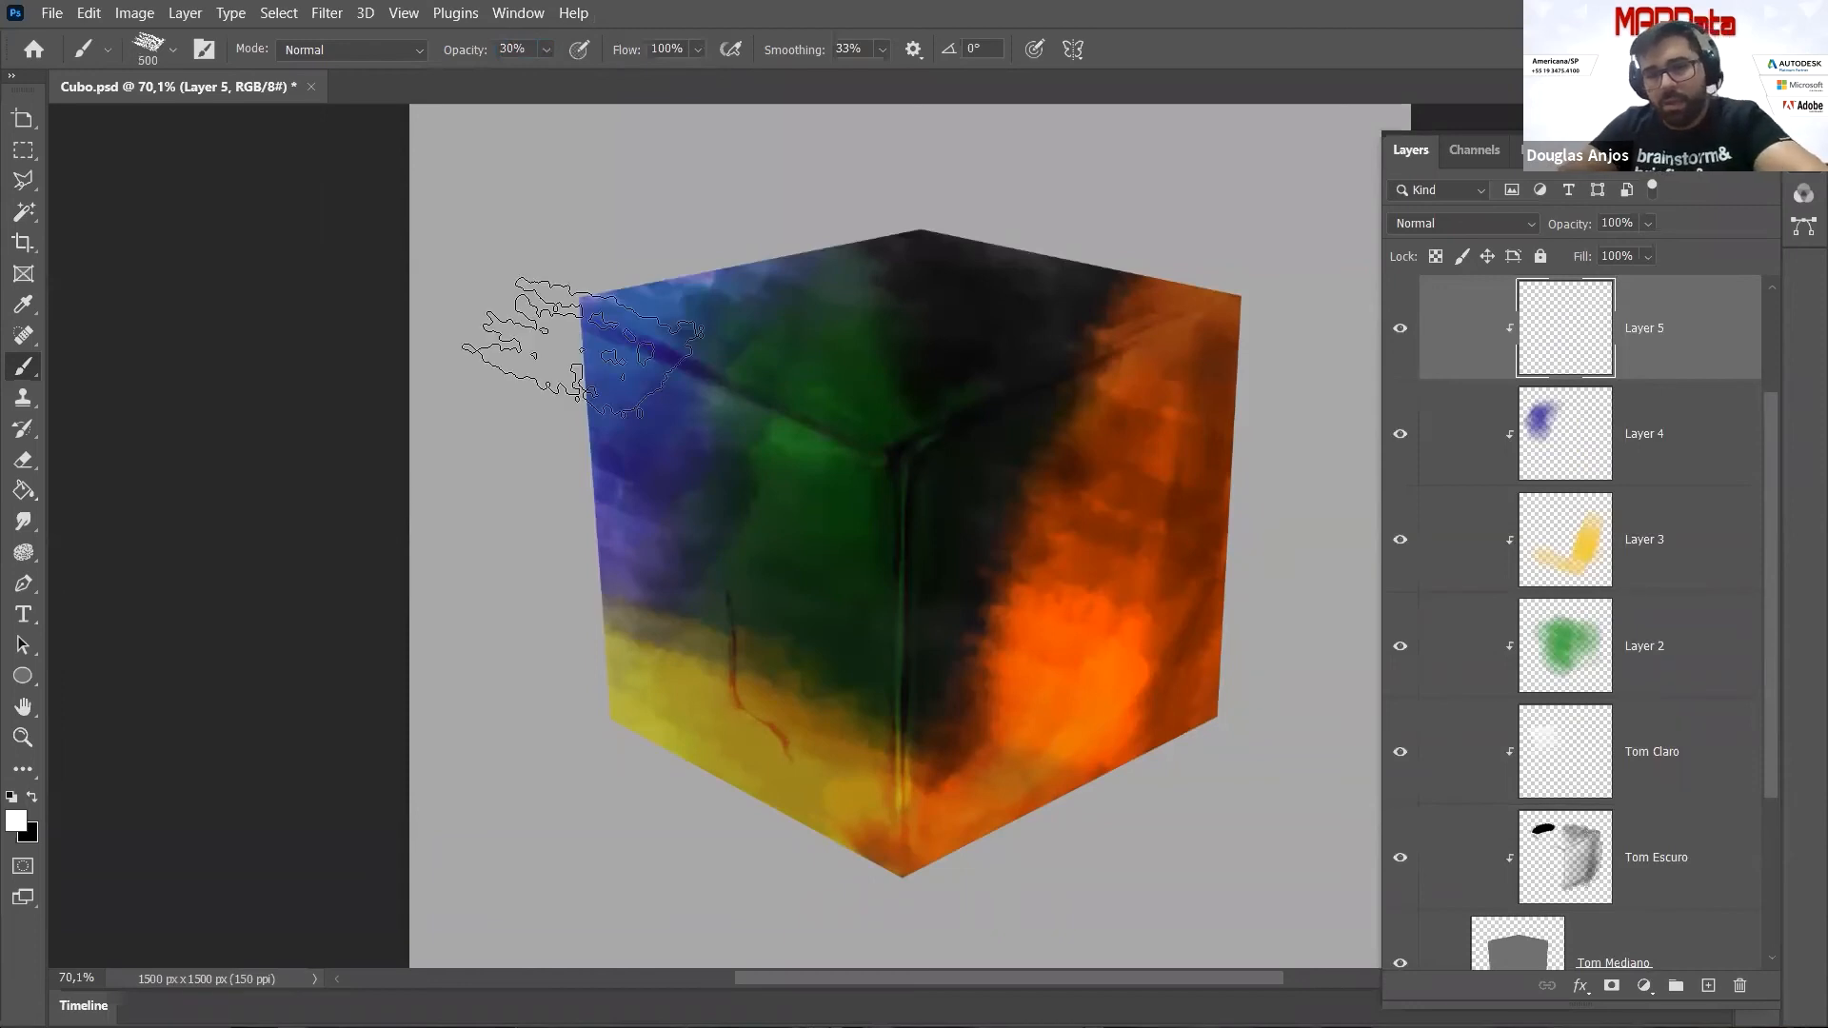
pyautogui.press('[')
pyautogui.press('[')
pyautogui.press('[')
pyautogui.press('[')
pyautogui.press('[')
pyautogui.press('[')
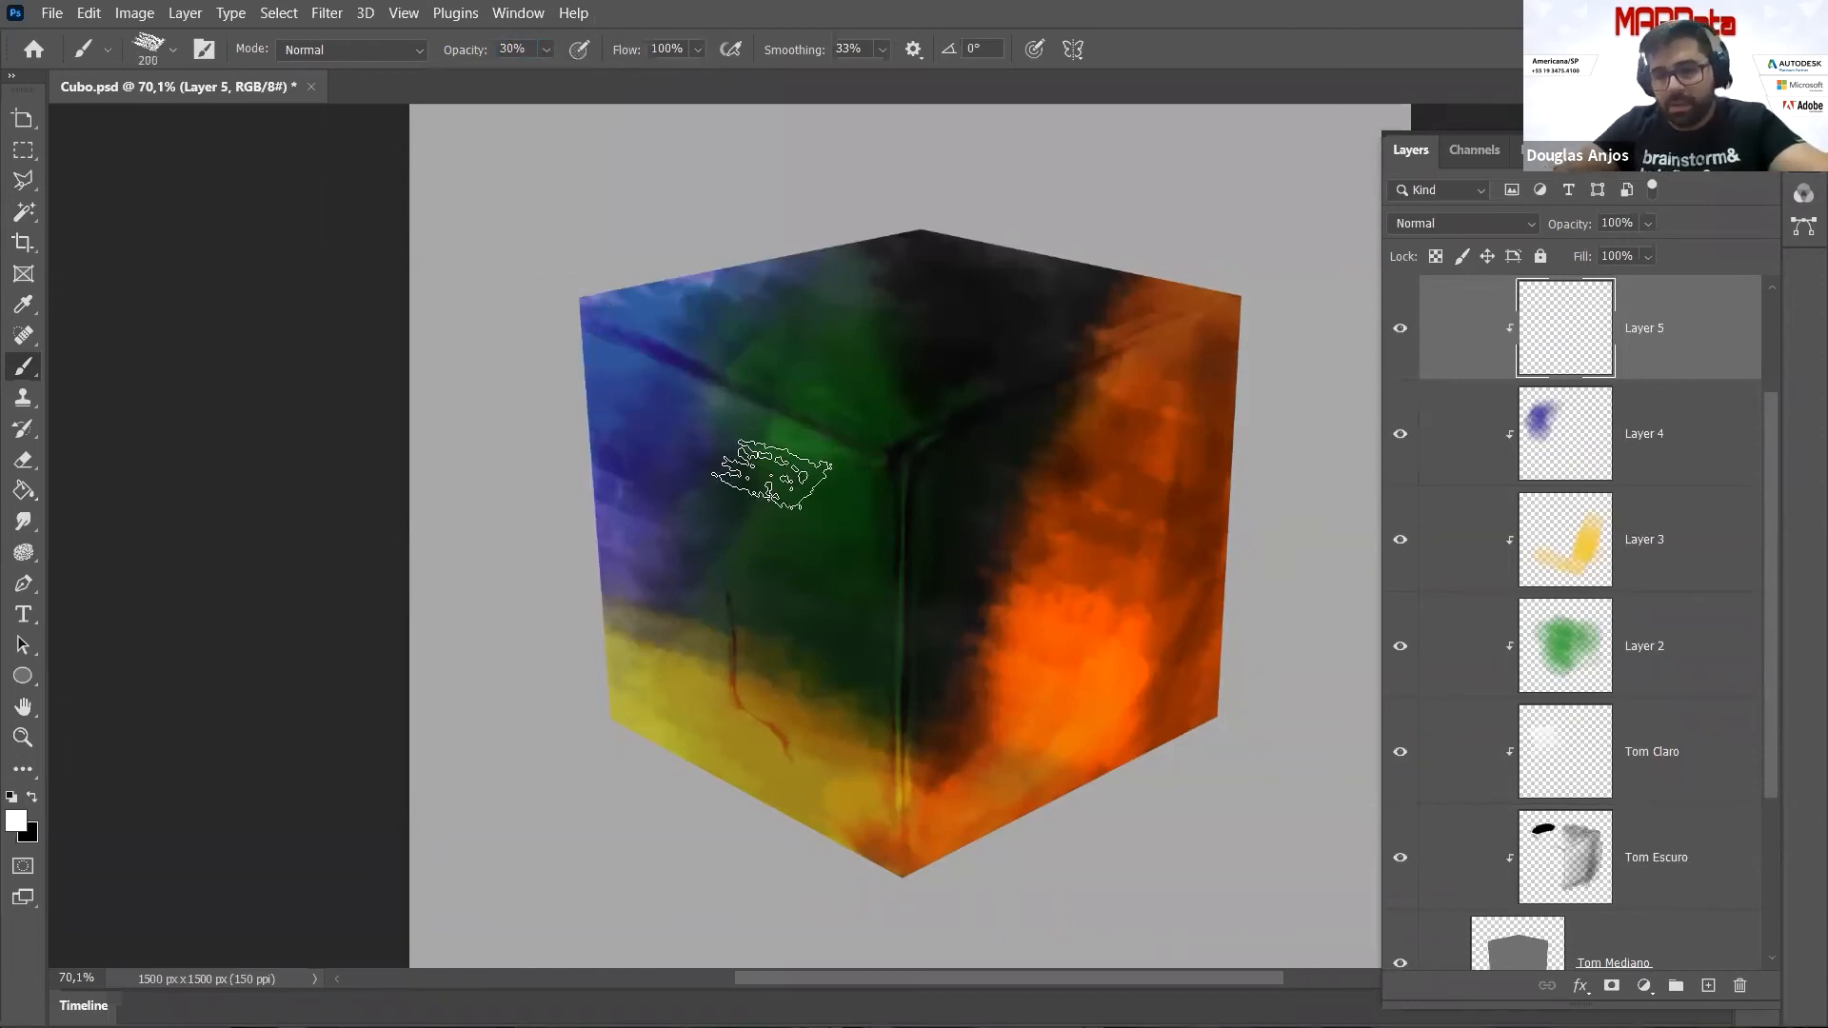
pyautogui.press('[')
pyautogui.press('[')
pyautogui.press('[')
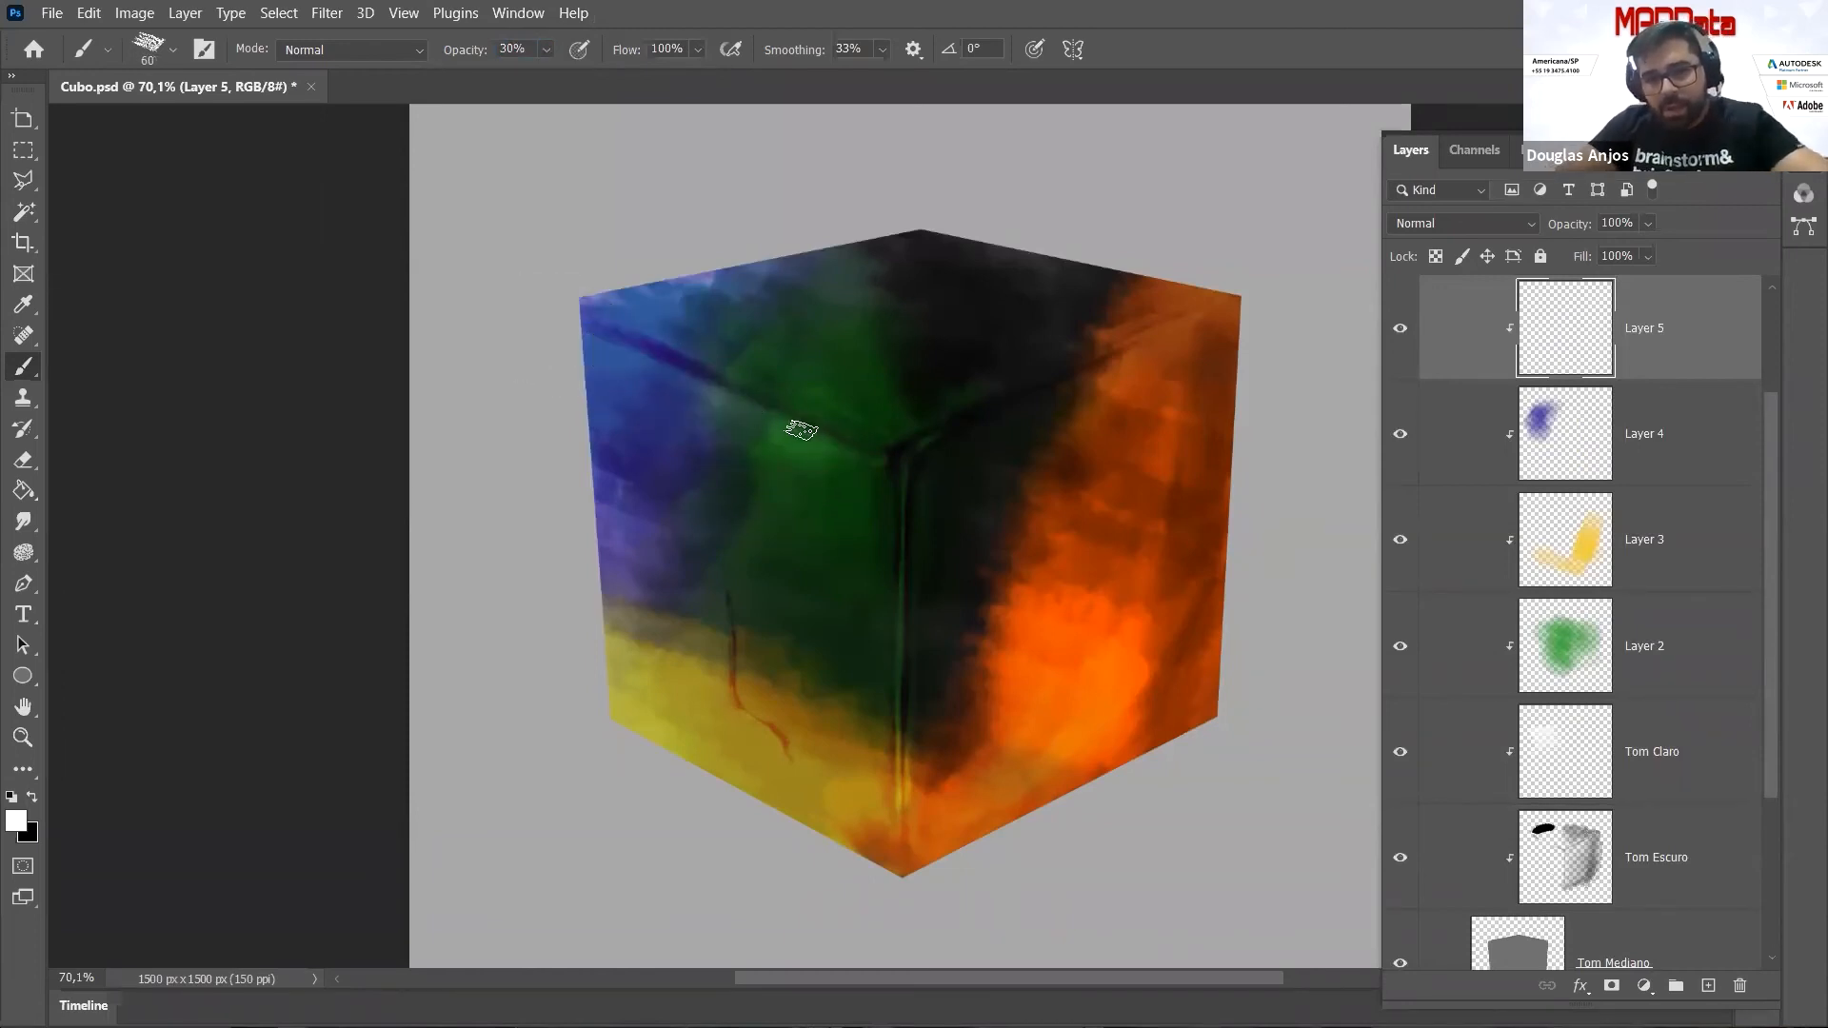
# Try white highlight strokes near the edge between the cube's top and left faces, and undo them
pyautogui.click(747, 396)
pyautogui.moveTo(822, 429)
pyautogui.mouseDown()
pyautogui.moveTo(750, 392)
pyautogui.moveTo(823, 429)
pyautogui.mouseUp()
pyautogui.hotkey('ctrl', 'z')
pyautogui.hotkey('ctrl', 'z')
pyautogui.hotkey('ctrl', 'z')
# Reduce the brush to 15 px and paint white highlights along the three edges near the cube's front corner
pyautogui.press('[')
pyautogui.press('[')
pyautogui.press('[')
pyautogui.press('[')
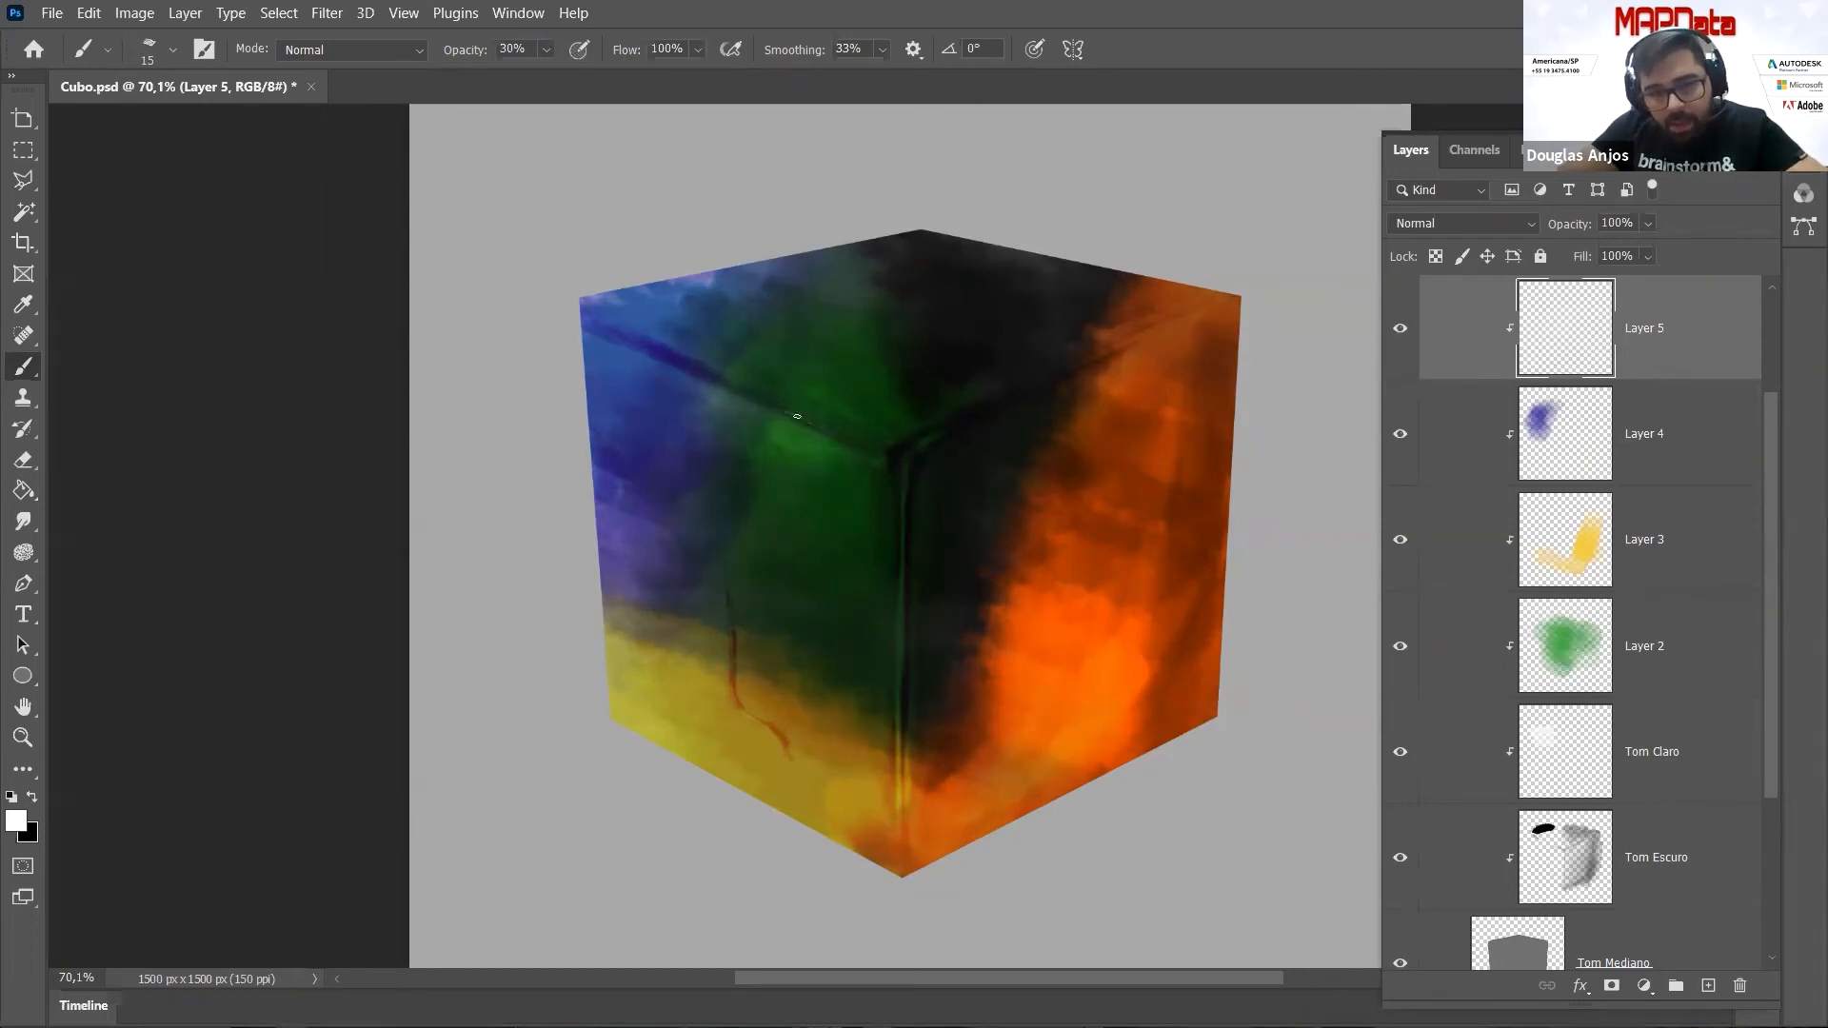
pyautogui.moveTo(784, 414); pyautogui.dragTo(865, 448)
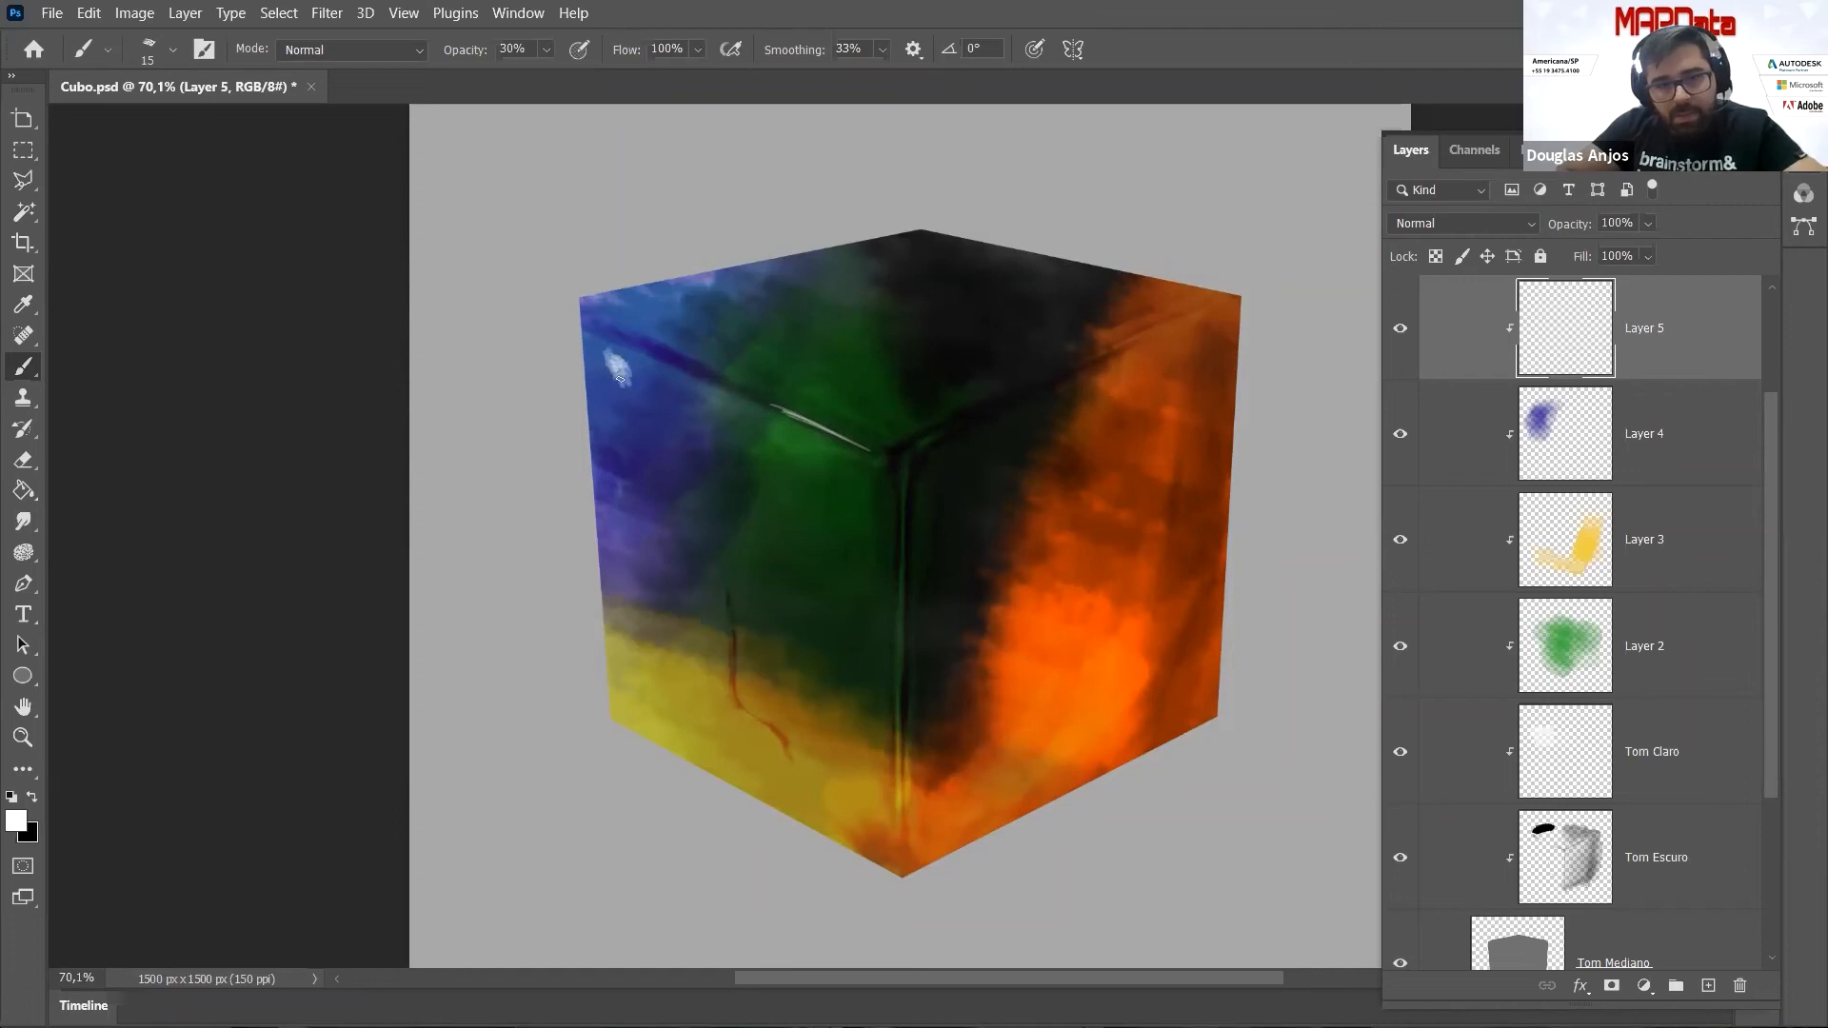
pyautogui.moveTo(895, 476); pyautogui.dragTo(897, 552)
pyautogui.moveTo(935, 433); pyautogui.dragTo(991, 404)
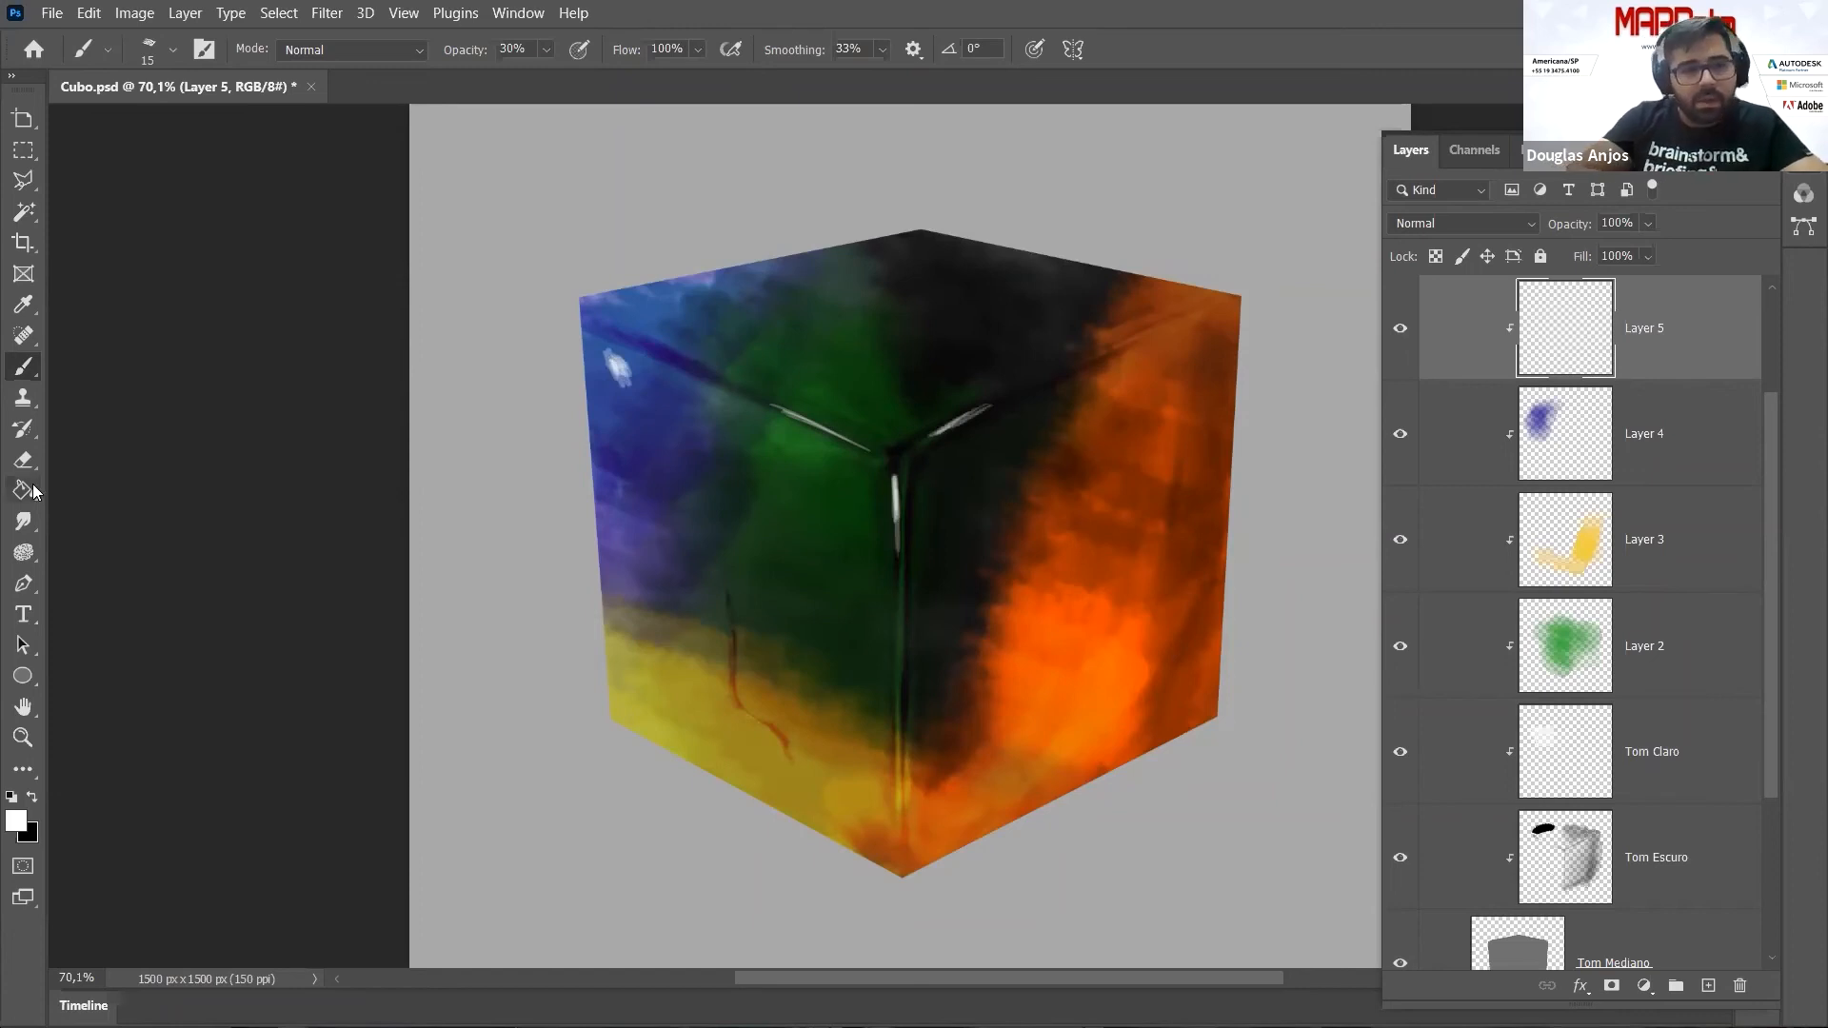
# Take the Smudge tool at 50 px, try smearing the white spot on the blue face, and undo the smear
pyautogui.click(23, 521)
pyautogui.press('[')
pyautogui.press('[')
pyautogui.press('[')
pyautogui.press('[')
pyautogui.press('[')
pyautogui.press('[')
pyautogui.moveTo(621, 375); pyautogui.dragTo(634, 419)
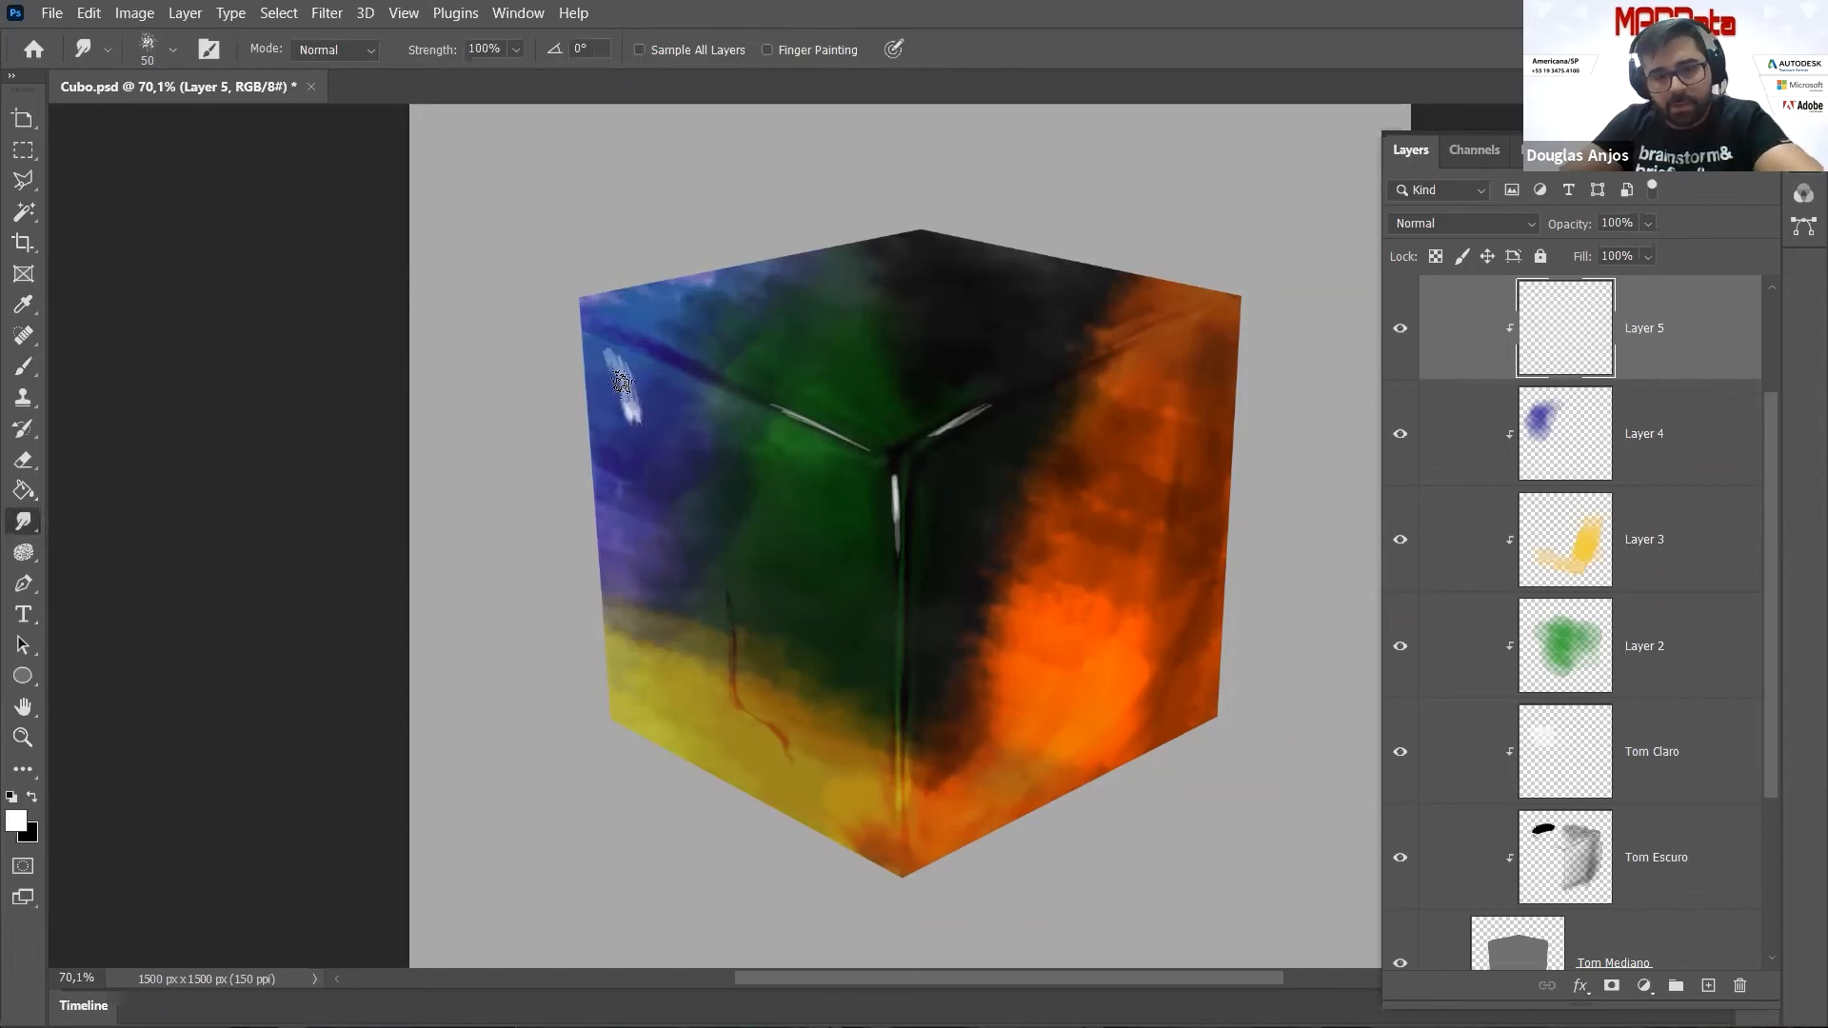
pyautogui.hotkey('ctrl', 'z')
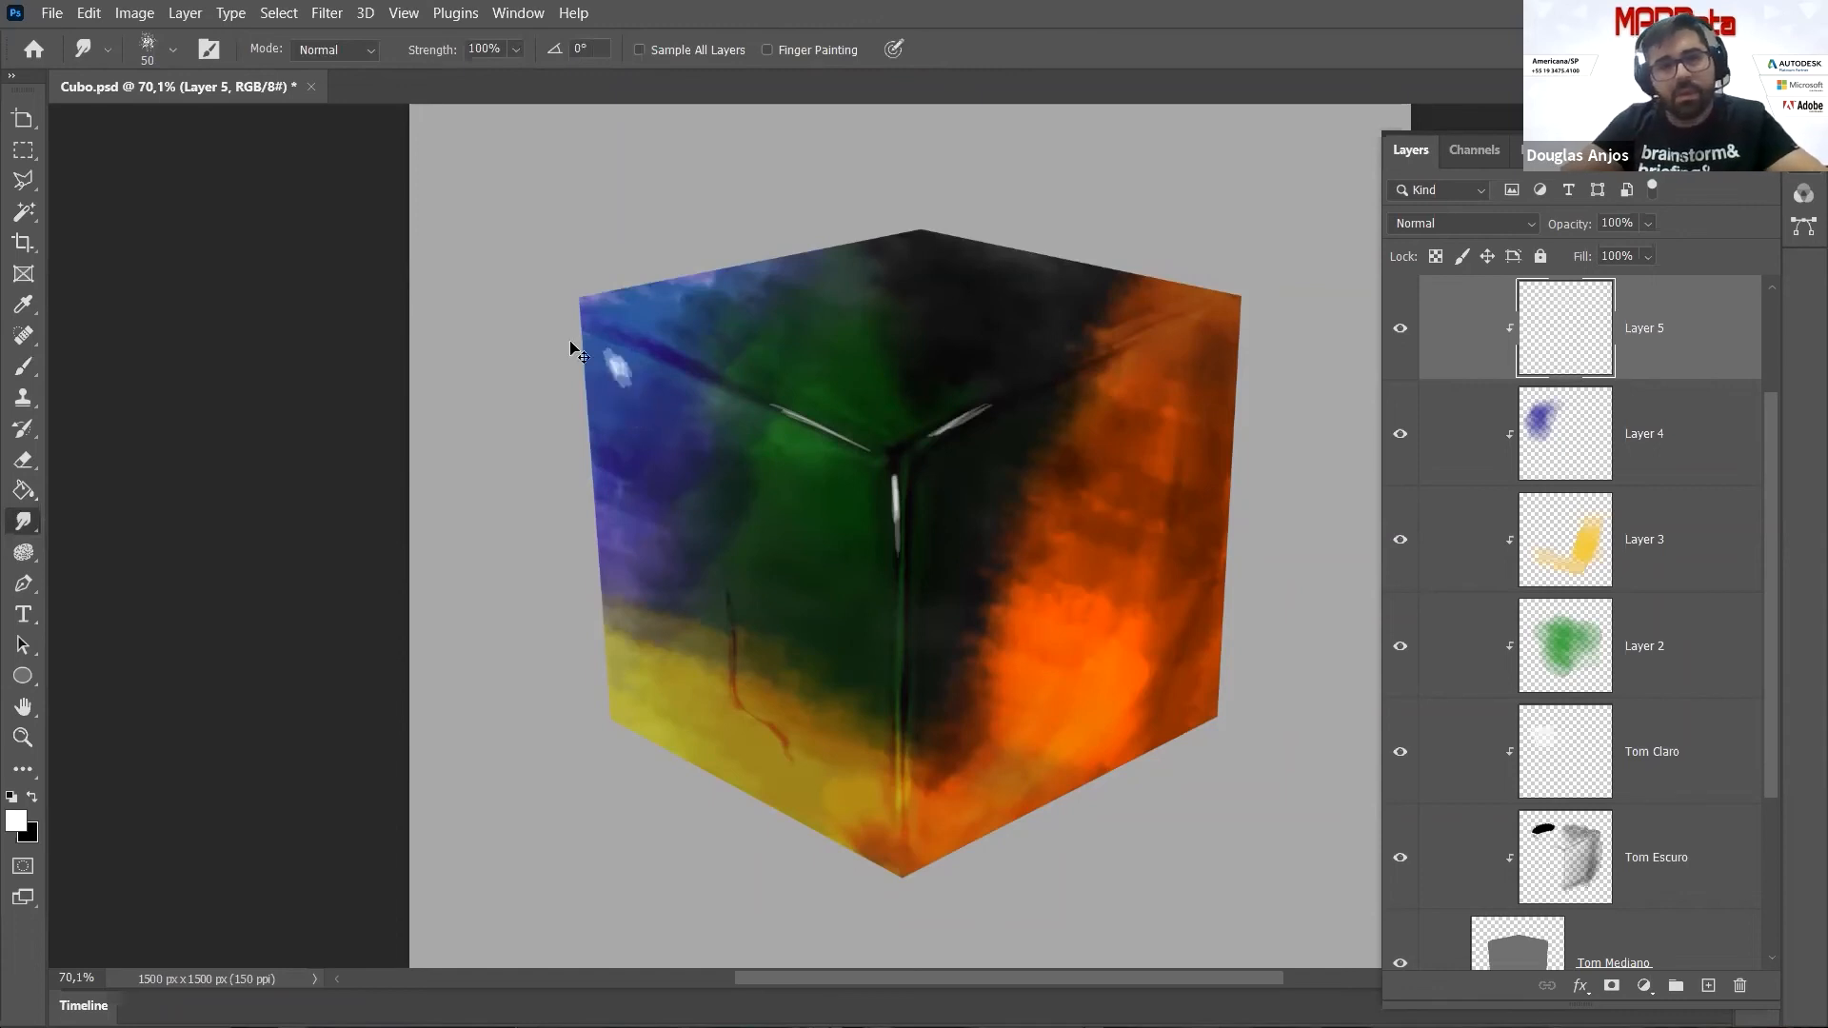
# Set the smudge strength to 35% and soften the white spot and the highlights along the cube's three inner edges
pyautogui.click(515, 50)
pyautogui.moveTo(510, 76); pyautogui.dragTo(468, 75)
pyautogui.moveTo(618, 375)
pyautogui.mouseDown()
pyautogui.moveTo(628, 412)
pyautogui.moveTo(600, 364)
pyautogui.moveTo(633, 386)
pyautogui.moveTo(605, 360)
pyautogui.moveTo(614, 373)
pyautogui.mouseUp()
pyautogui.moveTo(904, 519)
pyautogui.mouseDown()
pyautogui.moveTo(890, 562)
pyautogui.moveTo(913, 511)
pyautogui.moveTo(899, 454)
pyautogui.moveTo(882, 499)
pyautogui.moveTo(891, 549)
pyautogui.moveTo(886, 530)
pyautogui.moveTo(897, 554)
pyautogui.moveTo(906, 541)
pyautogui.moveTo(906, 465)
pyautogui.moveTo(863, 523)
pyautogui.moveTo(884, 554)
pyautogui.moveTo(922, 541)
pyautogui.mouseUp()
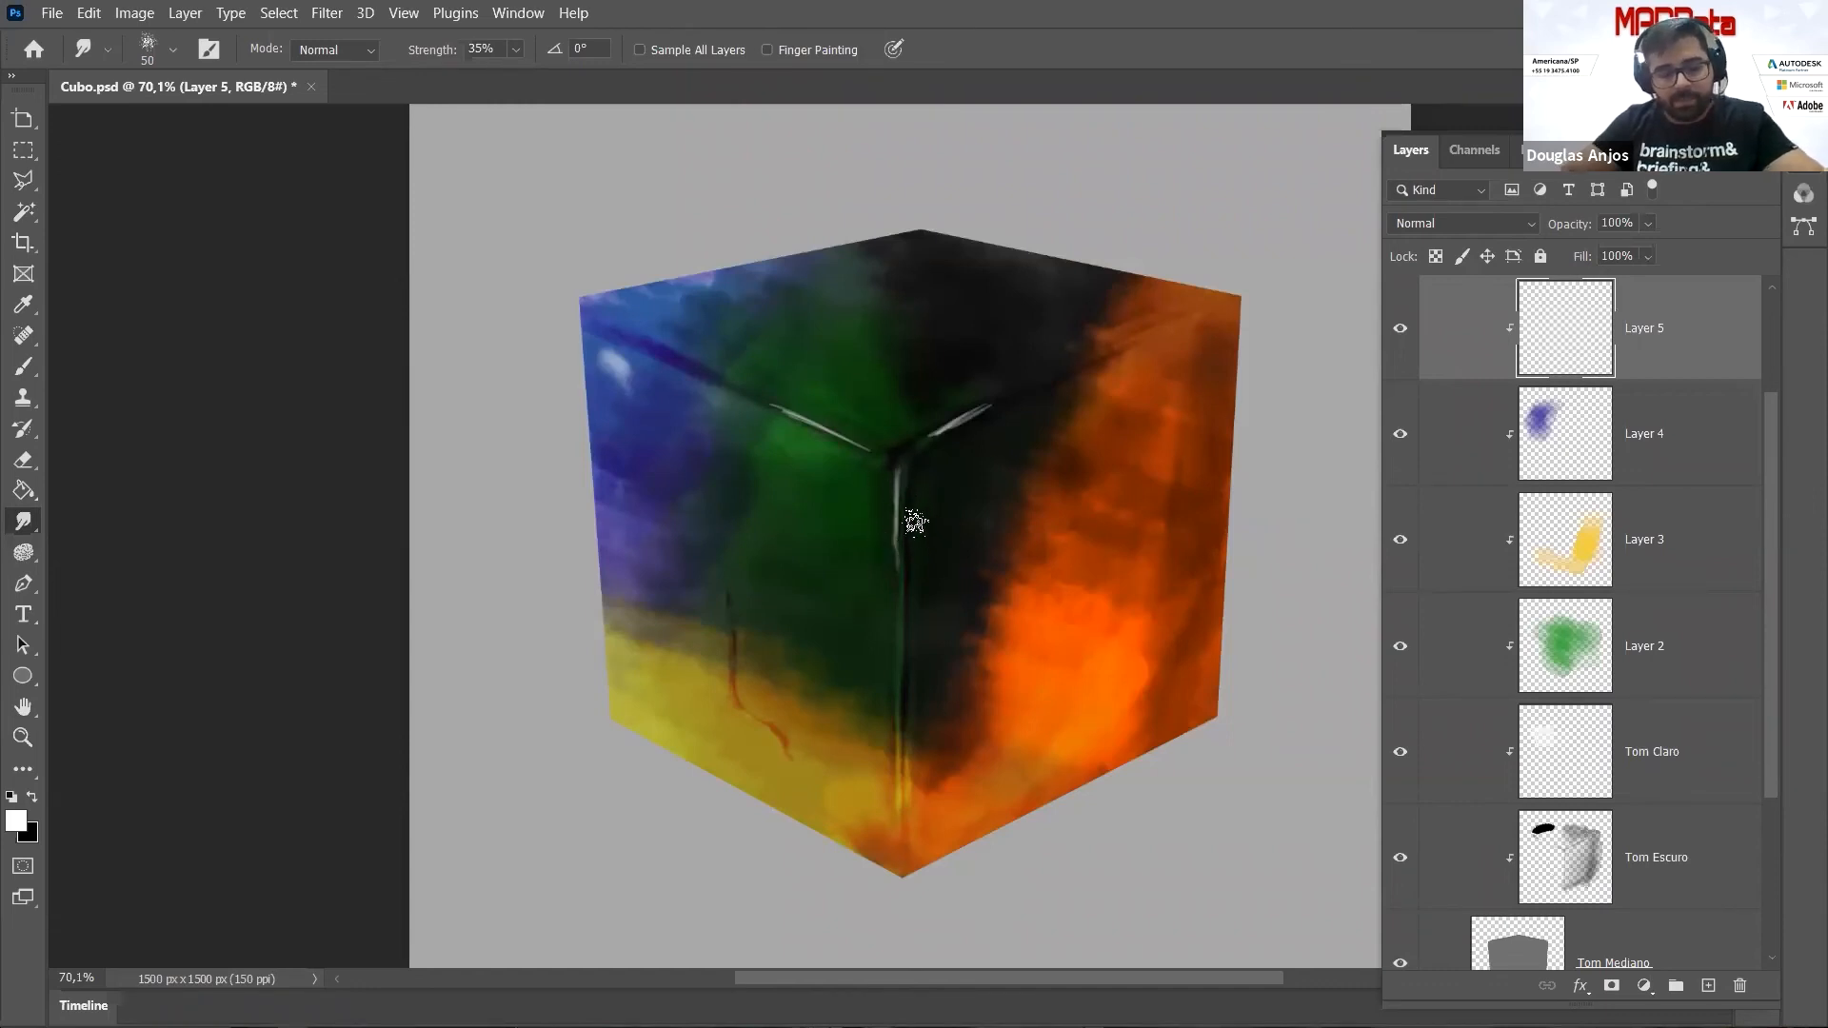
pyautogui.moveTo(941, 459)
pyautogui.mouseDown()
pyautogui.moveTo(1065, 365)
pyautogui.moveTo(981, 399)
pyautogui.moveTo(1047, 369)
pyautogui.mouseUp()
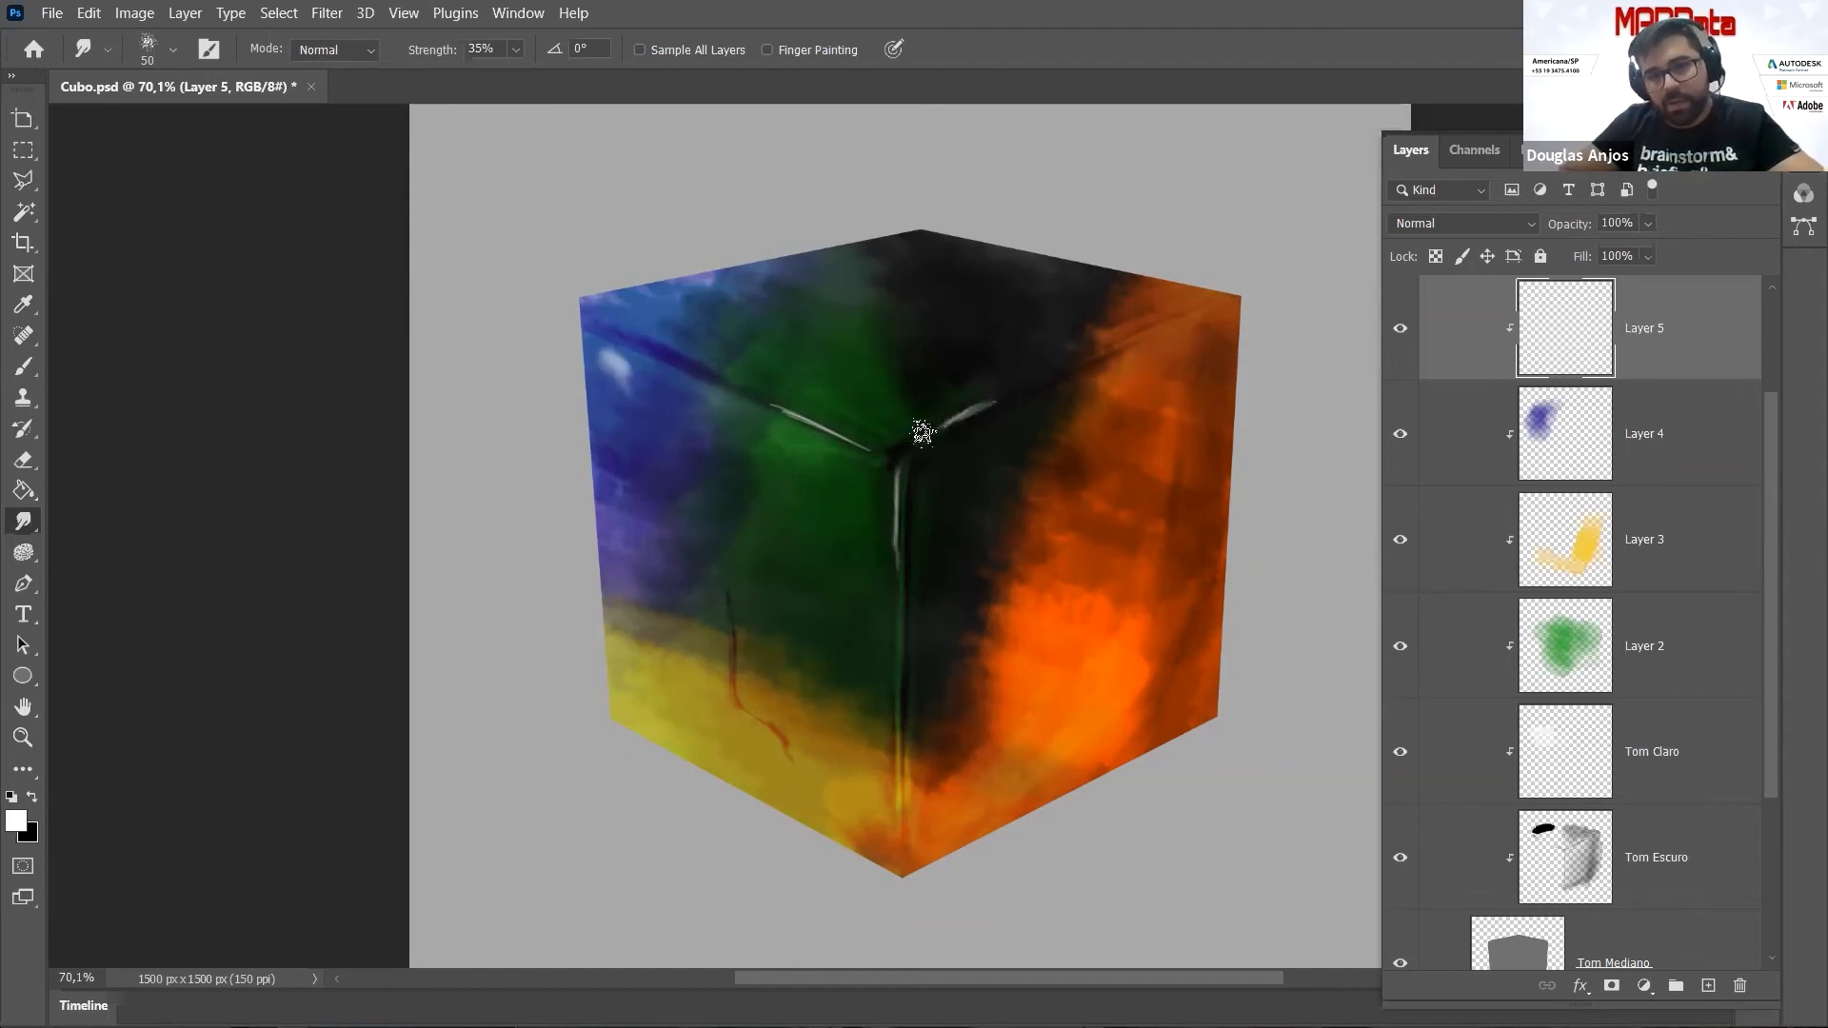
pyautogui.moveTo(721, 381)
pyautogui.mouseDown()
pyautogui.moveTo(864, 461)
pyautogui.moveTo(849, 452)
pyautogui.mouseUp()
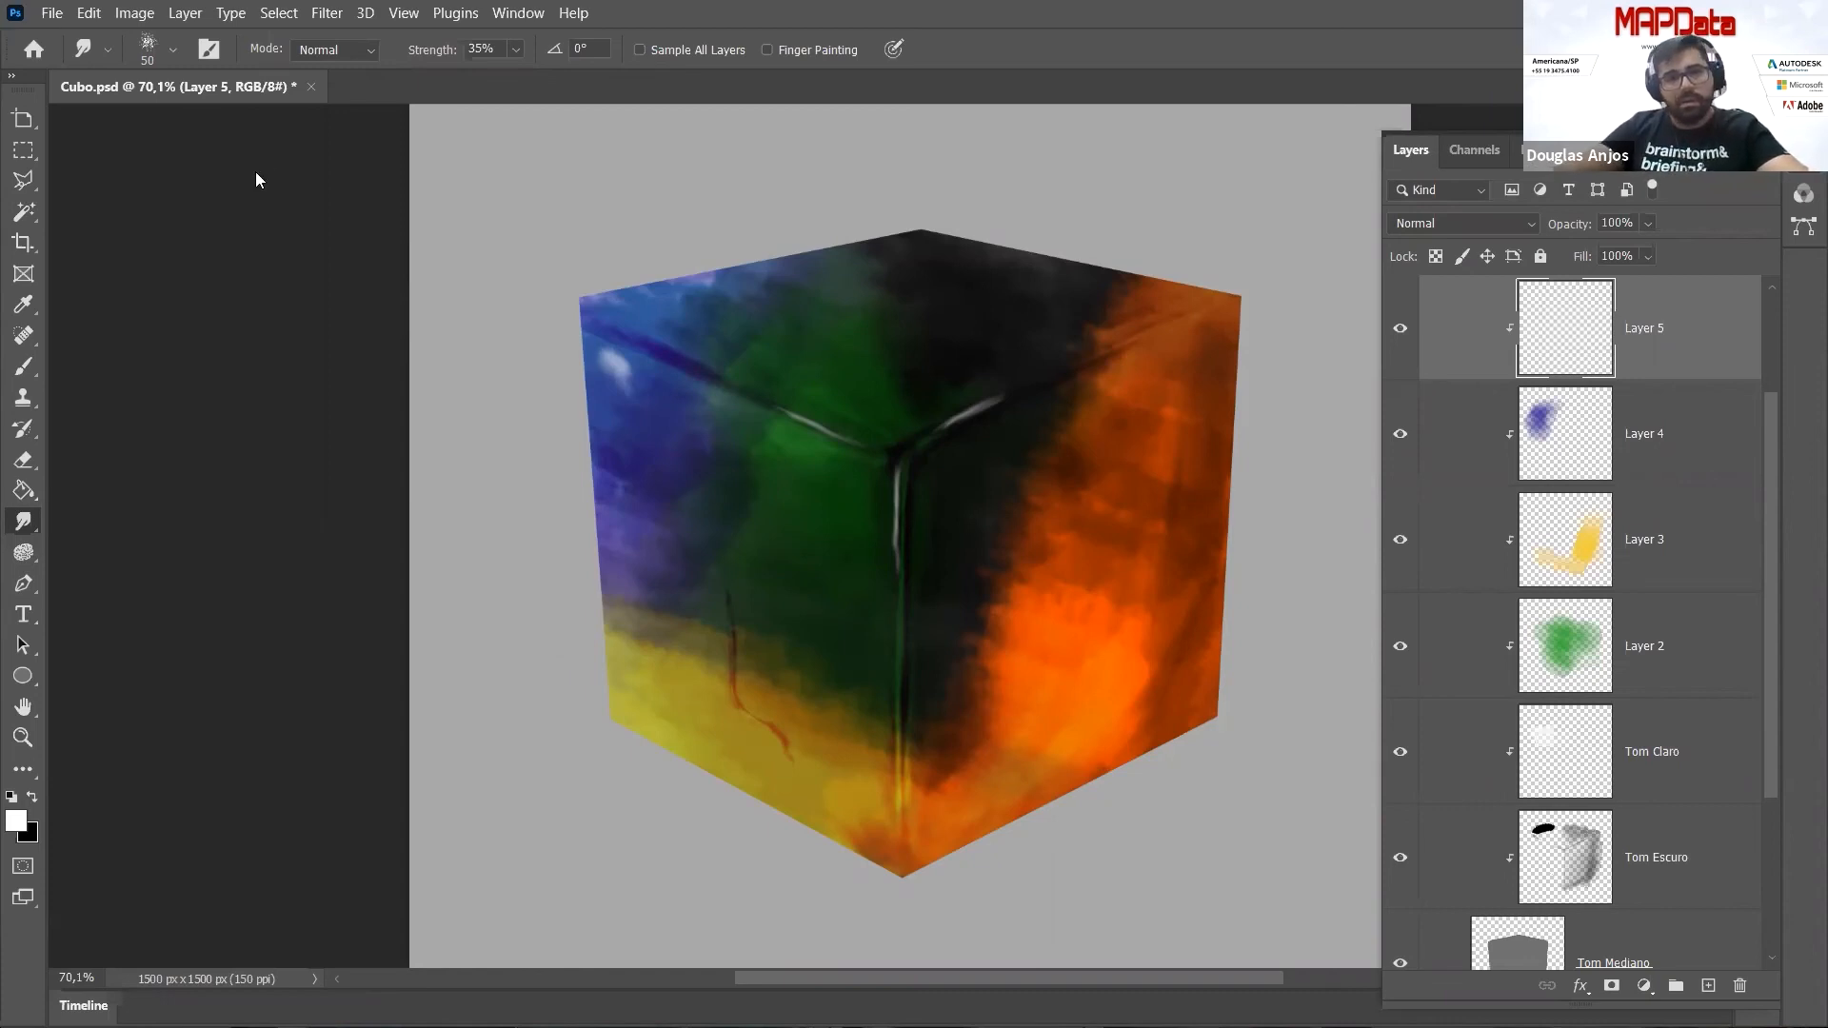
# Switch to Notepad to examine the stylus and script settings in PSUserConfig.txt beside the cube painting
pyautogui.hotkey('alt', 'Tab')
pyautogui.moveTo(274, 152); pyautogui.dragTo(239, 143)
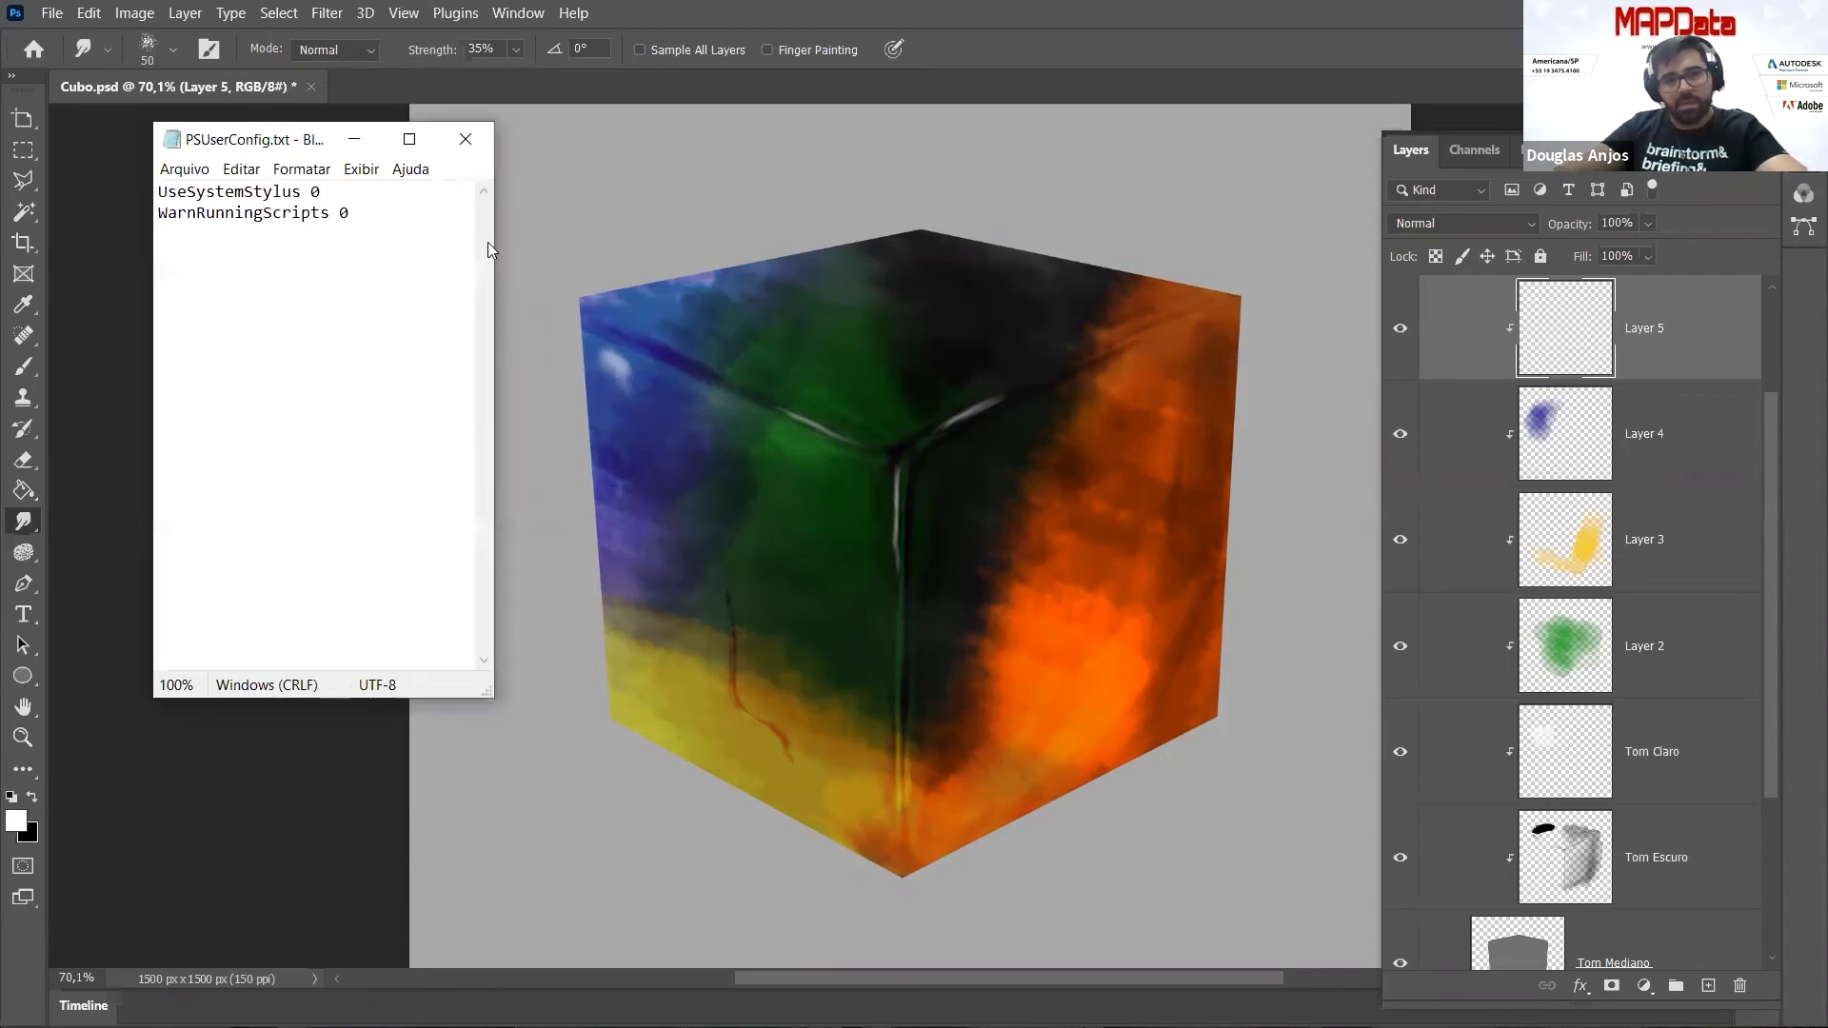
pyautogui.moveTo(500, 242); pyautogui.dragTo(505, 251)
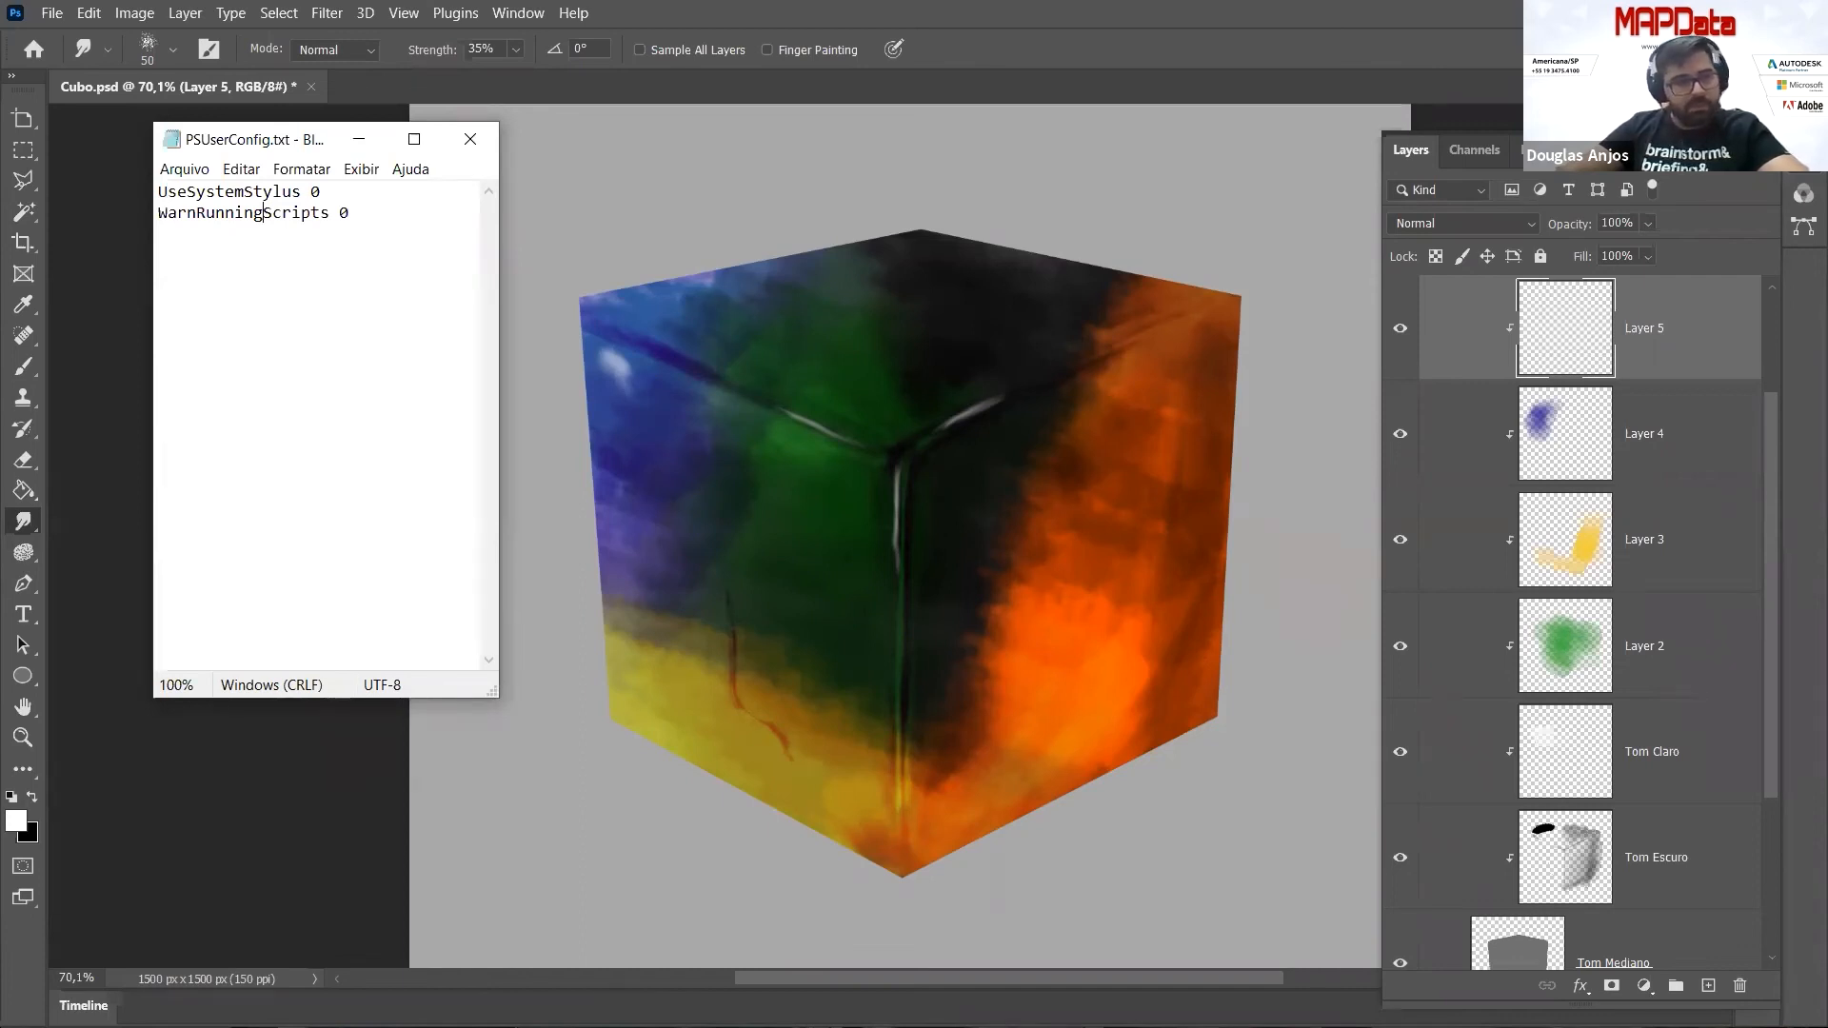
pyautogui.hotkey('alt', 'Tab')
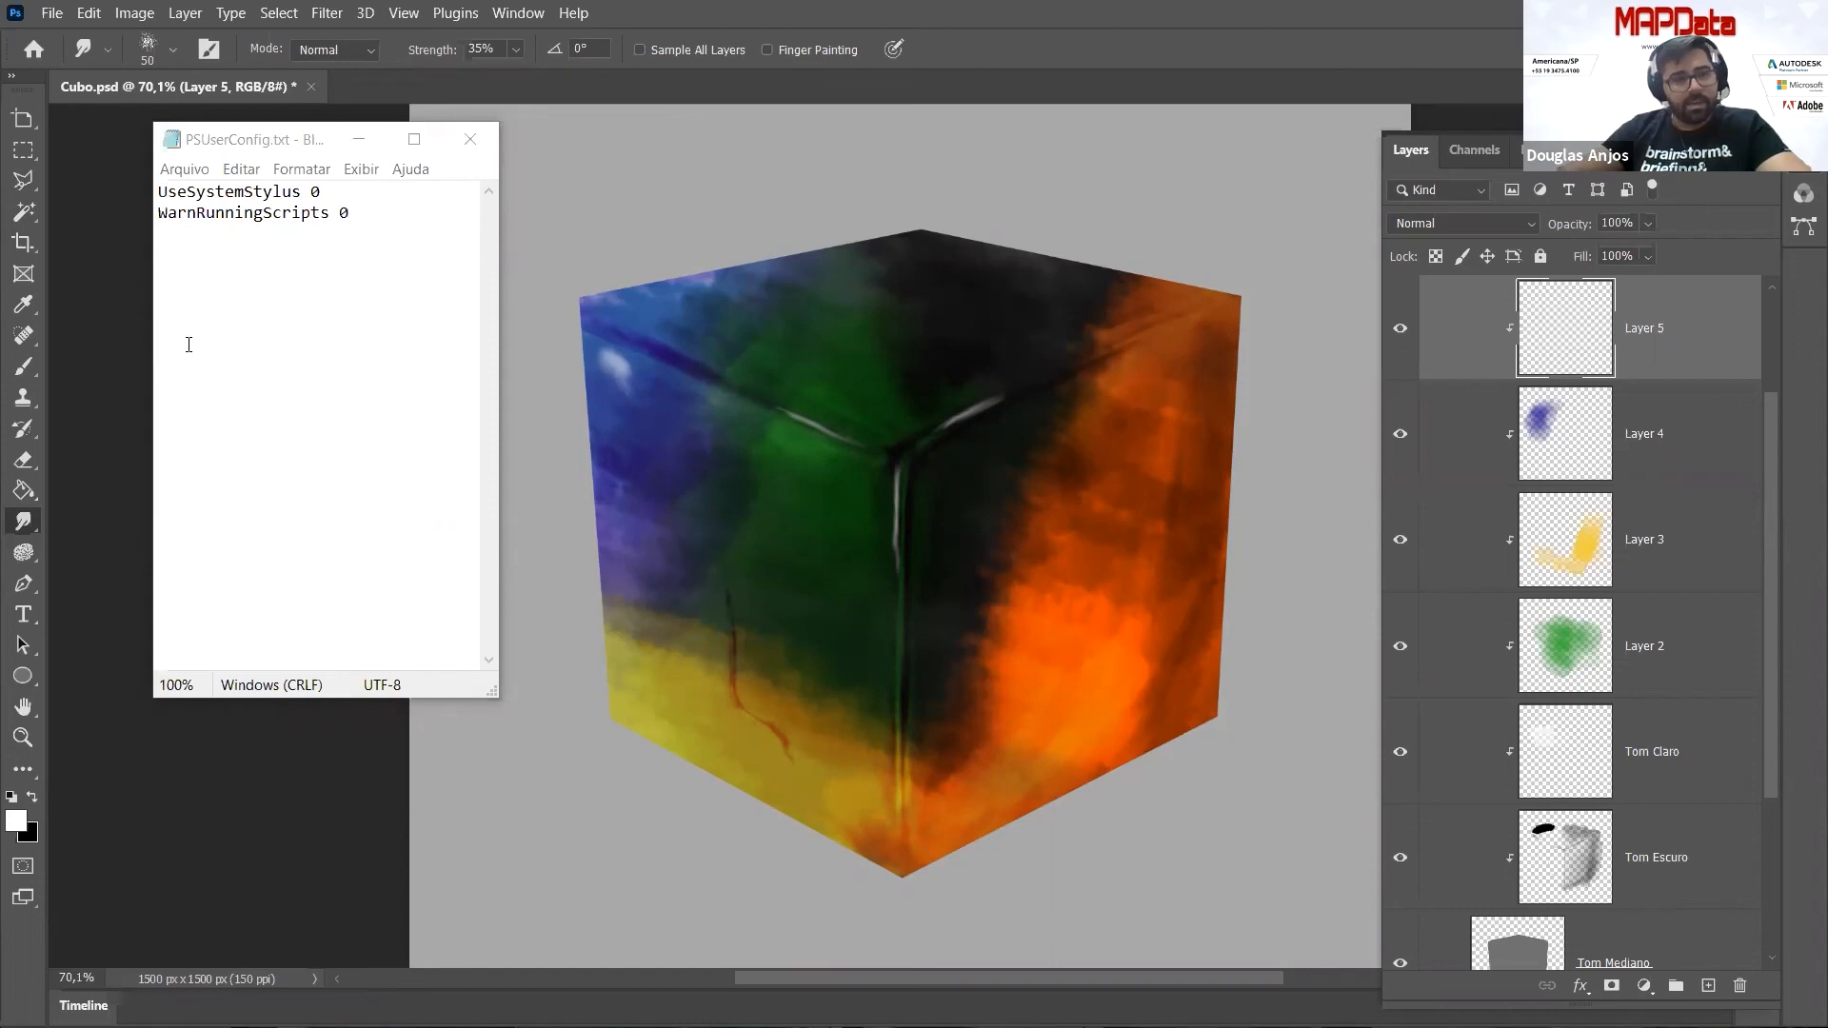
# Browse the brush presets available for the Smudge tool without changing the current one
pyautogui.click(169, 55)
pyautogui.click(170, 59)
pyautogui.scroll(-2, 228, 313)
pyautogui.scroll(-8, 228, 312)
pyautogui.scroll(-2, 227, 312)
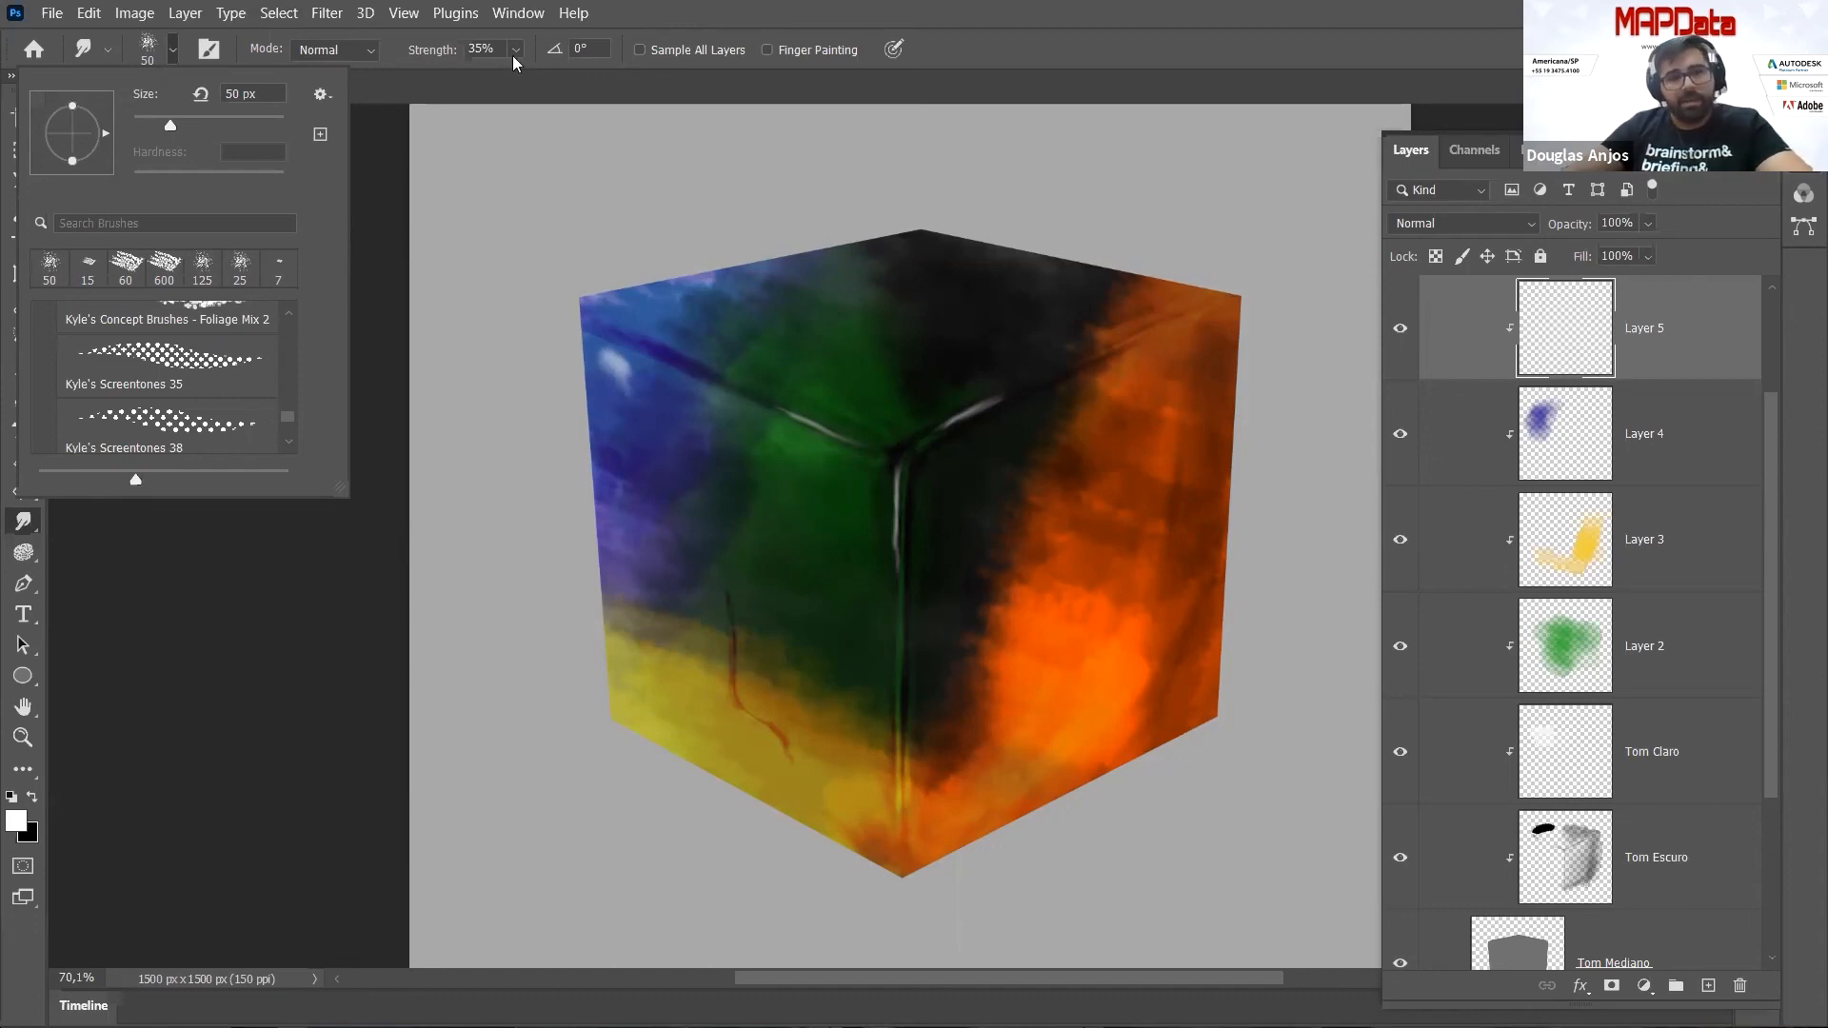
pyautogui.click(709, 11)
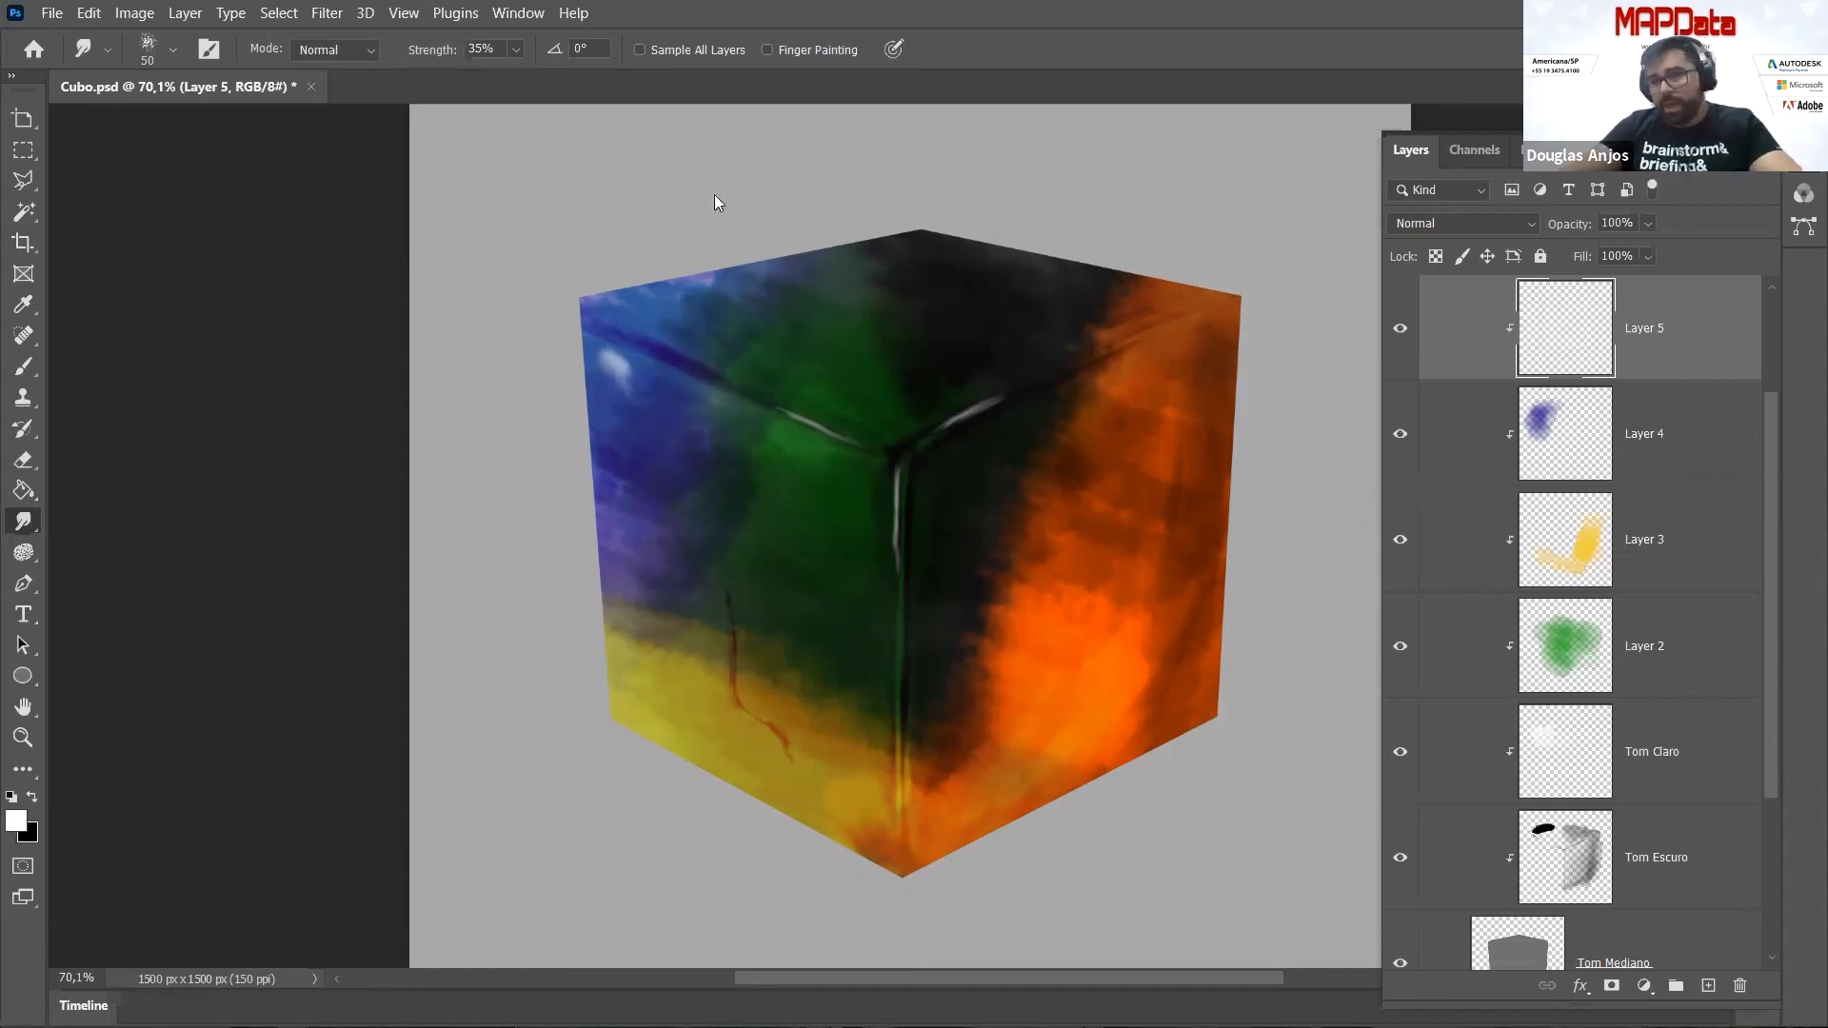
# Choose the Mancha com Sombra brush from the Favoritos presets for the Smudge tool
pyautogui.click(1803, 161)
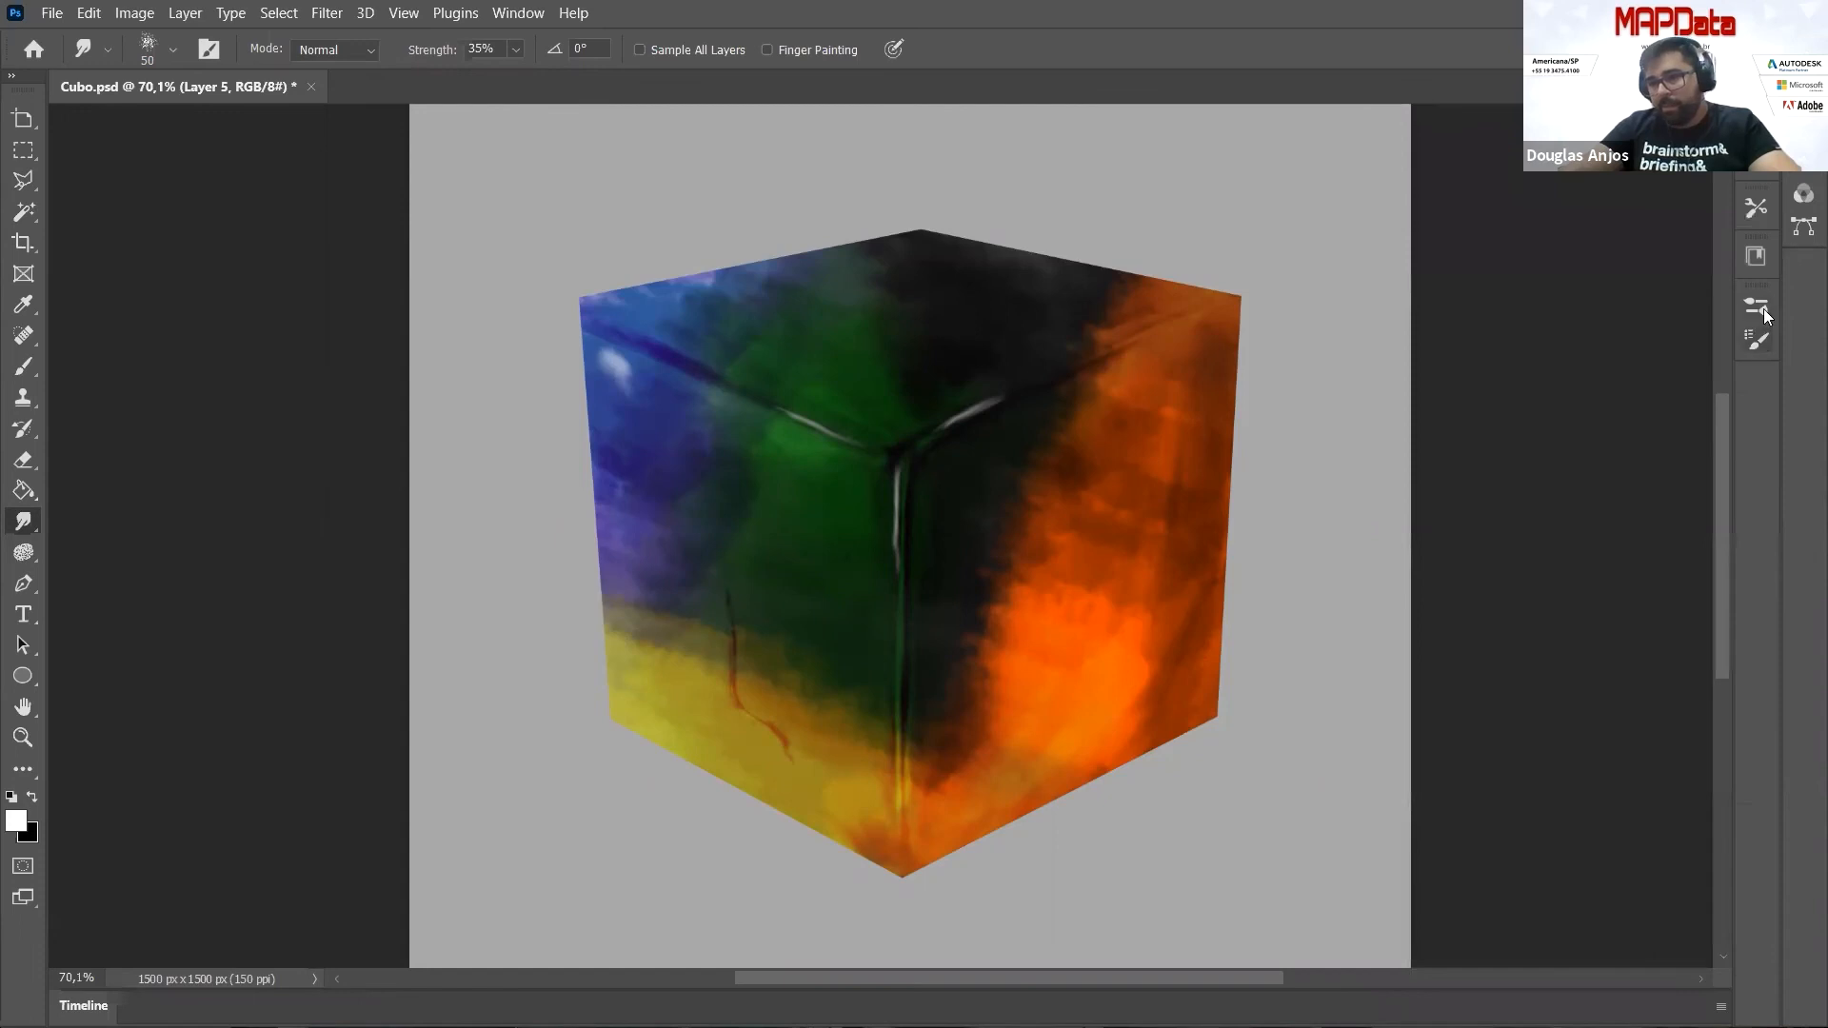
pyautogui.click(1762, 308)
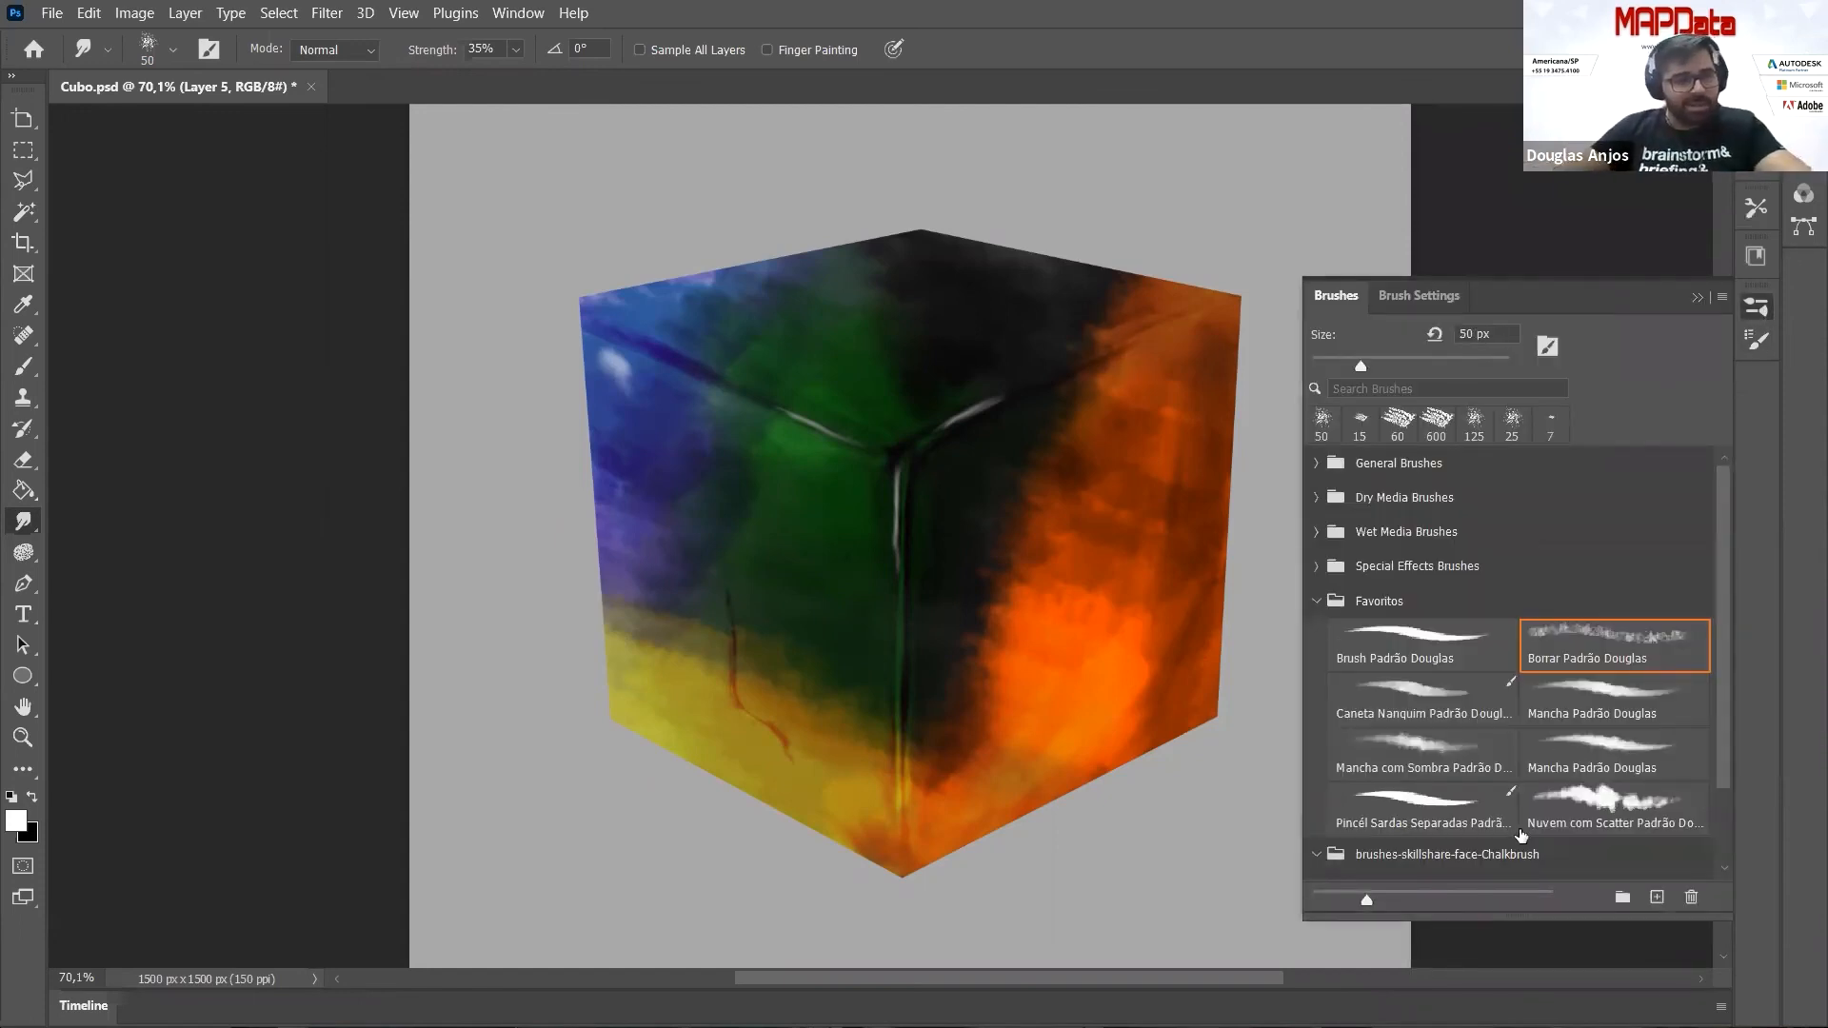
pyautogui.click(1365, 762)
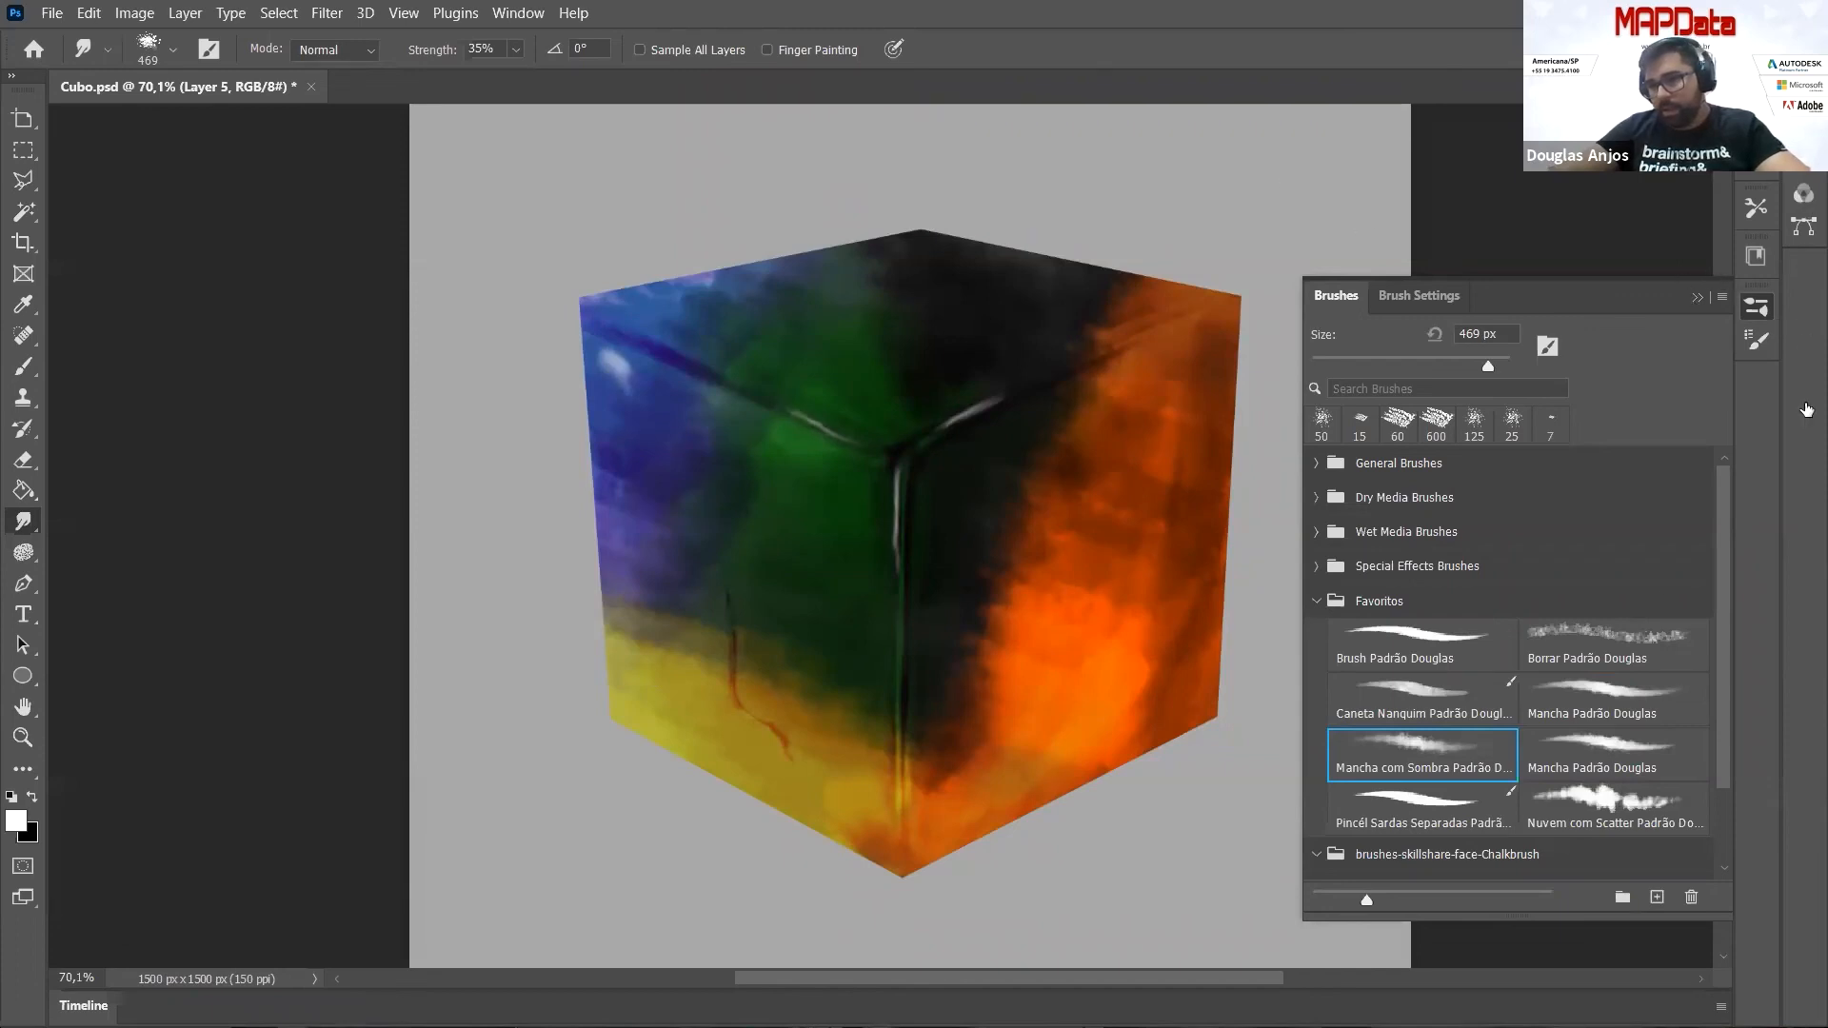
pyautogui.click(1696, 297)
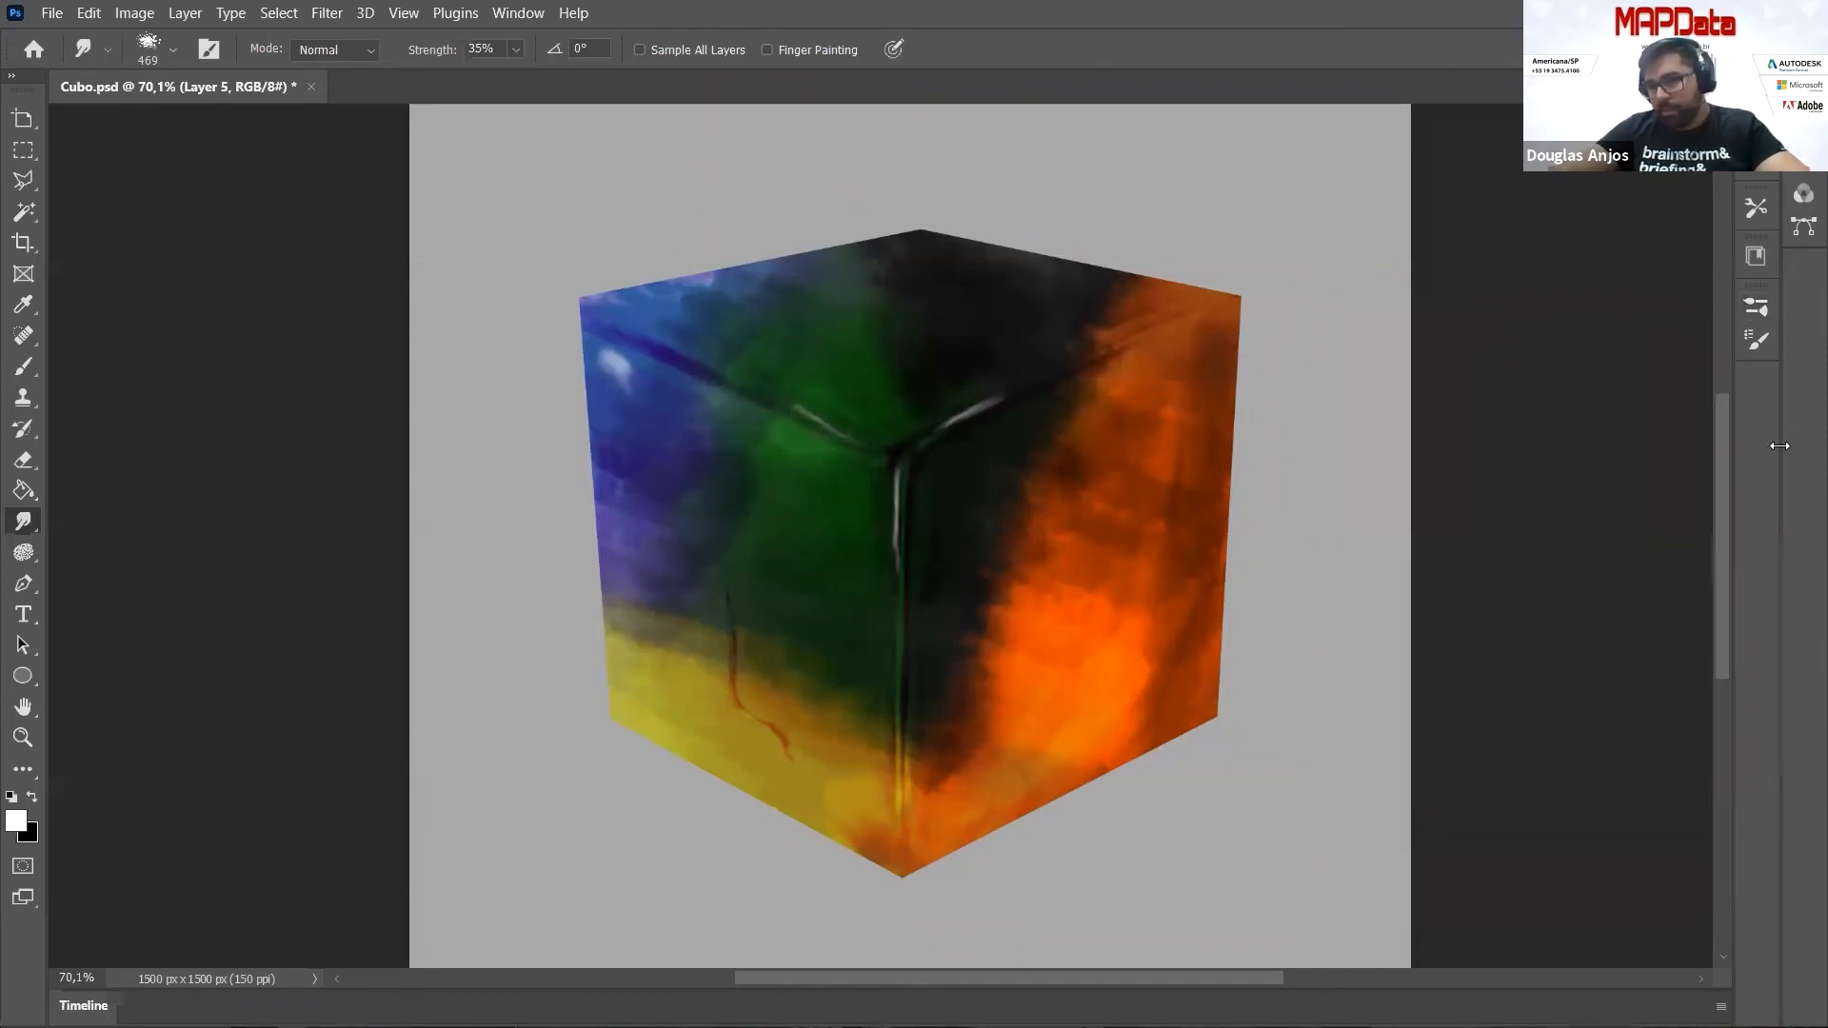
# Collapse and hide the group holding the coloured cube, and add an empty layer above the hidden merged Tom Claro layer
pyautogui.click(1802, 164)
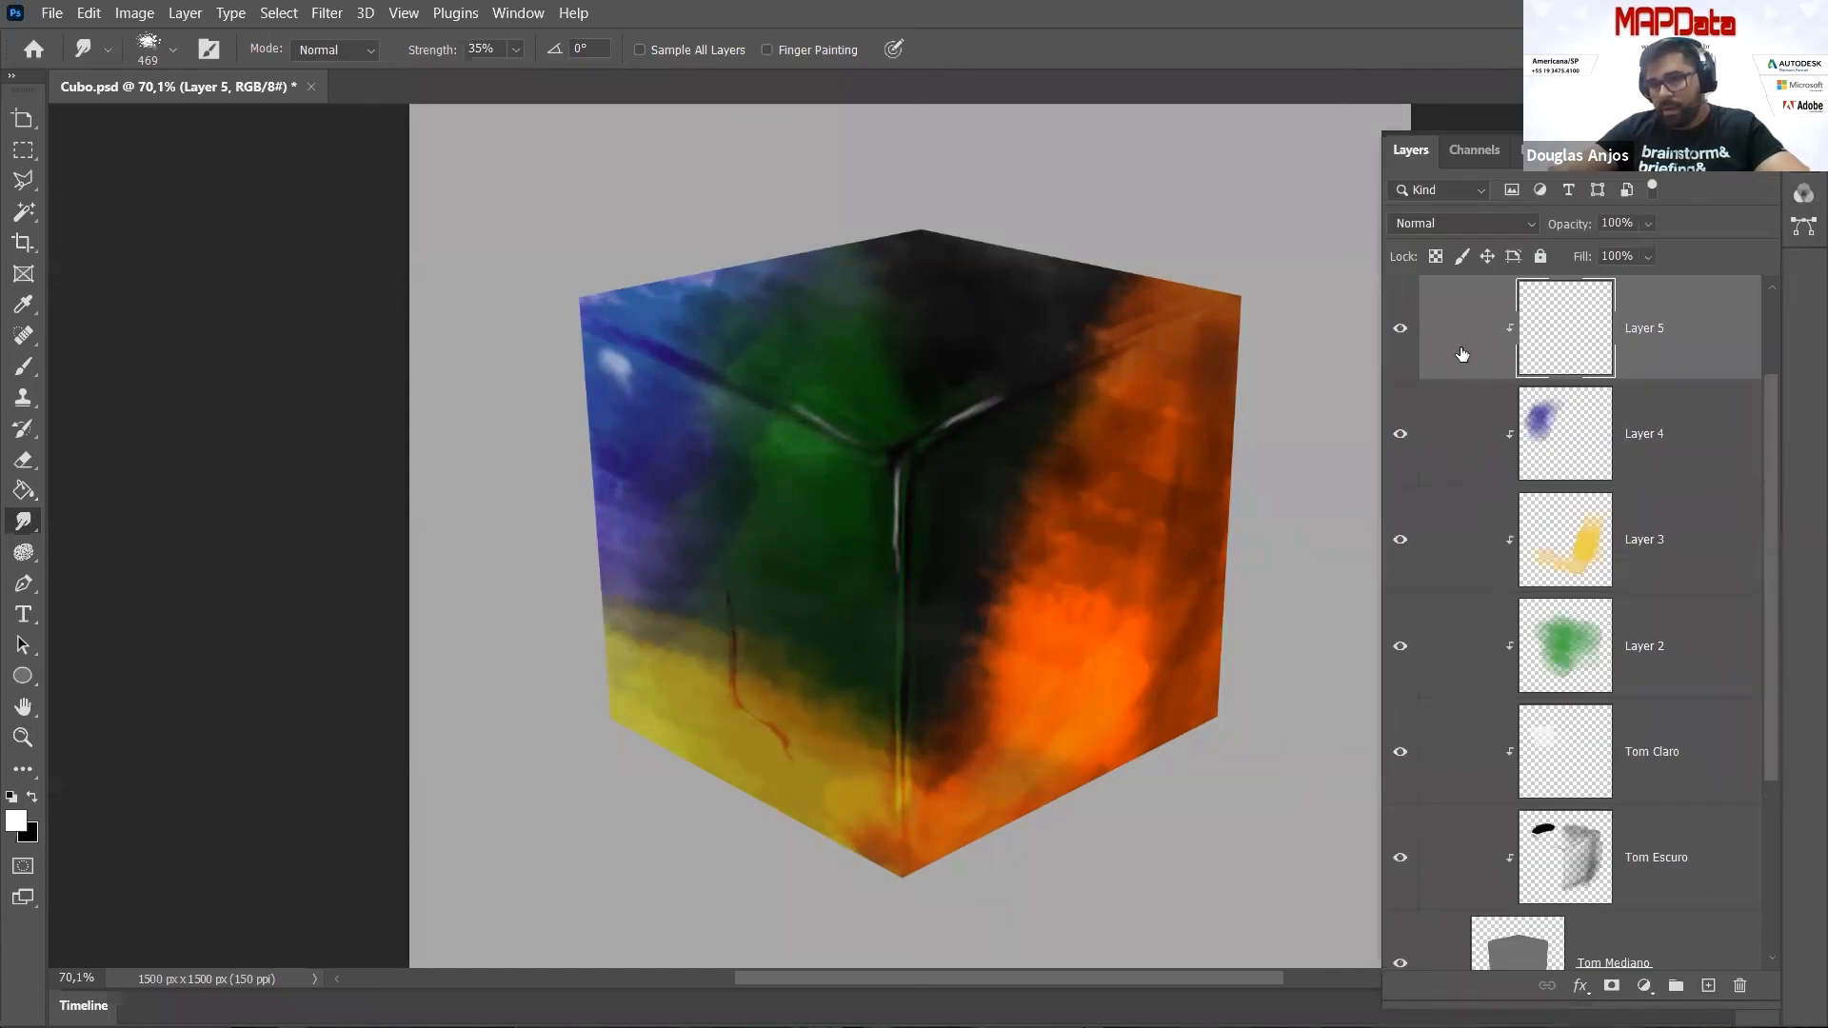
pyautogui.scroll(3, 1453, 355)
pyautogui.click(1428, 428)
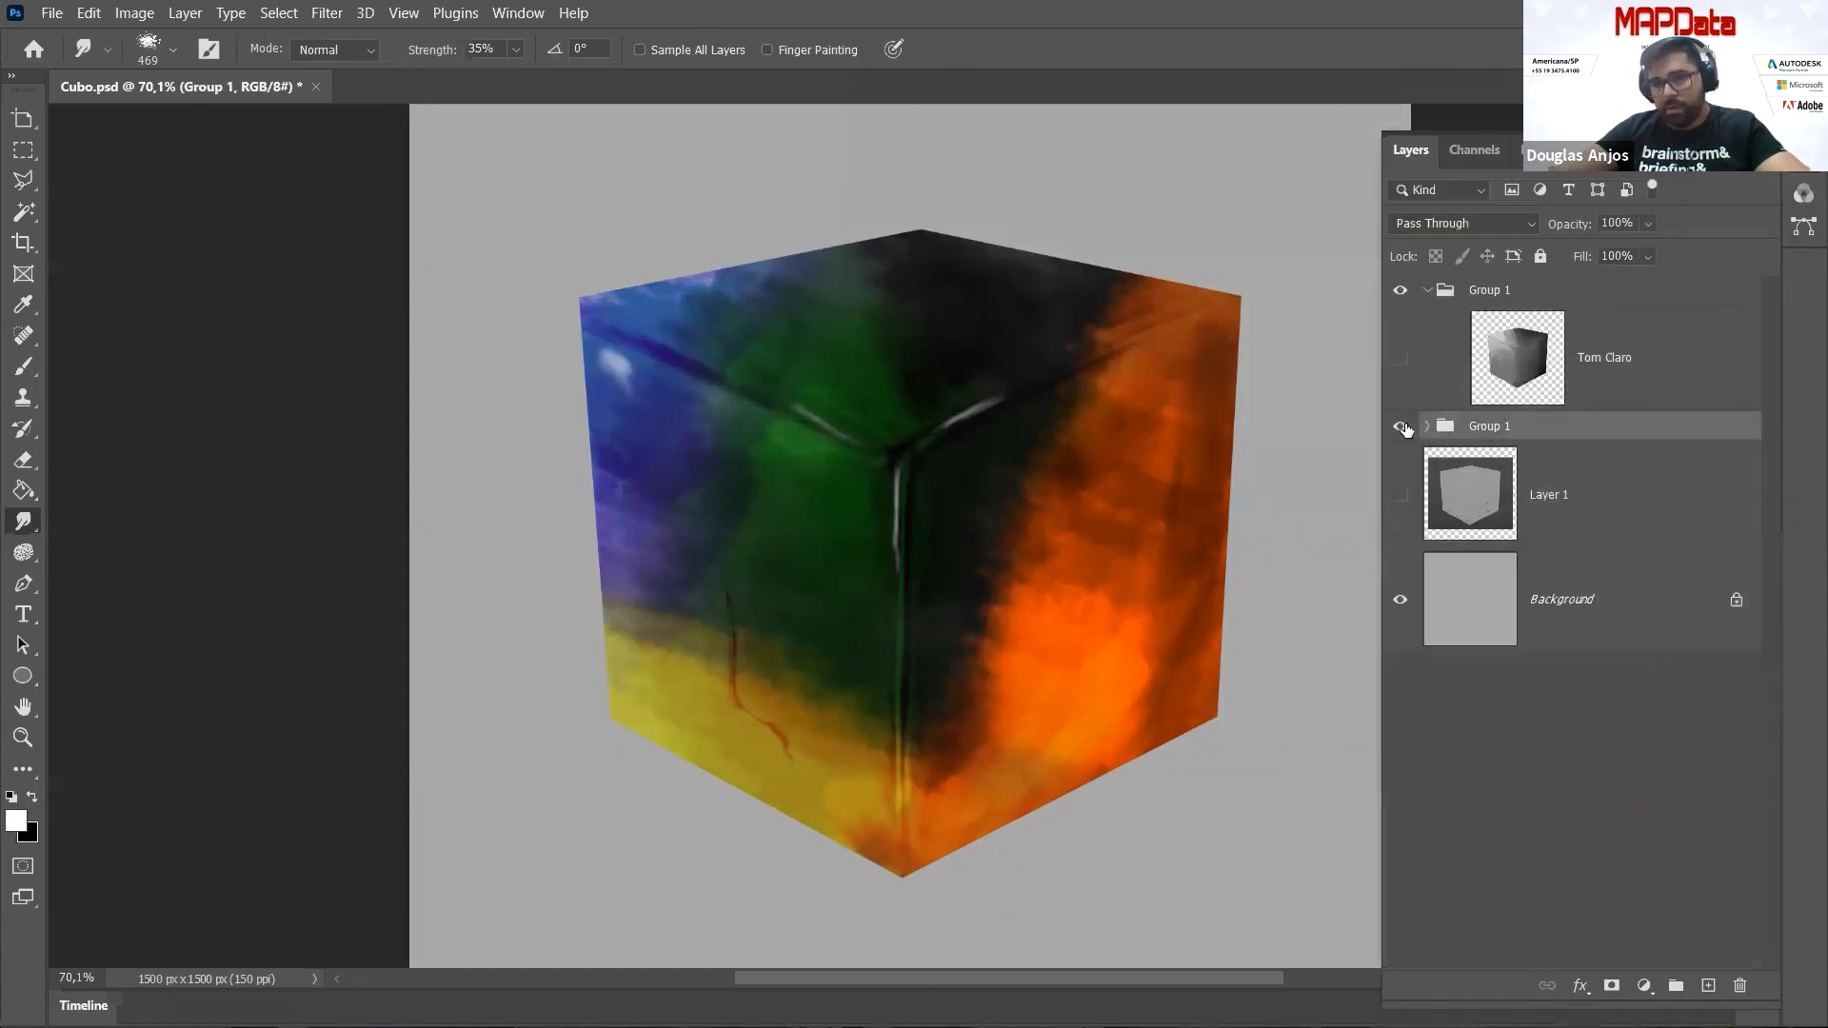
pyautogui.click(1399, 426)
pyautogui.click(1485, 729)
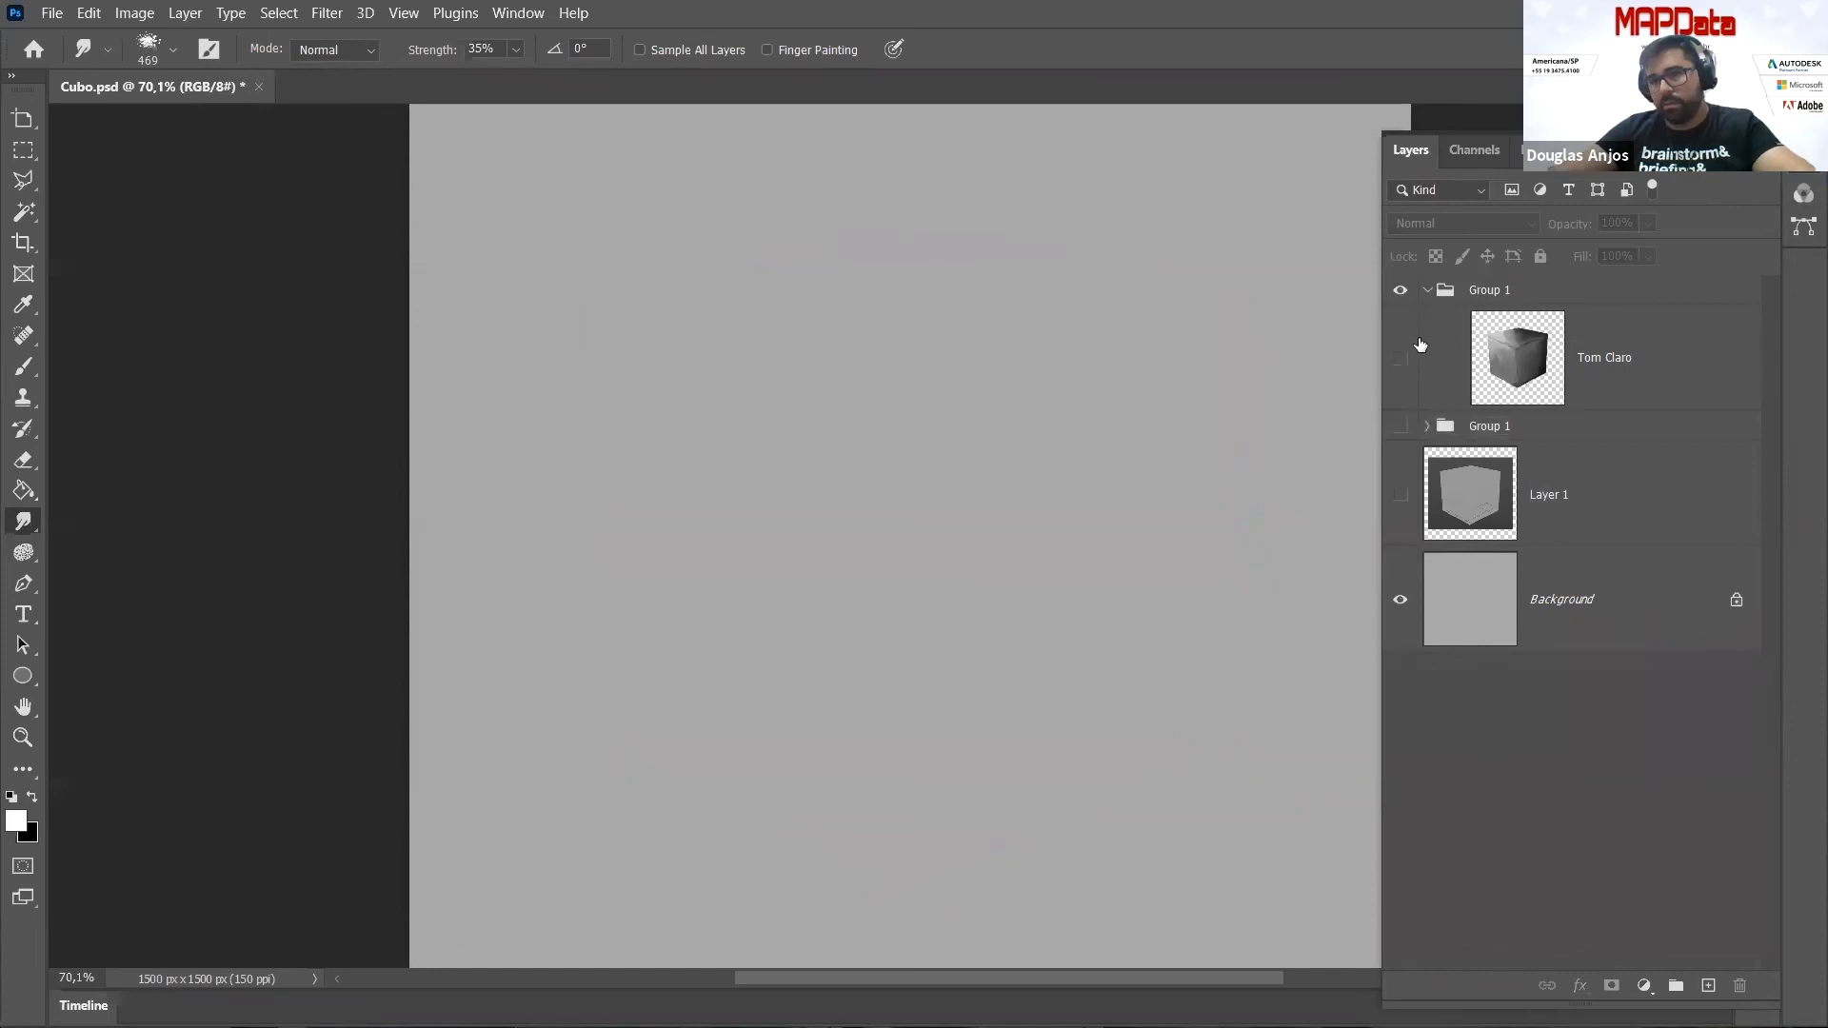
pyautogui.click(1707, 983)
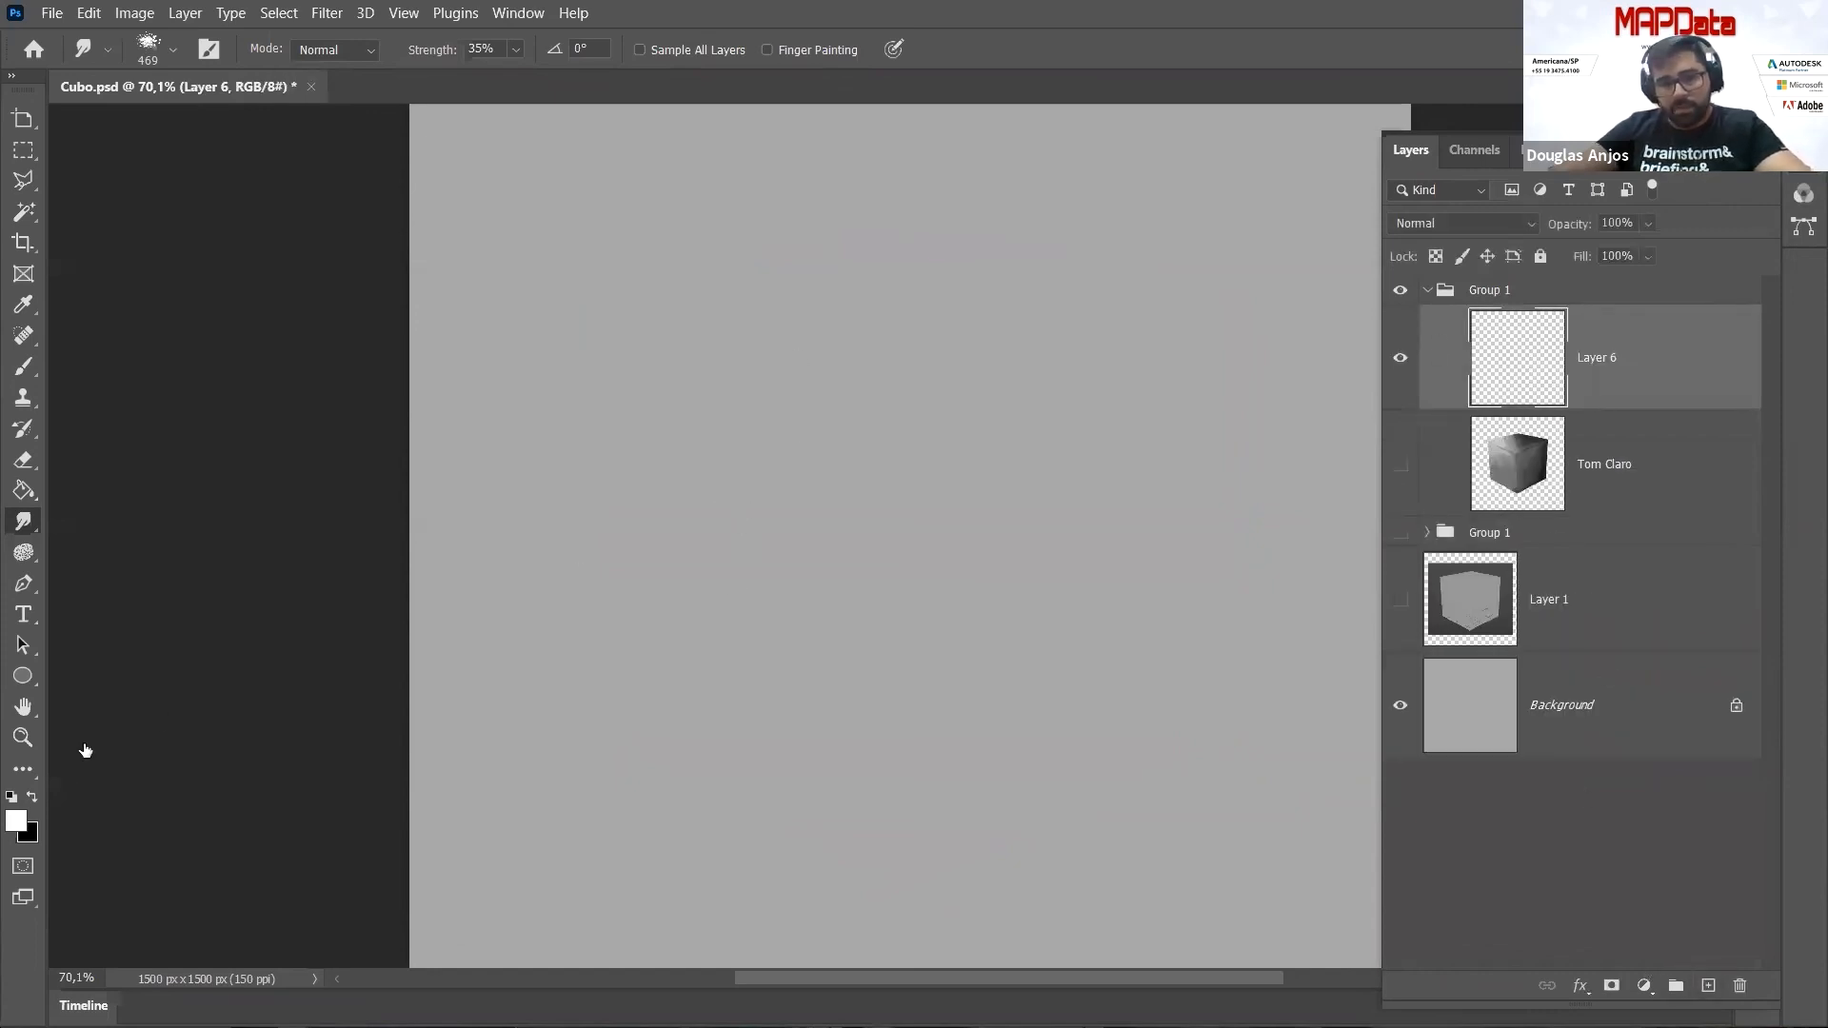
# Set the Smudge tool's strength to 100%
pyautogui.click(512, 51)
pyautogui.moveTo(531, 73); pyautogui.dragTo(640, 70)
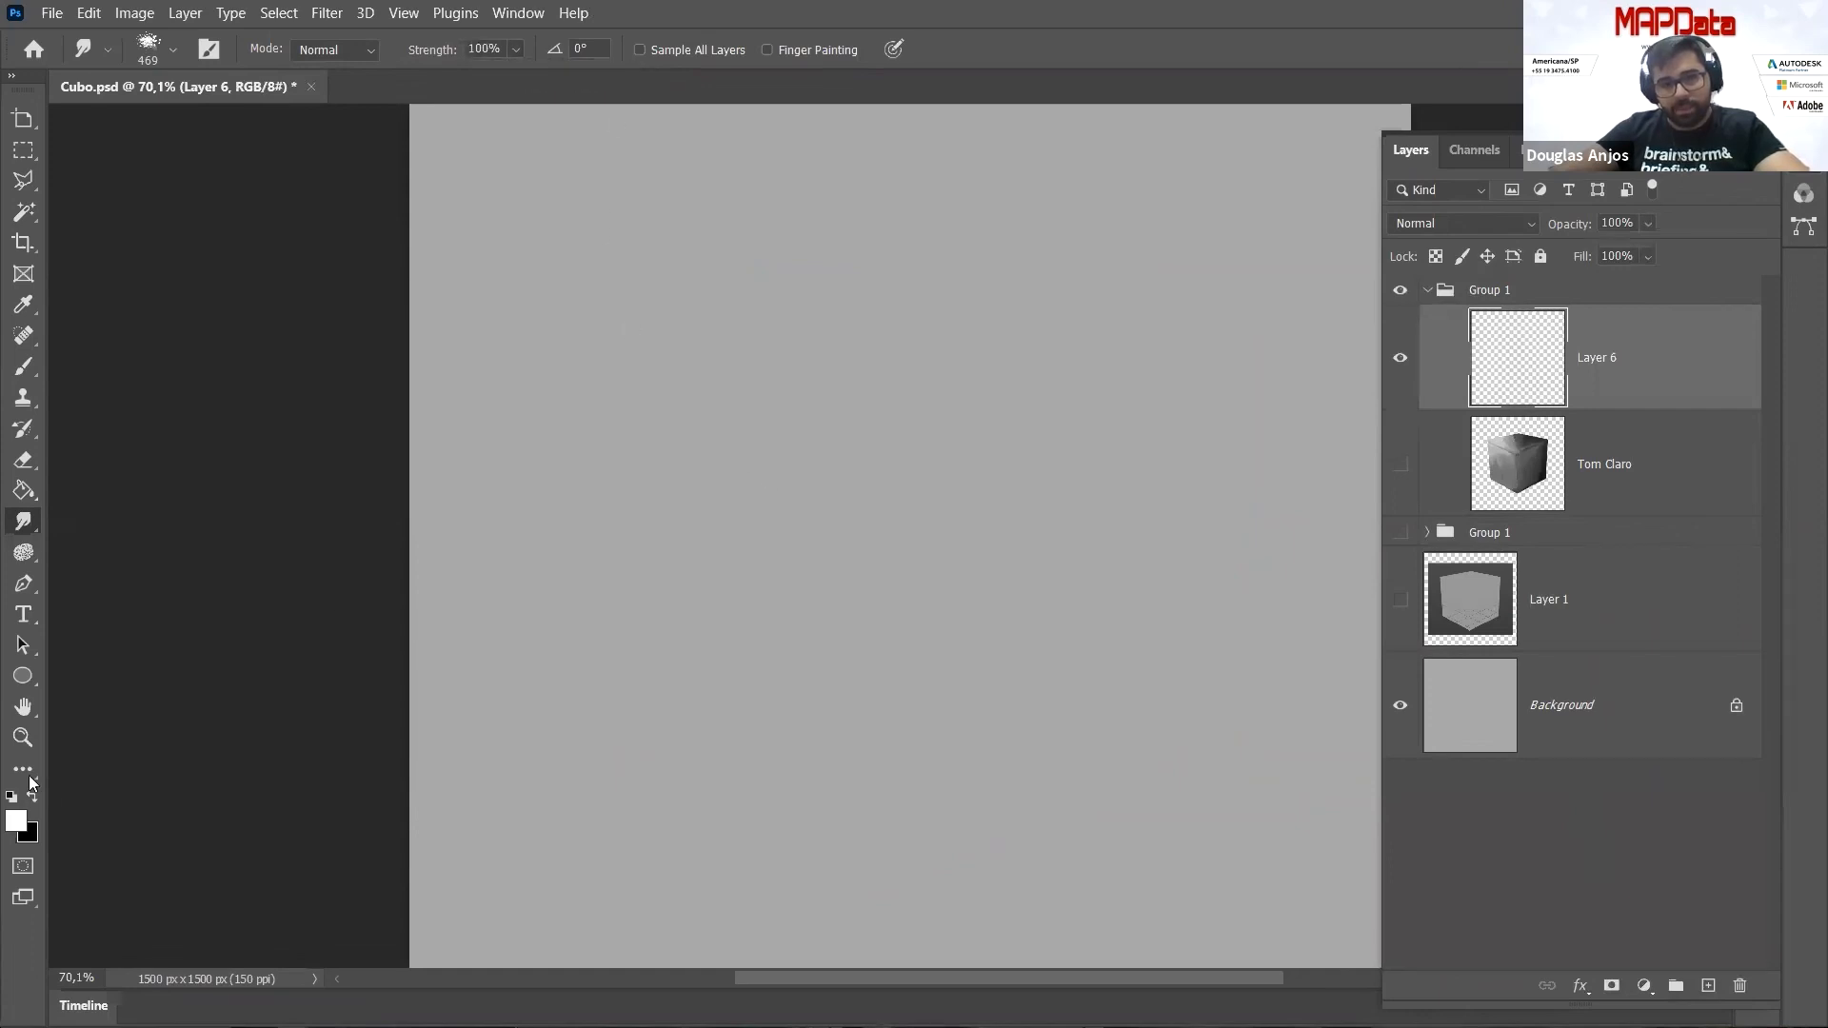
# Paint a broad white arch across the empty layer using the Brush tool with the Mancha com Sombra preset at 30% opacity
pyautogui.click(21, 371)
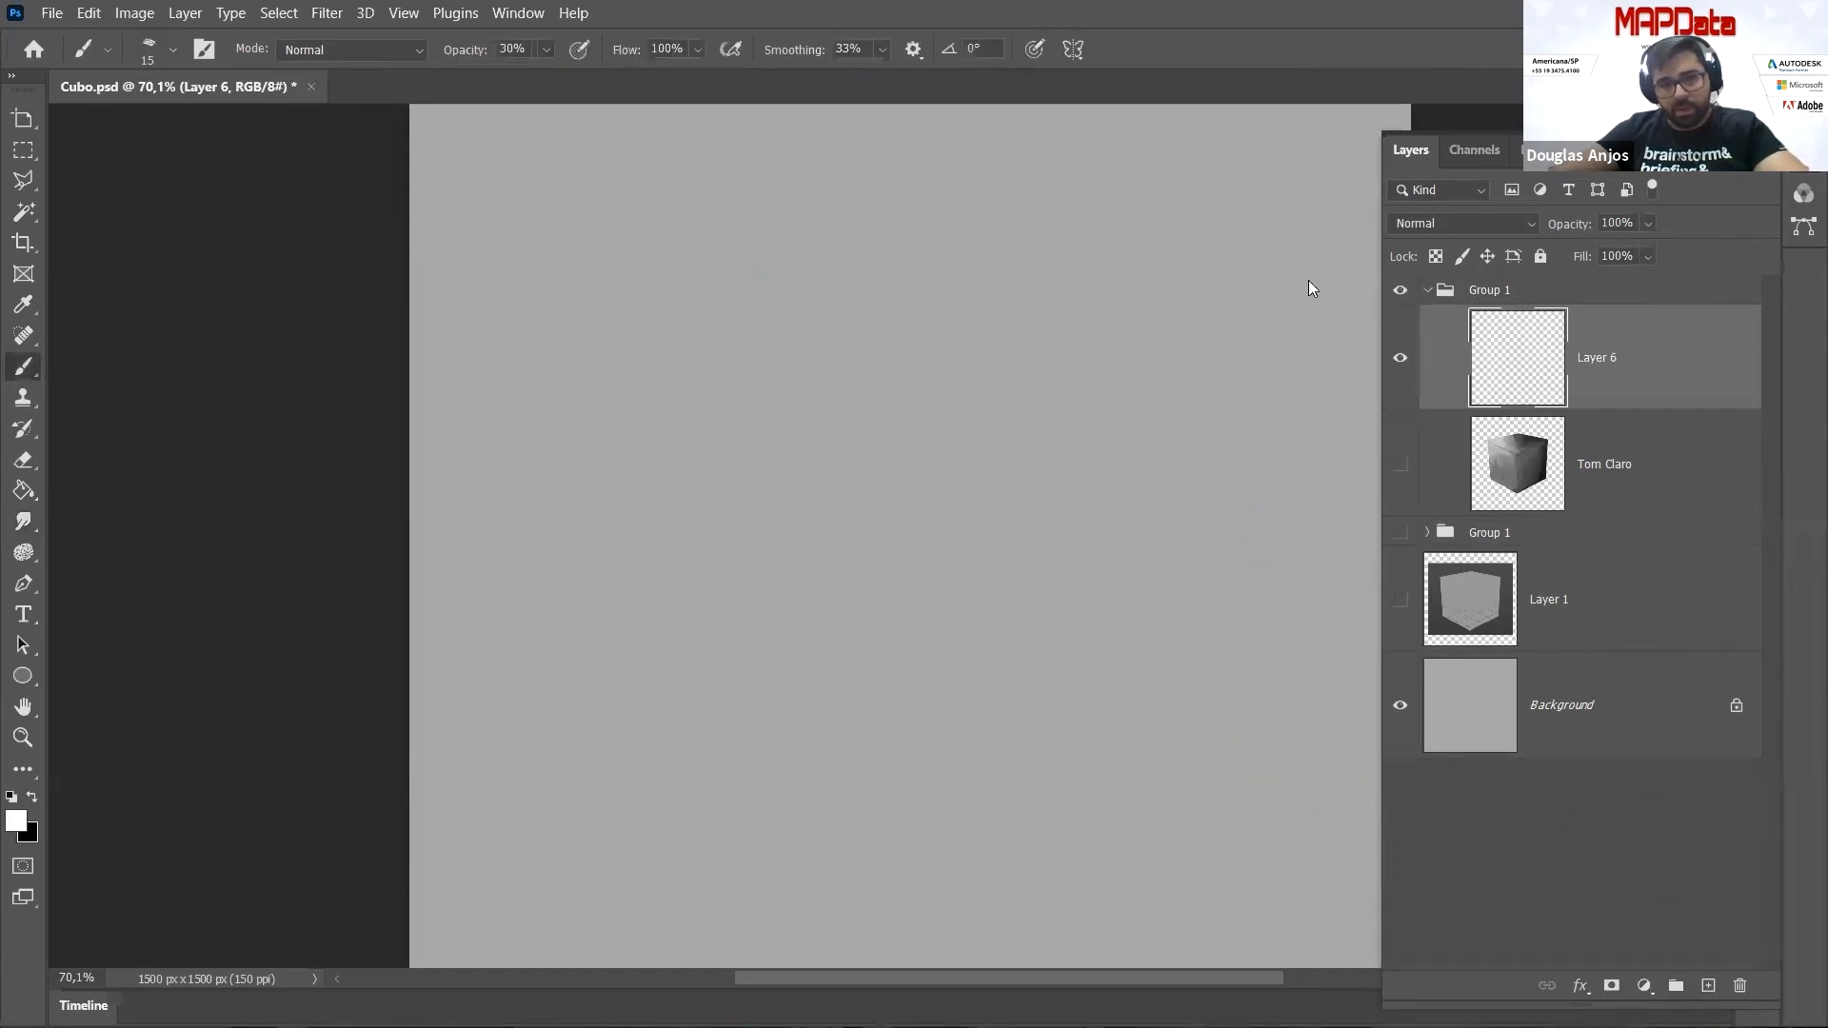
pyautogui.click(1758, 340)
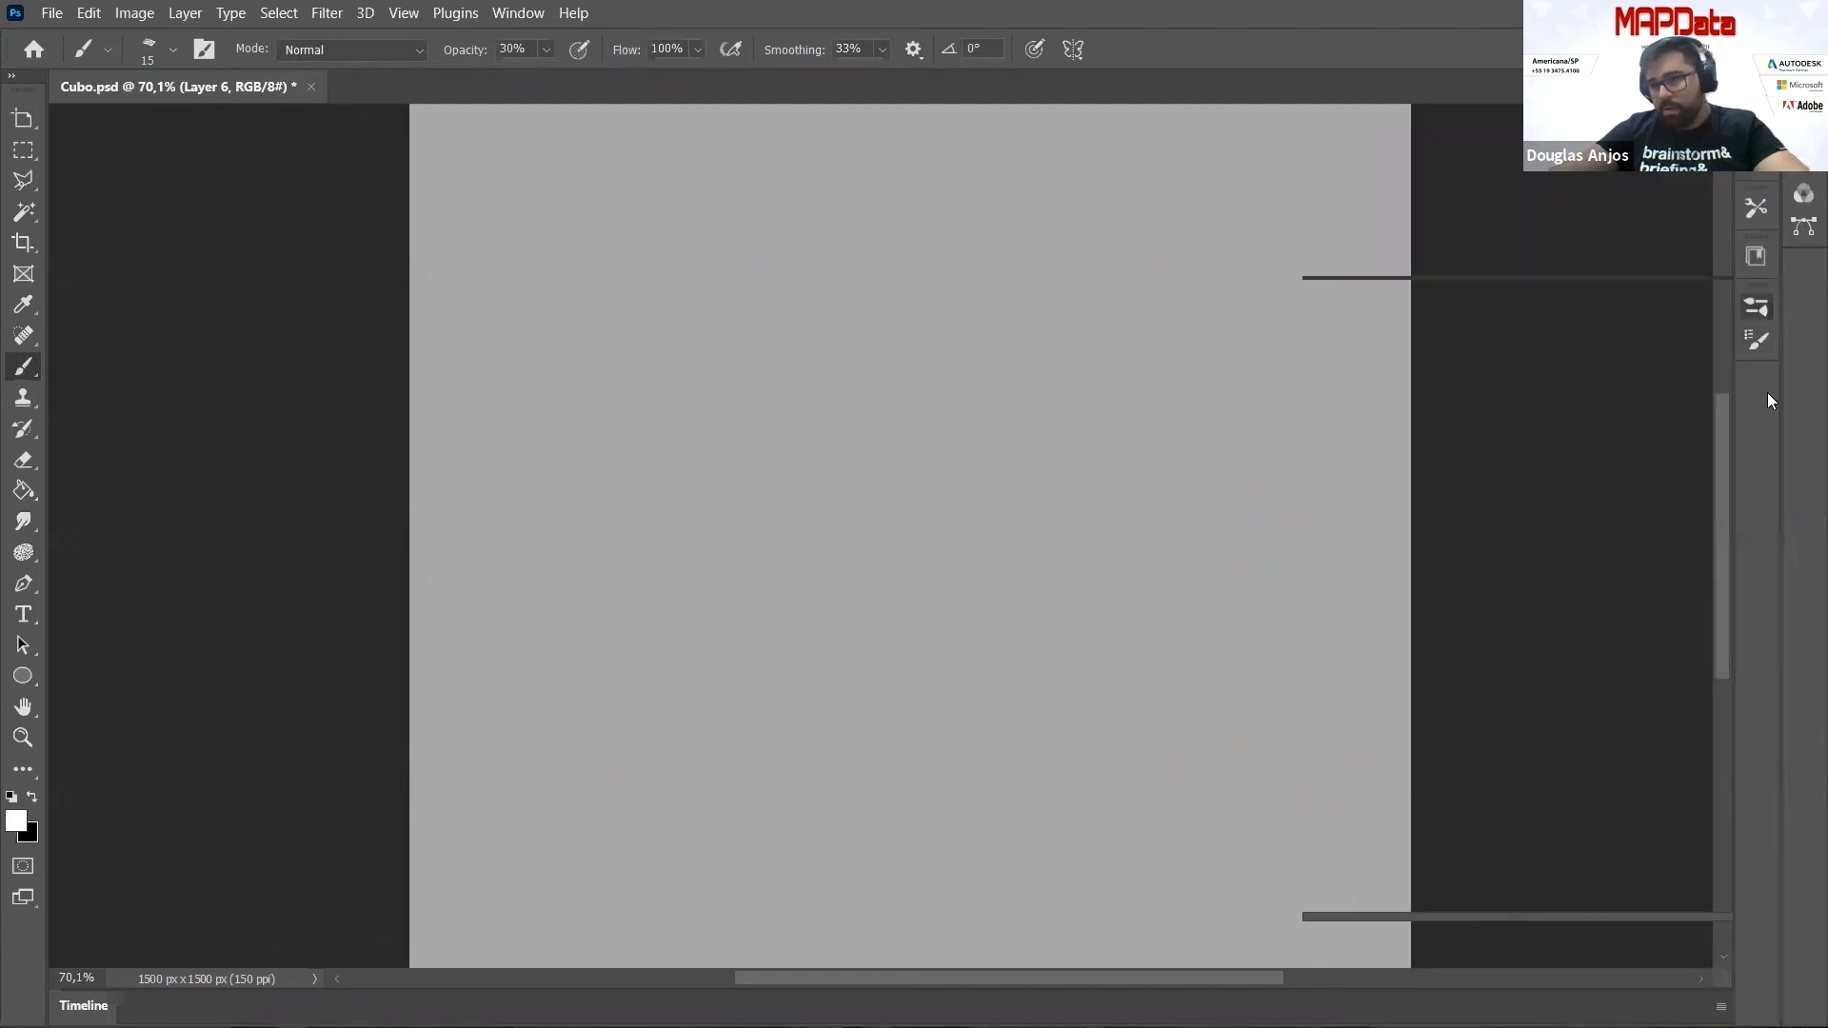
pyautogui.click(1396, 748)
pyautogui.moveTo(644, 543)
pyautogui.mouseDown()
pyautogui.moveTo(784, 392)
pyautogui.moveTo(1054, 421)
pyautogui.moveTo(1091, 449)
pyautogui.moveTo(1132, 601)
pyautogui.moveTo(1136, 684)
pyautogui.moveTo(1100, 748)
pyautogui.mouseUp()
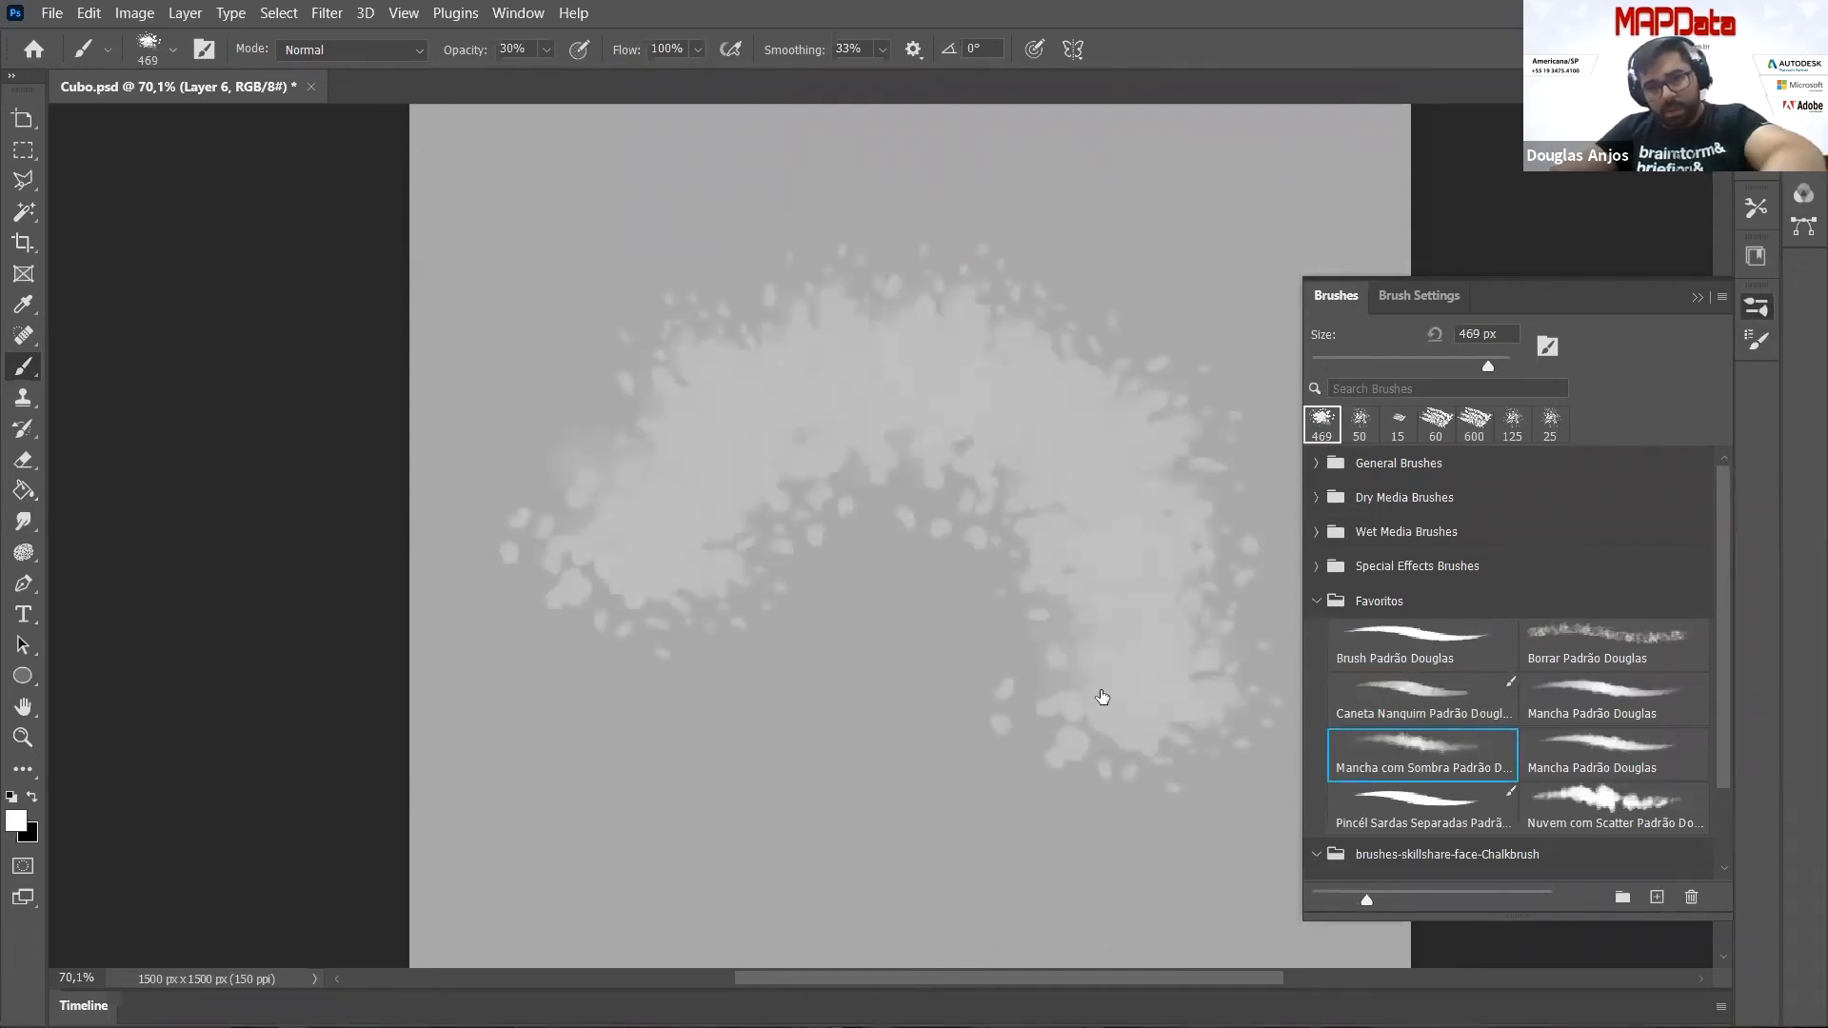
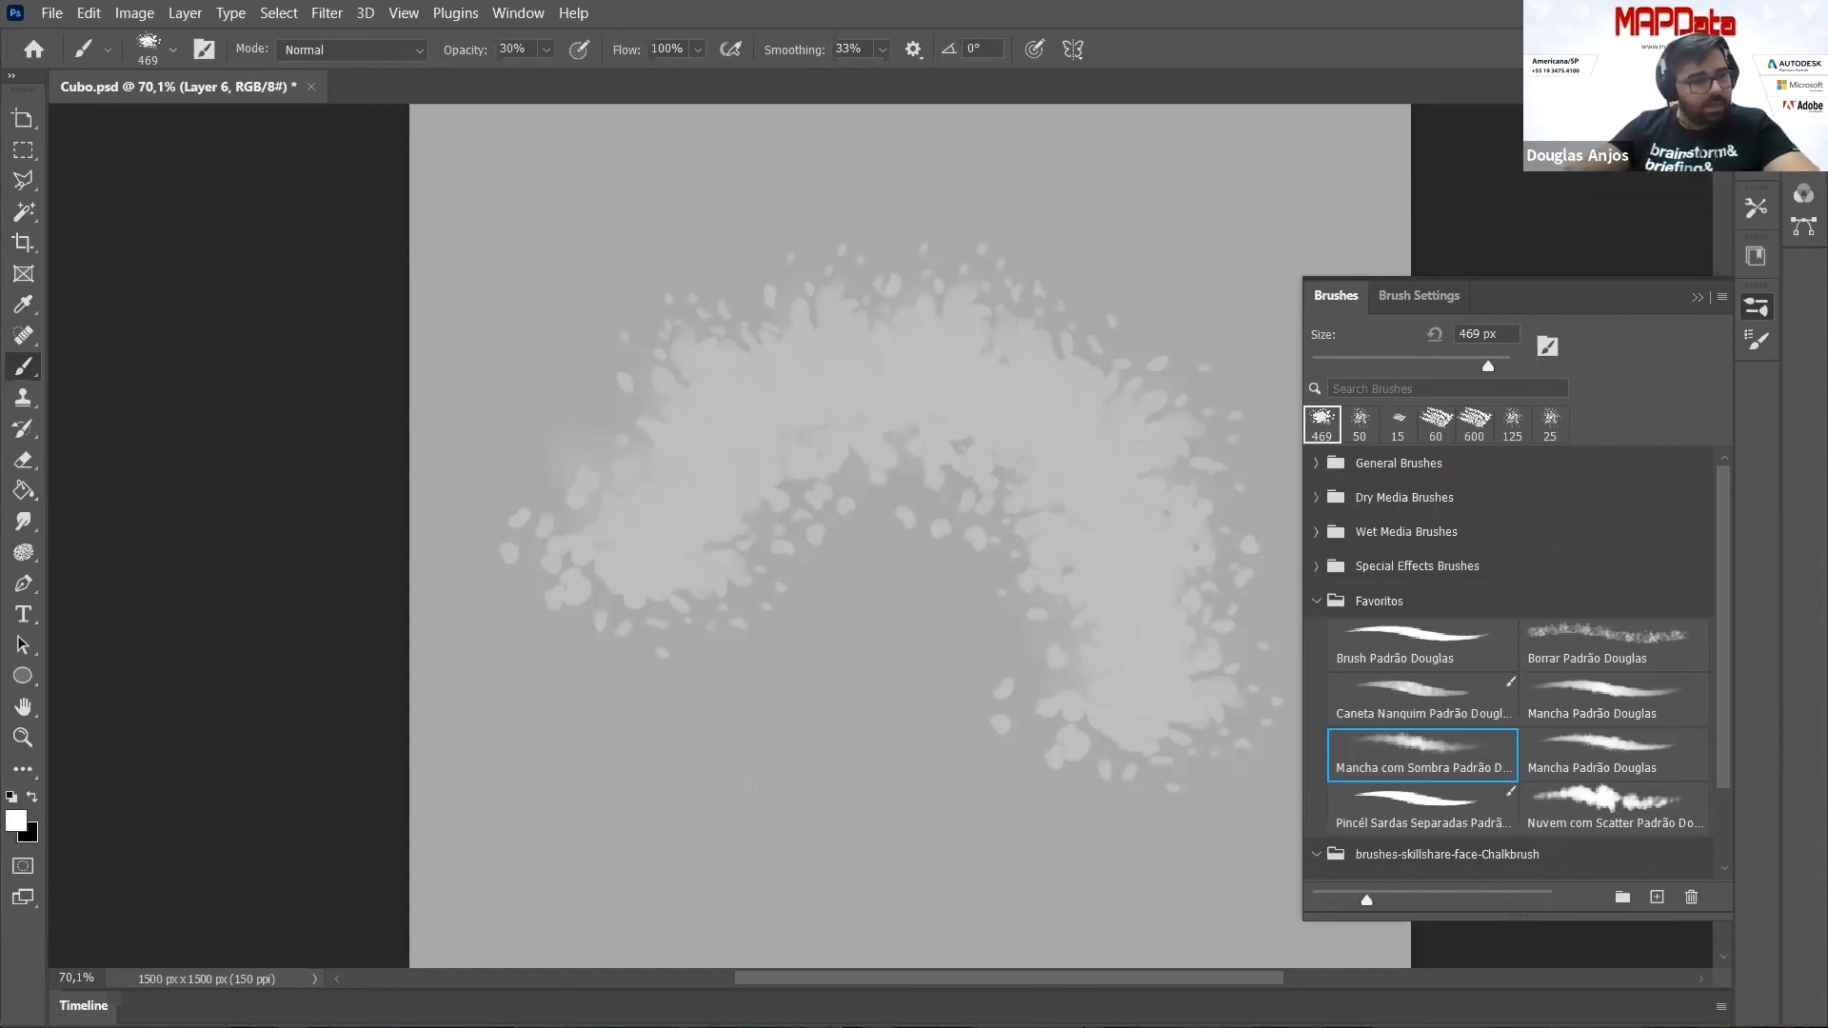
# Search Windows for the Dimension application, then dismiss the search without opening it
pyautogui.press('super')
pyautogui.write('dim')
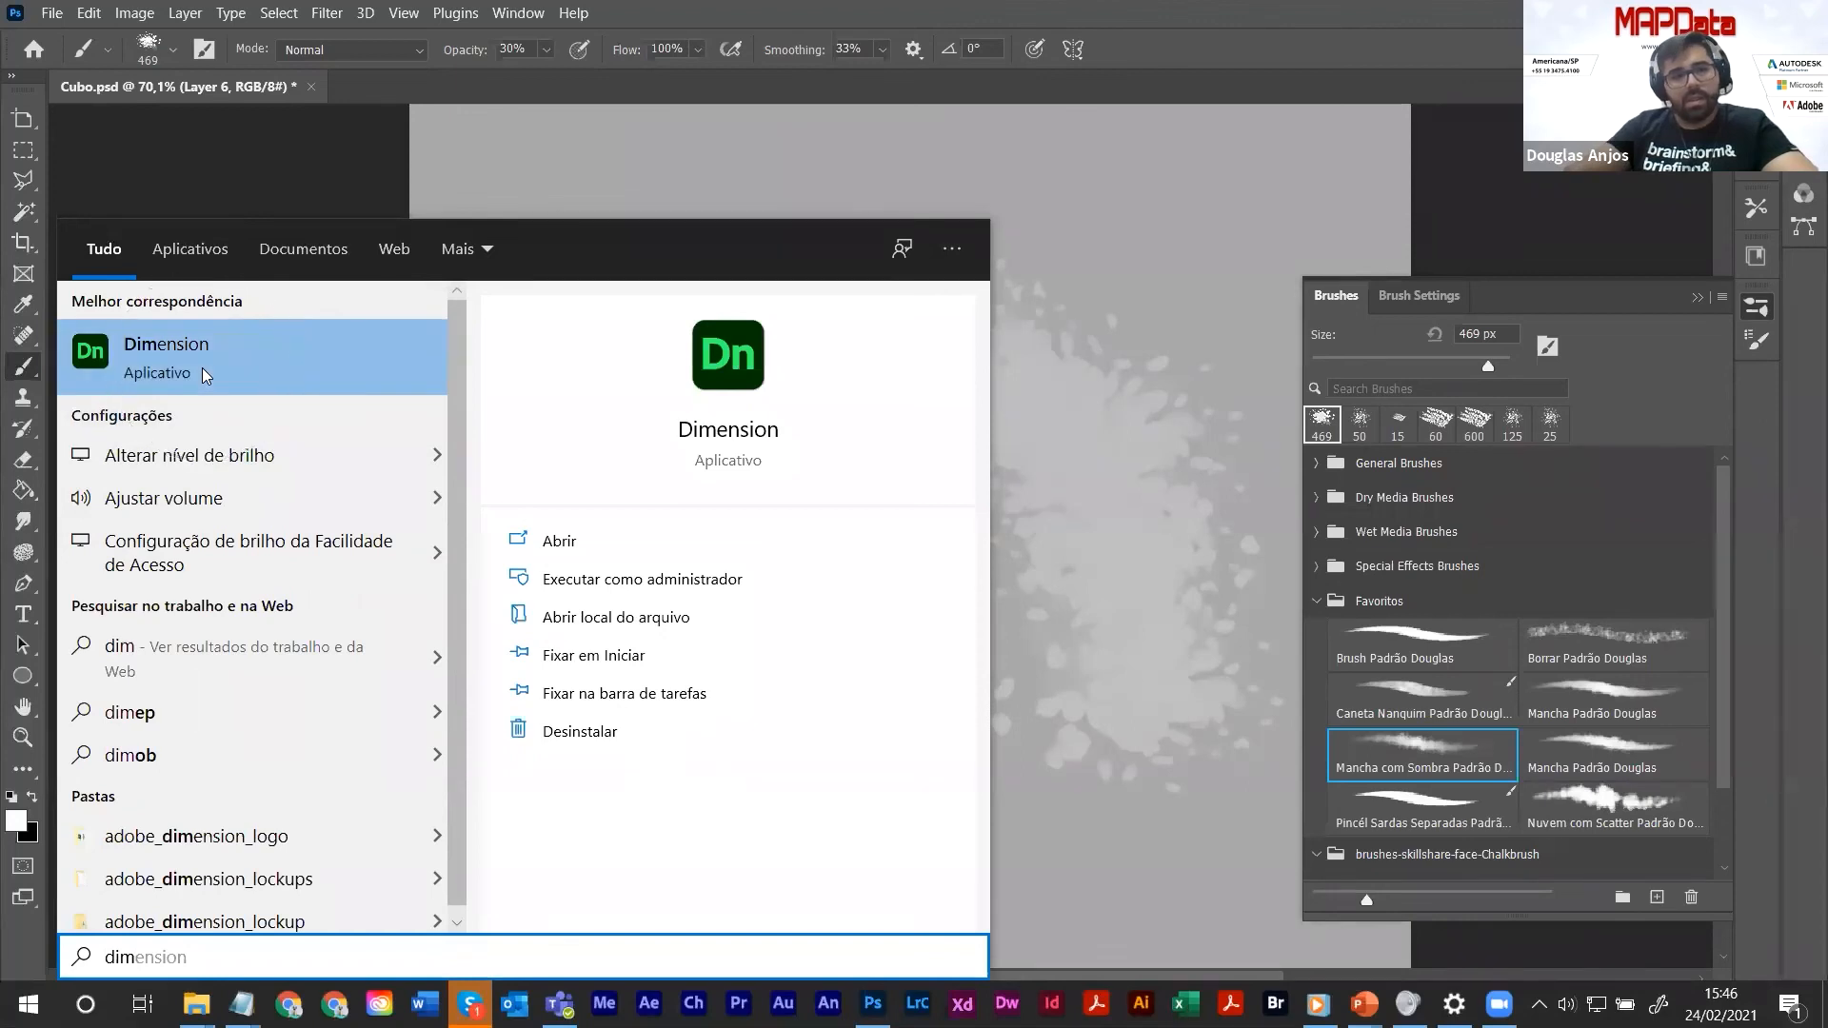
pyautogui.click(800, 28)
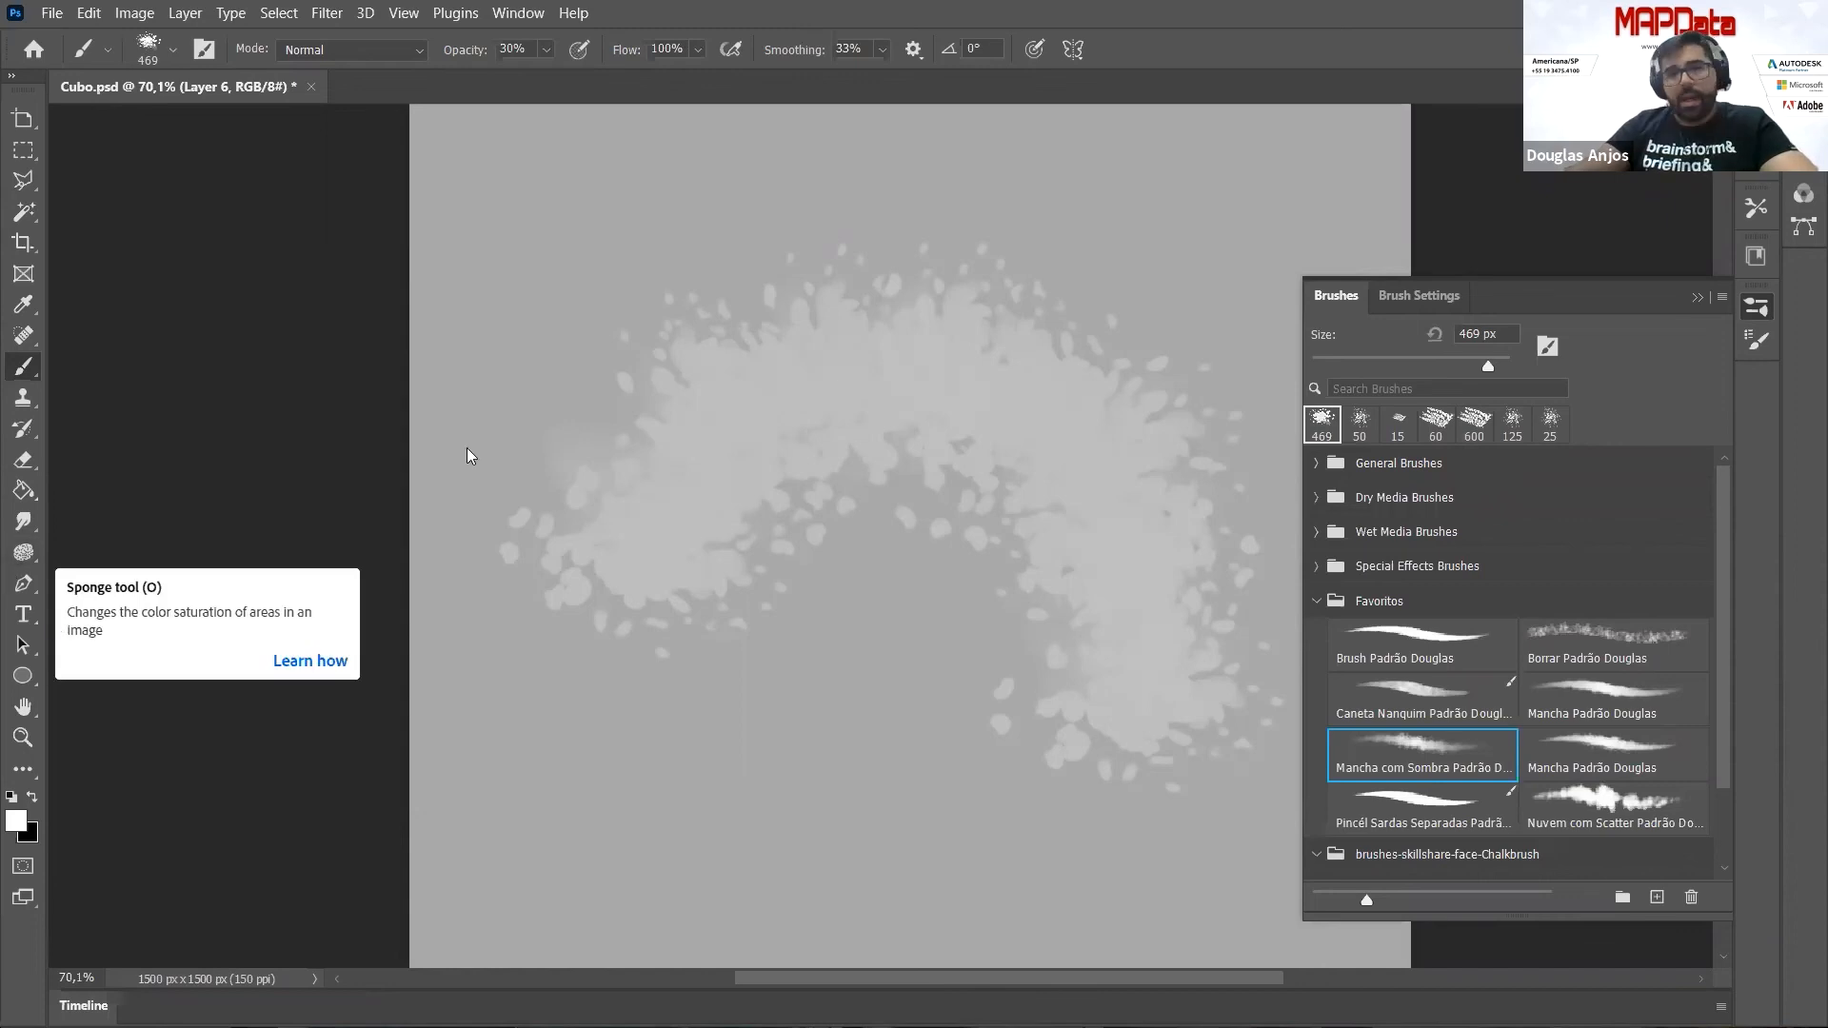
# Look over the Pen tool variants, return to the Brush tool and paint another translucent stroke inside the white arch
pyautogui.click(1697, 298)
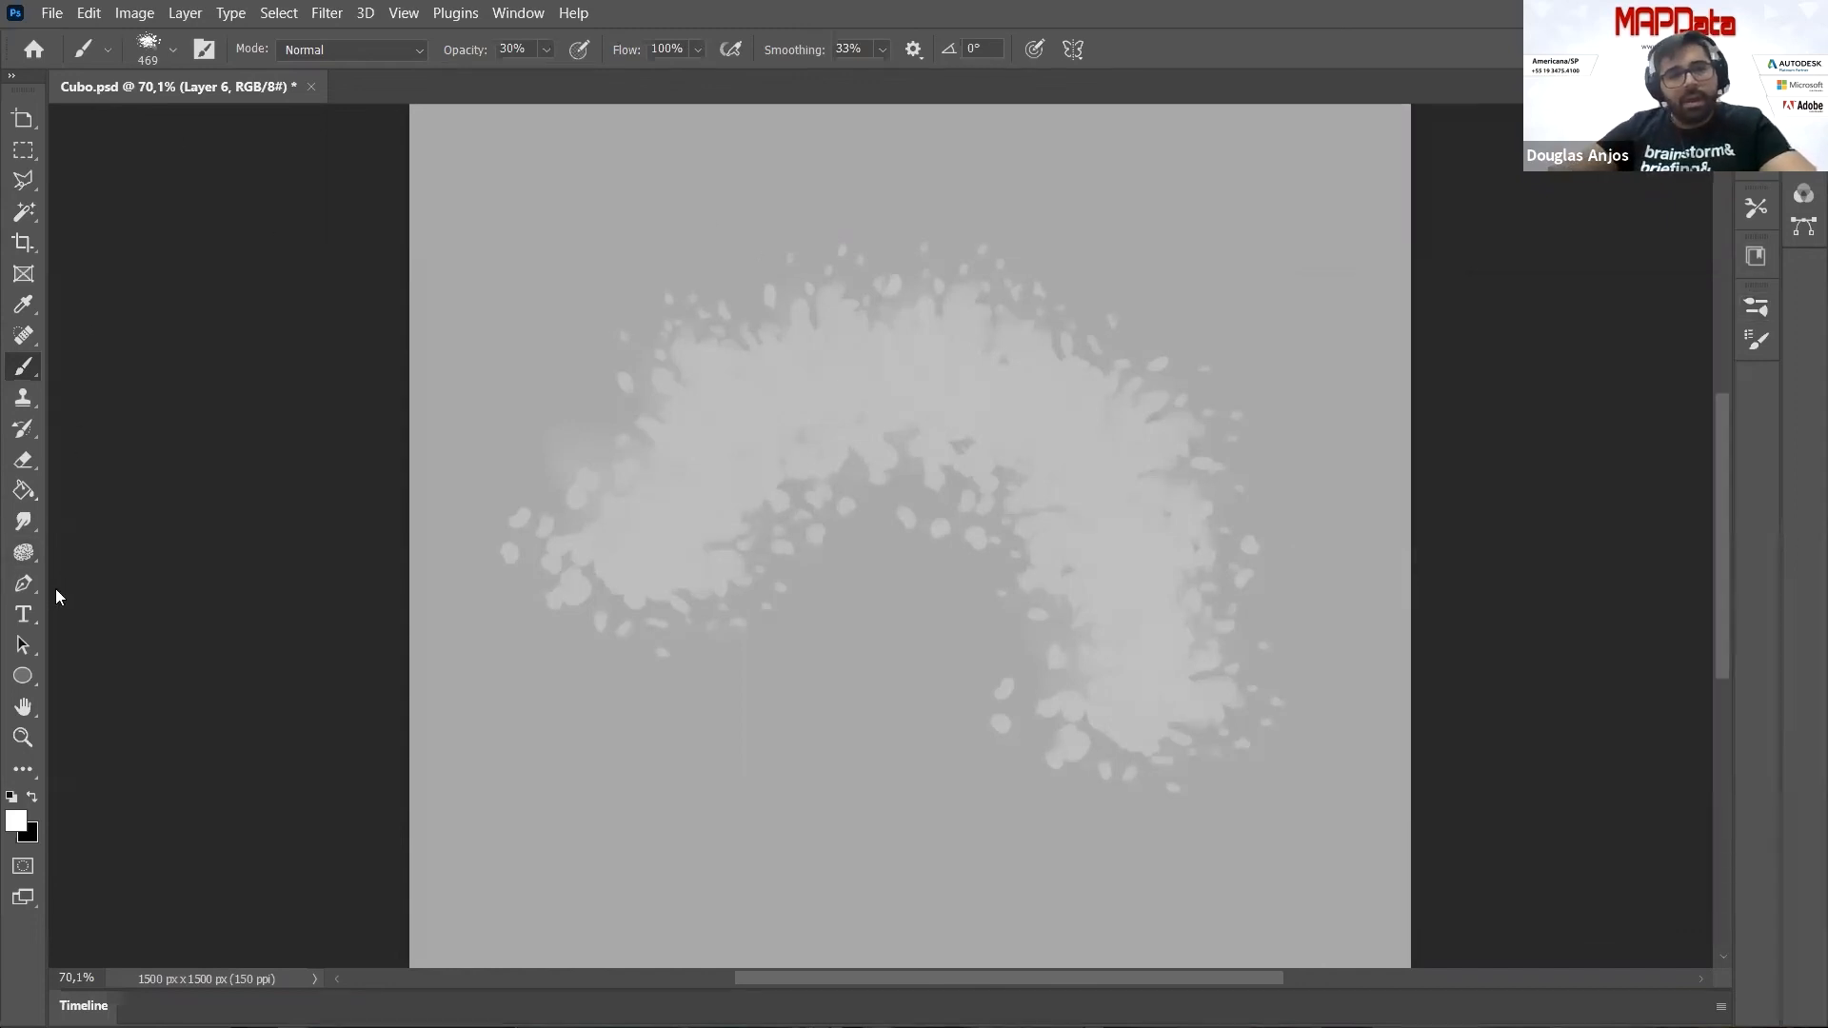
pyautogui.click(22, 582)
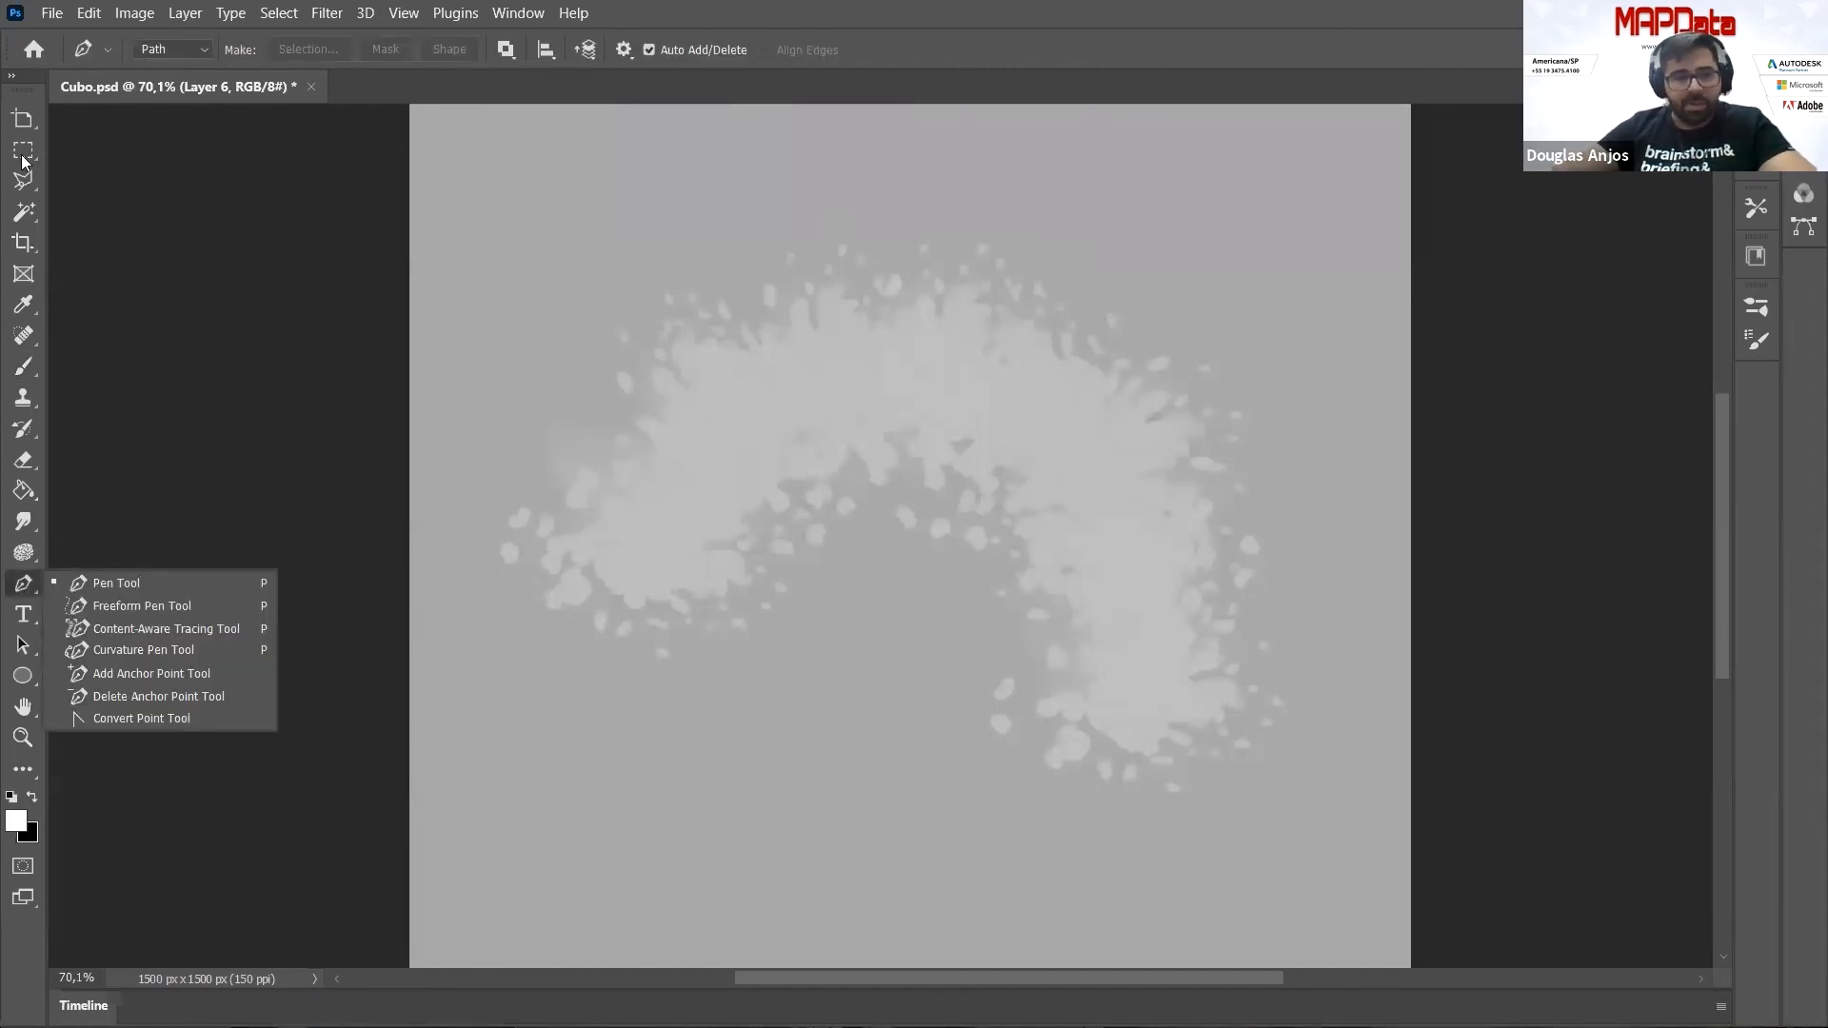
pyautogui.click(23, 366)
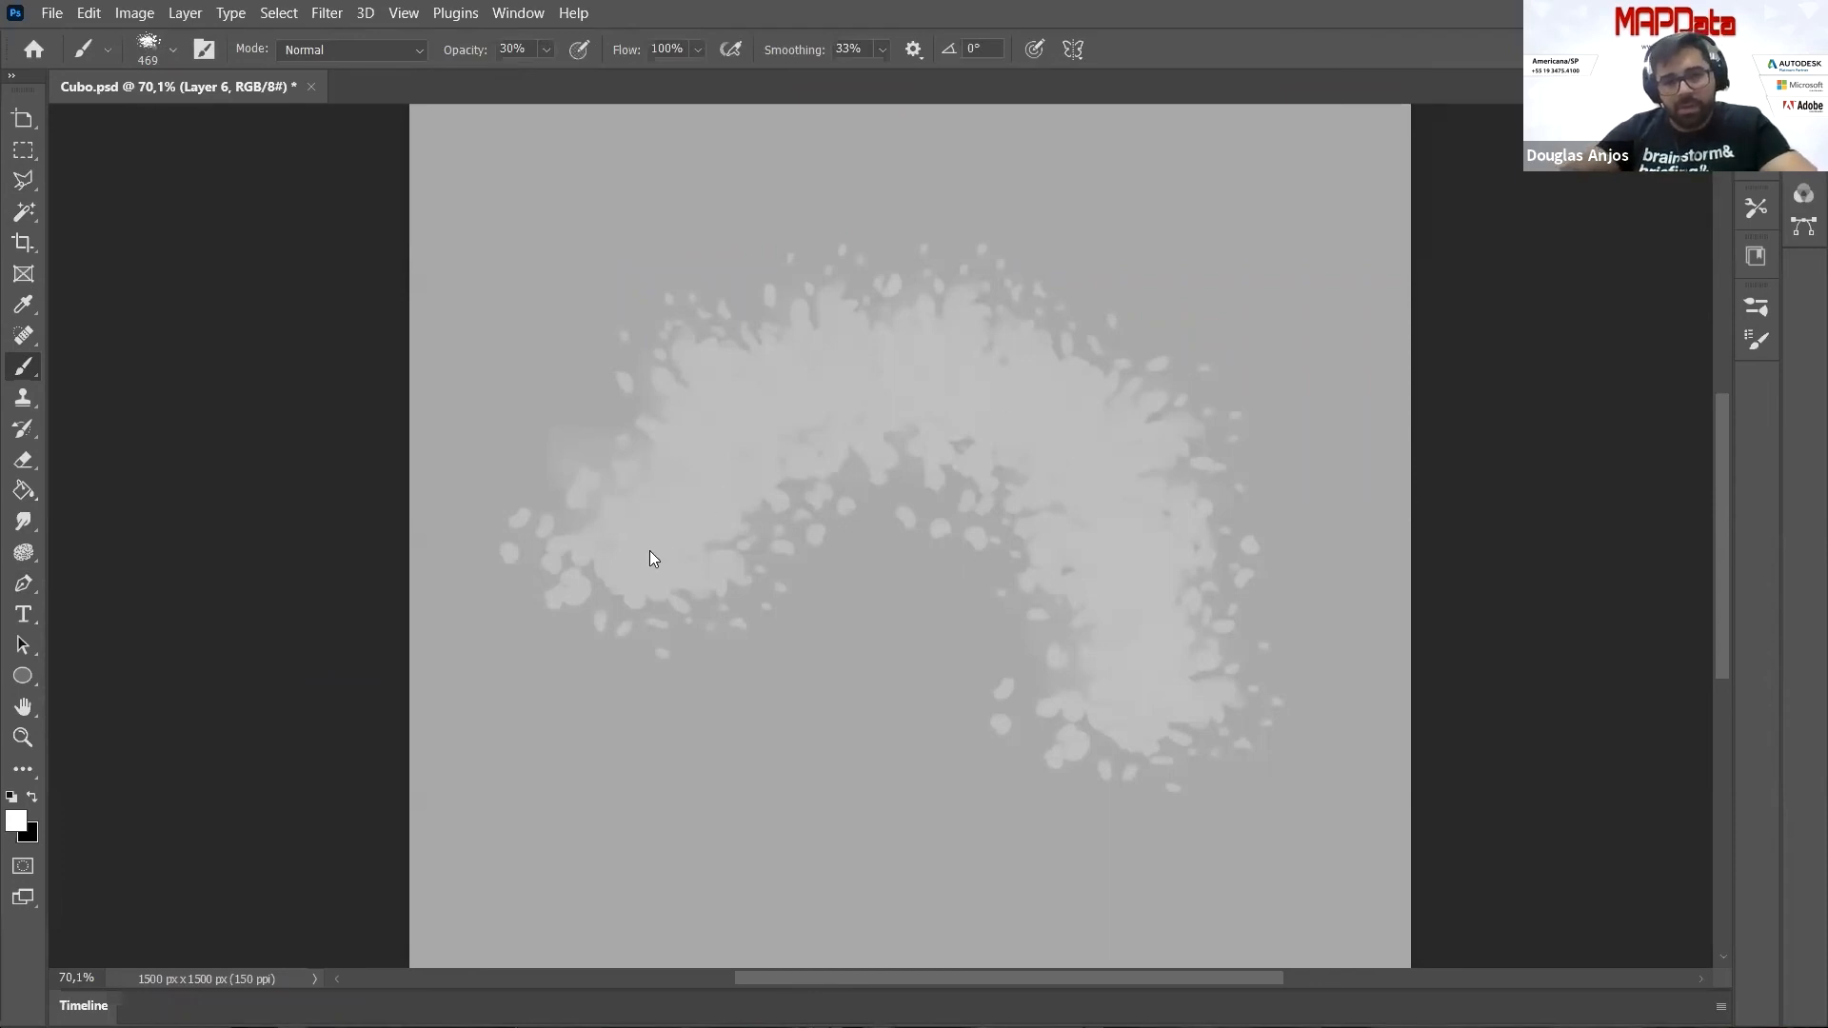
pyautogui.moveTo(741, 552)
pyautogui.mouseDown()
pyautogui.moveTo(1097, 571)
pyautogui.moveTo(936, 662)
pyautogui.moveTo(934, 470)
pyautogui.mouseUp()
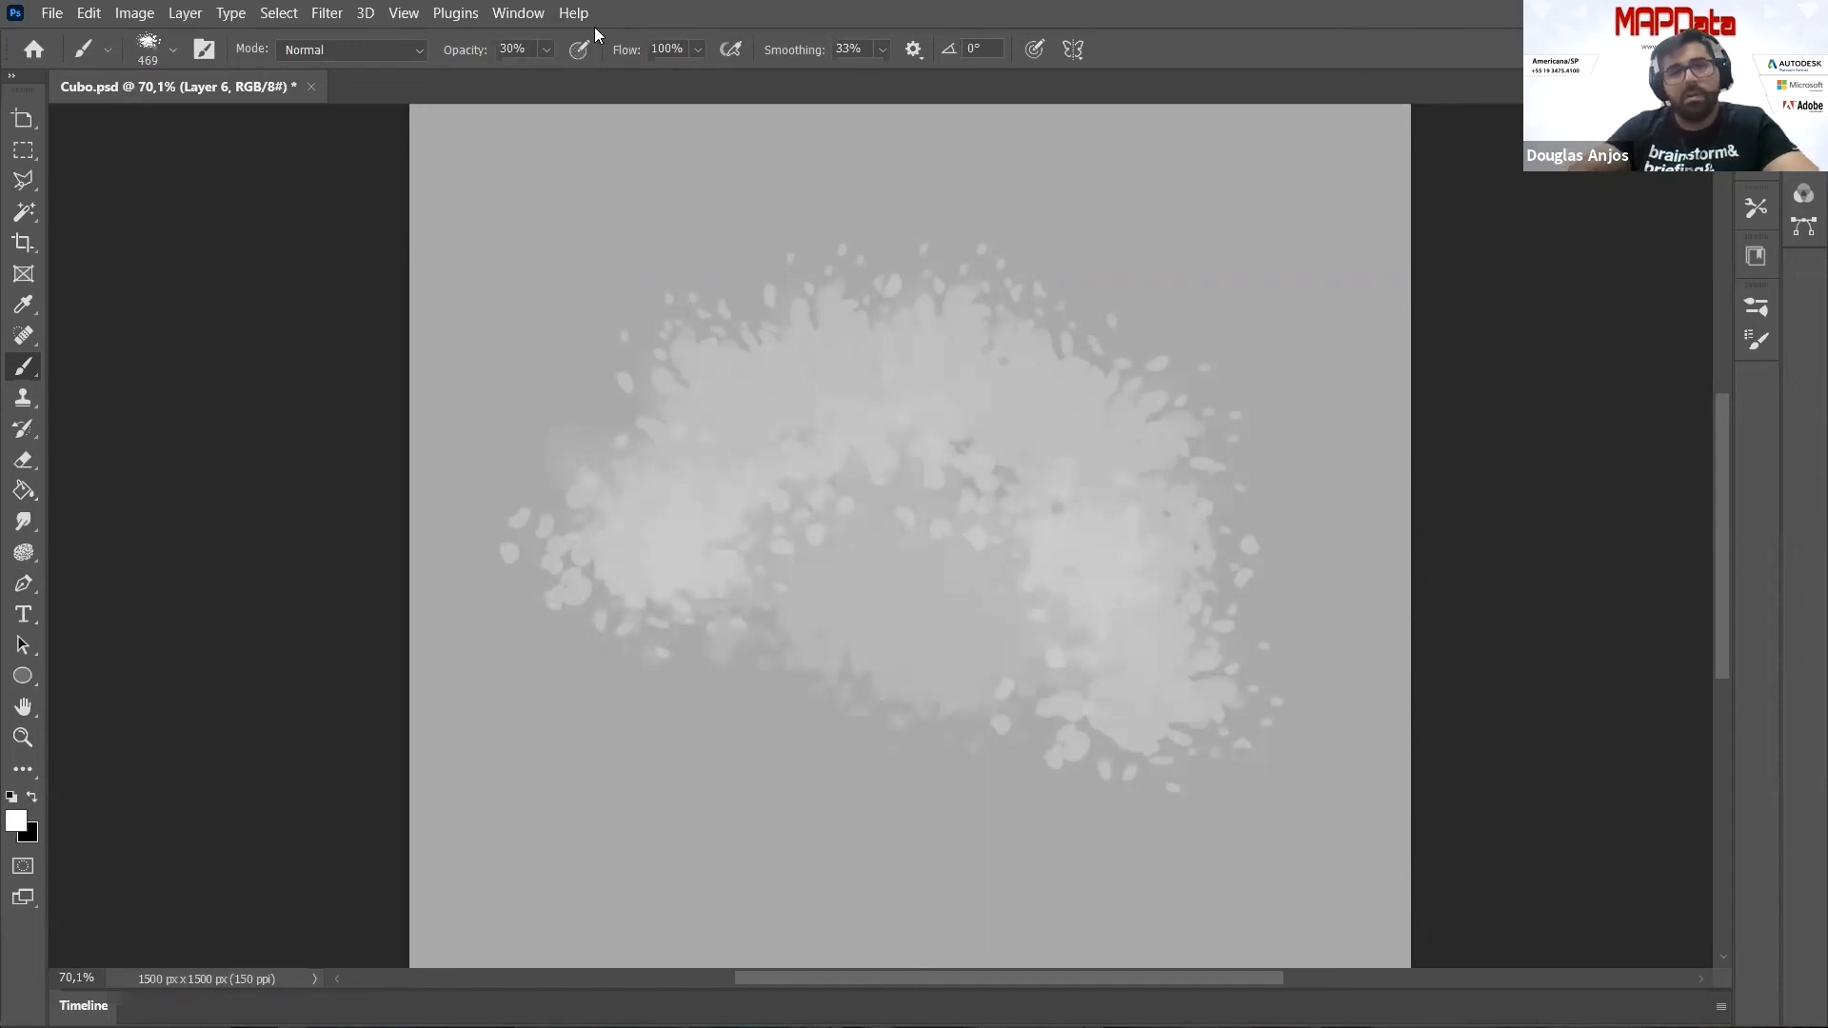
# Set the Brush tool's opacity to 100% and undo the two strokes painted on the layer
pyautogui.click(546, 50)
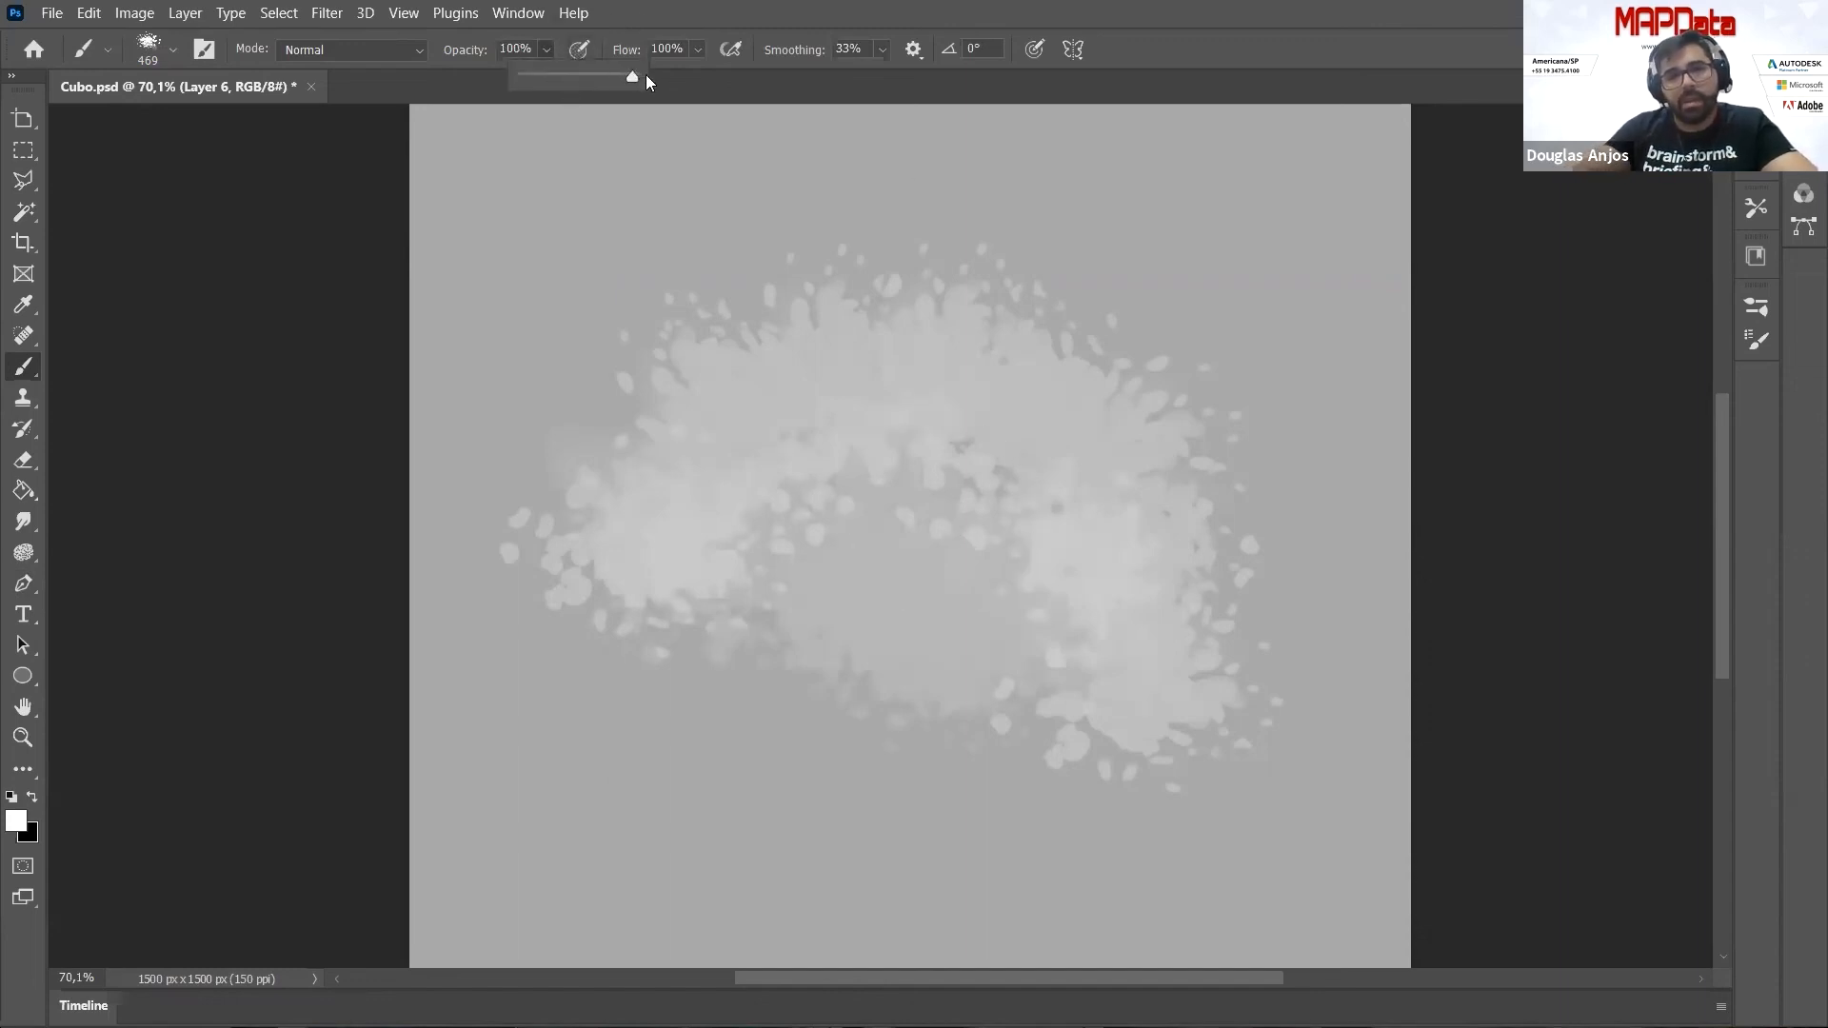
pyautogui.hotkey('ctrl', 'z')
pyautogui.hotkey('ctrl', 'z')
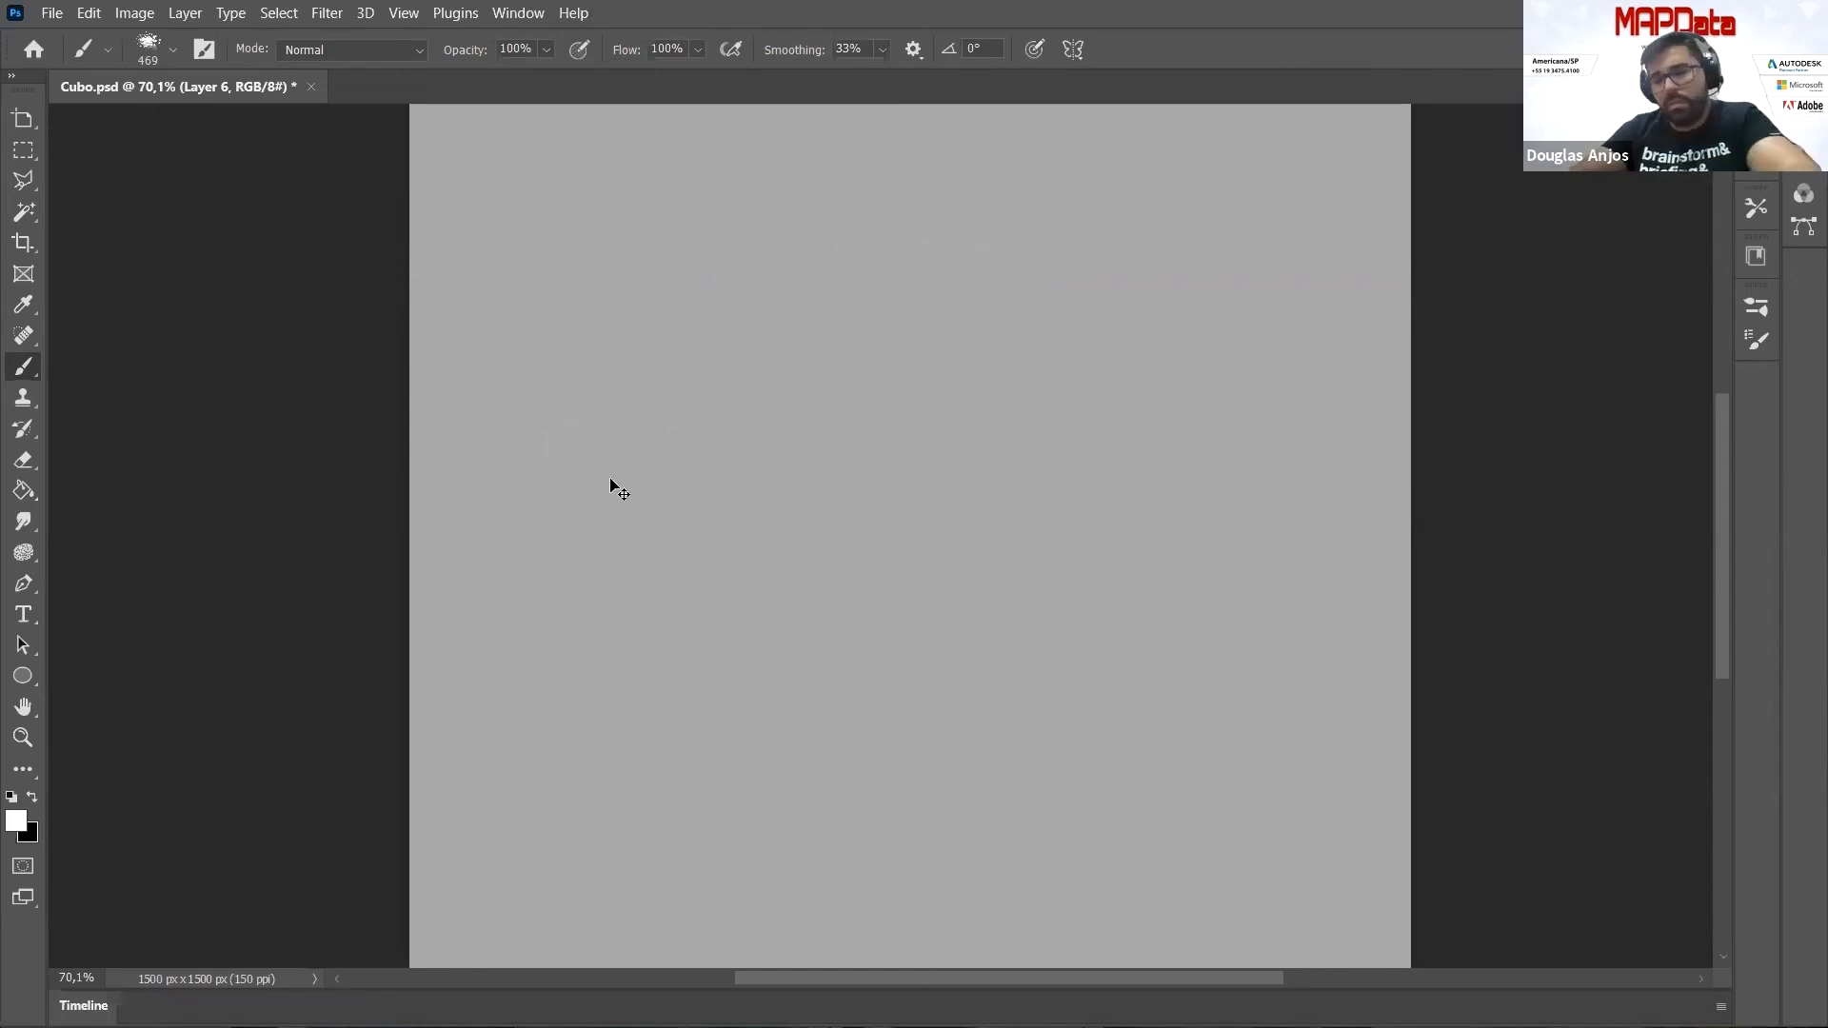
# Reduce the brush size to 50 px and paint a straight vertical white line on the canvas
pyautogui.press('[')
pyautogui.press('[')
pyautogui.press('[')
pyautogui.press('[')
pyautogui.press('[')
pyautogui.press('[')
pyautogui.press('[')
pyautogui.press('[')
pyautogui.press('[')
pyautogui.press('[')
pyautogui.press('[')
pyautogui.press('[')
pyautogui.press('[')
pyautogui.moveTo(787, 163)
pyautogui.mouseDown()
pyautogui.moveTo(792, 437)
pyautogui.moveTo(768, 534)
pyautogui.moveTo(788, 571)
pyautogui.mouseUp()
pyautogui.moveTo(786, 754); pyautogui.dragTo(786, 708)
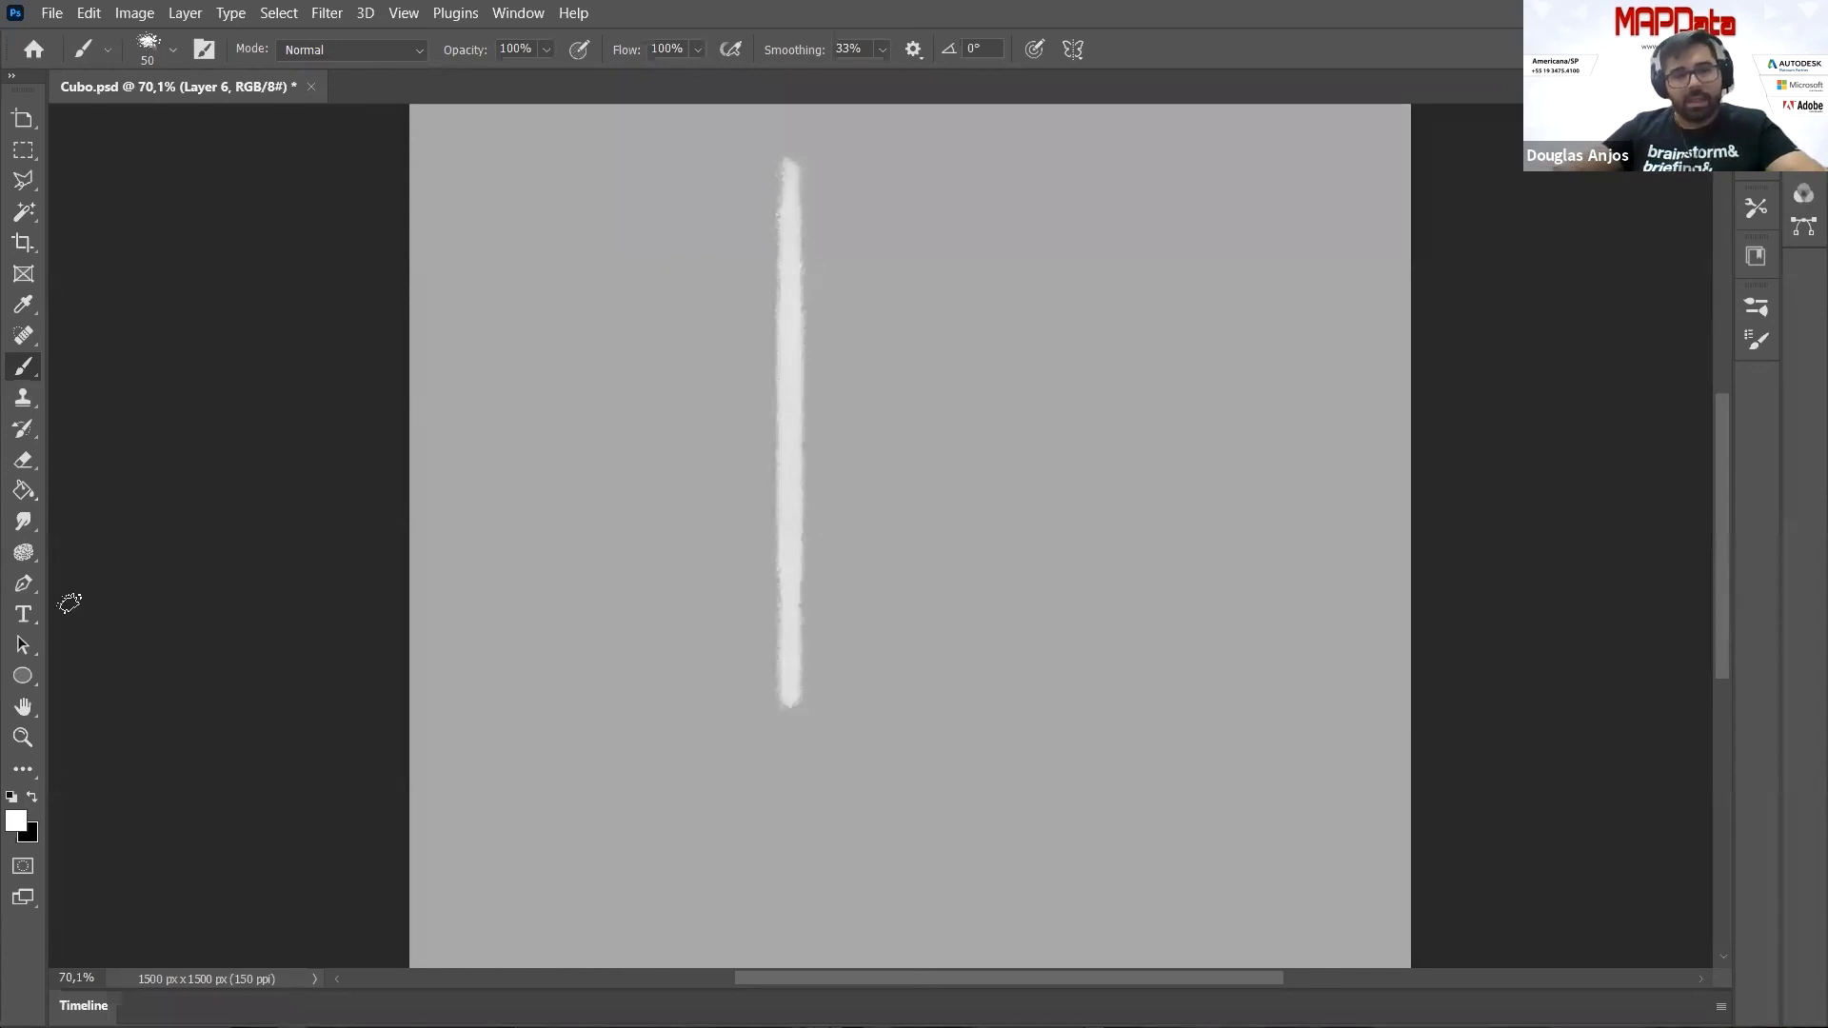
# Draw an open four-point path of straight segments with the Pen tool, running below and beside the vertical line
pyautogui.click(23, 583)
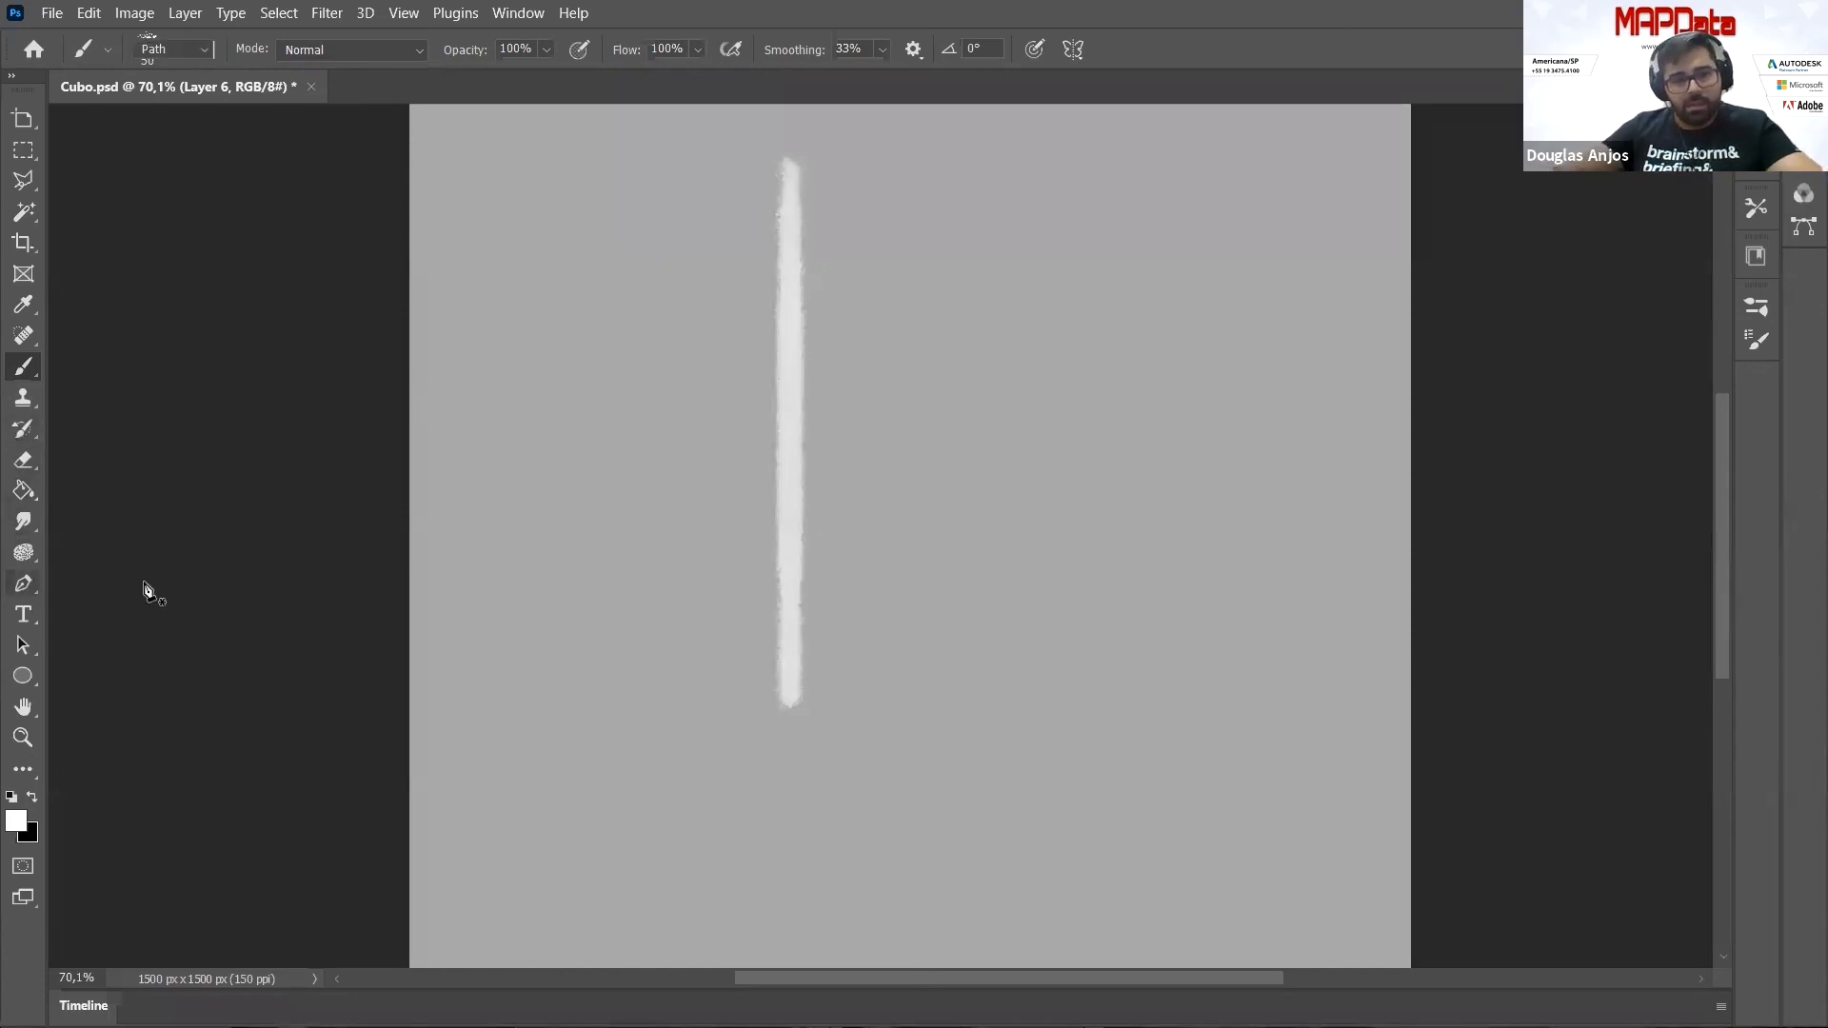
pyautogui.click(641, 819)
pyautogui.click(1131, 796)
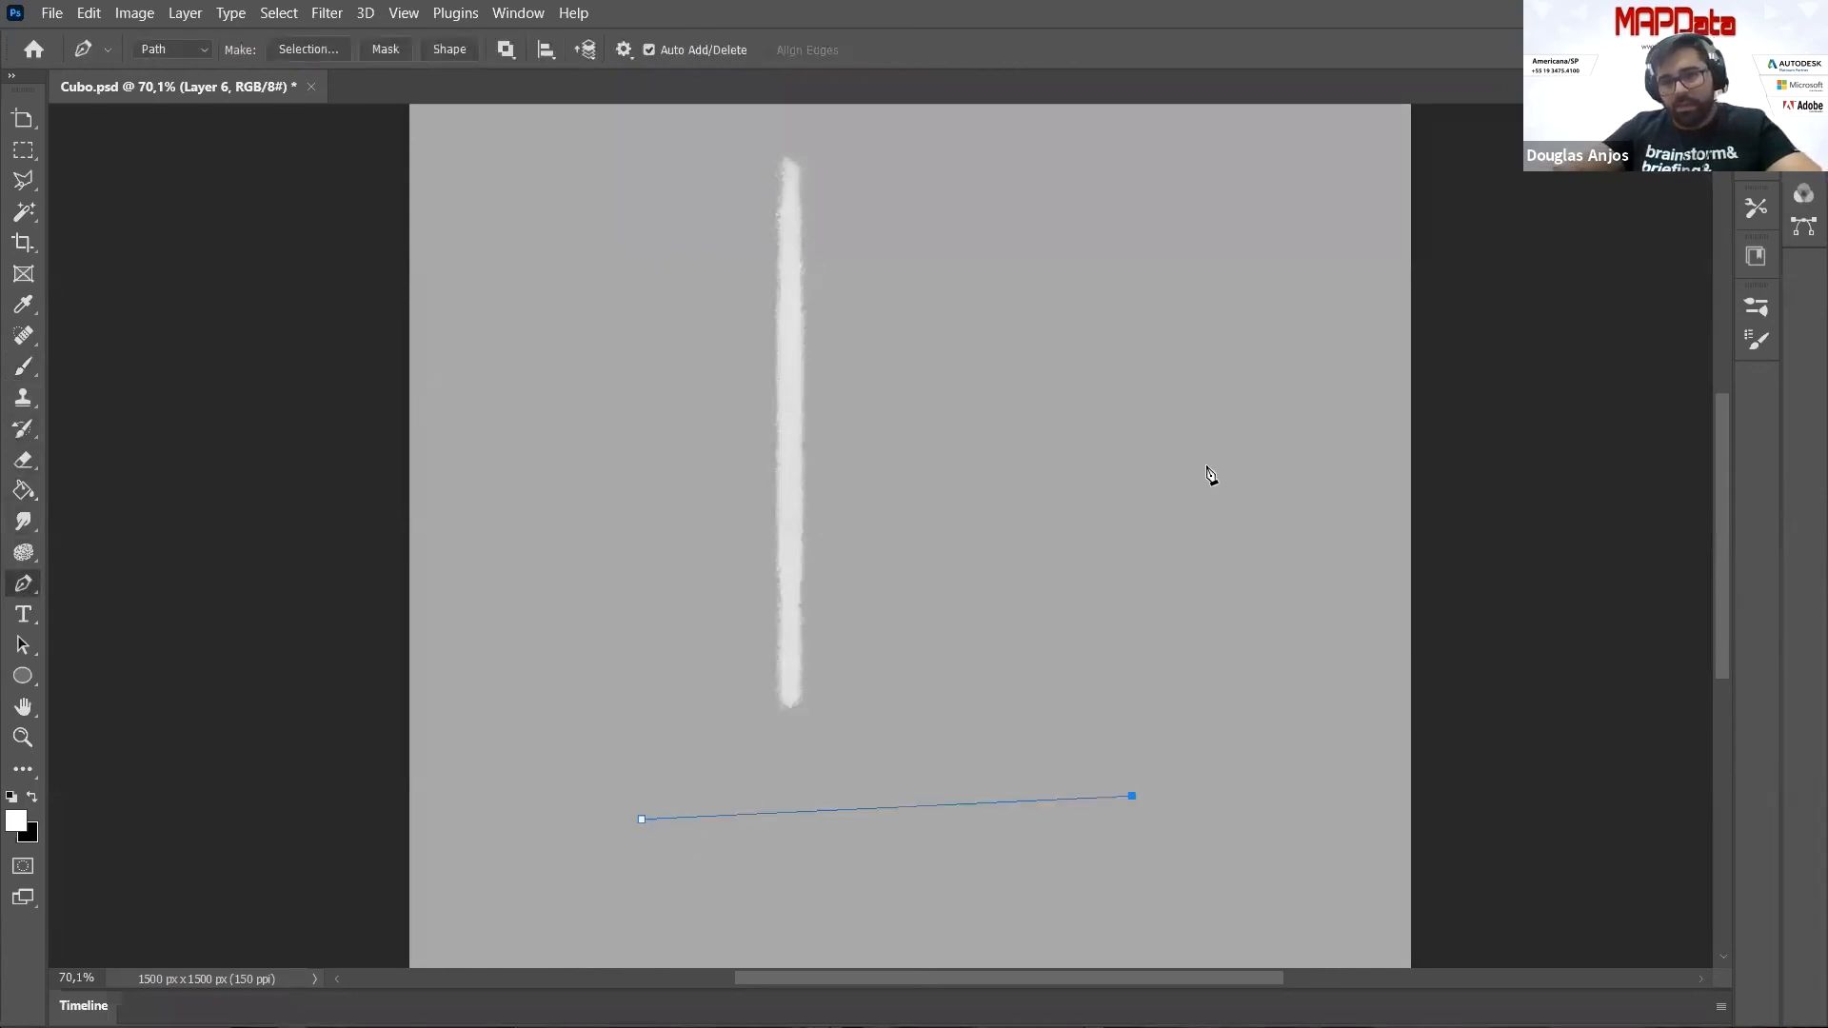
pyautogui.click(1204, 415)
pyautogui.click(1002, 210)
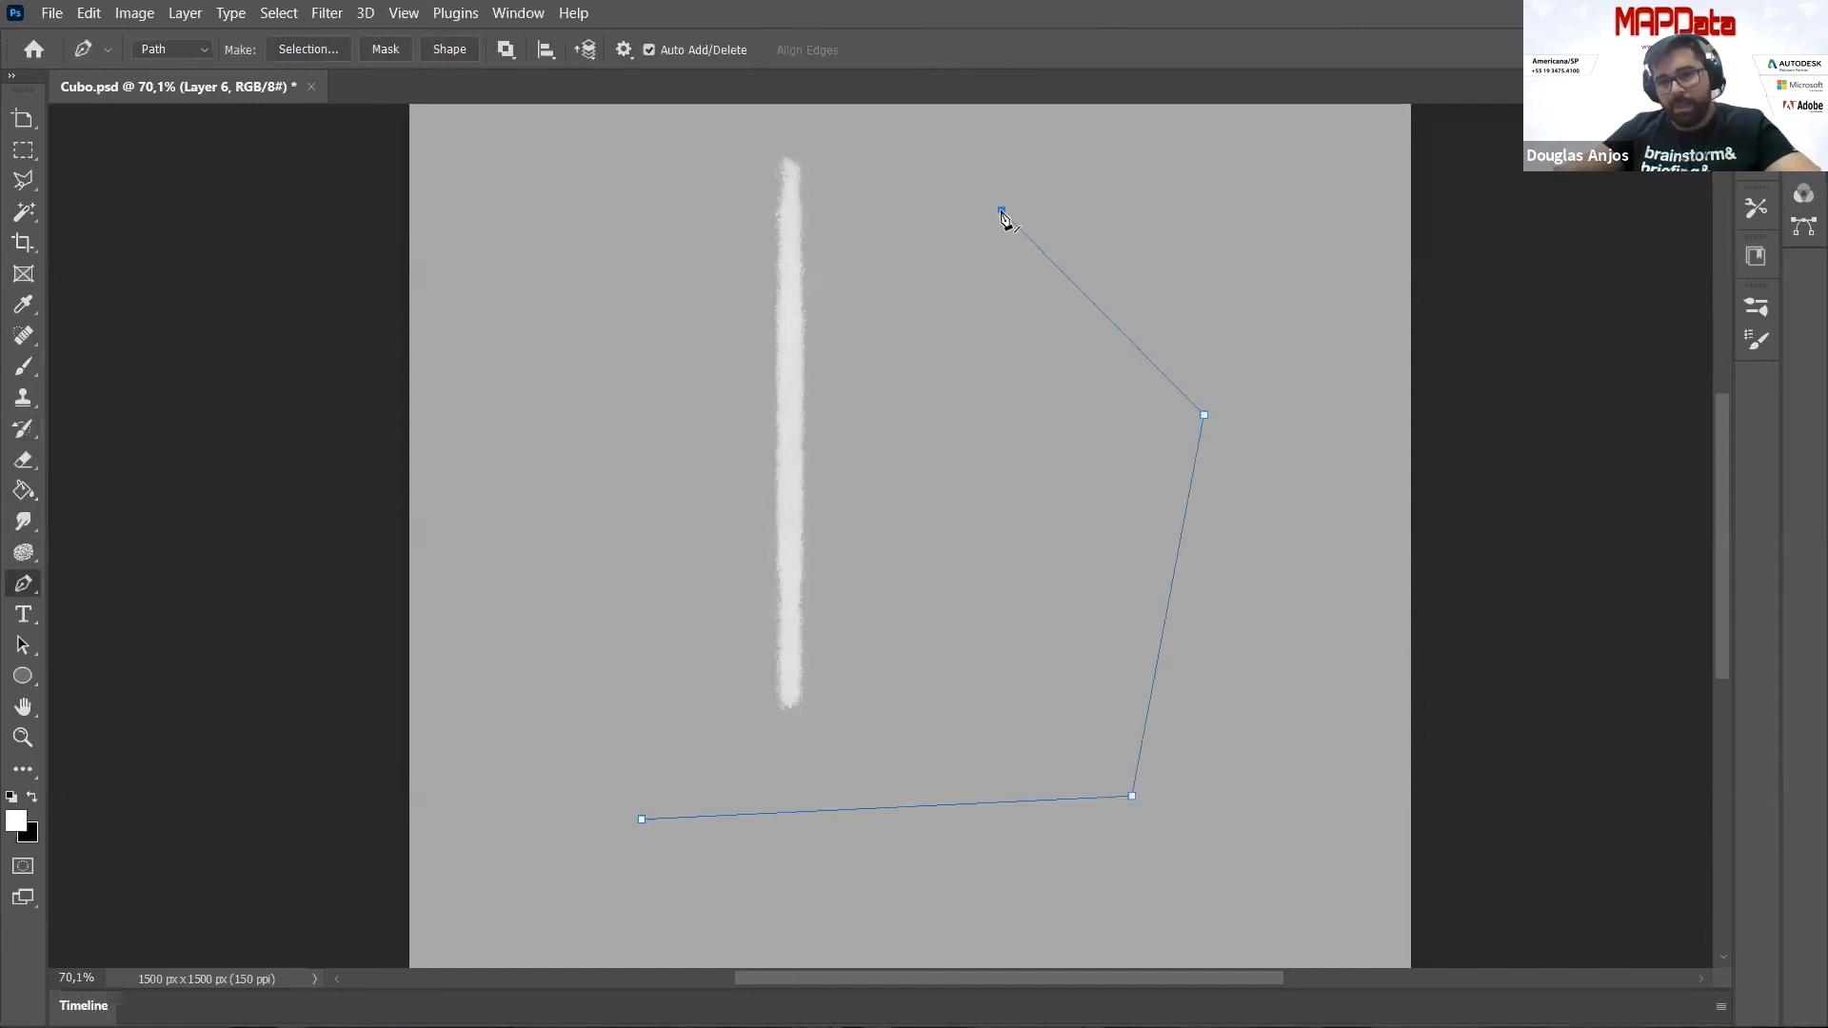
# Stroke the work path using the Brush with Simulate Pressure enabled, and deselect the path
pyautogui.click(1803, 226)
pyautogui.click(1552, 268)
pyautogui.click(1484, 196)
pyautogui.rightClick(1484, 198)
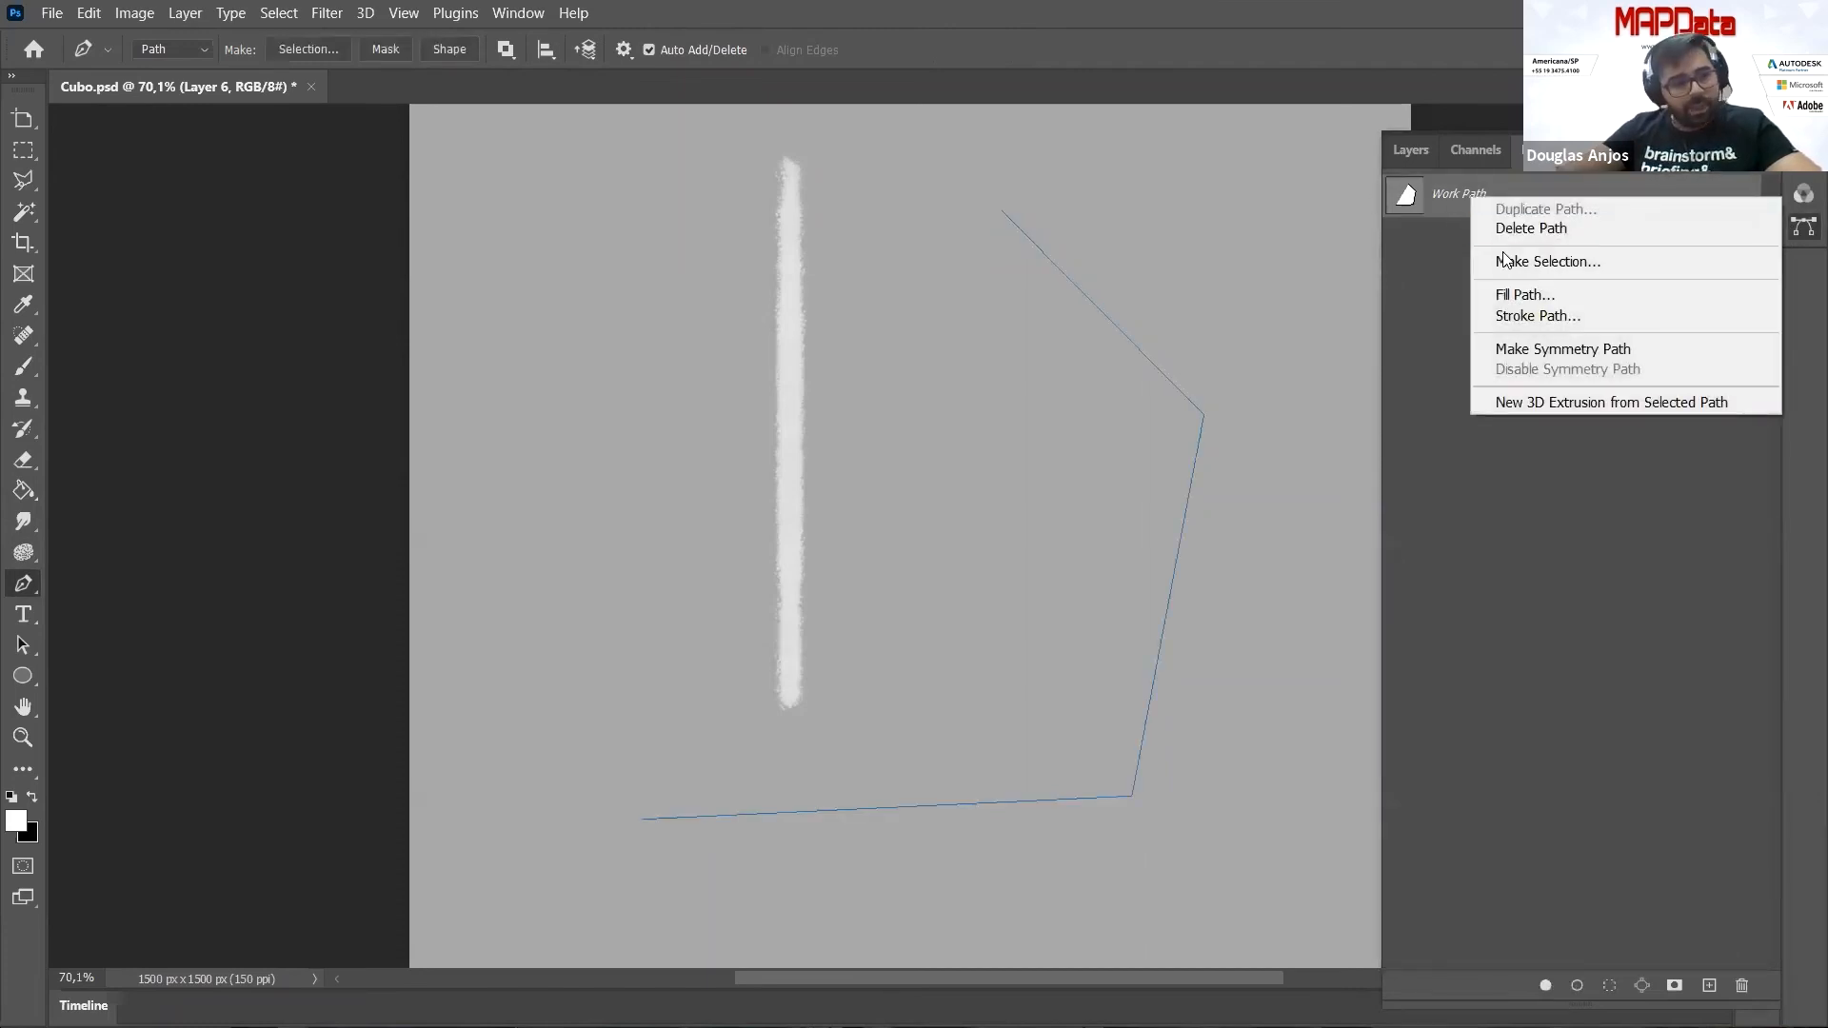
pyautogui.click(1516, 316)
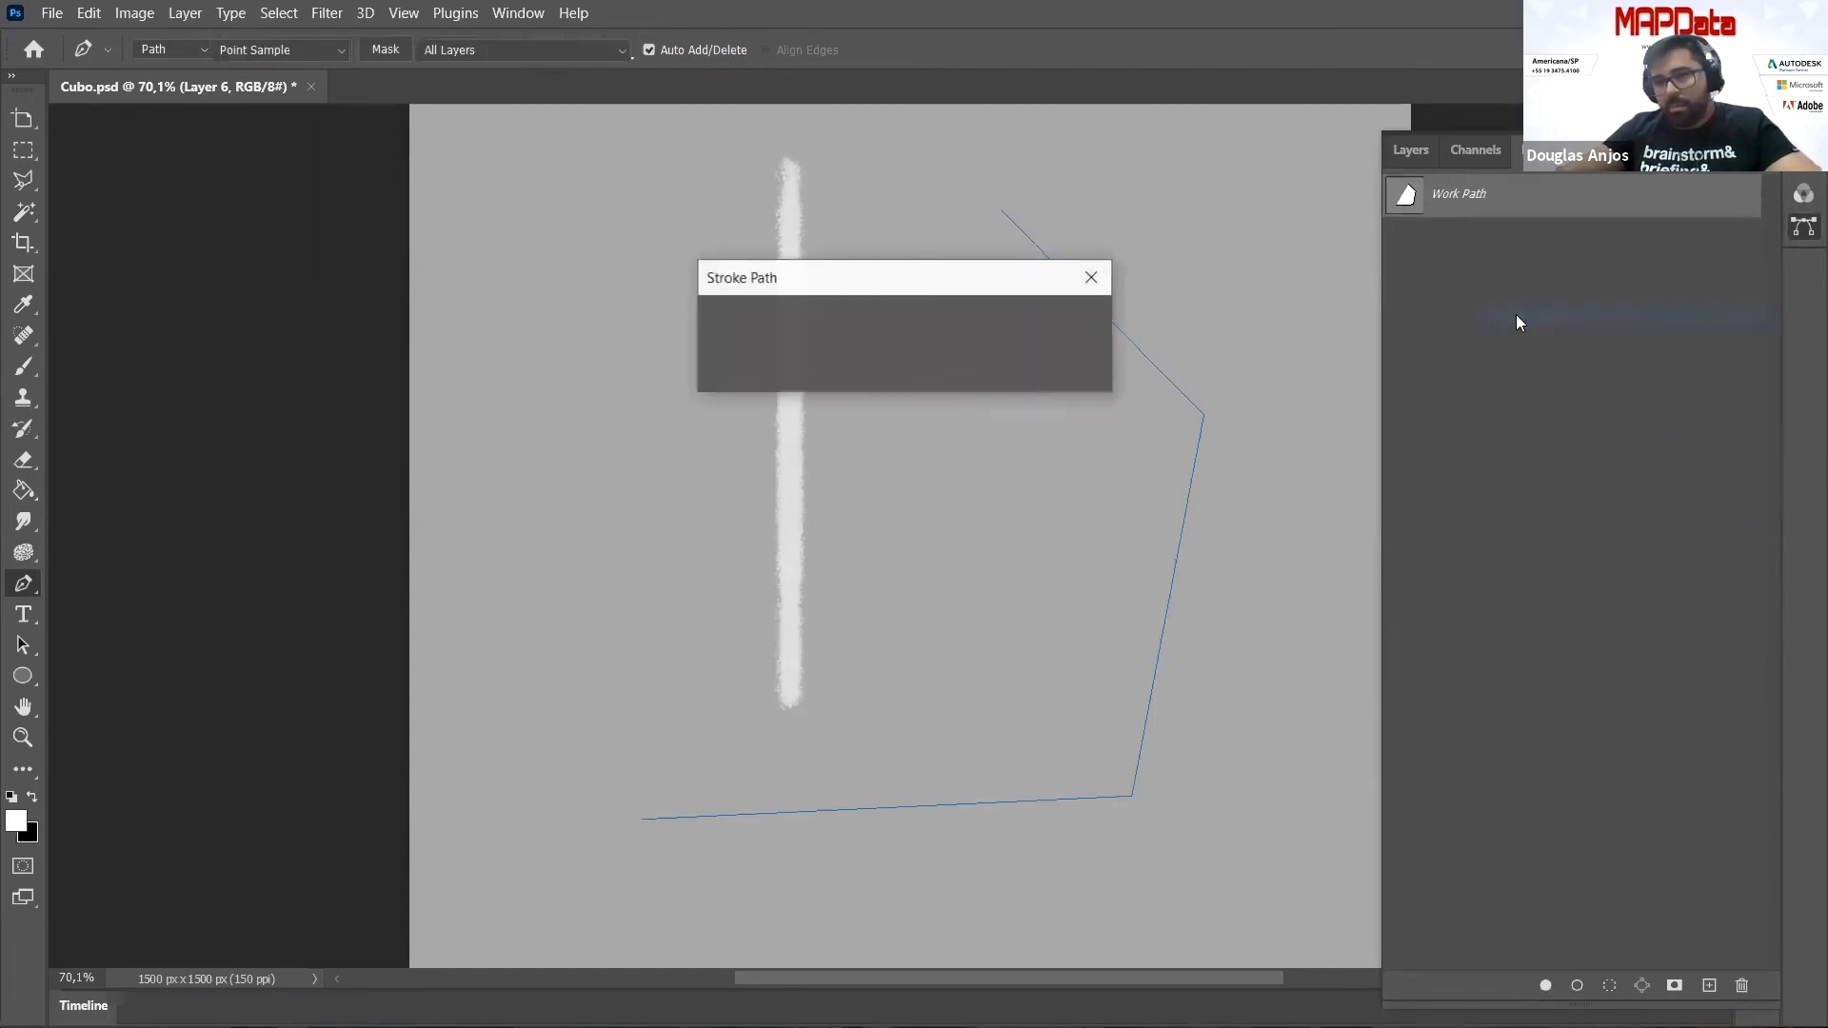
pyautogui.click(903, 318)
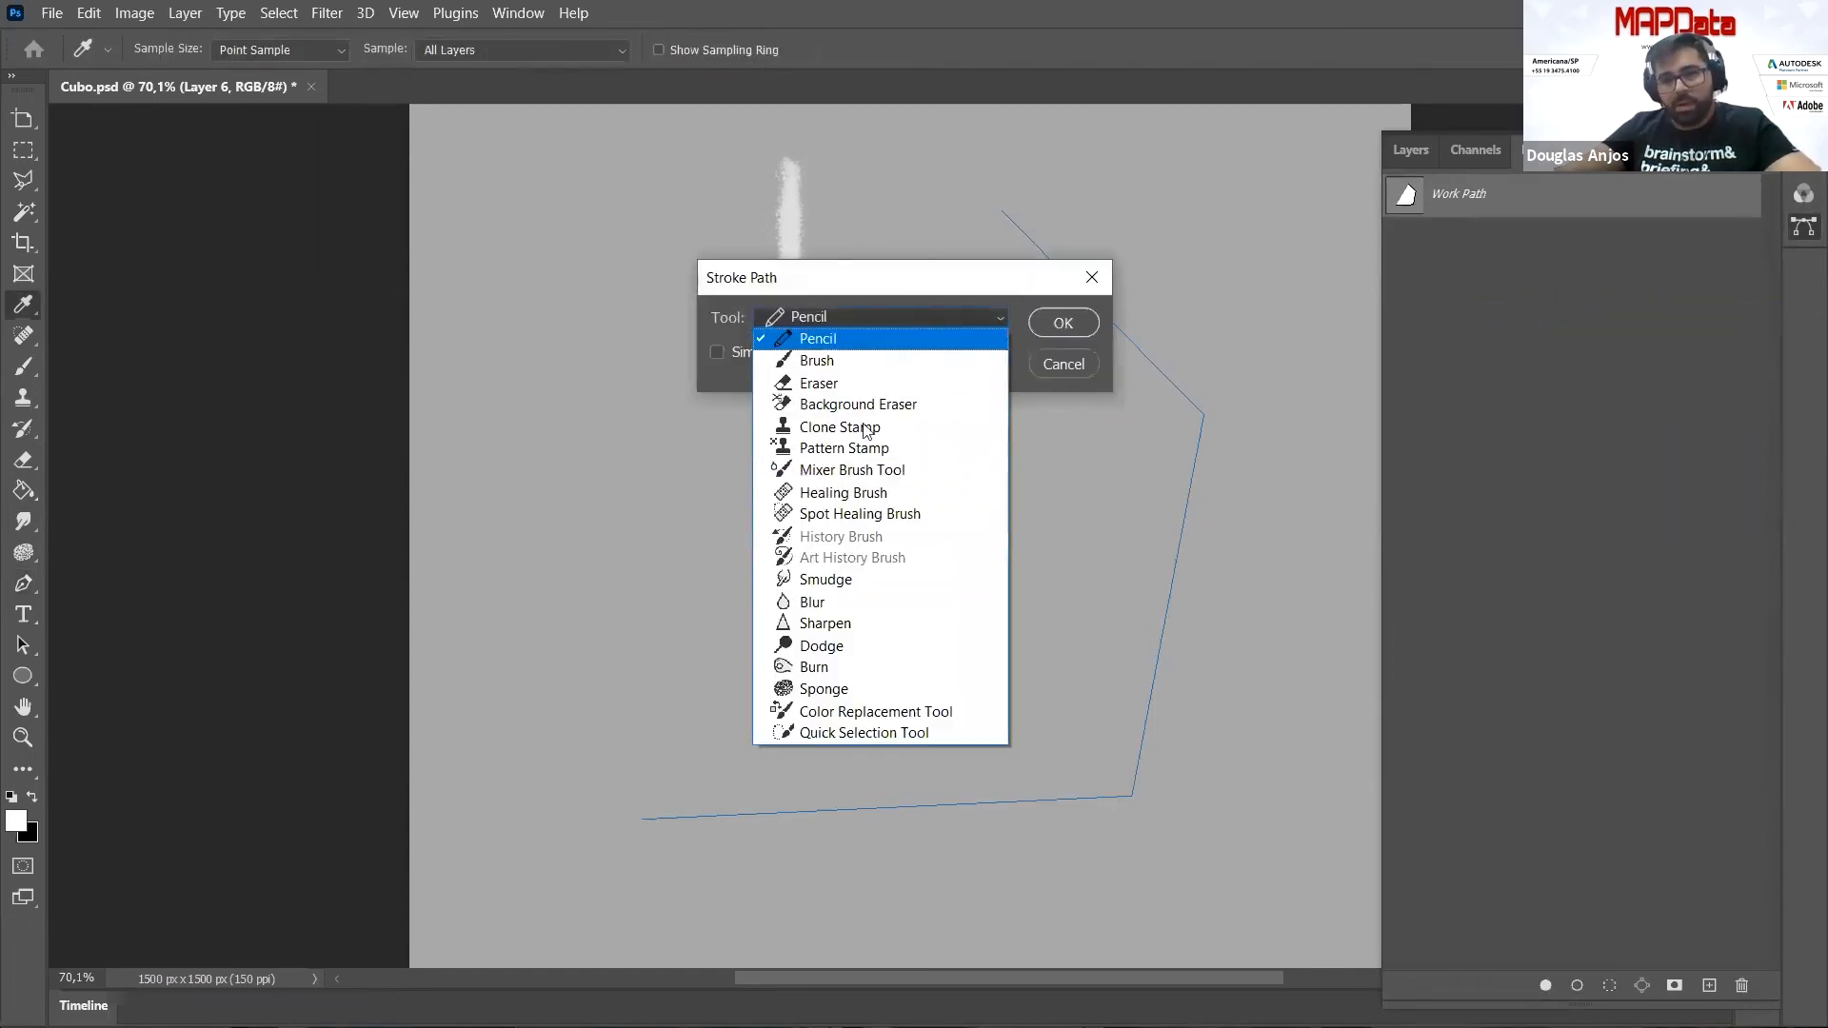
pyautogui.click(892, 364)
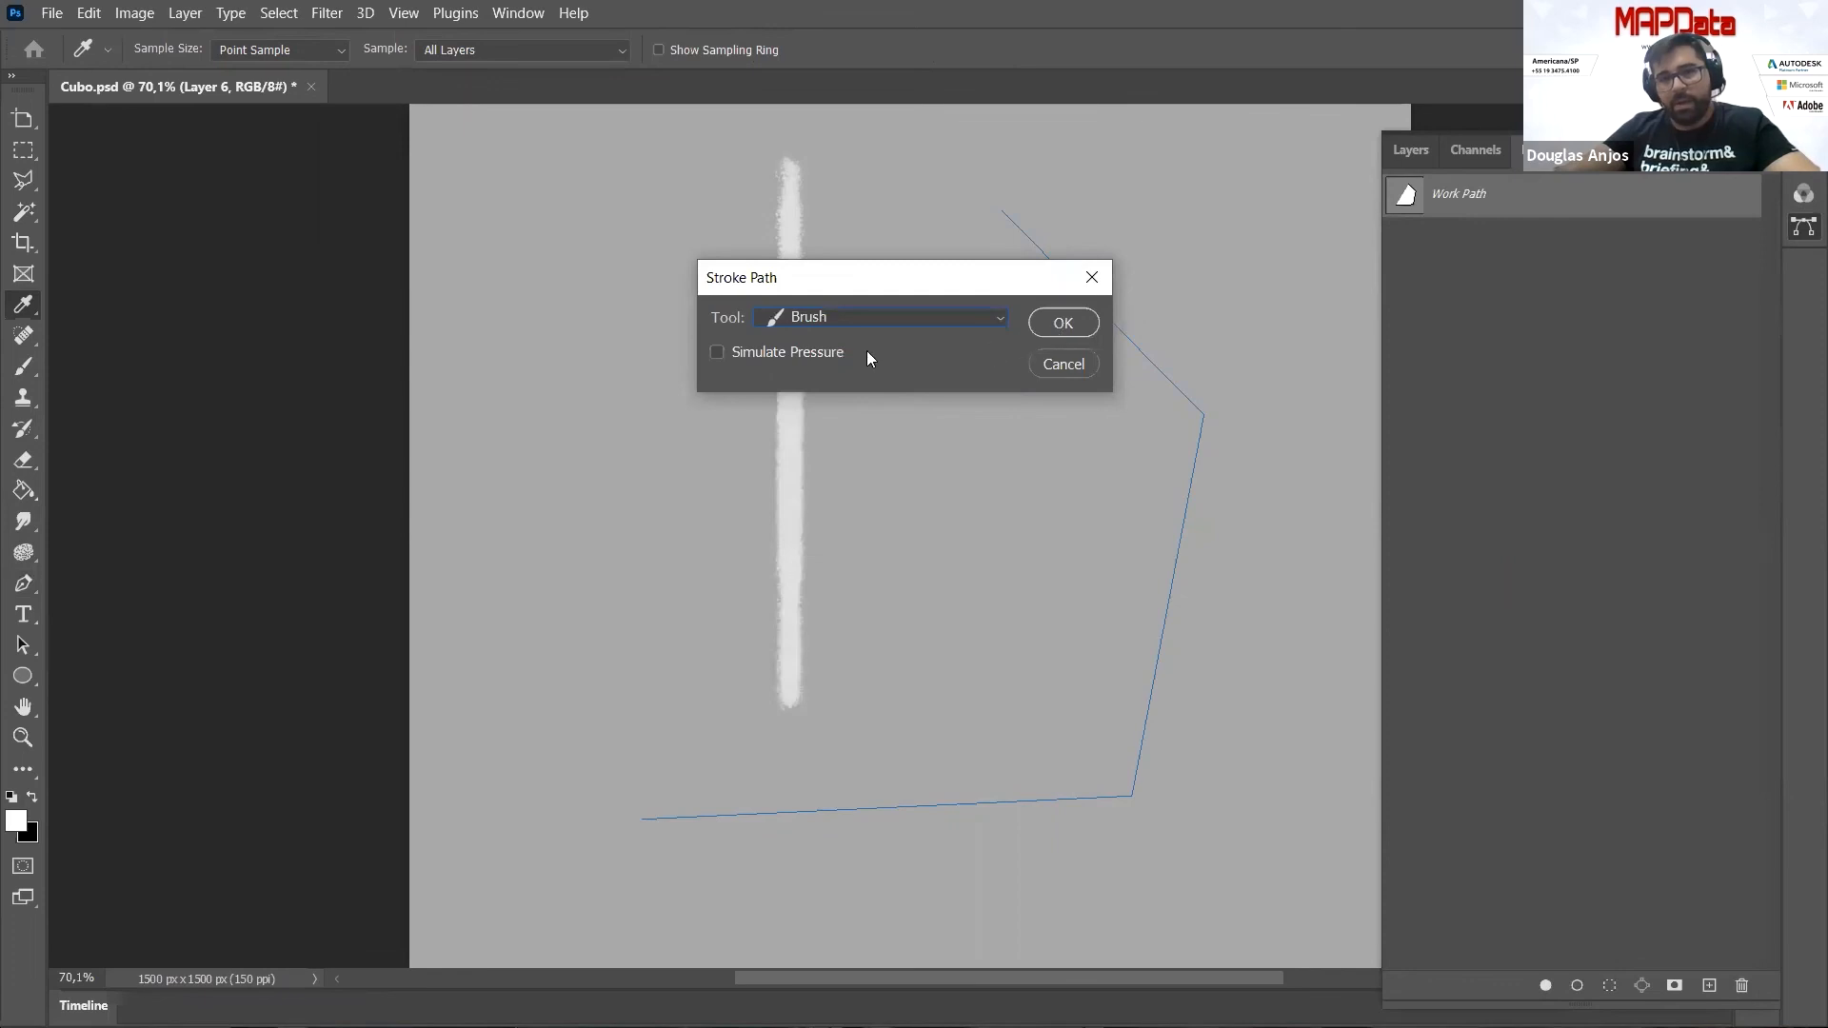
pyautogui.click(819, 354)
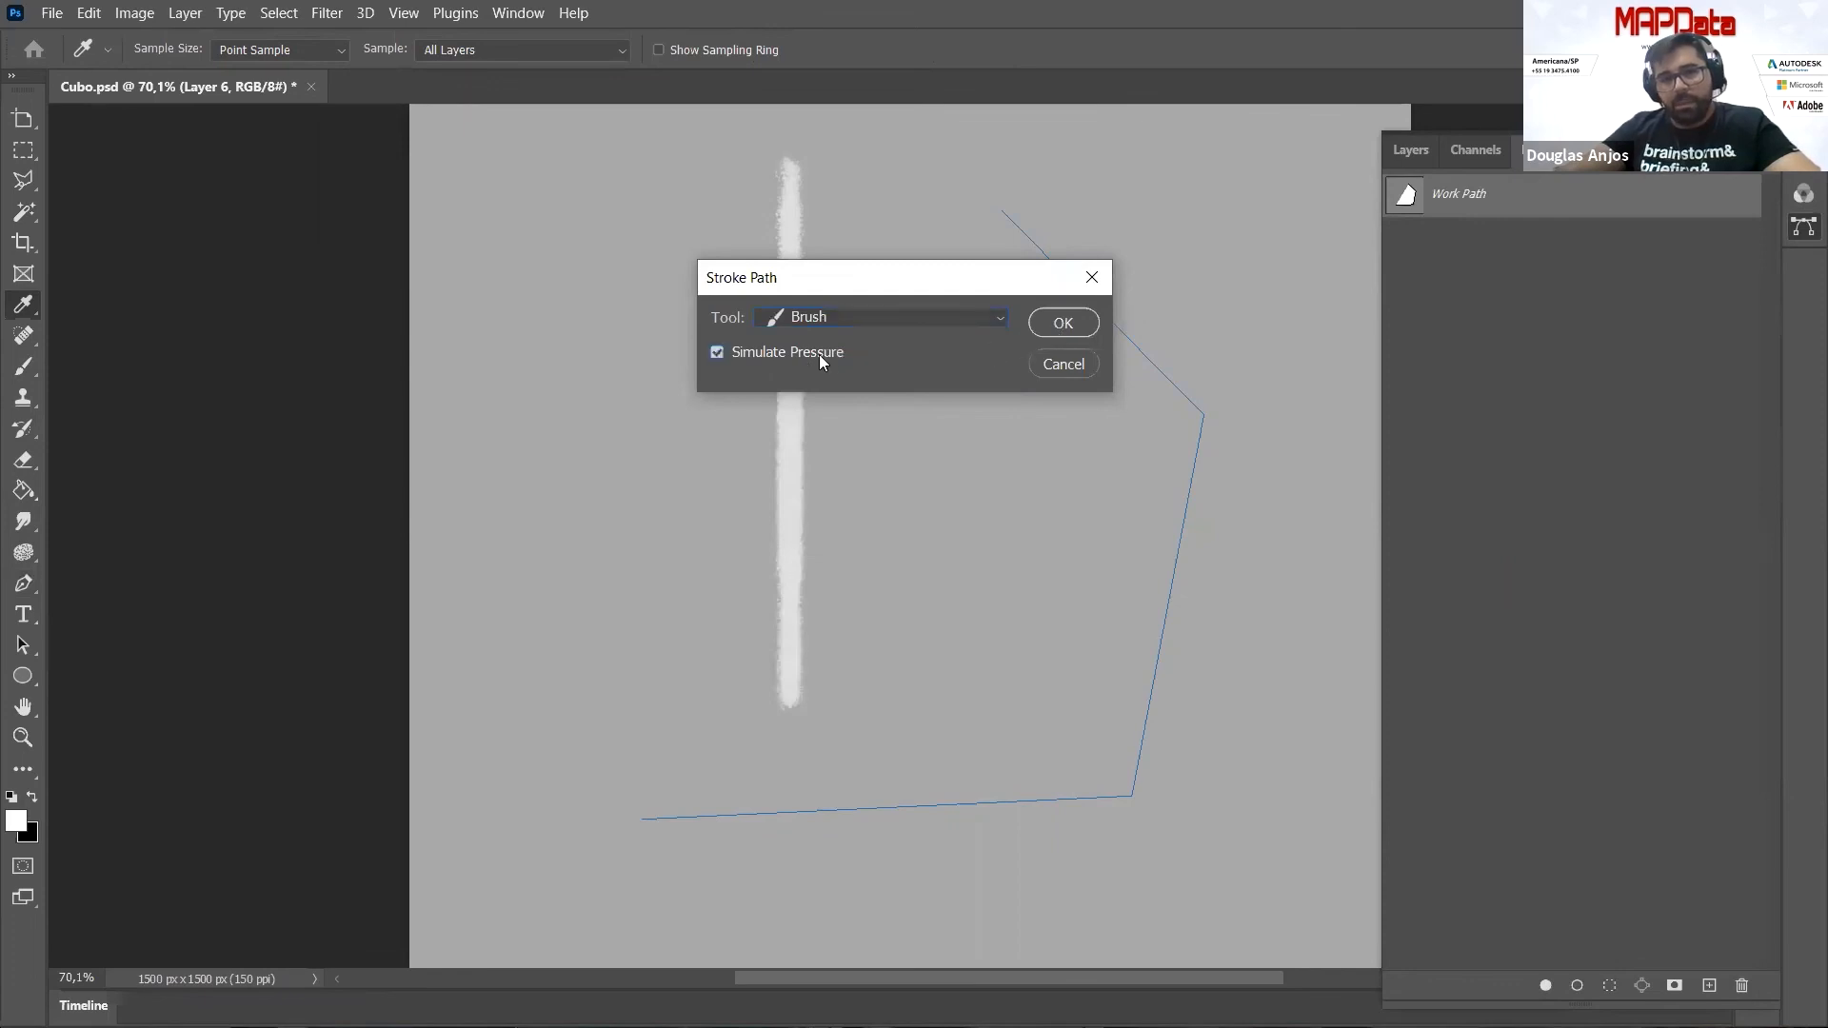
pyautogui.click(1064, 324)
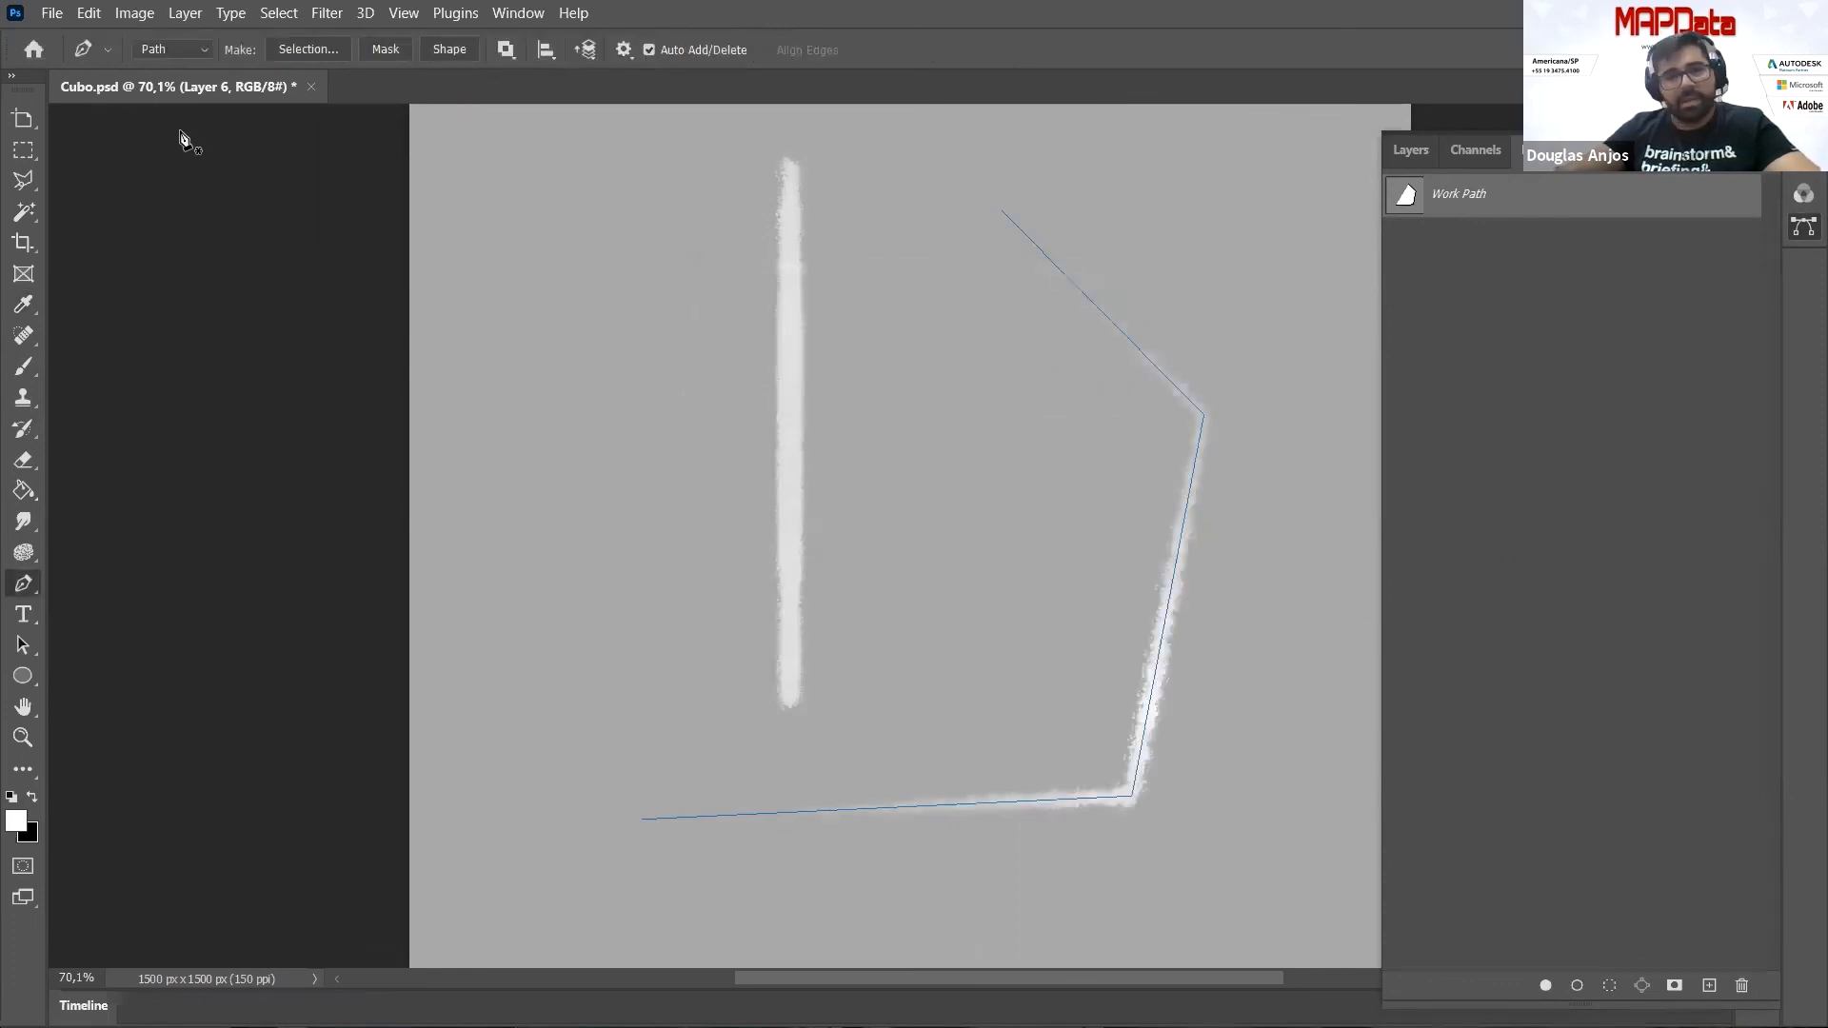
pyautogui.click(1420, 160)
pyautogui.click(1547, 150)
pyautogui.click(1456, 535)
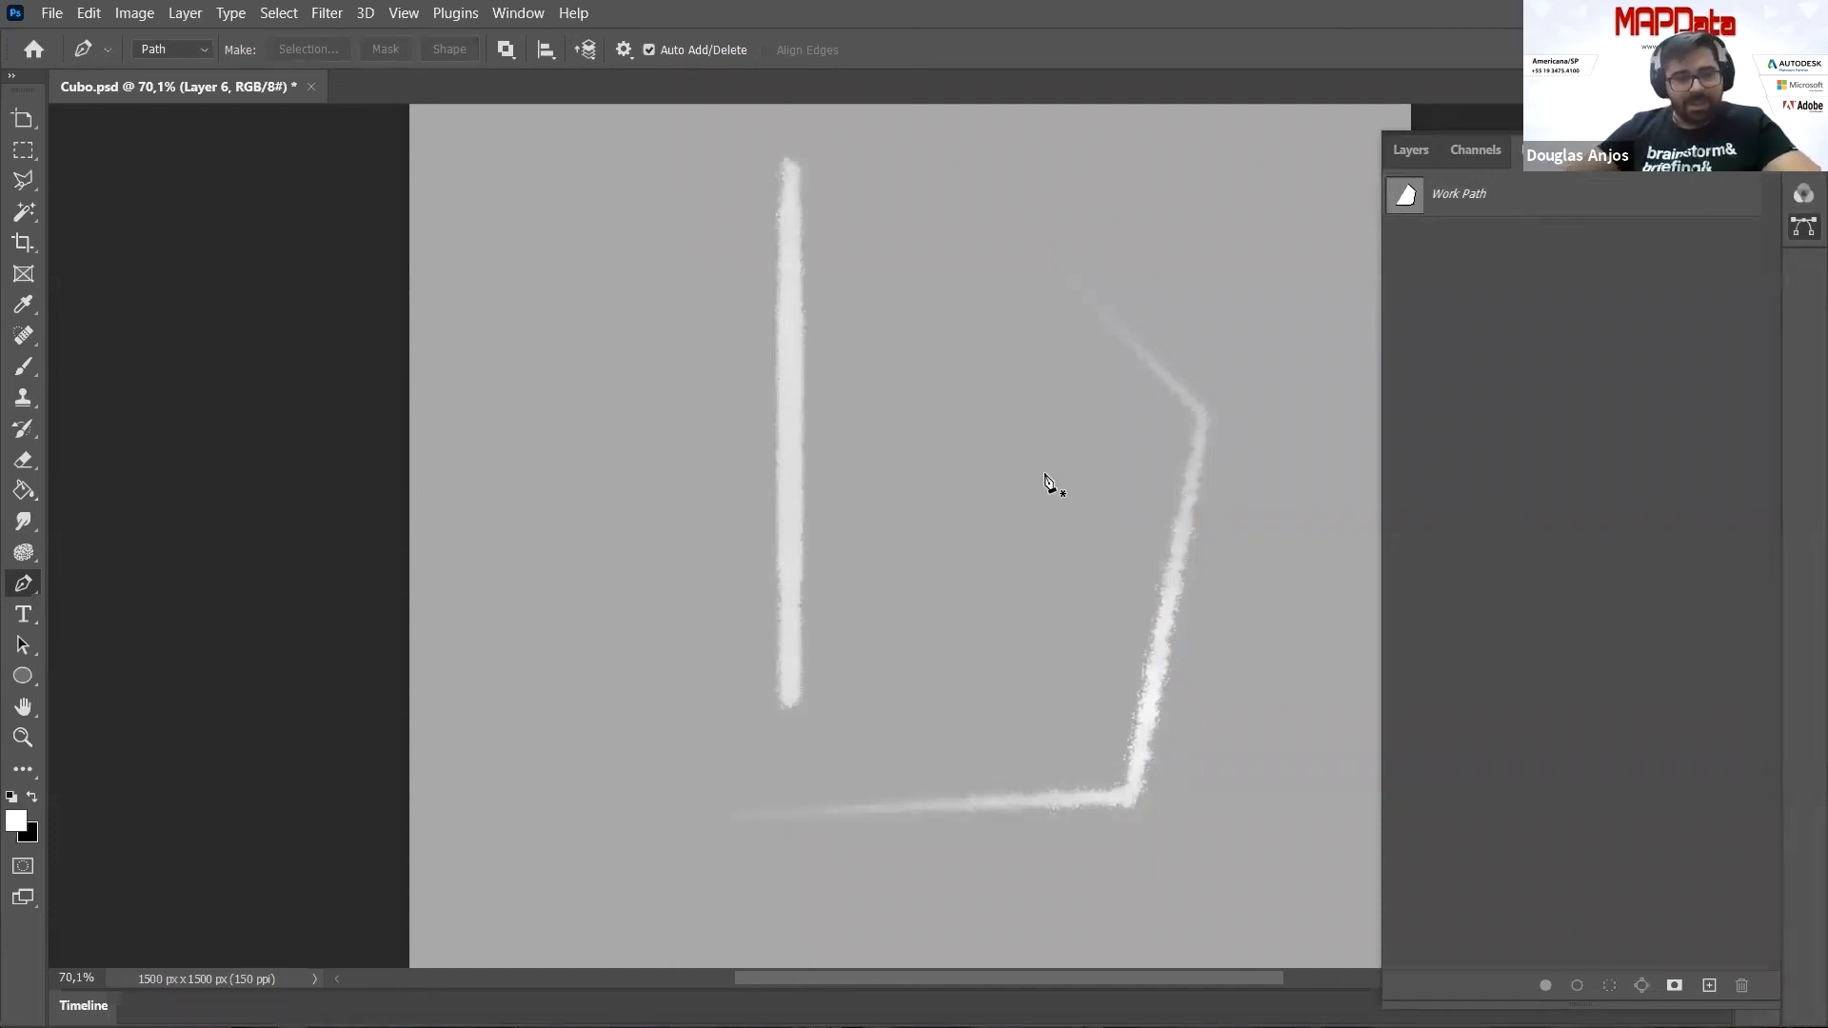
# Choose the Brush Padrão Douglas preset from the Favoritos brushes
pyautogui.click(1740, 150)
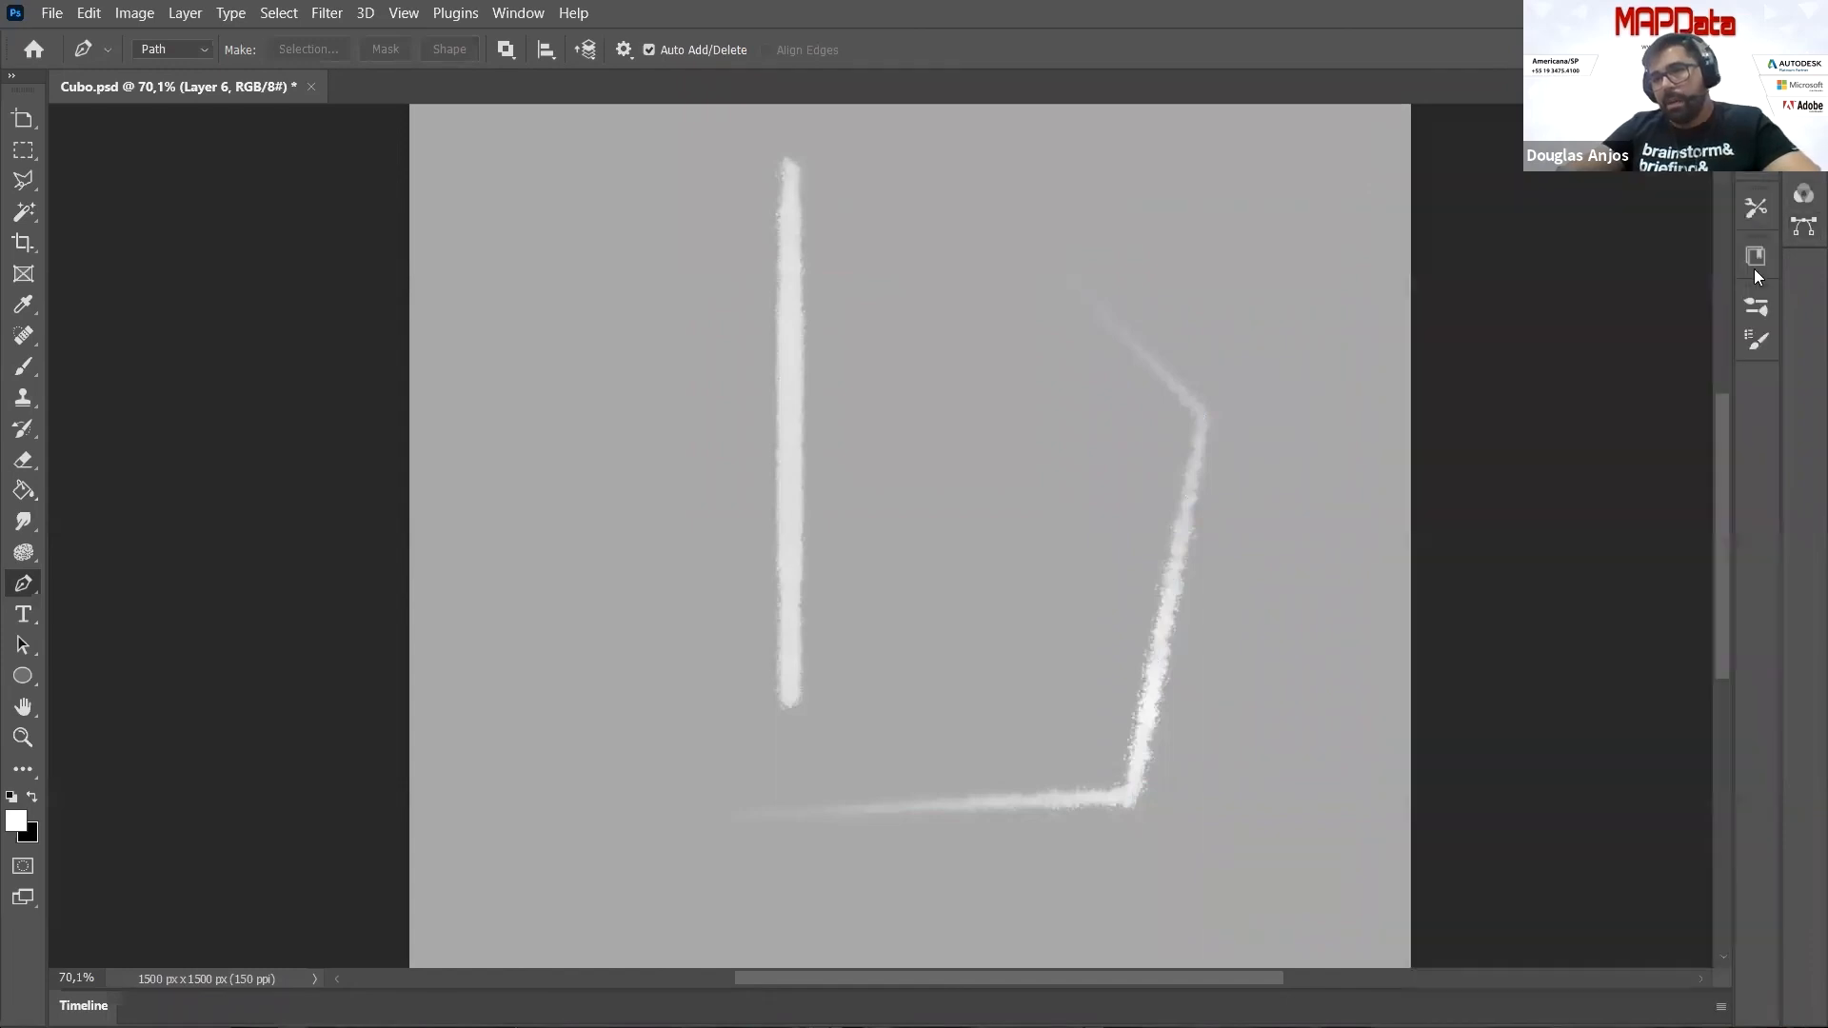
pyautogui.click(1754, 258)
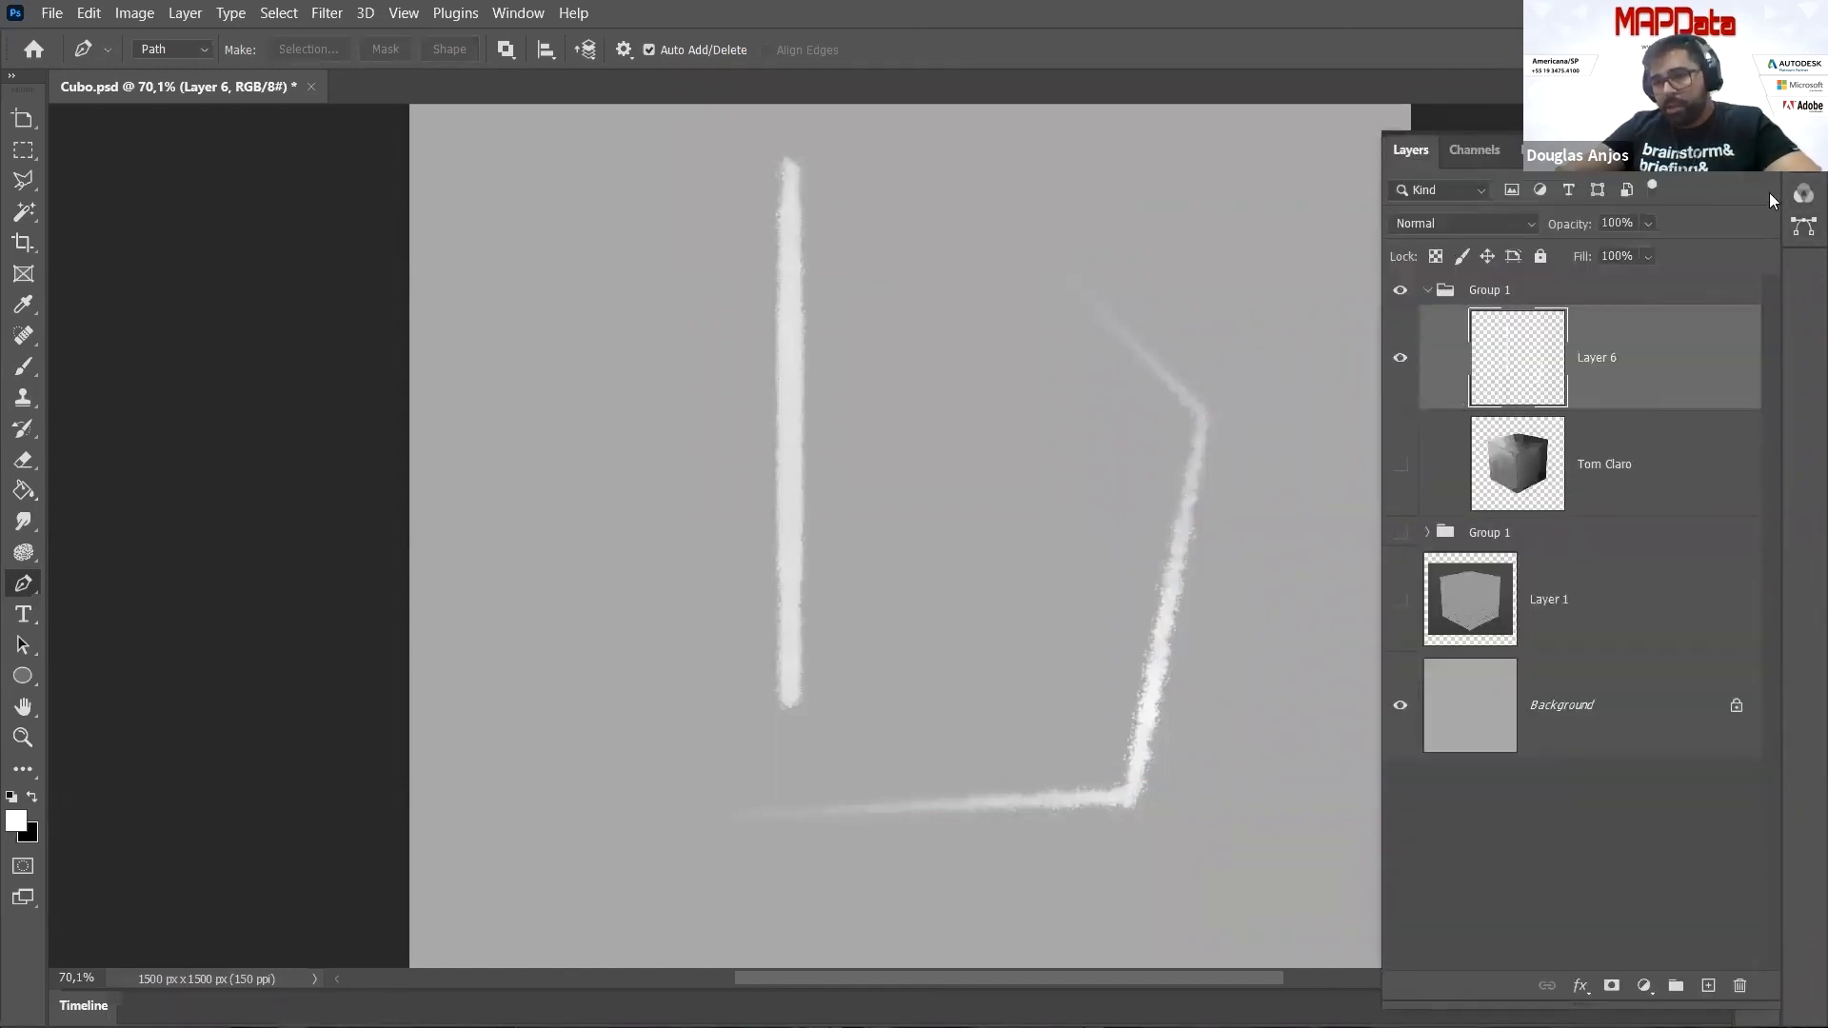
pyautogui.click(1741, 150)
pyautogui.click(1747, 337)
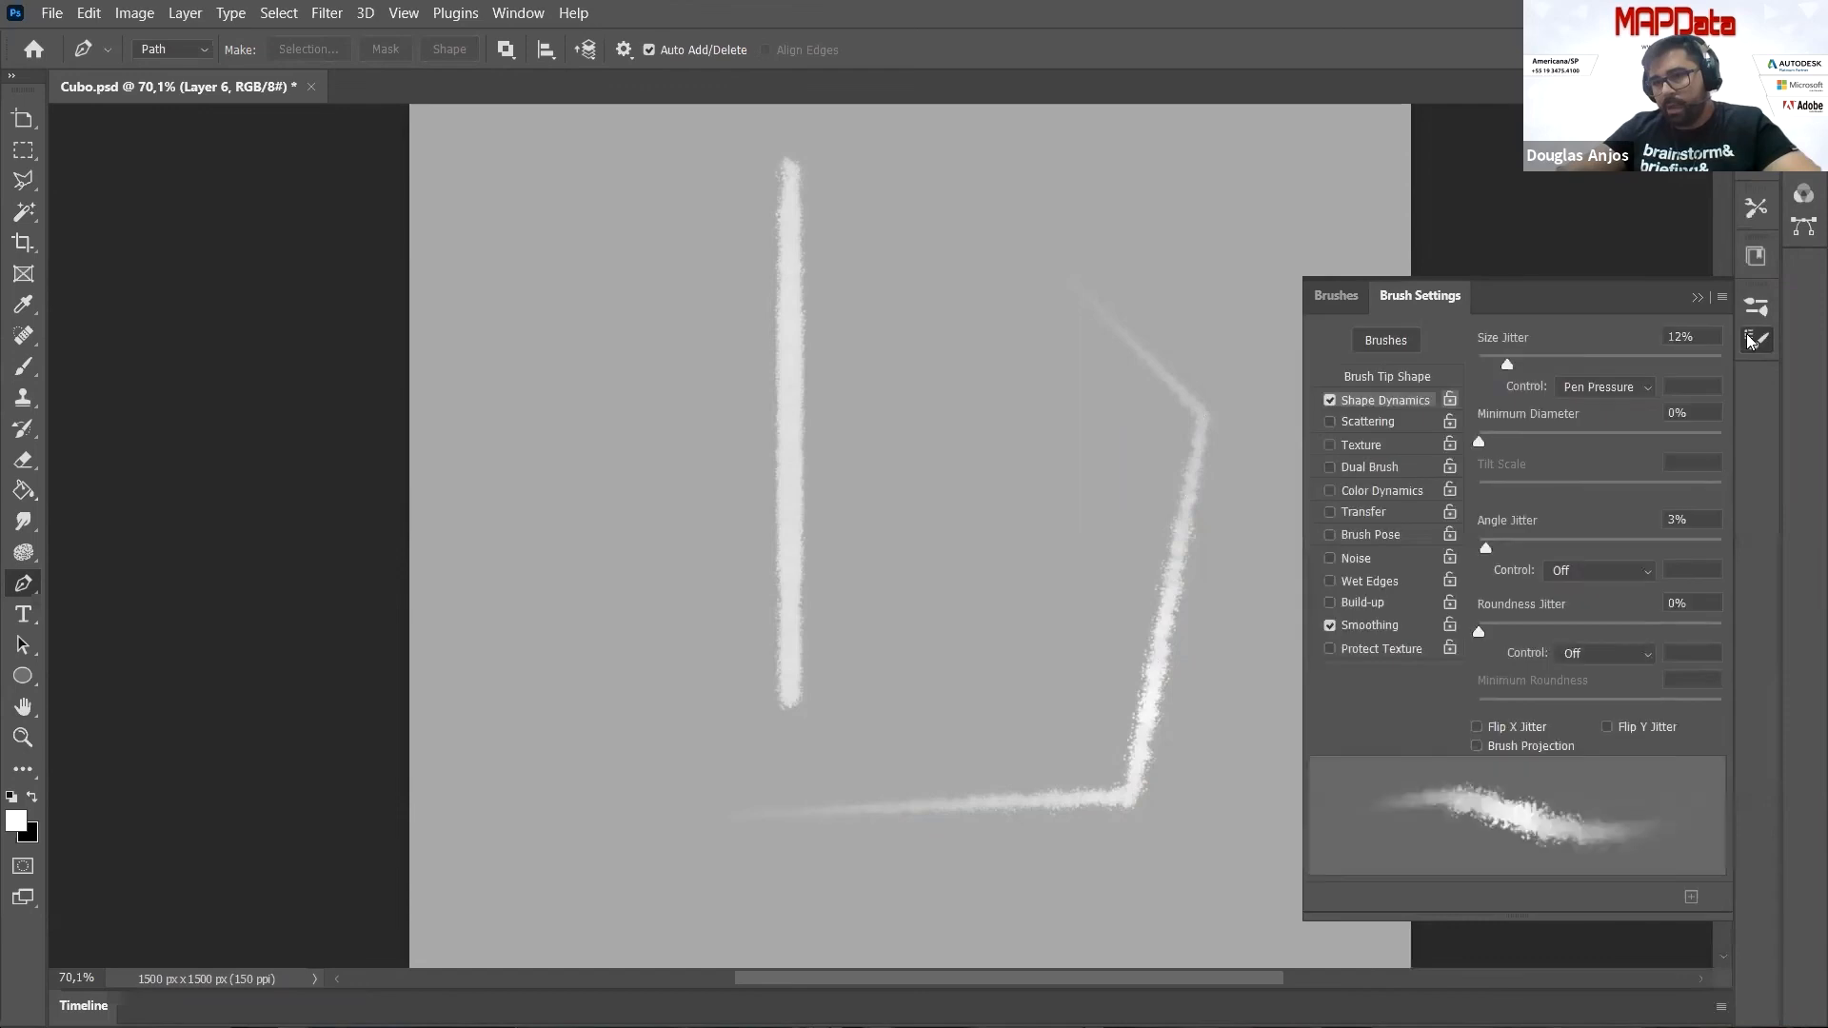
pyautogui.click(1757, 308)
pyautogui.click(1383, 655)
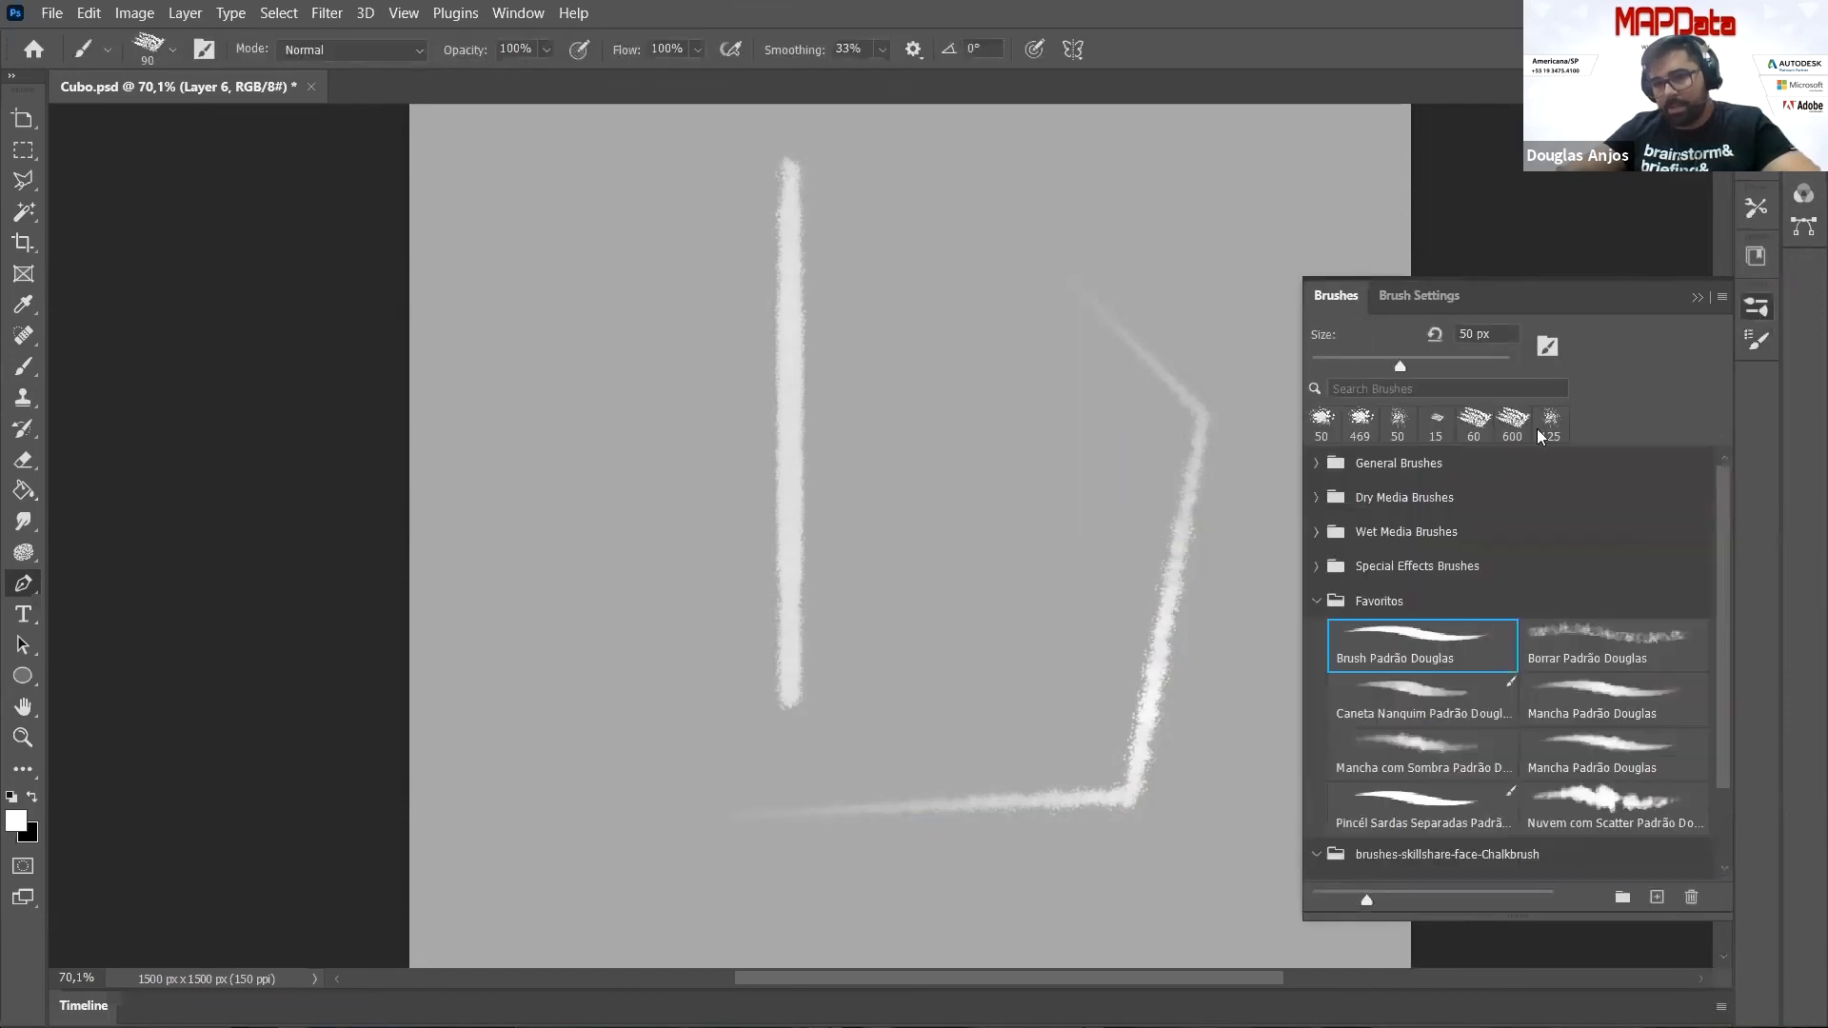
pyautogui.click(1697, 297)
# Undo the path stroke and the vertical line so the layer is empty
pyautogui.hotkey('ctrl', 'z')
pyautogui.hotkey('ctrl', 'z')
pyautogui.hotkey('ctrl', 'z')
pyautogui.hotkey('ctrl', 'z')
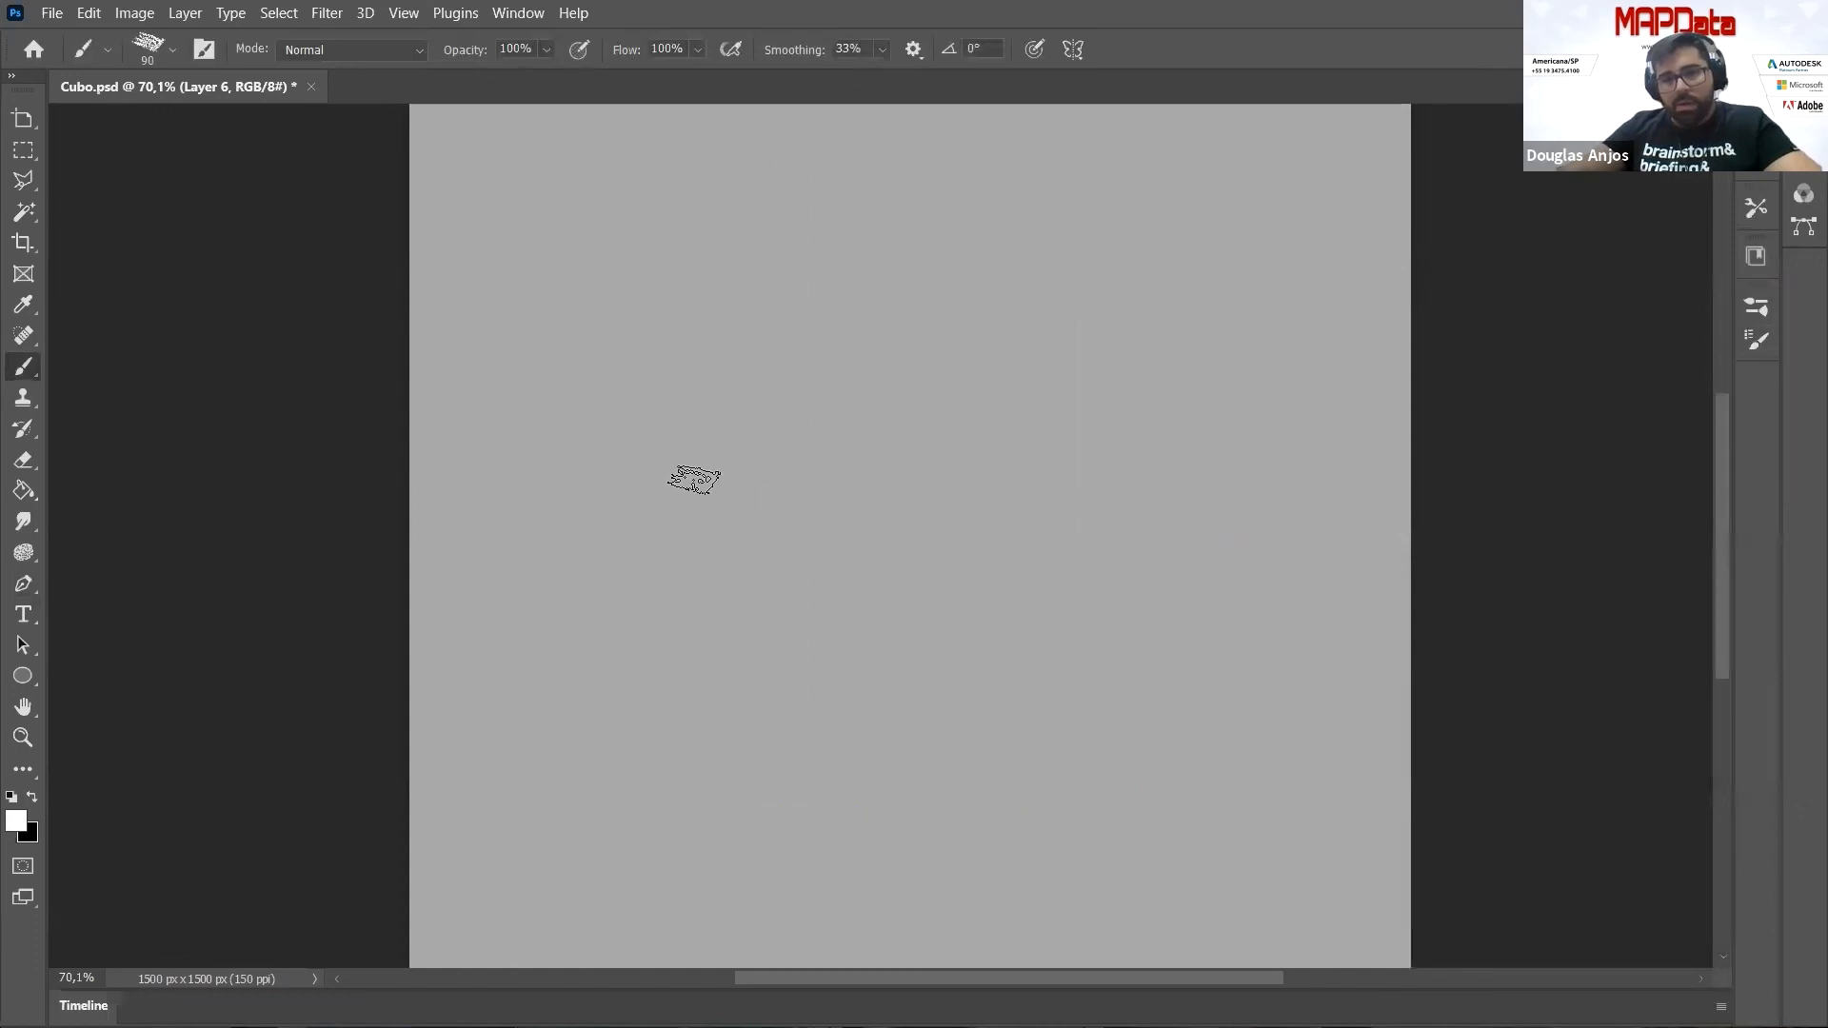
# Paint a short curved white stroke with the 90 px Brush Padrão Douglas preset and undo it
pyautogui.click(172, 50)
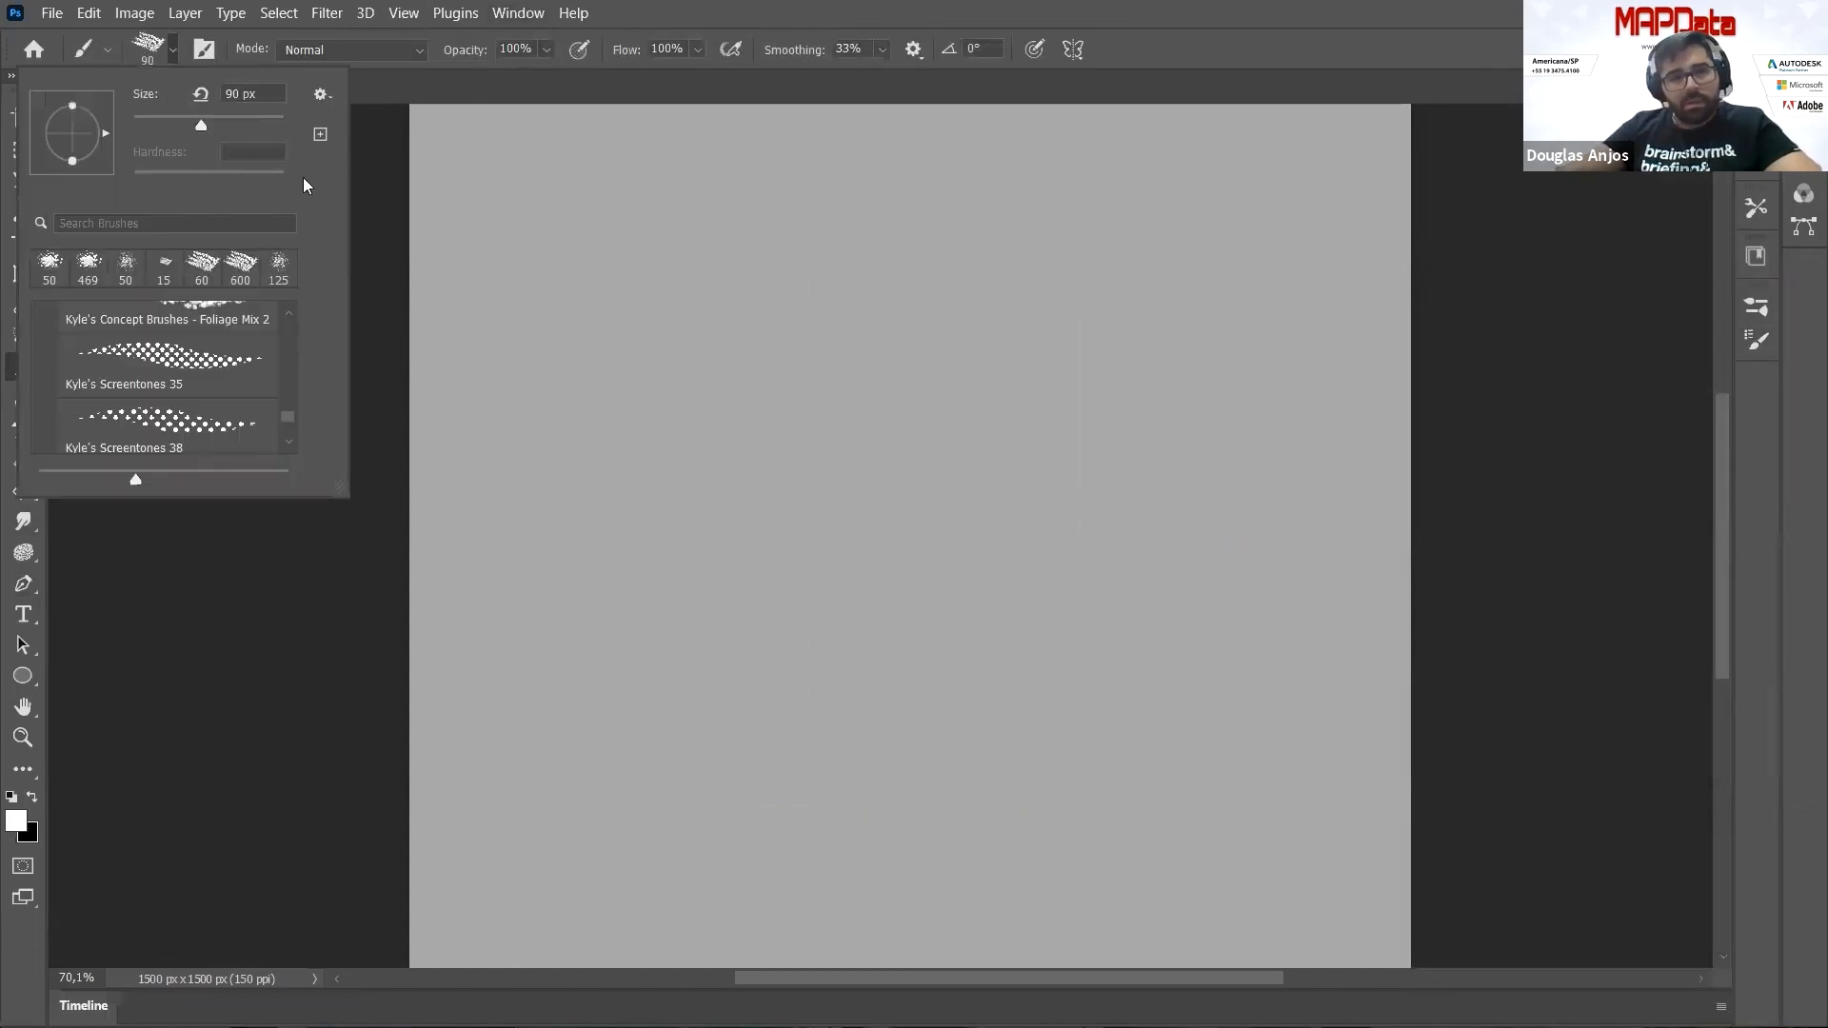
pyautogui.click(171, 55)
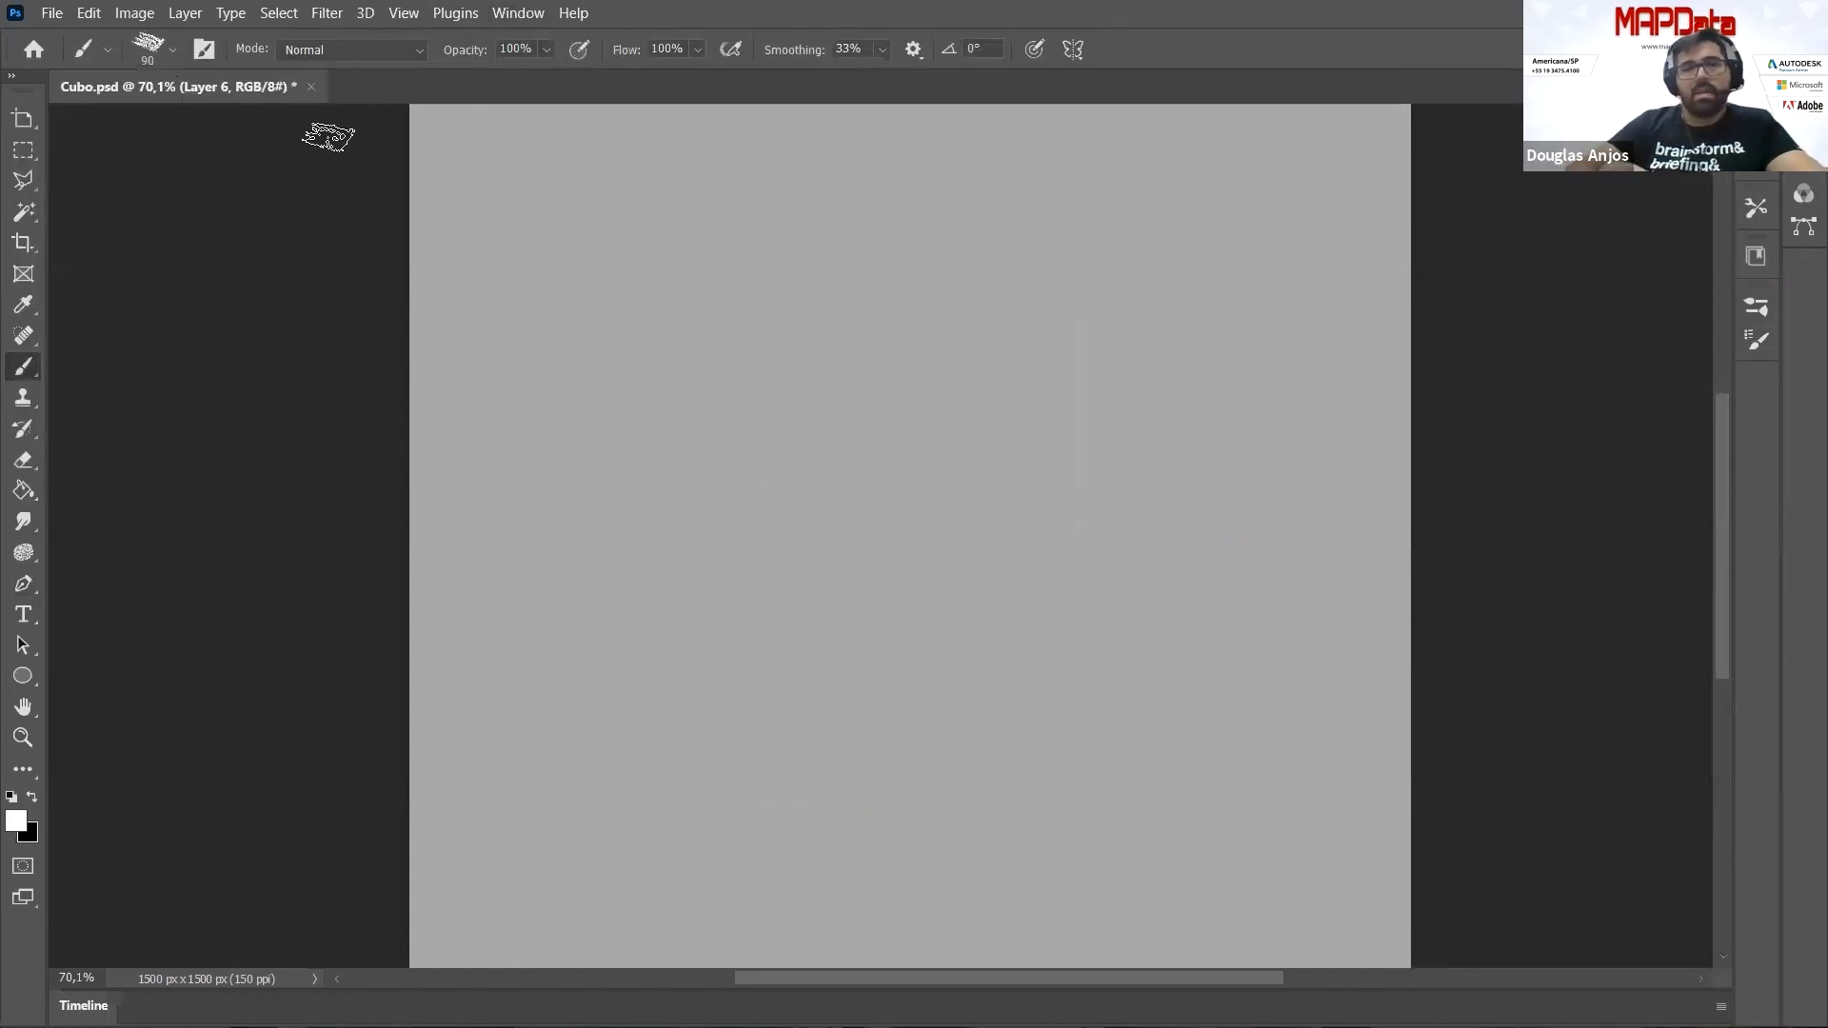
pyautogui.moveTo(817, 652)
pyautogui.mouseDown()
pyautogui.moveTo(824, 596)
pyautogui.moveTo(919, 492)
pyautogui.mouseUp()
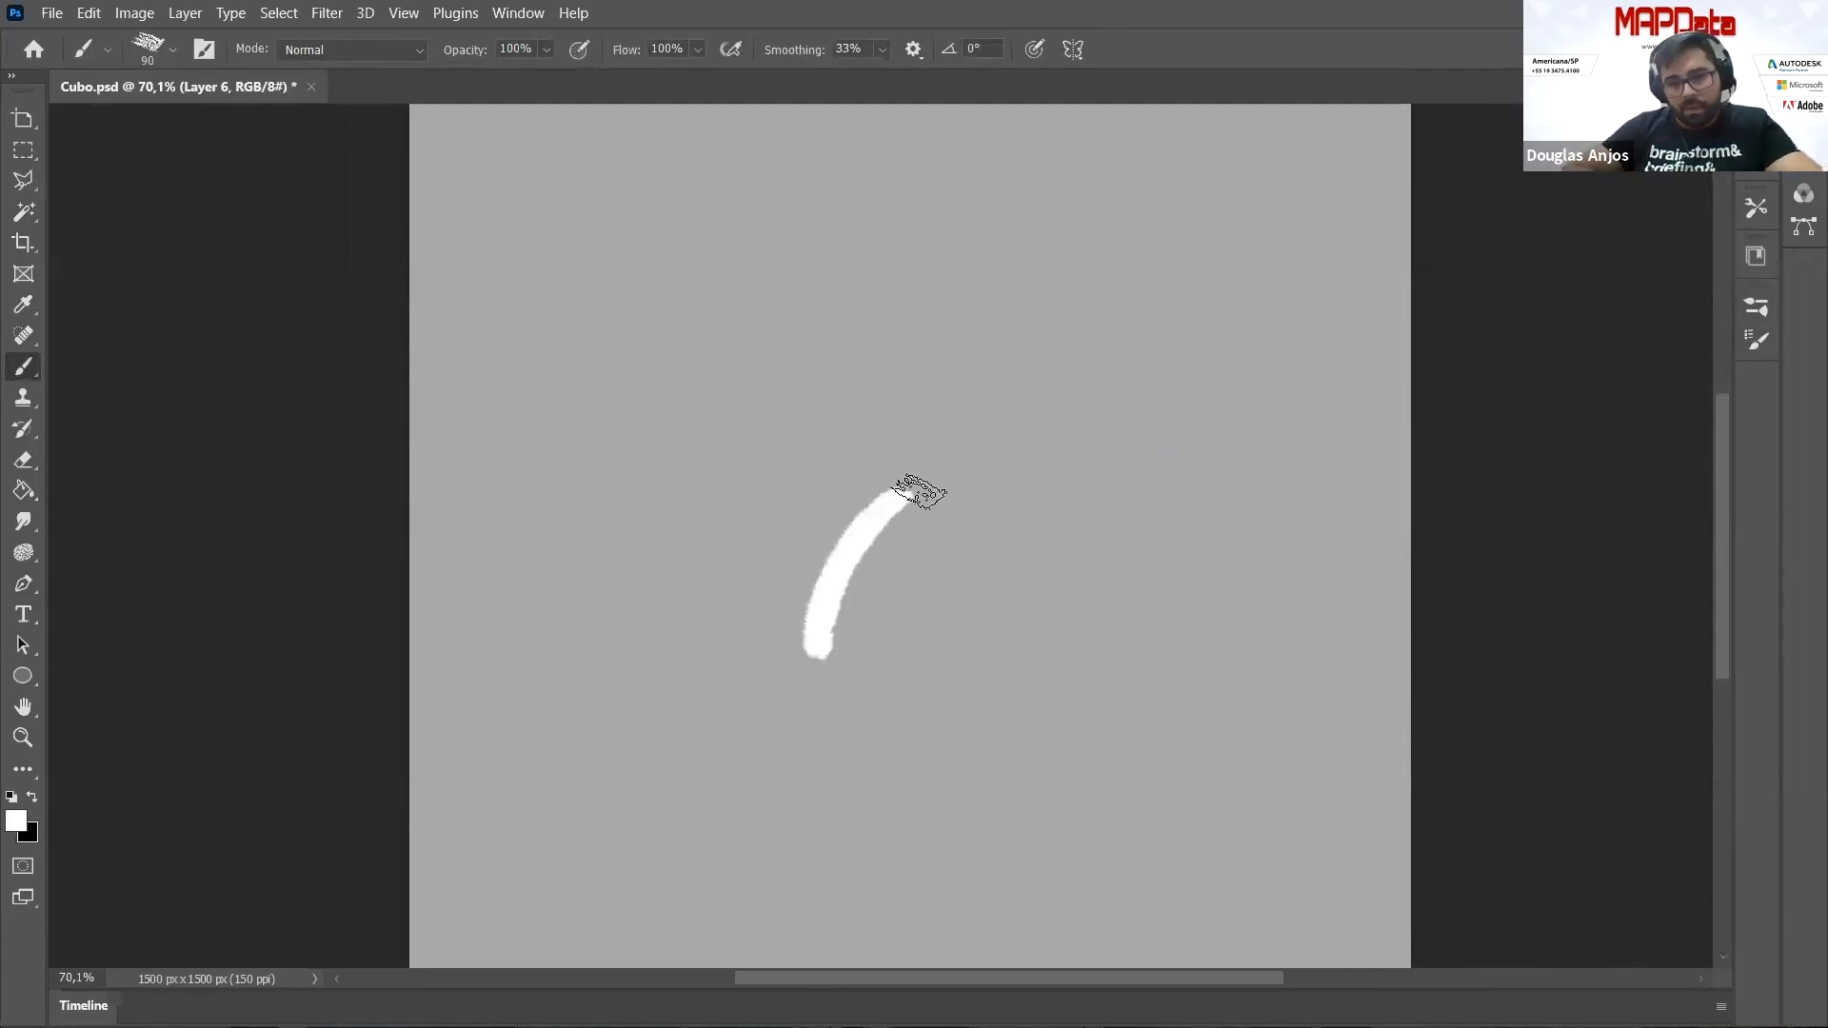
pyautogui.hotkey('ctrl', 'z')
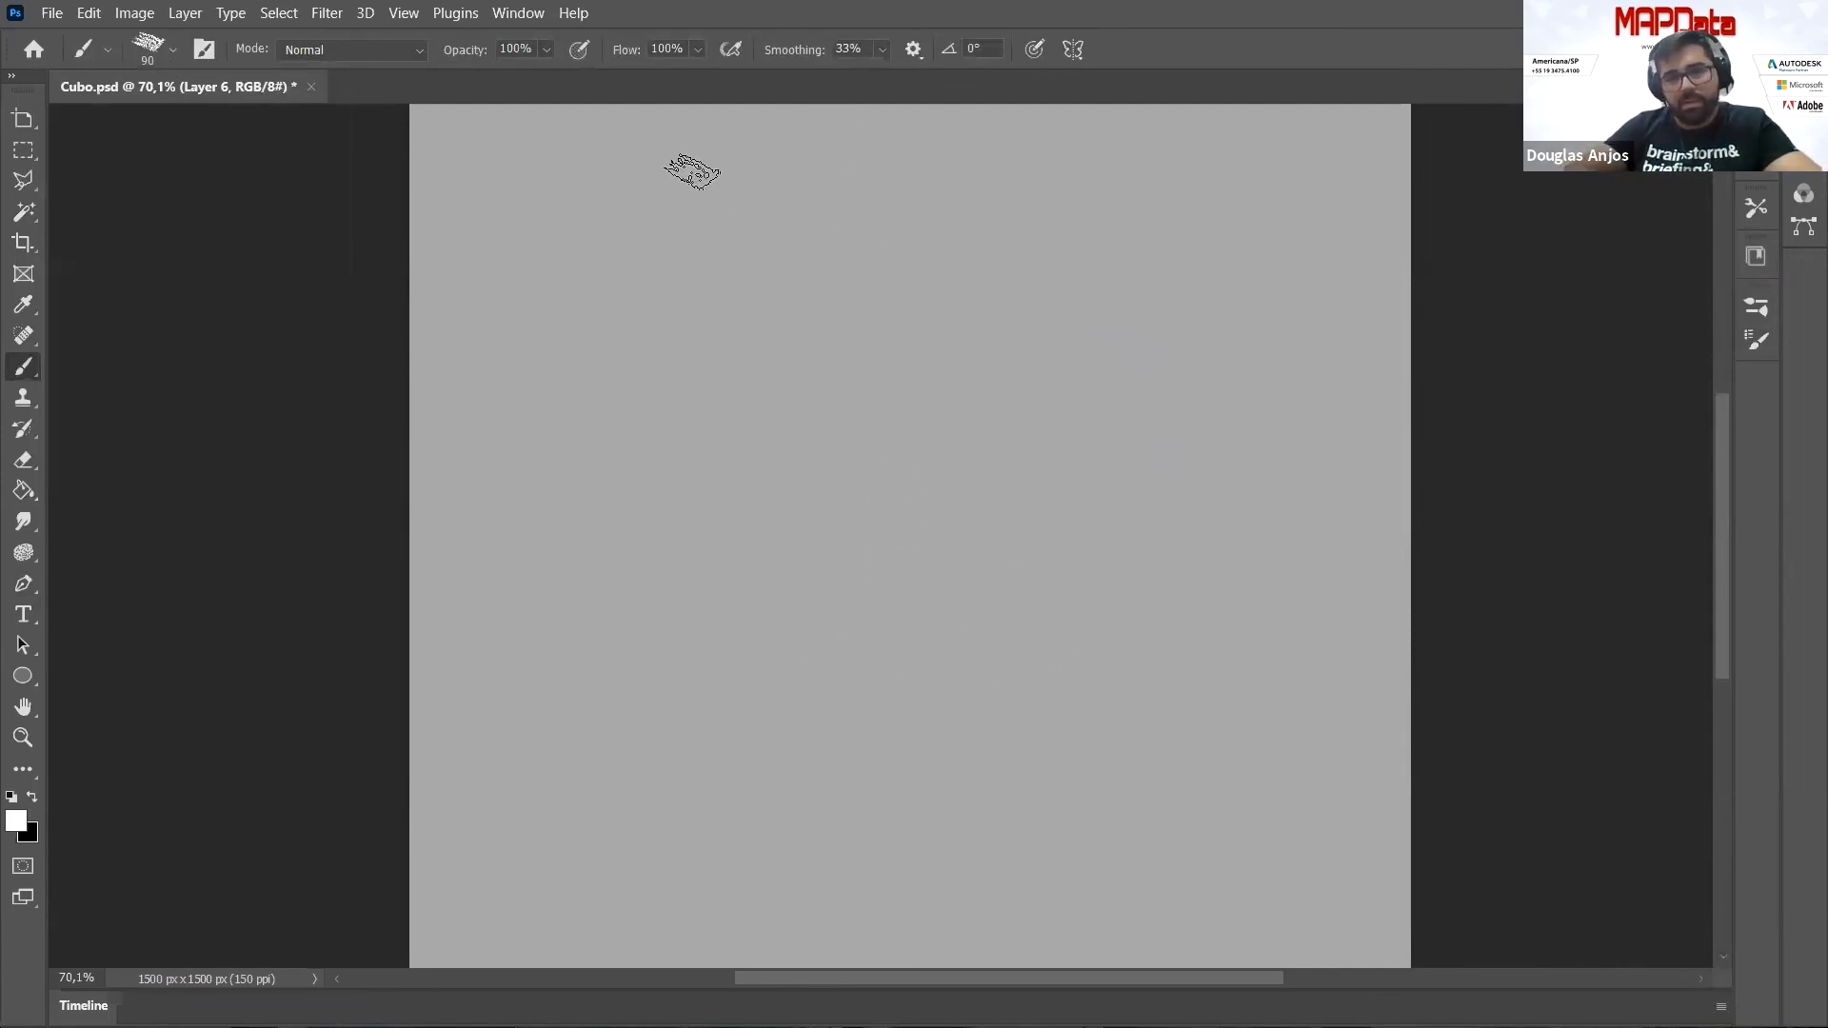
# Reduce the brush size to 40 px, then paint a thin curved white test stroke and undo it
pyautogui.press('[')
pyautogui.press('[')
pyautogui.press('[')
pyautogui.press('[')
pyautogui.press('[')
pyautogui.press('[')
pyautogui.moveTo(676, 707)
pyautogui.mouseDown()
pyautogui.moveTo(699, 553)
pyautogui.moveTo(845, 432)
pyautogui.mouseUp()
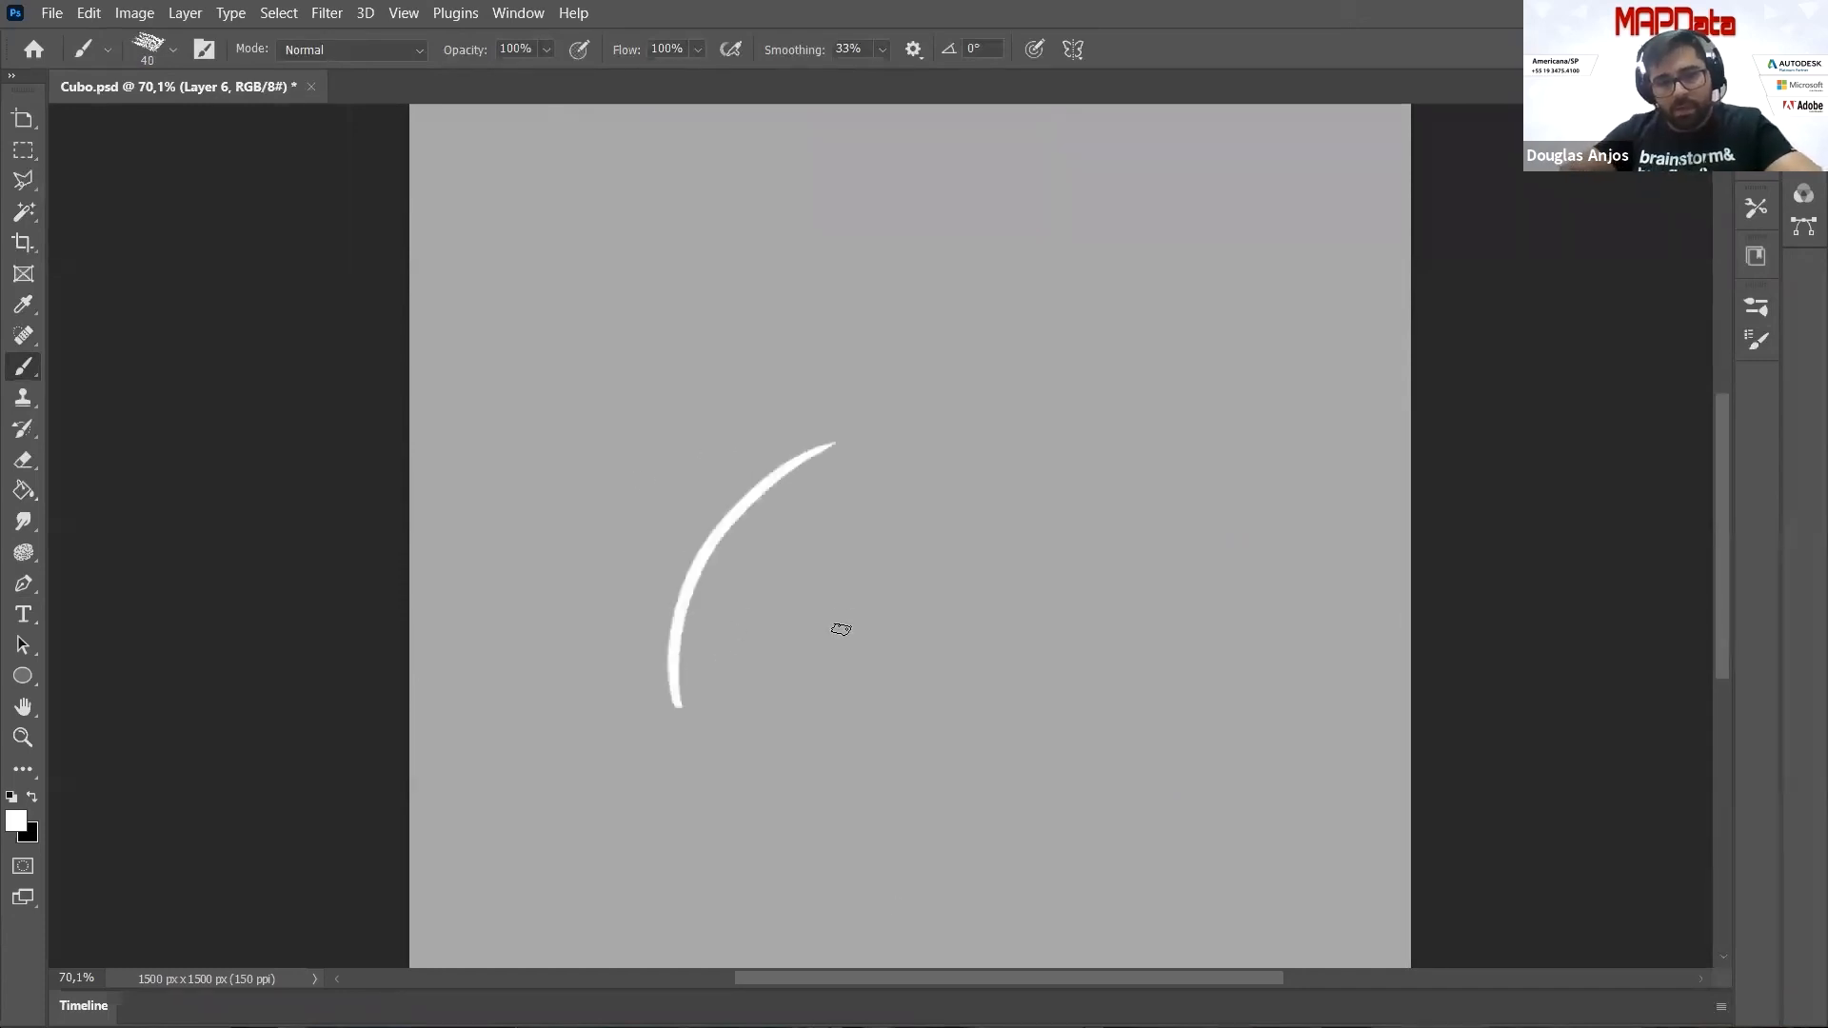
pyautogui.hotkey('ctrl', 'z')
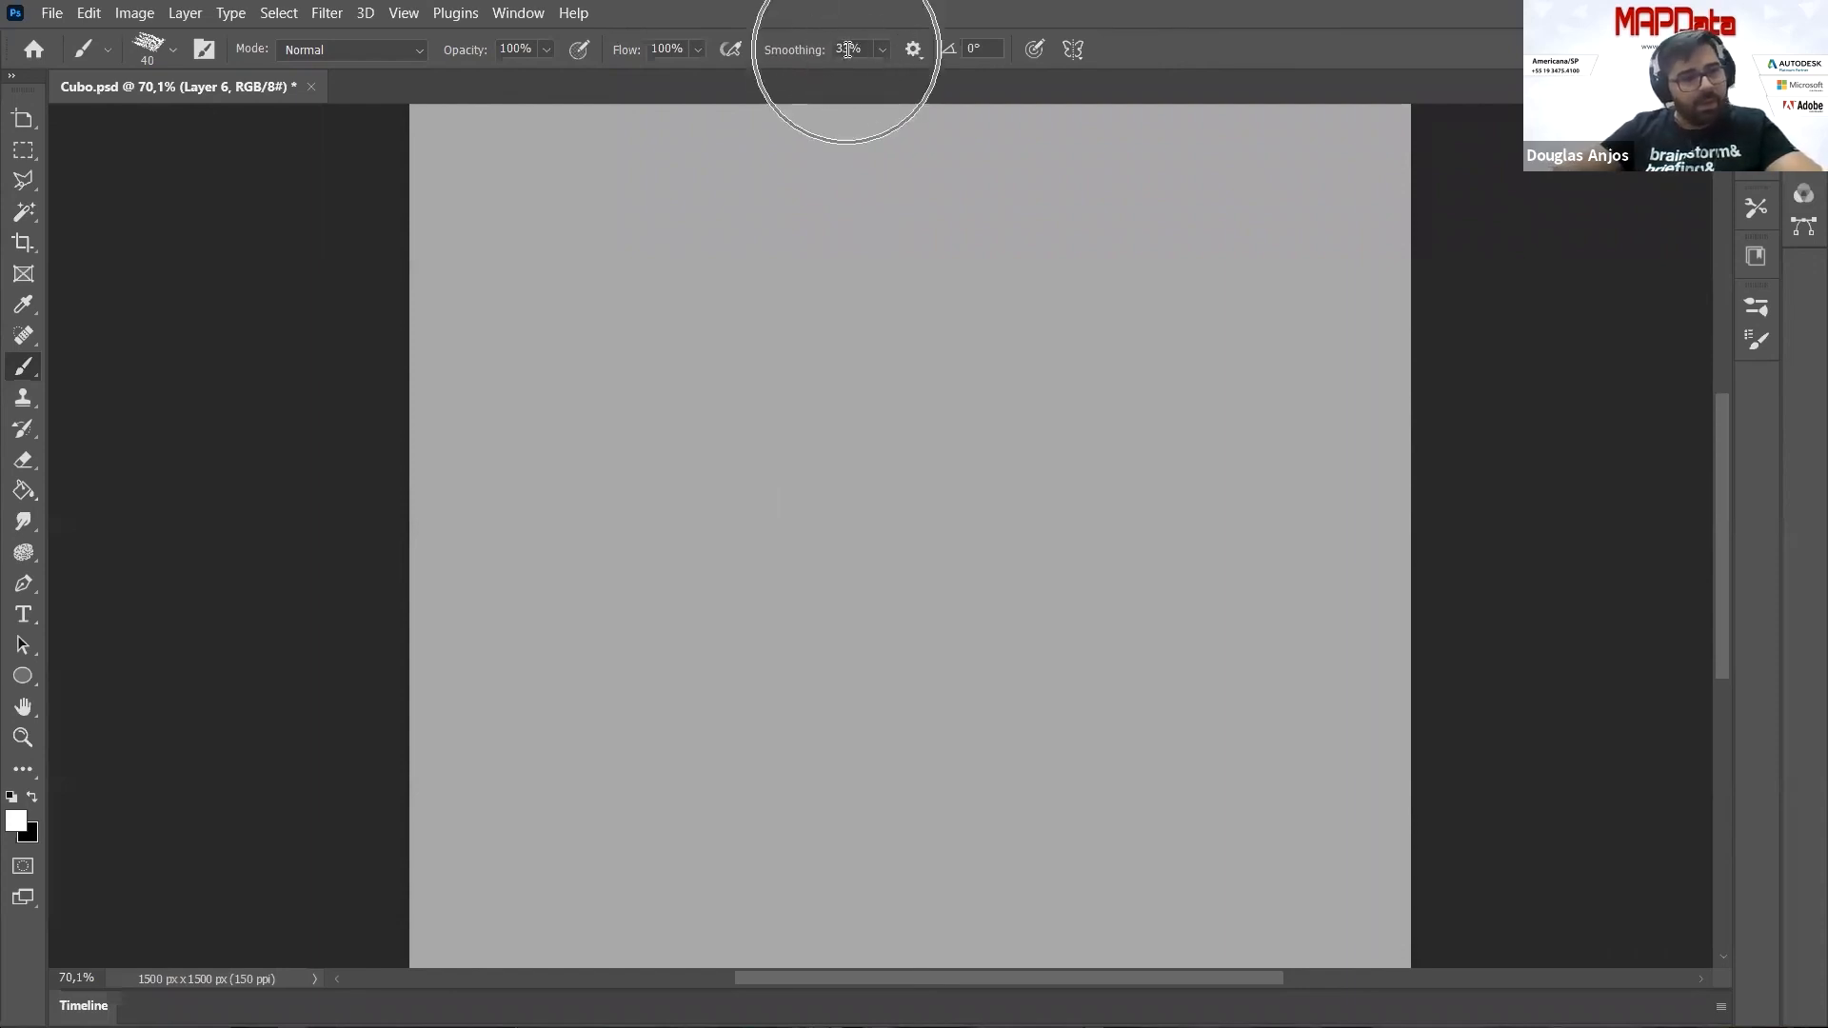
# Set the brush smoothing to 100% and paint a white test spiral on the empty layer
pyautogui.click(881, 49)
pyautogui.moveTo(891, 82); pyautogui.dragTo(1013, 75)
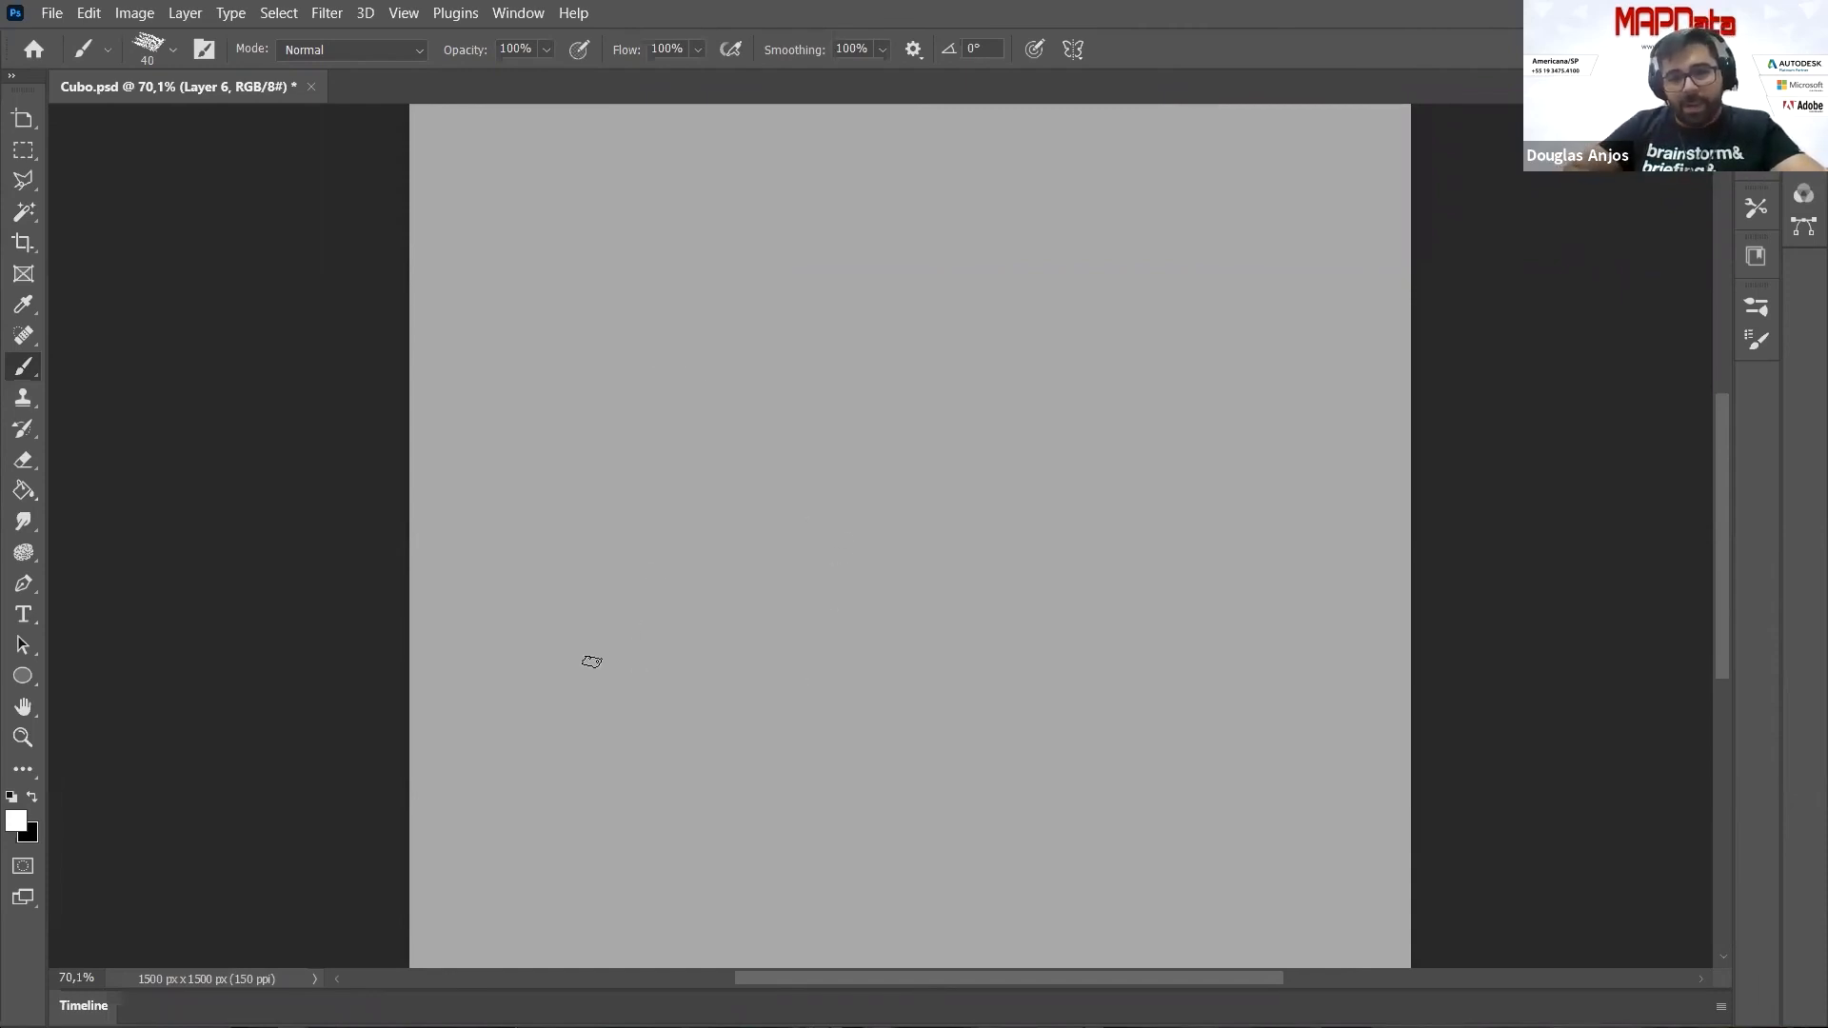
pyautogui.moveTo(580, 653)
pyautogui.mouseDown()
pyautogui.moveTo(557, 542)
pyautogui.moveTo(606, 435)
pyautogui.moveTo(693, 377)
pyautogui.moveTo(762, 365)
pyautogui.moveTo(858, 395)
pyautogui.moveTo(864, 504)
pyautogui.moveTo(819, 574)
pyautogui.moveTo(768, 610)
pyautogui.moveTo(692, 622)
pyautogui.moveTo(632, 576)
pyautogui.moveTo(661, 451)
pyautogui.moveTo(715, 405)
pyautogui.moveTo(784, 398)
pyautogui.moveTo(823, 439)
pyautogui.moveTo(835, 504)
pyautogui.moveTo(776, 579)
pyautogui.moveTo(717, 581)
pyautogui.moveTo(706, 521)
pyautogui.moveTo(743, 448)
pyautogui.moveTo(793, 466)
pyautogui.moveTo(749, 511)
pyautogui.mouseUp()
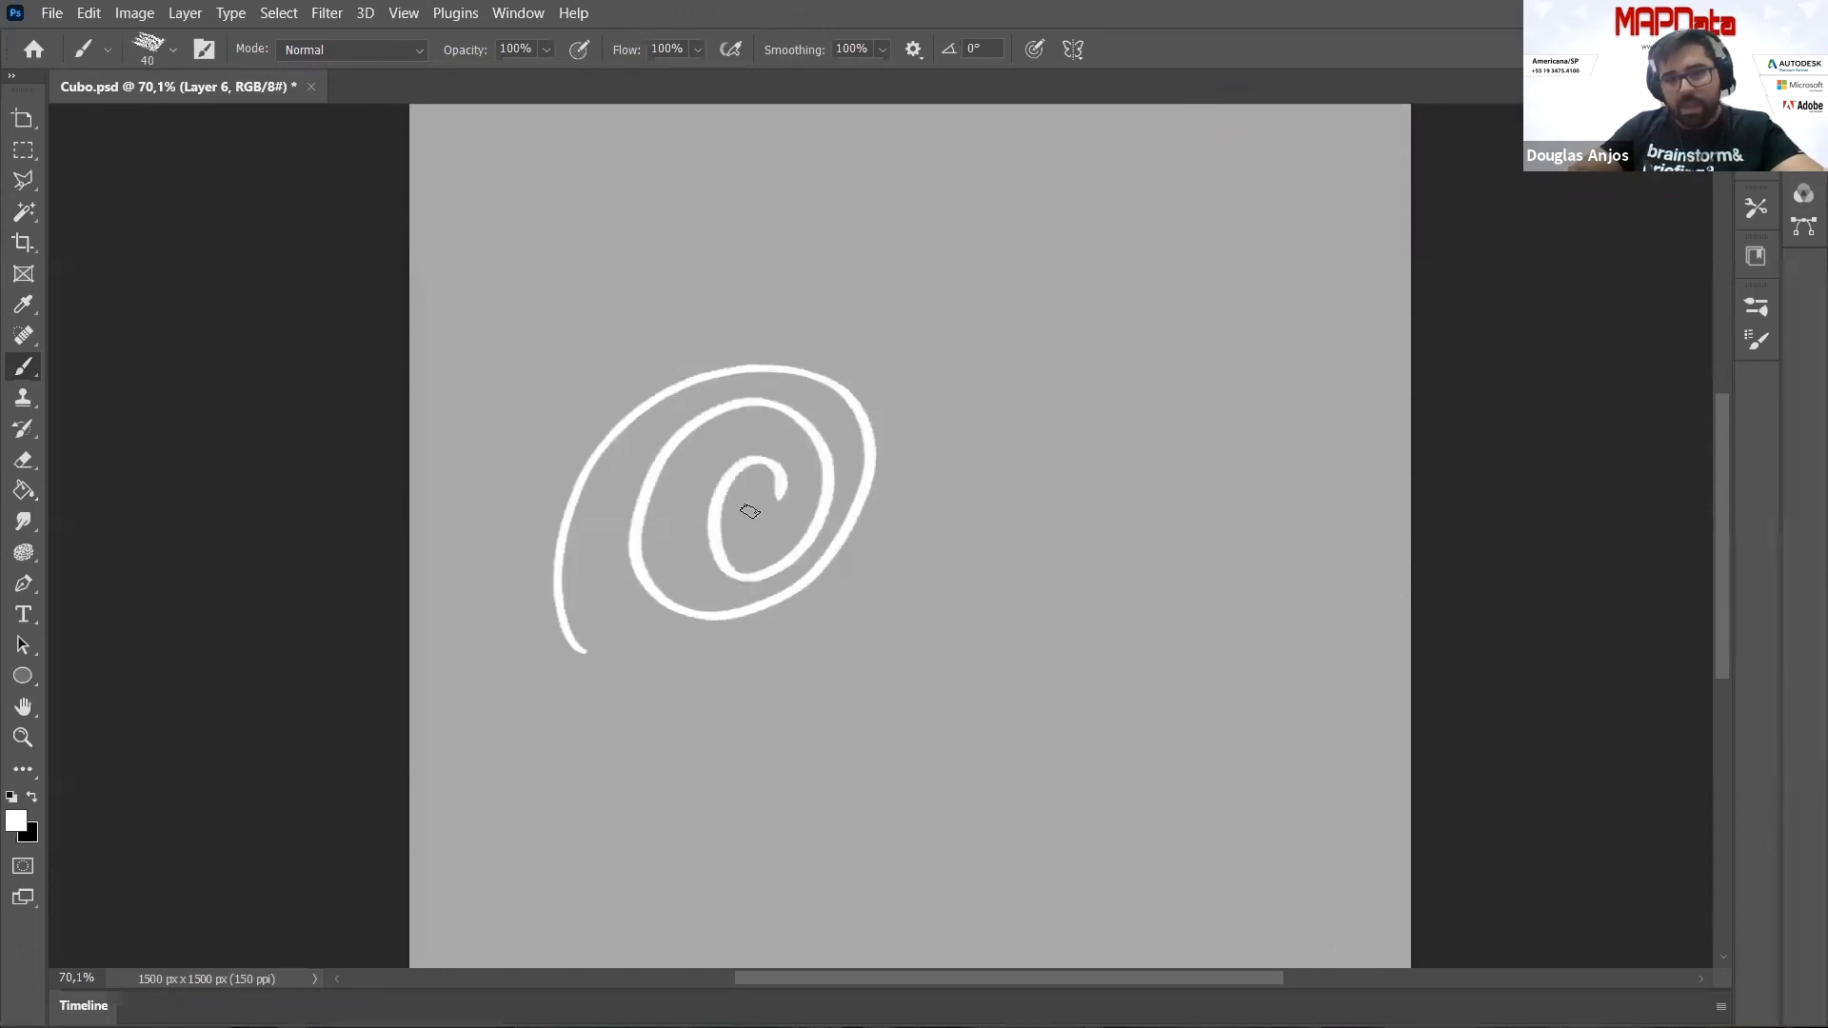
# Set the brush smoothing to 0%, paint a second spiral beside the first for comparison, and undo both spirals
pyautogui.click(884, 54)
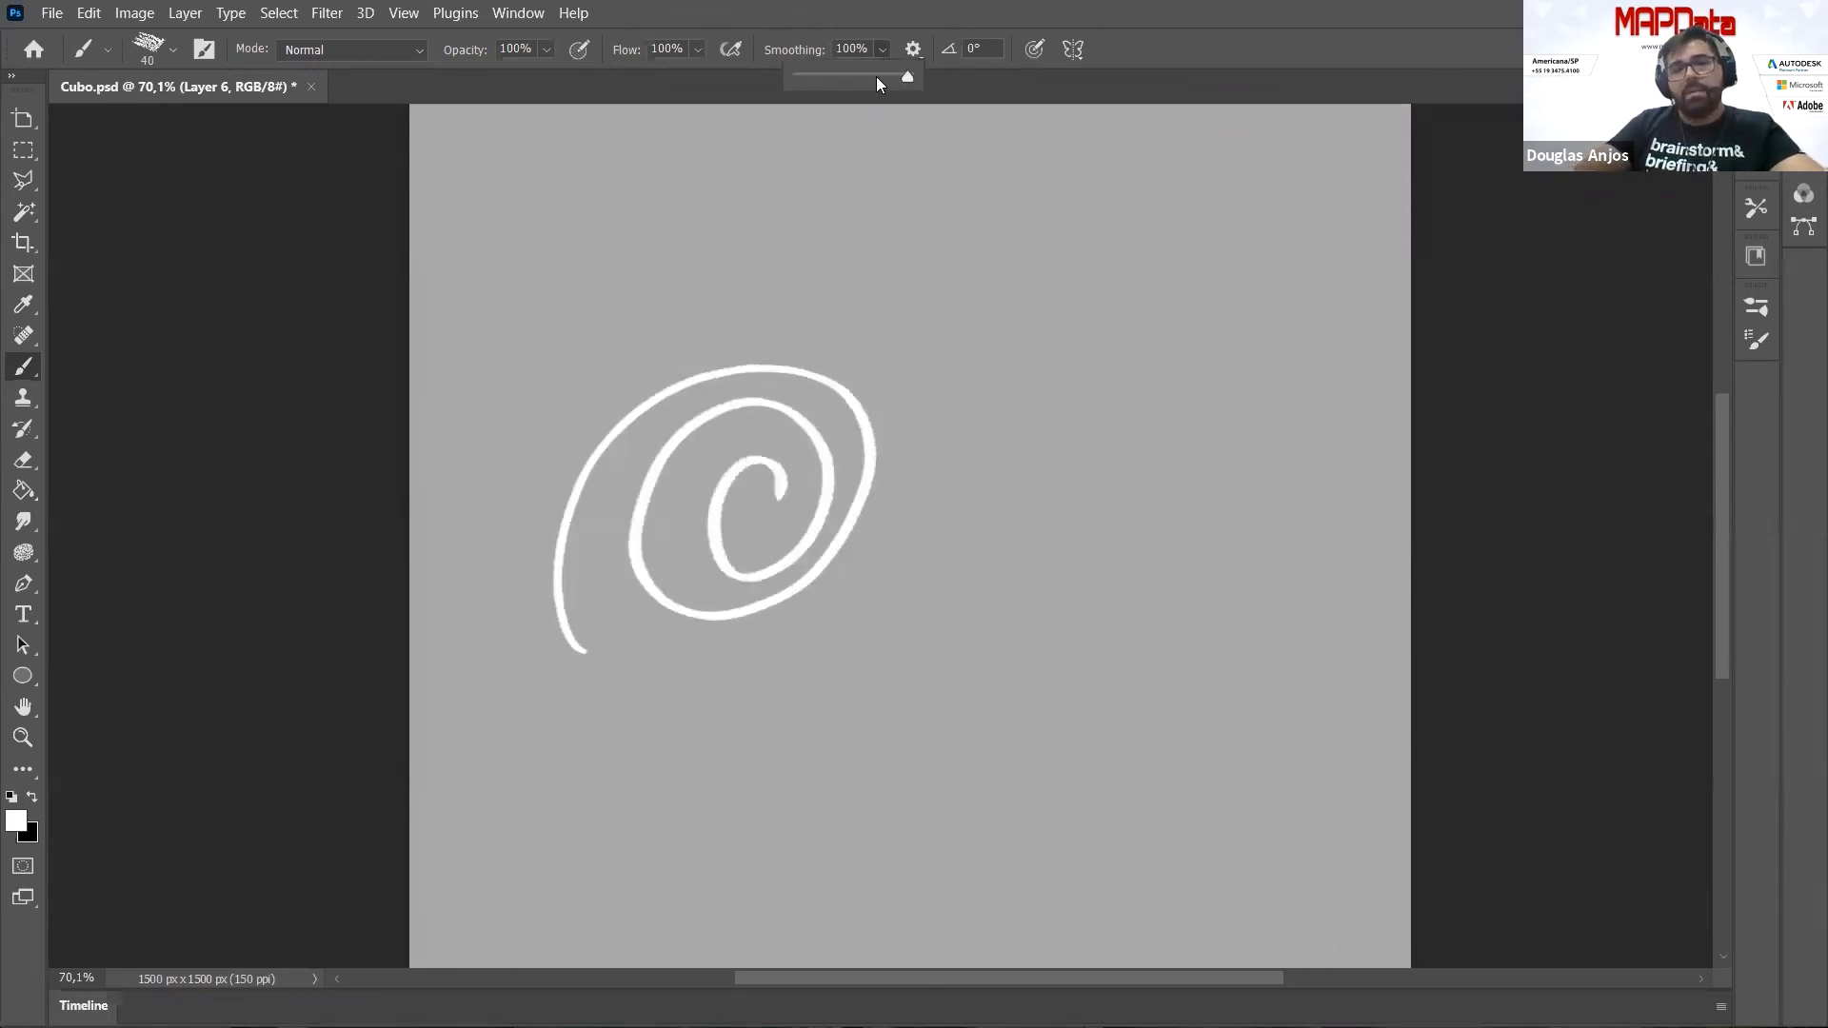
pyautogui.moveTo(921, 646); pyautogui.dragTo(937, 667)
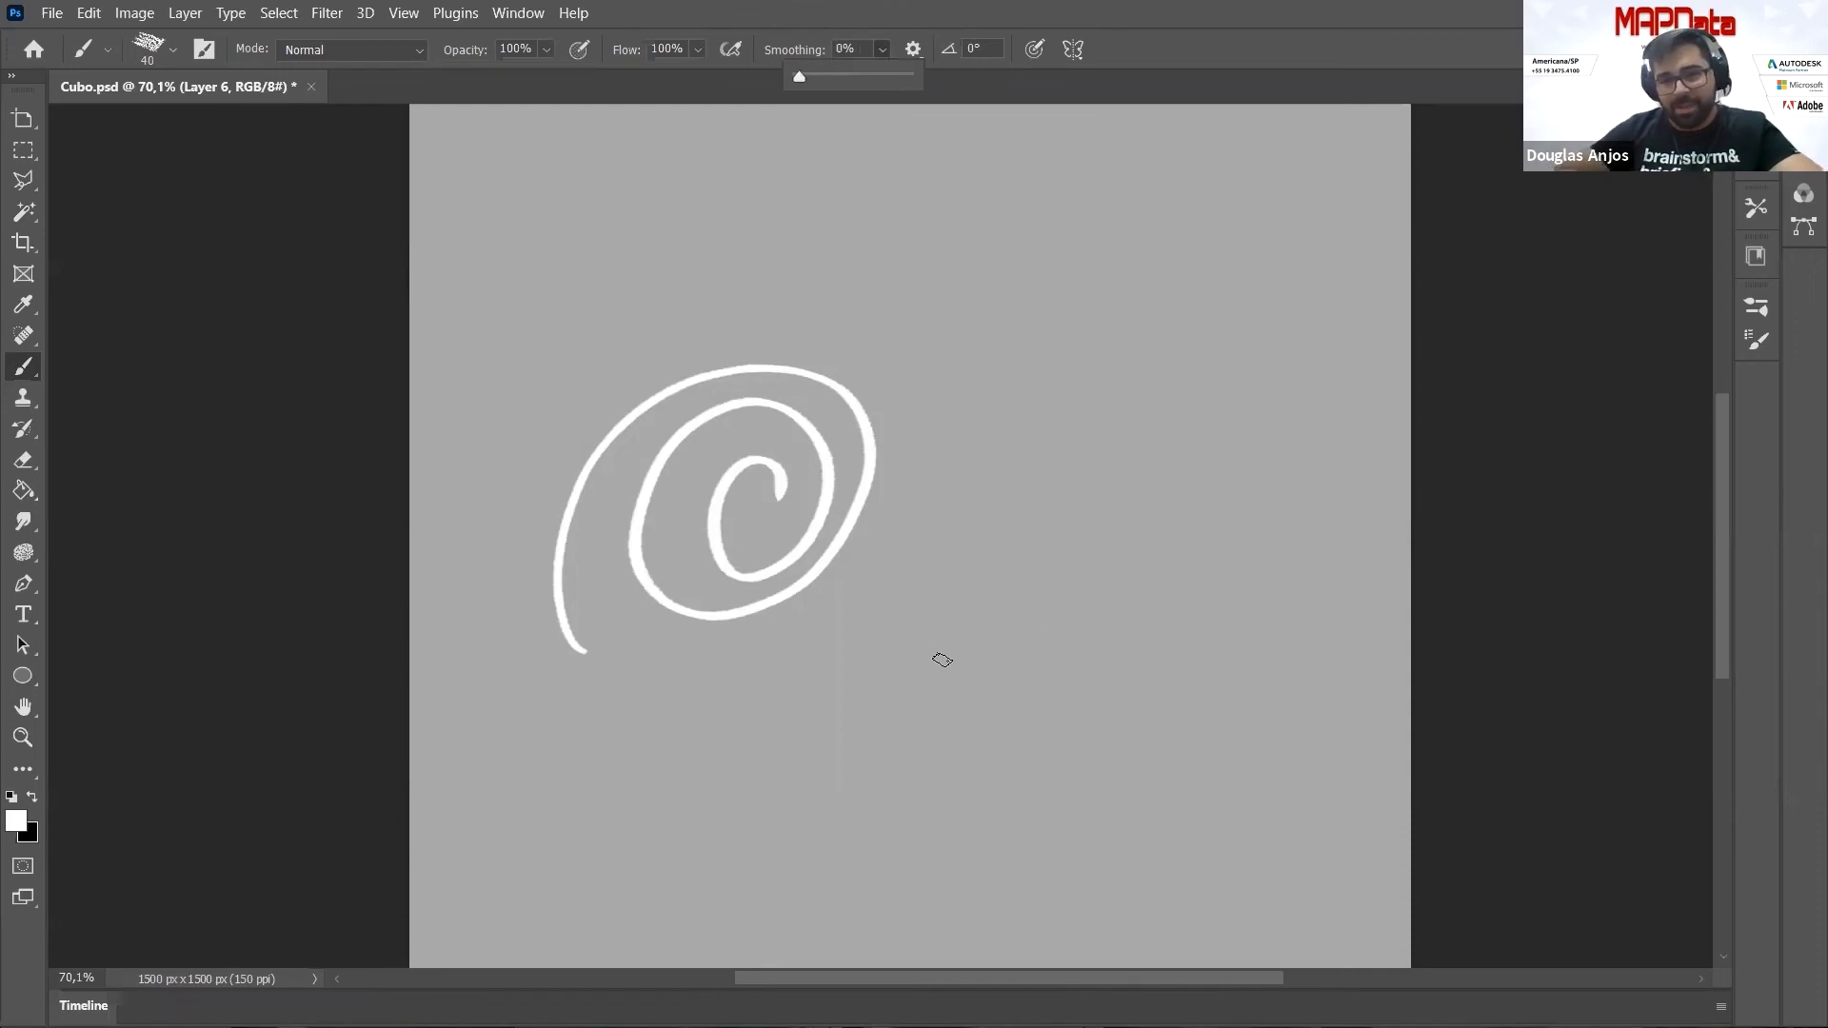
pyautogui.moveTo(916, 607)
pyautogui.mouseDown()
pyautogui.moveTo(954, 461)
pyautogui.moveTo(1006, 402)
pyautogui.moveTo(1108, 368)
pyautogui.moveTo(1194, 391)
pyautogui.moveTo(1229, 483)
pyautogui.moveTo(1213, 599)
pyautogui.moveTo(1133, 698)
pyautogui.moveTo(1051, 703)
pyautogui.moveTo(1001, 641)
pyautogui.moveTo(983, 548)
pyautogui.moveTo(1054, 415)
pyautogui.moveTo(1141, 410)
pyautogui.moveTo(1176, 469)
pyautogui.moveTo(1145, 608)
pyautogui.moveTo(1088, 665)
pyautogui.moveTo(1043, 605)
pyautogui.moveTo(1051, 531)
pyautogui.moveTo(1116, 461)
pyautogui.moveTo(1113, 529)
pyautogui.moveTo(1073, 591)
pyautogui.mouseUp()
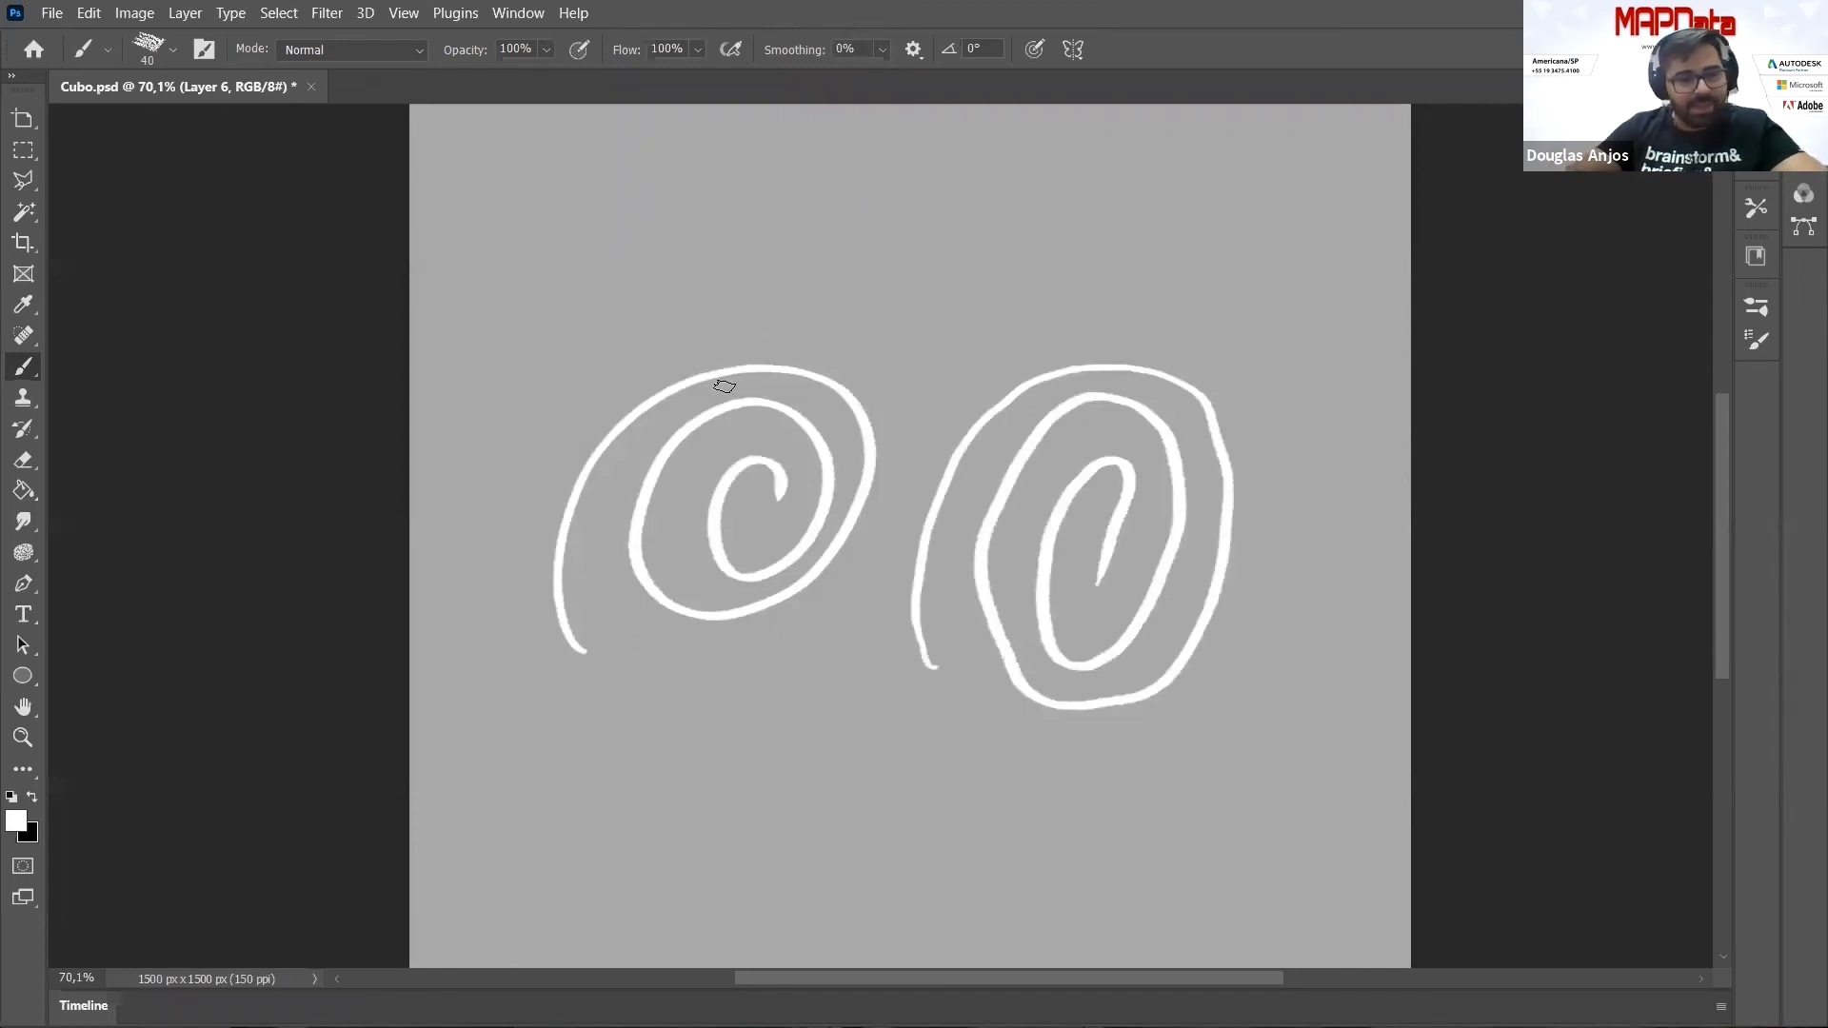
pyautogui.hotkey('ctrl', 'z')
pyautogui.hotkey('ctrl', 'z')
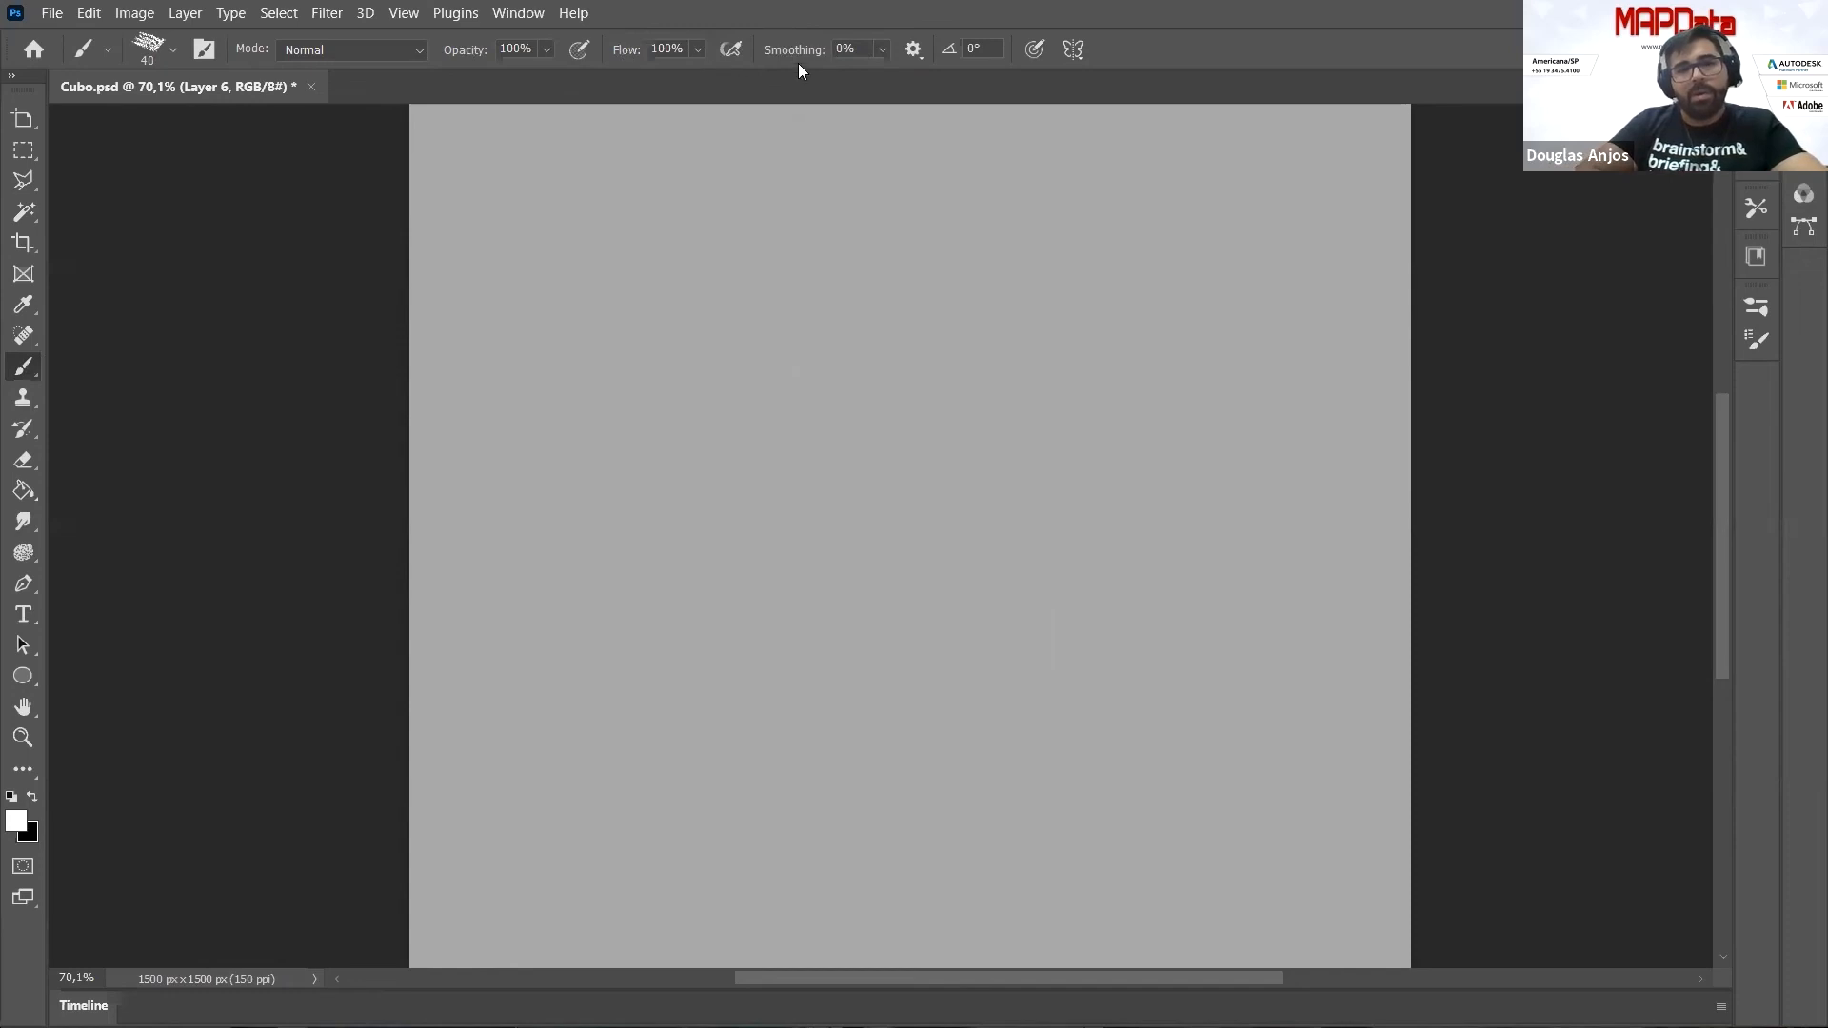
# Set the brush smoothing to 52% and sketch a simple white eye with upper lid lines, lower lid and iris
pyautogui.click(876, 53)
pyautogui.moveTo(911, 78); pyautogui.dragTo(922, 78)
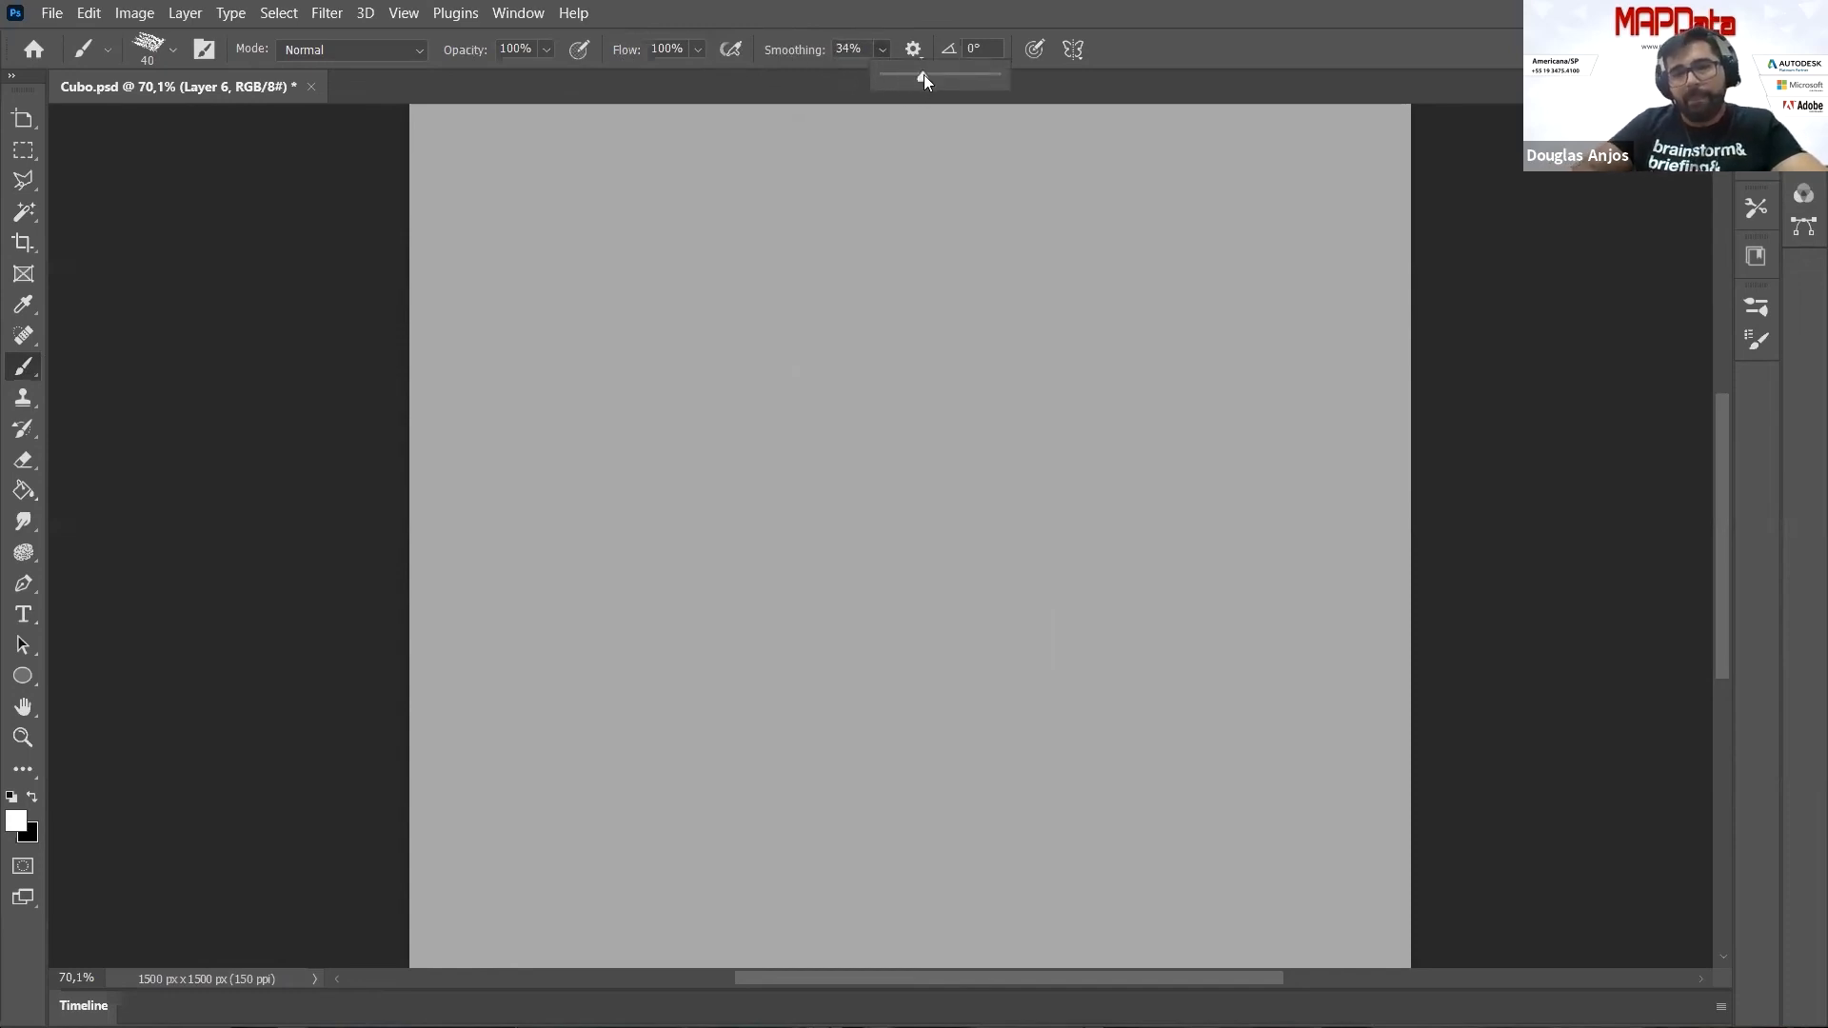
pyautogui.moveTo(941, 81); pyautogui.dragTo(946, 84)
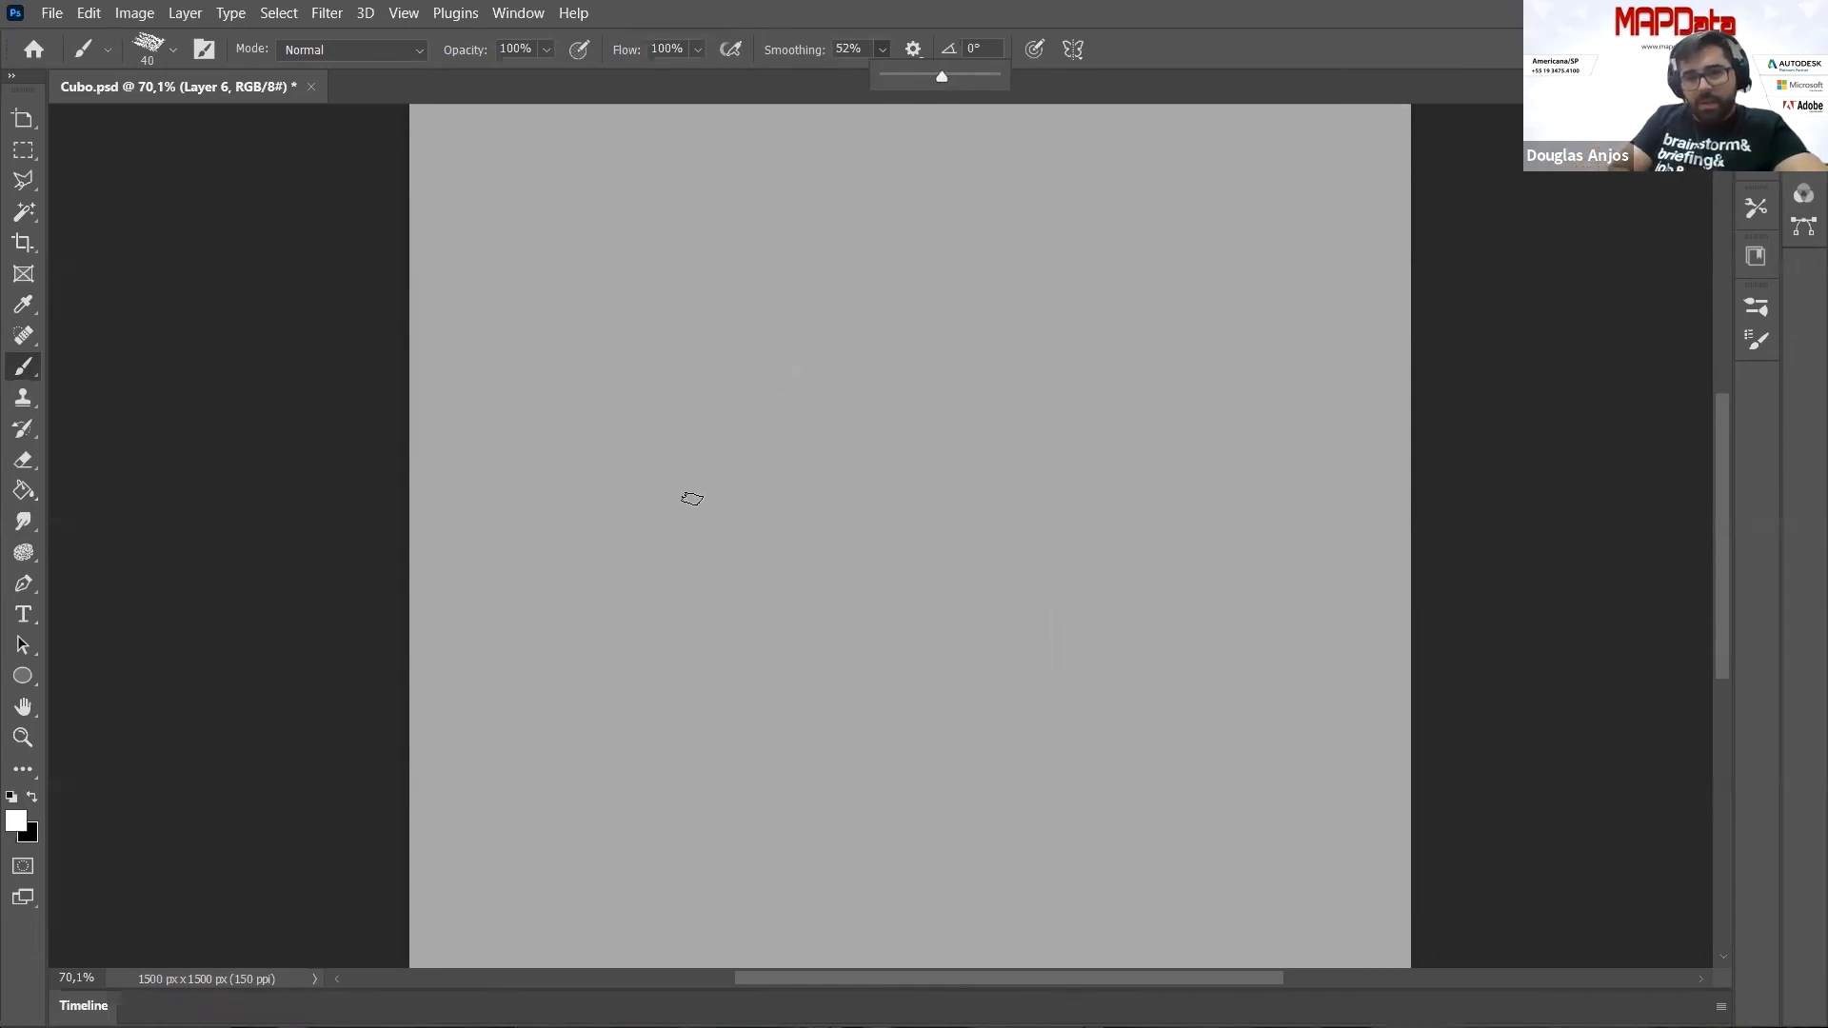
pyautogui.moveTo(630, 530)
pyautogui.mouseDown()
pyautogui.moveTo(742, 456)
pyautogui.moveTo(849, 435)
pyautogui.moveTo(1035, 534)
pyautogui.mouseUp()
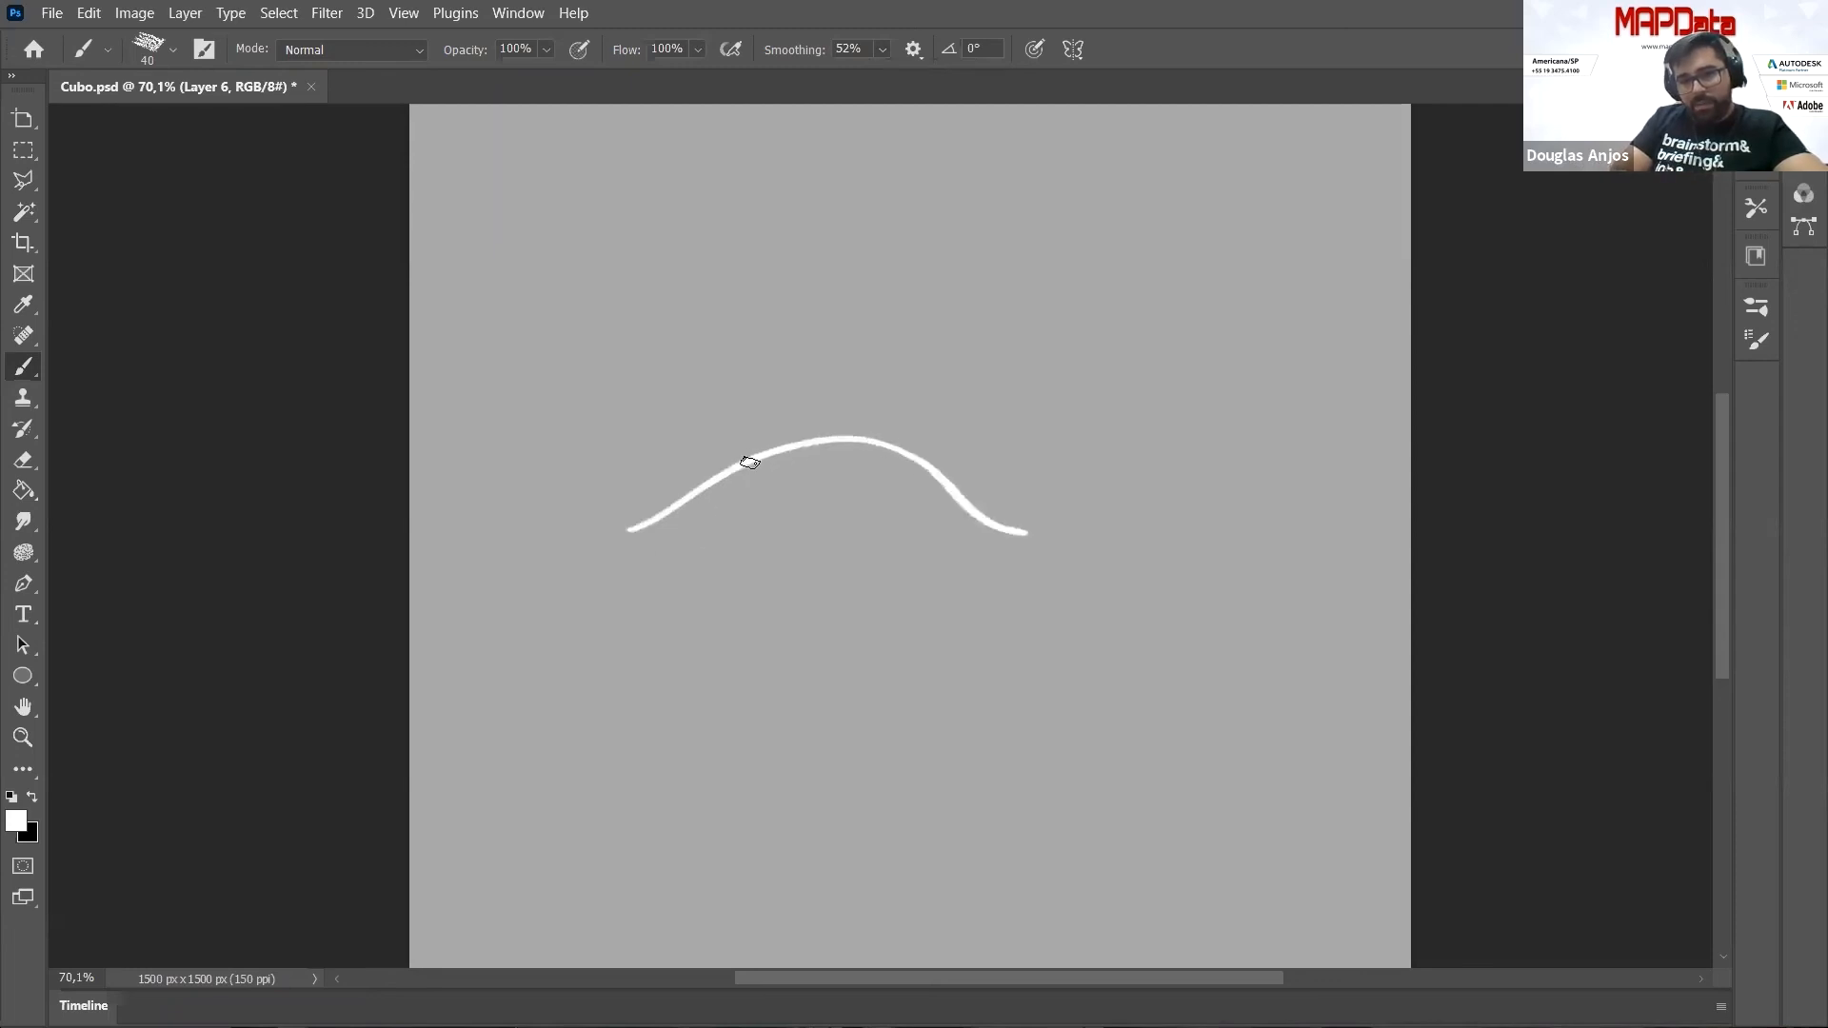
pyautogui.moveTo(708, 483)
pyautogui.mouseDown()
pyautogui.moveTo(842, 424)
pyautogui.moveTo(925, 420)
pyautogui.moveTo(1028, 541)
pyautogui.mouseUp()
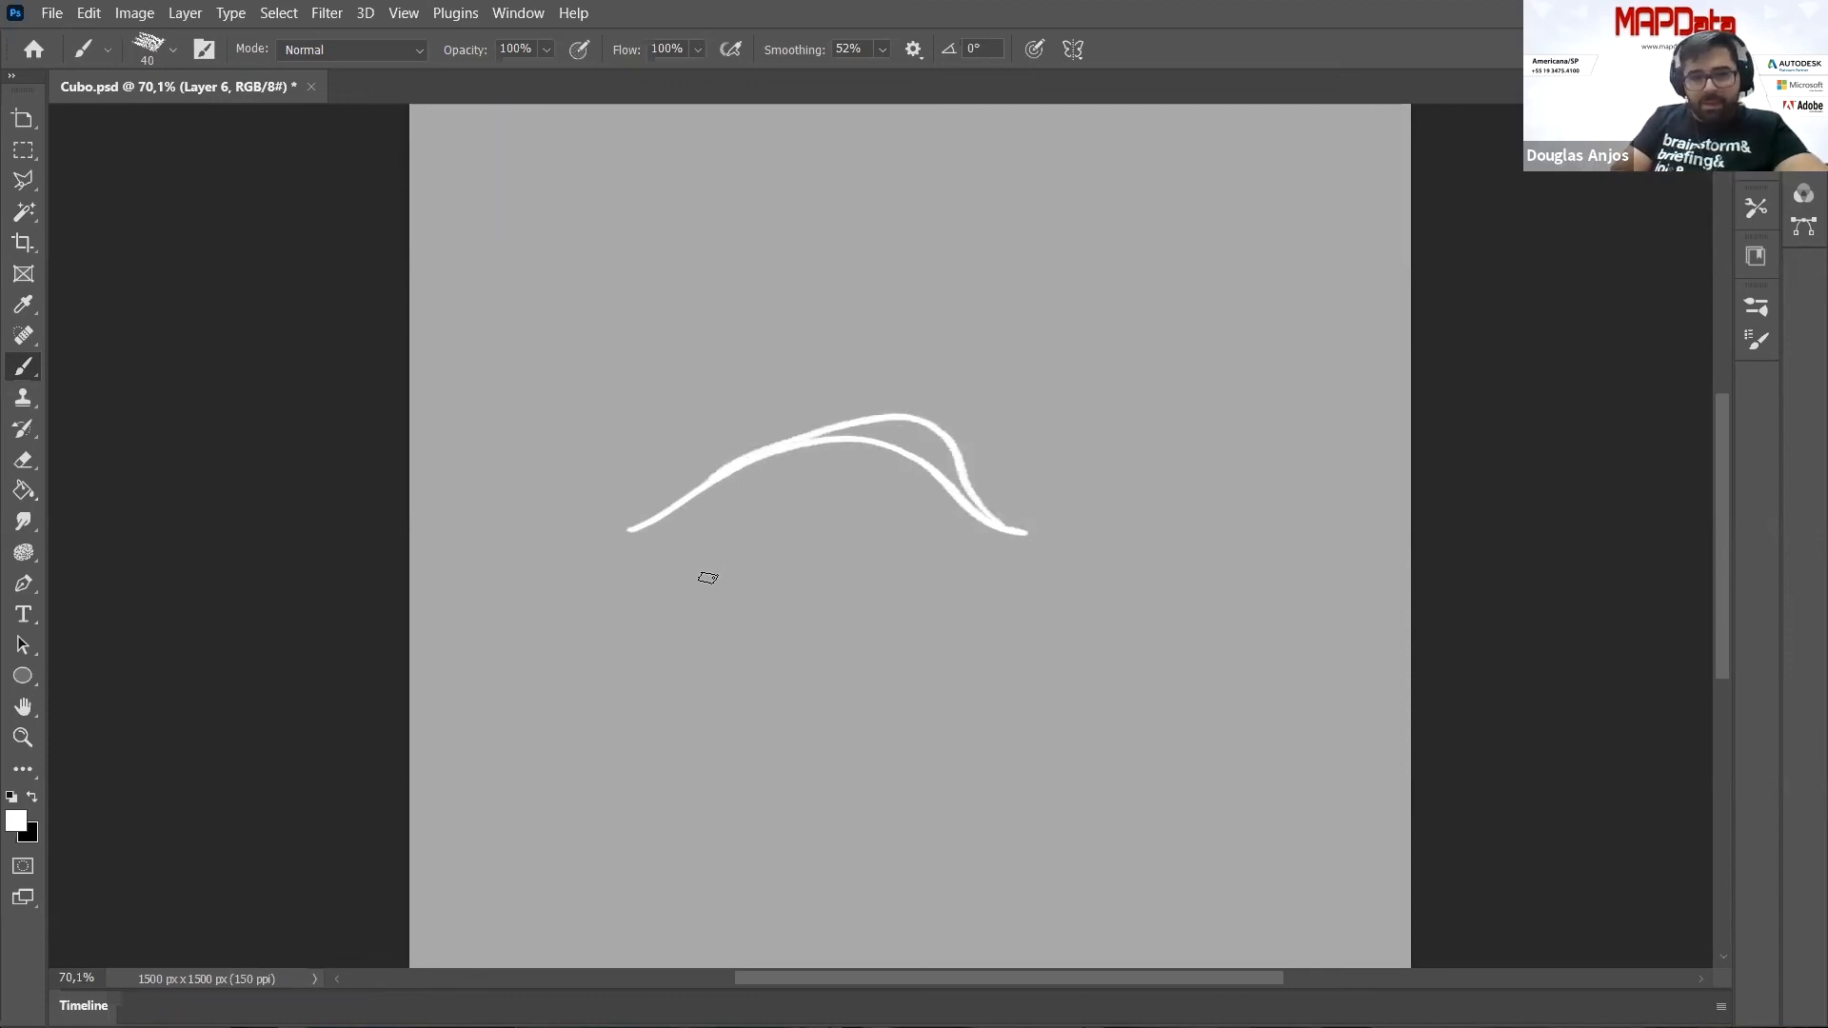
pyautogui.moveTo(682, 559)
pyautogui.mouseDown()
pyautogui.moveTo(830, 580)
pyautogui.moveTo(952, 541)
pyautogui.mouseUp()
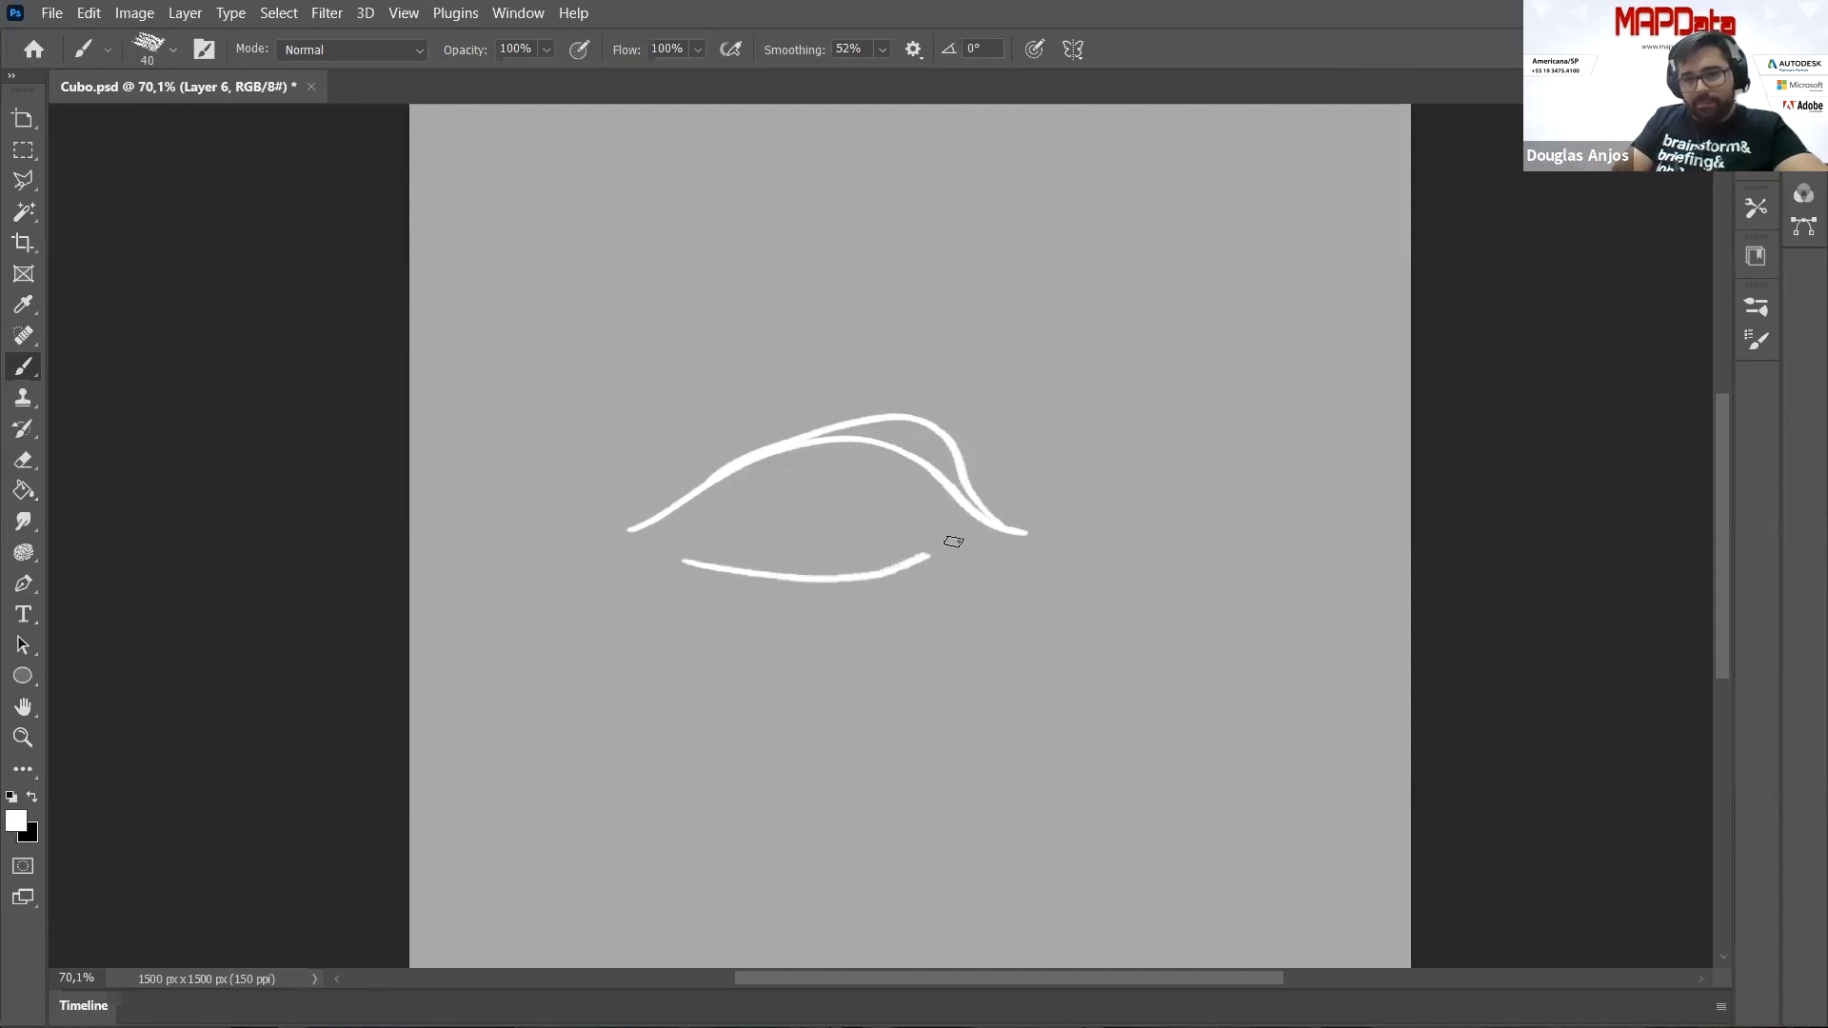
pyautogui.moveTo(718, 479)
pyautogui.mouseDown()
pyautogui.moveTo(773, 546)
pyautogui.moveTo(868, 548)
pyautogui.moveTo(905, 500)
pyautogui.moveTo(897, 445)
pyautogui.mouseUp()
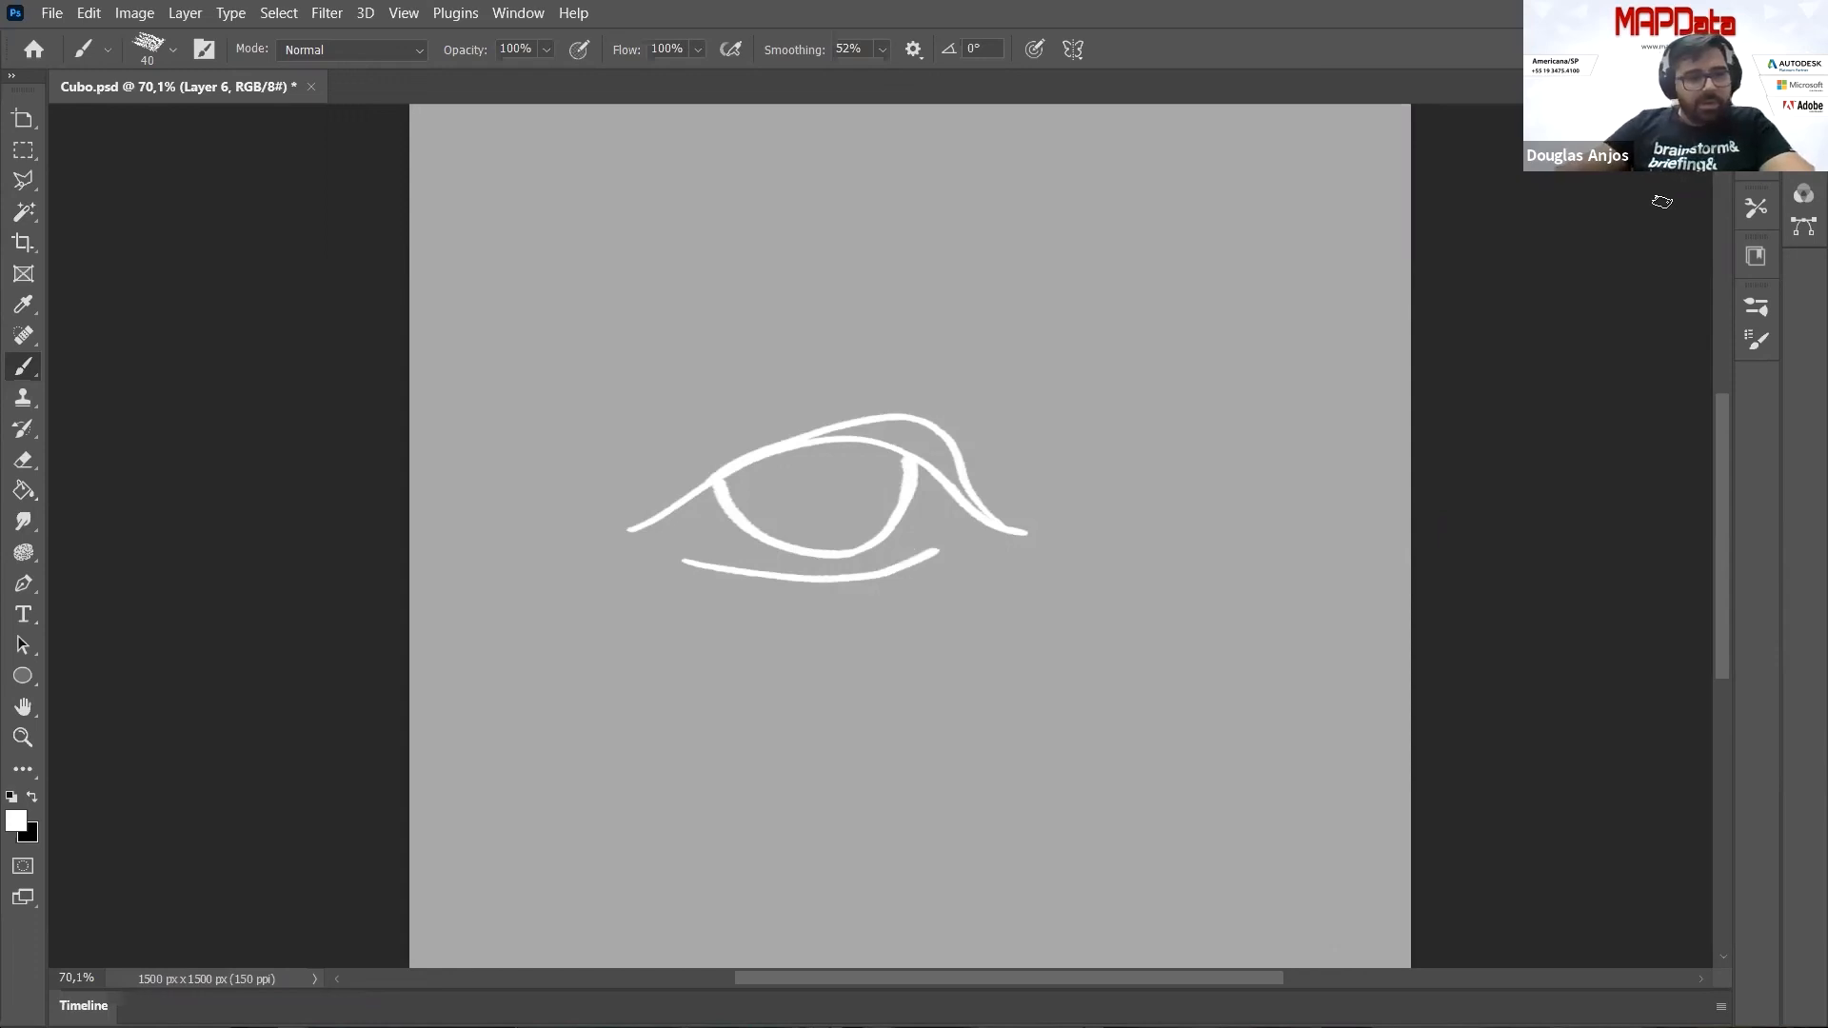
# Bring up the document's layers and paths to examine the stored Work Path
pyautogui.press('F7')
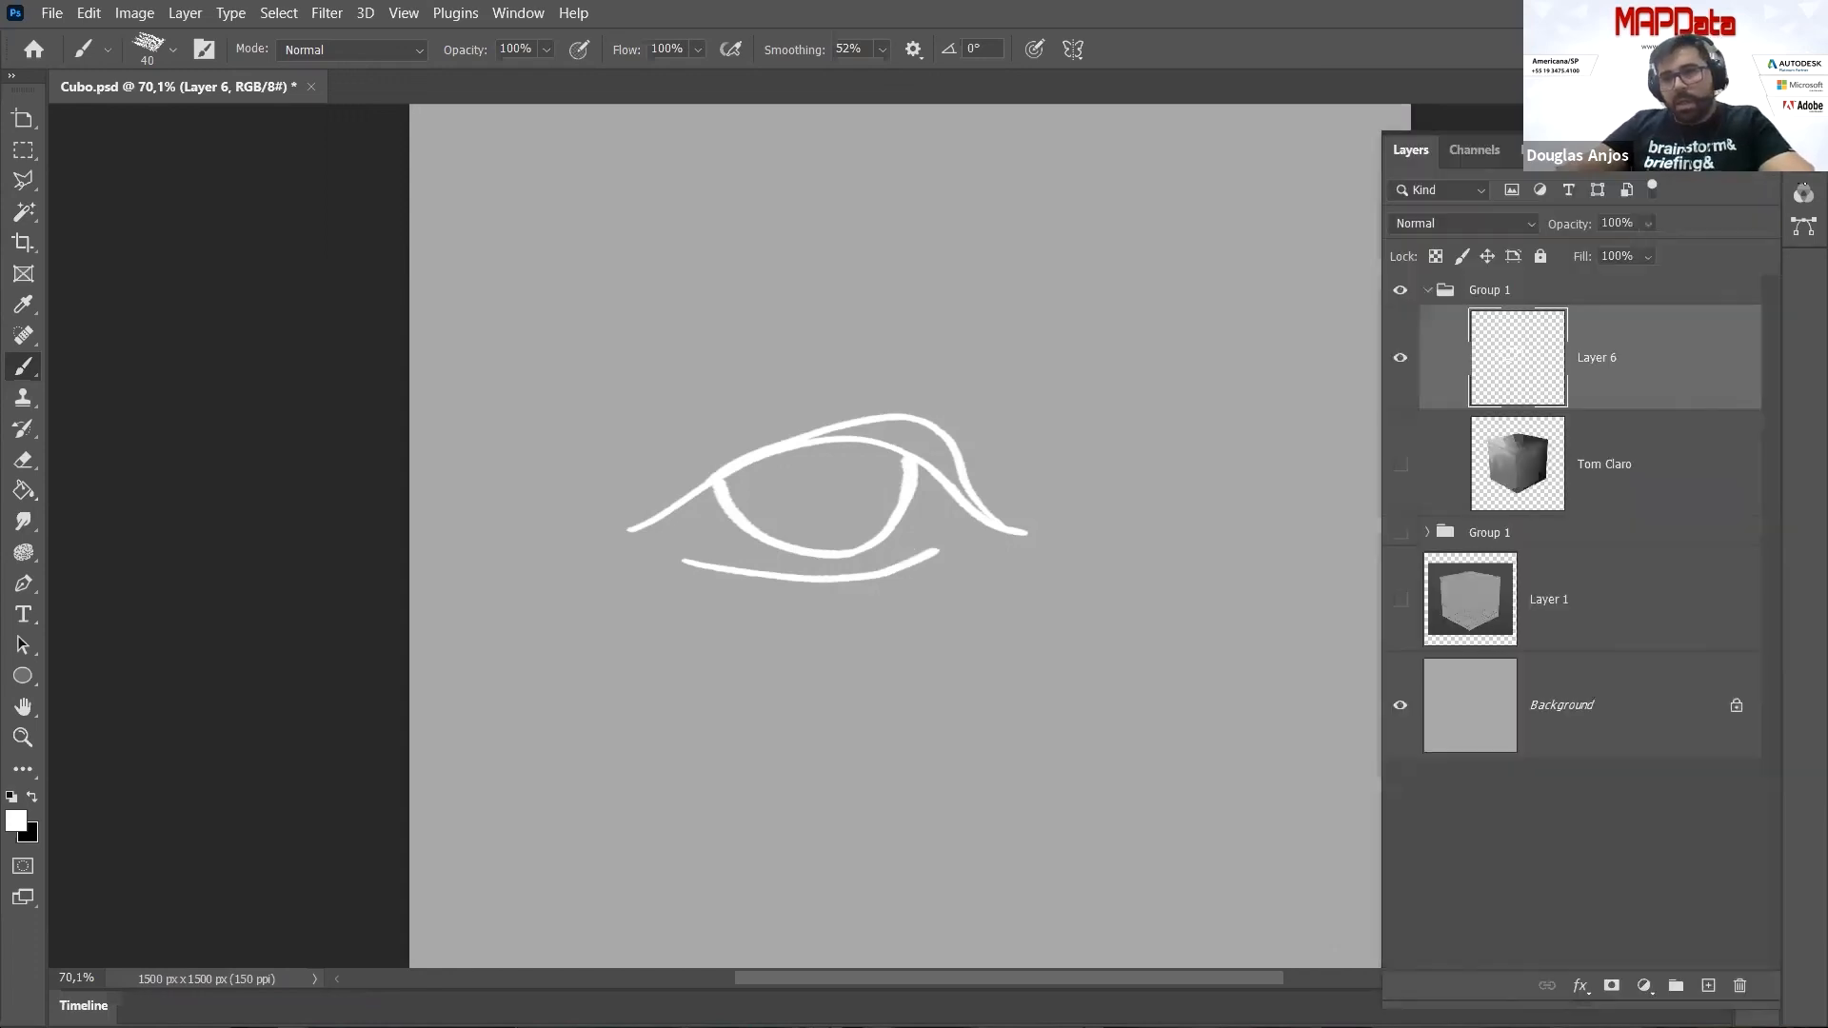
pyautogui.click(1528, 149)
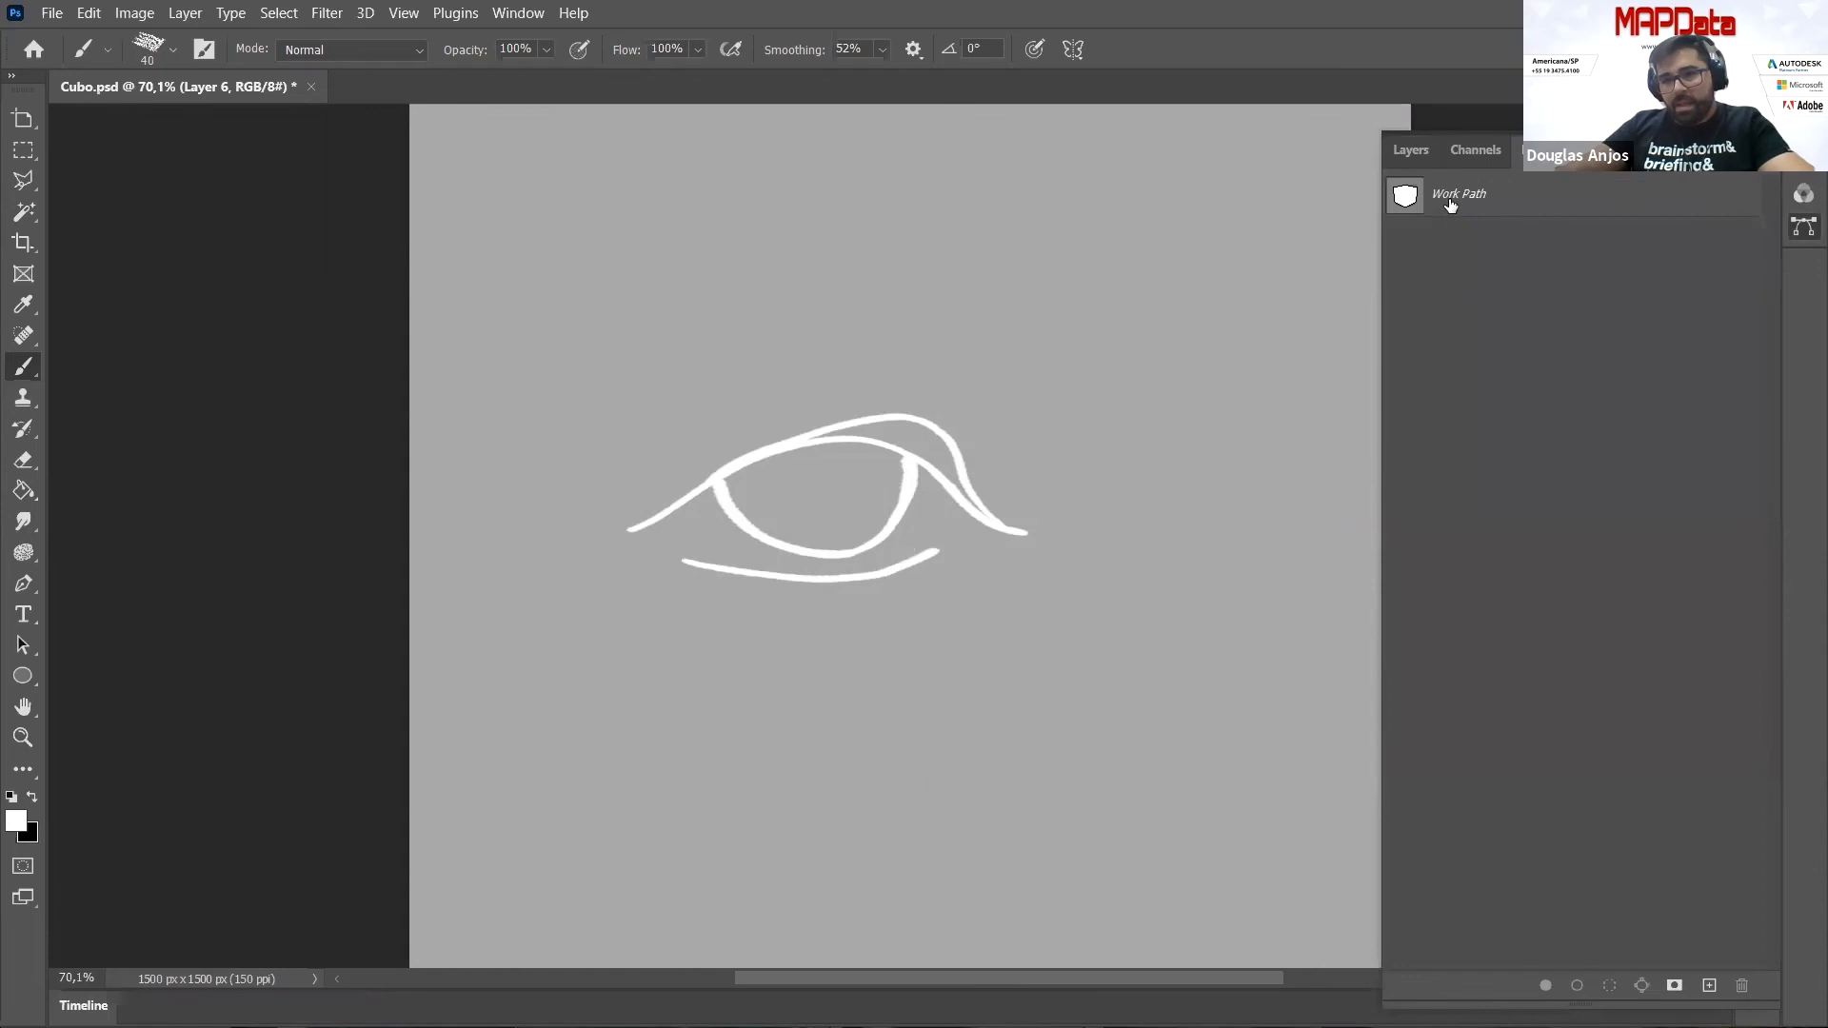
pyautogui.press('ctrl')
pyautogui.press('ctrl')
pyautogui.press('ctrl')
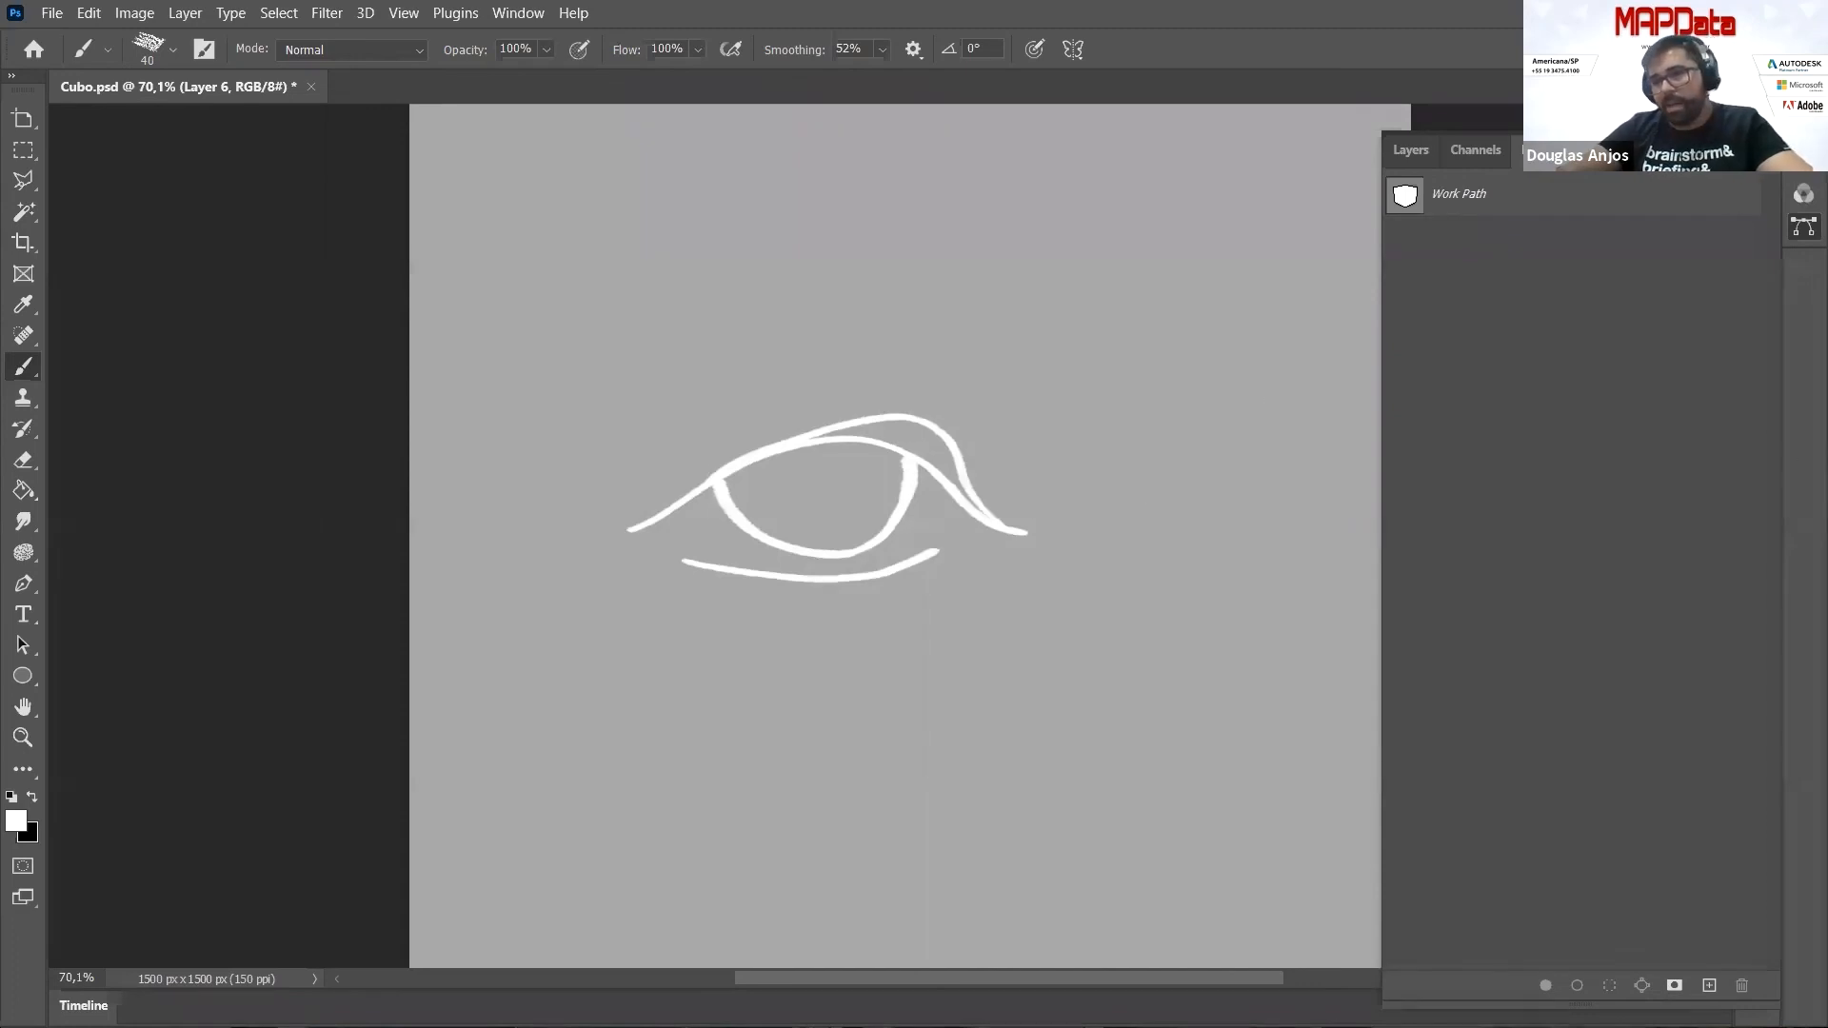
pyautogui.click(1802, 227)
# Choose the Nuvem com Scatter preset from the Favoritos brushes and enlarge it to 600 px
pyautogui.click(1757, 303)
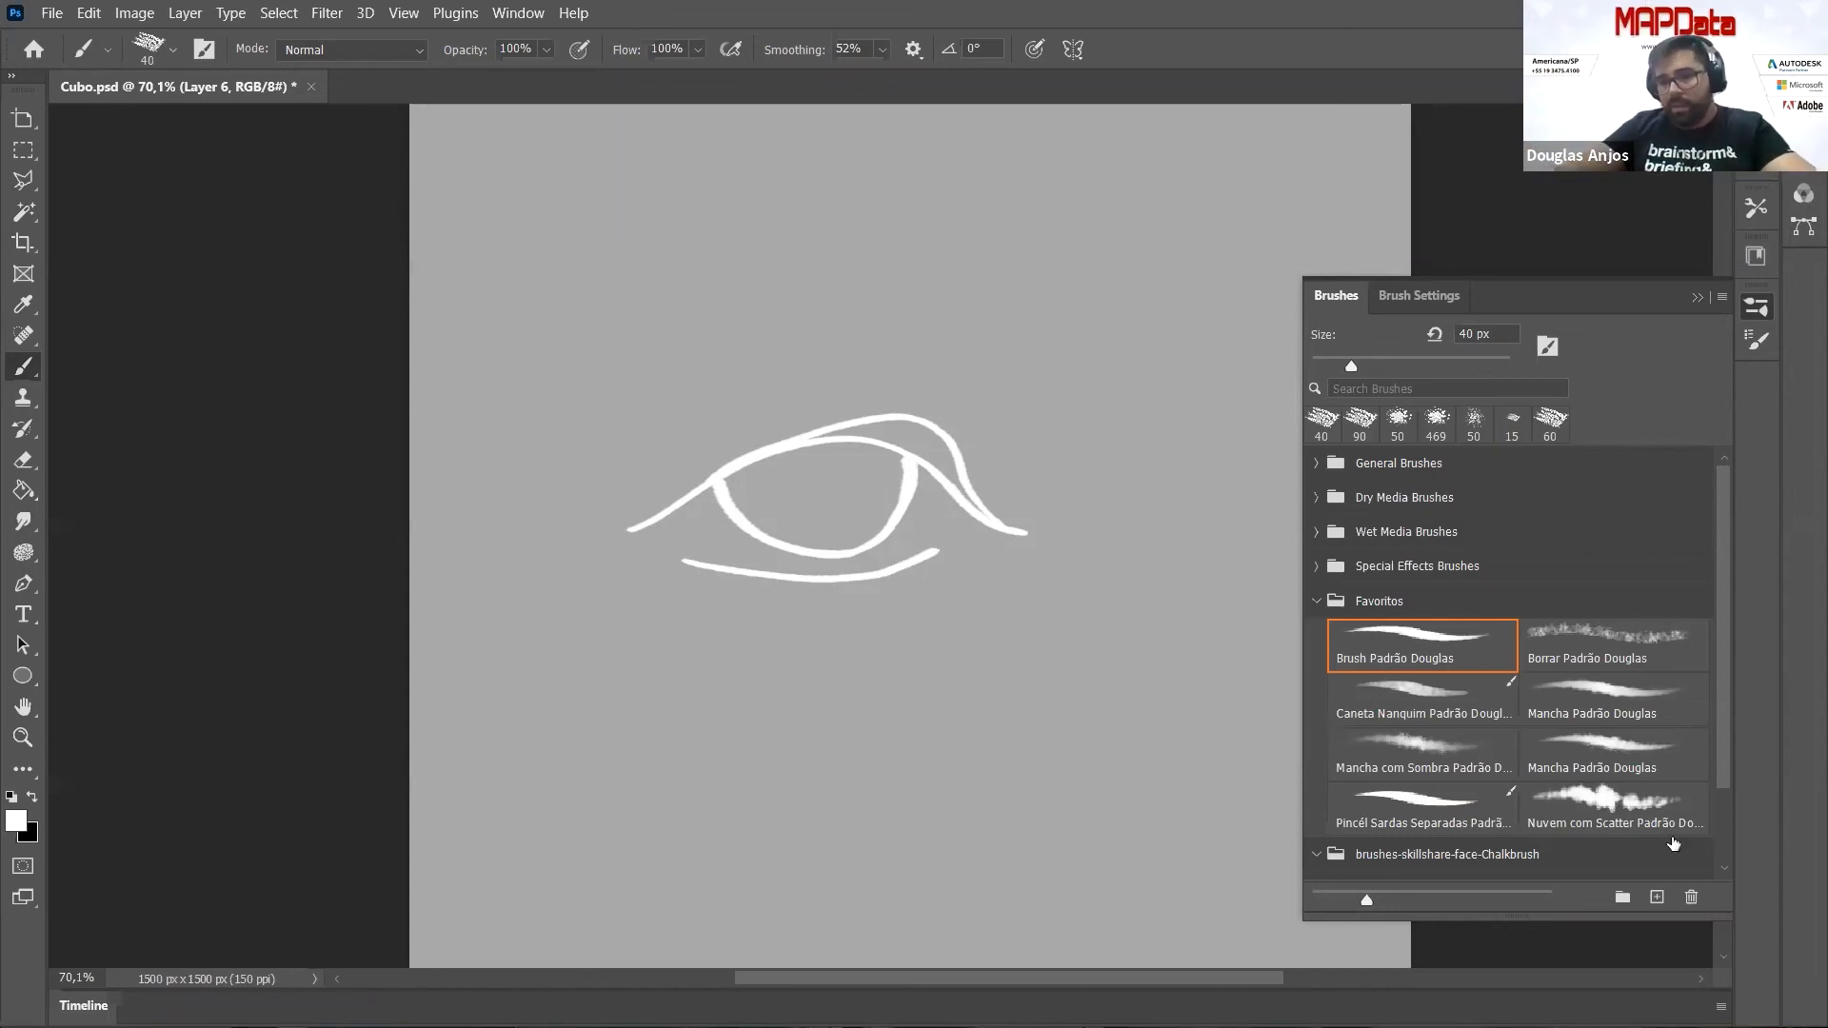
pyautogui.click(1586, 805)
pyautogui.press('[')
pyautogui.press(']')
pyautogui.press(']')
pyautogui.press(']')
pyautogui.press(']')
pyautogui.press(']')
pyautogui.press(']')
pyautogui.press(']')
pyautogui.press(']')
pyautogui.press(']')
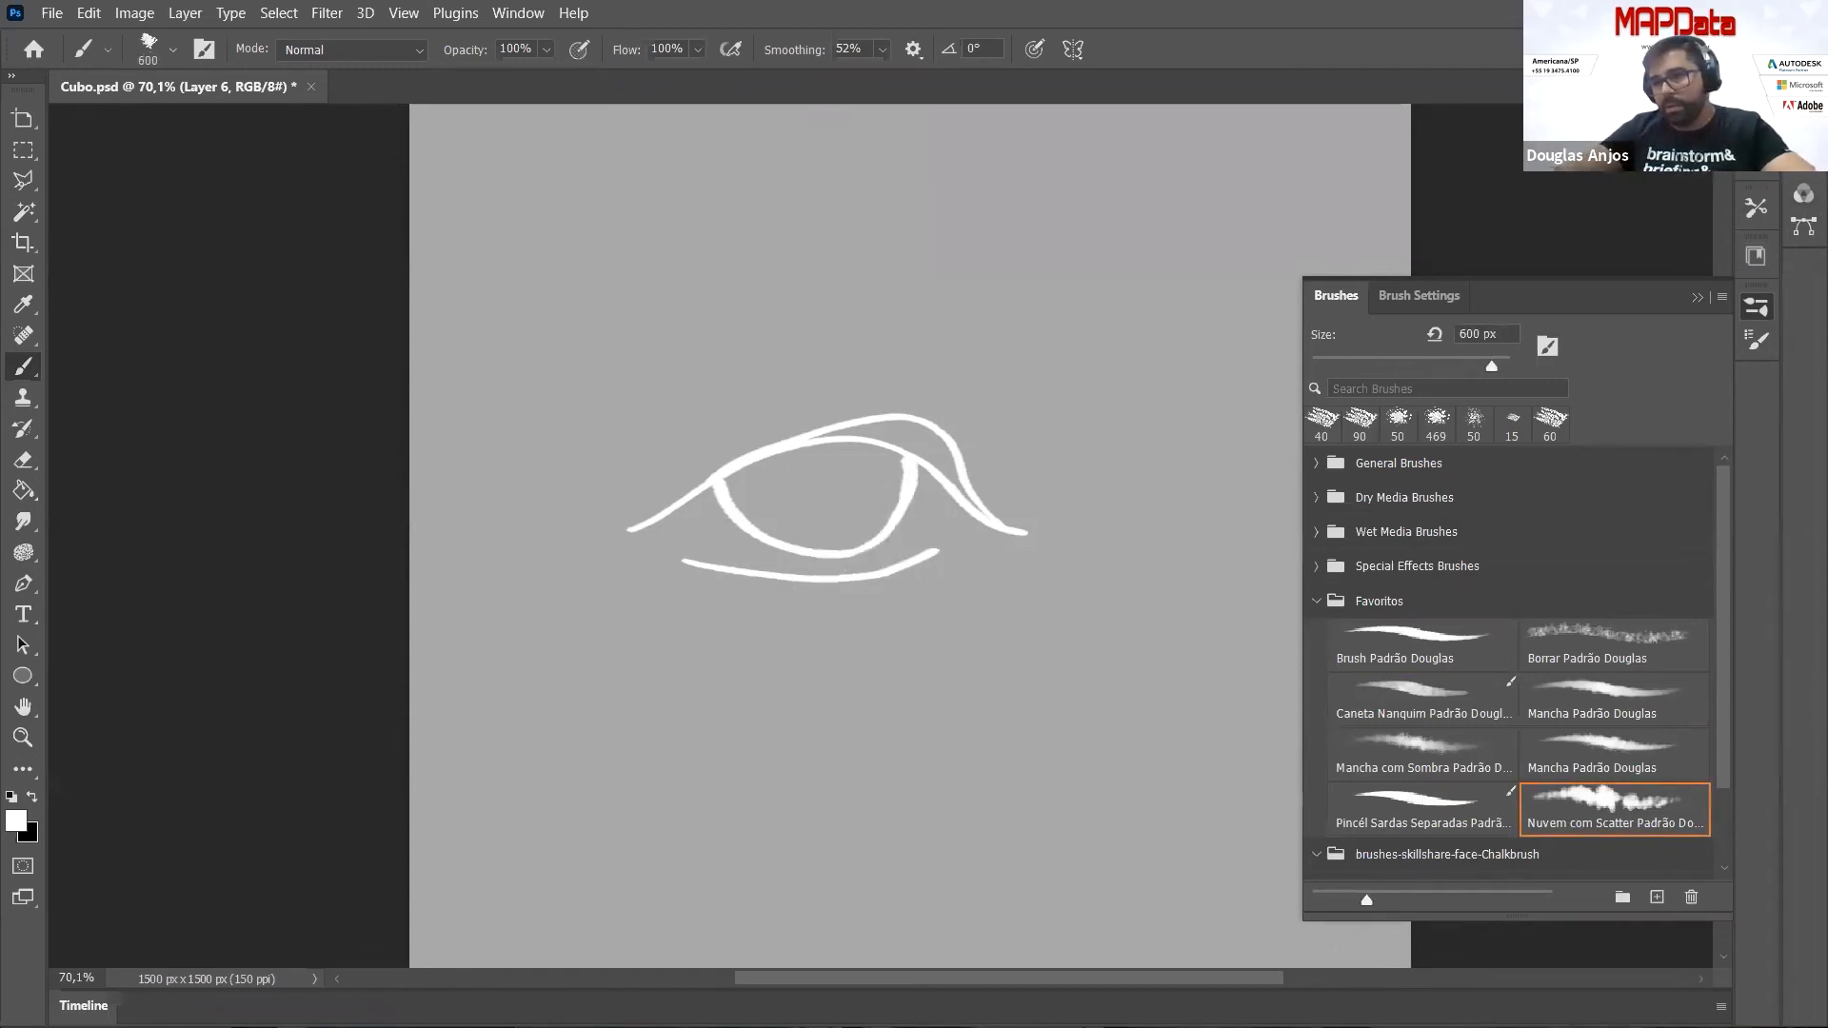
# Select the whole canvas on Layer 6 and delete the eye sketch
pyautogui.click(1803, 162)
pyautogui.hotkey('ctrl', 'a')
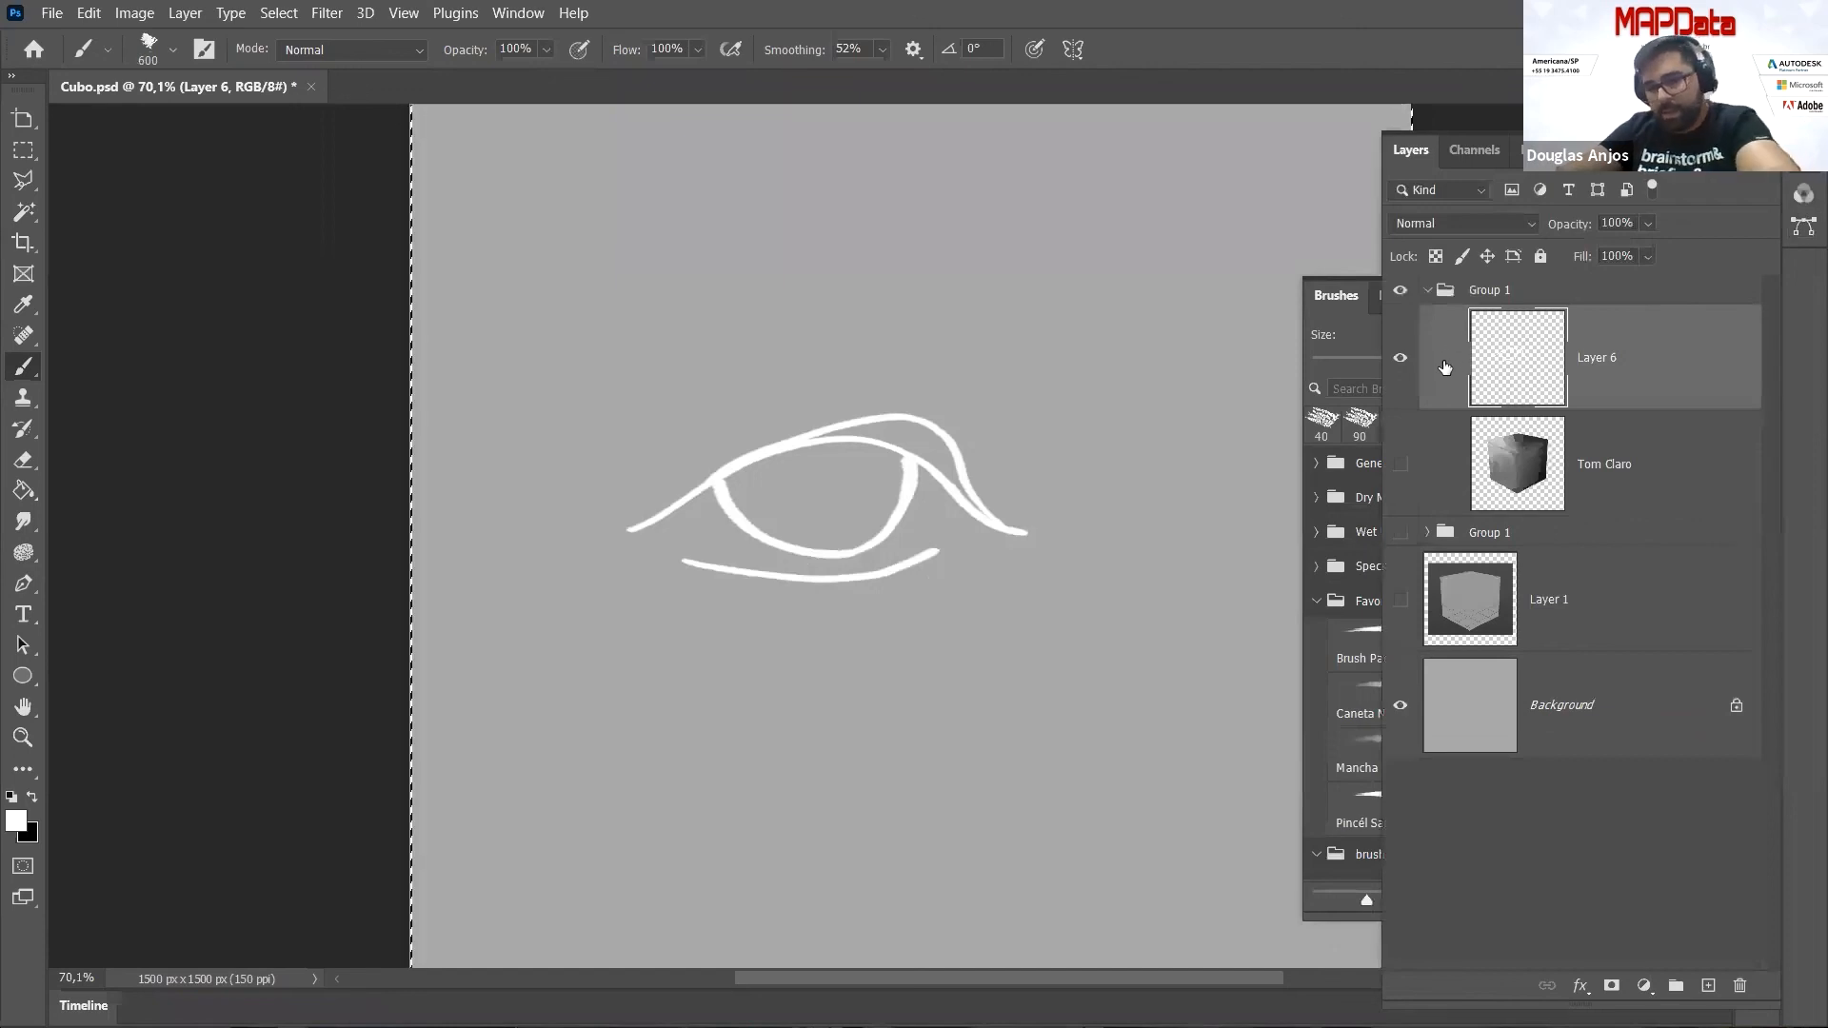
pyautogui.press('Delete')
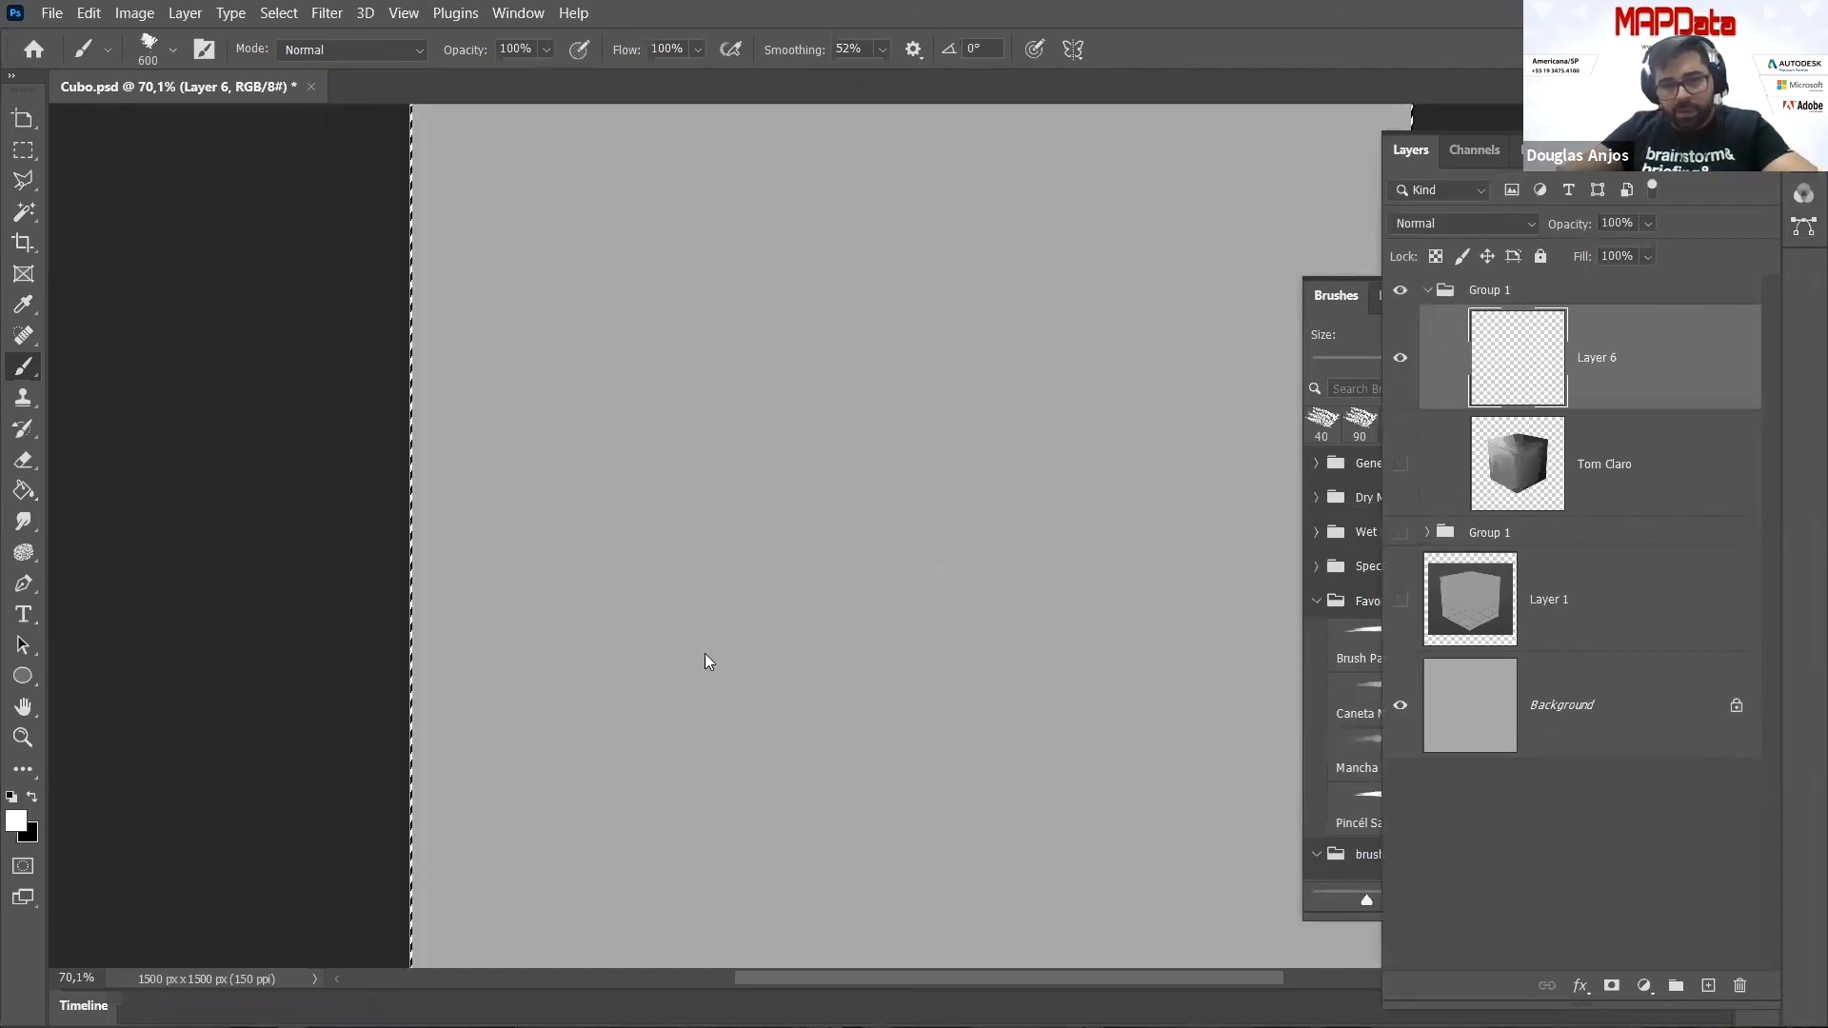
# Paint the canvas with the 600 px cloud brush at 100% opacity and delete the result
pyautogui.moveTo(705, 653); pyautogui.dragTo(712, 527)
pyautogui.moveTo(895, 415)
pyautogui.mouseDown()
pyautogui.moveTo(1124, 400)
pyautogui.moveTo(1121, 653)
pyautogui.moveTo(942, 750)
pyautogui.moveTo(778, 795)
pyautogui.moveTo(647, 895)
pyautogui.moveTo(923, 128)
pyautogui.moveTo(1237, 238)
pyautogui.moveTo(1266, 514)
pyautogui.mouseUp()
pyautogui.press('Delete')
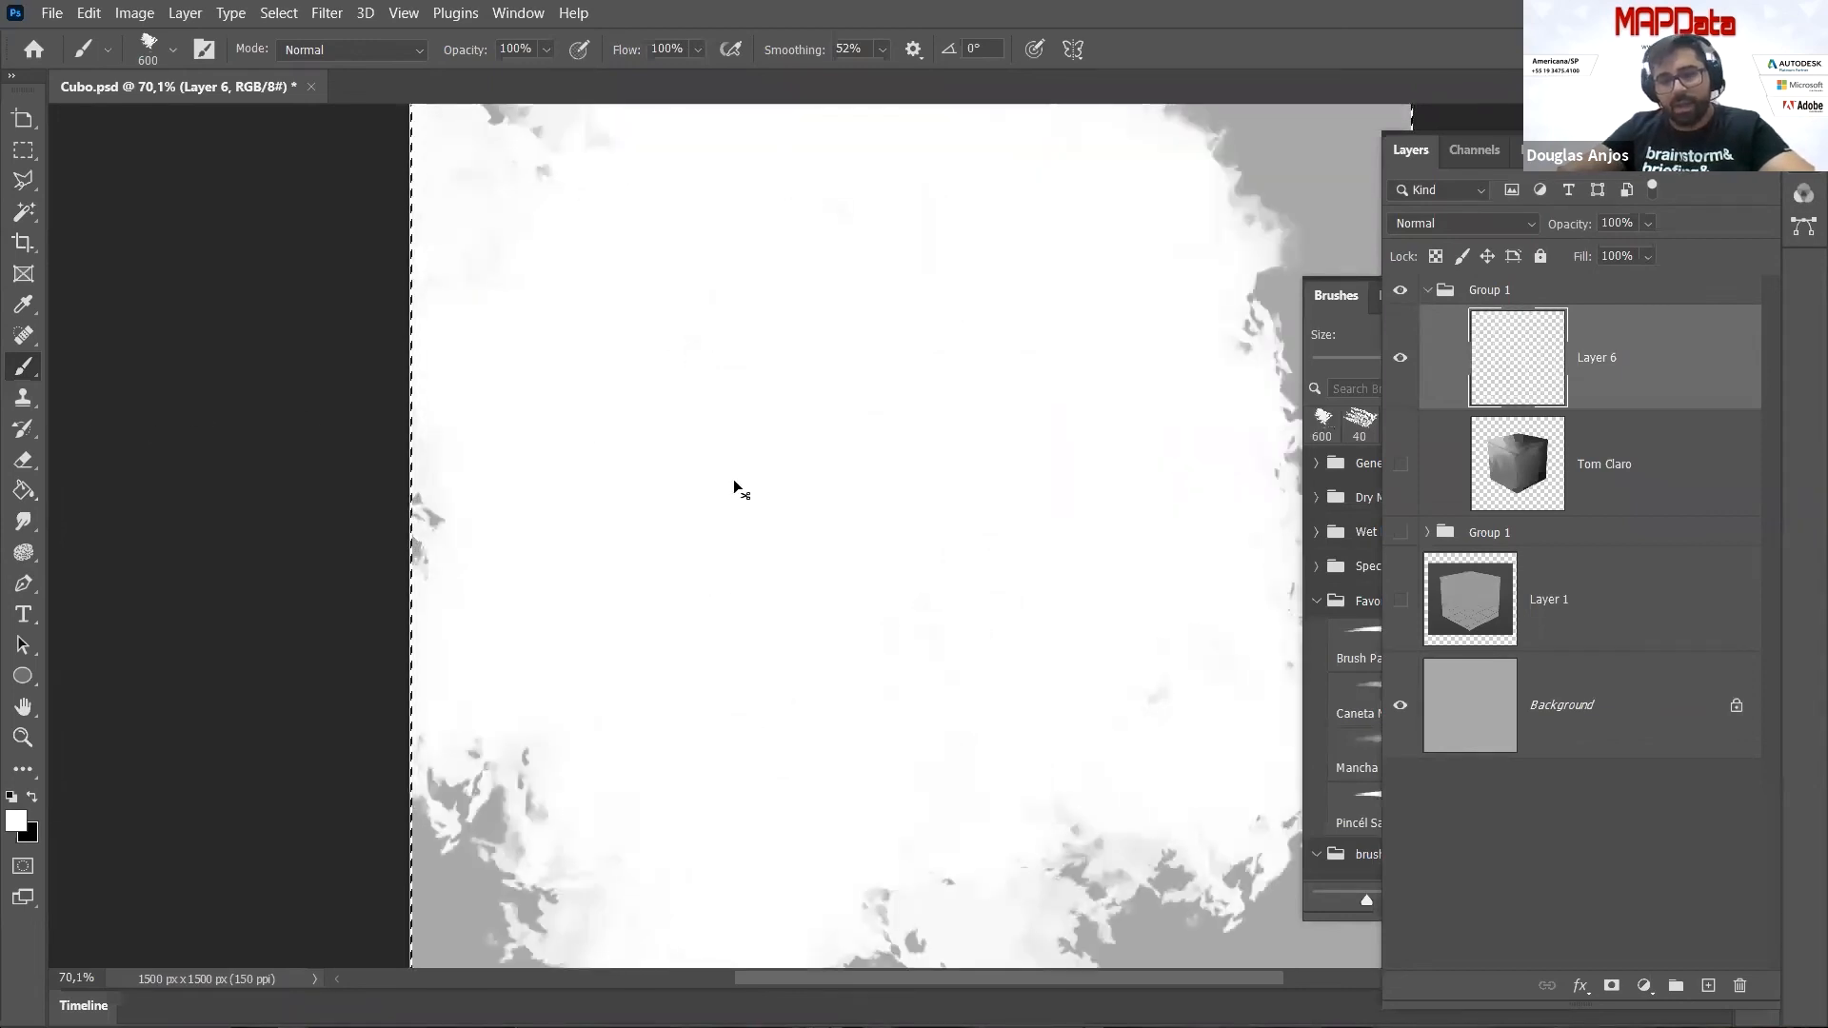
# Lower the brush opacity to 28% and build up overlapping white cloud strokes around the middle of Layer 6
pyautogui.click(699, 49)
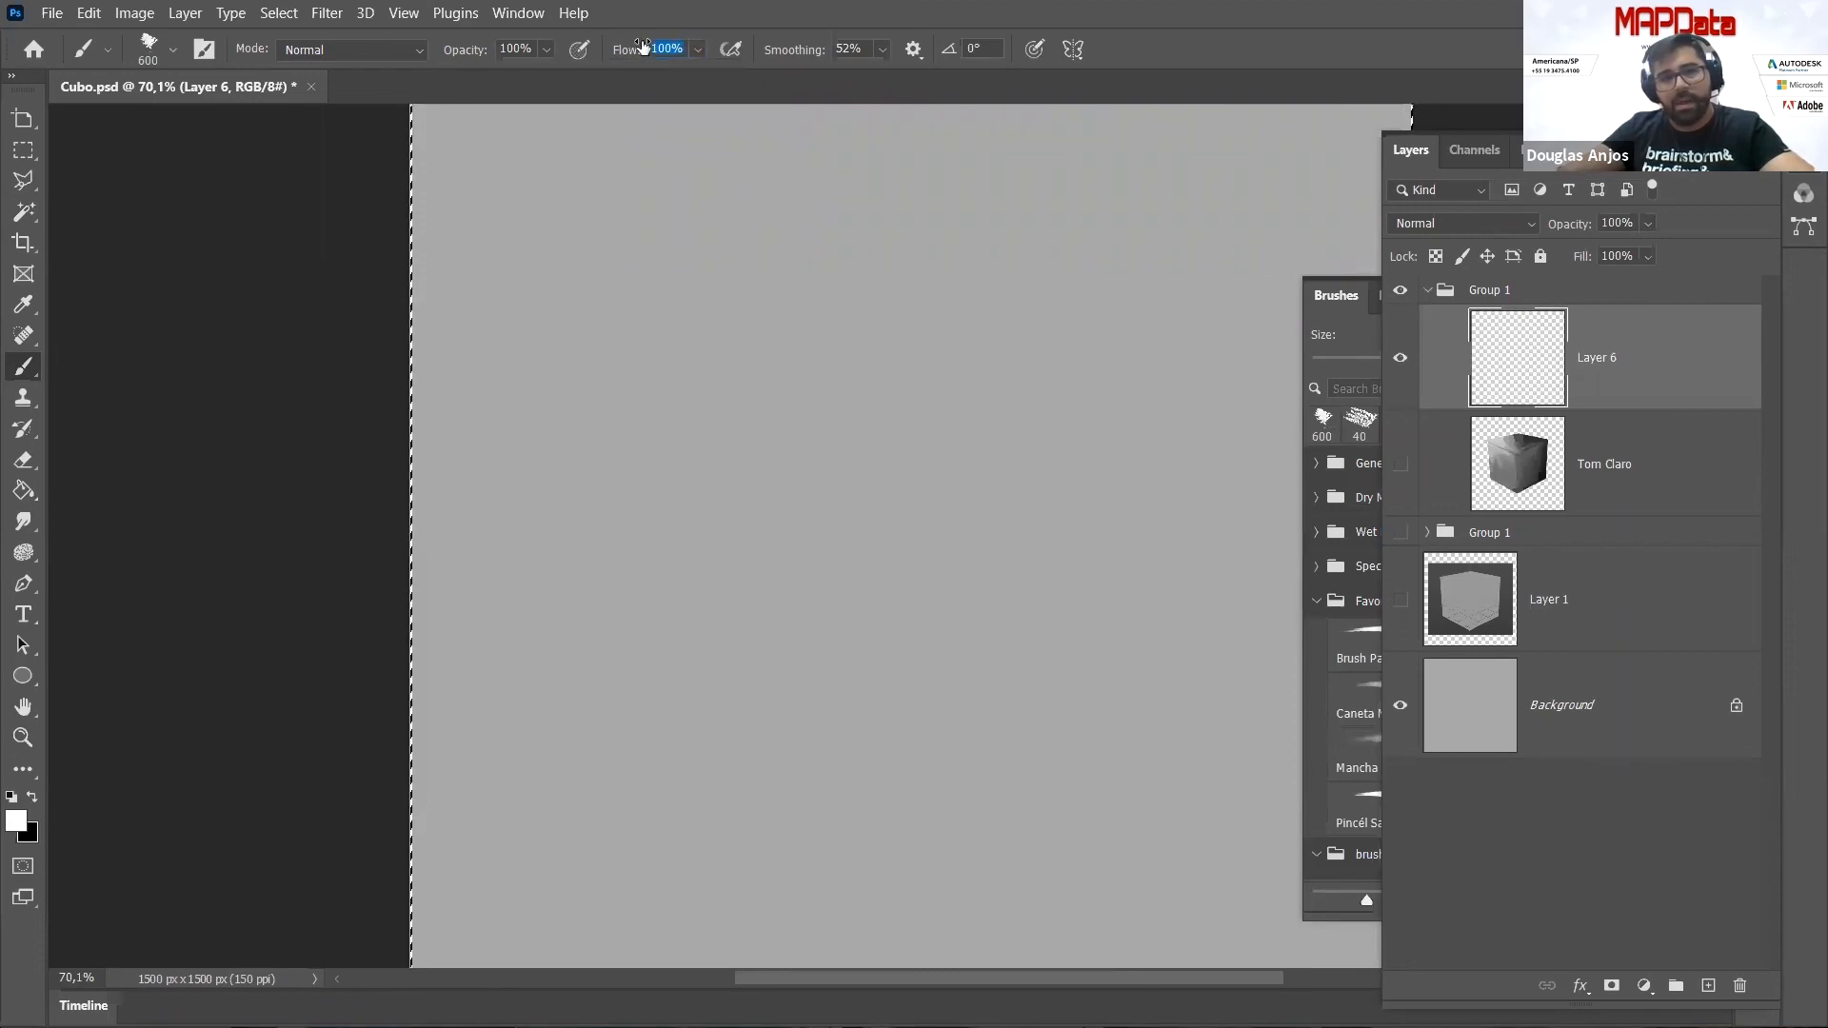
pyautogui.click(546, 50)
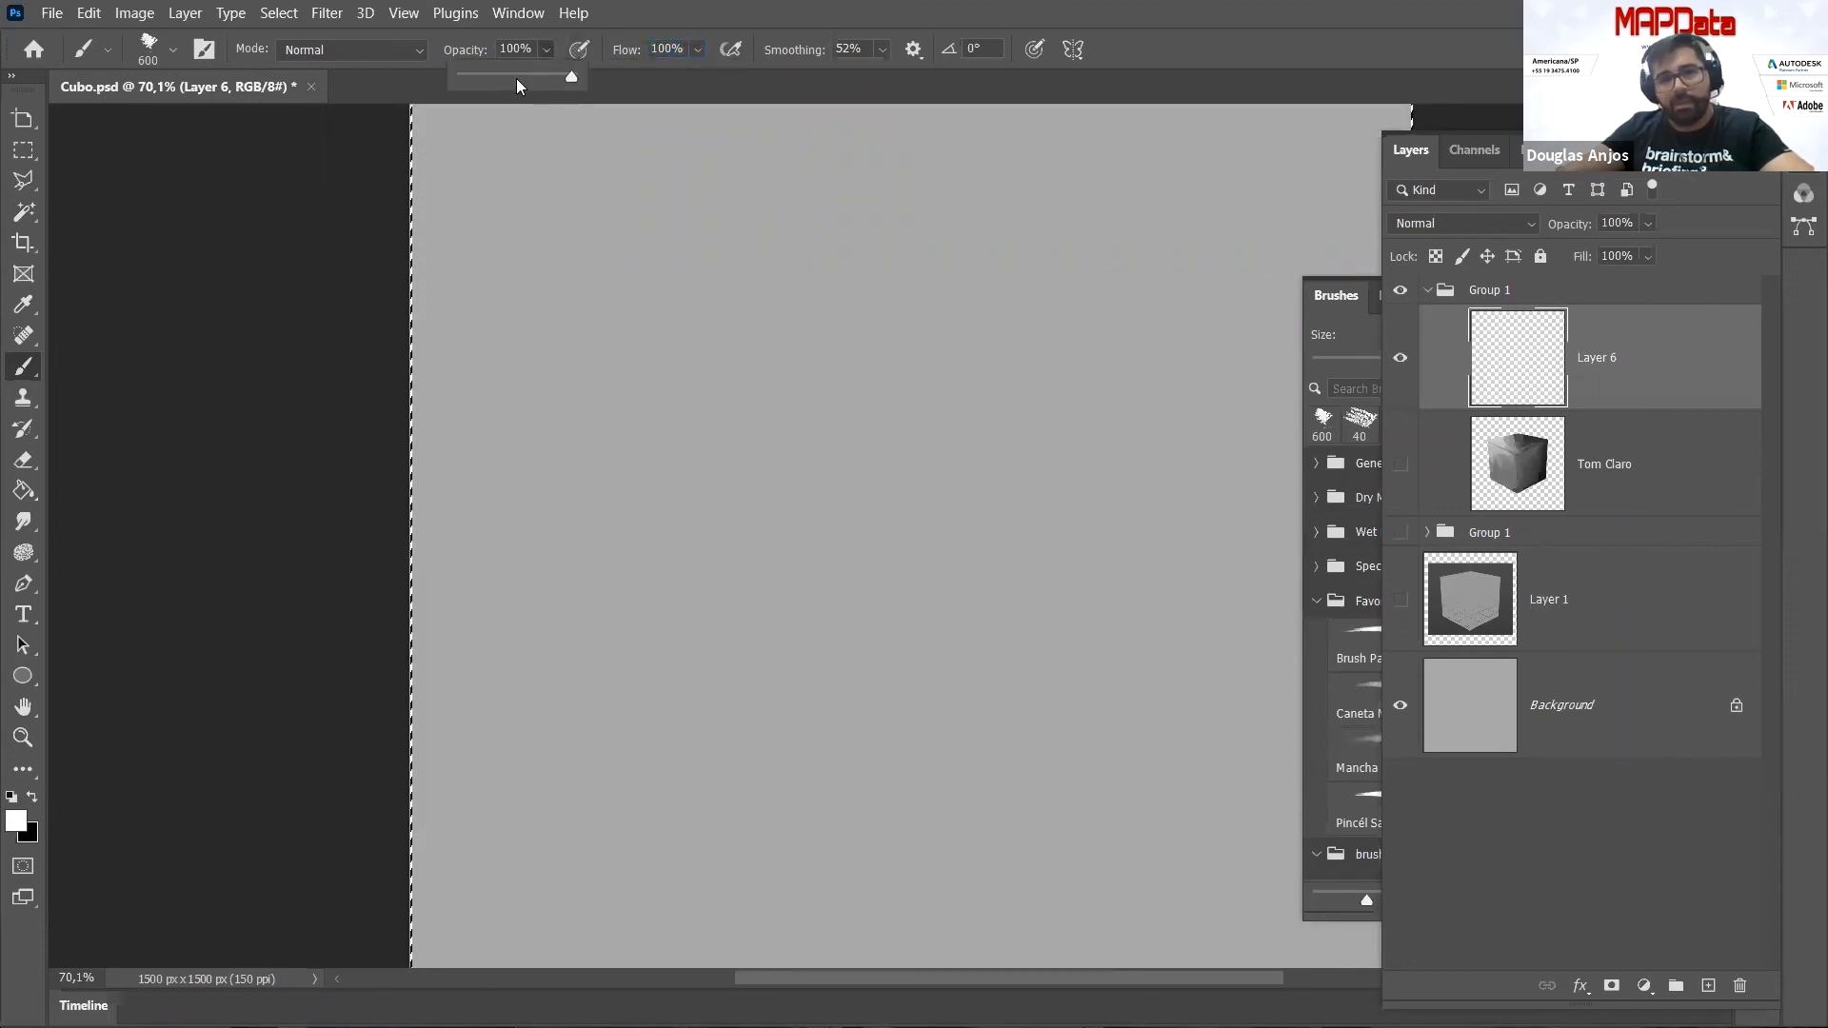
pyautogui.moveTo(506, 78); pyautogui.dragTo(476, 78)
pyautogui.moveTo(927, 771)
pyautogui.mouseDown()
pyautogui.moveTo(818, 587)
pyautogui.moveTo(878, 506)
pyautogui.moveTo(997, 529)
pyautogui.moveTo(1024, 636)
pyautogui.moveTo(1087, 685)
pyautogui.mouseUp()
pyautogui.moveTo(1071, 527)
pyautogui.mouseDown()
pyautogui.moveTo(899, 638)
pyautogui.moveTo(916, 687)
pyautogui.moveTo(978, 455)
pyautogui.moveTo(828, 625)
pyautogui.moveTo(857, 277)
pyautogui.moveTo(952, 238)
pyautogui.moveTo(1133, 589)
pyautogui.mouseUp()
pyautogui.press('ctrl')
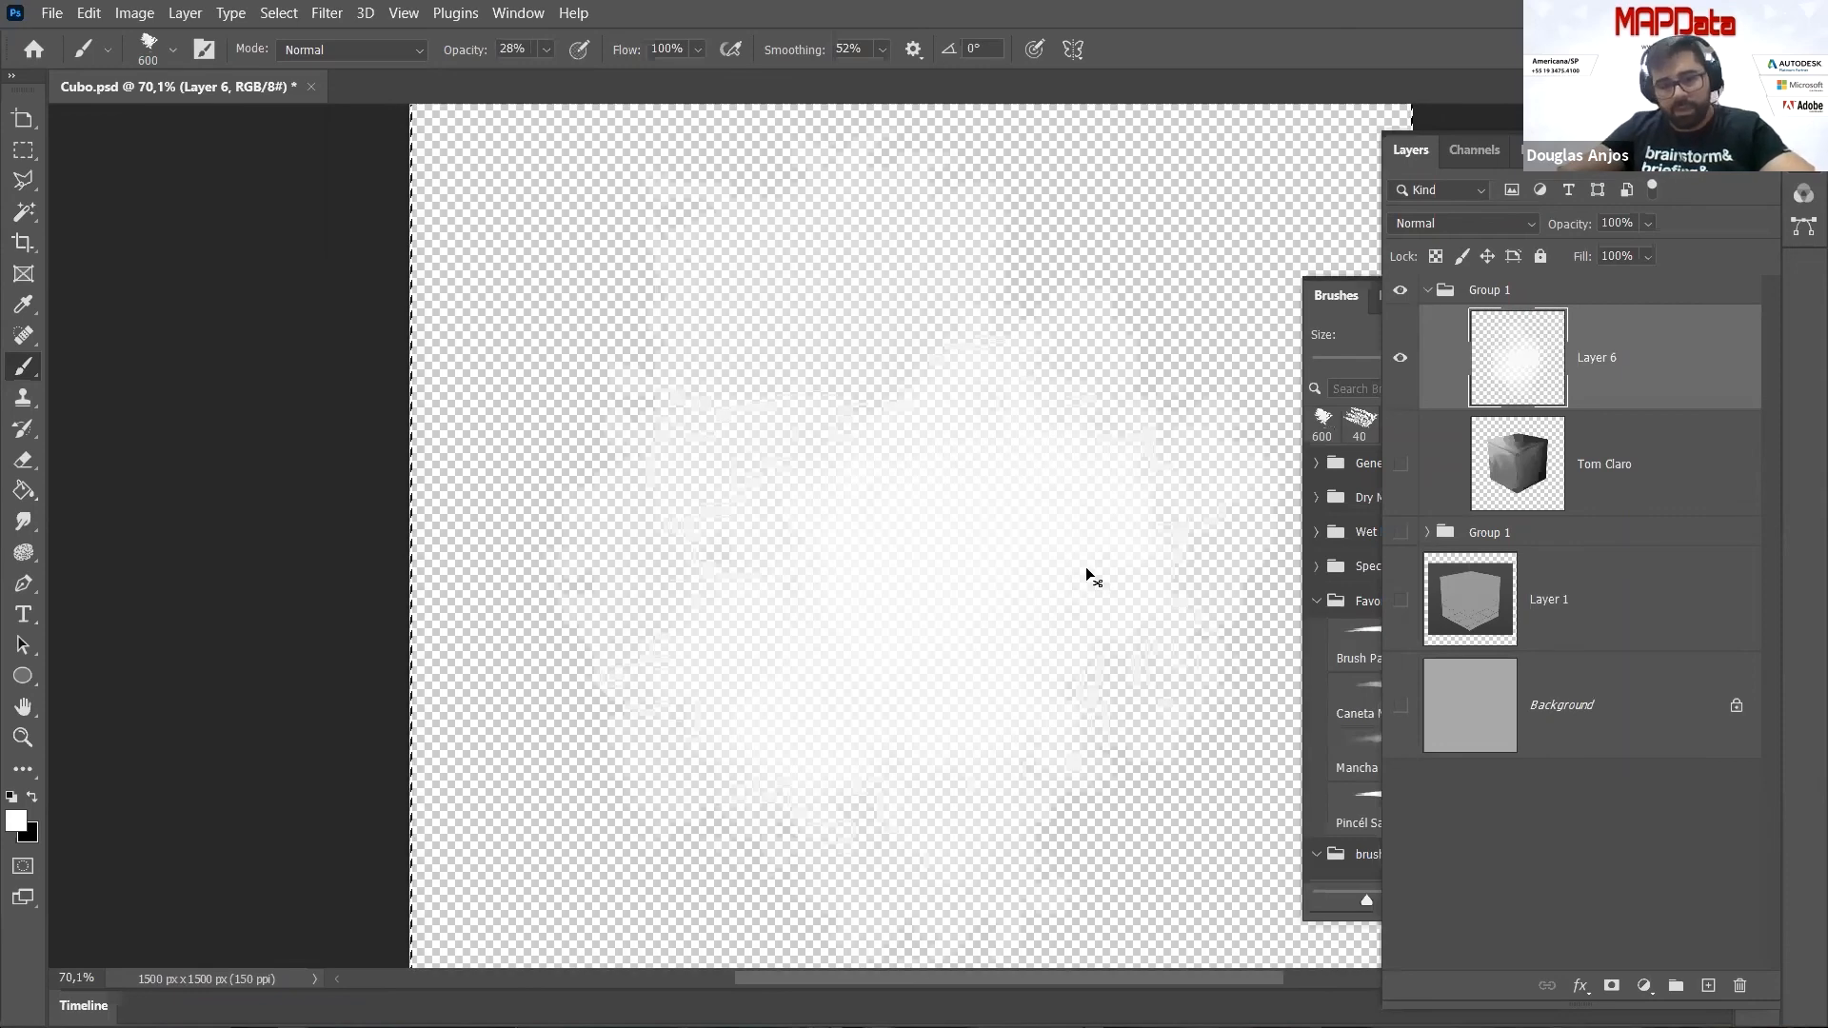
# Redo the undone cloud strokes on Layer 6
pyautogui.hotkey('ctrl', 'shift', 'z')
pyautogui.hotkey('ctrl', 'shift', 'z')
pyautogui.hotkey('ctrl', 'shift', 'z')
pyautogui.hotkey('ctrl', 'shift', 'z')
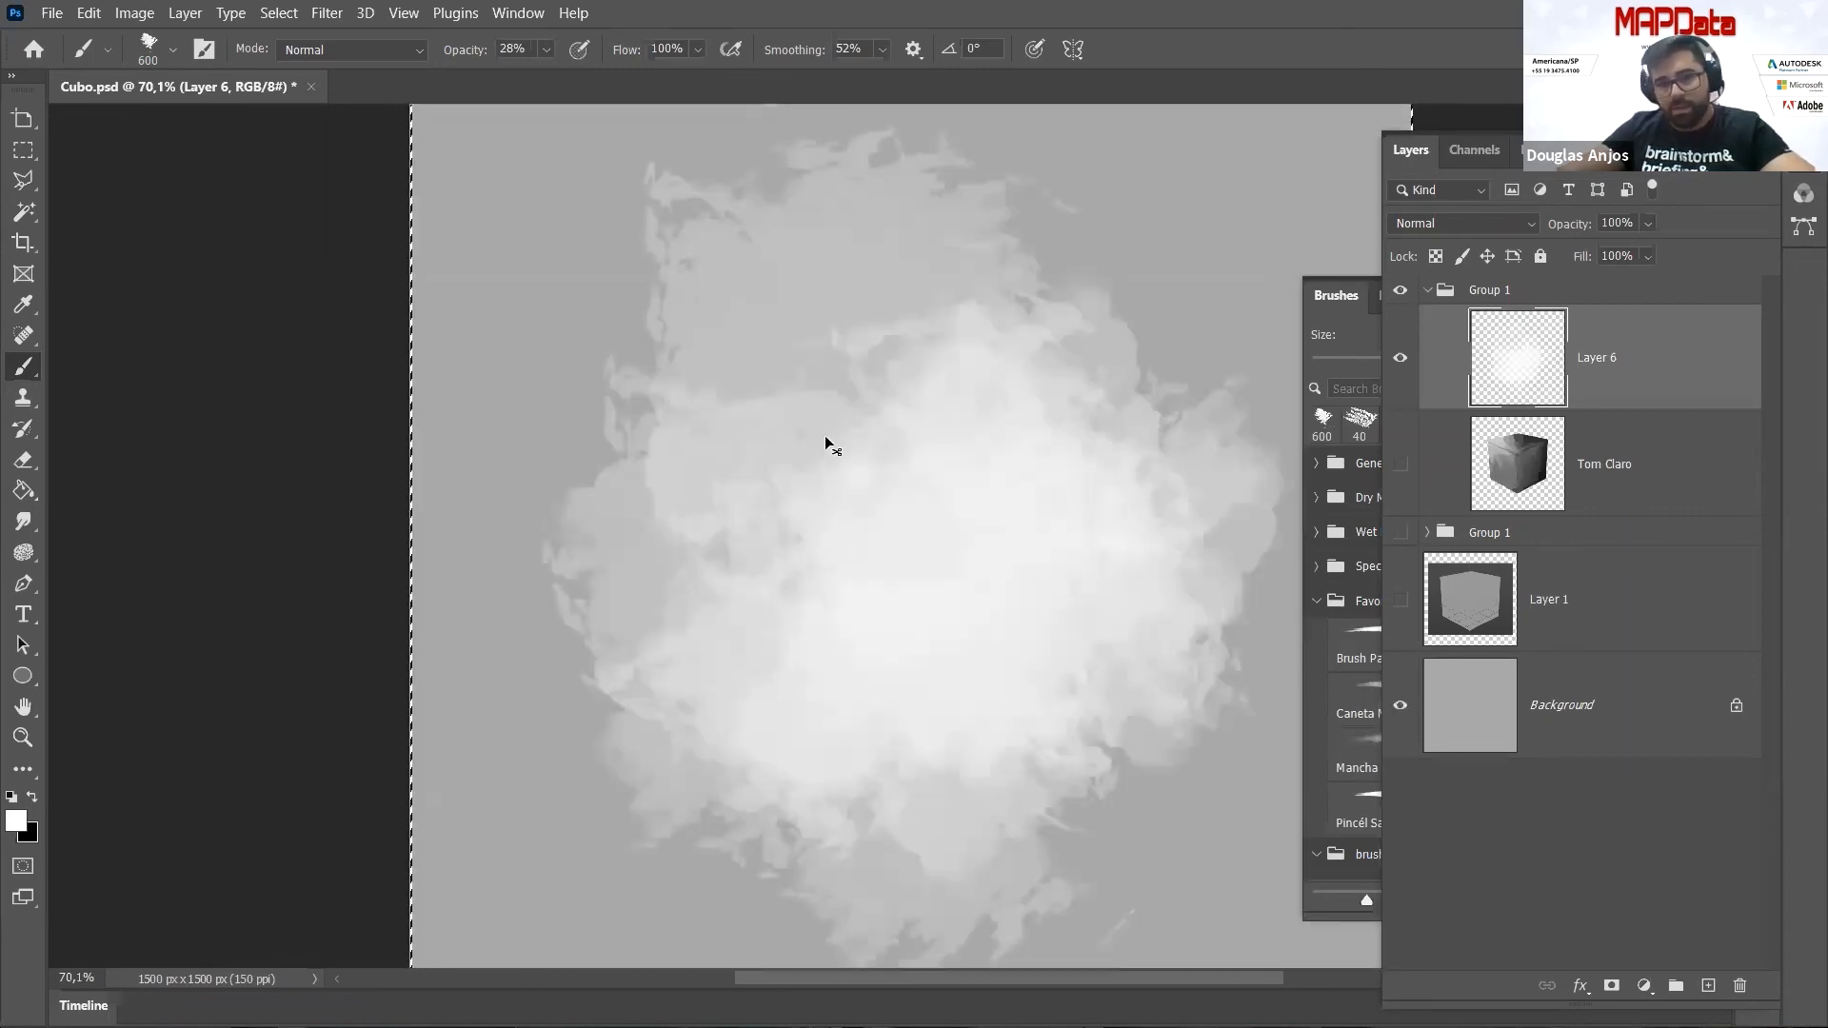
pyautogui.hotkey('ctrl', 'shift', 'z')
pyautogui.hotkey('ctrl', 'shift', 'z')
pyautogui.hotkey('ctrl', 'shift', 'z')
pyautogui.hotkey('ctrl', 'shift', 'z')
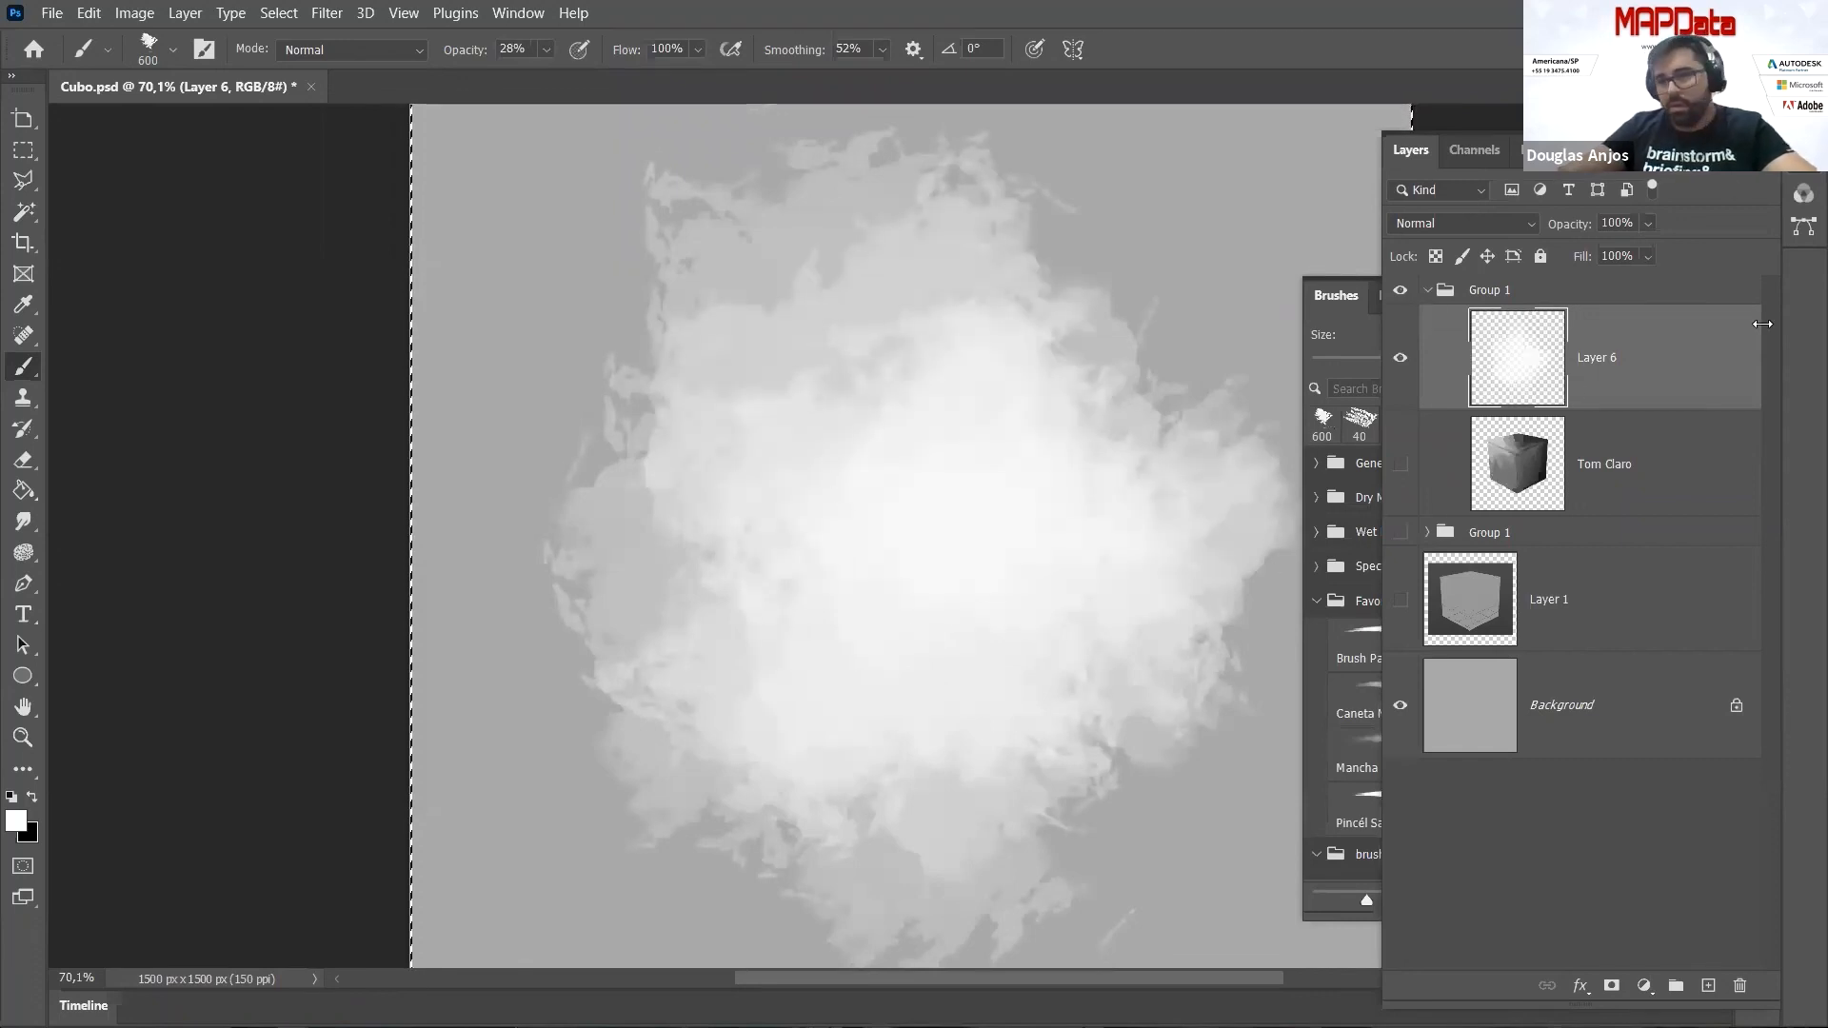
# Choose the 90 px Brush Padrão Douglas preset and paint a translucent curved stroke beside the cloud's left edge
pyautogui.click(1740, 258)
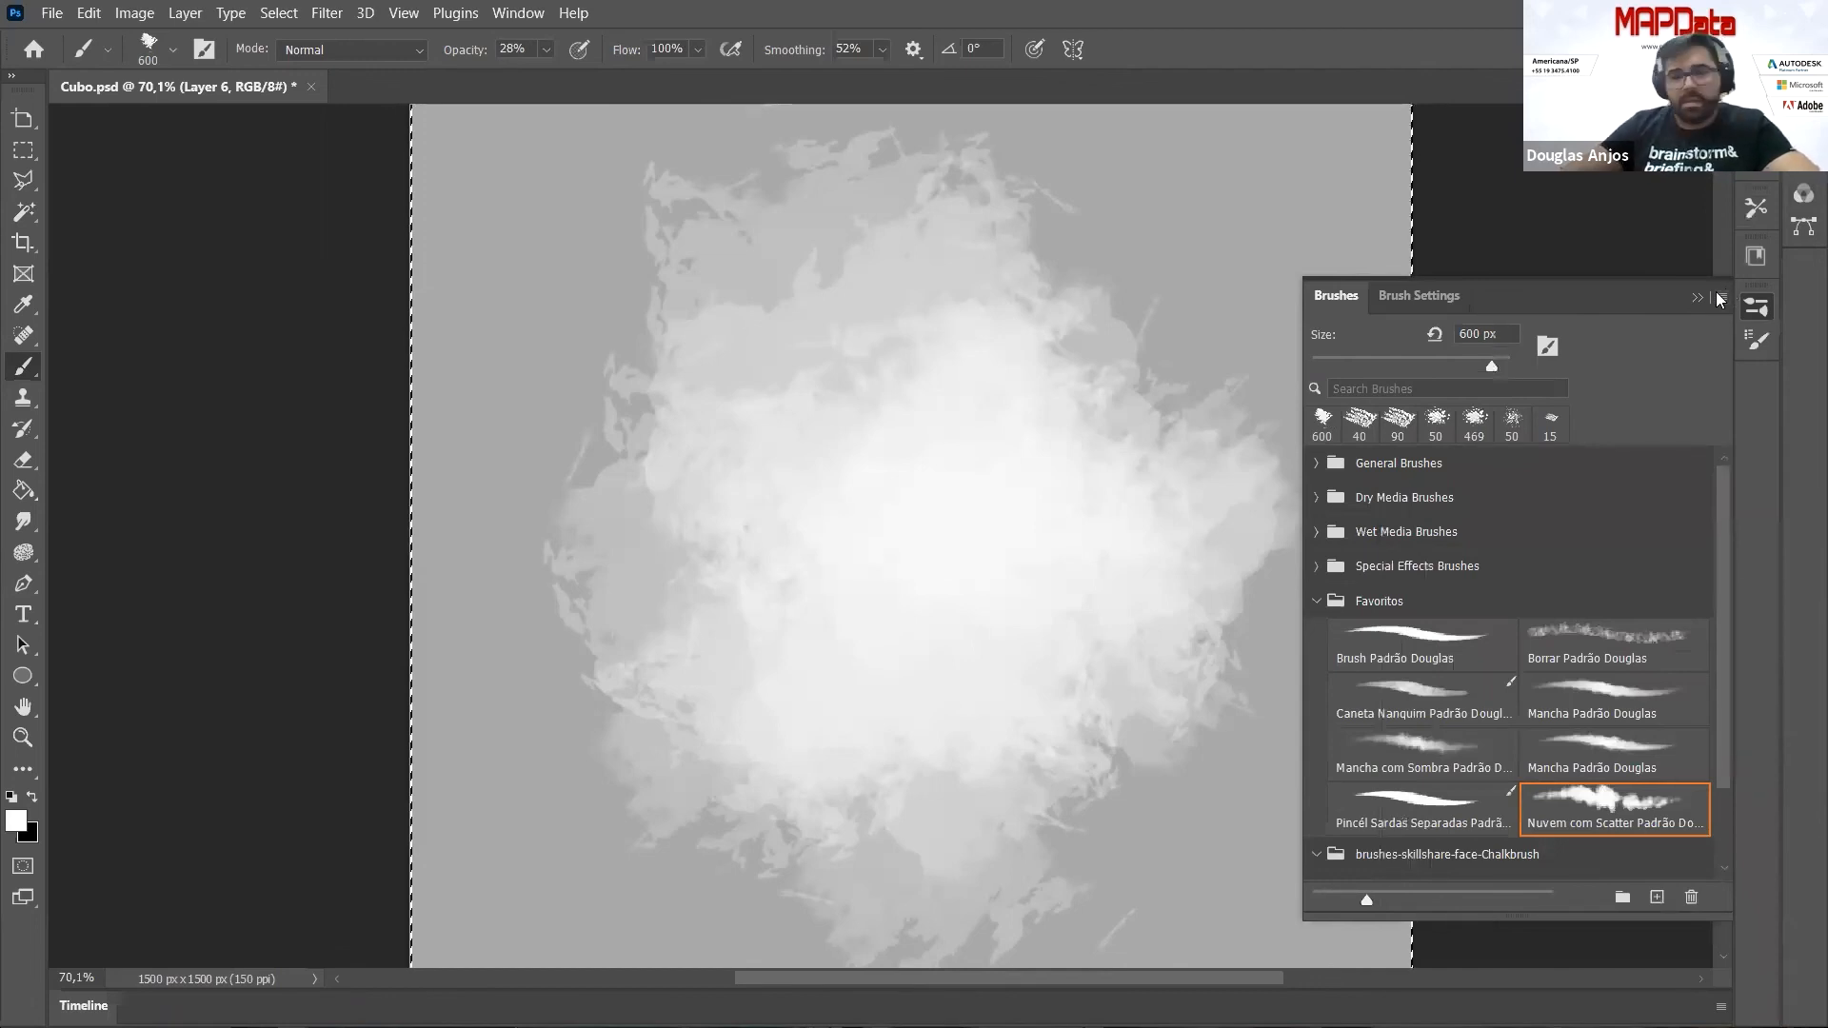
pyautogui.click(1373, 652)
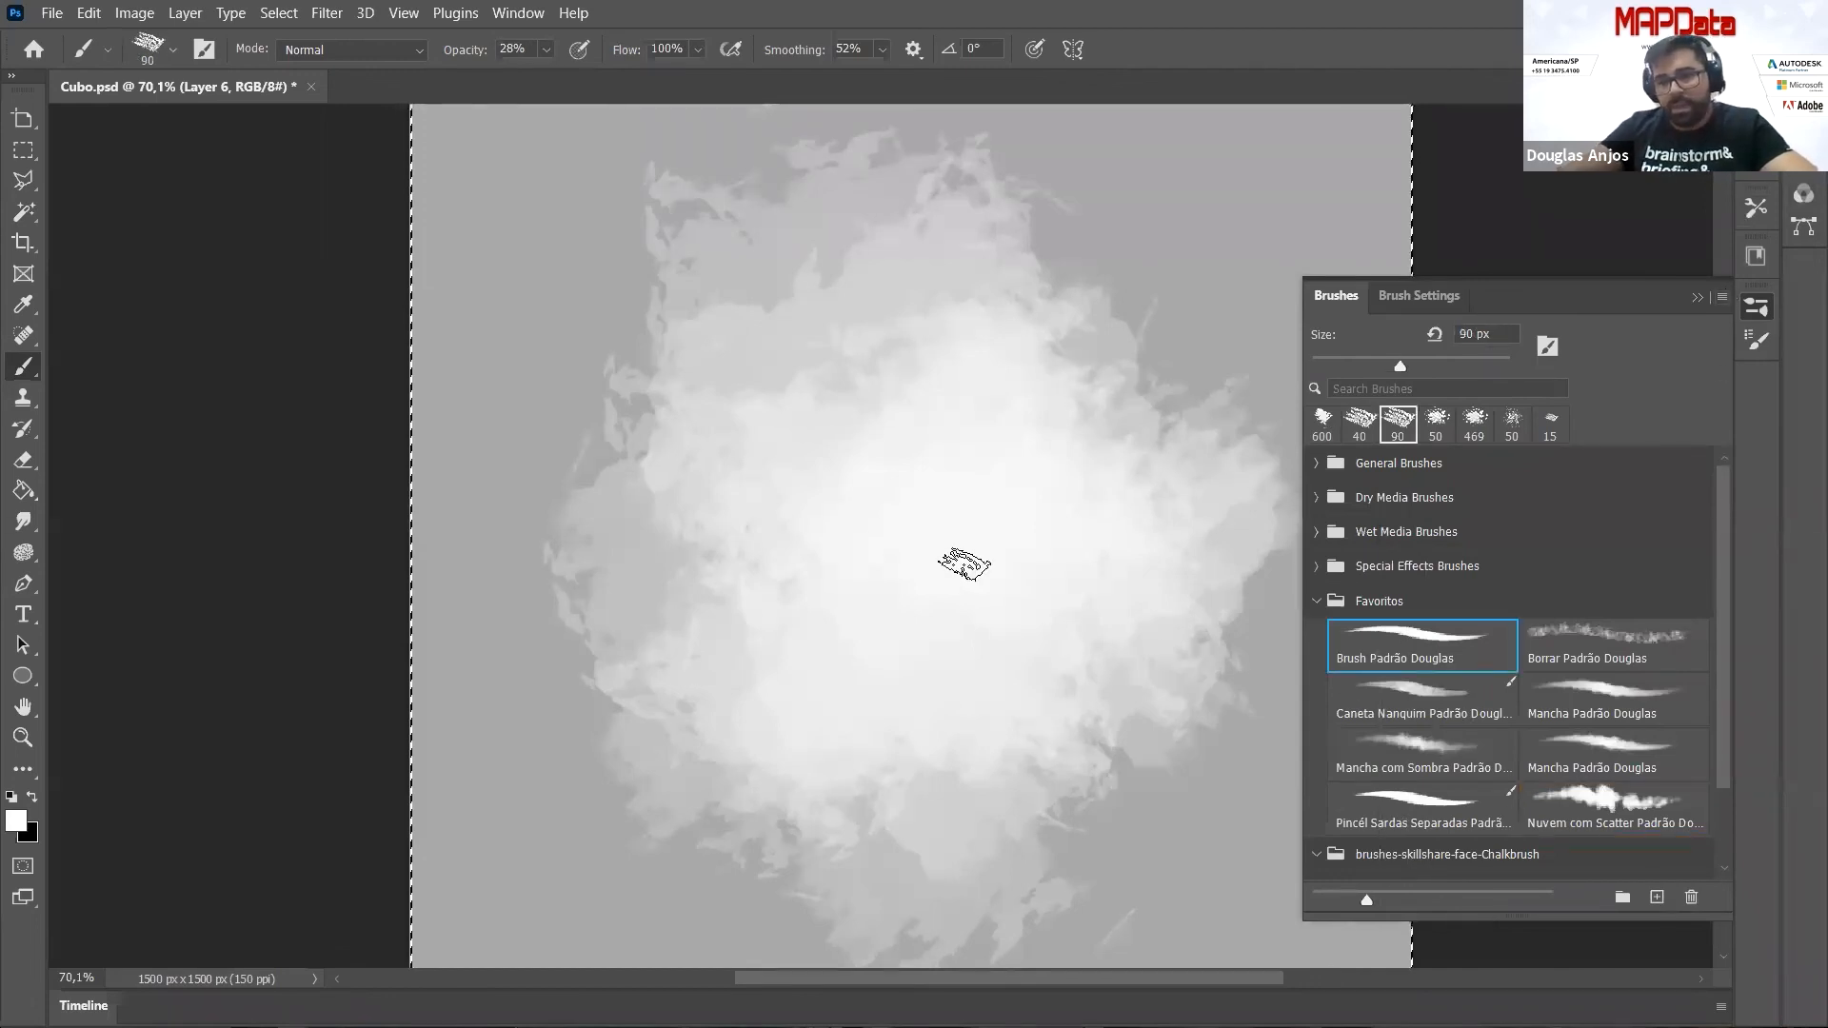
pyautogui.moveTo(567, 748)
pyautogui.mouseDown()
pyautogui.moveTo(538, 711)
pyautogui.moveTo(500, 547)
pyautogui.moveTo(529, 252)
pyautogui.moveTo(512, 497)
pyautogui.moveTo(454, 461)
pyautogui.moveTo(555, 338)
pyautogui.mouseUp()
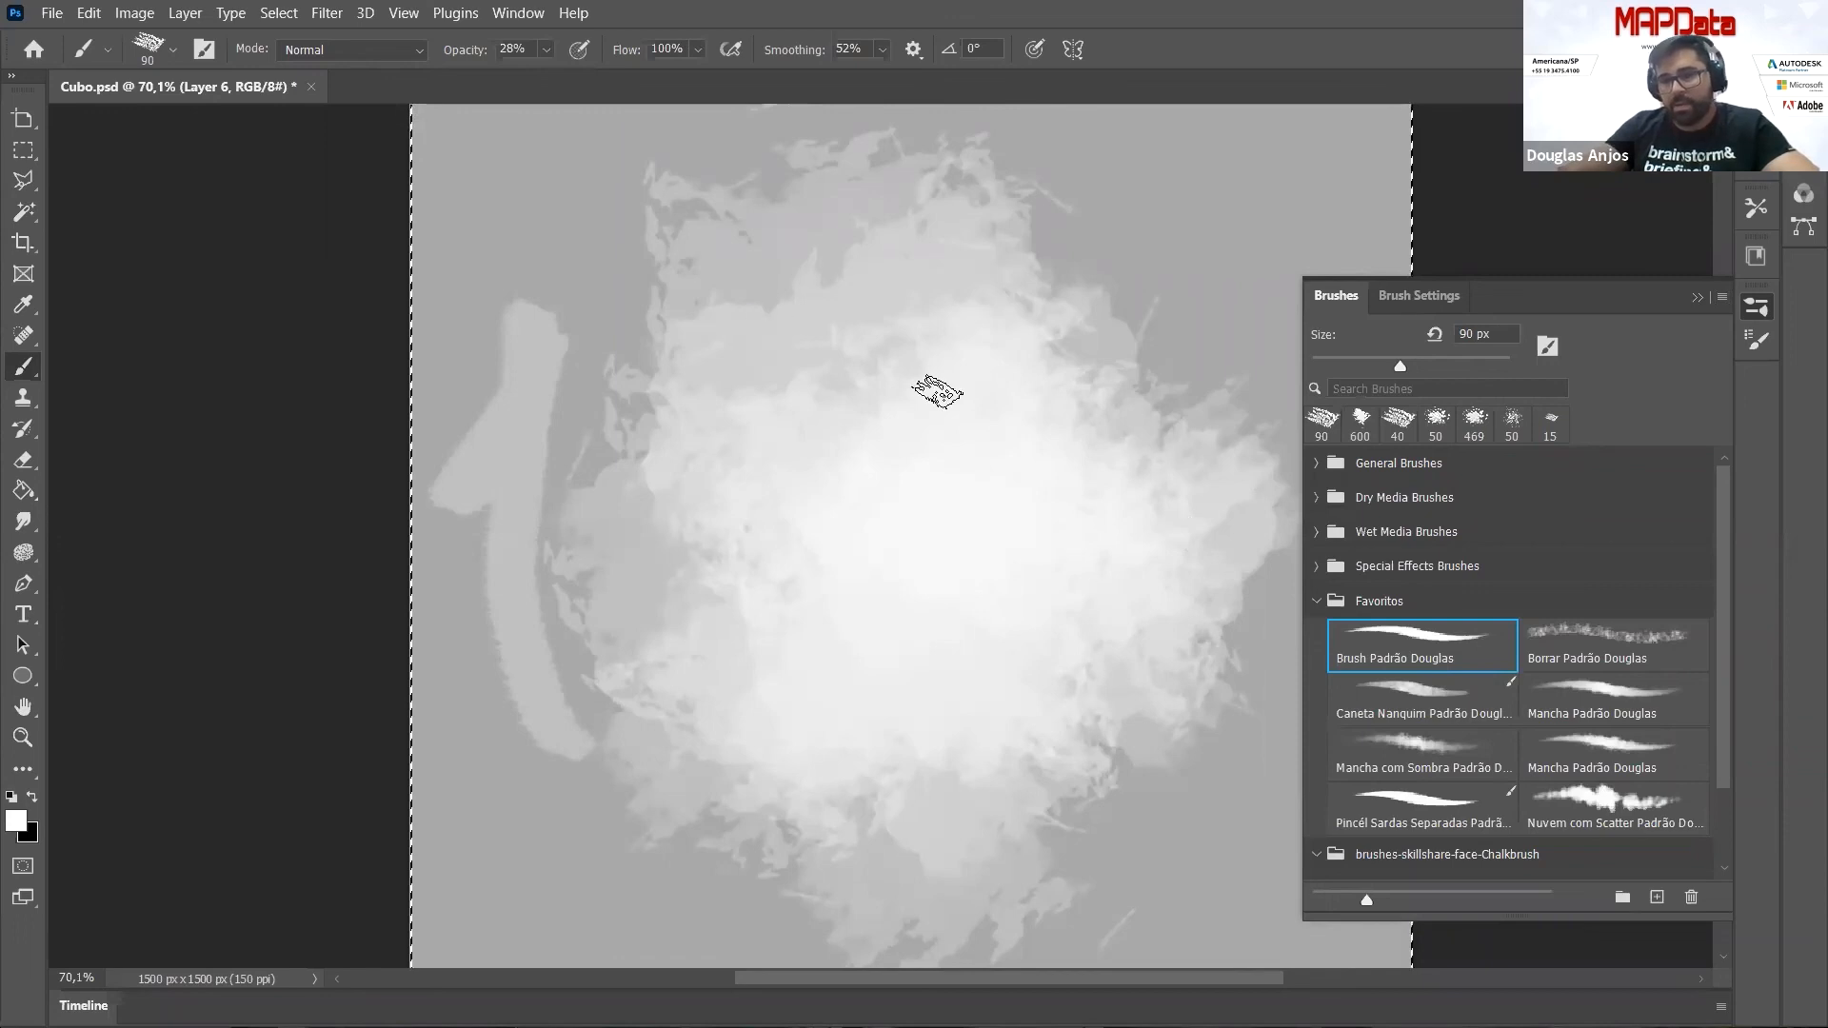
# Try the brush's Texture option, inspect its settings, and leave Texture turned off
pyautogui.click(1457, 305)
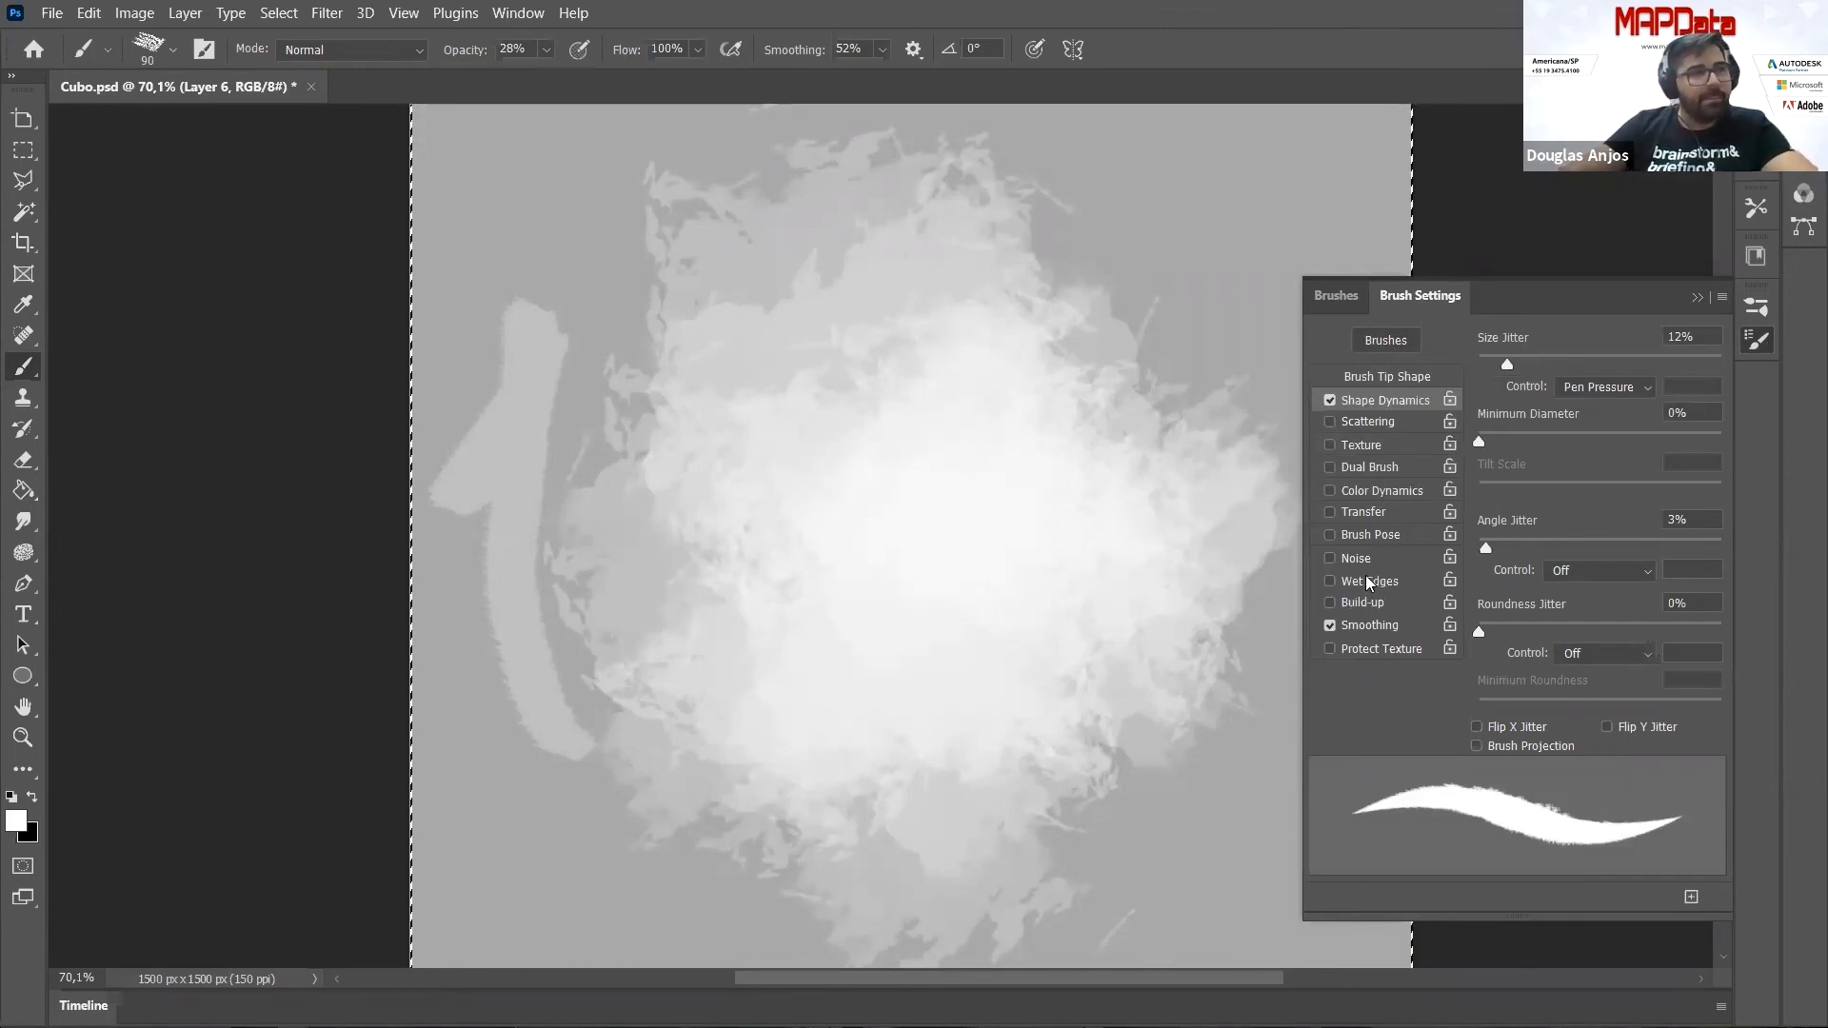
pyautogui.click(1330, 446)
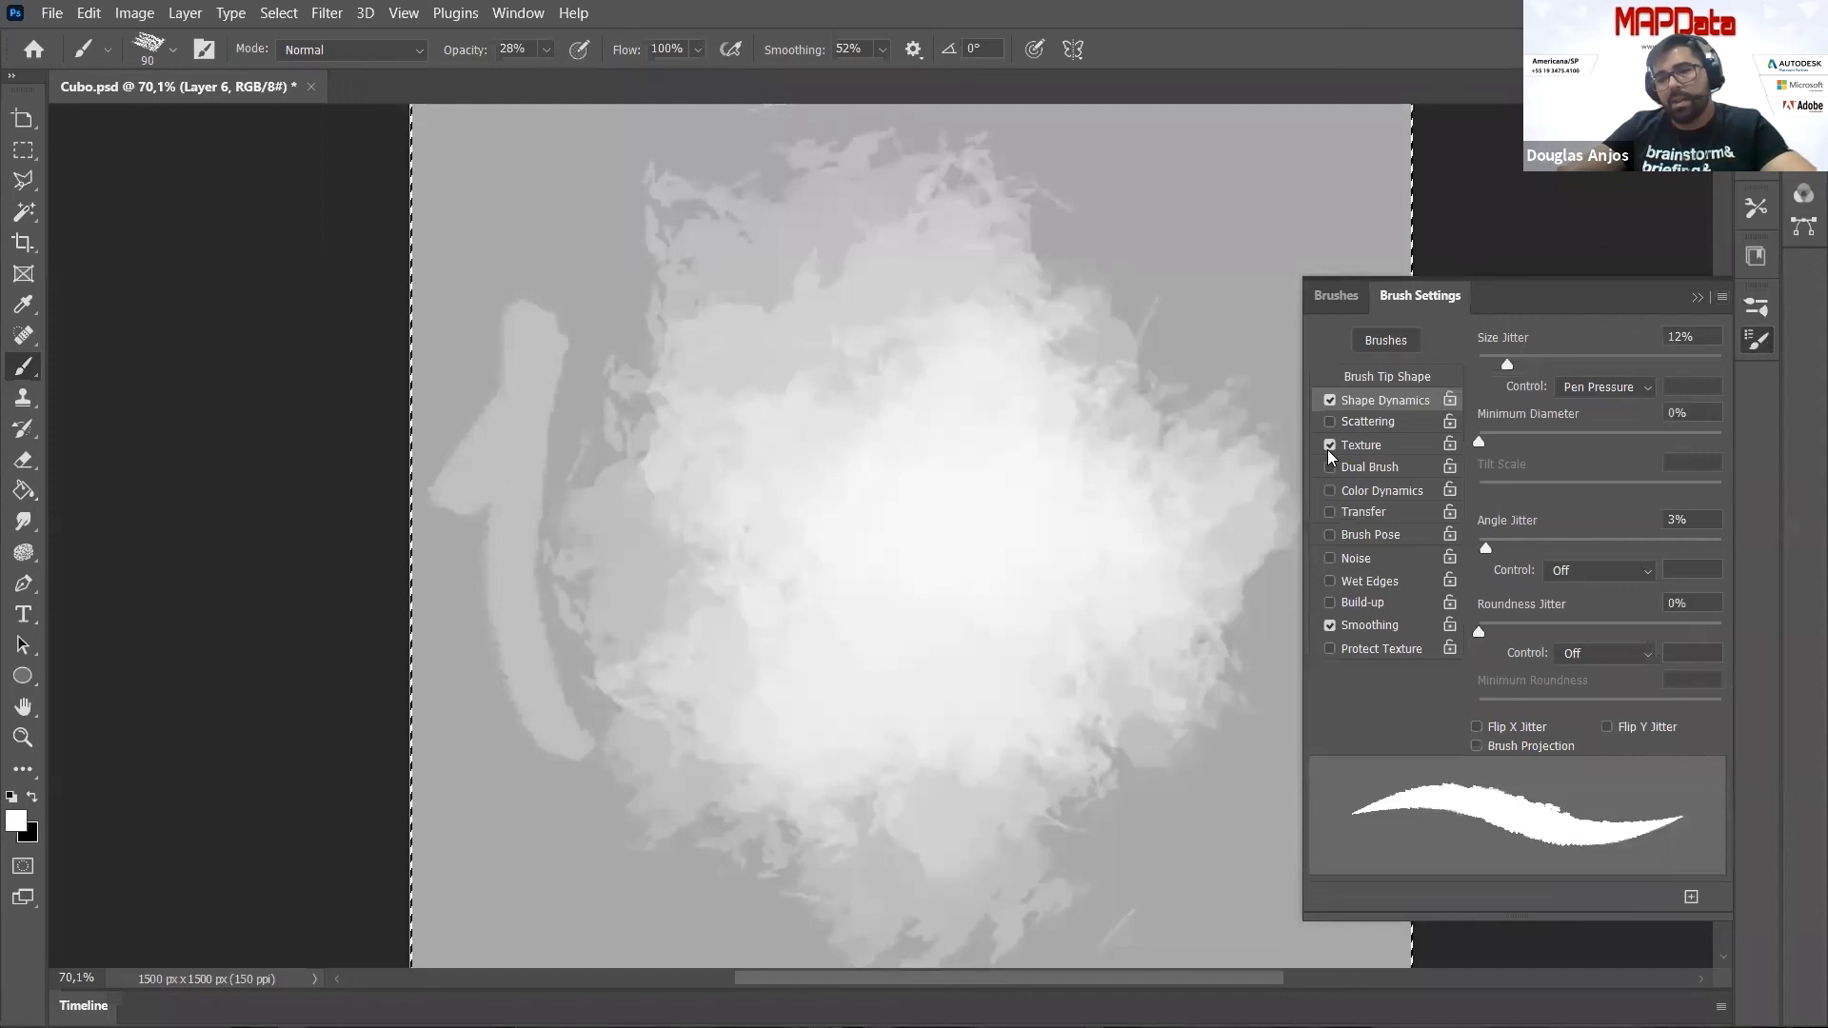
pyautogui.click(1344, 448)
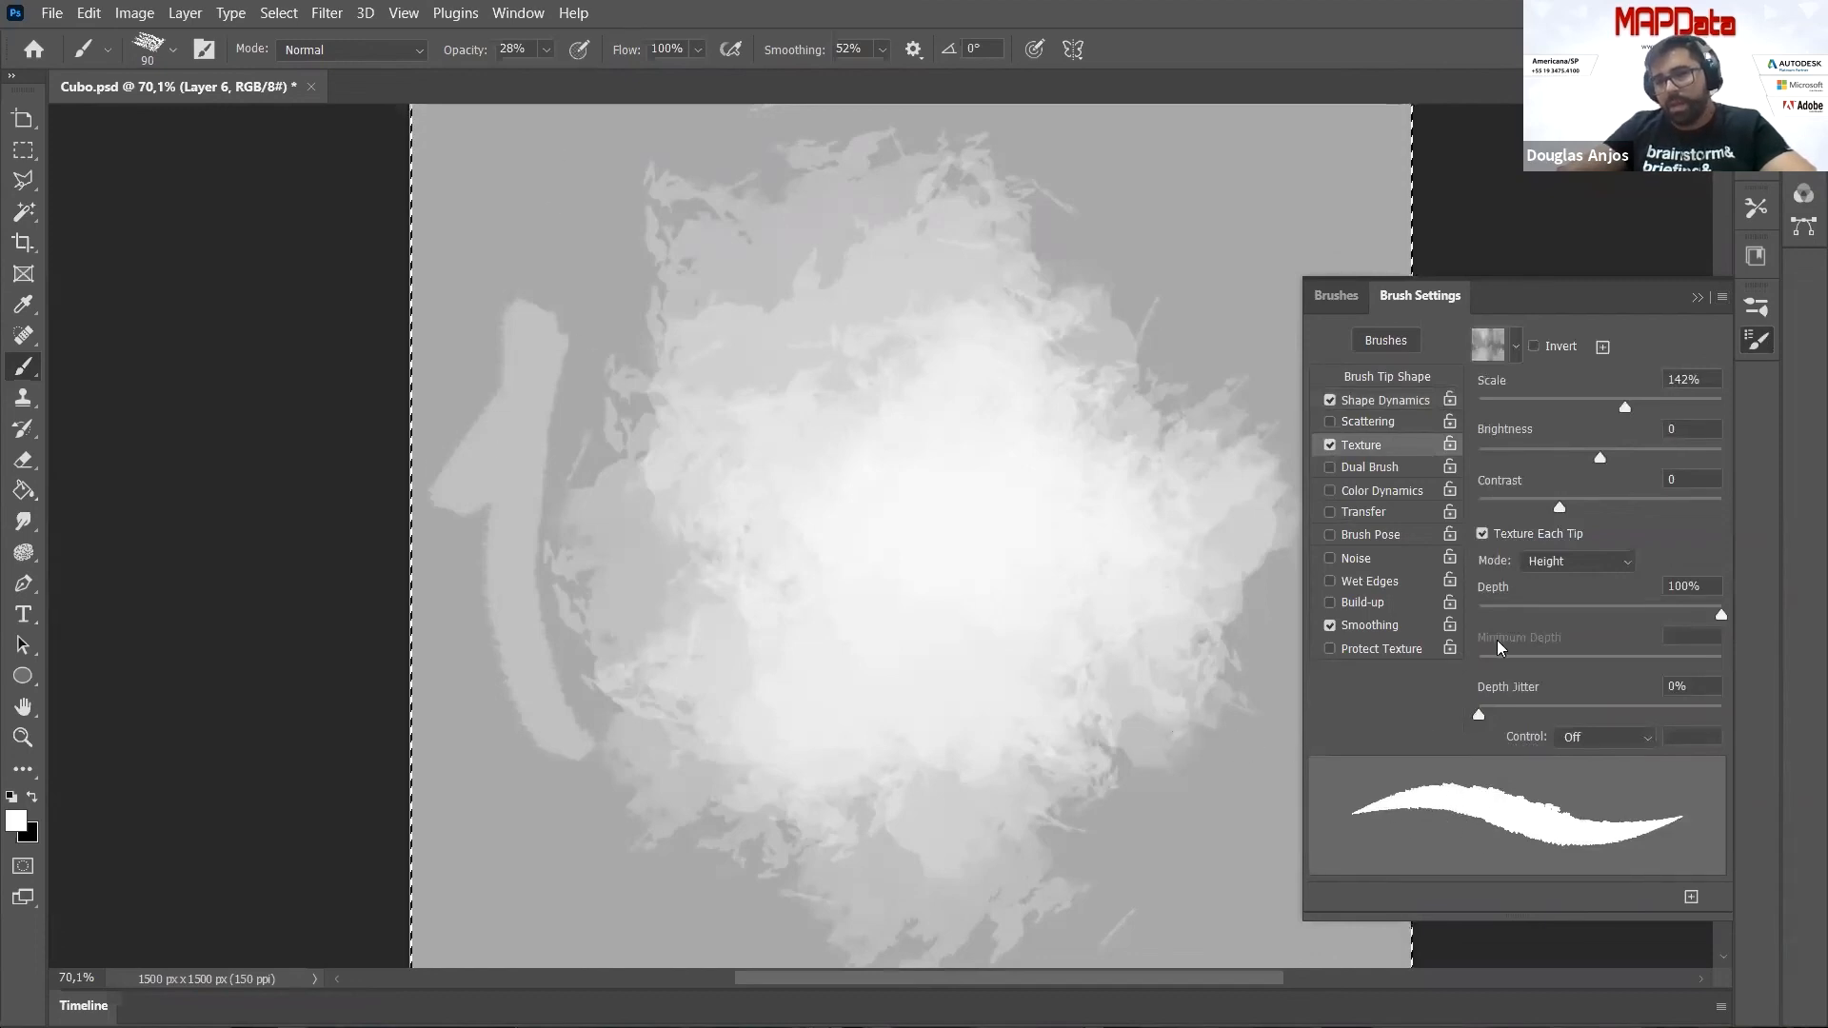
pyautogui.click(1329, 446)
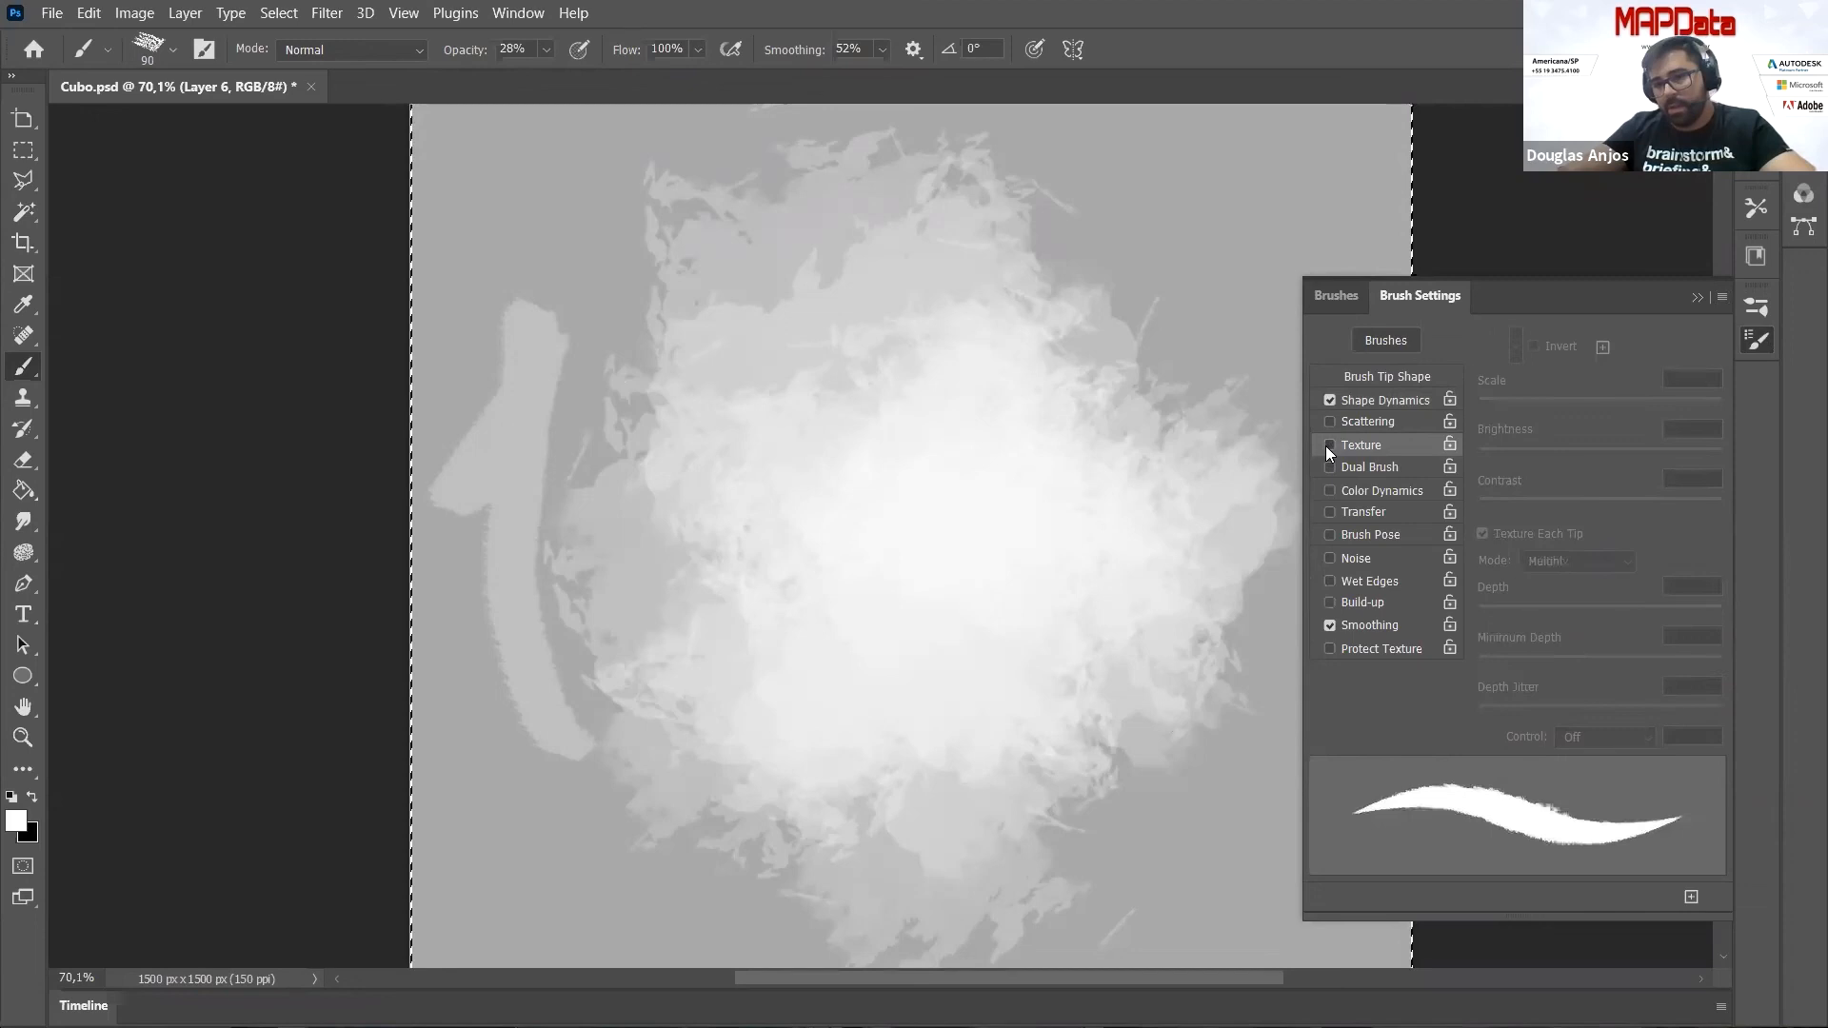
pyautogui.click(1330, 445)
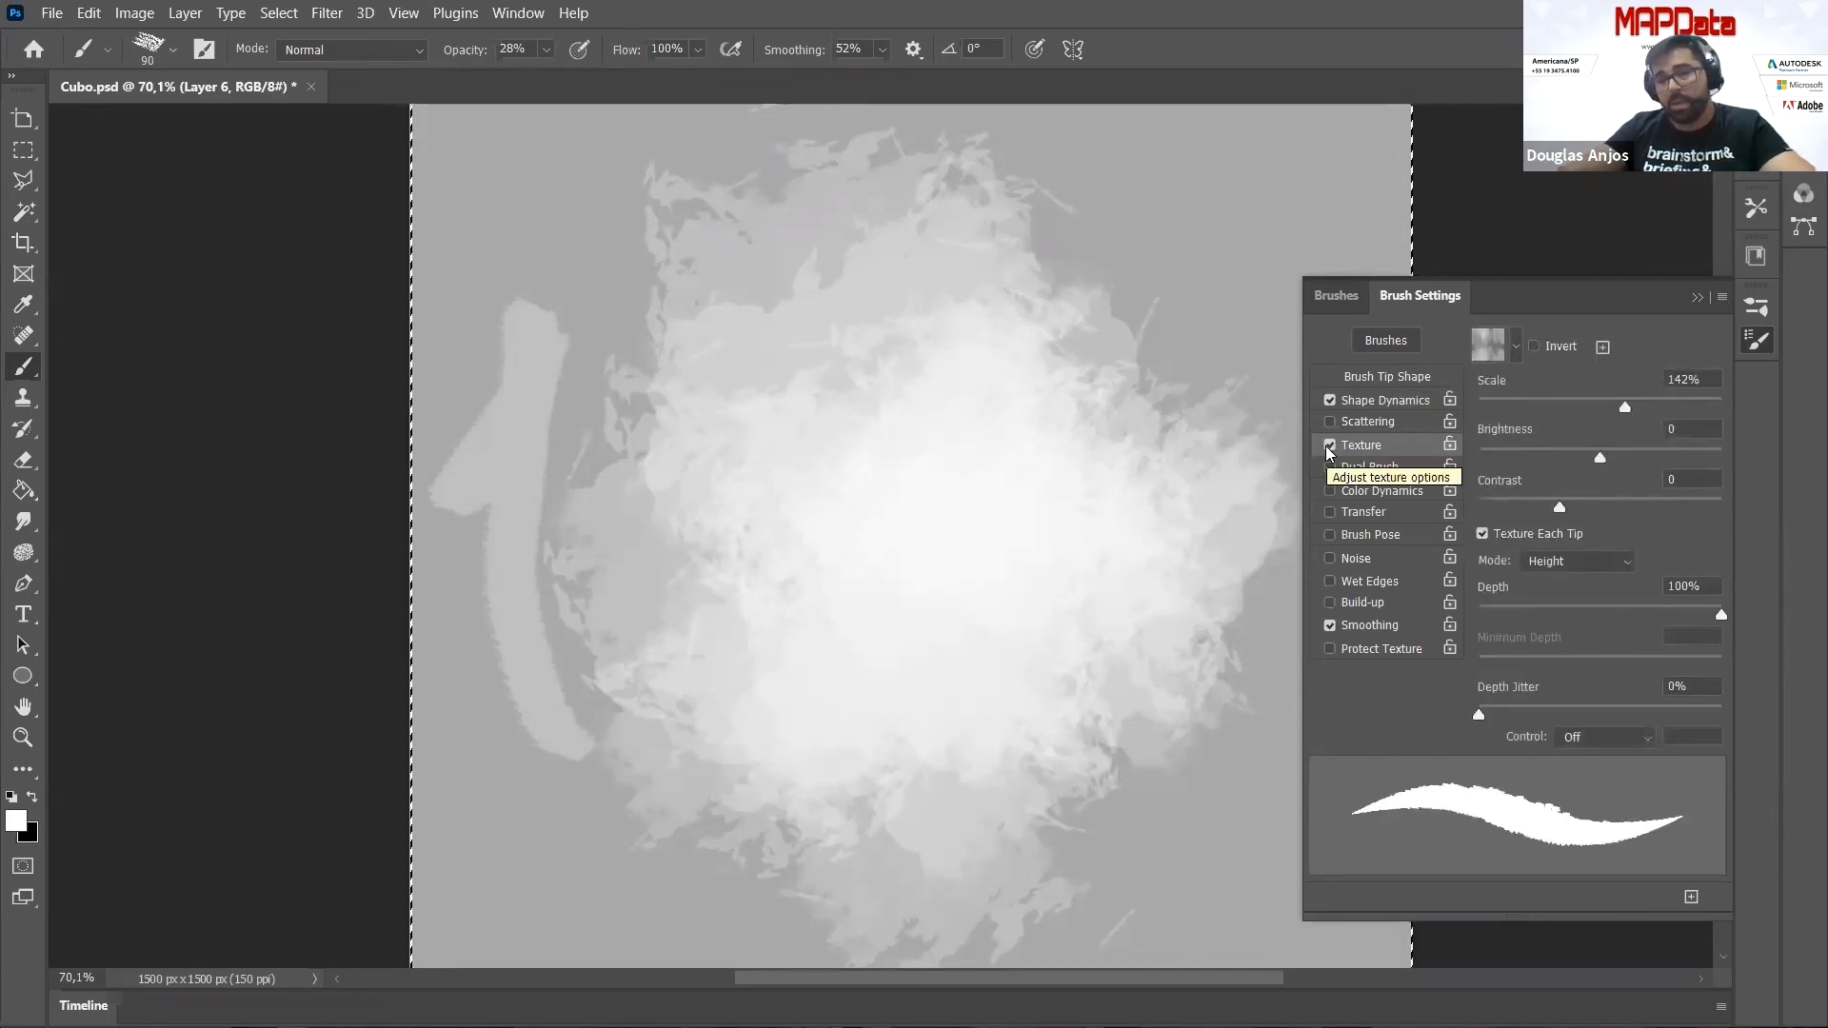
pyautogui.click(1329, 446)
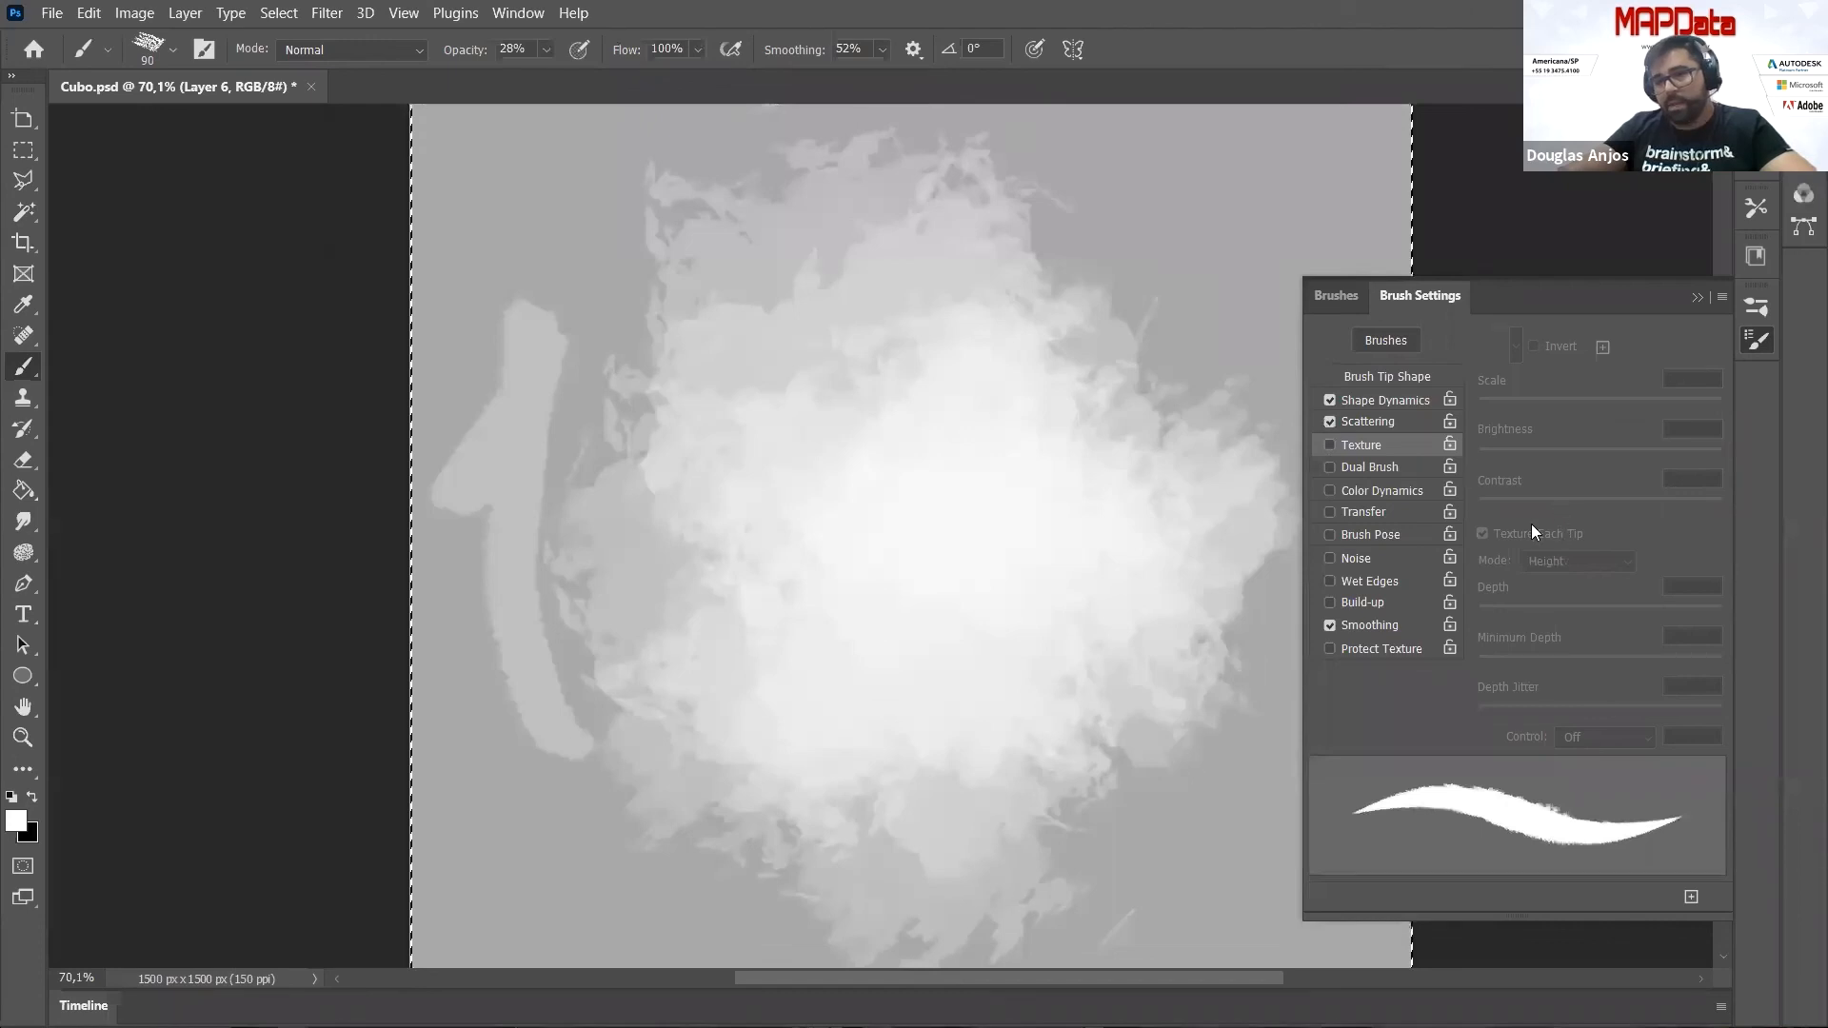
# Set the brush's Scattering to 235% scatter and paint a broad stroke around the cloud's left and upper sides
pyautogui.click(1419, 425)
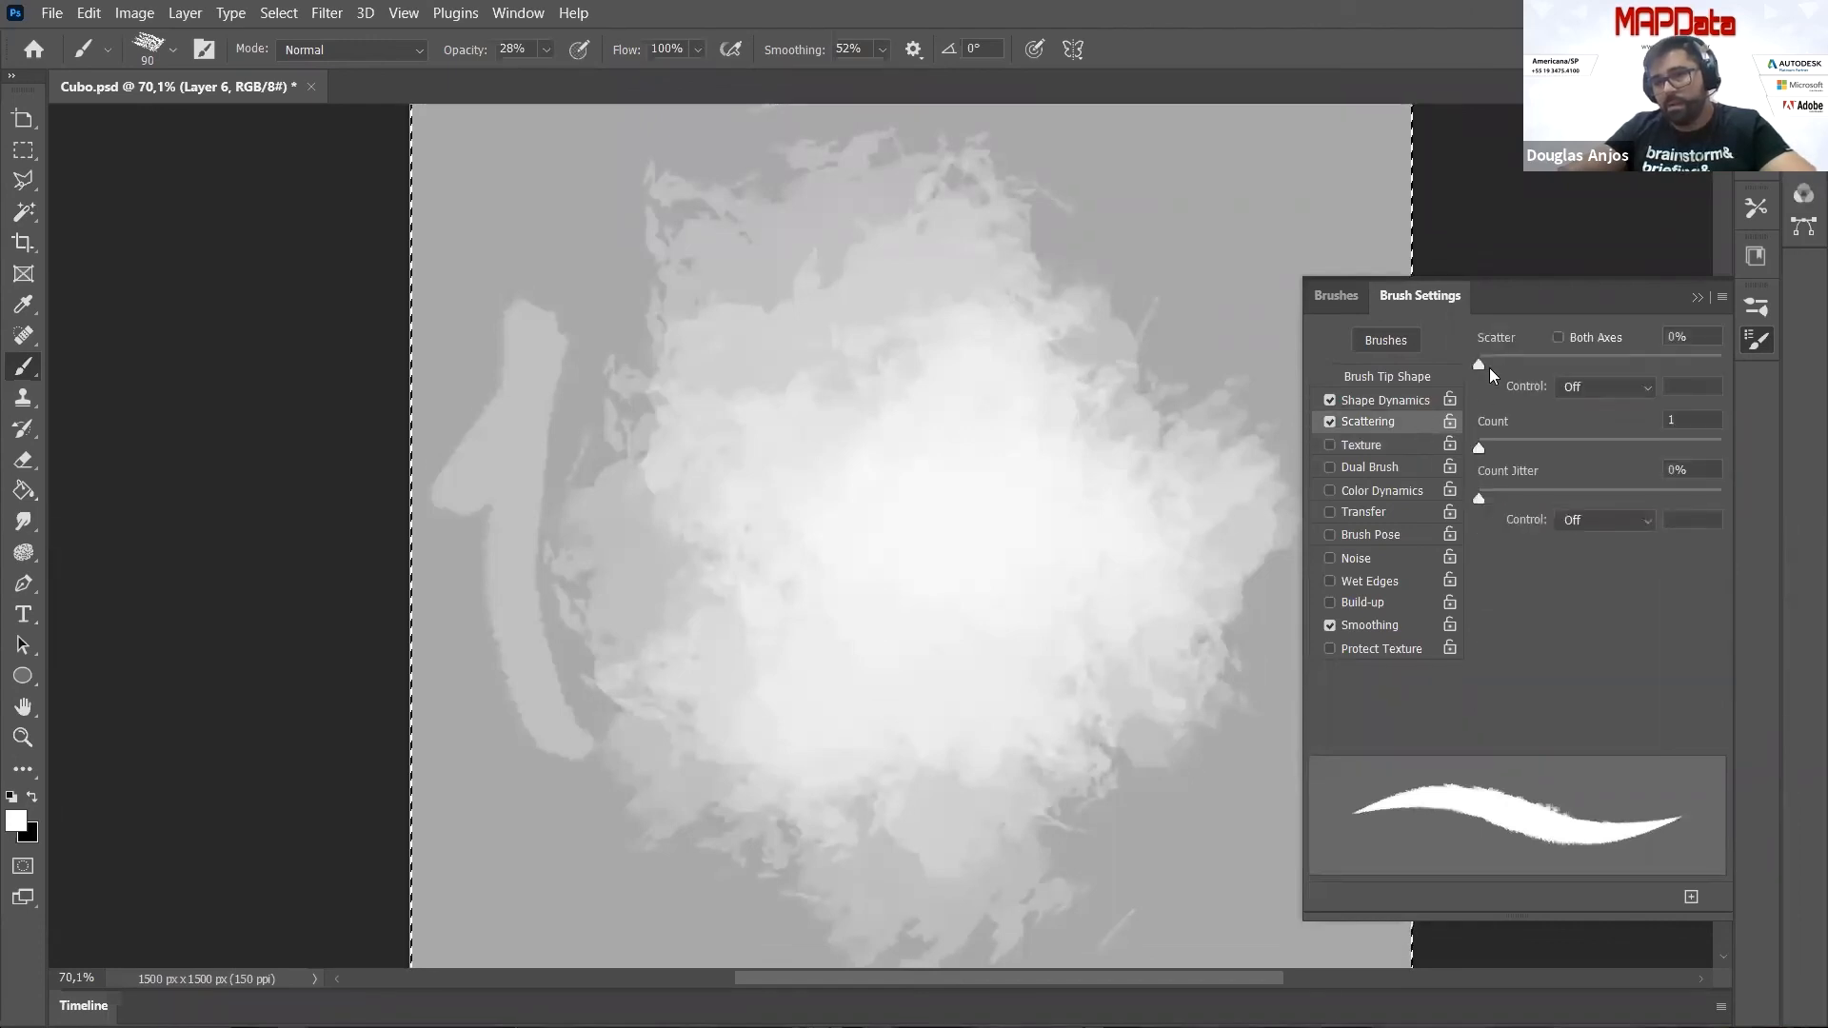
pyautogui.moveTo(1578, 361); pyautogui.dragTo(1534, 366)
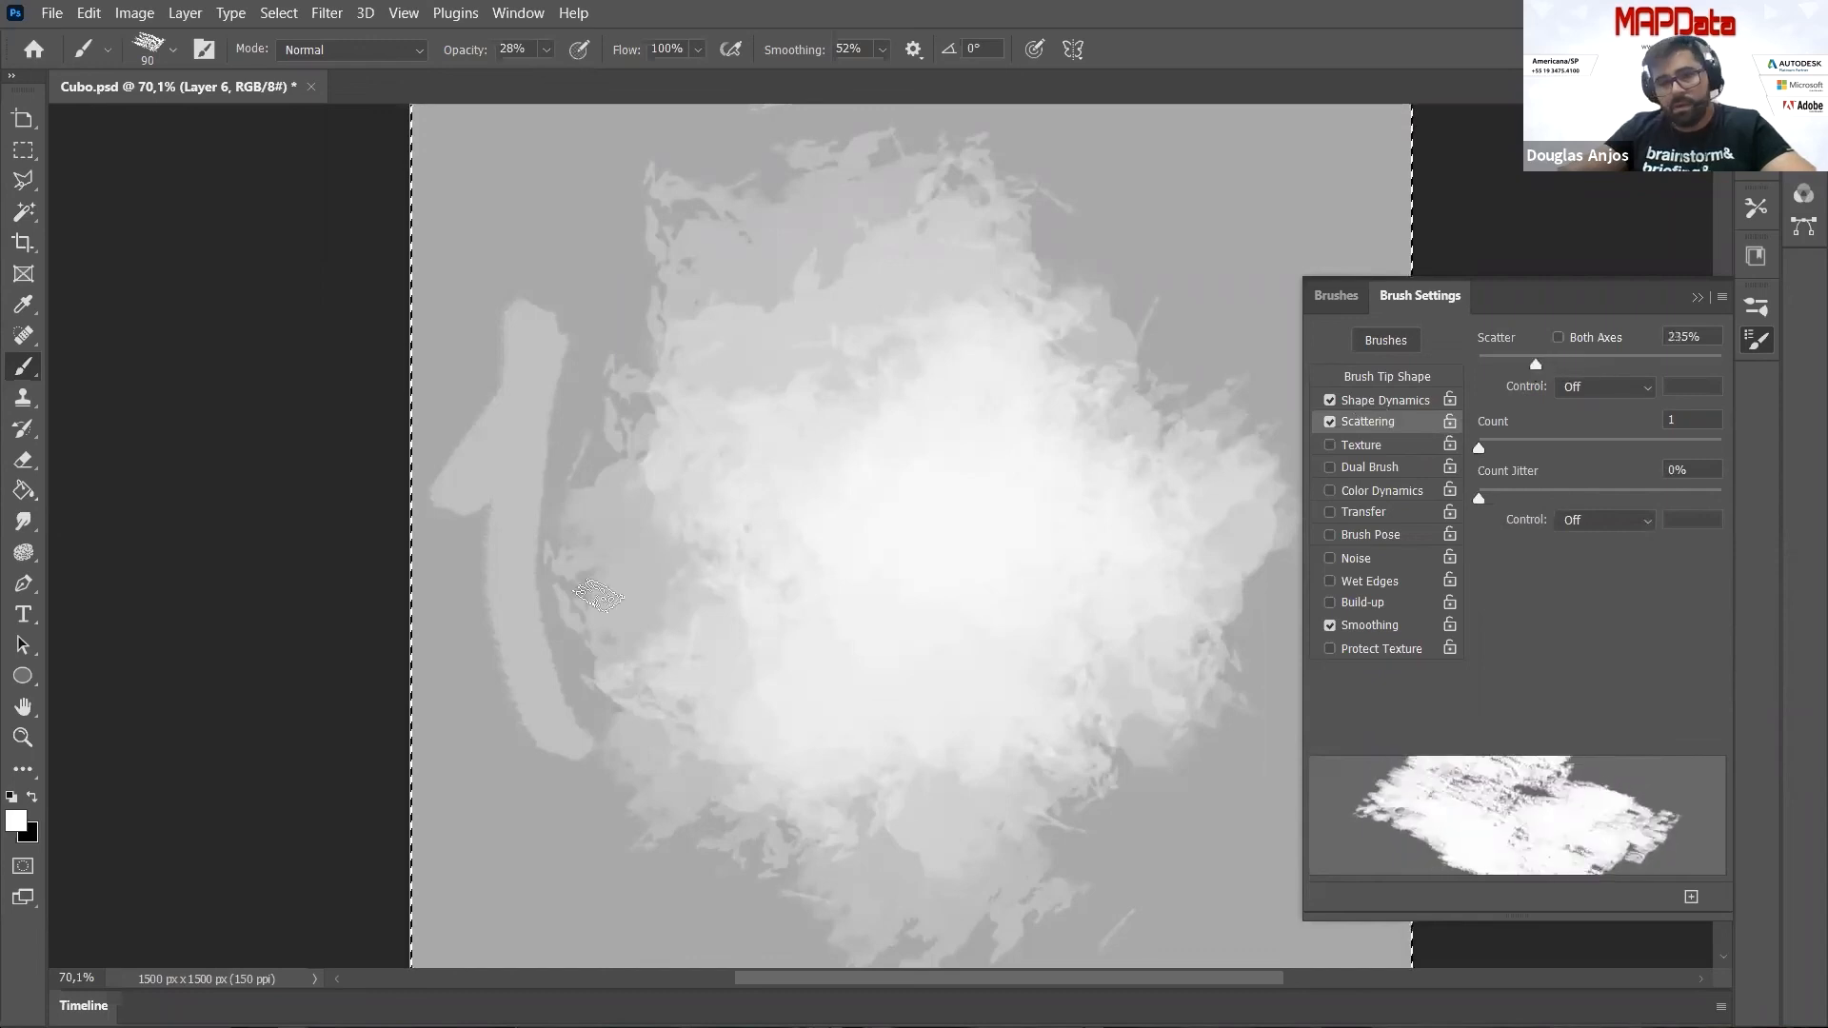
pyautogui.moveTo(623, 887)
pyautogui.mouseDown()
pyautogui.moveTo(524, 811)
pyautogui.moveTo(591, 273)
pyautogui.moveTo(1203, 245)
pyautogui.moveTo(1254, 295)
pyautogui.moveTo(1265, 227)
pyautogui.mouseUp()
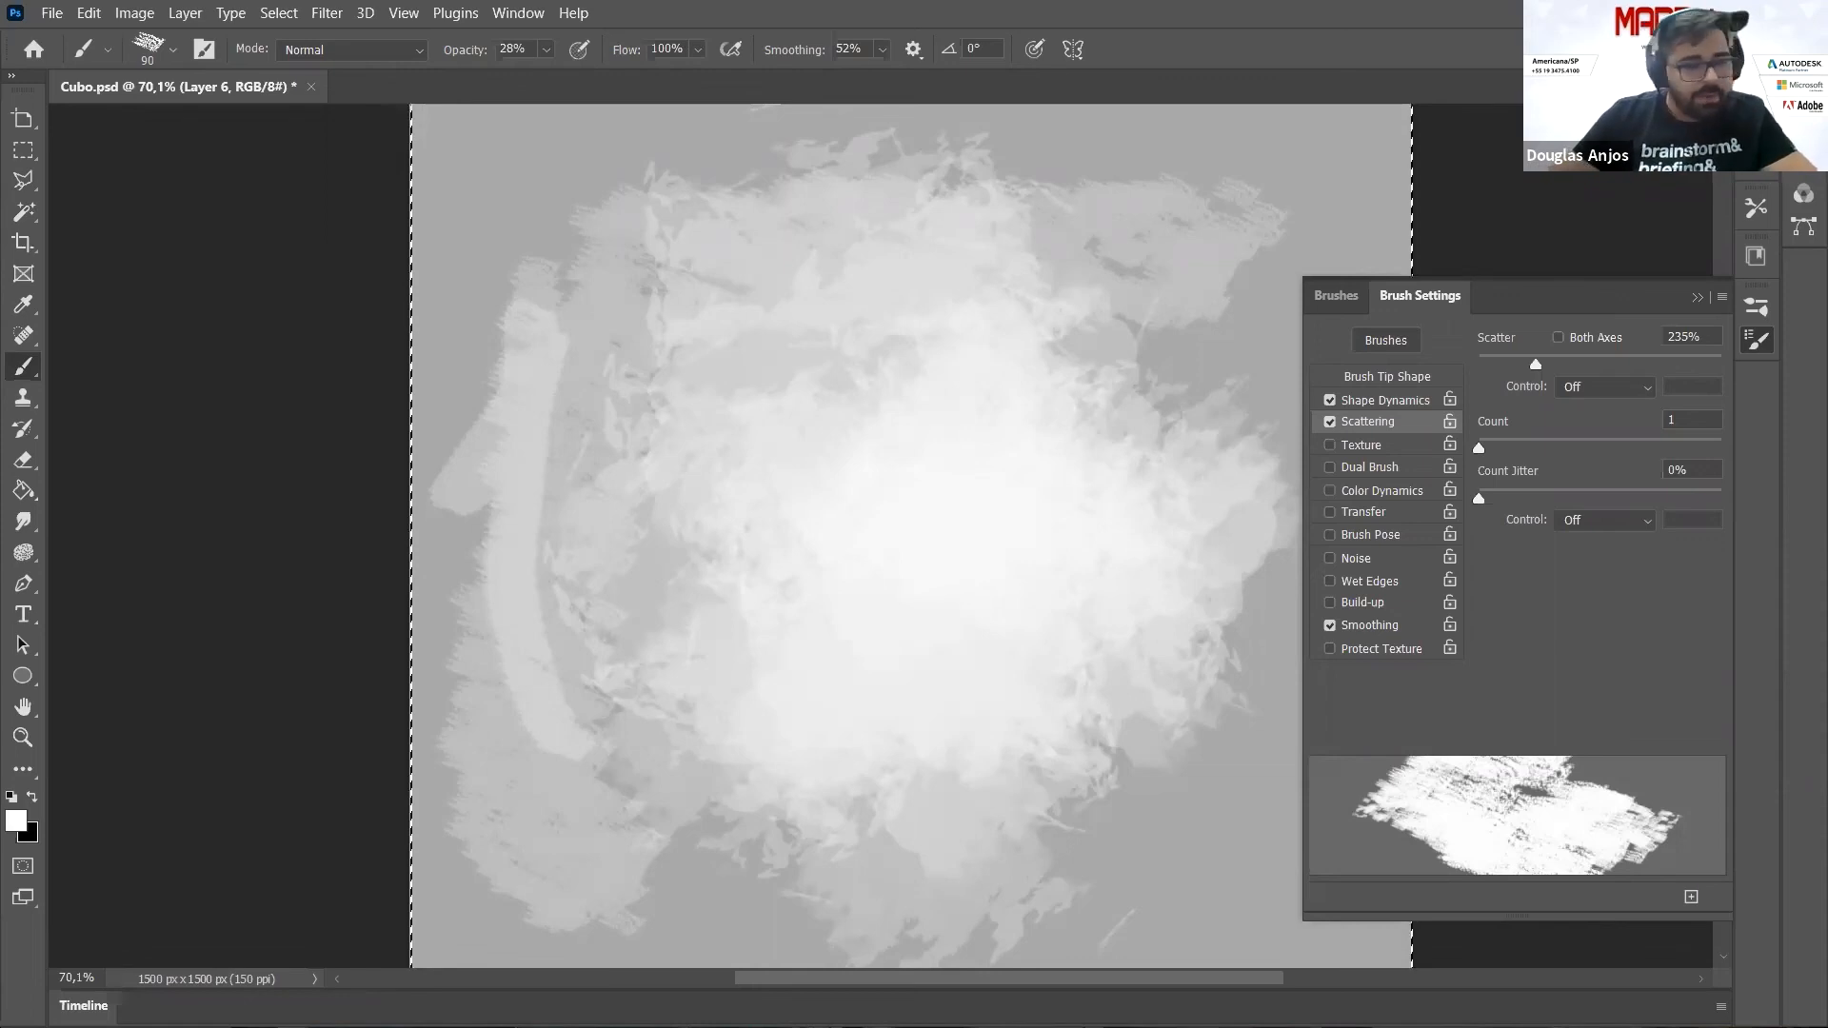
# Switch to the PowerPoint slide show at the Colorização slide
pyautogui.hotkey('alt', 'Tab')
pyautogui.hotkey('alt', 'Tab')
pyautogui.hotkey('alt', 'Tab')
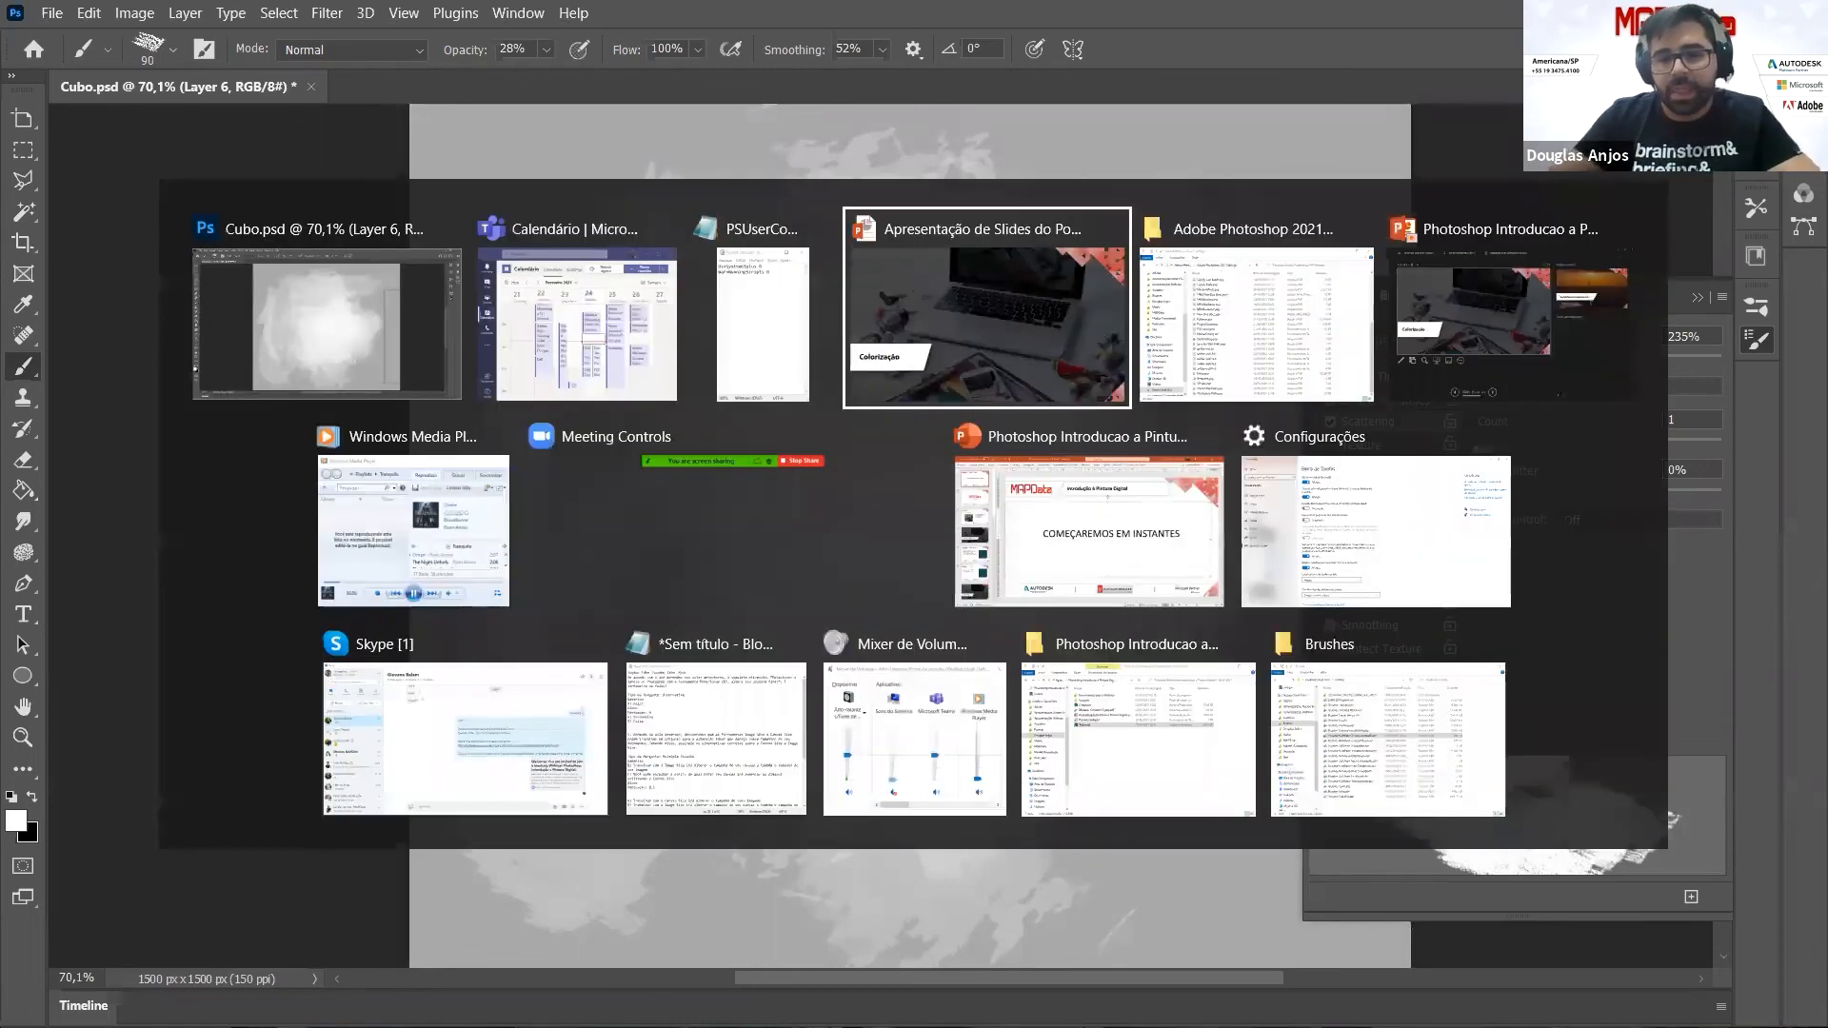